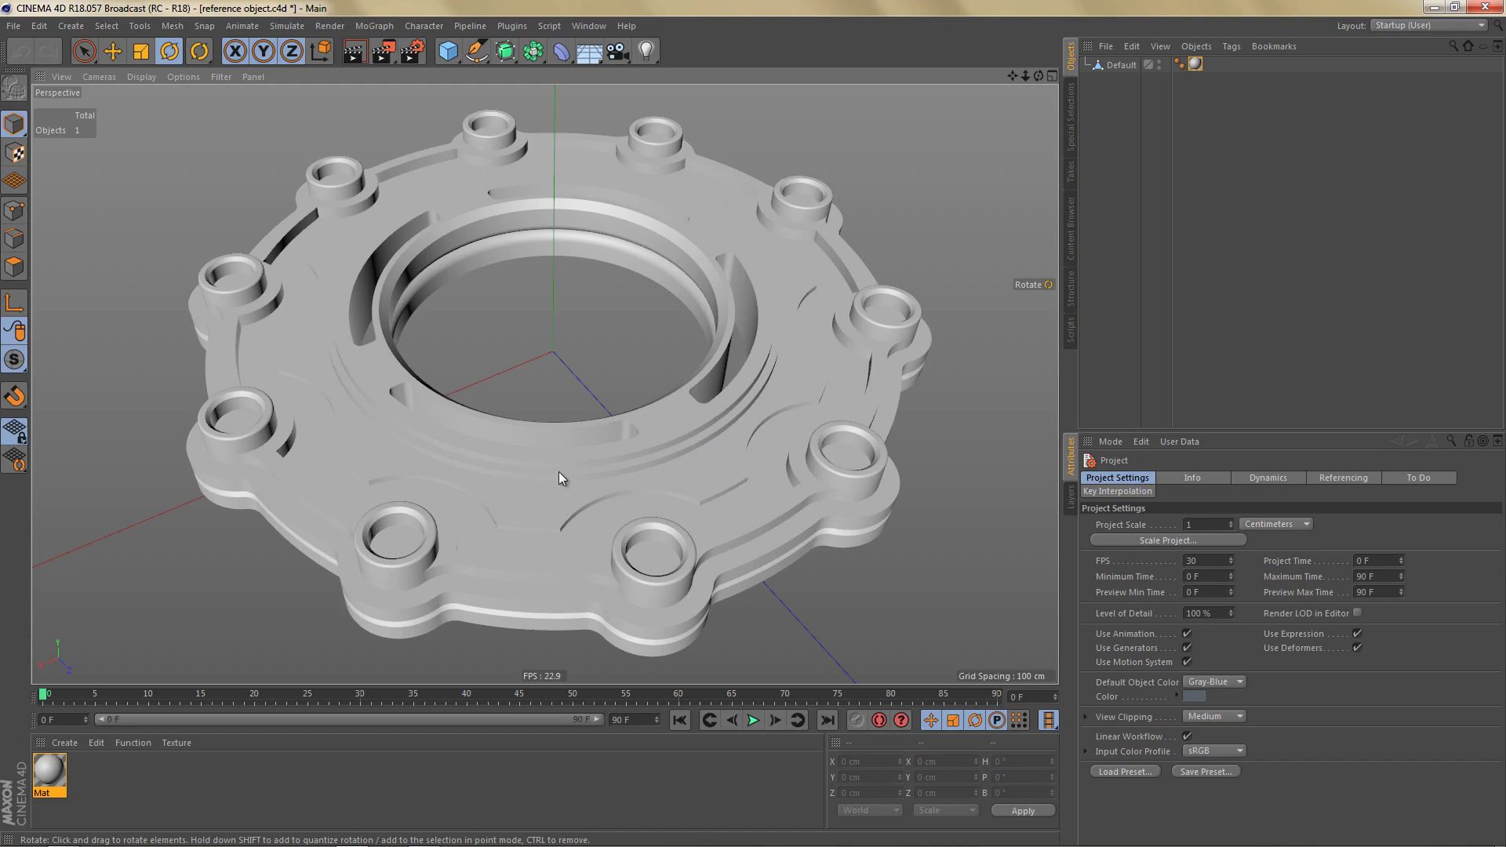
# Step: Display the reference object with Gouraud shading and lines, and examine its wireframe from above and at an angle
pyautogui.click(141, 77)
pyautogui.click(166, 111)
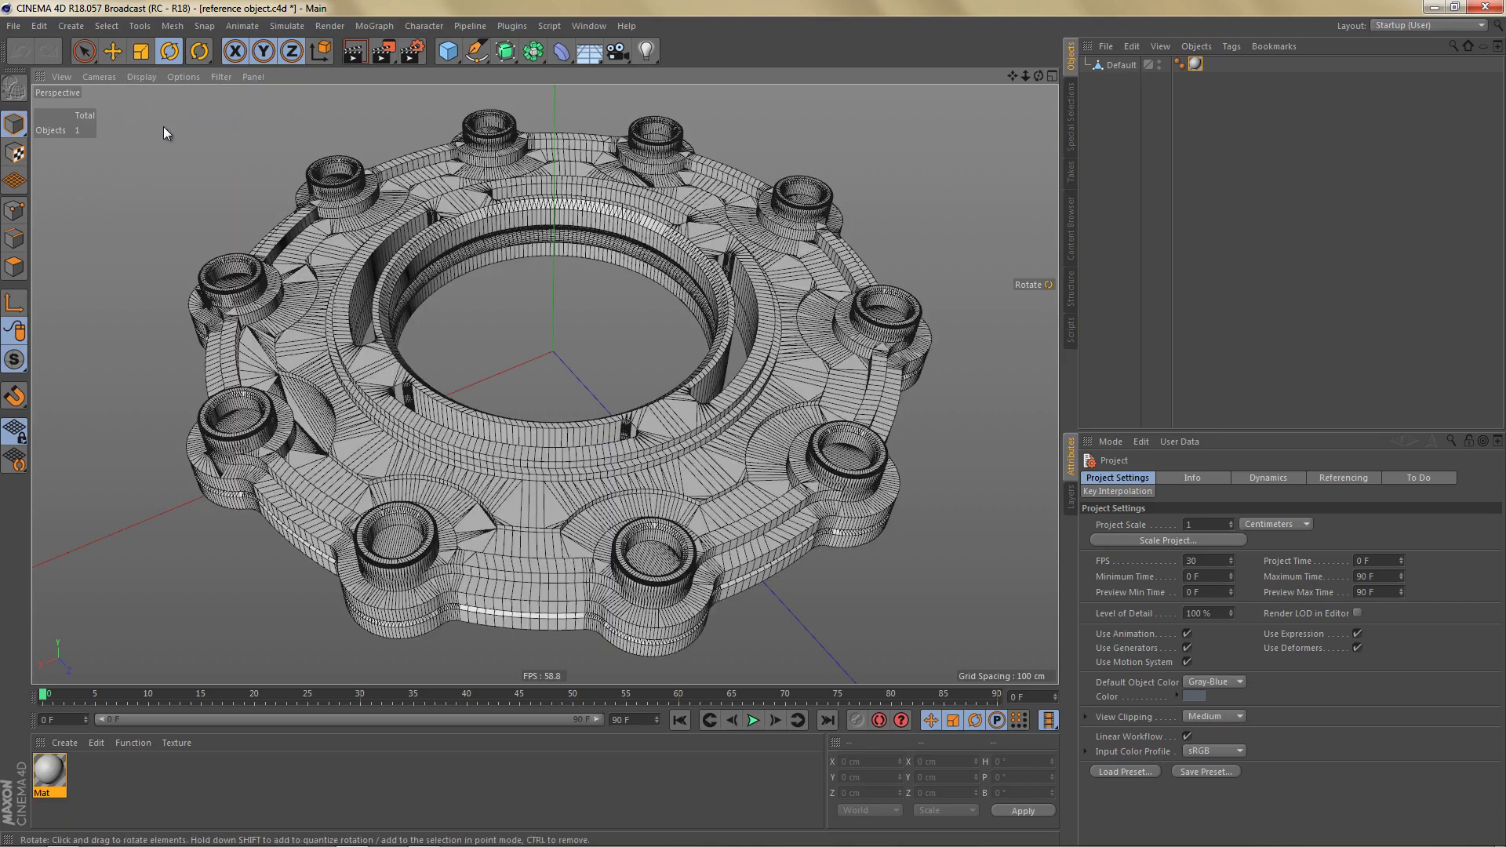
pyautogui.keyDown('alt'); pyautogui.moveTo(494, 177); pyautogui.dragTo(486, 259); pyautogui.keyUp('alt')
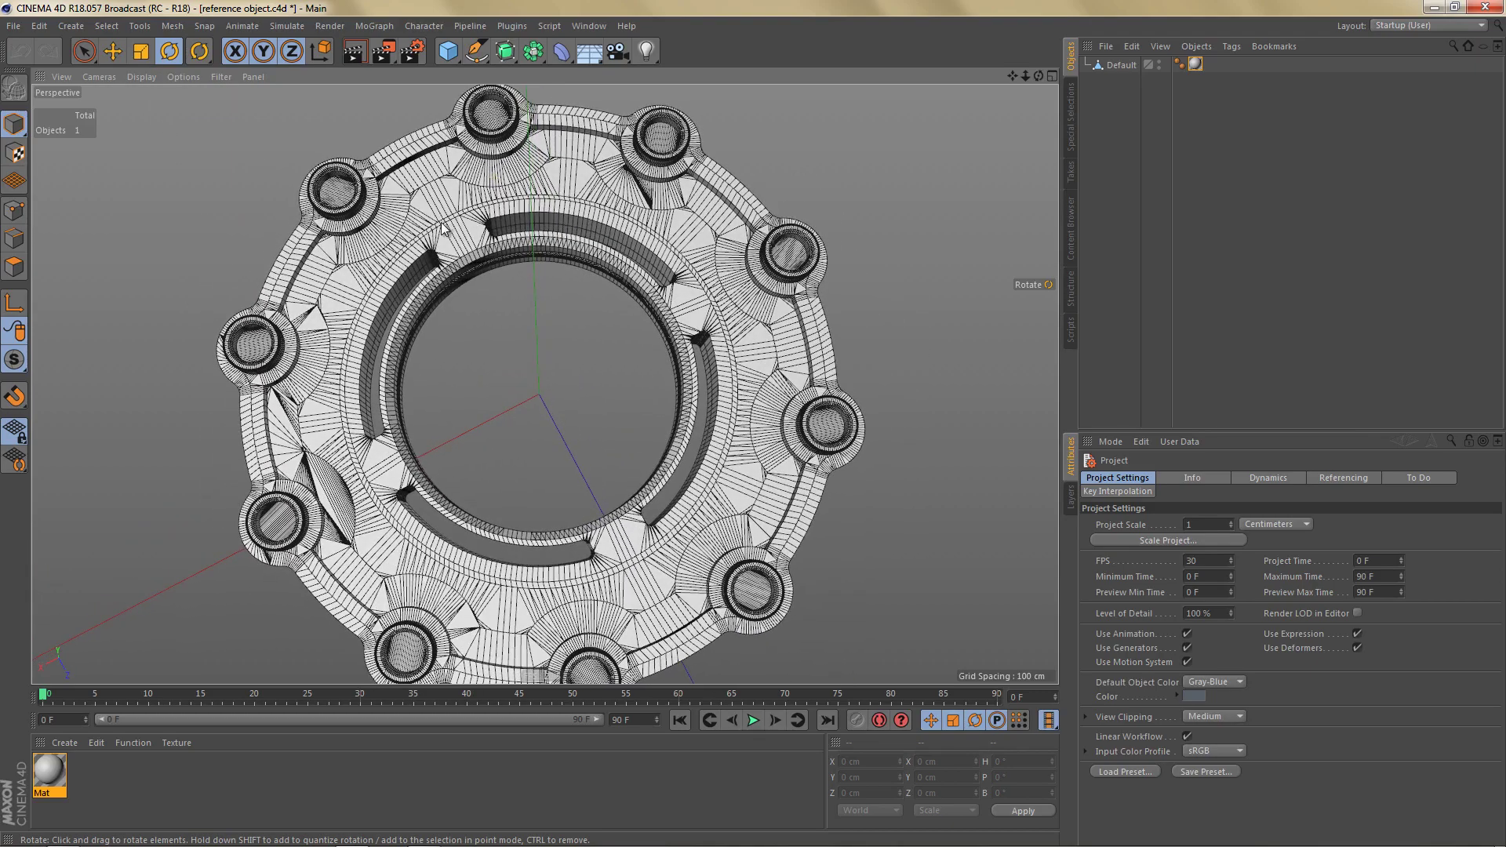
pyautogui.scroll(-1, 473, 212)
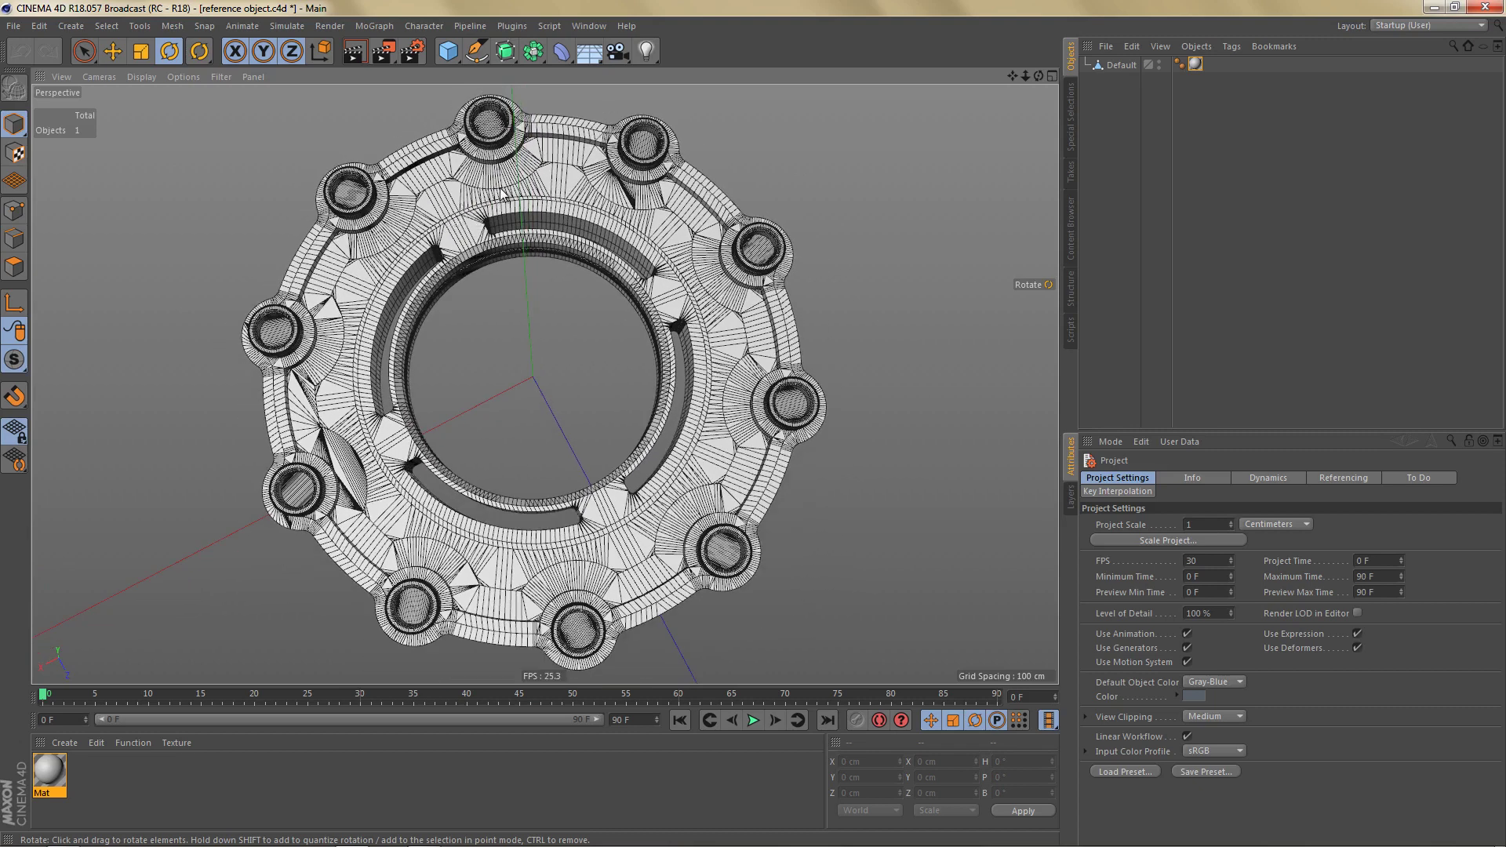
pyautogui.keyDown('alt'); pyautogui.moveTo(491, 191); pyautogui.dragTo(473, 211); pyautogui.keyUp('alt')
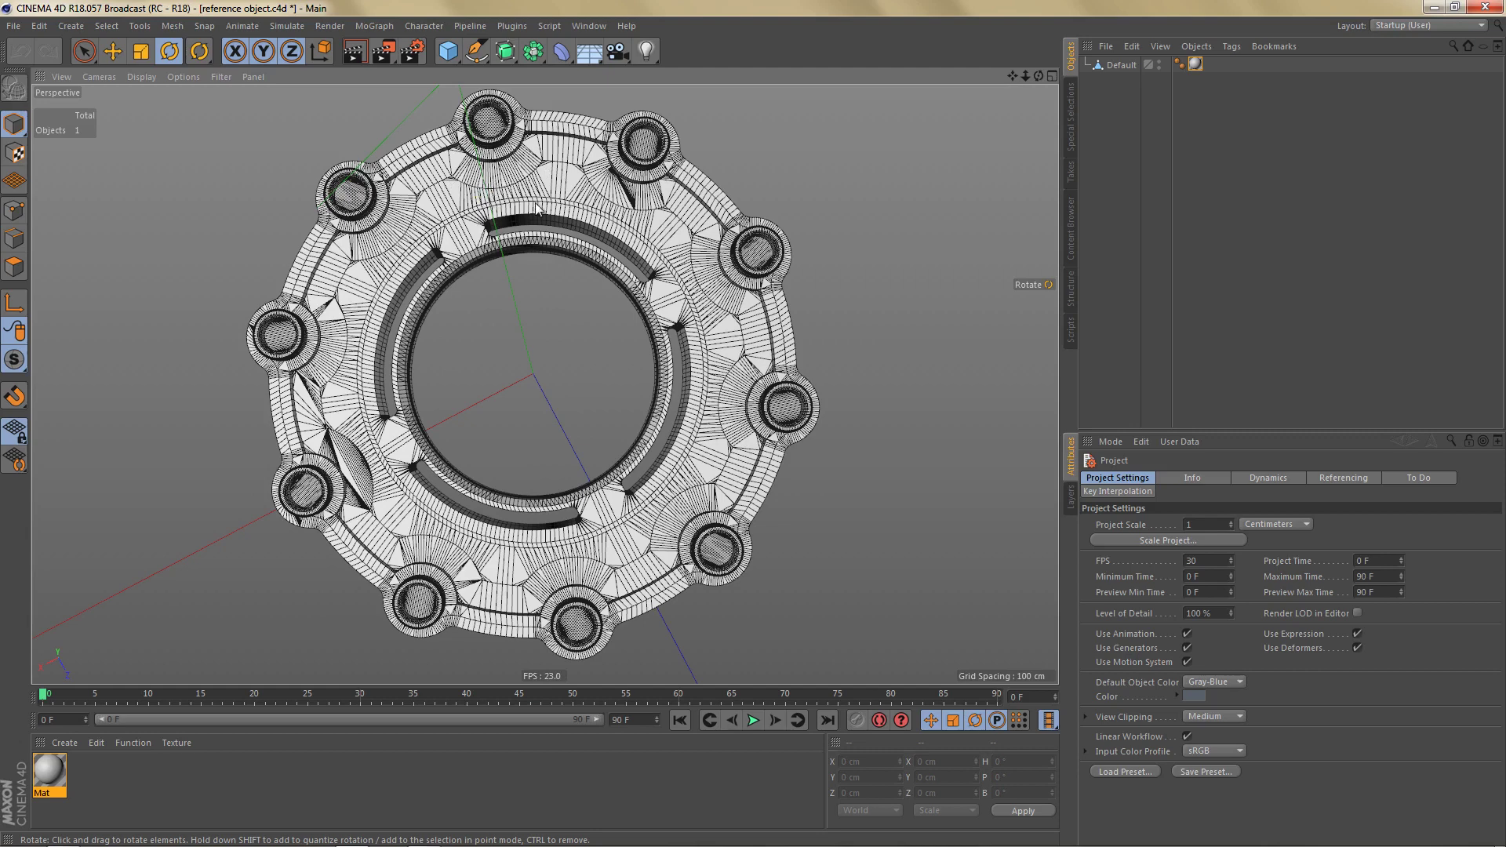
pyautogui.keyDown('alt'); pyautogui.moveTo(530, 207); pyautogui.dragTo(523, 178); pyautogui.keyUp('alt')
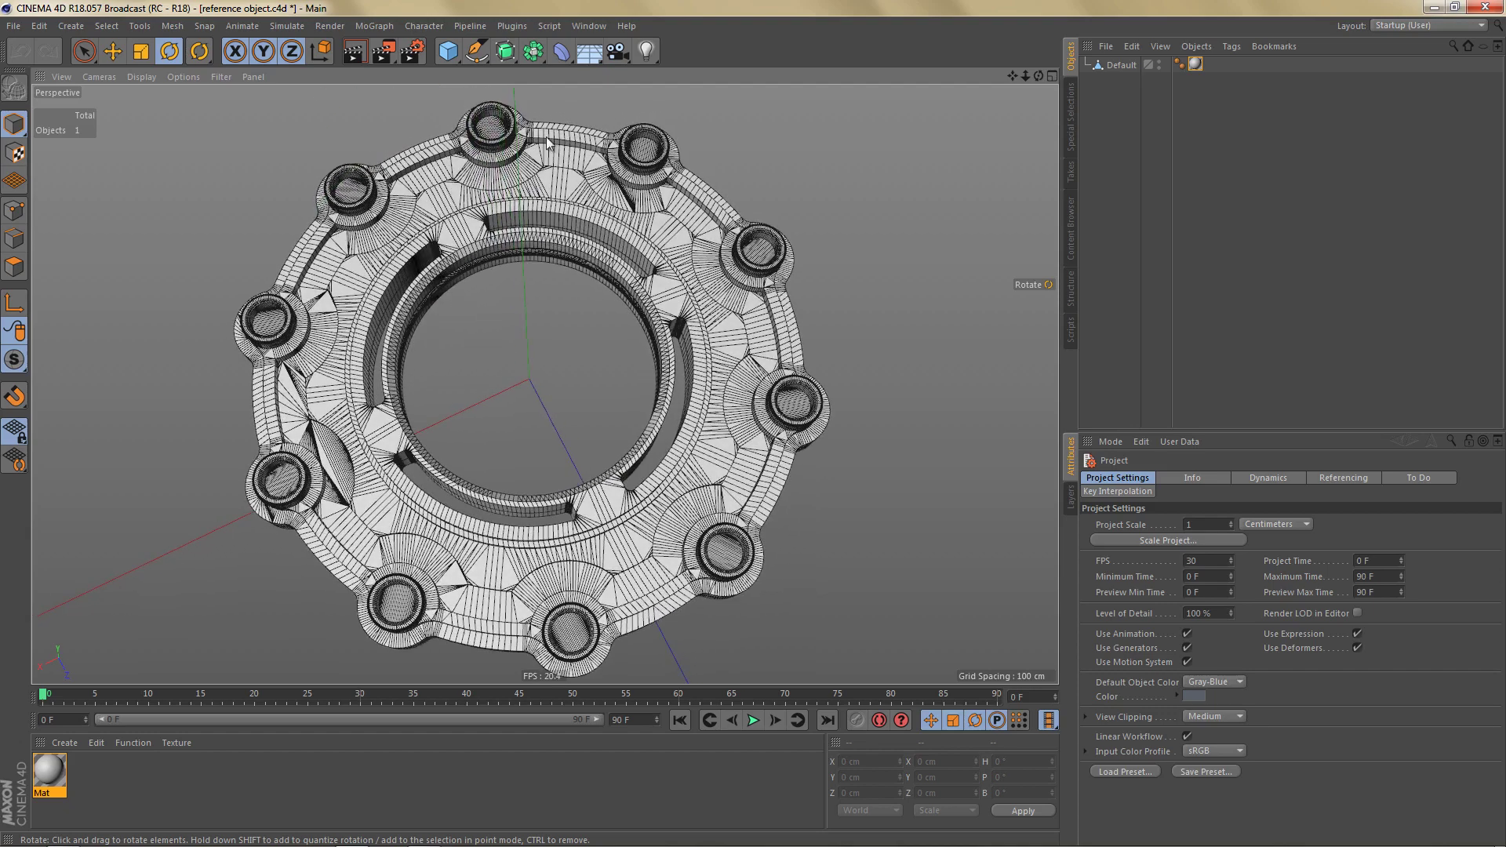
# Step: Switch to the project "SDS excercise 03 start file.c4d" and inspect the perspective reference image in the Picture Viewer
pyautogui.click(587, 26)
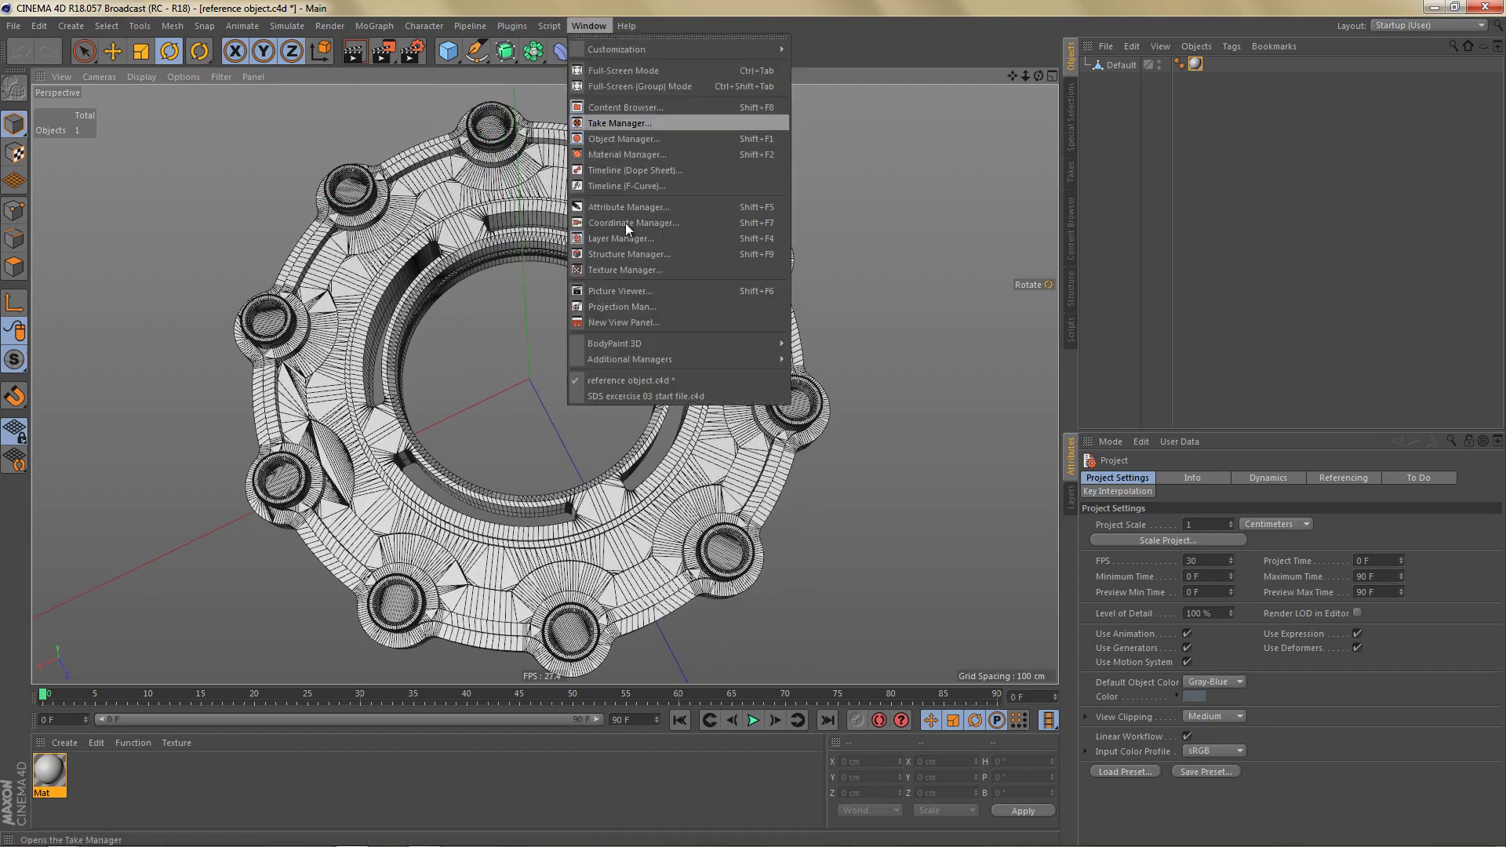
pyautogui.click(660, 390)
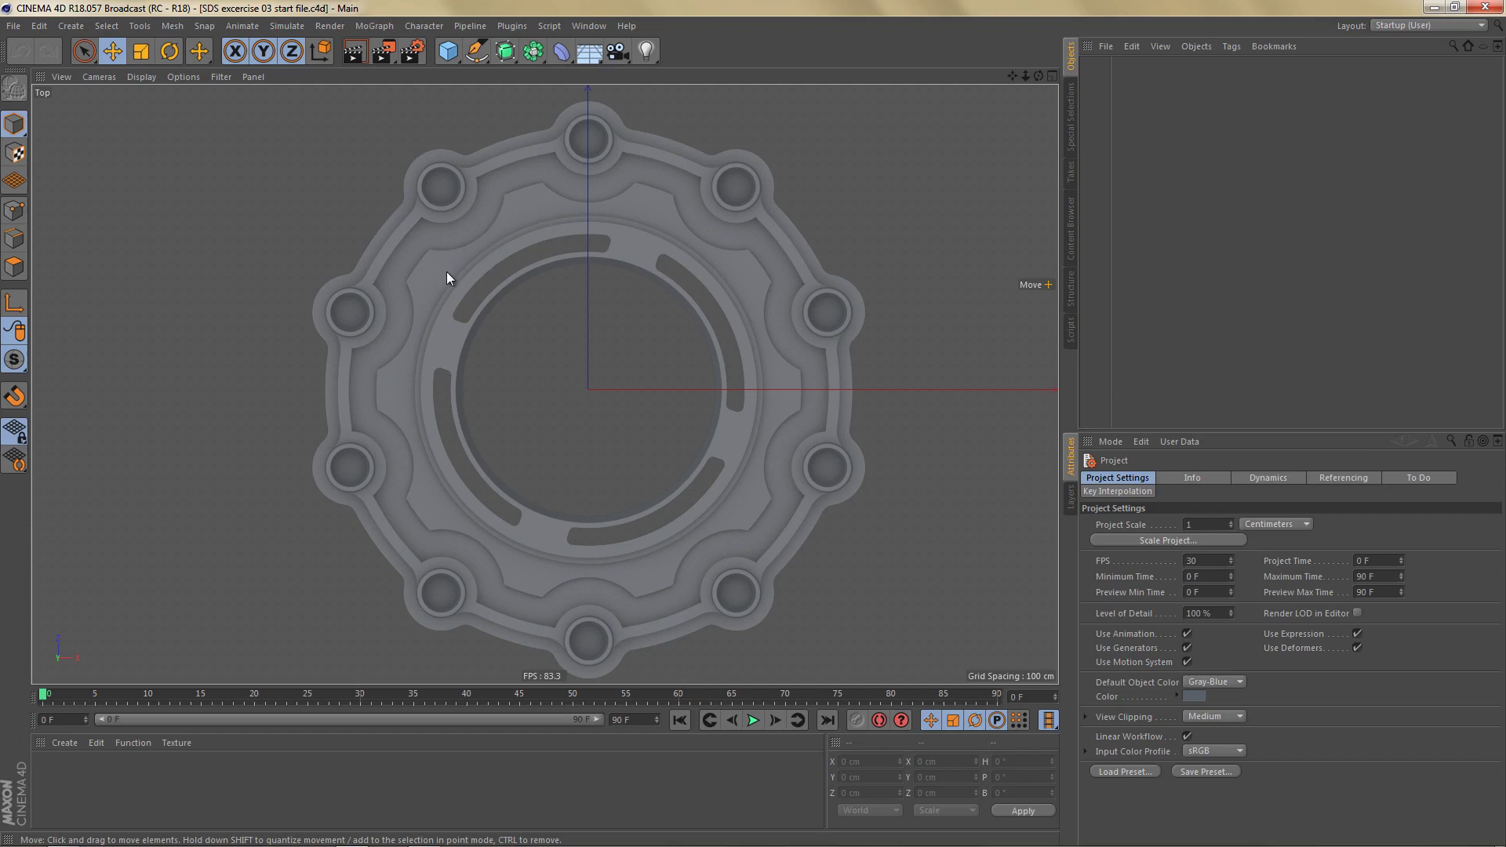
pyautogui.hotkey('shift', 'F6')
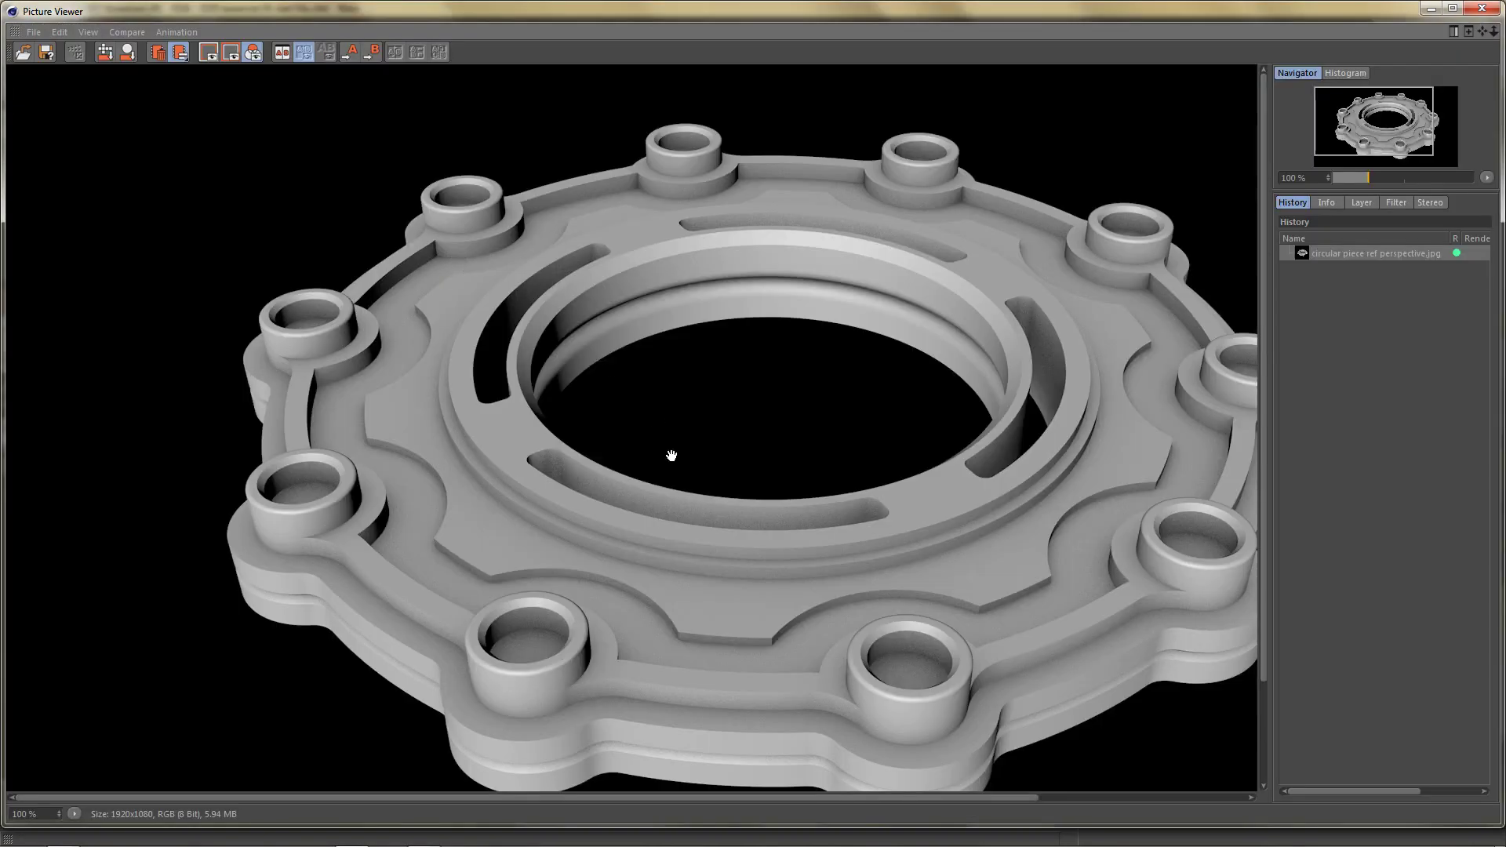
pyautogui.moveTo(748, 560); pyautogui.dragTo(674, 521)
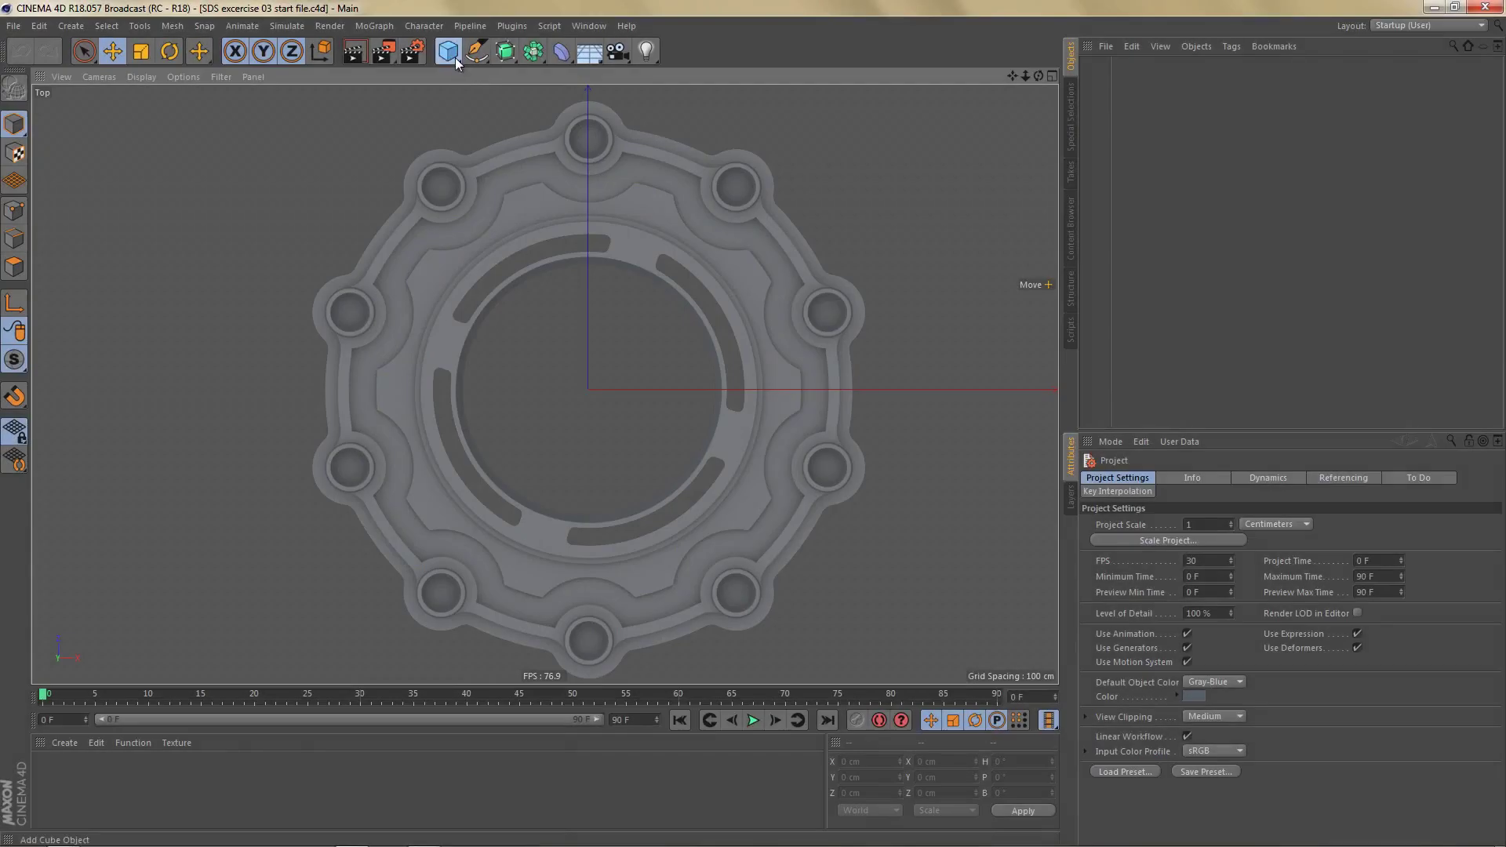
# Step: Add a Disc primitive at the origin and set its disc segments to 1
pyautogui.moveTo(449, 52); pyautogui.dragTo(527, 101)
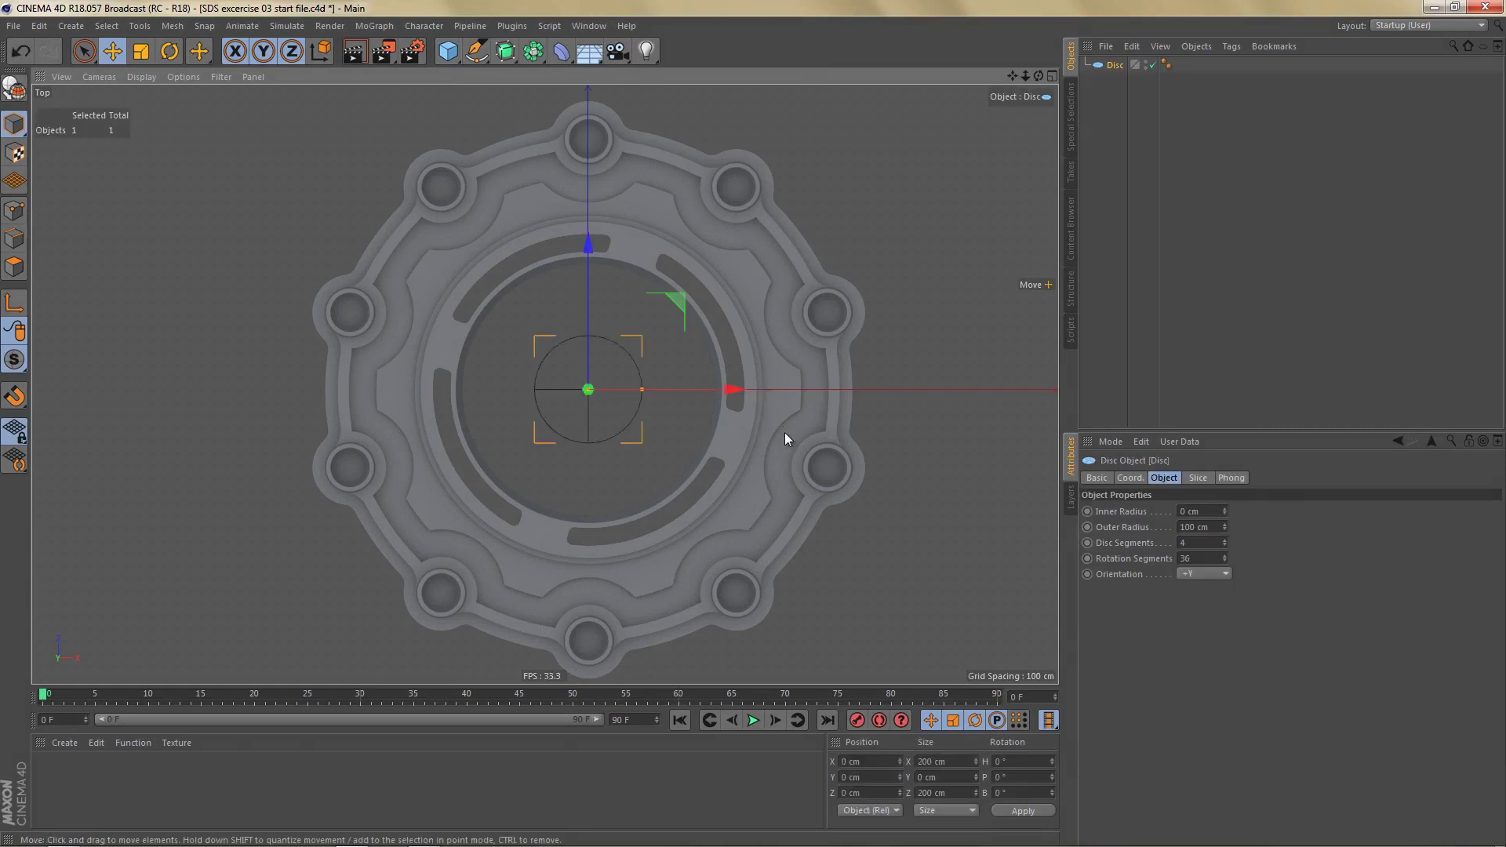
pyautogui.click(1224, 546)
pyautogui.click(1224, 546)
pyautogui.click(1224, 547)
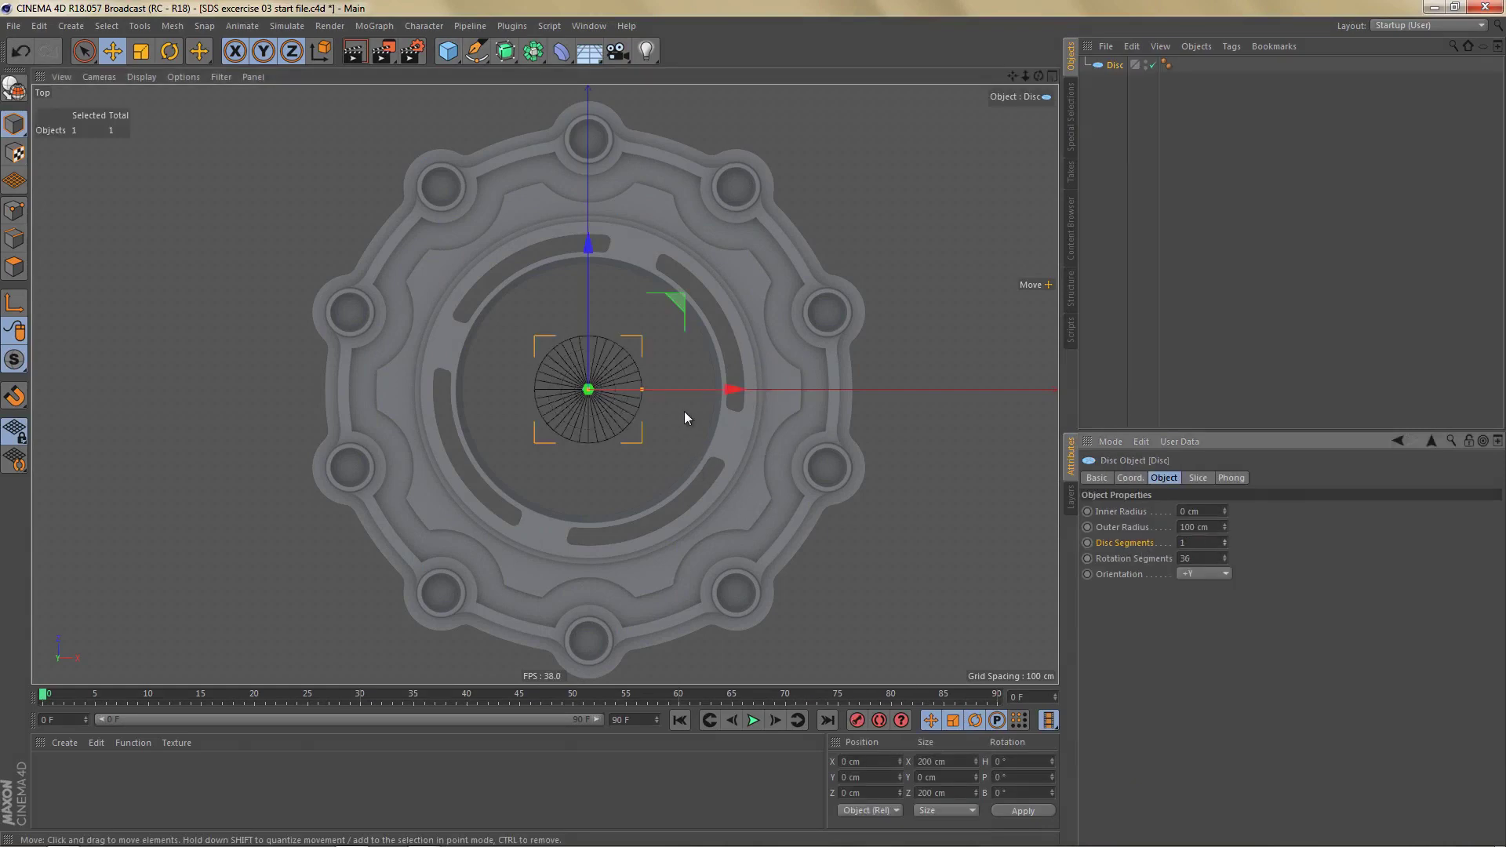
# Step: Duplicate the disc, naming the copy "big" and the original "small"
pyautogui.scroll(1, 684, 413)
pyautogui.keyDown('ctrl'); pyautogui.moveTo(1113, 65); pyautogui.dragTo(1116, 83); pyautogui.keyUp('ctrl')
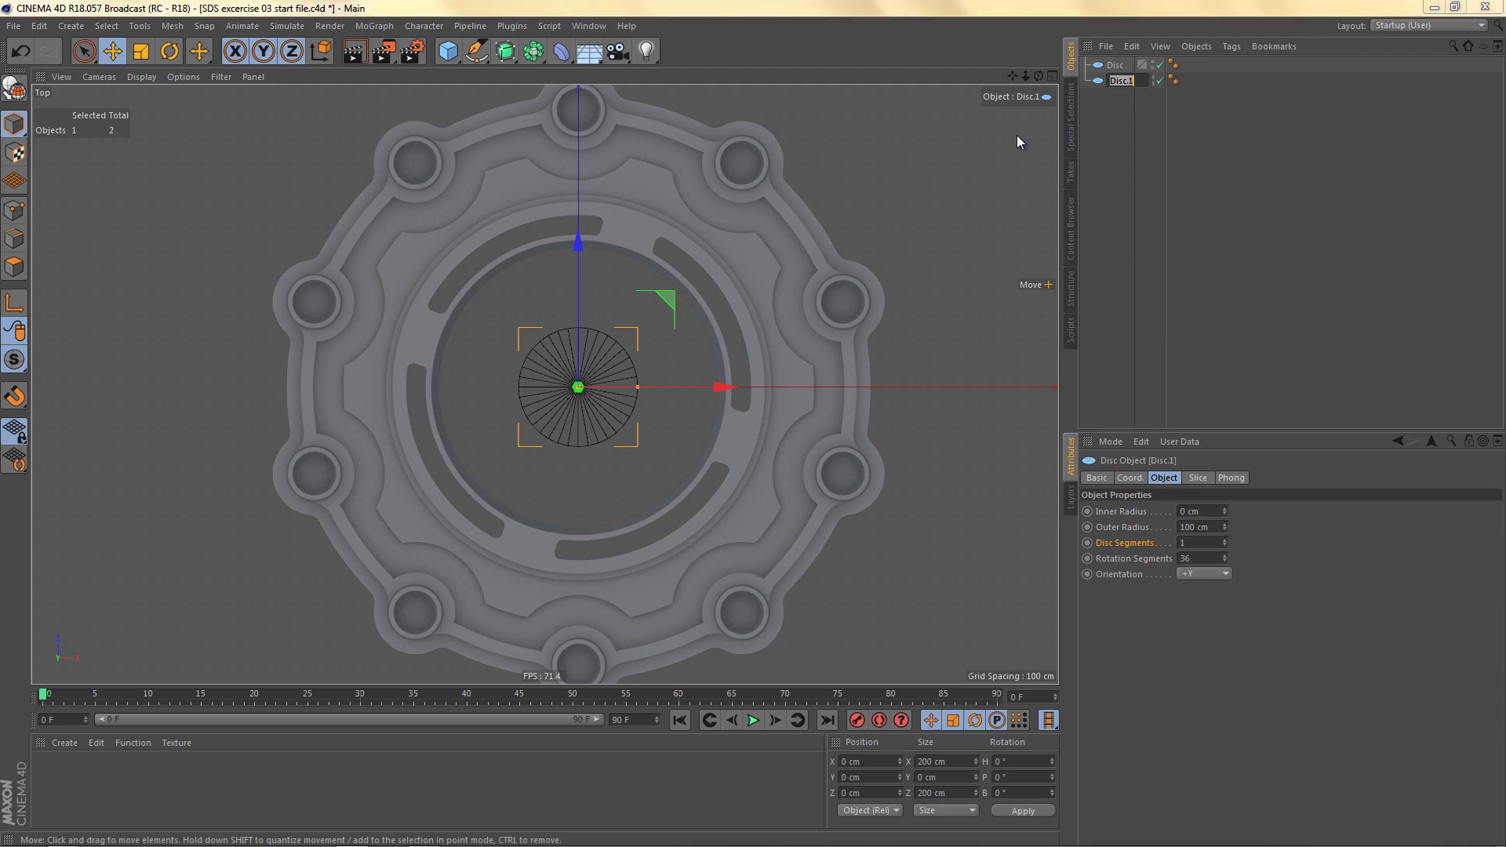
pyautogui.write('big')
pyautogui.press('Up')
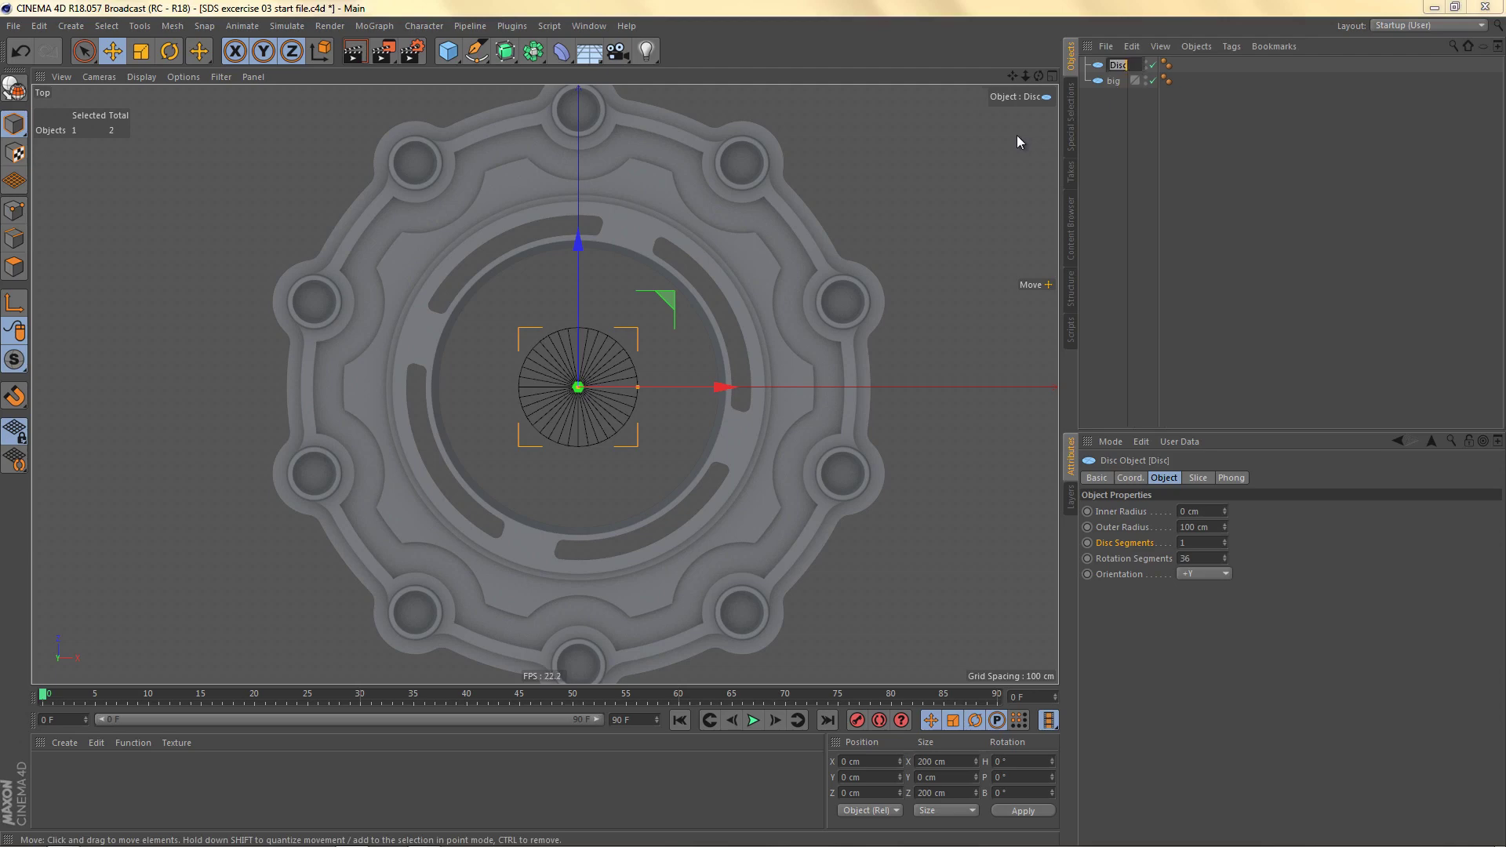
pyautogui.write('small')
pyautogui.press('Return')
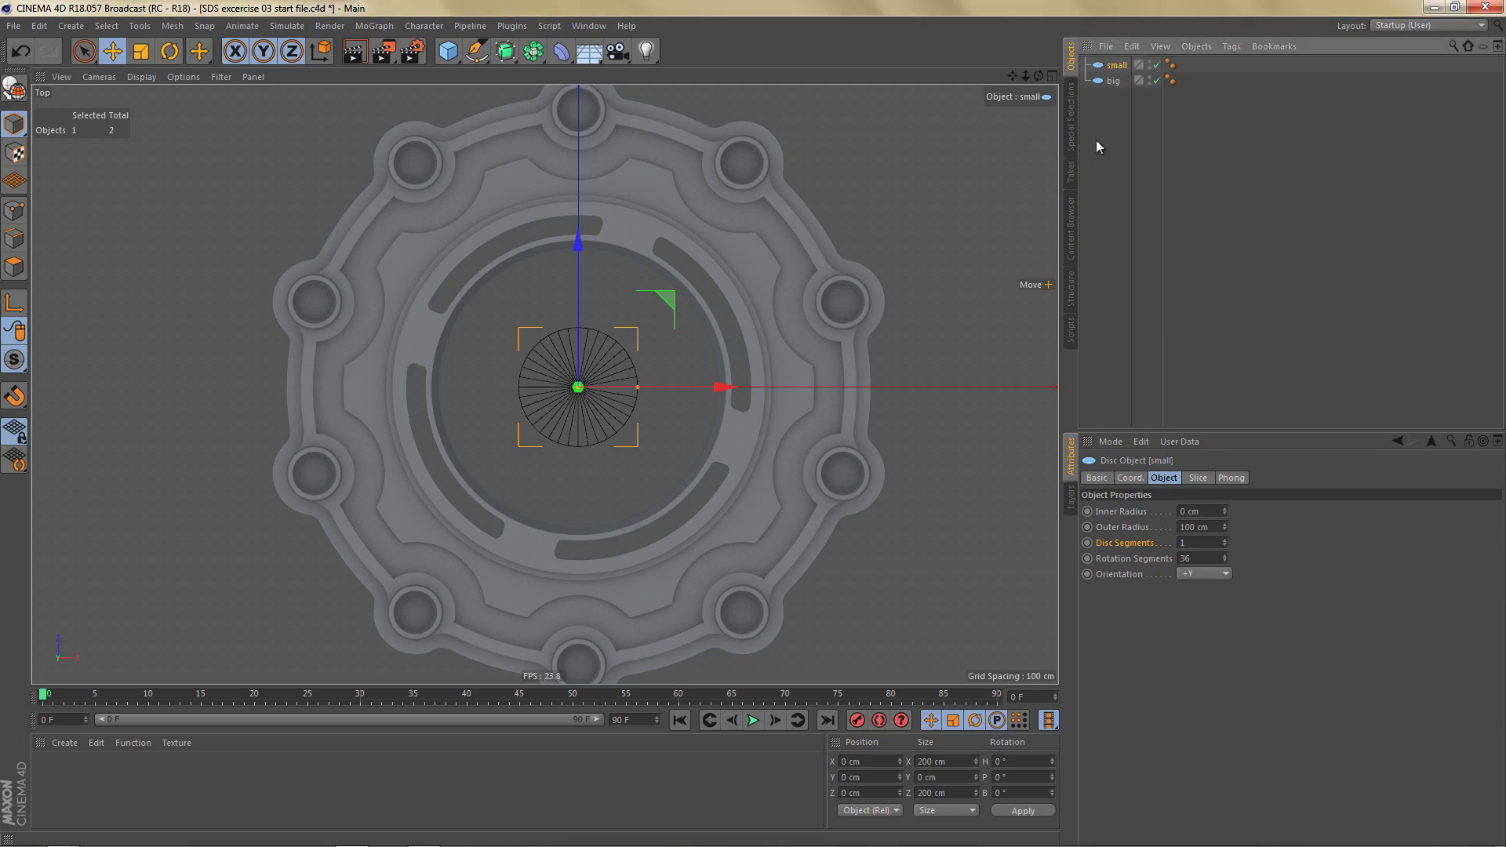
# Step: Set the big disc's rotation segments to 60
pyautogui.click(1107, 82)
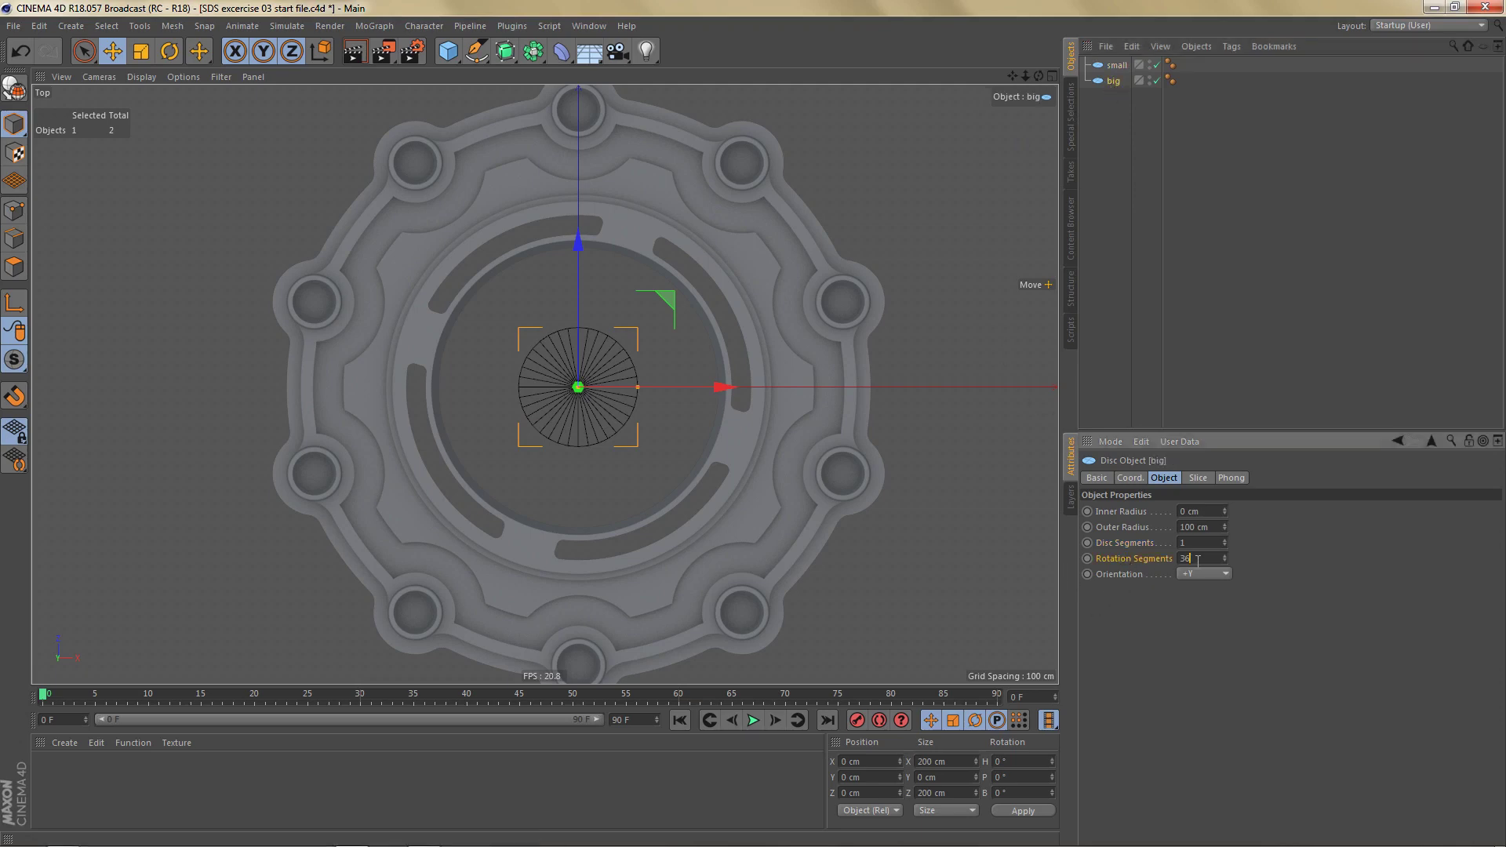
pyautogui.moveTo(1198, 561); pyautogui.dragTo(1164, 571)
pyautogui.write('60')
pyautogui.press('Return')
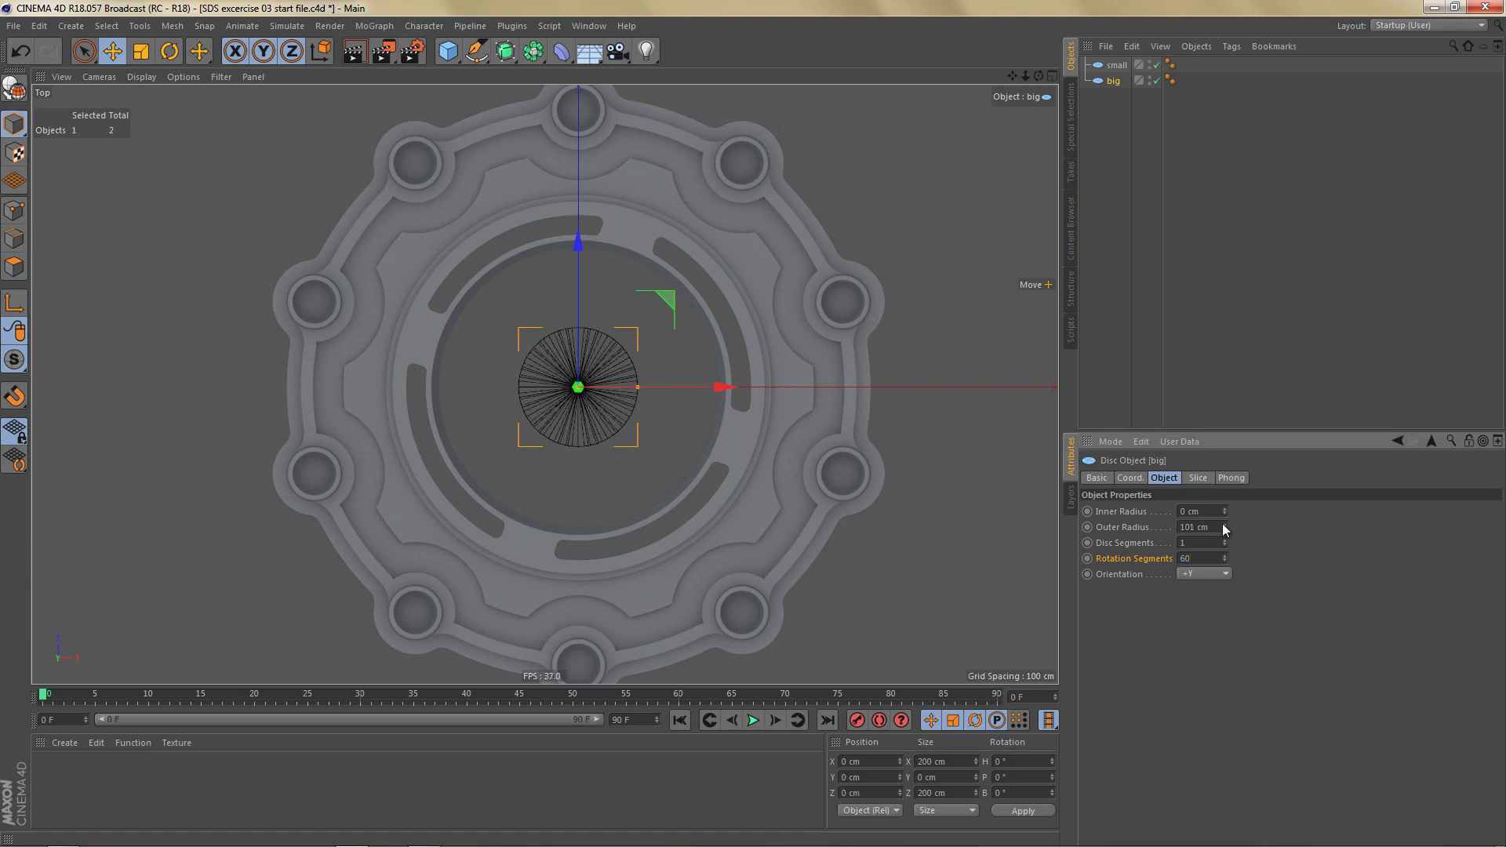
# Step: Fit the big disc to the reference with an outer radius of 395 cm and an inner radius of 235 cm
pyautogui.moveTo(1224, 527)
pyautogui.mouseDown()
pyautogui.moveTo(1212, 490)
pyautogui.moveTo(1223, 525)
pyautogui.mouseUp()
pyautogui.keyDown('alt'); pyautogui.moveTo(544, 169); pyautogui.dragTo(593, 301, button='middle'); pyautogui.keyUp('alt')
pyautogui.keyDown('alt'); pyautogui.moveTo(593, 301); pyautogui.dragTo(696, 284, button='right'); pyautogui.keyUp('alt')
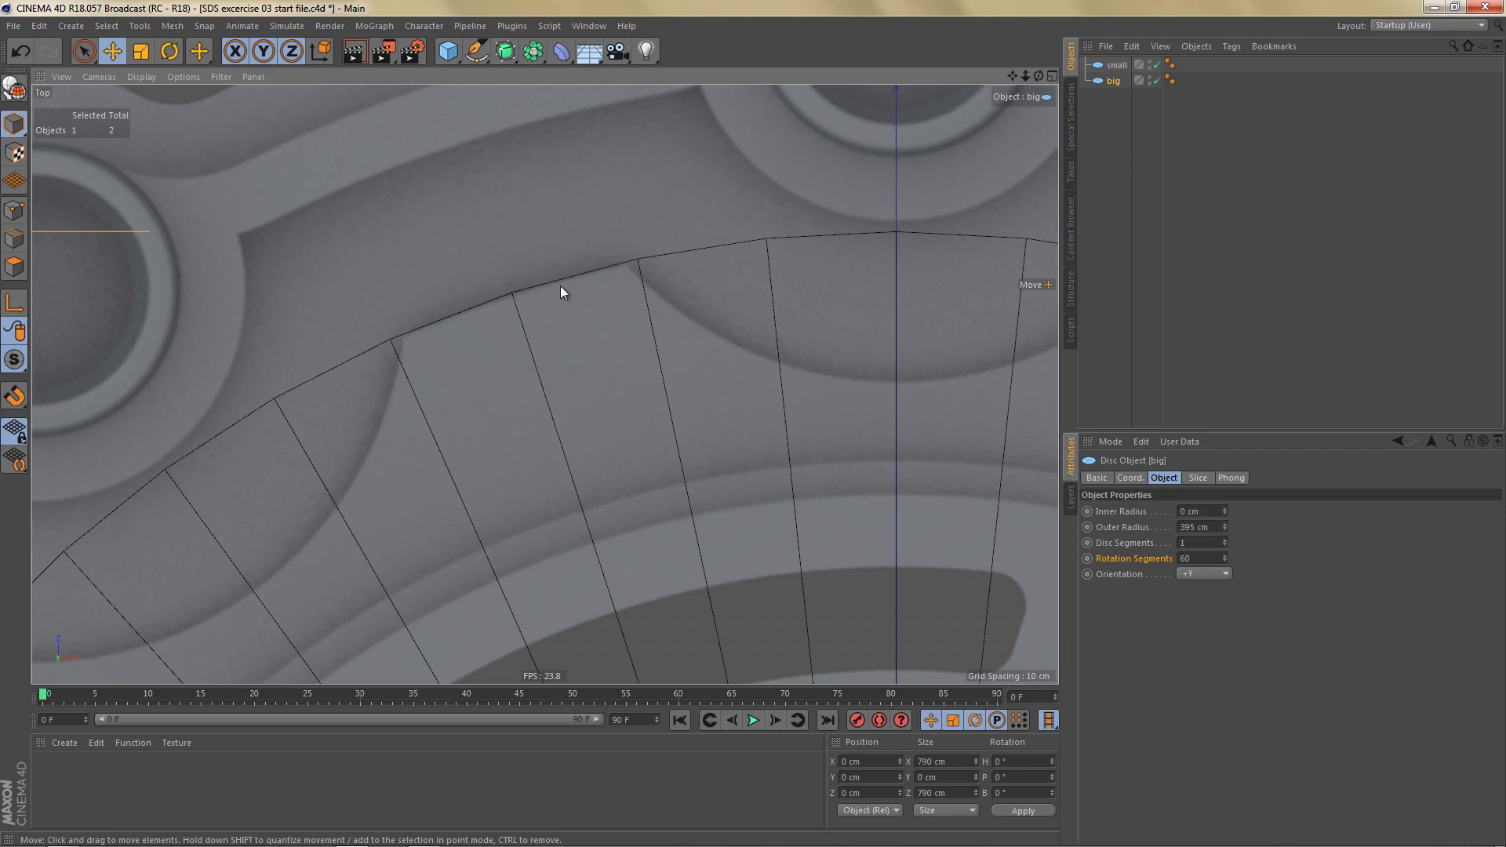
pyautogui.keyDown('alt'); pyautogui.moveTo(560, 286); pyautogui.dragTo(549, 370, button='right'); pyautogui.keyUp('alt')
pyautogui.keyDown('alt'); pyautogui.moveTo(544, 369); pyautogui.dragTo(508, 269, button='middle'); pyautogui.keyUp('alt')
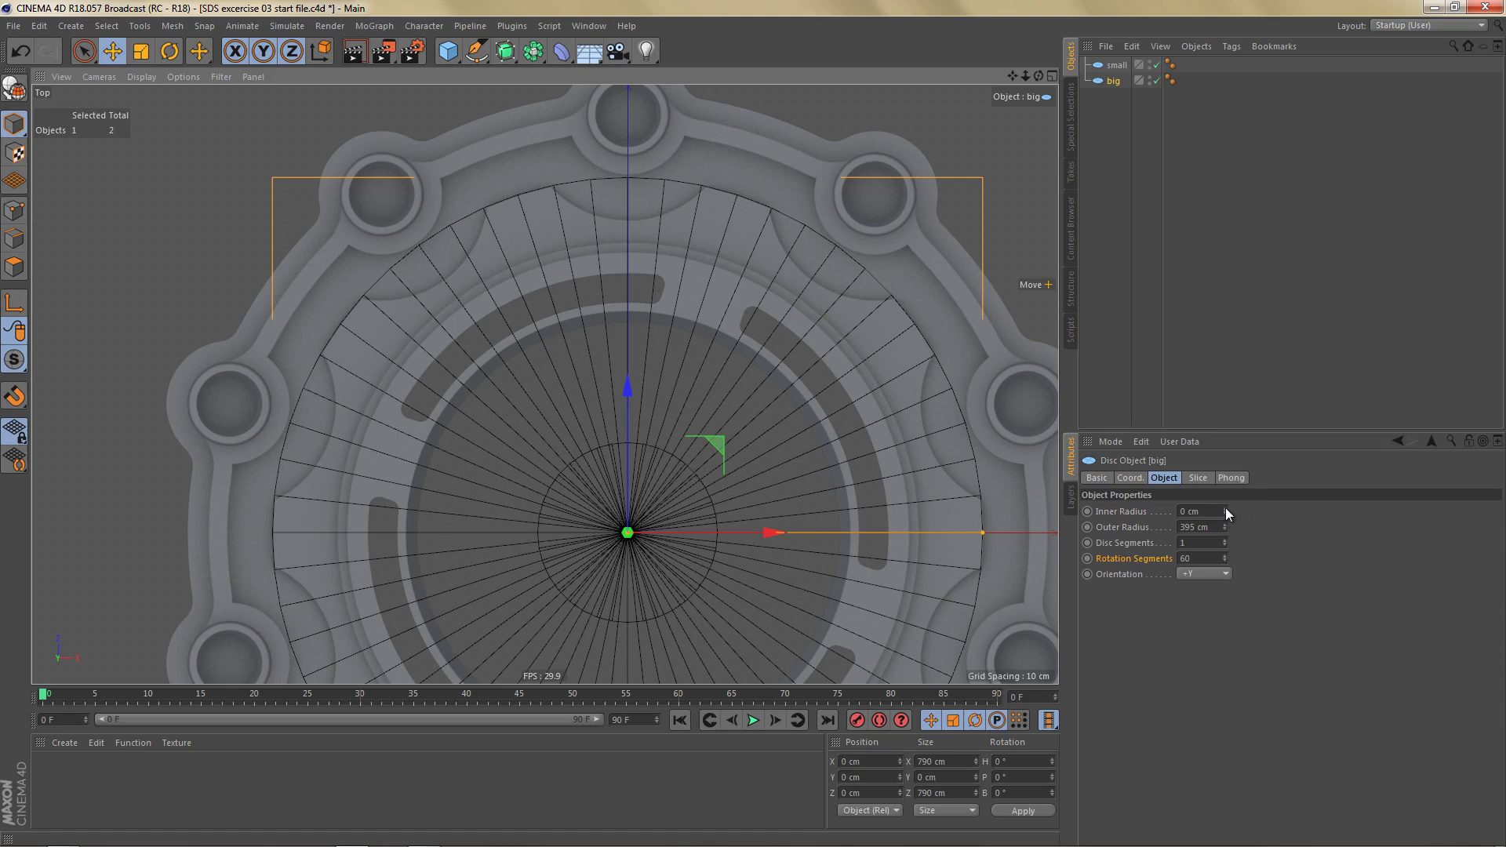
pyautogui.moveTo(1225, 507); pyautogui.dragTo(1227, 507)
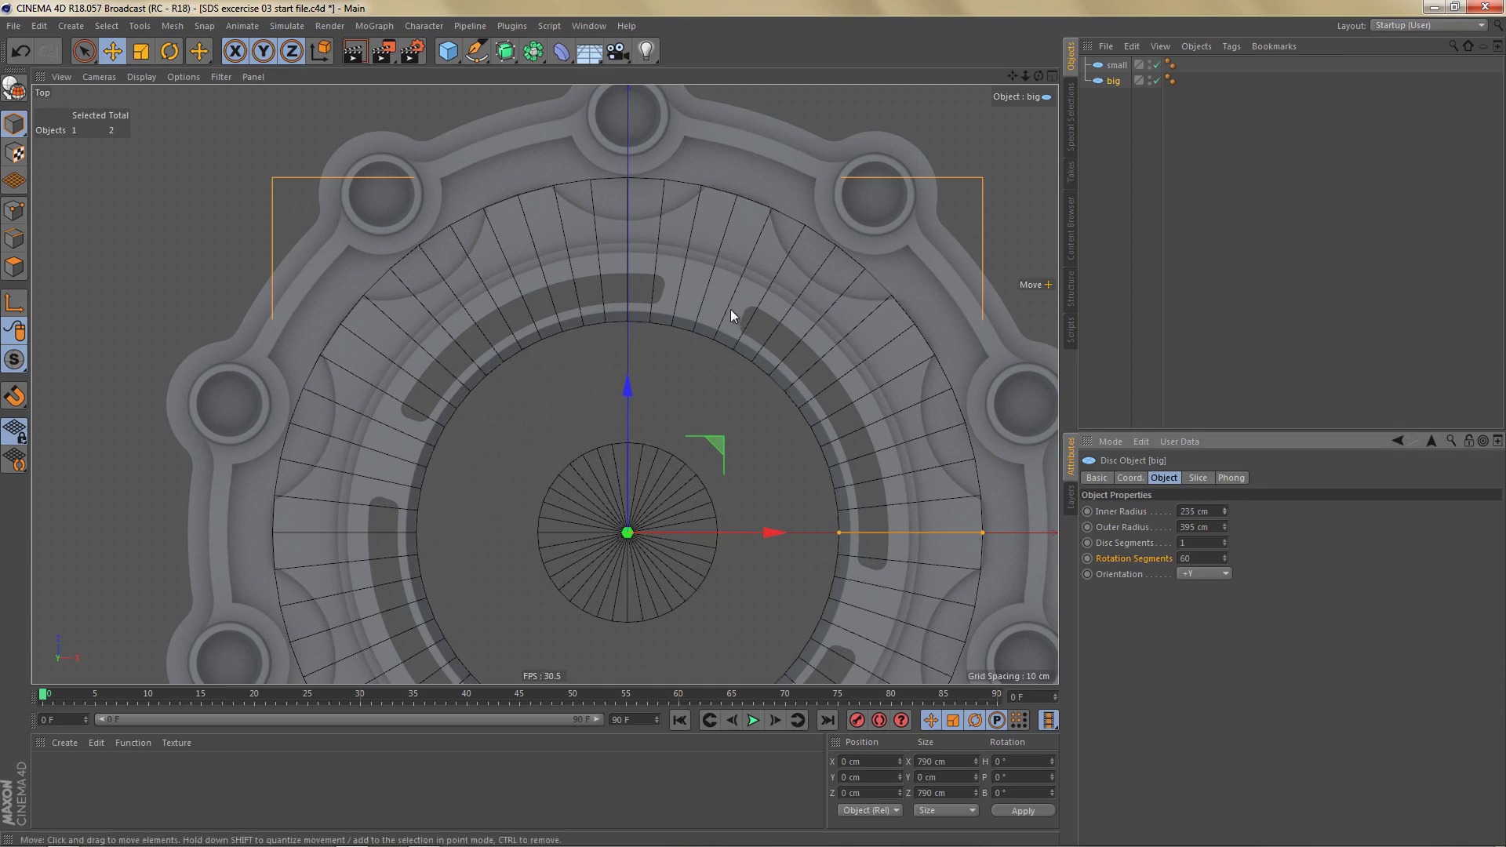
pyautogui.keyDown('alt'); pyautogui.moveTo(730, 310); pyautogui.dragTo(724, 352, button='middle'); pyautogui.keyUp('alt')
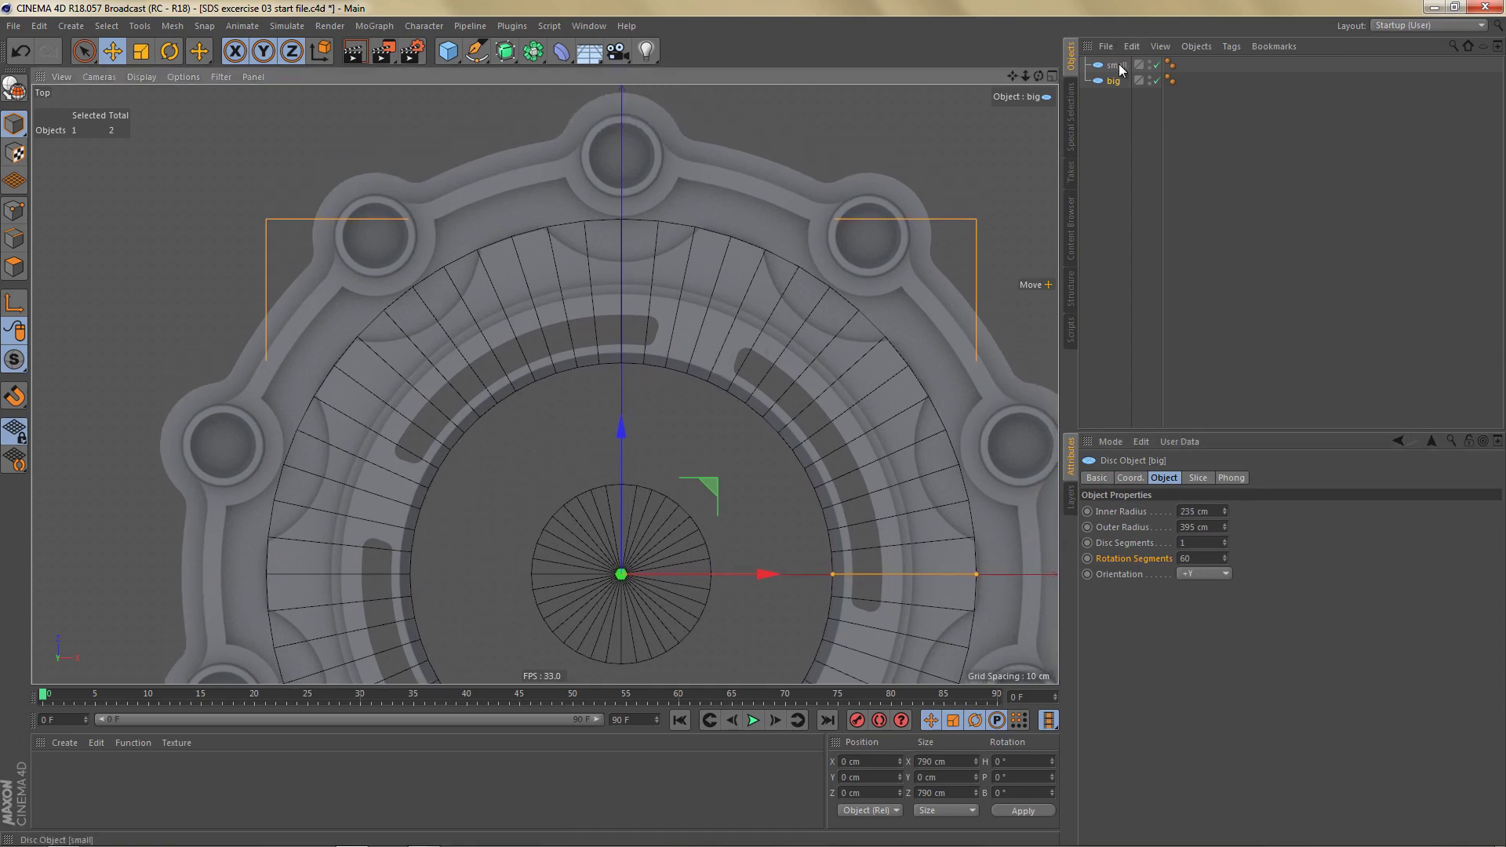
# Step: Move the small disc along Z onto the reference's uppermost bolt hole, to about 469 cm
pyautogui.click(1120, 69)
pyautogui.moveTo(620, 427); pyautogui.dragTo(754, 427)
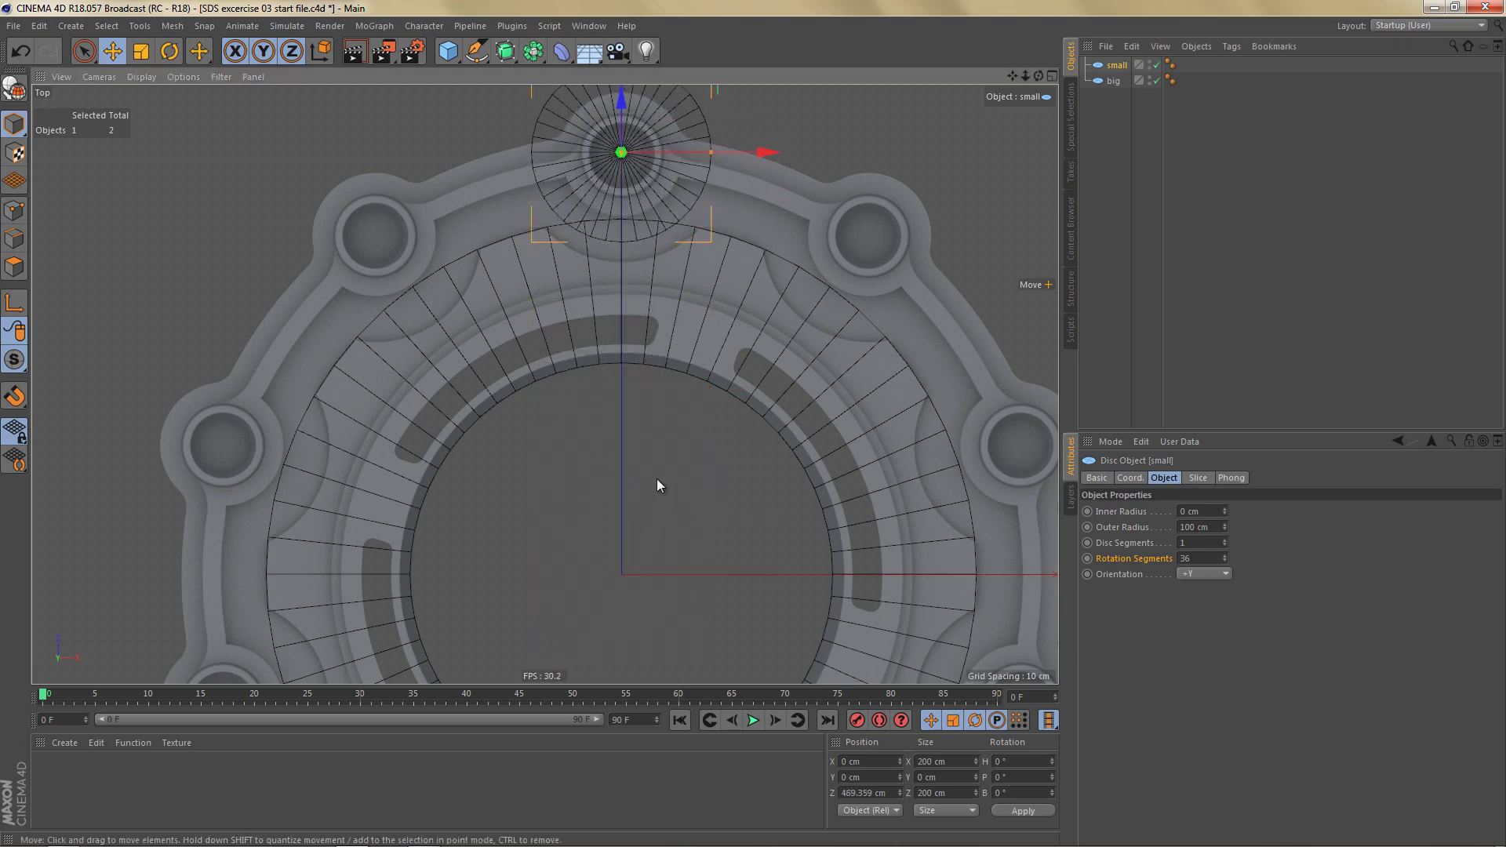
pyautogui.keyDown('alt'); pyautogui.moveTo(663, 437); pyautogui.dragTo(670, 582, button='middle'); pyautogui.keyUp('alt')
pyautogui.keyDown('alt'); pyautogui.moveTo(658, 293); pyautogui.dragTo(759, 304, button='right'); pyautogui.keyUp('alt')
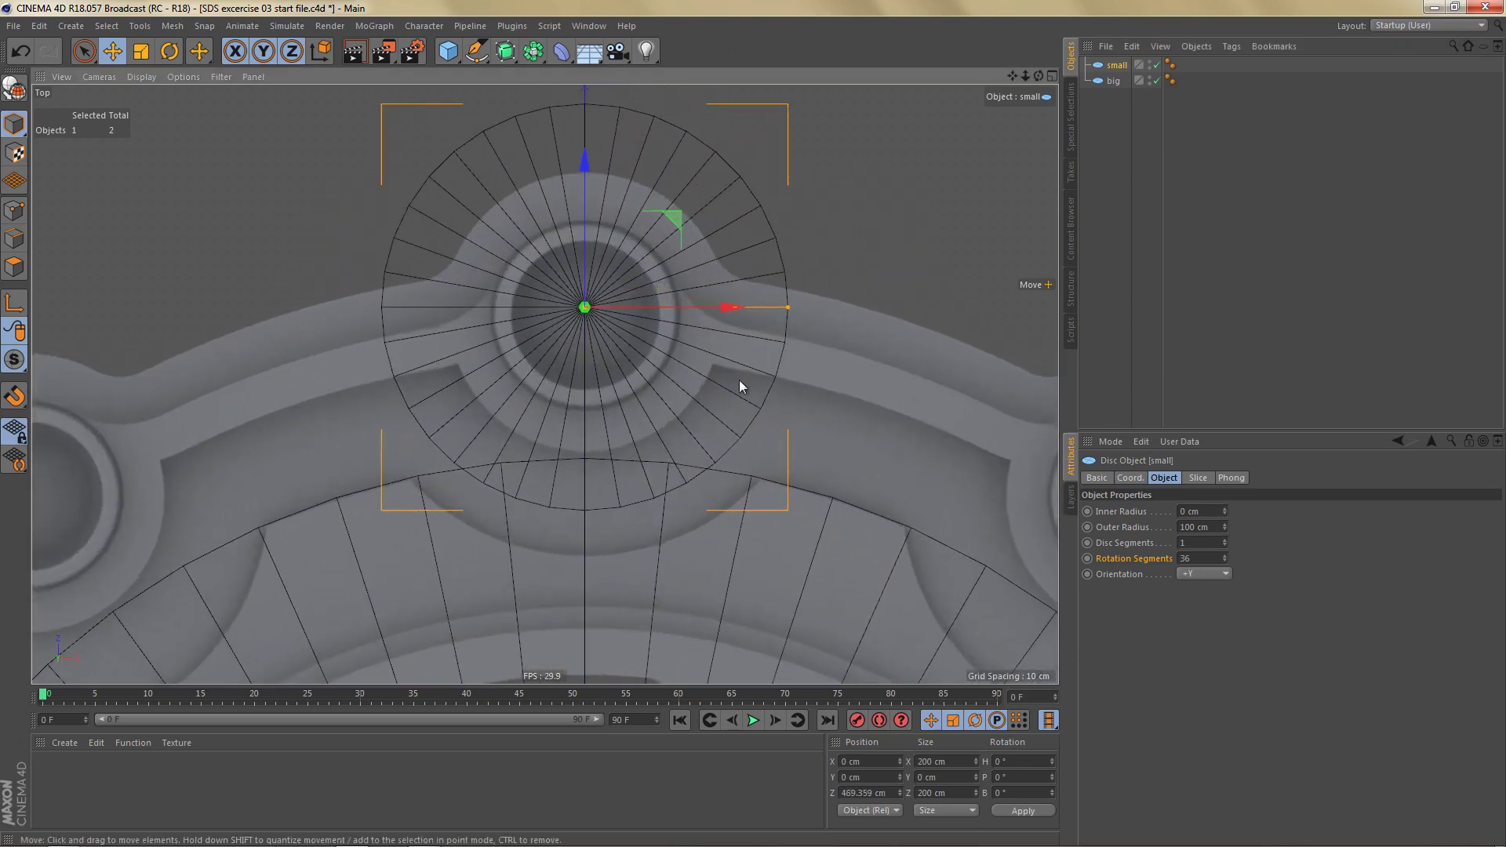
# Step: Set the small disc's outer radius to 47 cm and center it on the hole's rim, at about 466 cm in Z
pyautogui.moveTo(1224, 529); pyautogui.dragTo(1225, 527)
pyautogui.scroll(5, 590, 254)
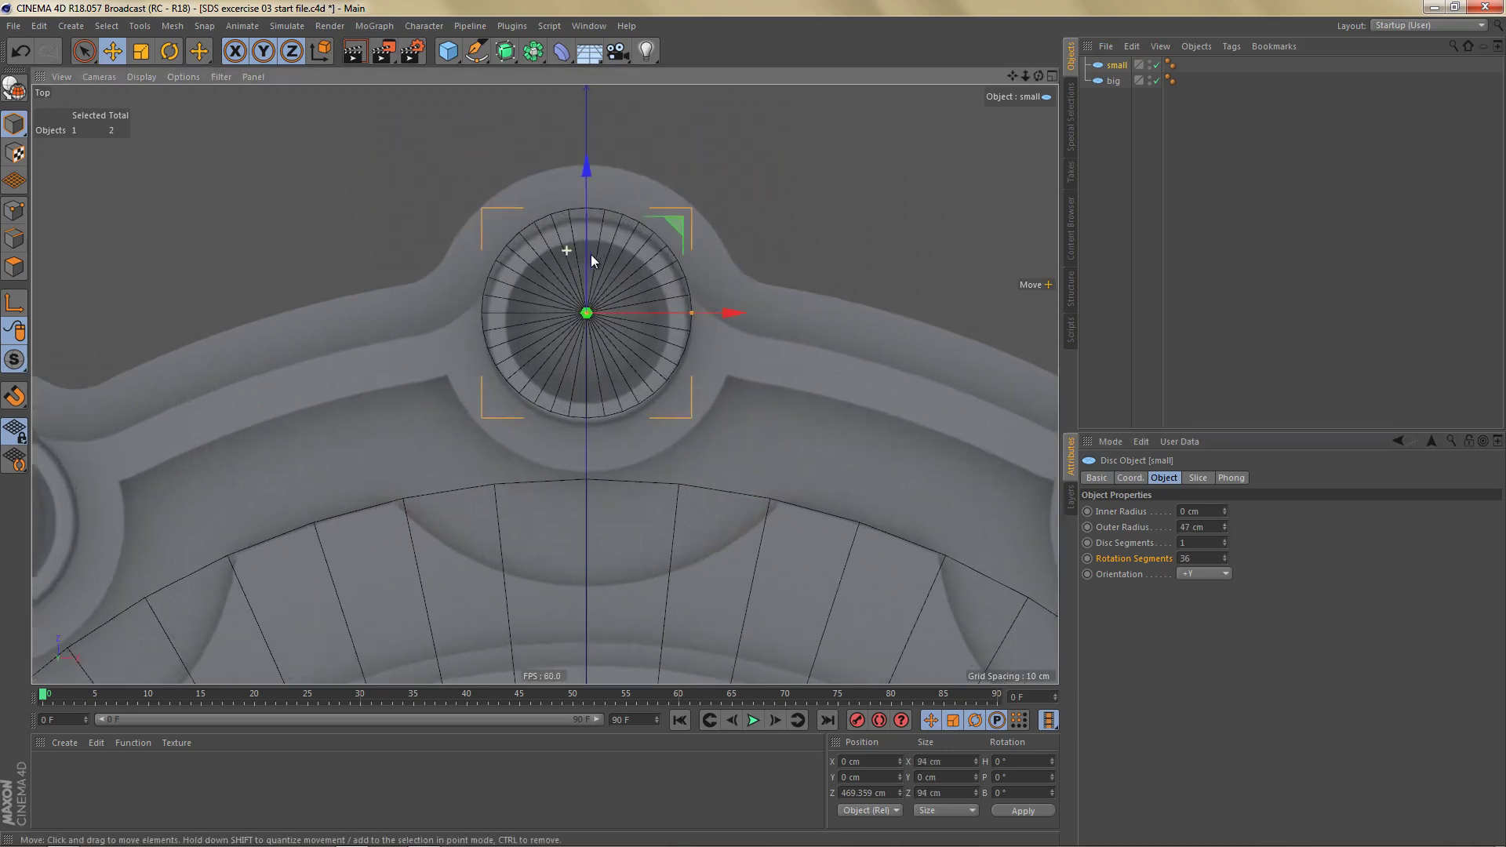
pyautogui.moveTo(596, 203); pyautogui.dragTo(616, 224)
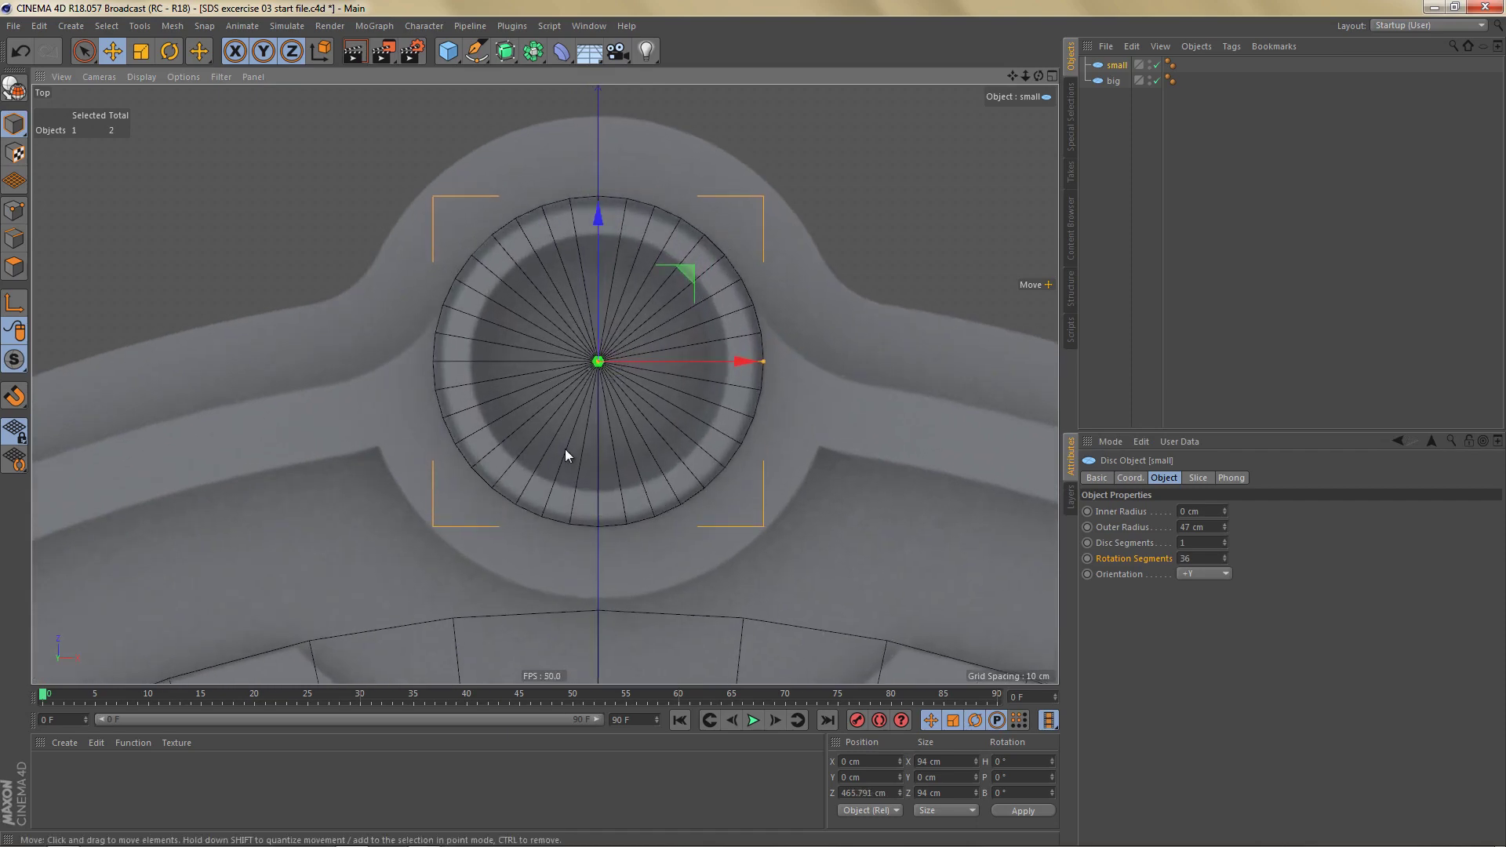
pyautogui.scroll(-6, 647, 406)
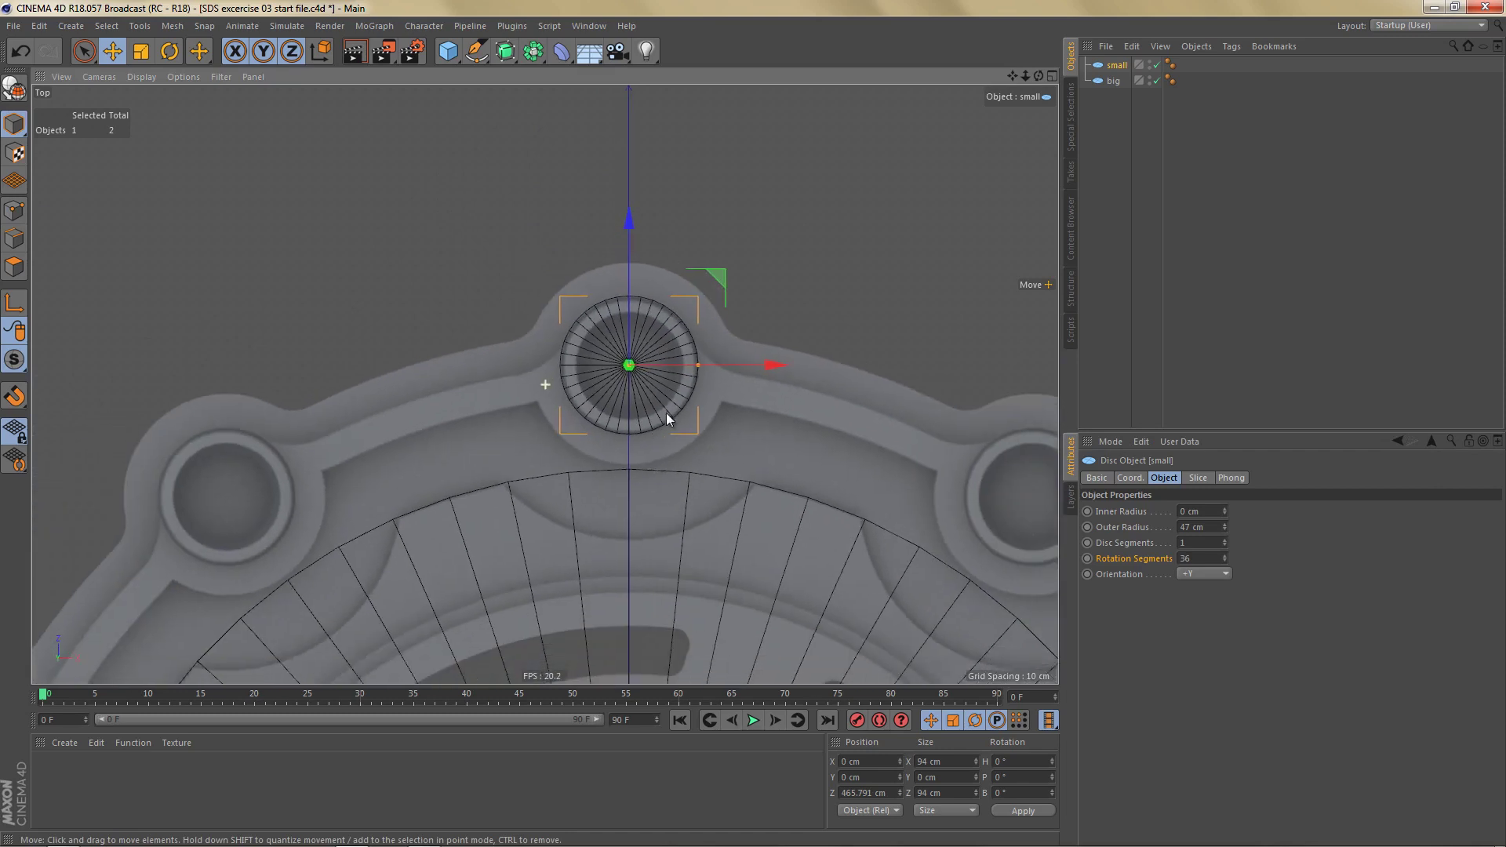
# Step: Set the small disc's outer radius to 120 cm to match the curved notch in the inner plate
pyautogui.moveTo(1224, 524); pyautogui.dragTo(1225, 521)
pyautogui.click(1223, 525)
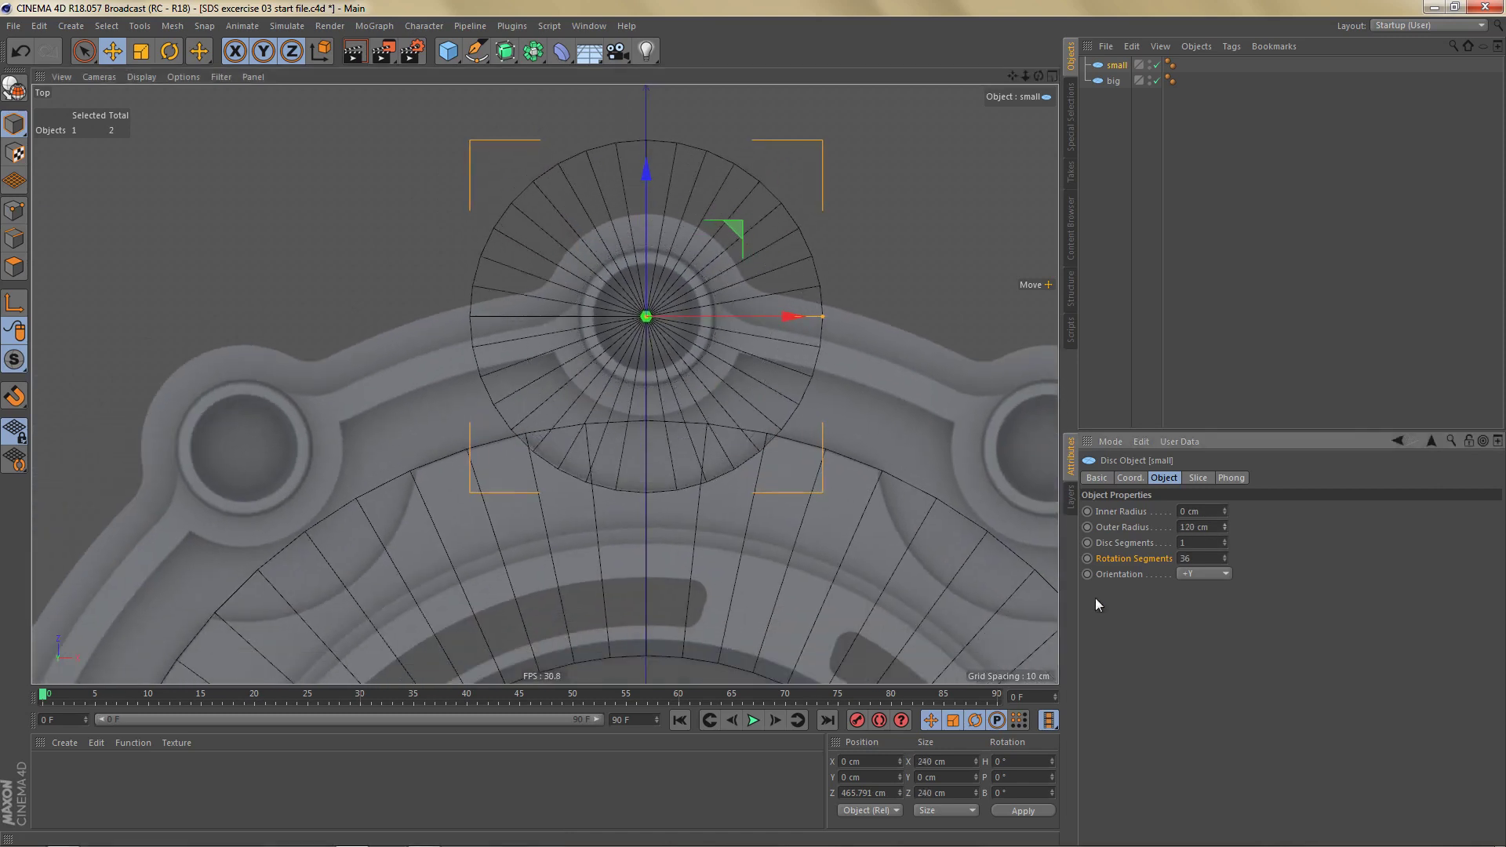
pyautogui.keyDown('alt'); pyautogui.moveTo(674, 491); pyautogui.dragTo(695, 502, button='right'); pyautogui.keyUp('alt')
pyautogui.keyDown('alt'); pyautogui.moveTo(706, 516); pyautogui.dragTo(704, 553, button='middle'); pyautogui.keyUp('alt')
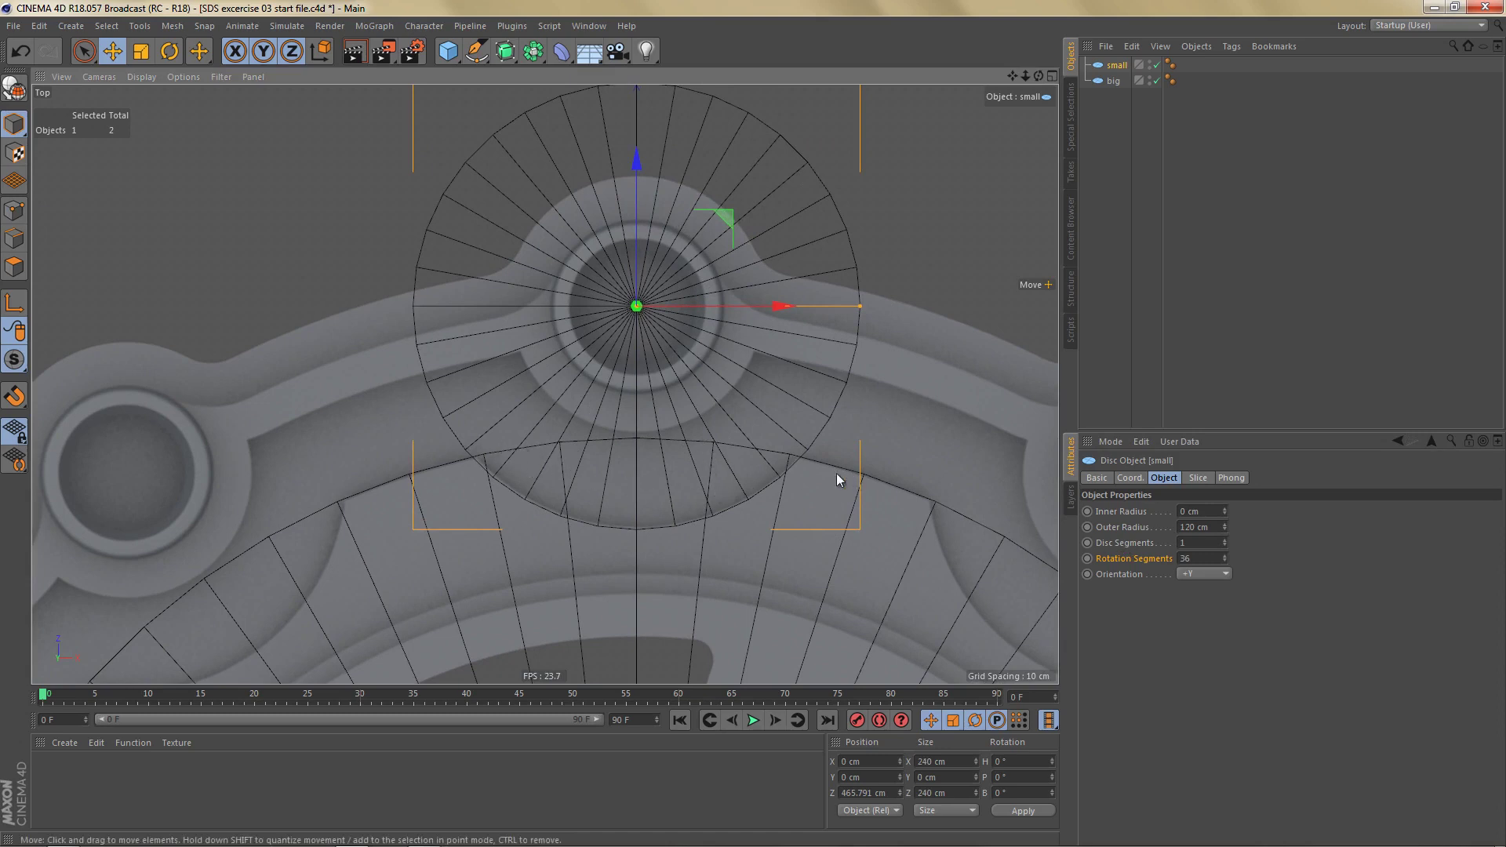
# Step: Set the small disc's rotation segments to 16 so its points meet the big disc's edge at the notch corners
pyautogui.click(1225, 560)
pyautogui.moveTo(1226, 559); pyautogui.dragTo(1225, 562)
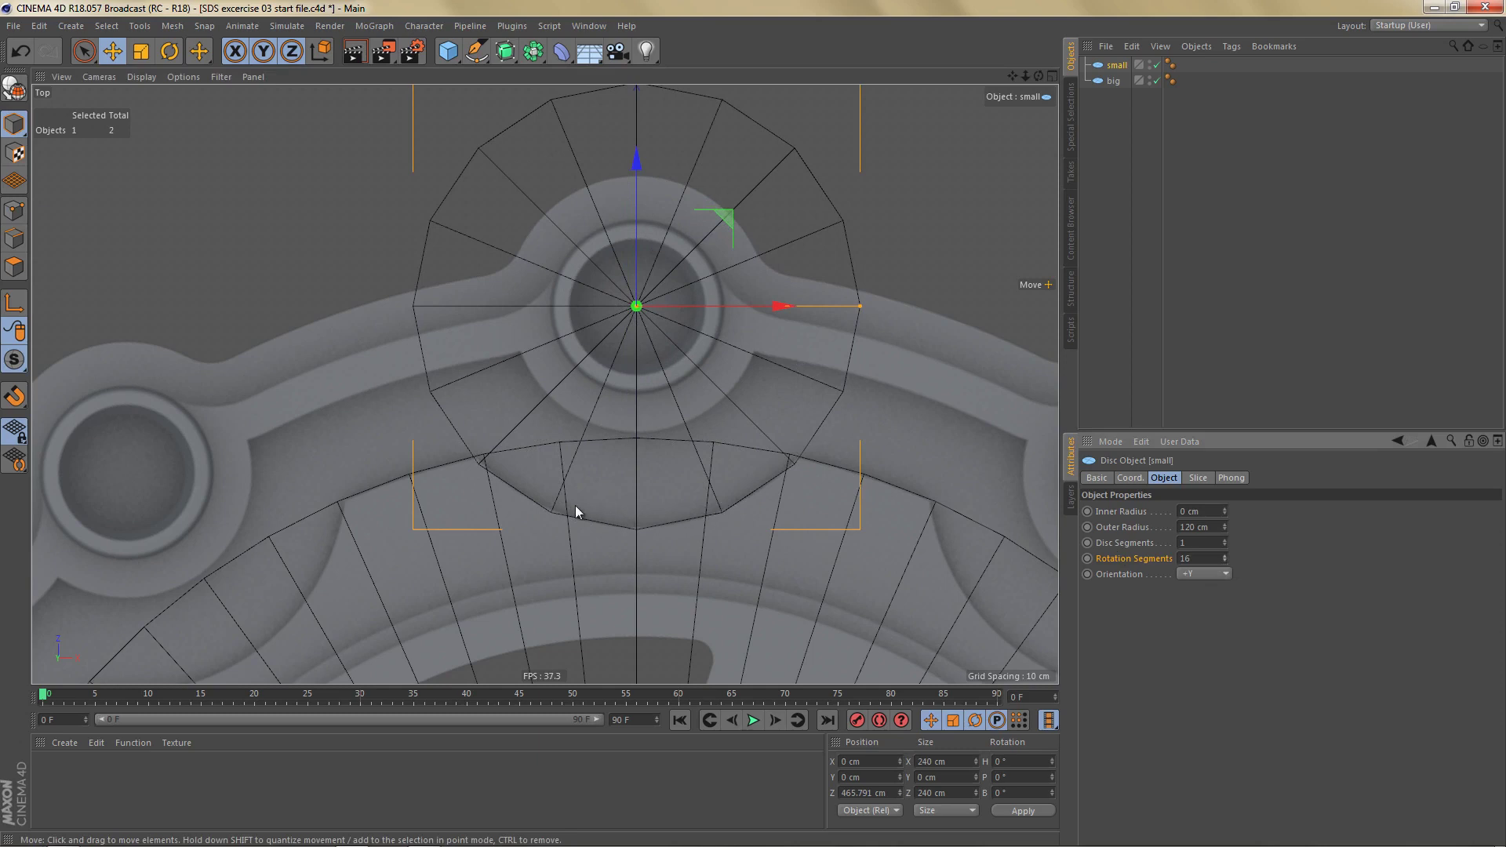
pyautogui.keyDown('alt'); pyautogui.moveTo(671, 506); pyautogui.dragTo(654, 407, button='middle'); pyautogui.keyUp('alt')
pyautogui.scroll(-2, 661, 463)
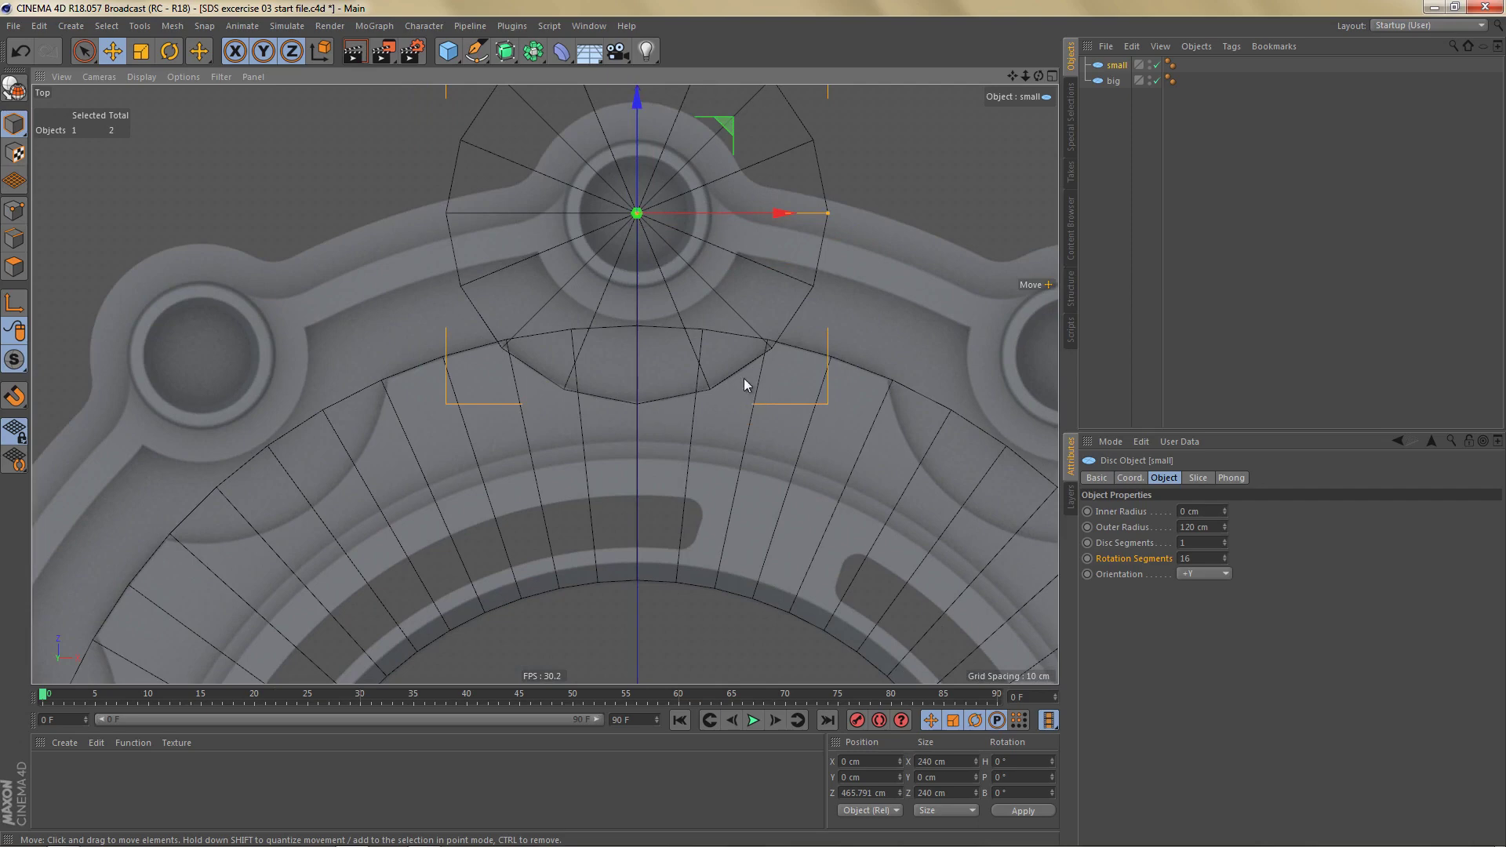
# Step: Duplicate the small and big discs and hide the two originals as backups
pyautogui.keyDown('shift'); pyautogui.click(1108, 84); pyautogui.keyUp('shift')
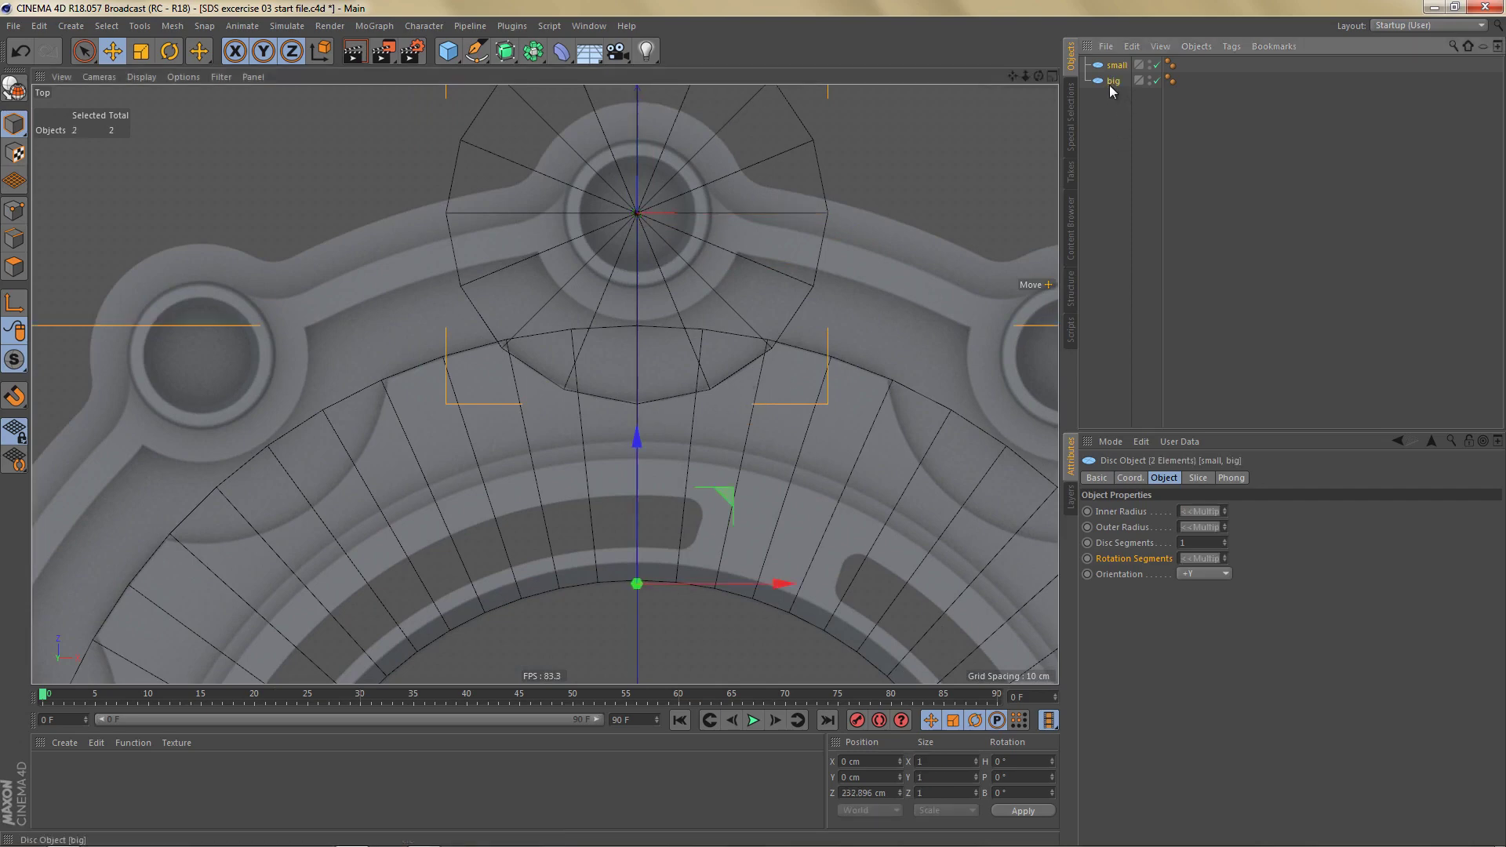
pyautogui.keyDown('ctrl'); pyautogui.moveTo(1109, 84); pyautogui.dragTo(1156, 81); pyautogui.keyUp('ctrl')
pyautogui.keyDown('alt'); pyautogui.moveTo(1156, 82); pyautogui.dragTo(1156, 65); pyautogui.keyUp('alt')
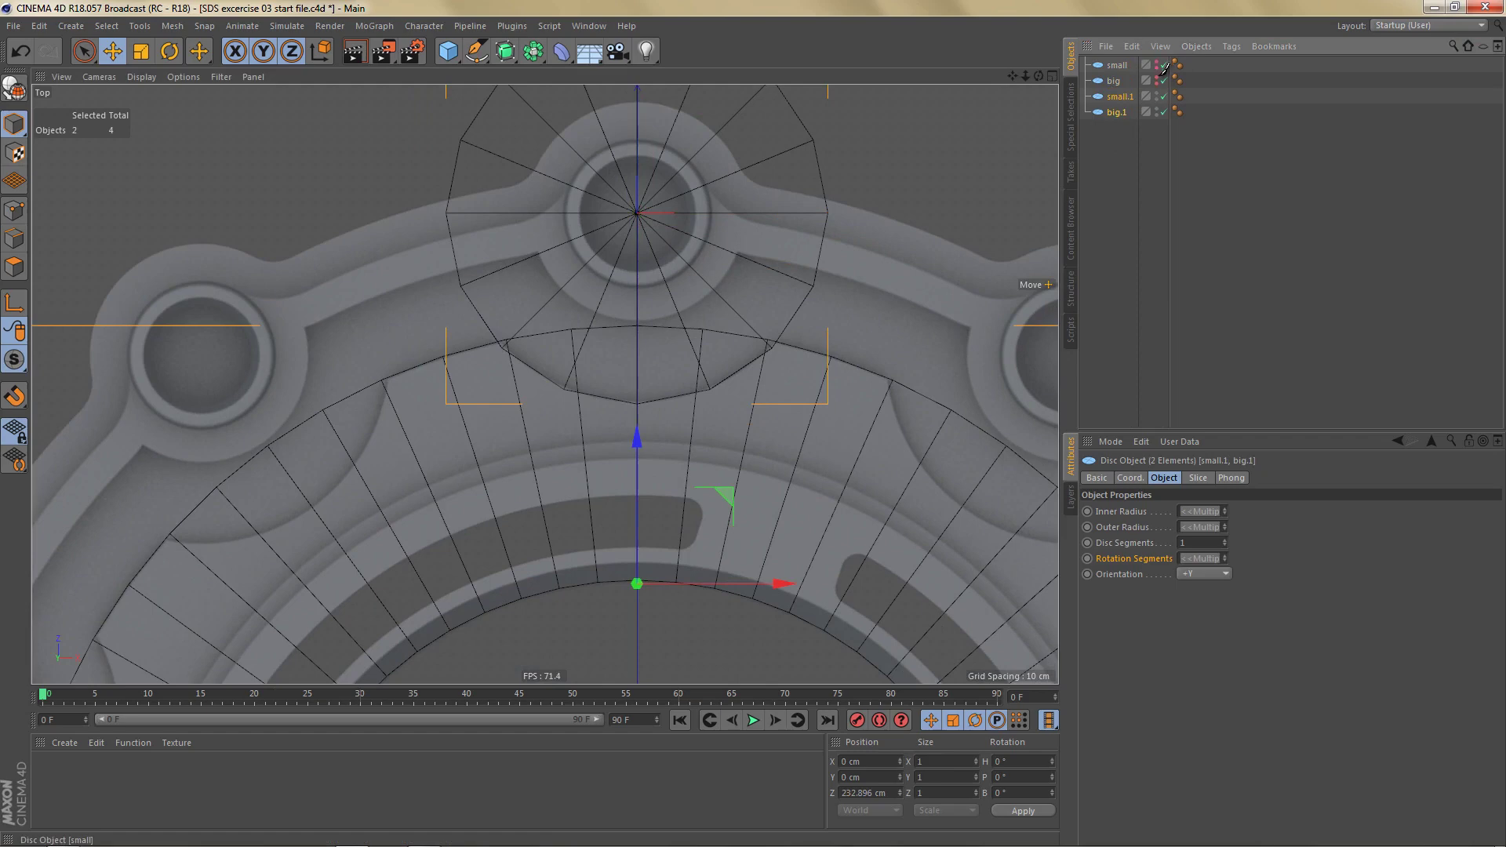
# Step: Make the big.1 disc copy editable as a polygon object and check where it overlaps the small disc
pyautogui.click(1115, 111)
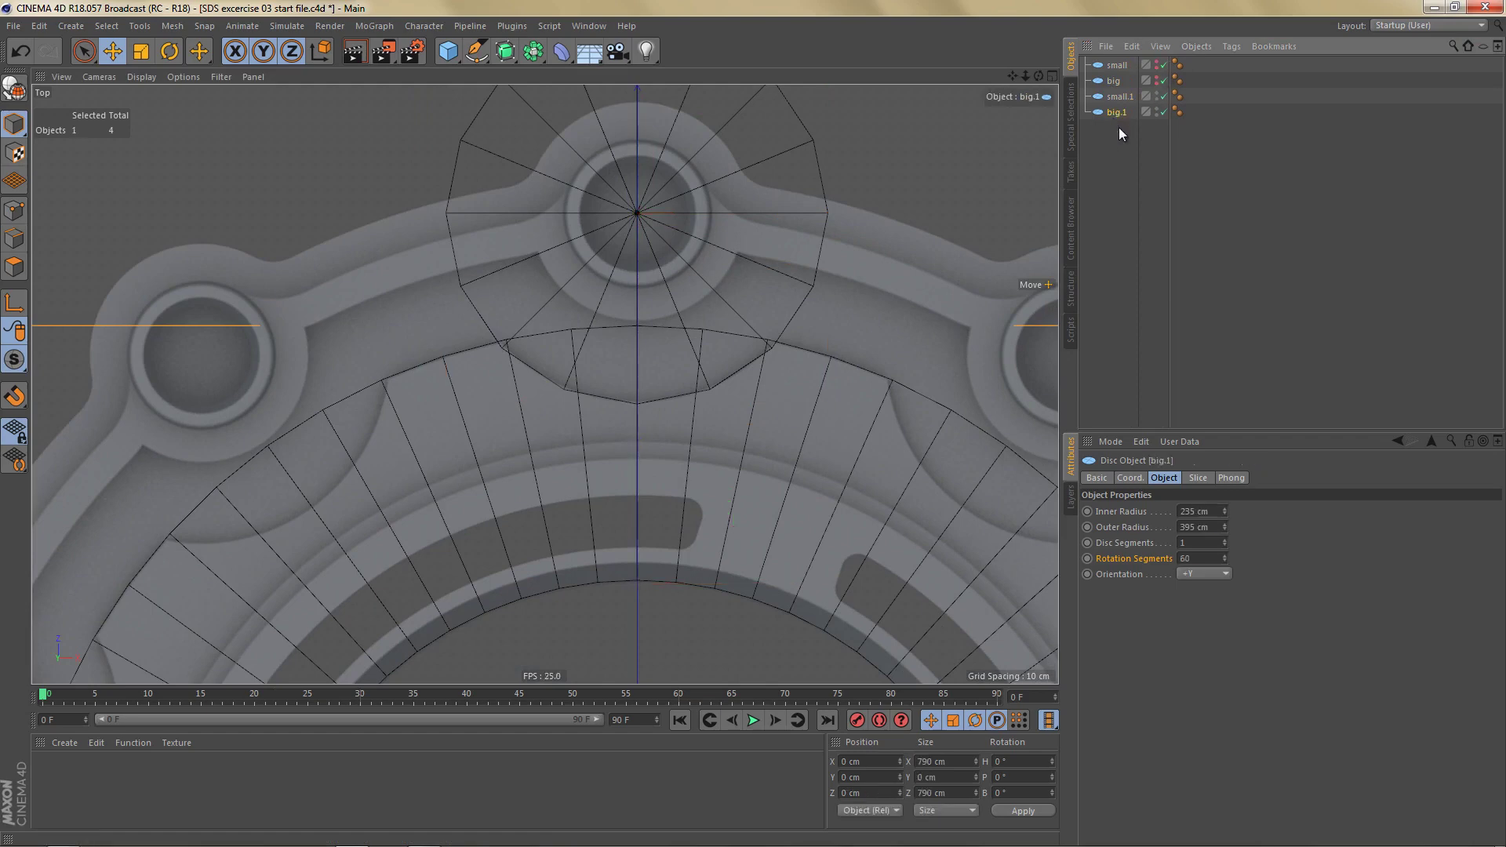
pyautogui.press('c')
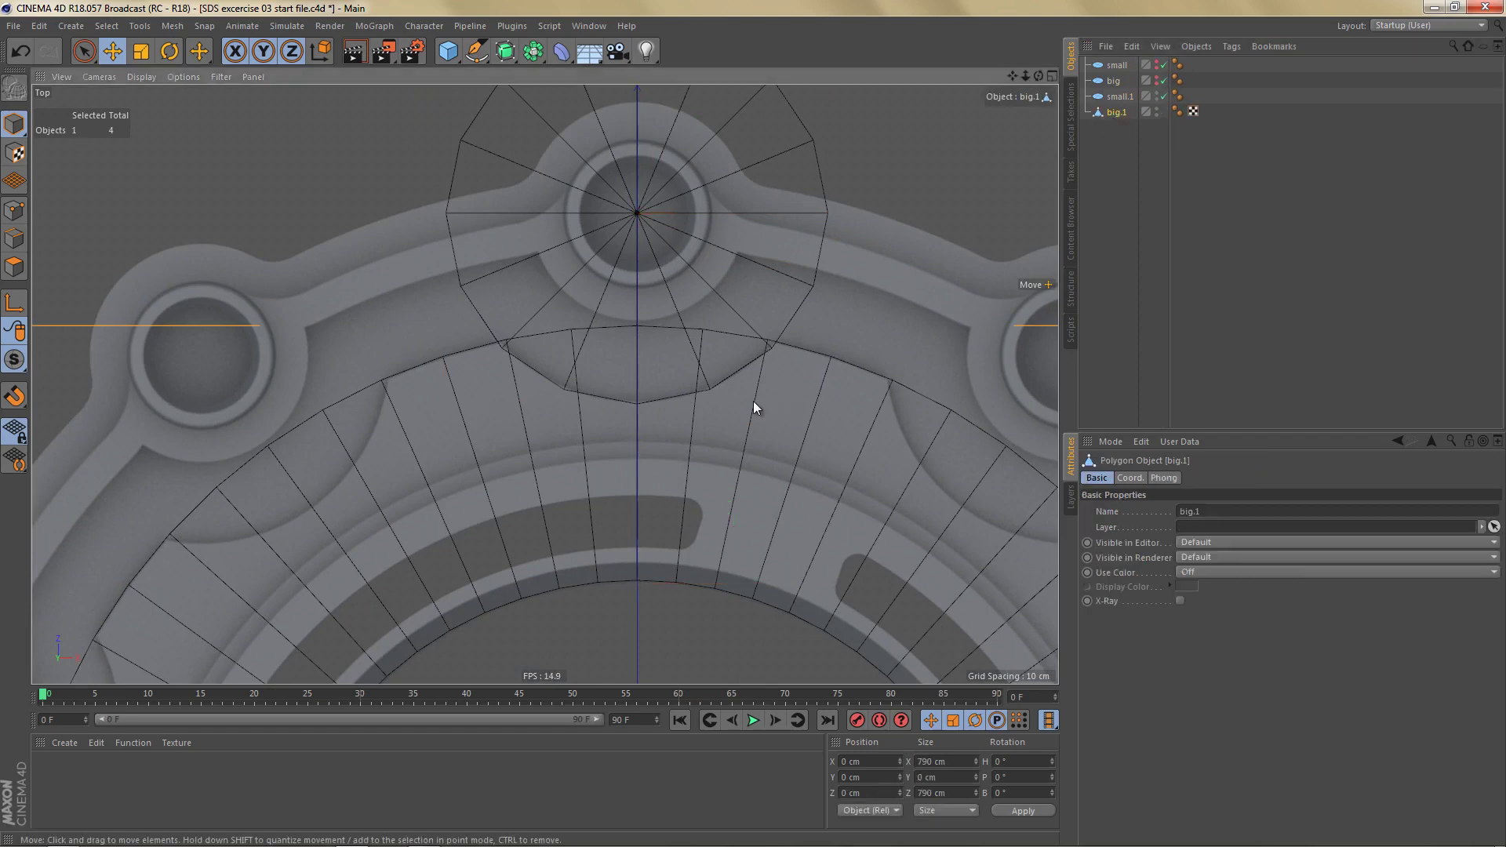
pyautogui.scroll(3, 576, 359)
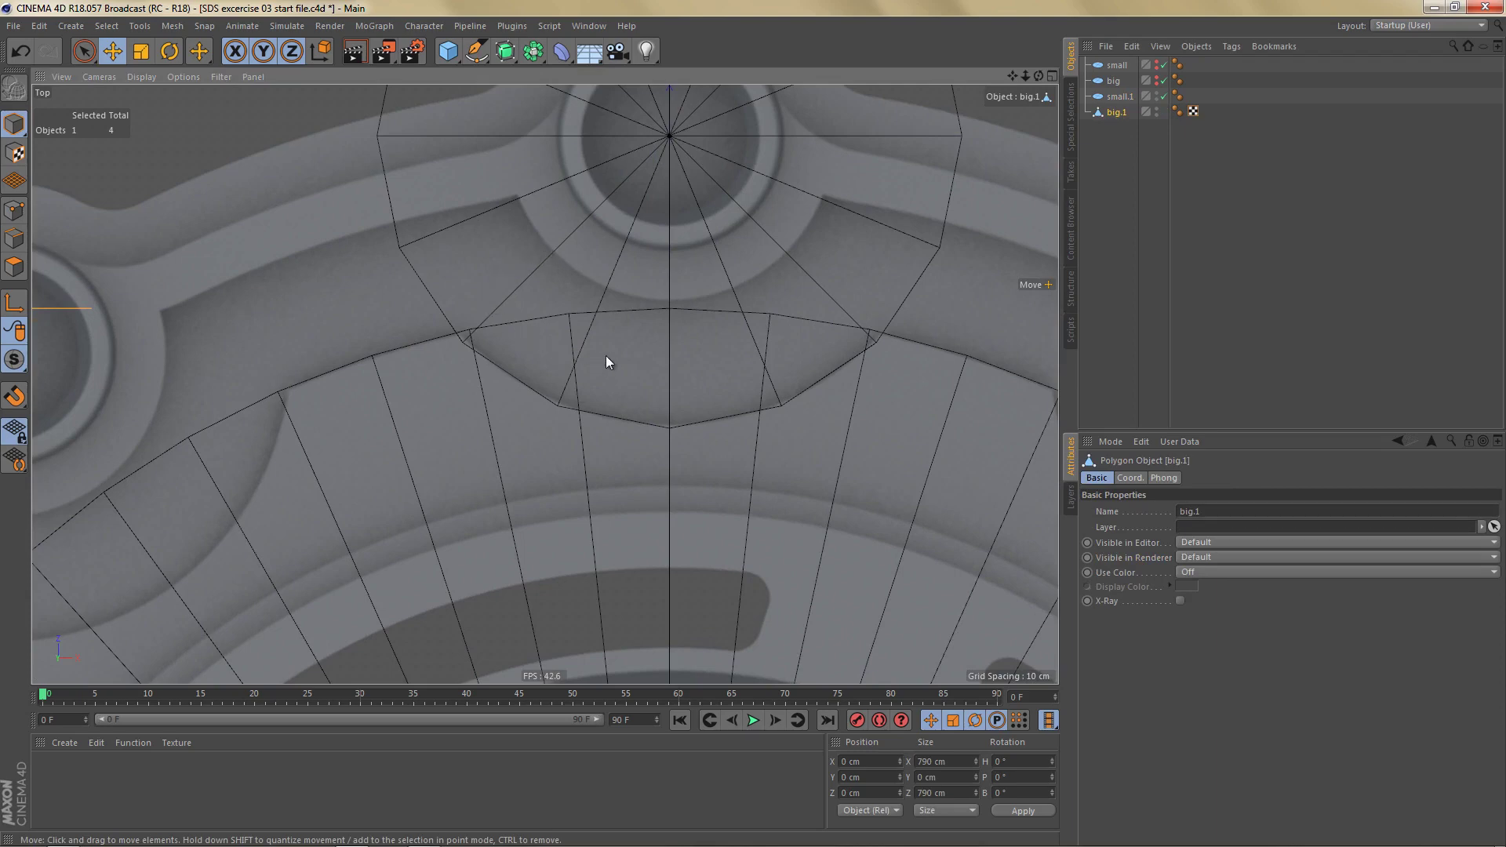
pyautogui.scroll(-3, 627, 467)
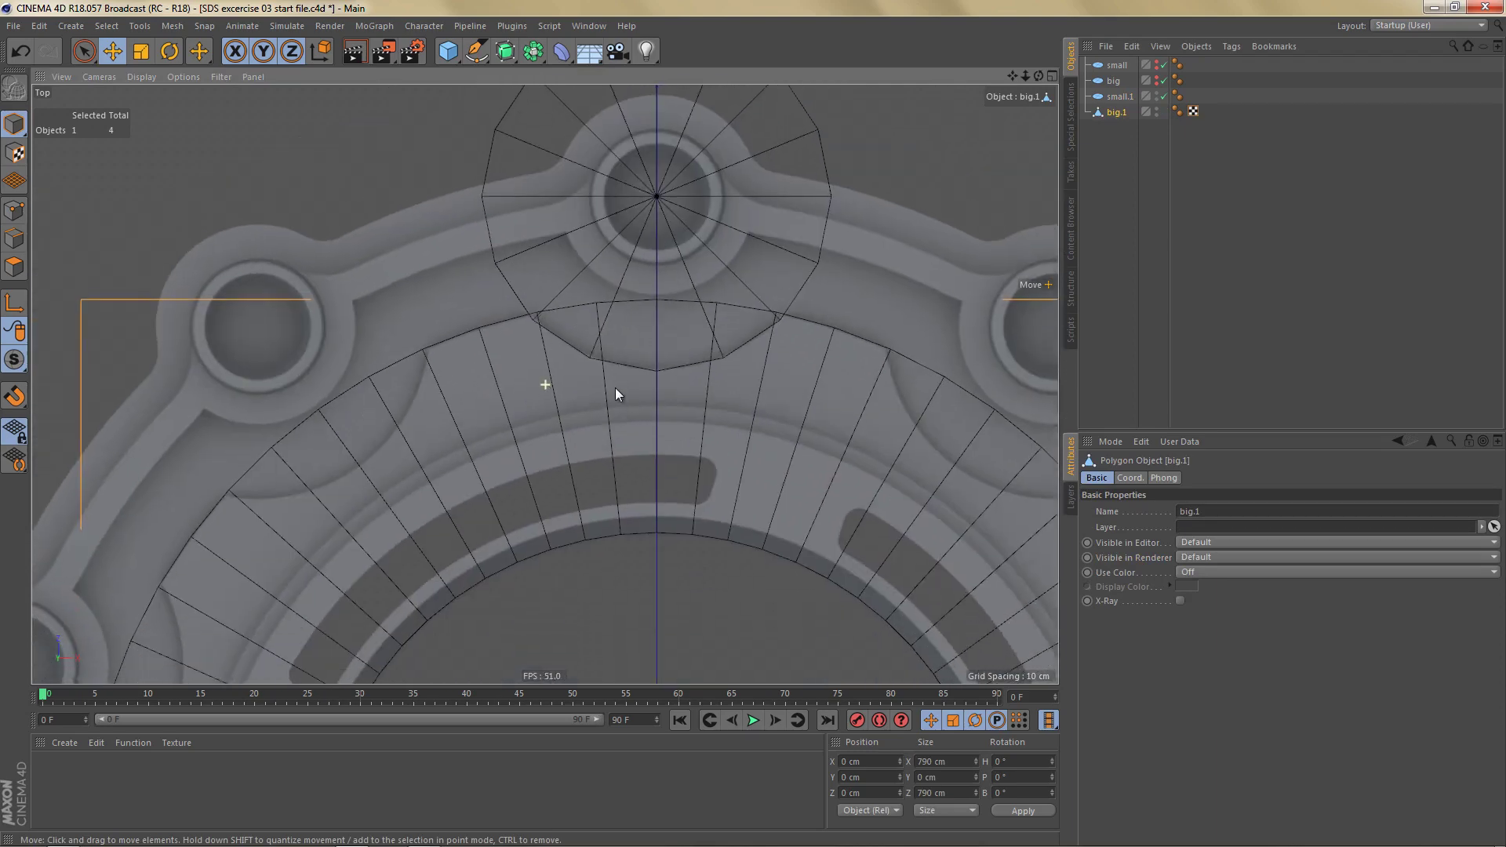
# Step: Select the ring of radial edges on big.1 and cut a new loop at 55.5% offset, following the outer border of the reference's ridge
pyautogui.keyDown('alt'); pyautogui.moveTo(615, 387); pyautogui.dragTo(614, 382, button='middle'); pyautogui.keyUp('alt')
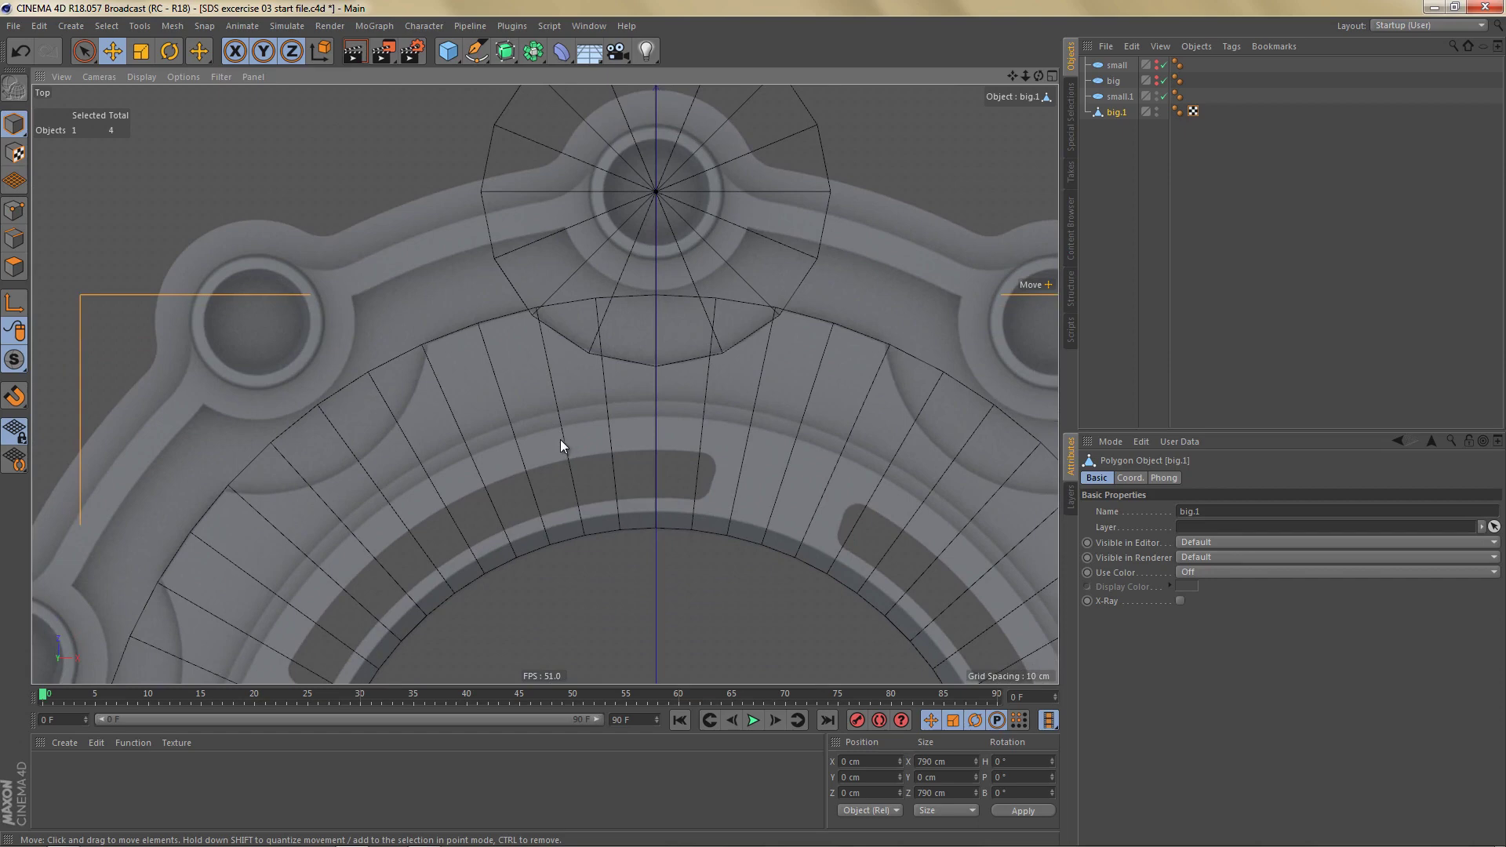
pyautogui.scroll(3, 560, 439)
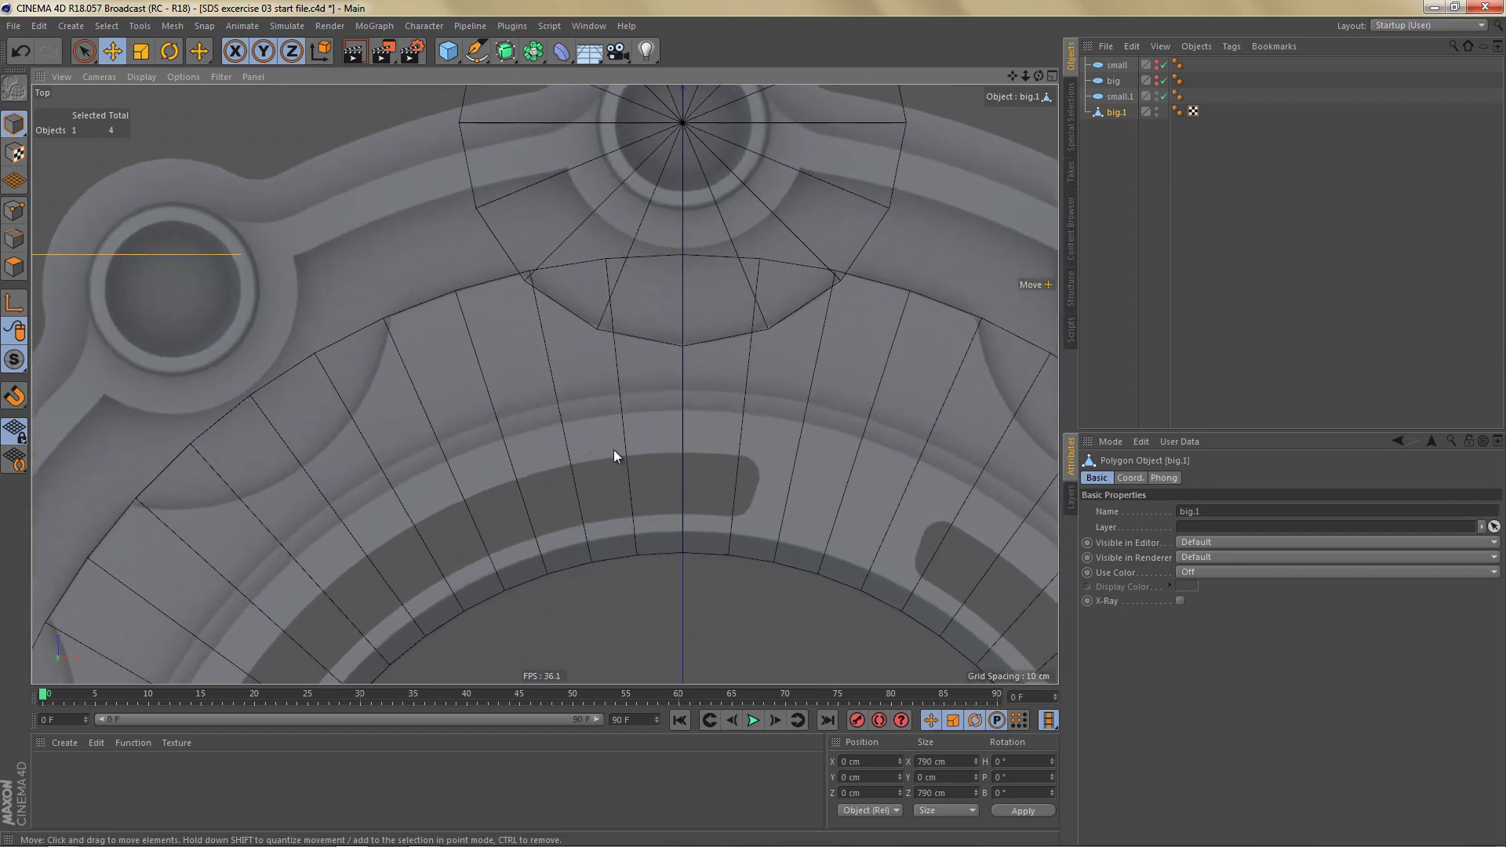
pyautogui.keyDown('alt'); pyautogui.moveTo(618, 425); pyautogui.dragTo(624, 441, button='middle'); pyautogui.keyUp('alt')
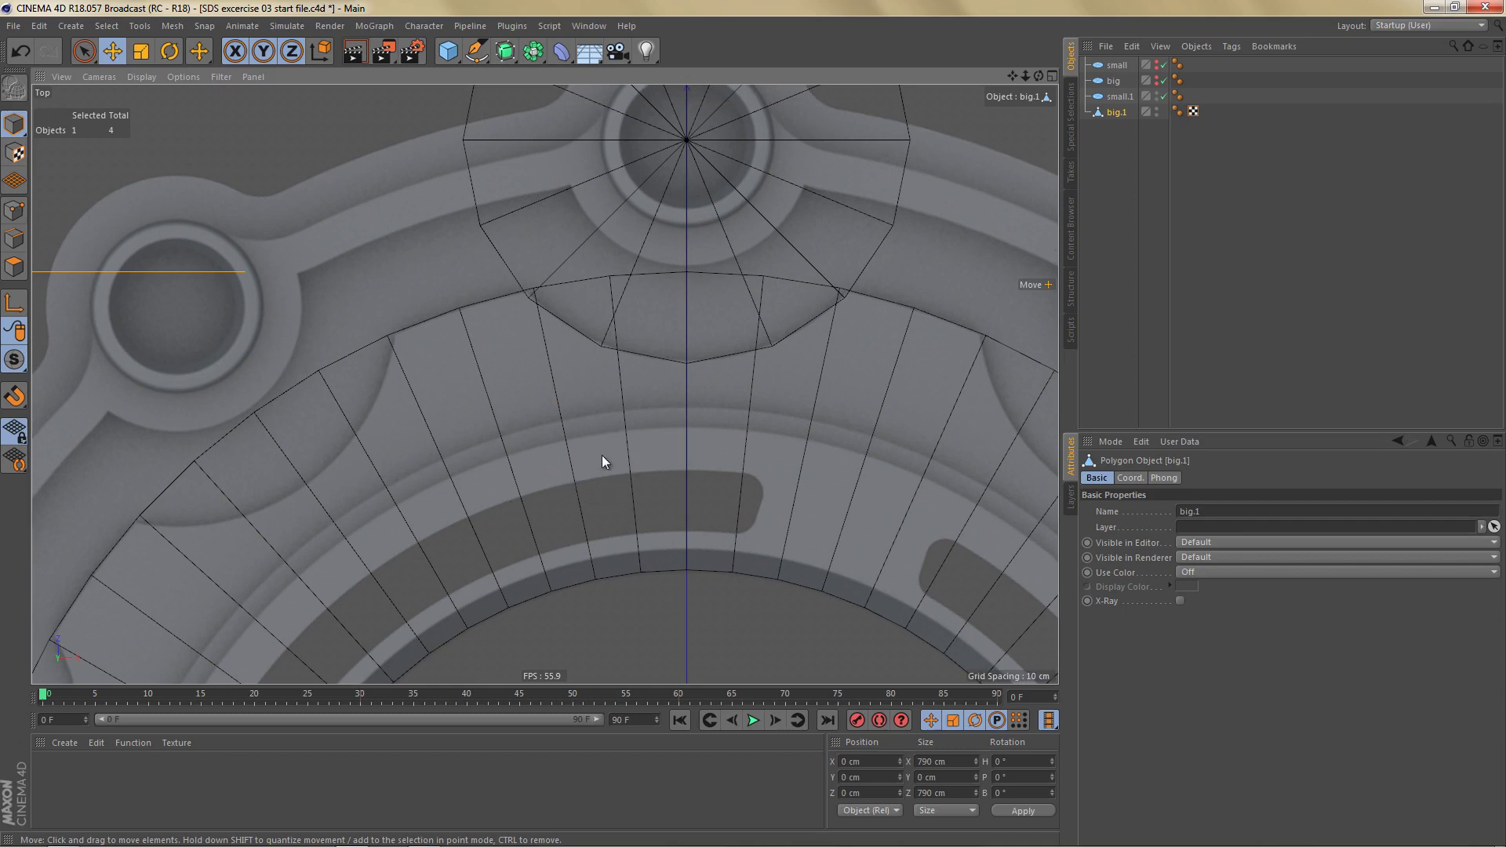
pyautogui.press('Return')
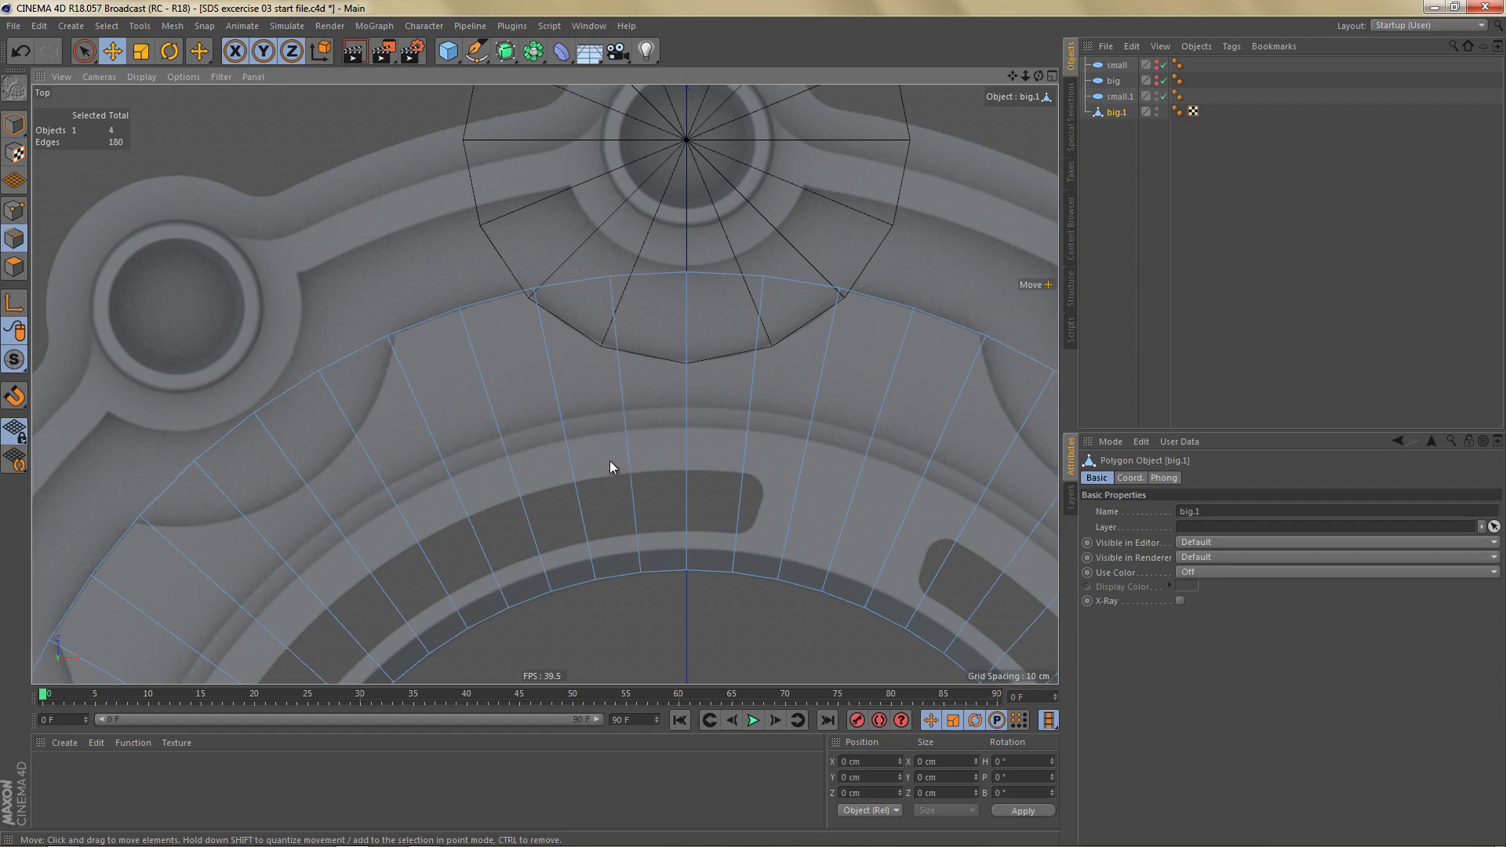
pyautogui.keyDown('alt'); pyautogui.moveTo(609, 460); pyautogui.dragTo(597, 452, button='middle'); pyautogui.keyUp('alt')
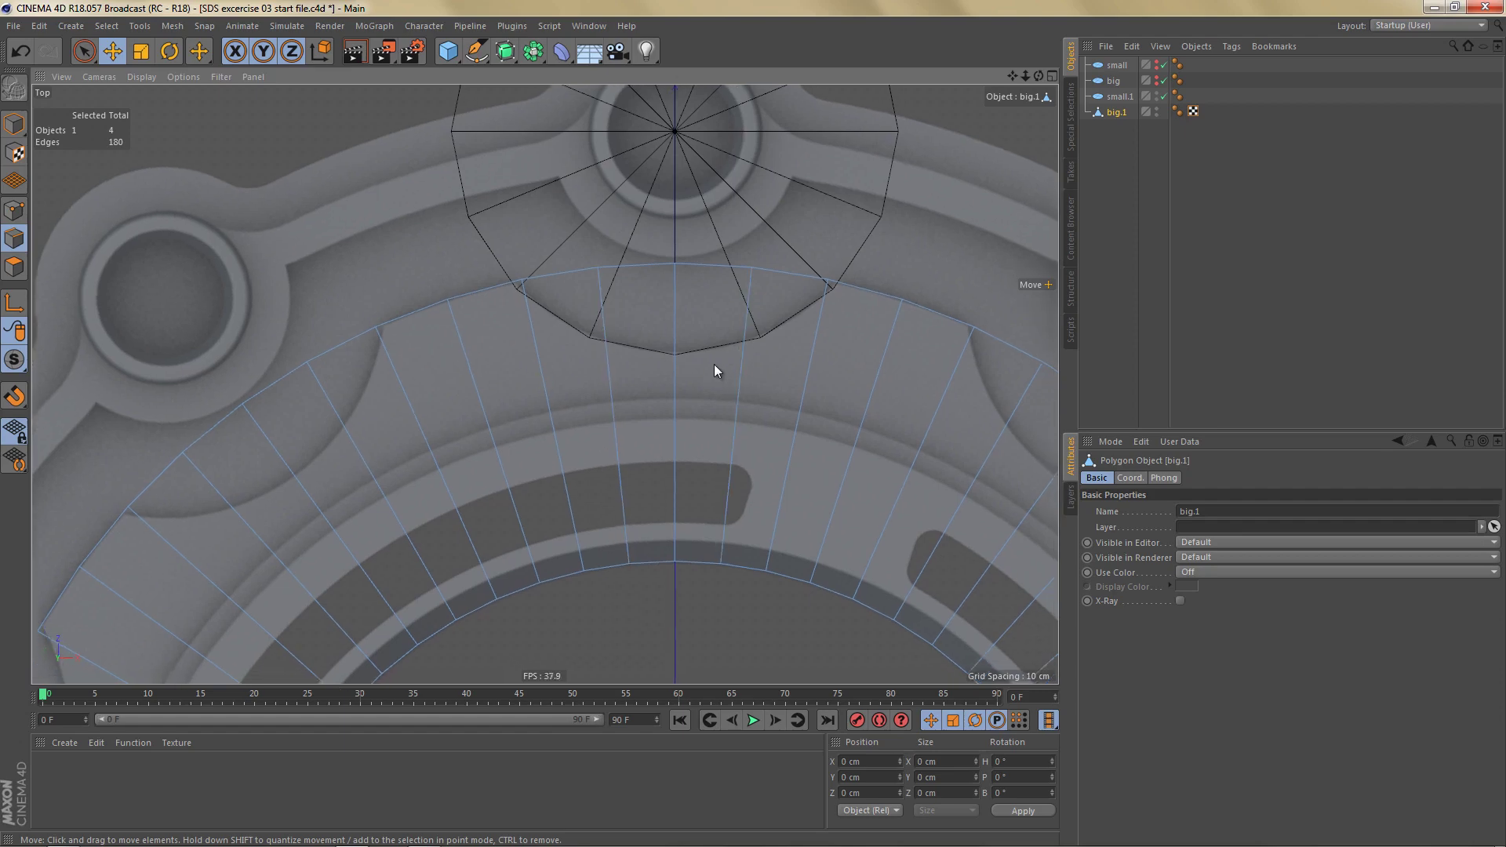
pyautogui.press('u')
pyautogui.press('b')
pyautogui.click(686, 397)
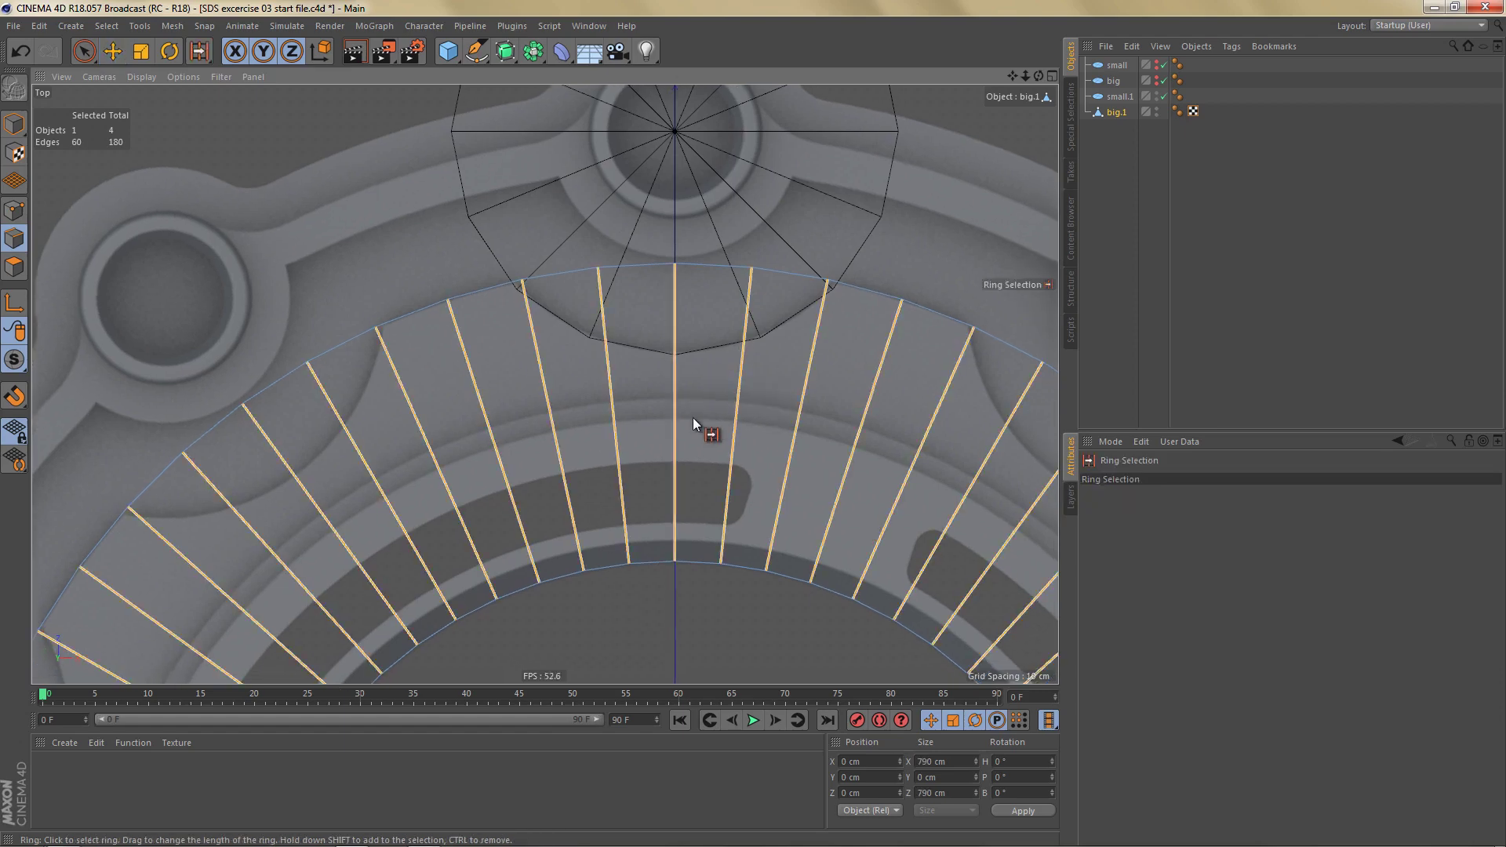
pyautogui.rightClick(824, 221)
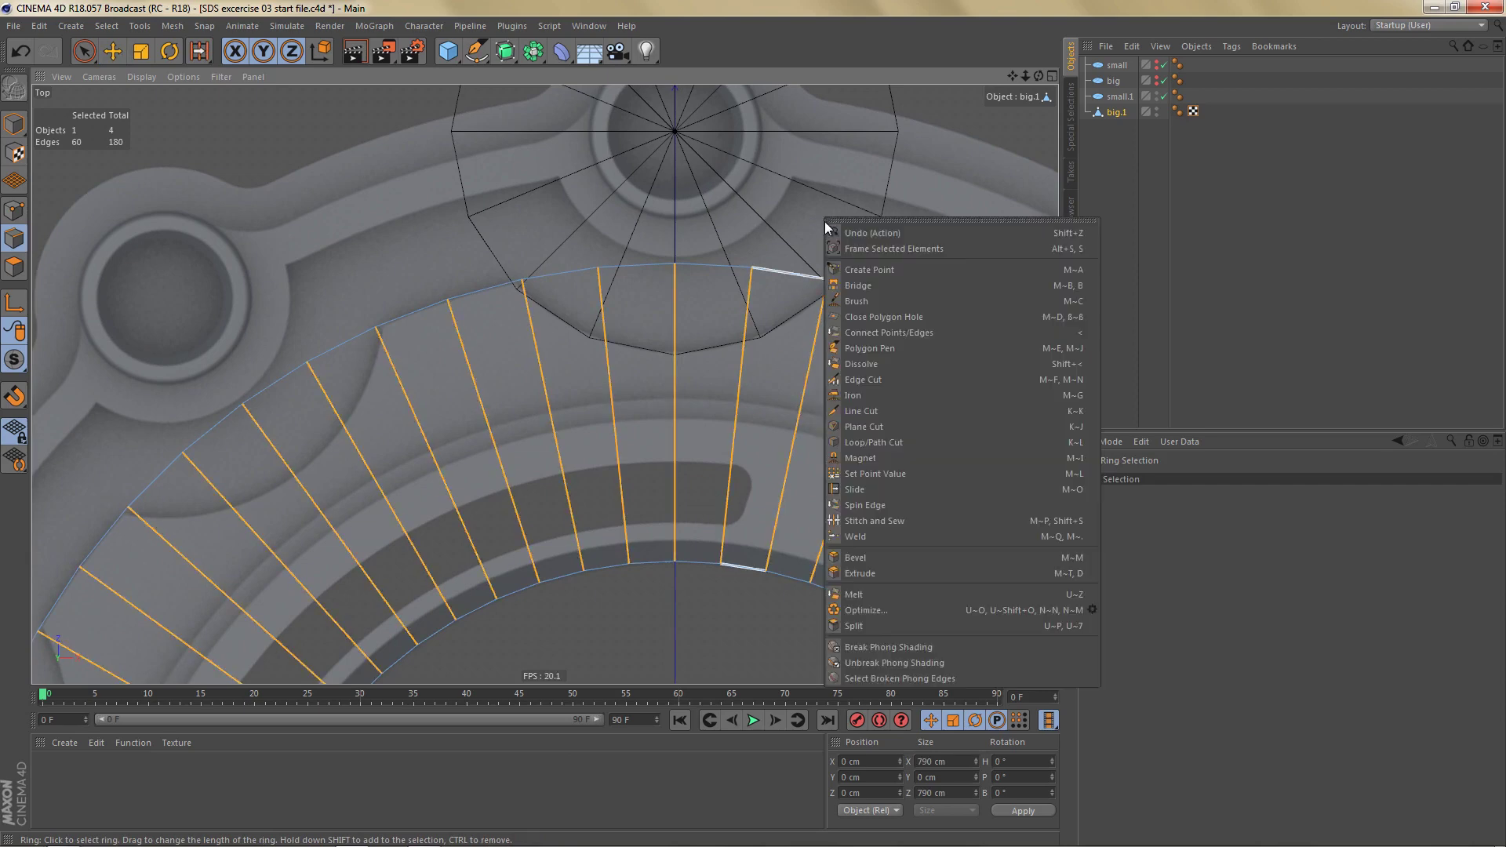
pyautogui.click(886, 380)
pyautogui.scroll(1, 659, 438)
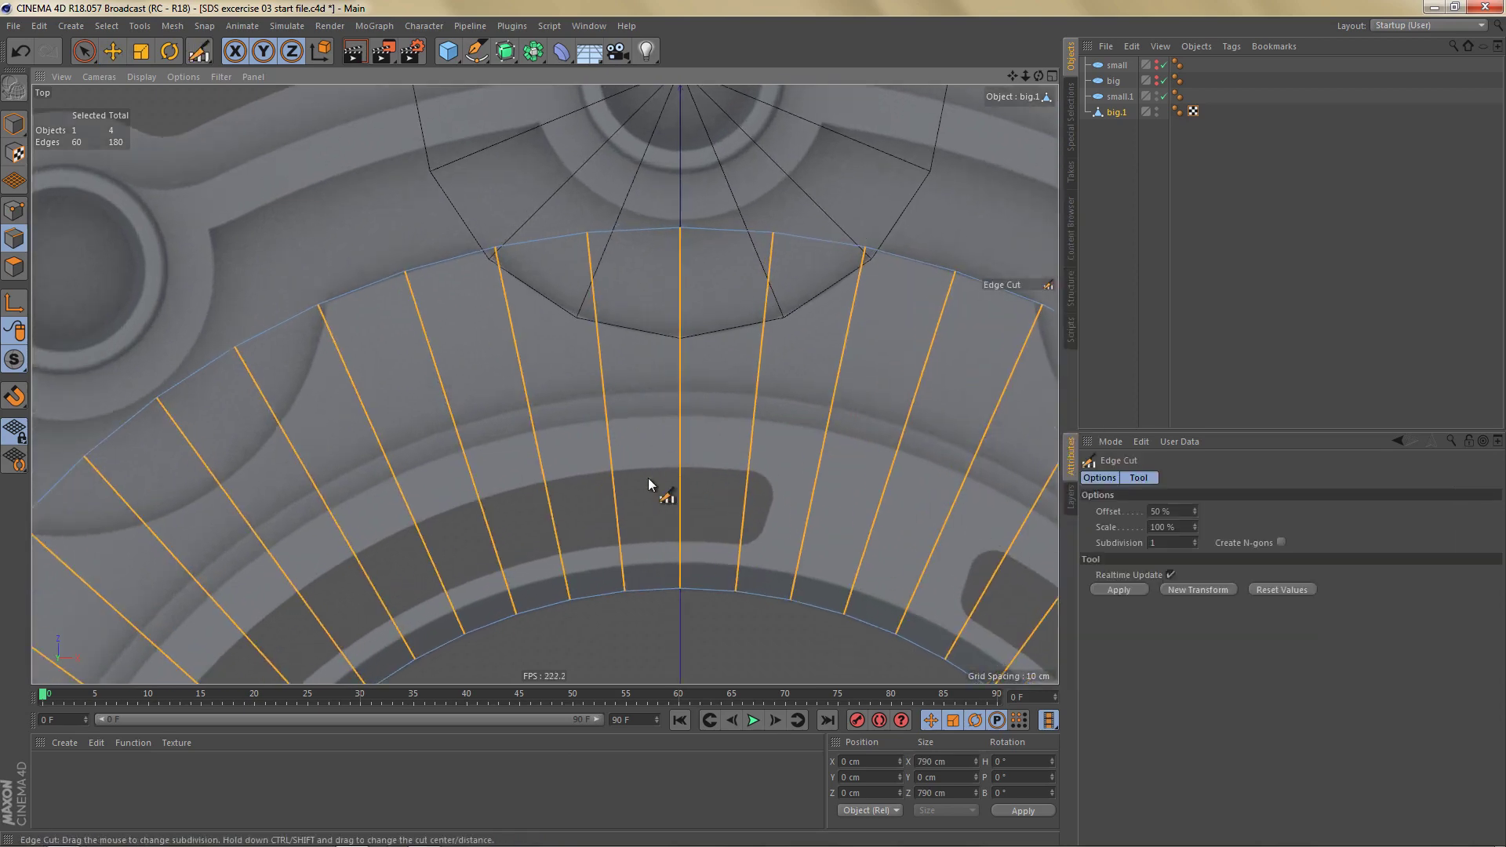
pyautogui.click(645, 491)
pyautogui.keyDown('ctrl'); pyautogui.moveTo(754, 424); pyautogui.dragTo(755, 424); pyautogui.keyUp('ctrl')
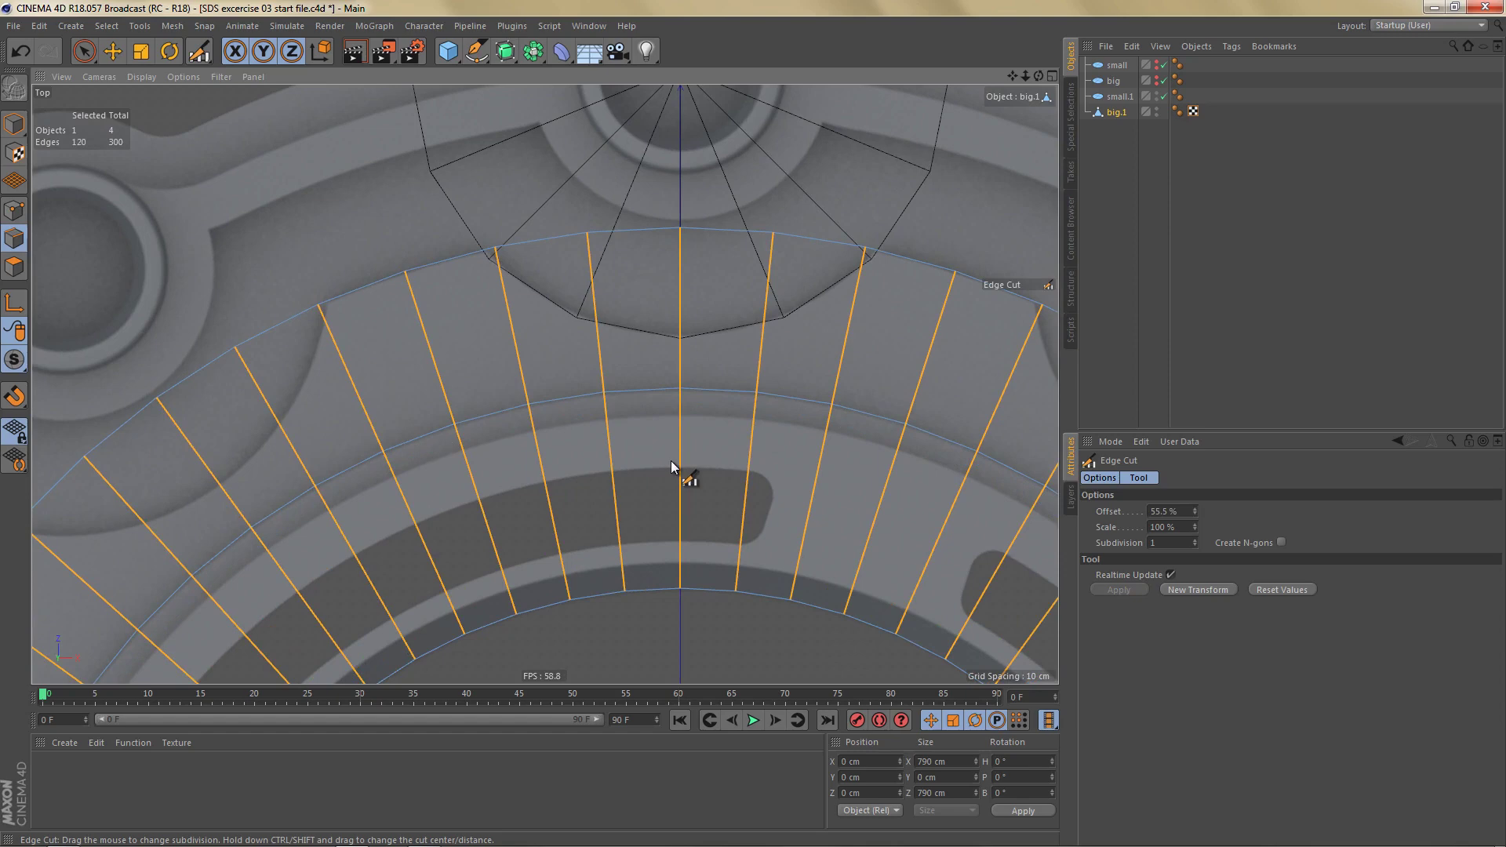
# Step: Ring-select the inner radial edges and cut a loop at 87% offset along the inner border of the ridge
pyautogui.press('u')
pyautogui.press('b')
pyautogui.click(637, 487)
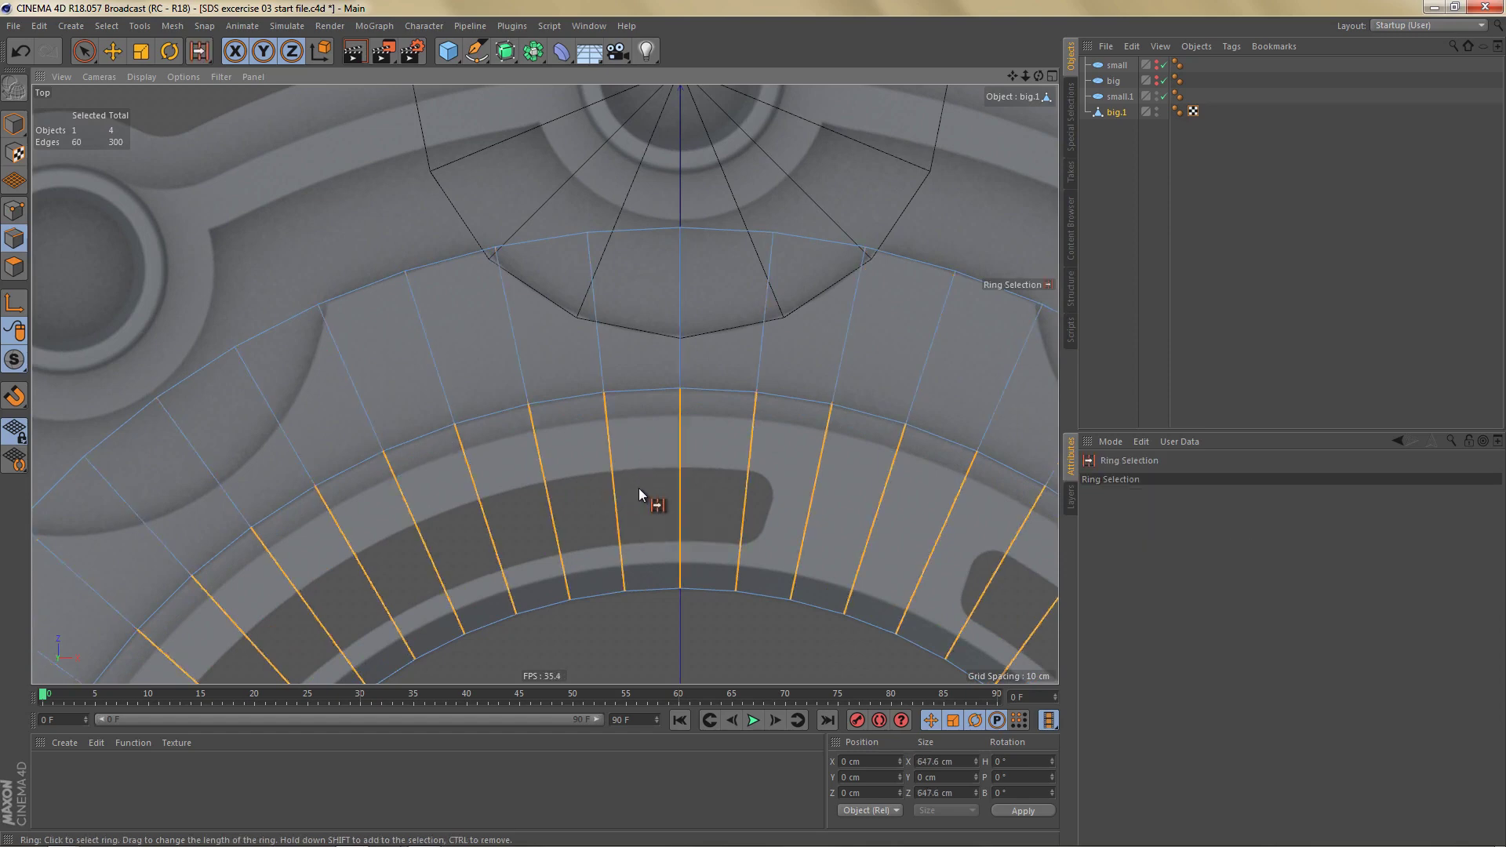
pyautogui.press('m')
pyautogui.press('f')
pyautogui.keyDown('ctrl'); pyautogui.moveTo(643, 494); pyautogui.dragTo(752, 424); pyautogui.keyUp('ctrl')
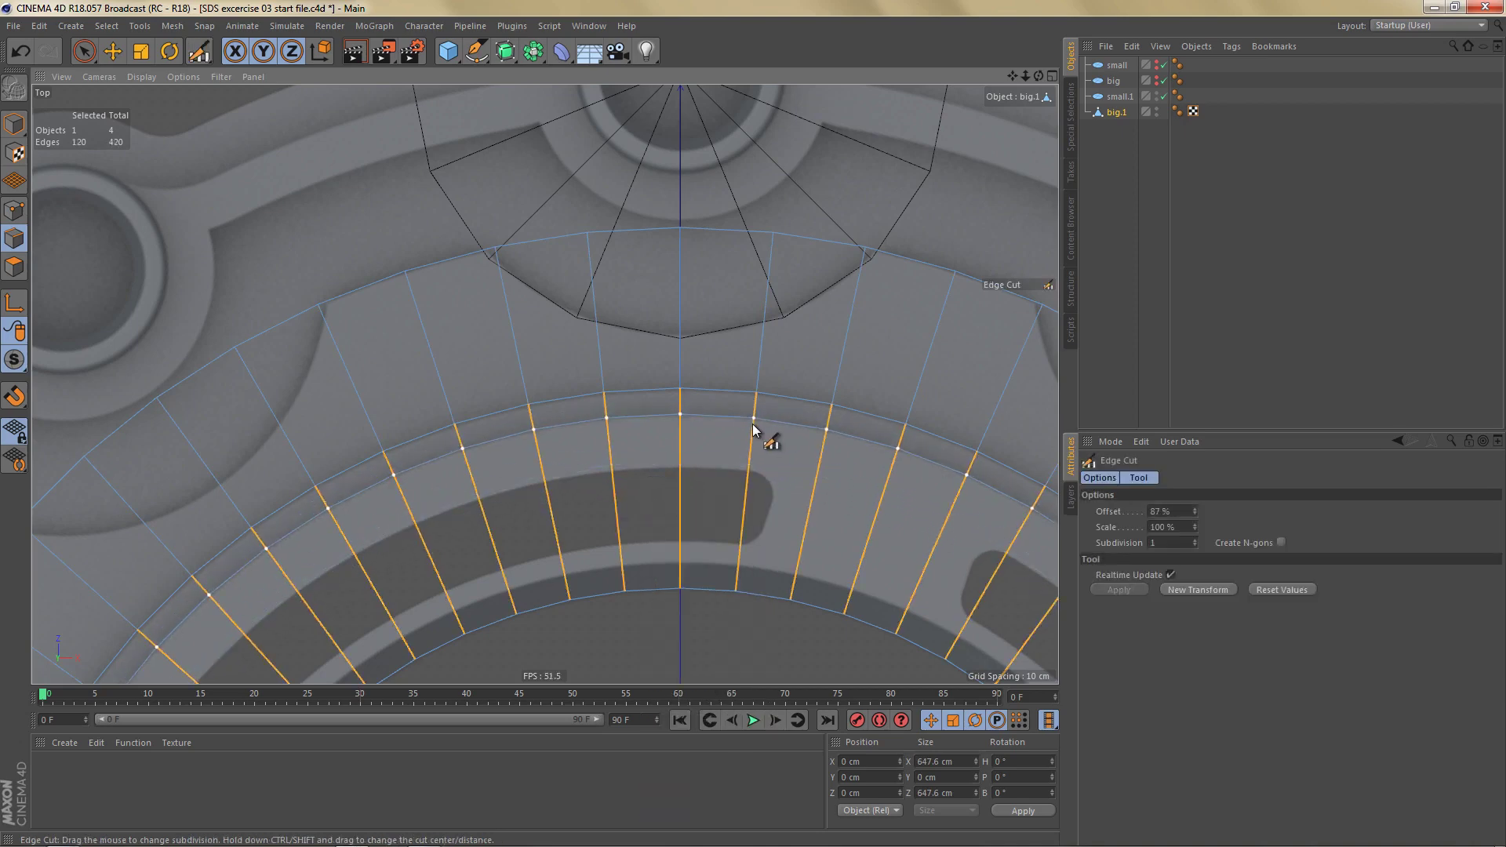
# Step: Ring-select the radial edges inside the ridge and cut a loop at 68.5% offset along the slots' outer edge
pyautogui.press('u')
pyautogui.press('b')
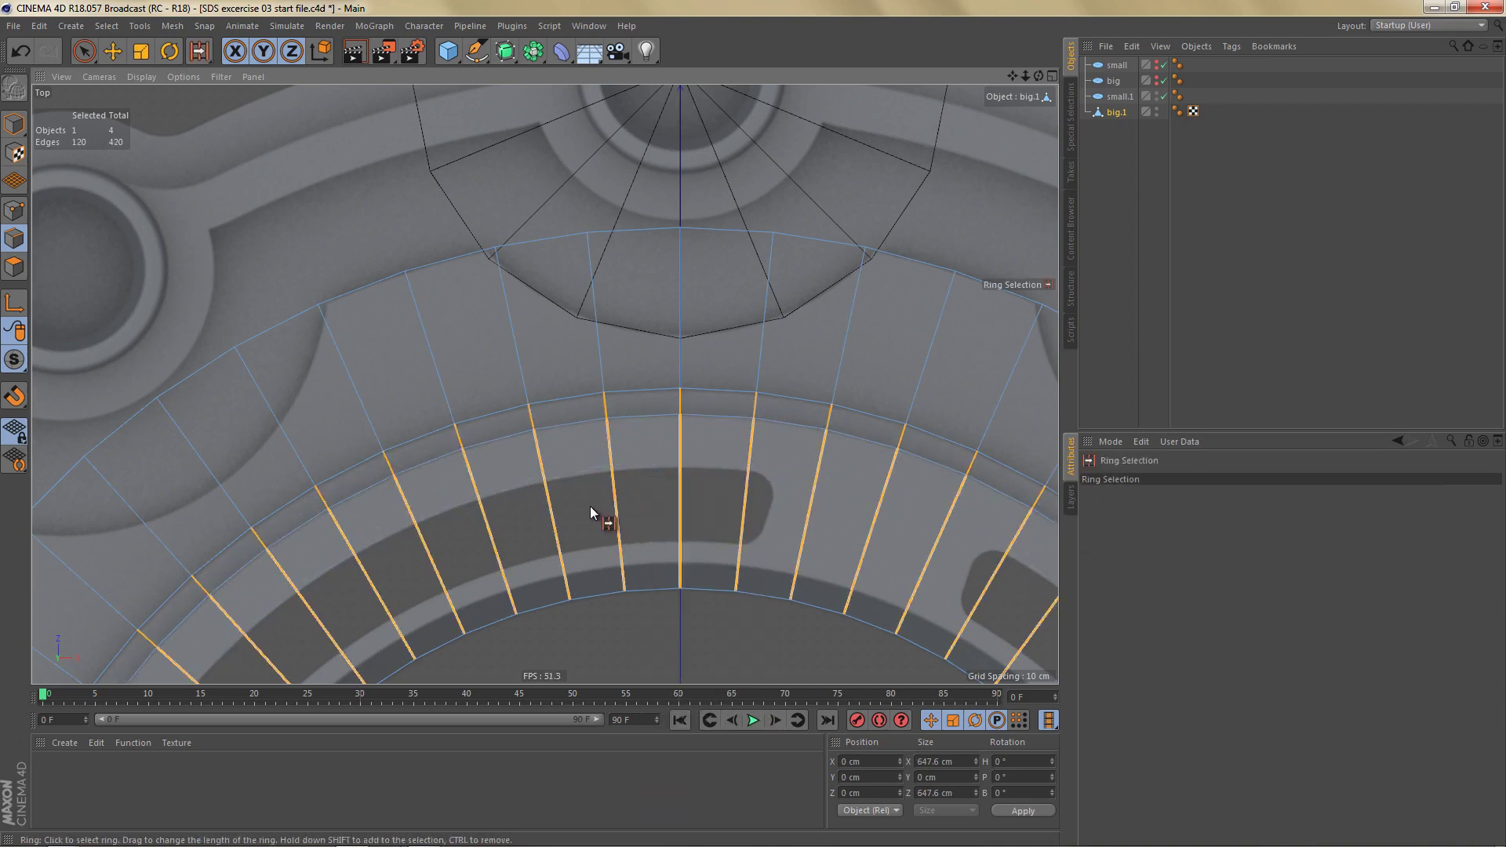
pyautogui.click(590, 506)
pyautogui.press('m')
pyautogui.press('f')
pyautogui.keyDown('ctrl'); pyautogui.moveTo(595, 514); pyautogui.dragTo(754, 424); pyautogui.keyUp('ctrl')
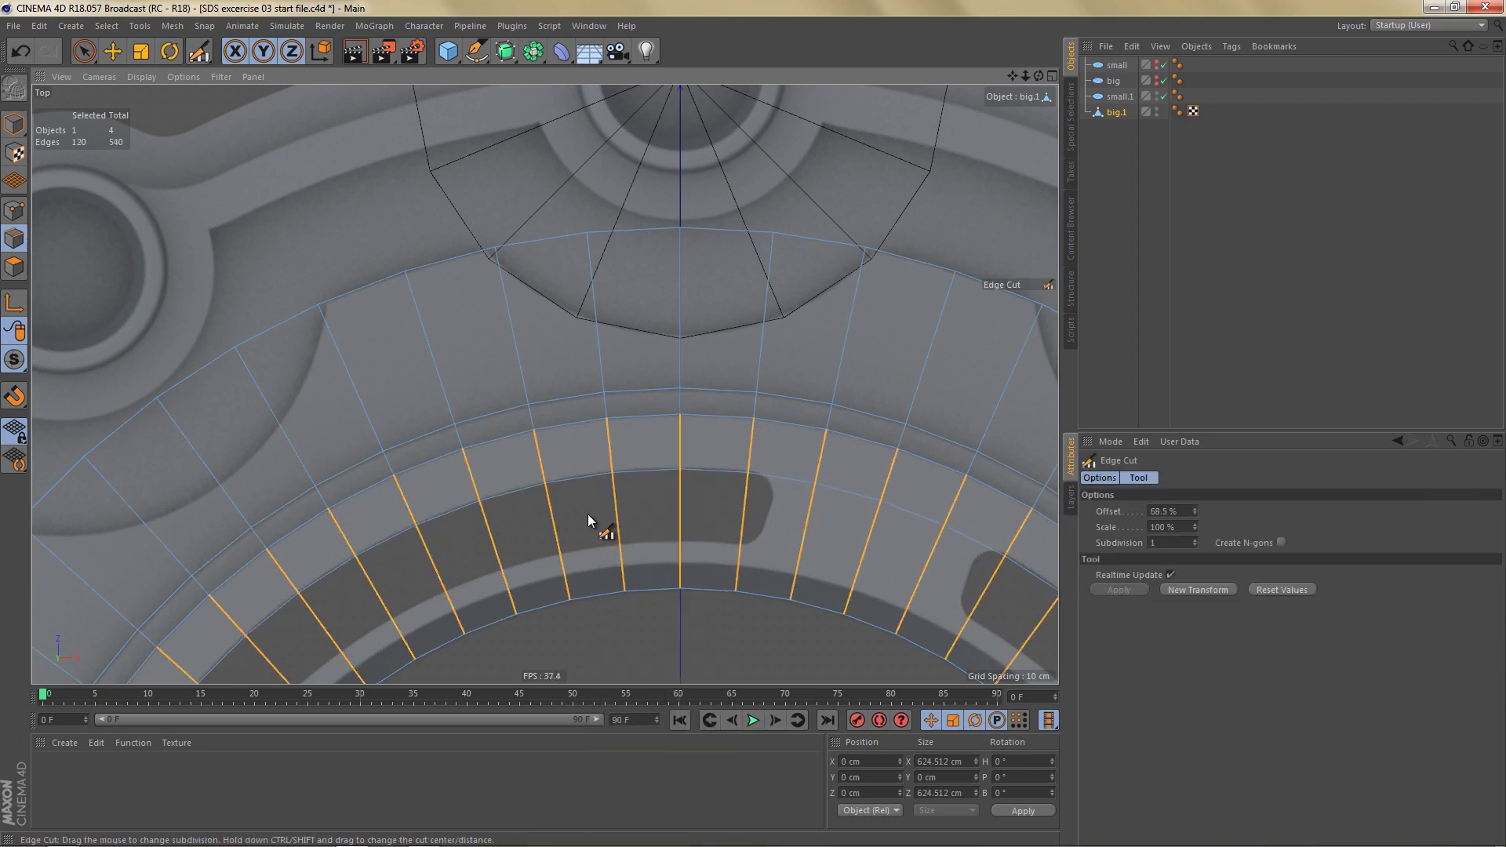
# Step: Ring-select the radial edges crossing the slots and cut a loop at 41.5% offset along the slots' inner edge
pyautogui.press('u')
pyautogui.press('b')
pyautogui.click(580, 534)
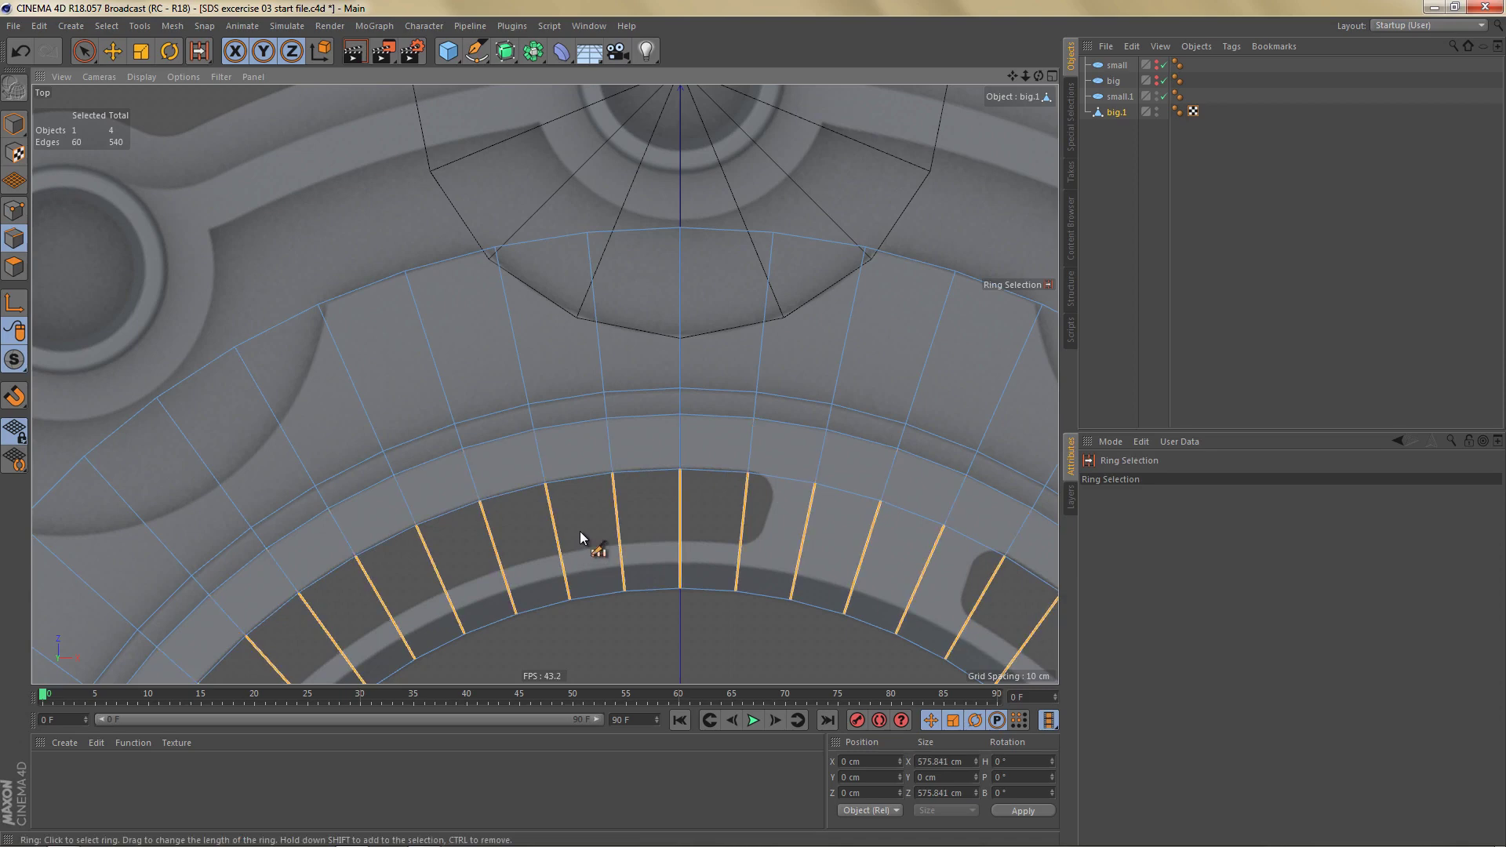
pyautogui.press('m')
pyautogui.press('f')
pyautogui.keyDown('ctrl'); pyautogui.moveTo(580, 530); pyautogui.dragTo(753, 424); pyautogui.keyUp('ctrl')
# Step: Slide big.1's outer point at the left notch corner along its edge by 13.3% to sit closer to the small disc's outline
pyautogui.keyDown('alt'); pyautogui.moveTo(584, 363); pyautogui.dragTo(680, 442, button='middle'); pyautogui.keyUp('alt')
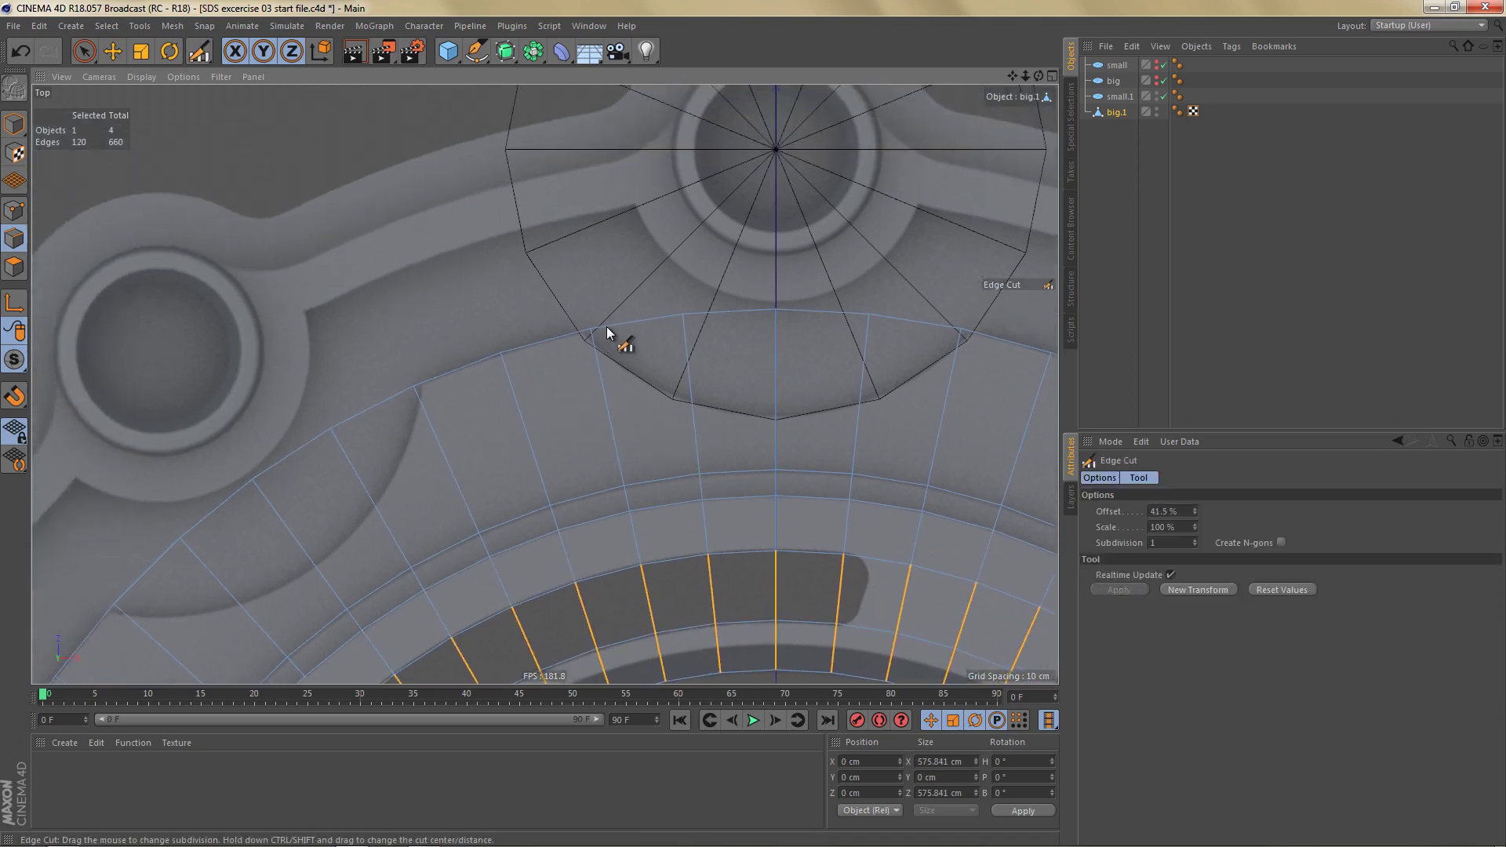
pyautogui.keyDown('alt'); pyautogui.moveTo(602, 327); pyautogui.dragTo(660, 338, button='right'); pyautogui.keyUp('alt')
pyautogui.press('Return')
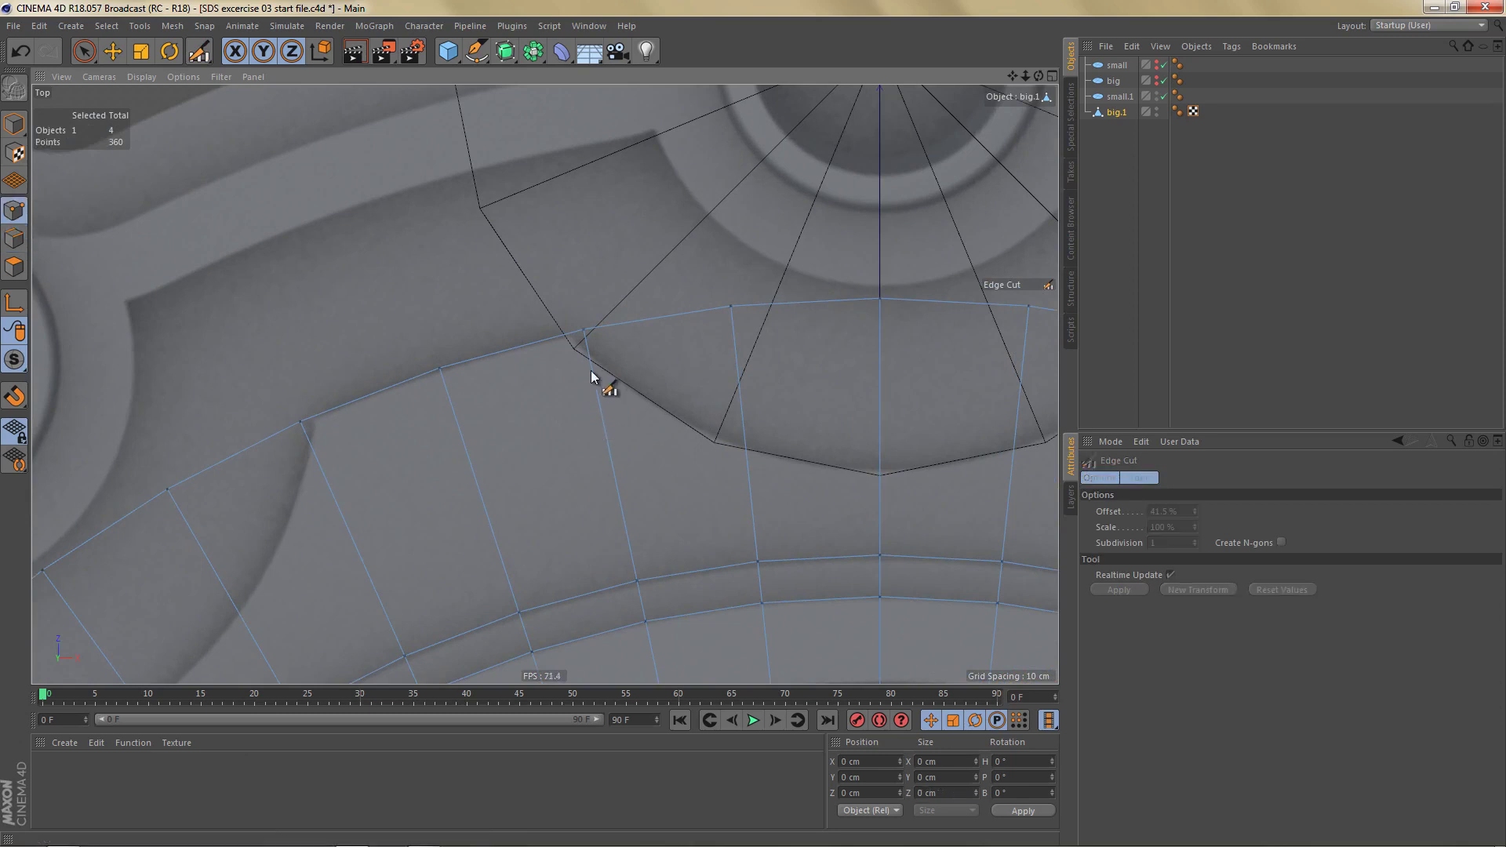
pyautogui.rightClick(593, 386)
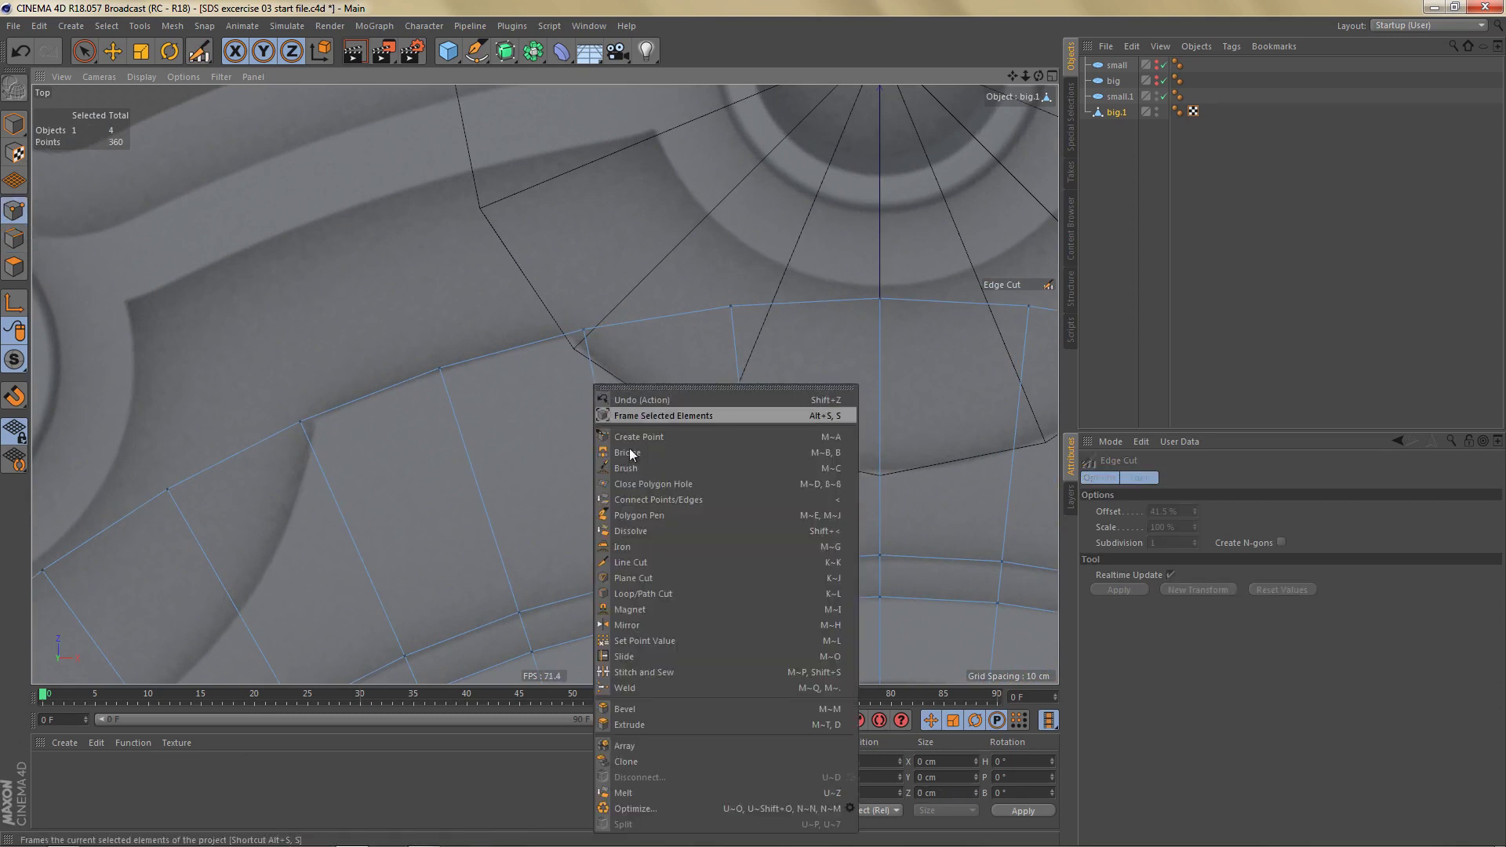
pyautogui.click(645, 656)
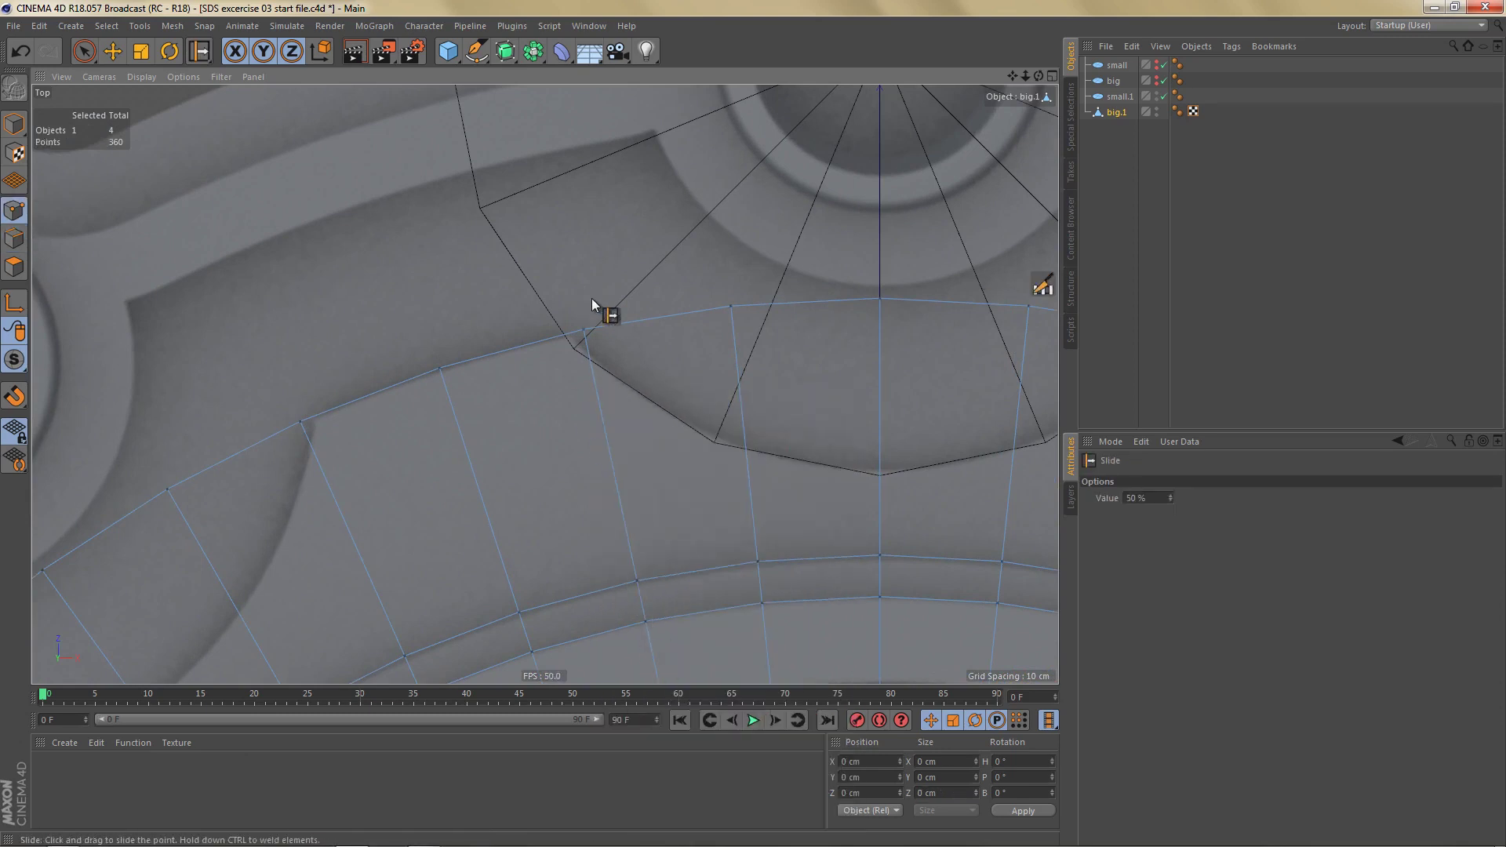
pyautogui.keyDown('alt'); pyautogui.moveTo(584, 288); pyautogui.dragTo(696, 311, button='right'); pyautogui.keyUp('alt')
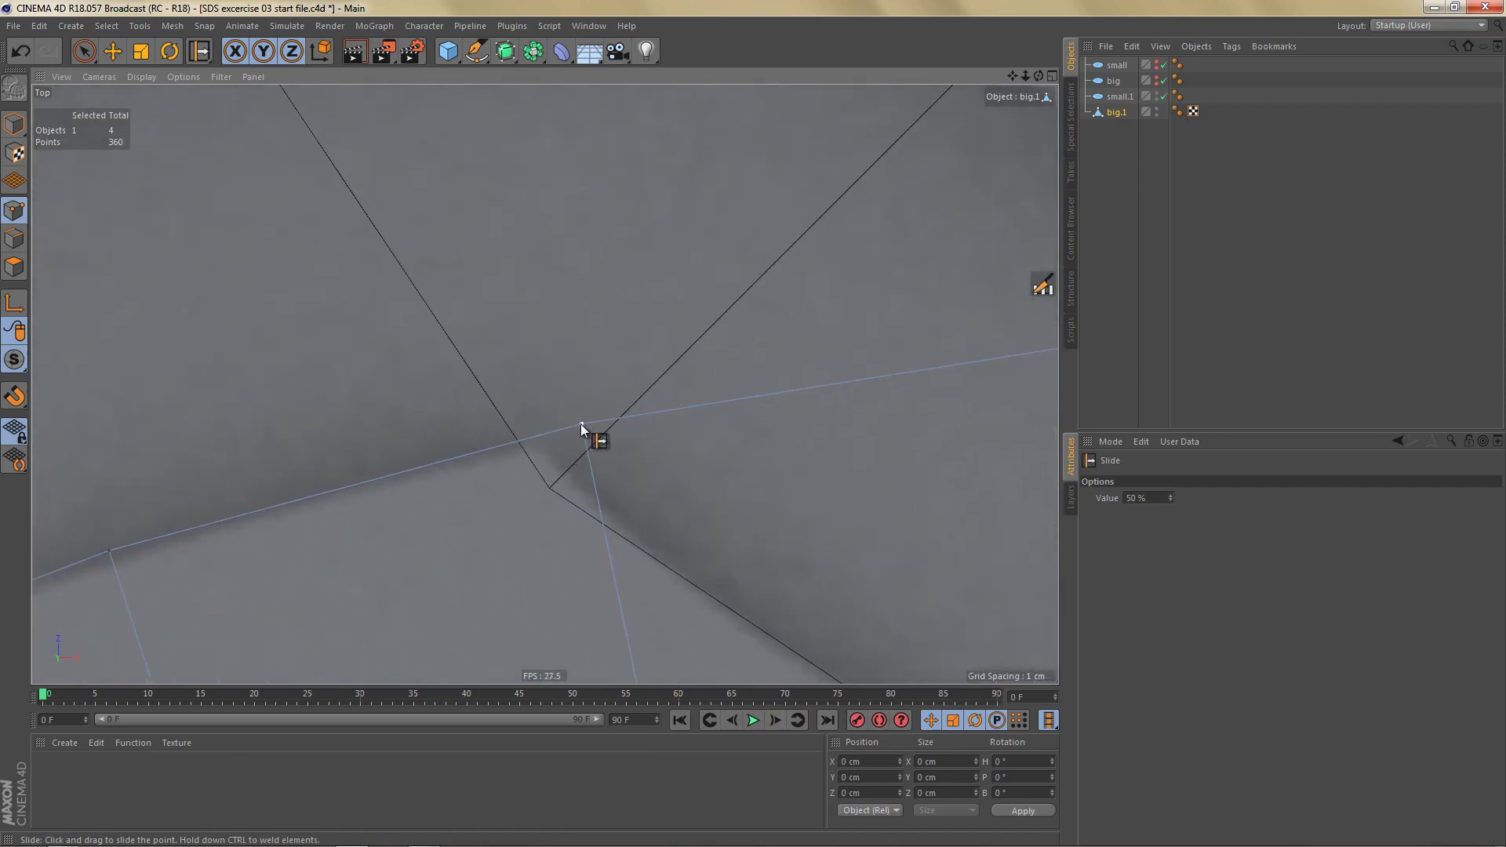
pyautogui.moveTo(577, 424); pyautogui.dragTo(519, 439)
pyautogui.keyDown('alt'); pyautogui.moveTo(551, 400); pyautogui.dragTo(480, 455, button='right'); pyautogui.keyUp('alt')
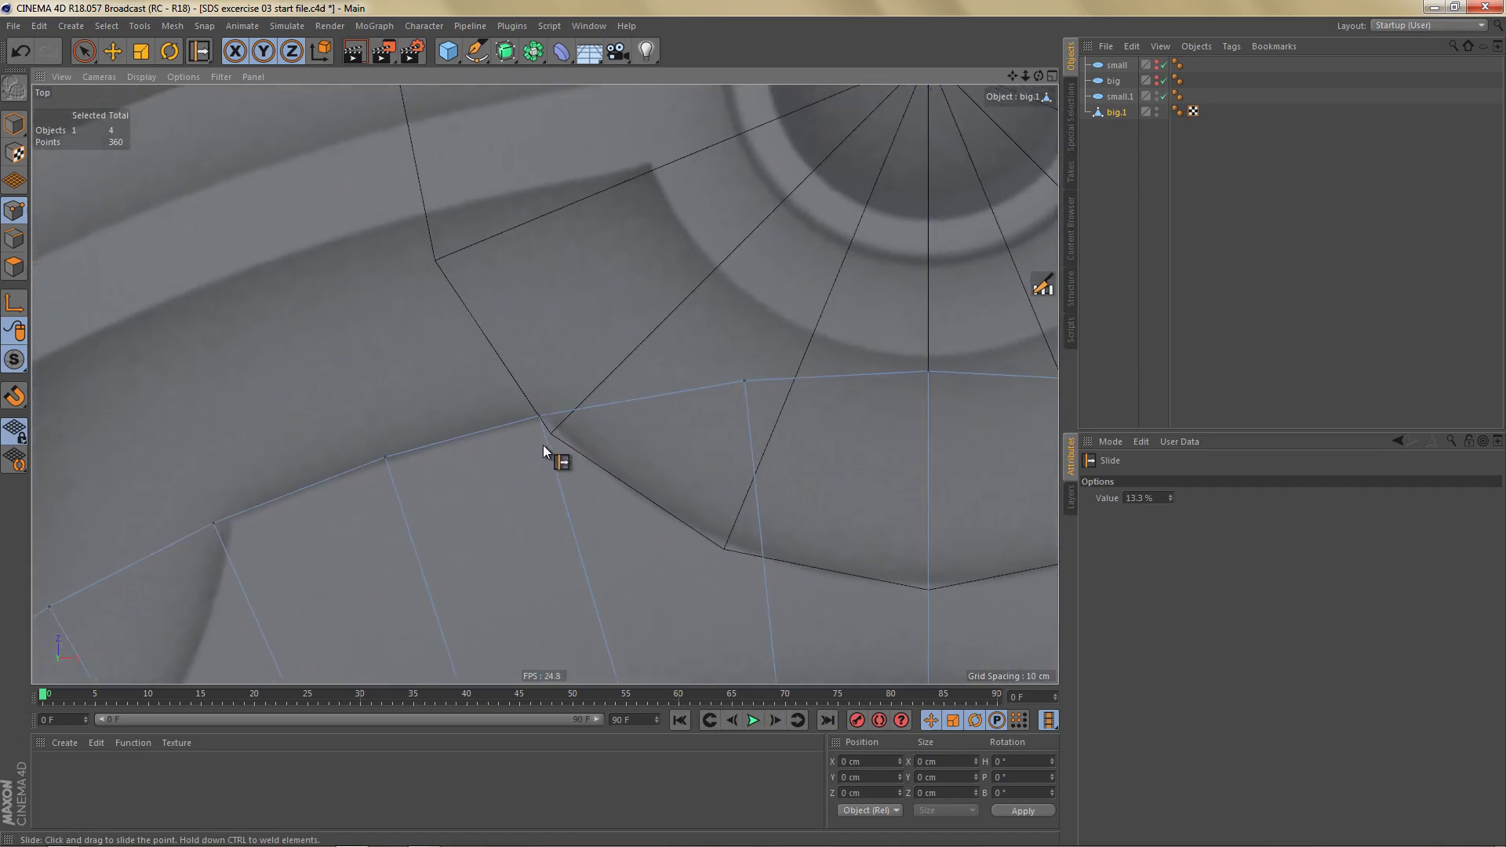
# Step: Enable snapping and move big.1's next two outer points, up to the vertical symmetry axis, onto the small disc's matching outline points
pyautogui.press('e')
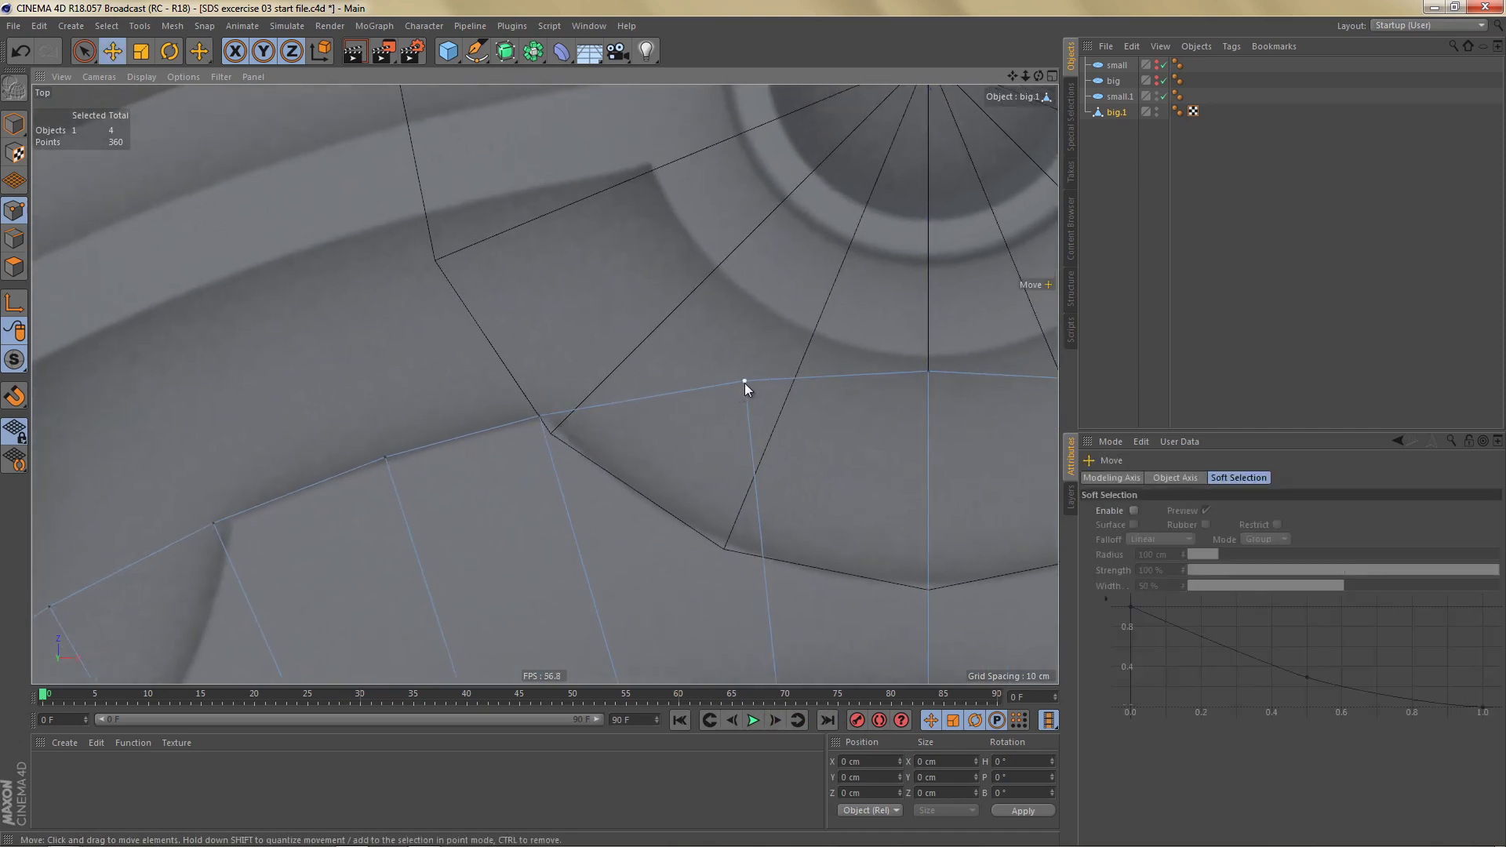
pyautogui.click(744, 382)
pyautogui.click(16, 394)
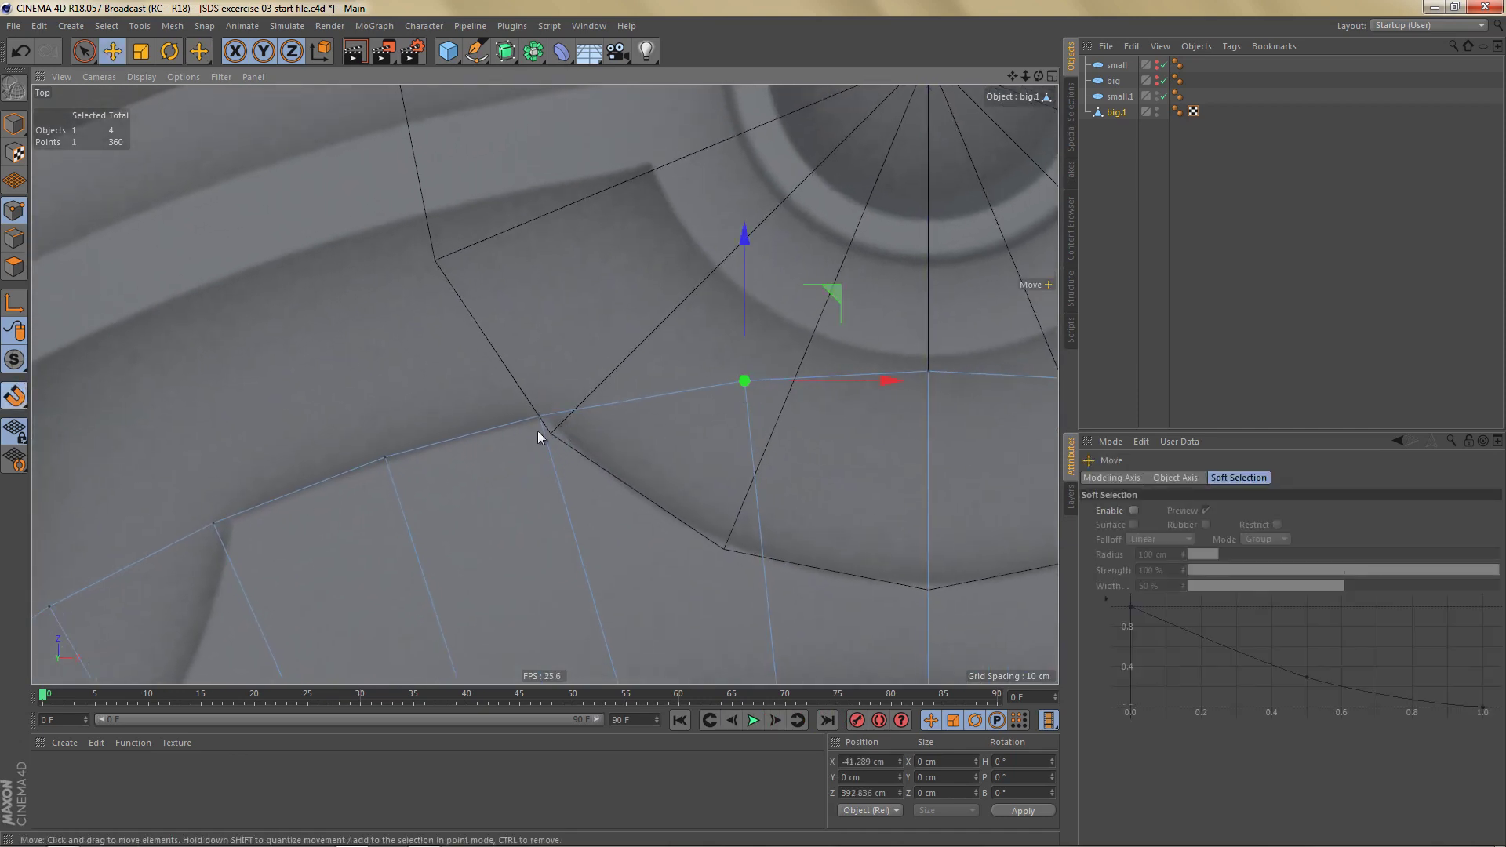
pyautogui.moveTo(744, 382); pyautogui.dragTo(723, 551)
pyautogui.keyDown('alt'); pyautogui.moveTo(709, 534); pyautogui.dragTo(640, 522, button='middle'); pyautogui.keyUp('alt')
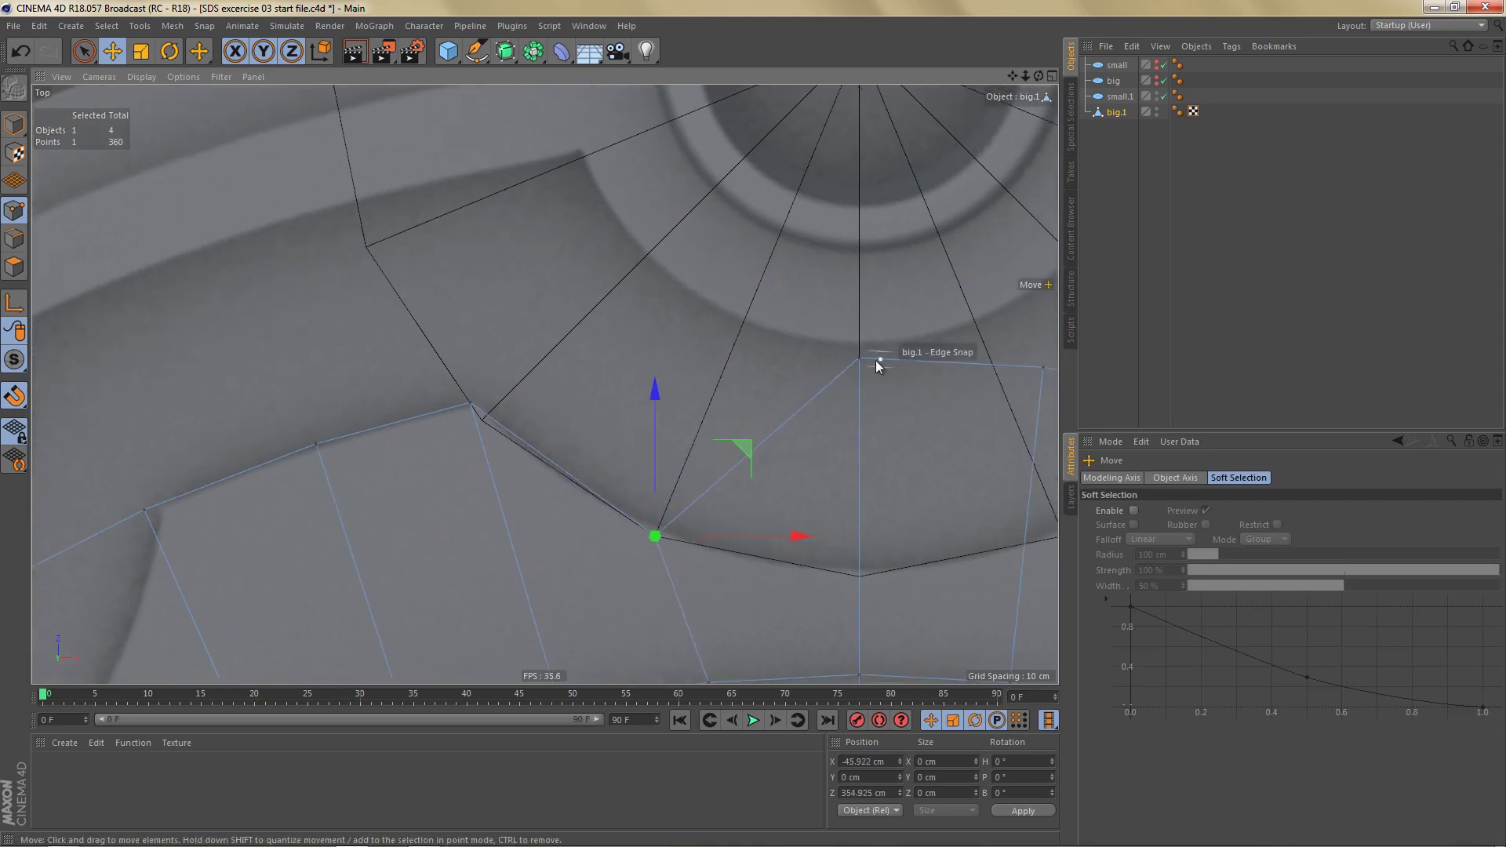
pyautogui.click(860, 360)
pyautogui.moveTo(860, 210); pyautogui.dragTo(905, 435)
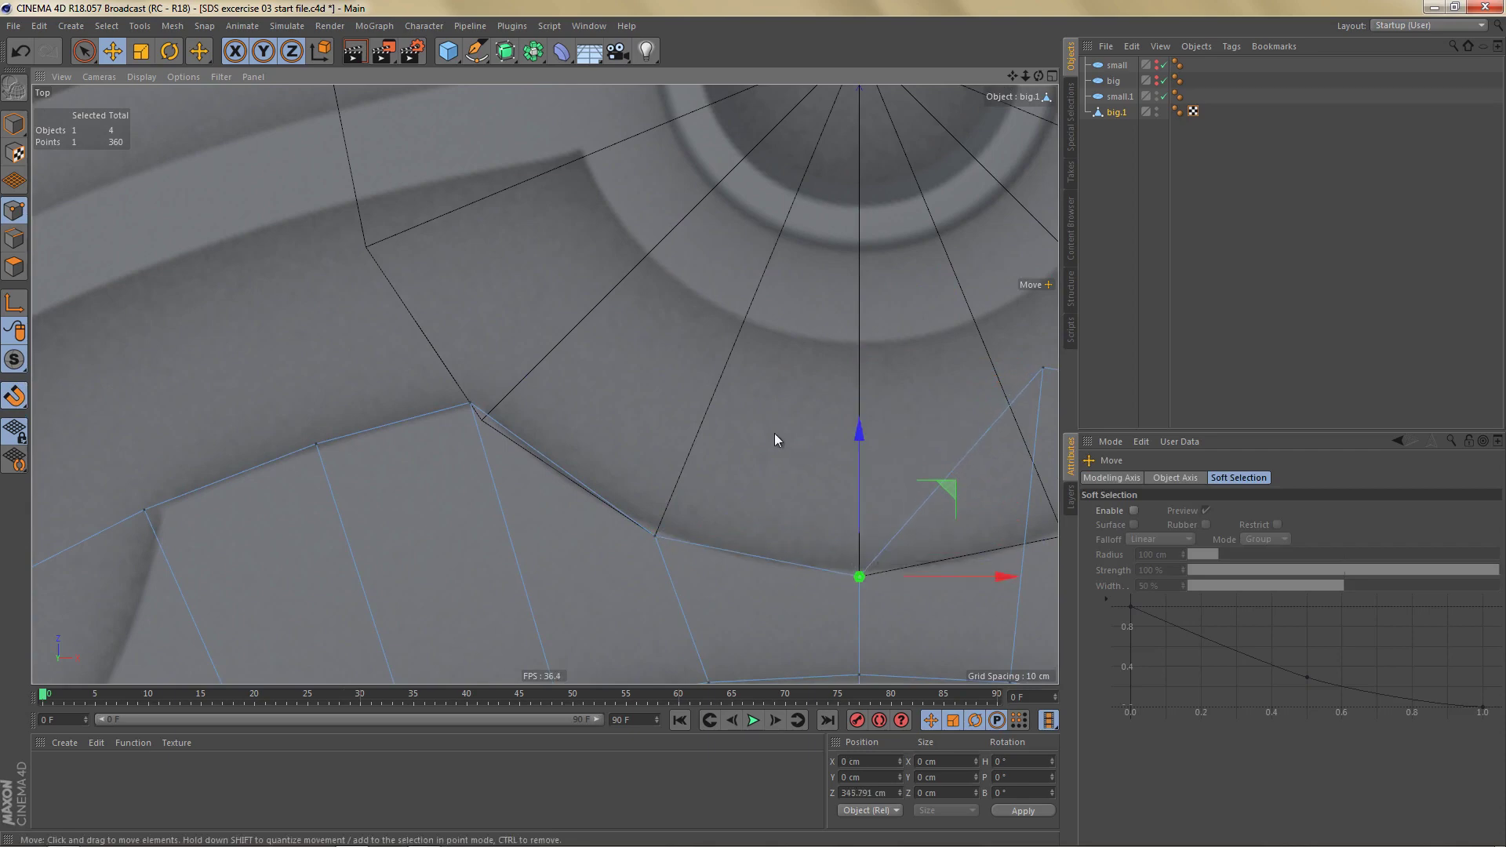
# Step: Delete all polygons of big.1 except the three radial columns directly left of the vertical symmetry axis
pyautogui.keyDown('alt'); pyautogui.moveTo(774, 433); pyautogui.dragTo(773, 467, button='right'); pyautogui.keyUp('alt')
pyautogui.keyDown('alt'); pyautogui.moveTo(758, 392); pyautogui.dragTo(745, 269, button='middle'); pyautogui.keyUp('alt')
pyautogui.keyDown('alt'); pyautogui.moveTo(749, 349); pyautogui.dragTo(729, 401, button='right'); pyautogui.keyUp('alt')
pyautogui.keyDown('alt'); pyautogui.moveTo(729, 401); pyautogui.dragTo(722, 388, button='middle'); pyautogui.keyUp('alt')
pyautogui.press('Return')
pyautogui.press('Return')
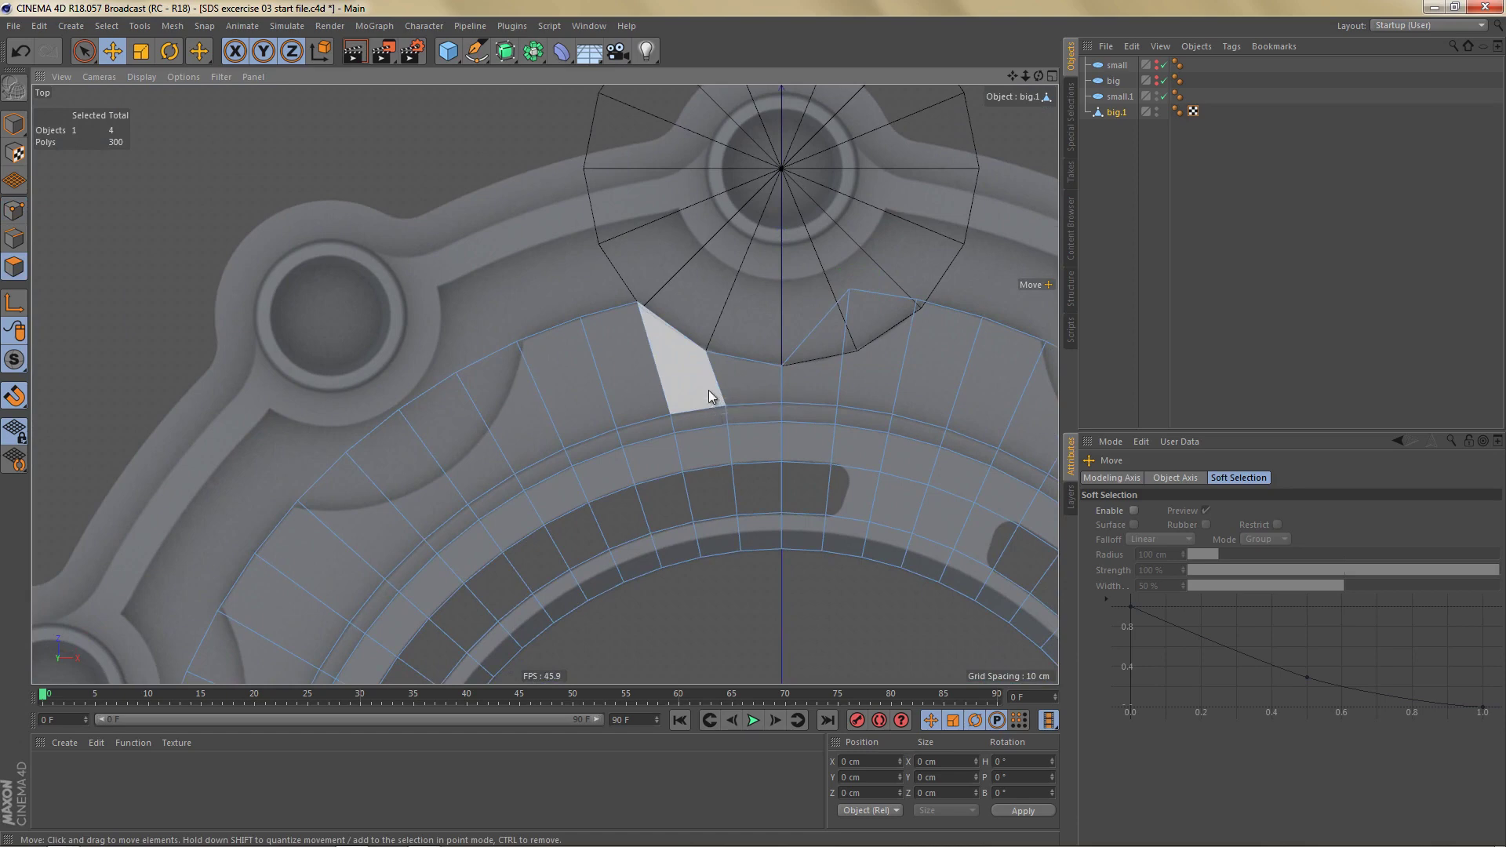
pyautogui.press('space')
pyautogui.moveTo(743, 353)
pyautogui.mouseDown()
pyautogui.moveTo(747, 548)
pyautogui.moveTo(667, 351)
pyautogui.moveTo(618, 326)
pyautogui.mouseUp()
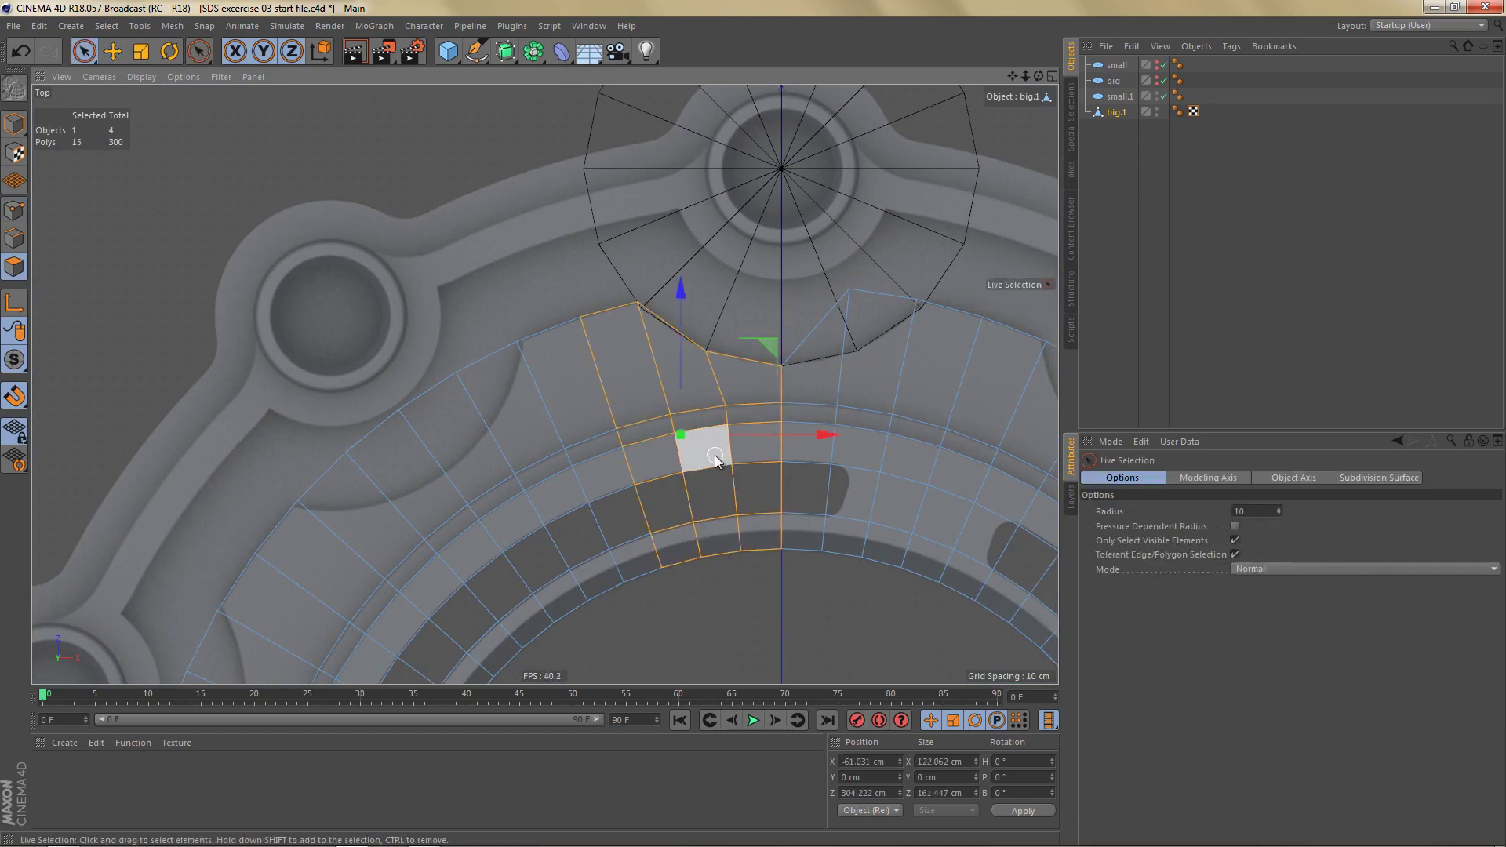
pyautogui.press('u')
pyautogui.press('i')
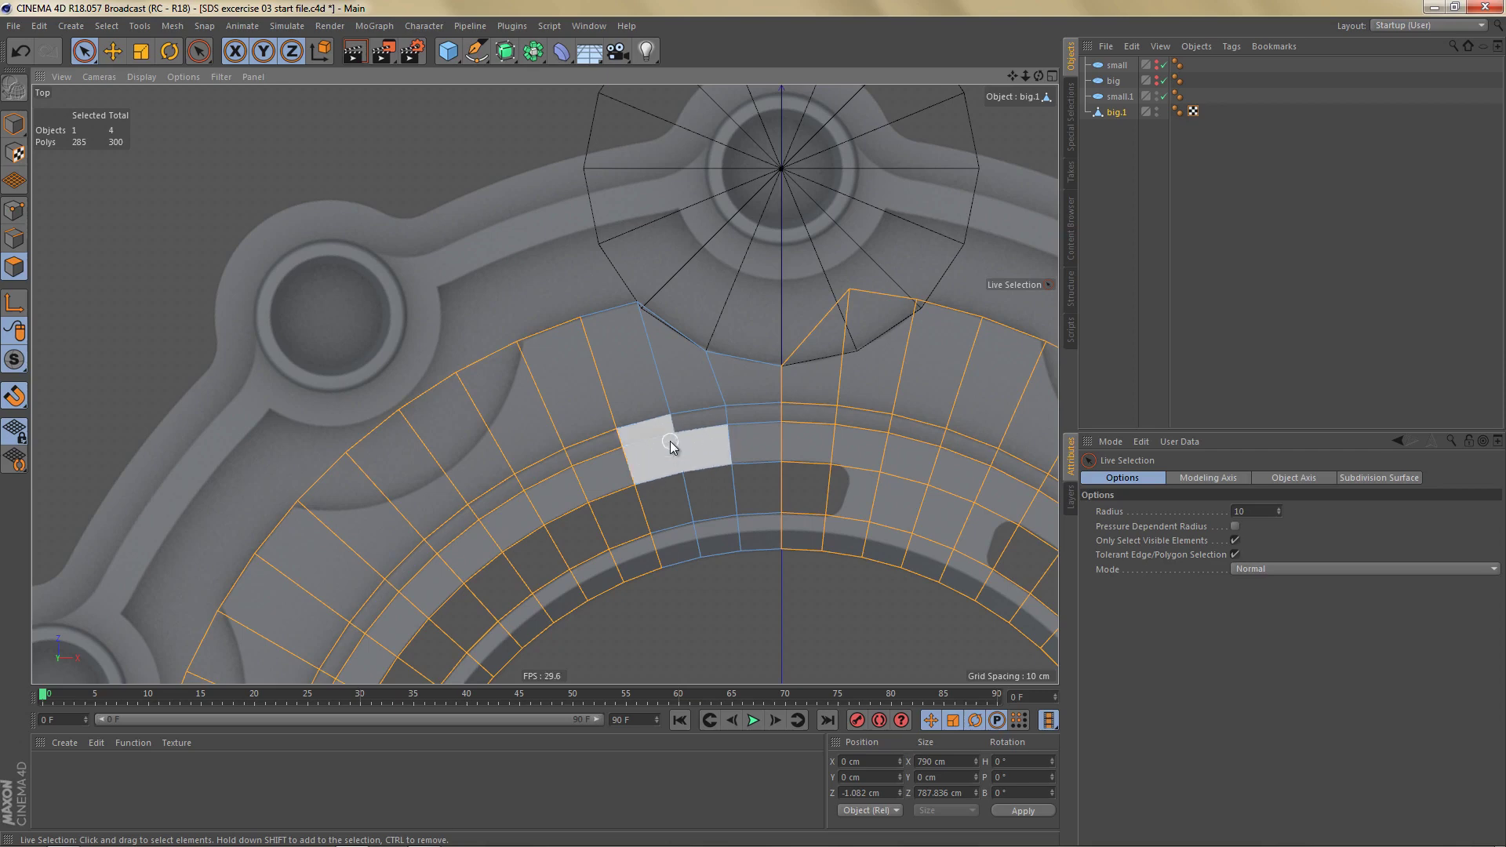
pyautogui.press('Delete')
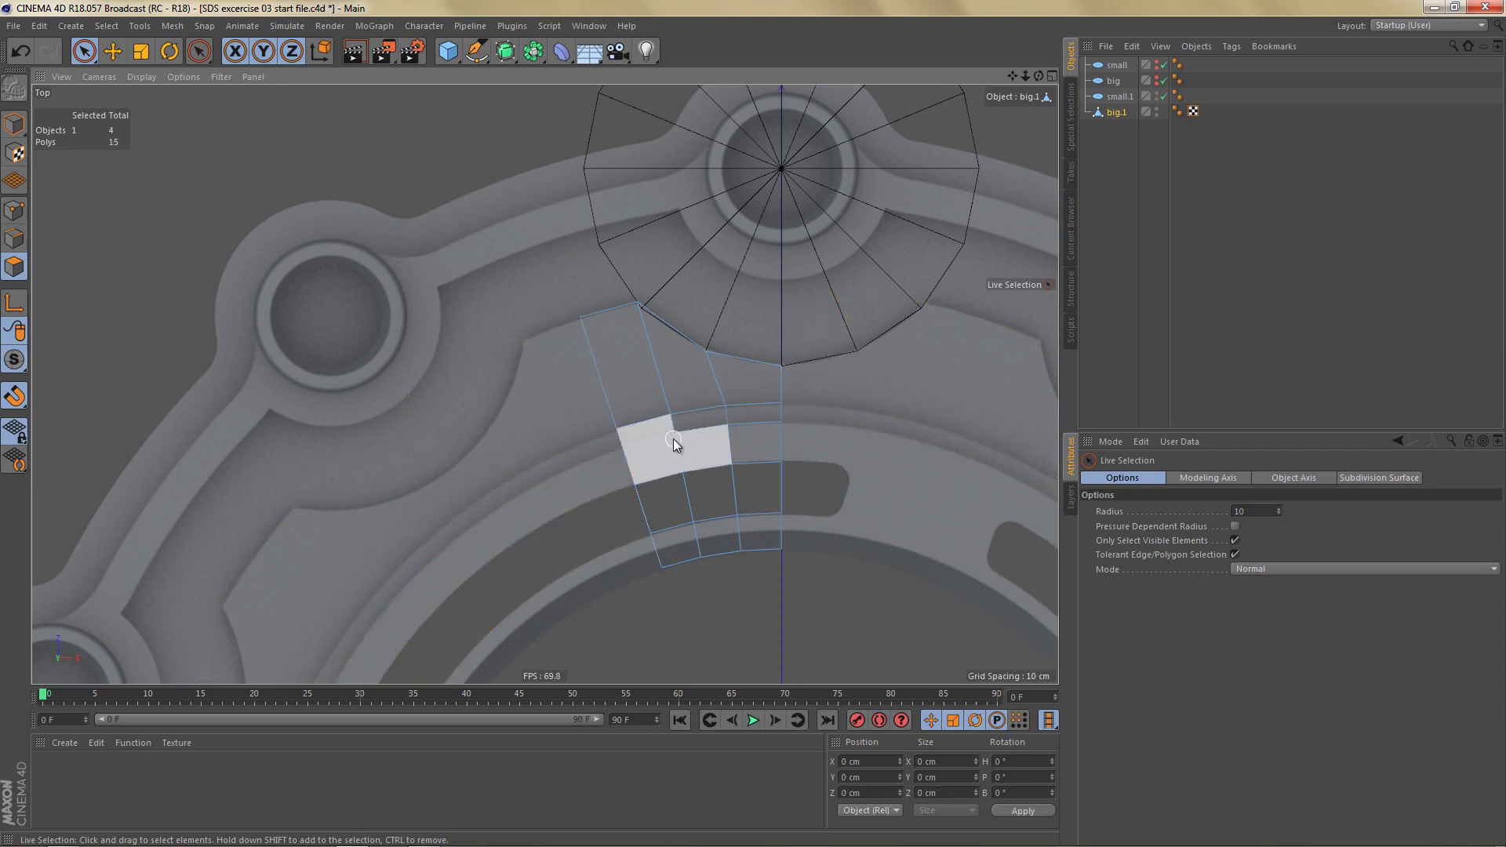
# Step: Optimize big.1 in point mode to remove the stray points left by the deleted polygons
pyautogui.press('Return')
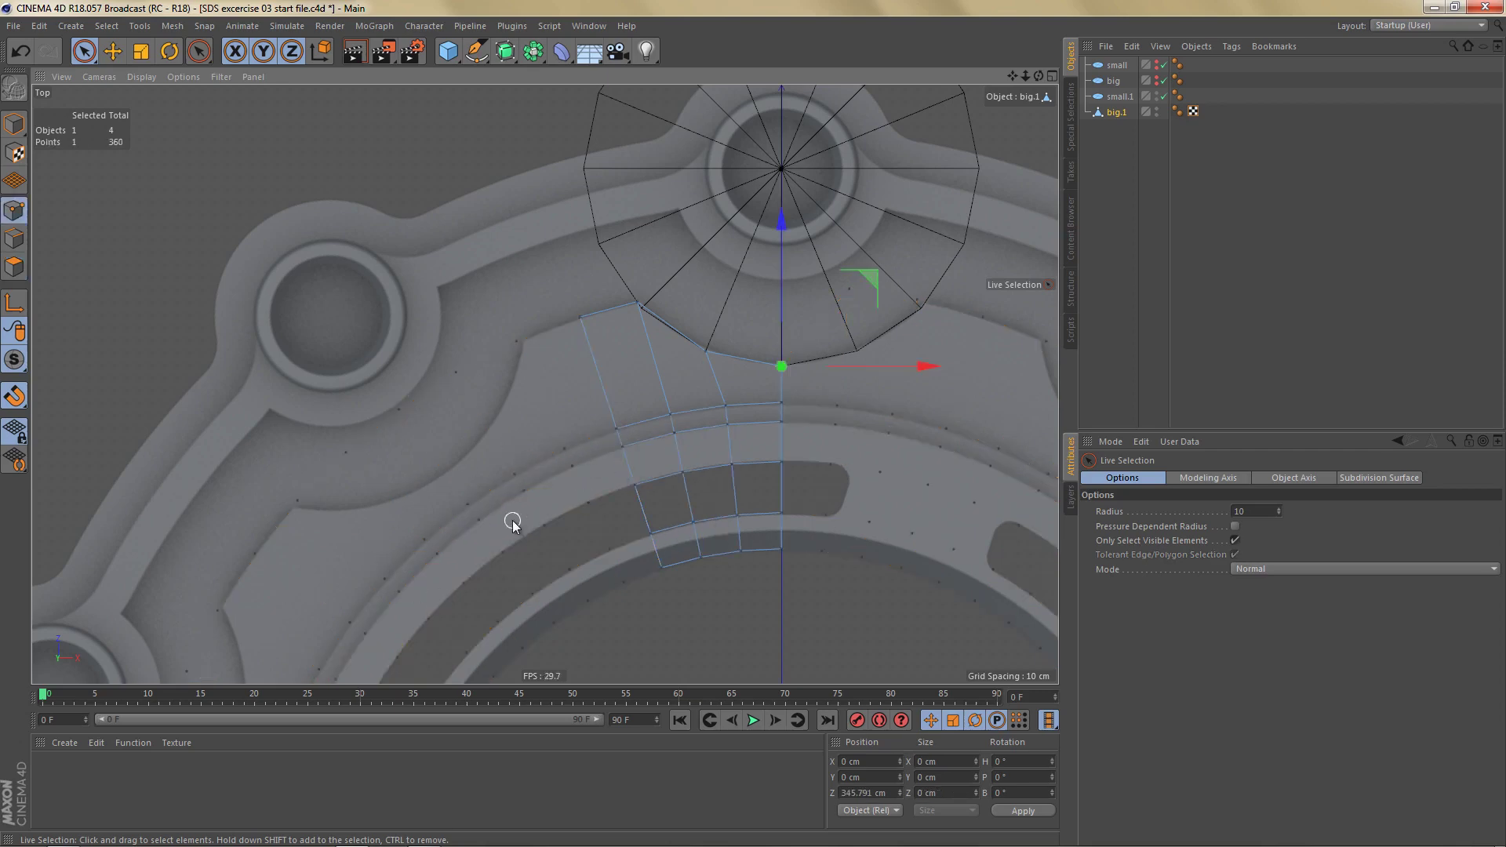
pyautogui.click(577, 483)
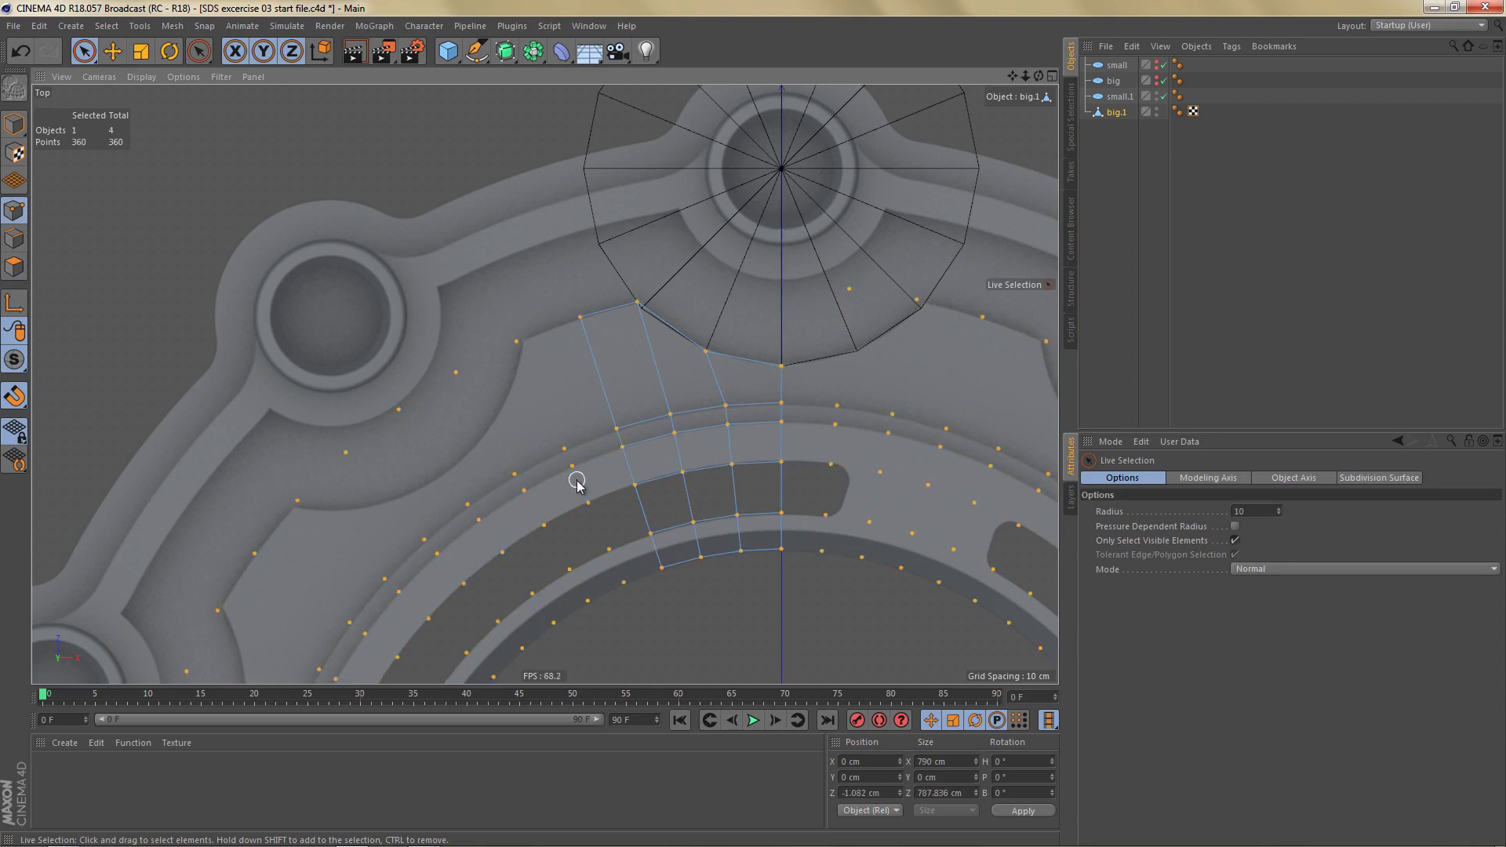
pyautogui.rightClick(775, 318)
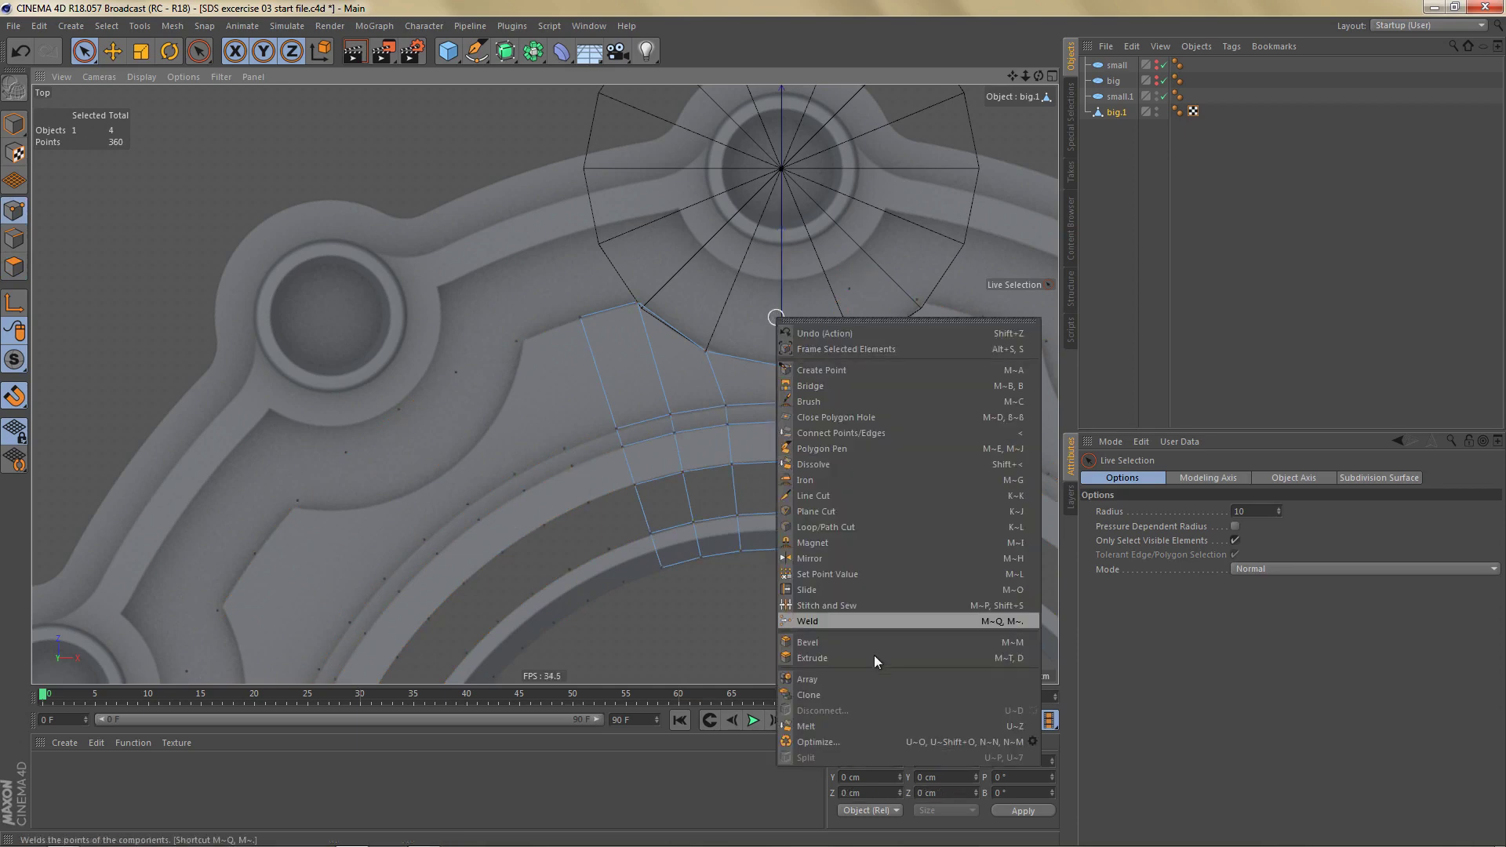
pyautogui.click(858, 741)
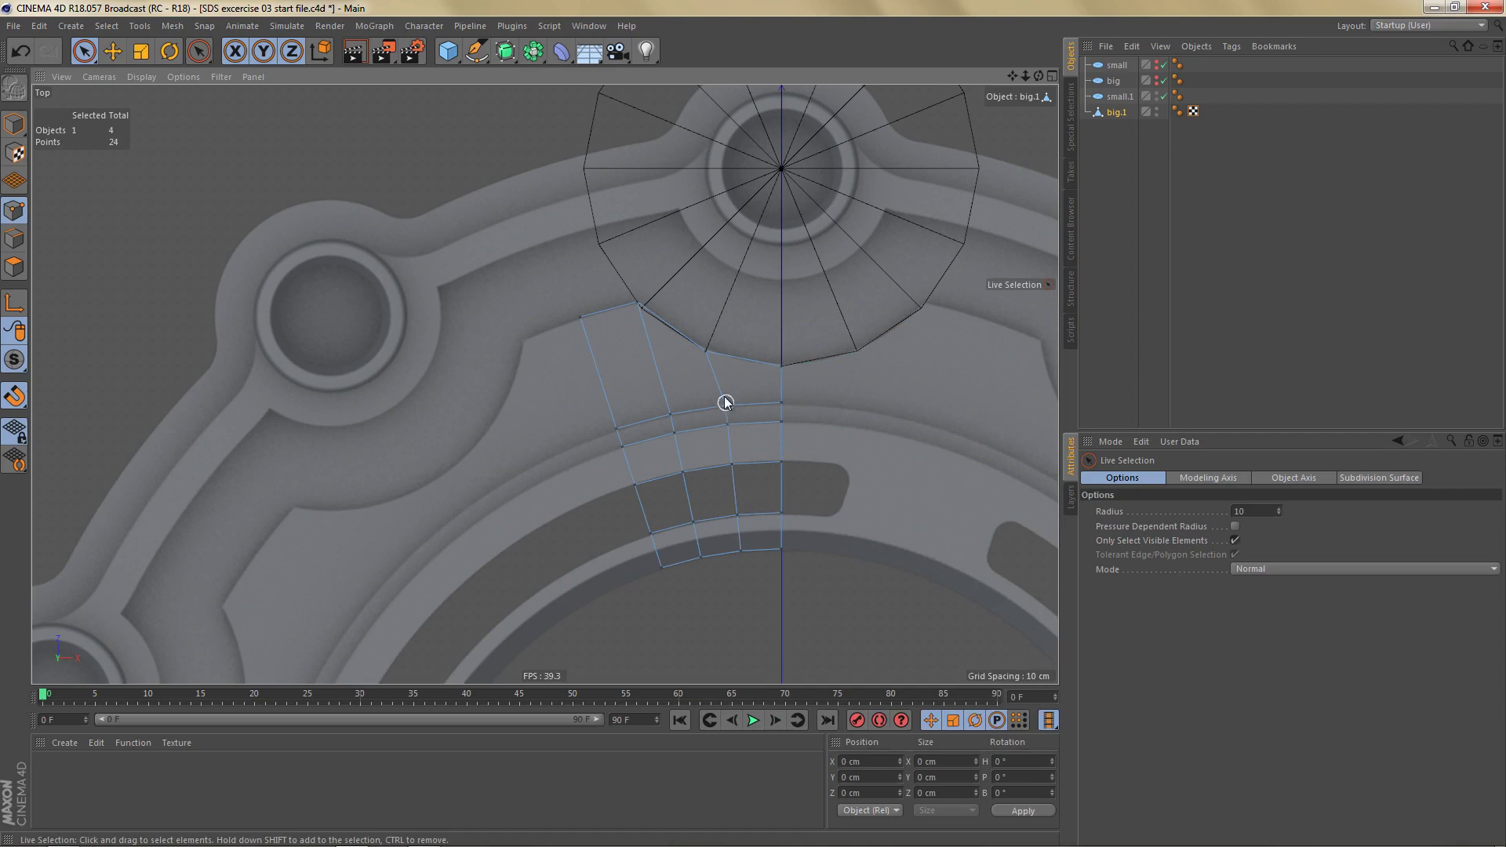
pyautogui.keyDown('alt'); pyautogui.moveTo(718, 403); pyautogui.dragTo(694, 461, button='middle'); pyautogui.keyUp('alt')
pyautogui.scroll(2, 707, 377)
pyautogui.keyDown('alt'); pyautogui.moveTo(732, 372); pyautogui.dragTo(725, 411, button='middle'); pyautogui.keyUp('alt')
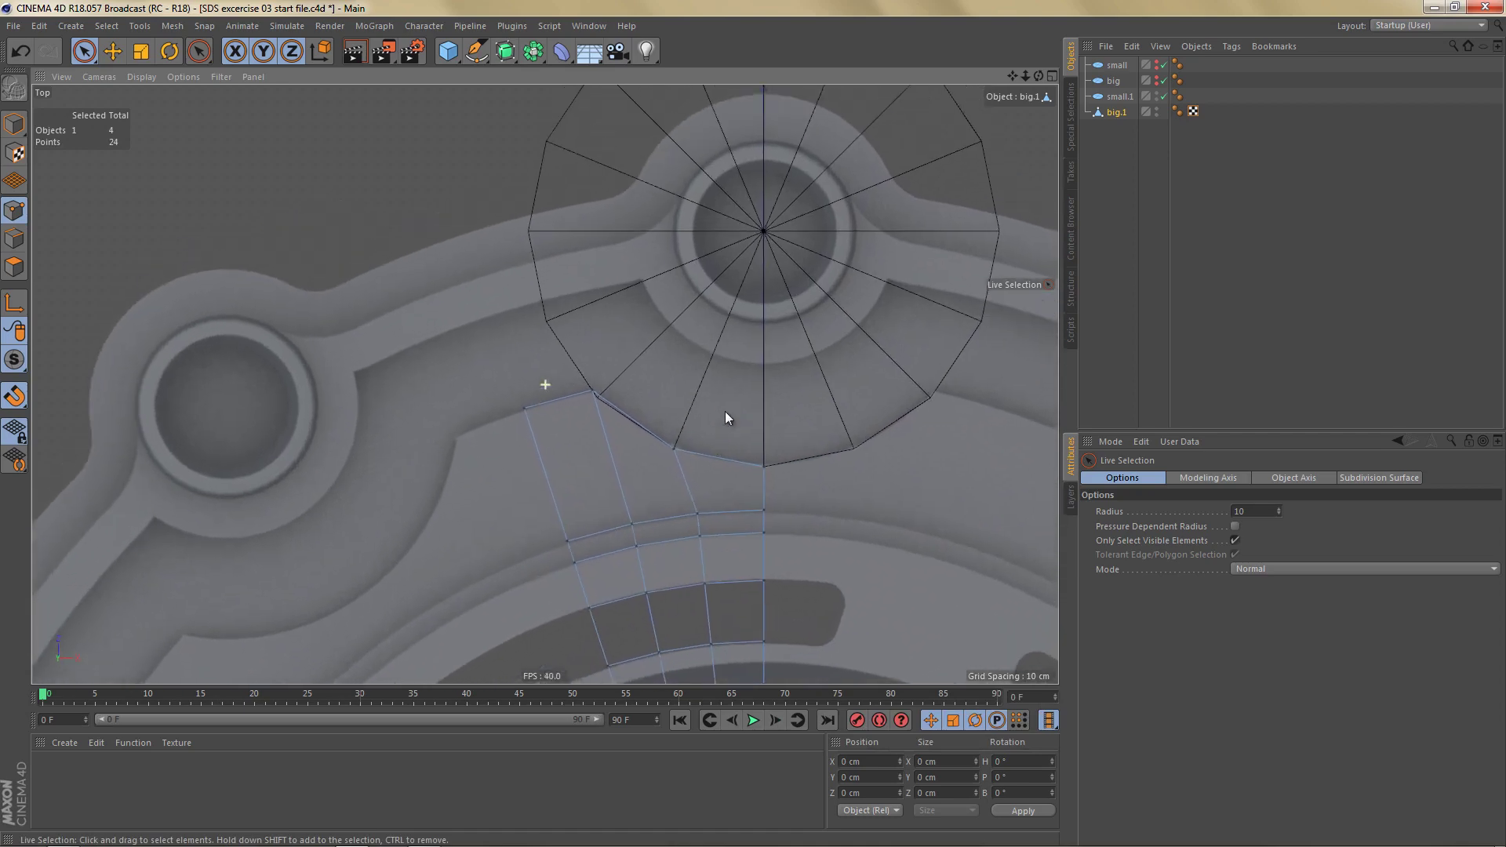
pyautogui.keyDown('alt'); pyautogui.moveTo(741, 354); pyautogui.dragTo(741, 375); pyautogui.keyUp('alt')
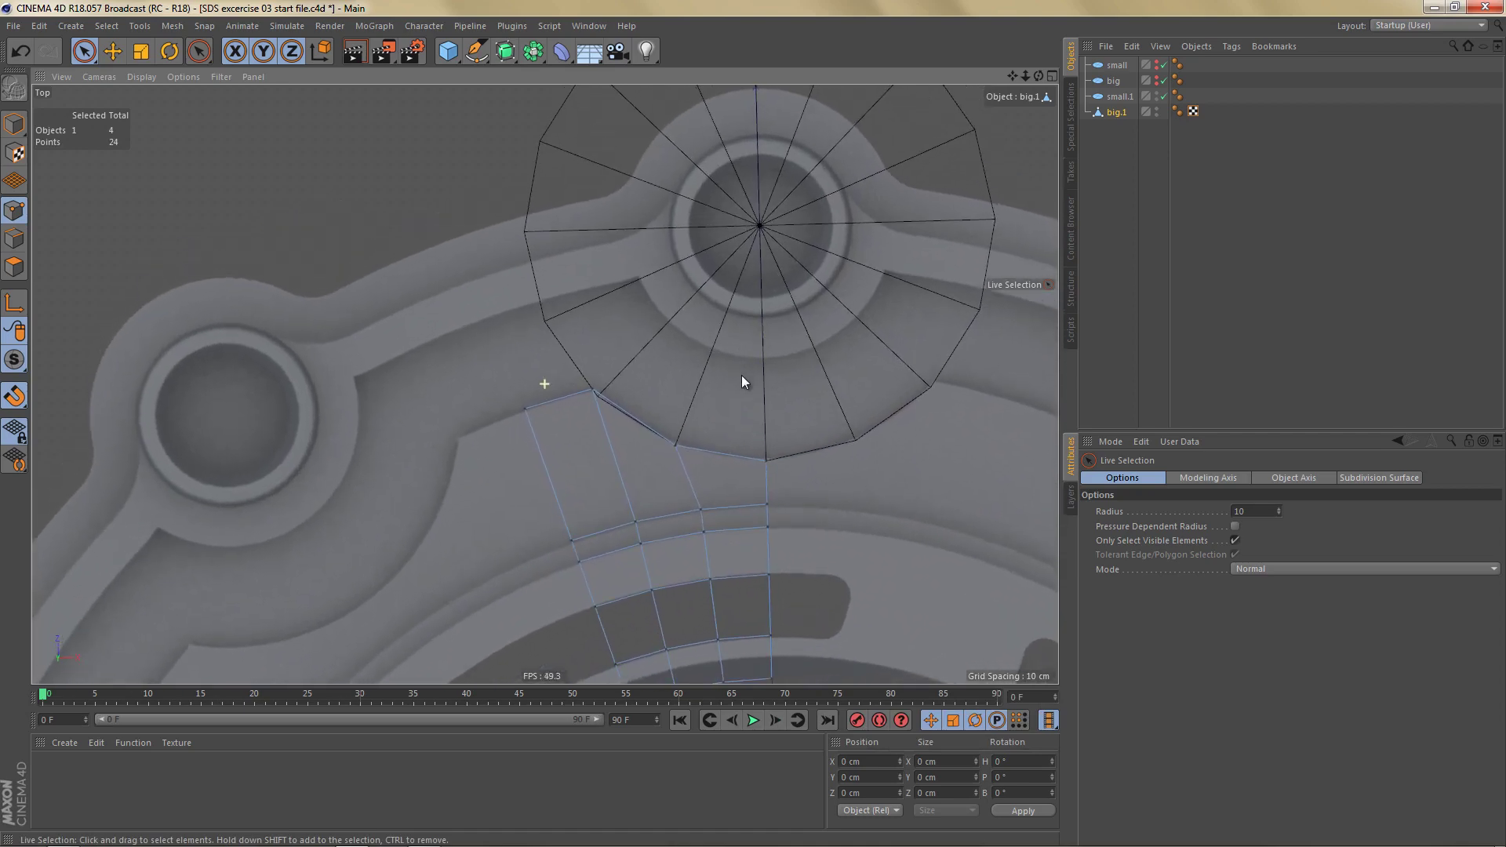
pyautogui.hotkey('ctrl', 'z')
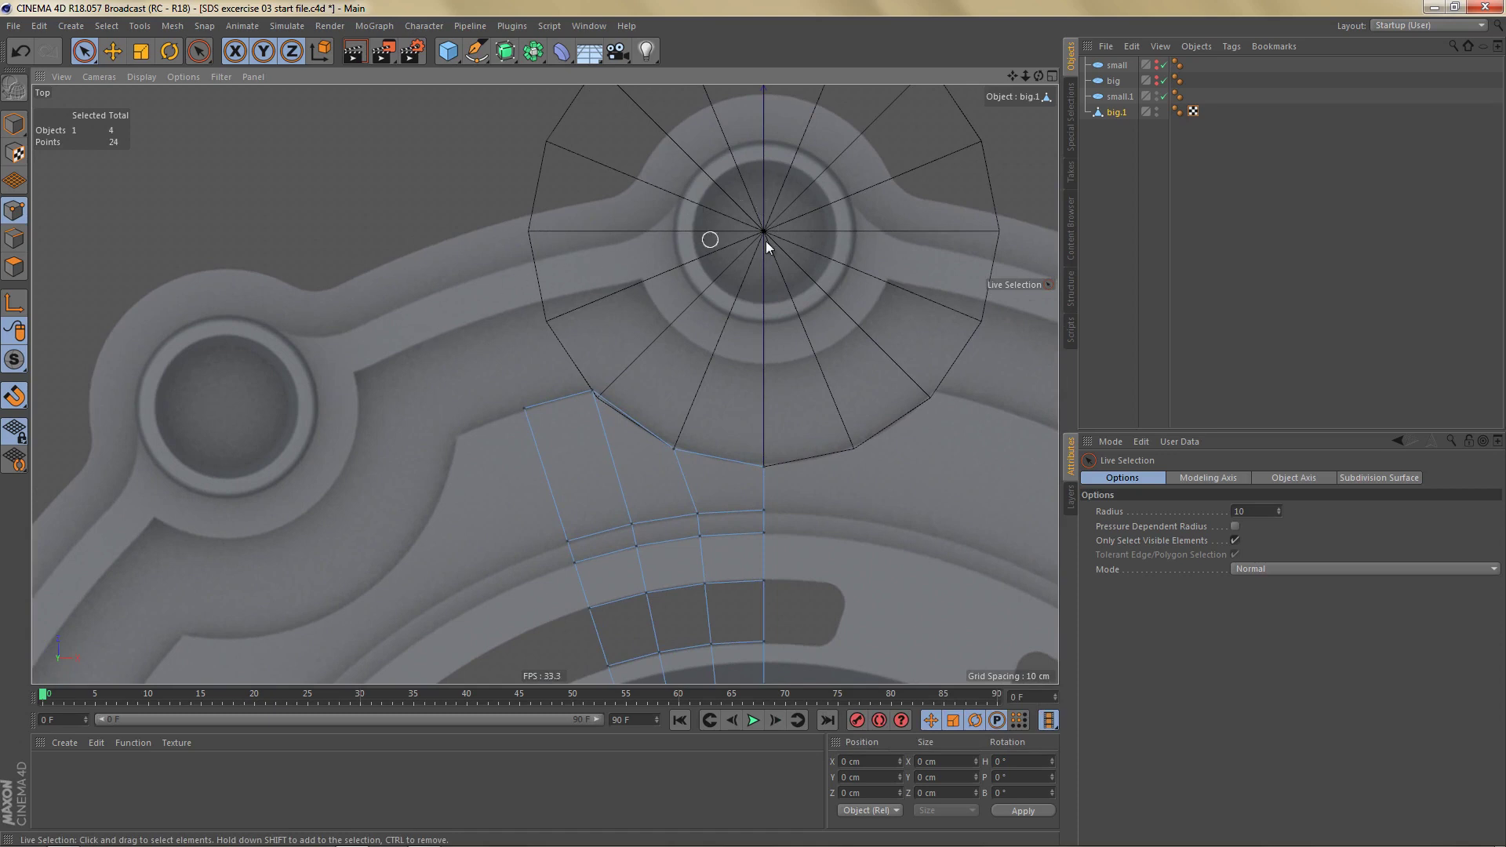
# Step: Delete the disc small and hide the edited segment big.1 in both editor and renderer
pyautogui.keyDown('alt'); pyautogui.moveTo(775, 267); pyautogui.dragTo(761, 322, button='middle'); pyautogui.keyUp('alt')
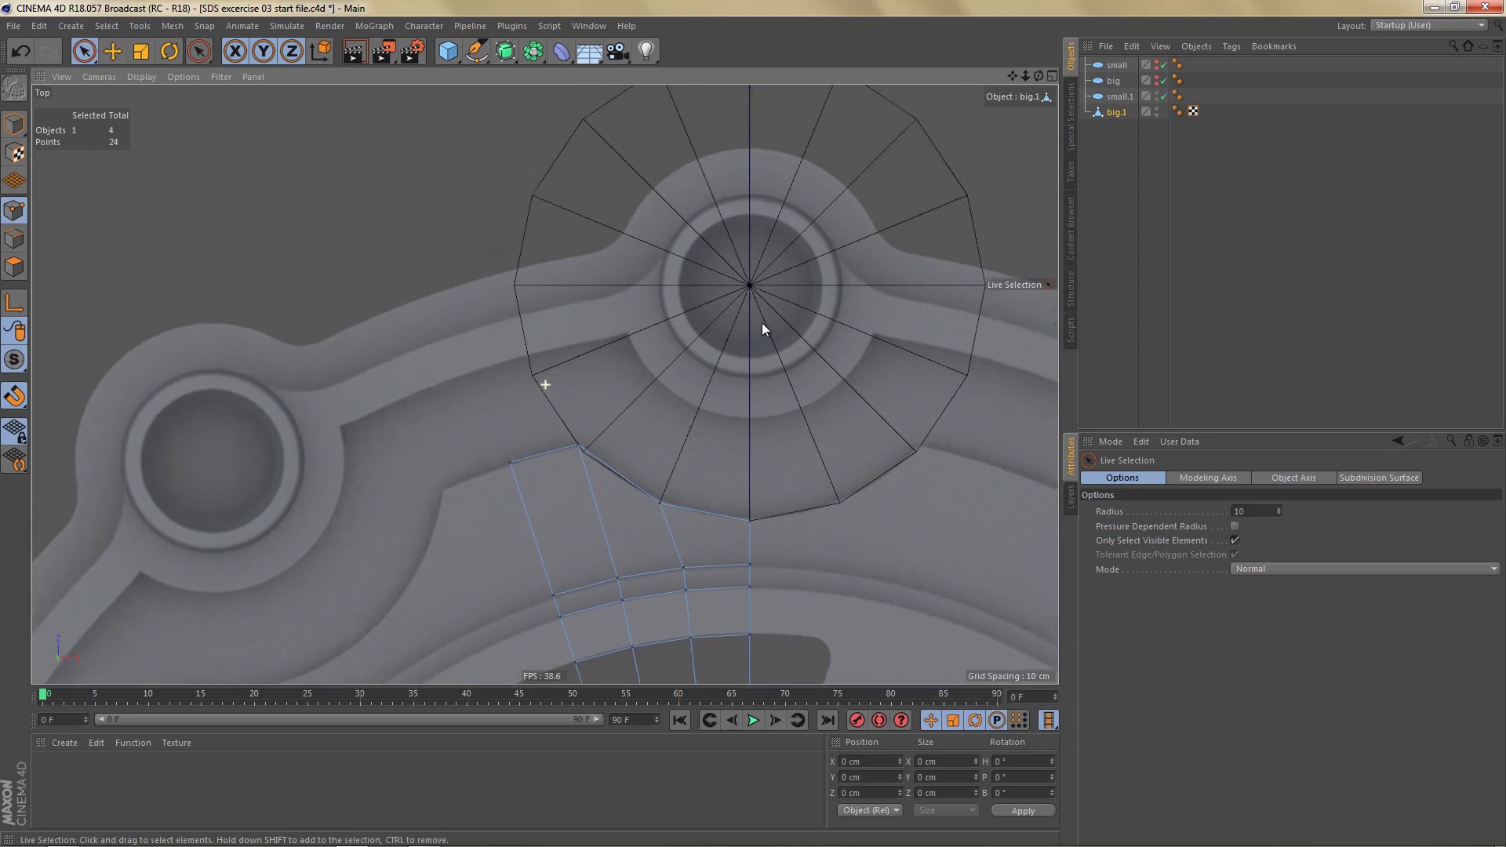
pyautogui.click(1121, 96)
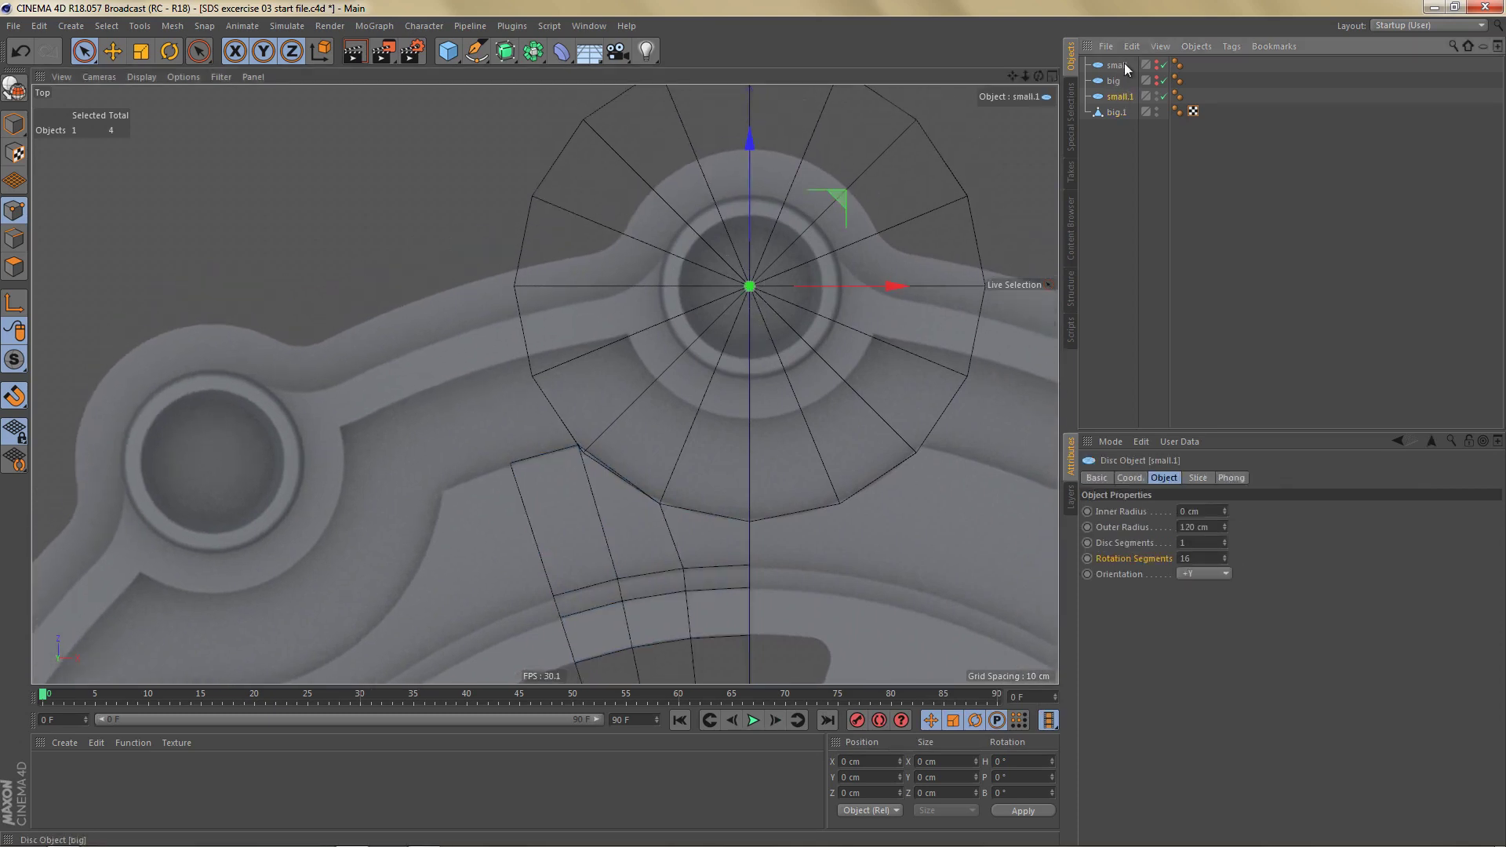
pyautogui.click(1123, 66)
pyautogui.press('Delete')
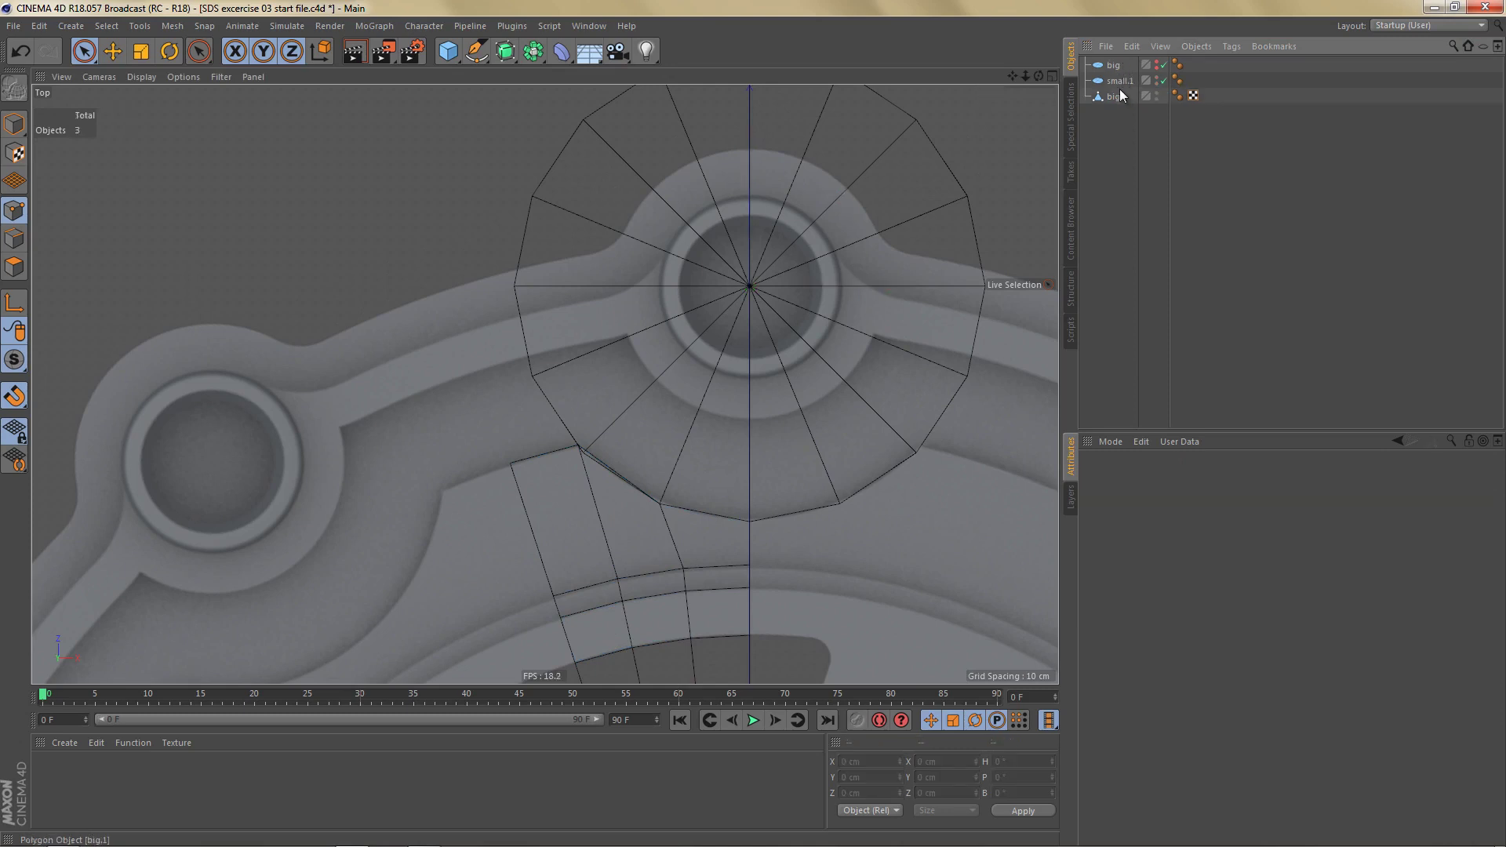
pyautogui.click(1119, 82)
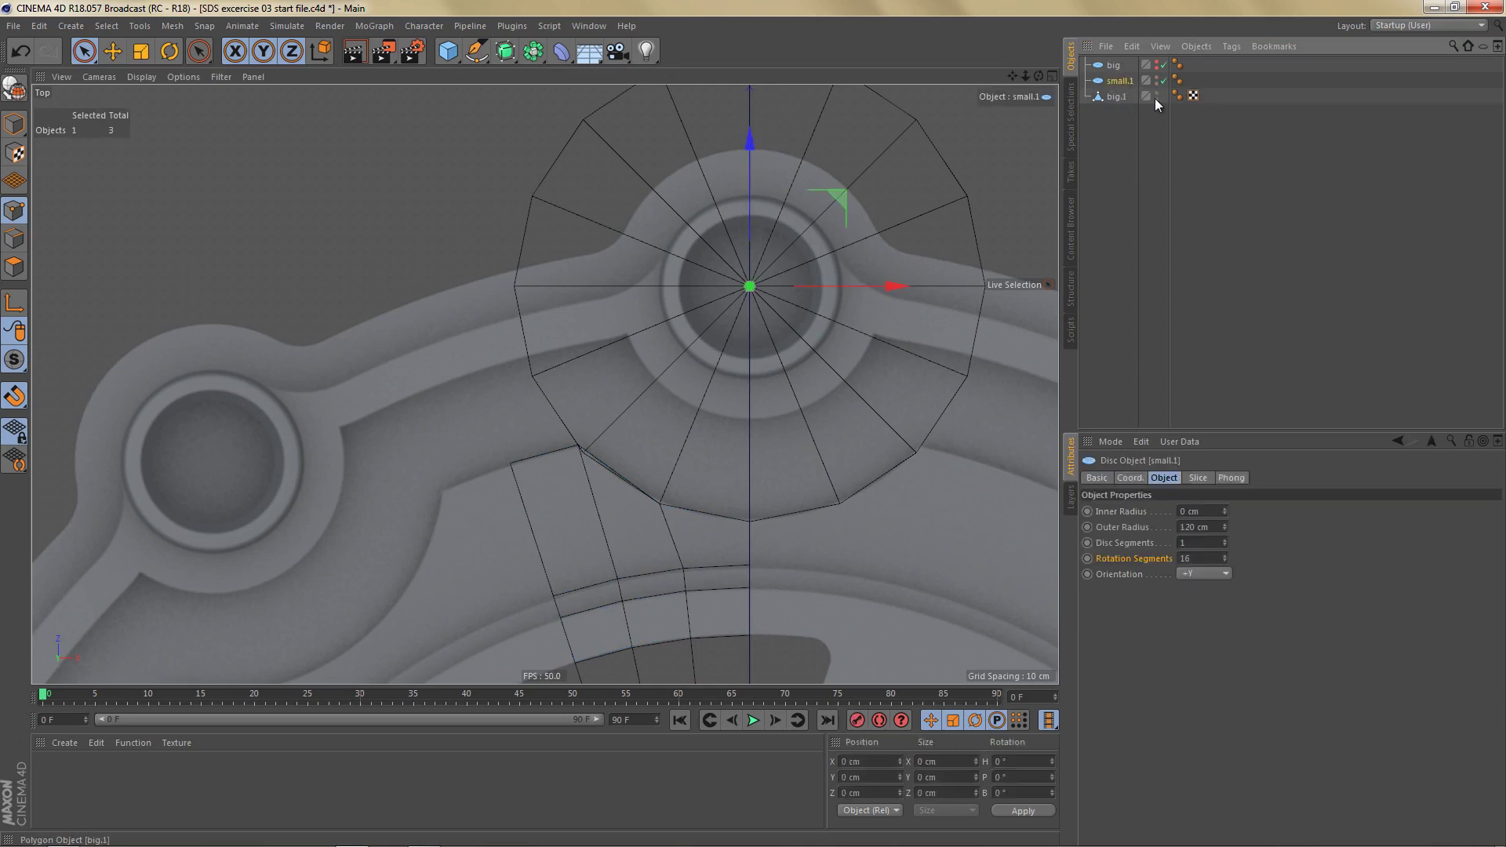
pyautogui.keyDown('alt'); pyautogui.doubleClick(1155, 98); pyautogui.keyUp('alt')
# Step: Set small.1's outer radius to 70 cm so it fits the raised rim around the bolt hole
pyautogui.keyDown('alt'); pyautogui.moveTo(808, 273); pyautogui.dragTo(786, 332, button='middle'); pyautogui.keyUp('alt')
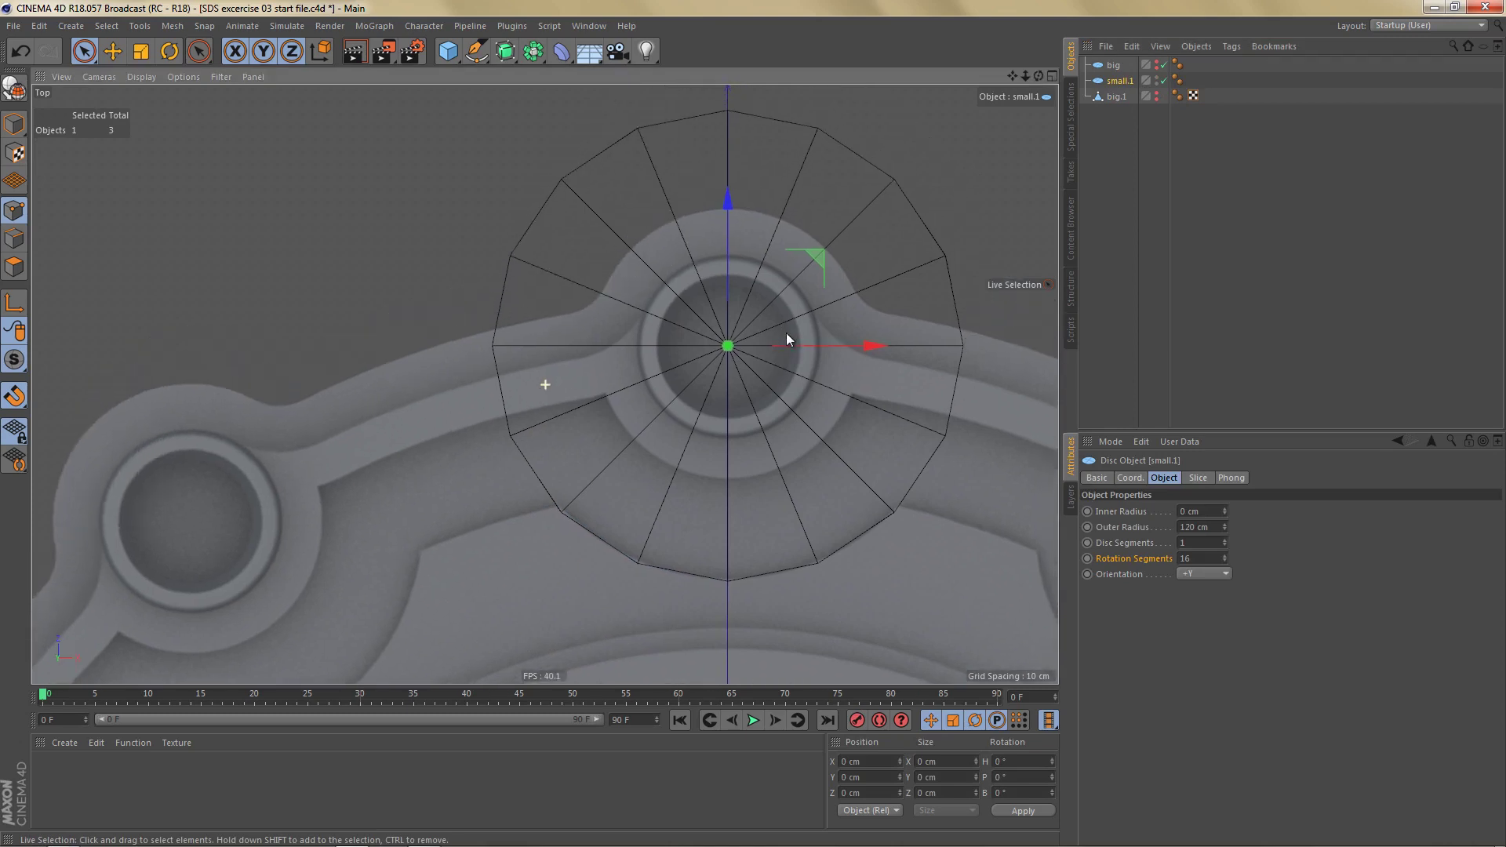
pyautogui.scroll(2, 802, 287)
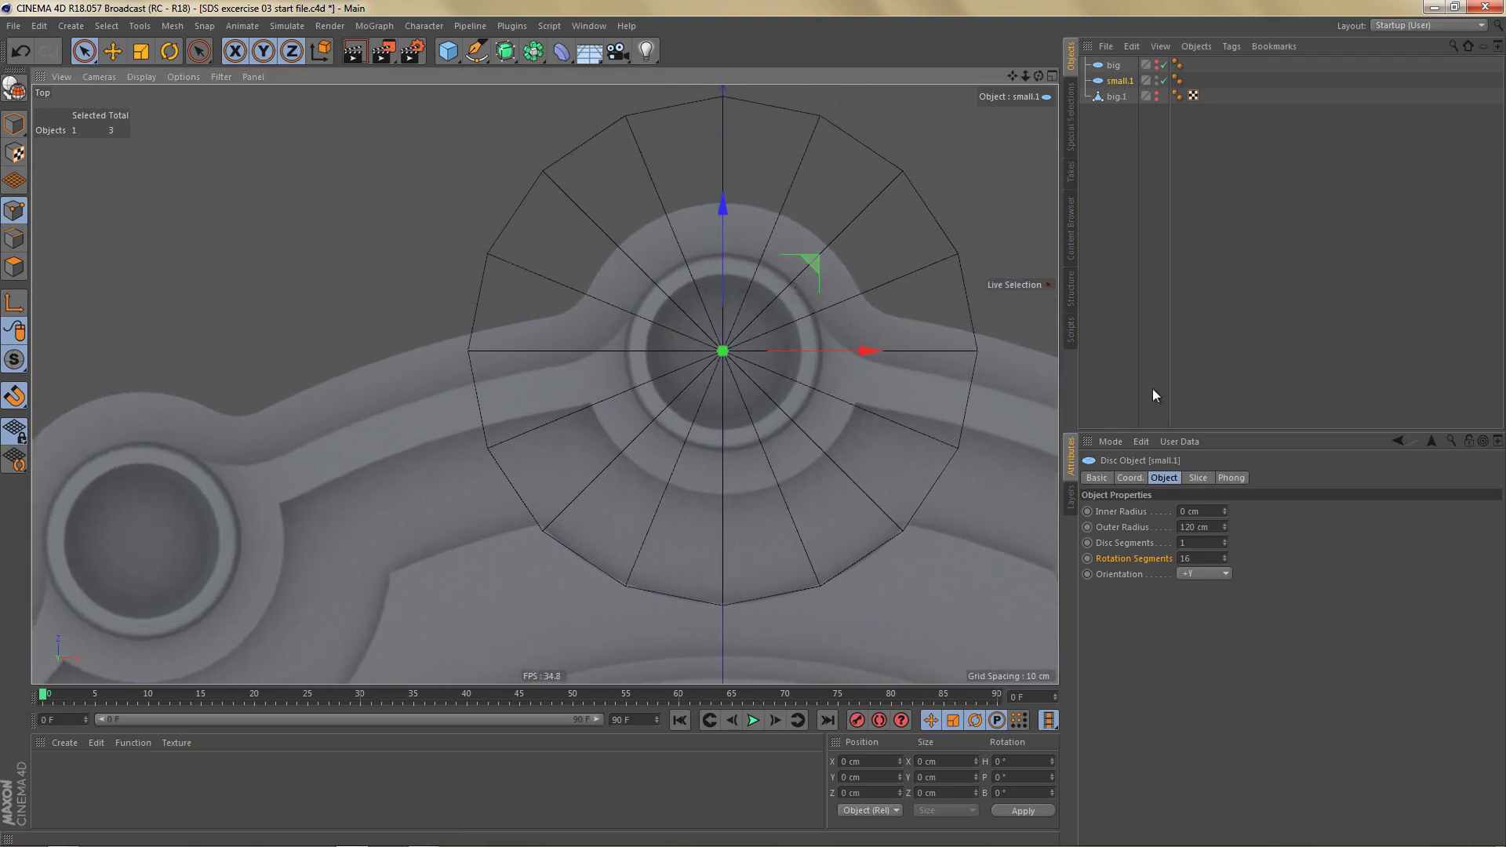
pyautogui.moveTo(1226, 530); pyautogui.dragTo(1227, 529)
pyautogui.keyDown('alt'); pyautogui.moveTo(746, 373); pyautogui.dragTo(773, 373, button='right'); pyautogui.keyUp('alt')
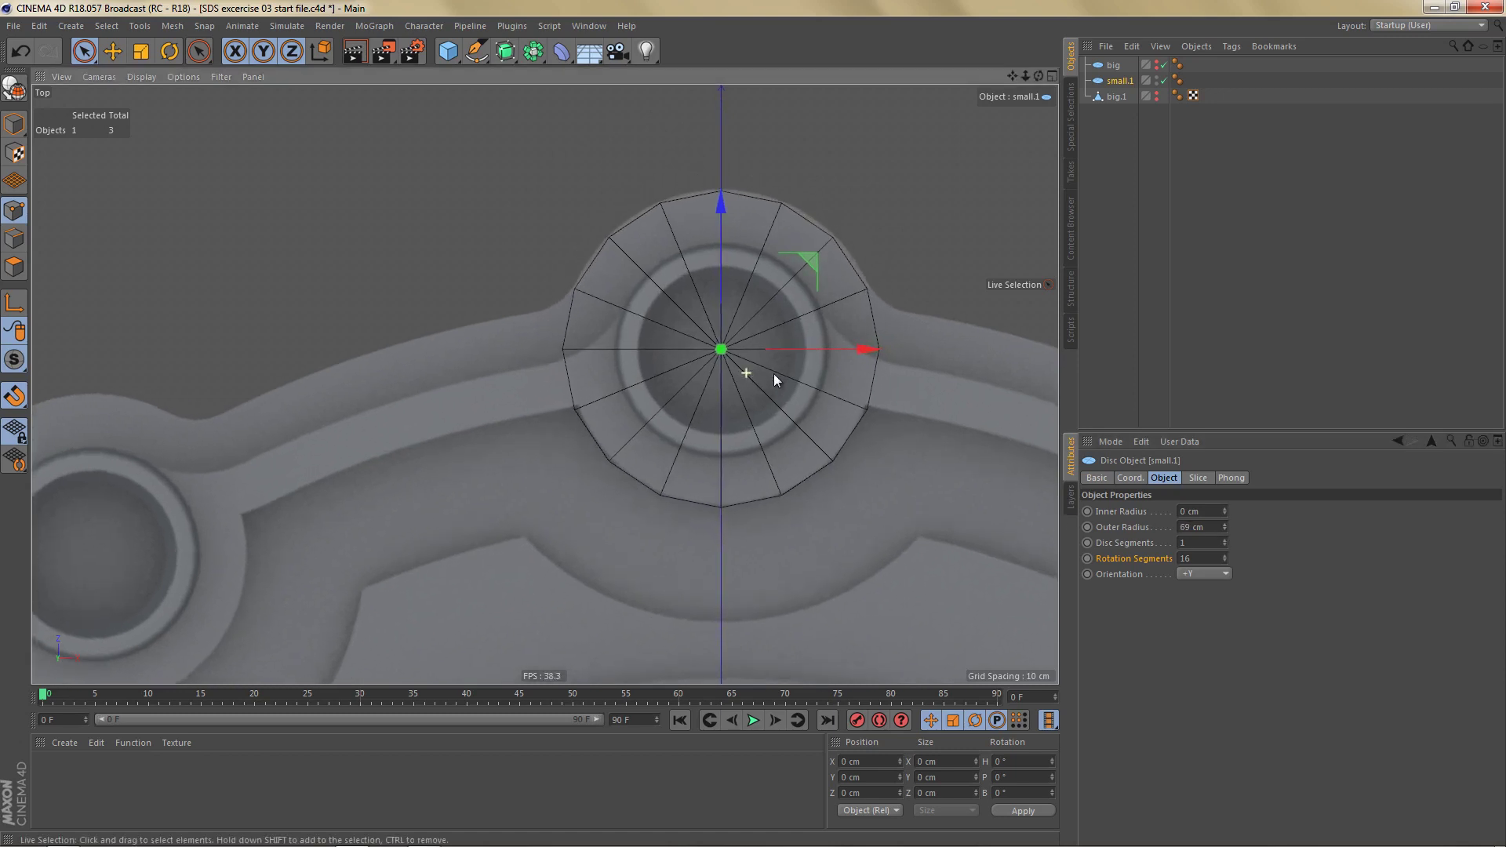
pyautogui.click(1225, 523)
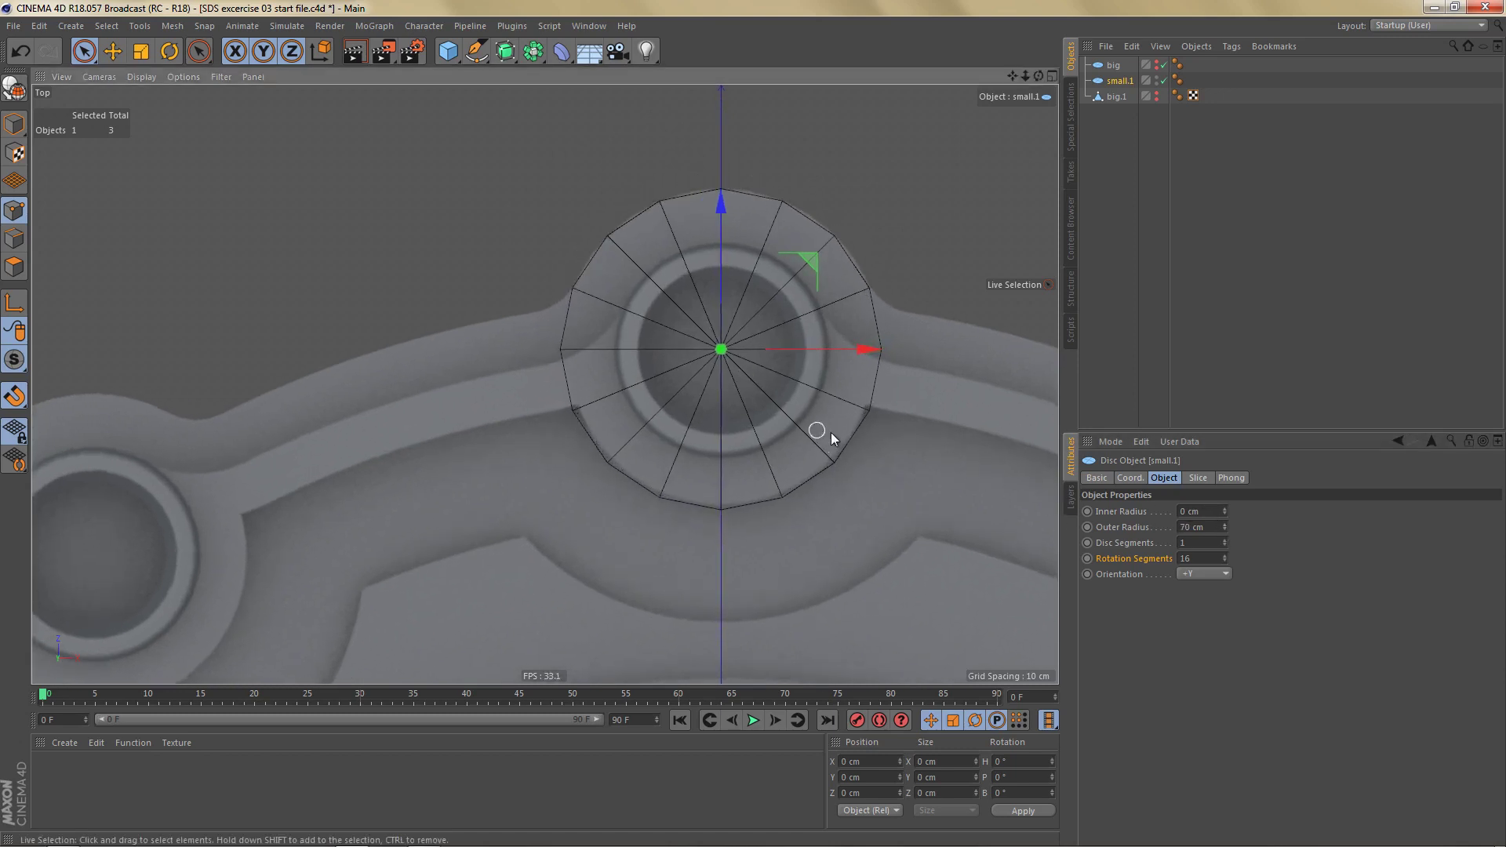
pyautogui.keyDown('alt'); pyautogui.moveTo(821, 430); pyautogui.dragTo(818, 417, button='middle'); pyautogui.keyUp('alt')
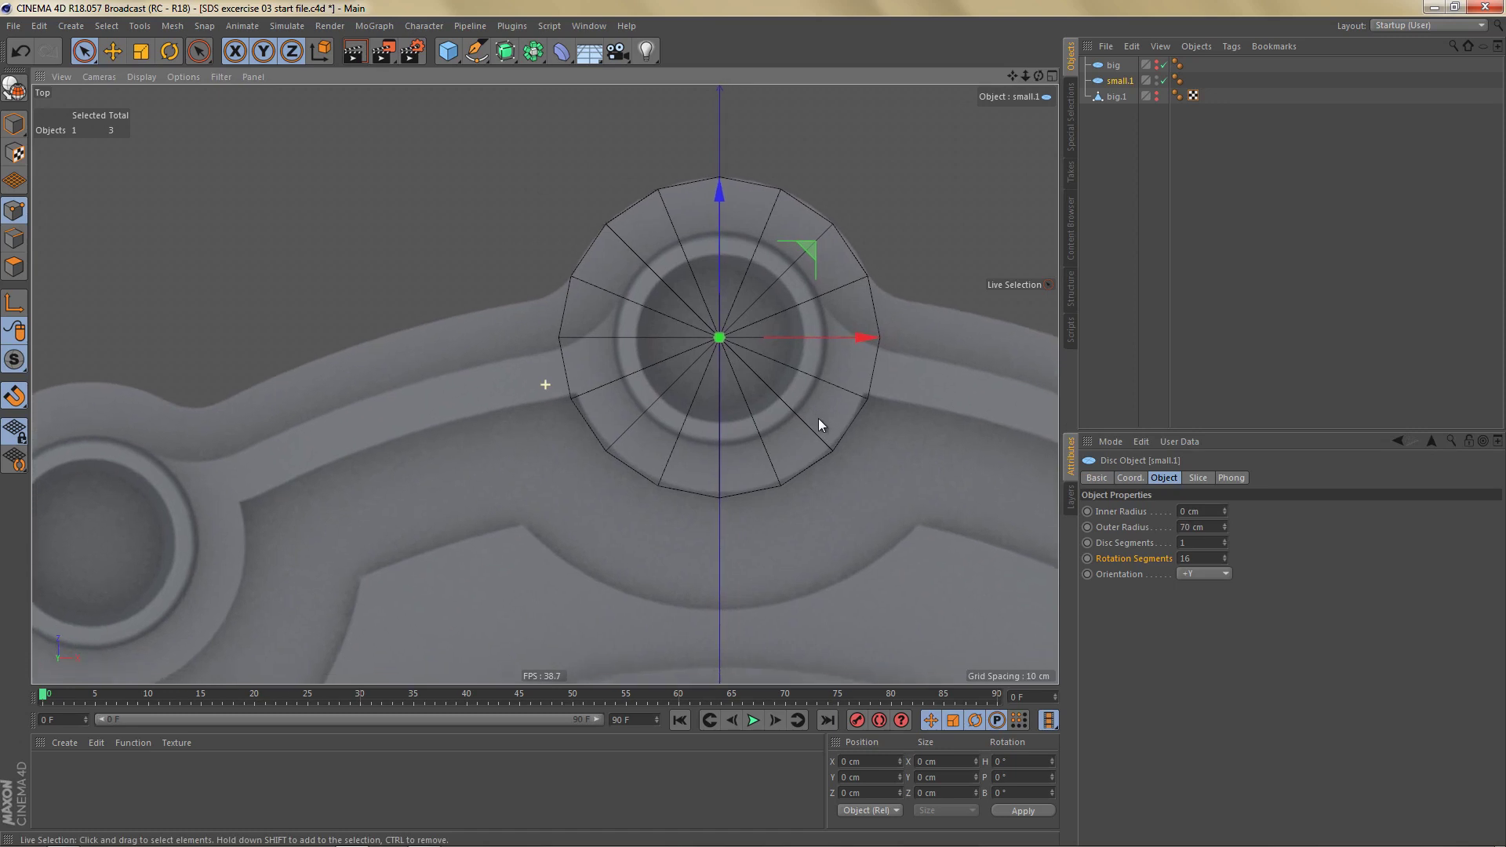
# Step: Unhide the disc big and set its outer radius to 490 cm and inner radius to 445 cm, following the reference's outer ring
pyautogui.click(1114, 64)
pyautogui.click(1157, 63)
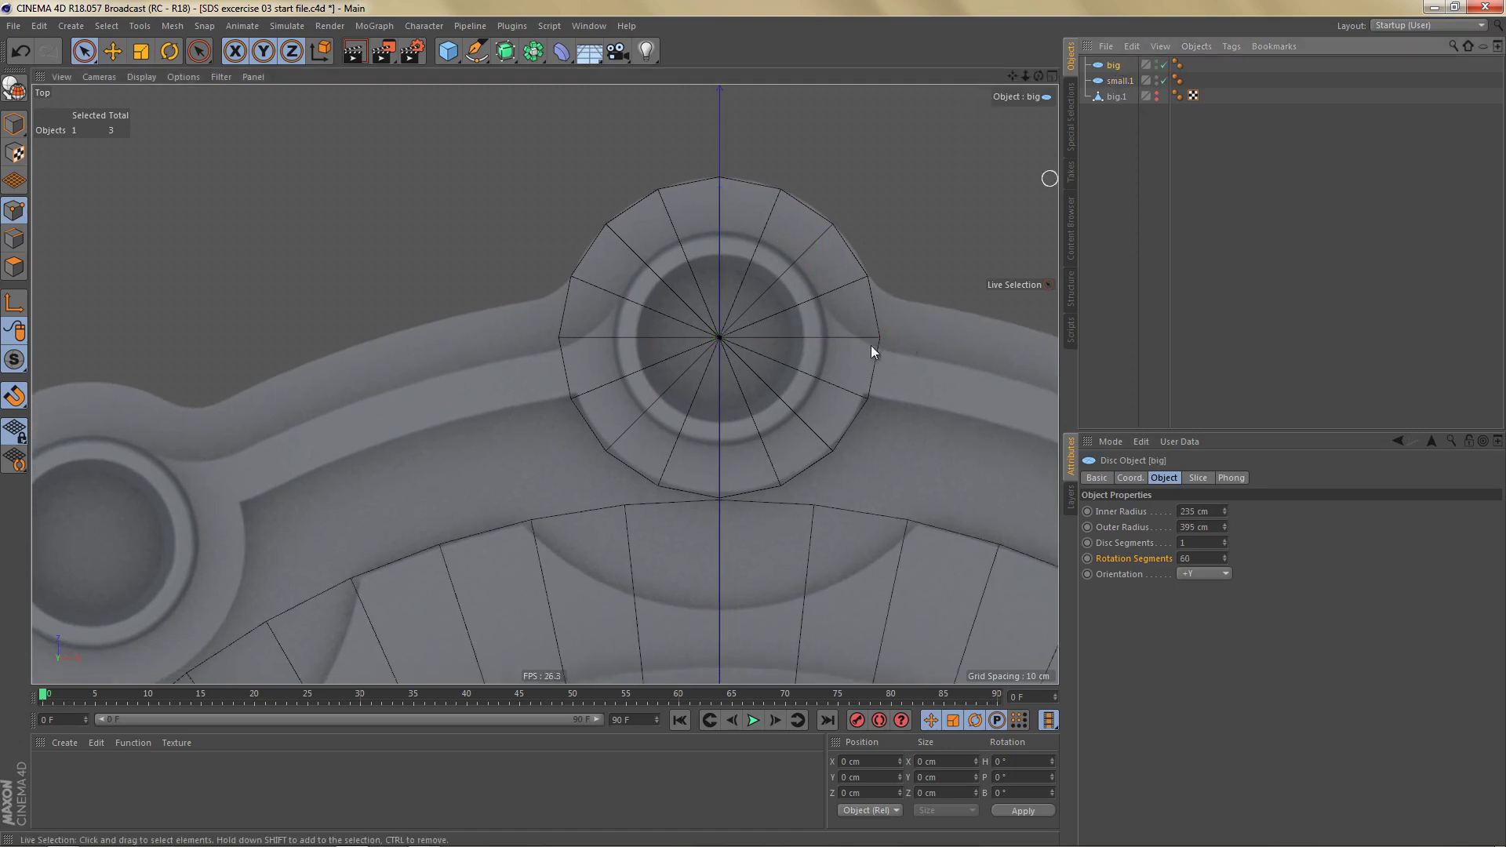
pyautogui.keyDown('alt'); pyautogui.moveTo(814, 308); pyautogui.dragTo(822, 254, button='middle'); pyautogui.keyUp('alt')
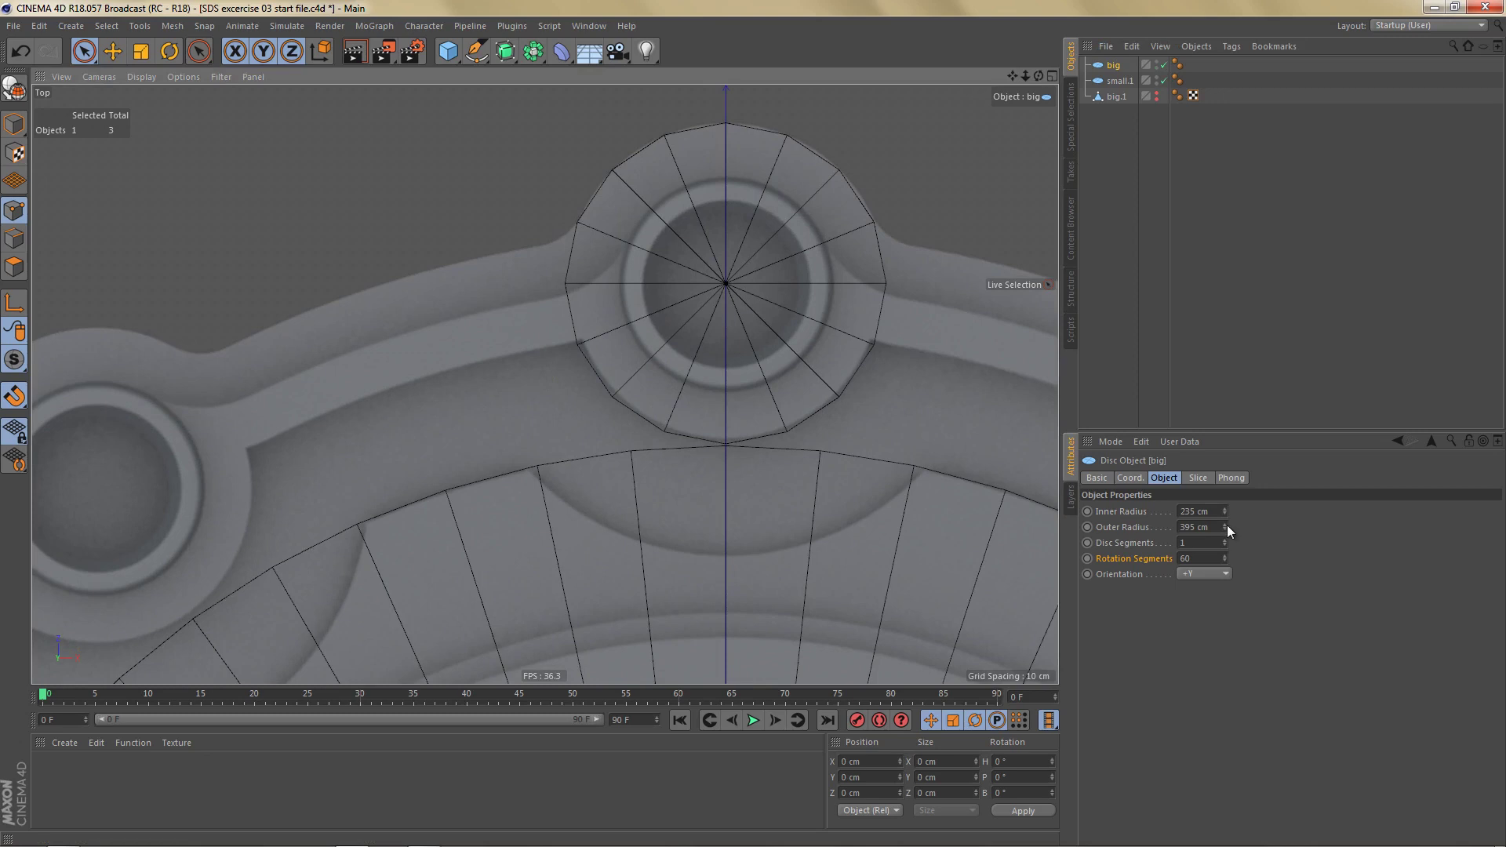
pyautogui.moveTo(1227, 525); pyautogui.dragTo(1227, 524)
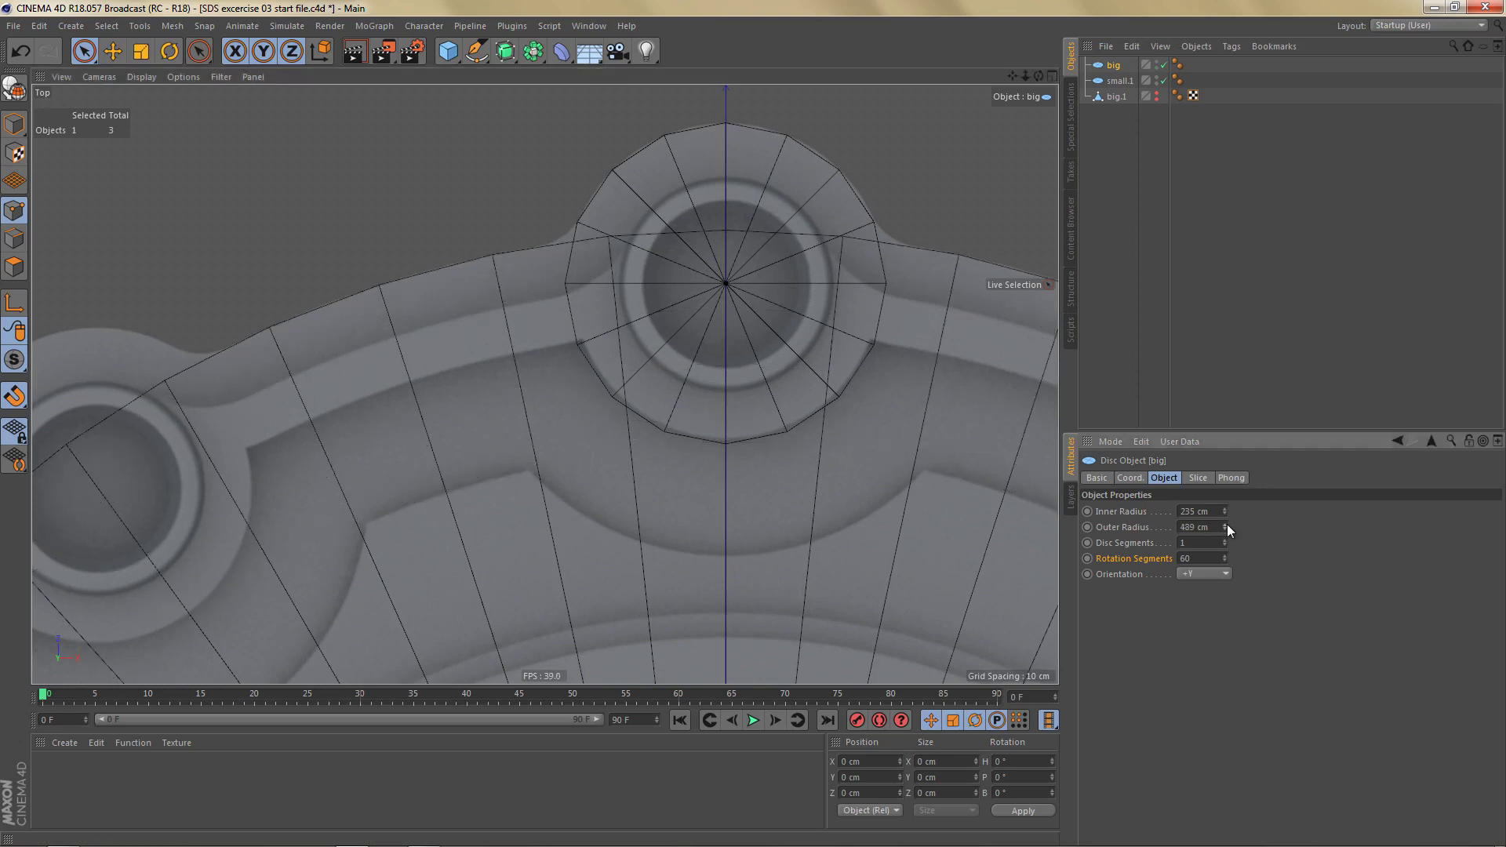
pyautogui.click(1225, 524)
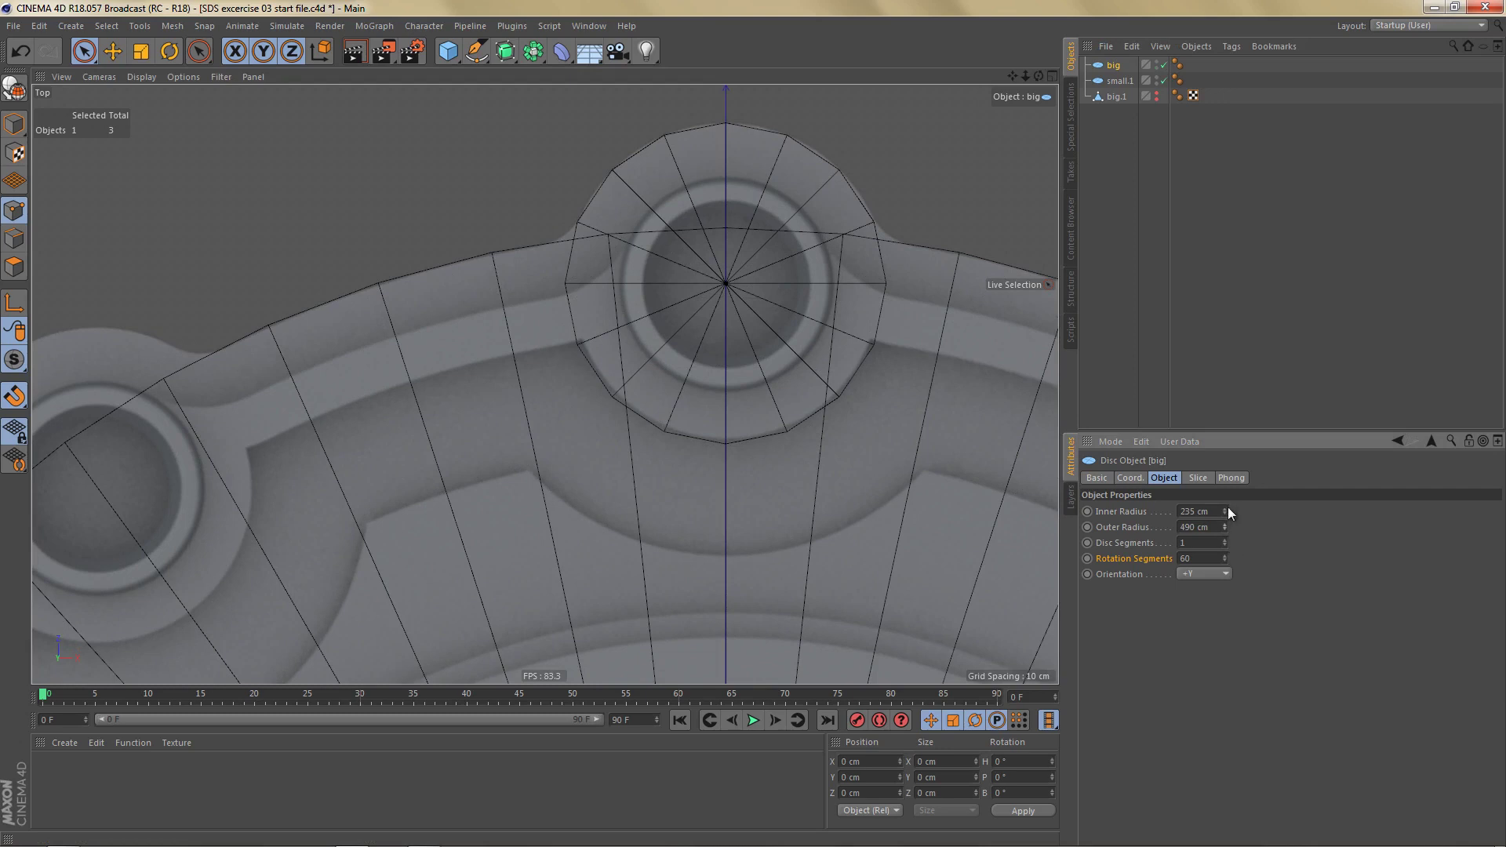
pyautogui.moveTo(1226, 506)
pyautogui.mouseDown()
pyautogui.moveTo(1244, 491)
pyautogui.moveTo(1220, 492)
pyautogui.moveTo(1227, 510)
pyautogui.mouseUp()
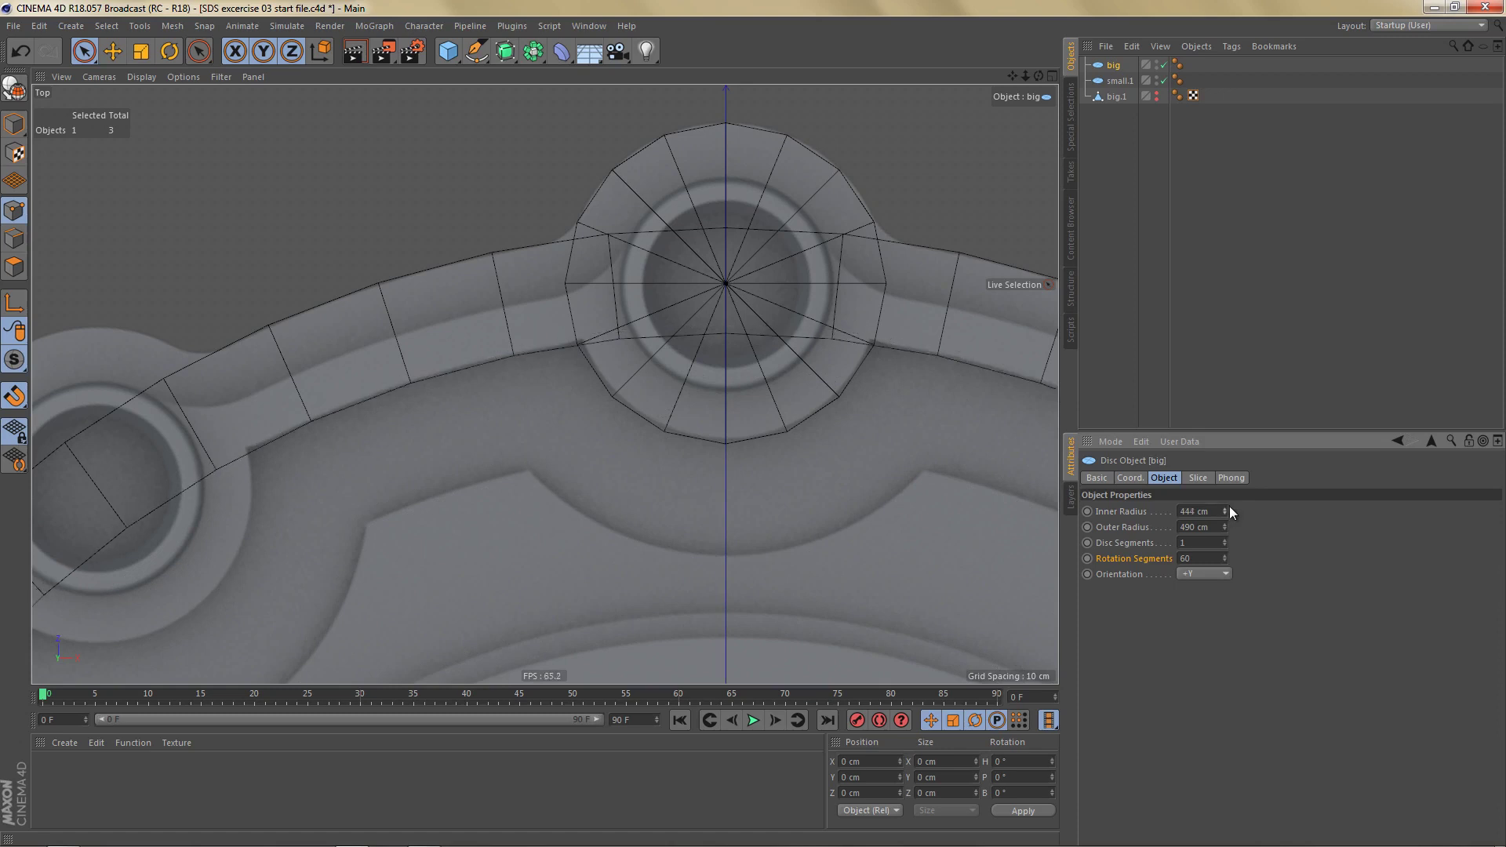
pyautogui.click(1227, 508)
pyautogui.keyDown('alt'); pyautogui.moveTo(784, 449); pyautogui.dragTo(745, 496, button='middle'); pyautogui.keyUp('alt')
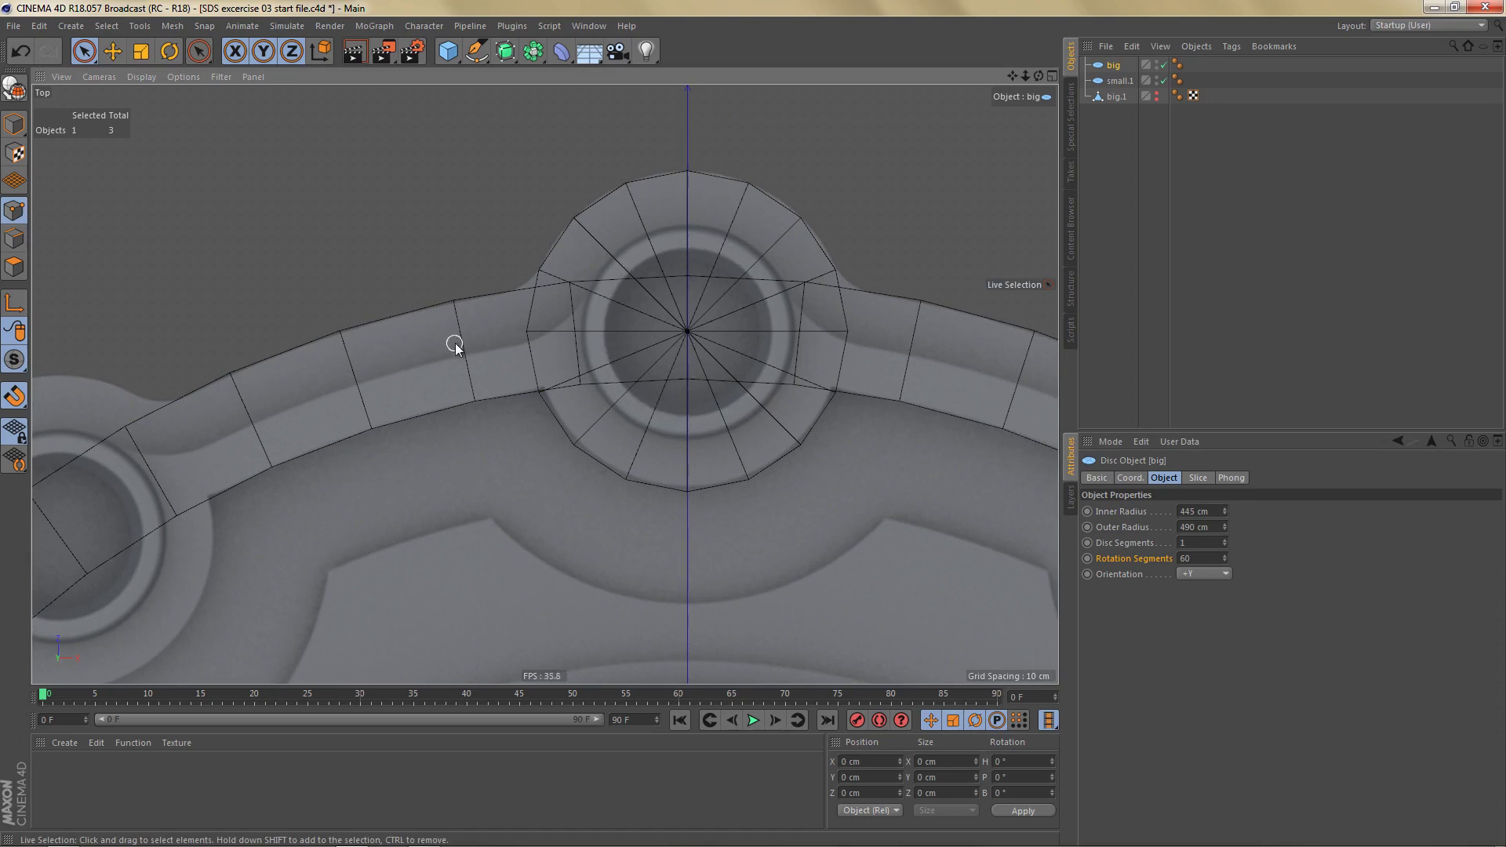
# Step: Examine the overlap of the big ring and the small.1 disc in the perspective view, and return to the top view
pyautogui.middleClick(540, 348)
pyautogui.middleClick(414, 251)
pyautogui.keyDown('alt'); pyautogui.moveTo(825, 279); pyautogui.dragTo(763, 340, button='middle'); pyautogui.keyUp('alt')
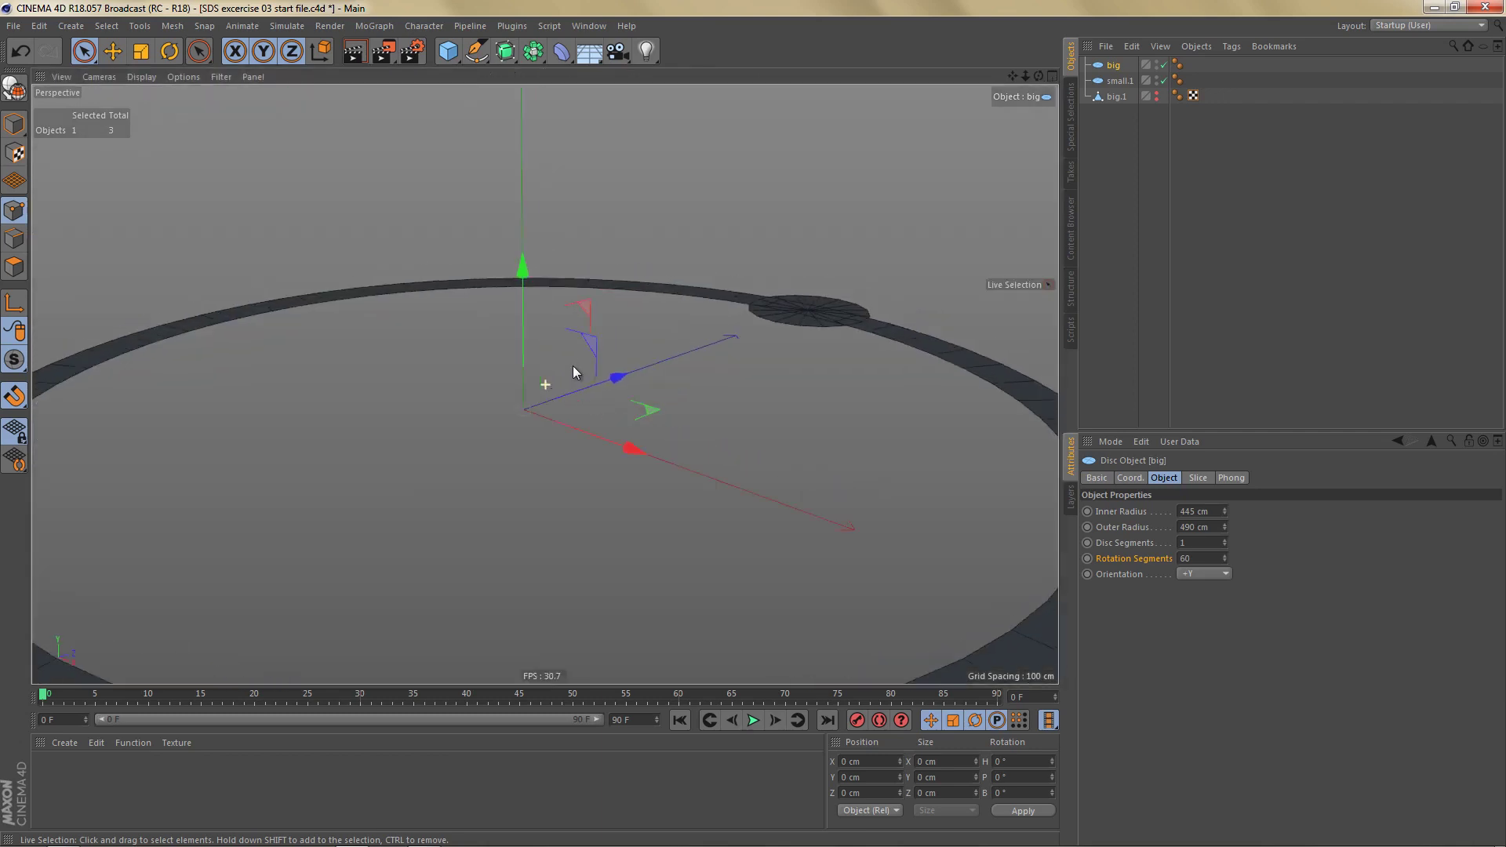
pyautogui.keyDown('alt'); pyautogui.moveTo(765, 339); pyautogui.dragTo(754, 406); pyautogui.keyUp('alt')
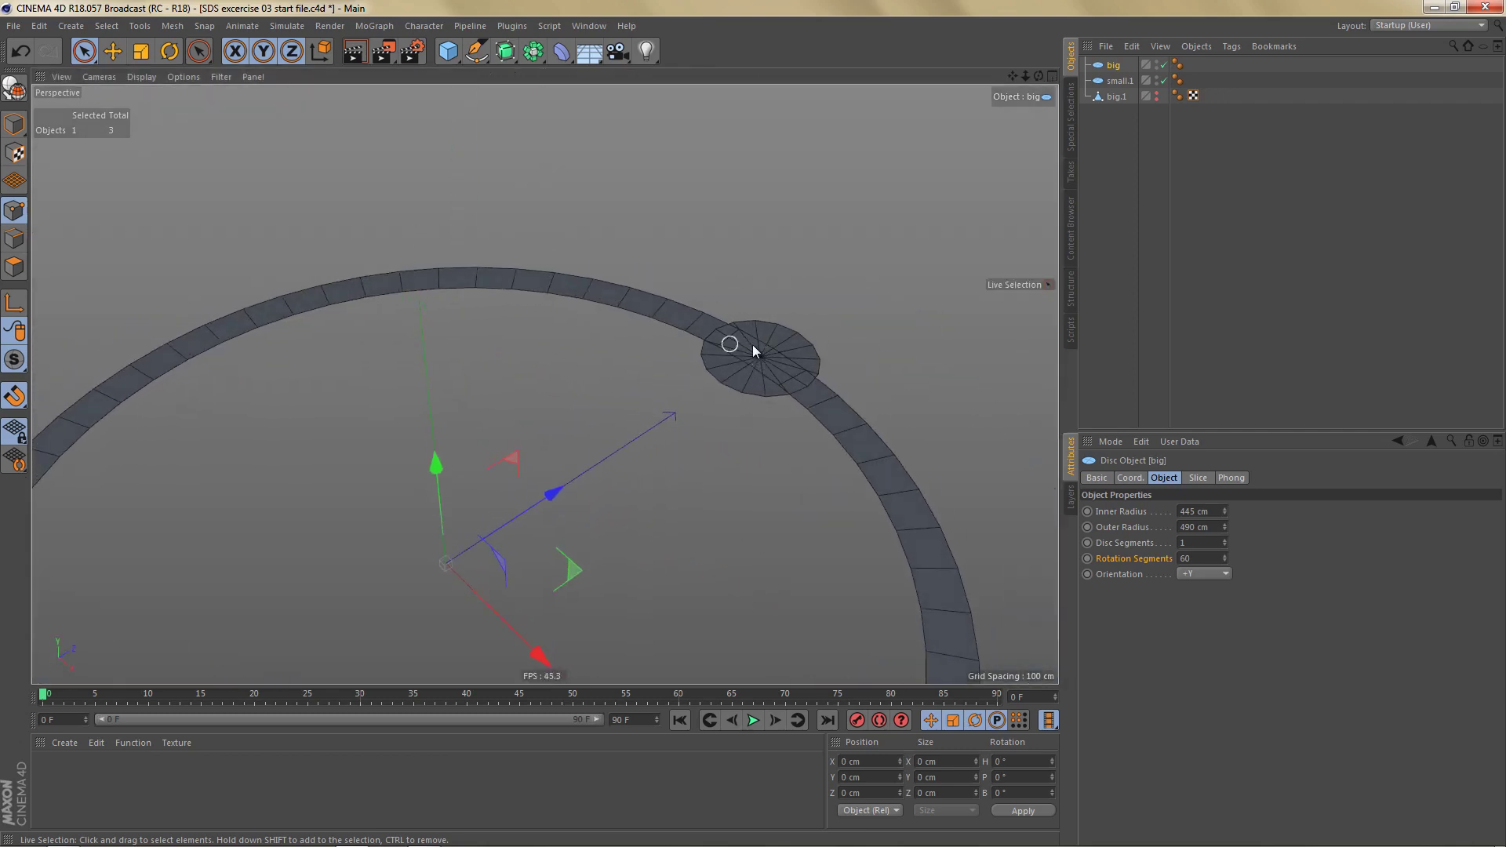
pyautogui.middleClick(767, 360)
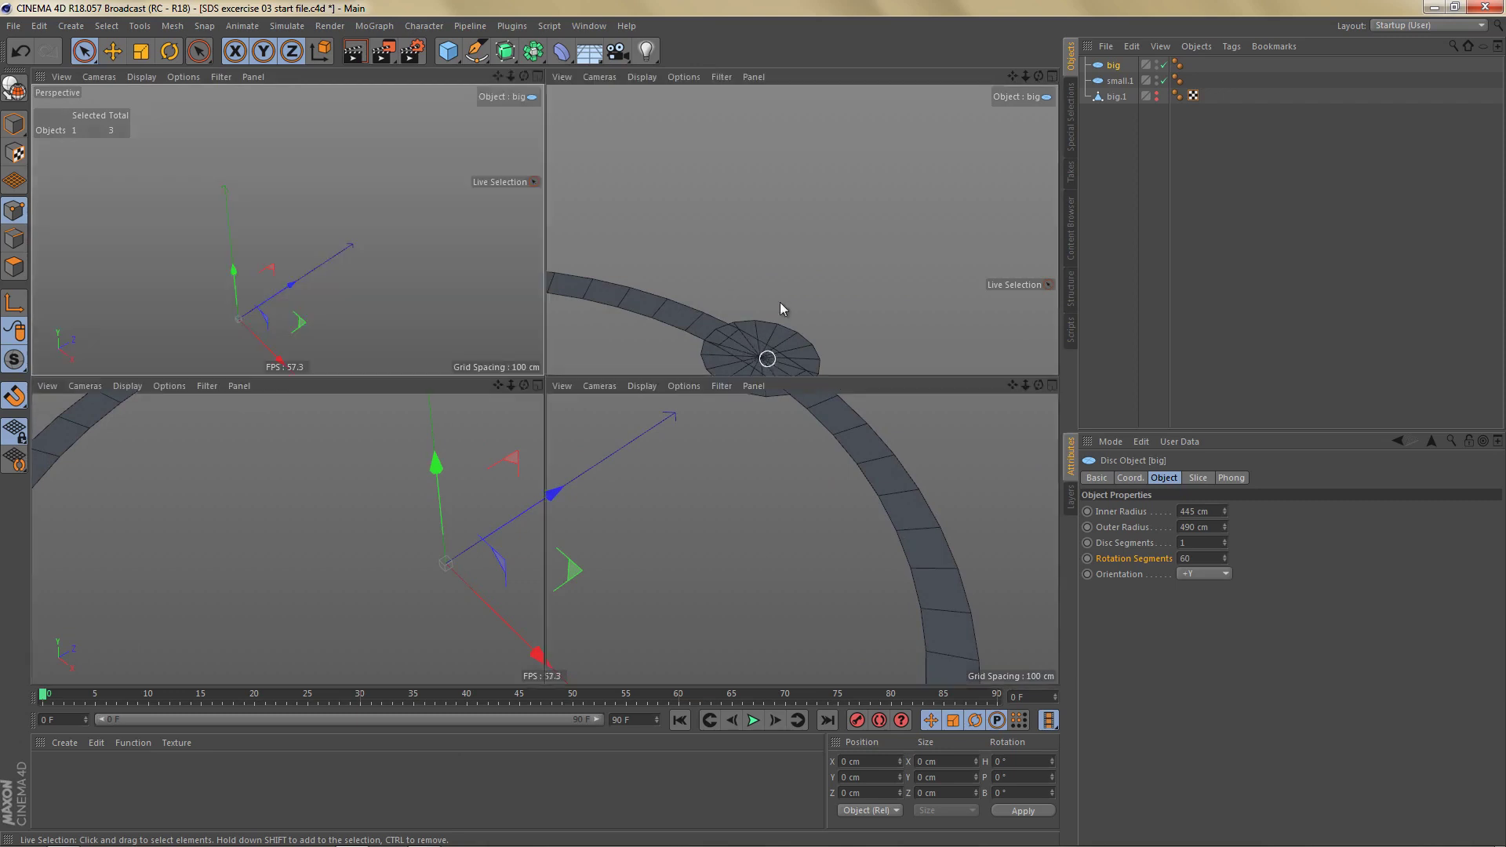
pyautogui.middleClick(806, 299)
pyautogui.keyDown('alt'); pyautogui.moveTo(718, 330); pyautogui.dragTo(668, 346, button='middle'); pyautogui.keyUp('alt')
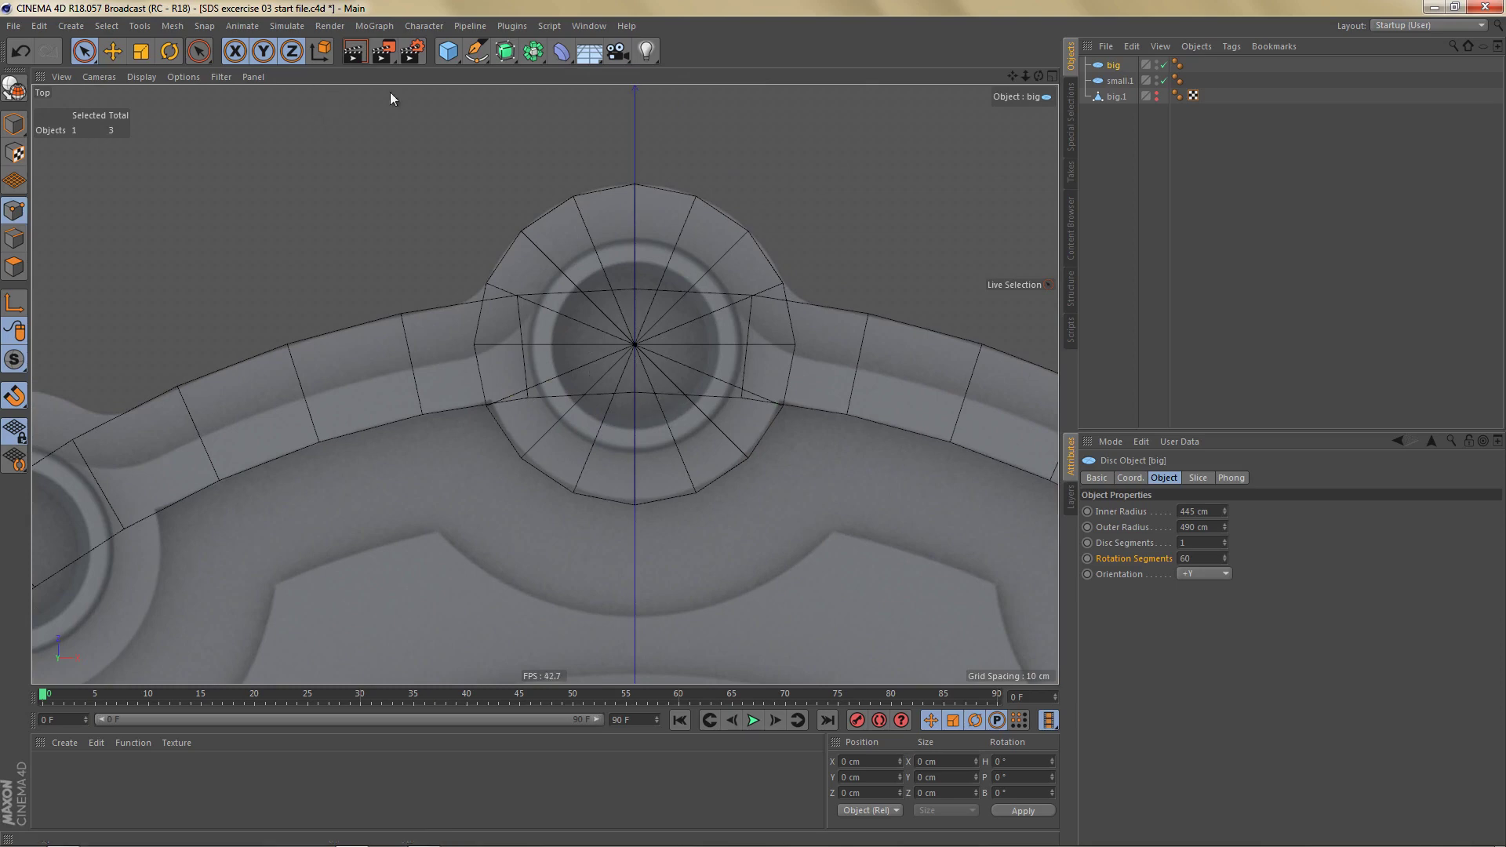
# Step: Add a Cylinder and move it along the Z axis onto the centre of the small.1 disc
pyautogui.click(452, 52)
pyautogui.click(762, 73)
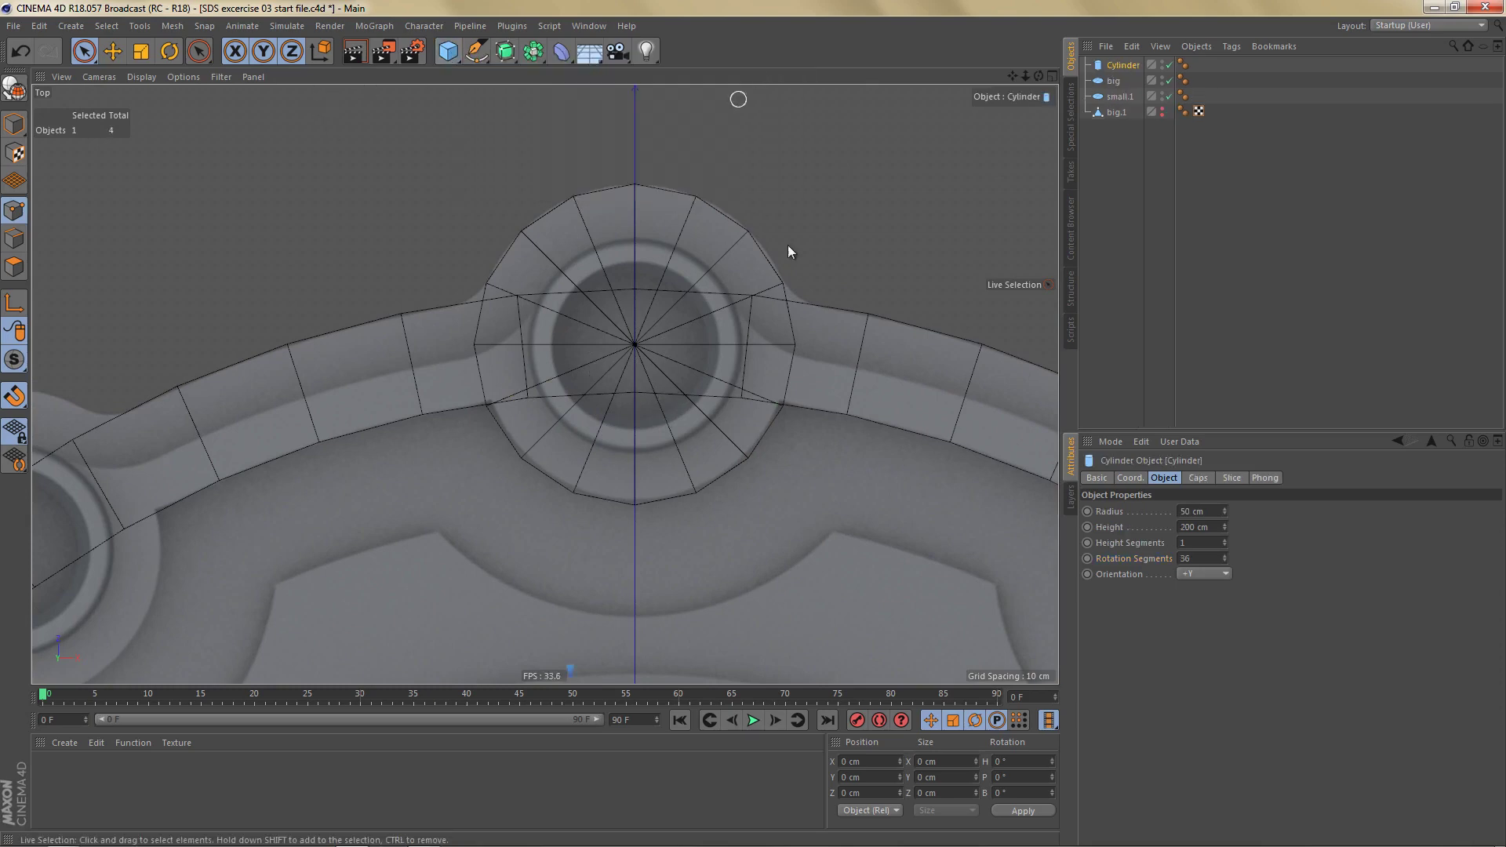
pyautogui.scroll(-5, 784, 306)
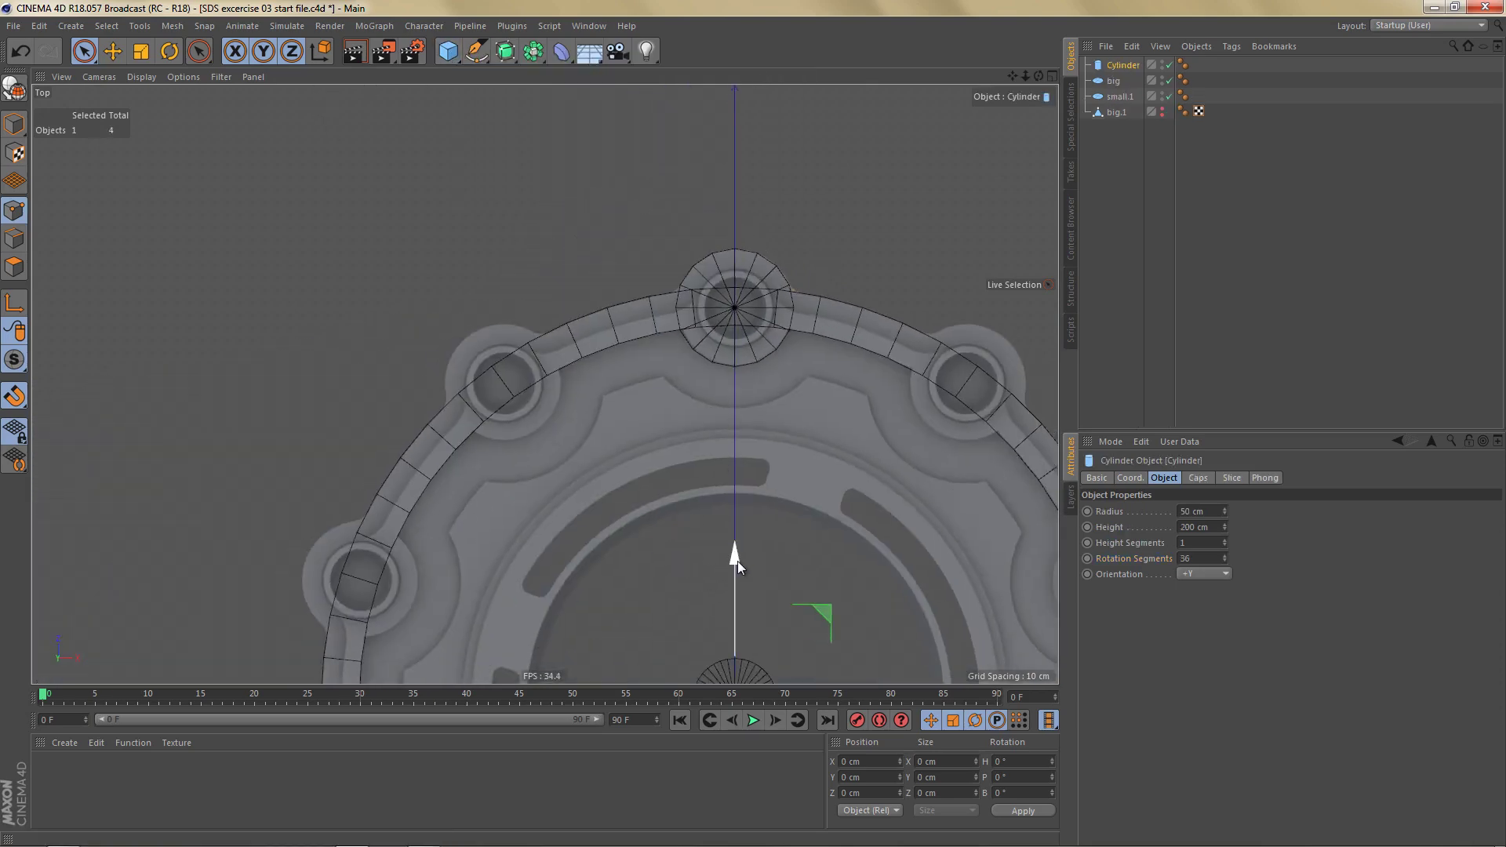
pyautogui.moveTo(737, 561); pyautogui.dragTo(750, 171)
pyautogui.scroll(6, 705, 260)
pyautogui.keyDown('alt'); pyautogui.moveTo(799, 309); pyautogui.dragTo(763, 306, button='middle'); pyautogui.keyUp('alt')
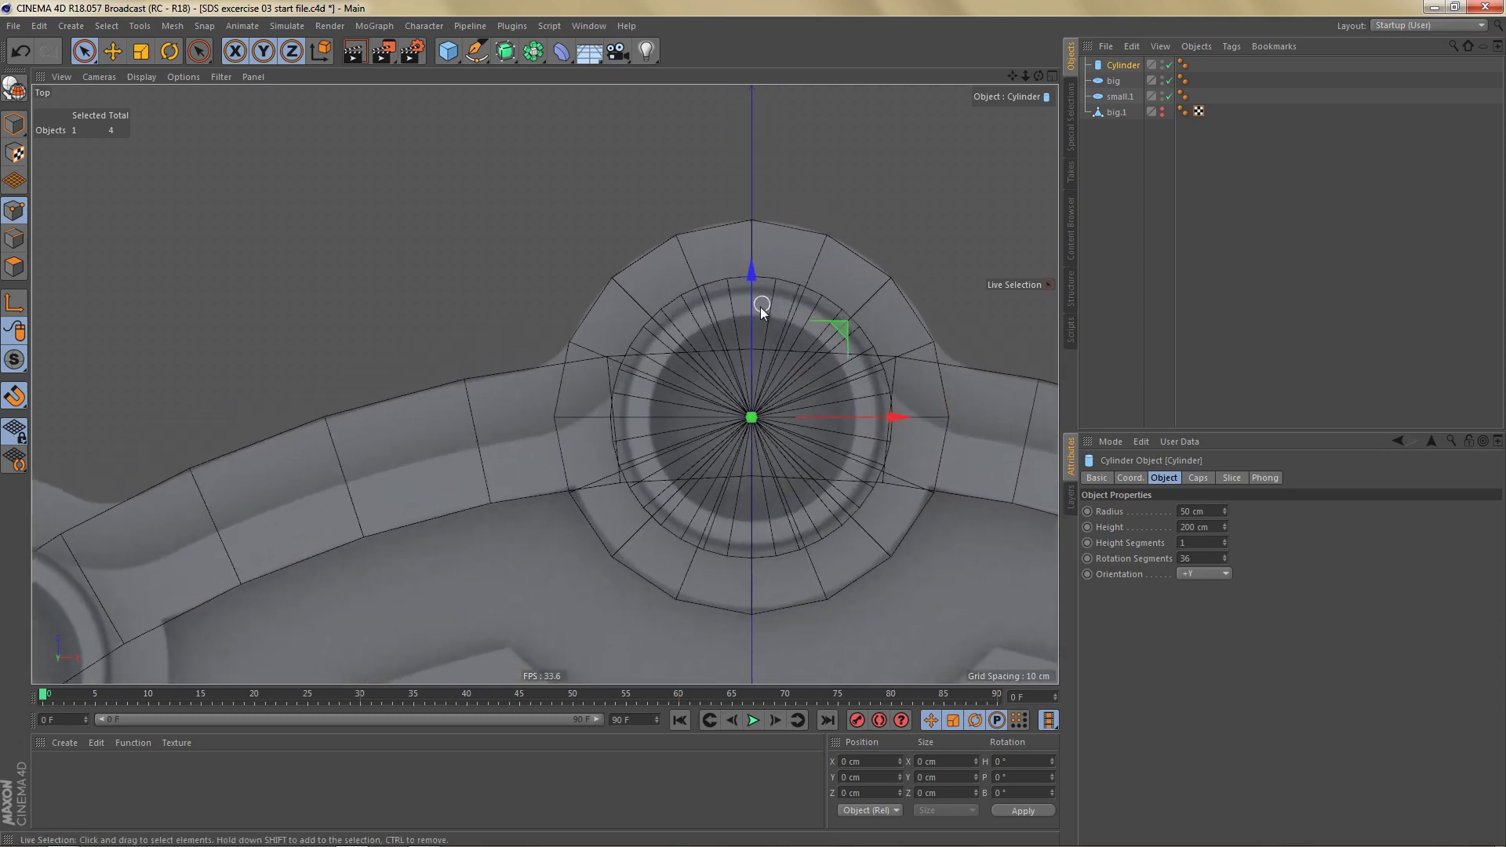
# Step: Set the cylinder's radius to 70 cm and its rotation segments to 16
pyautogui.click(1211, 514)
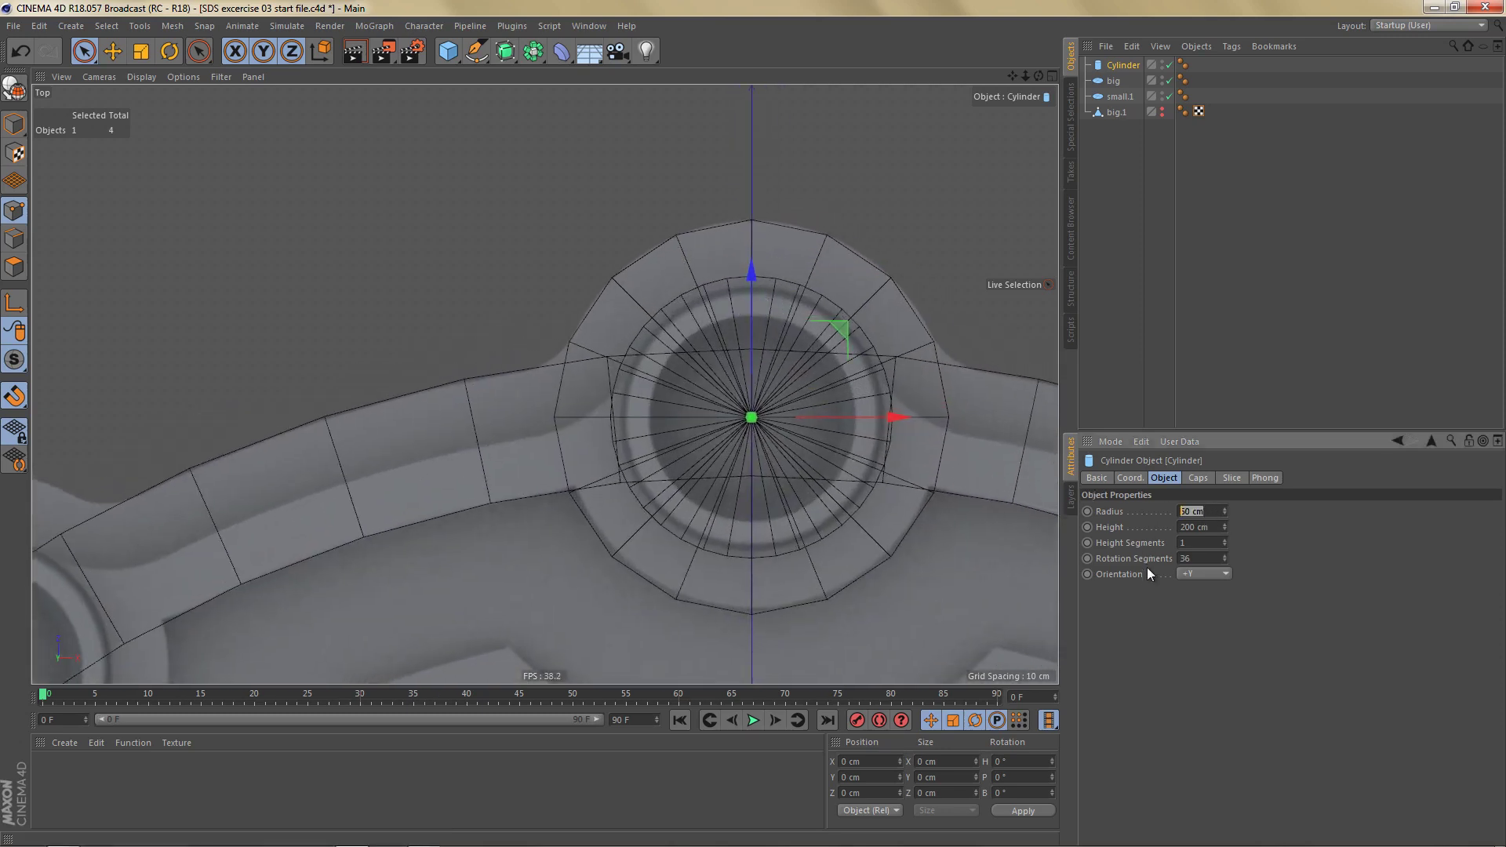
pyautogui.write('70')
pyautogui.press('Tab')
pyautogui.press('Tab')
pyautogui.press('Tab')
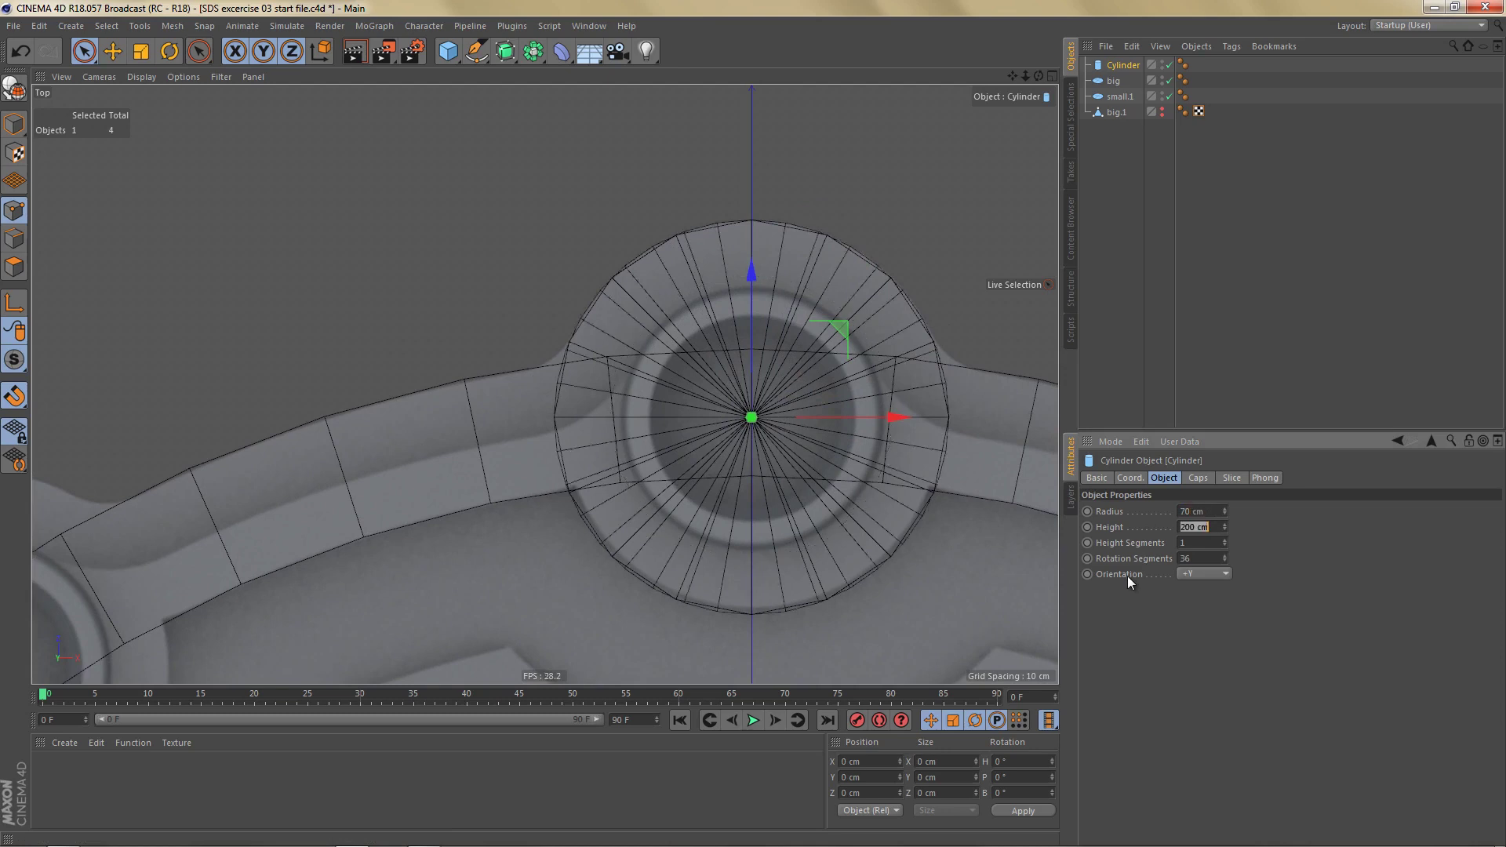
pyautogui.write('1')
pyautogui.press('Return')
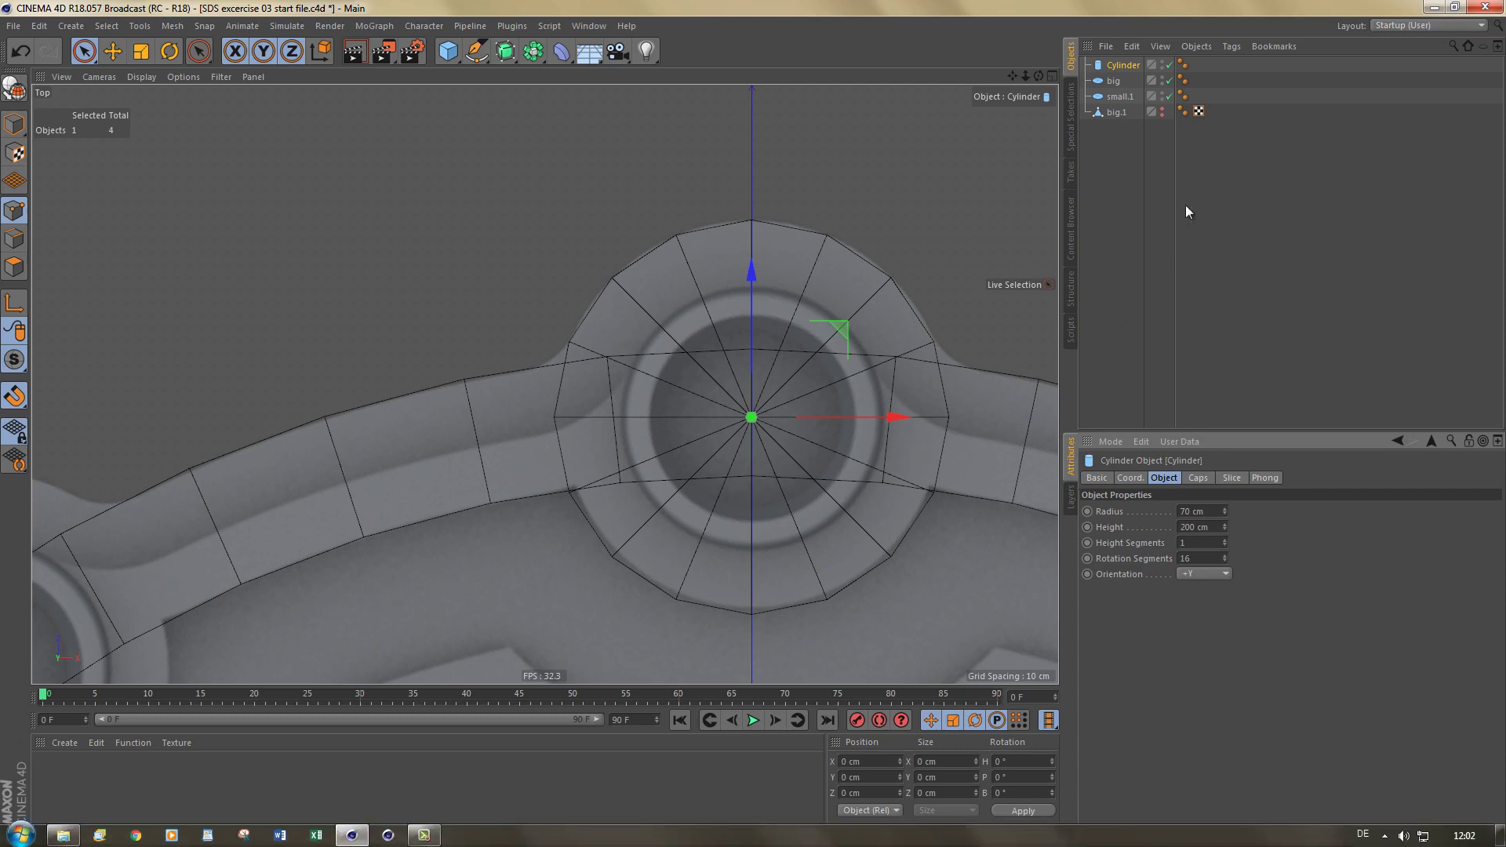
# Step: Hide small.1 and subtract the cylinder from the big ring with a Boole, placing the cylinder as its second child
pyautogui.keyDown('alt'); pyautogui.click(1161, 99); pyautogui.keyUp('alt')
pyautogui.keyDown('alt'); pyautogui.click(1161, 99); pyautogui.keyUp('alt')
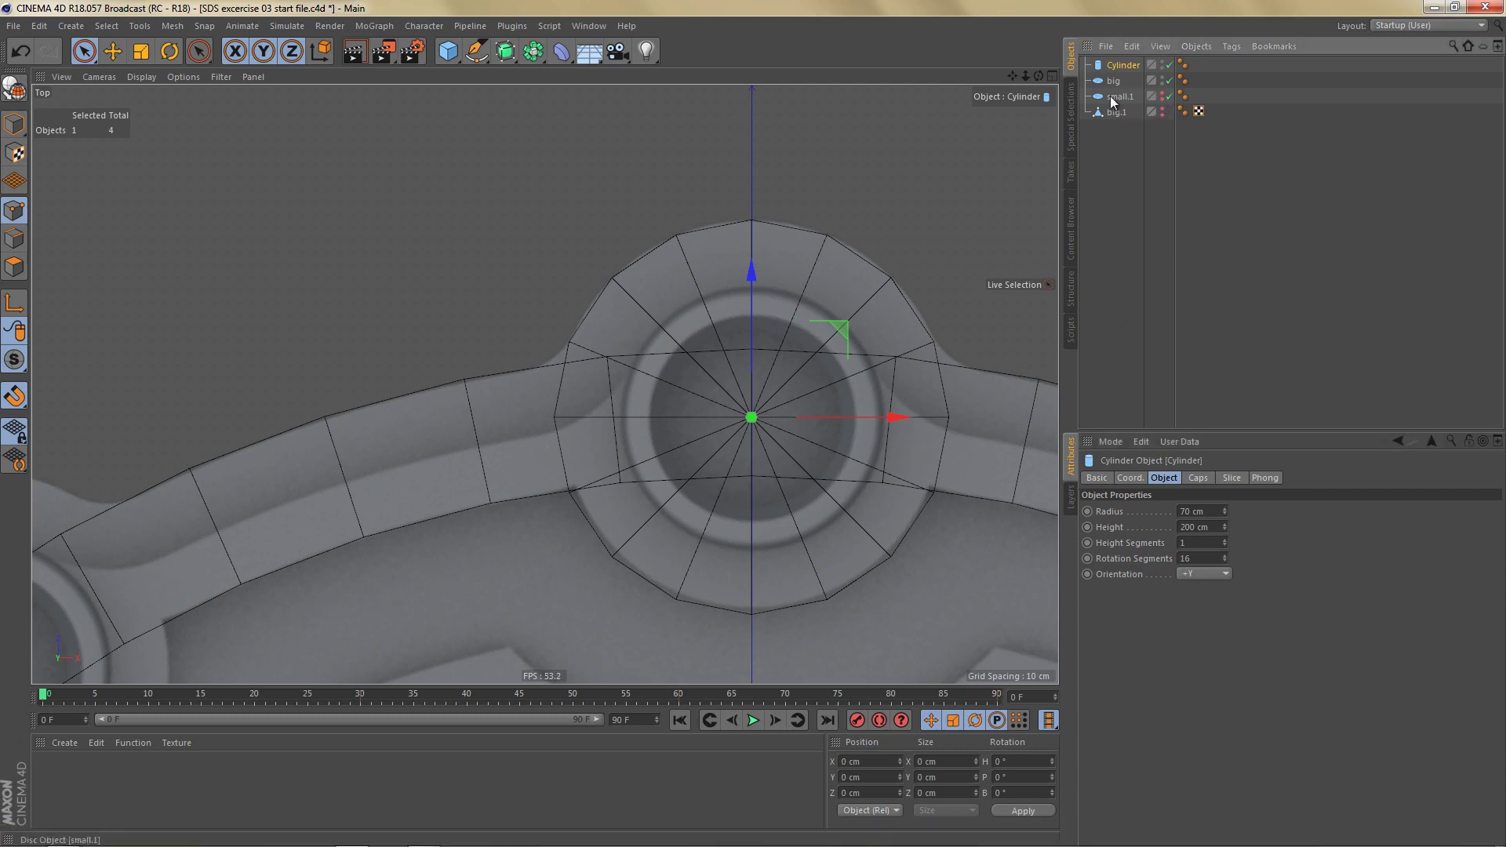
pyautogui.click(1115, 84)
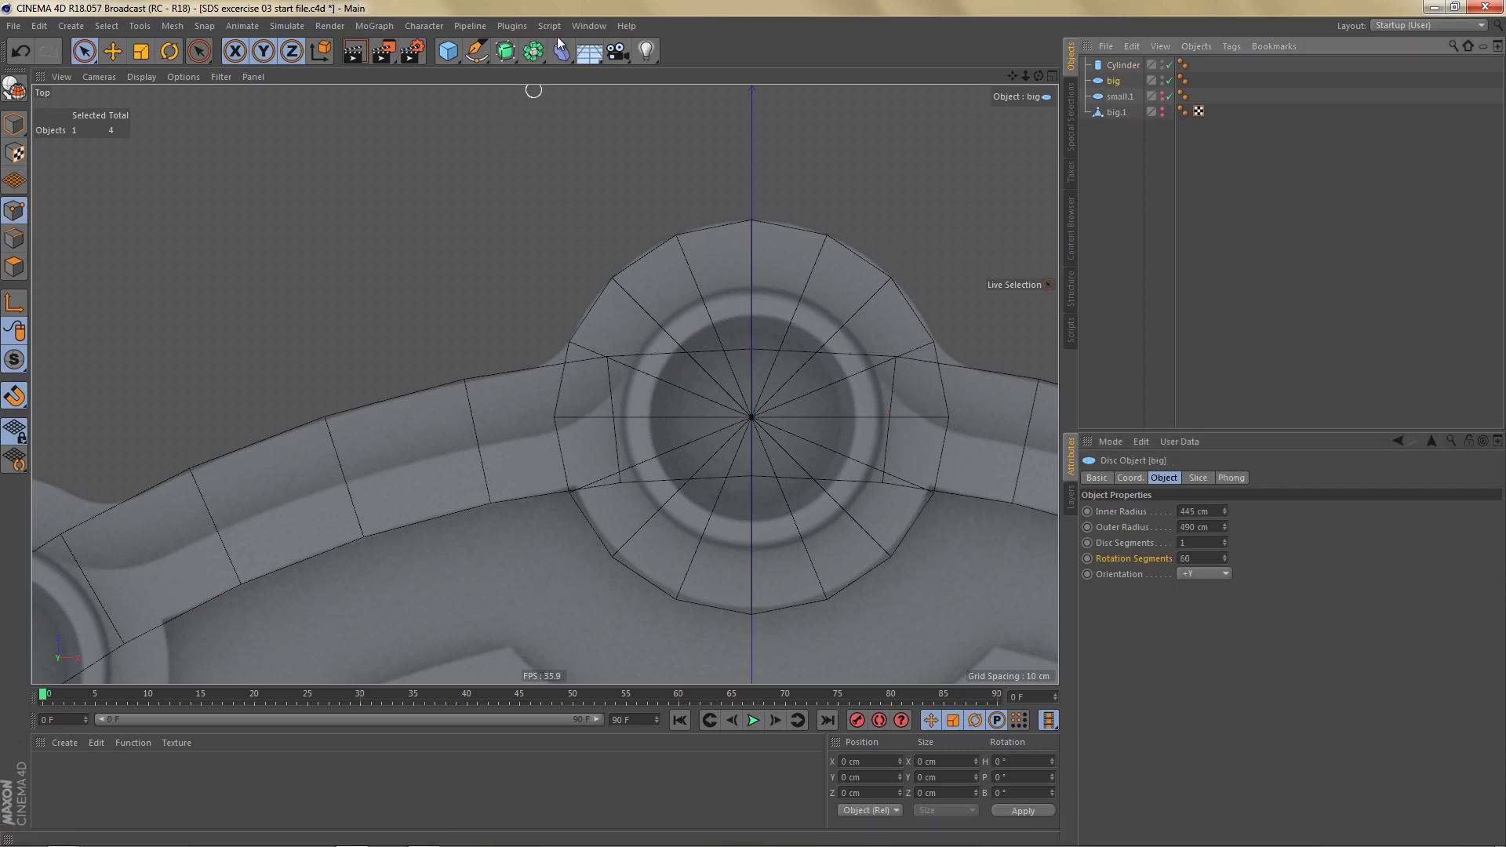
pyautogui.moveTo(535, 53); pyautogui.dragTo(825, 67)
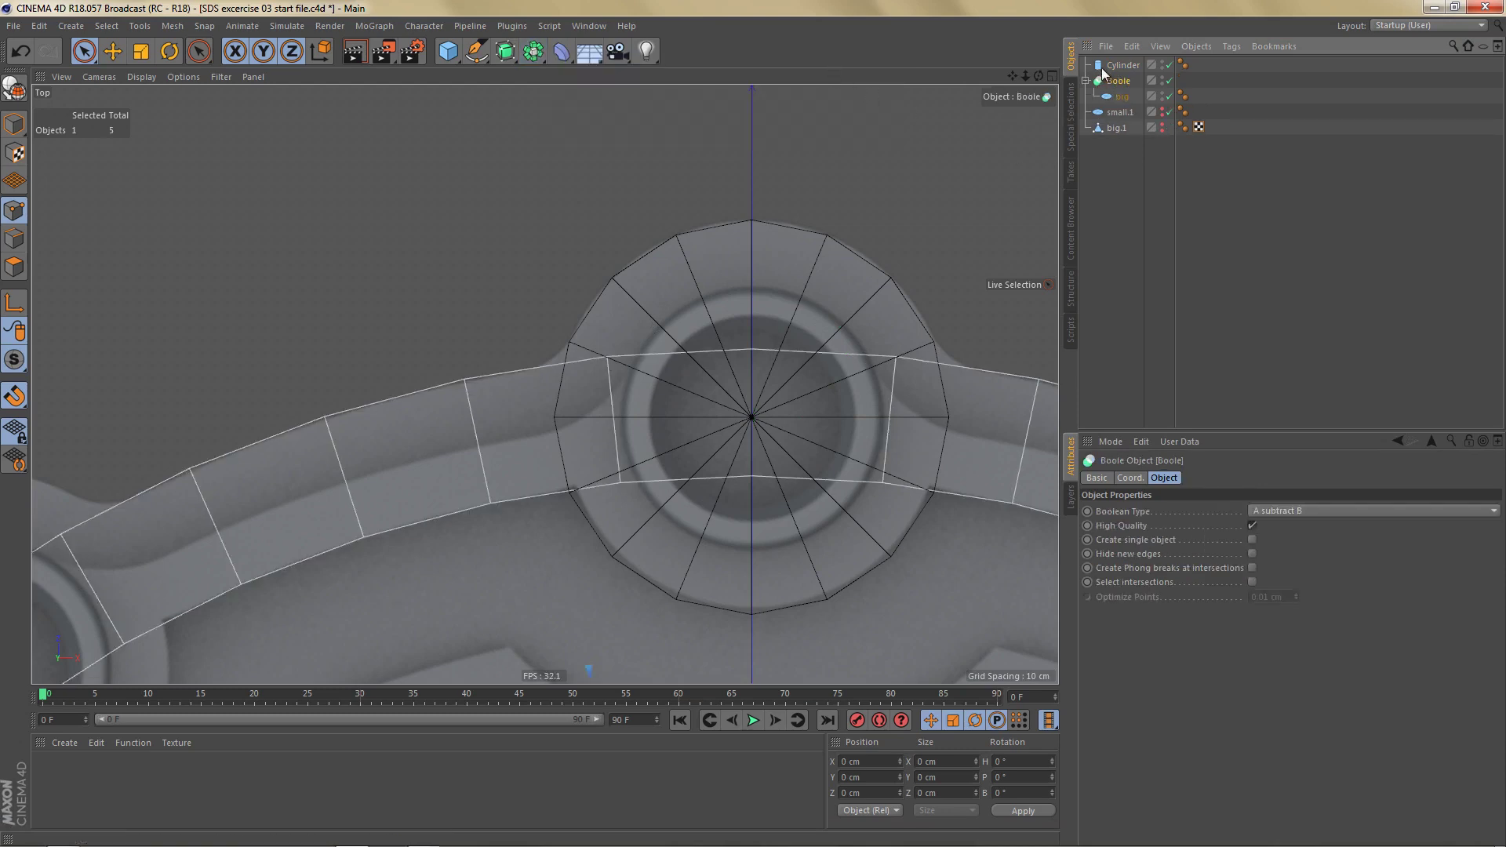
pyautogui.moveTo(1120, 65); pyautogui.dragTo(1120, 97)
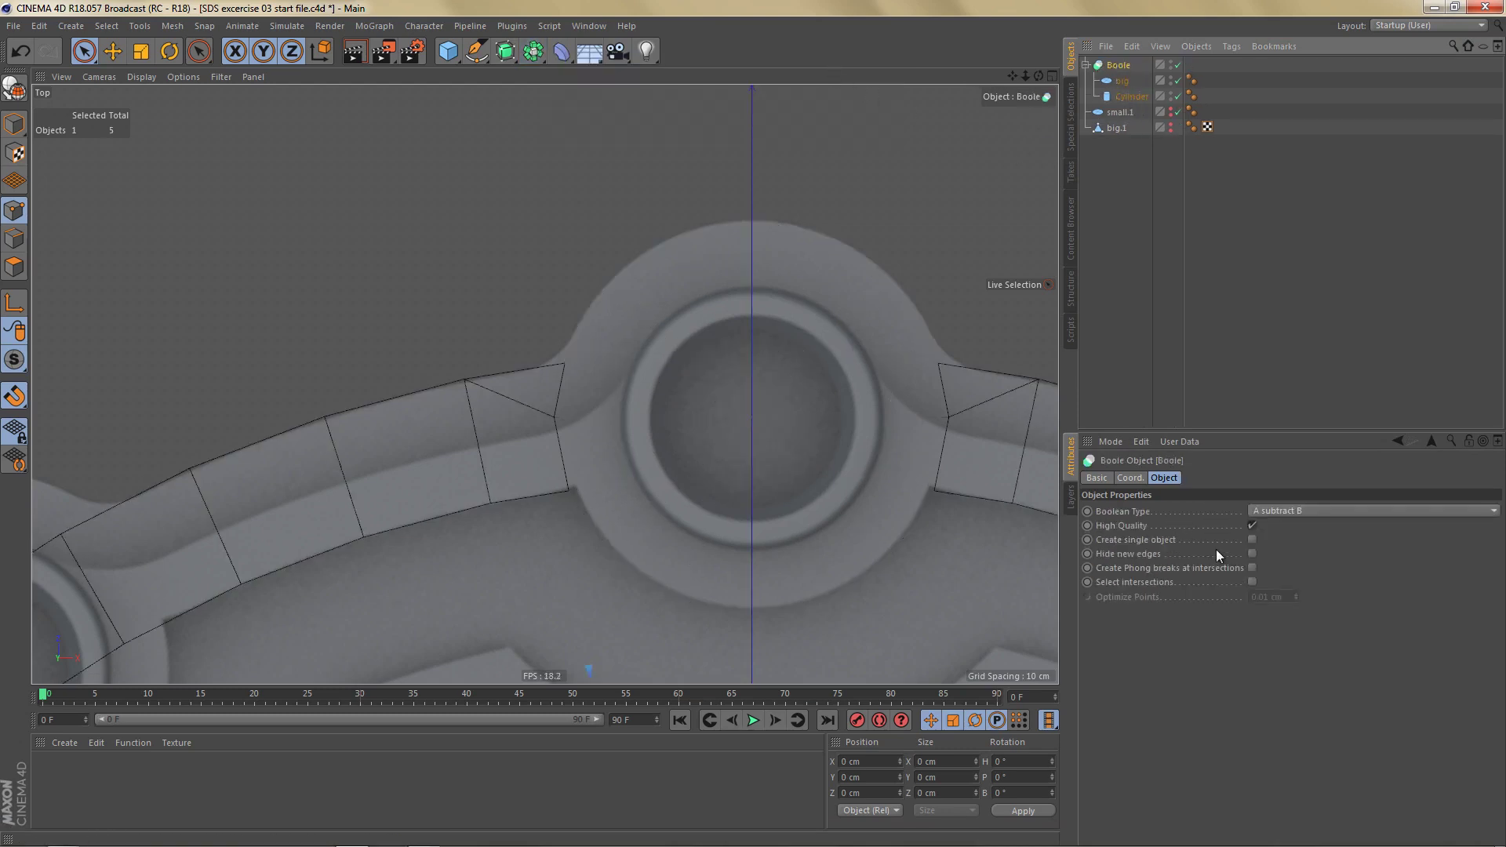
# Step: Enable Create single object and Hide new edges on the Boole and make it editable
pyautogui.click(1178, 540)
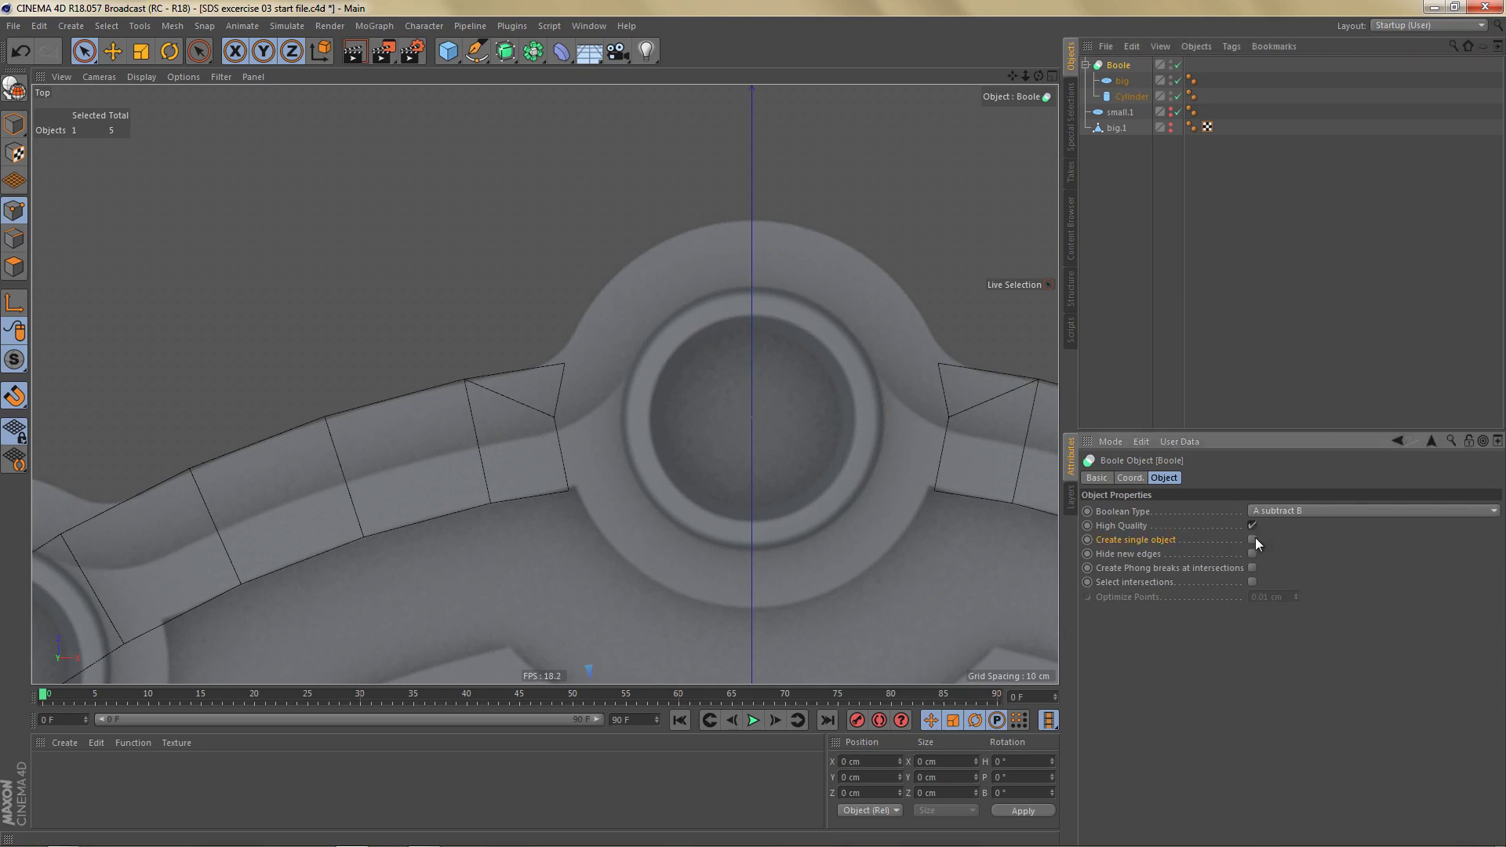
pyautogui.click(1253, 539)
pyautogui.click(1158, 554)
pyautogui.click(1251, 554)
pyautogui.press('c')
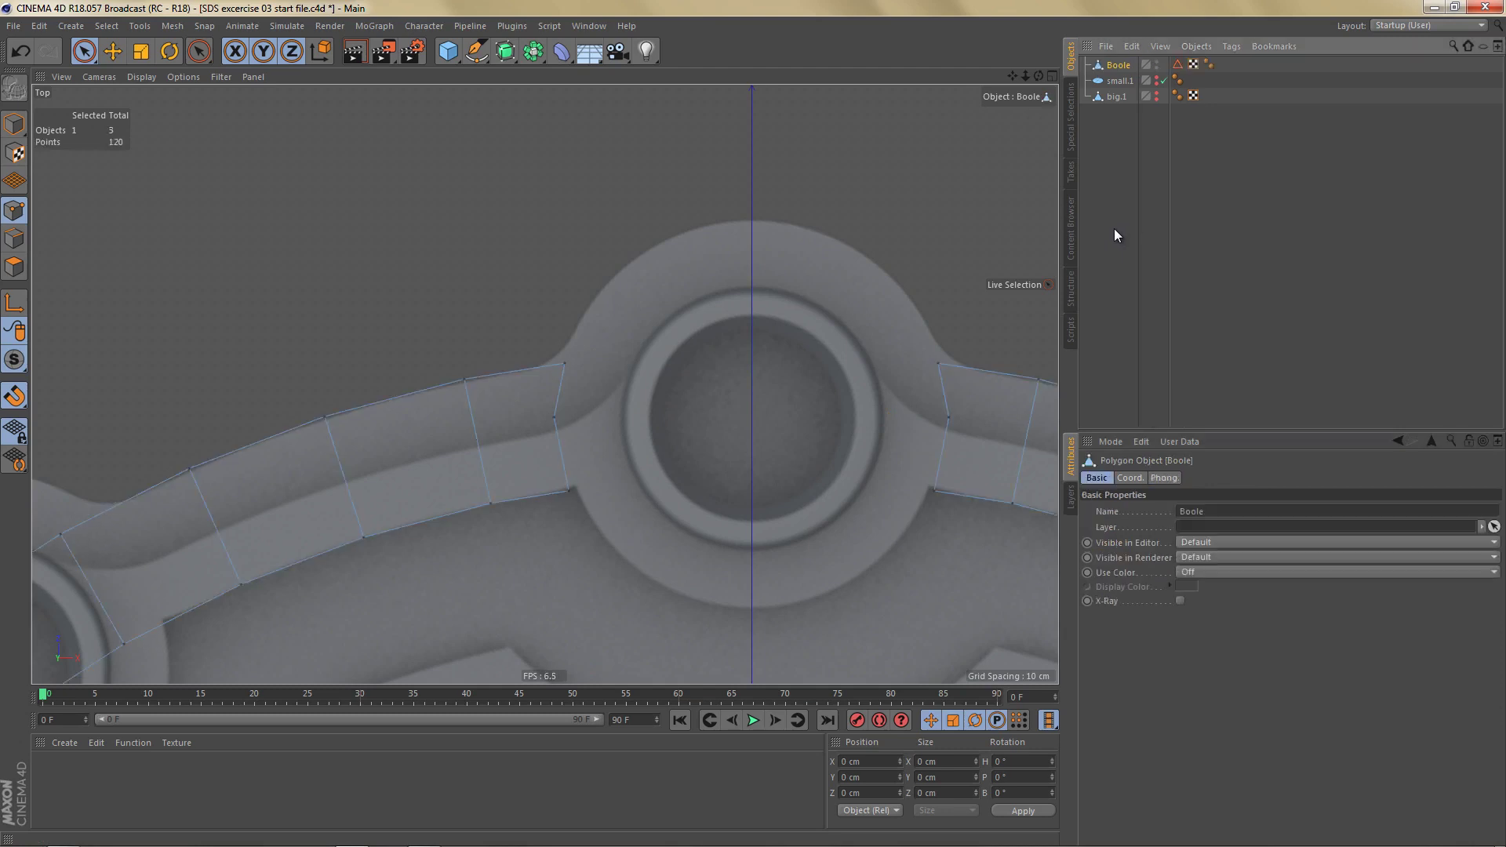
# Step: Delete all points of the Boole mesh except the seven forming the two ring segments directly left of the bolt hole
pyautogui.keyDown('alt'); pyautogui.moveTo(731, 430); pyautogui.dragTo(746, 395, button='middle'); pyautogui.keyUp('alt')
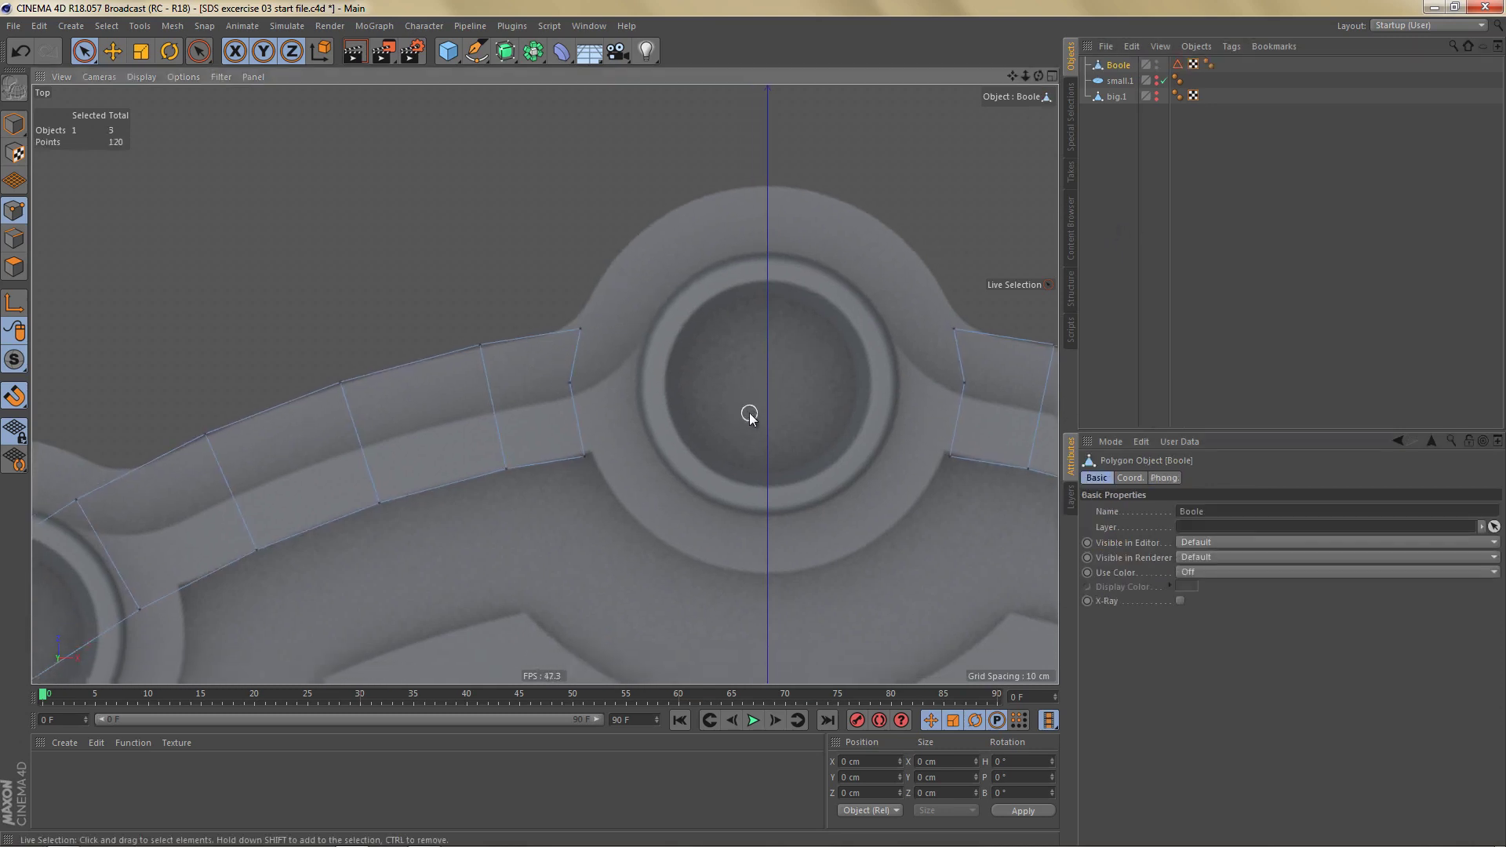
pyautogui.press('0')
pyautogui.moveTo(327, 299); pyautogui.dragTo(710, 536)
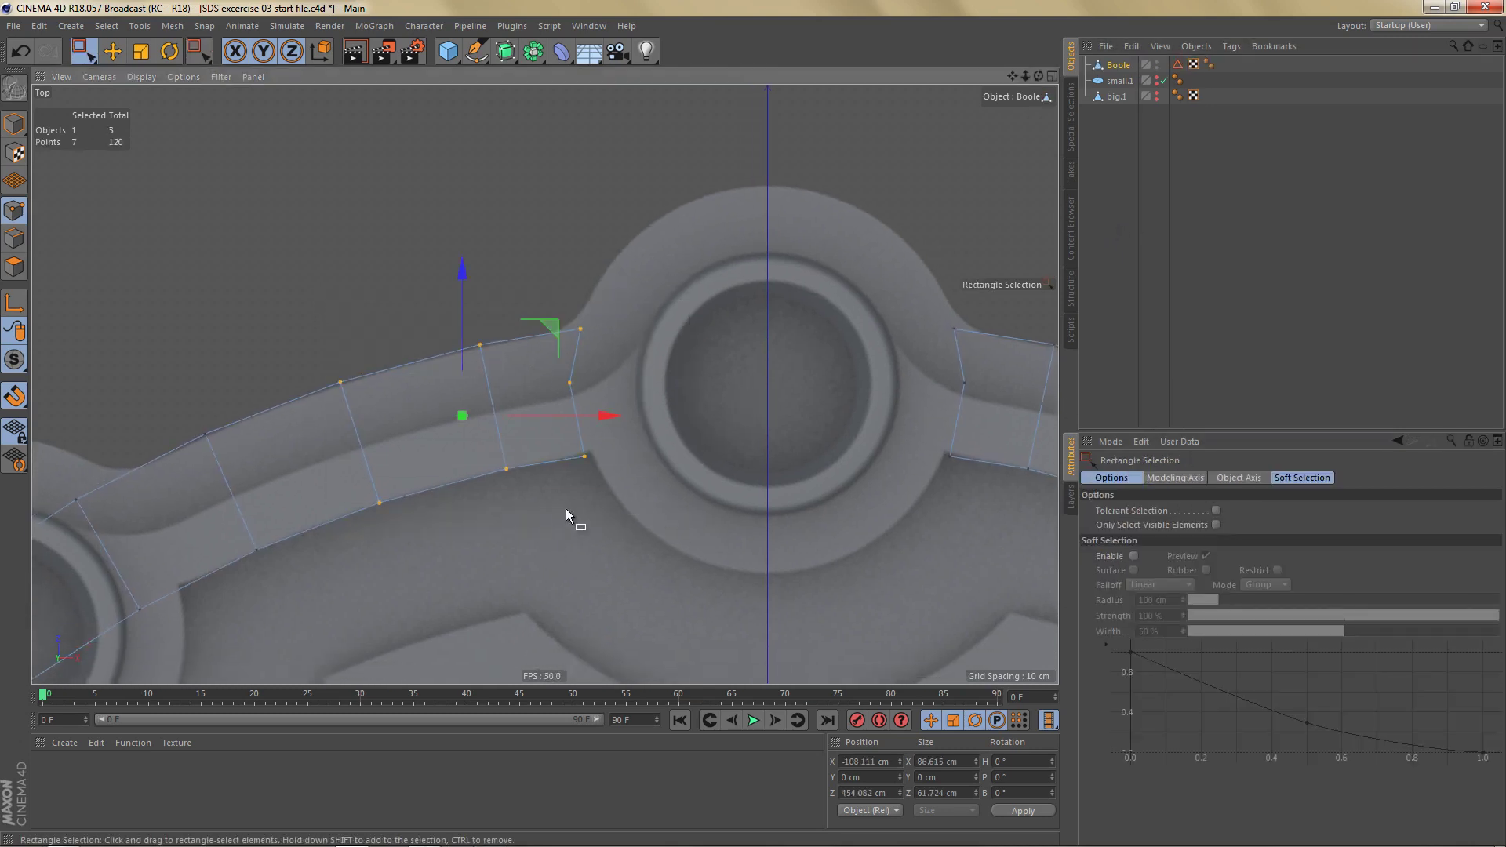
pyautogui.keyDown('alt'); pyautogui.moveTo(538, 543); pyautogui.dragTo(604, 491, button='middle'); pyautogui.keyUp('alt')
pyautogui.press('u')
pyautogui.press('i')
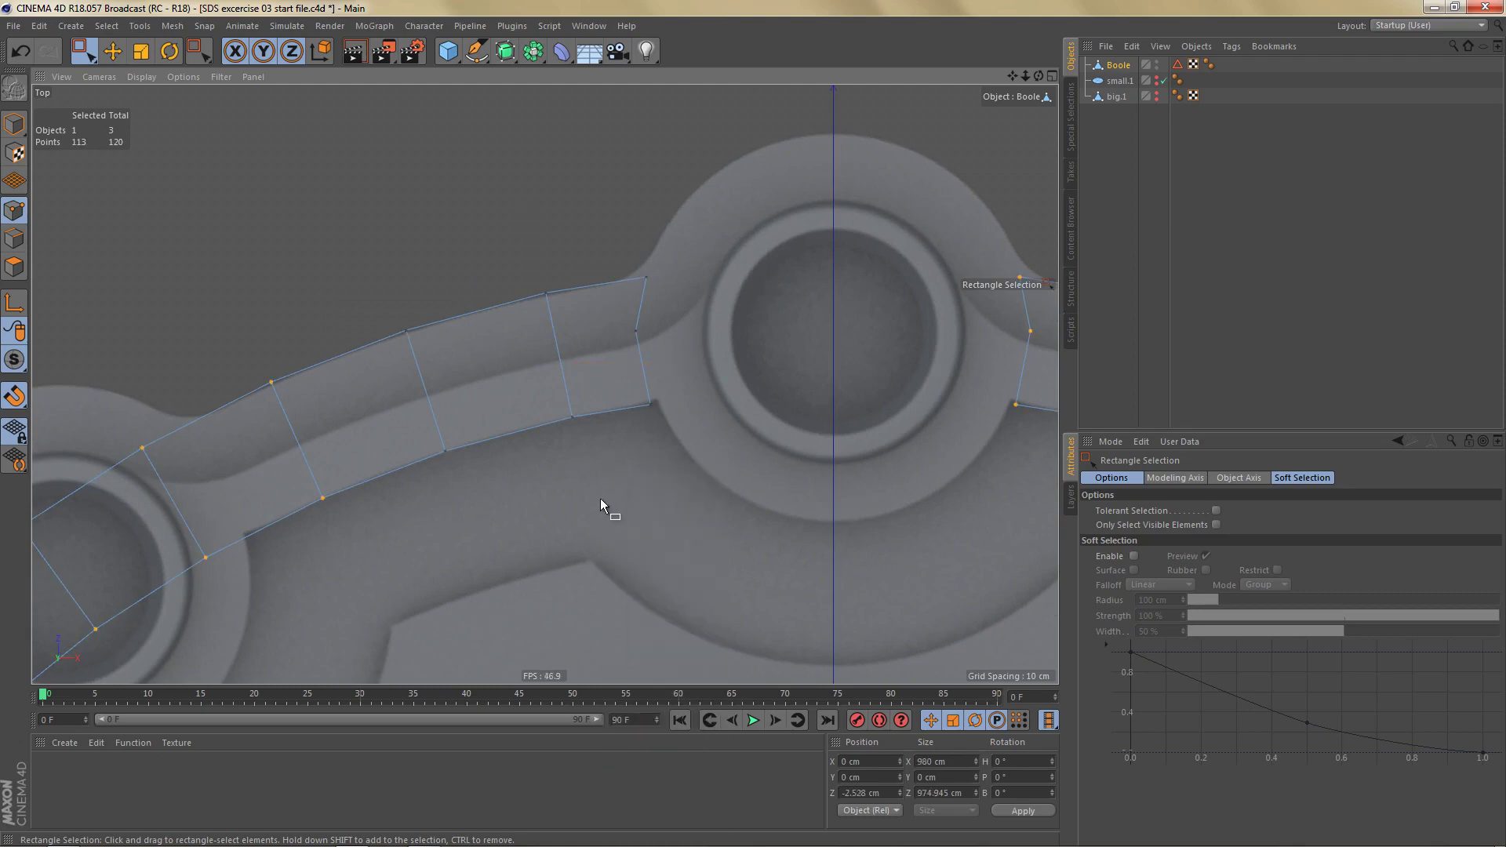
pyautogui.press('Delete')
# Step: Unhide small.1, make the disc editable and select all of its polygons
pyautogui.click(1156, 77)
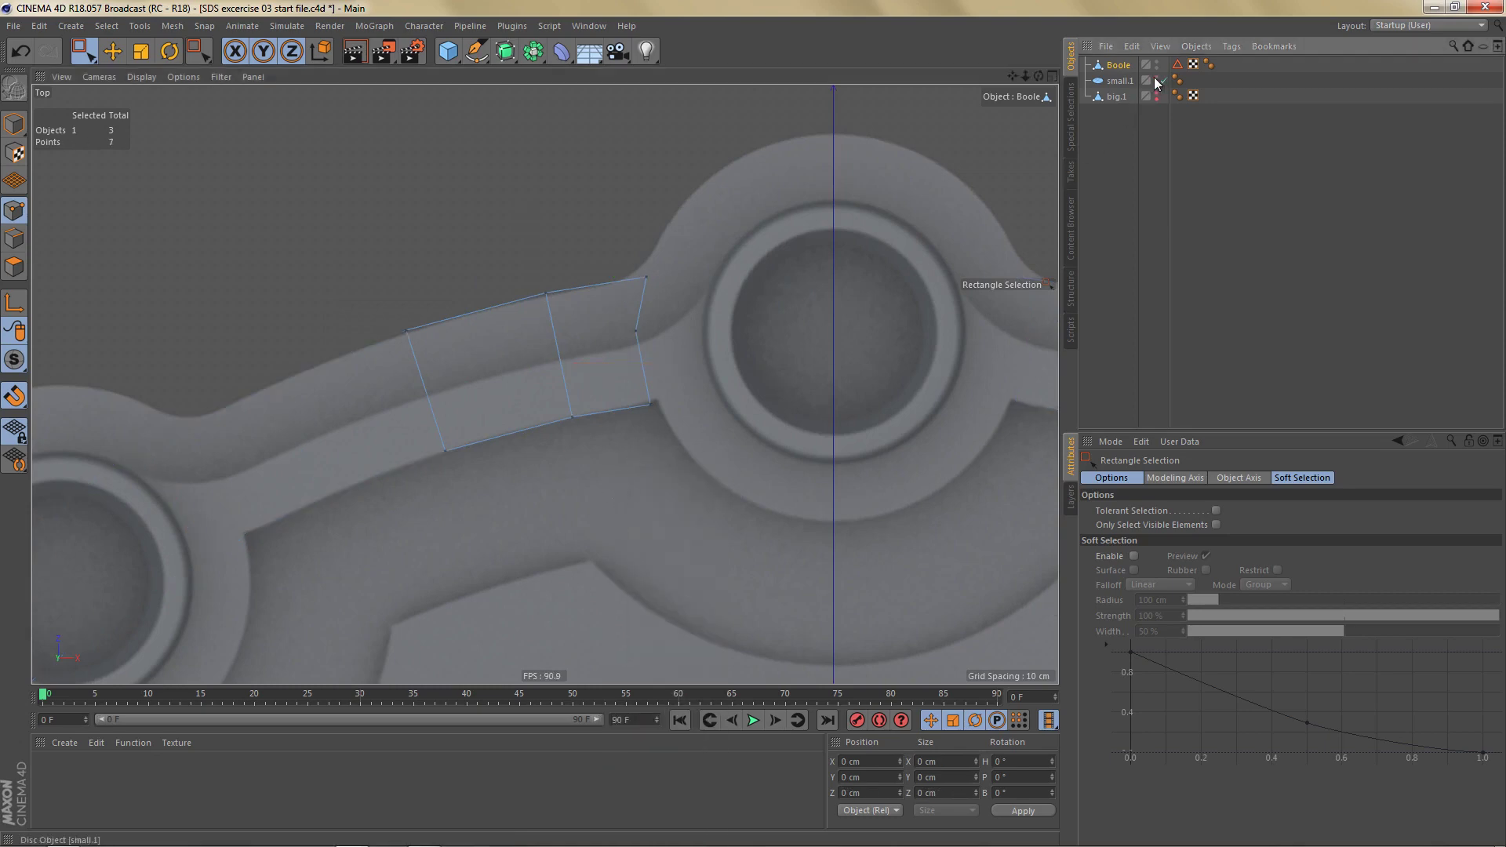
pyautogui.click(1117, 85)
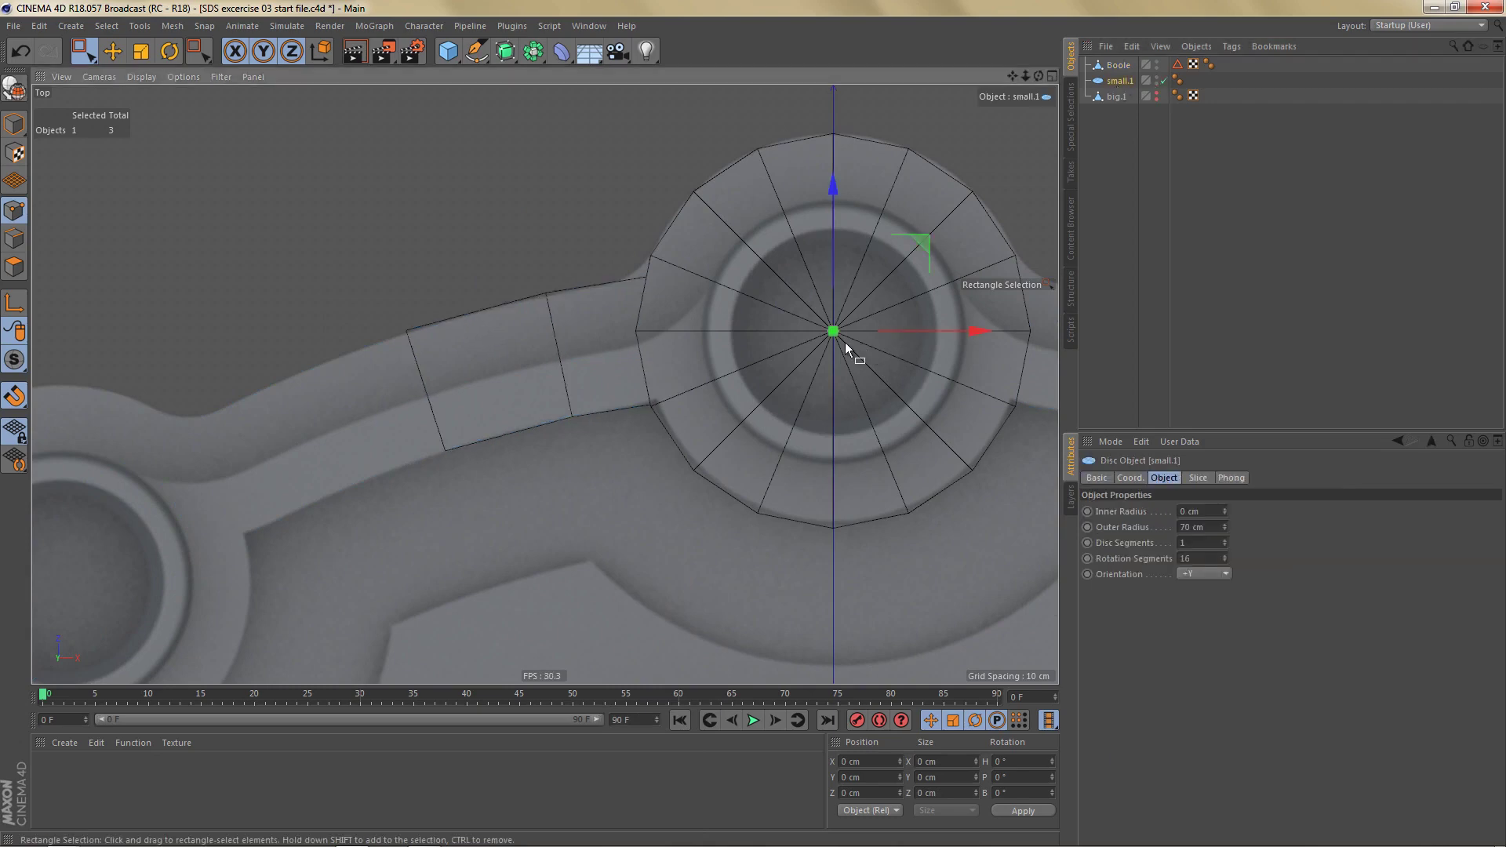
pyautogui.keyDown('alt'); pyautogui.moveTo(856, 369); pyautogui.dragTo(783, 356, button='middle'); pyautogui.keyUp('alt')
pyautogui.press('c')
pyautogui.press('v')
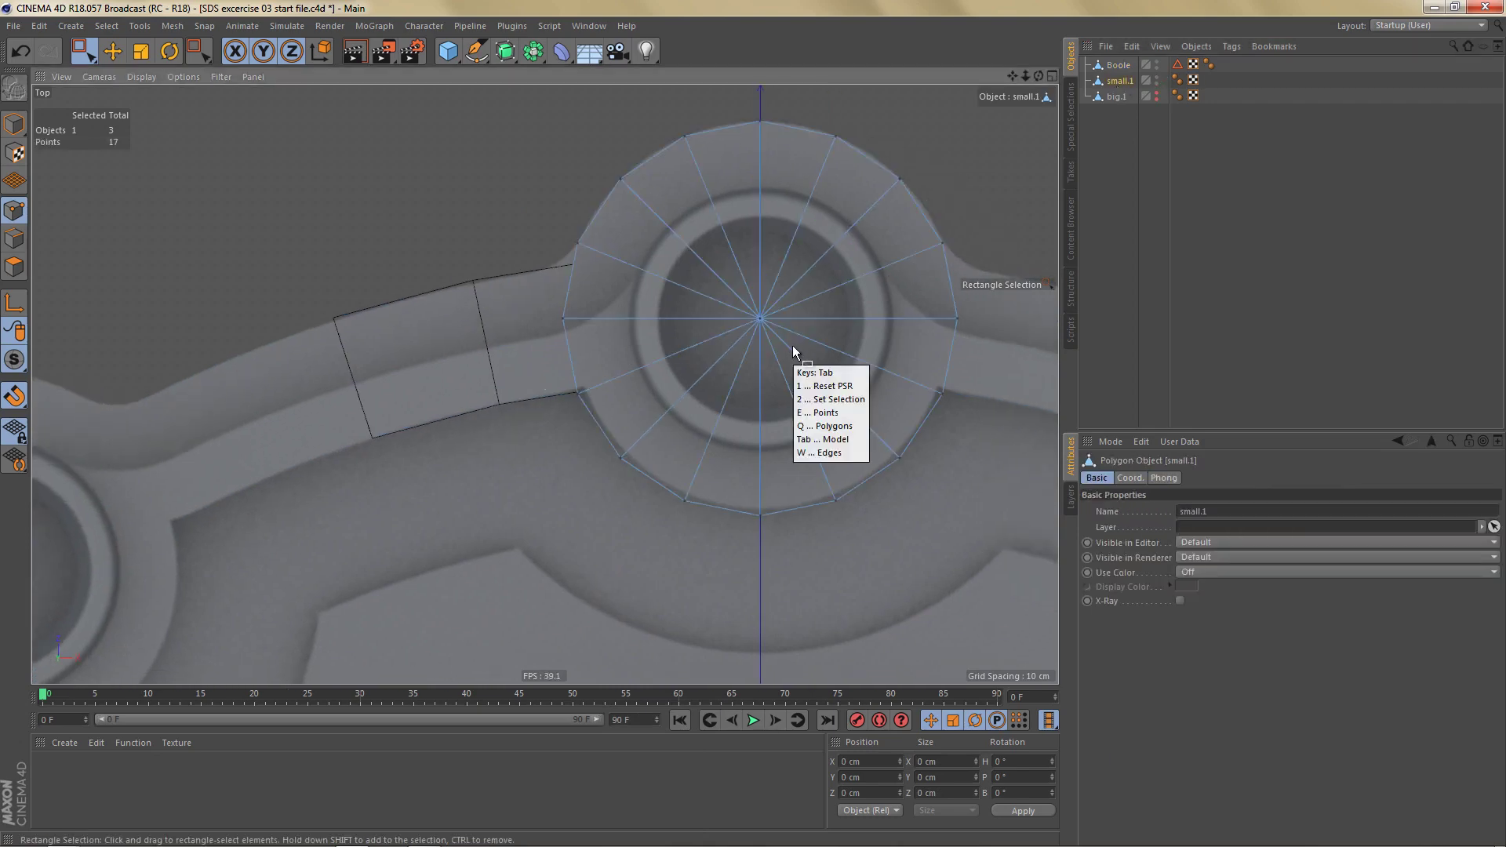
pyautogui.press('p')
pyautogui.hotkey('ctrl', 'a')
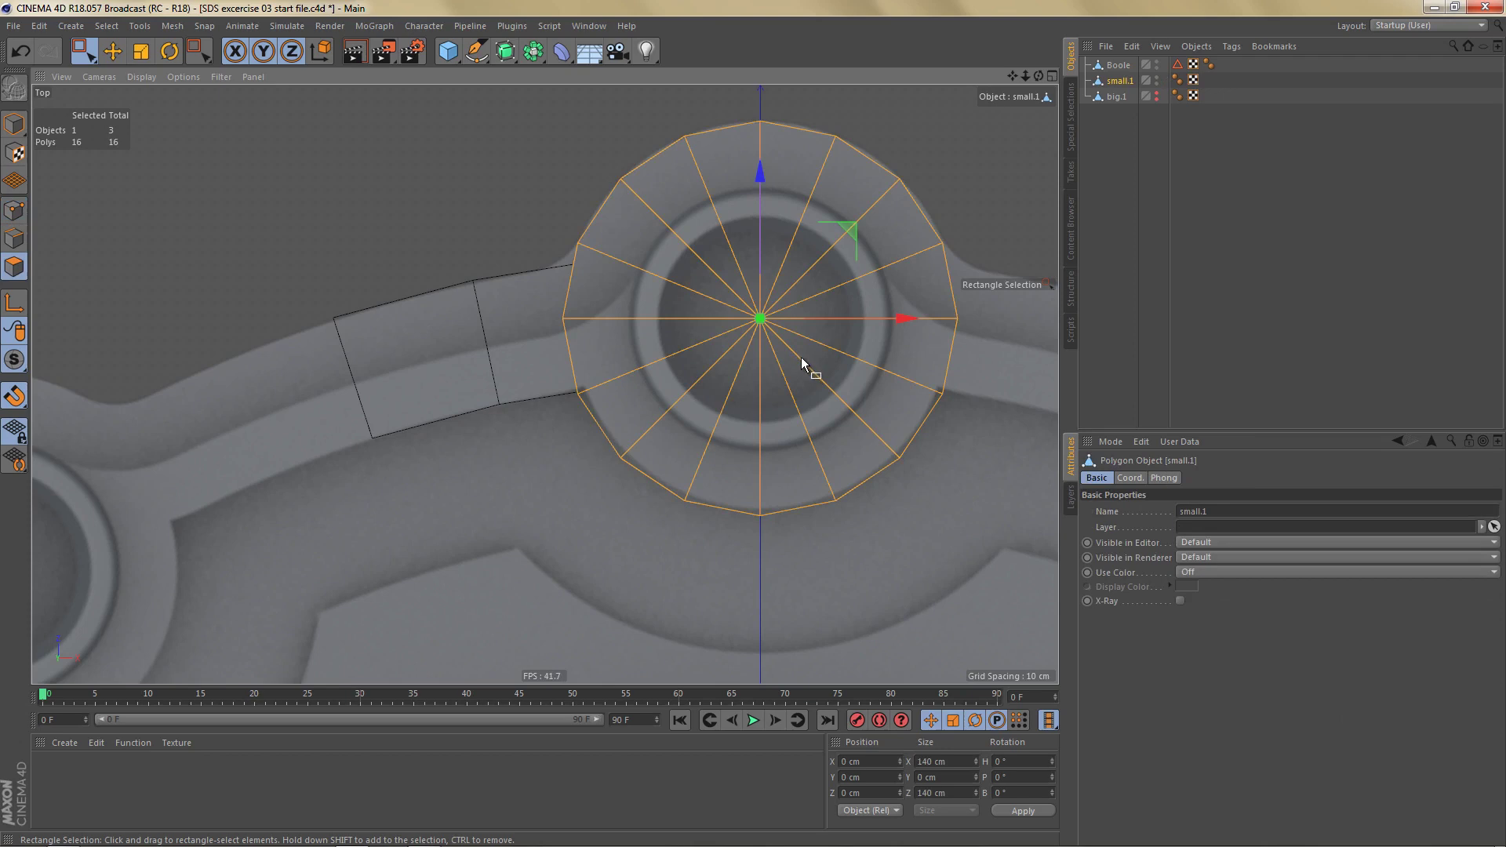
# Step: Inner-extrude the disc's polygons by 21 cm and again by 15 cm, following the rings of the bolt hole
pyautogui.press('i')
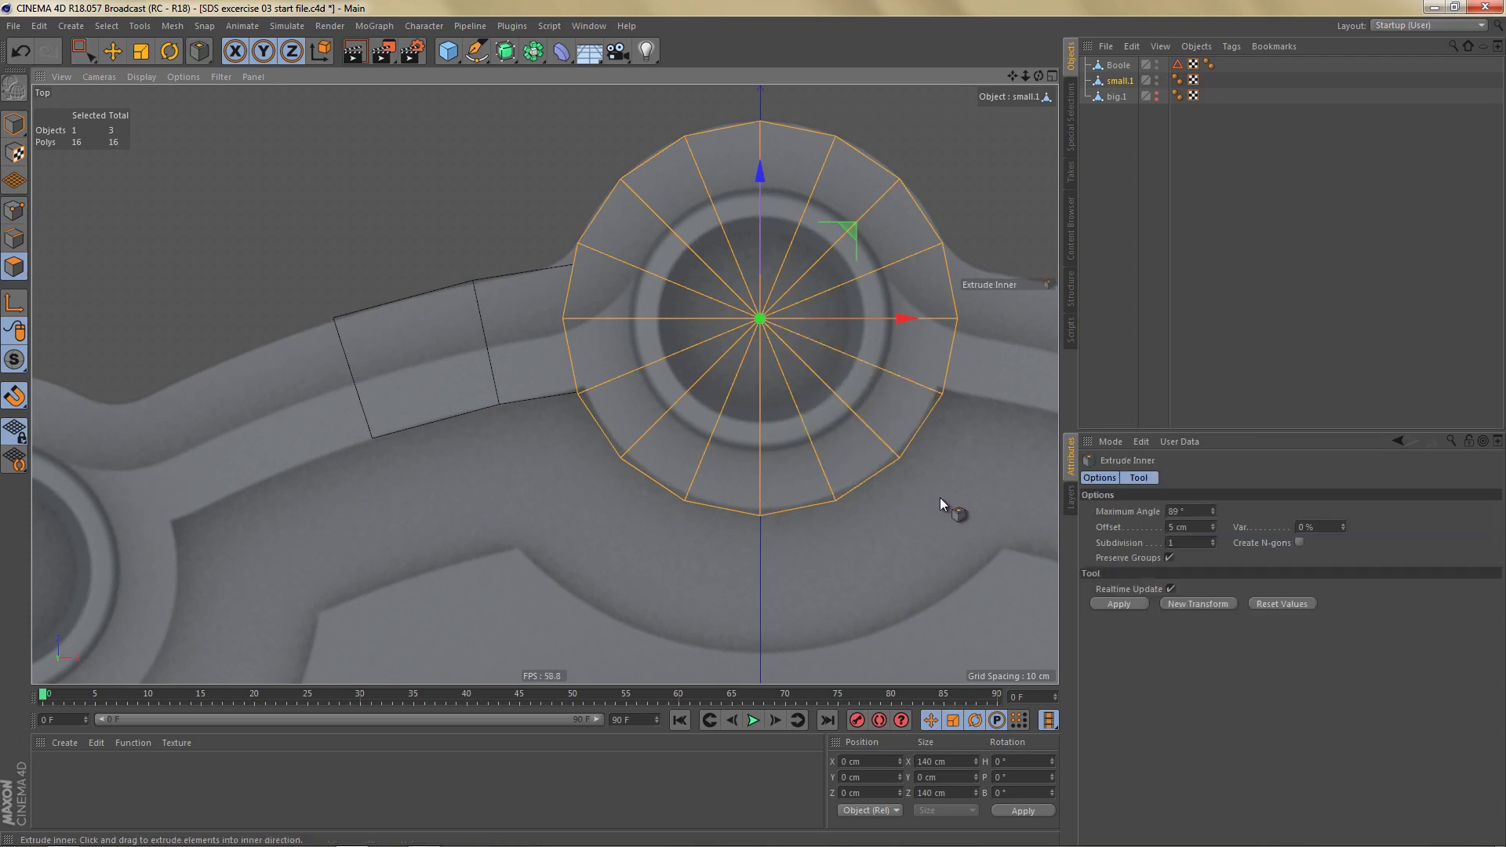
pyautogui.moveTo(940, 499); pyautogui.dragTo(753, 424)
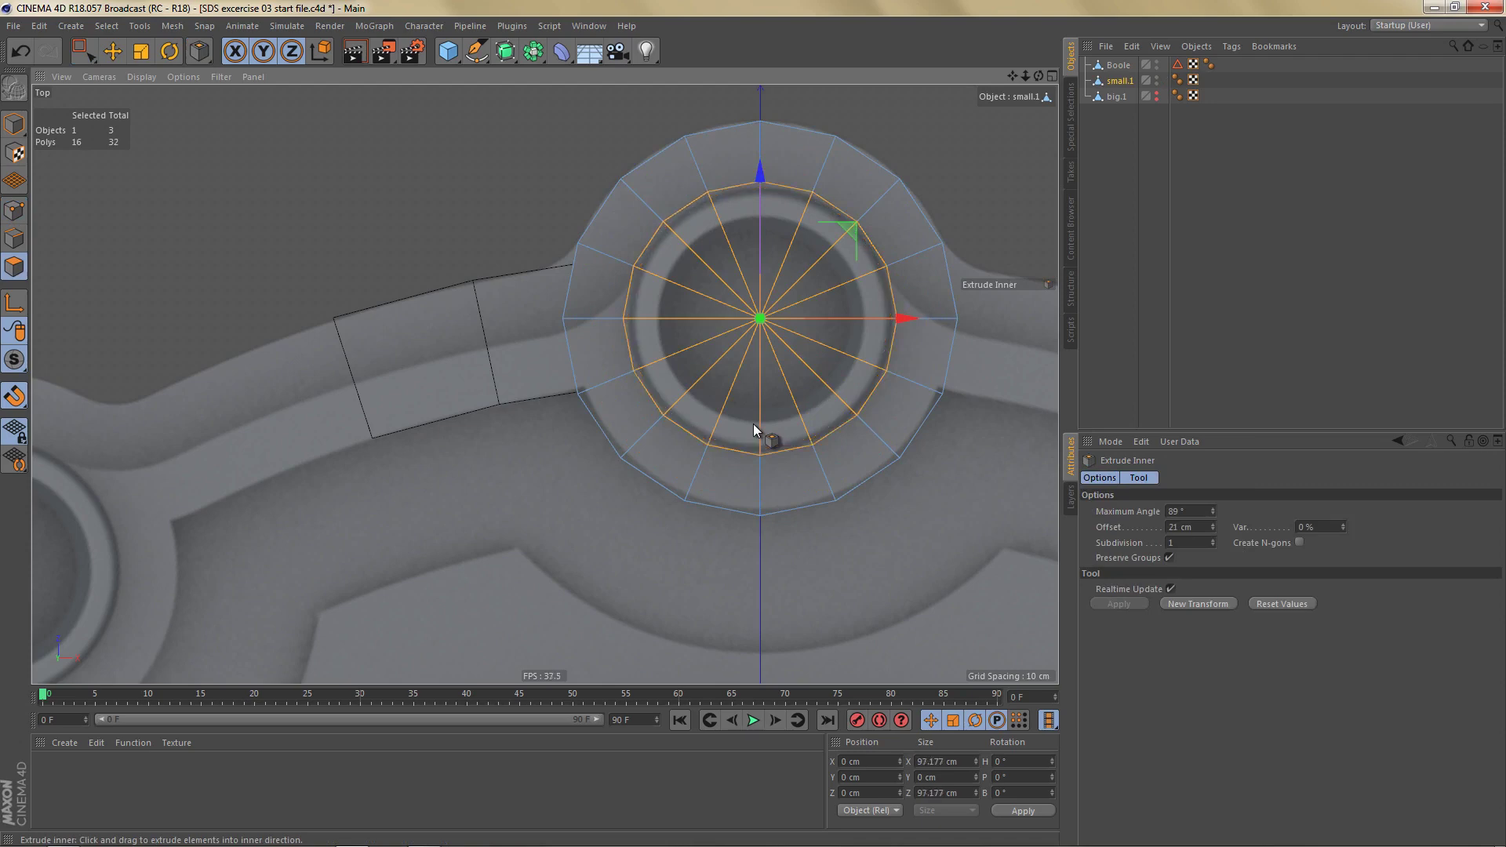
pyautogui.moveTo(943, 503); pyautogui.dragTo(752, 424)
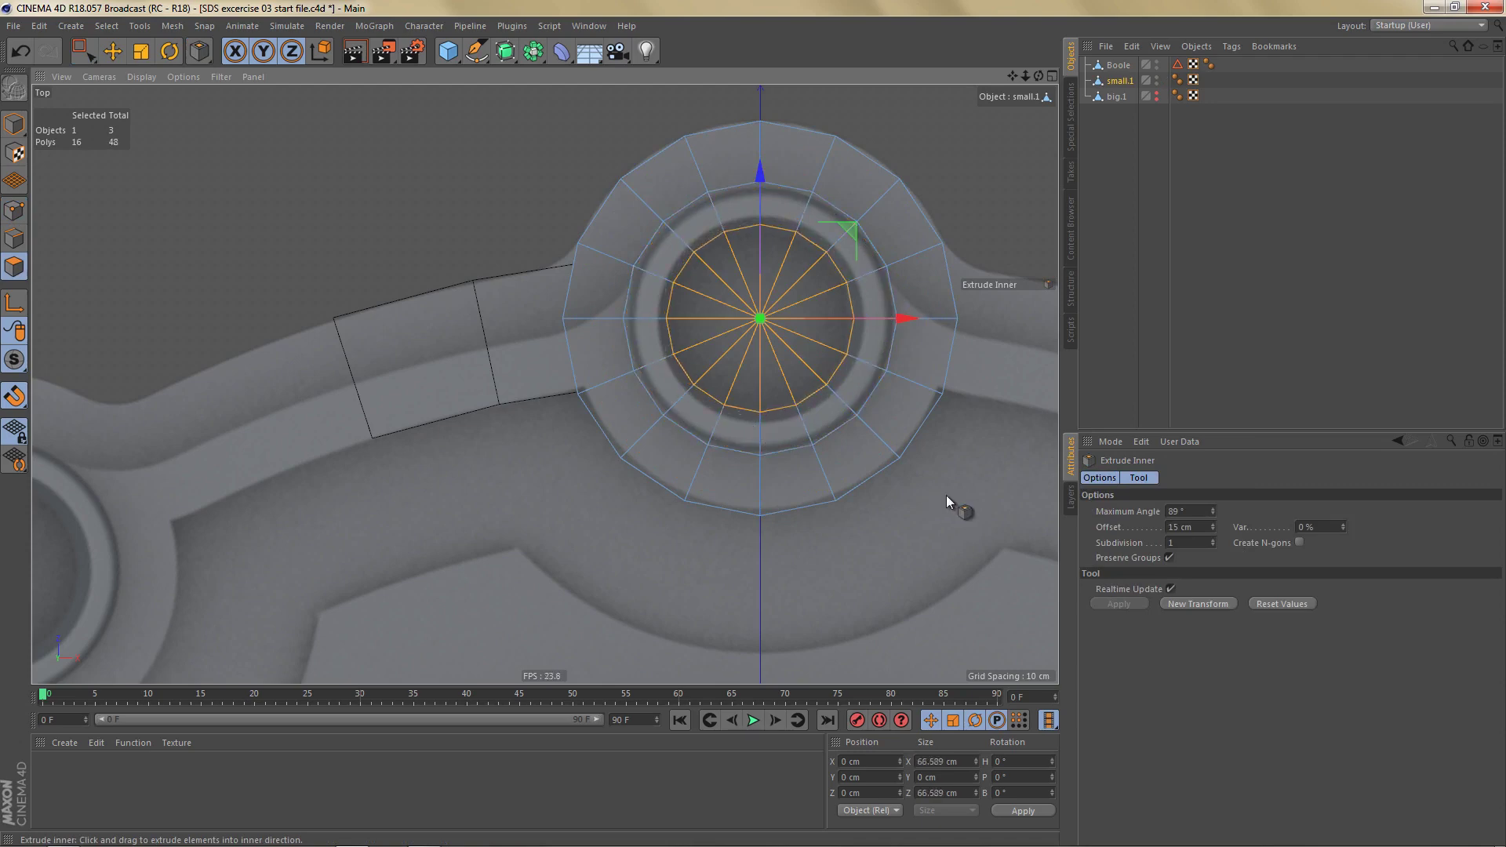
# Step: Scale the disc's innermost polygons to about 98.7 % to fit inside the reference hole
pyautogui.keyDown('alt'); pyautogui.moveTo(901, 456); pyautogui.dragTo(894, 458, button='middle'); pyautogui.keyUp('alt')
pyautogui.scroll(3, 878, 445)
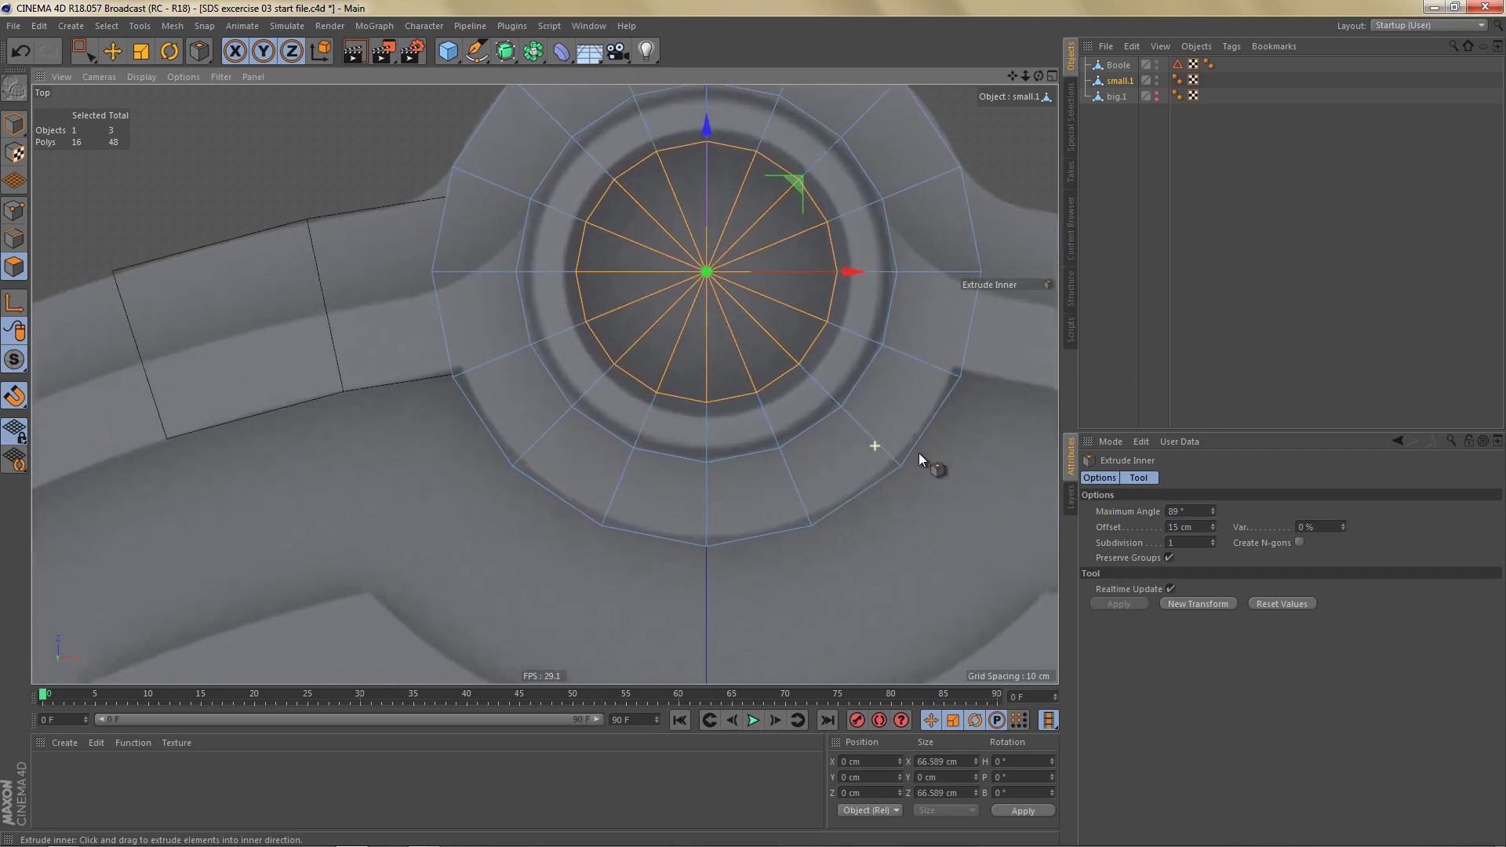
pyautogui.press('t')
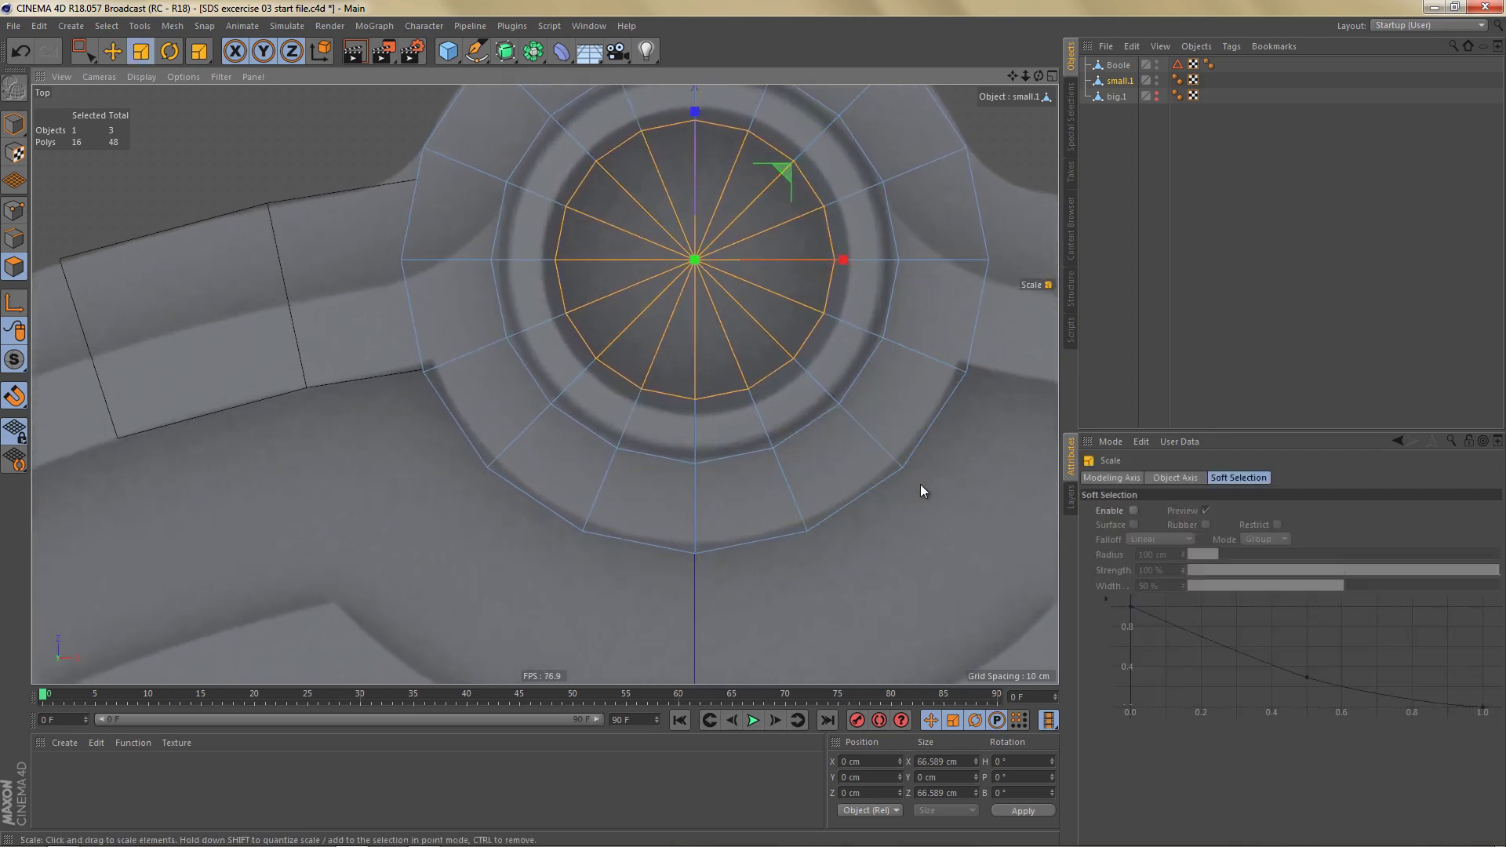
pyautogui.moveTo(920, 483); pyautogui.dragTo(911, 486)
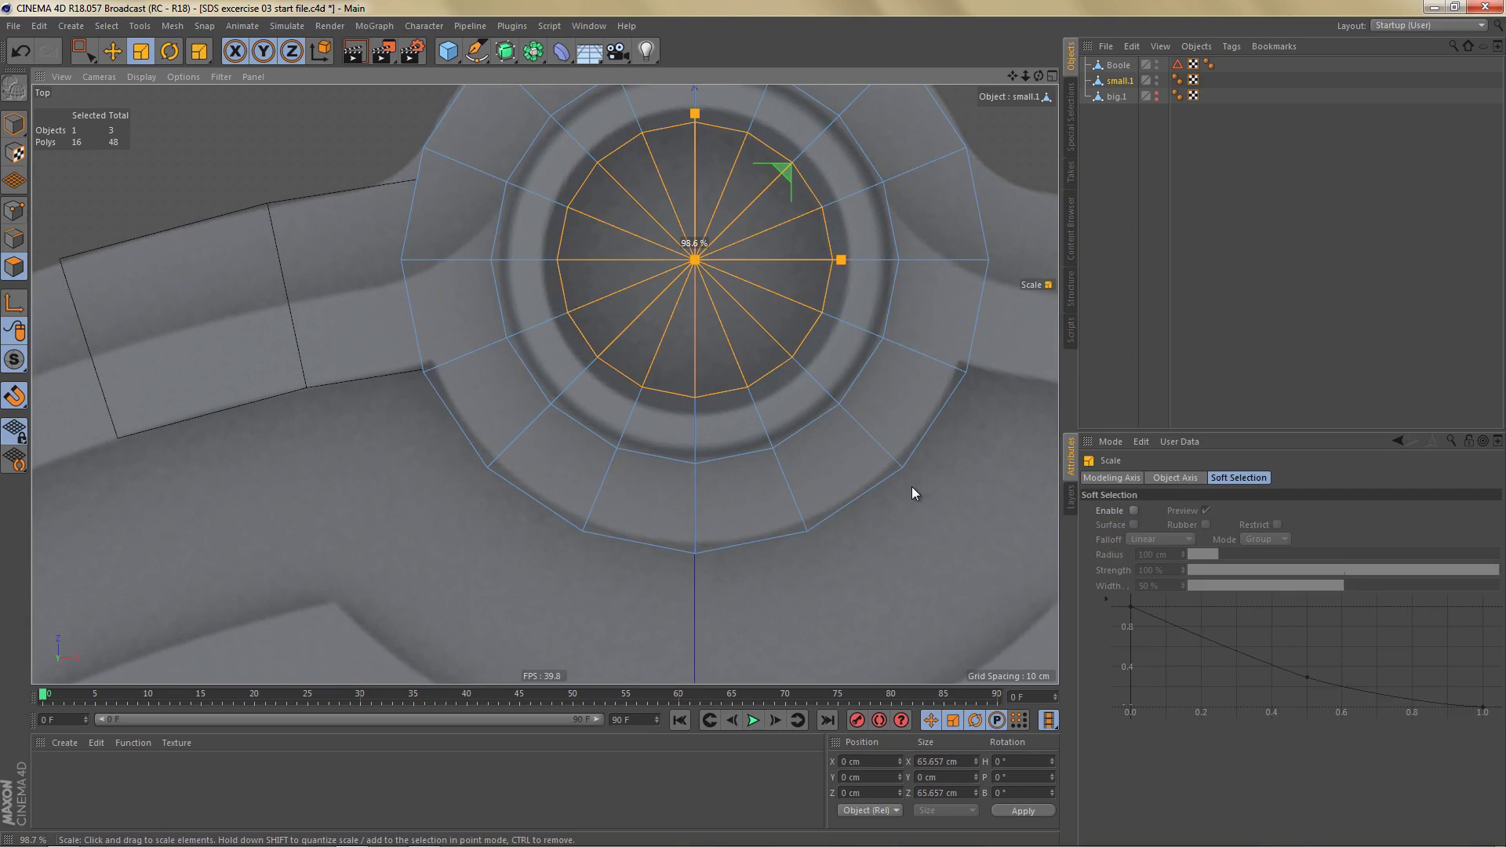
# Step: Delete all points of small.1 on the right side of the vertical center axis, leaving the left half-disc
pyautogui.moveTo(875, 467)
pyautogui.keyDown('alt'); pyautogui.mouseDown(button='right')
pyautogui.moveTo(866, 500)
pyautogui.moveTo(849, 477)
pyautogui.mouseUp(button='right'); pyautogui.keyUp('alt')
pyautogui.keyDown('alt'); pyautogui.moveTo(849, 478); pyautogui.dragTo(842, 464, button='middle'); pyautogui.keyUp('alt')
pyautogui.scroll(-1, 820, 488)
pyautogui.press('Return')
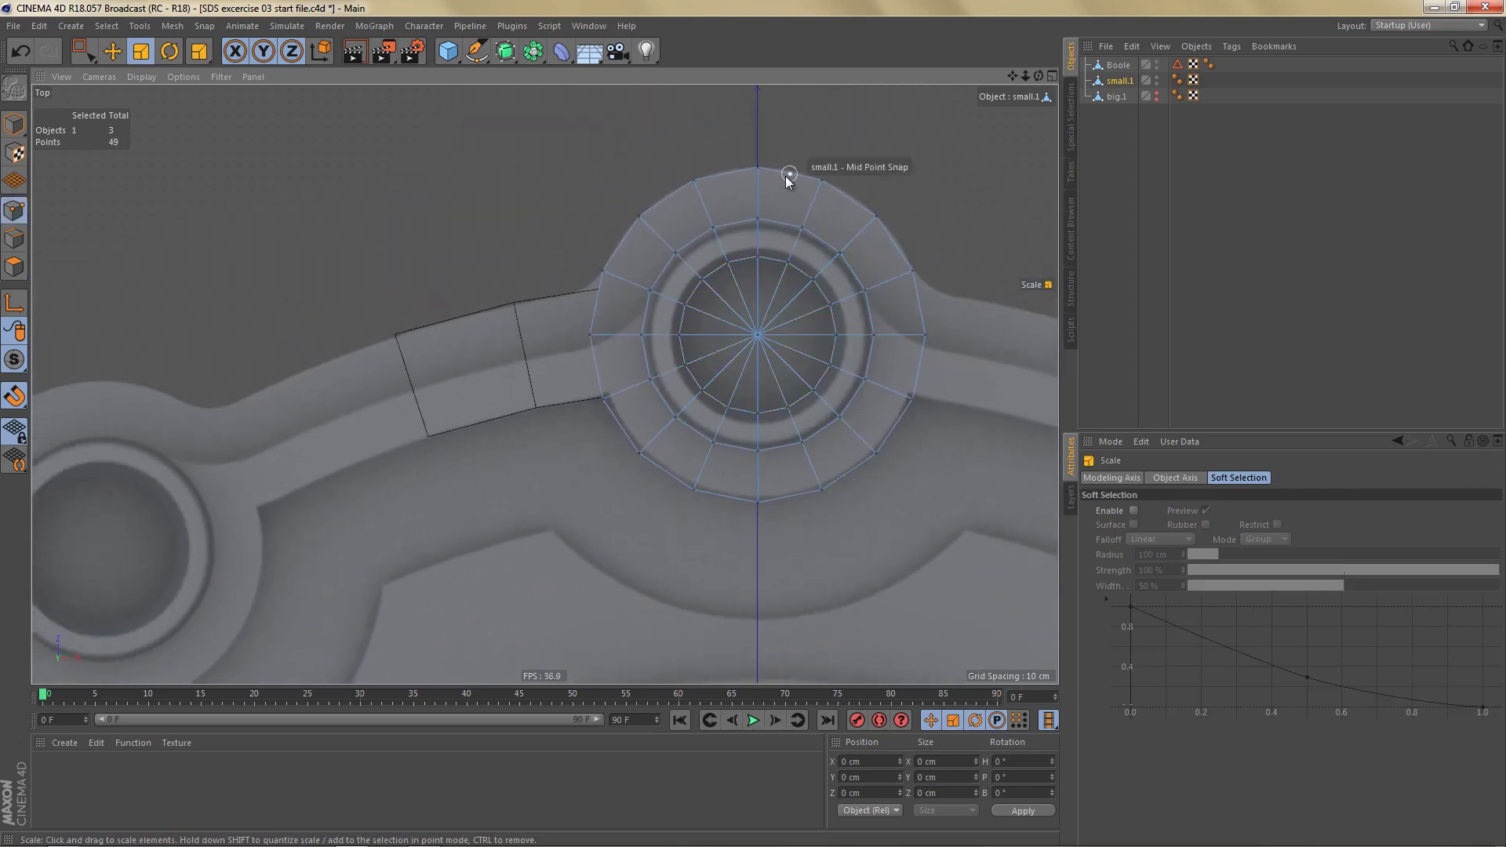
pyautogui.press('space')
pyautogui.moveTo(770, 161); pyautogui.dragTo(939, 586)
pyautogui.press('Delete')
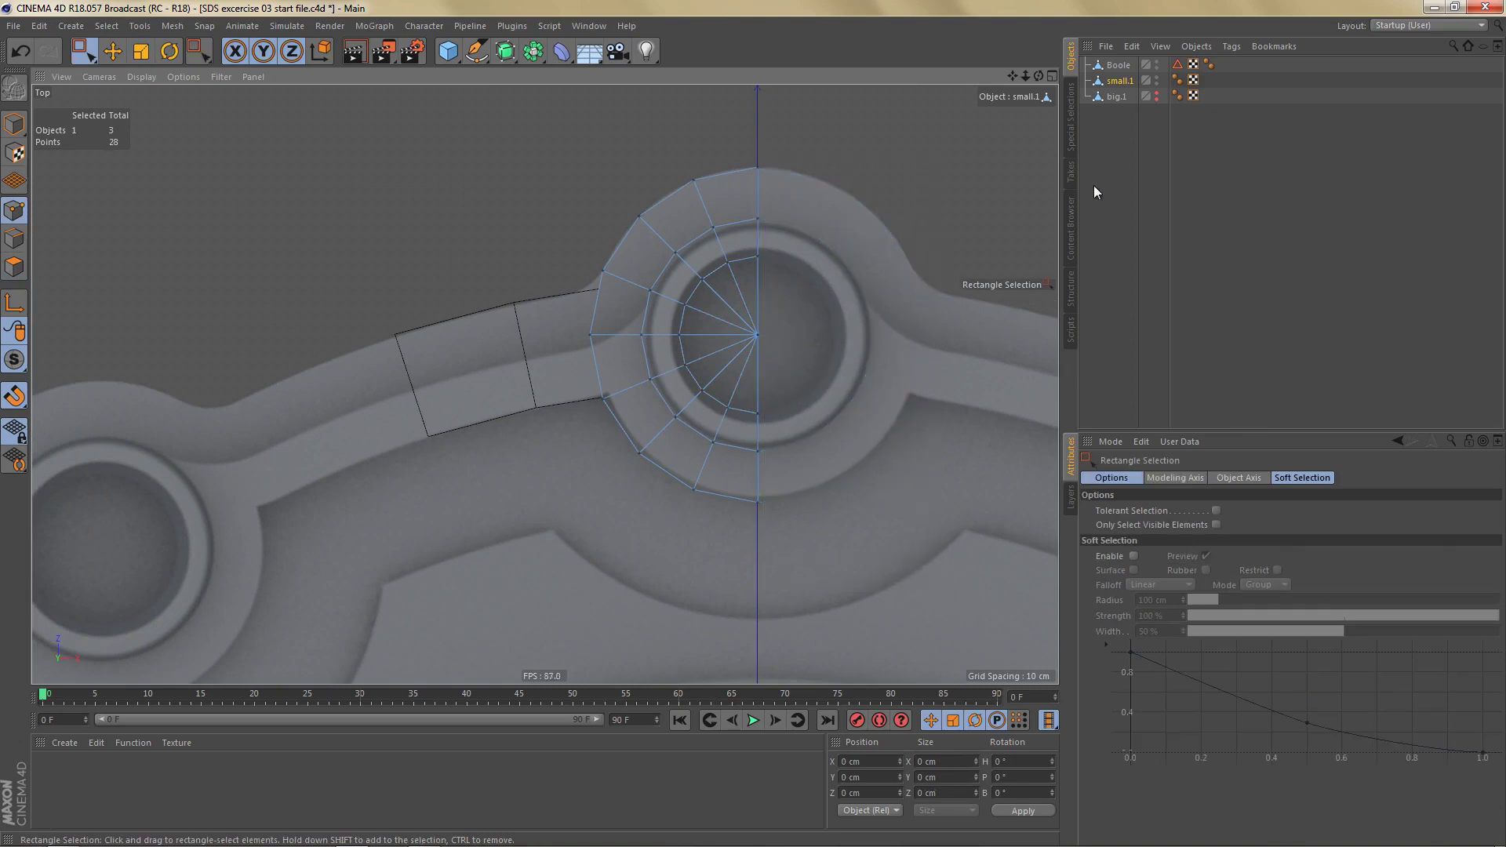
# Step: Merge small.1 and the Boole mesh into one object with Connect Objects + Delete
pyautogui.keyDown('ctrl'); pyautogui.click(1117, 66); pyautogui.keyUp('ctrl')
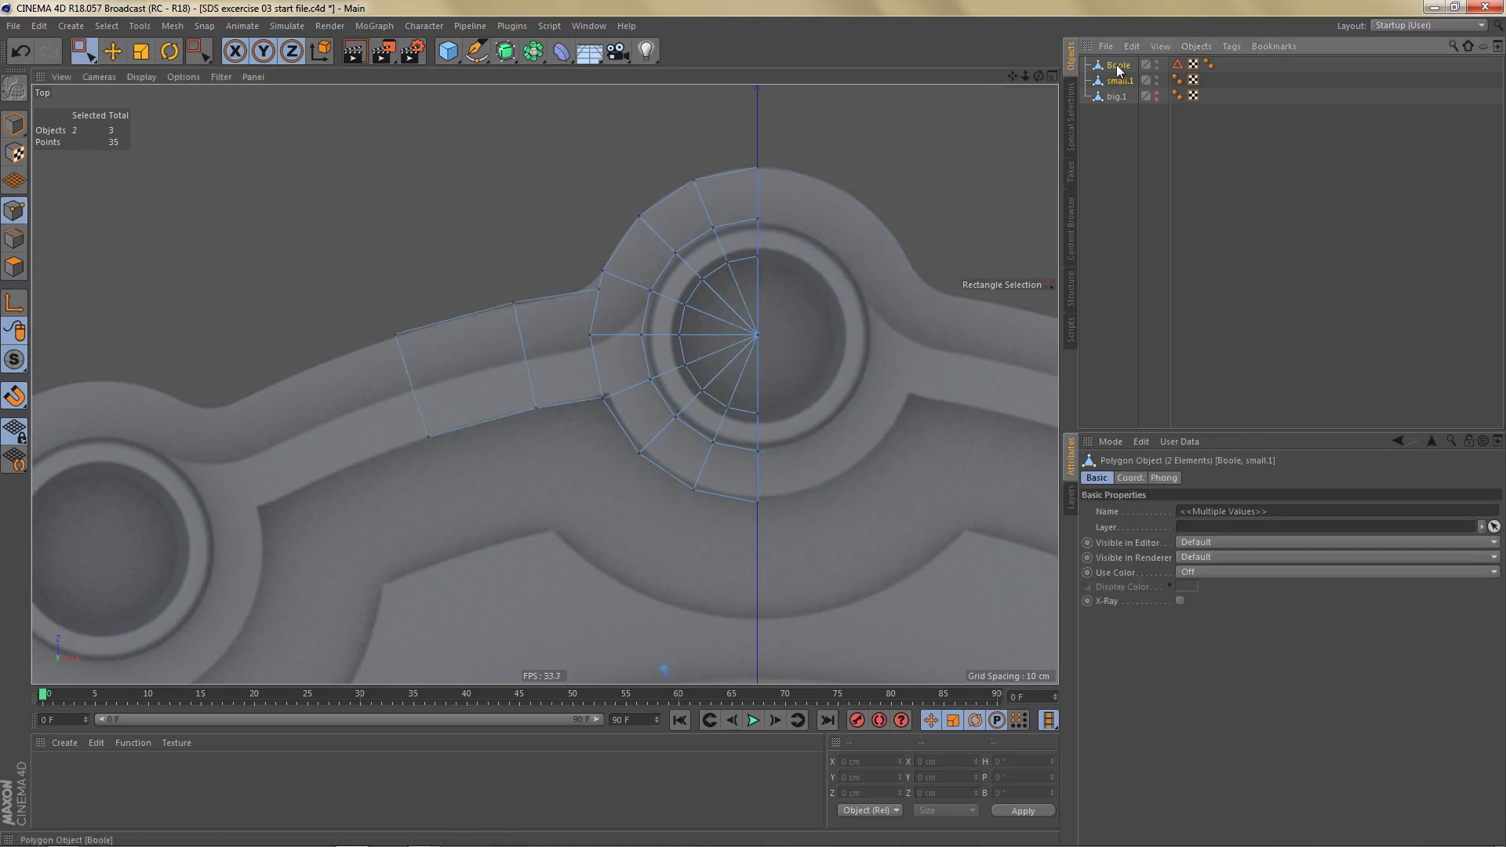
pyautogui.rightClick(1116, 65)
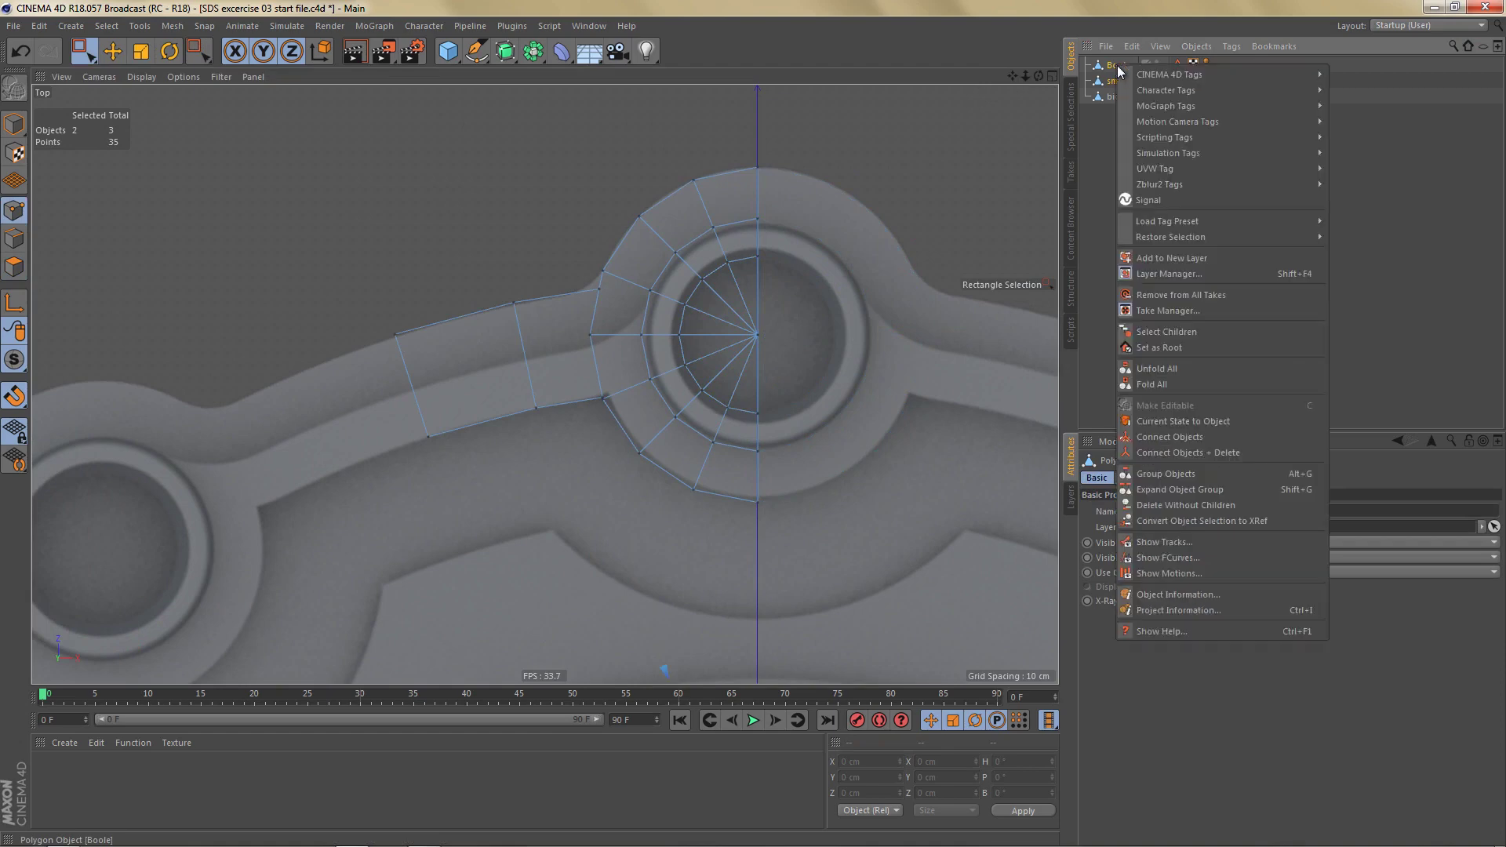
pyautogui.click(1248, 454)
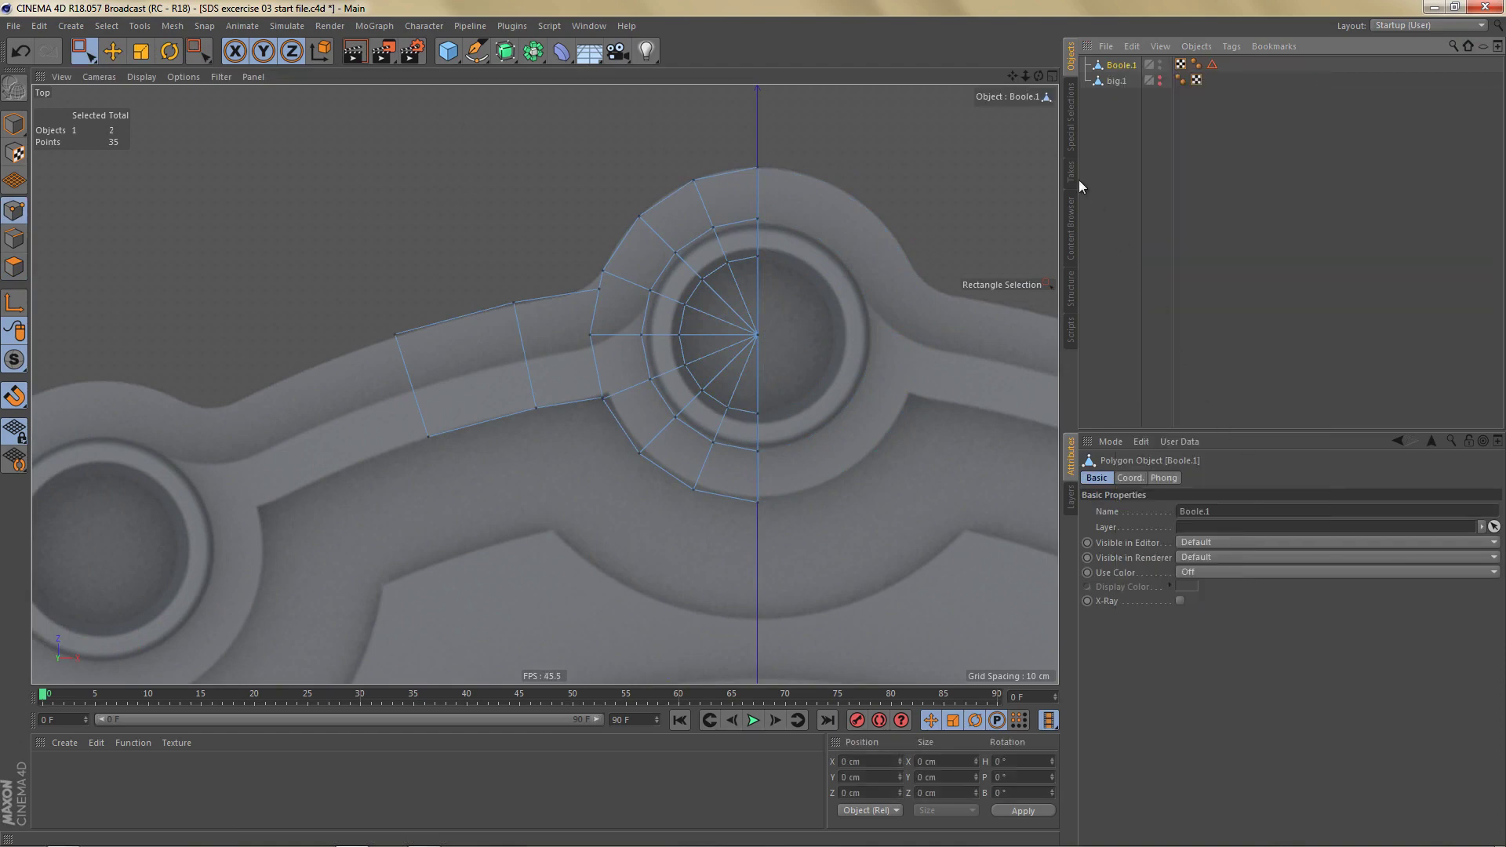
# Step: Delete the UVW and selection tags of Boole.1 and the UVW tag of big.1, keeping only their Phong tags
pyautogui.click(1180, 65)
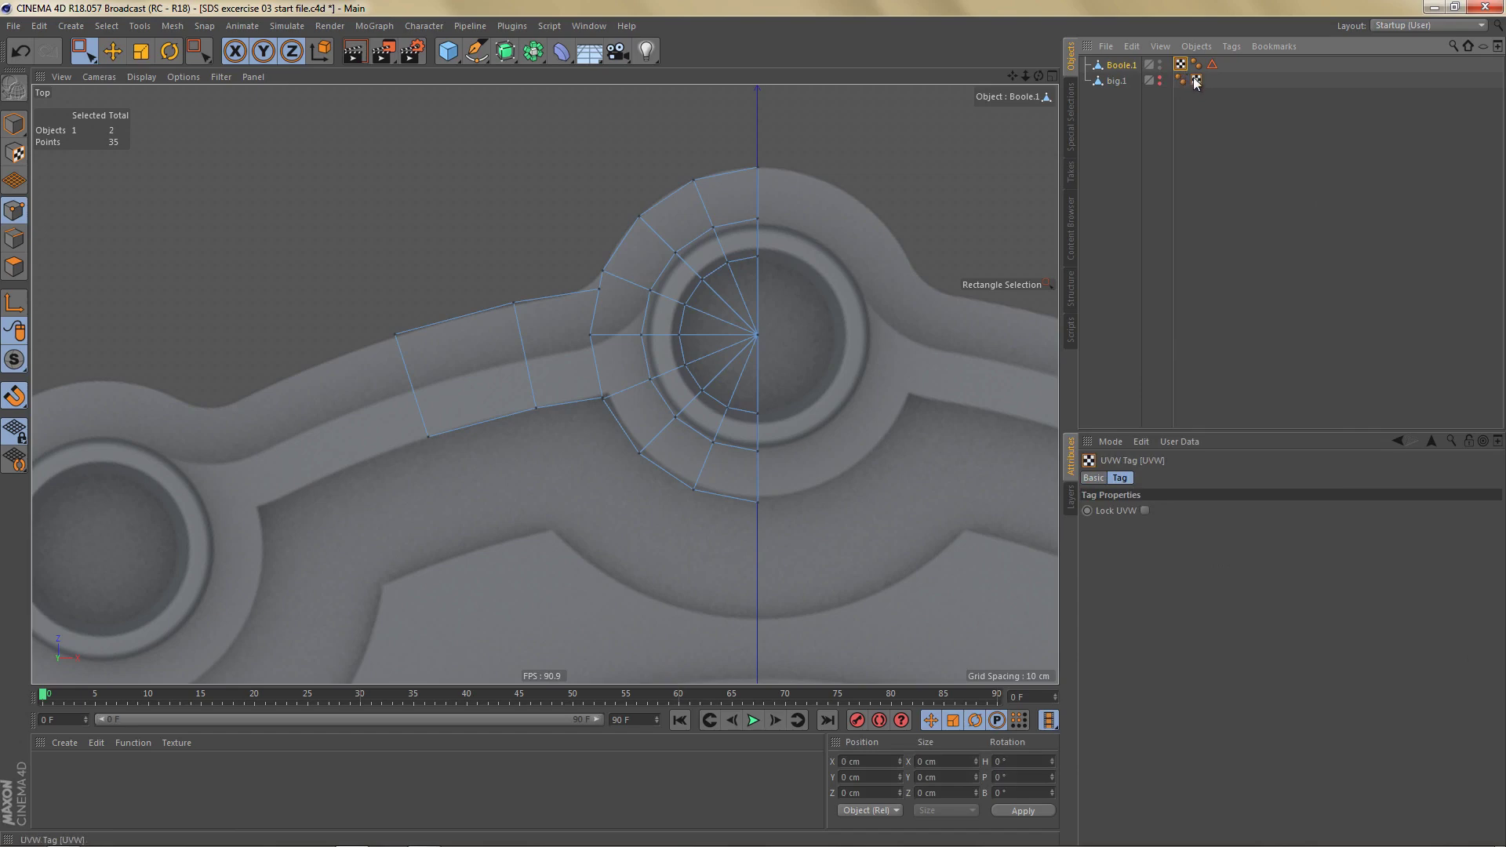
pyautogui.press('Delete')
pyautogui.click(1197, 66)
pyautogui.press('Delete')
pyautogui.click(1198, 80)
pyautogui.press('Delete')
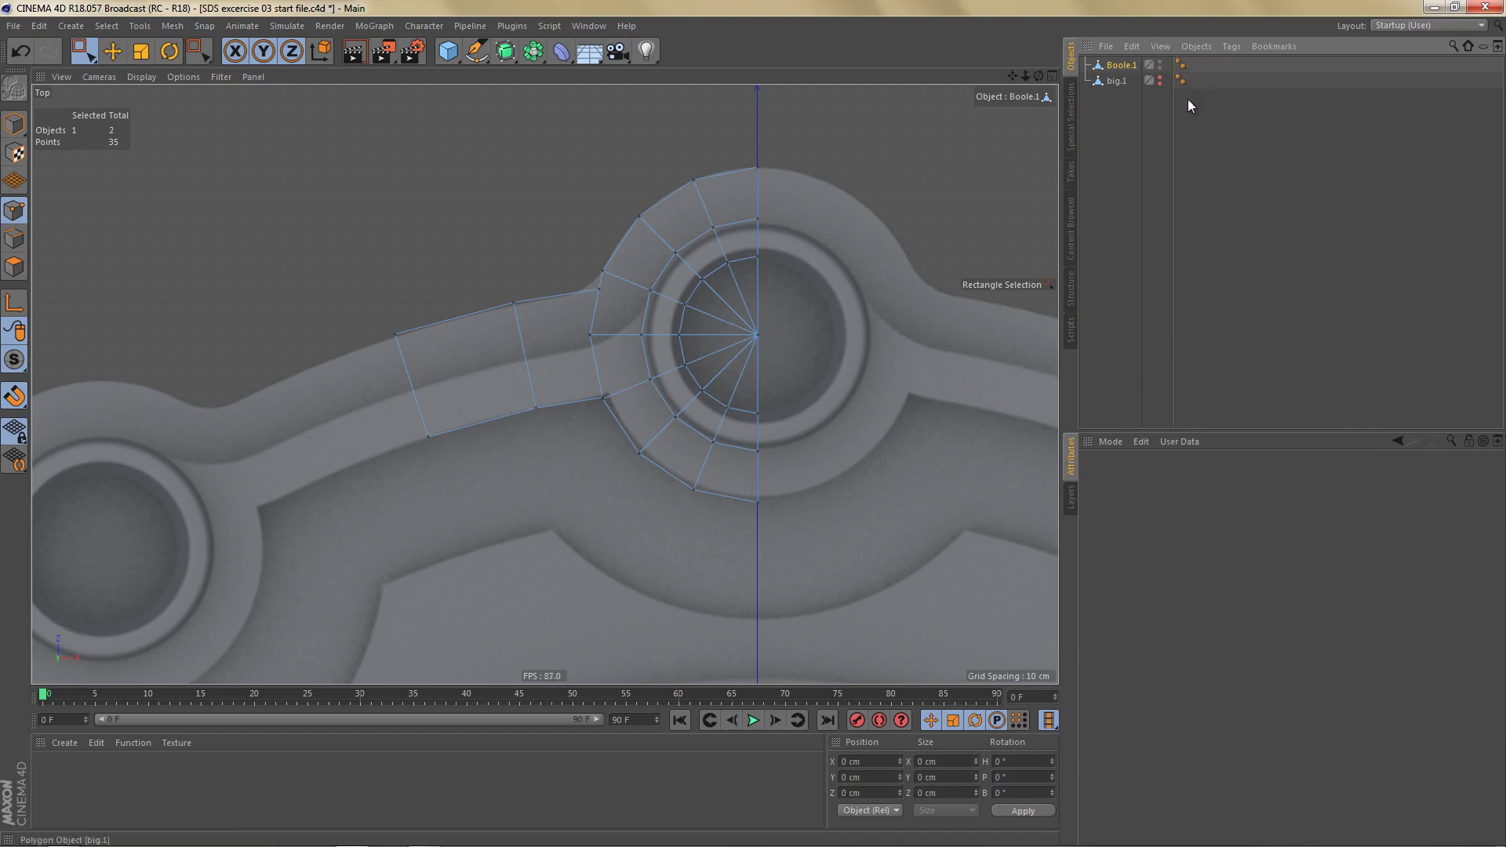
# Step: Weld the two nearly coincident points at the lower corner between ring segment and half-disc onto the half-disc's point
pyautogui.keyDown('alt'); pyautogui.moveTo(695, 309); pyautogui.dragTo(725, 313, button='right'); pyautogui.keyUp('alt')
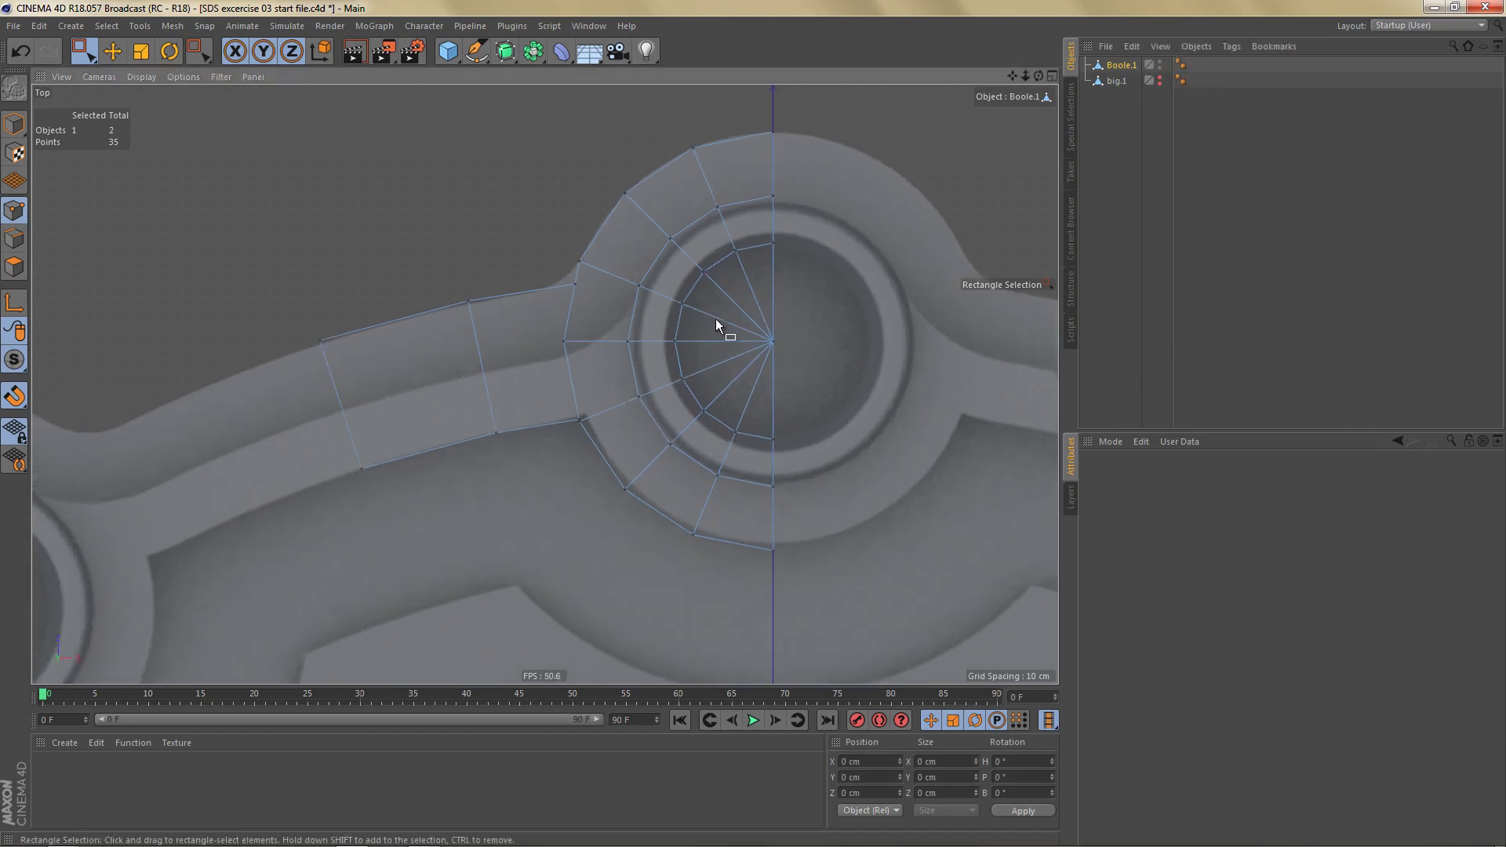
pyautogui.keyDown('alt'); pyautogui.moveTo(715, 319); pyautogui.dragTo(781, 322, button='middle'); pyautogui.keyUp('alt')
pyautogui.keyDown('alt'); pyautogui.moveTo(628, 427); pyautogui.dragTo(716, 419, button='right'); pyautogui.keyUp('alt')
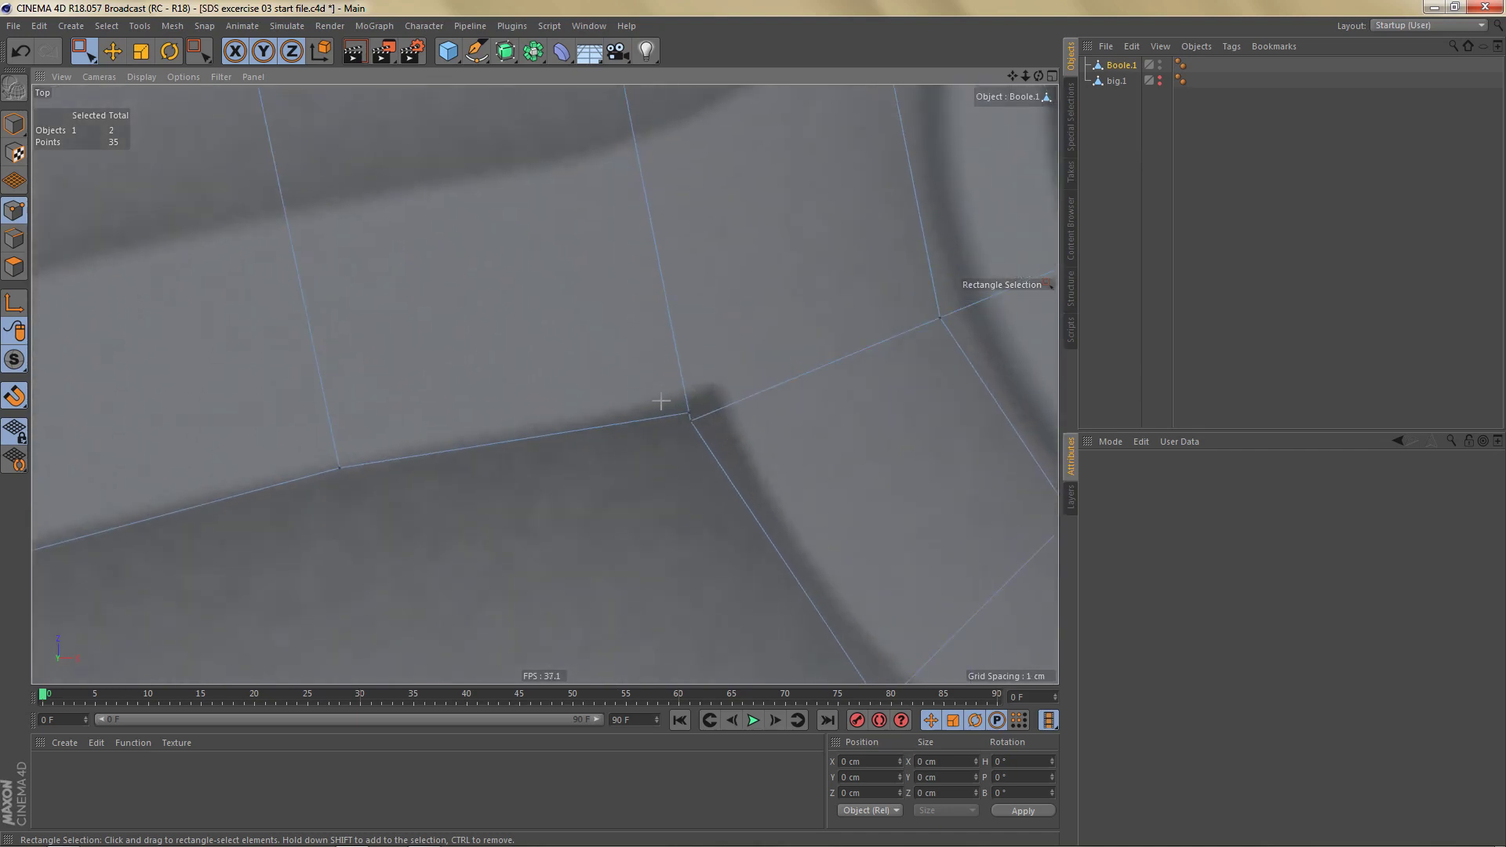
pyautogui.moveTo(660, 401); pyautogui.dragTo(723, 499)
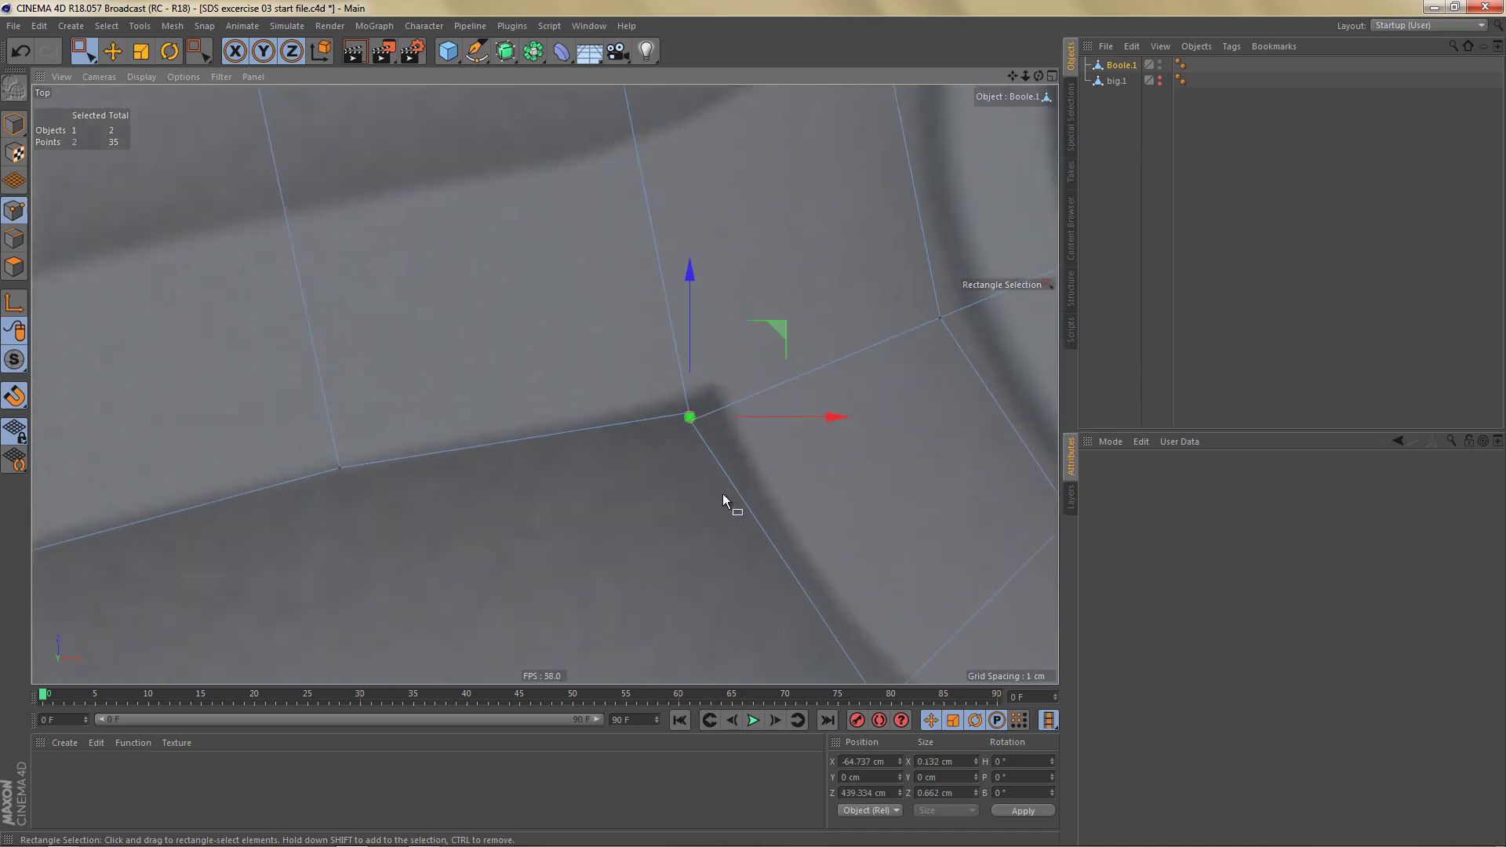
pyautogui.rightClick(686, 538)
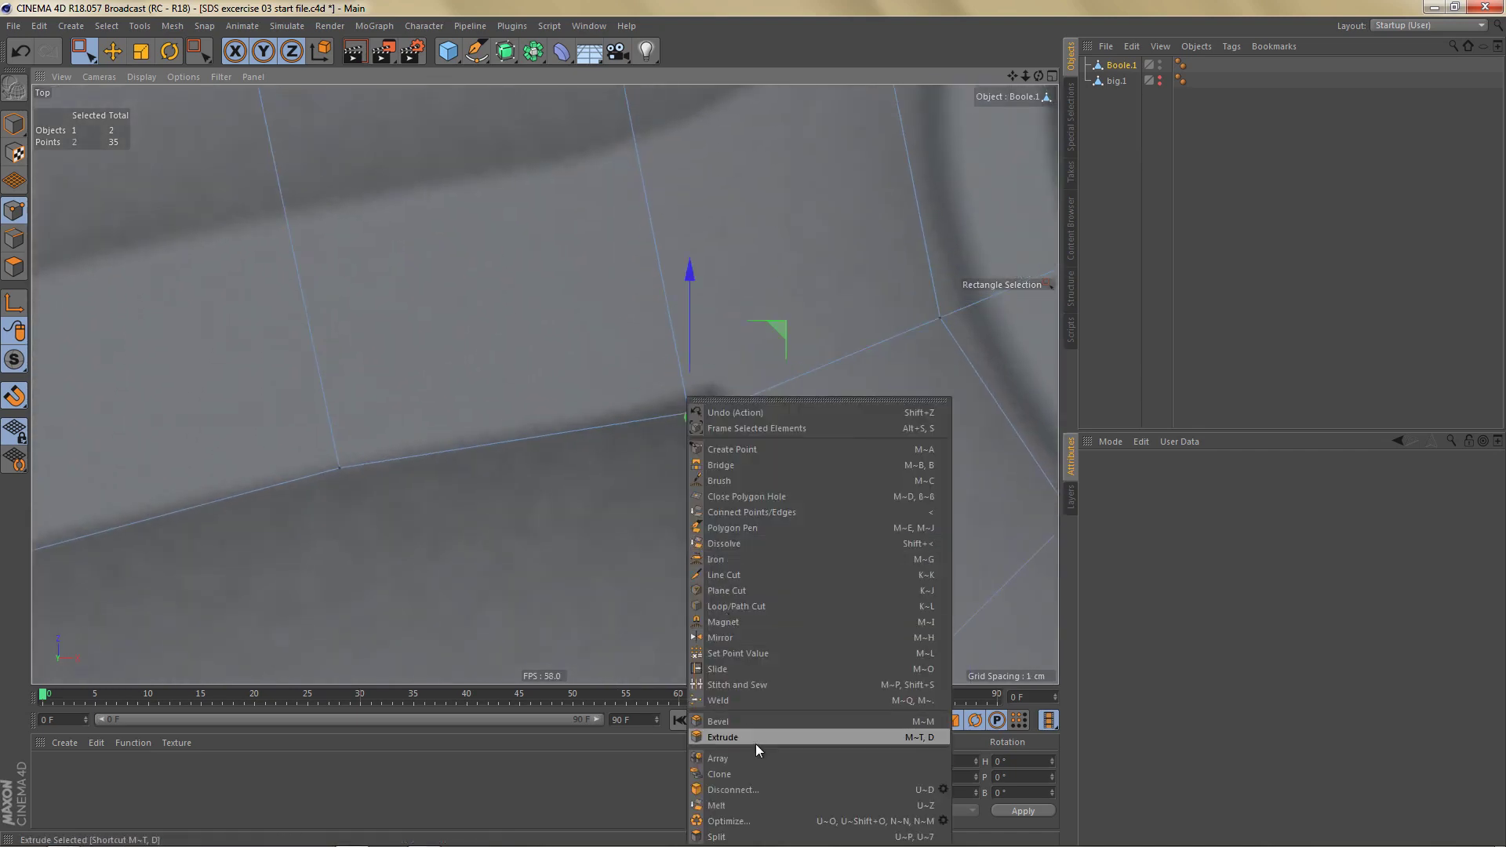
pyautogui.click(765, 700)
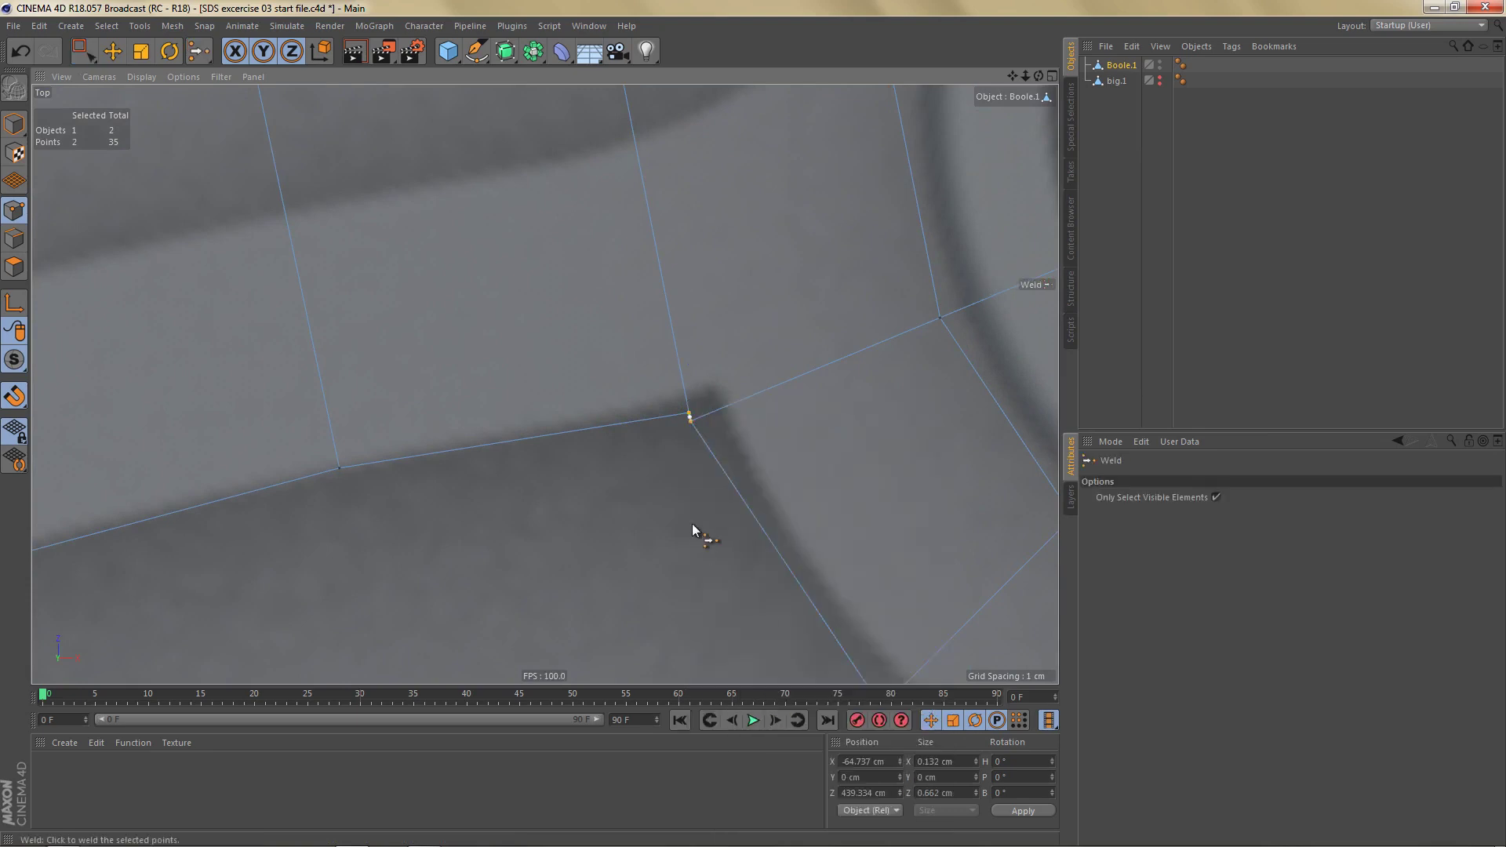
pyautogui.click(696, 424)
# Step: Weld the ring segment's upper corner point onto the neighbouring outer point of the half-disc
pyautogui.moveTo(723, 418)
pyautogui.keyDown('alt'); pyautogui.mouseDown(button='right')
pyautogui.moveTo(711, 434)
pyautogui.moveTo(708, 408)
pyautogui.mouseUp(button='right'); pyautogui.keyUp('alt')
pyautogui.keyDown('alt'); pyautogui.moveTo(706, 325); pyautogui.dragTo(695, 605, button='middle'); pyautogui.keyUp('alt')
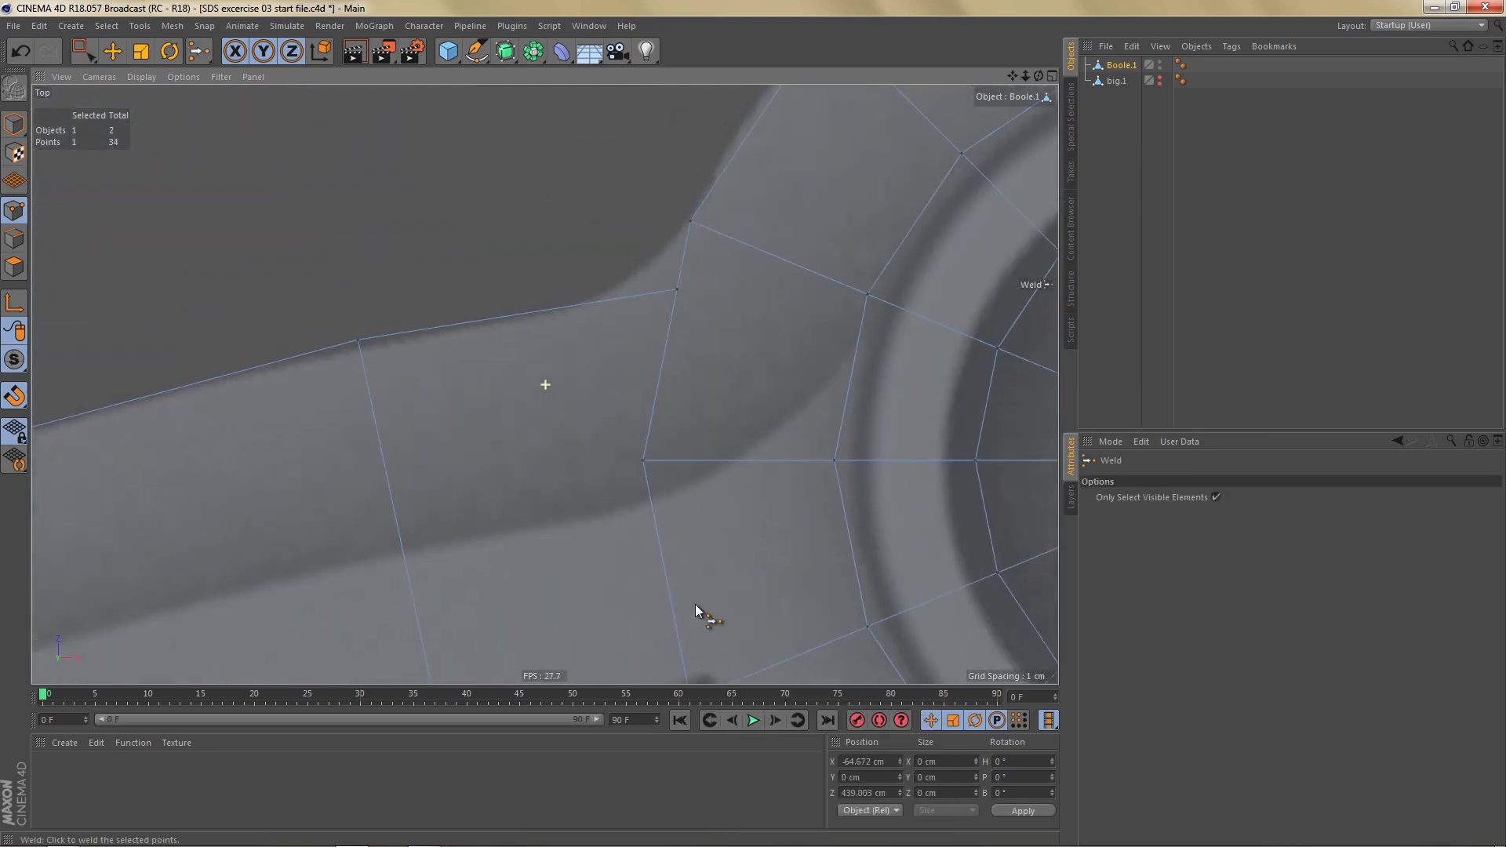
pyautogui.press('space')
pyautogui.moveTo(650, 198); pyautogui.dragTo(723, 340)
pyautogui.press('space')
pyautogui.click(691, 223)
# Step: Connect the two cross edges of the left ring segment through their midpoints to split that segment lengthwise
pyautogui.keyDown('alt'); pyautogui.moveTo(708, 284); pyautogui.dragTo(681, 353, button='right'); pyautogui.keyUp('alt')
pyautogui.keyDown('alt'); pyautogui.moveTo(681, 353); pyautogui.dragTo(698, 351, button='middle'); pyautogui.keyUp('alt')
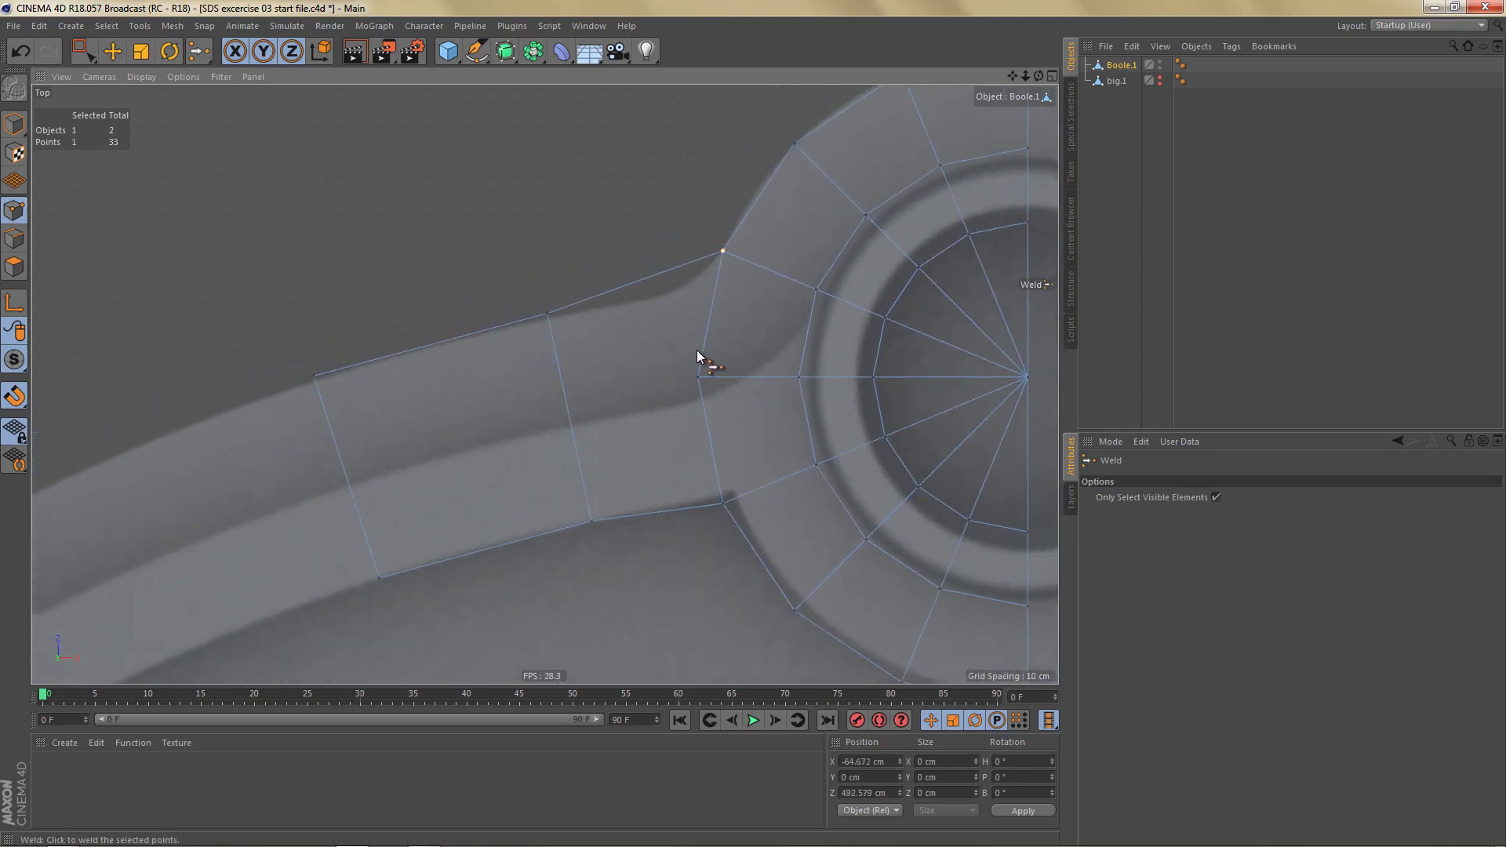
pyautogui.press('Return')
pyautogui.press('9')
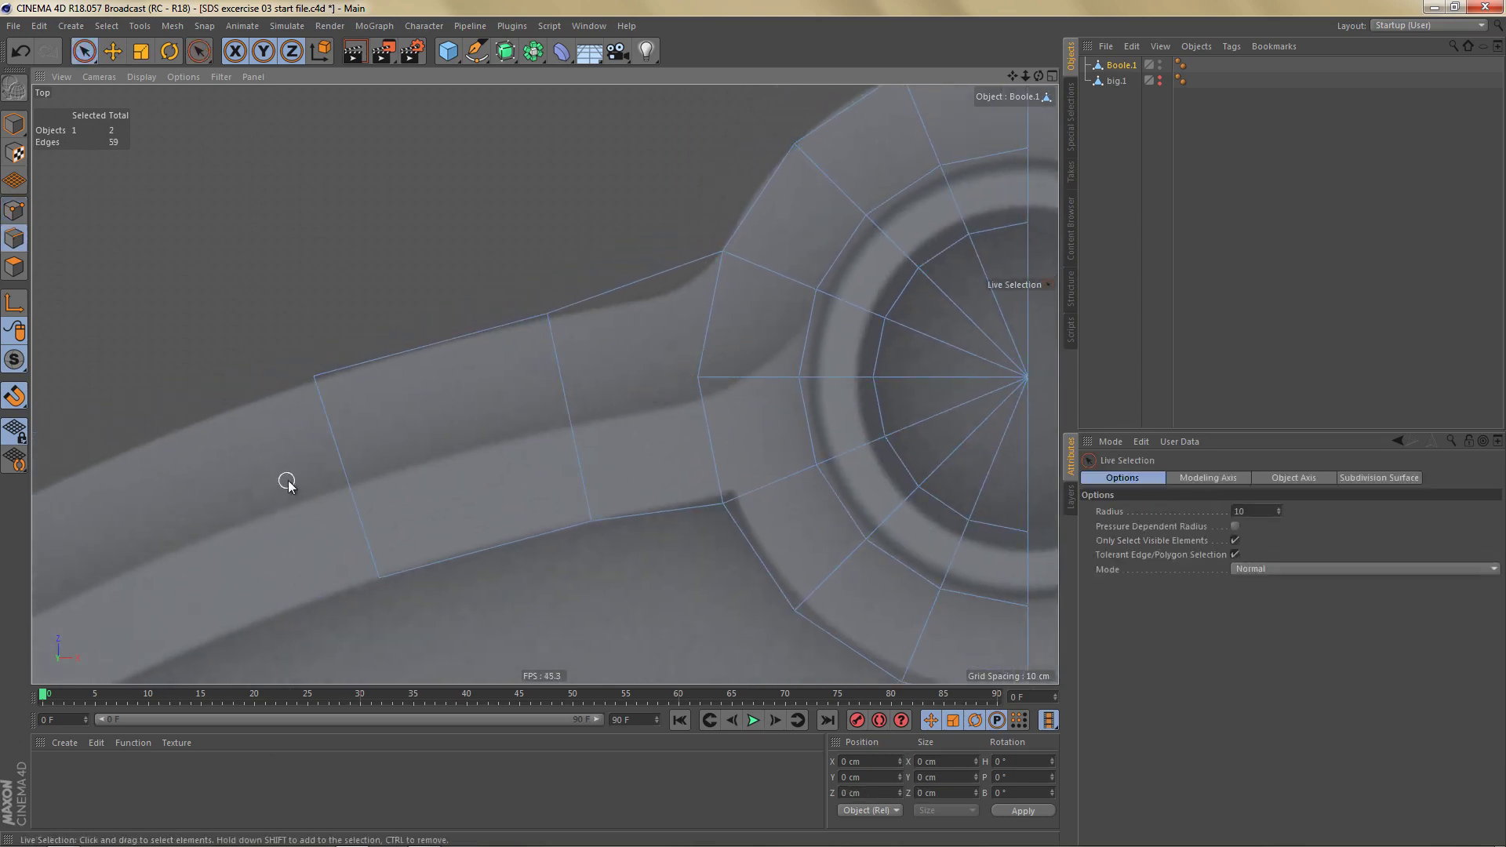
pyautogui.moveTo(287, 481); pyautogui.dragTo(611, 425)
pyautogui.press('m')
pyautogui.press('m')
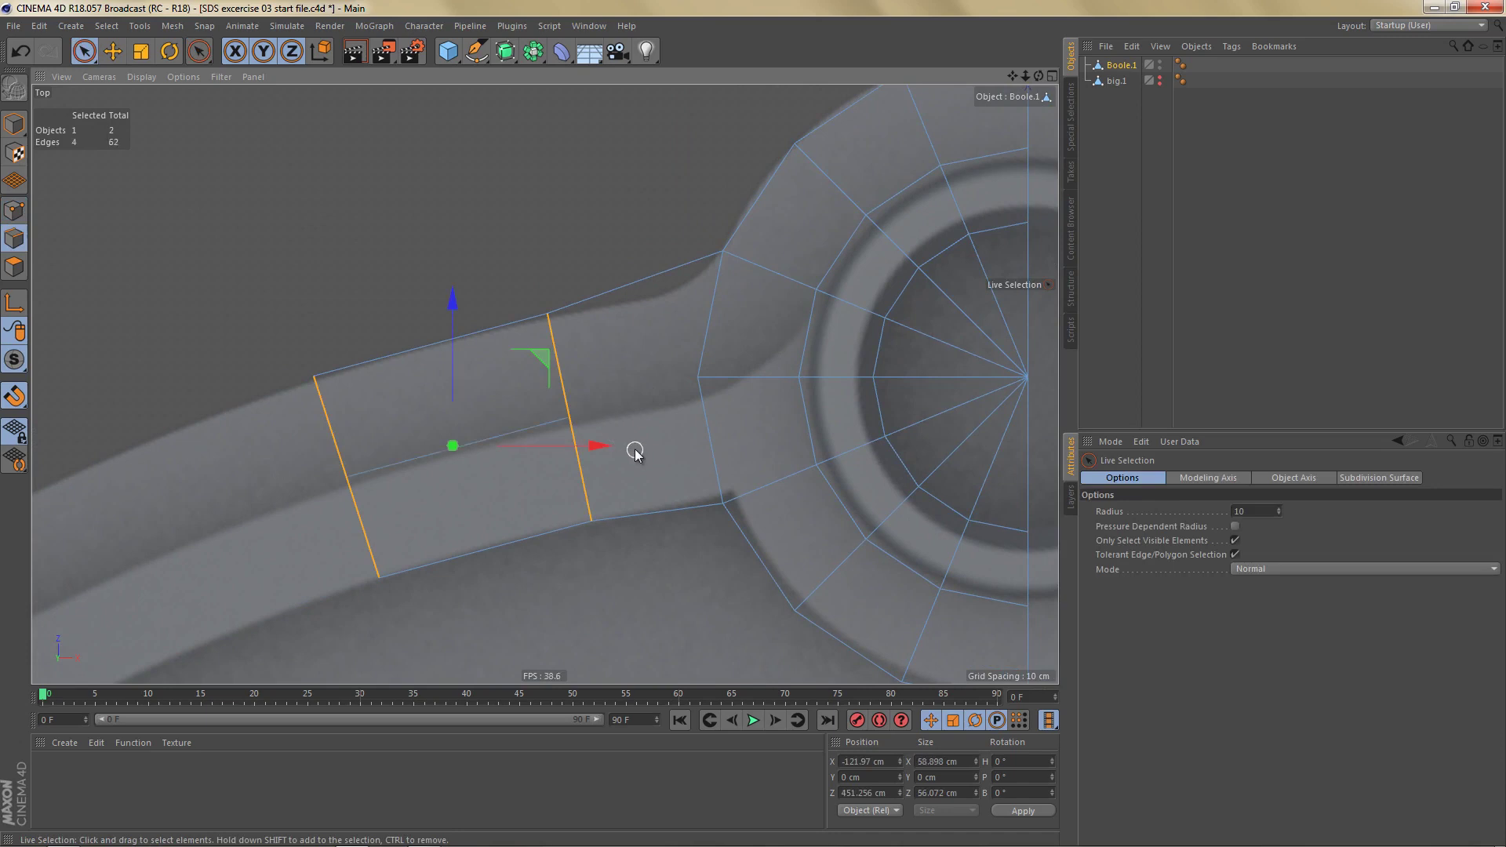
# Step: Merge the overlapping points at the half-disc's leftmost outer point with Optimize
pyautogui.press('Return')
pyautogui.scroll(1, 618, 432)
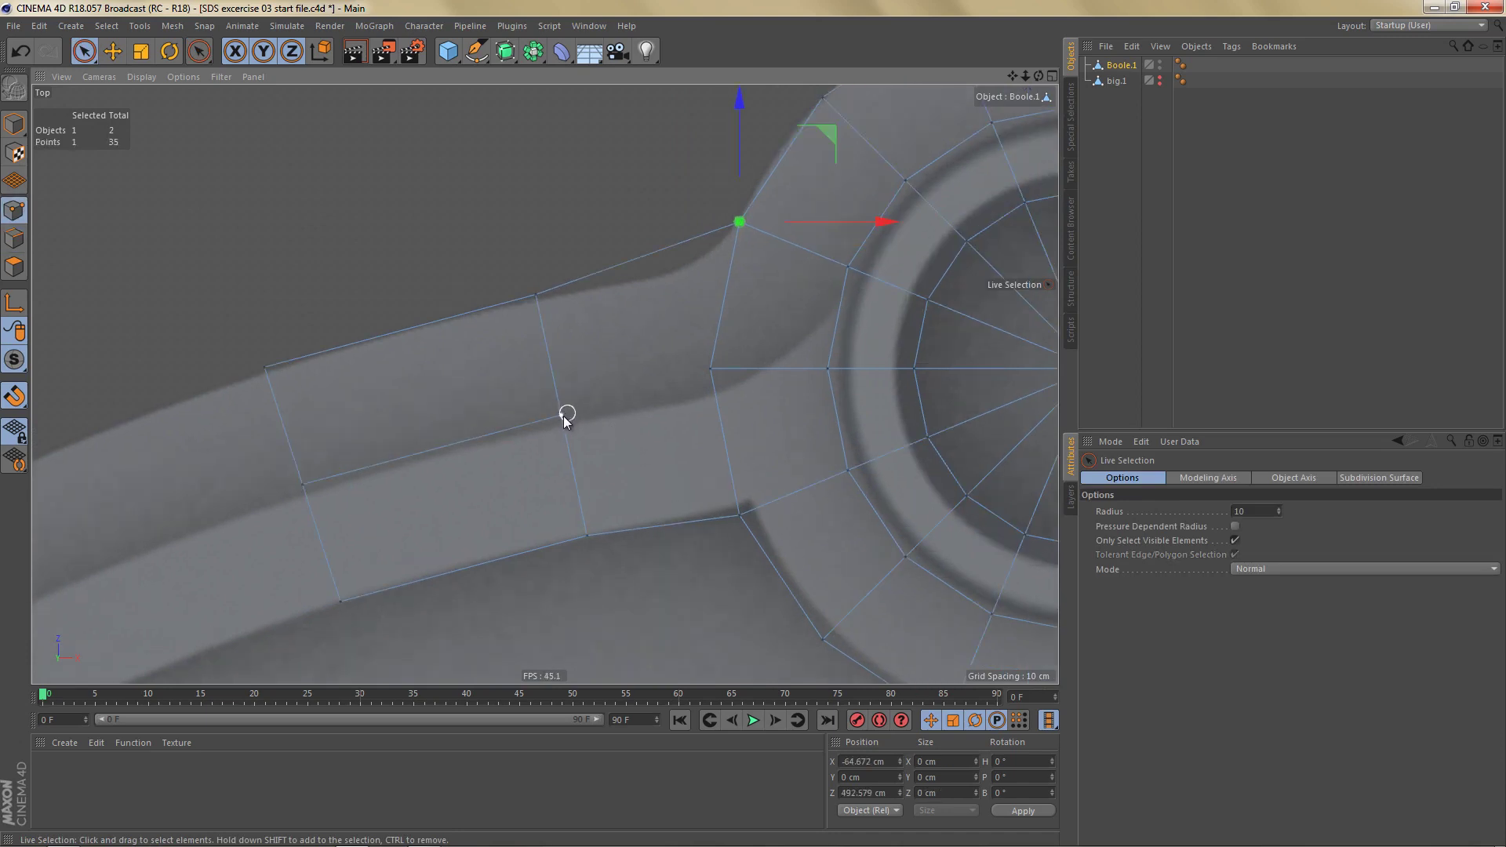
pyautogui.keyDown('shift'); pyautogui.click(704, 372); pyautogui.keyUp('shift')
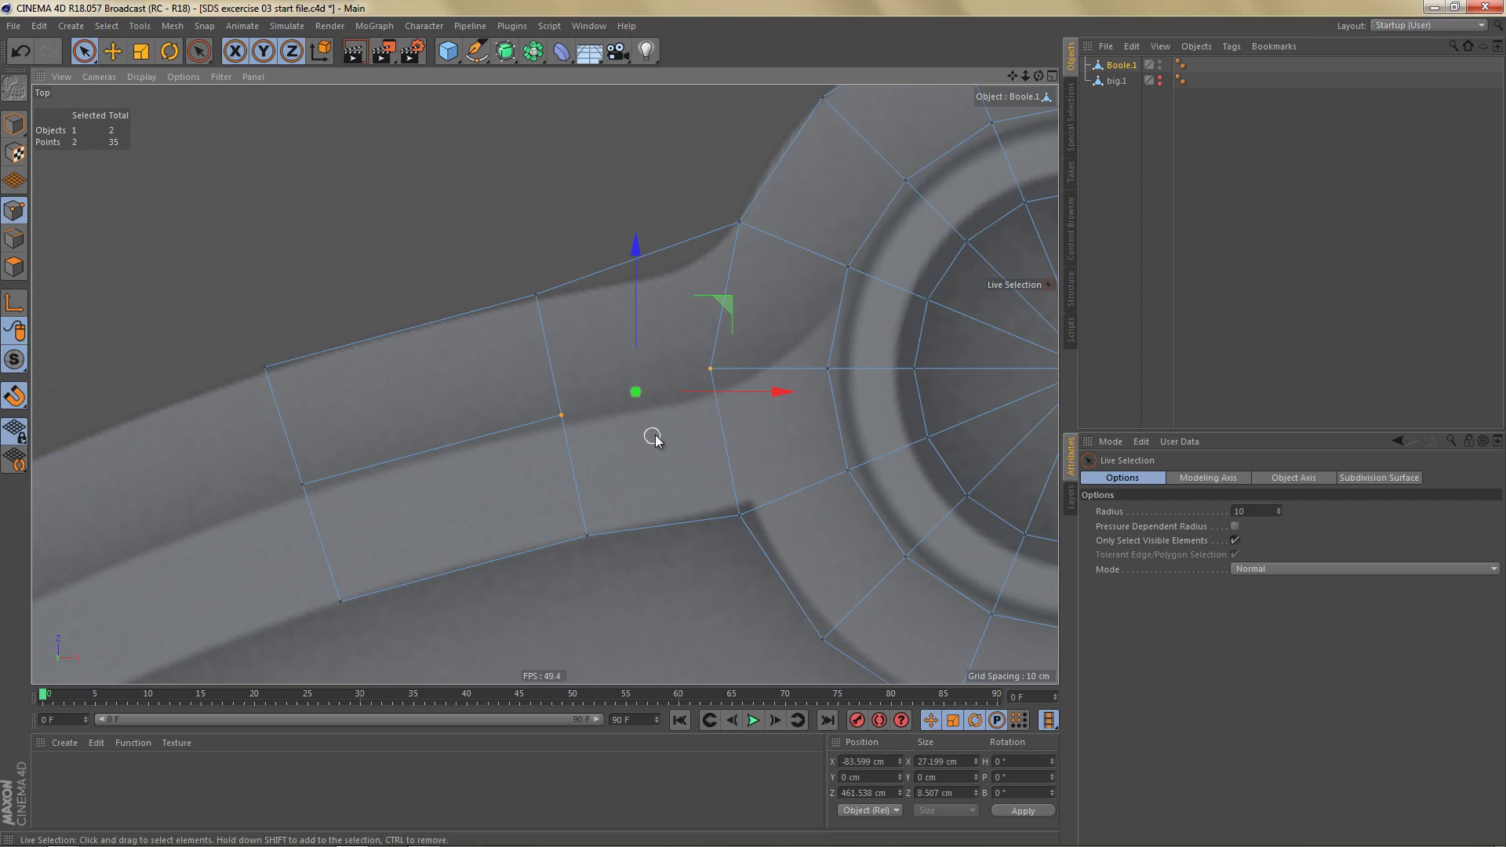
pyautogui.press('0')
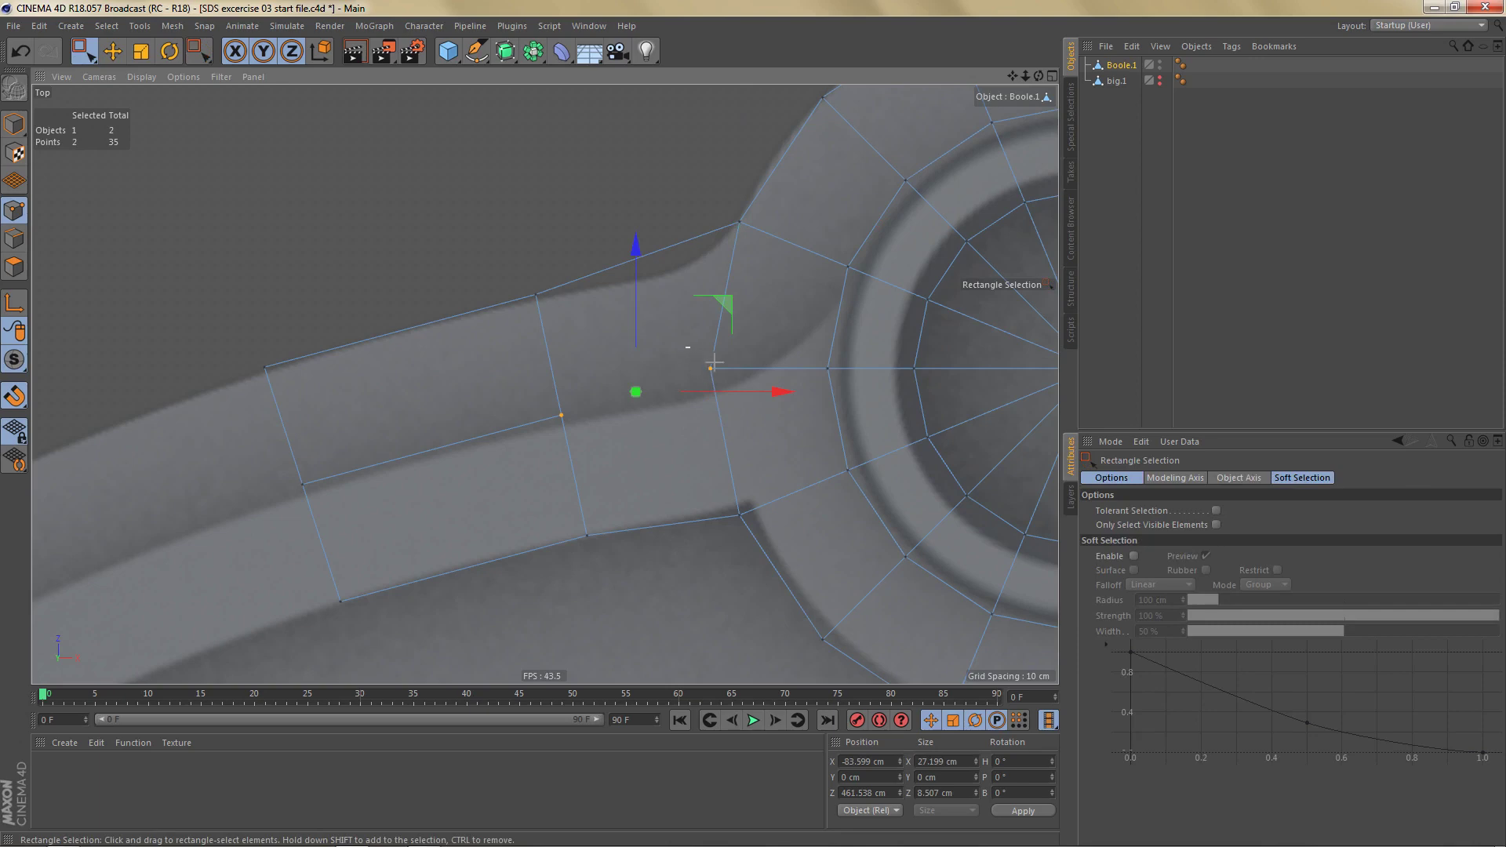
pyautogui.moveTo(687, 348); pyautogui.dragTo(735, 405)
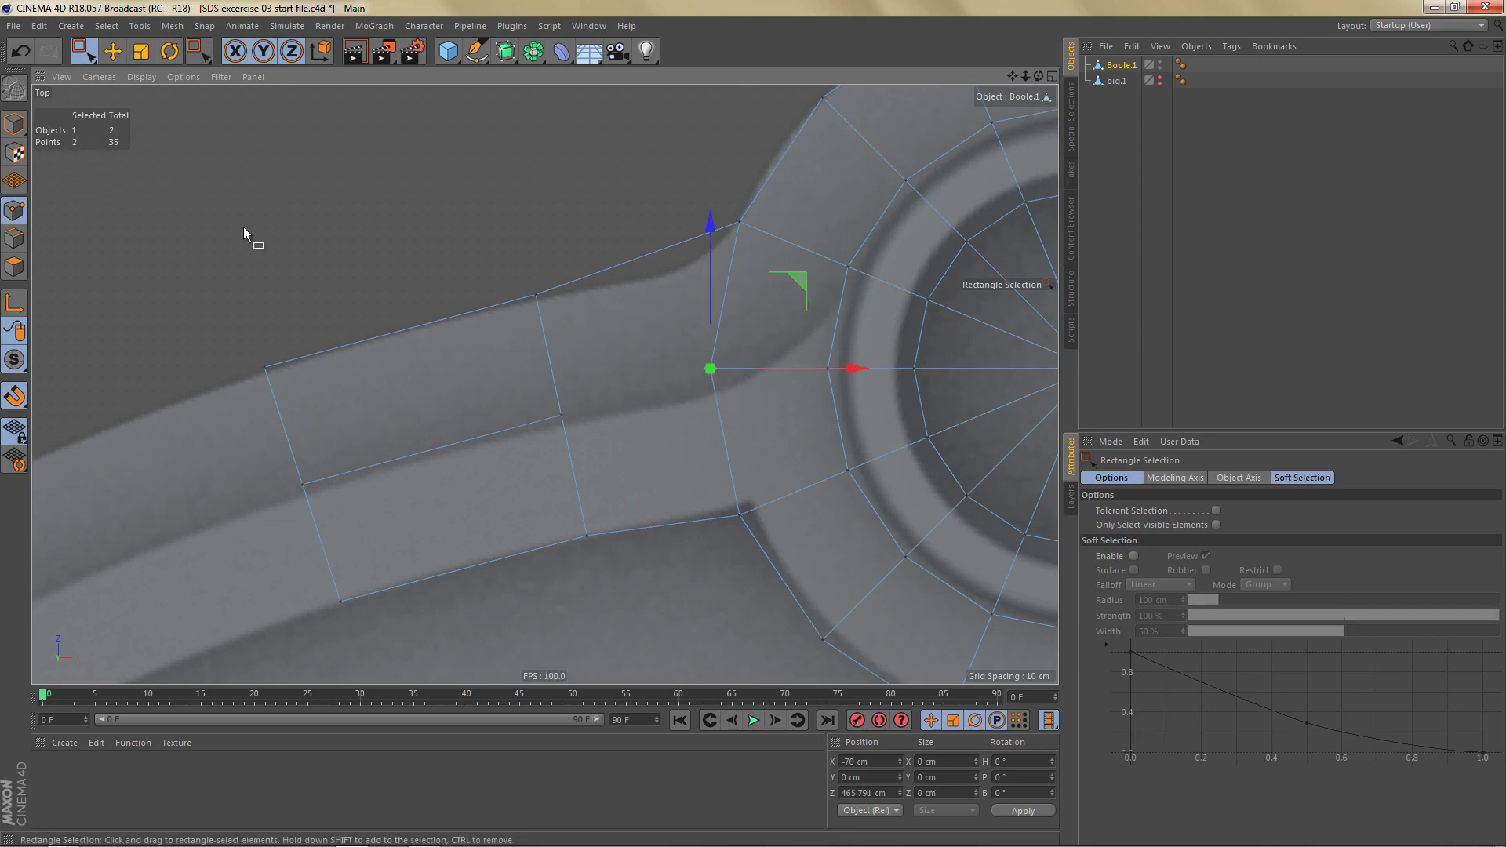
pyautogui.press('u')
pyautogui.press('o')
# Step: Connect the ring's middle point to the half-disc's leftmost outer point with a new edge
pyautogui.keyDown('shift'); pyautogui.moveTo(532, 399); pyautogui.dragTo(609, 436); pyautogui.keyUp('shift')
pyautogui.press('m')
pyautogui.press('m')
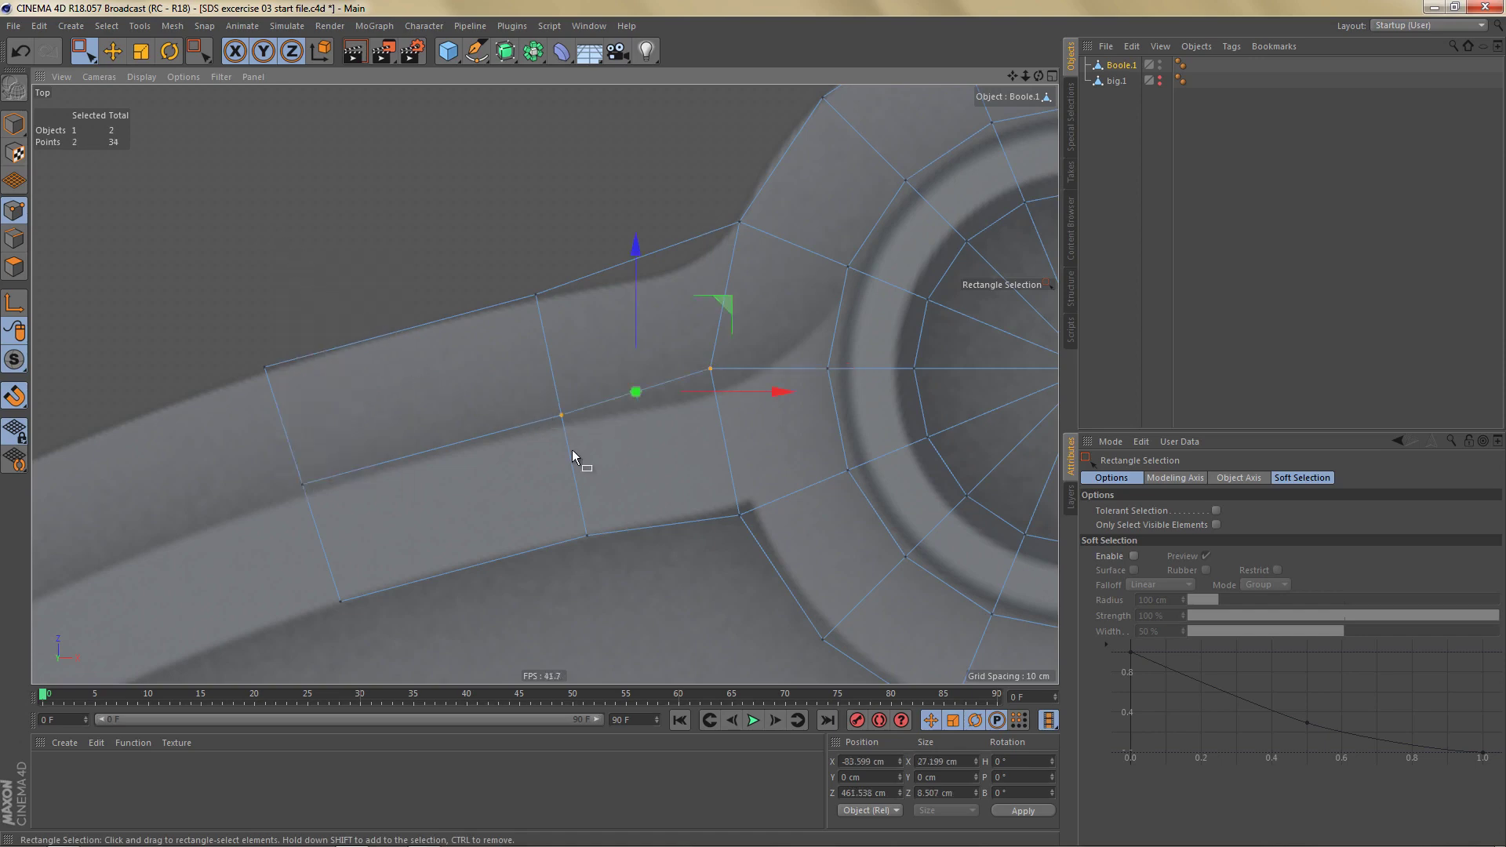
# Step: Merge Boole.1 and big.1 into a single object with Connect Objects + Delete
pyautogui.scroll(-3, 561, 424)
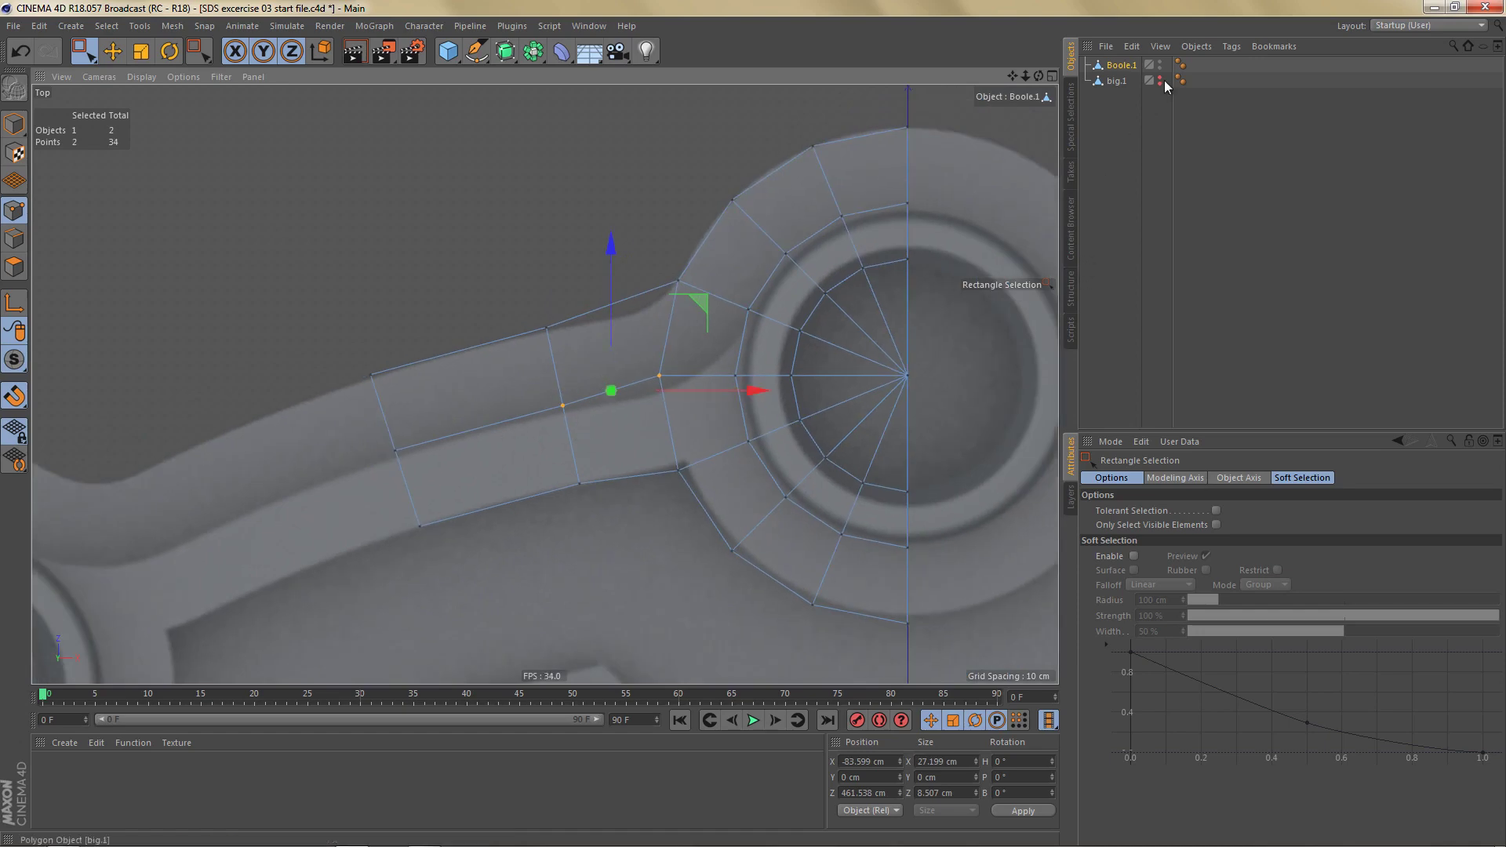
pyautogui.keyDown('shift'); pyautogui.click(1116, 82); pyautogui.keyUp('shift')
pyautogui.keyDown('alt'); pyautogui.moveTo(674, 362); pyautogui.dragTo(693, 423, button='right'); pyautogui.keyUp('alt')
pyautogui.keyDown('alt'); pyautogui.moveTo(693, 398); pyautogui.dragTo(681, 350, button='middle'); pyautogui.keyUp('alt')
pyautogui.rightClick(1116, 83)
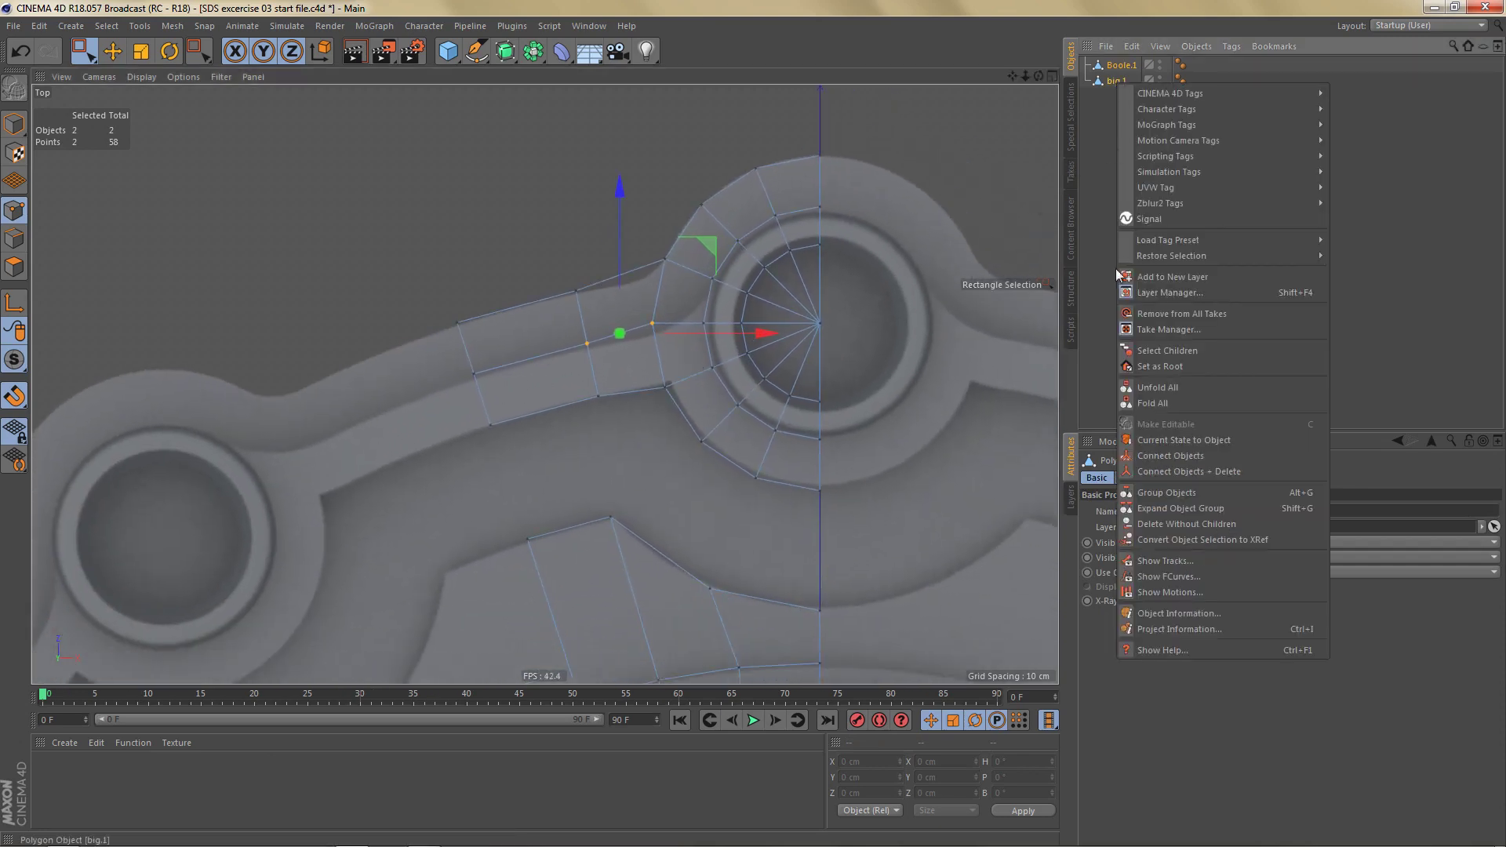
pyautogui.click(1245, 464)
# Step: Rename the combined object as segment base mesh
pyautogui.keyDown('alt'); pyautogui.moveTo(676, 421); pyautogui.dragTo(690, 424, button='right'); pyautogui.keyUp('alt')
pyautogui.keyDown('alt'); pyautogui.moveTo(687, 428); pyautogui.dragTo(671, 406, button='middle'); pyautogui.keyUp('alt')
pyautogui.doubleClick(1119, 65)
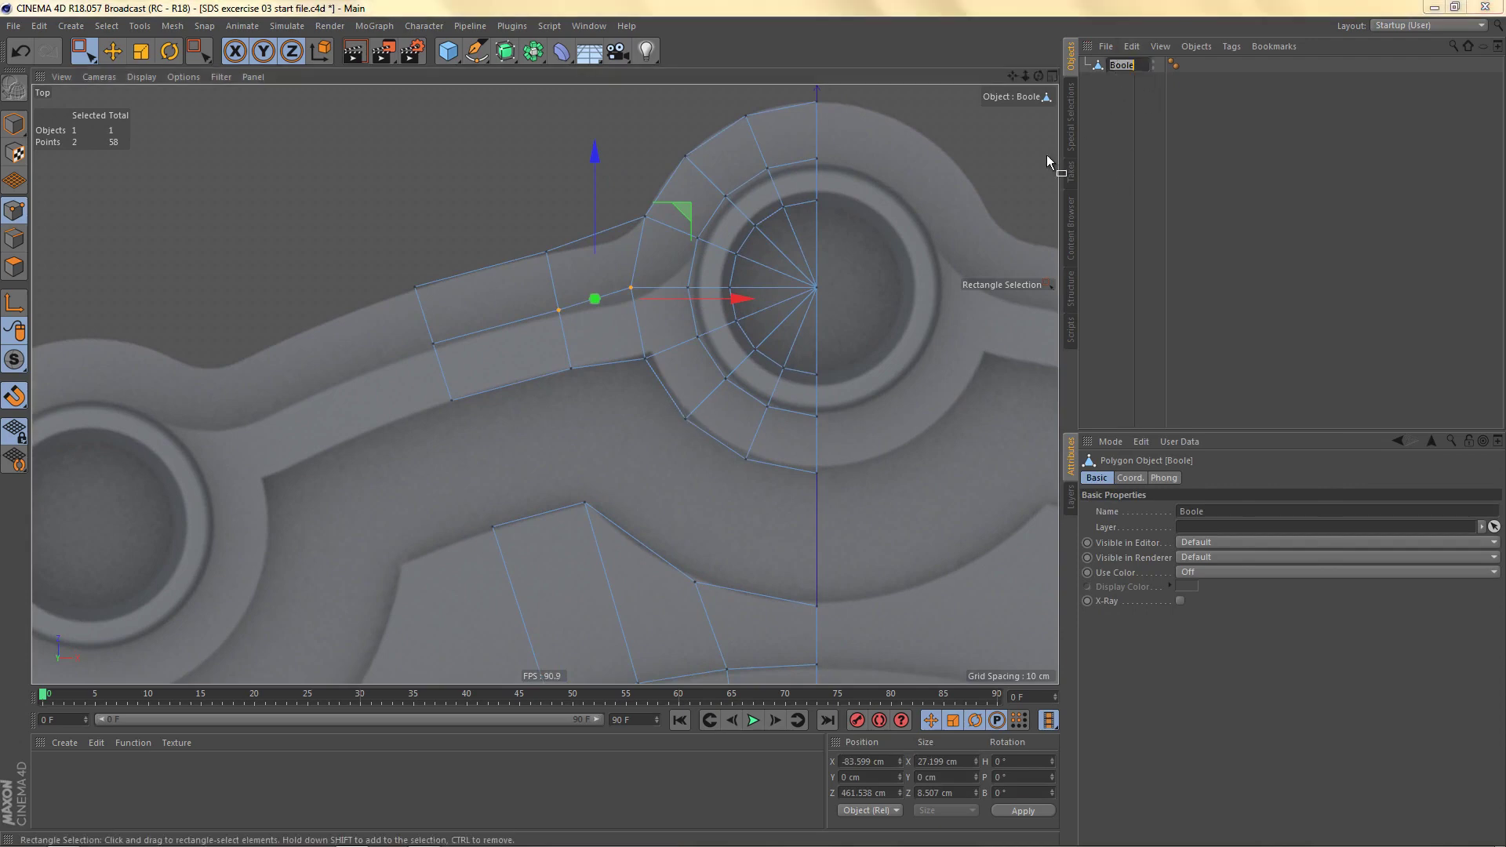
pyautogui.write('segm')
pyautogui.write('ent base mse')
pyautogui.write('h')
pyautogui.press('Return')
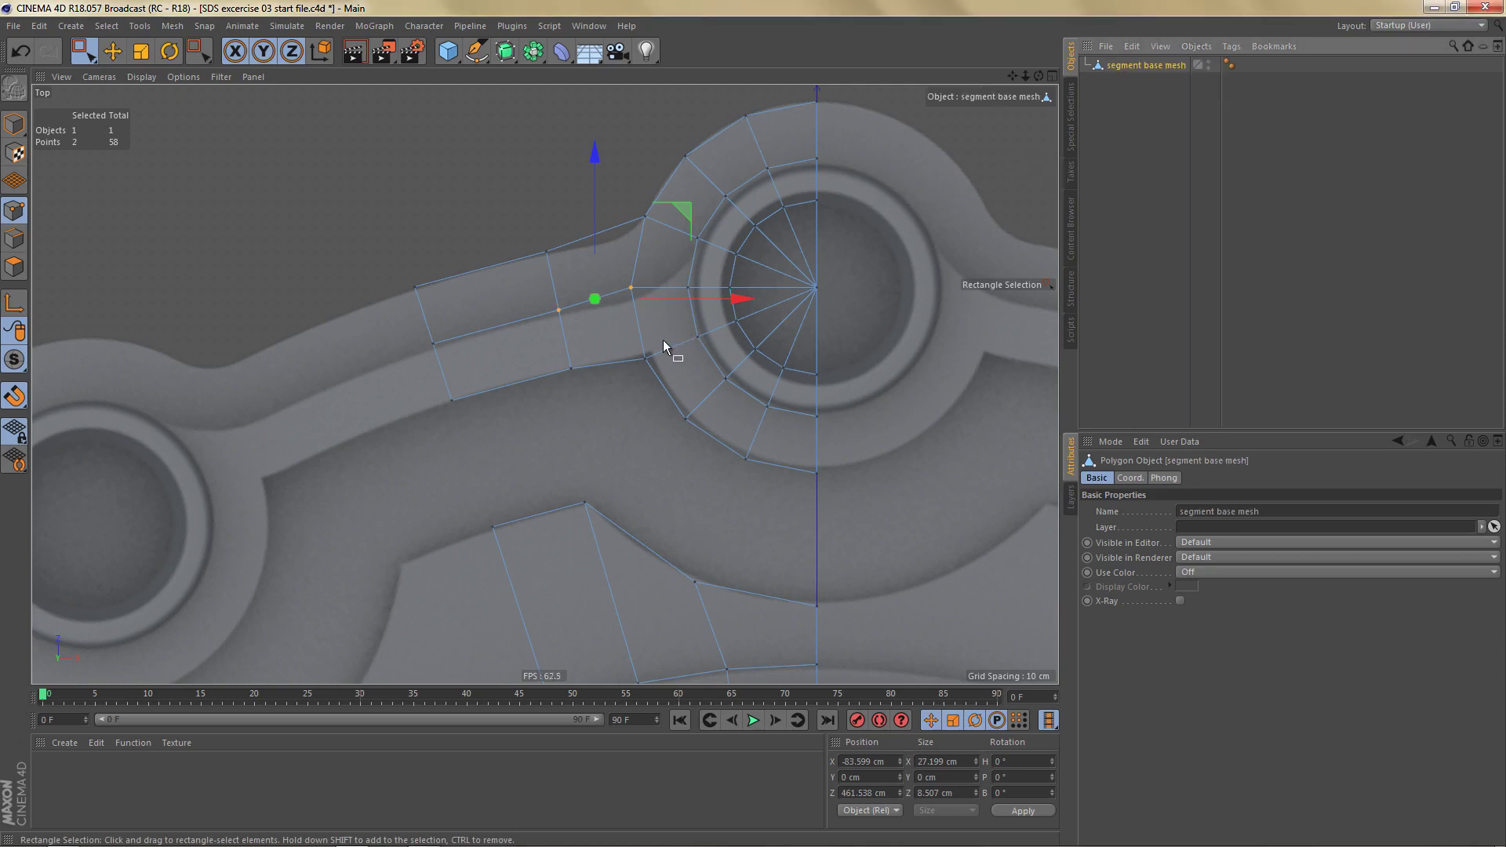
# Step: Bridge the gap between the inner disc section and the outer ring with new polygons, using the Polygon Pen
pyautogui.keyDown('alt'); pyautogui.moveTo(662, 342); pyautogui.dragTo(628, 300, button='middle'); pyautogui.keyUp('alt')
pyautogui.keyDown('alt'); pyautogui.moveTo(586, 425); pyautogui.dragTo(574, 404, button='middle'); pyautogui.keyUp('alt')
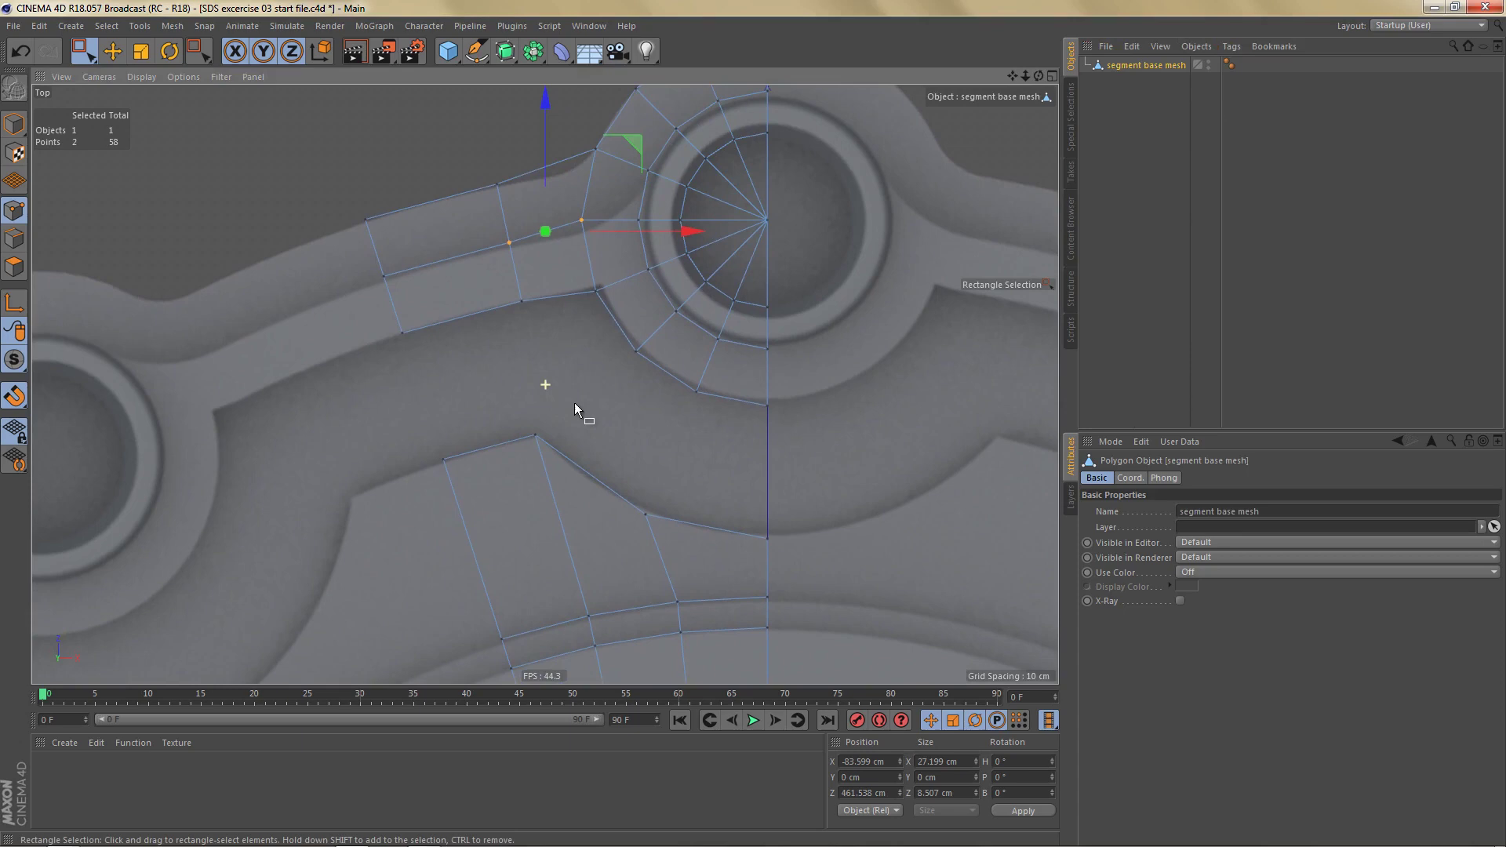
pyautogui.rightClick(903, 332)
pyautogui.click(987, 458)
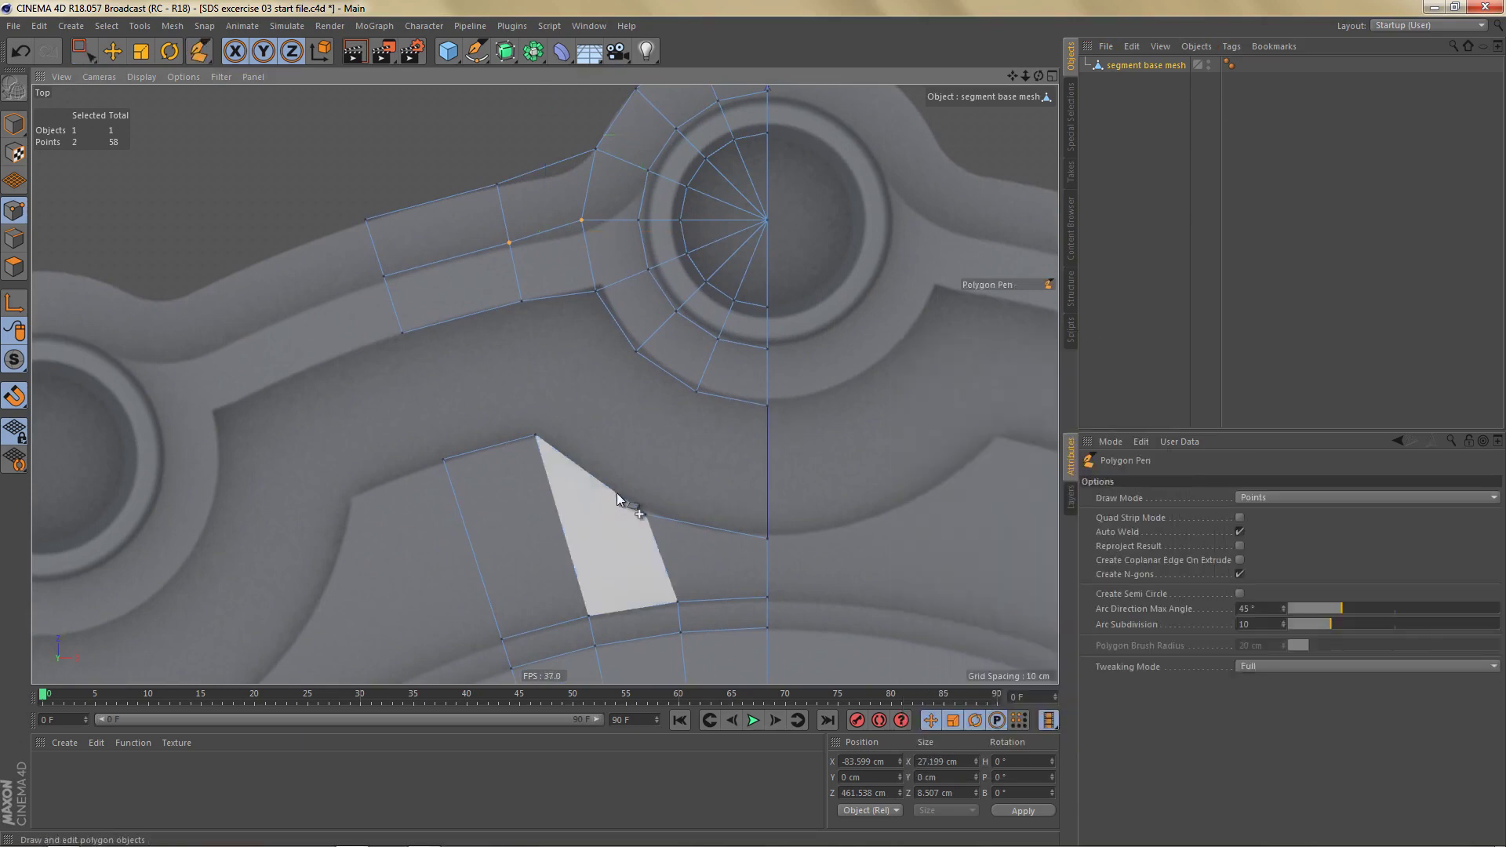
pyautogui.keyDown('alt'); pyautogui.moveTo(616, 492); pyautogui.dragTo(663, 499, button='right'); pyautogui.keyUp('alt')
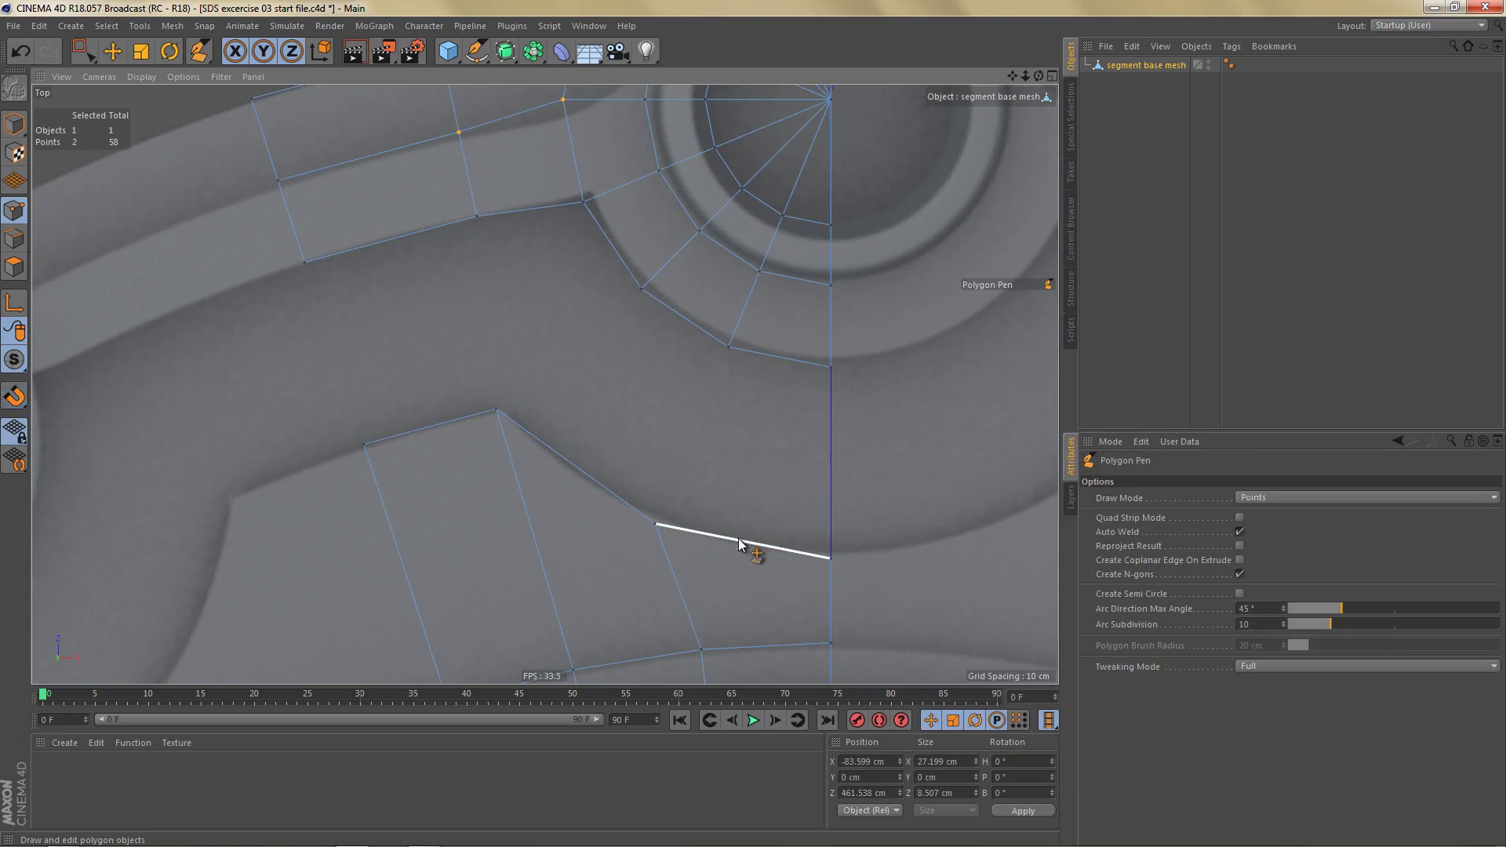
pyautogui.keyDown('ctrl'); pyautogui.moveTo(737, 538); pyautogui.dragTo(769, 355); pyautogui.keyUp('ctrl')
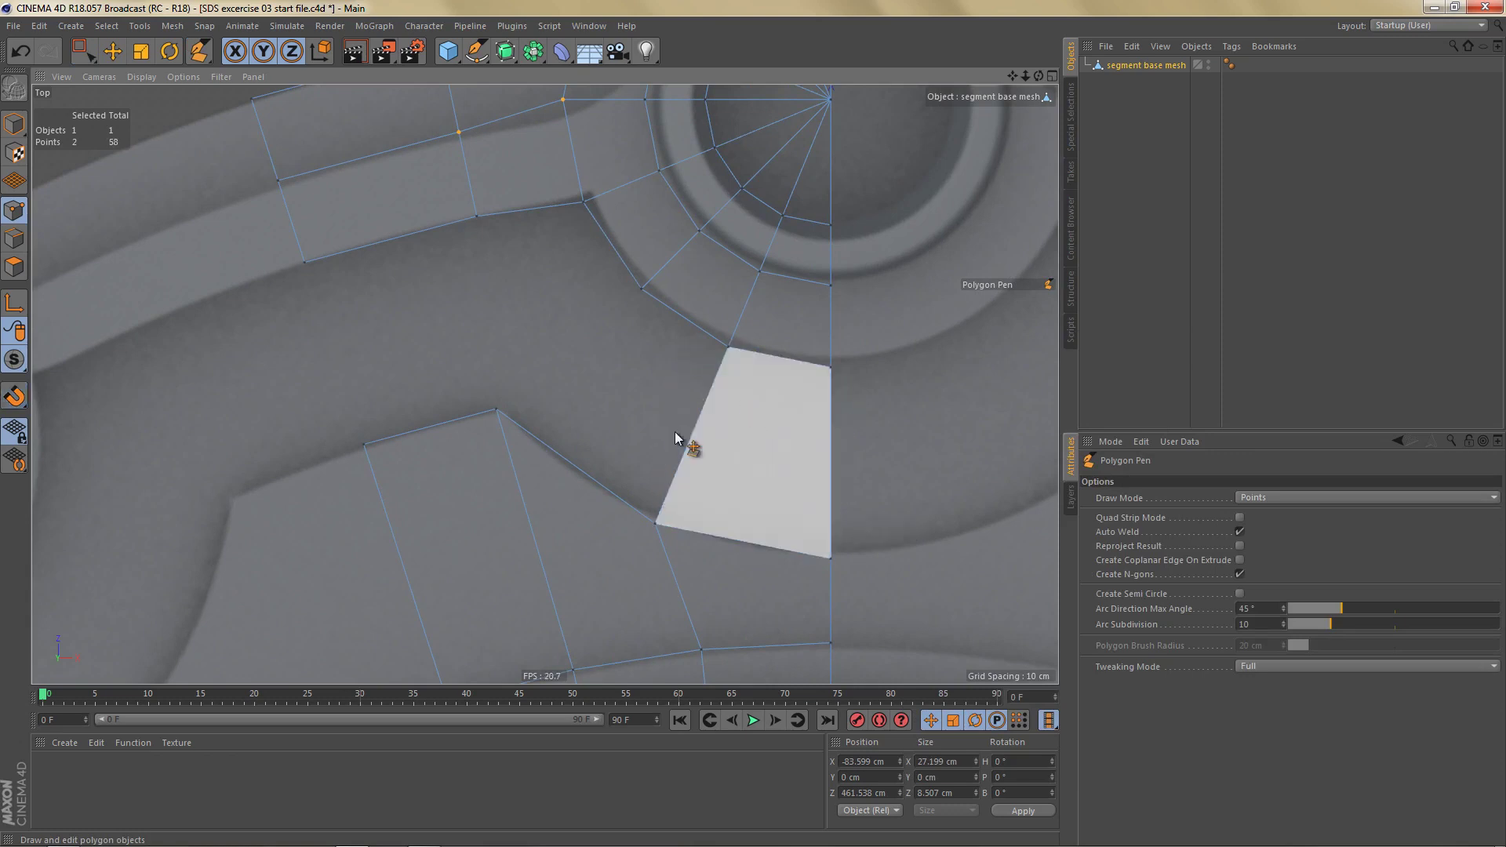
pyautogui.keyDown('ctrl'); pyautogui.moveTo(543, 444); pyautogui.dragTo(667, 306); pyautogui.keyUp('ctrl')
pyautogui.keyDown('ctrl'); pyautogui.moveTo(570, 333); pyautogui.dragTo(535, 205); pyautogui.keyUp('ctrl')
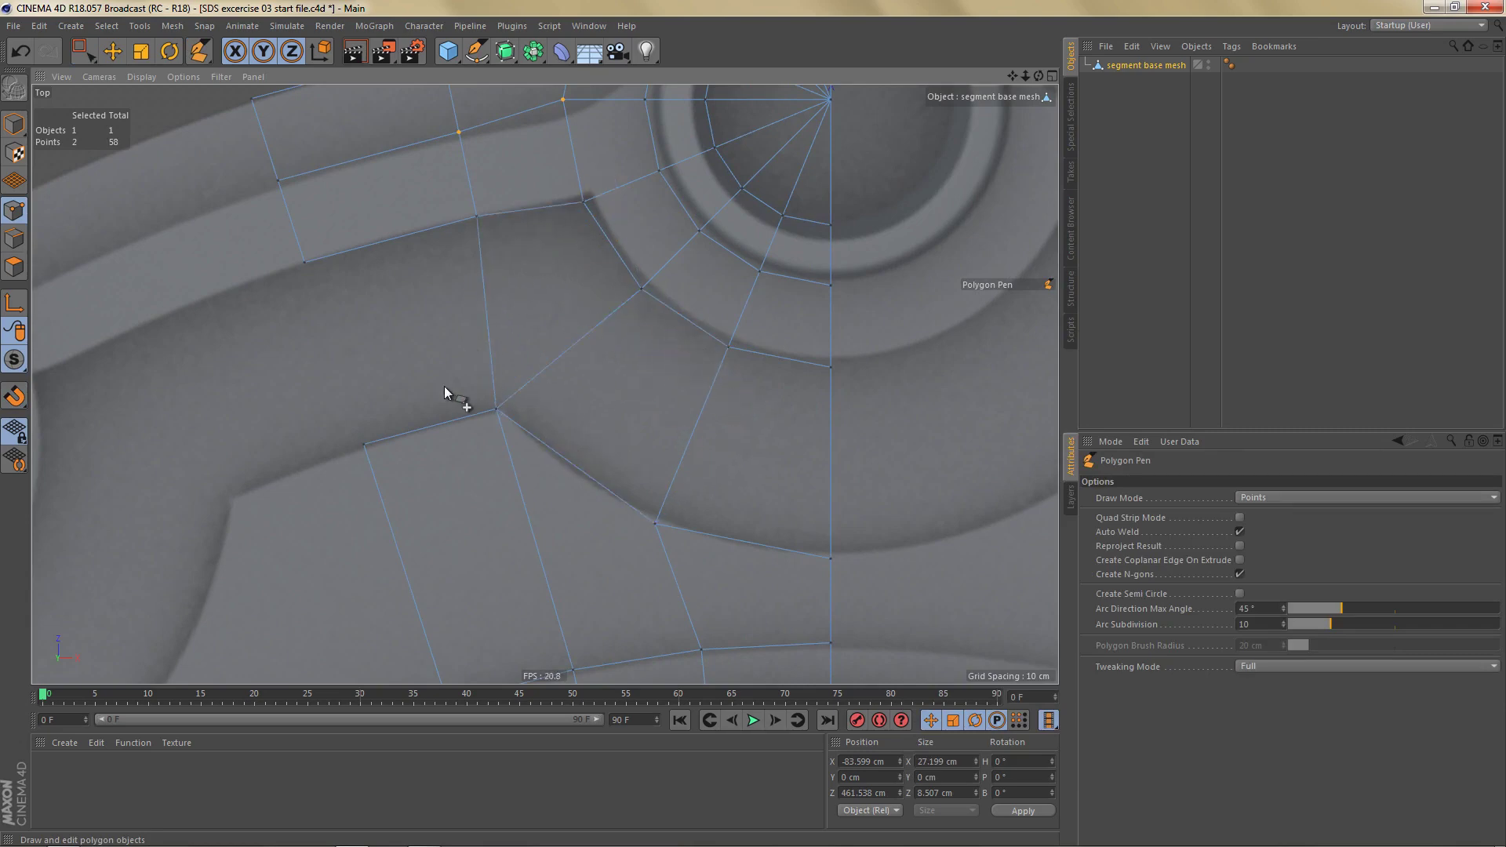
pyautogui.keyDown('ctrl'); pyautogui.moveTo(437, 423); pyautogui.dragTo(398, 229); pyautogui.keyUp('ctrl')
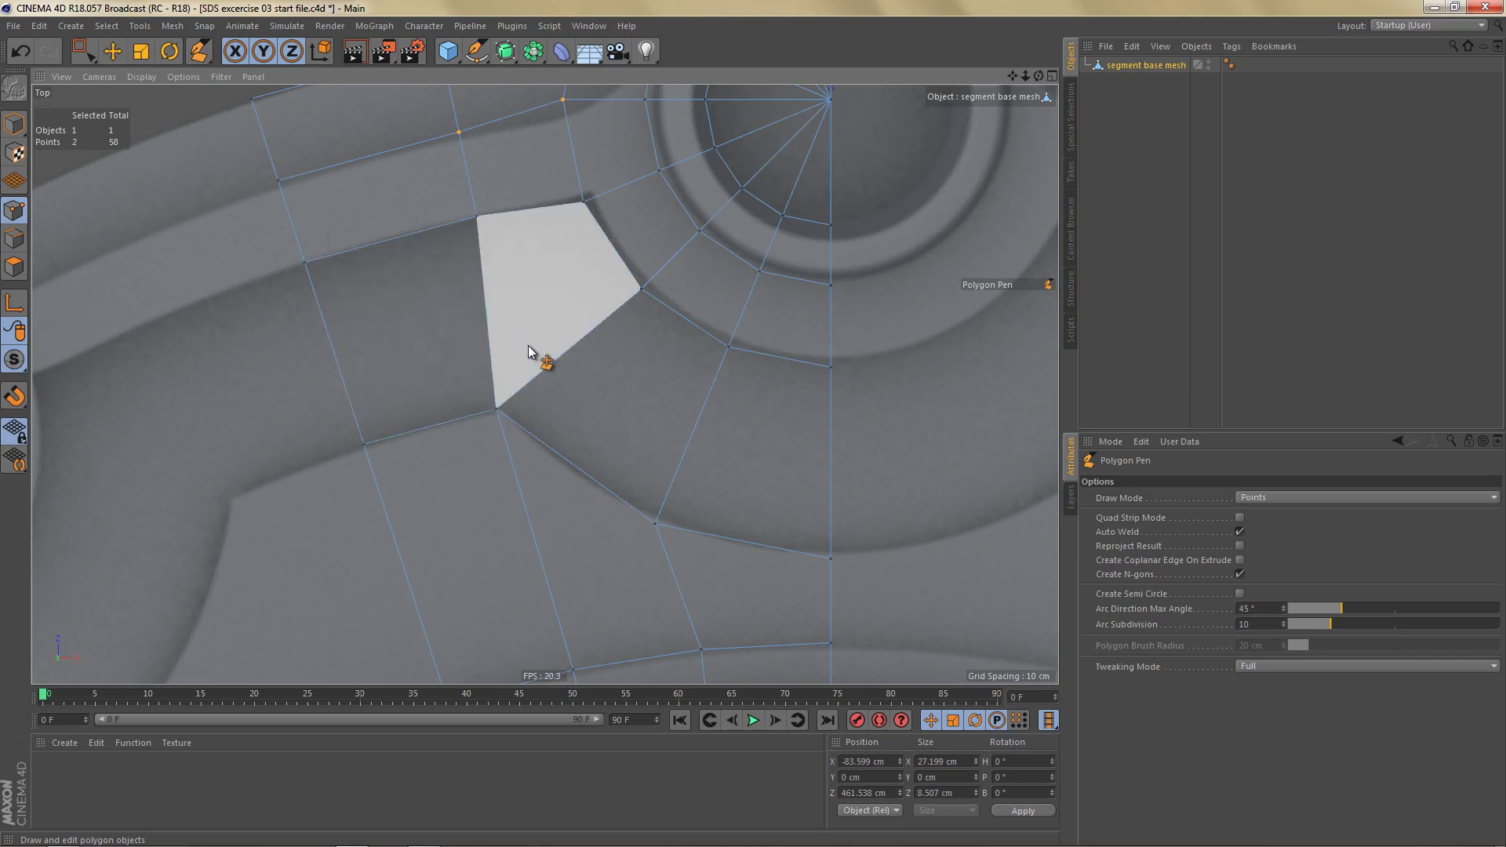
# Step: Examine the bridged segment mesh in the perspective view
pyautogui.middleClick(529, 348)
pyautogui.middleClick(384, 235)
pyautogui.keyDown('alt'); pyautogui.moveTo(675, 371); pyautogui.dragTo(905, 347); pyautogui.keyUp('alt')
pyautogui.scroll(5, 698, 370)
pyautogui.keyDown('alt'); pyautogui.moveTo(687, 368); pyautogui.dragTo(706, 408); pyautogui.keyUp('alt')
pyautogui.keyDown('alt'); pyautogui.moveTo(699, 402); pyautogui.dragTo(674, 452, button='middle'); pyautogui.keyUp('alt')
pyautogui.keyDown('alt'); pyautogui.moveTo(605, 430); pyautogui.dragTo(635, 437, button='right'); pyautogui.keyUp('alt')
pyautogui.keyDown('alt'); pyautogui.moveTo(623, 444); pyautogui.dragTo(634, 474); pyautogui.keyUp('alt')
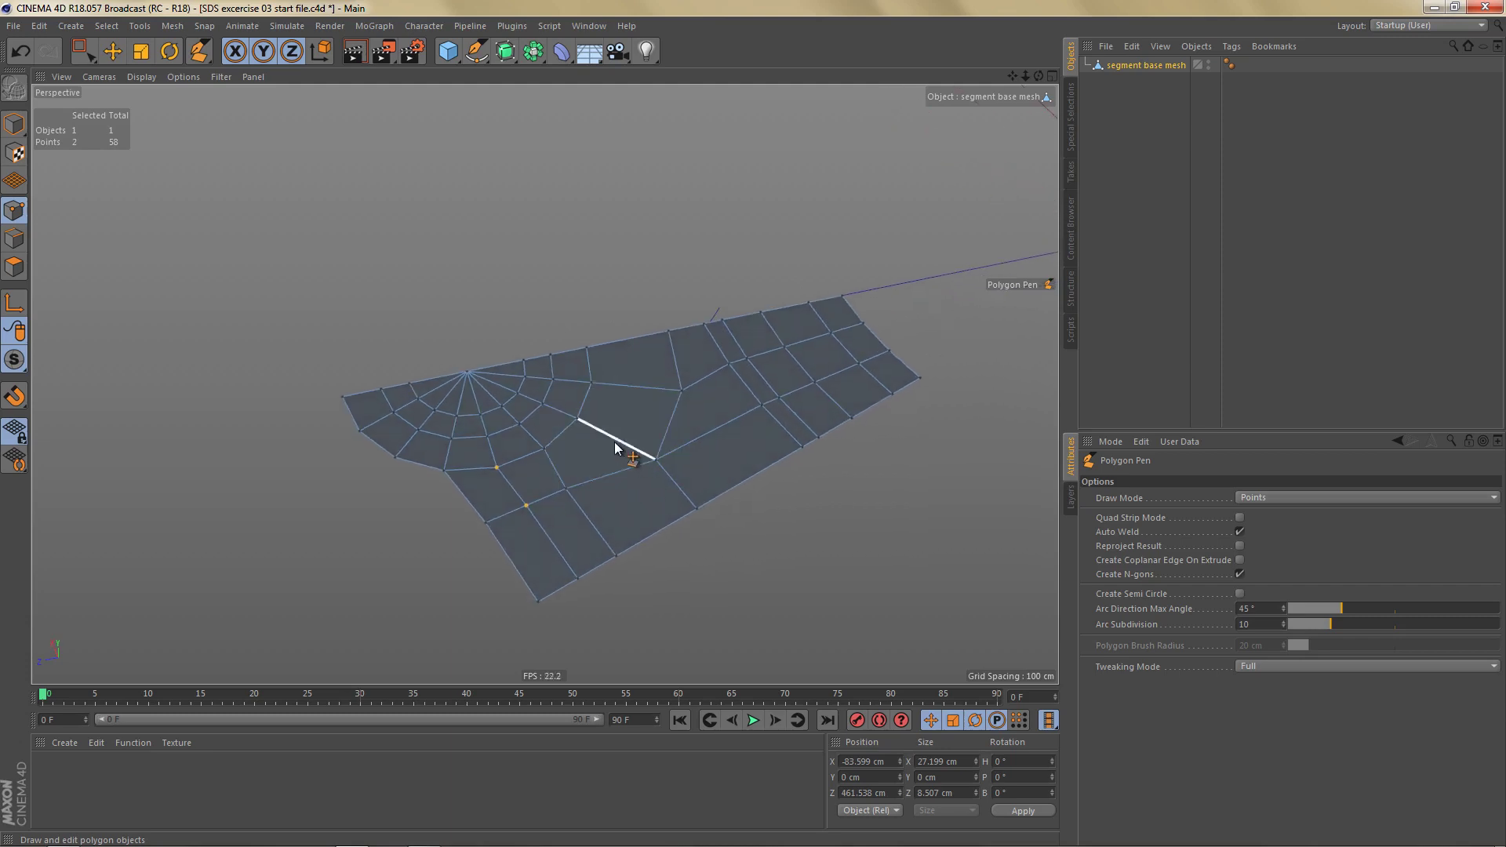
pyautogui.keyDown('alt'); pyautogui.moveTo(690, 421); pyautogui.dragTo(674, 425, button='middle'); pyautogui.keyUp('alt')
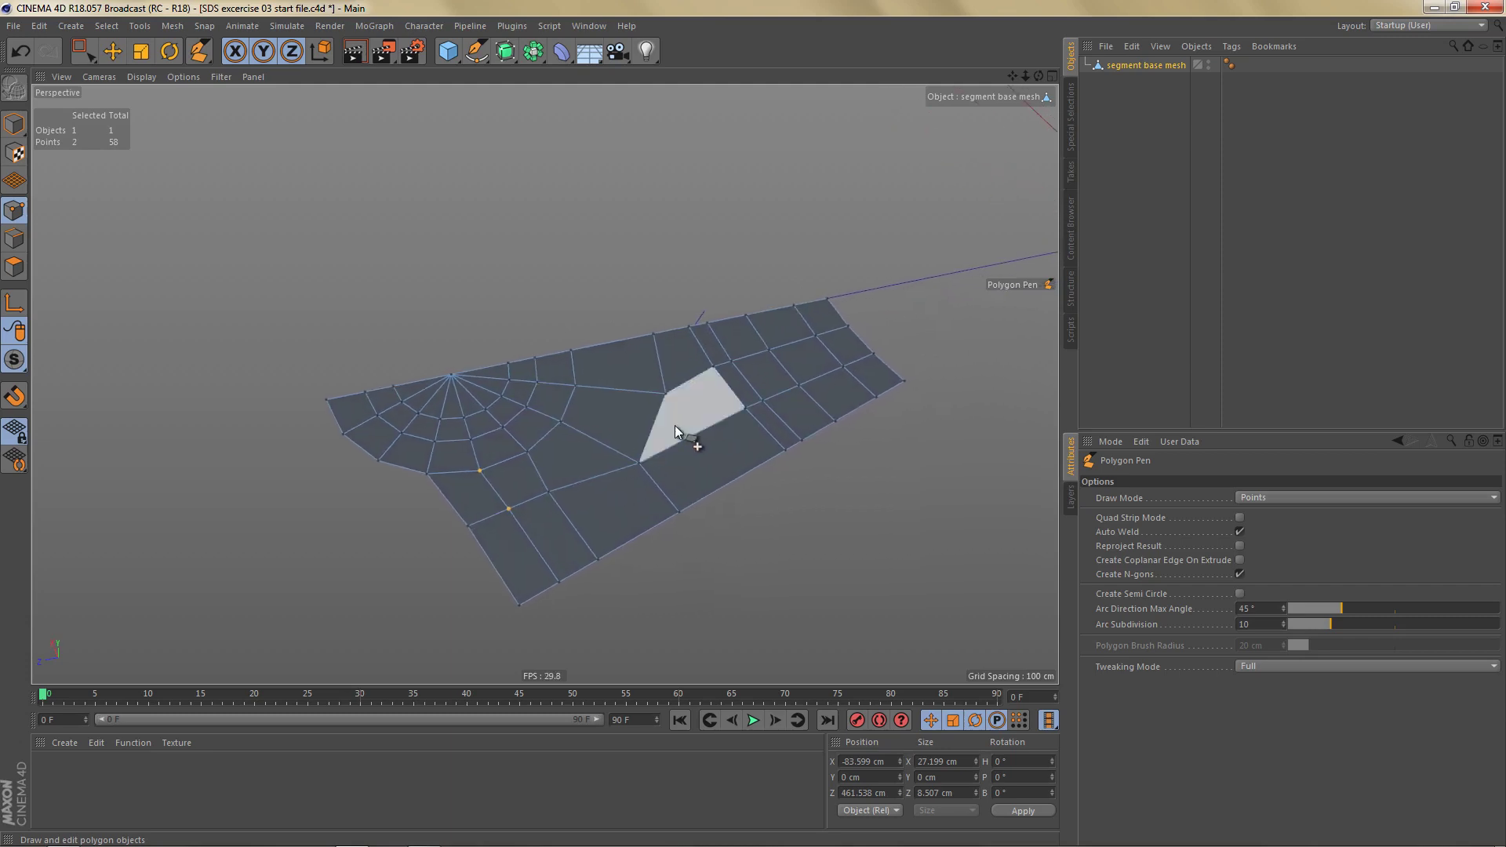
pyautogui.keyDown('alt'); pyautogui.moveTo(688, 427); pyautogui.dragTo(690, 423); pyautogui.keyUp('alt')
pyautogui.keyDown('alt'); pyautogui.moveTo(689, 425); pyautogui.dragTo(693, 430, button='right'); pyautogui.keyUp('alt')
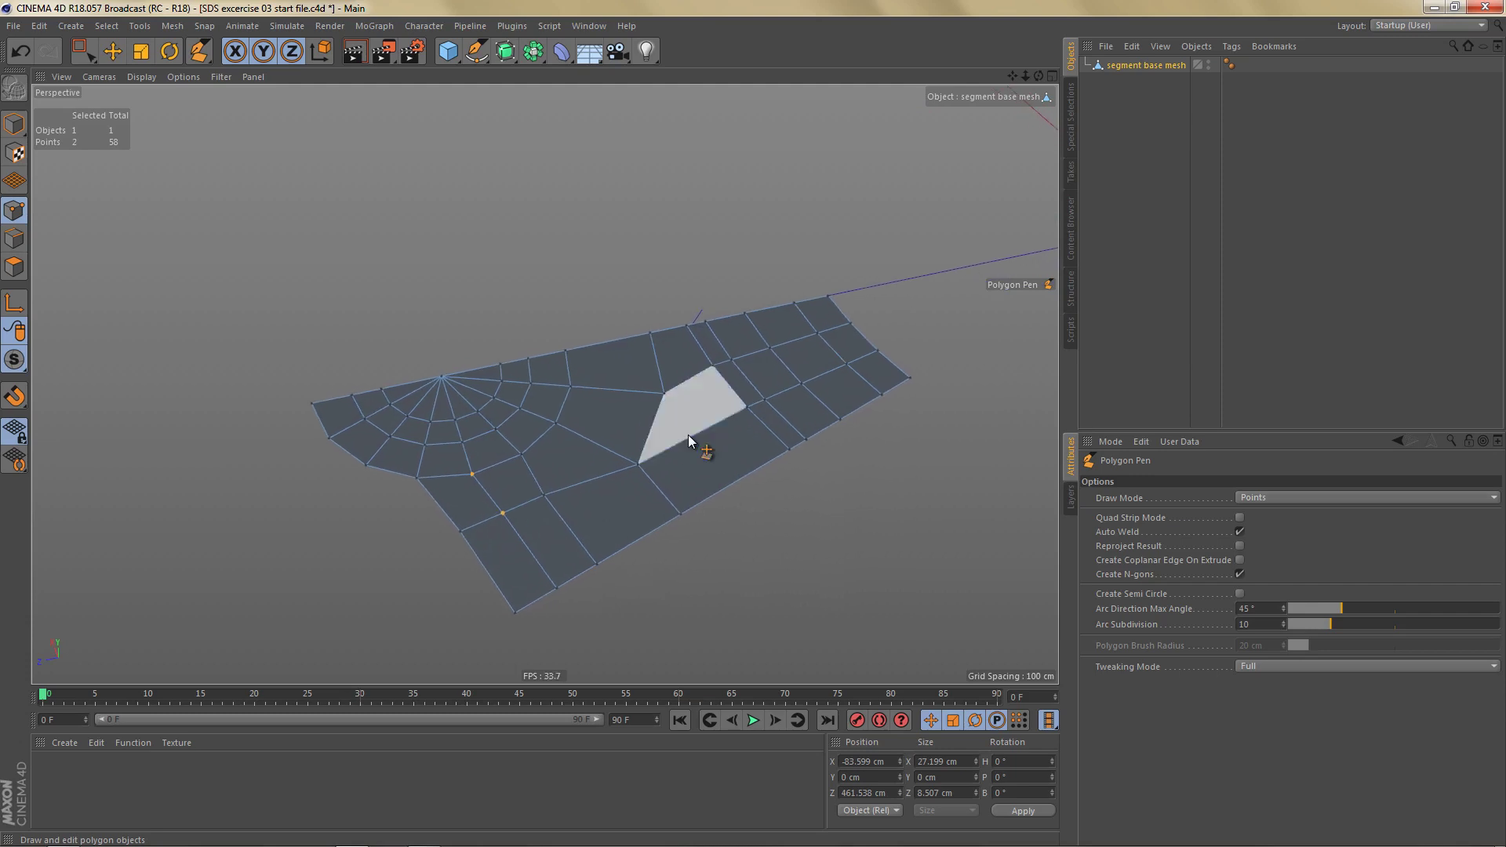
# Step: Extrude the 15 polygons of the inner disc section by 10 cm with Realtime Update off
pyautogui.press('Return')
pyautogui.press('Return')
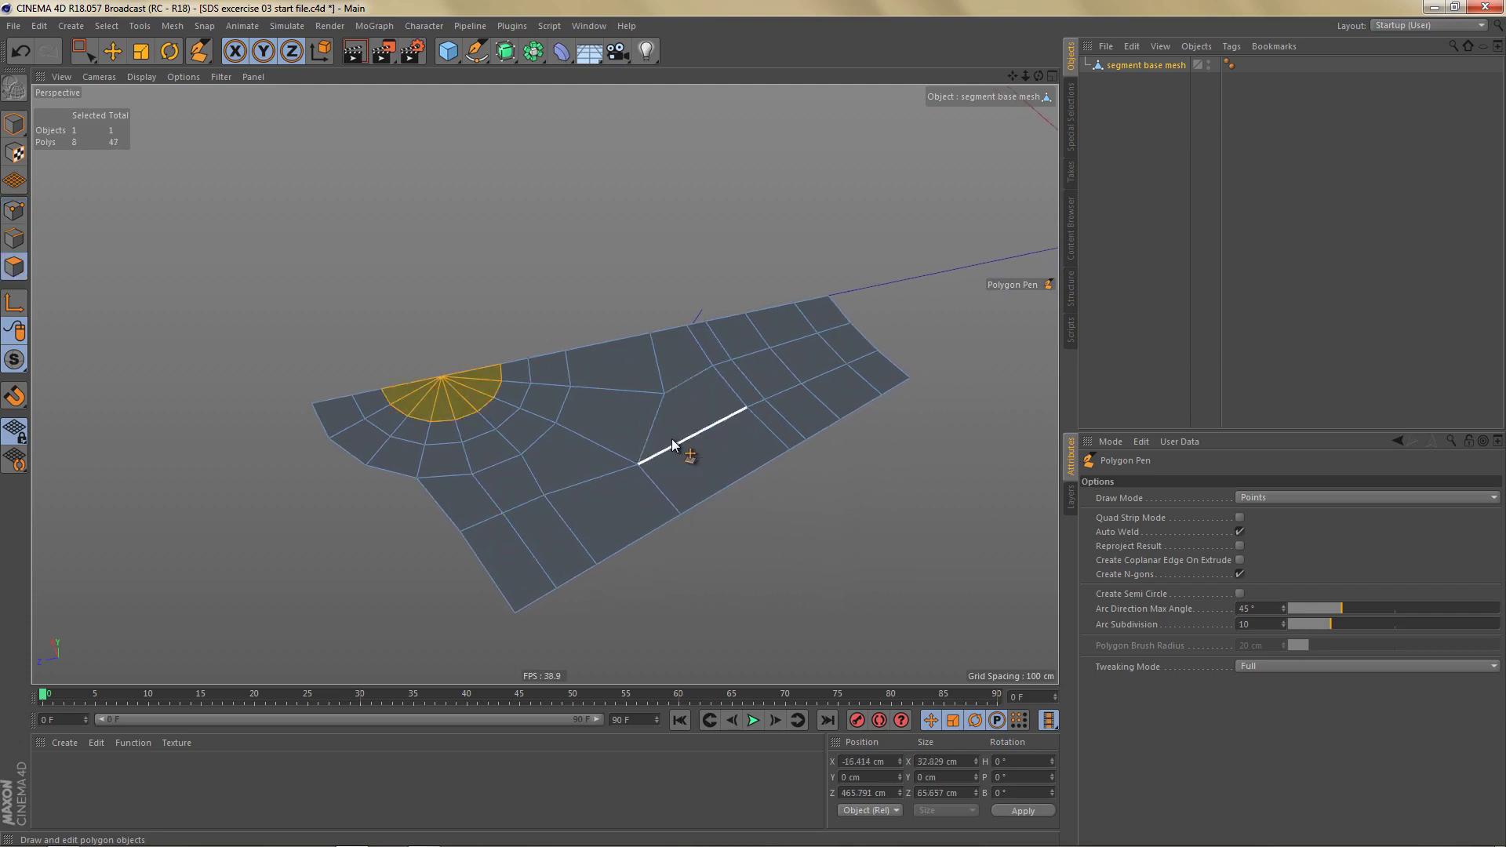
pyautogui.press('9')
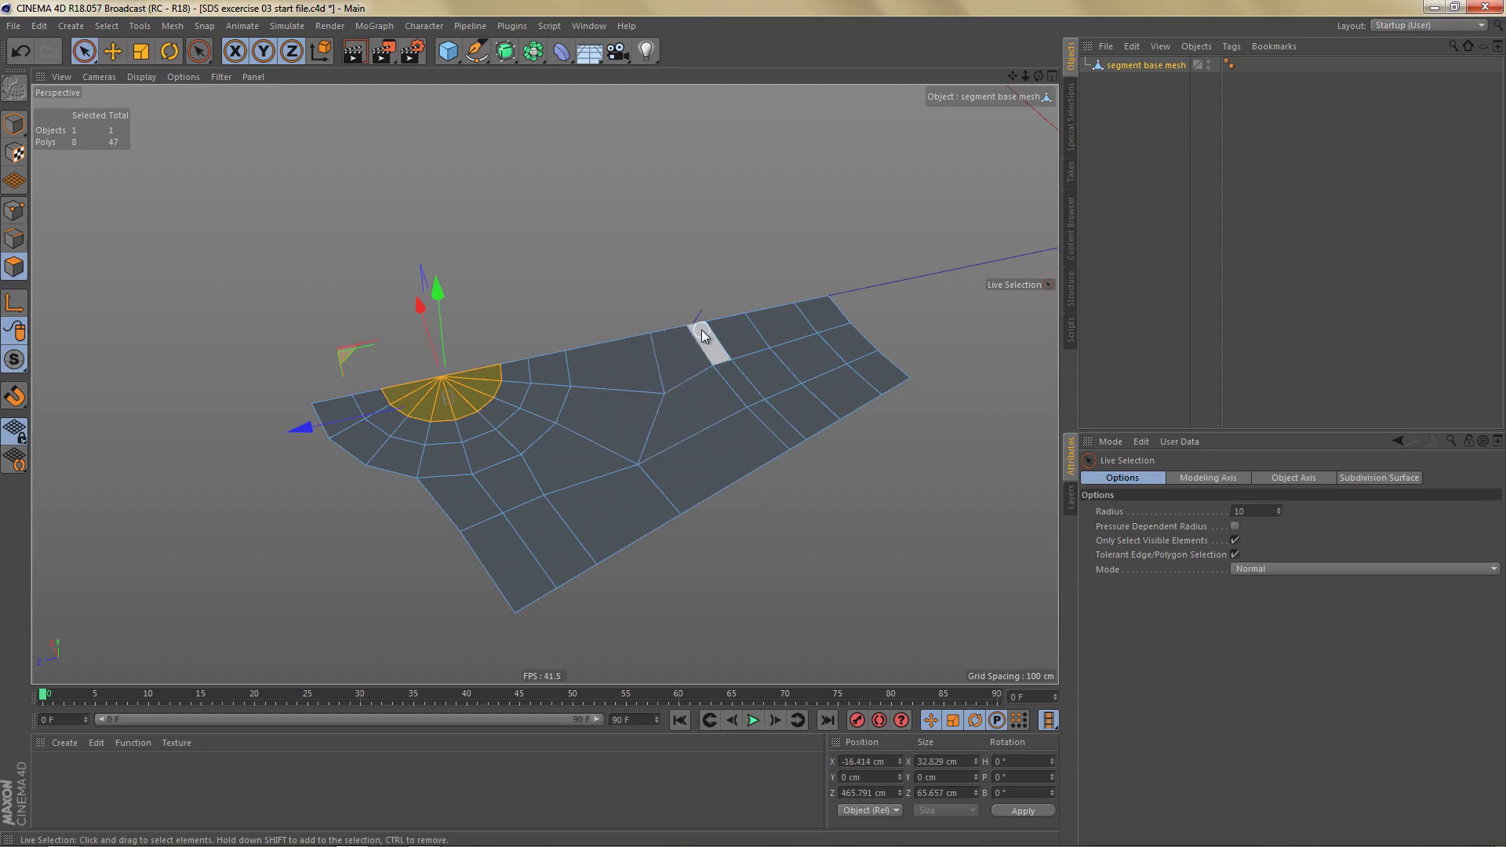
pyautogui.moveTo(698, 337); pyautogui.dragTo(825, 379)
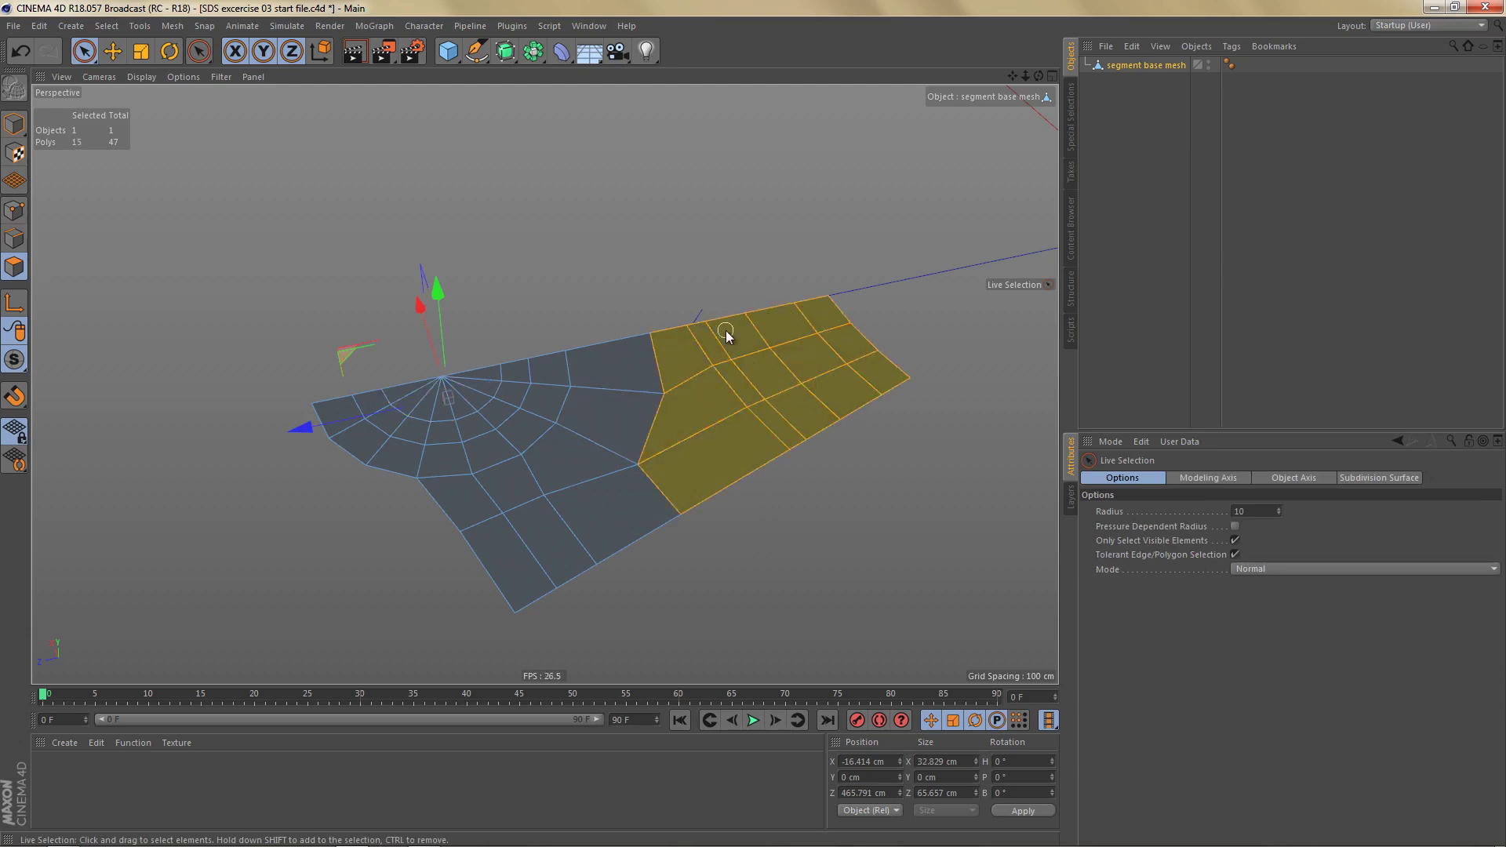
pyautogui.press('d')
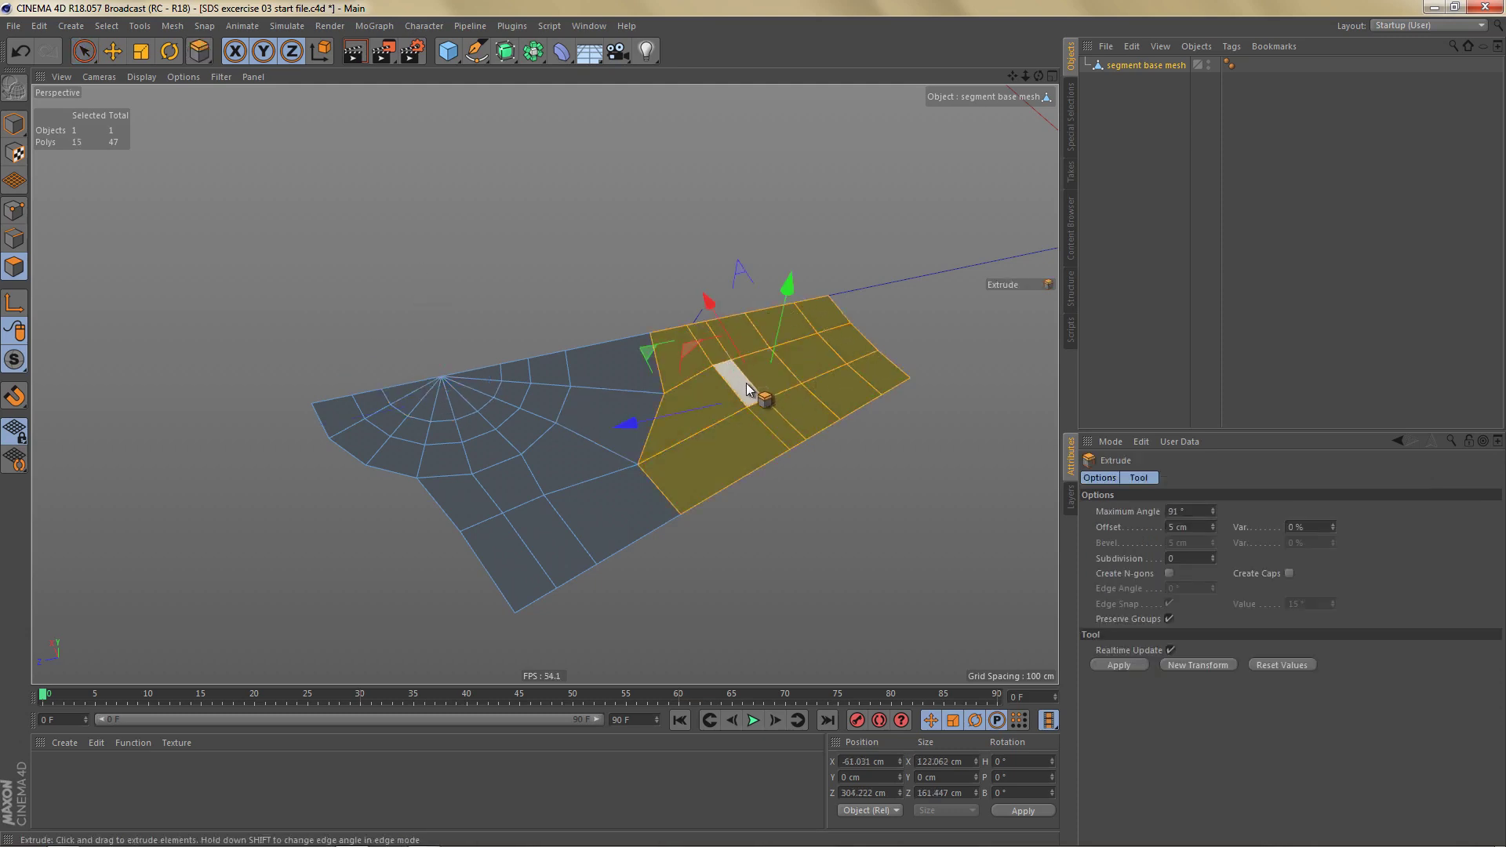
pyautogui.click(1170, 650)
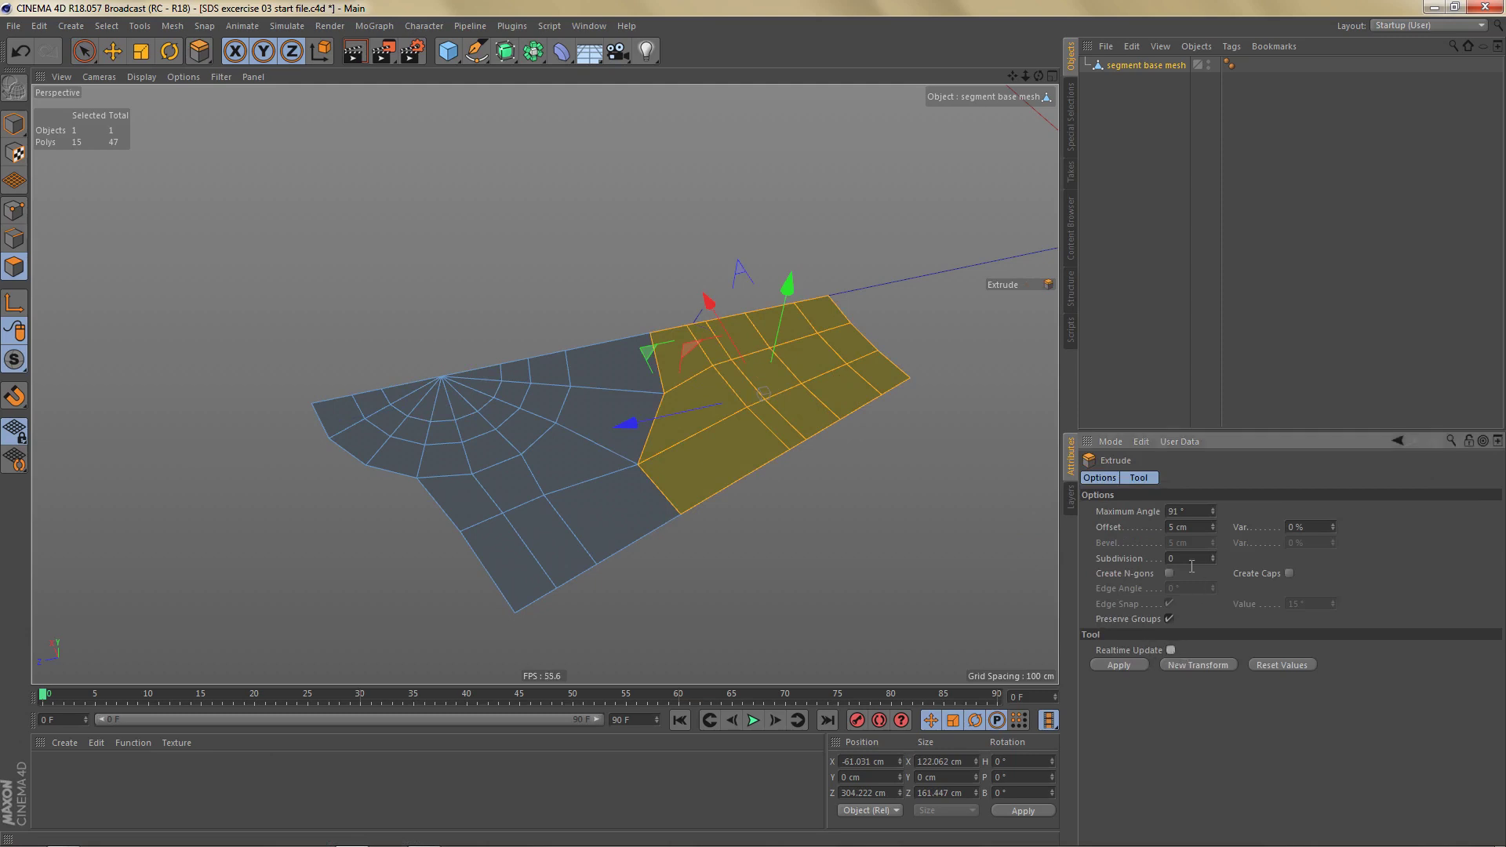
pyautogui.moveTo(754, 423); pyautogui.dragTo(752, 425)
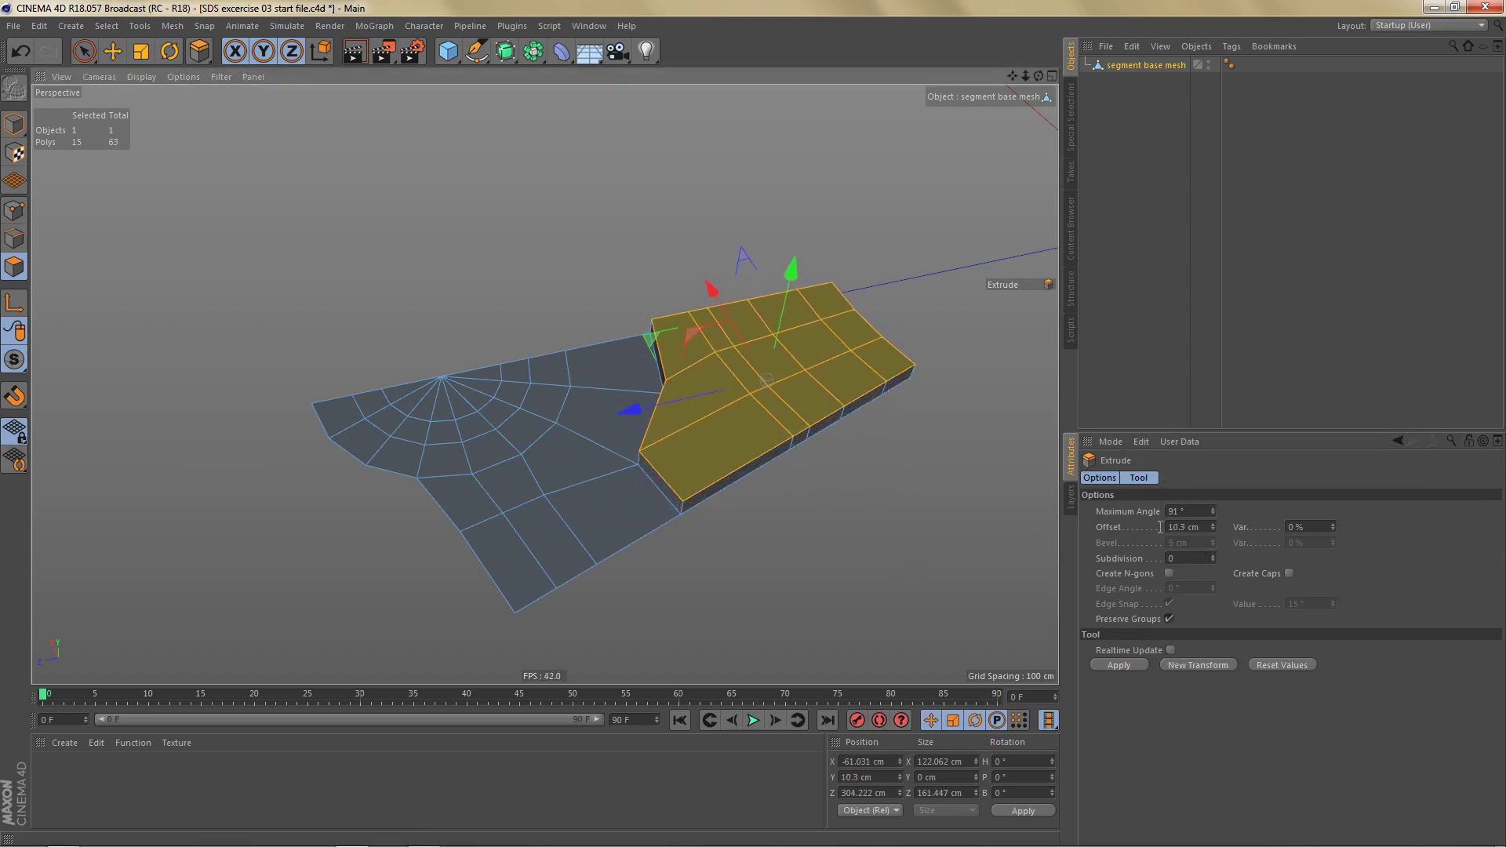
pyautogui.doubleClick(1186, 527)
pyautogui.press('Return')
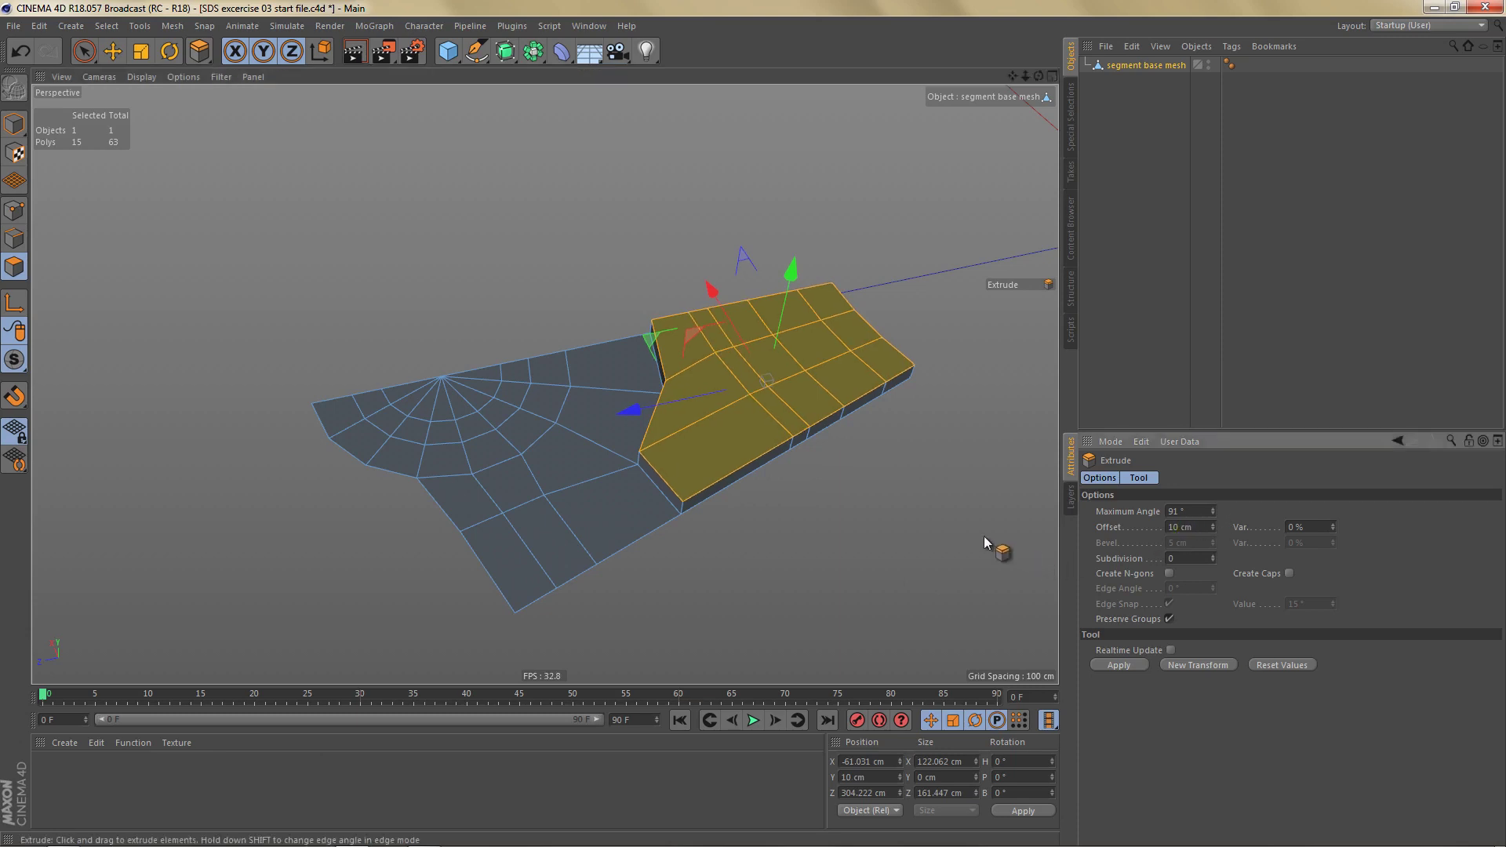
# Step: Deselect the outermost row of raised polygons and extrude the remaining 12 by another 10 cm
pyautogui.press('space')
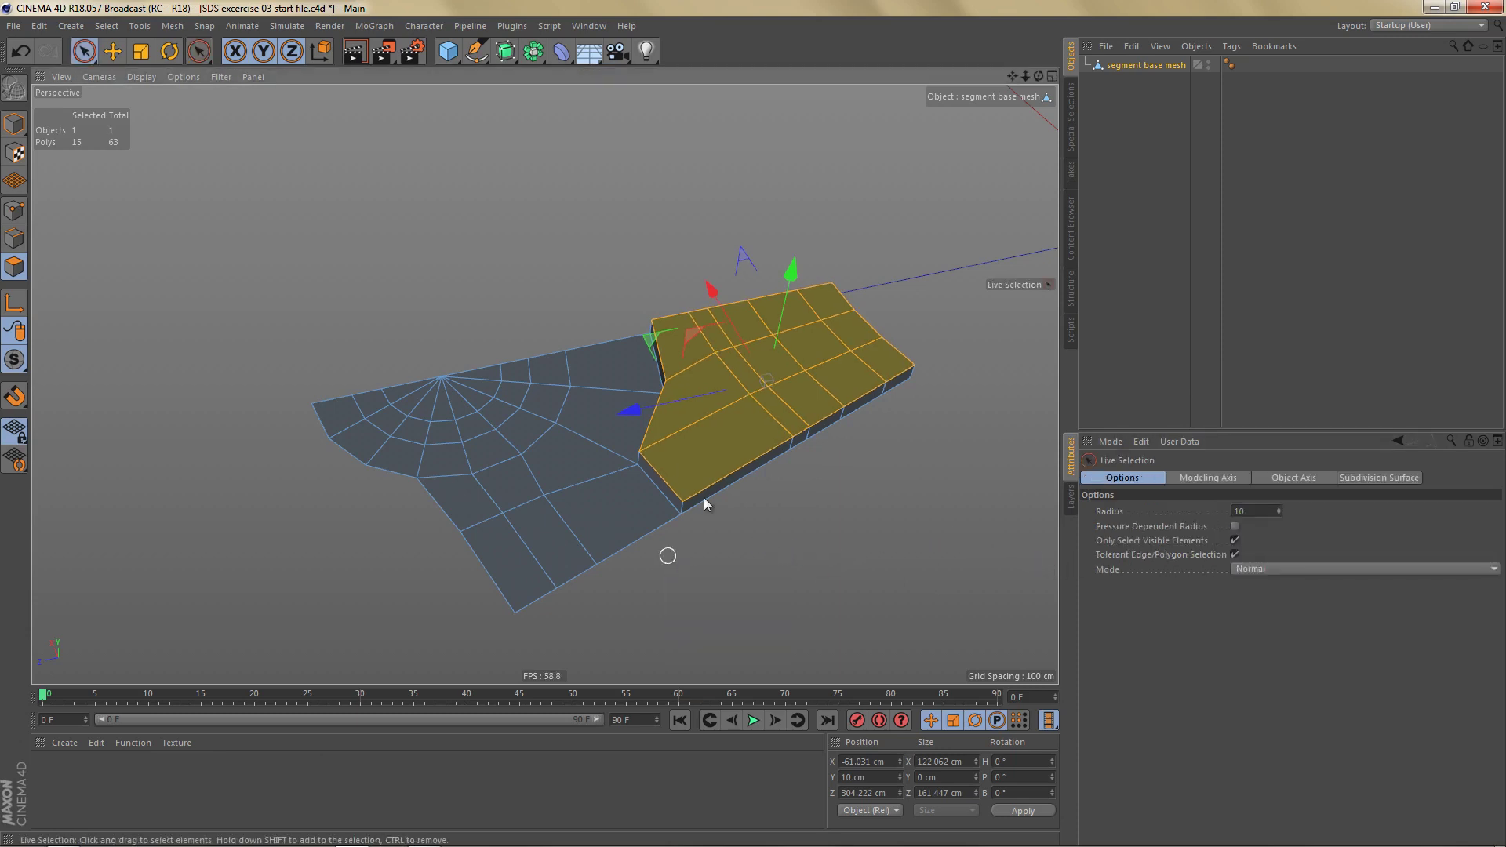
pyautogui.keyDown('ctrl'); pyautogui.moveTo(710, 477); pyautogui.dragTo(657, 326); pyautogui.keyUp('ctrl')
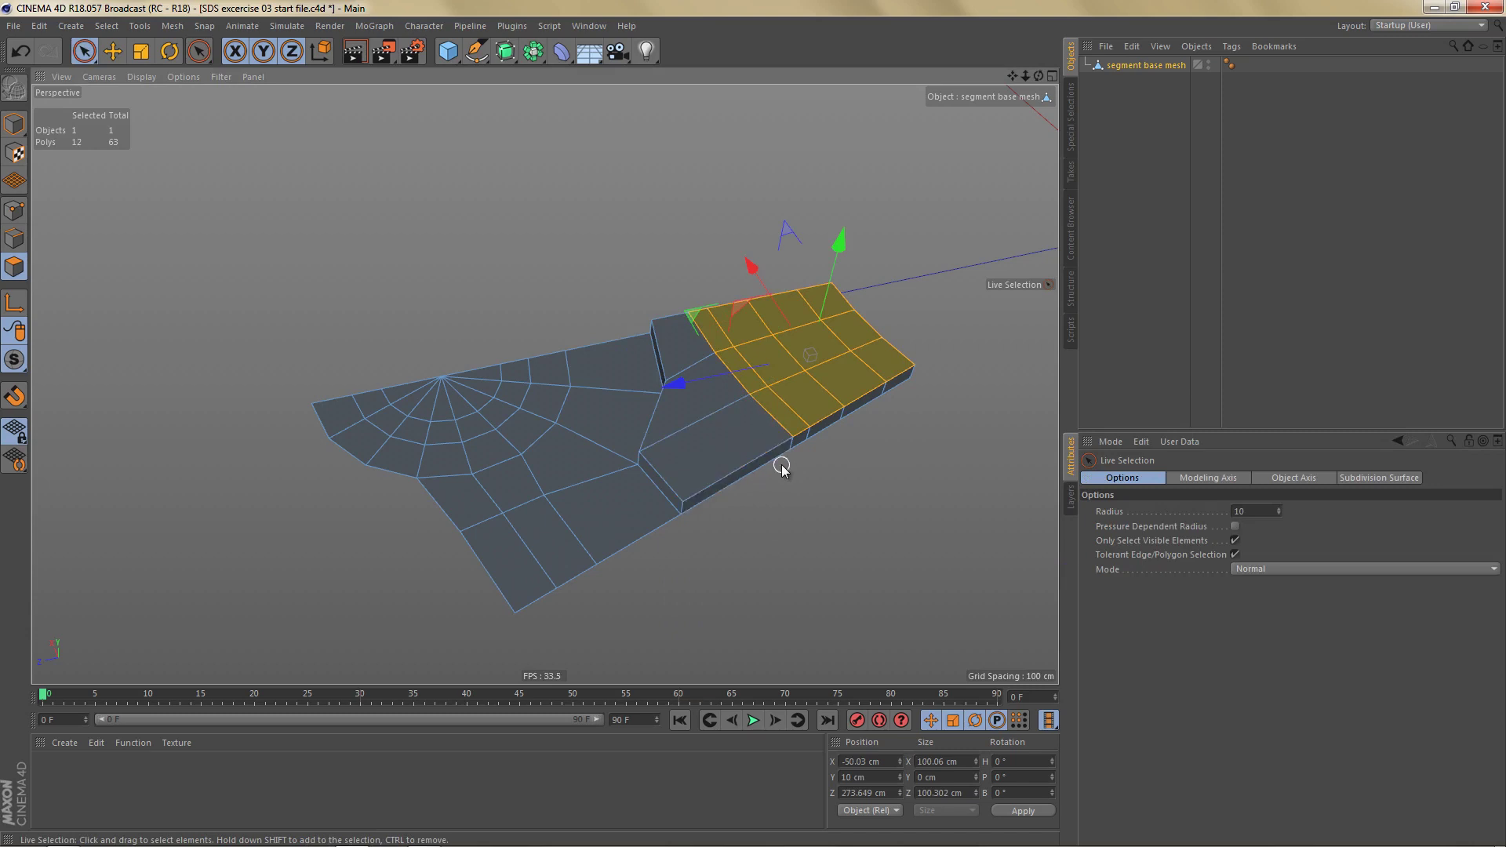
pyautogui.press('space')
pyautogui.click(1198, 665)
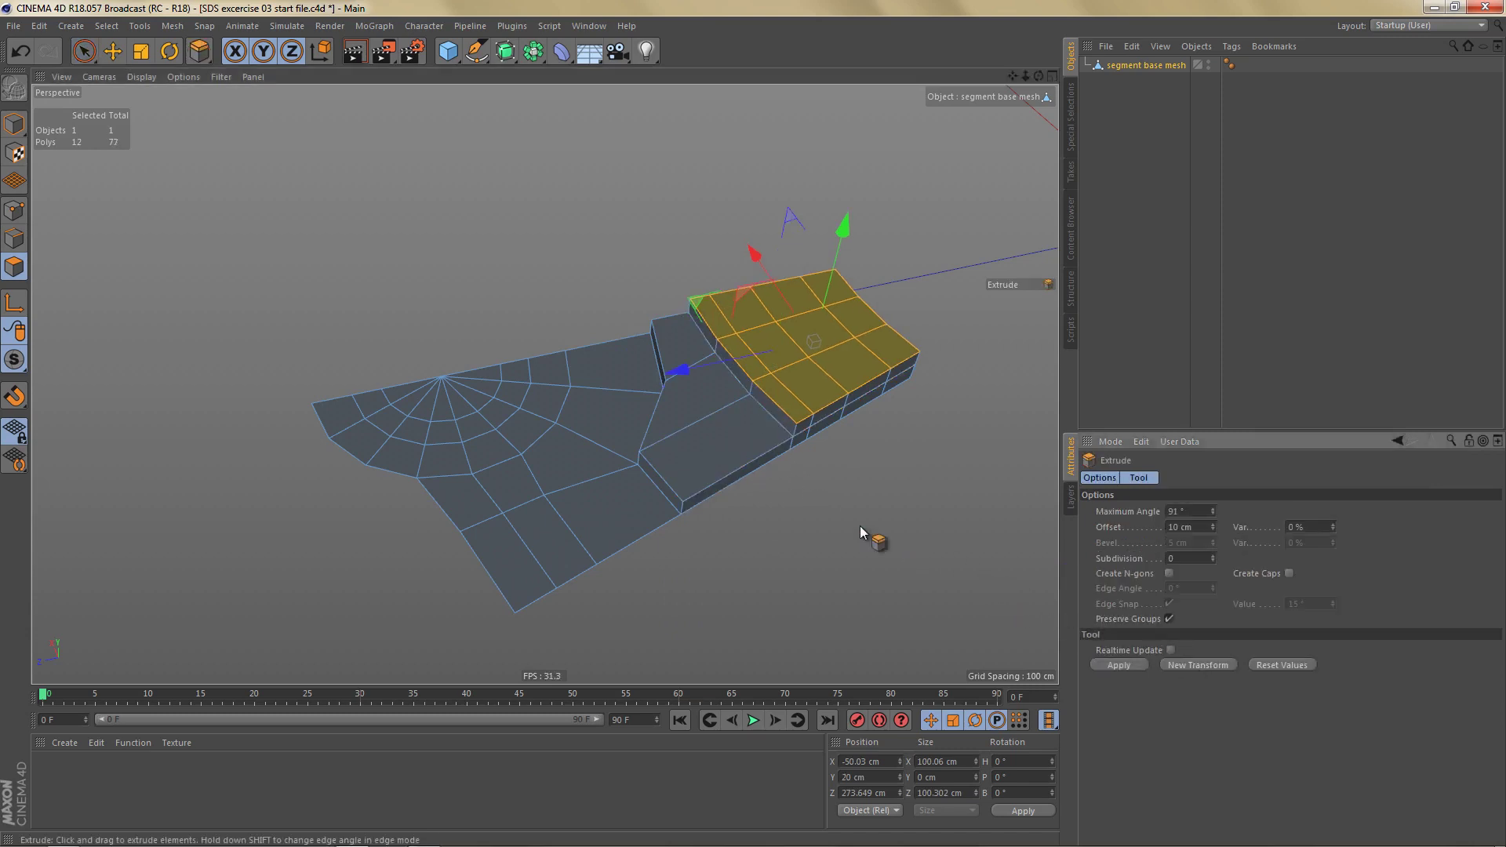
# Step: Deselect the narrow outer row on the second tier and extrude the remaining nine polygons by another 10 cm
pyautogui.press('space')
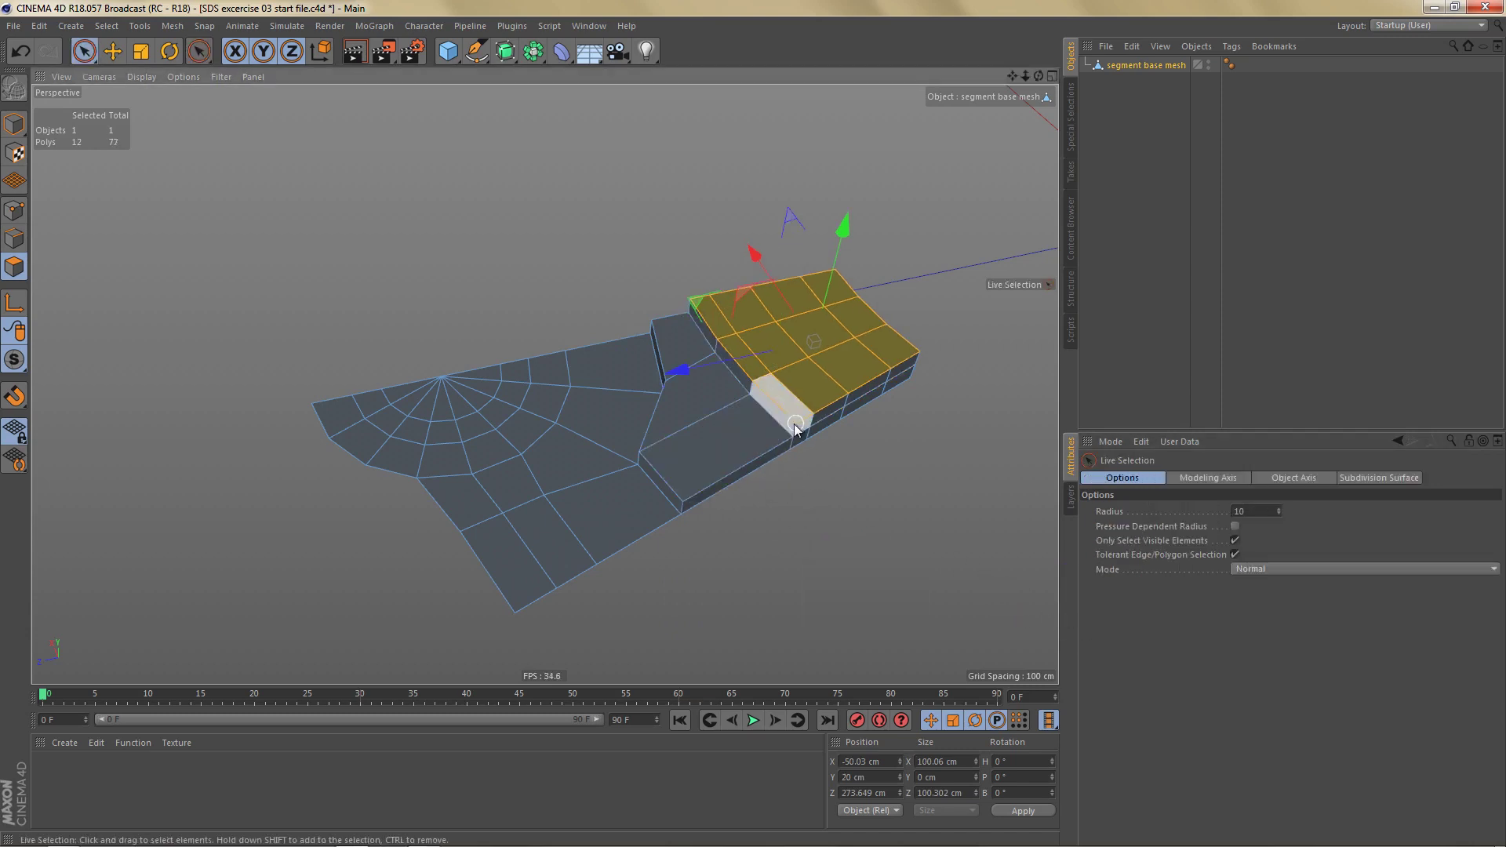
pyautogui.keyDown('ctrl'); pyautogui.moveTo(794, 418); pyautogui.dragTo(716, 313); pyautogui.keyUp('ctrl')
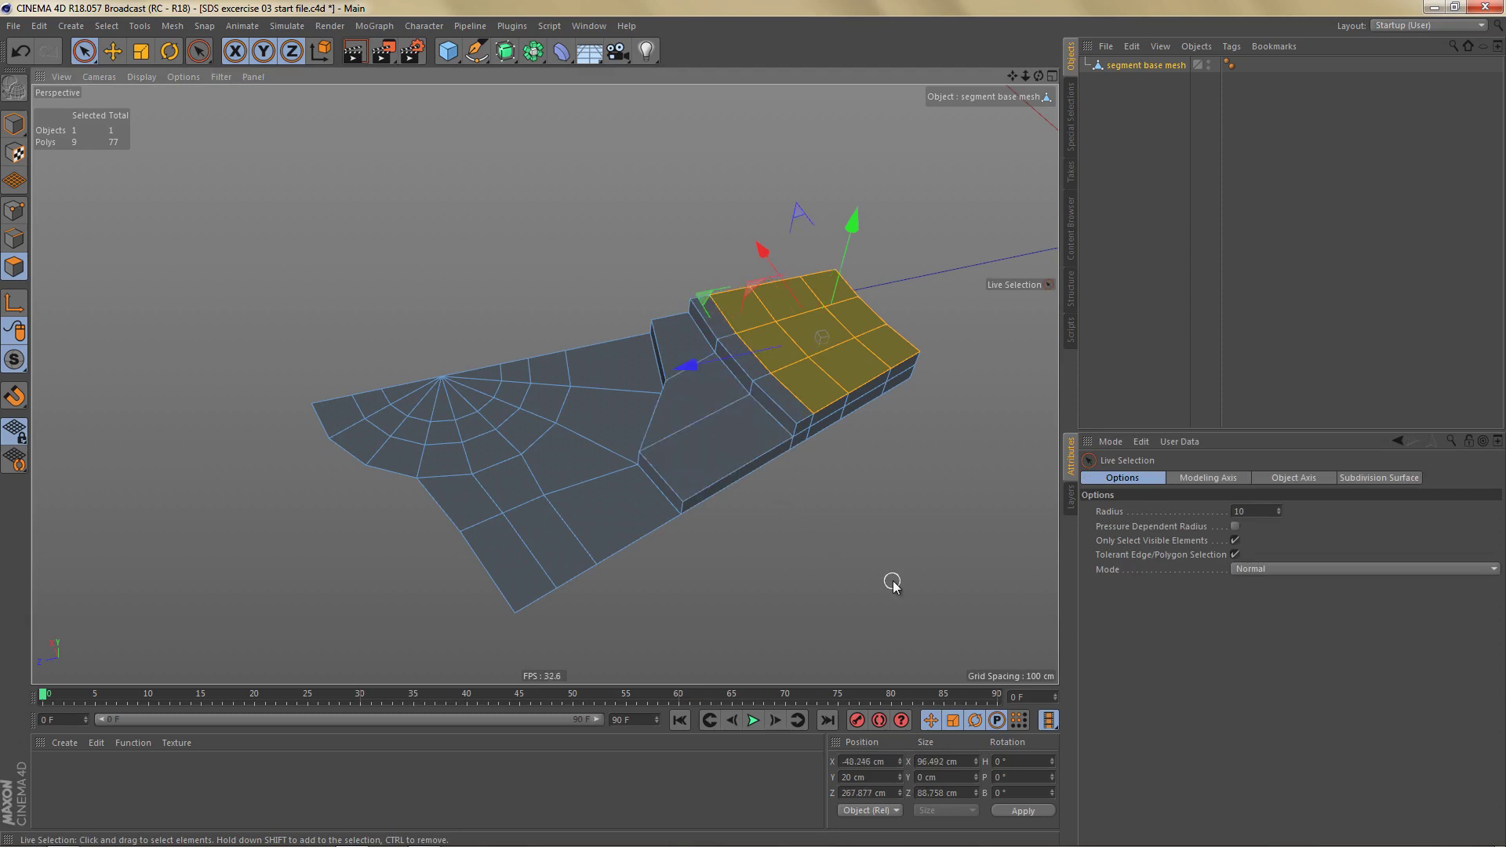
pyautogui.press('space')
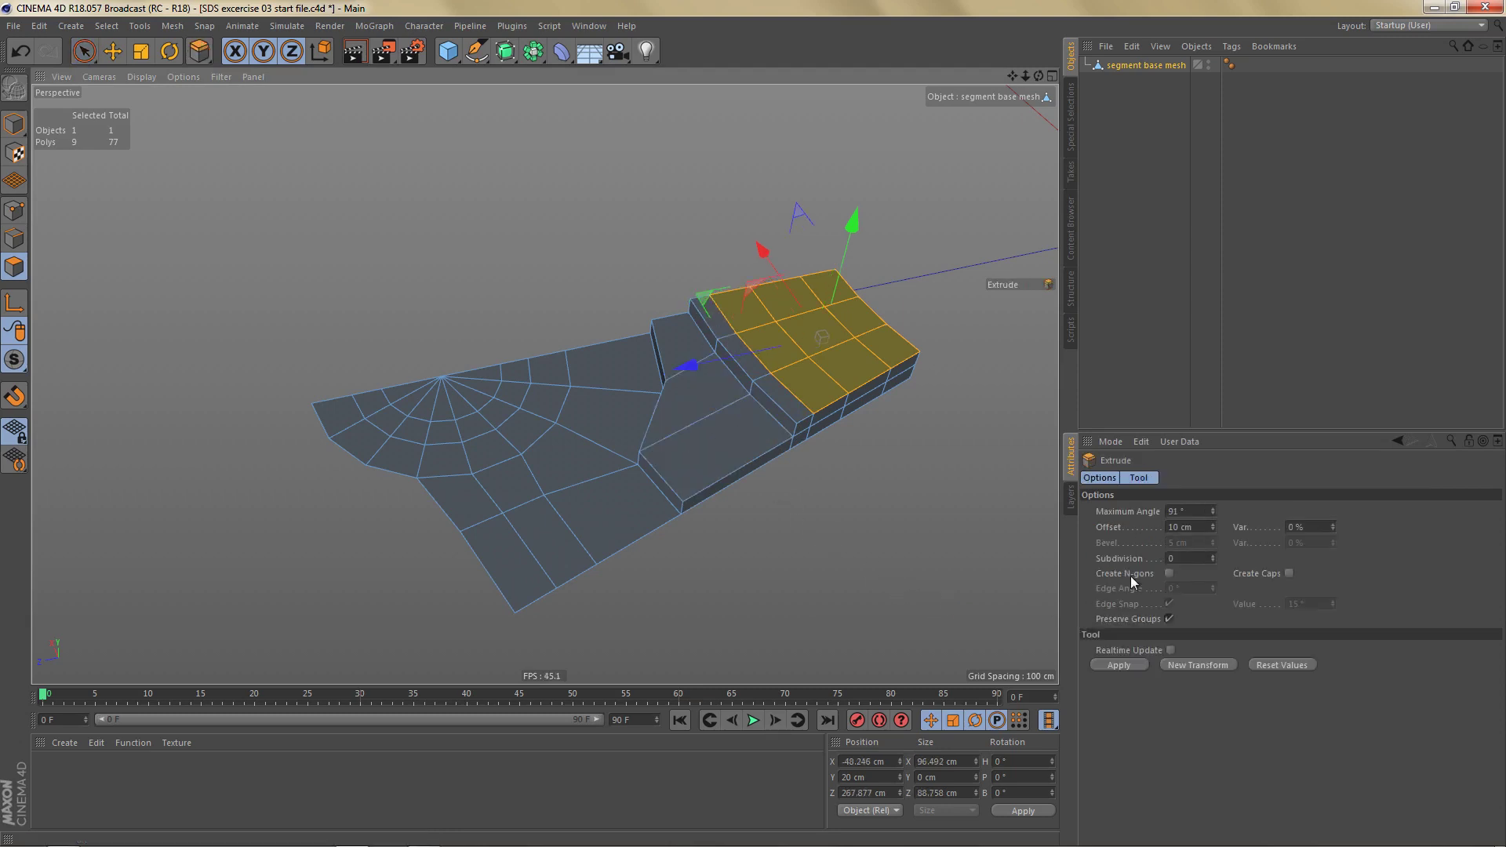
pyautogui.click(1215, 667)
pyautogui.keyDown('alt'); pyautogui.moveTo(789, 427); pyautogui.dragTo(841, 429, button='right'); pyautogui.keyUp('alt')
pyautogui.keyDown('alt'); pyautogui.moveTo(836, 403); pyautogui.dragTo(822, 416); pyautogui.keyUp('alt')
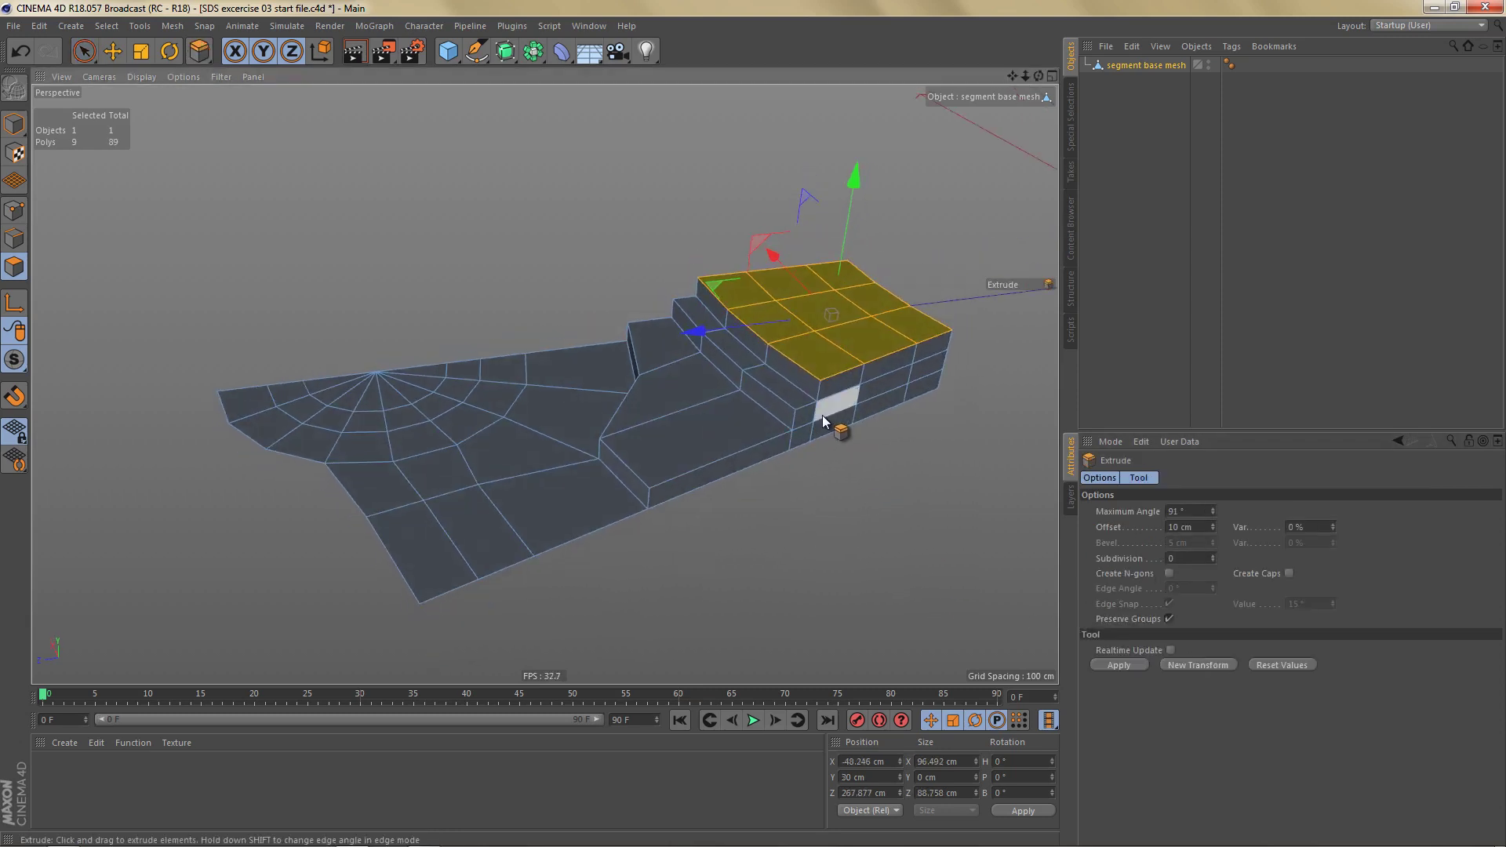
pyautogui.keyDown('alt'); pyautogui.moveTo(822, 415); pyautogui.dragTo(750, 445, button='middle'); pyautogui.keyUp('alt')
# Step: Delete the 12 extruded side-wall polygons along the slanted side of the segment
pyautogui.press('space')
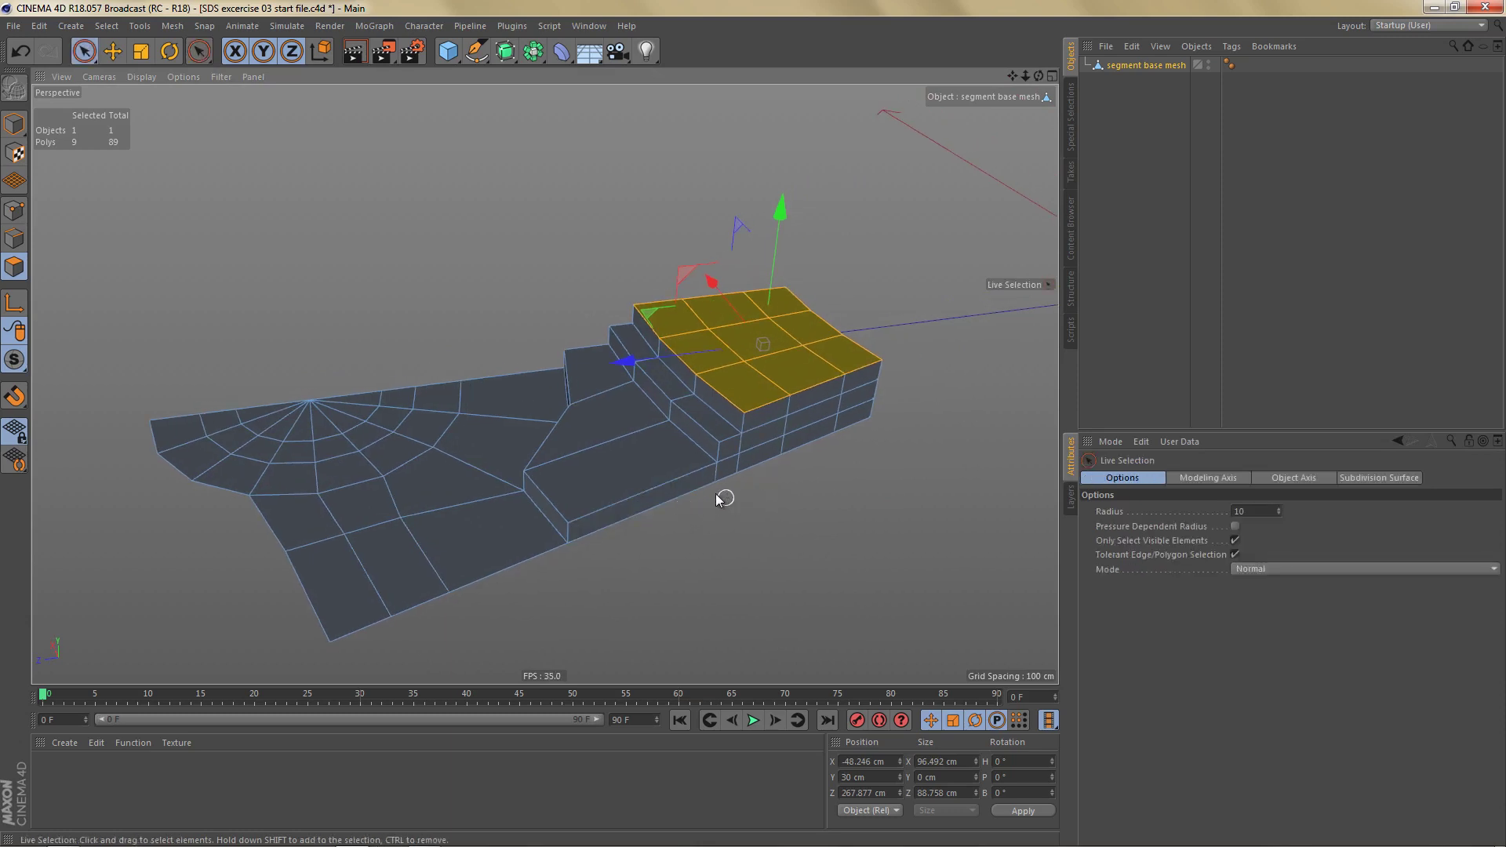
pyautogui.moveTo(707, 481); pyautogui.dragTo(731, 476)
pyautogui.moveTo(796, 427)
pyautogui.mouseDown()
pyautogui.moveTo(745, 423)
pyautogui.moveTo(861, 402)
pyautogui.moveTo(855, 436)
pyautogui.mouseUp()
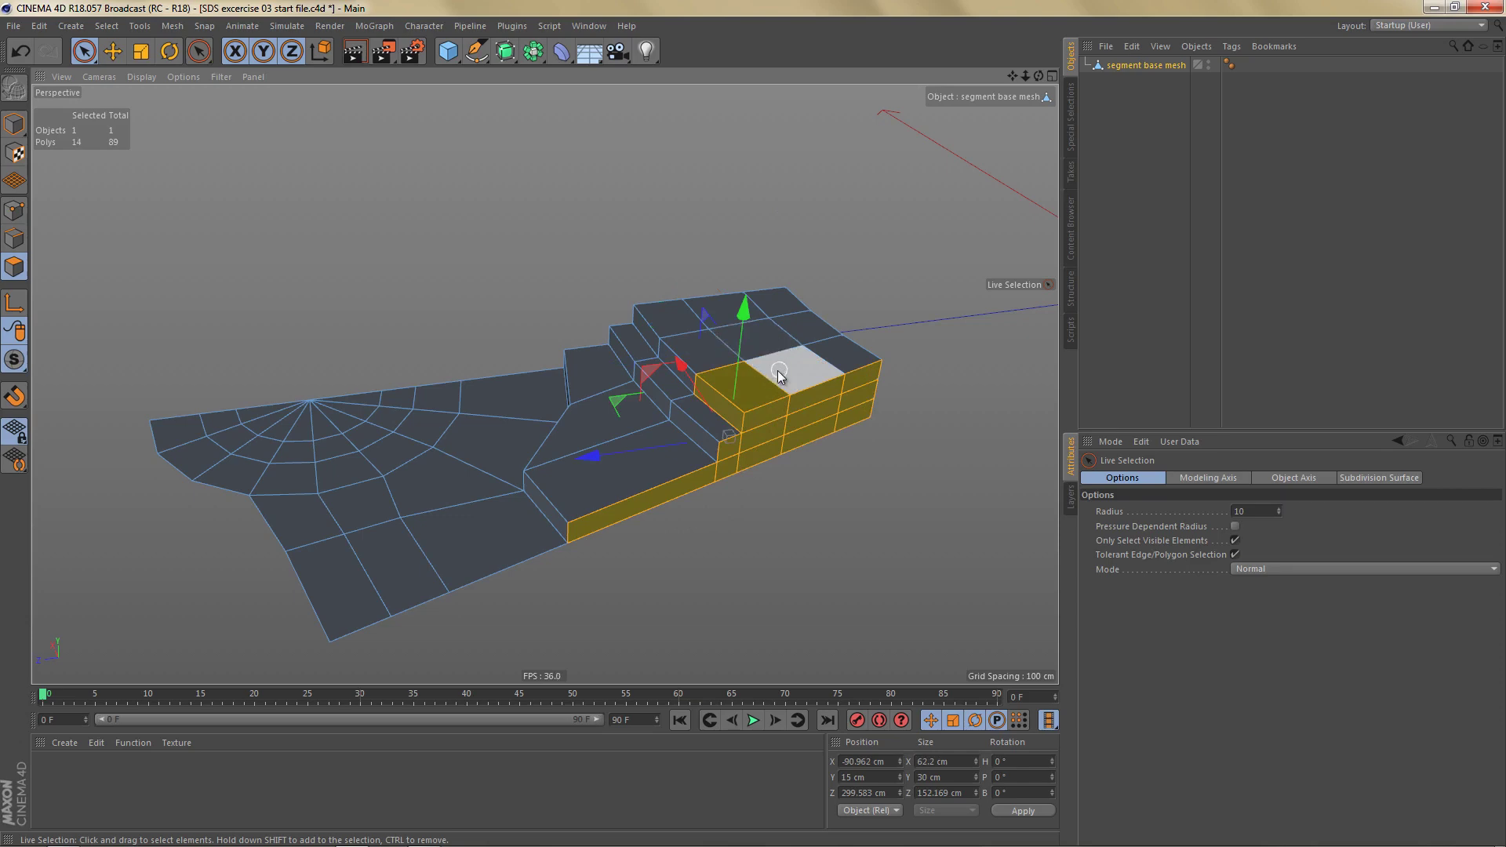
pyautogui.press('Delete')
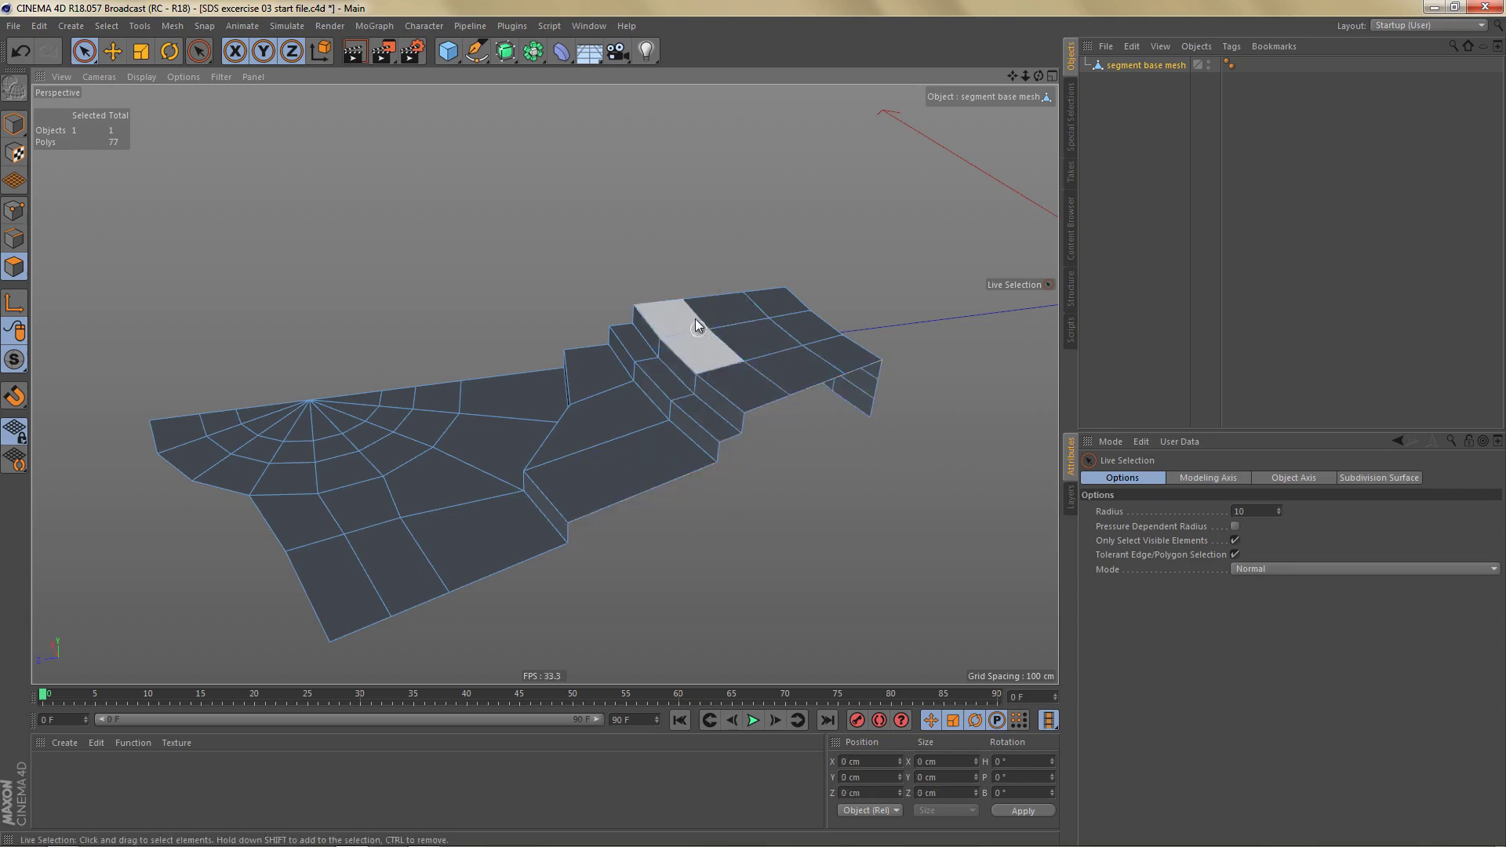
# Step: Delete the 12 extruded side-wall polygons along the segment's opposite side, at X = 0
pyautogui.keyDown('alt'); pyautogui.moveTo(696, 321); pyautogui.dragTo(1012, 333); pyautogui.keyUp('alt')
pyautogui.keyDown('alt'); pyautogui.moveTo(703, 319); pyautogui.dragTo(773, 320, button='right'); pyautogui.keyUp('alt')
pyautogui.moveTo(679, 362)
pyautogui.keyDown('alt'); pyautogui.mouseDown()
pyautogui.moveTo(734, 374)
pyautogui.moveTo(791, 355)
pyautogui.mouseUp(); pyautogui.keyUp('alt')
pyautogui.moveTo(517, 394)
pyautogui.mouseDown()
pyautogui.moveTo(525, 348)
pyautogui.moveTo(633, 412)
pyautogui.mouseUp()
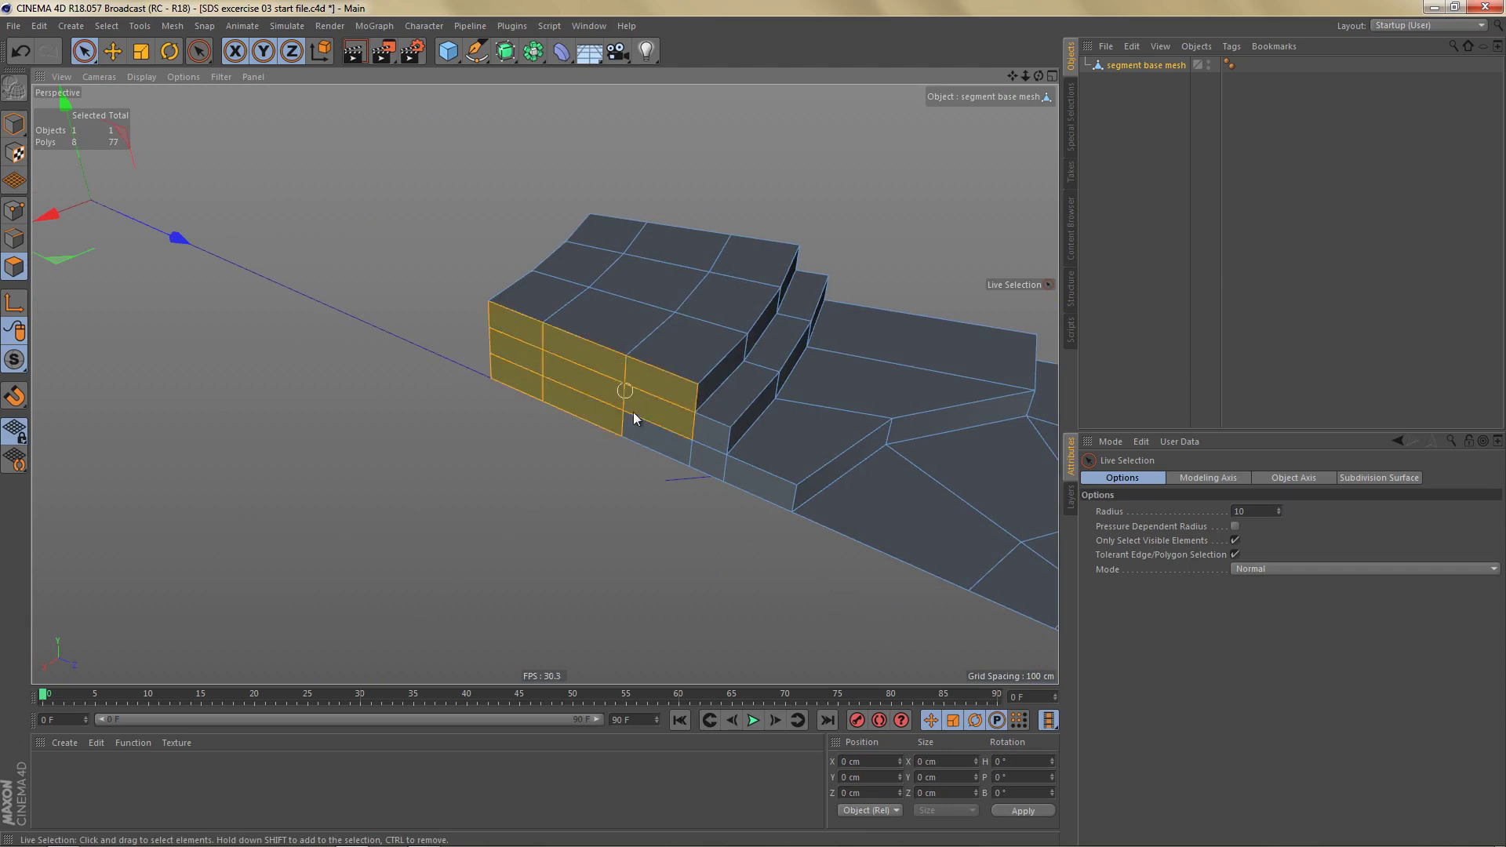
pyautogui.moveTo(690, 459)
pyautogui.mouseDown()
pyautogui.moveTo(717, 453)
pyautogui.moveTo(731, 476)
pyautogui.mouseUp()
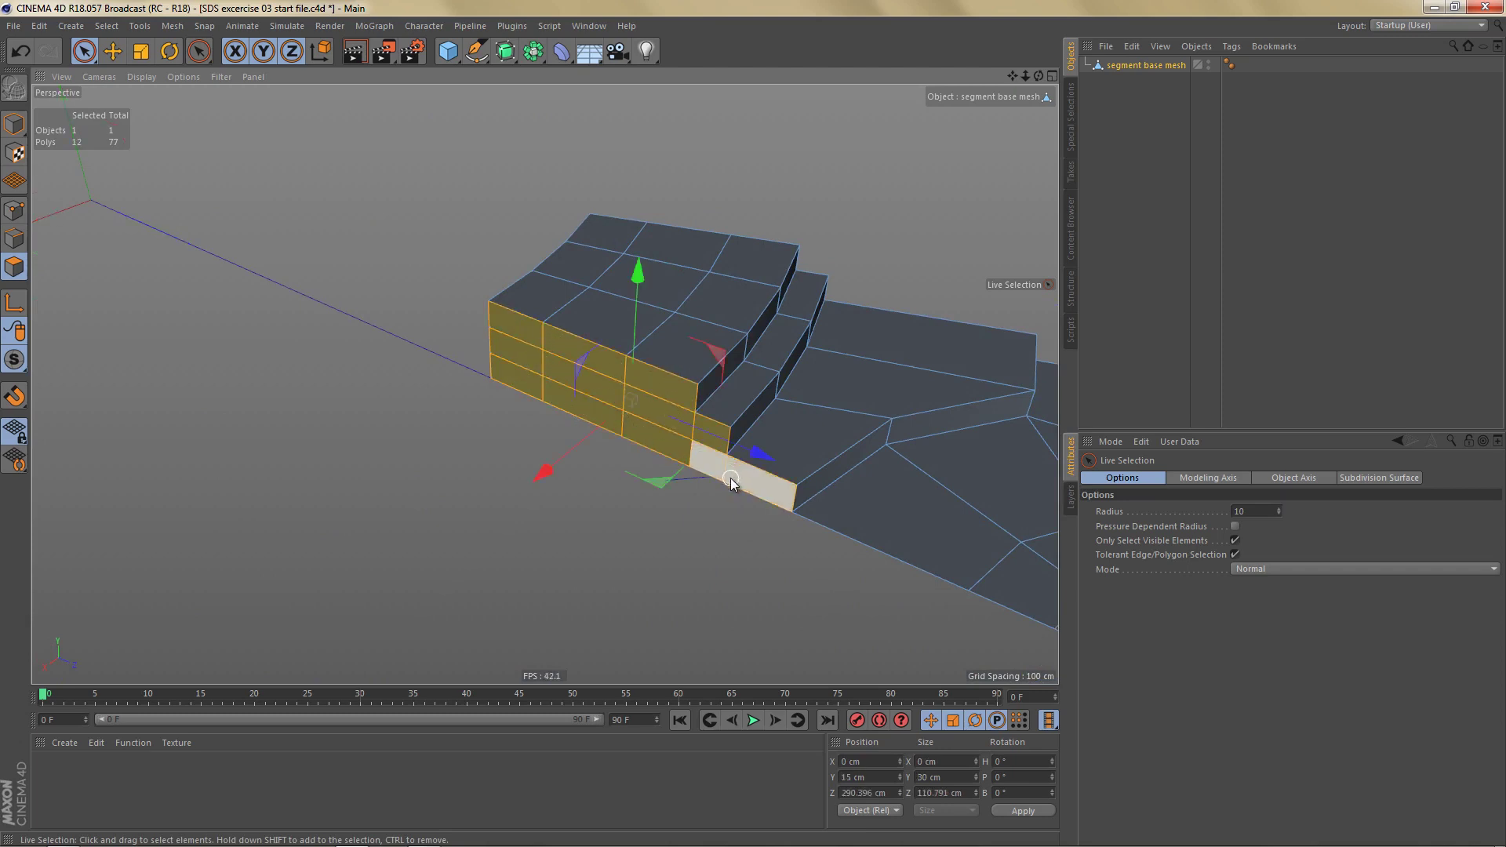
pyautogui.press('Delete')
# Step: Dissolve the two horizontal edge loops across the curved inner end wall
pyautogui.keyDown('alt'); pyautogui.moveTo(616, 271); pyautogui.dragTo(808, 320); pyautogui.keyUp('alt')
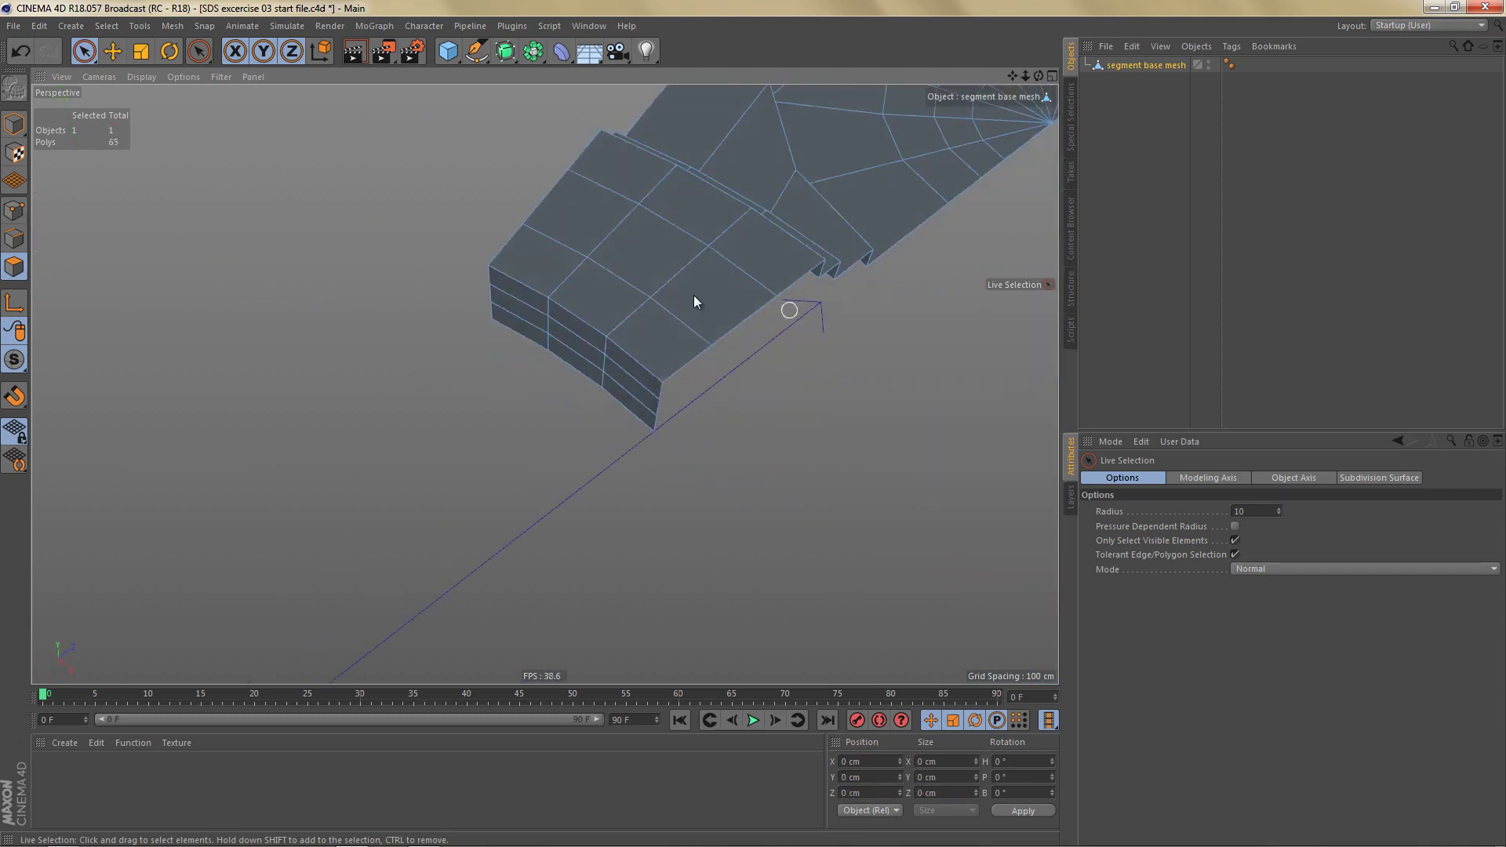
pyautogui.keyDown('alt'); pyautogui.moveTo(694, 296); pyautogui.dragTo(713, 440, button='middle'); pyautogui.keyUp('alt')
pyautogui.keyDown('alt'); pyautogui.moveTo(672, 427); pyautogui.dragTo(677, 337); pyautogui.keyUp('alt')
pyautogui.keyDown('alt'); pyautogui.moveTo(646, 460); pyautogui.dragTo(706, 461, button='right'); pyautogui.keyUp('alt')
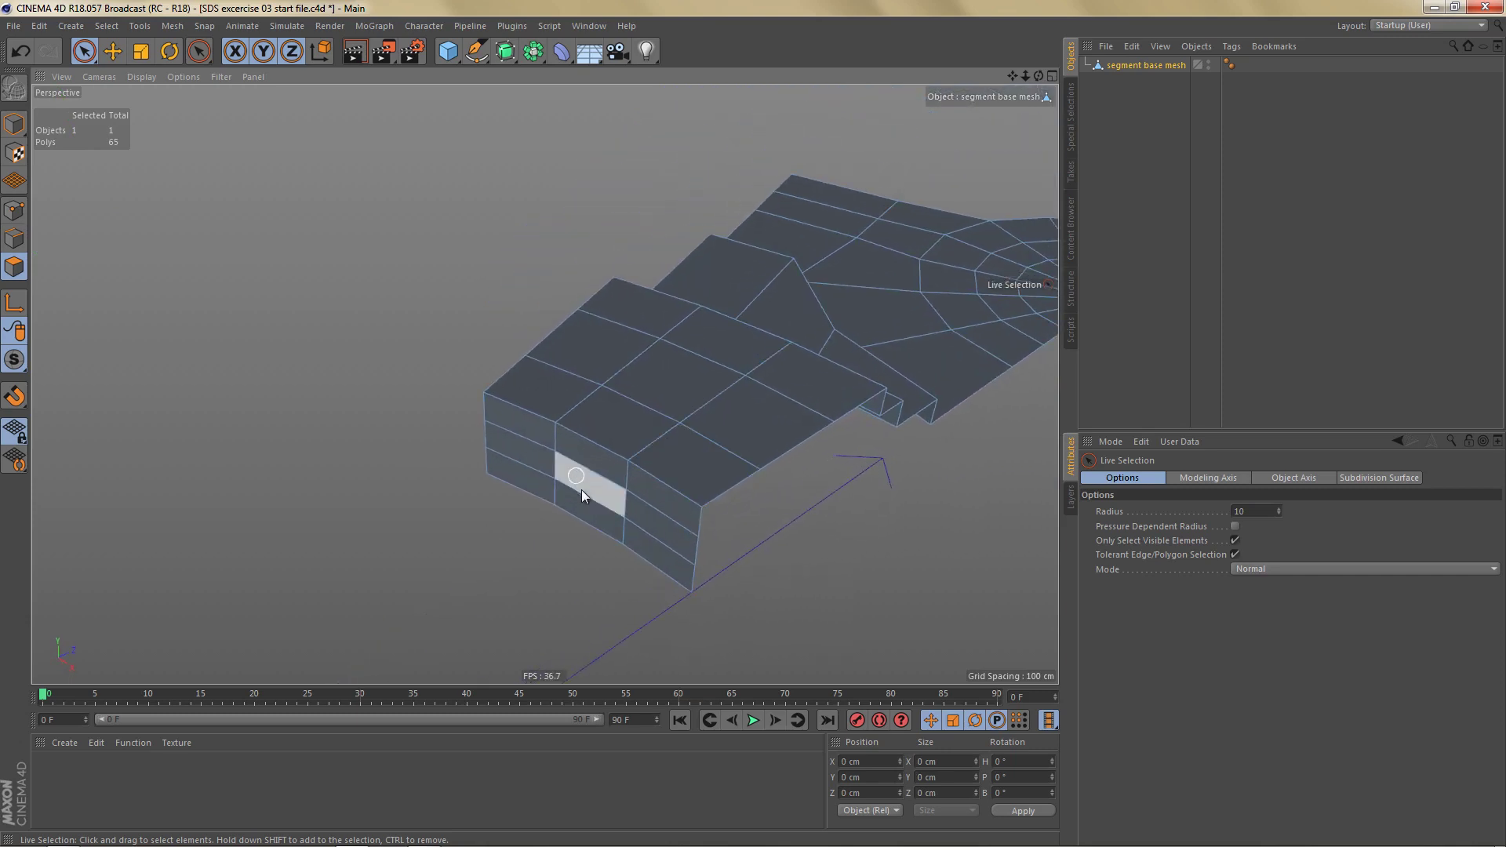
pyautogui.press('Return')
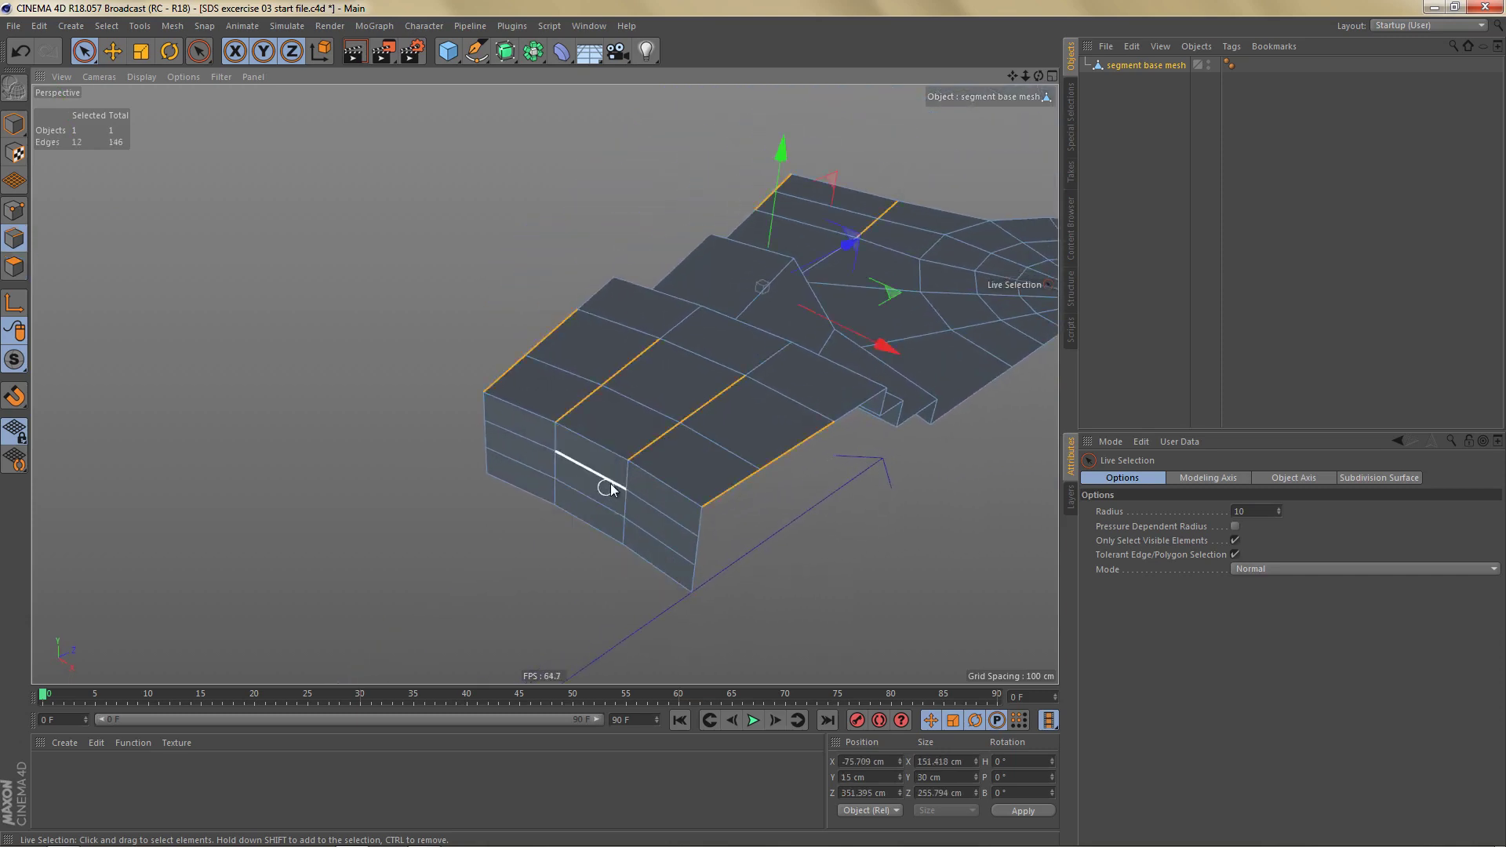
pyautogui.press('e')
pyautogui.click(591, 474)
pyautogui.doubleClick(592, 474)
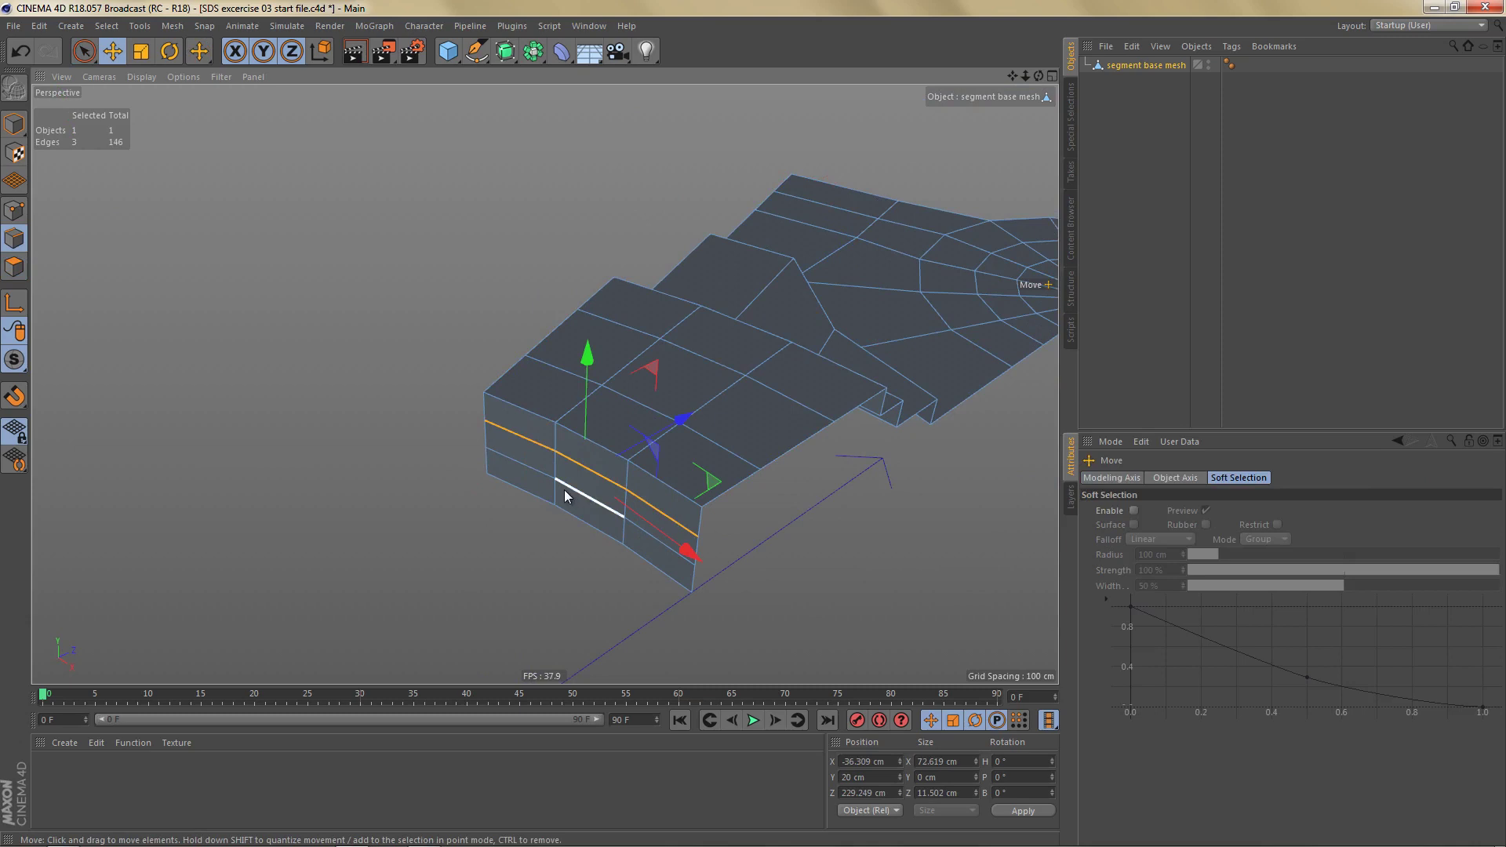
pyautogui.keyDown('shift'); pyautogui.doubleClick(563, 489); pyautogui.keyUp('shift')
pyautogui.rightClick(493, 257)
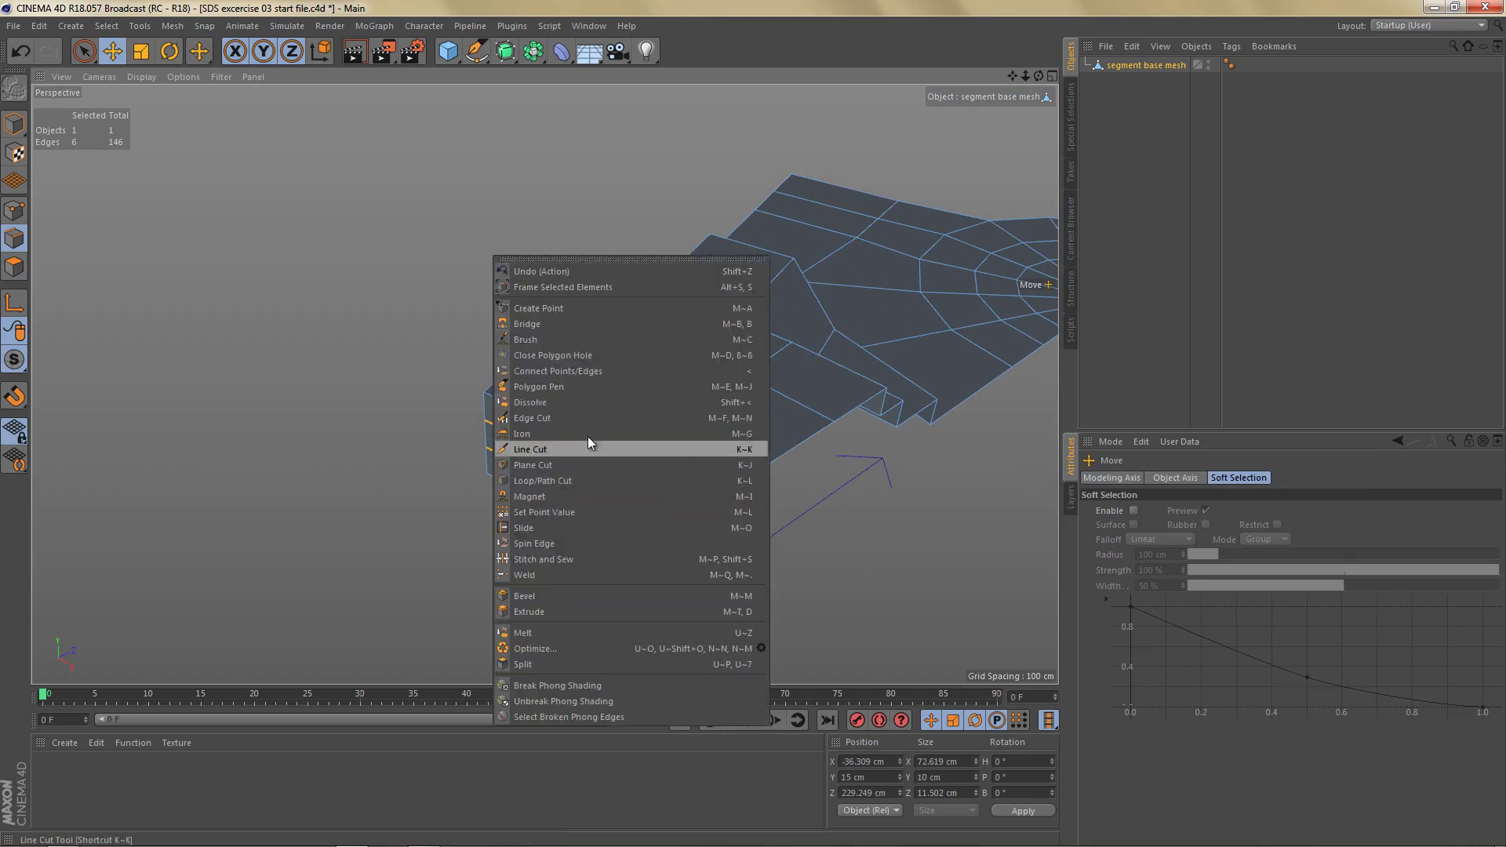
pyautogui.click(582, 404)
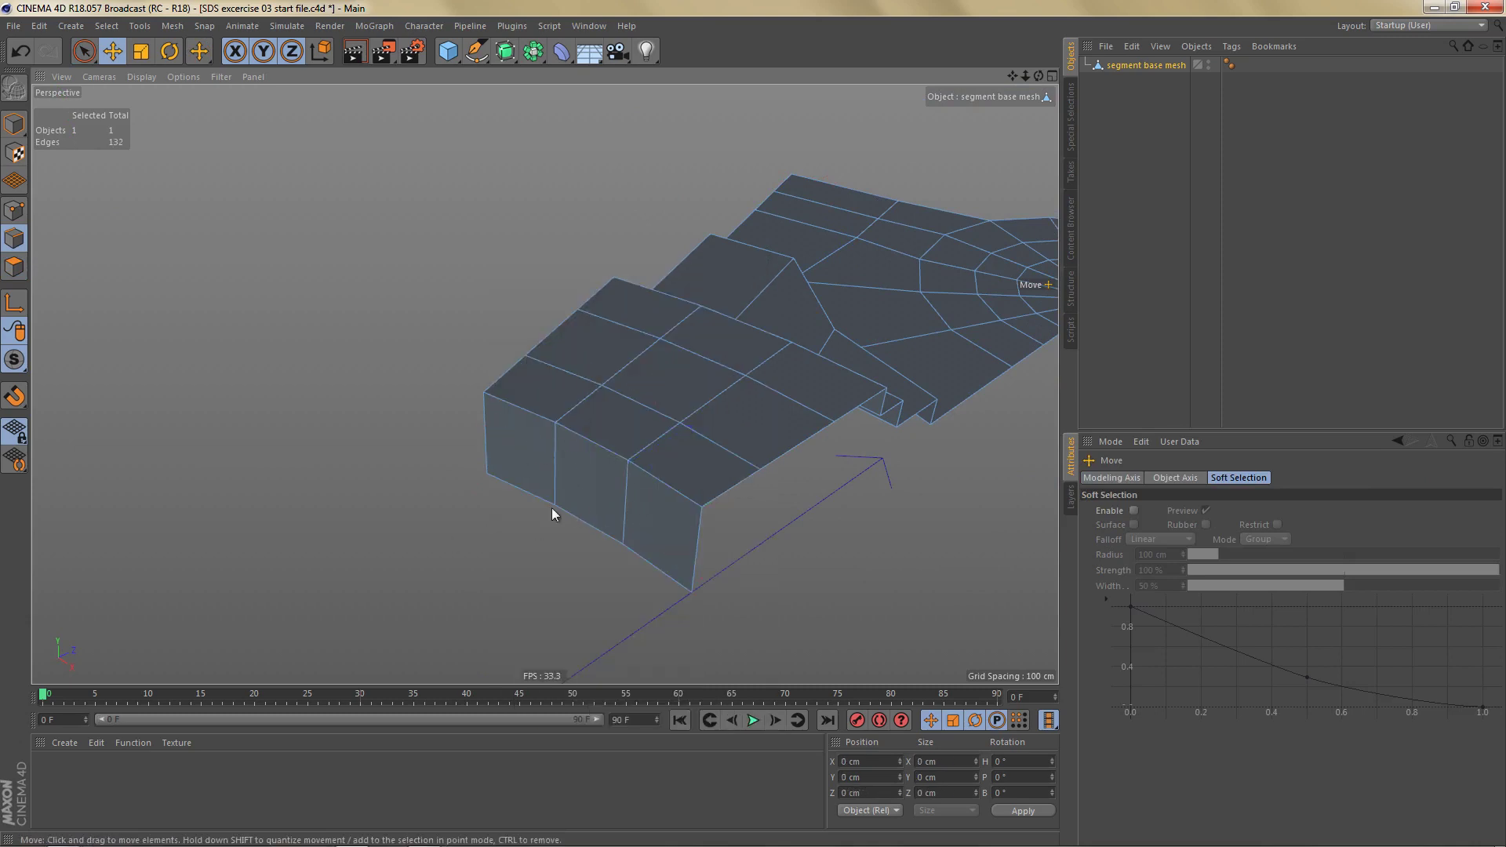
# Step: Run Optimize on all points of the segment base mesh to remove the isolated points left by the deleted side walls
pyautogui.keyDown('alt'); pyautogui.moveTo(759, 388); pyautogui.dragTo(691, 388); pyautogui.keyUp('alt')
pyautogui.press('Return')
pyautogui.press('Return')
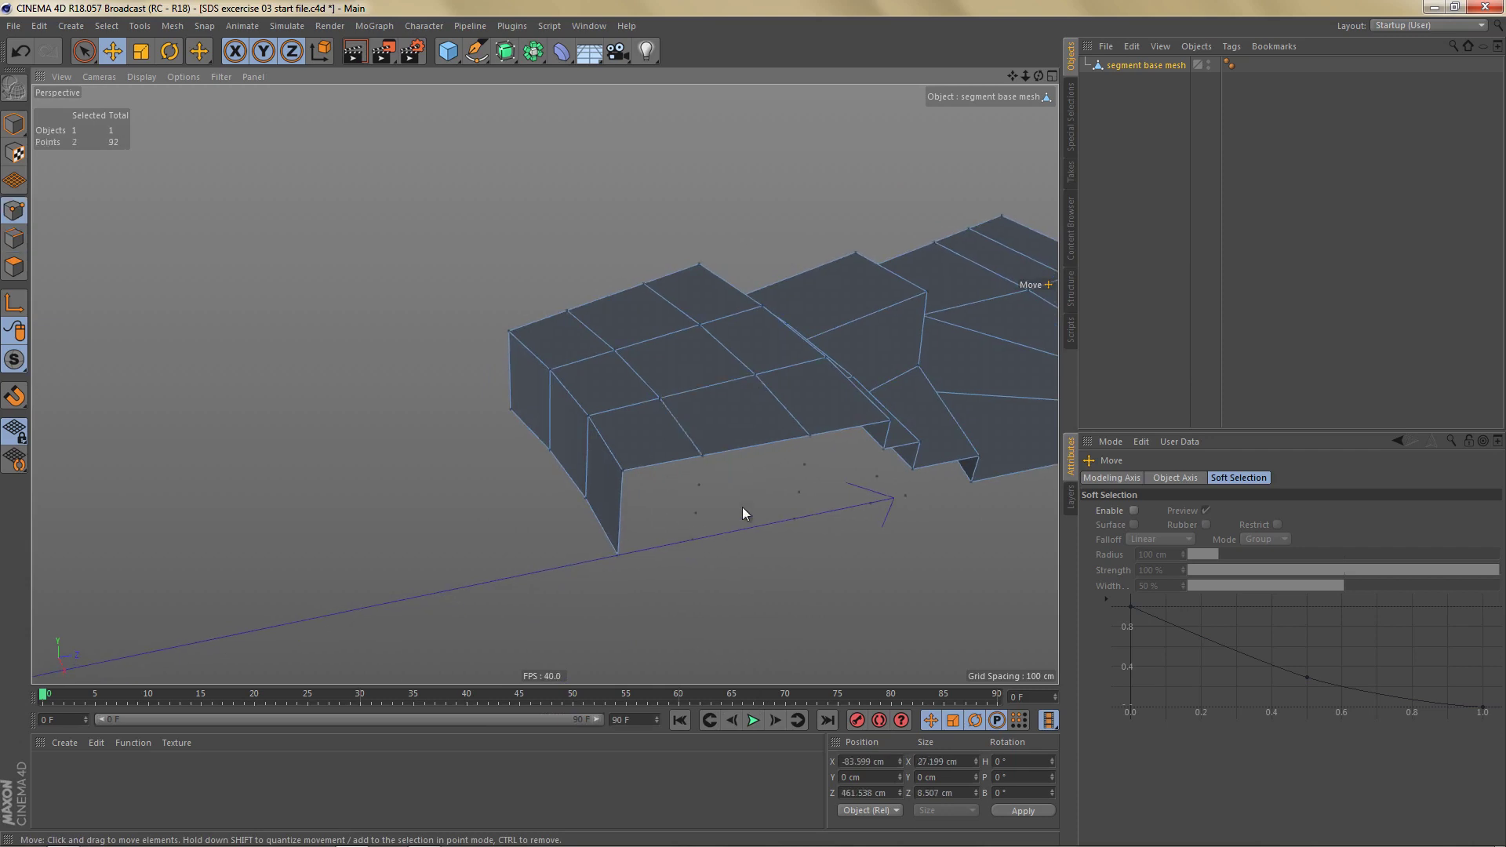
pyautogui.keyDown('alt'); pyautogui.moveTo(758, 422); pyautogui.dragTo(733, 374); pyautogui.keyUp('alt')
pyautogui.hotkey('ctrl', 'shift', 'a')
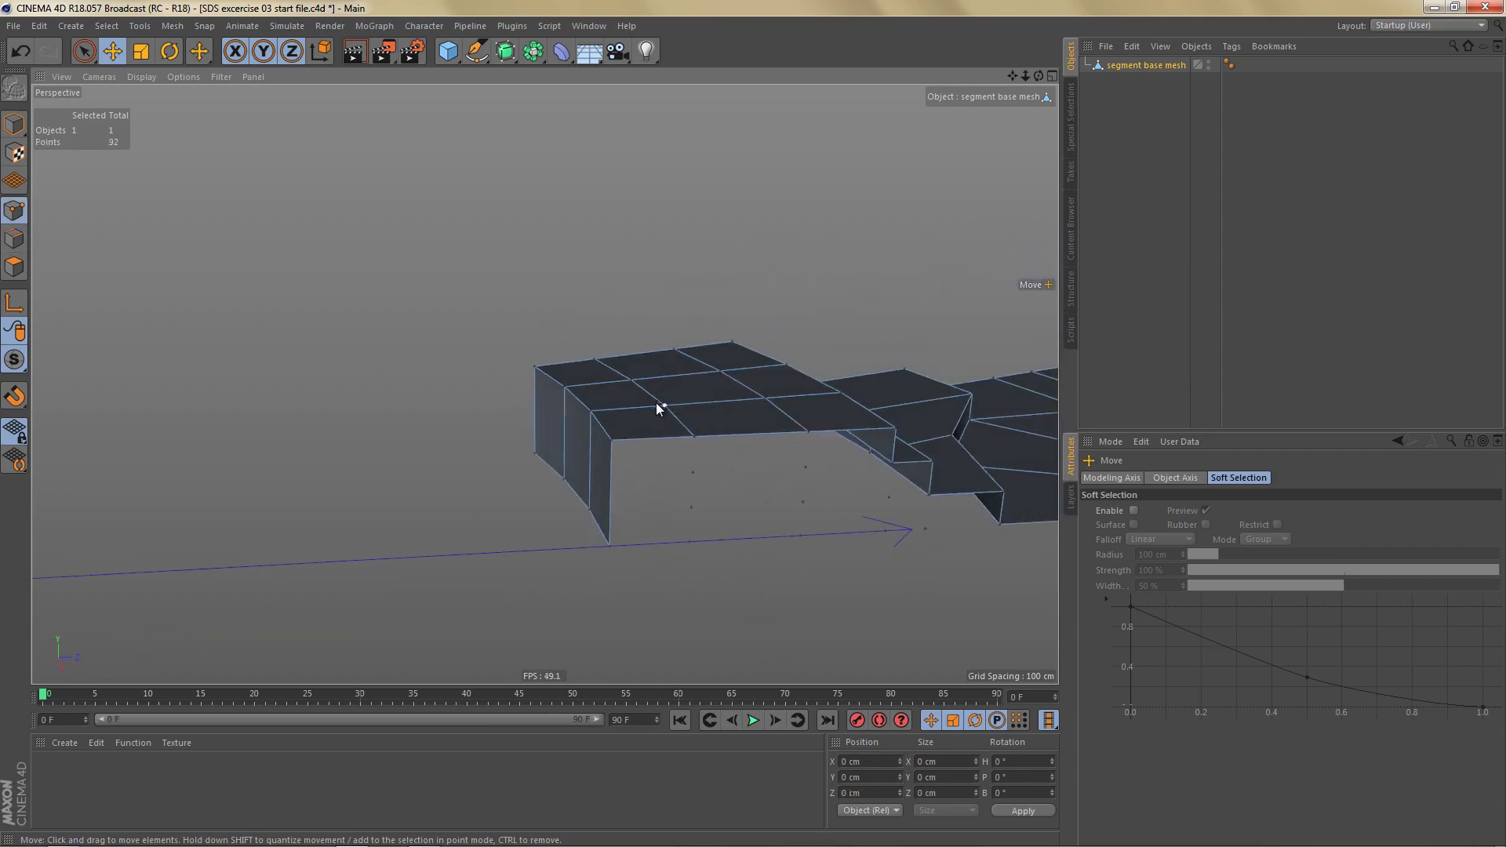
pyautogui.press('u')
pyautogui.press('o')
# Step: Select the 10 polygons forming the two-row band around the fan's inward-facing quarter and the middle strip running to the slanted side
pyautogui.keyDown('alt'); pyautogui.moveTo(687, 403); pyautogui.dragTo(668, 437); pyautogui.keyUp('alt')
pyautogui.keyDown('alt'); pyautogui.moveTo(668, 430); pyautogui.dragTo(549, 436, button='middle'); pyautogui.keyUp('alt')
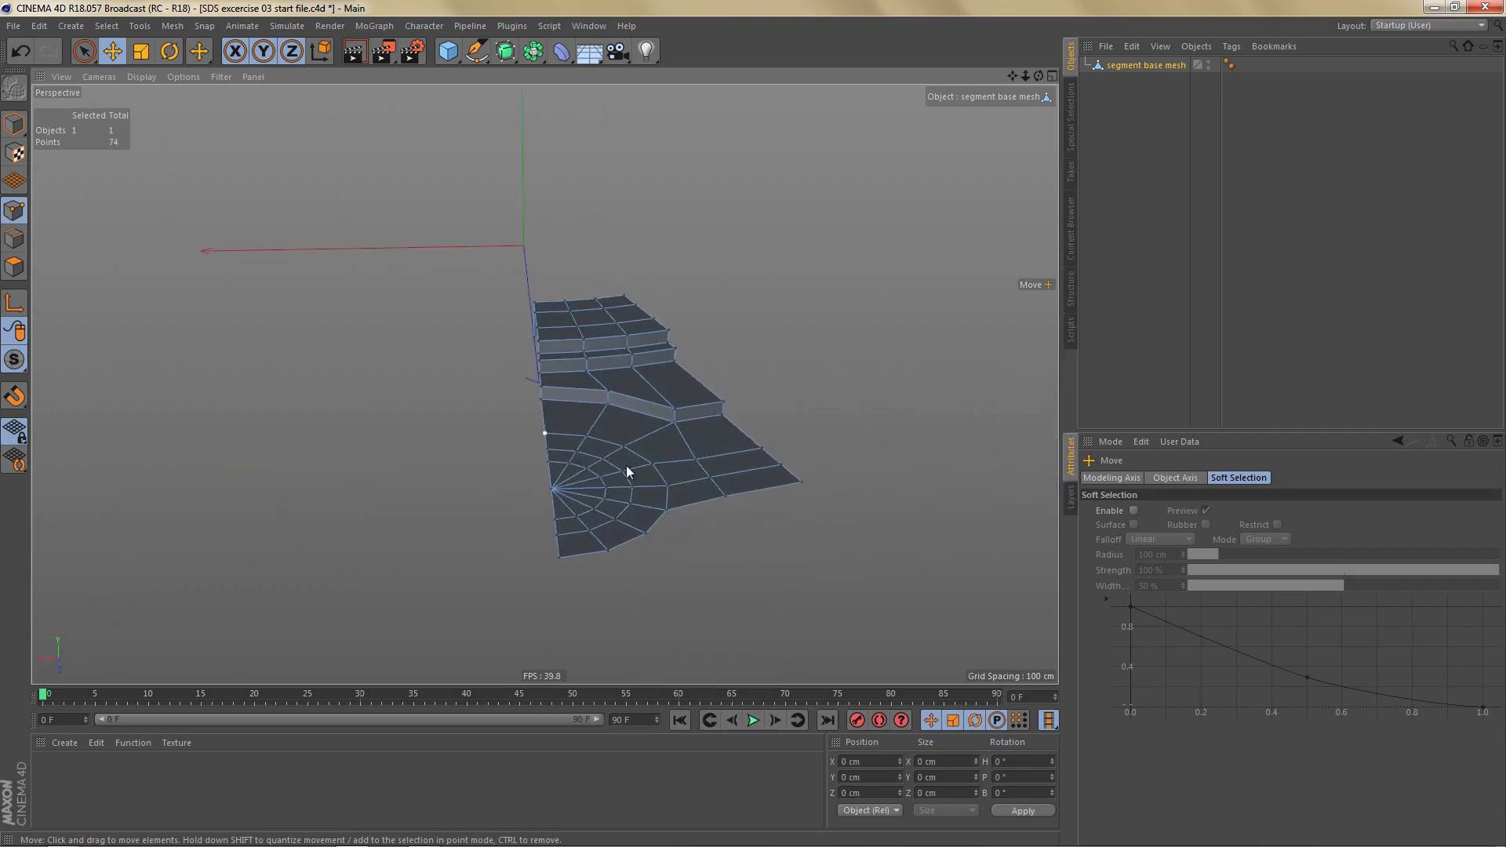
pyautogui.keyDown('alt'); pyautogui.moveTo(627, 466); pyautogui.dragTo(408, 408); pyautogui.keyUp('alt')
pyautogui.press('Return')
pyautogui.press('Return')
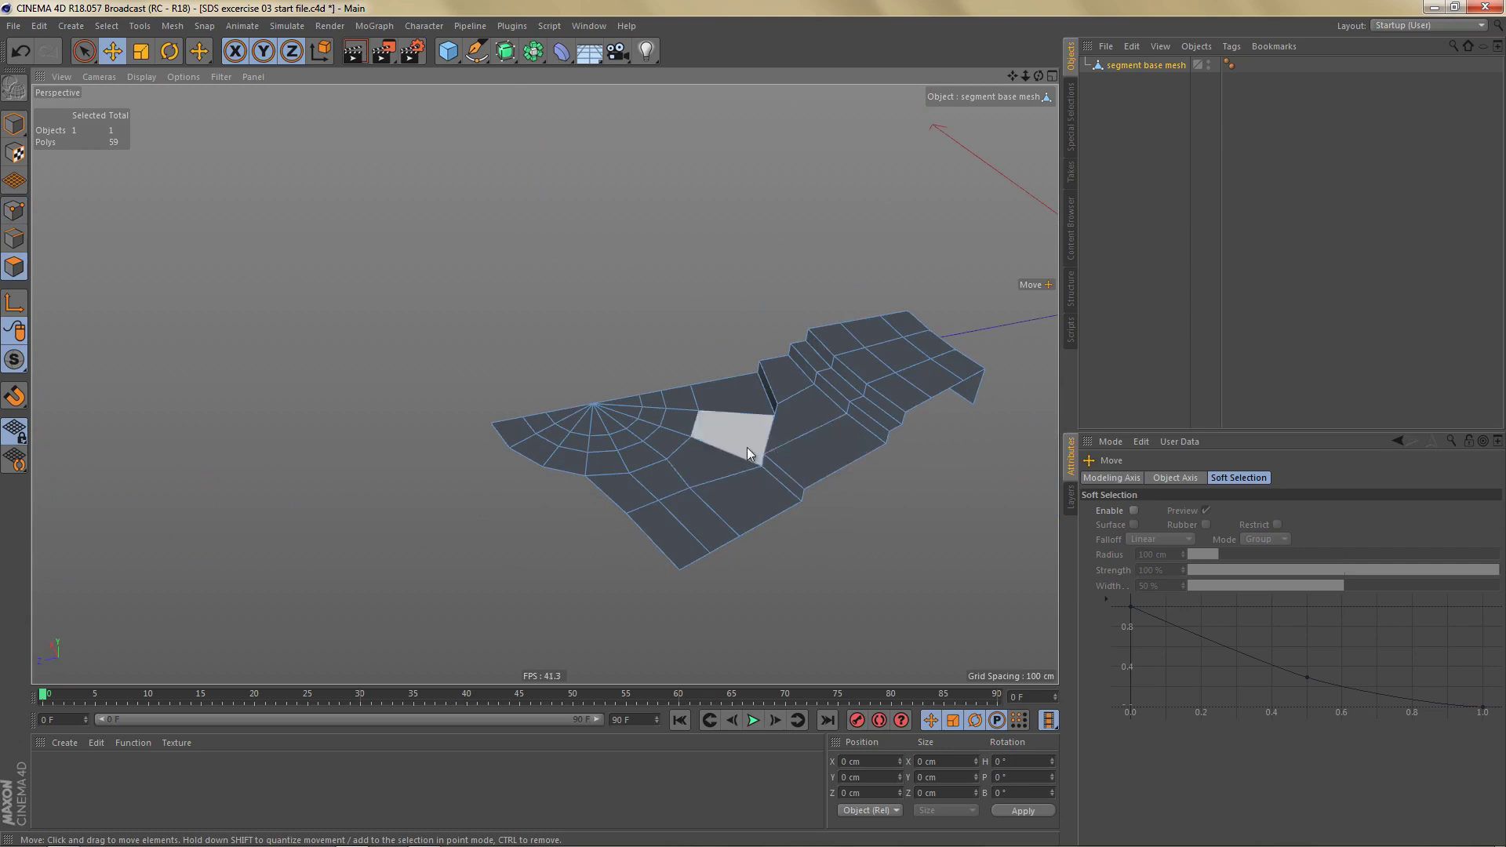
pyautogui.scroll(3, 748, 448)
pyautogui.press('space')
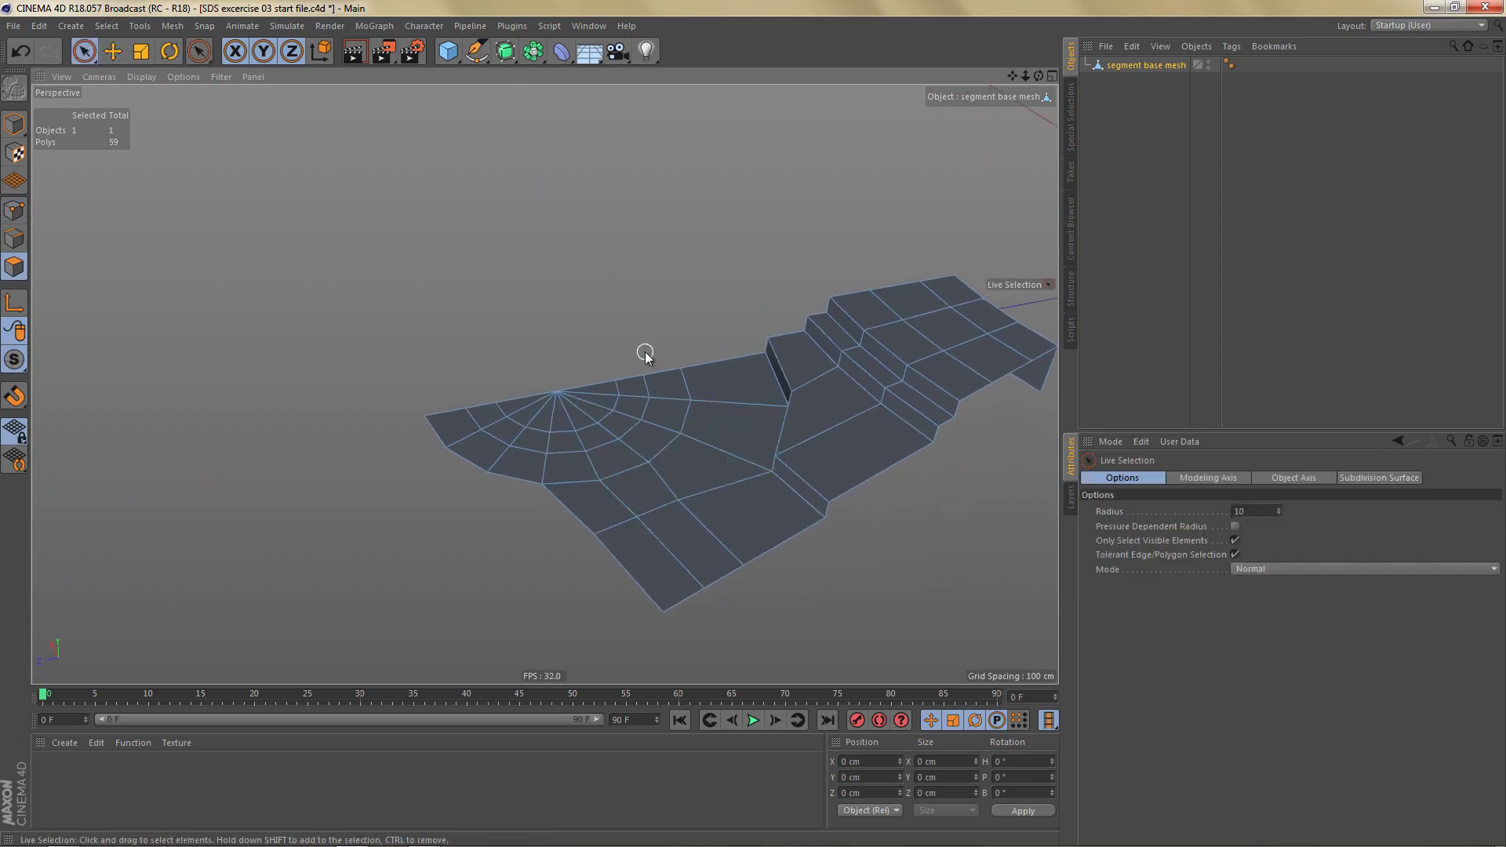
pyautogui.moveTo(640, 374); pyautogui.dragTo(619, 441)
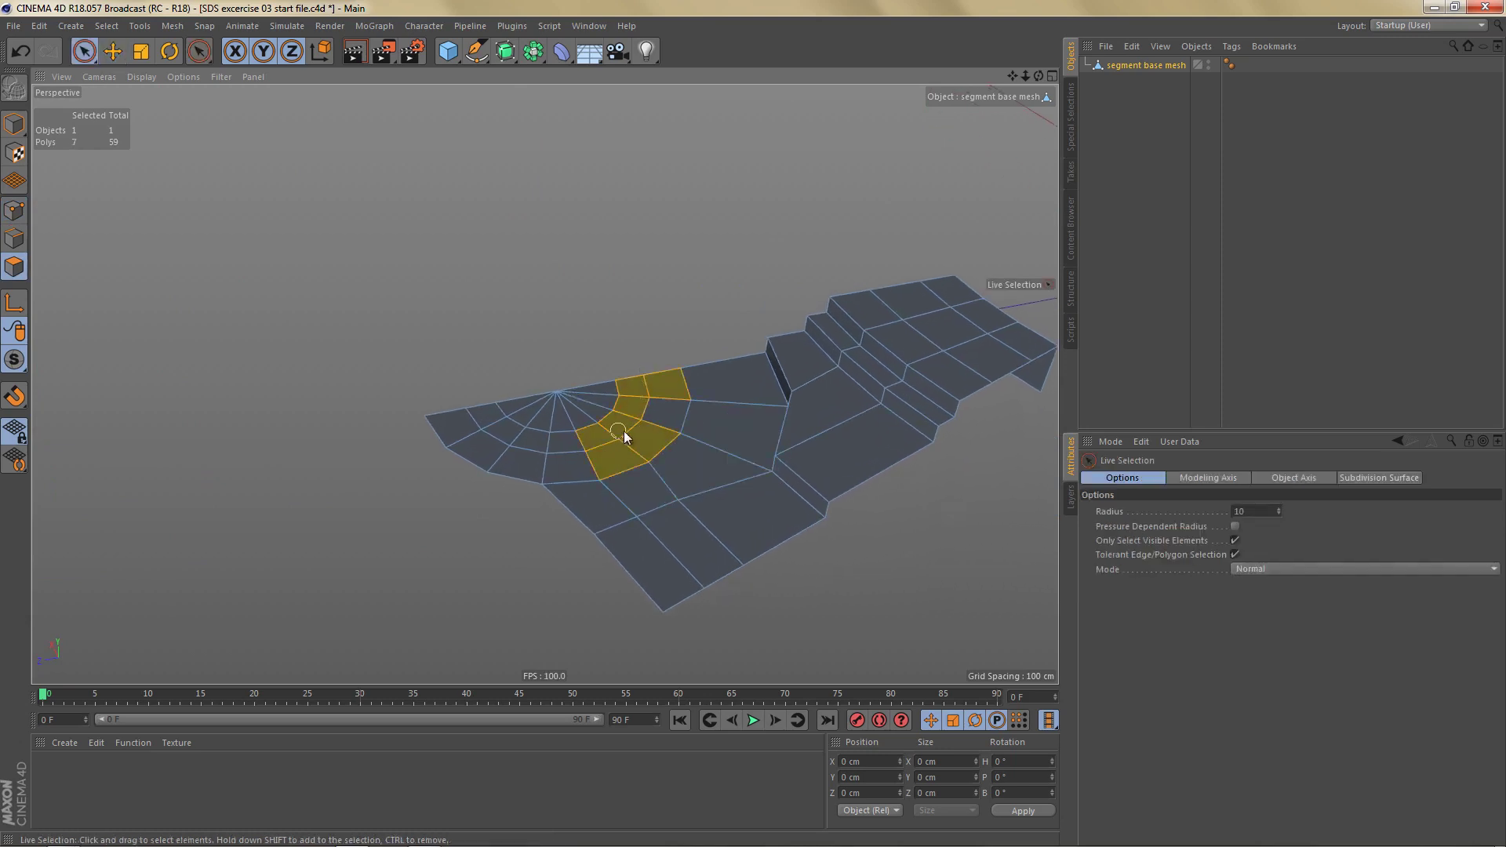
pyautogui.moveTo(659, 504); pyautogui.dragTo(664, 509)
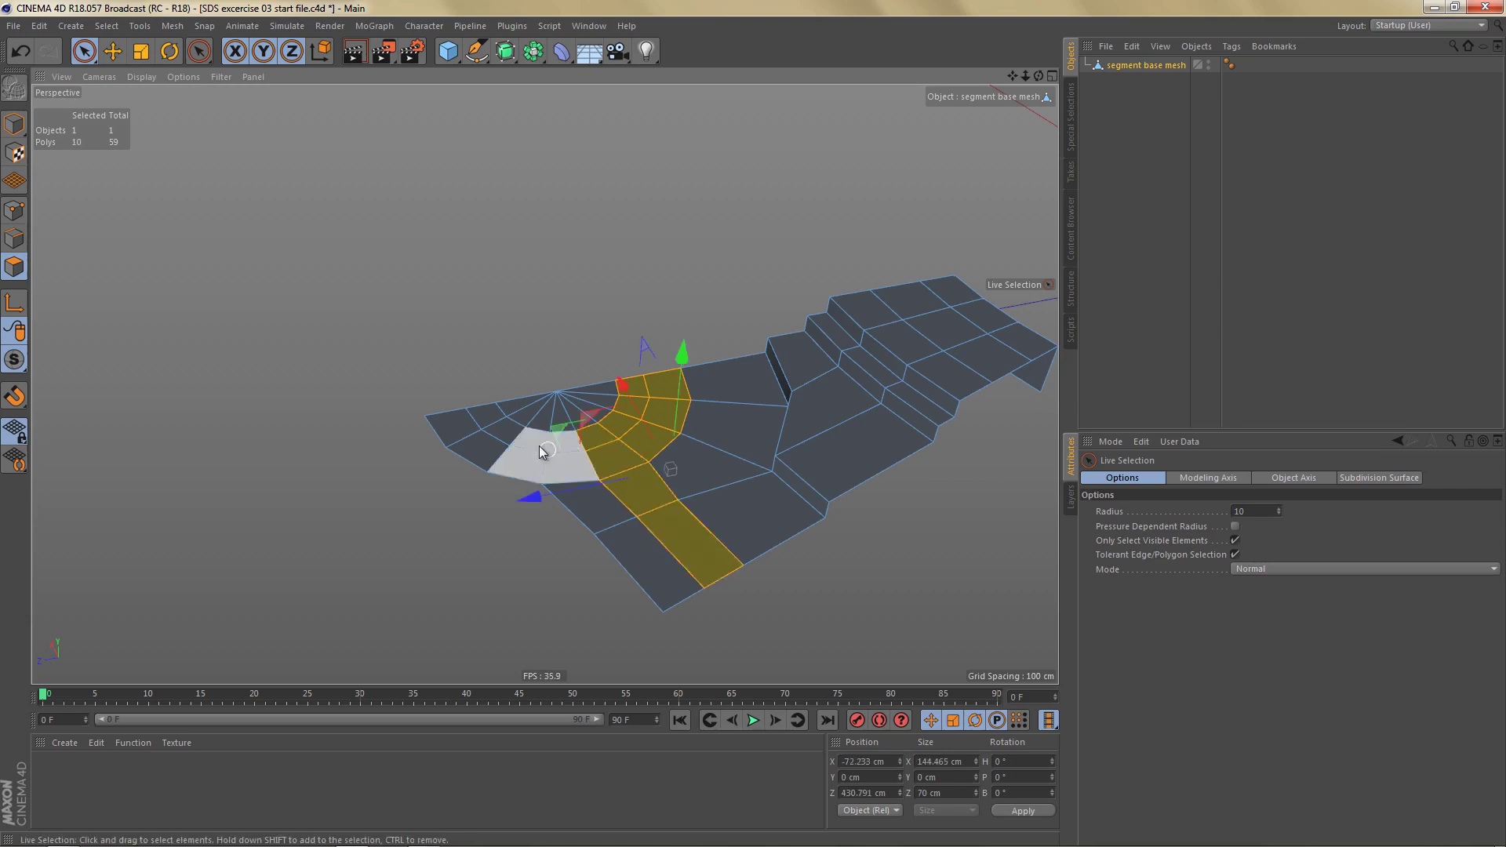
# Step: Delete the centre point of the circular fan to open the half-round hole
pyautogui.scroll(2, 541, 442)
pyautogui.press('Return')
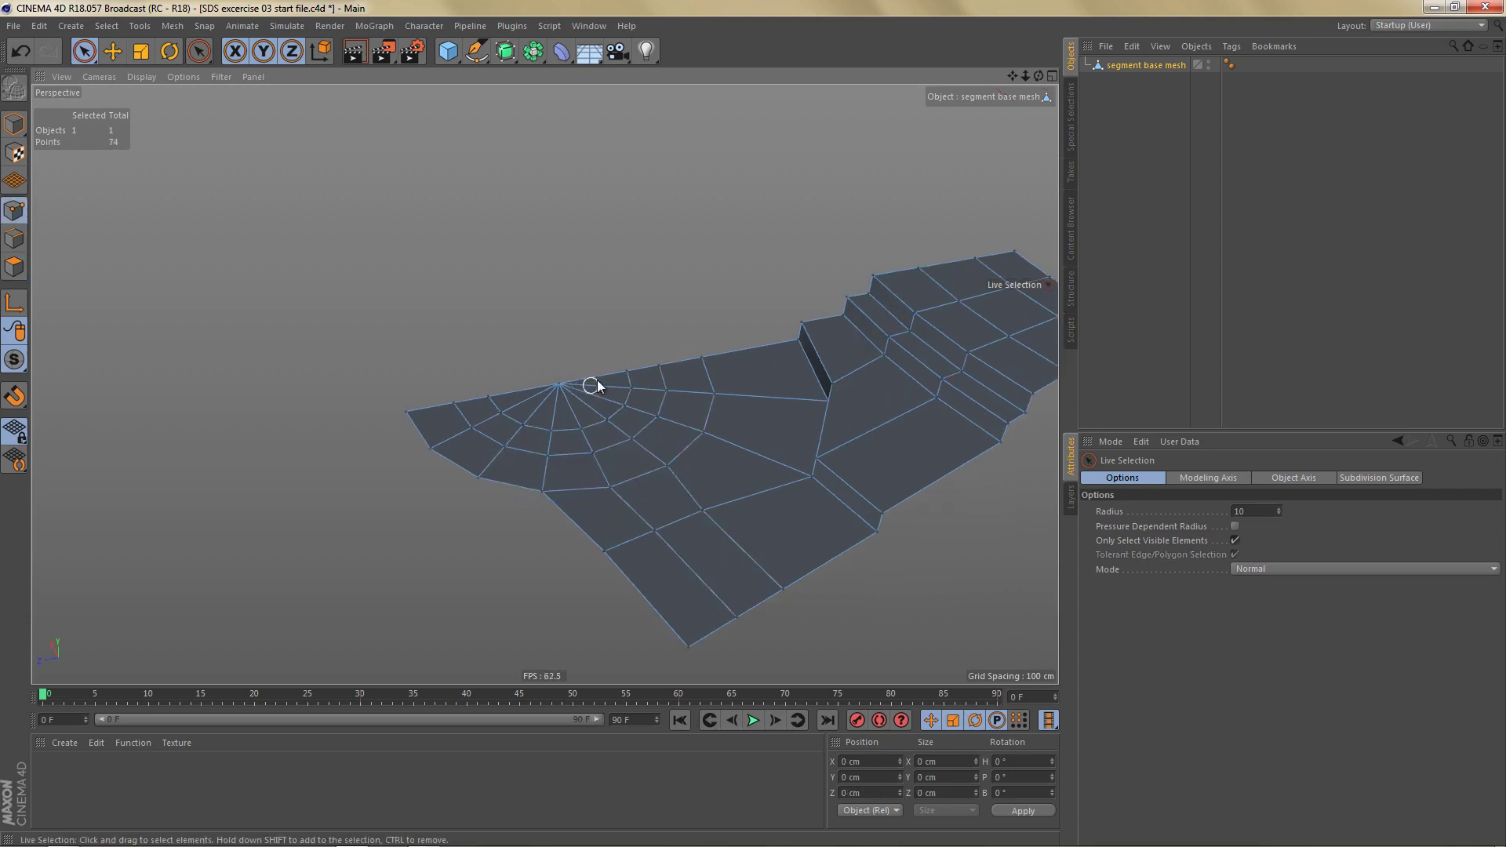
pyautogui.click(553, 385)
pyautogui.press('Delete')
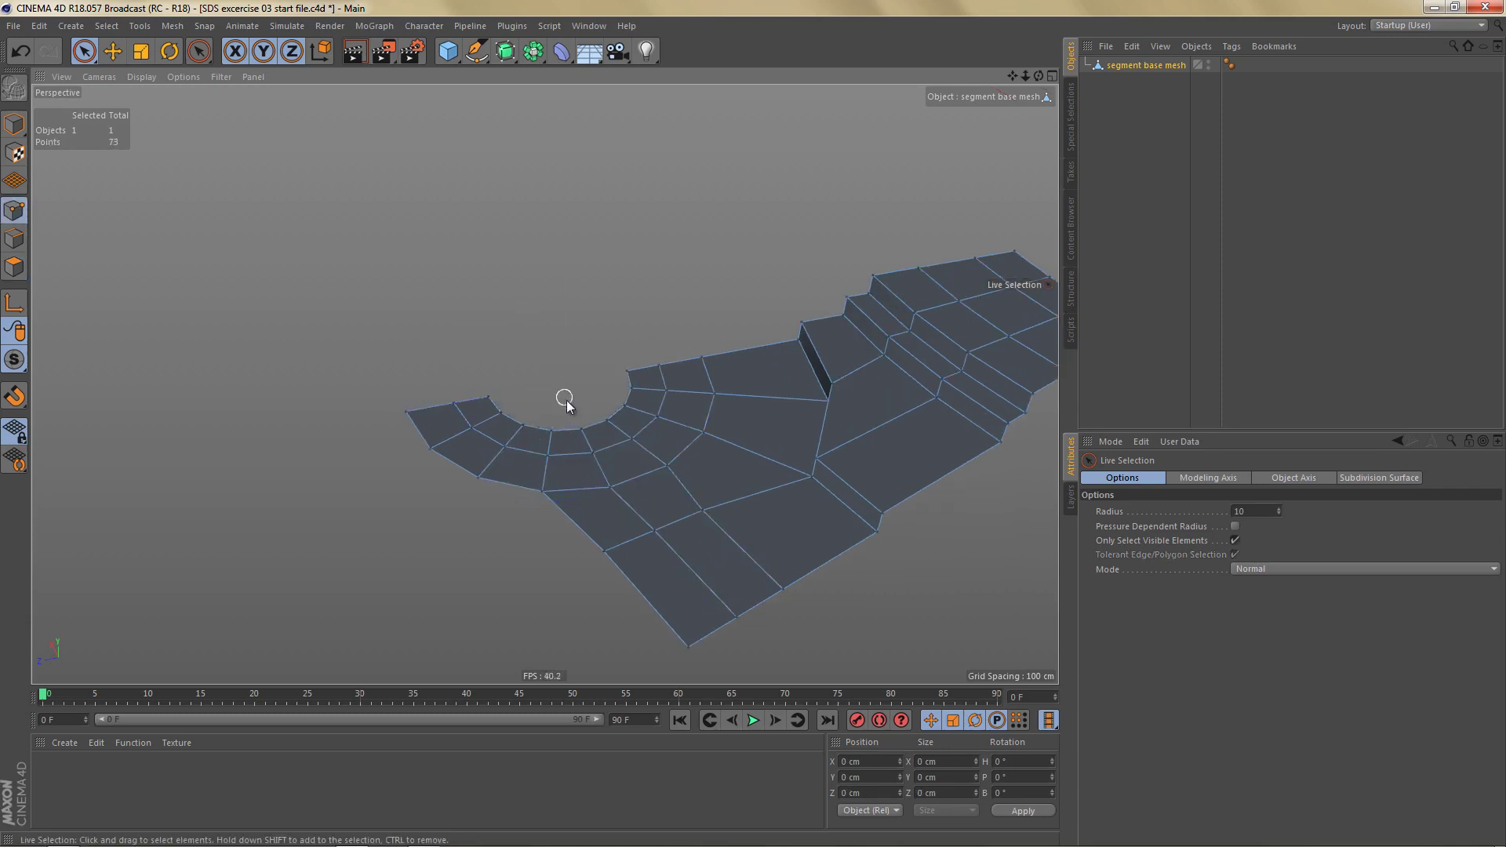
# Step: Add the four remaining polygons bordering the hole to the selection and extrude all 14 polygons by 20 cm
pyautogui.press('Return')
pyautogui.press('Return')
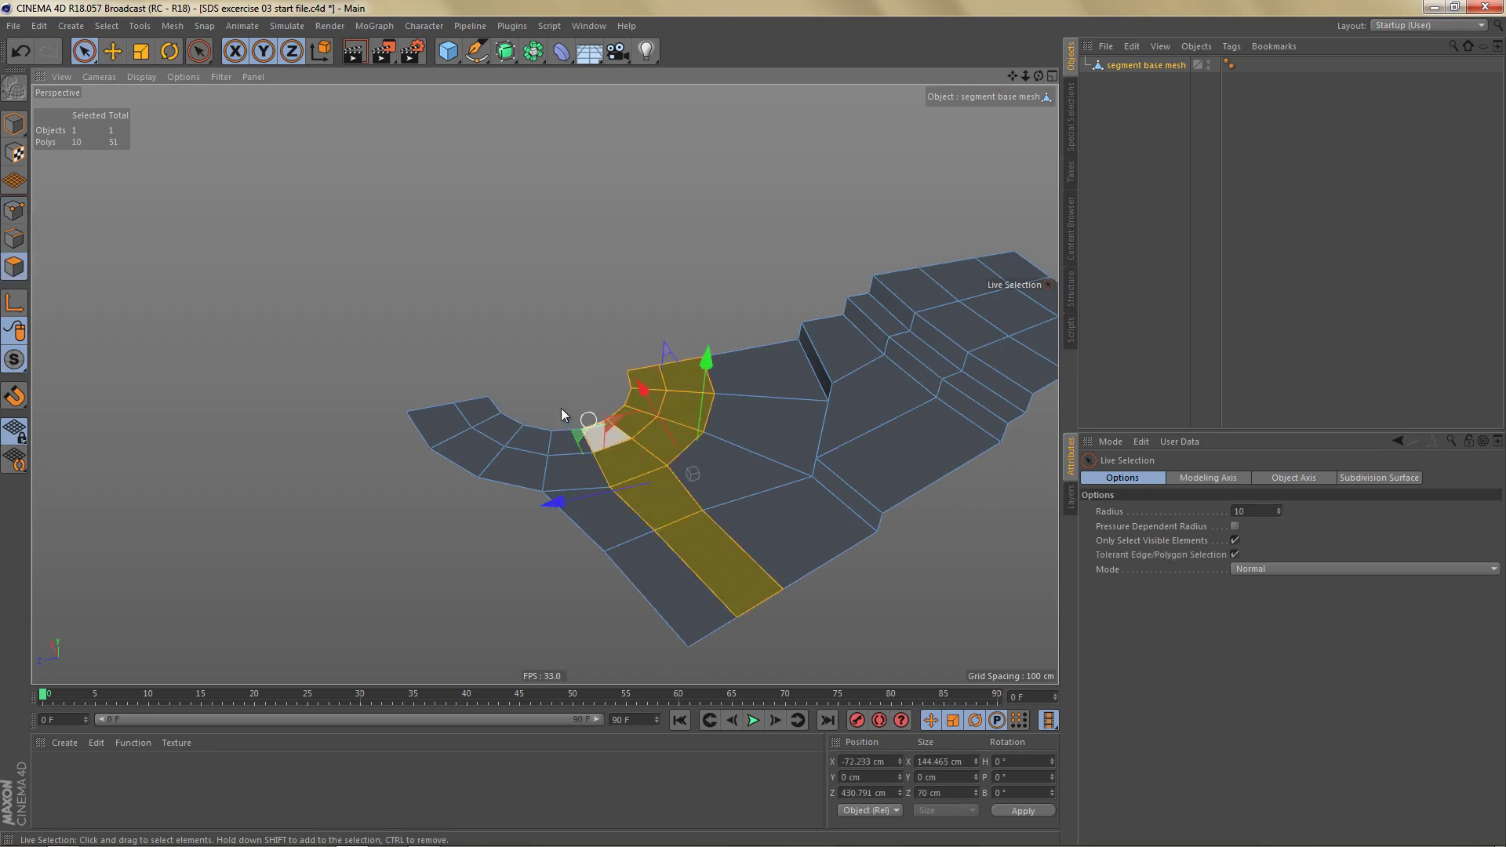
pyautogui.keyDown('shift'); pyautogui.moveTo(481, 408); pyautogui.dragTo(513, 429); pyautogui.keyUp('shift')
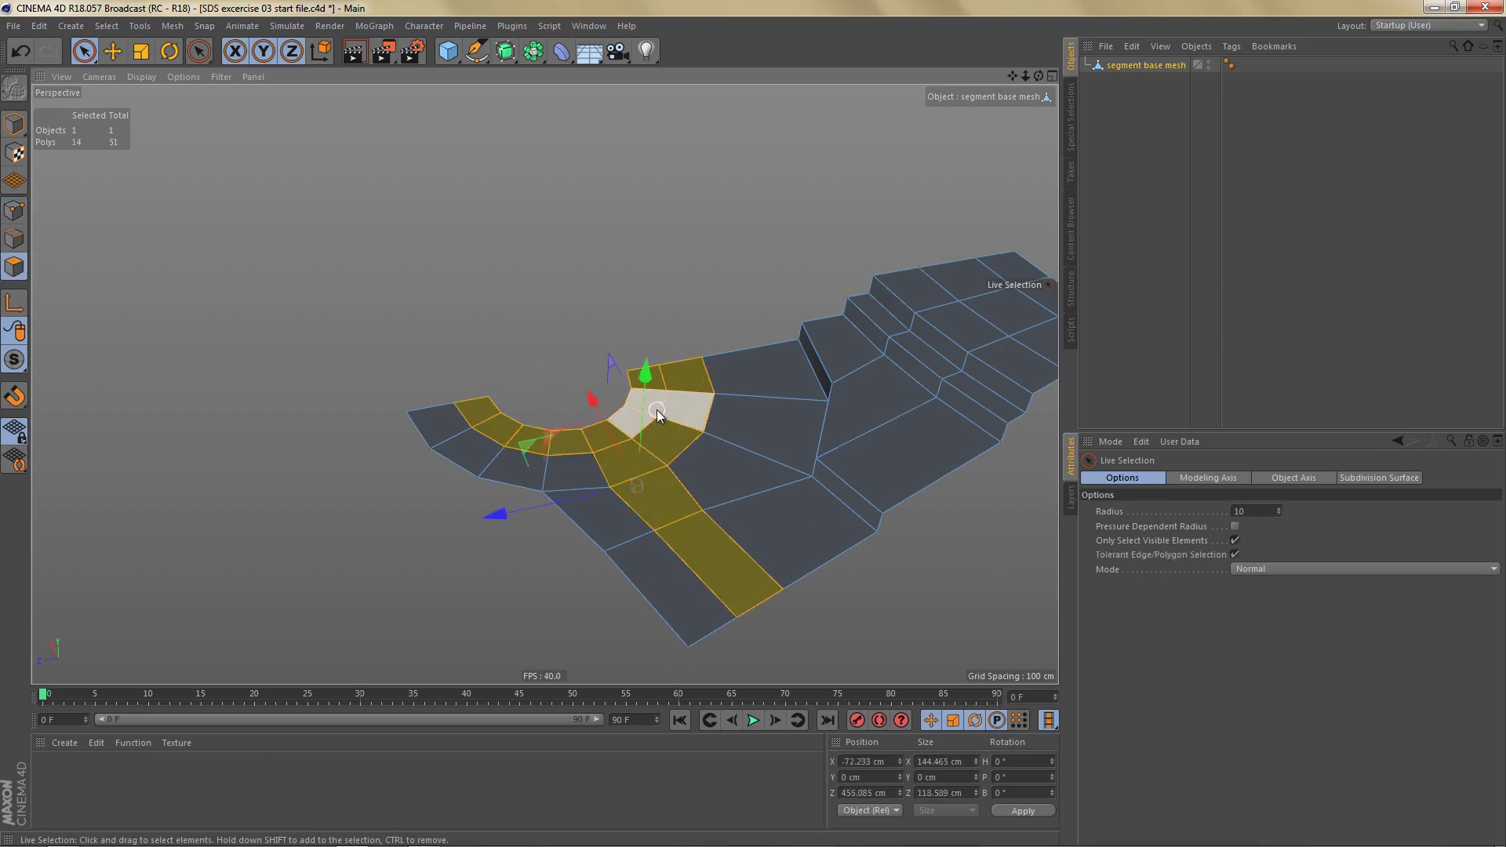
pyautogui.press('d')
pyautogui.moveTo(756, 425); pyautogui.dragTo(752, 425)
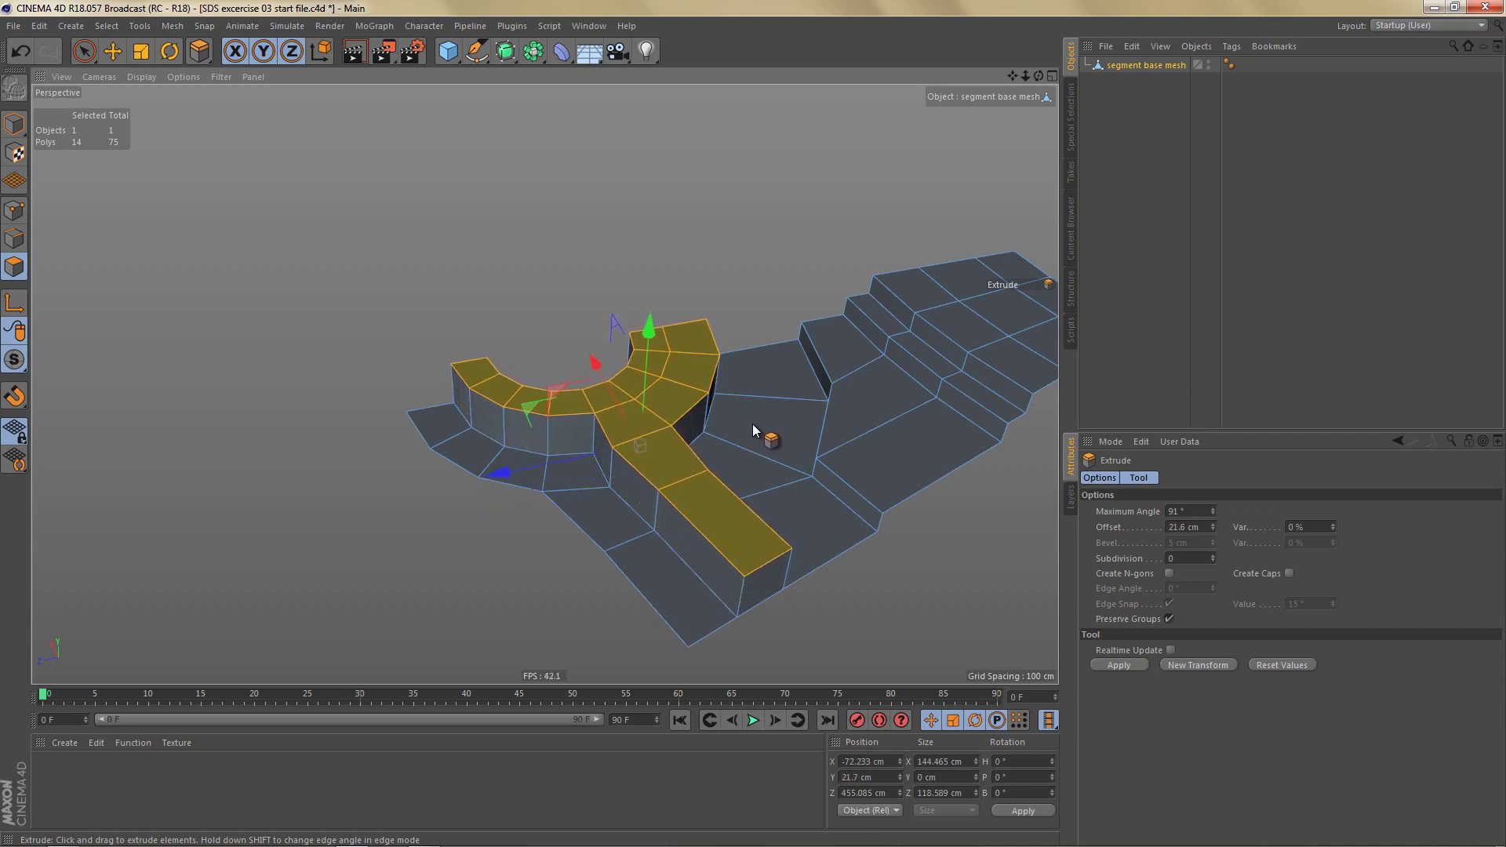
pyautogui.click(1192, 527)
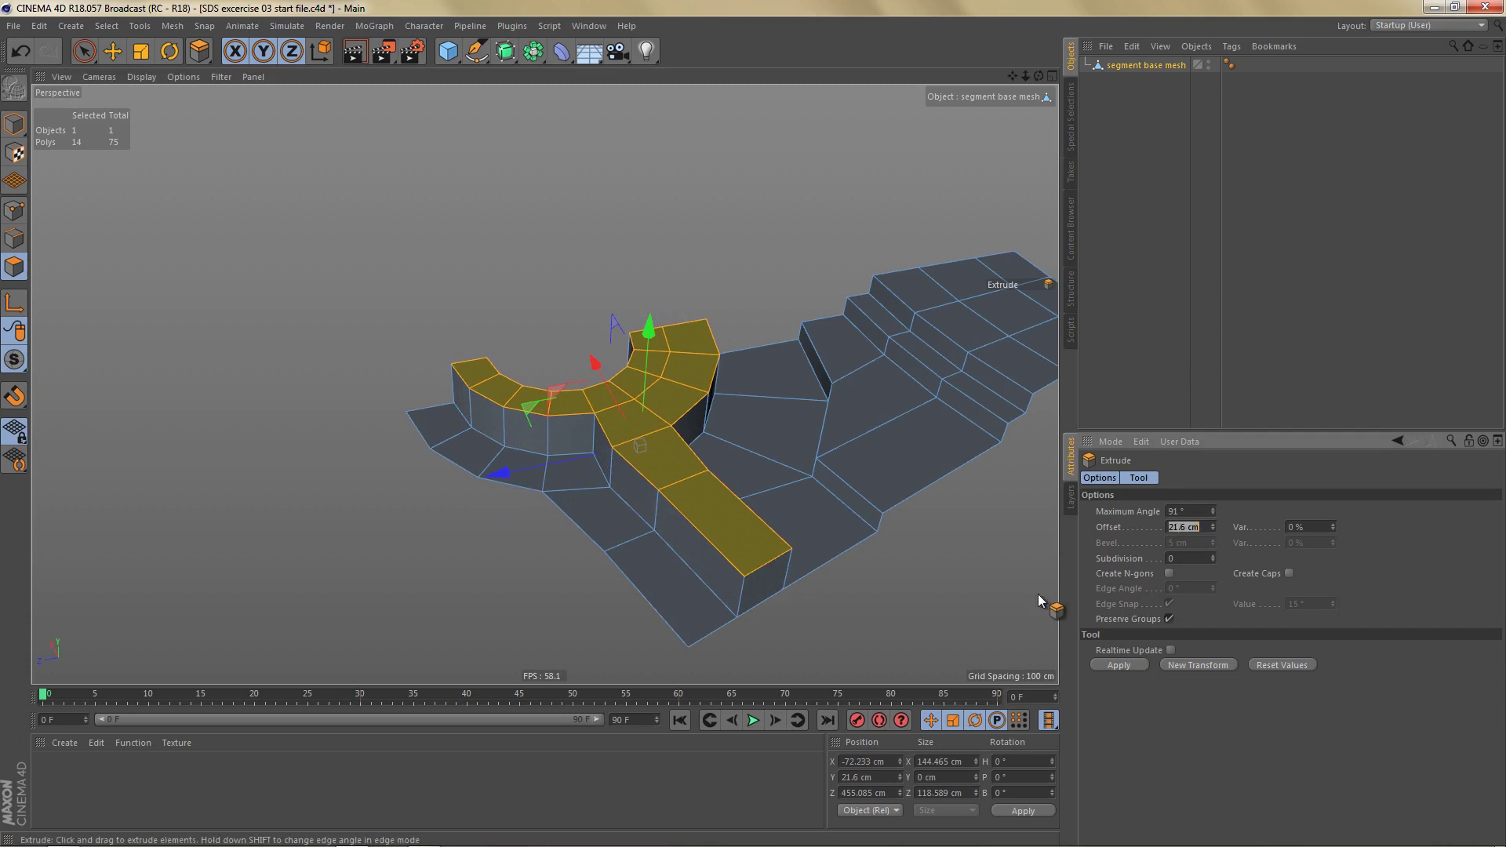
pyautogui.write('20')
pyautogui.press('Return')
# Step: Reduce the selection to the eight top polygons around the hole and extrude them by another 15 cm
pyautogui.press('space')
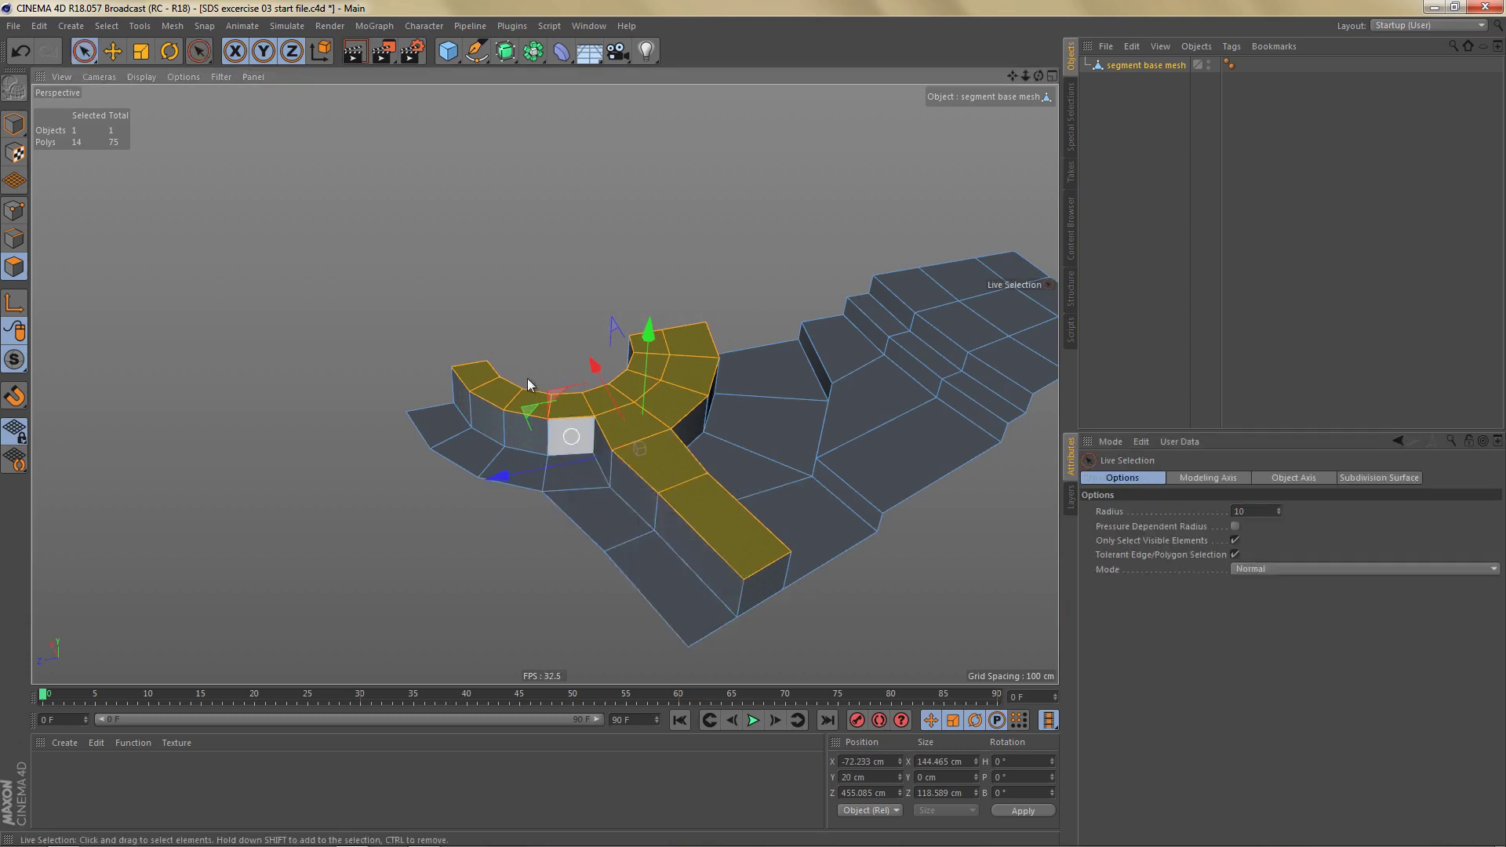
pyautogui.scroll(1, 528, 371)
pyautogui.moveTo(476, 382)
pyautogui.mouseDown()
pyautogui.moveTo(544, 411)
pyautogui.moveTo(674, 376)
pyautogui.moveTo(708, 407)
pyautogui.mouseUp()
pyautogui.keyDown('ctrl'); pyautogui.click(709, 409); pyautogui.keyUp('ctrl')
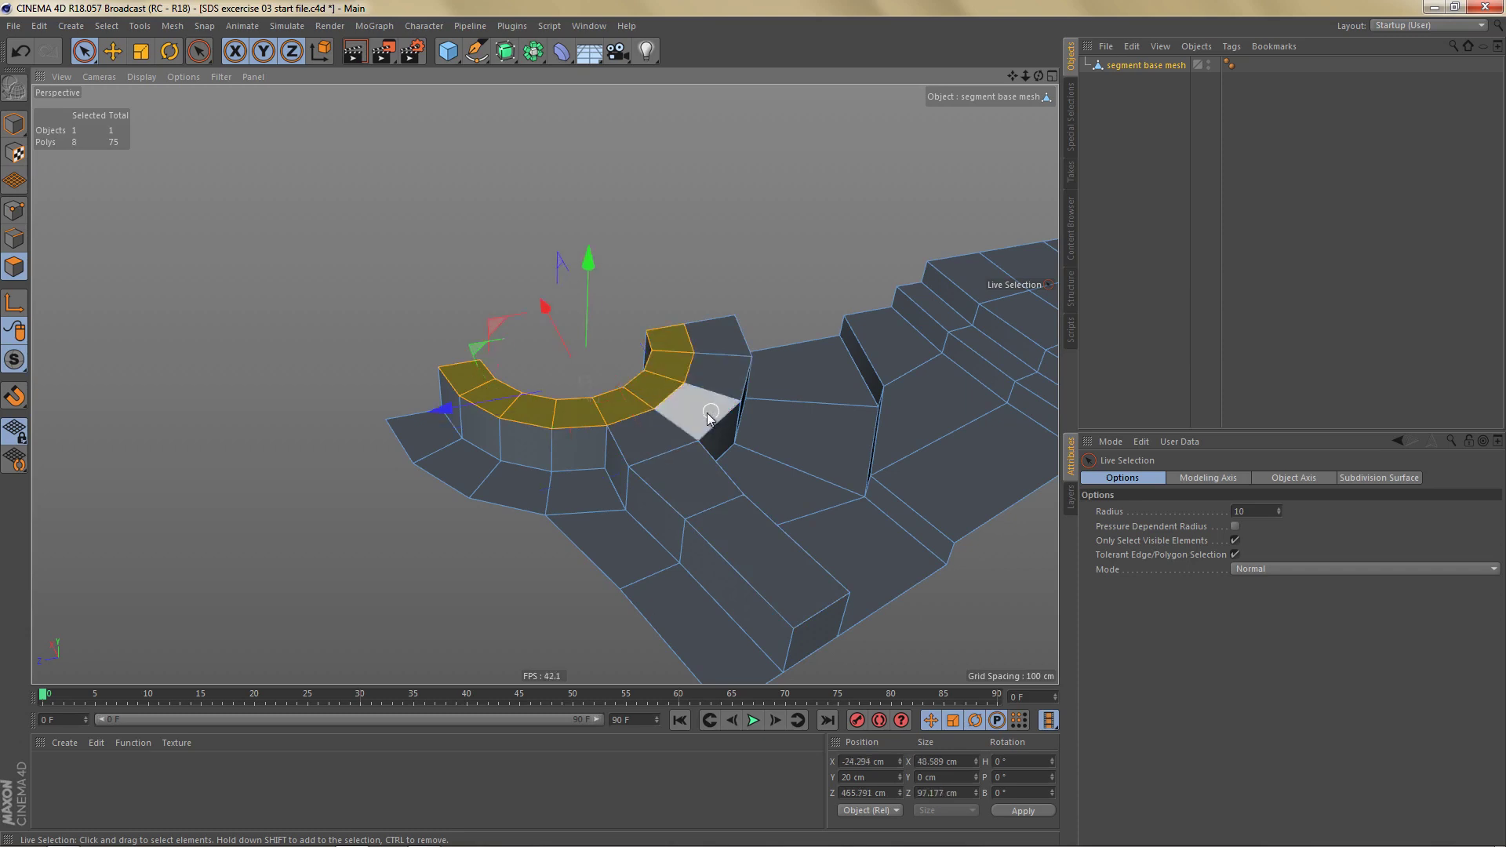
pyautogui.press('d')
pyautogui.moveTo(728, 506); pyautogui.dragTo(755, 424)
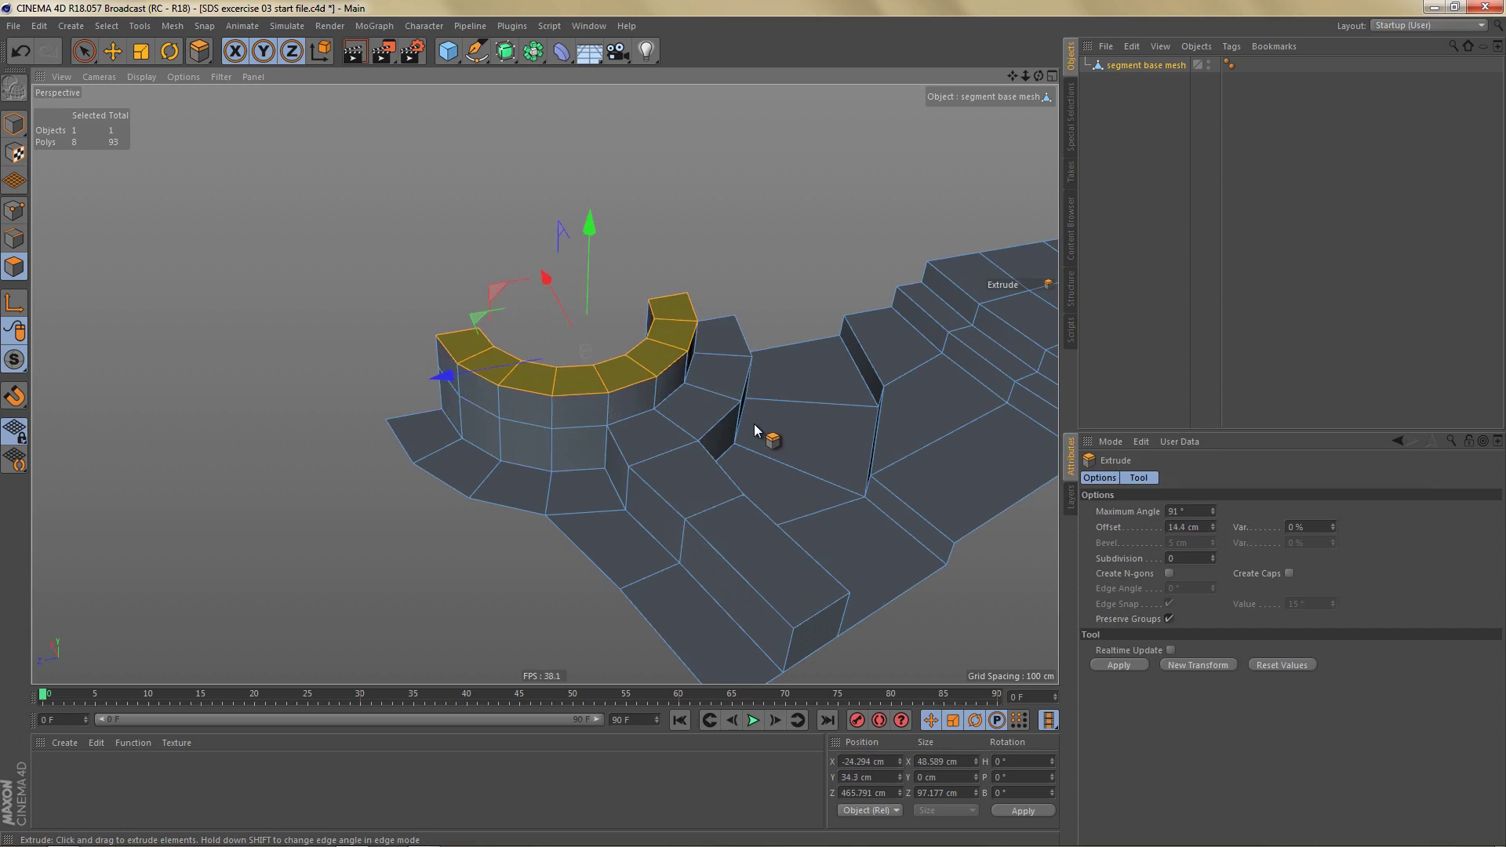
pyautogui.doubleClick(1190, 527)
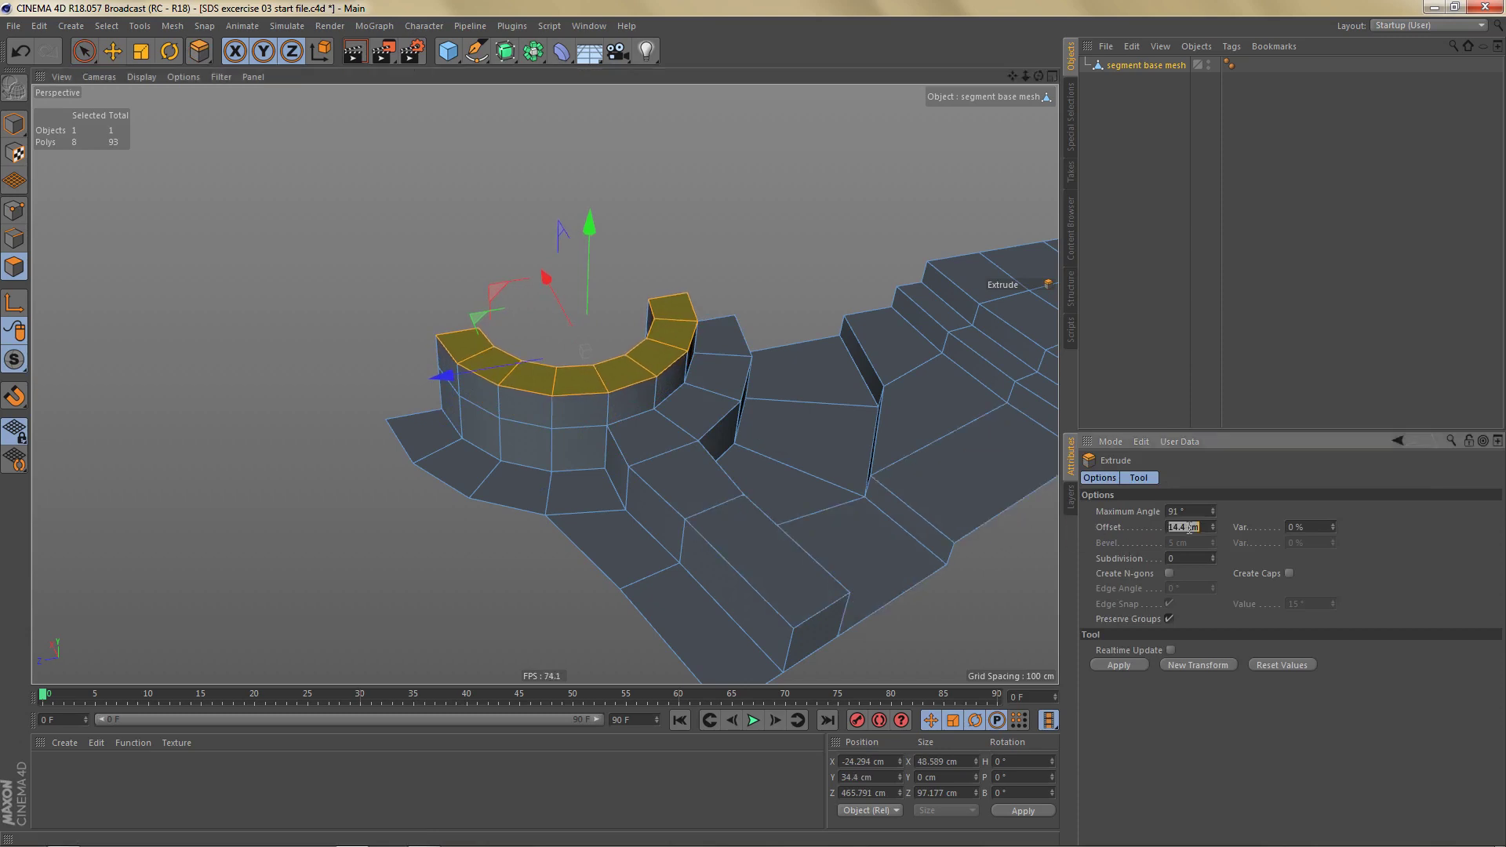
pyautogui.press('Return')
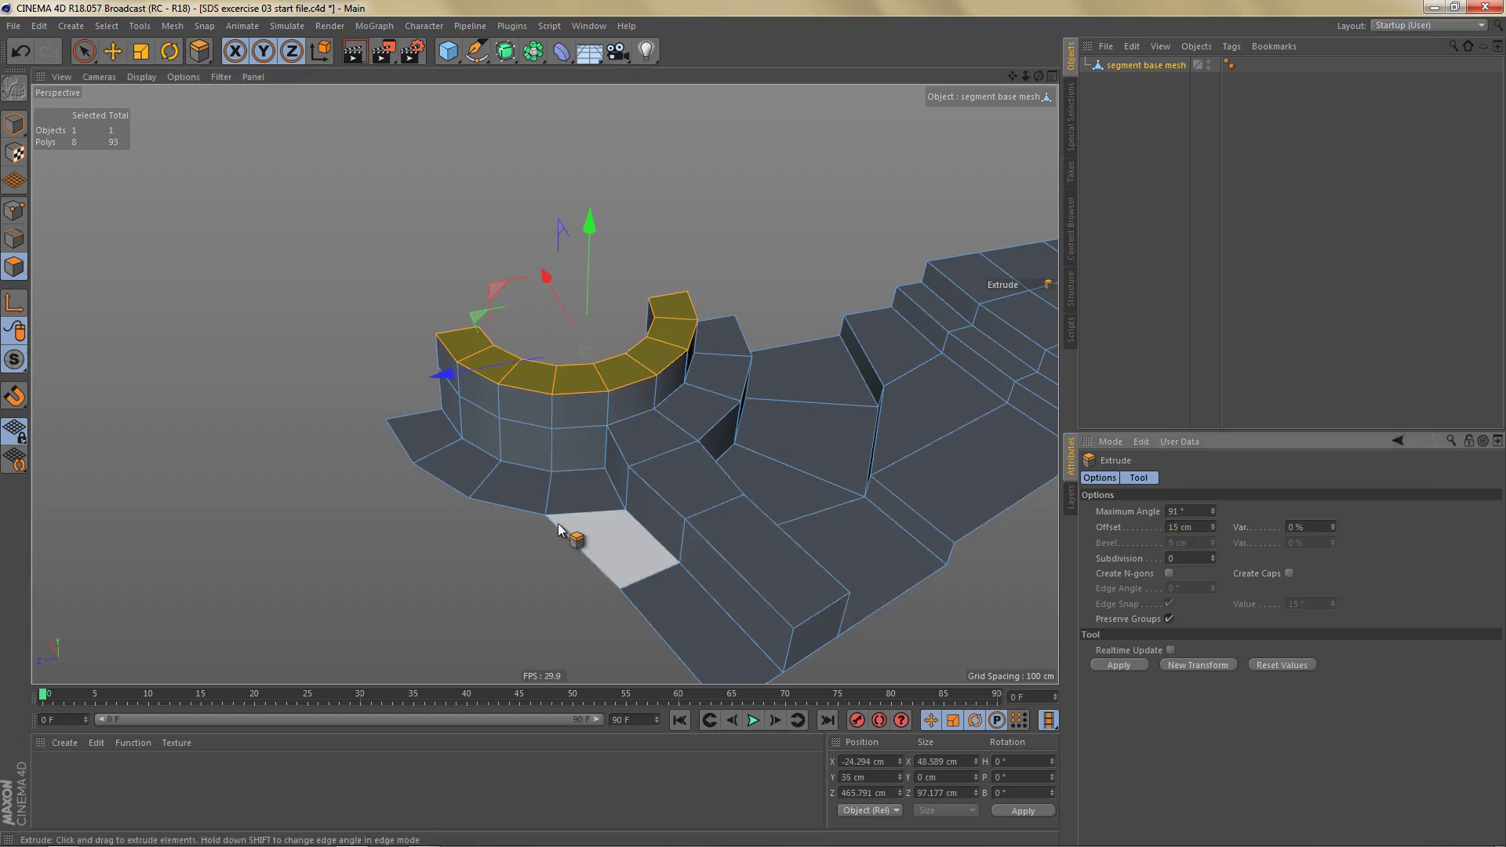
# Step: Delete the extruded end polygon of the raised strip on the segment's slanted side
pyautogui.keyDown('alt'); pyautogui.moveTo(547, 515); pyautogui.dragTo(487, 424, button='middle'); pyautogui.keyUp('alt')
pyautogui.keyDown('alt'); pyautogui.moveTo(554, 453); pyautogui.dragTo(572, 460, button='right'); pyautogui.keyUp('alt')
pyautogui.keyDown('alt'); pyautogui.moveTo(573, 460); pyautogui.dragTo(537, 455, button='middle'); pyautogui.keyUp('alt')
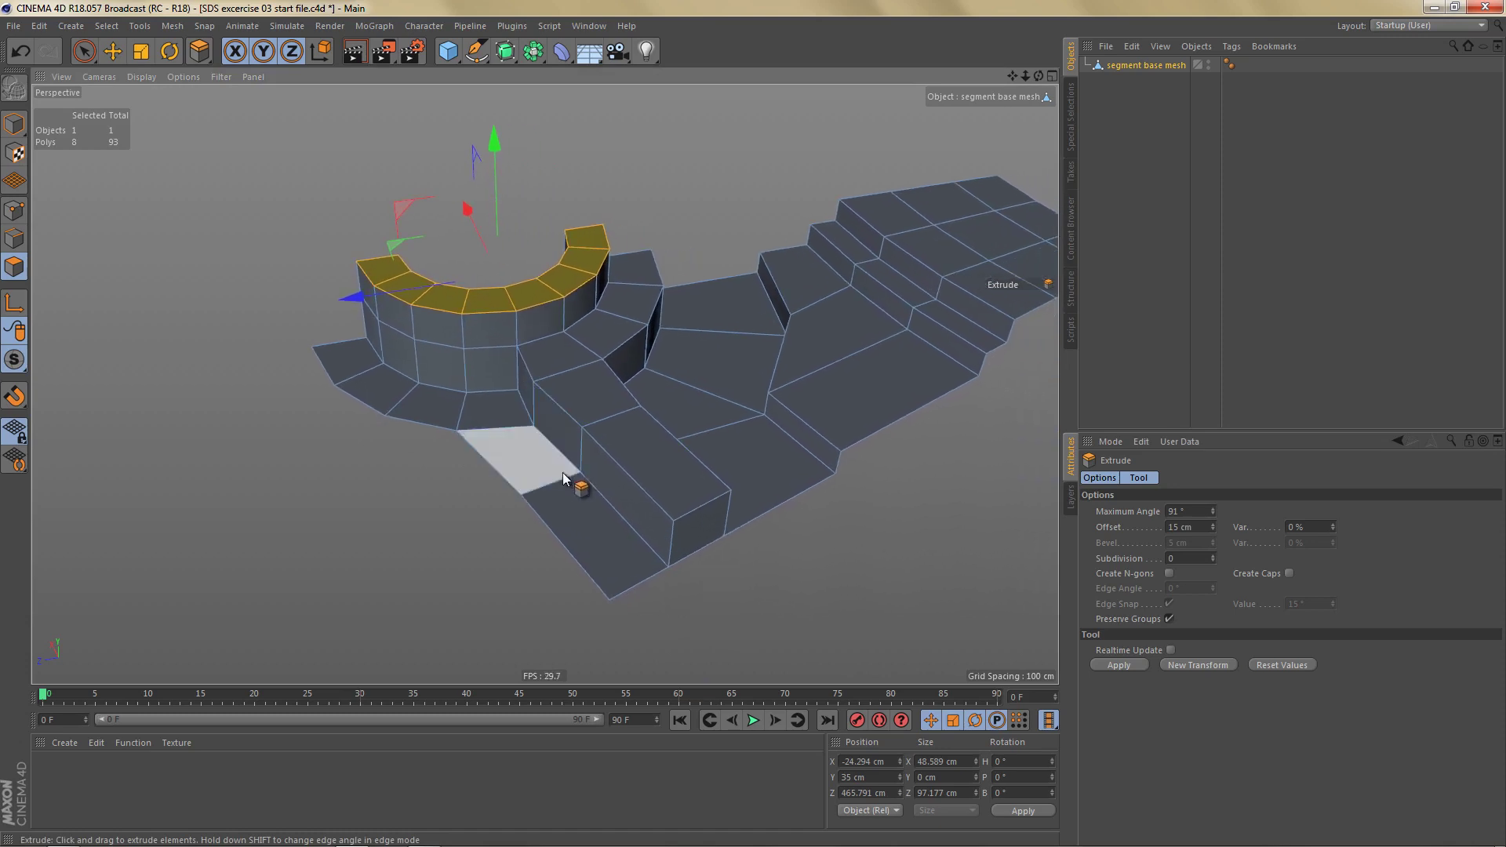
pyautogui.press('space')
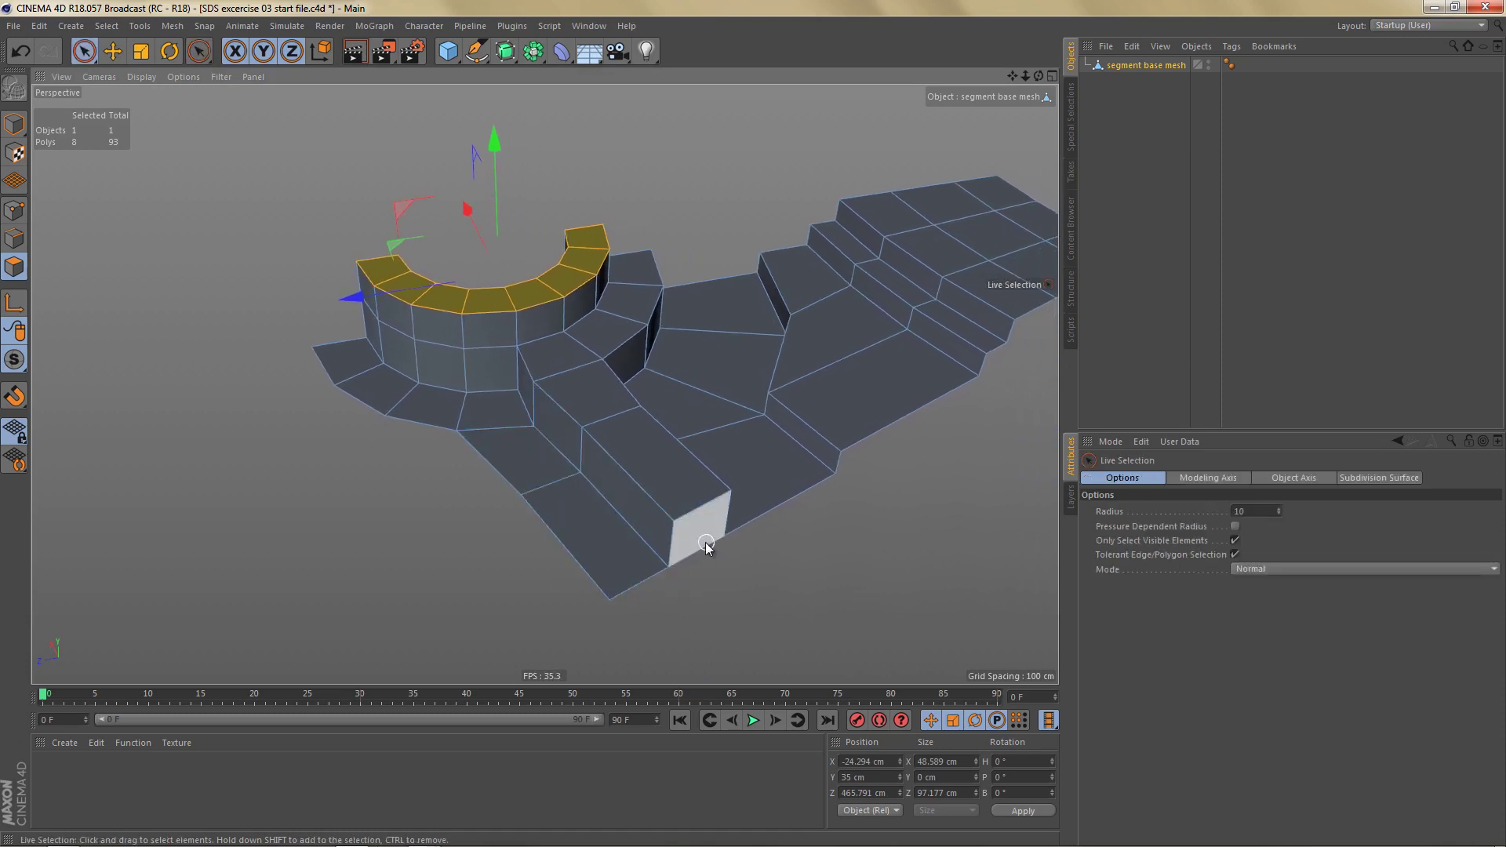
pyautogui.click(708, 542)
pyautogui.press('Delete')
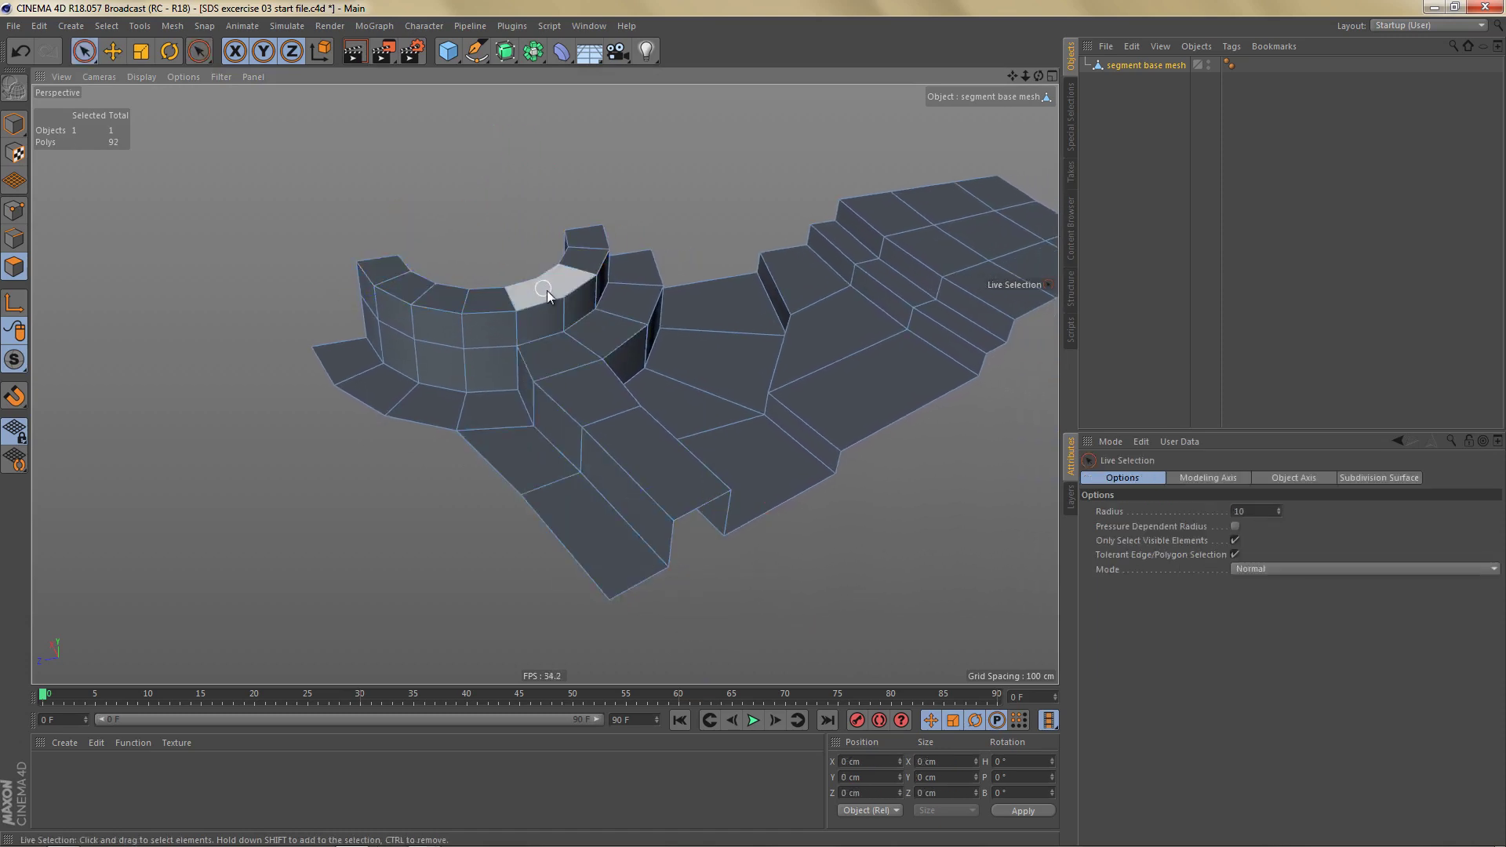
# Step: Delete the five extruded end-wall polygons of the raised ring on both sides of the hole at X = 0
pyautogui.keyDown('alt'); pyautogui.moveTo(546, 289); pyautogui.dragTo(826, 309); pyautogui.keyUp('alt')
pyautogui.keyDown('alt'); pyautogui.moveTo(562, 429); pyautogui.dragTo(709, 426, button='middle'); pyautogui.keyUp('alt')
pyautogui.keyDown('alt'); pyautogui.moveTo(699, 429); pyautogui.dragTo(721, 439, button='right'); pyautogui.keyUp('alt')
pyautogui.keyDown('alt'); pyautogui.moveTo(696, 447); pyautogui.dragTo(738, 437); pyautogui.keyUp('alt')
pyautogui.click(713, 455)
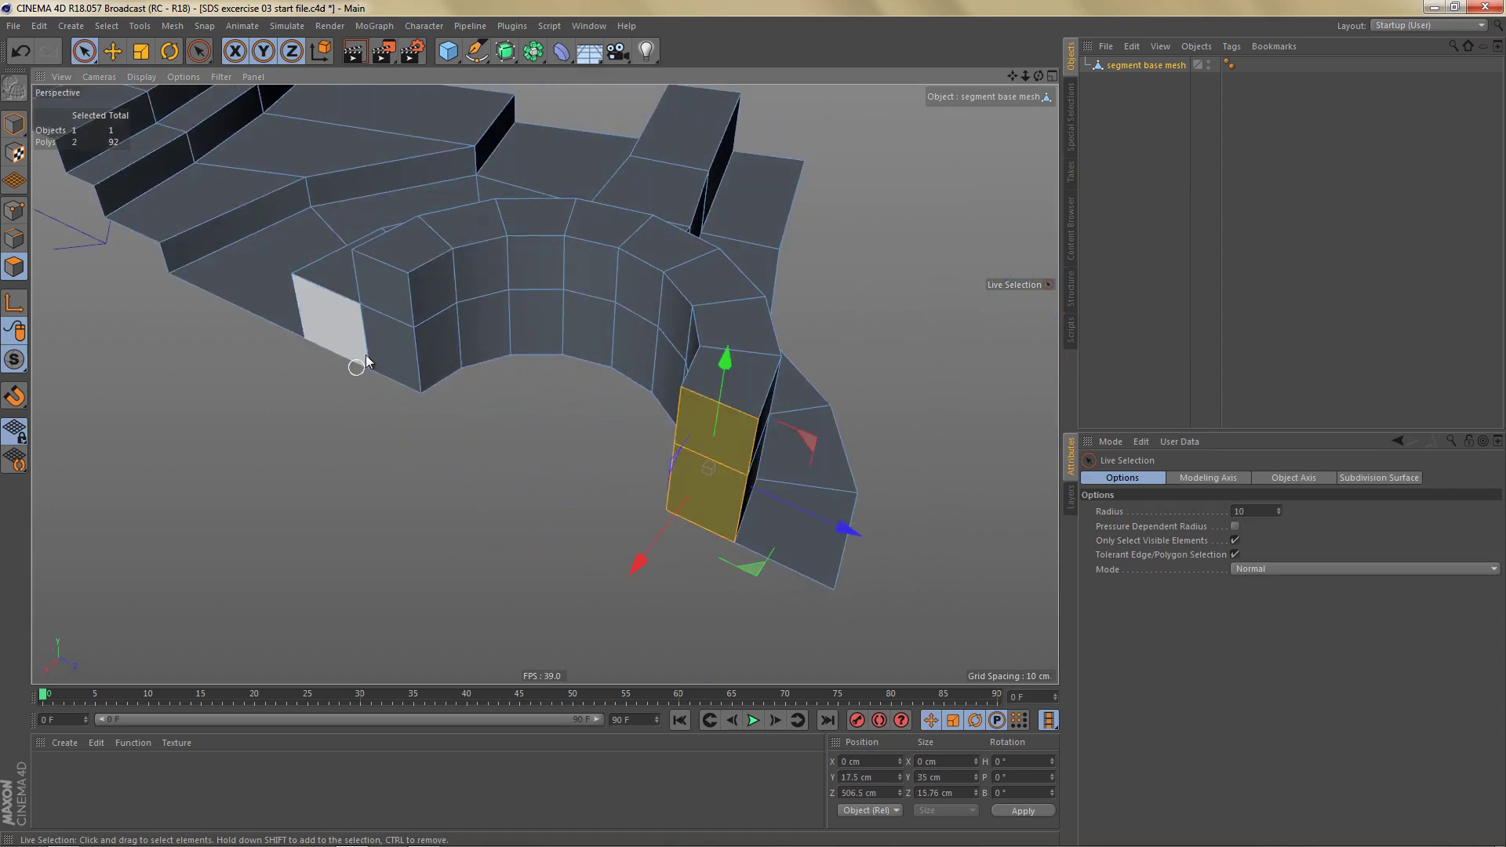
pyautogui.keyDown('shift'); pyautogui.moveTo(357, 357); pyautogui.dragTo(384, 295); pyautogui.keyUp('shift')
pyautogui.press('Delete')
# Step: Dissolve the horizontal edge loop across the hole's curved inner wall
pyautogui.press('Tab')
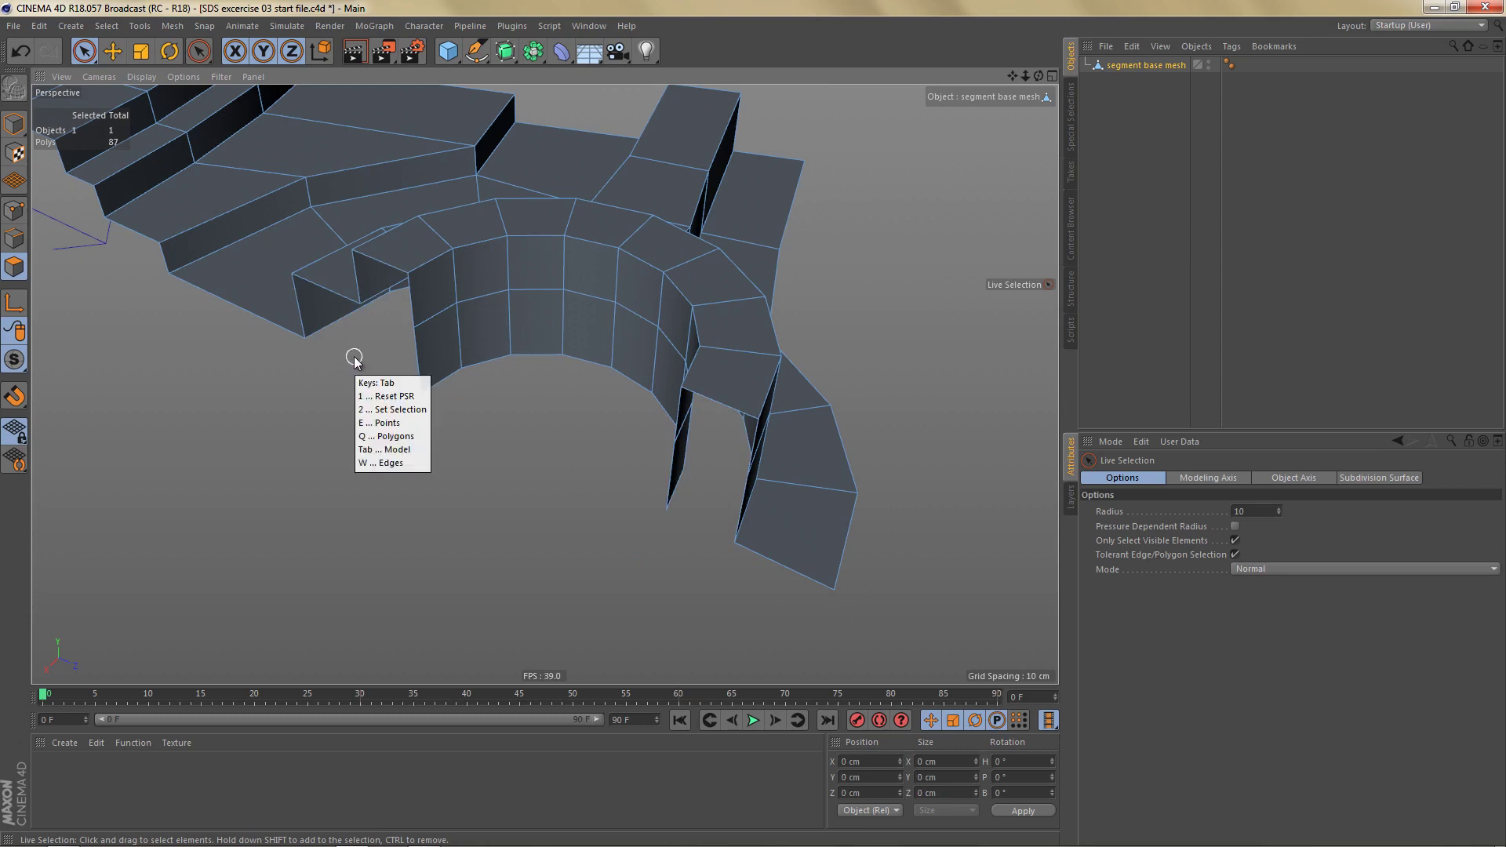
pyautogui.press('w')
pyautogui.press('e')
pyautogui.doubleClick(477, 296)
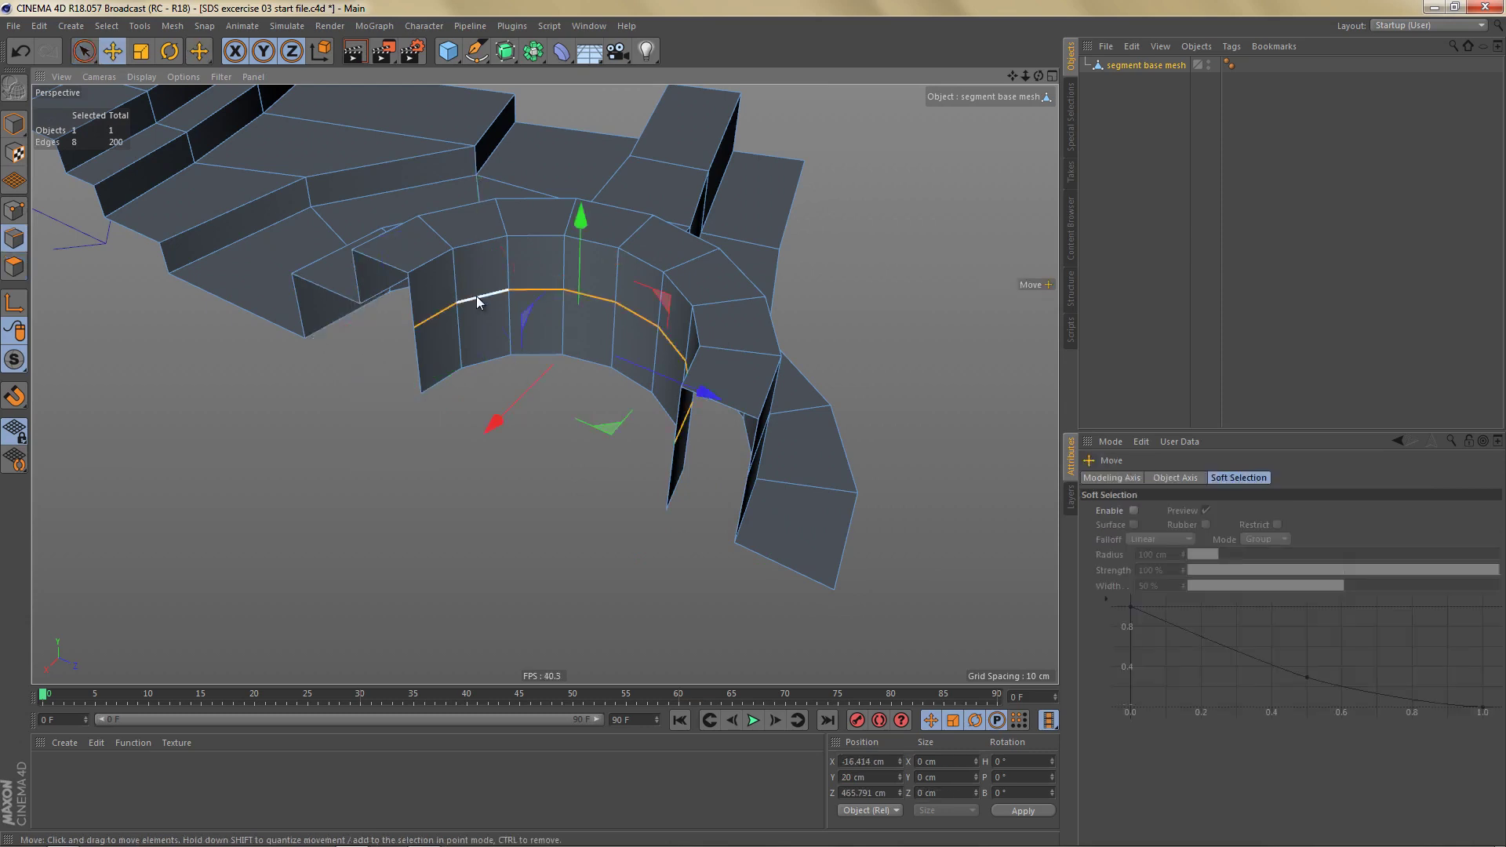
pyautogui.hotkey('ctrl', 'Delete')
# Step: Optimize the mesh points again to clear leftovers around the raised ring
pyautogui.press('Return')
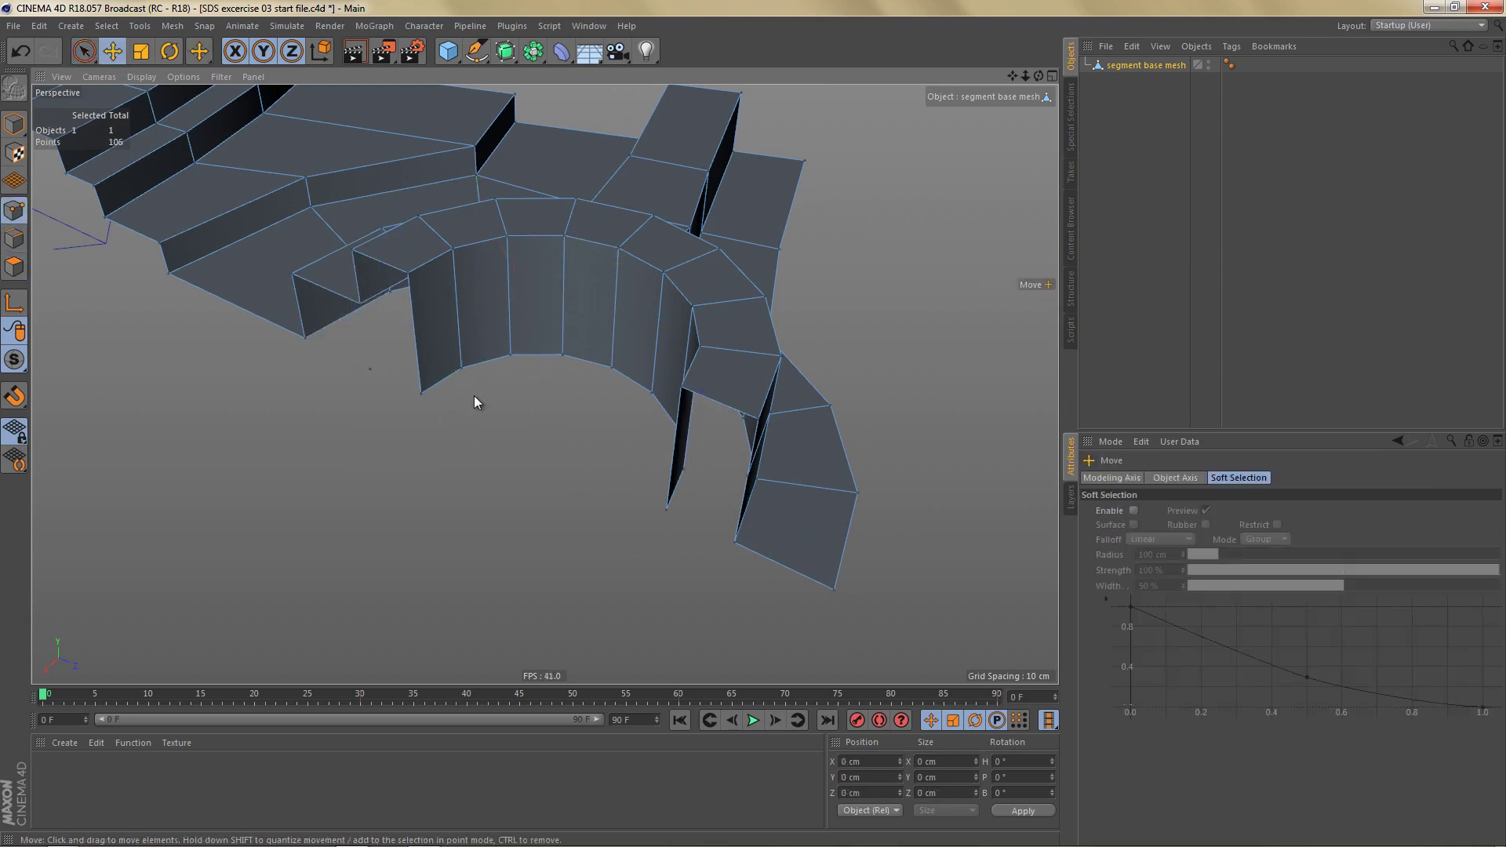
pyautogui.scroll(-3, 477, 394)
pyautogui.press('u')
pyautogui.press('o')
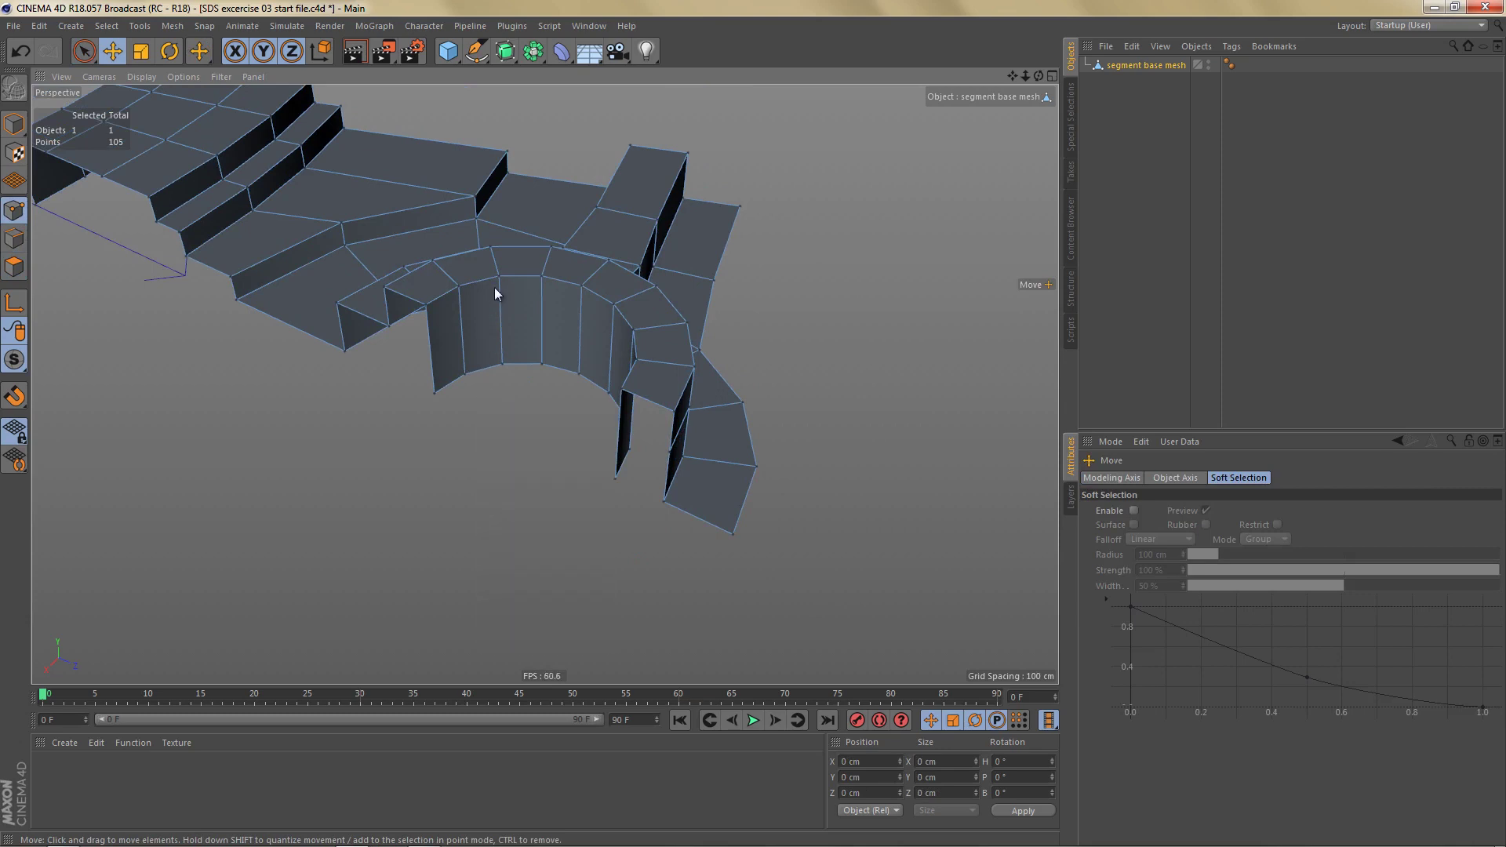
# Step: Place the segment base mesh under a Subdivision Surface and compare its ring area with the reference image in the top view
pyautogui.keyDown('alt'); pyautogui.moveTo(487, 299); pyautogui.dragTo(220, 281); pyautogui.keyUp('alt')
pyautogui.keyDown('alt'); pyautogui.moveTo(674, 252); pyautogui.dragTo(530, 325, button='middle'); pyautogui.keyUp('alt')
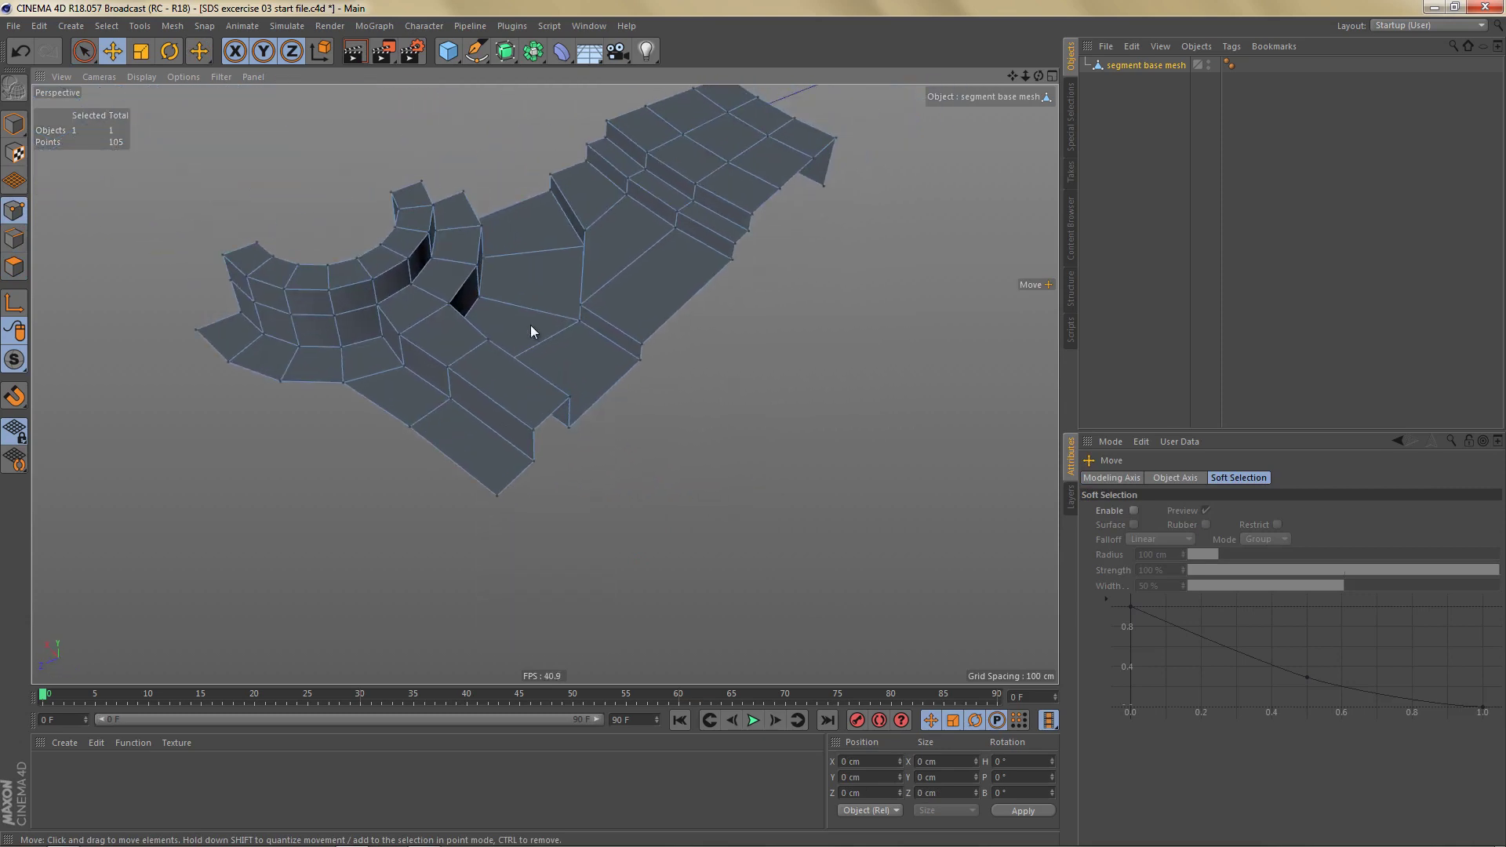
pyautogui.keyDown('alt'); pyautogui.moveTo(522, 320); pyautogui.dragTo(458, 351); pyautogui.keyUp('alt')
pyautogui.middleClick(522, 386)
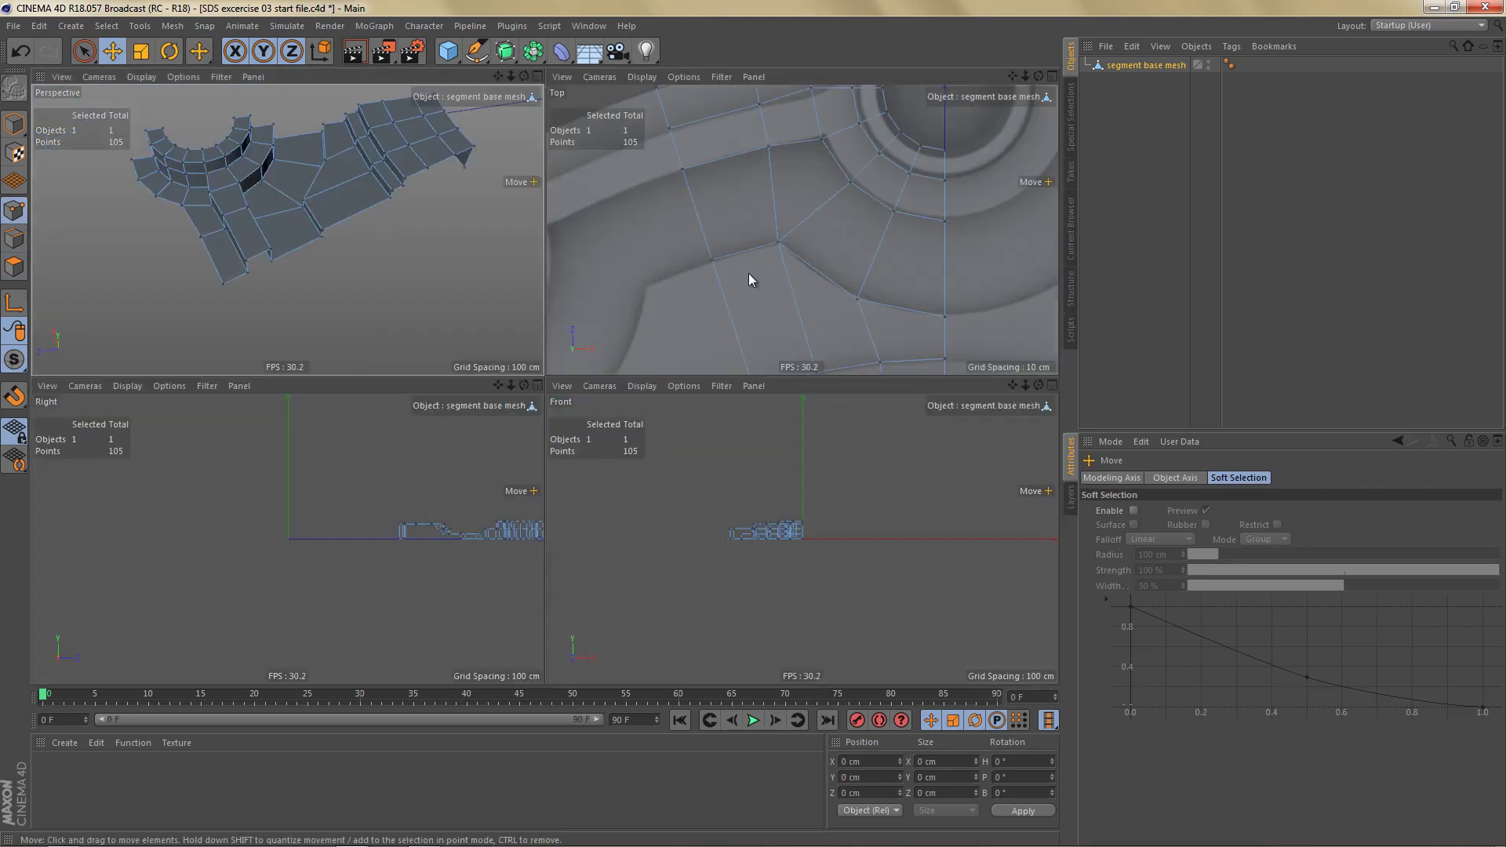
pyautogui.middleClick(745, 274)
pyautogui.keyDown('alt'); pyautogui.moveTo(667, 386); pyautogui.dragTo(657, 567, button='middle'); pyautogui.keyUp('alt')
pyautogui.scroll(1, 592, 331)
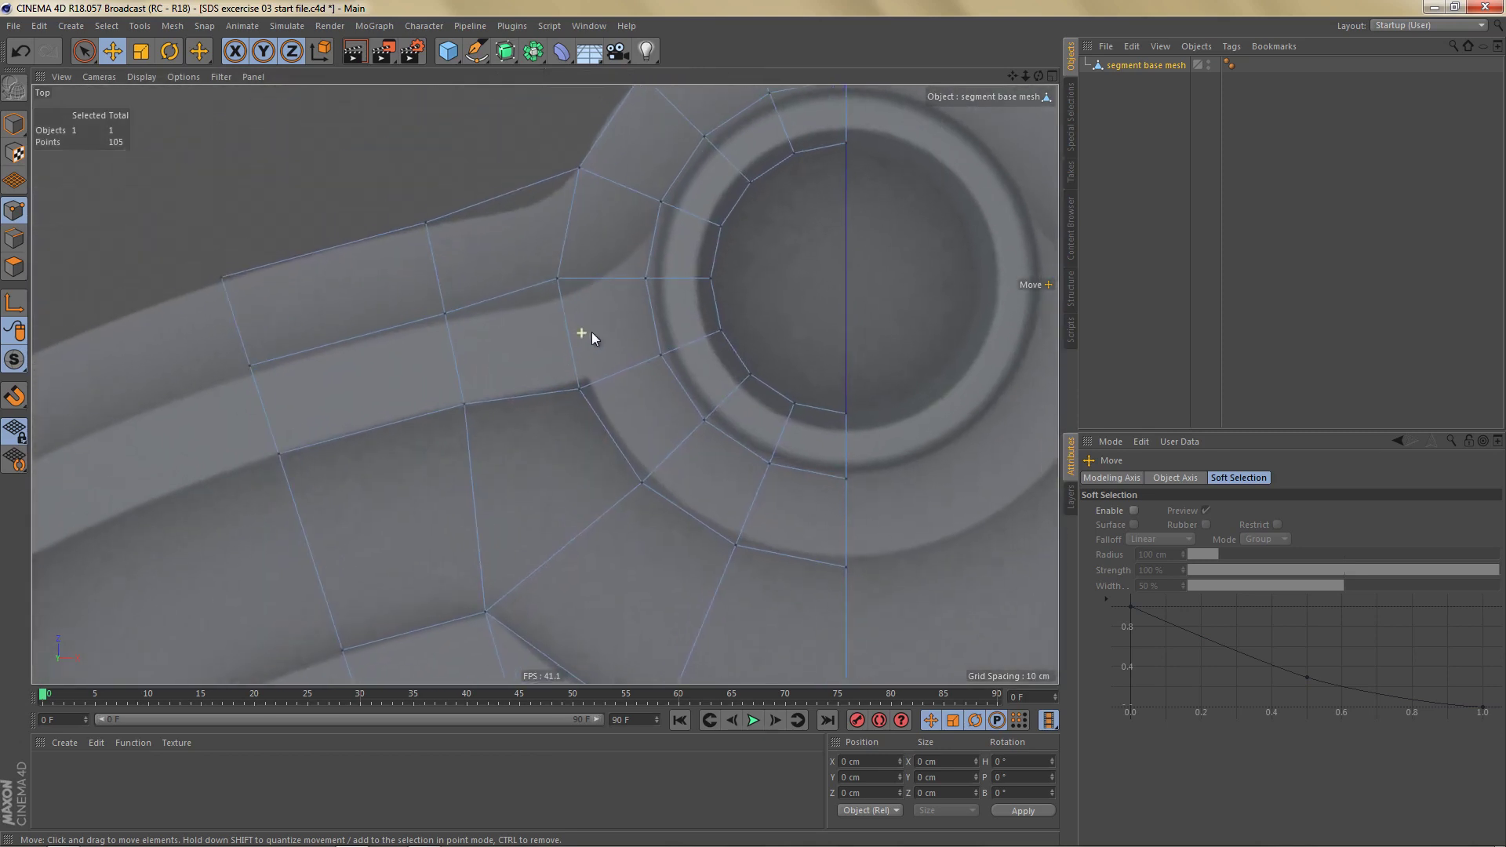
pyautogui.keyDown('alt'); pyautogui.moveTo(592, 332); pyautogui.dragTo(539, 422, button='middle'); pyautogui.keyUp('alt')
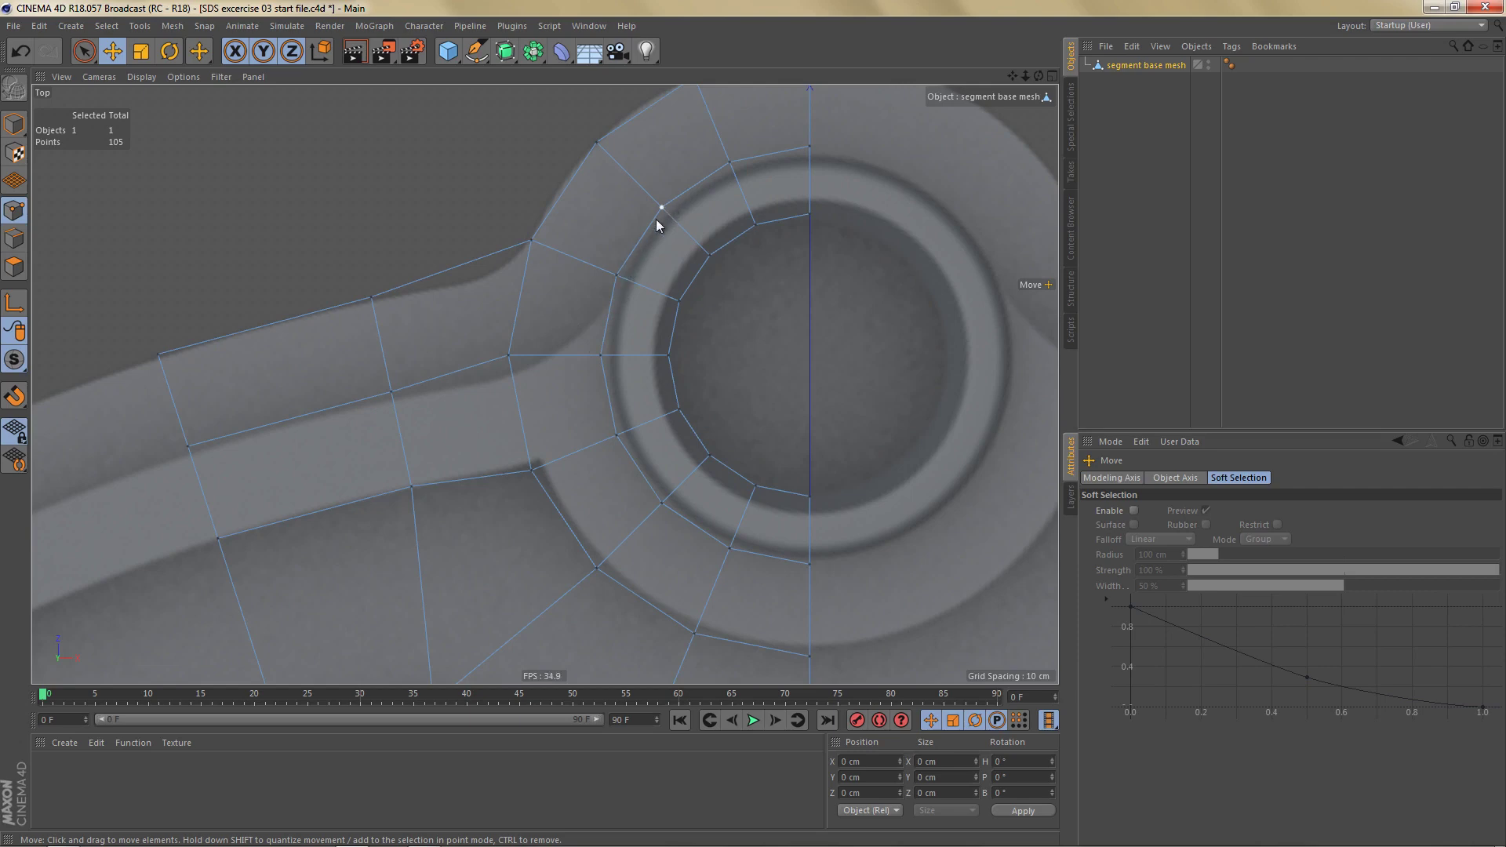
pyautogui.keyDown('alt'); pyautogui.click(506, 53); pyautogui.keyUp('alt')
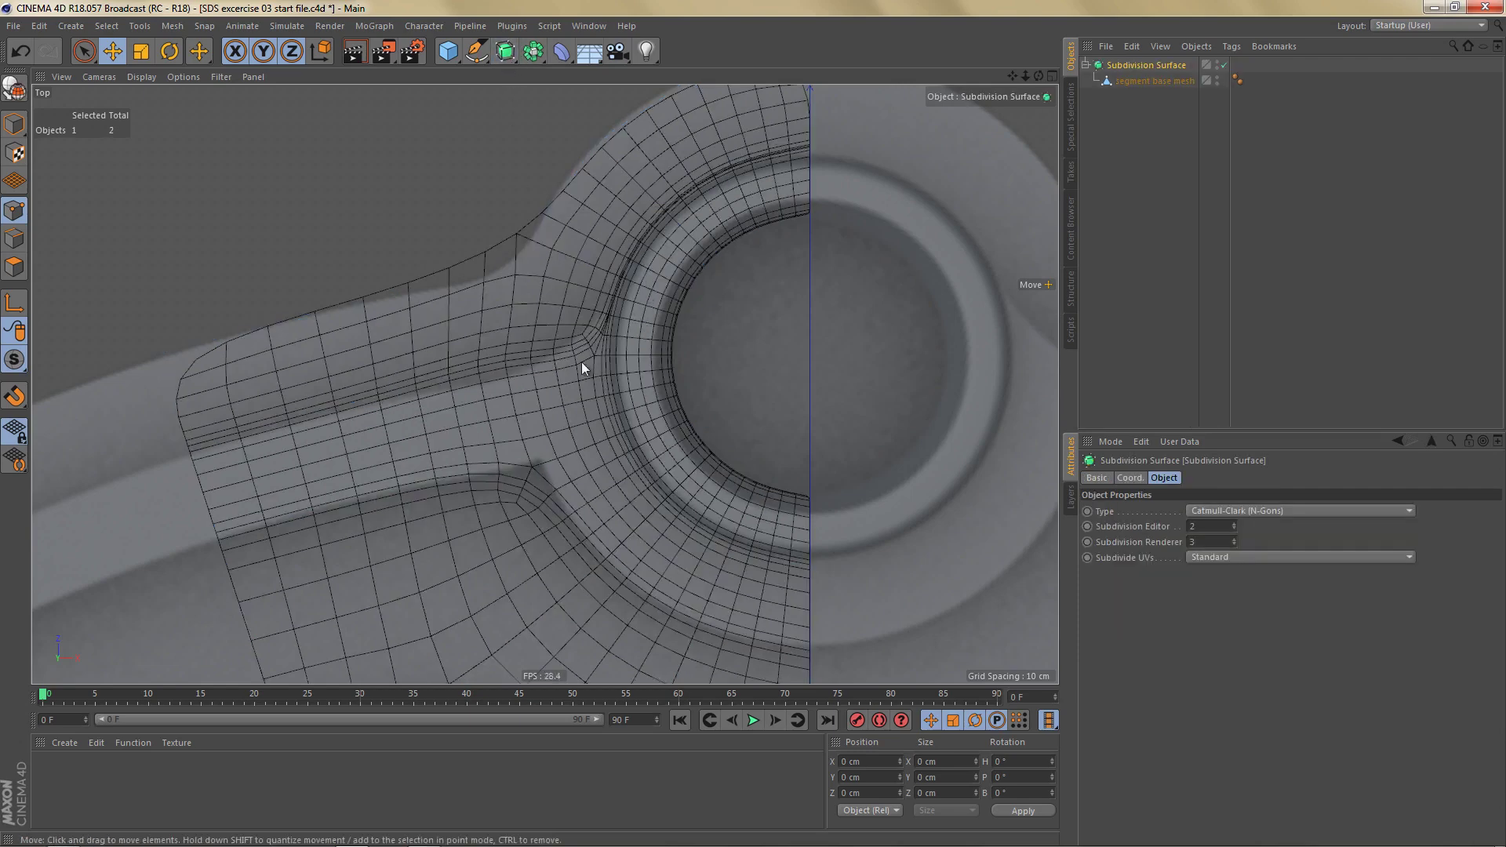
pyautogui.scroll(3, 581, 359)
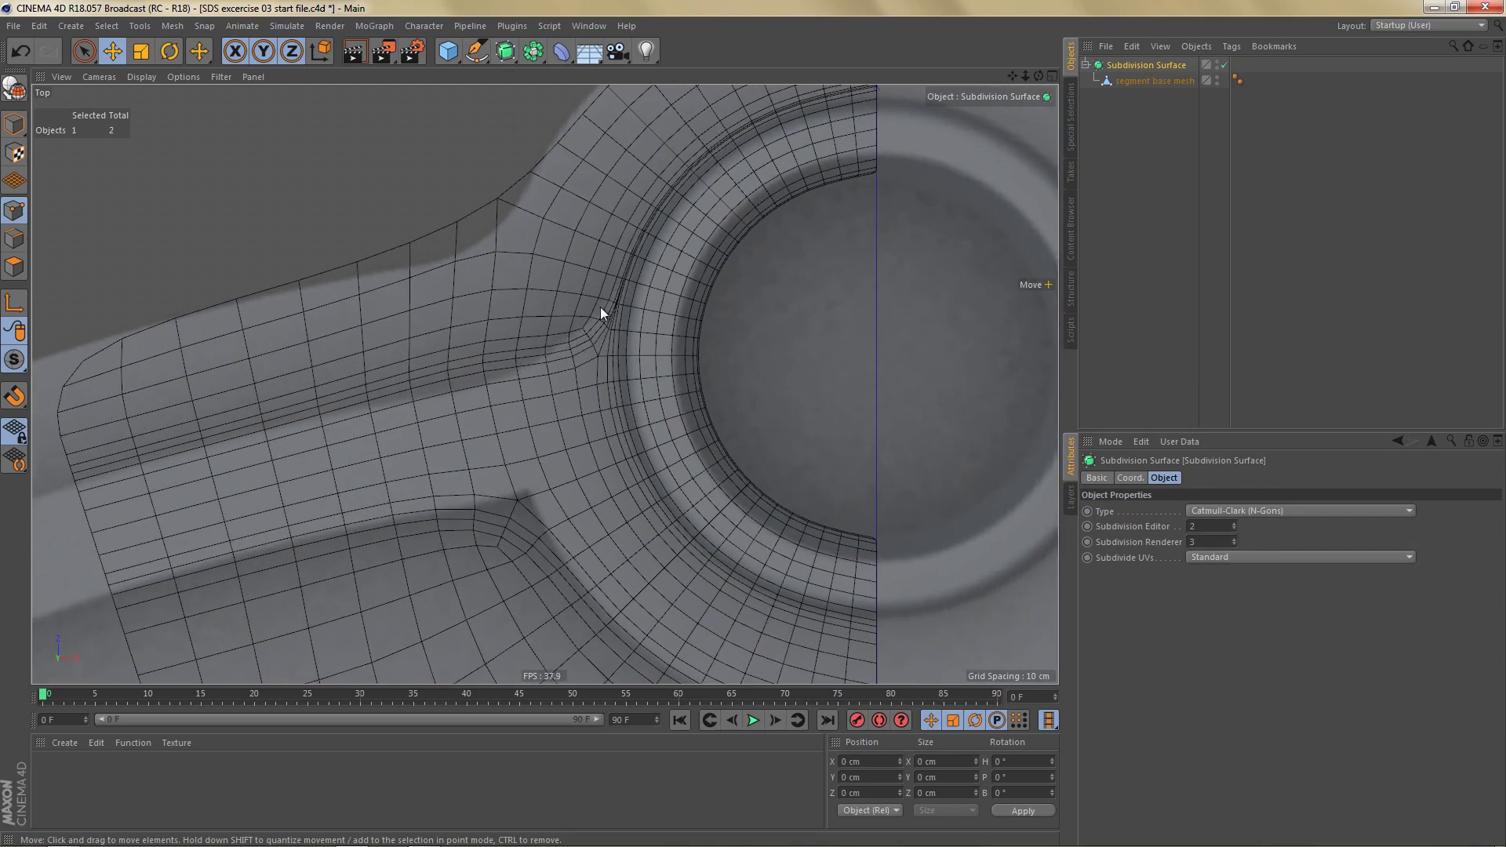
# Step: Disable the Subdivision Surface and select the segment base mesh again in the perspective view
pyautogui.press('q')
pyautogui.middleClick(629, 326)
pyautogui.middleClick(494, 240)
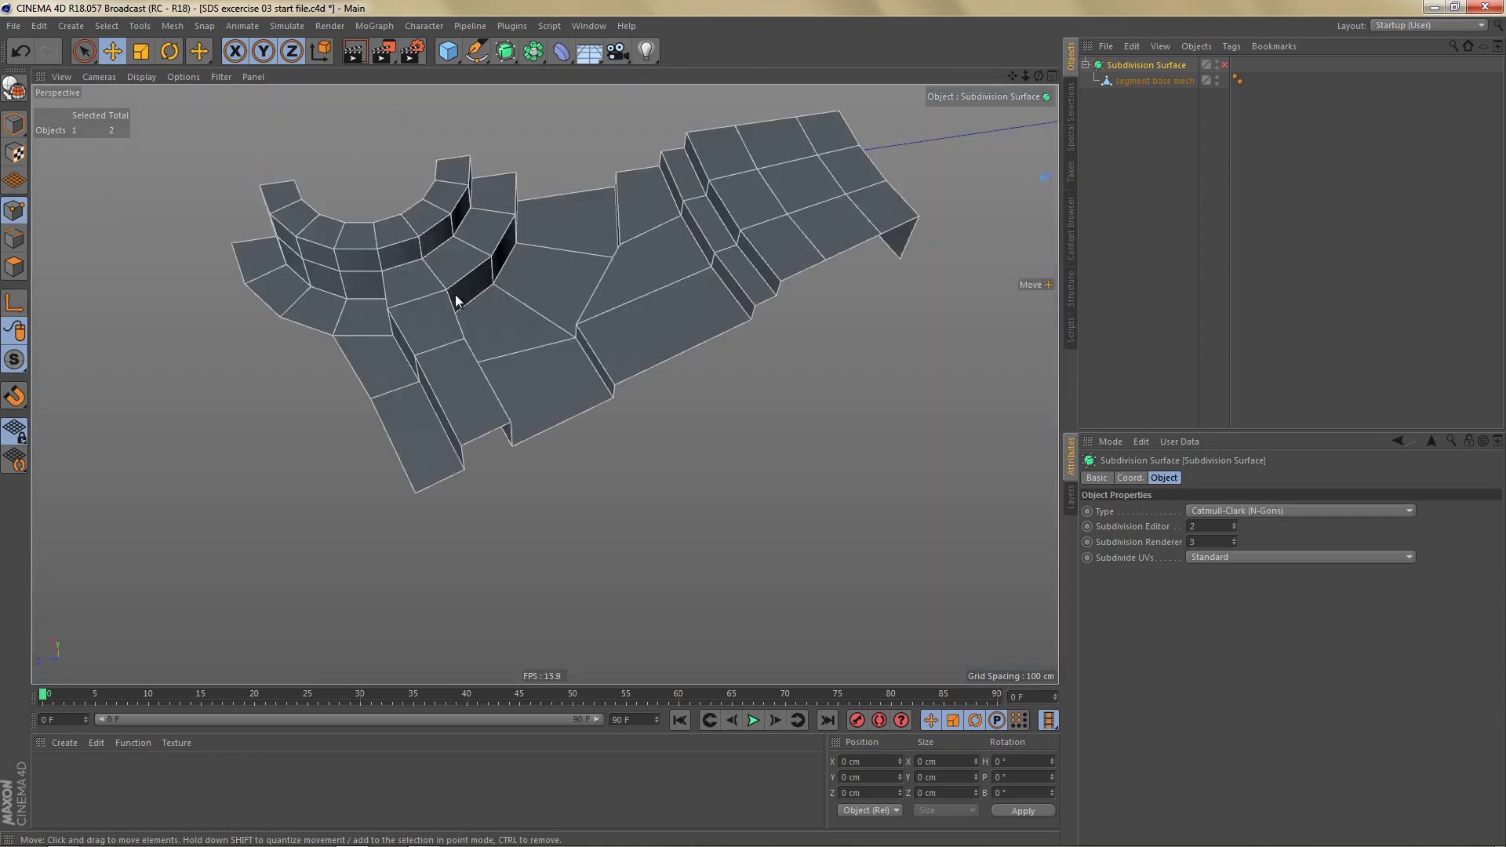
pyautogui.keyDown('alt'); pyautogui.moveTo(463, 295); pyautogui.dragTo(620, 298); pyautogui.keyUp('alt')
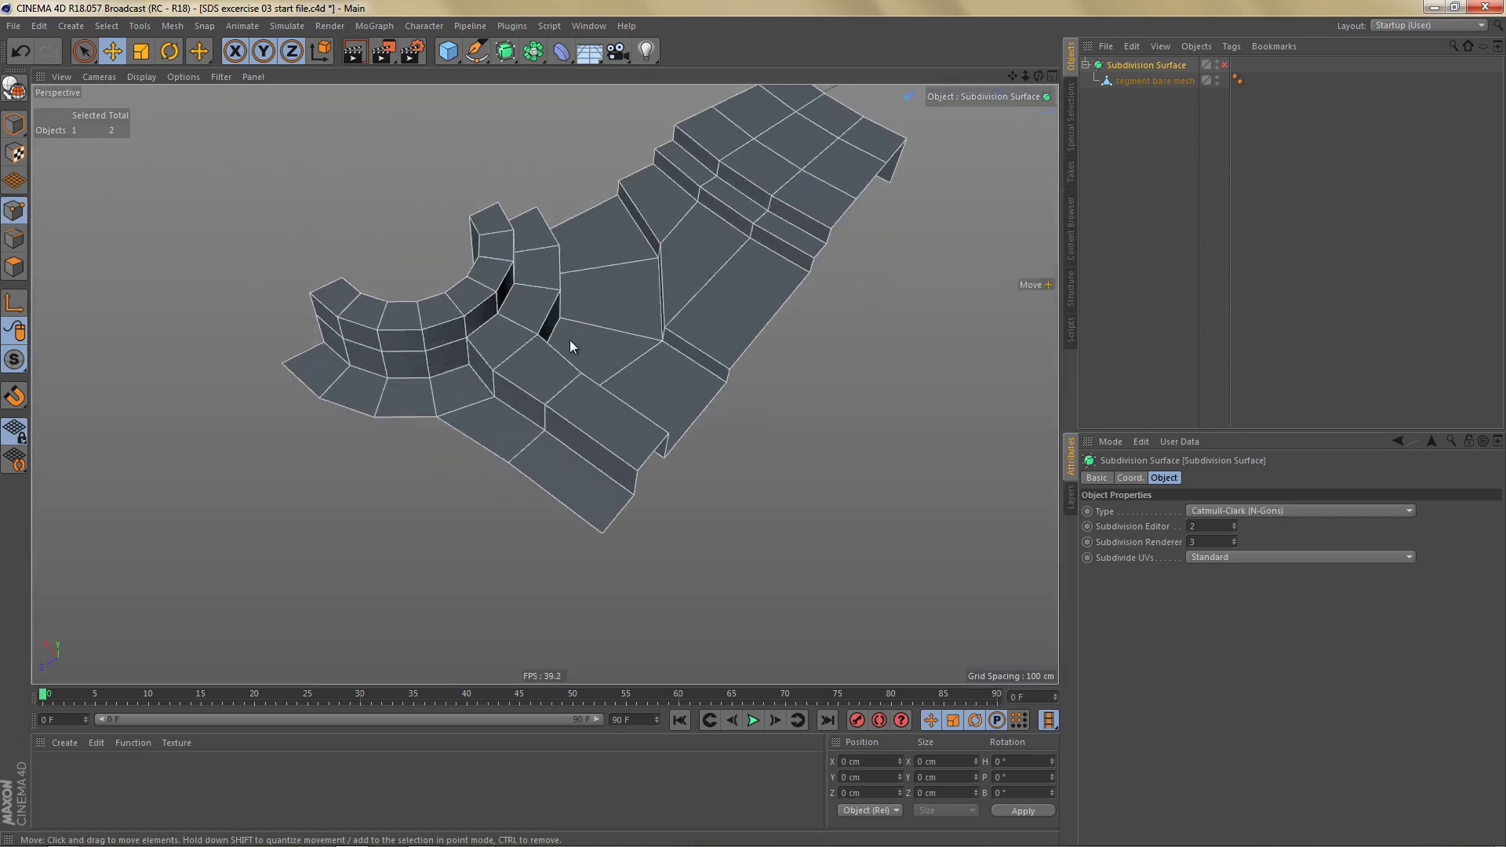
pyautogui.click(1135, 80)
pyautogui.scroll(3, 446, 369)
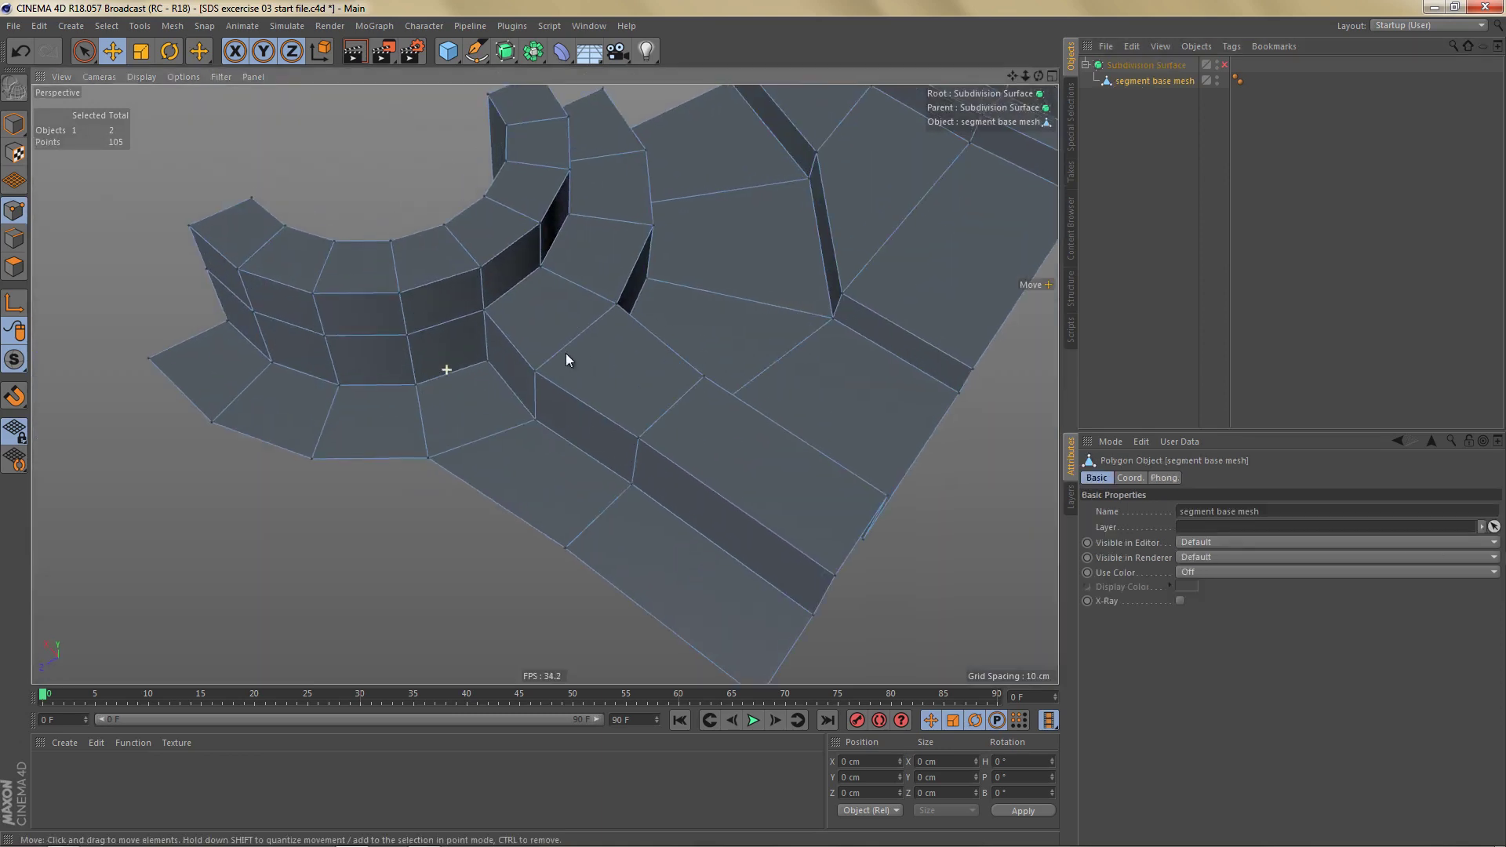
# Step: Delete the floor-level point at the base of the ring's wall, beside the inner corner of the raised rim strip
pyautogui.scroll(2, 506, 359)
pyautogui.click(497, 361)
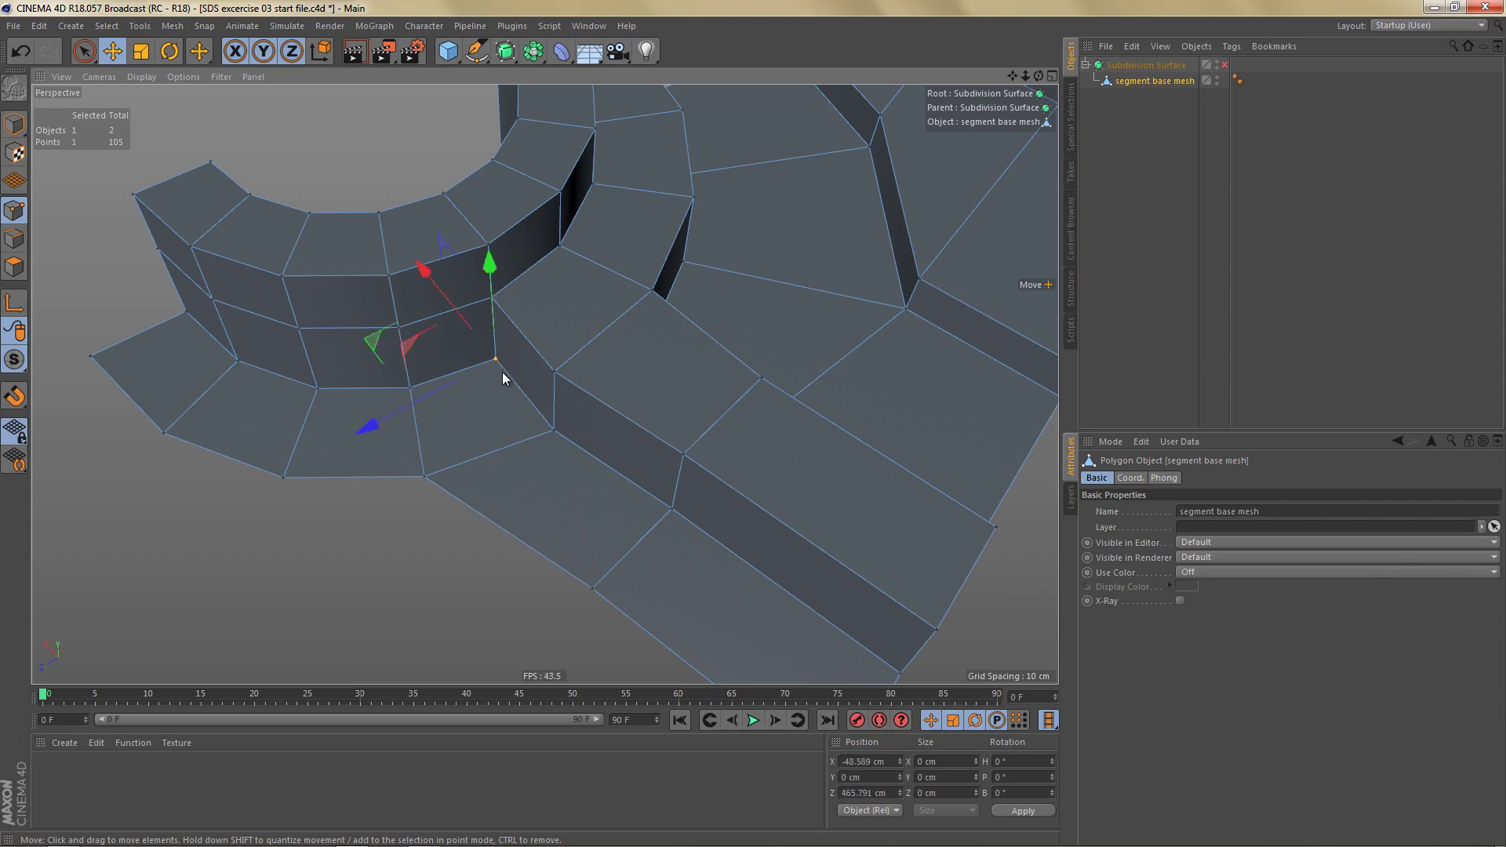
pyautogui.press('Delete')
# Step: Fill the resulting gap between the ring and the rim strip with side wall, floor and top polygons using the Polygon Pen
pyautogui.keyDown('alt'); pyautogui.moveTo(479, 393); pyautogui.dragTo(558, 407); pyautogui.keyUp('alt')
pyautogui.press('m')
pyautogui.press('e')
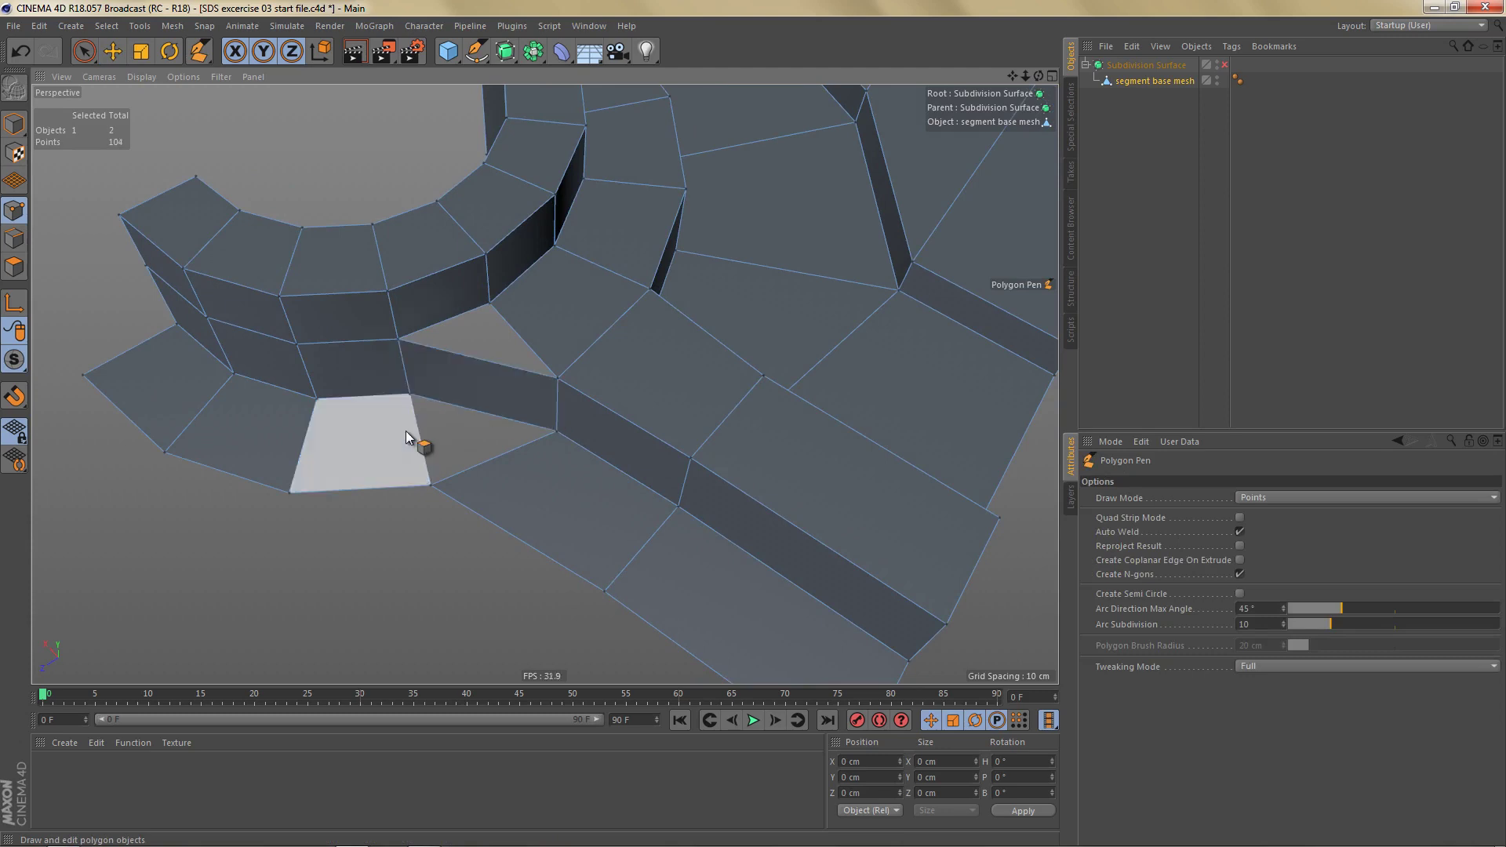
pyautogui.keyDown('ctrl'); pyautogui.moveTo(421, 426); pyautogui.dragTo(512, 450); pyautogui.keyUp('ctrl')
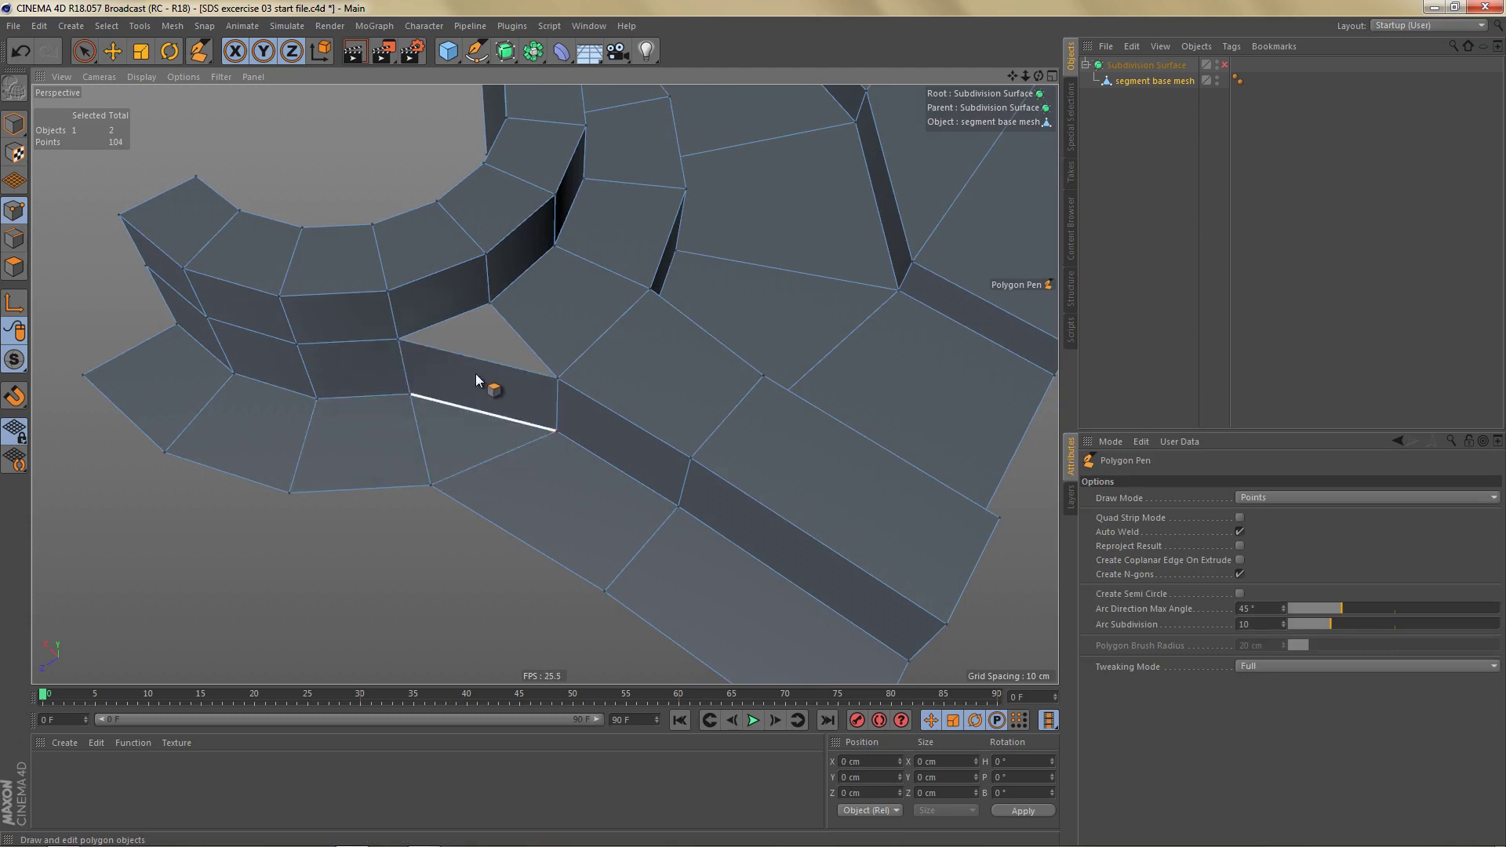
pyautogui.keyDown('ctrl'); pyautogui.moveTo(473, 357); pyautogui.dragTo(513, 326); pyautogui.keyUp('ctrl')
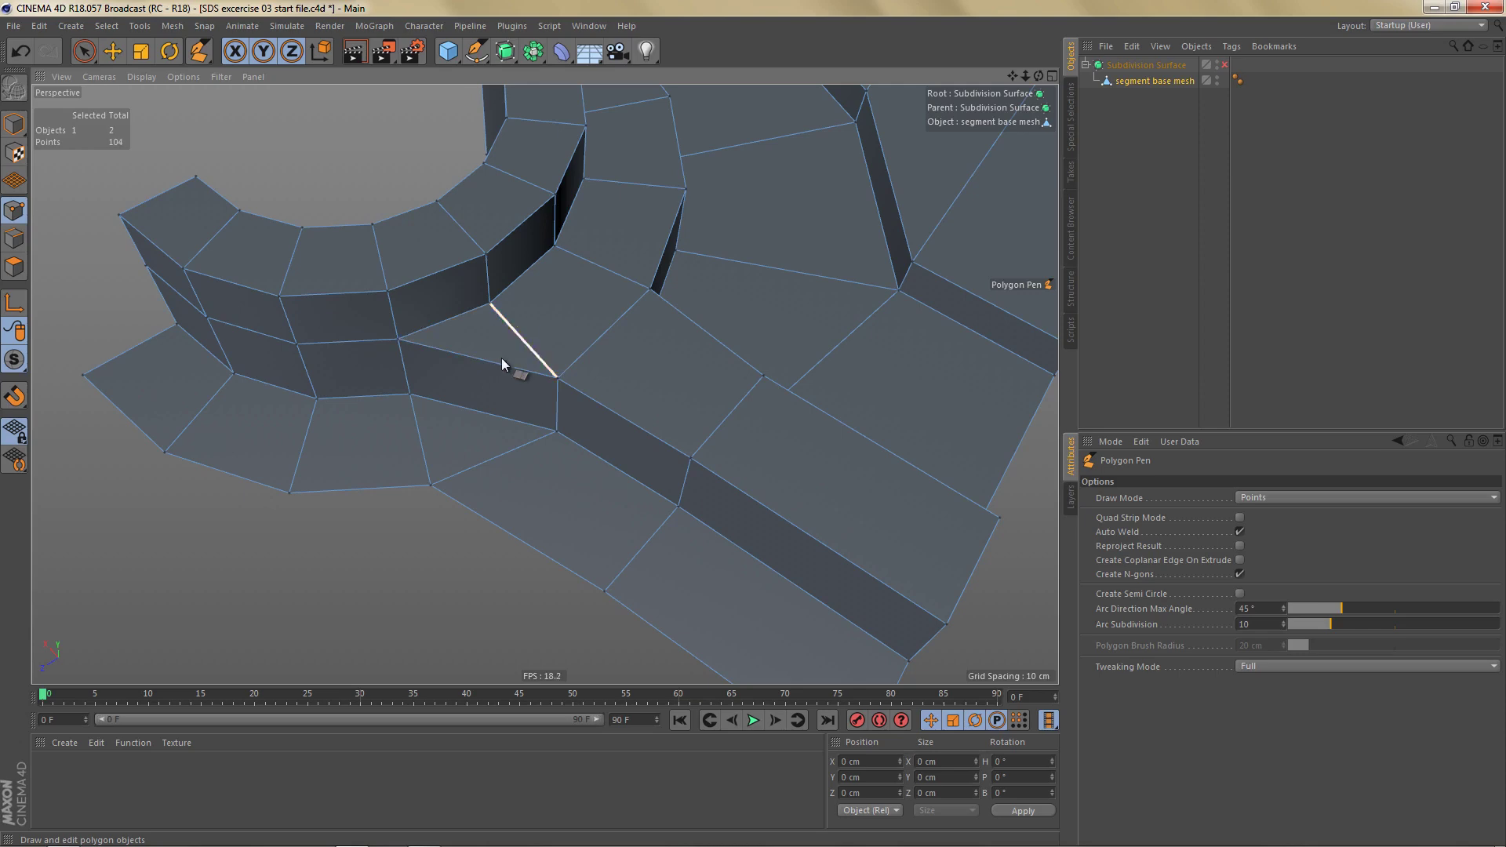
pyautogui.scroll(-3, 549, 350)
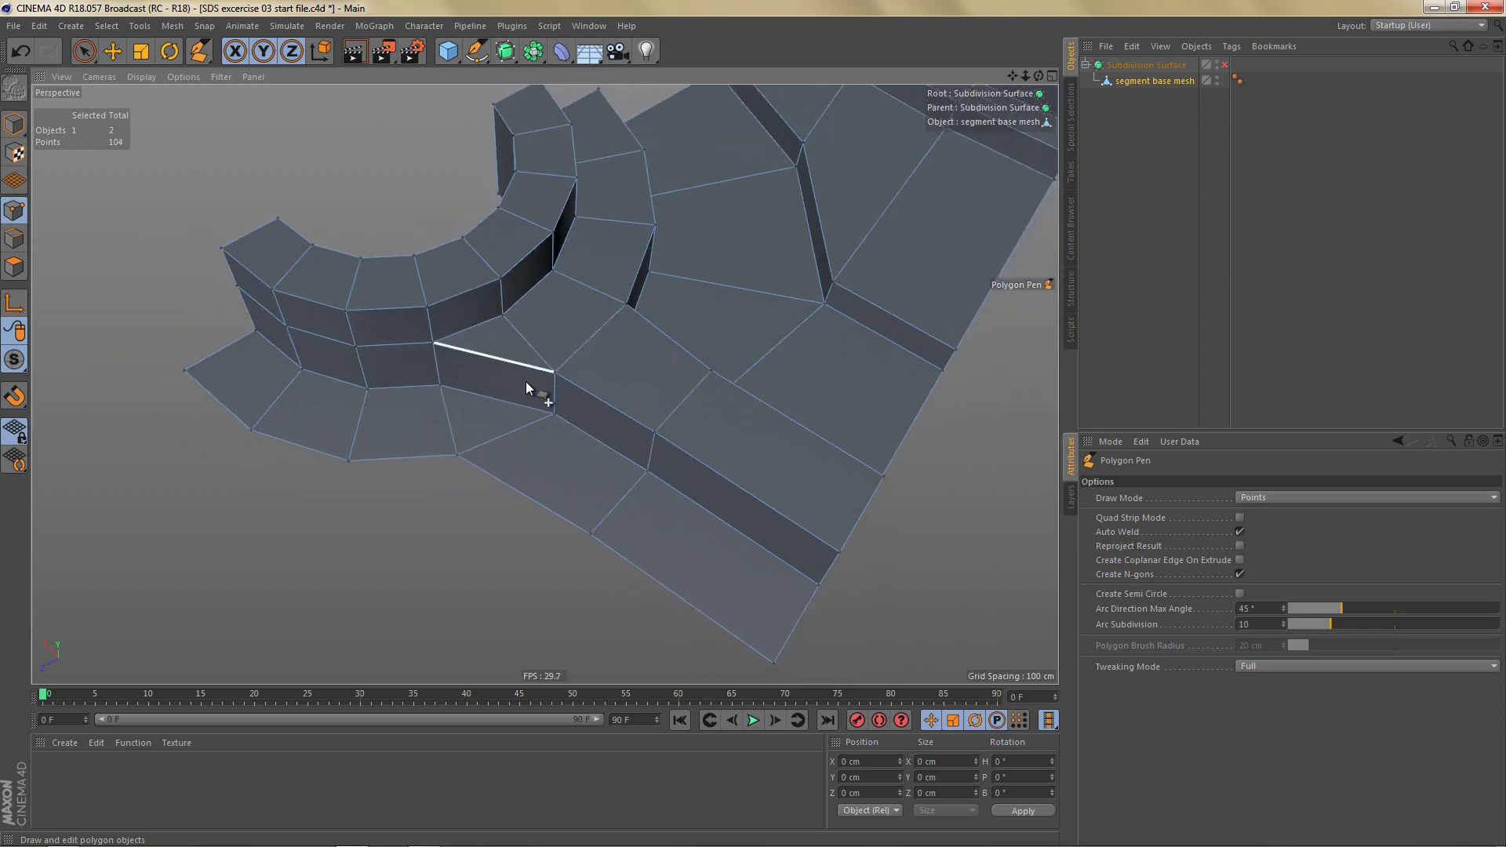
# Step: In the top view, move the stacked point pair at the rim strip's inner corner to about X -63.5, Z 440.3 cm, matching the reference
pyautogui.keyDown('alt'); pyautogui.moveTo(518, 381); pyautogui.dragTo(494, 379); pyautogui.keyUp('alt')
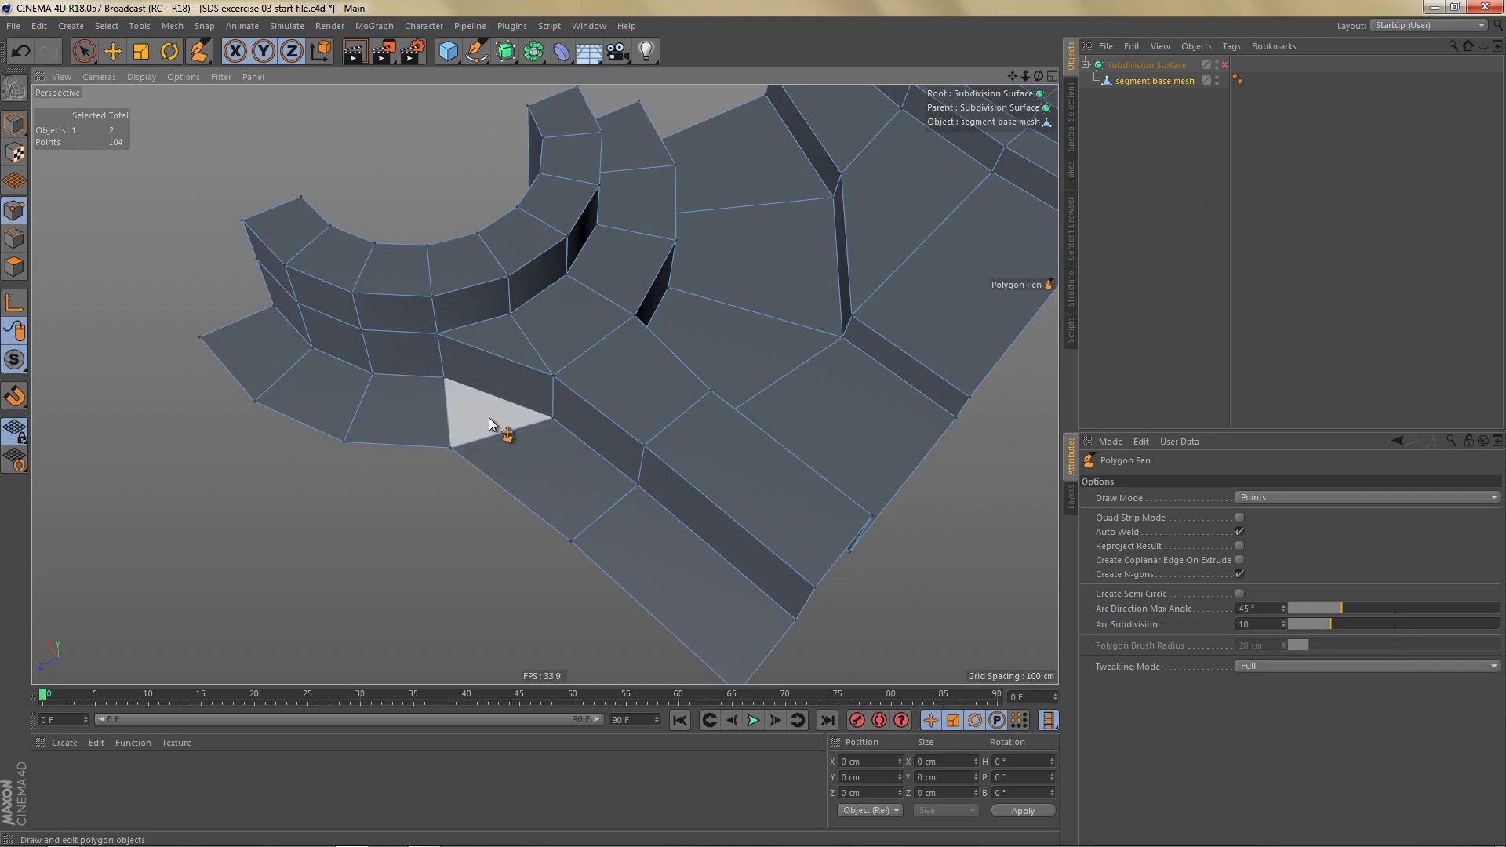
pyautogui.middleClick(482, 397)
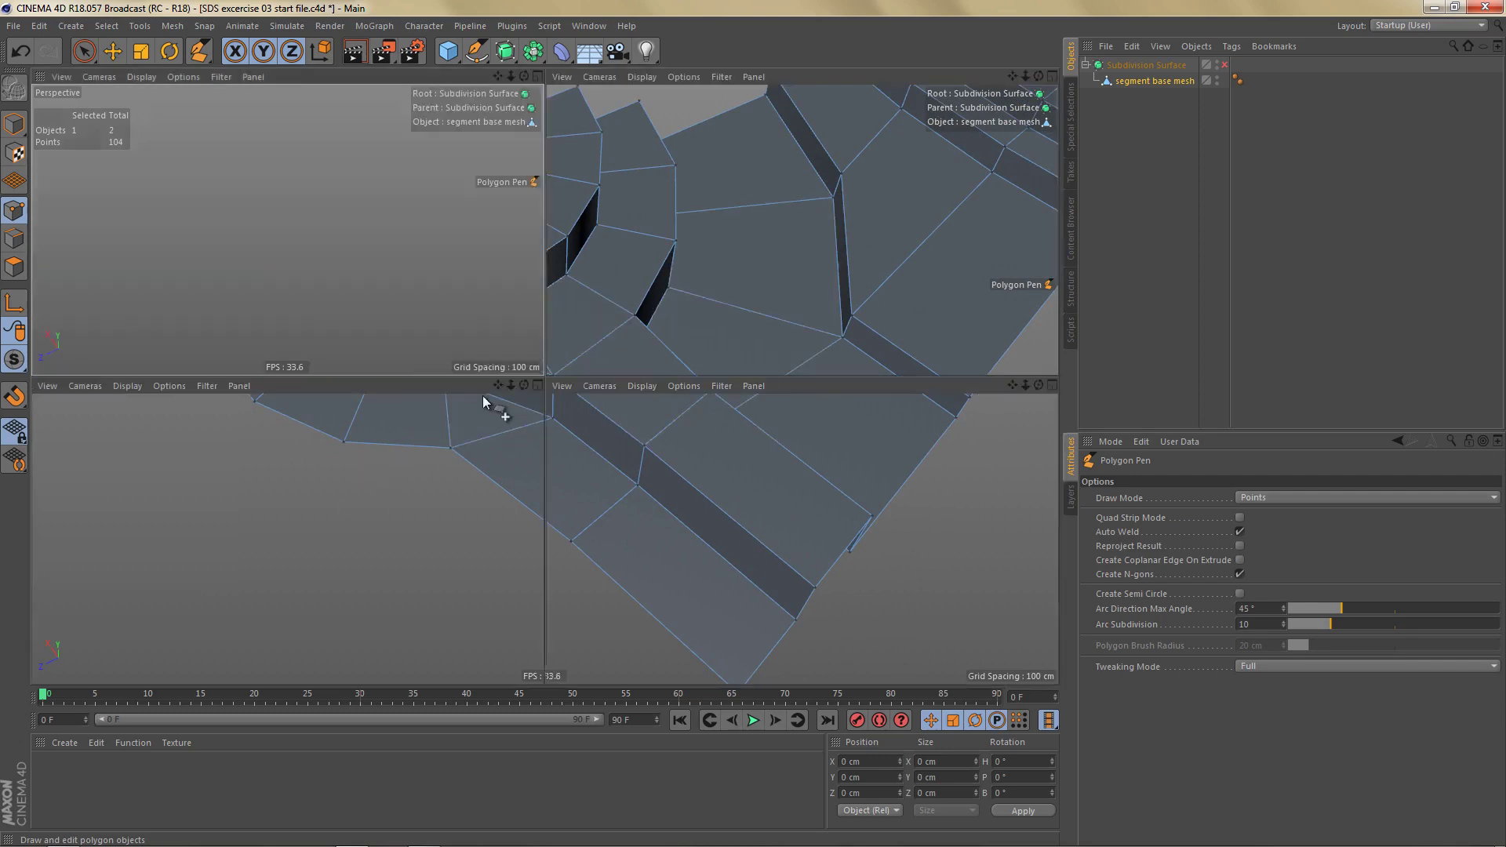
pyautogui.middleClick(668, 294)
pyautogui.keyDown('alt'); pyautogui.moveTo(624, 320); pyautogui.dragTo(614, 308, button='right'); pyautogui.keyUp('alt')
pyautogui.keyDown('alt'); pyautogui.moveTo(613, 308); pyautogui.dragTo(680, 235, button='middle'); pyautogui.keyUp('alt')
pyautogui.keyDown('alt'); pyautogui.moveTo(555, 398); pyautogui.dragTo(568, 379, button='right'); pyautogui.keyUp('alt')
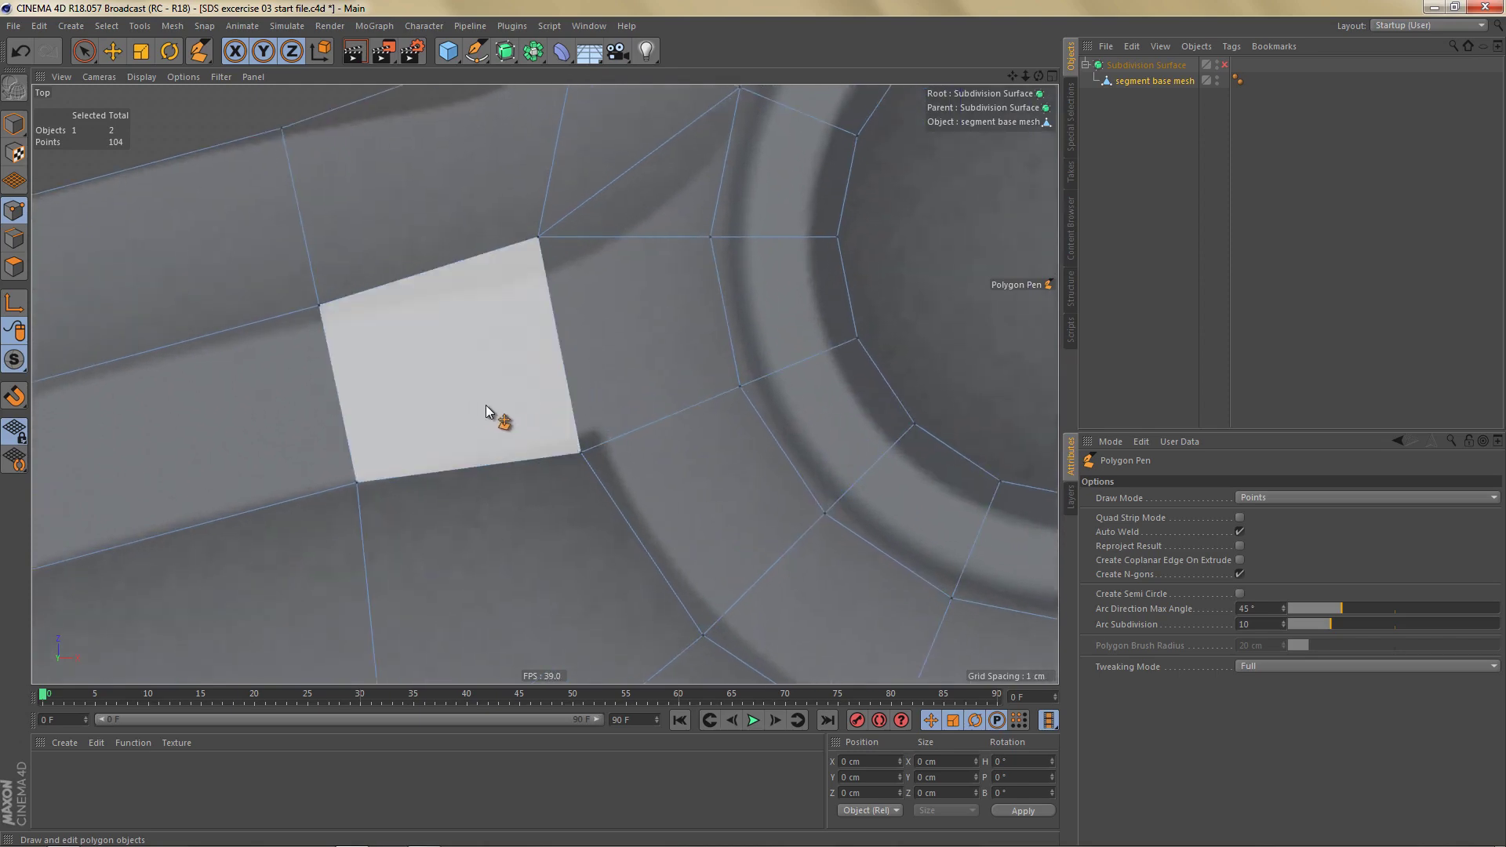
pyautogui.press('0')
pyautogui.moveTo(553, 432); pyautogui.dragTo(608, 485)
pyautogui.keyDown('alt'); pyautogui.moveTo(592, 496); pyautogui.dragTo(597, 497, button='right'); pyautogui.keyUp('alt')
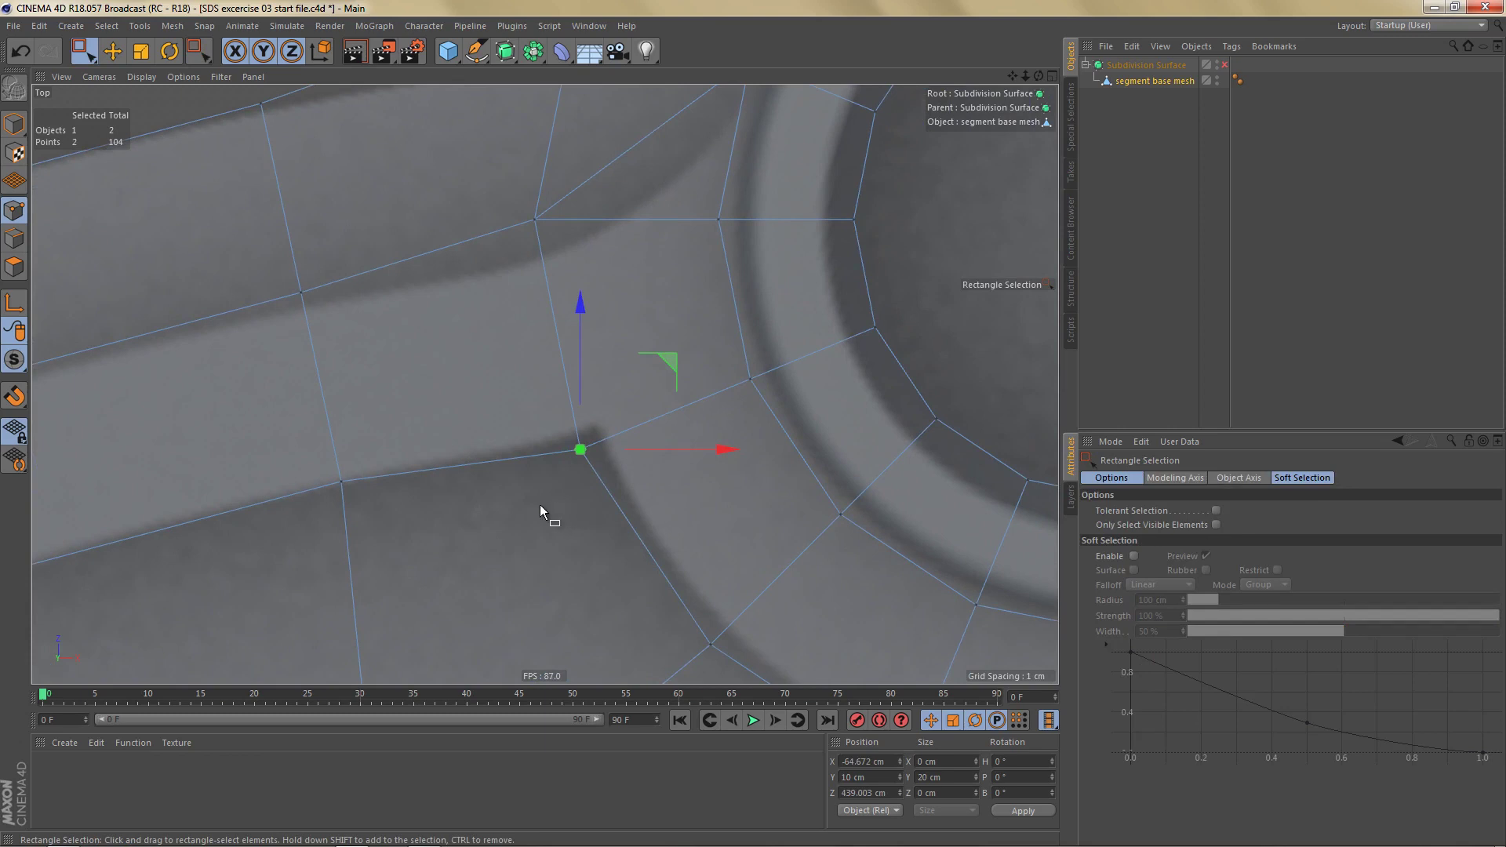
pyautogui.press('e')
pyautogui.moveTo(571, 482); pyautogui.dragTo(579, 471)
pyautogui.keyDown('alt'); pyautogui.moveTo(544, 449); pyautogui.dragTo(531, 502, button='right'); pyautogui.keyUp('alt')
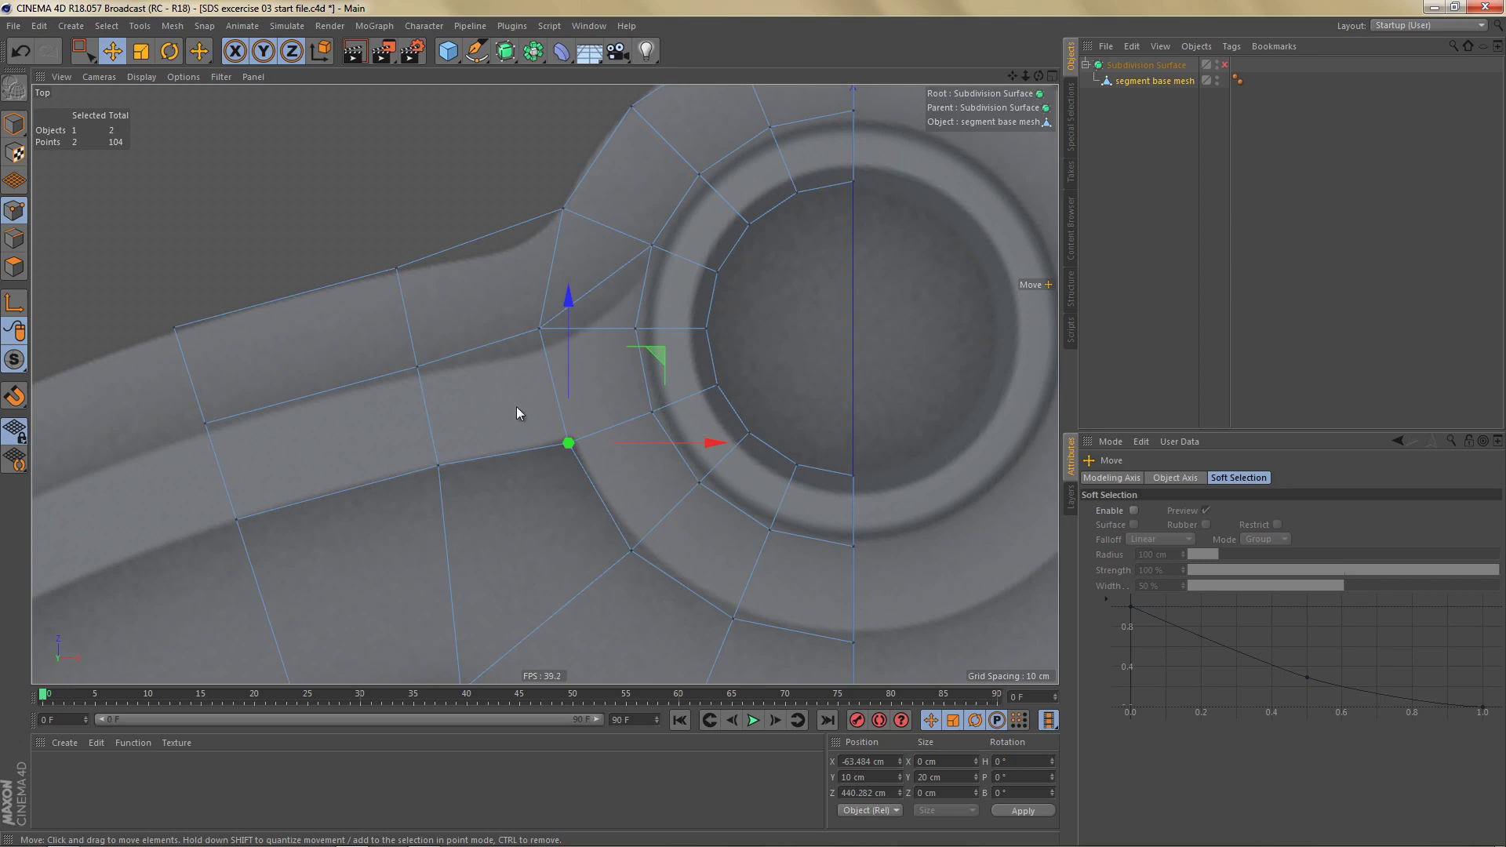
# Step: Move the stacked point pair where the rim strip's outer wall meets the ring to about X -62.9, Z 464.1 cm
pyautogui.press('space')
pyautogui.moveTo(516, 317); pyautogui.dragTo(568, 365)
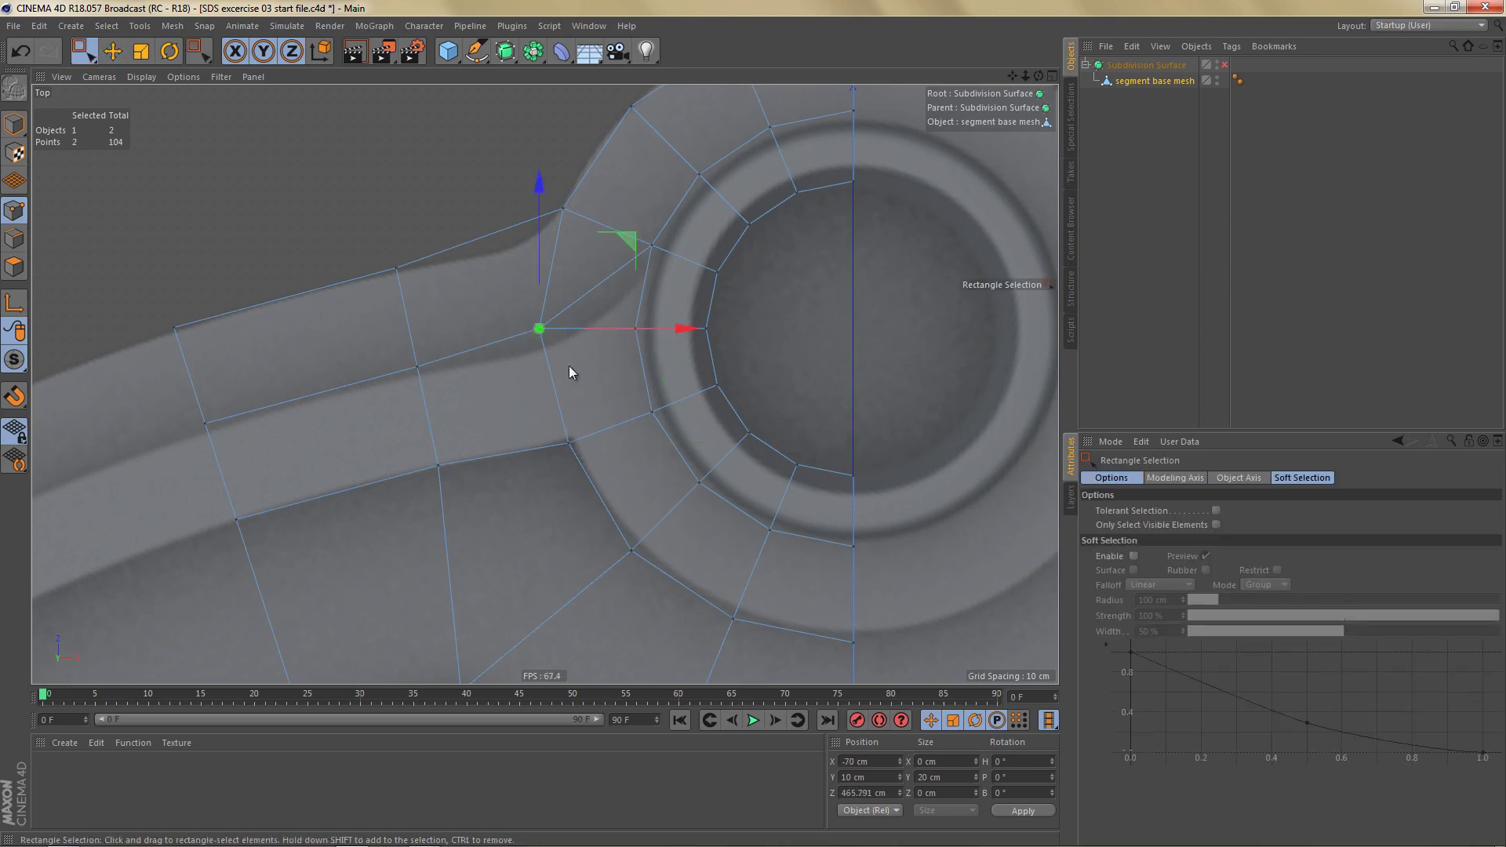
pyautogui.scroll(4, 568, 366)
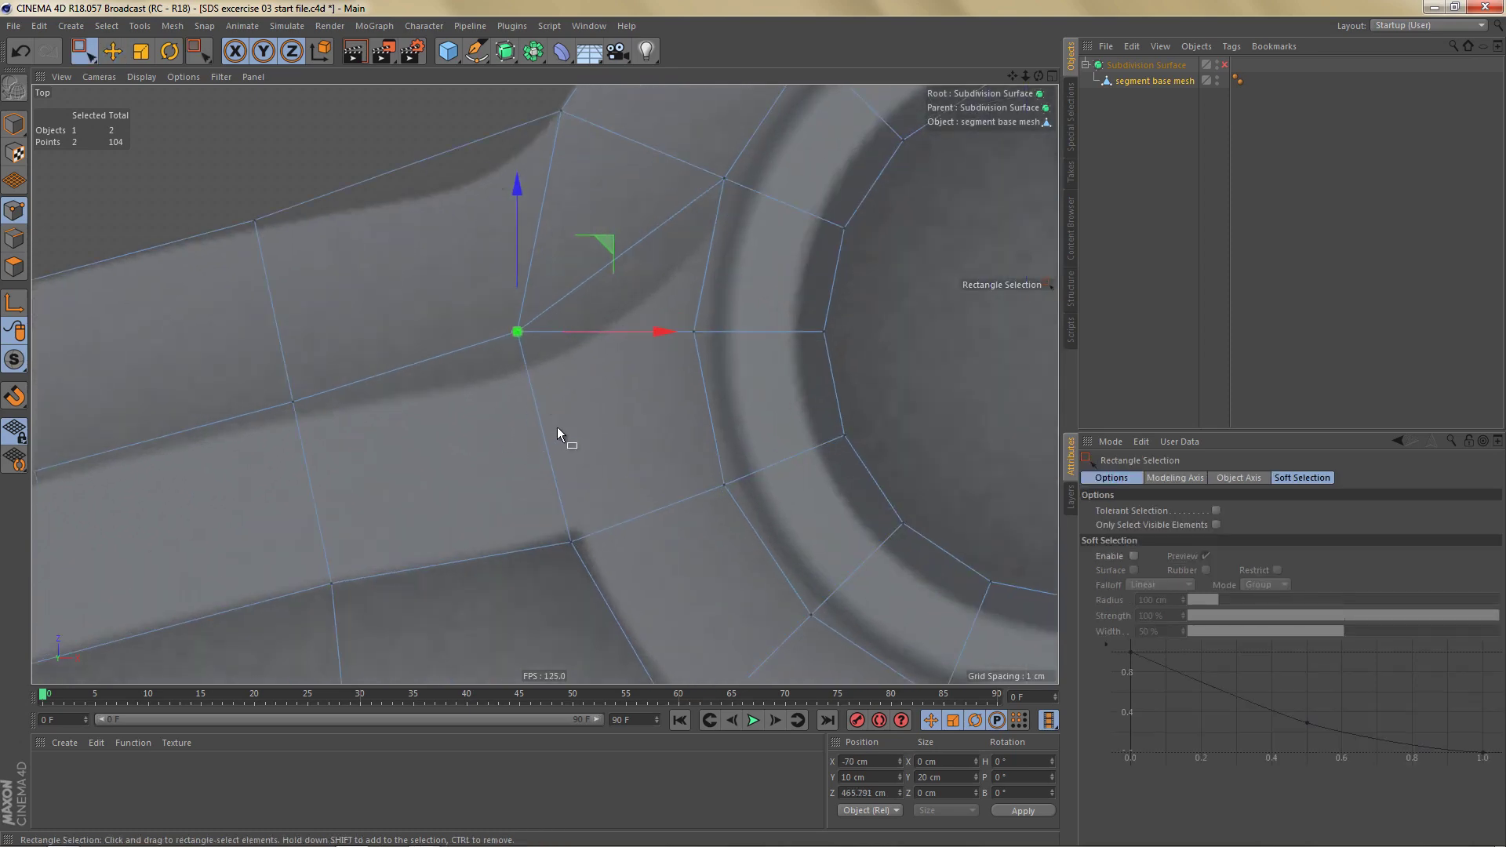
pyautogui.press('space')
pyautogui.moveTo(571, 398); pyautogui.dragTo(624, 397)
pyautogui.scroll(-5, 612, 389)
pyautogui.scroll(2, 616, 400)
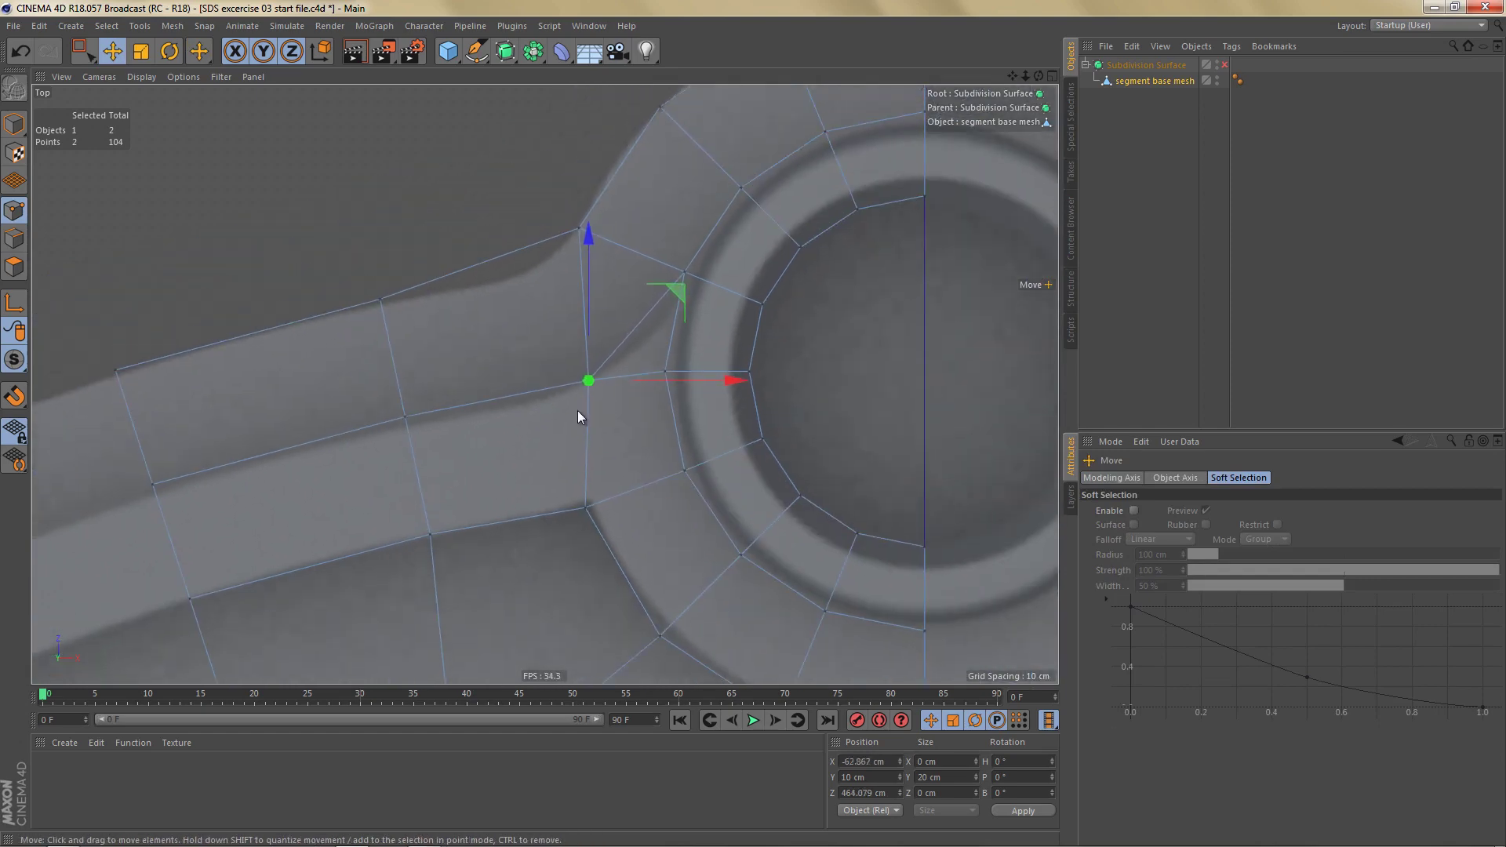
# Step: Cut a single line from that wall junction point across the floor polygon to the segment's outer boundary edge with Line Cut
pyautogui.press('k')
pyautogui.press('k')
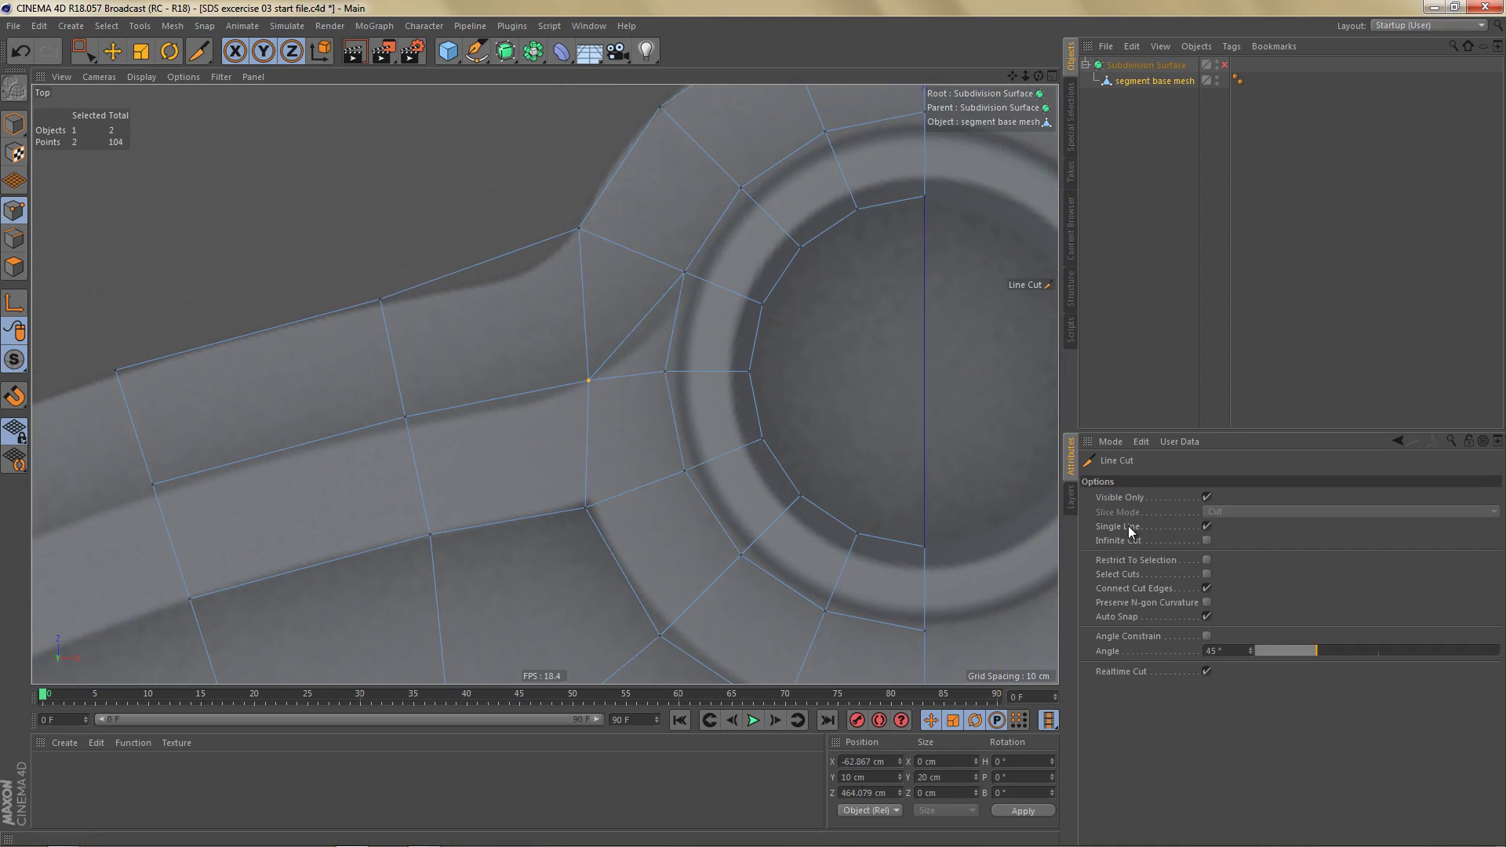
pyautogui.scroll(2, 606, 388)
pyautogui.keyDown('alt'); pyautogui.moveTo(631, 439); pyautogui.dragTo(641, 542, button='middle'); pyautogui.keyUp('alt')
pyautogui.click(600, 482)
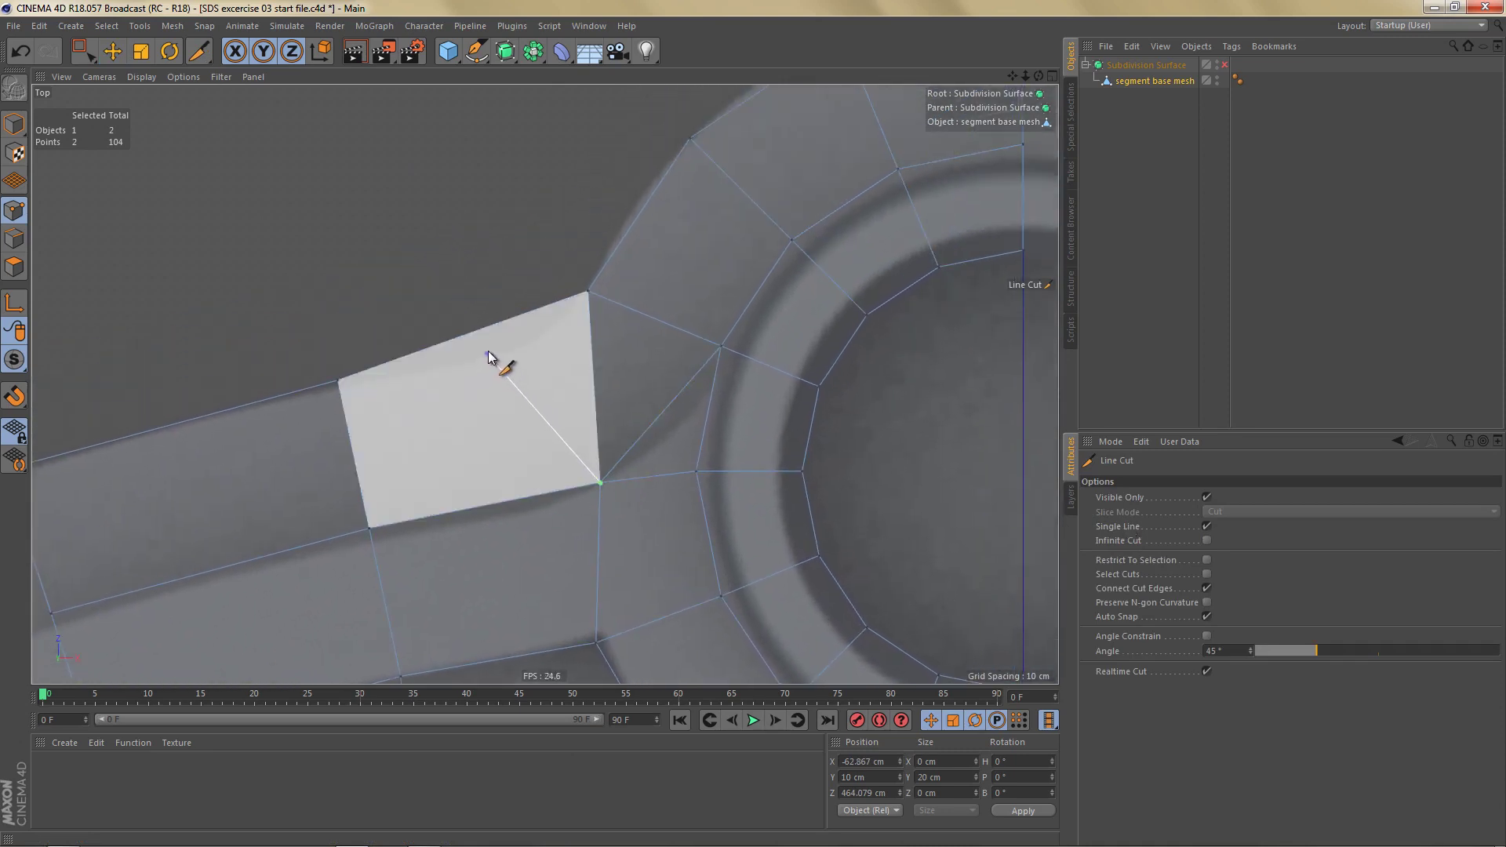
pyautogui.click(481, 330)
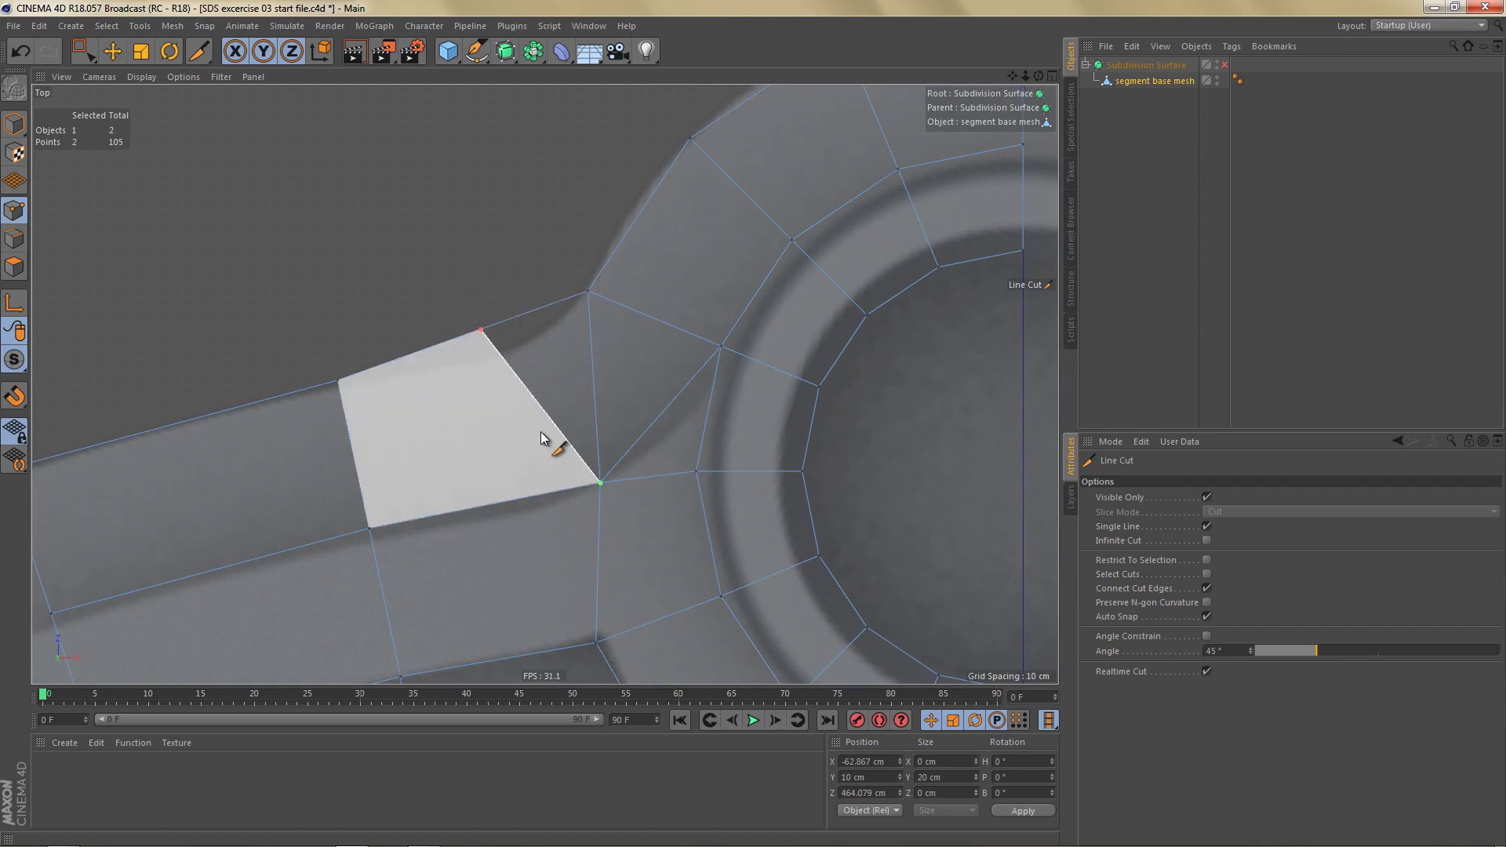
# Step: Move the new outer boundary point to about X -74.9, Z 484.5 cm, following the curved outline in the reference image
pyautogui.press('space')
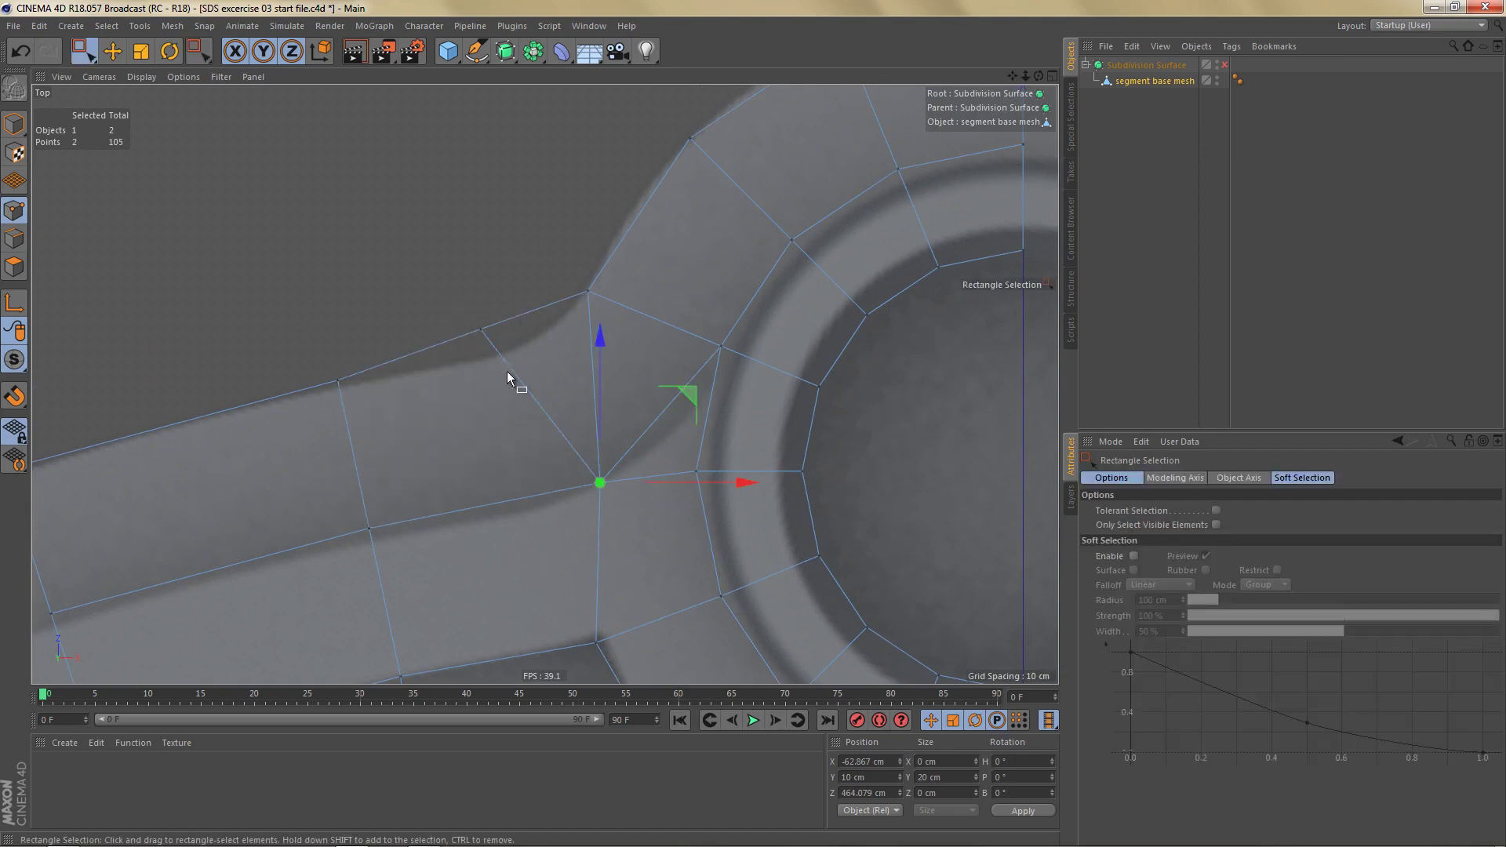
pyautogui.moveTo(507, 371); pyautogui.dragTo(509, 399)
pyautogui.press('w')
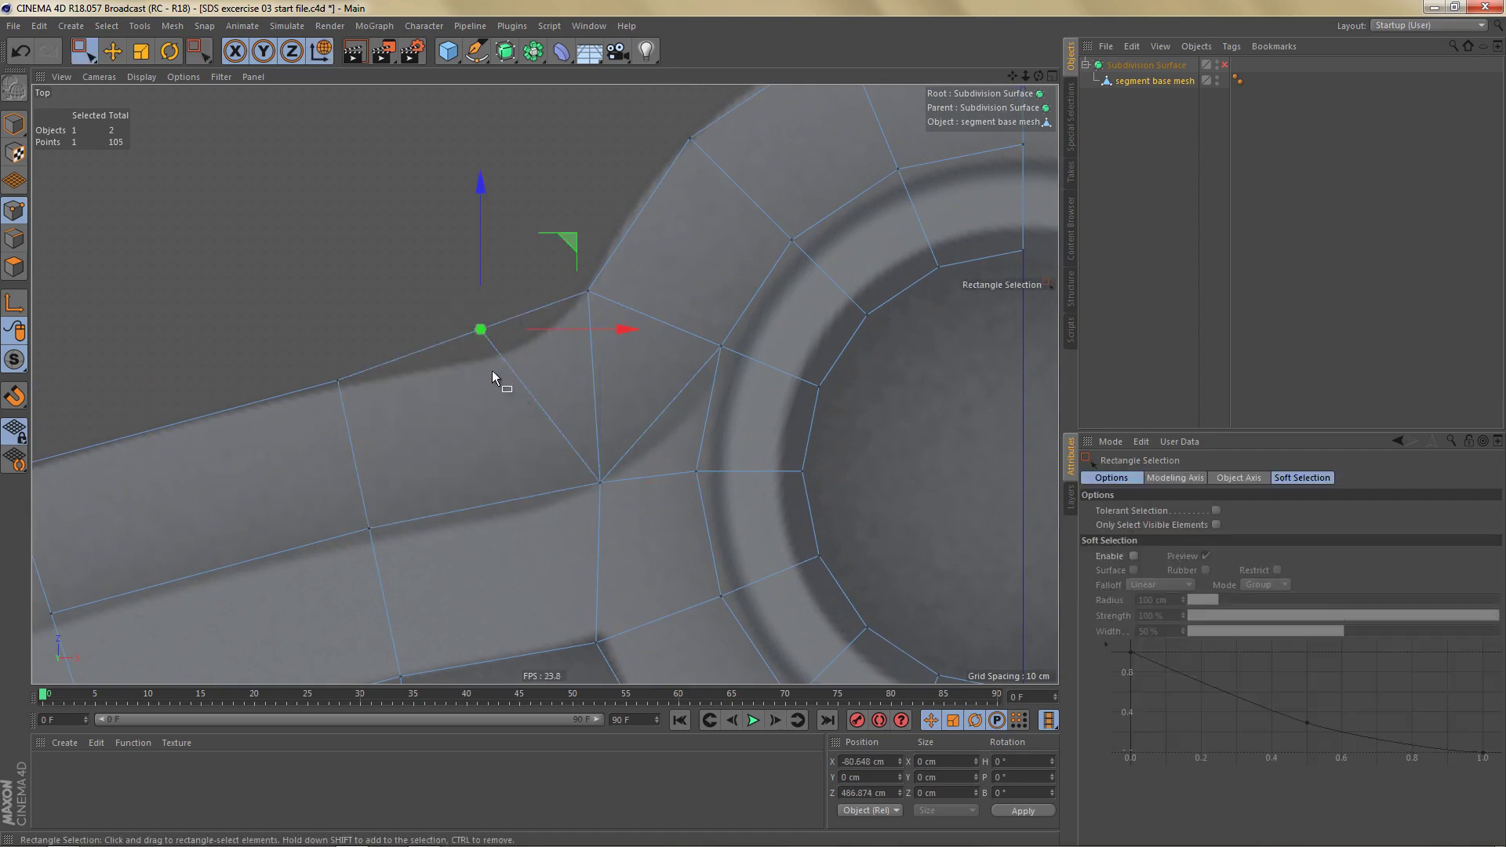
pyautogui.click(488, 364)
pyautogui.moveTo(465, 312); pyautogui.dragTo(524, 406)
pyautogui.press('e')
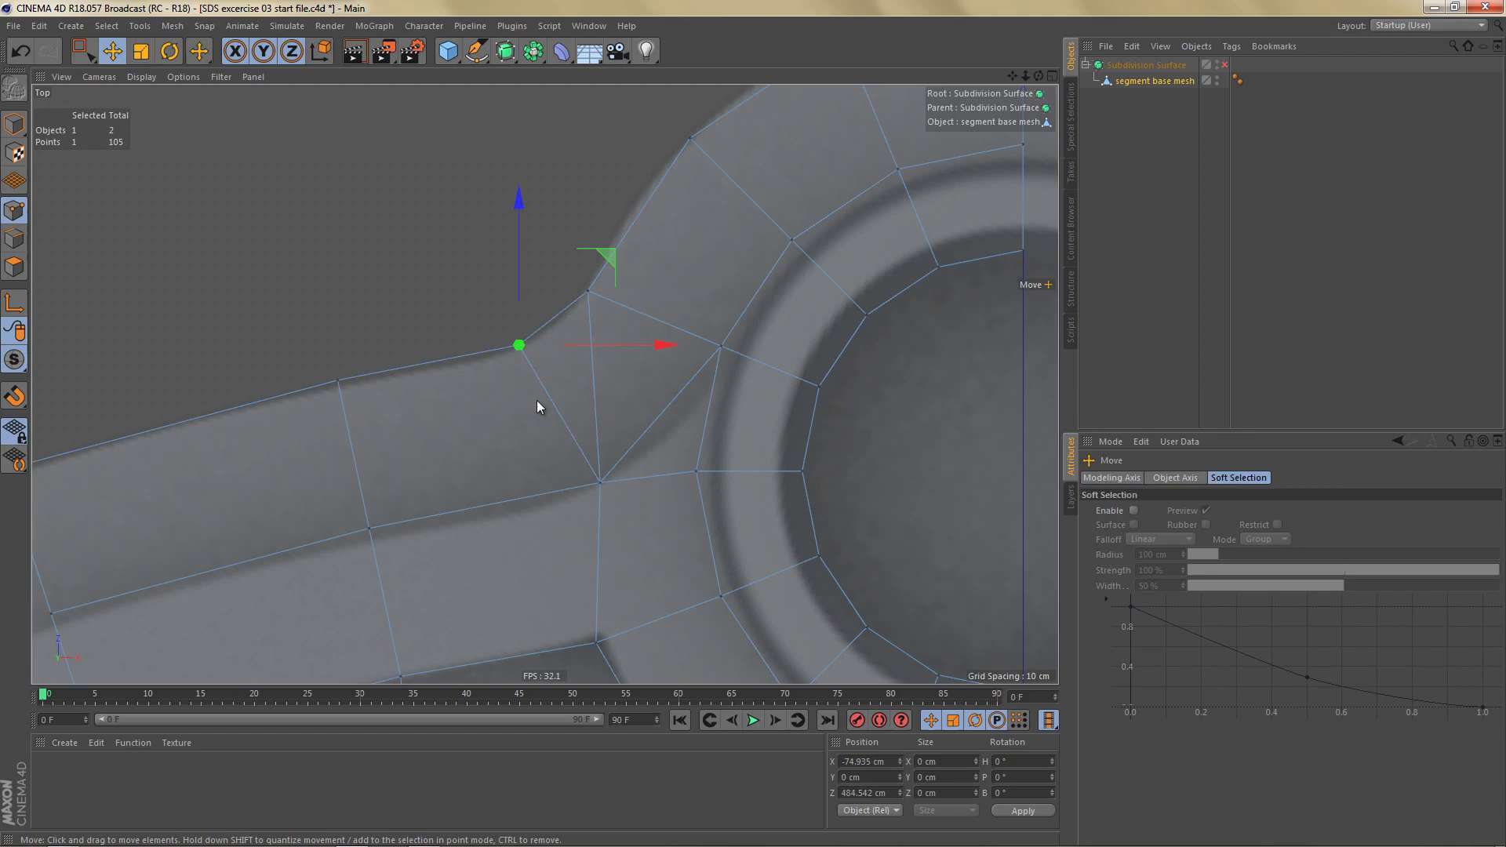
# Step: In the perspective view, dissolve the old diagonal floor edge beside the newly cut edge
pyautogui.middleClick(590, 395)
pyautogui.middleClick(407, 257)
pyautogui.keyDown('alt'); pyautogui.moveTo(381, 355); pyautogui.dragTo(420, 358, button='right'); pyautogui.keyUp('alt')
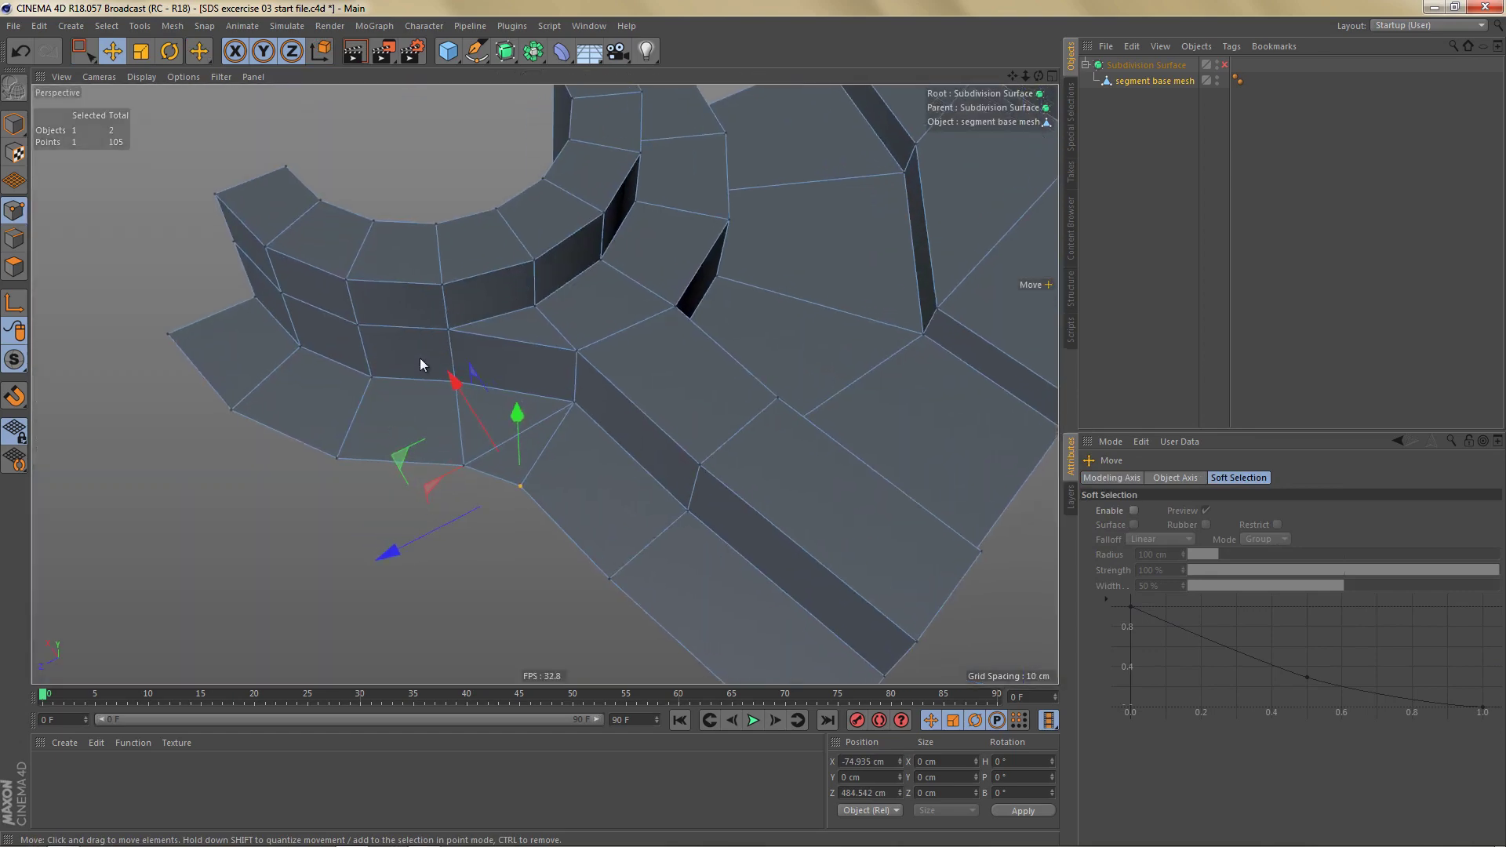
pyautogui.press('Return')
pyautogui.click(530, 425)
pyautogui.hotkey('ctrl', 'Delete')
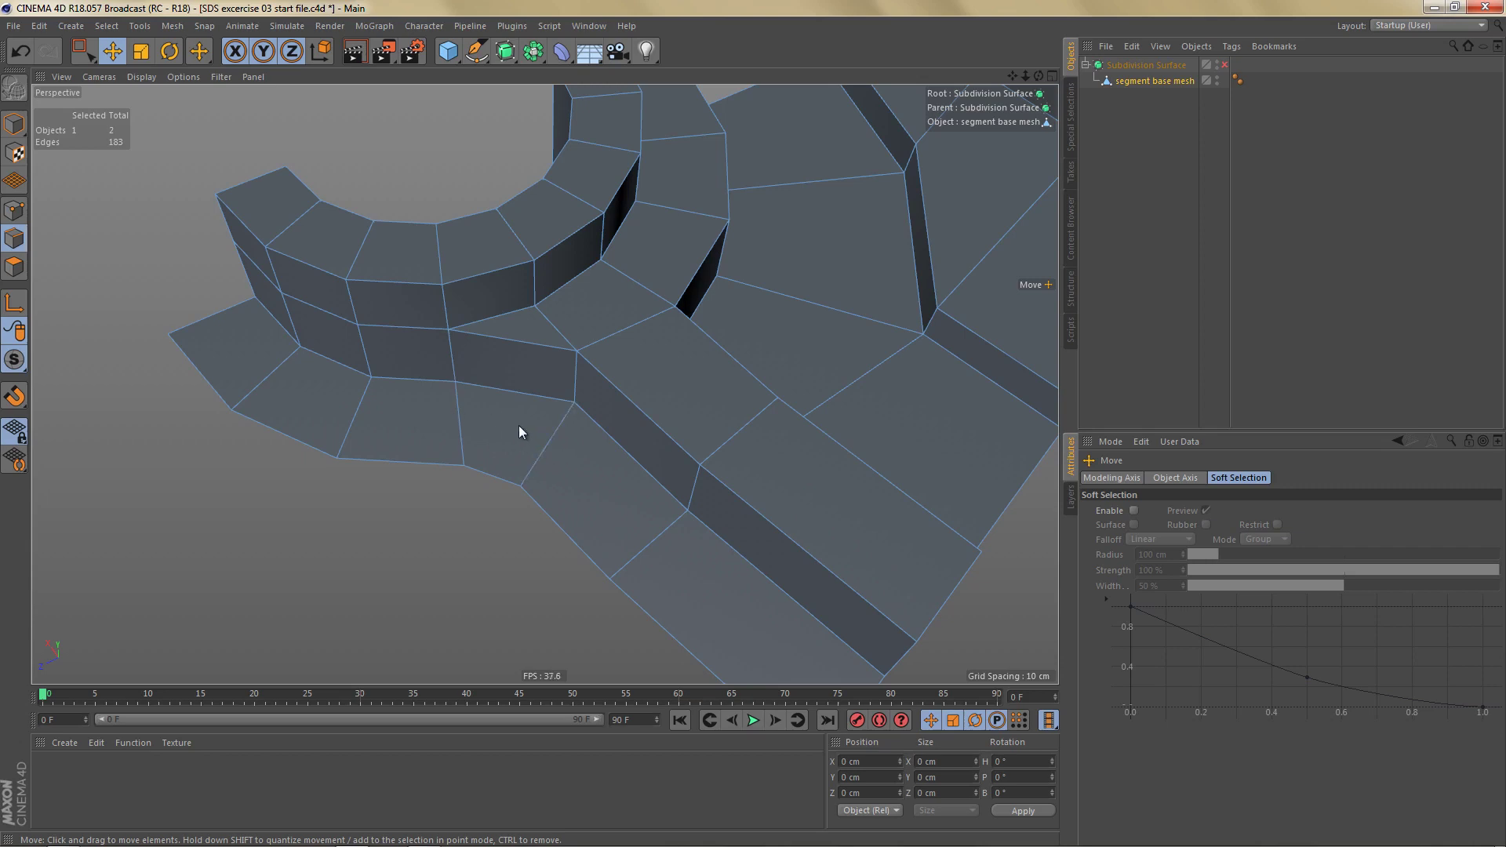
pyautogui.hotkey('ctrl', 'z')
# Step: Select the four-edge path crossing the rim strip and floor, and slide it away from the ring by about 10.6 cm
pyautogui.keyDown('alt'); pyautogui.moveTo(681, 494); pyautogui.dragTo(610, 469, button='middle'); pyautogui.keyUp('alt')
pyautogui.keyDown('alt'); pyautogui.moveTo(621, 475); pyautogui.dragTo(392, 436); pyautogui.keyUp('alt')
pyautogui.scroll(-2, 533, 505)
pyautogui.keyDown('alt'); pyautogui.moveTo(535, 506); pyautogui.dragTo(444, 557); pyautogui.keyUp('alt')
pyautogui.keyDown('alt'); pyautogui.moveTo(528, 491); pyautogui.dragTo(783, 487); pyautogui.keyUp('alt')
pyautogui.click(558, 464)
pyautogui.keyDown('ctrl'); pyautogui.keyDown('shift'); pyautogui.click(695, 506); pyautogui.keyUp('shift'); pyautogui.keyUp('ctrl')
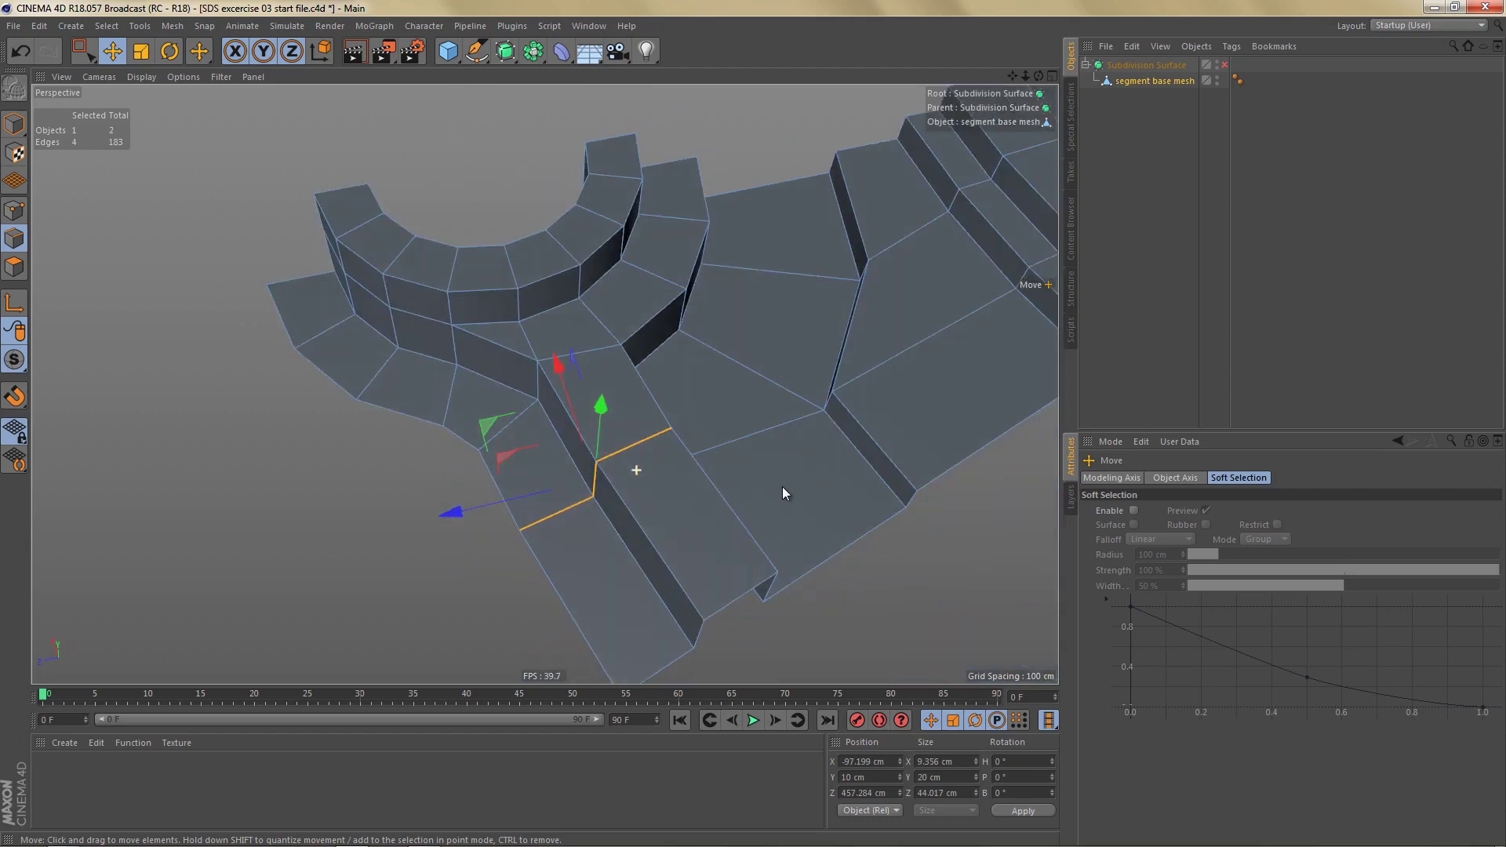
pyautogui.press('m')
pyautogui.press('o')
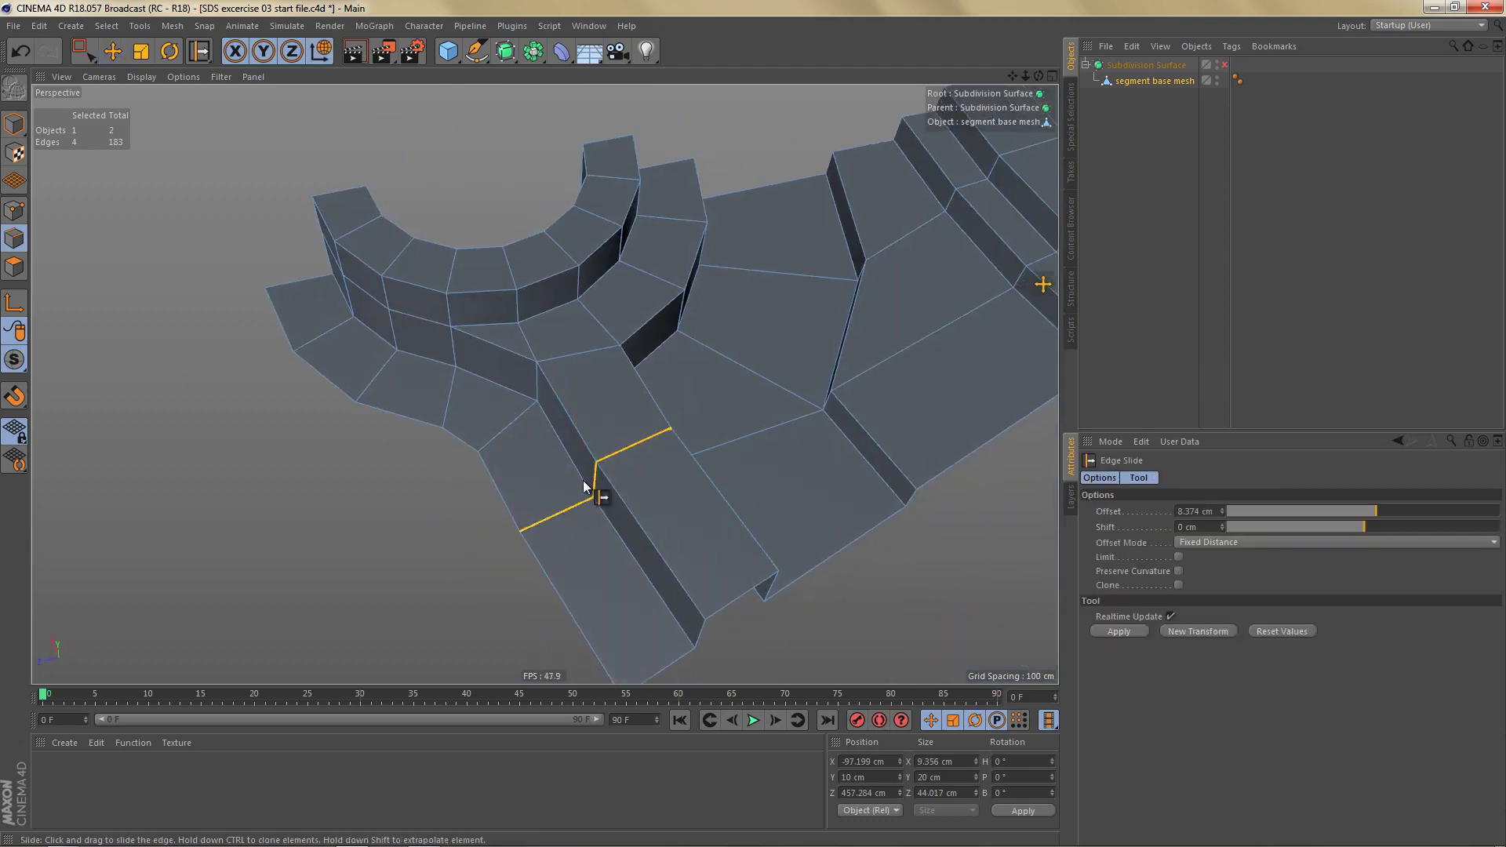
pyautogui.scroll(2, 583, 481)
pyautogui.middleClick(629, 477)
pyautogui.middleClick(710, 284)
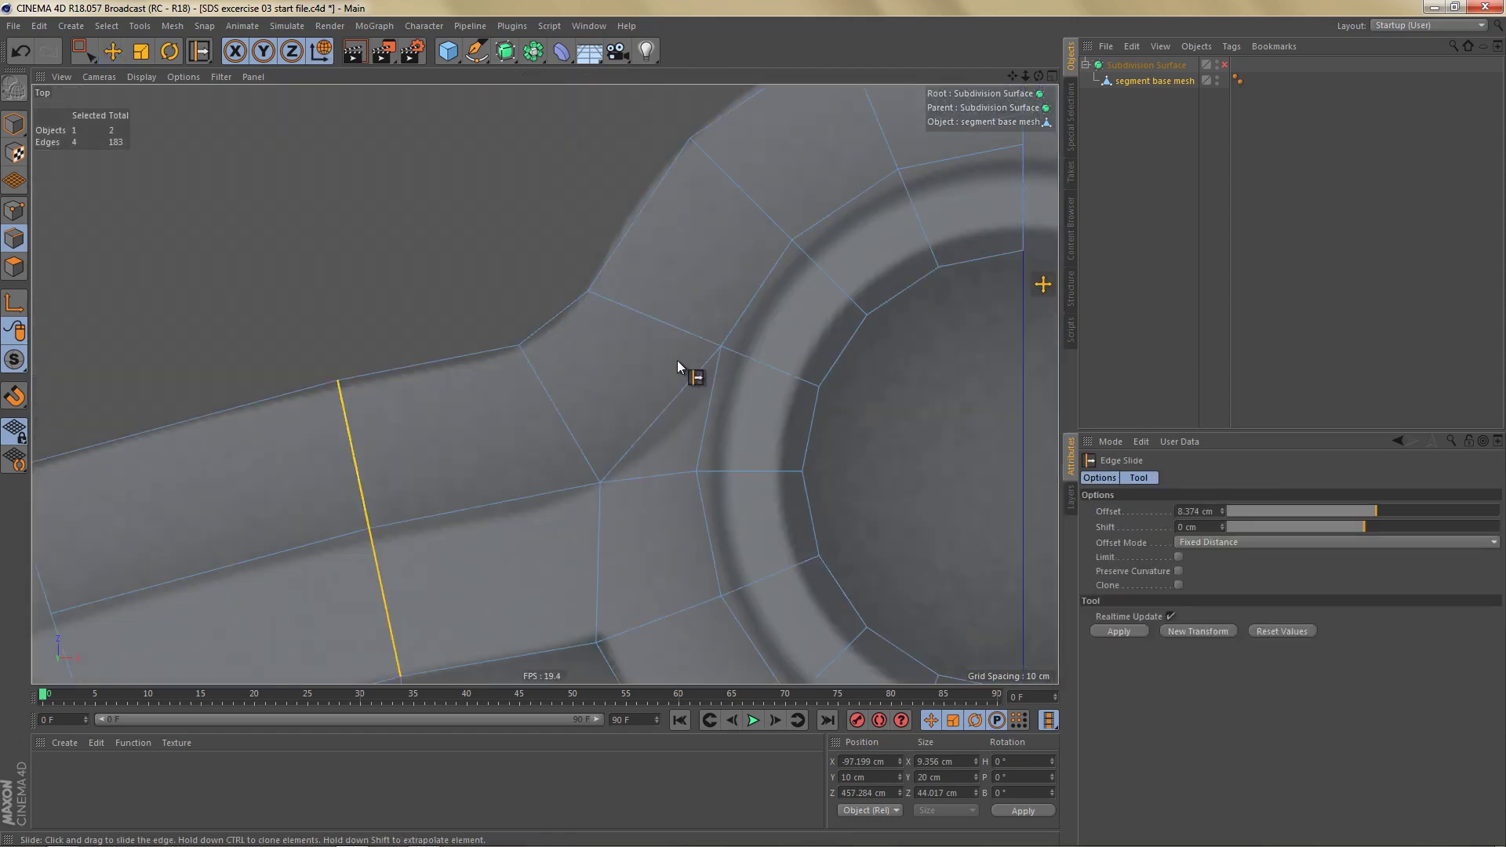
pyautogui.keyDown('alt'); pyautogui.moveTo(687, 339); pyautogui.dragTo(856, 234, button='middle'); pyautogui.keyUp('alt')
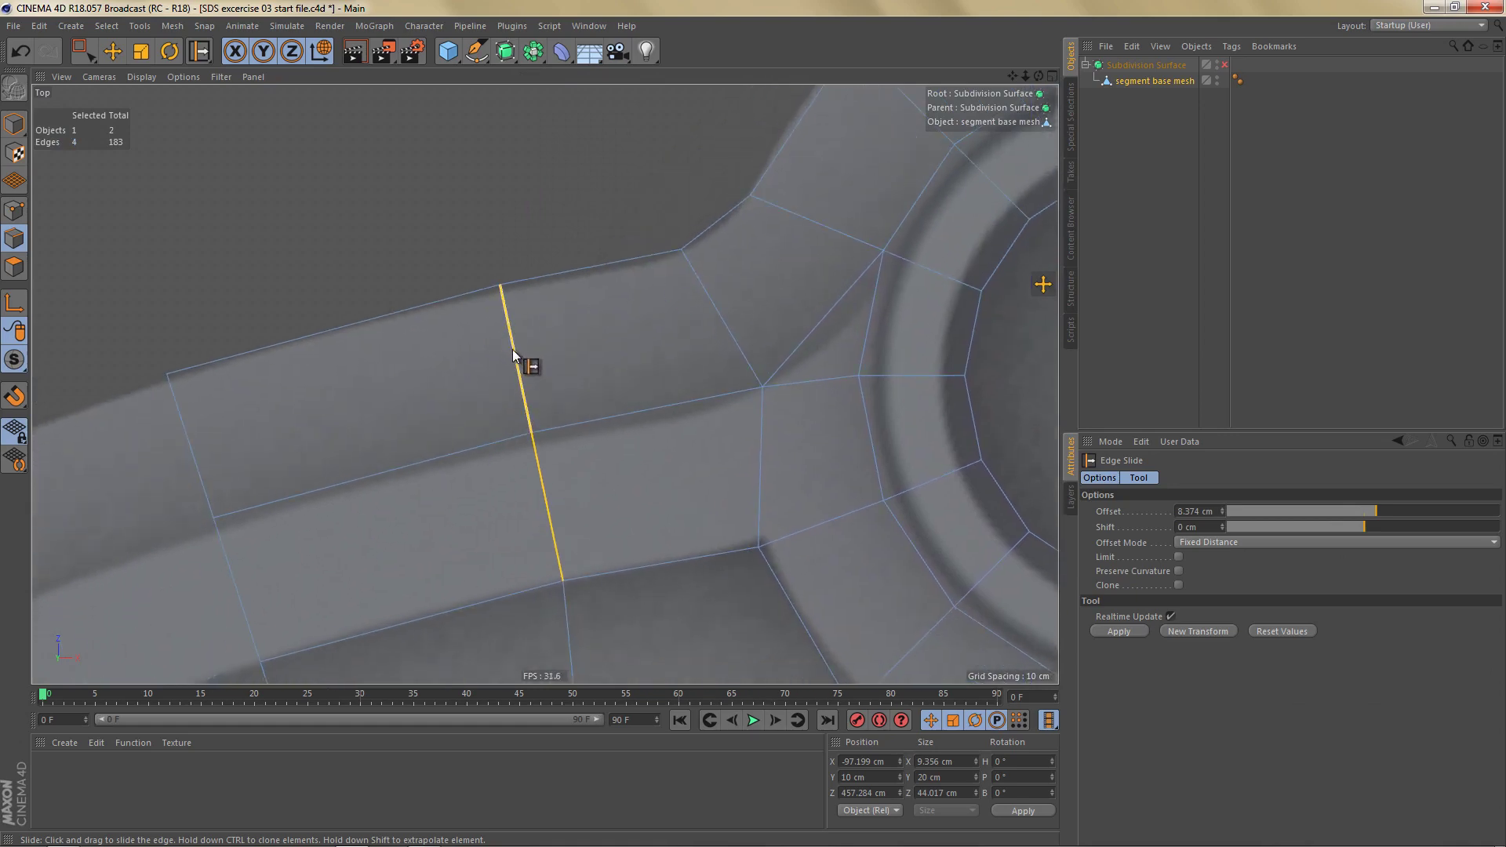
pyautogui.moveTo(514, 354); pyautogui.dragTo(504, 407)
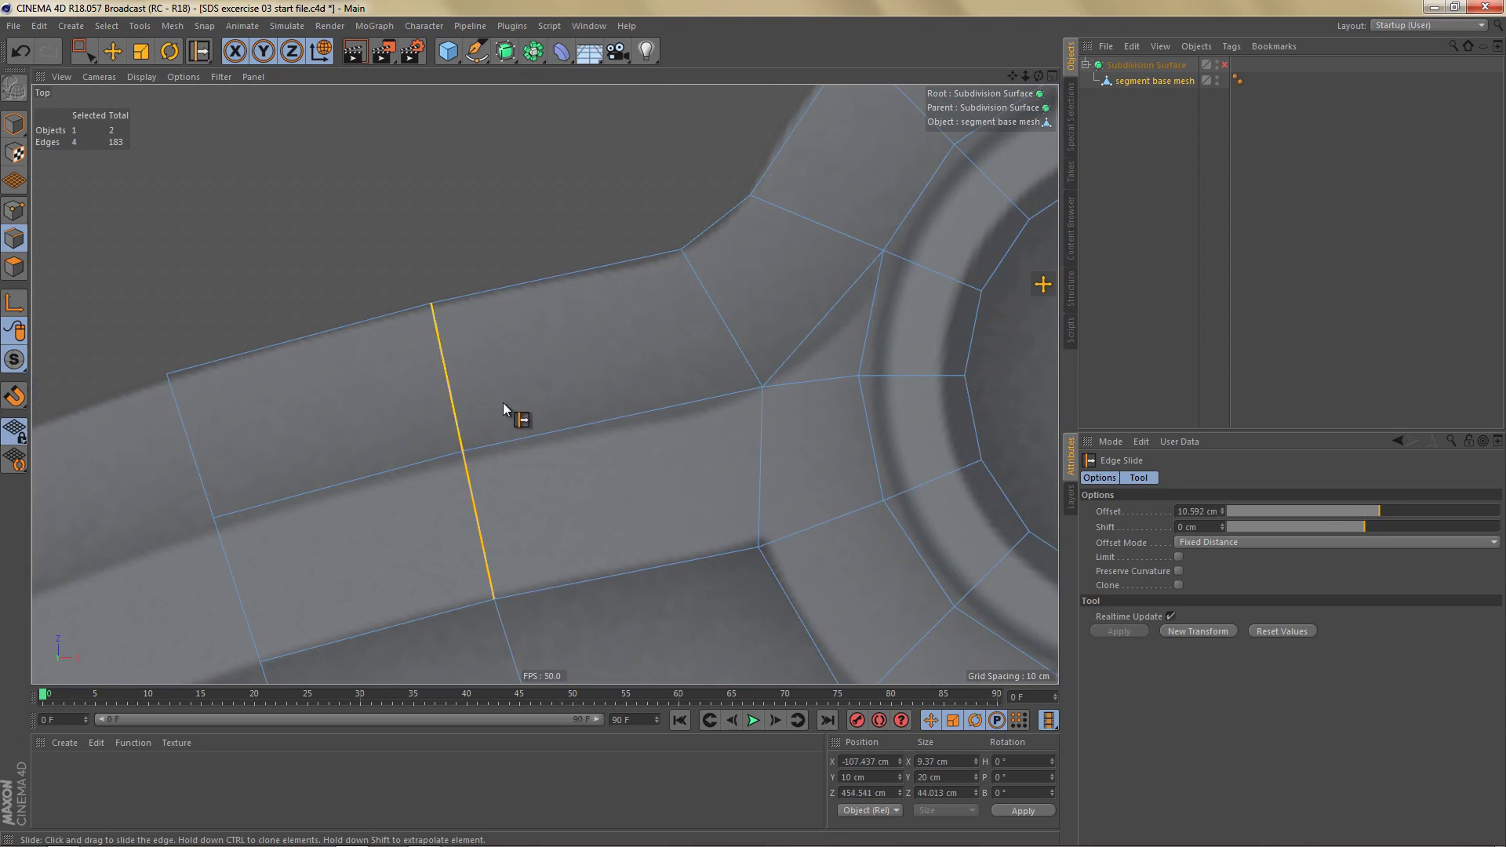
# Step: Select the segment's outer boundary edges in the perspective view and extrude them straight down by about 14.4 cm
pyautogui.middleClick(515, 403)
pyautogui.middleClick(513, 313)
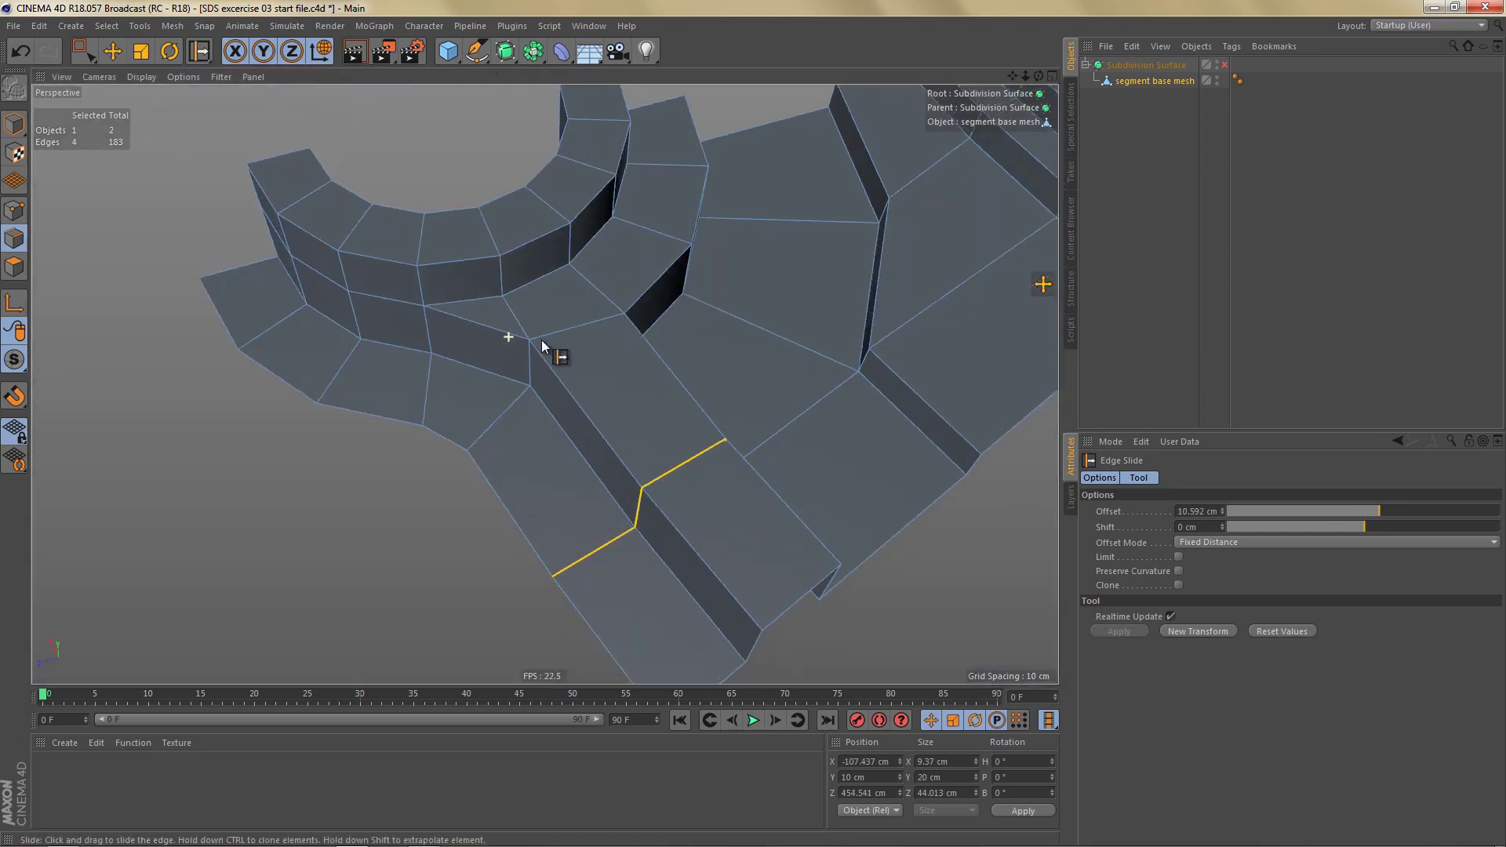
pyautogui.press('e')
pyautogui.doubleClick(370, 421)
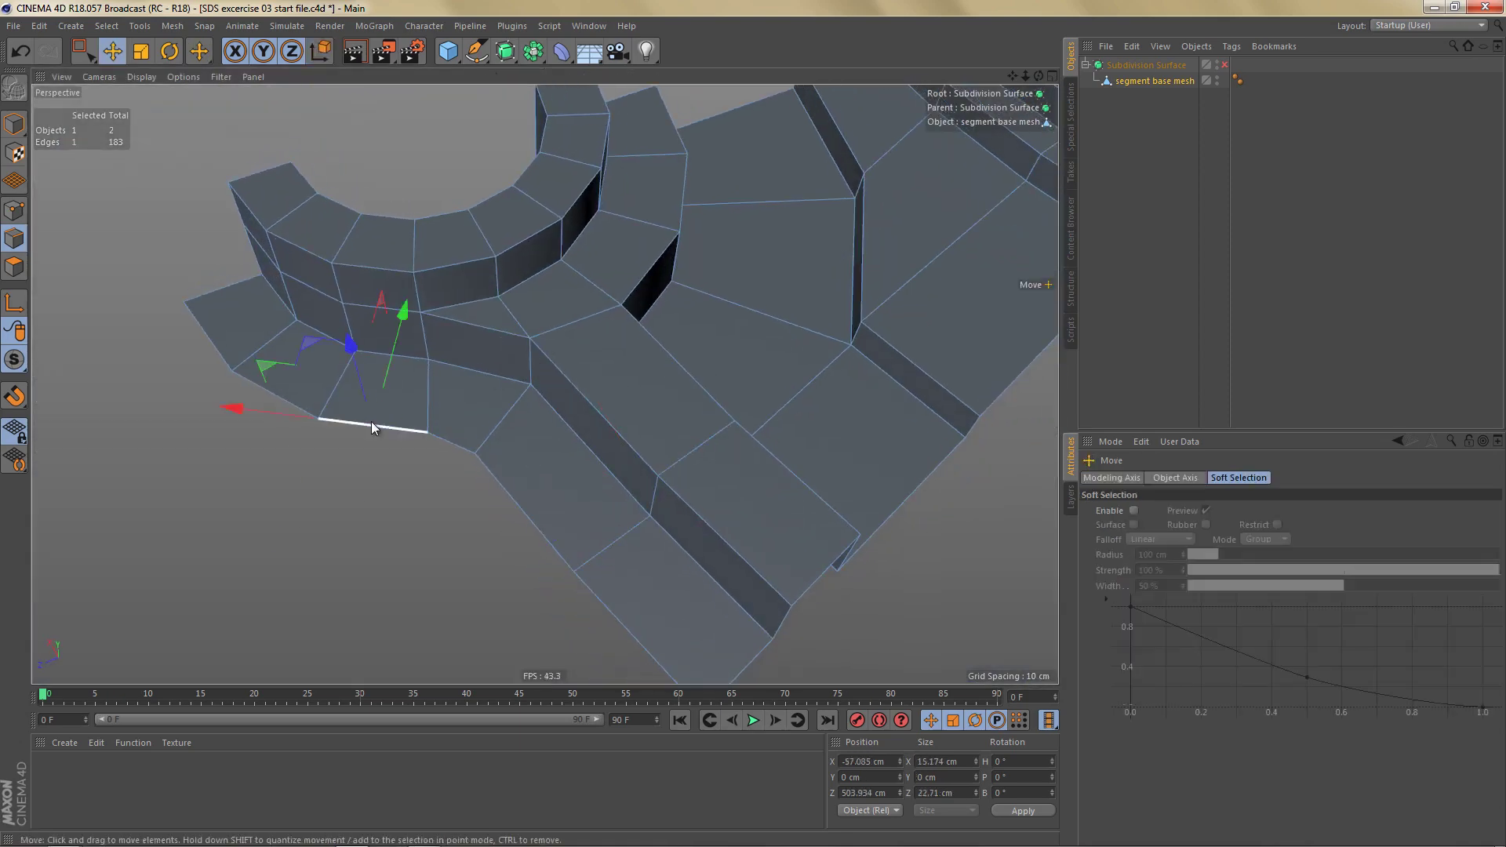
pyautogui.keyDown('alt'); pyautogui.moveTo(448, 411); pyautogui.dragTo(403, 392); pyautogui.keyUp('alt')
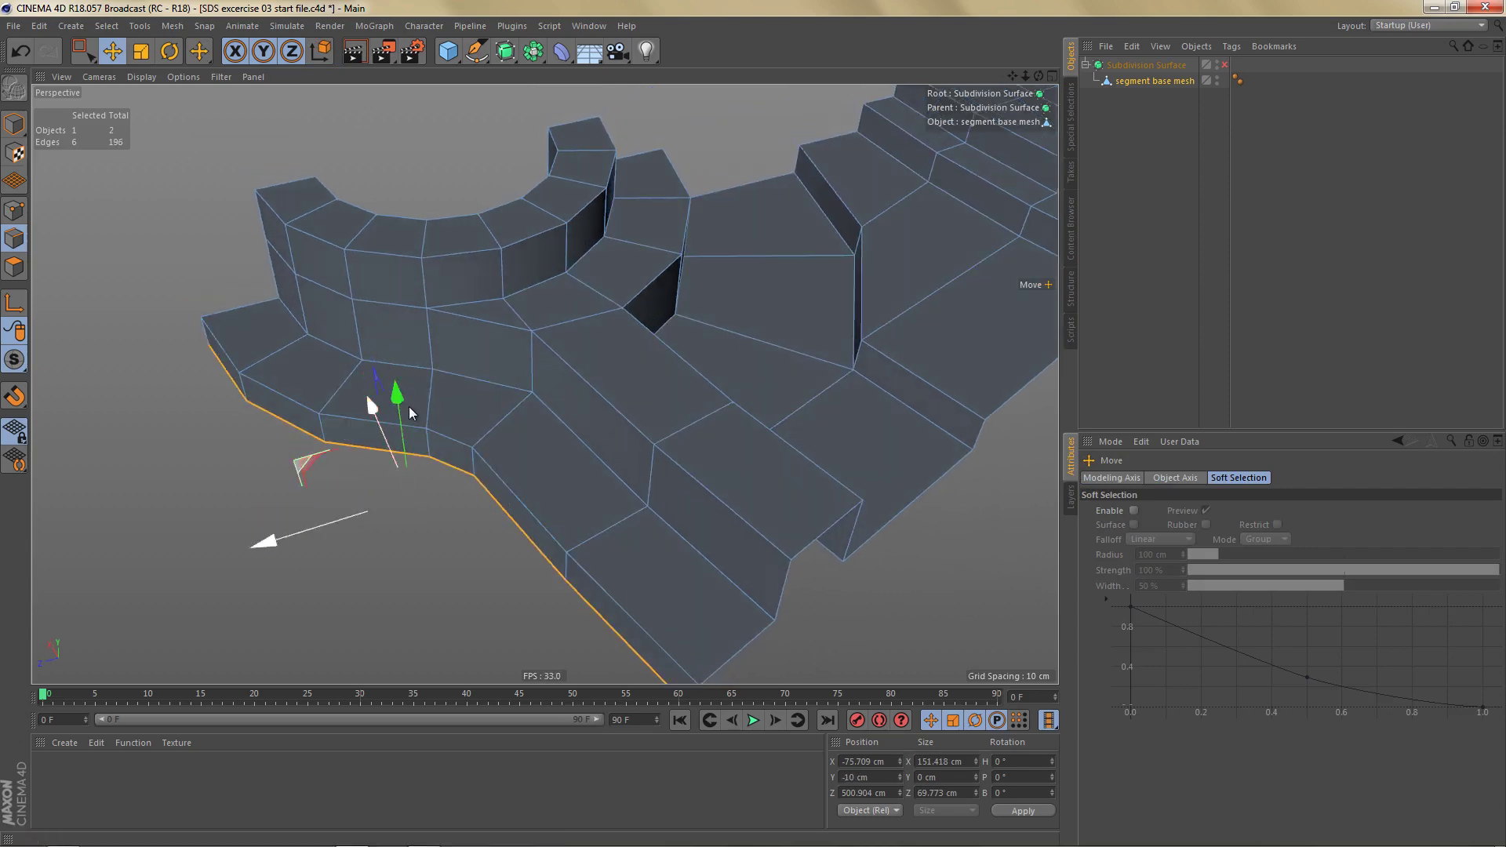
pyautogui.keyDown('alt'); pyautogui.moveTo(419, 396); pyautogui.dragTo(515, 378, button='middle'); pyautogui.keyUp('alt')
pyautogui.keyDown('alt'); pyautogui.moveTo(515, 378); pyautogui.dragTo(564, 400); pyautogui.keyUp('alt')
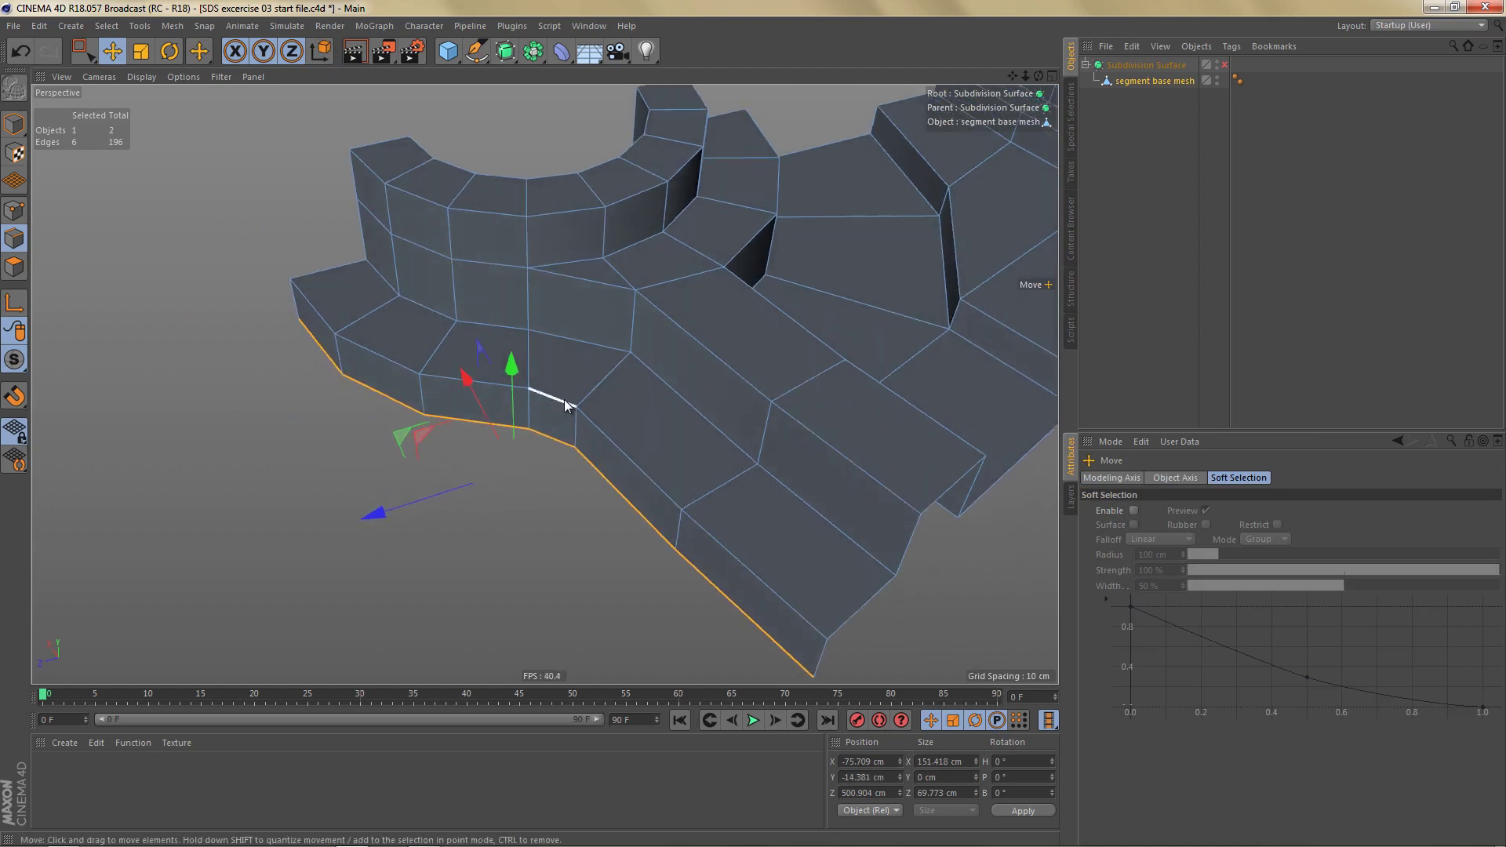
# Step: Bevel the upper edge loop of the new outer wall in Chamfer mode with a 5 cm offset and 0 subdivisions
pyautogui.doubleClick(559, 399)
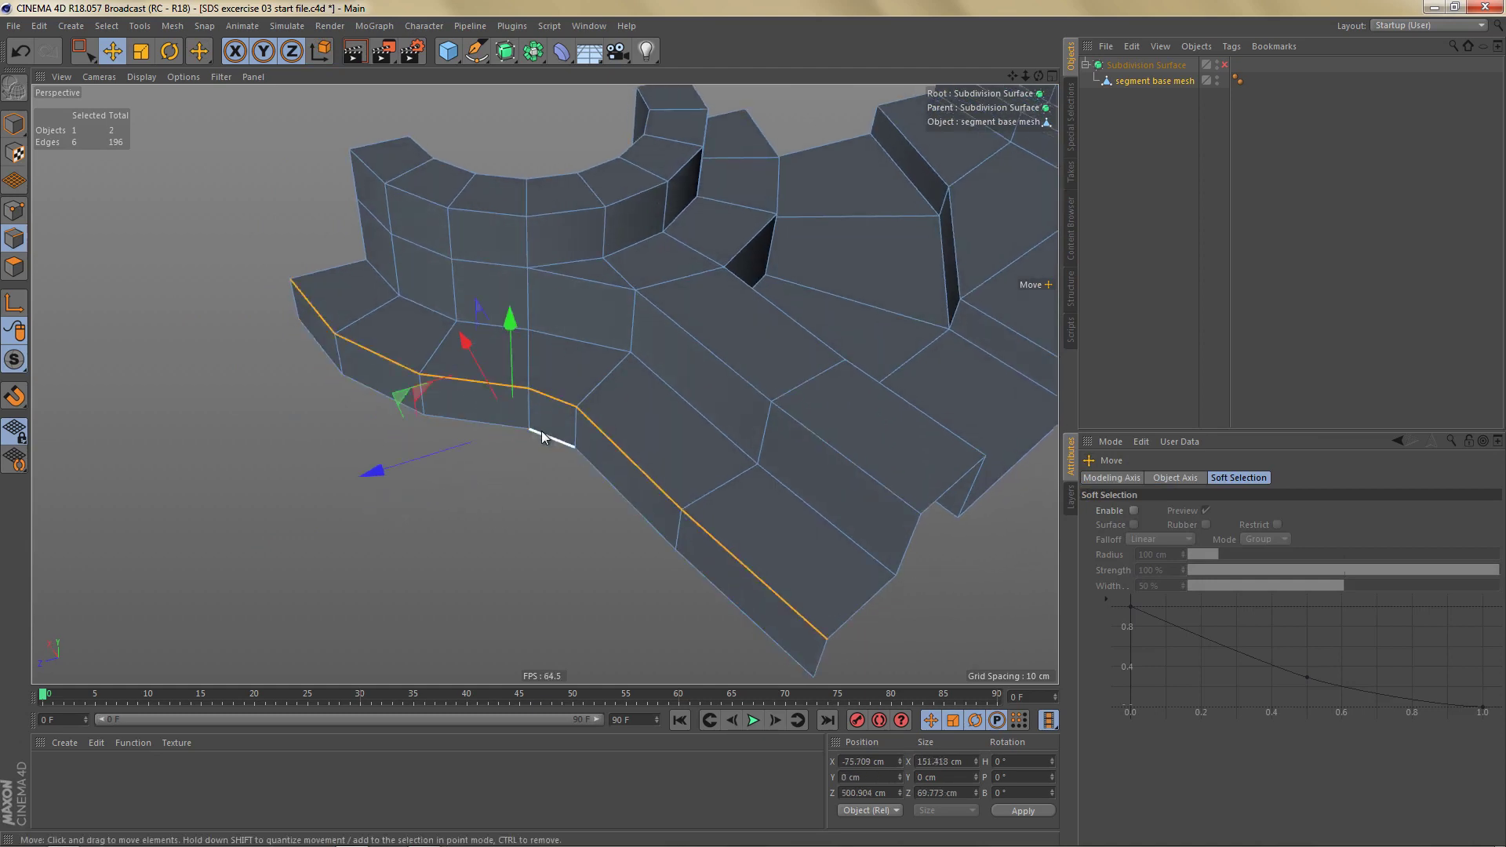
pyautogui.keyDown('alt'); pyautogui.moveTo(589, 411); pyautogui.dragTo(569, 411); pyautogui.keyUp('alt')
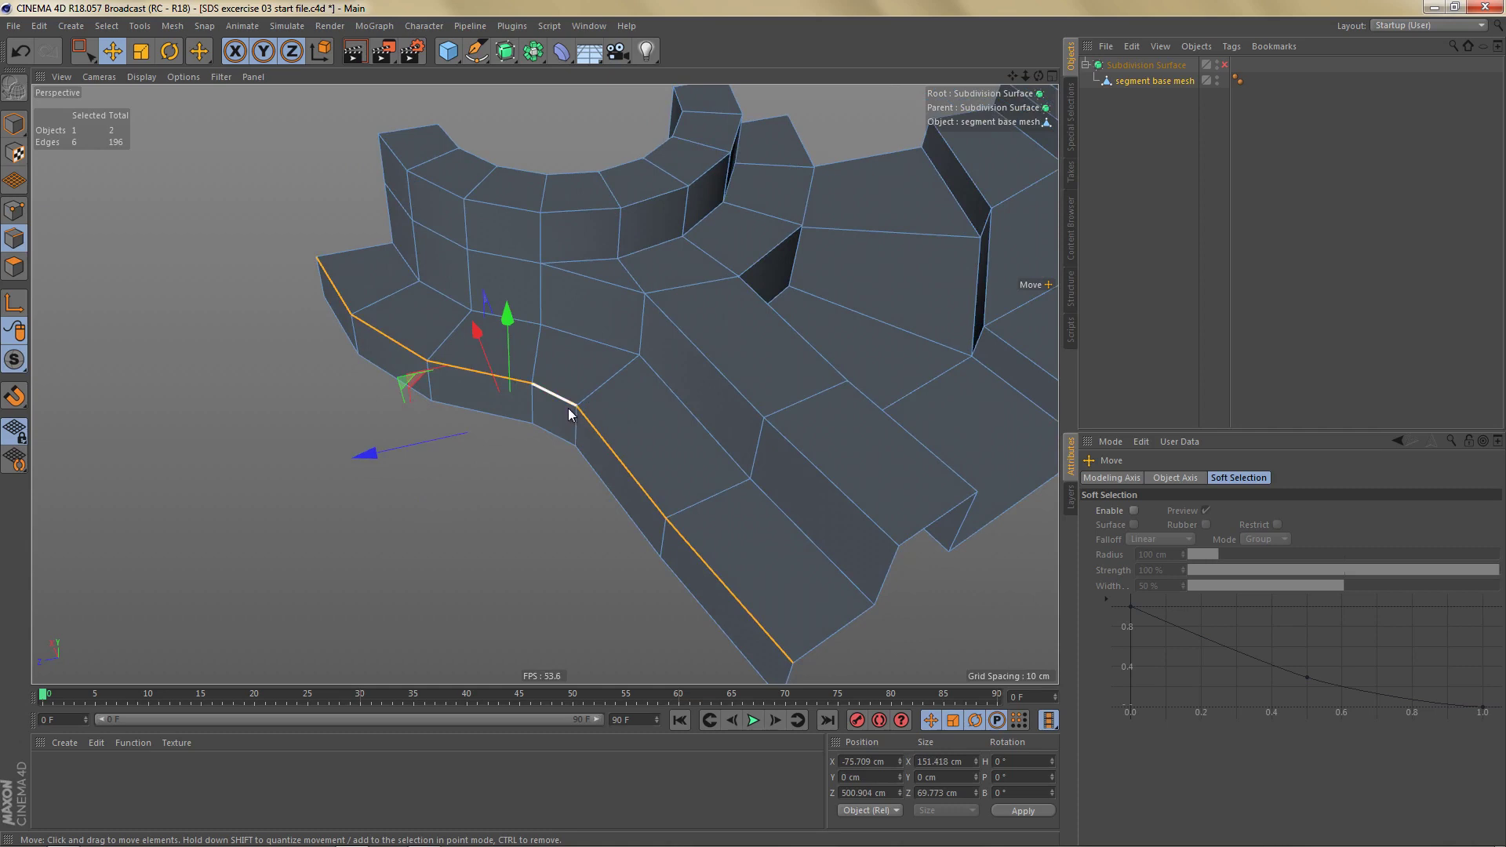
pyautogui.rightClick(547, 461)
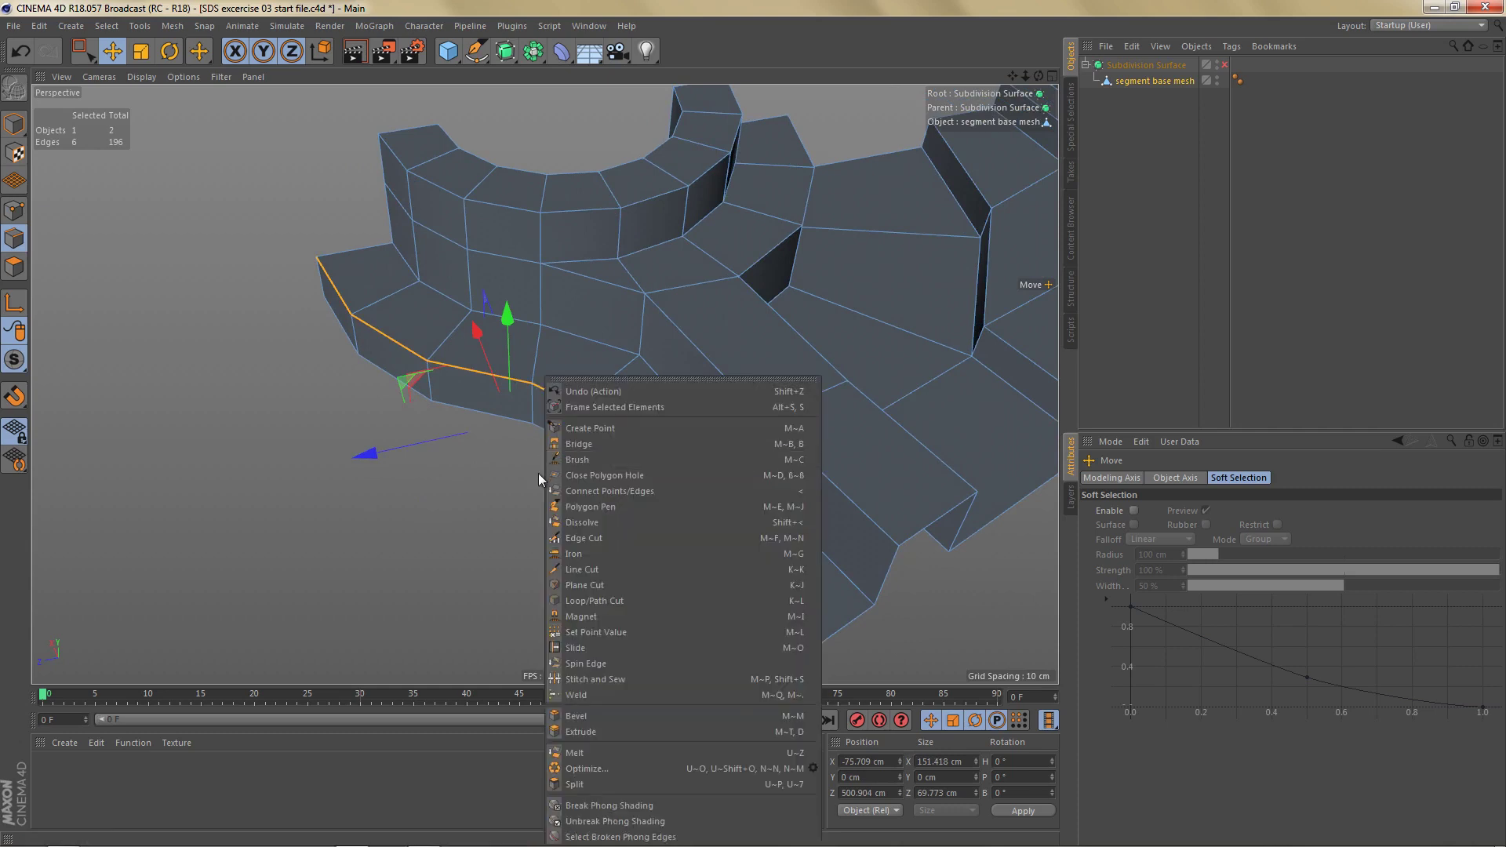
pyautogui.click(601, 716)
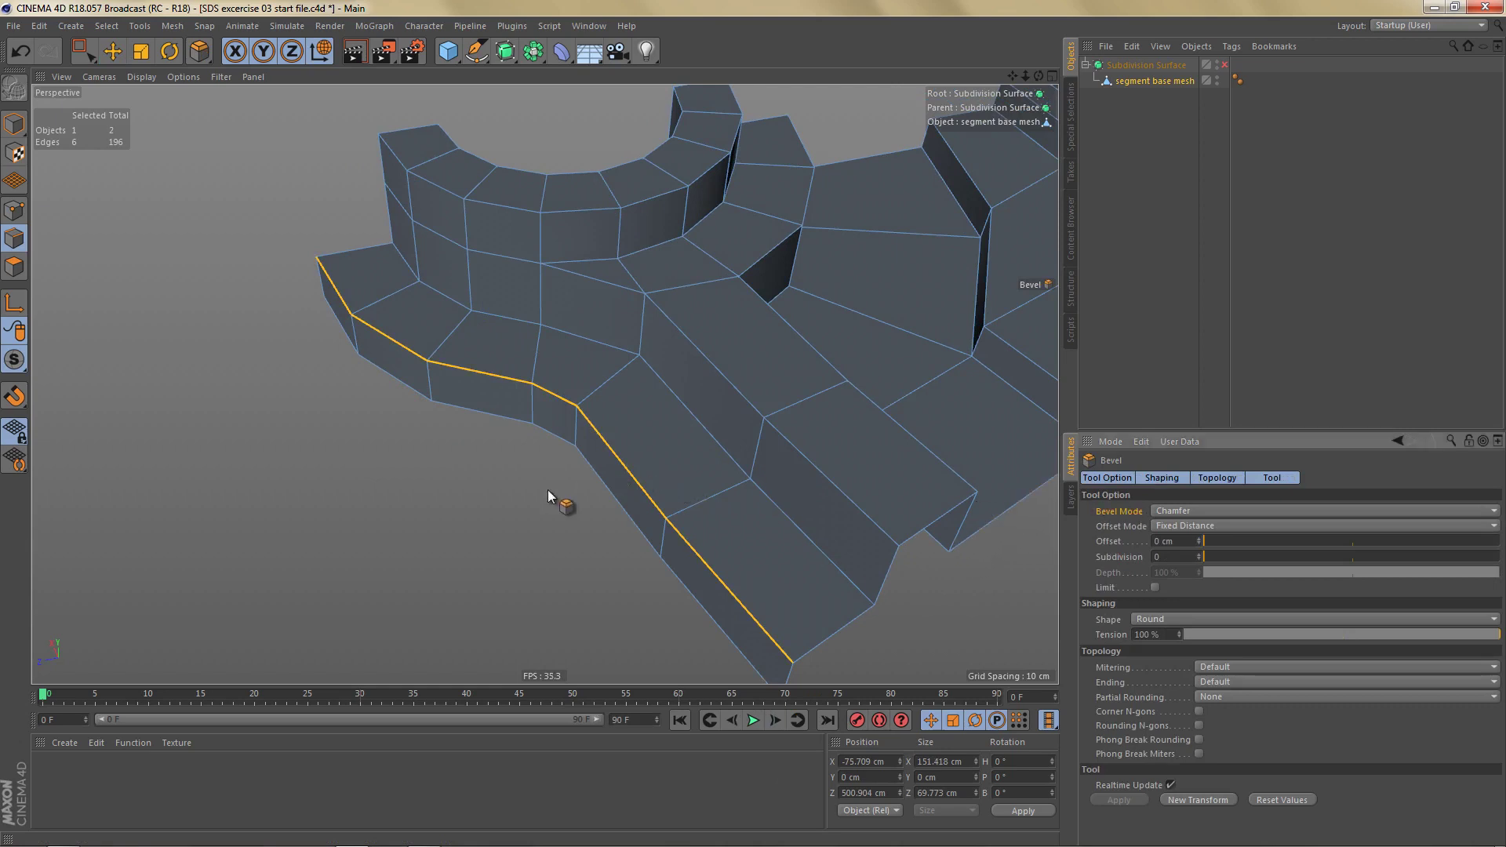
pyautogui.keyDown('alt'); pyautogui.moveTo(502, 440); pyautogui.dragTo(538, 450, button='right'); pyautogui.keyUp('alt')
pyautogui.moveTo(523, 469); pyautogui.dragTo(754, 423)
pyautogui.keyDown('alt'); pyautogui.moveTo(551, 430); pyautogui.dragTo(568, 425); pyautogui.keyUp('alt')
pyautogui.keyDown('alt'); pyautogui.moveTo(540, 416); pyautogui.dragTo(513, 449, button='right'); pyautogui.keyUp('alt')
pyautogui.keyDown('alt'); pyautogui.moveTo(541, 421); pyautogui.dragTo(504, 433, button='middle'); pyautogui.keyUp('alt')
pyautogui.keyDown('alt'); pyautogui.moveTo(504, 434); pyautogui.dragTo(464, 454, button='right'); pyautogui.keyUp('alt')
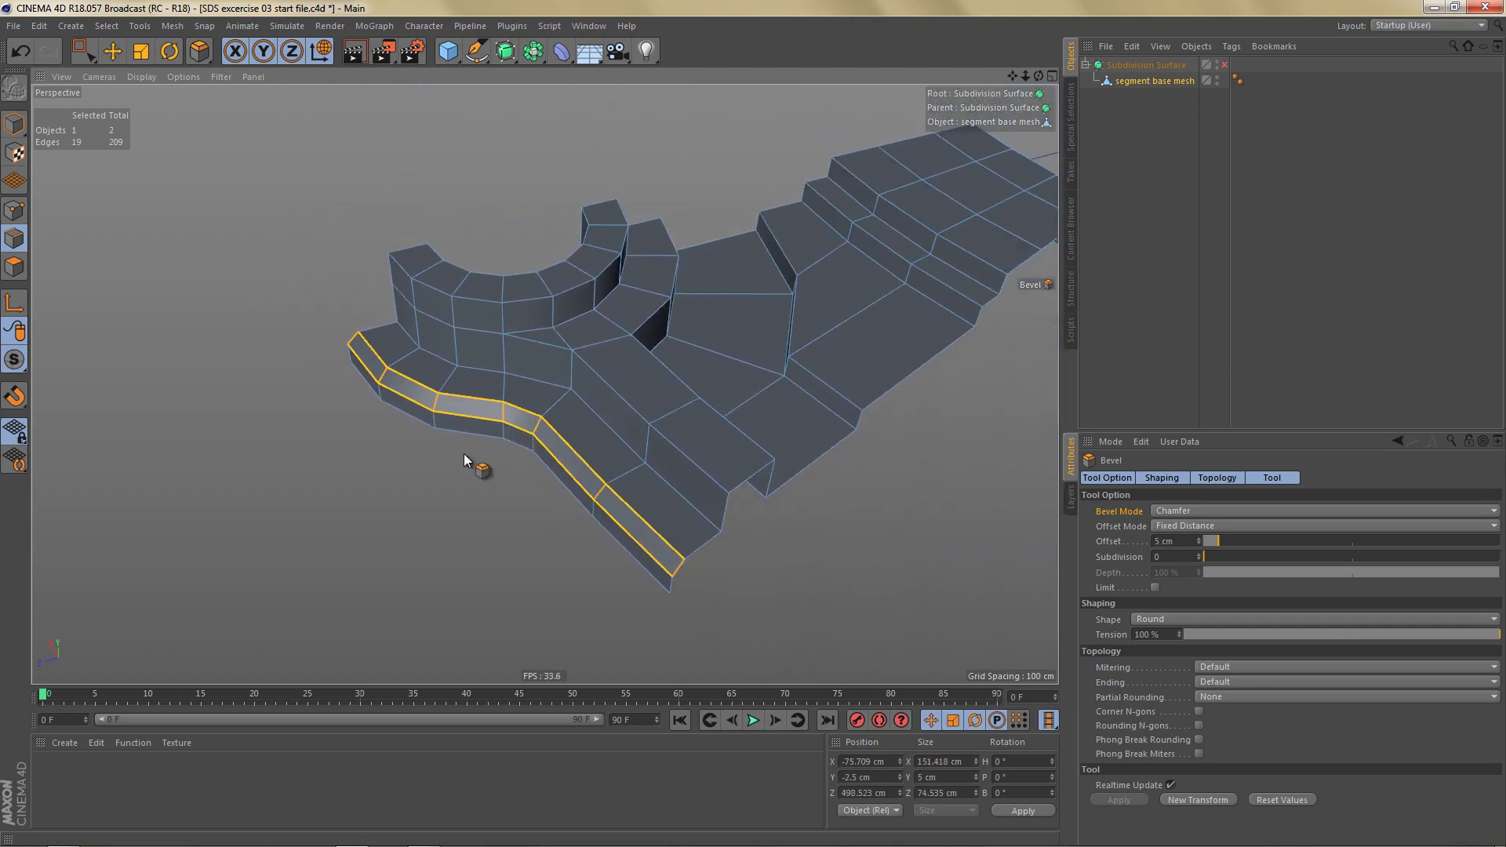
# Step: In the top view, select the ring's inner edge loop and bevel it in Chamfer mode with a 4.8 cm offset
pyautogui.middleClick(513, 425)
pyautogui.middleClick(726, 291)
pyautogui.scroll(-5, 676, 314)
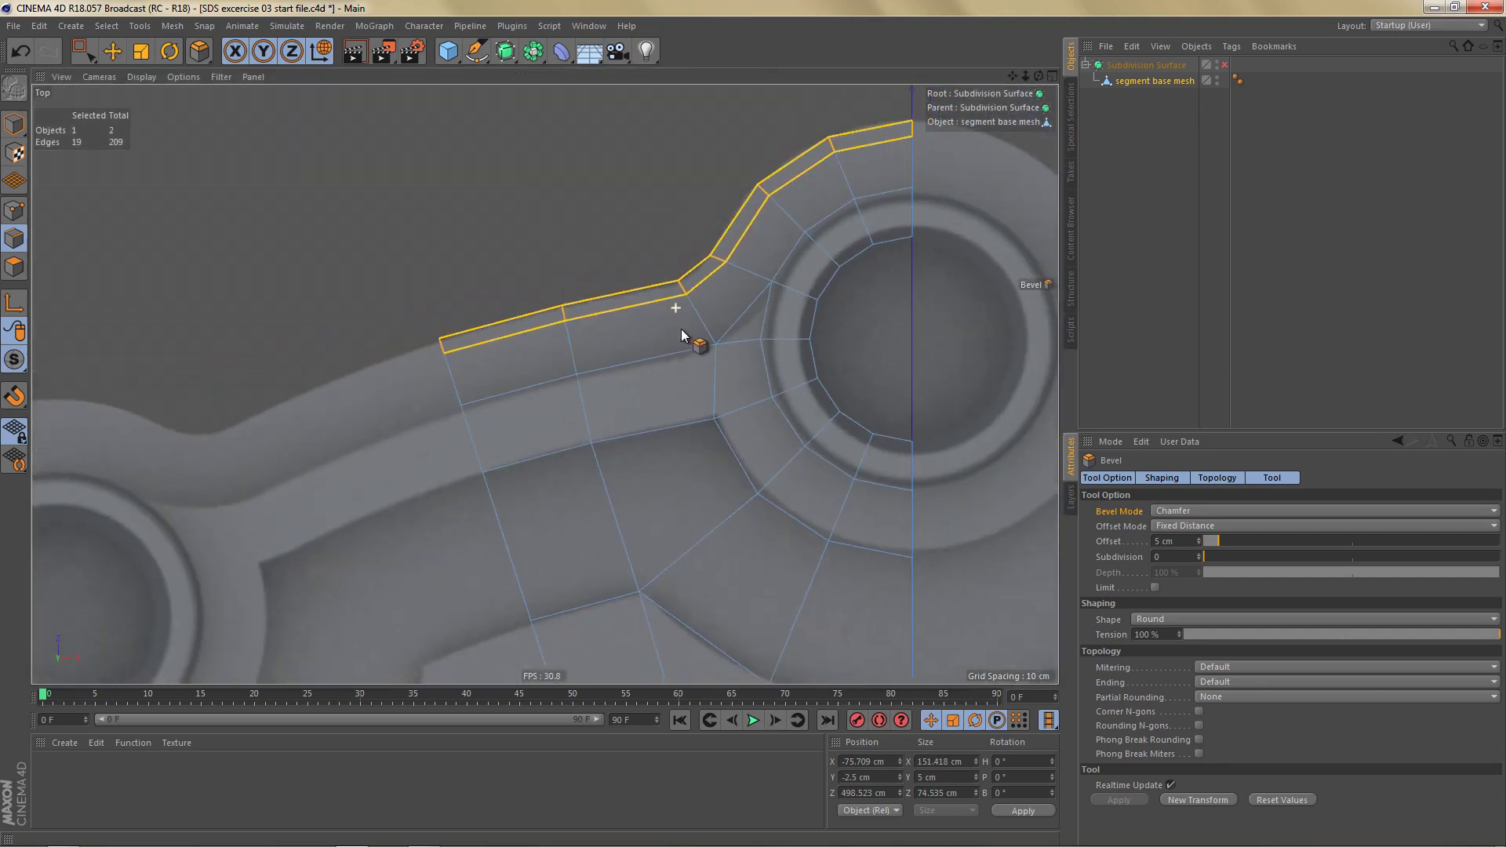
pyautogui.keyDown('alt'); pyautogui.moveTo(631, 335); pyautogui.dragTo(515, 345, button='middle'); pyautogui.keyUp('alt')
pyautogui.scroll(2, 697, 323)
pyautogui.scroll(3, 725, 322)
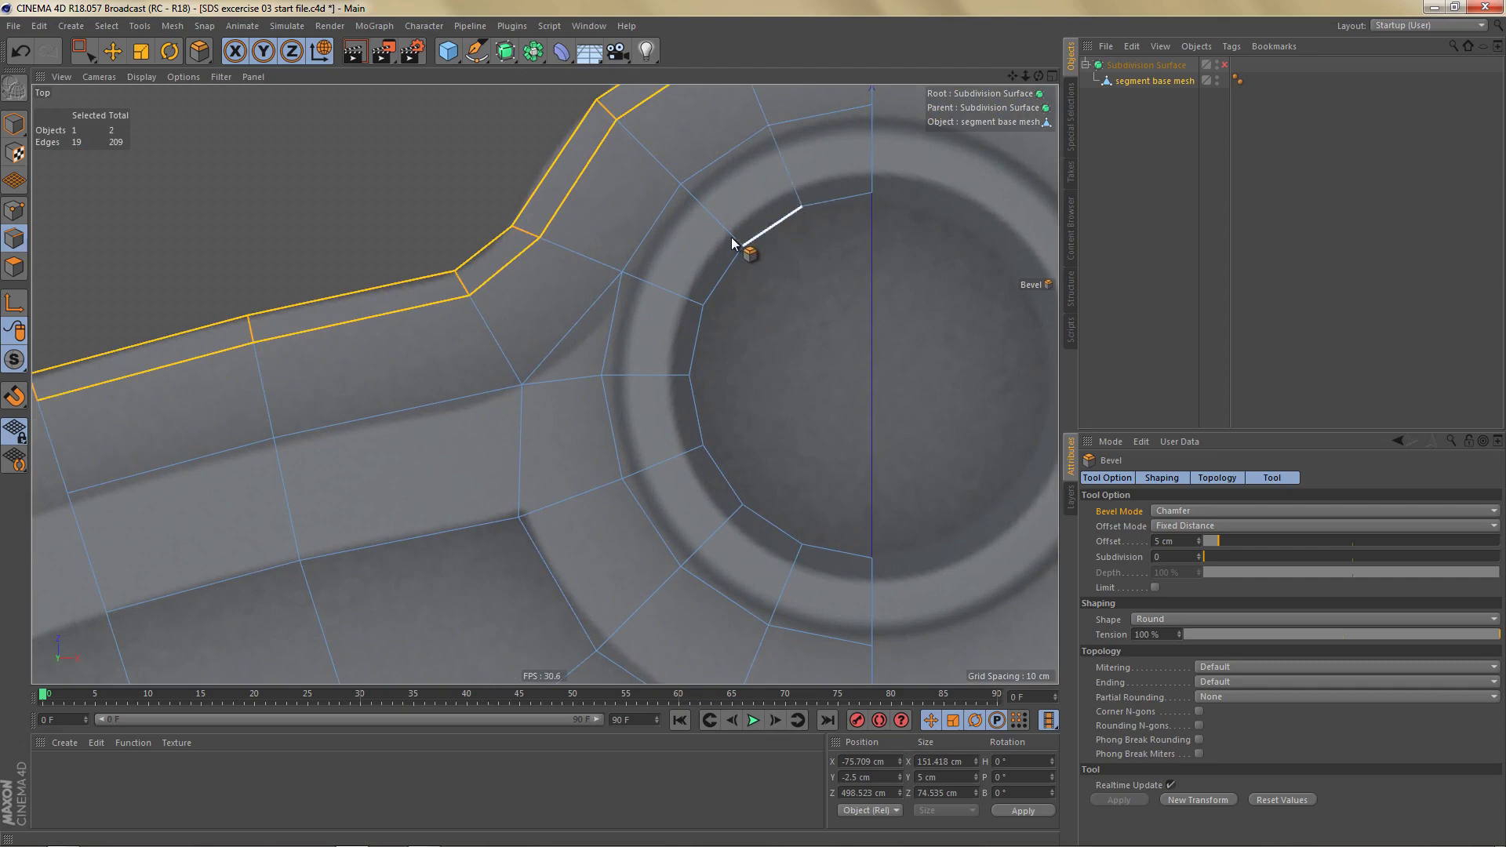
pyautogui.press('e')
pyautogui.doubleClick(712, 288)
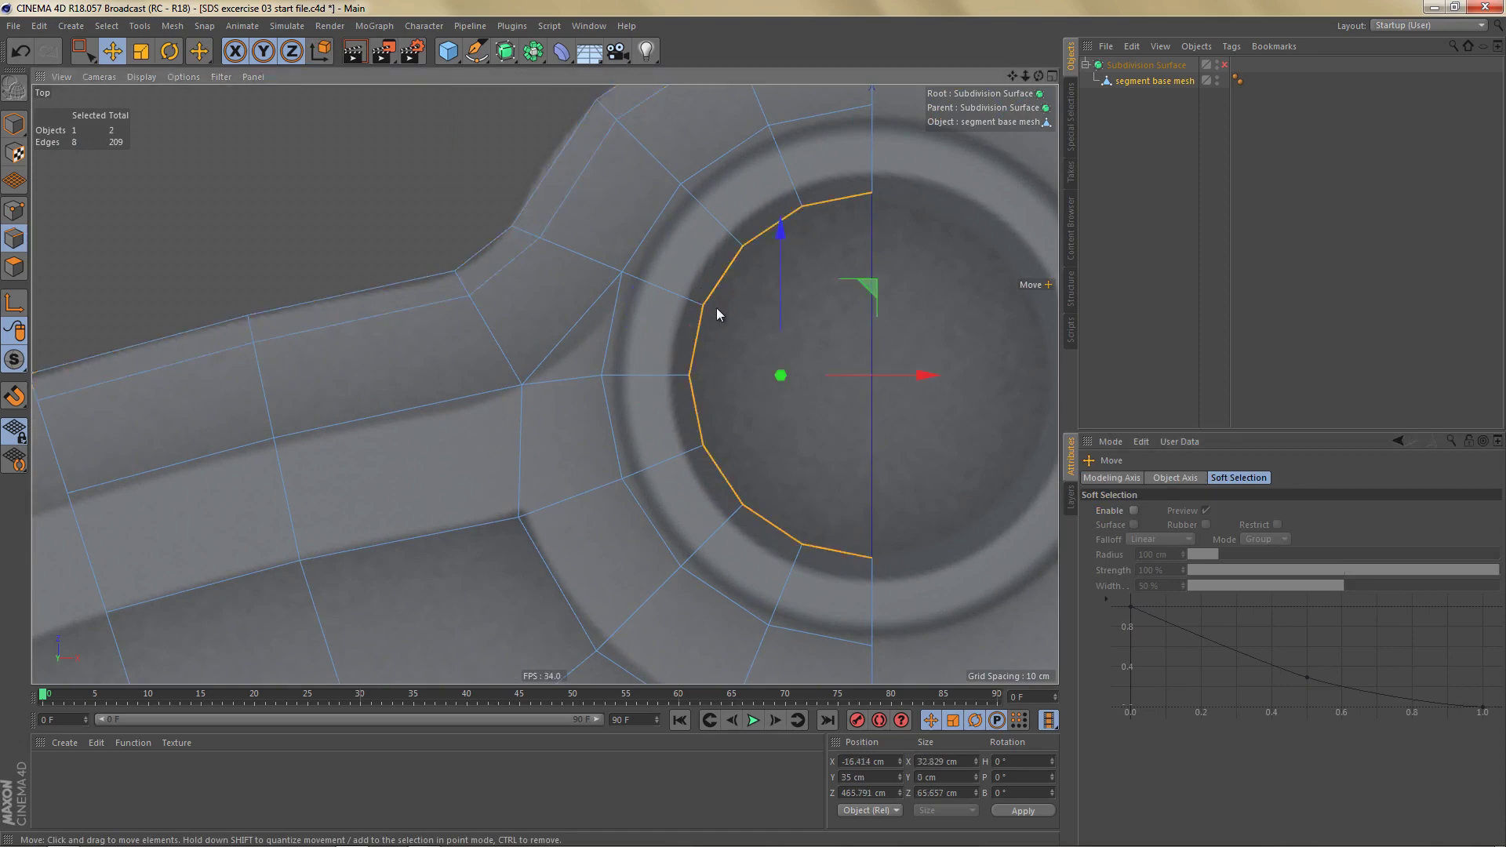
pyautogui.press('m')
pyautogui.press('s')
pyautogui.moveTo(755, 313); pyautogui.dragTo(754, 318)
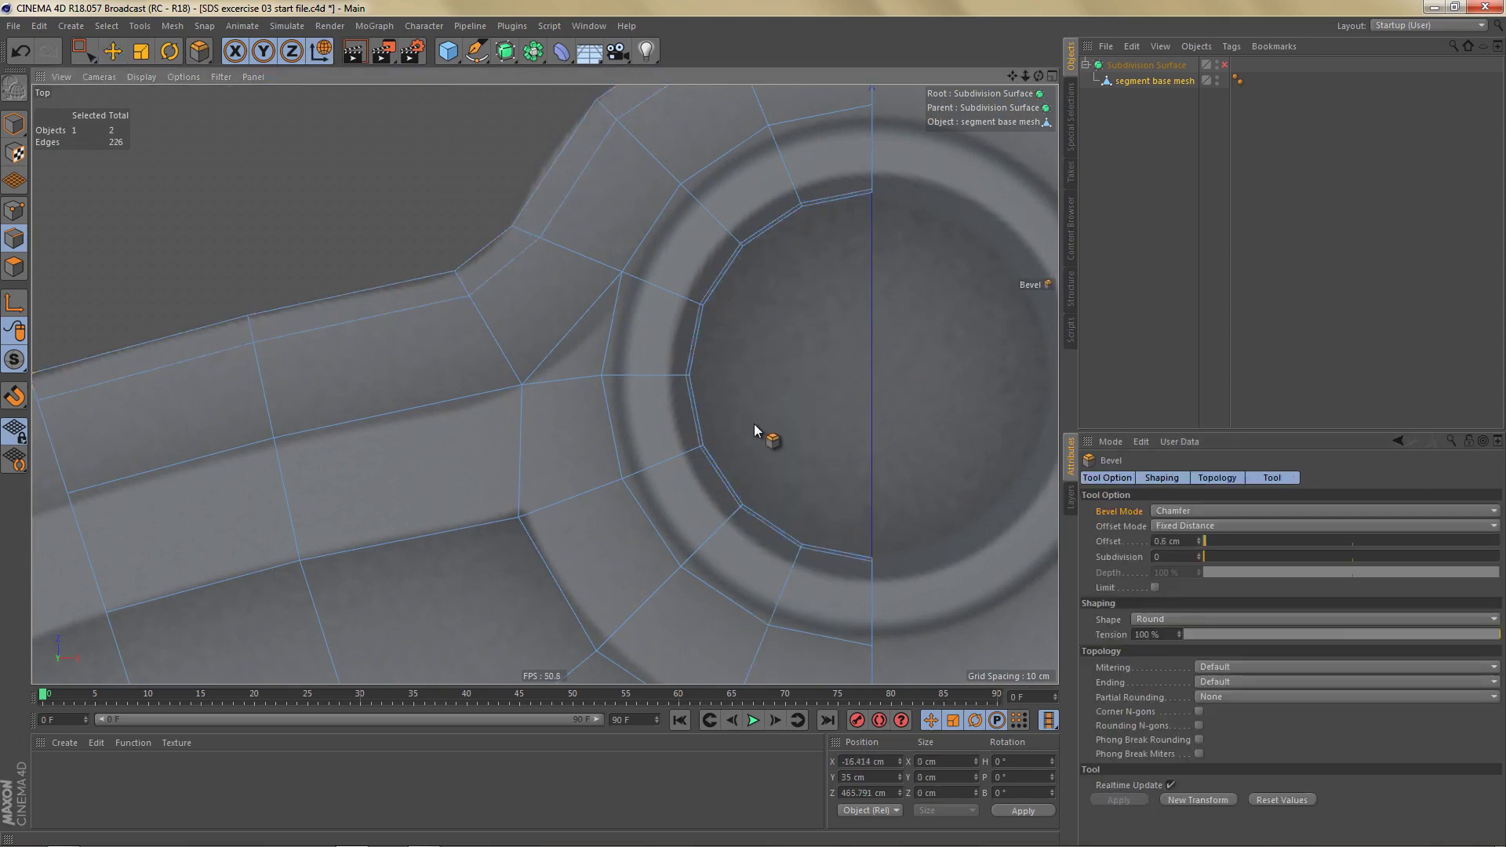
pyautogui.moveTo(755, 424); pyautogui.dragTo(755, 424)
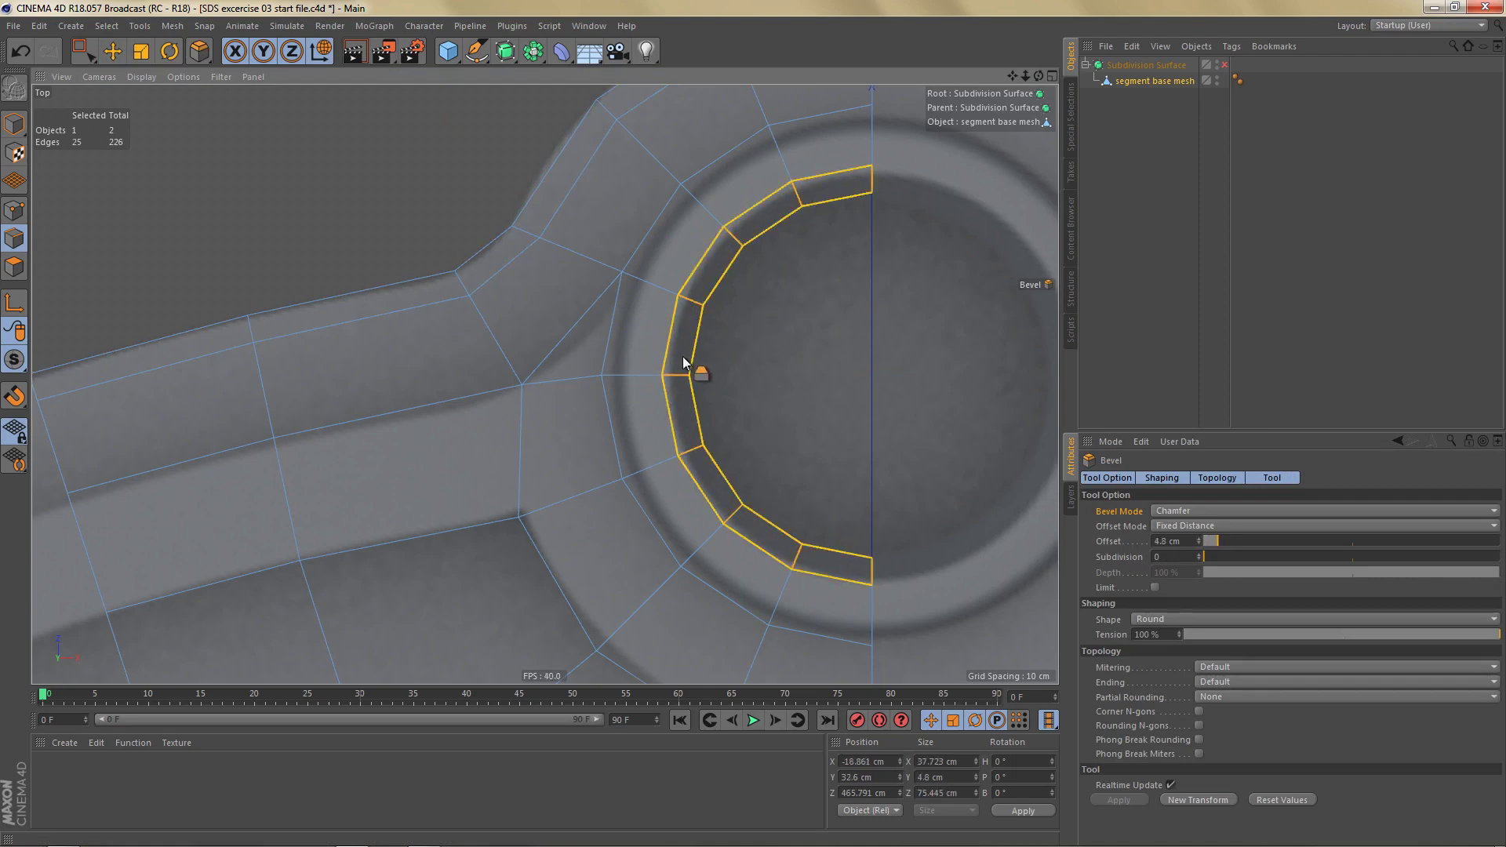
# Step: Select the three-edge innermost arc of the segment and bevel it in Chamfer mode with an 11.6 cm offset
pyautogui.keyDown('alt'); pyautogui.moveTo(694, 295); pyautogui.dragTo(669, 341, button='right'); pyautogui.keyUp('alt')
pyautogui.keyDown('alt'); pyautogui.moveTo(657, 343); pyautogui.dragTo(666, 262, button='middle'); pyautogui.keyUp('alt')
pyautogui.keyDown('alt'); pyautogui.moveTo(655, 262); pyautogui.dragTo(647, 312, button='right'); pyautogui.keyUp('alt')
pyautogui.keyDown('alt'); pyautogui.moveTo(649, 240); pyautogui.dragTo(654, 67, button='middle'); pyautogui.keyUp('alt')
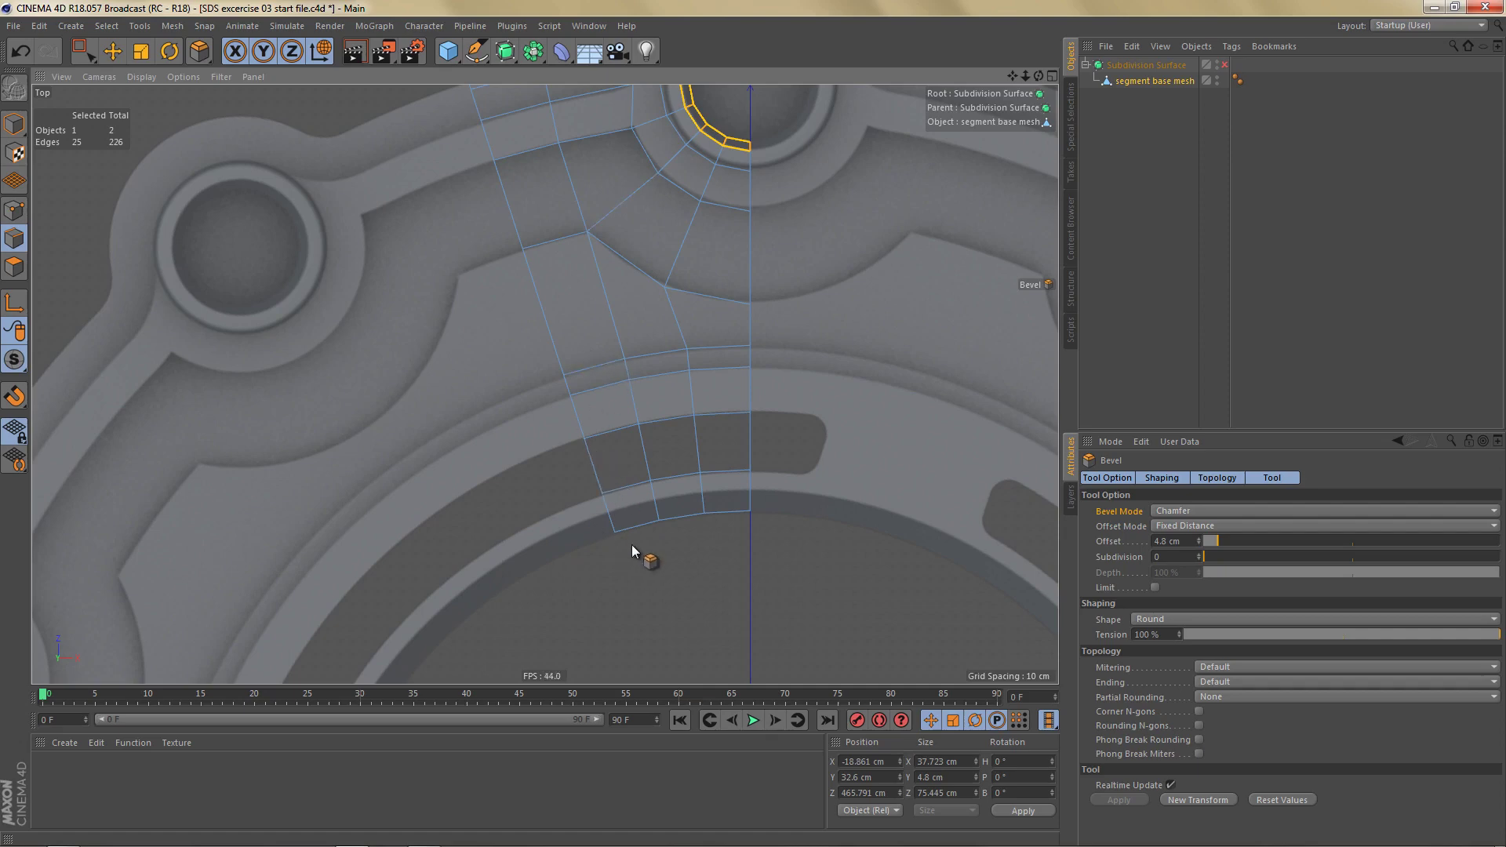
pyautogui.keyDown('alt'); pyautogui.moveTo(632, 545); pyautogui.dragTo(696, 506, button='right'); pyautogui.keyUp('alt')
pyautogui.press('e')
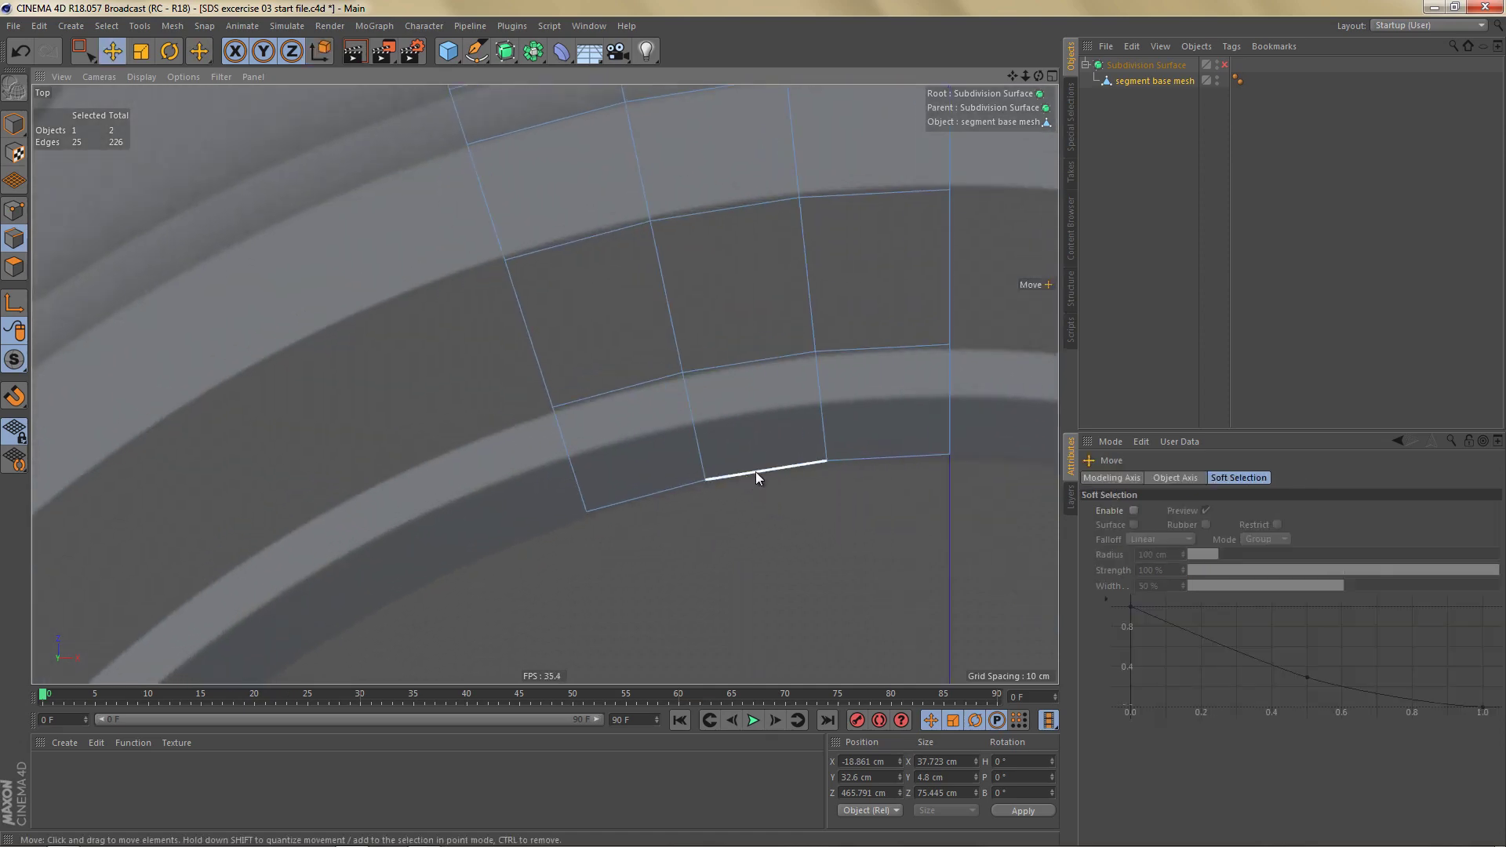
pyautogui.doubleClick(751, 473)
pyautogui.press('m')
pyautogui.press('s')
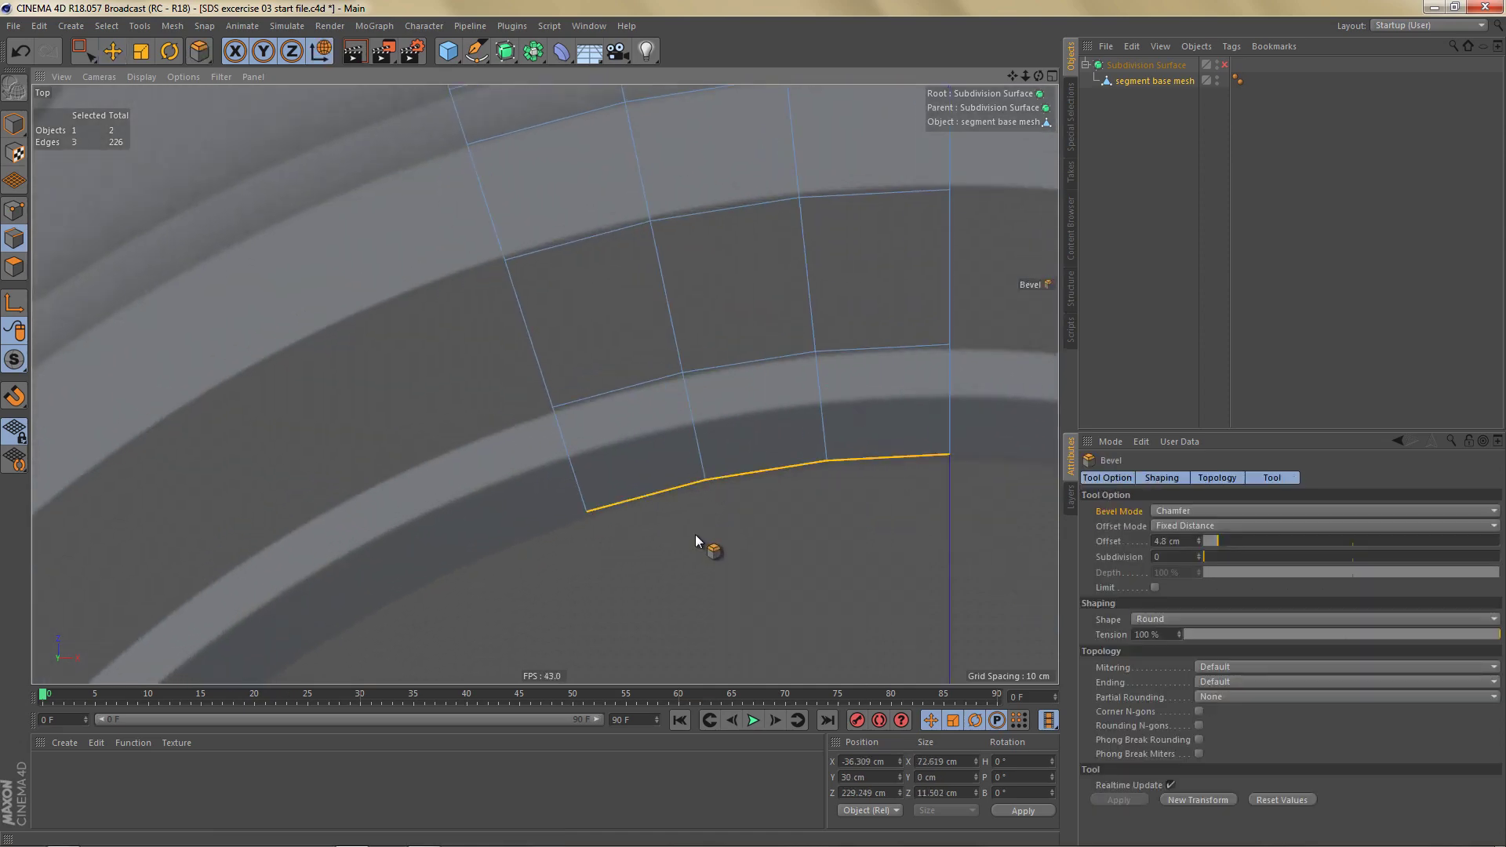
pyautogui.moveTo(754, 424)
pyautogui.mouseDown()
pyautogui.moveTo(812, 423)
pyautogui.moveTo(754, 424)
pyautogui.mouseUp()
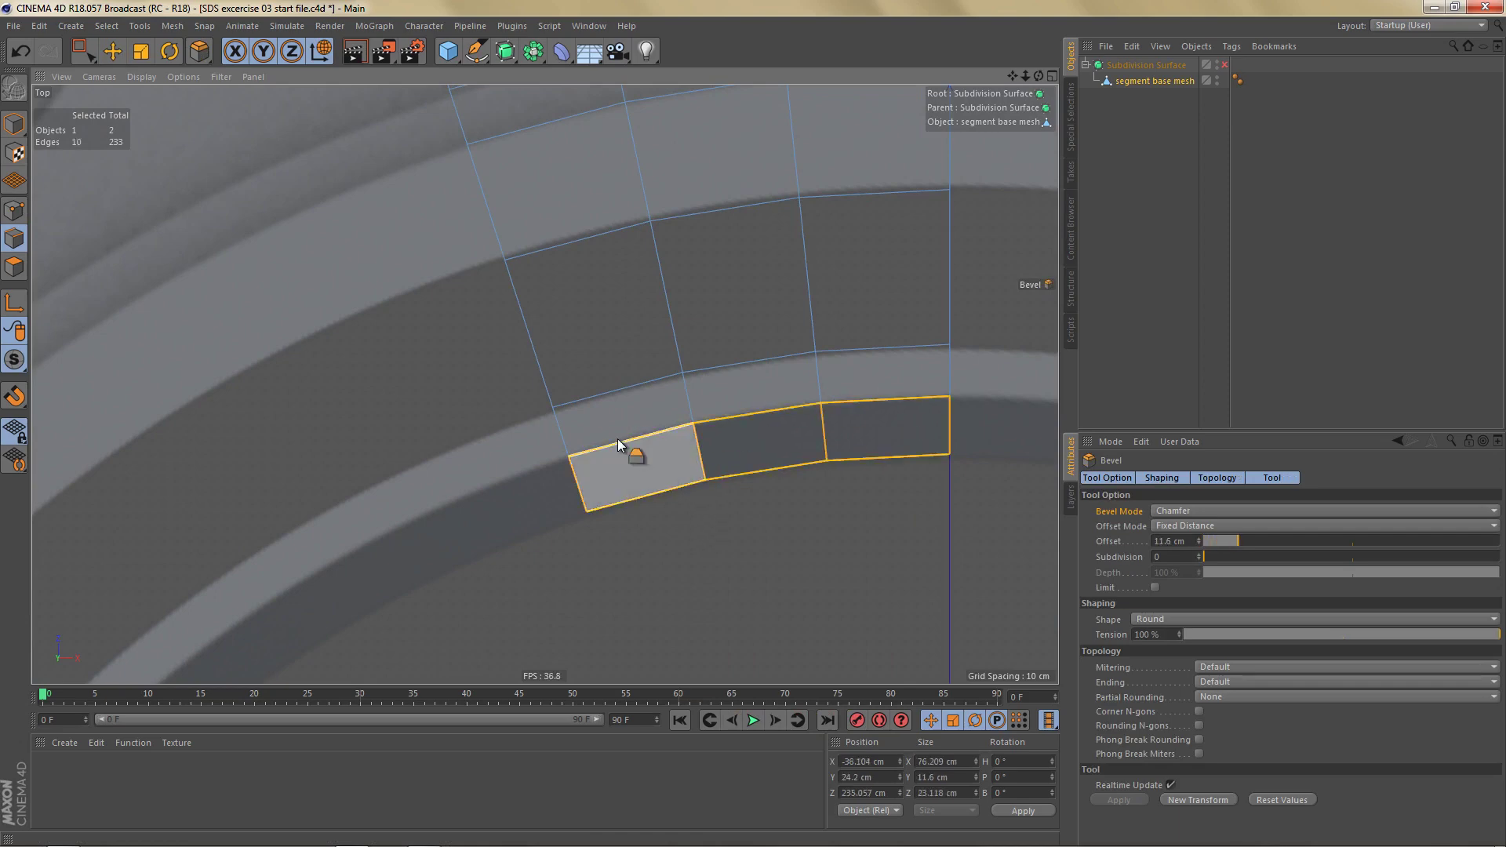
# Step: Mirror the segment base mesh across the ZY plane with a Symmetry object and make the result editable
pyautogui.scroll(-8, 626, 444)
pyautogui.keyDown('alt'); pyautogui.moveTo(632, 401); pyautogui.dragTo(569, 380, button='middle'); pyautogui.keyUp('alt')
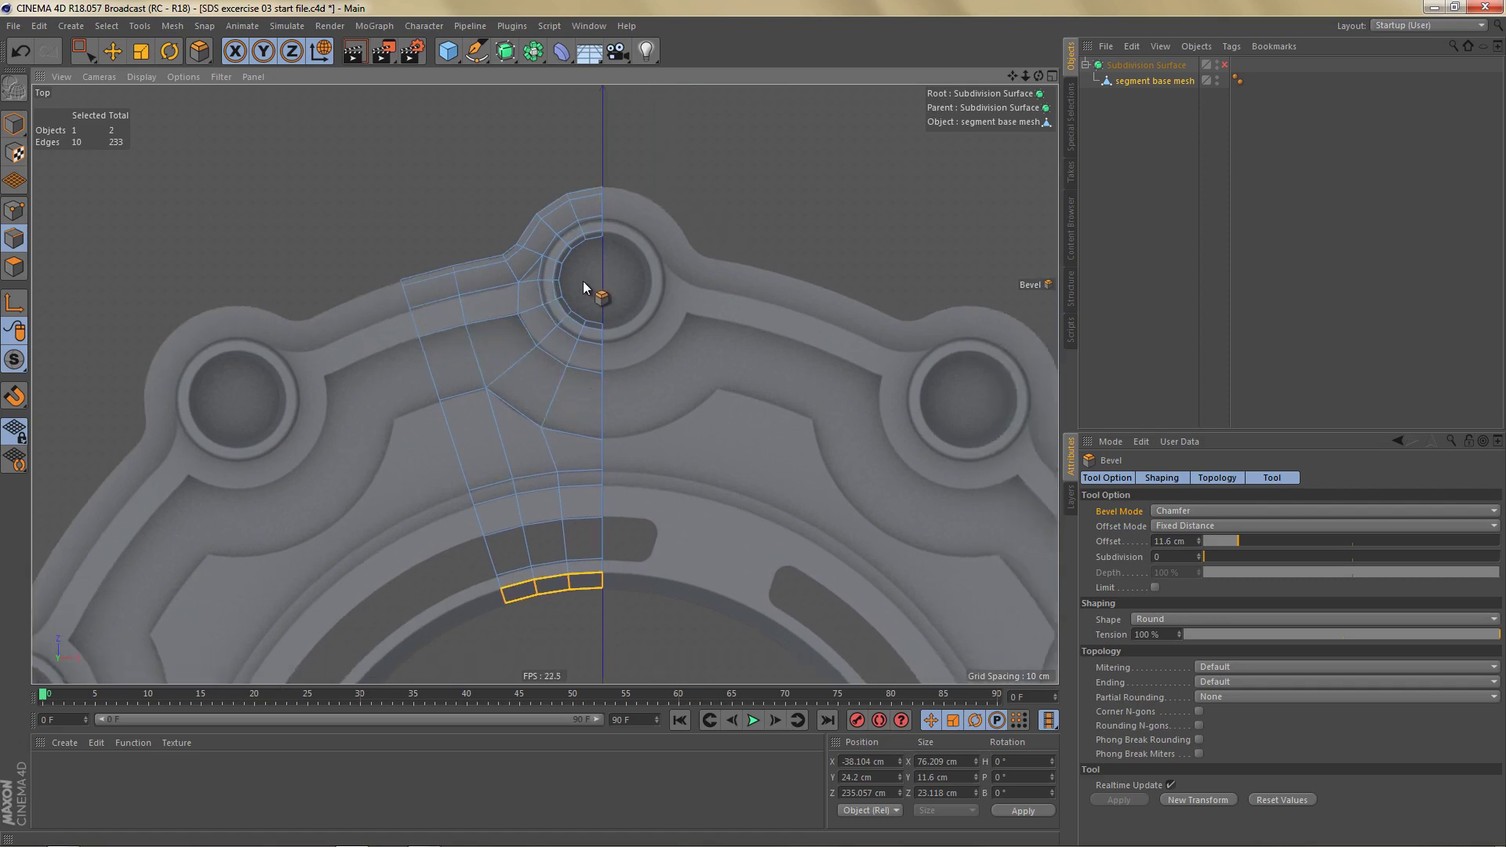
pyautogui.scroll(3, 577, 284)
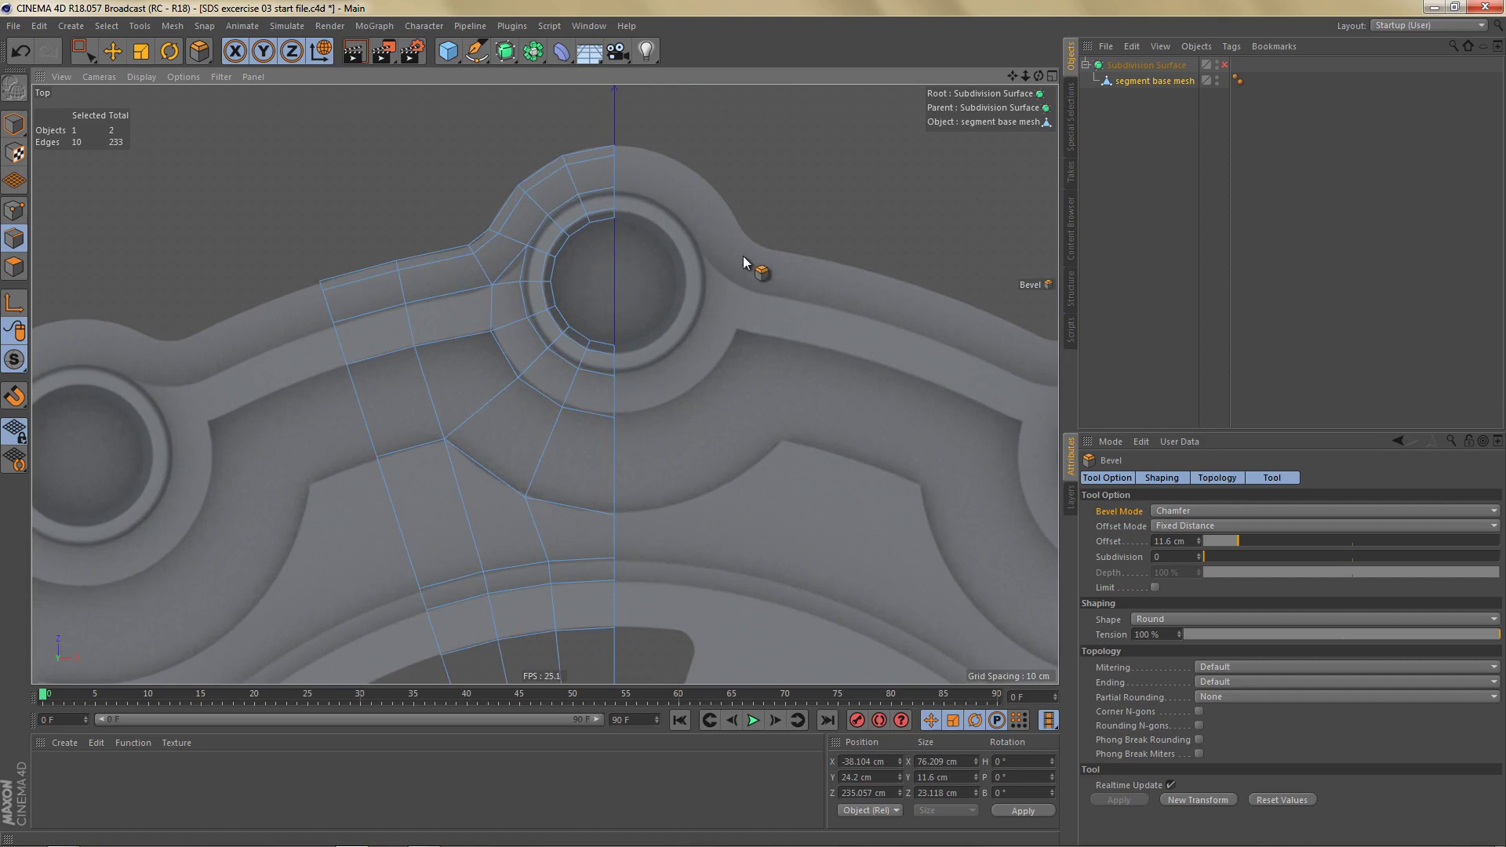
pyautogui.moveTo(535, 52); pyautogui.dragTo(697, 132)
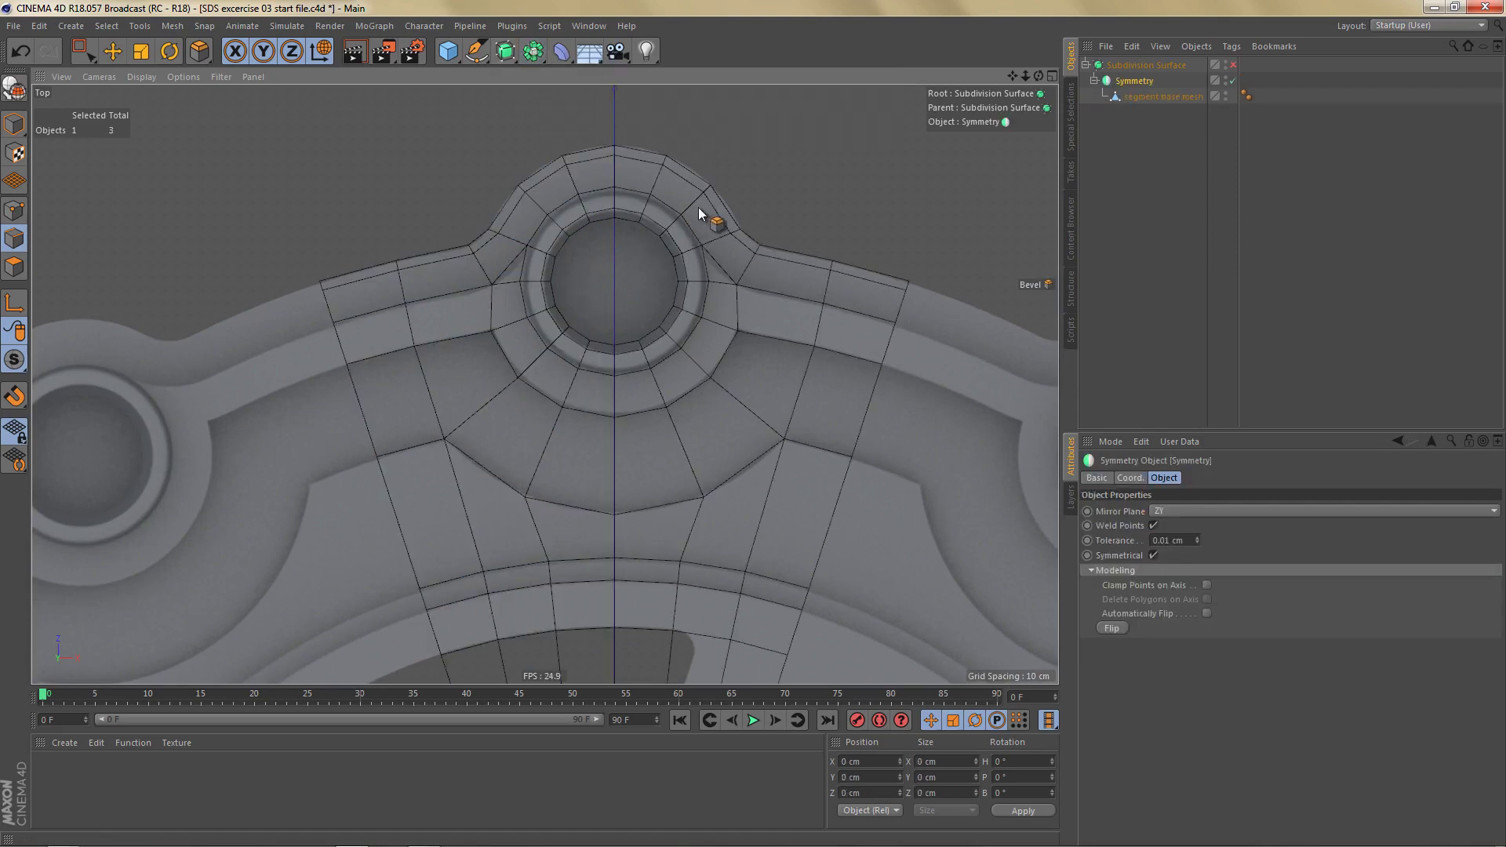
pyautogui.press('c')
# Step: Move the mirrored segment base mesh out of the Symmetry null into the Subdivision Surface, delete the null, and reselect the mesh
pyautogui.middleClick(647, 237)
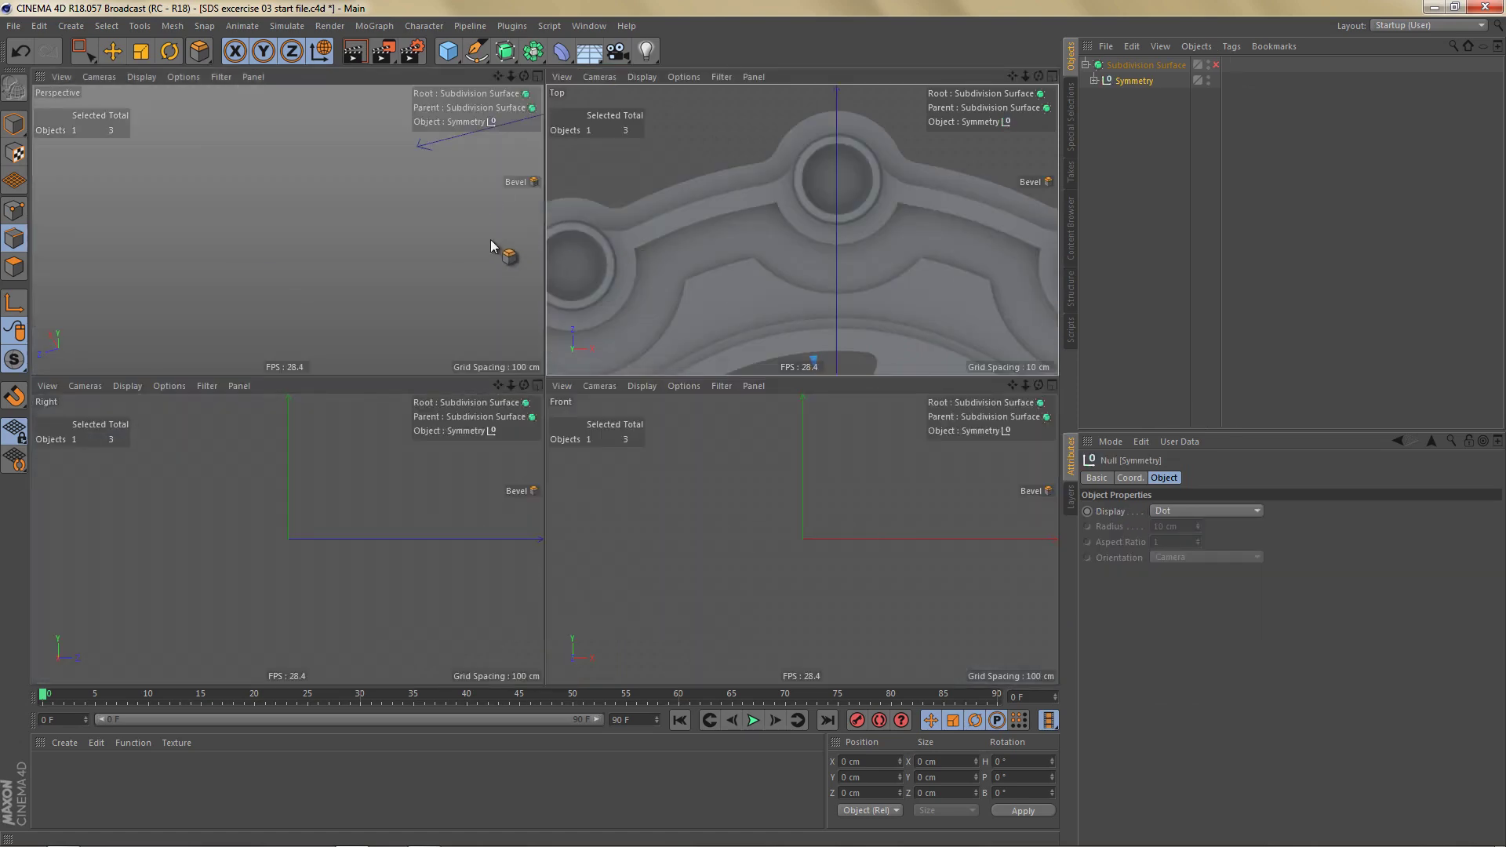
pyautogui.middleClick(476, 250)
pyautogui.keyDown('alt'); pyautogui.moveTo(475, 251); pyautogui.dragTo(666, 286); pyautogui.keyUp('alt')
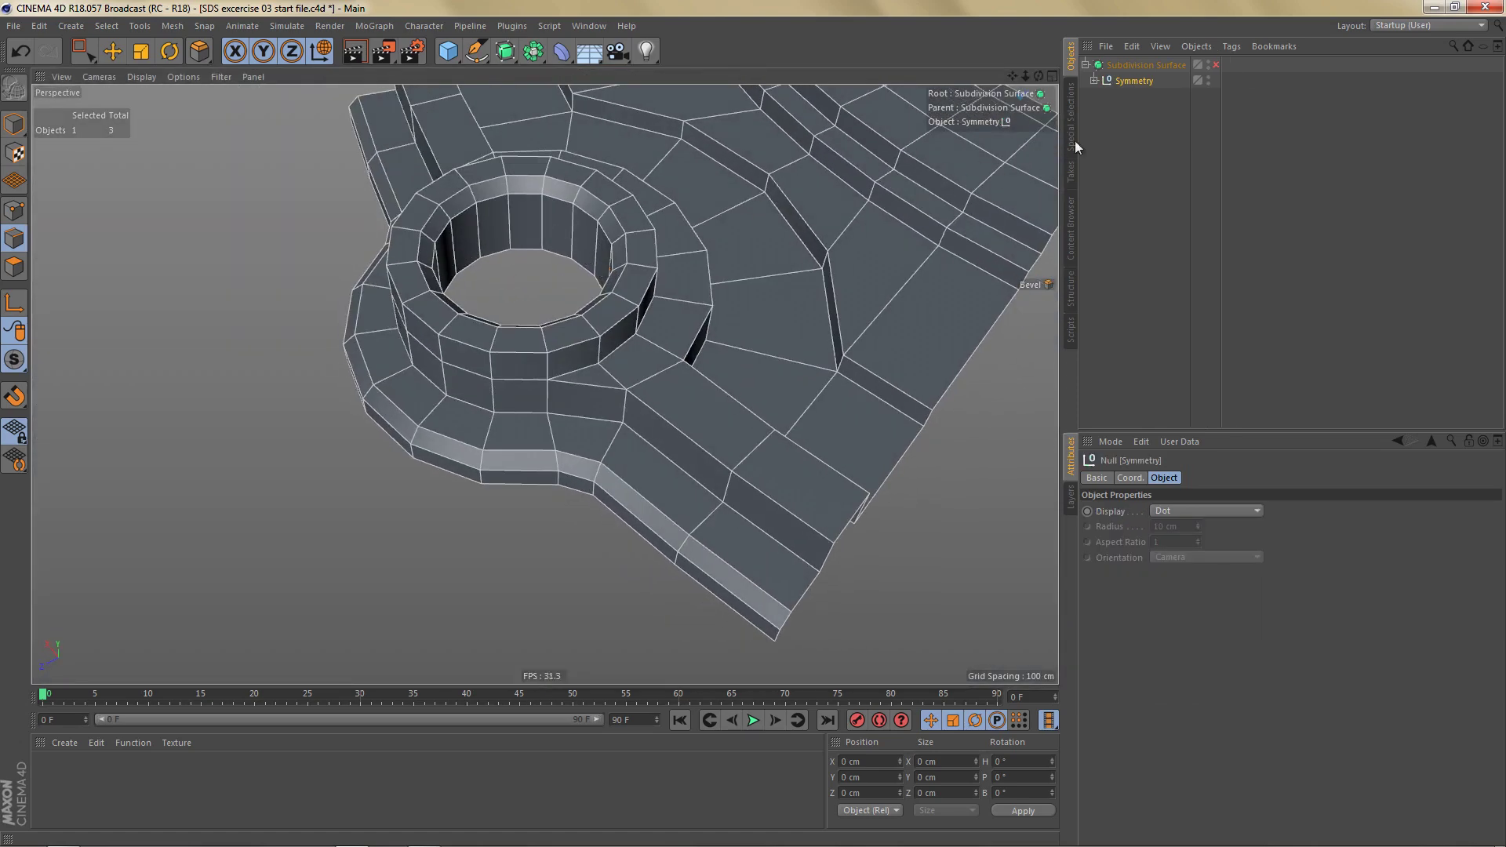
pyautogui.click(1098, 79)
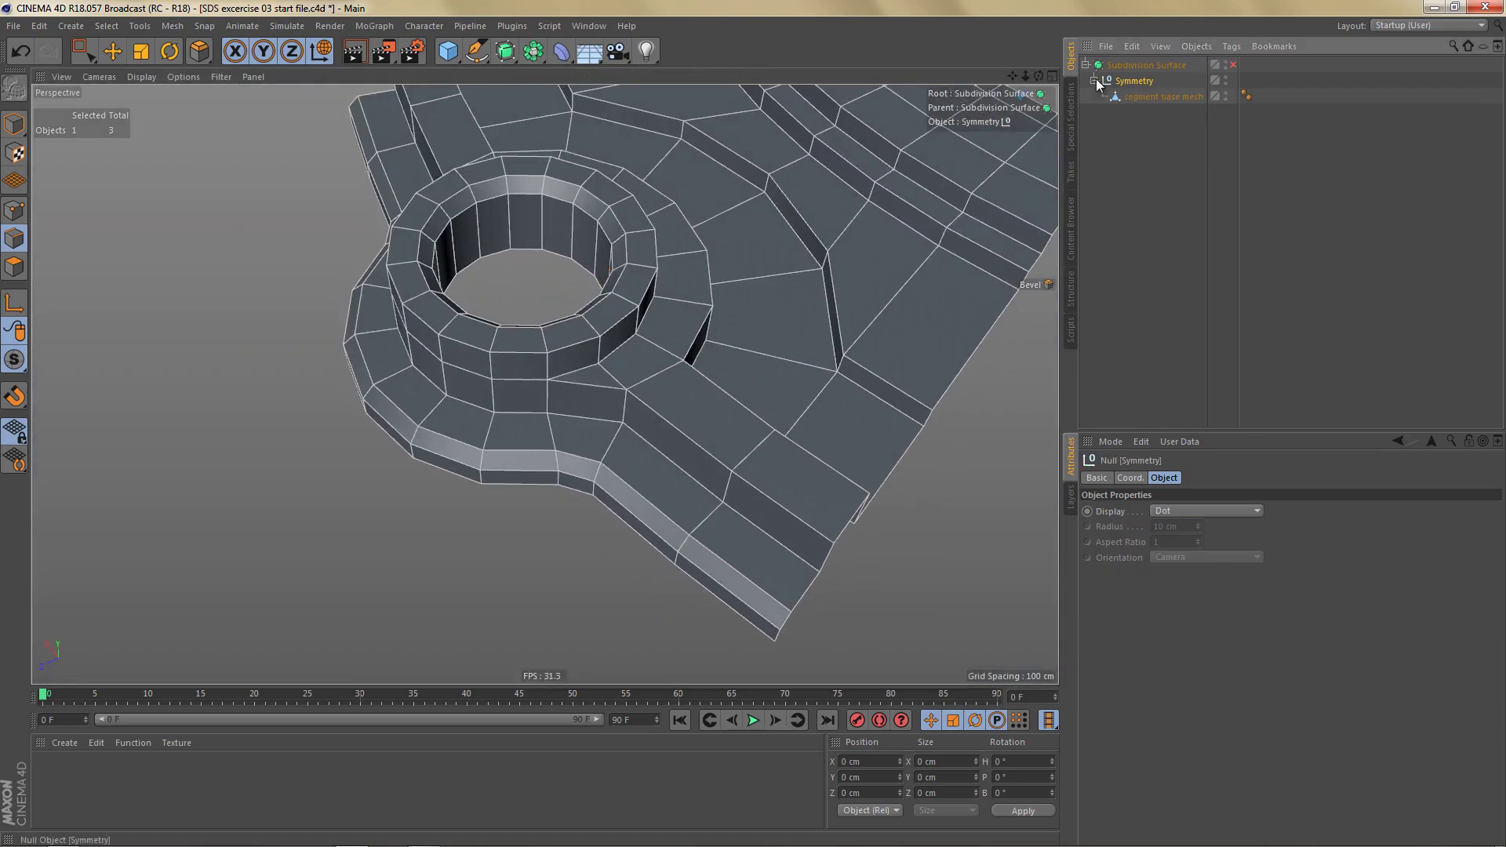
pyautogui.moveTo(1126, 74); pyautogui.dragTo(1127, 73)
pyautogui.click(1133, 98)
pyautogui.press('Delete')
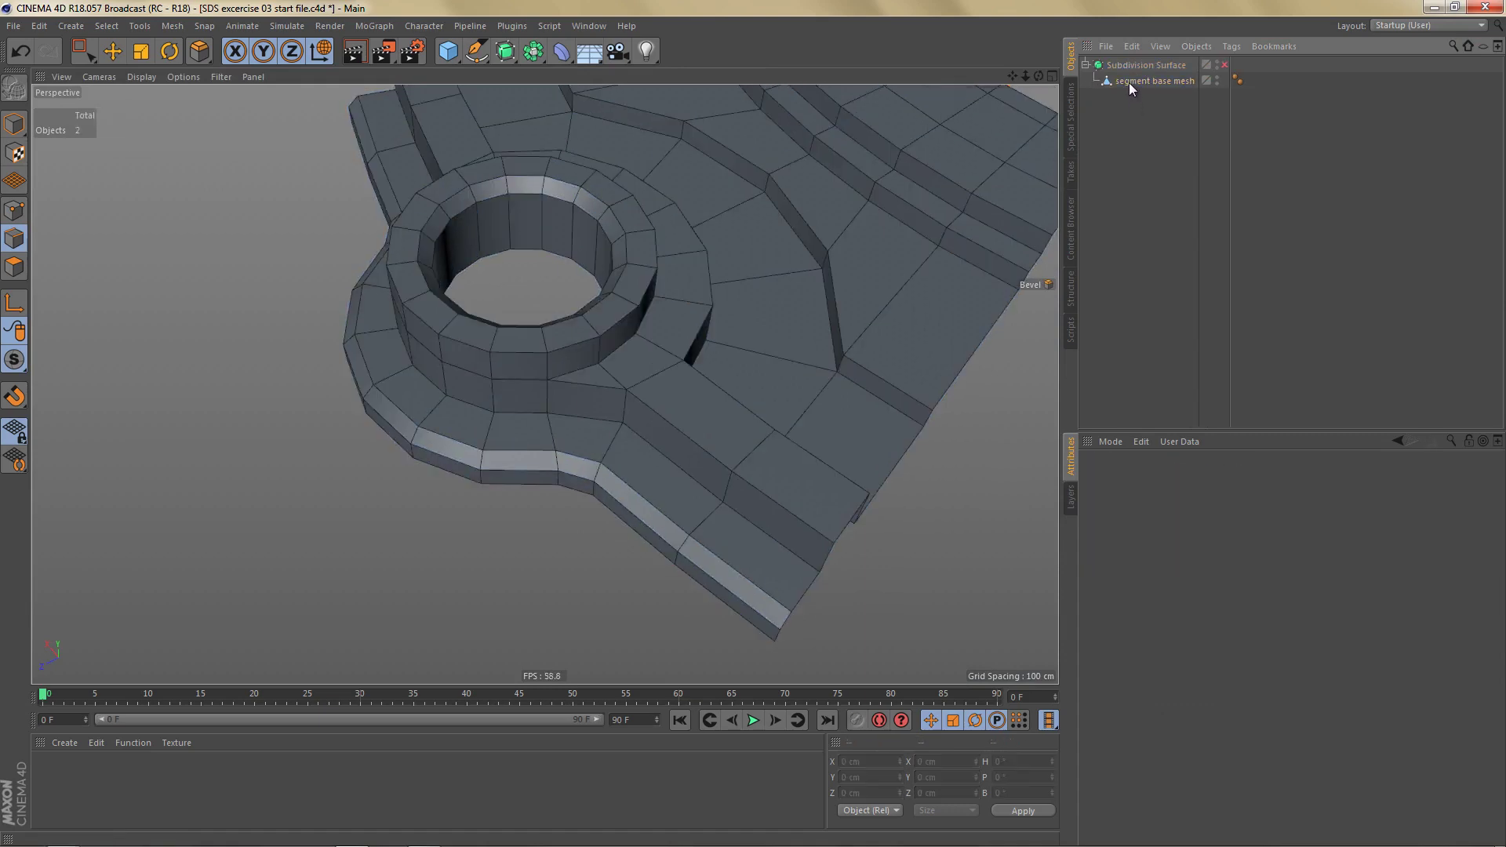
pyautogui.click(1129, 83)
# Step: Close the open hole at the base of the ring's inner wall with the Close Polygon Hole tool in the perspective view
pyautogui.keyDown('alt'); pyautogui.moveTo(489, 210); pyautogui.dragTo(602, 229, button='right'); pyautogui.keyUp('alt')
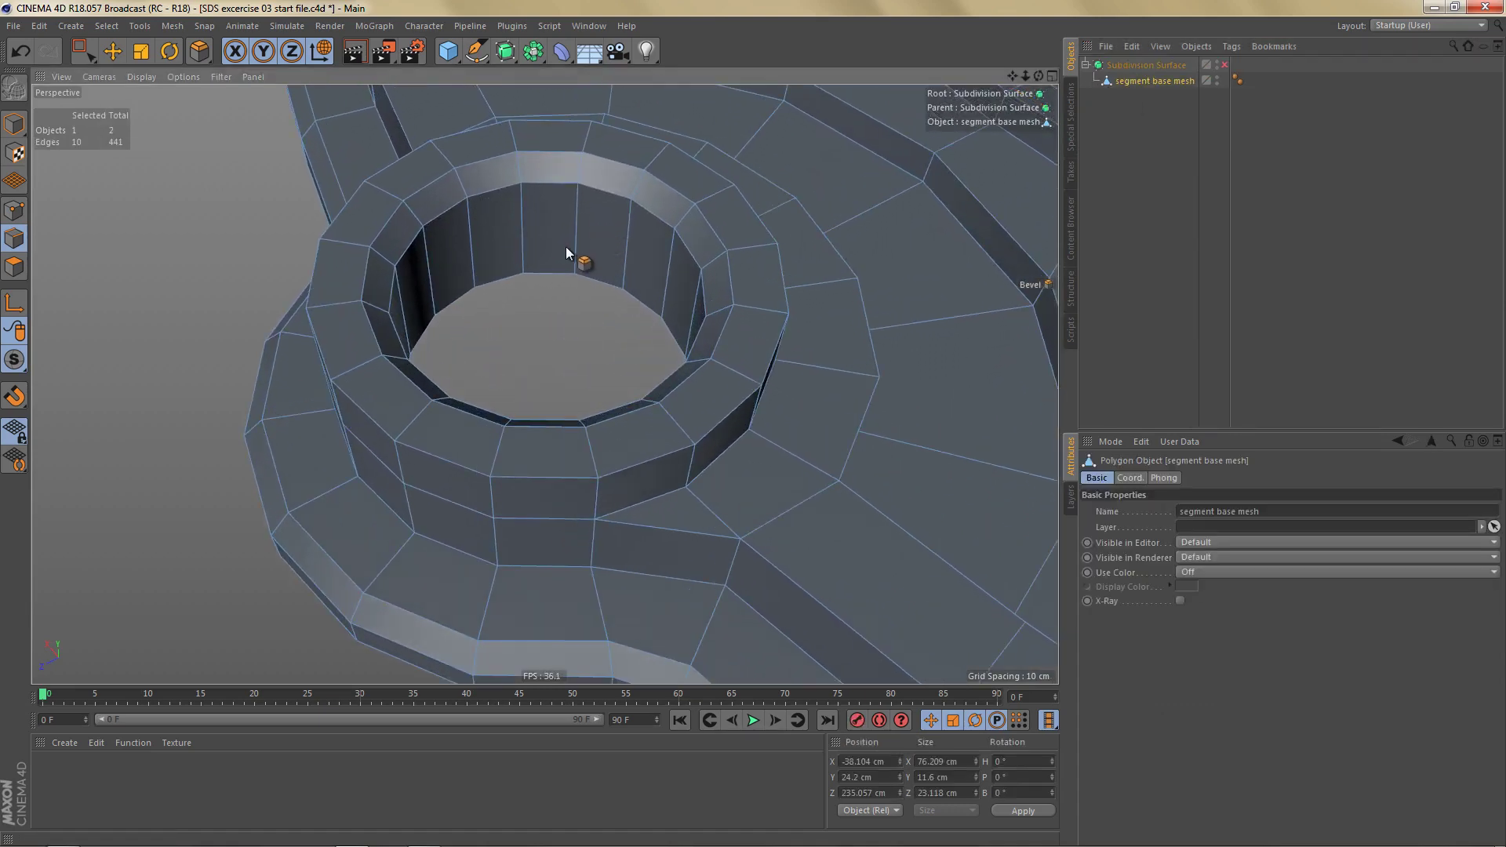
pyautogui.press('e')
pyautogui.doubleClick(558, 271)
pyautogui.keyDown('alt'); pyautogui.moveTo(577, 299); pyautogui.dragTo(557, 229); pyautogui.keyUp('alt')
pyautogui.rightClick(229, 254)
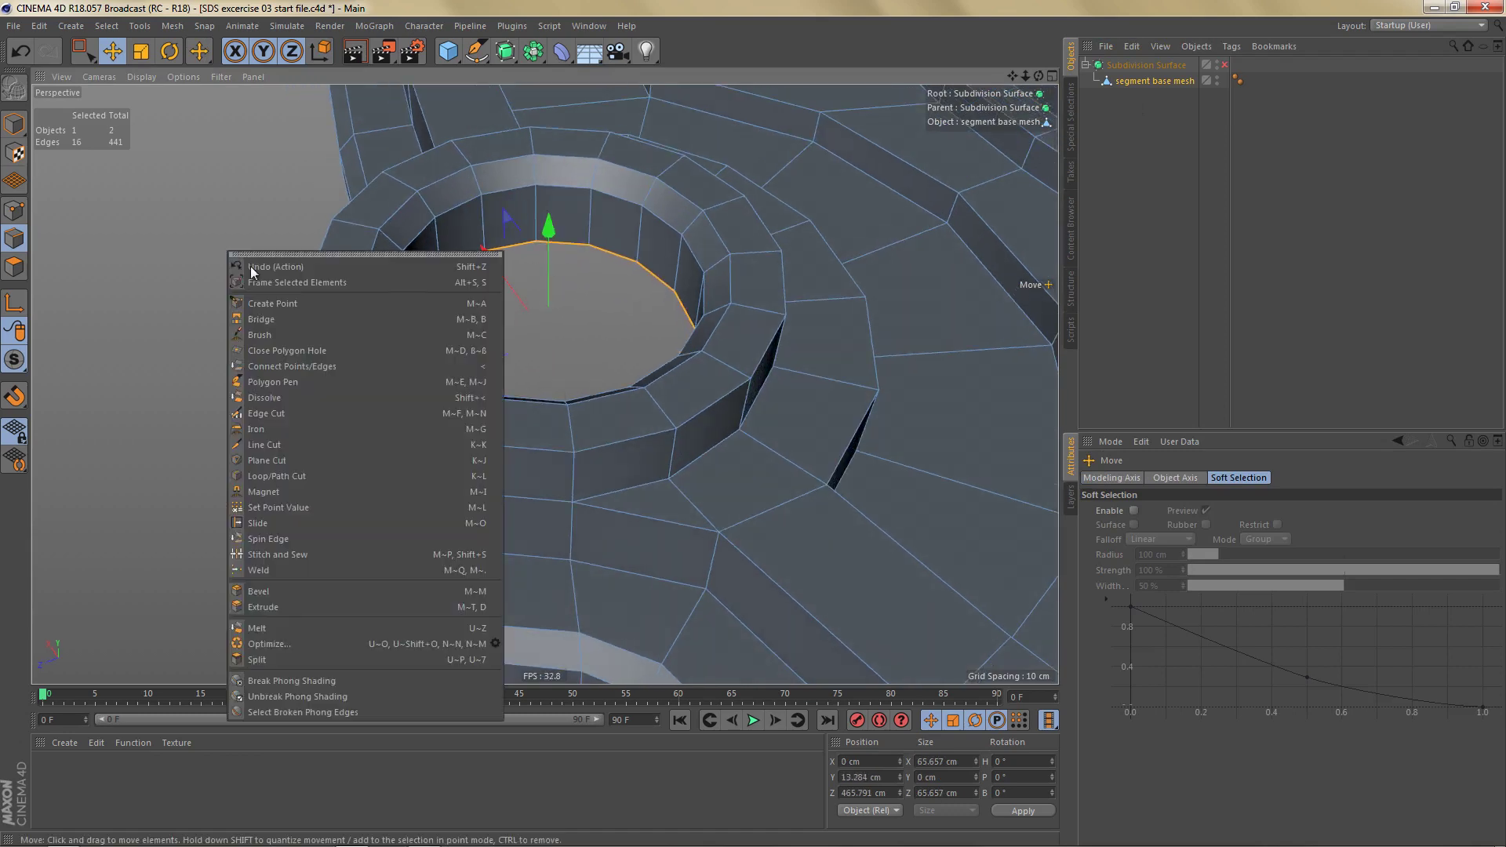
pyautogui.click(295, 351)
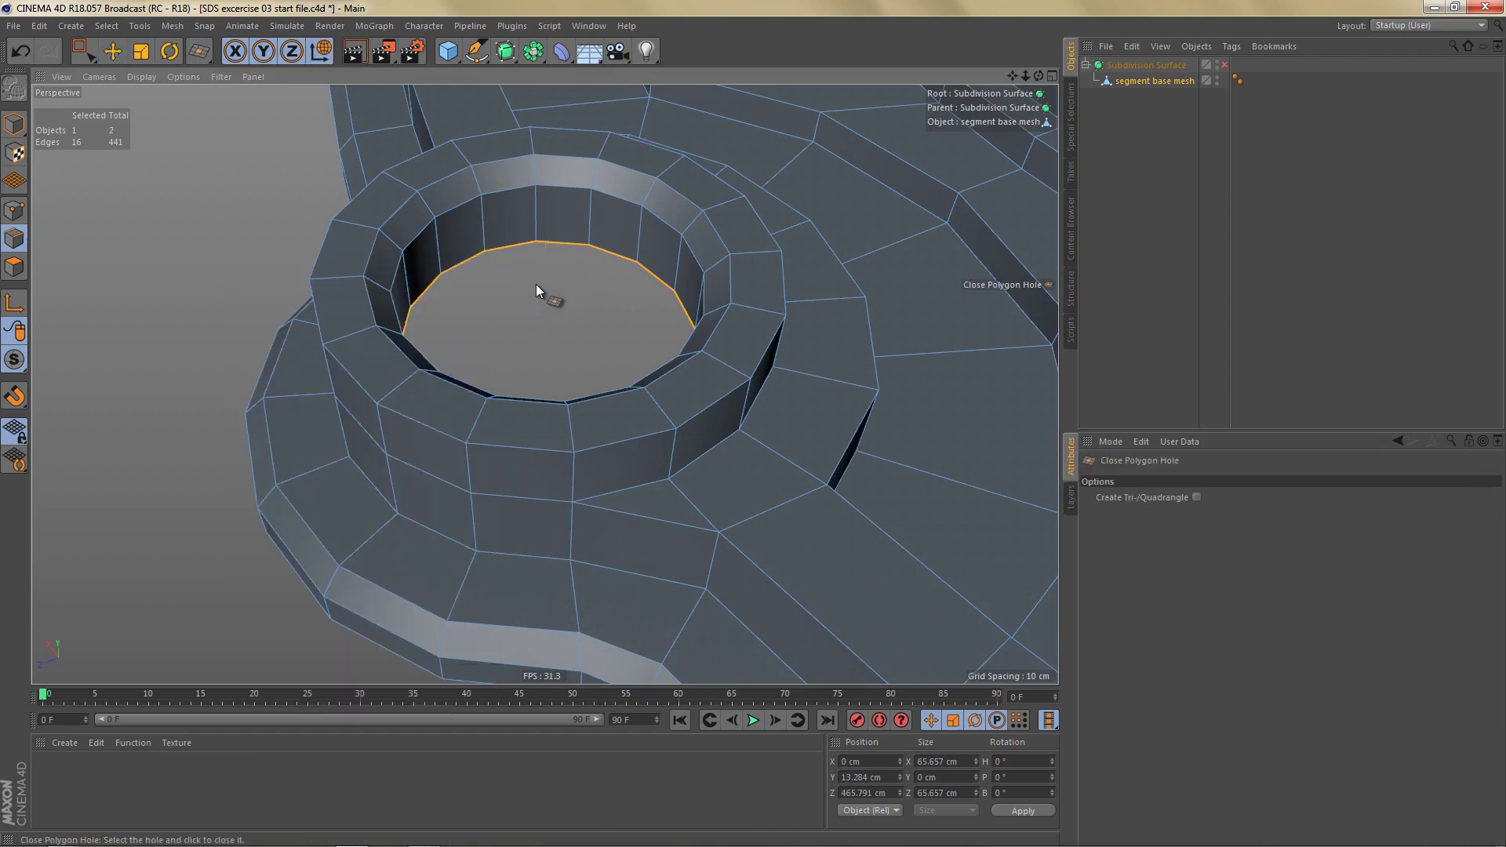
pyautogui.click(545, 241)
pyautogui.scroll(-4, 614, 276)
pyautogui.keyDown('alt'); pyautogui.moveTo(614, 276); pyautogui.dragTo(581, 326); pyautogui.keyUp('alt')
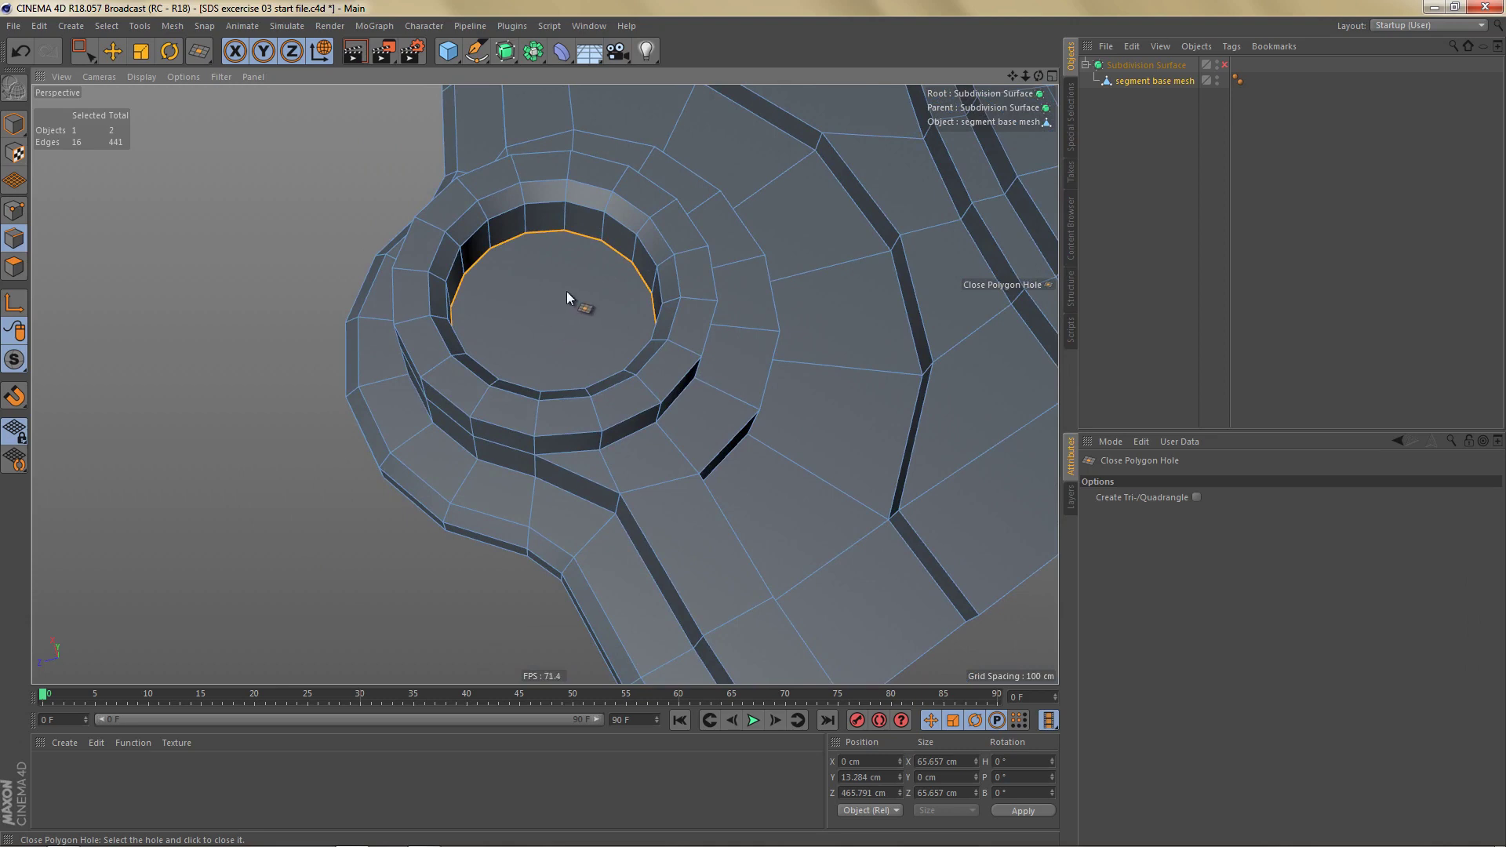
# Step: Select the new cap polygon inside the ring and hide all unselected polygons
pyautogui.press('Return')
pyautogui.press('9')
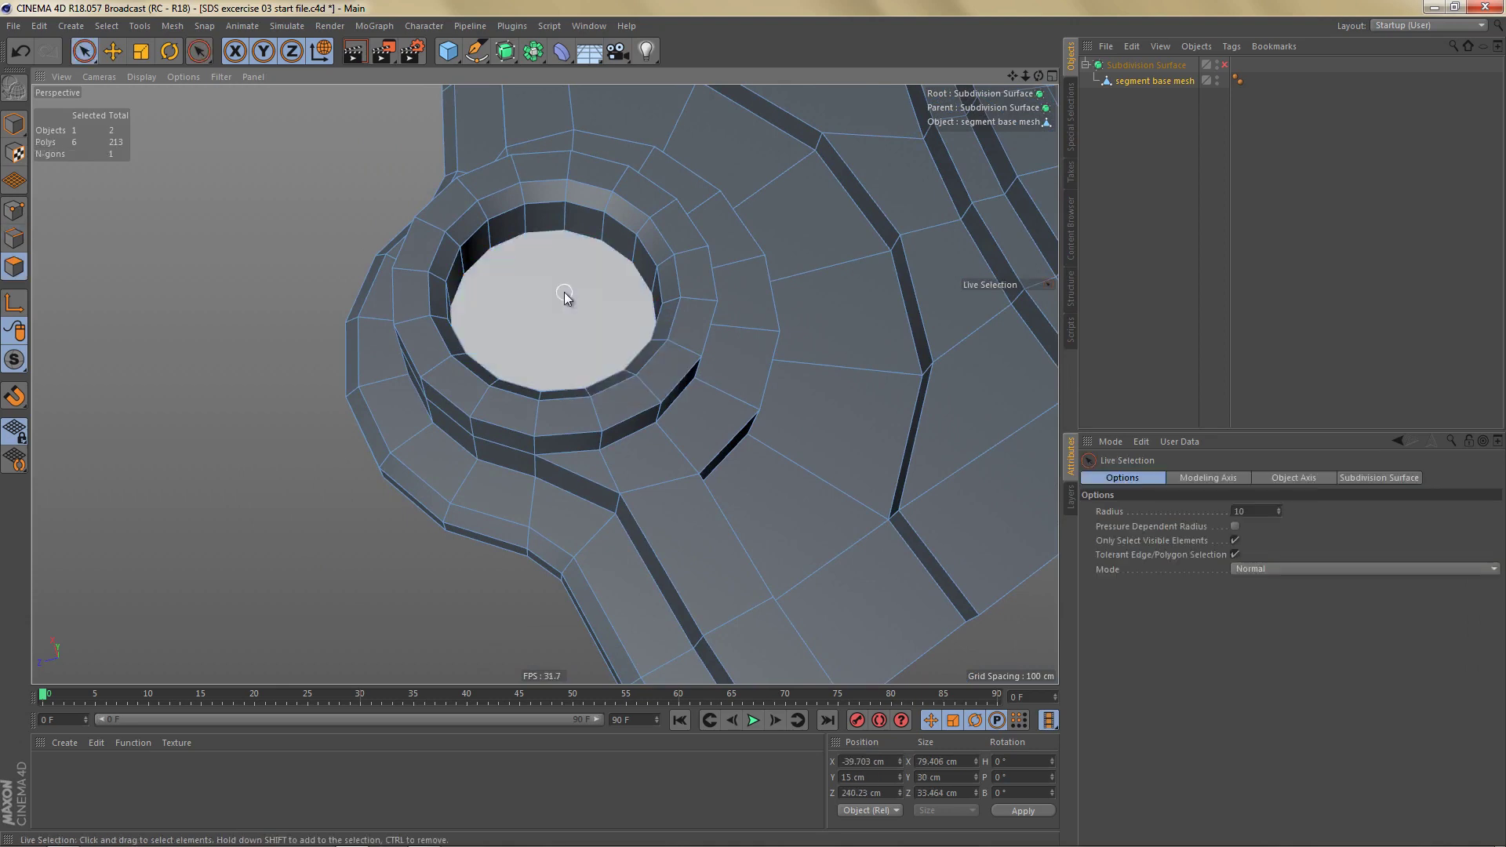
pyautogui.click(565, 294)
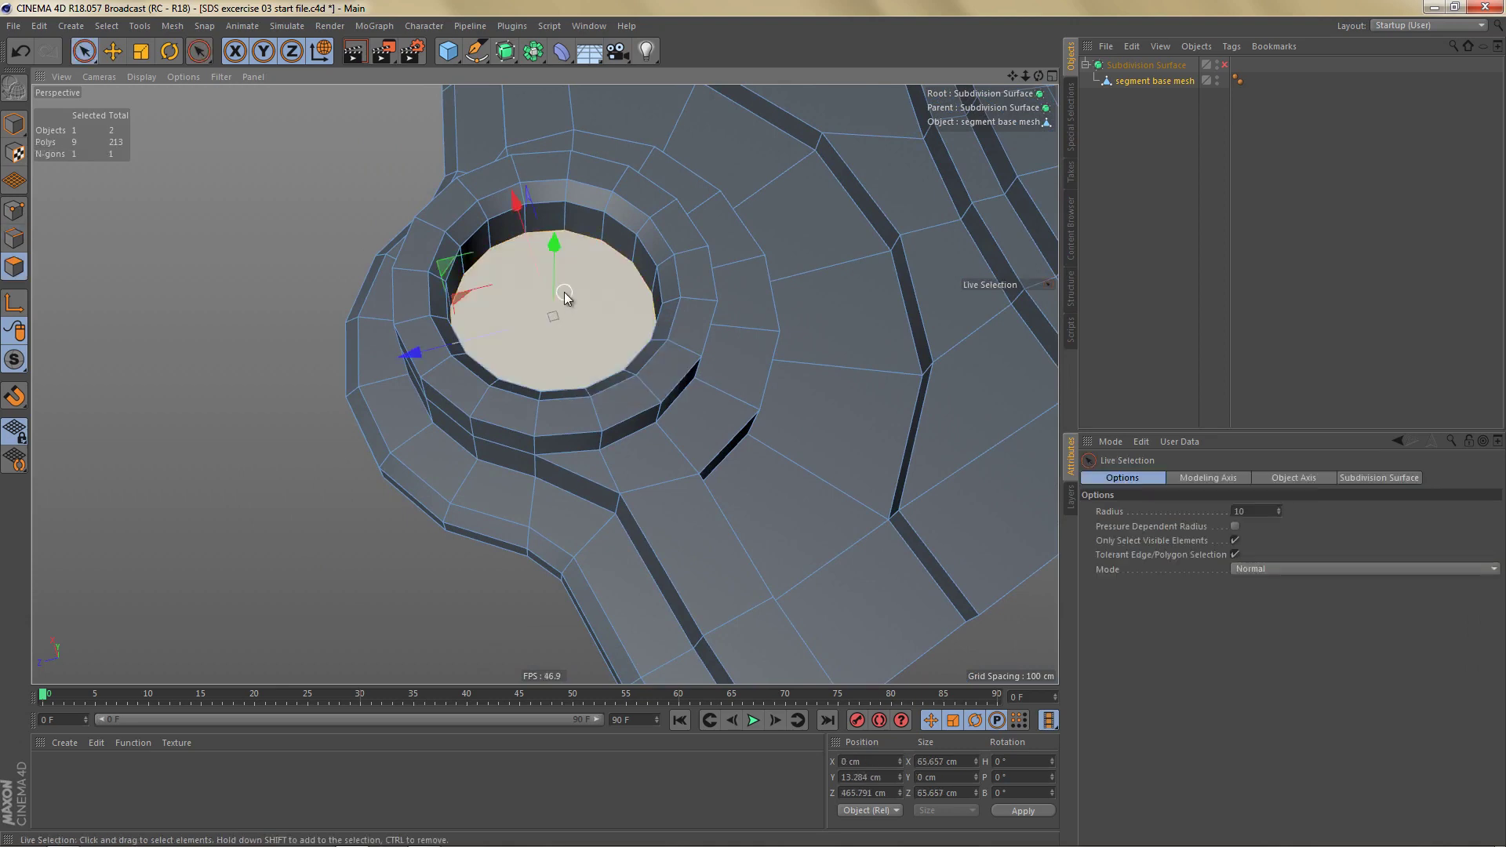
pyautogui.click(108, 26)
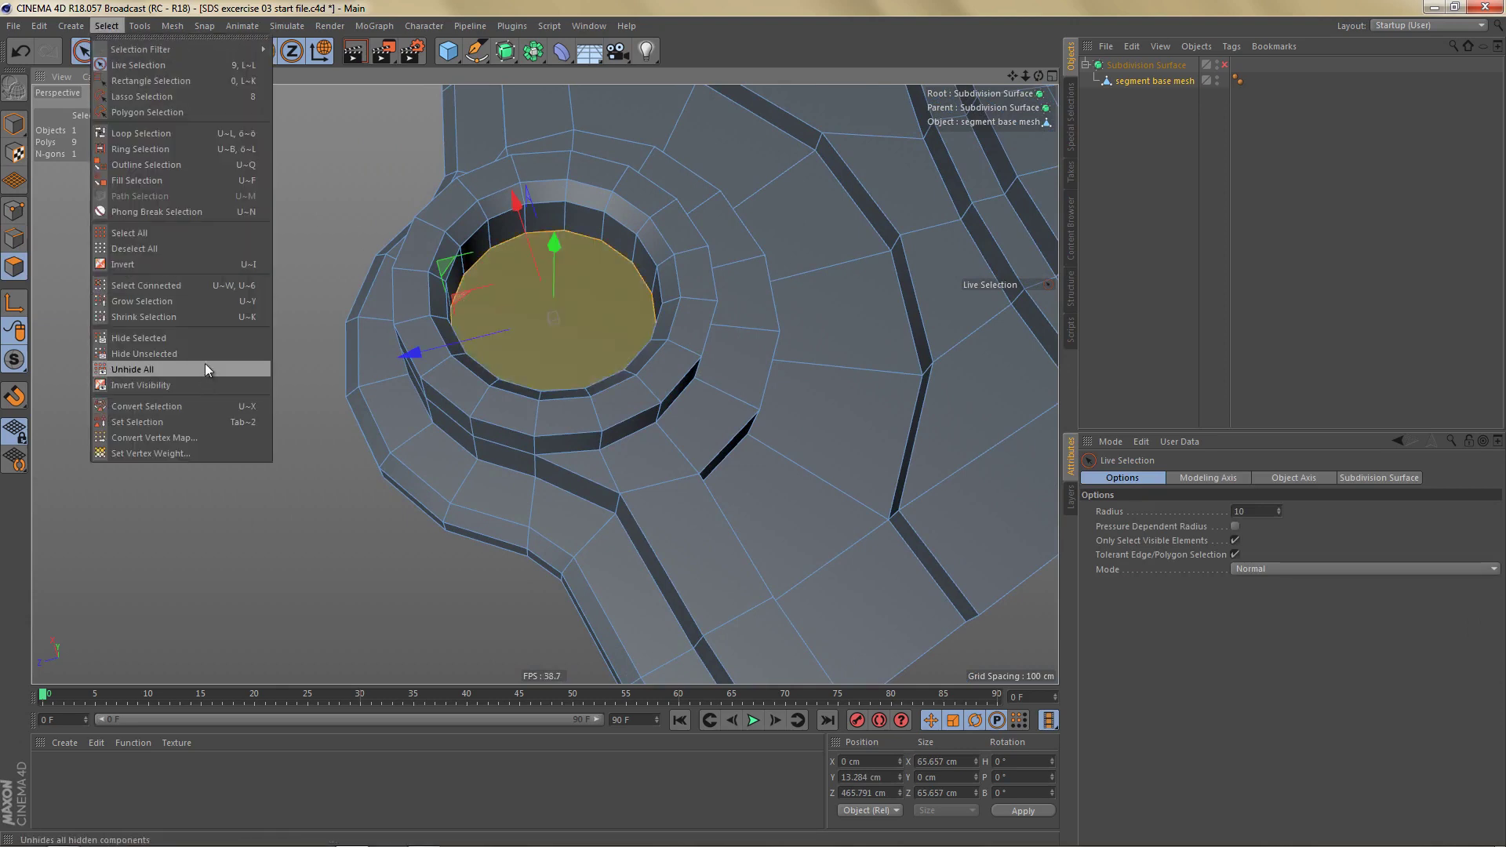
pyautogui.click(205, 357)
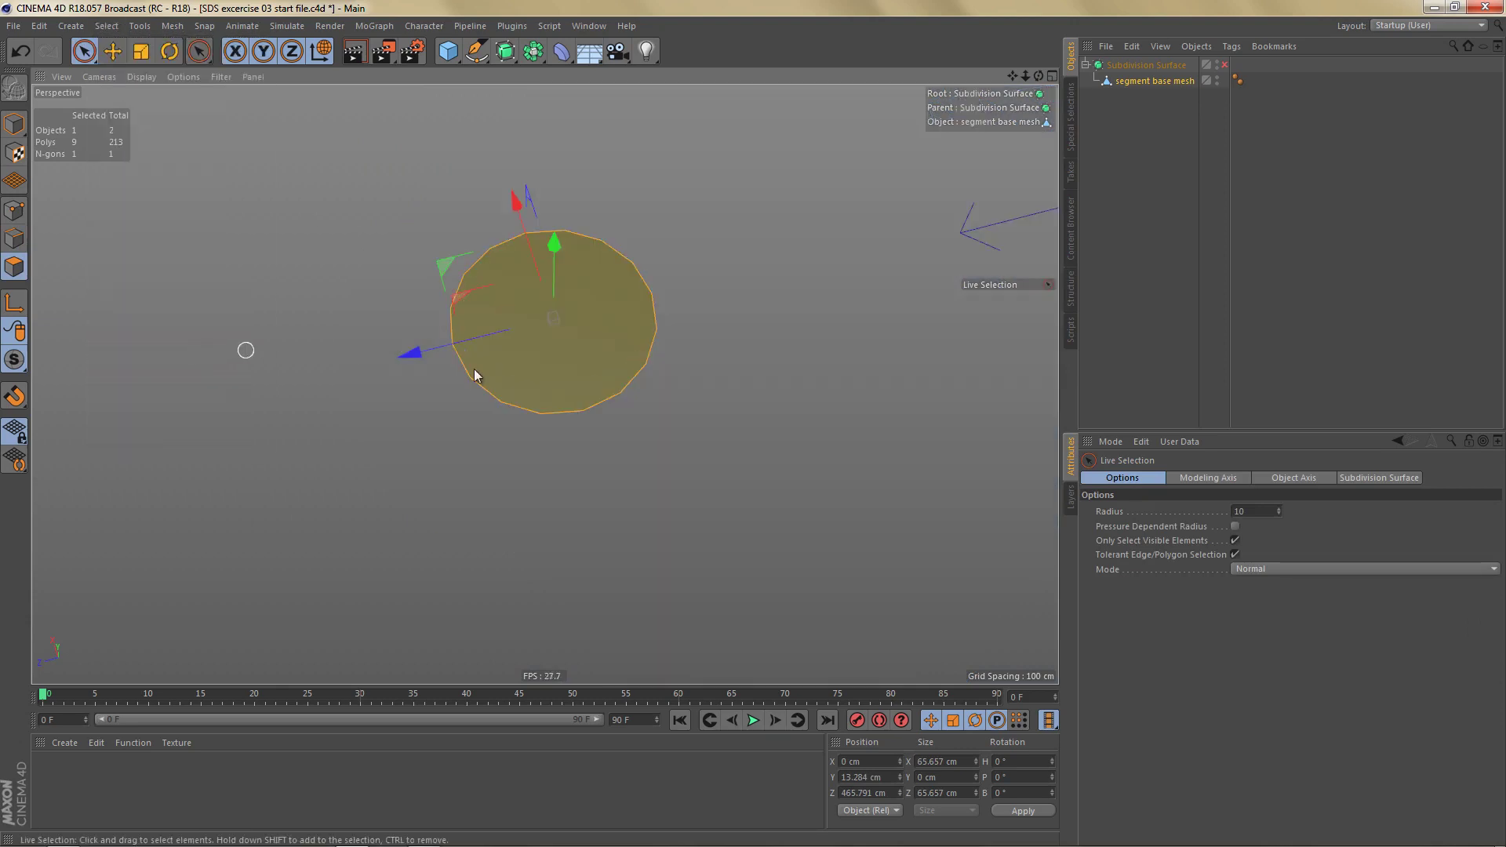
# Step: In the top view, connect three opposing point pairs of the cap with parallel edges, one on the centre line and one on each side
pyautogui.middleClick(675, 330)
pyautogui.middleClick(788, 233)
pyautogui.scroll(5, 736, 327)
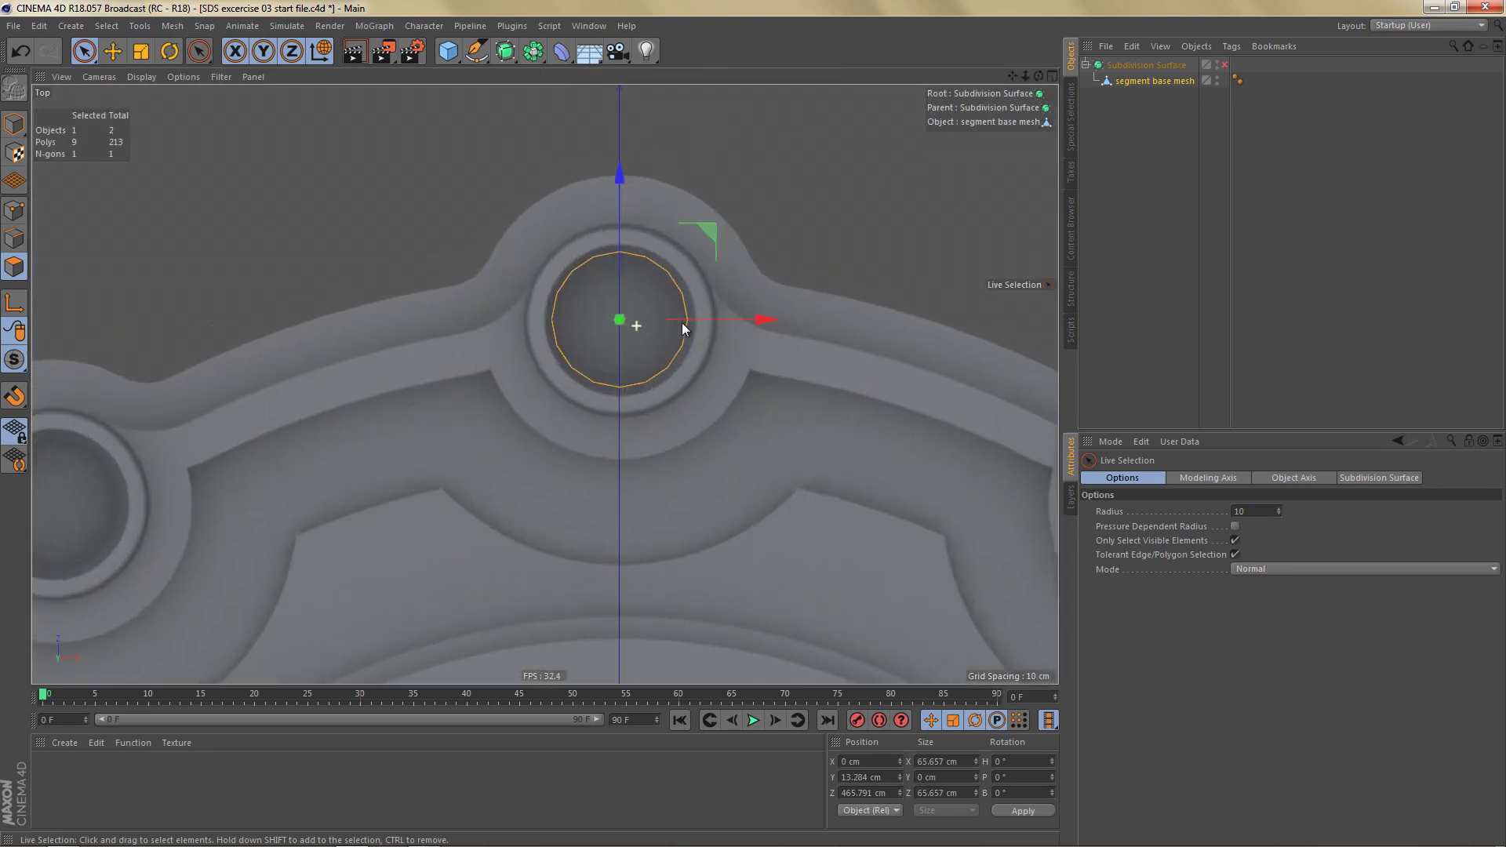
pyautogui.press('m')
pyautogui.press('p')
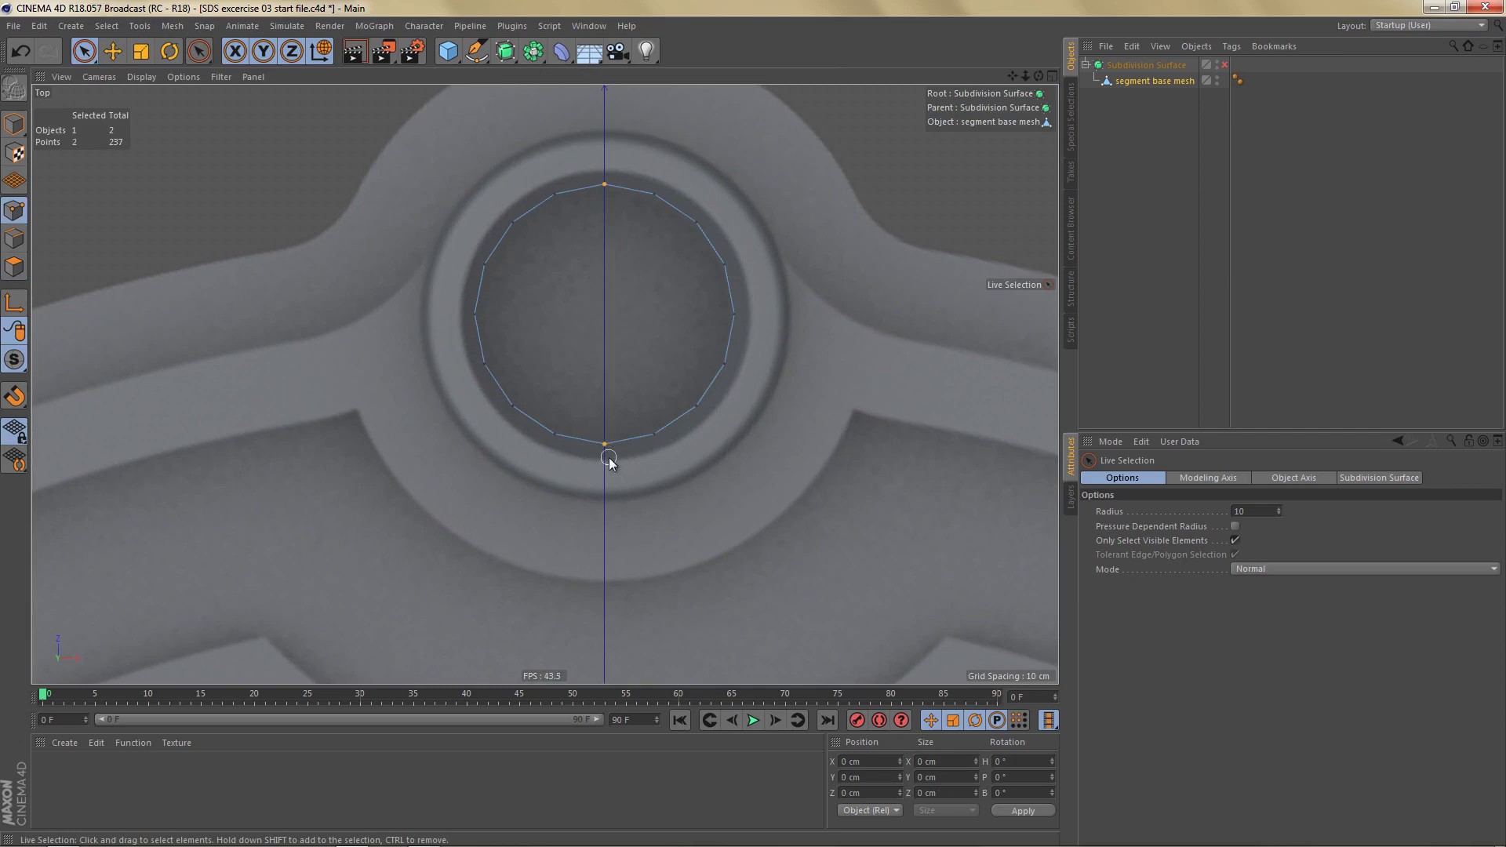
pyautogui.scroll(2, 649, 288)
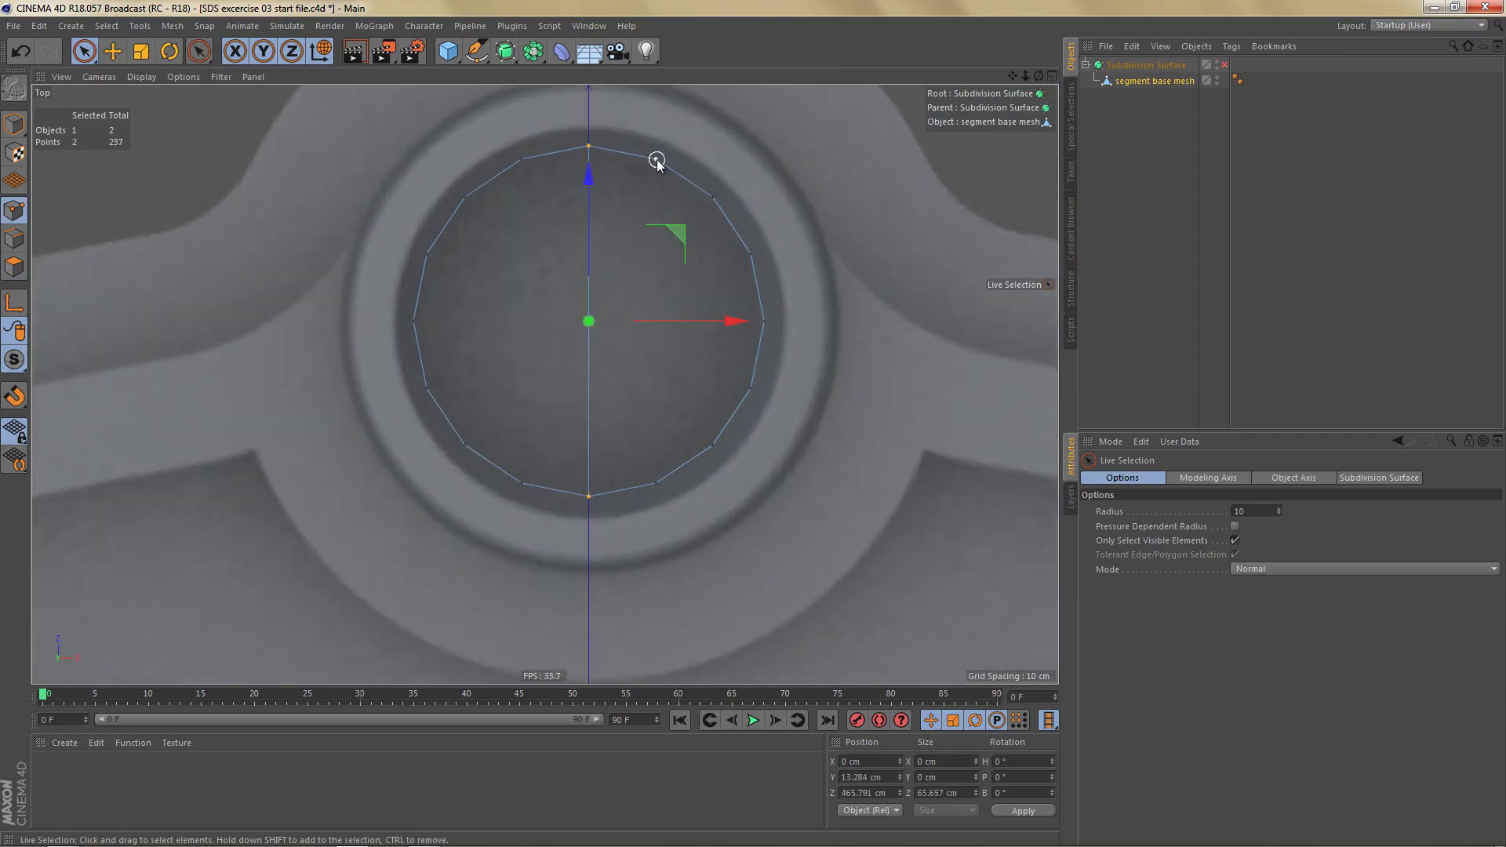
pyautogui.press('m')
pyautogui.press('m')
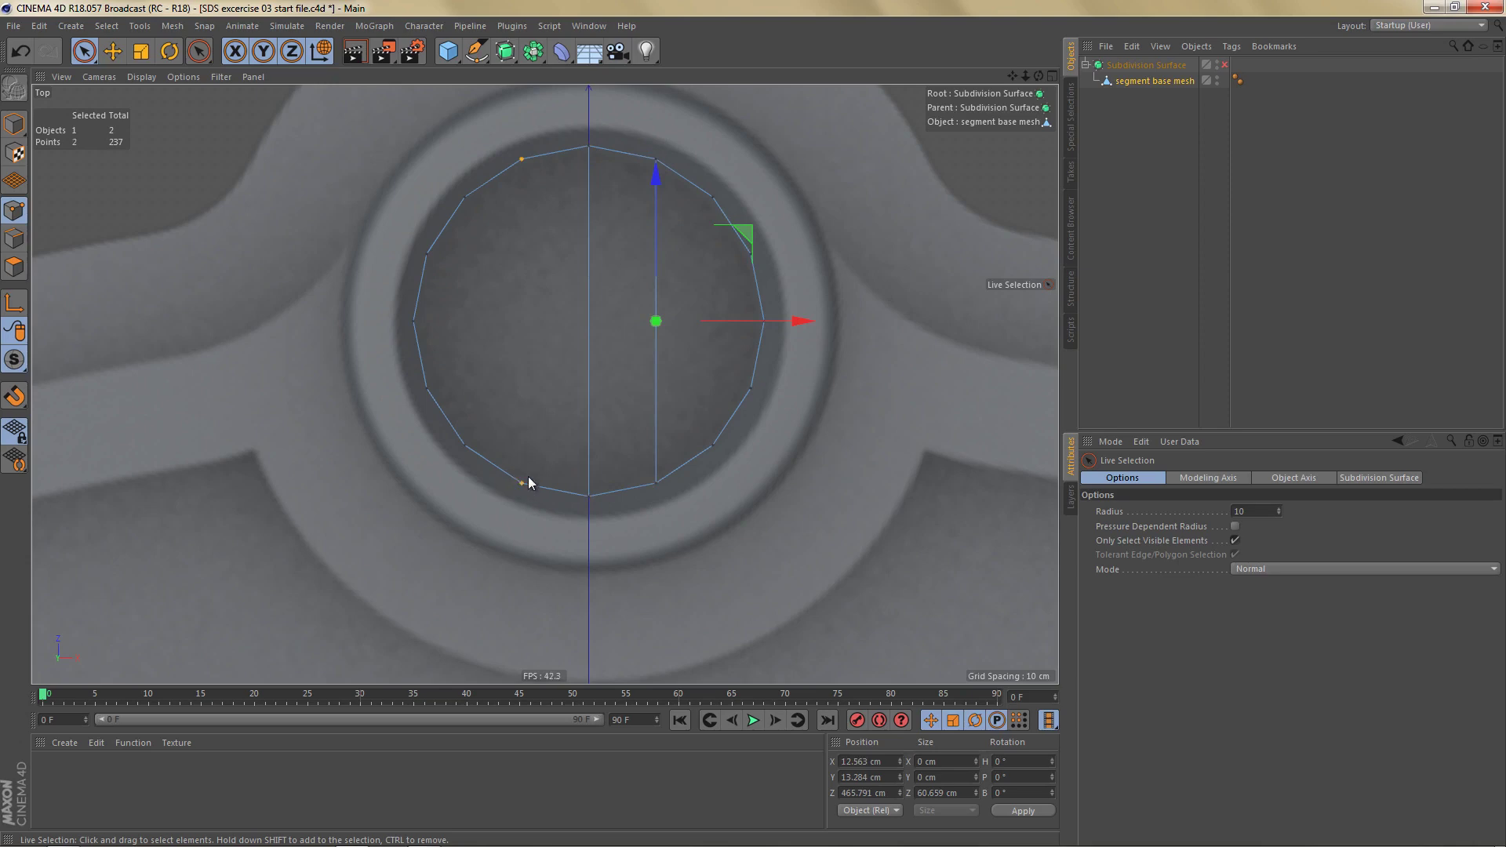
pyautogui.press('m')
pyautogui.press('m')
# Step: Use Line Cut to add three horizontal cuts across the cap between opposing rim points, through and on both sides of its centre
pyautogui.press('k')
pyautogui.press('k')
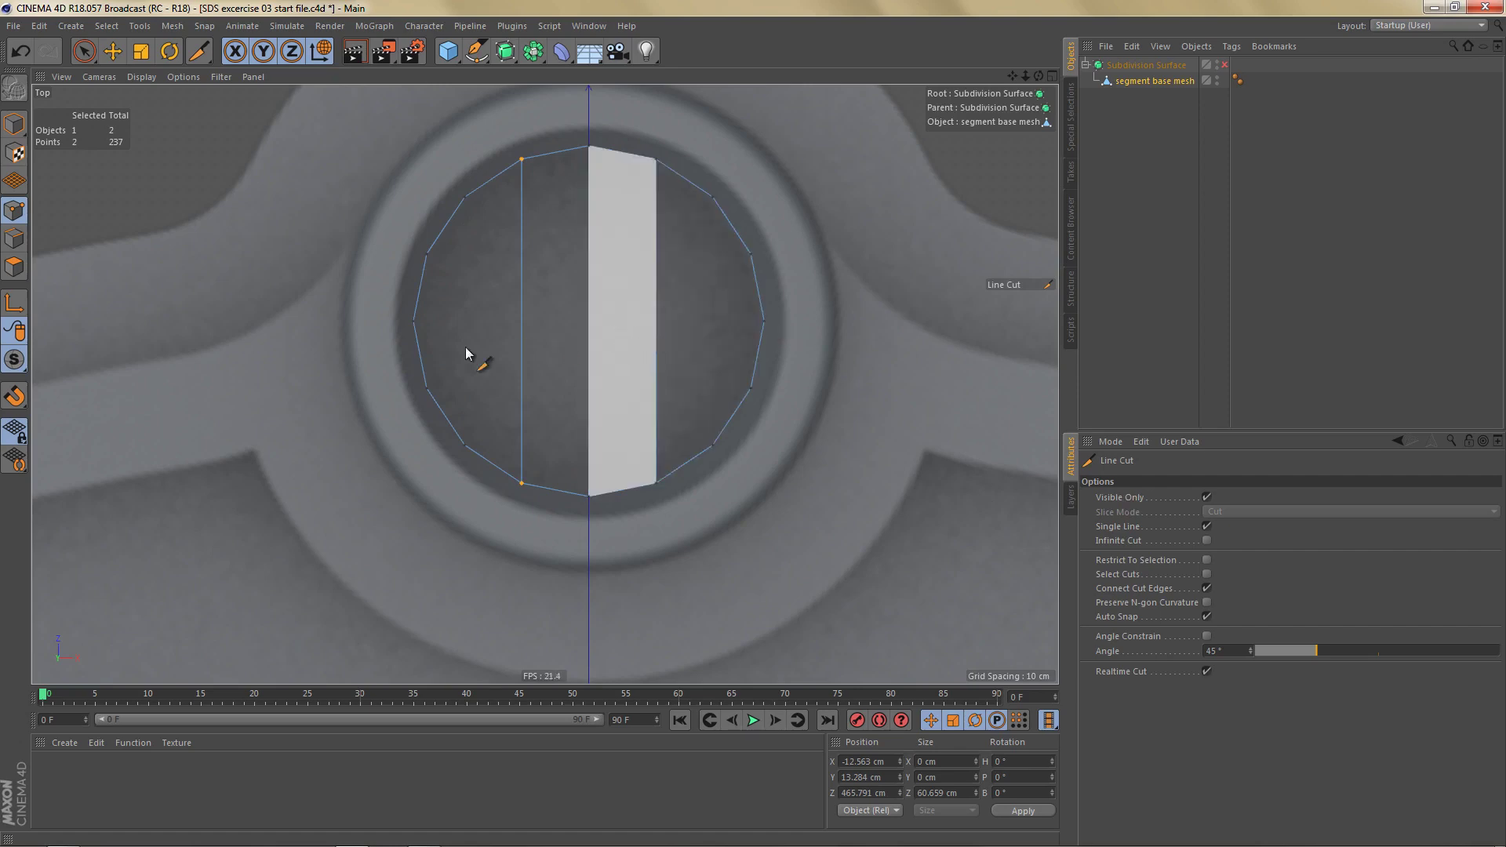
pyautogui.click(414, 323)
pyautogui.click(764, 323)
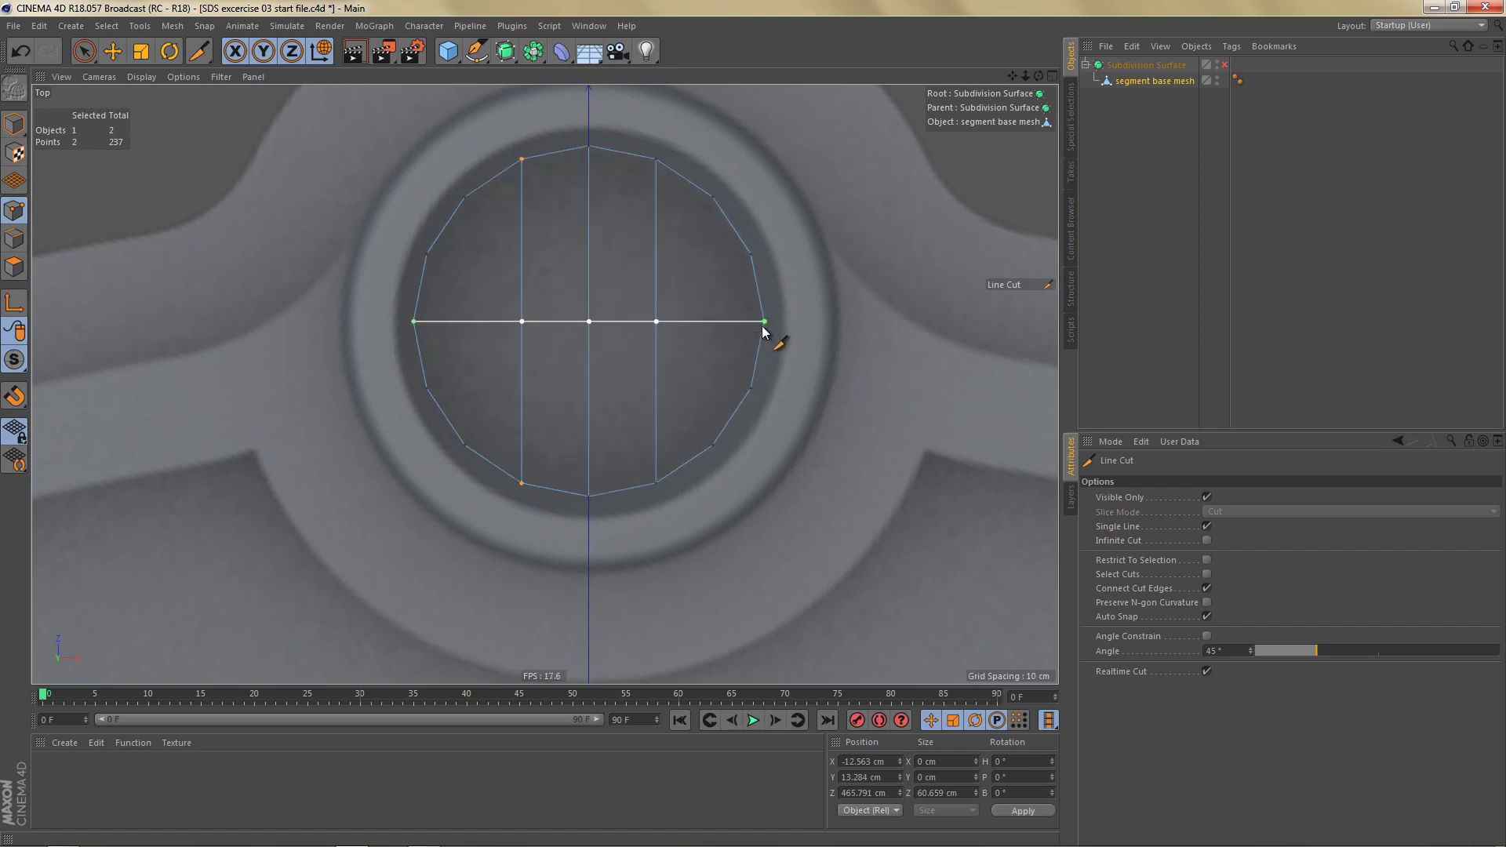
pyautogui.click(427, 255)
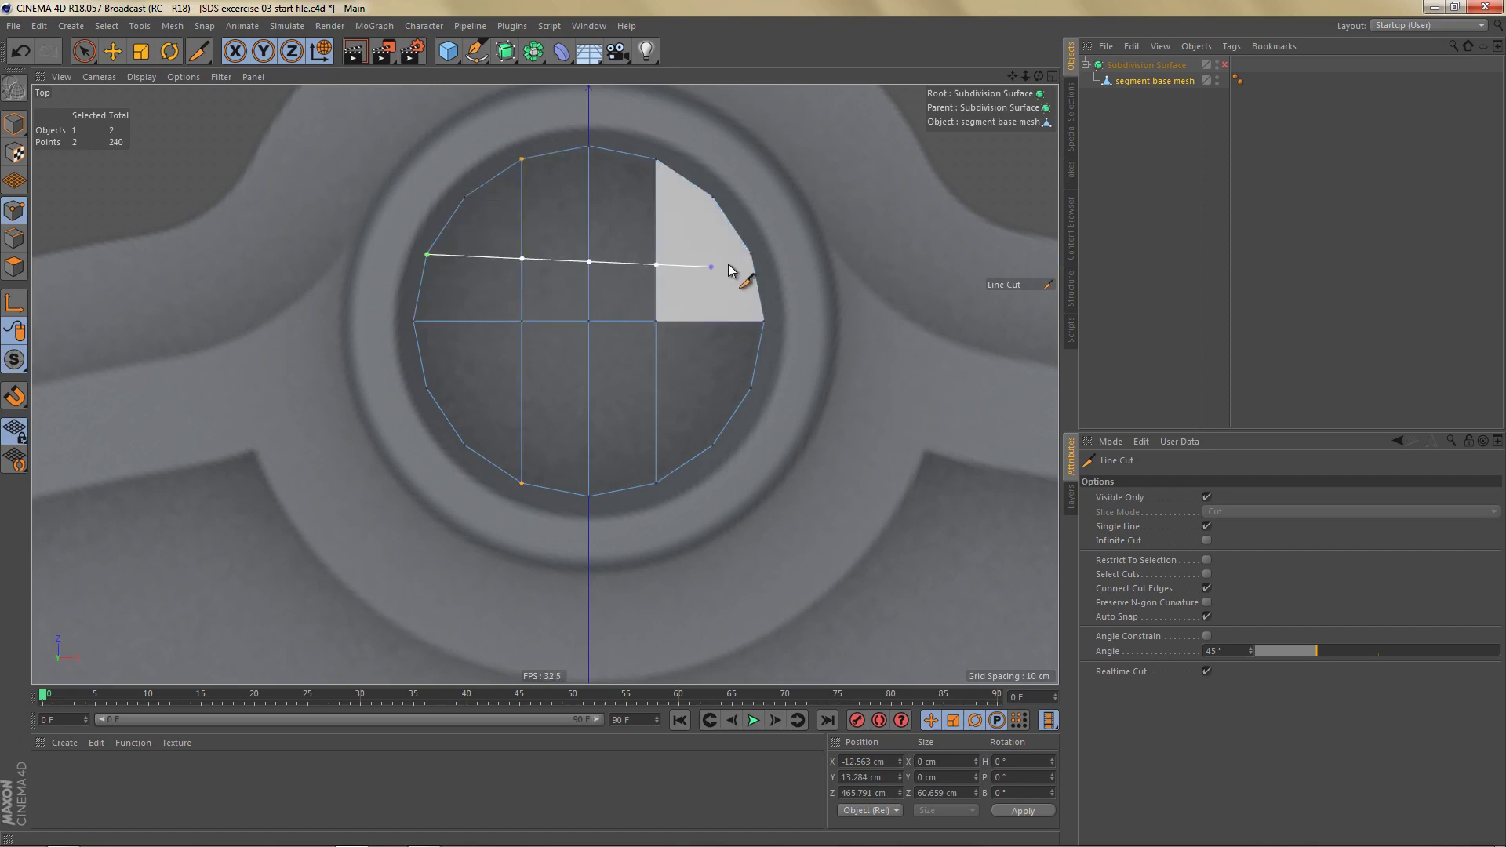
pyautogui.click(751, 256)
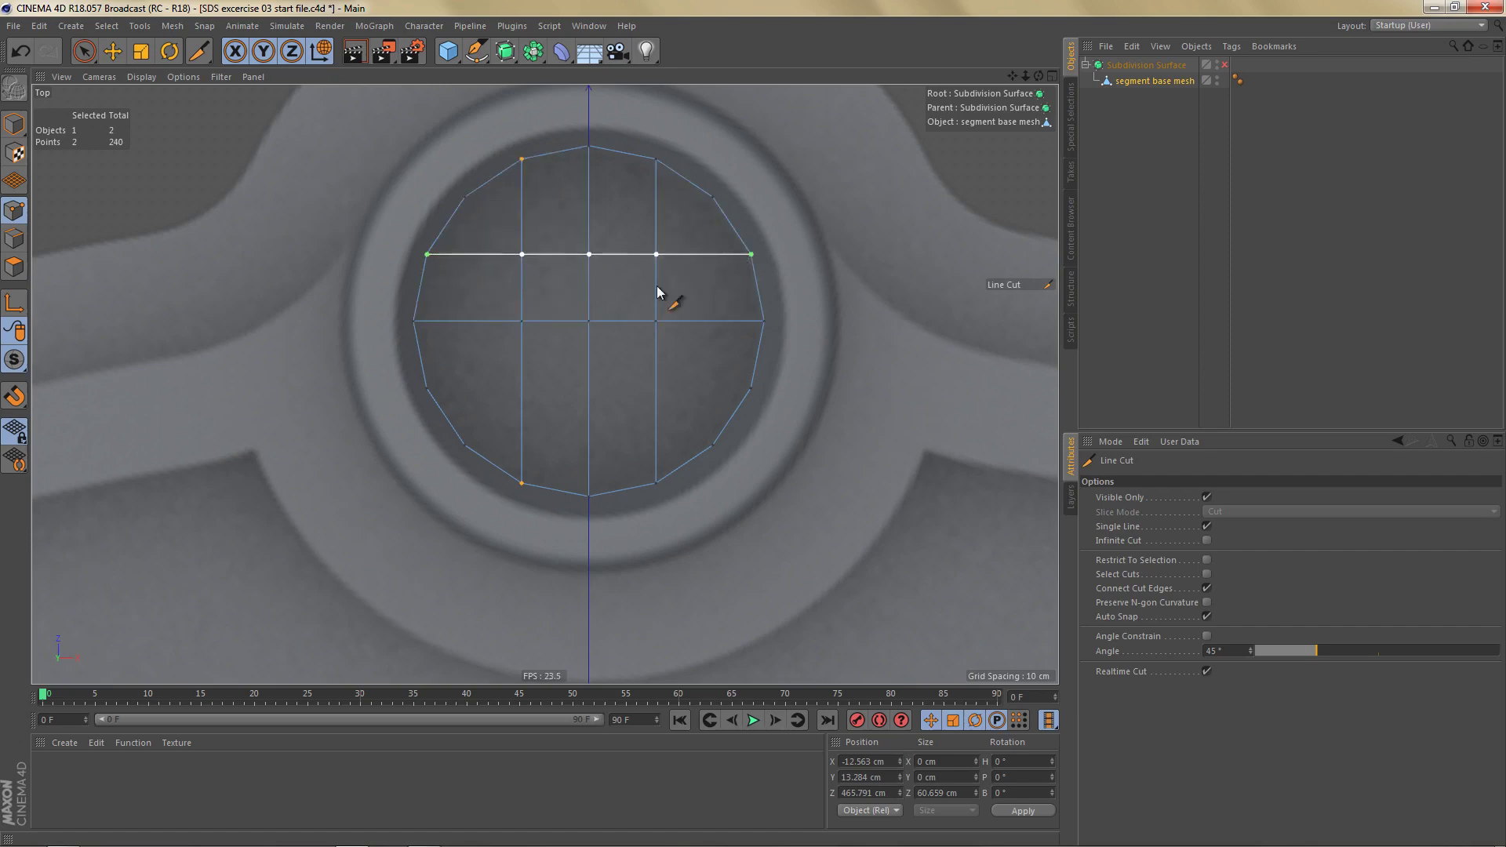
pyautogui.click(427, 388)
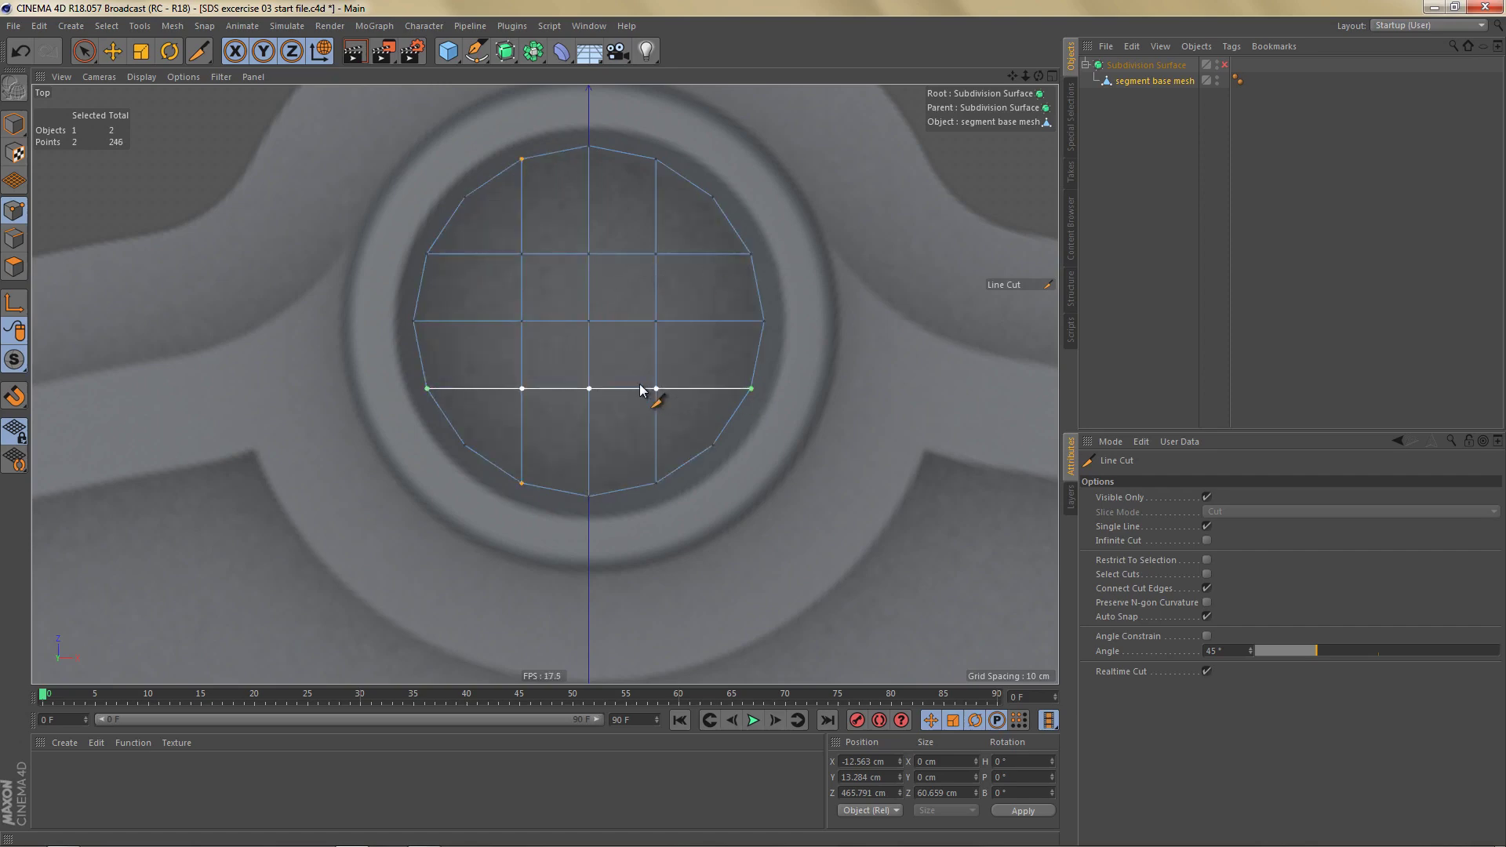
# Step: Select the cap's nine inner grid points, relax them with the Brush in Smooth mode, and scale them out to about 34.6 cm across
pyautogui.press('0')
pyautogui.moveTo(536, 252); pyautogui.dragTo(685, 419)
pyautogui.click(172, 30)
pyautogui.moveTo(199, 102)
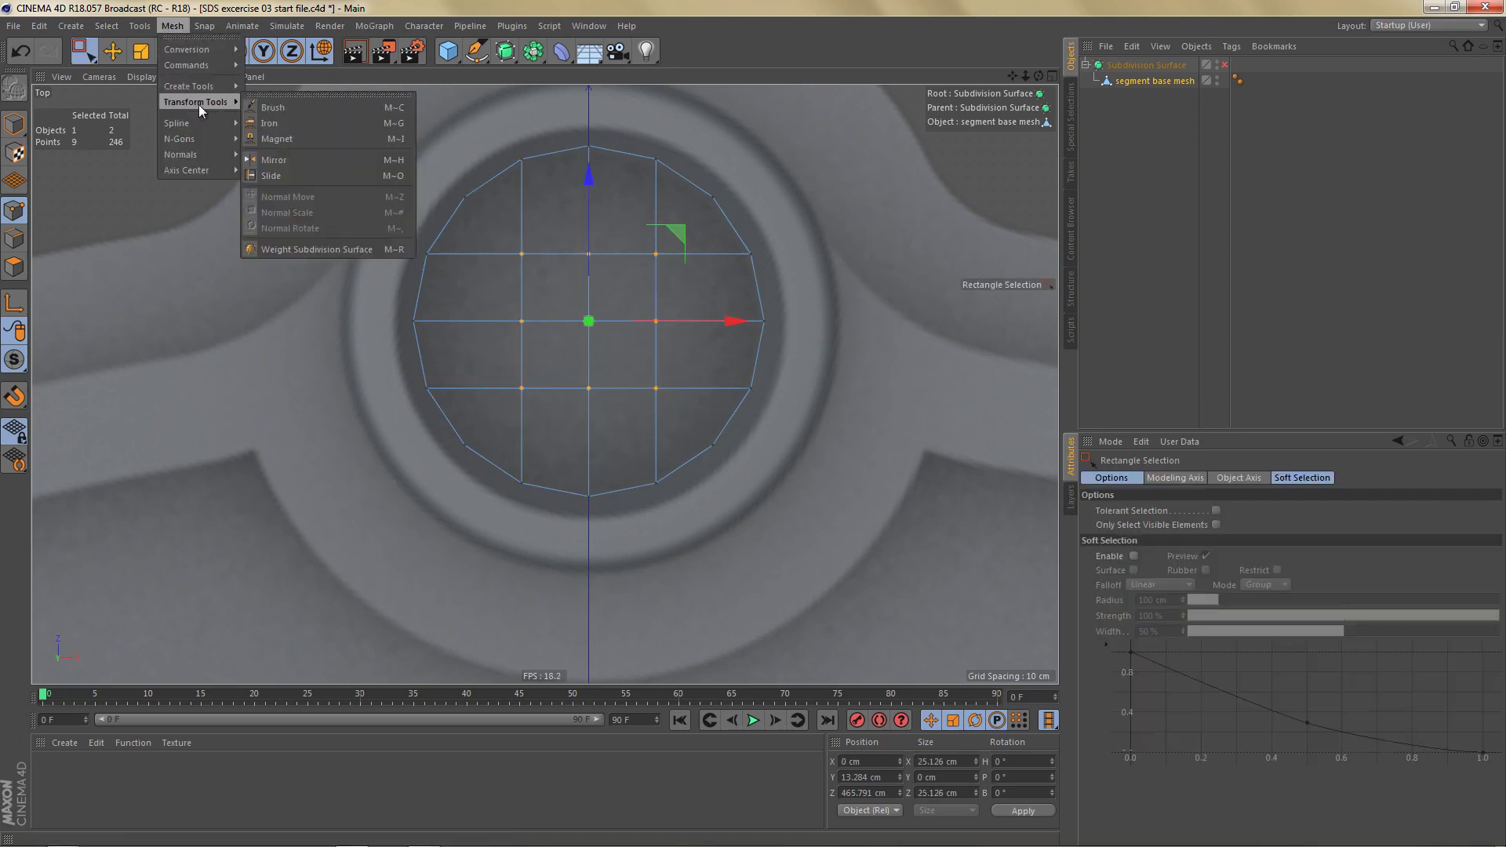
pyautogui.click(298, 108)
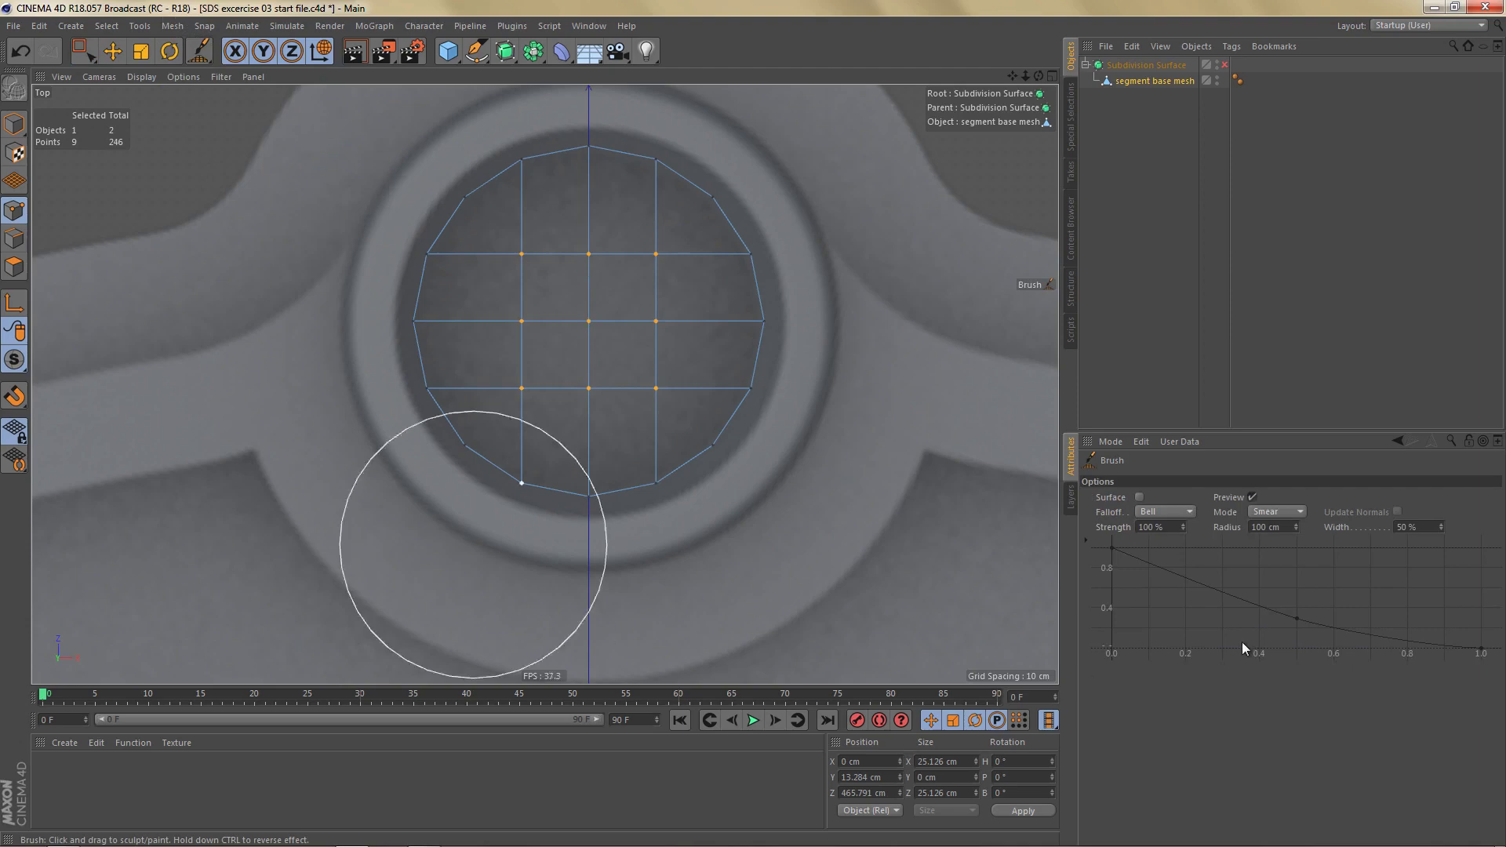
pyautogui.click(1266, 517)
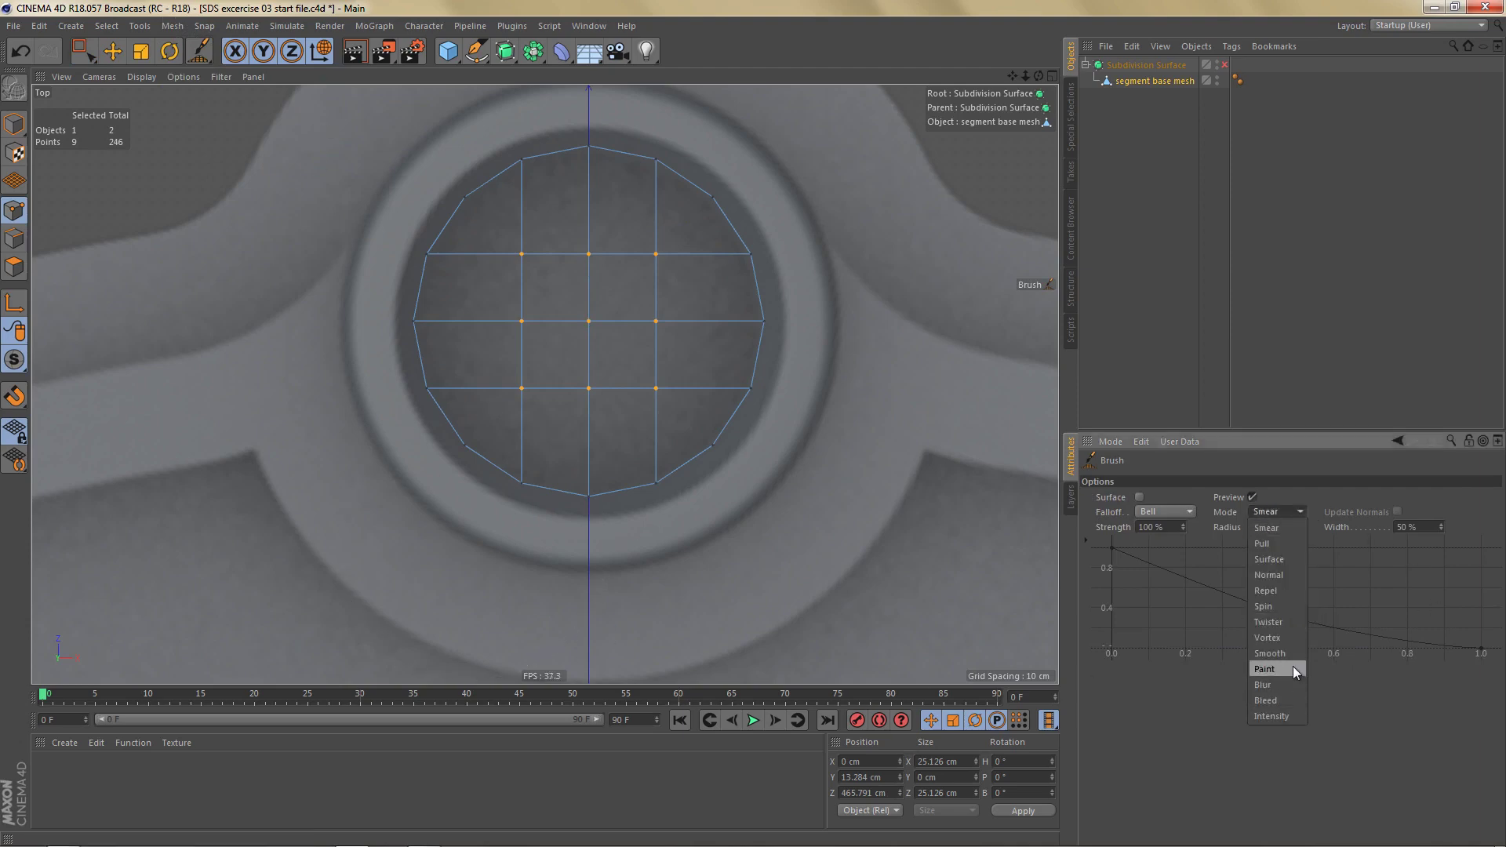
pyautogui.click(1287, 655)
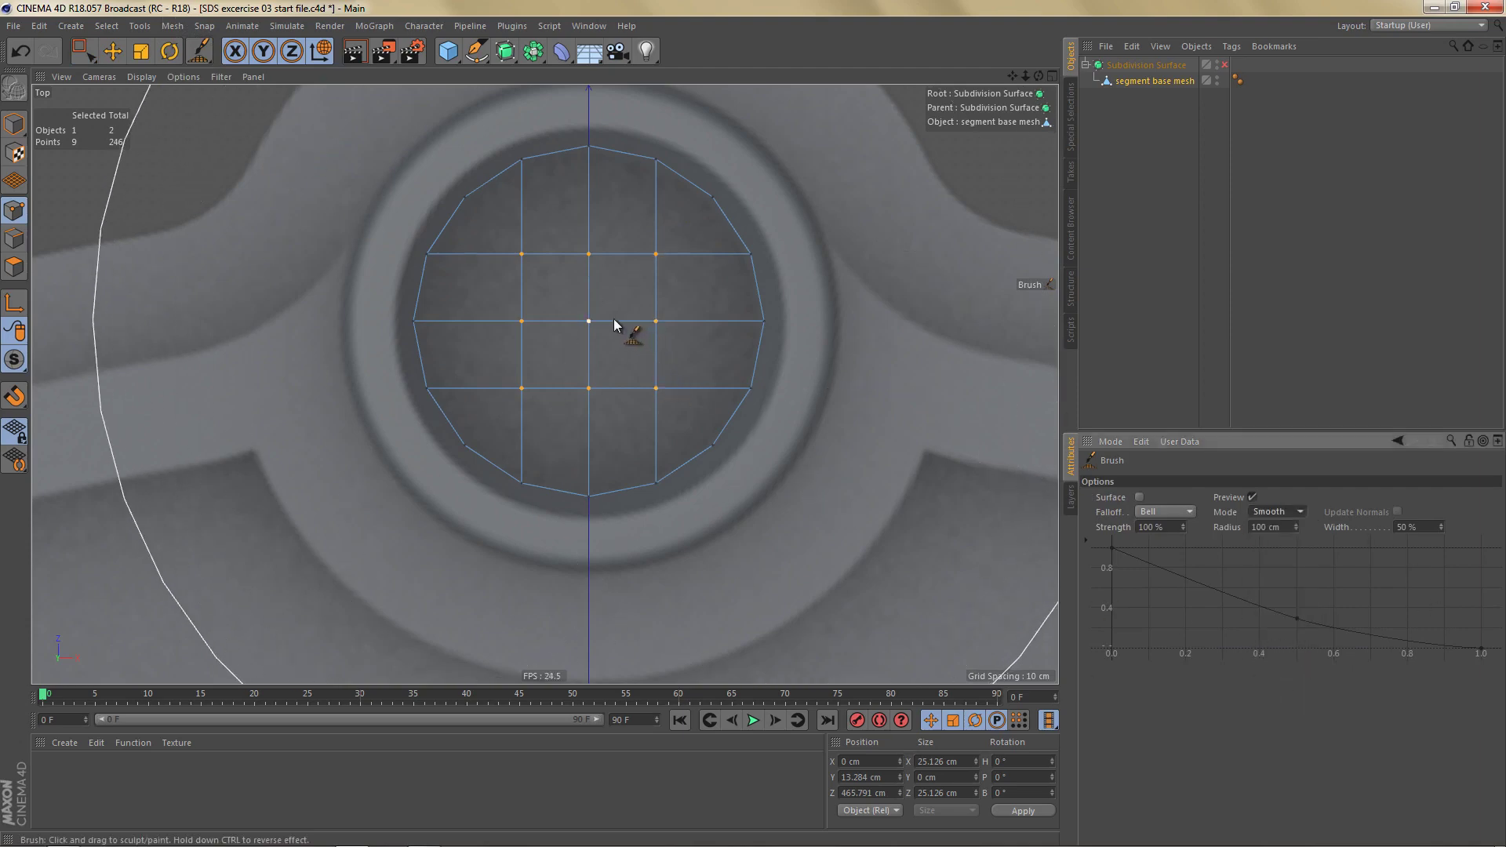
pyautogui.moveTo(615, 324)
pyautogui.mouseDown()
pyautogui.moveTo(622, 374)
pyautogui.moveTo(599, 359)
pyautogui.mouseUp()
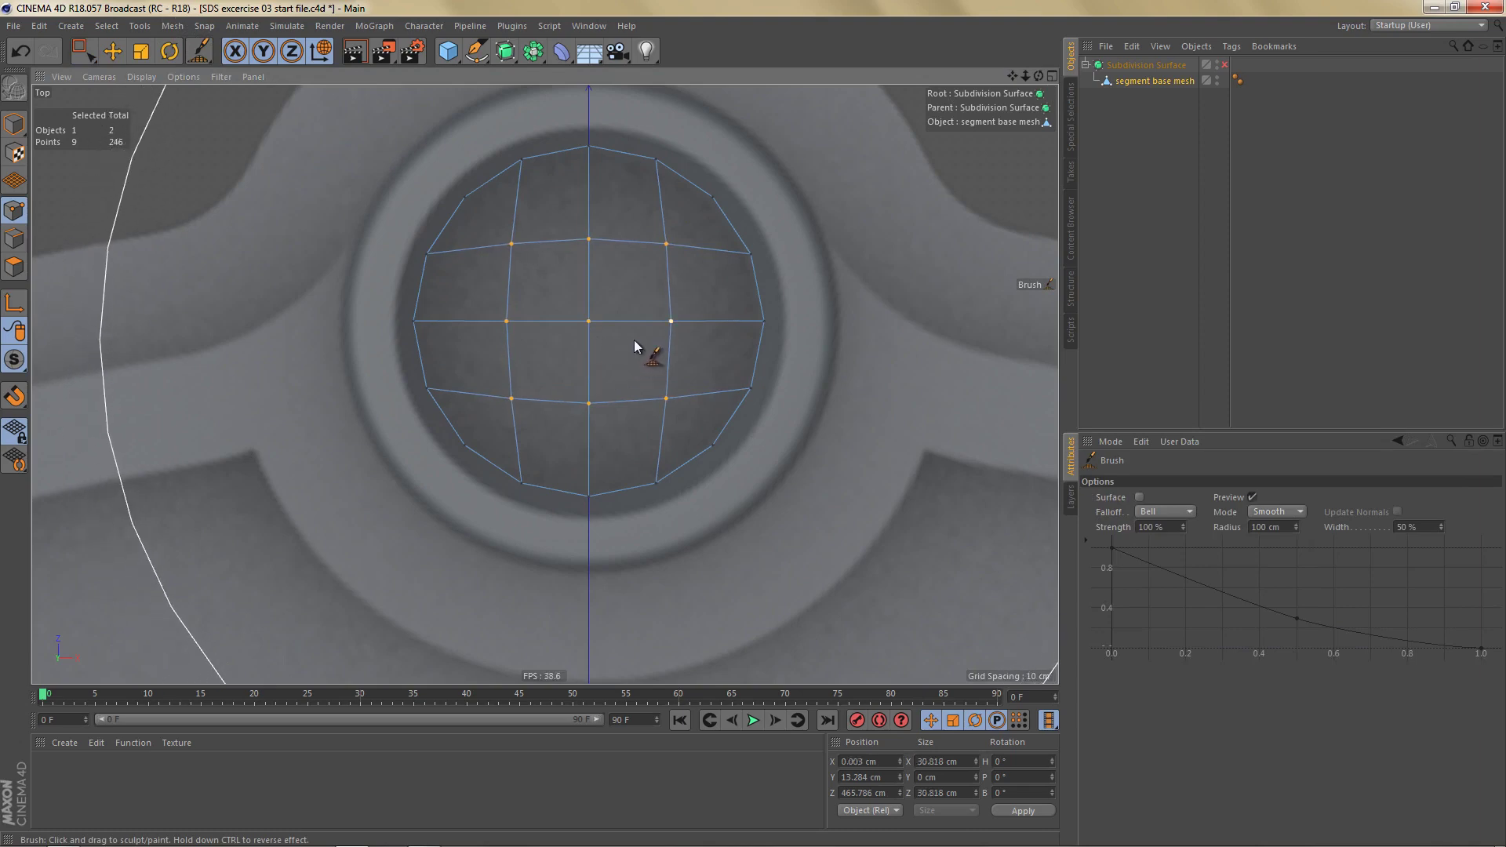
pyautogui.press('t')
pyautogui.moveTo(661, 369); pyautogui.dragTo(741, 360)
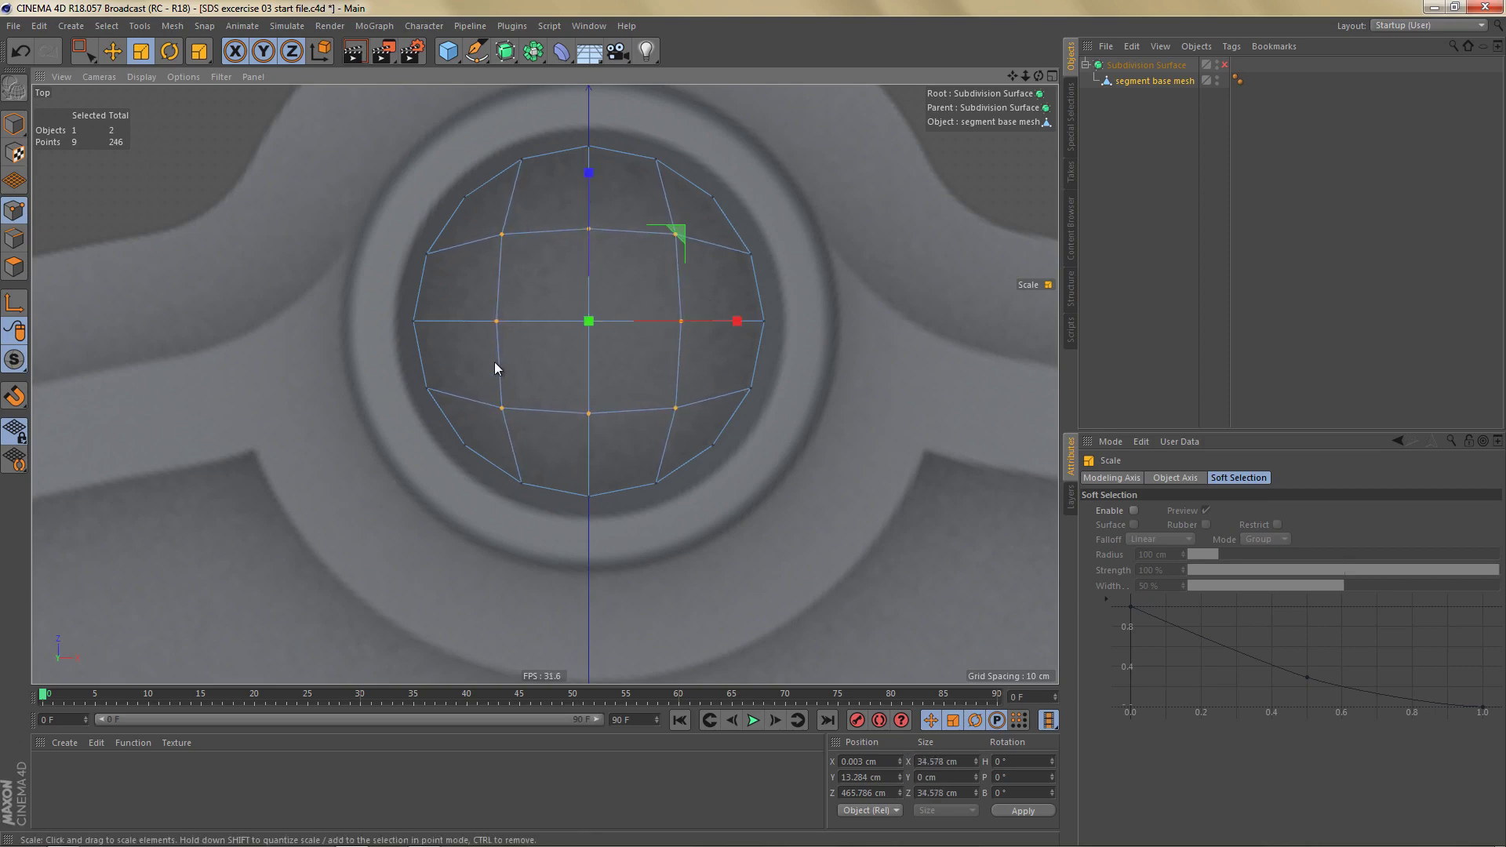
# Step: Return to the perspective view and polygon mode, and unhide all hidden polygons of the segment mesh
pyautogui.middleClick(608, 345)
pyautogui.middleClick(400, 275)
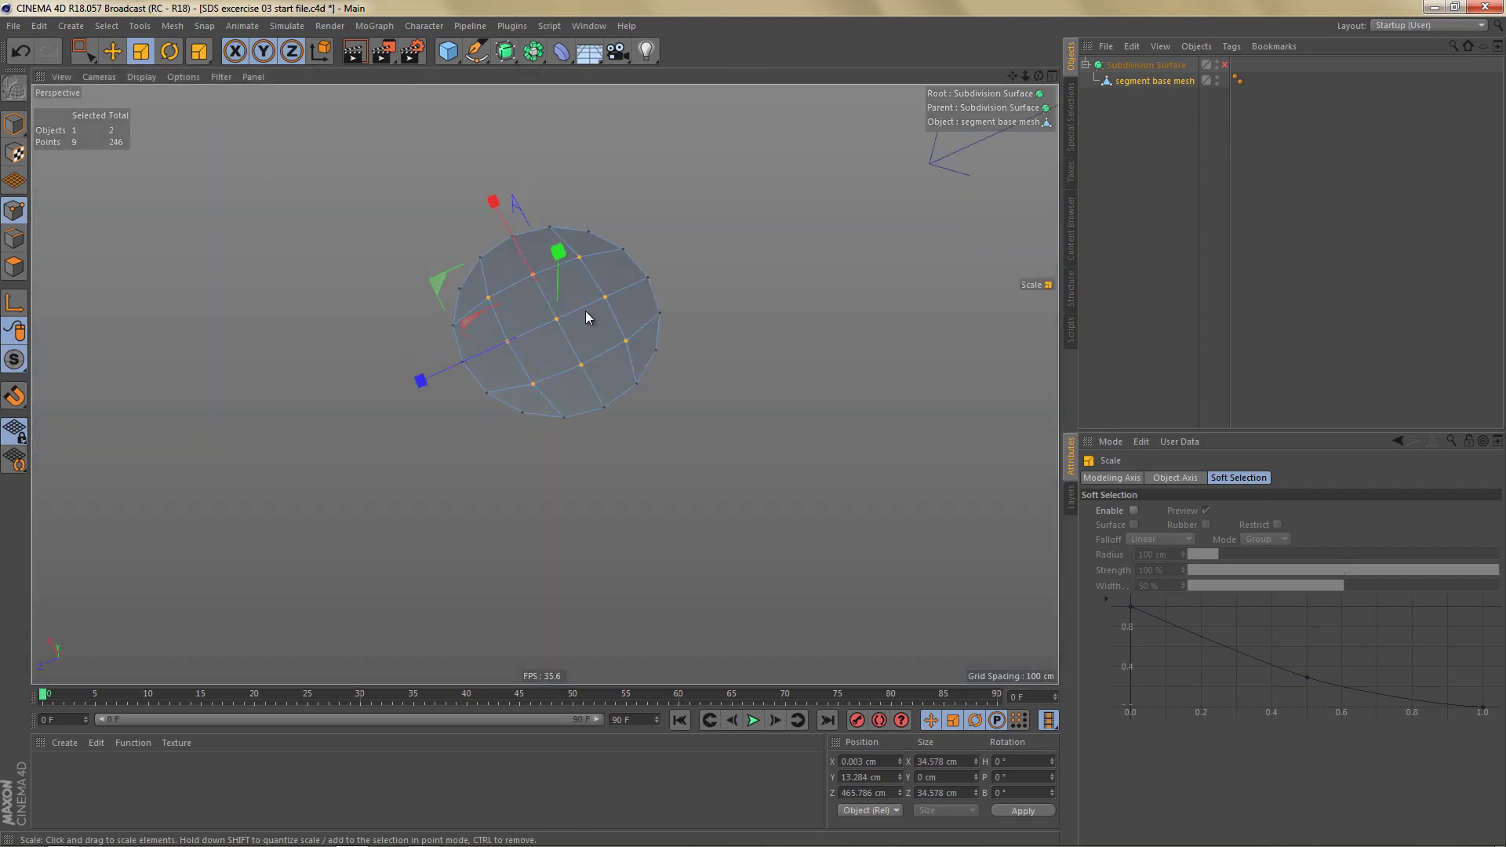
pyautogui.press('Return')
pyautogui.press('Return')
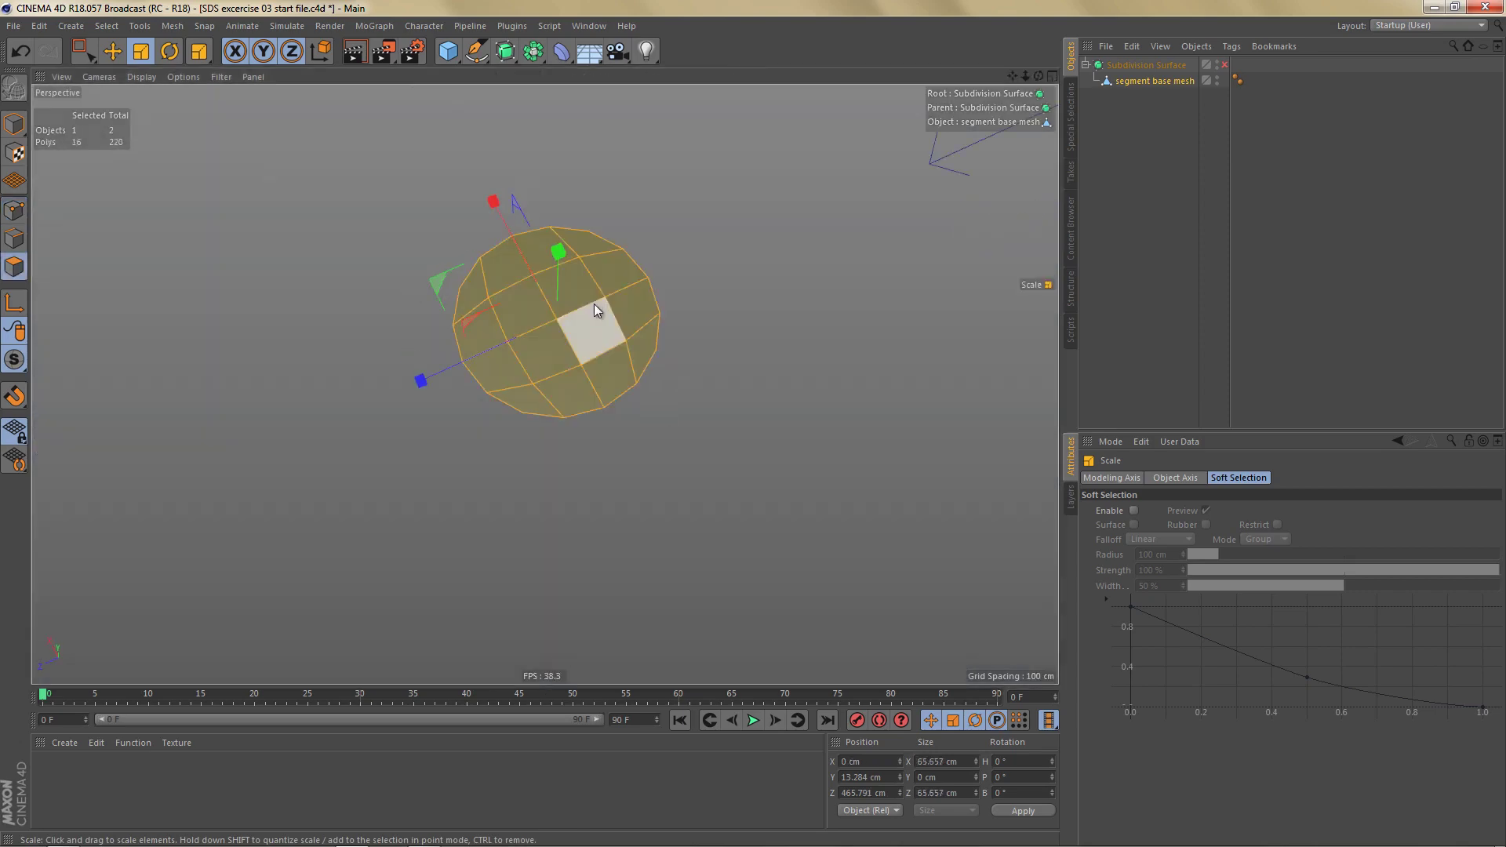
pyautogui.click(106, 26)
pyautogui.click(168, 366)
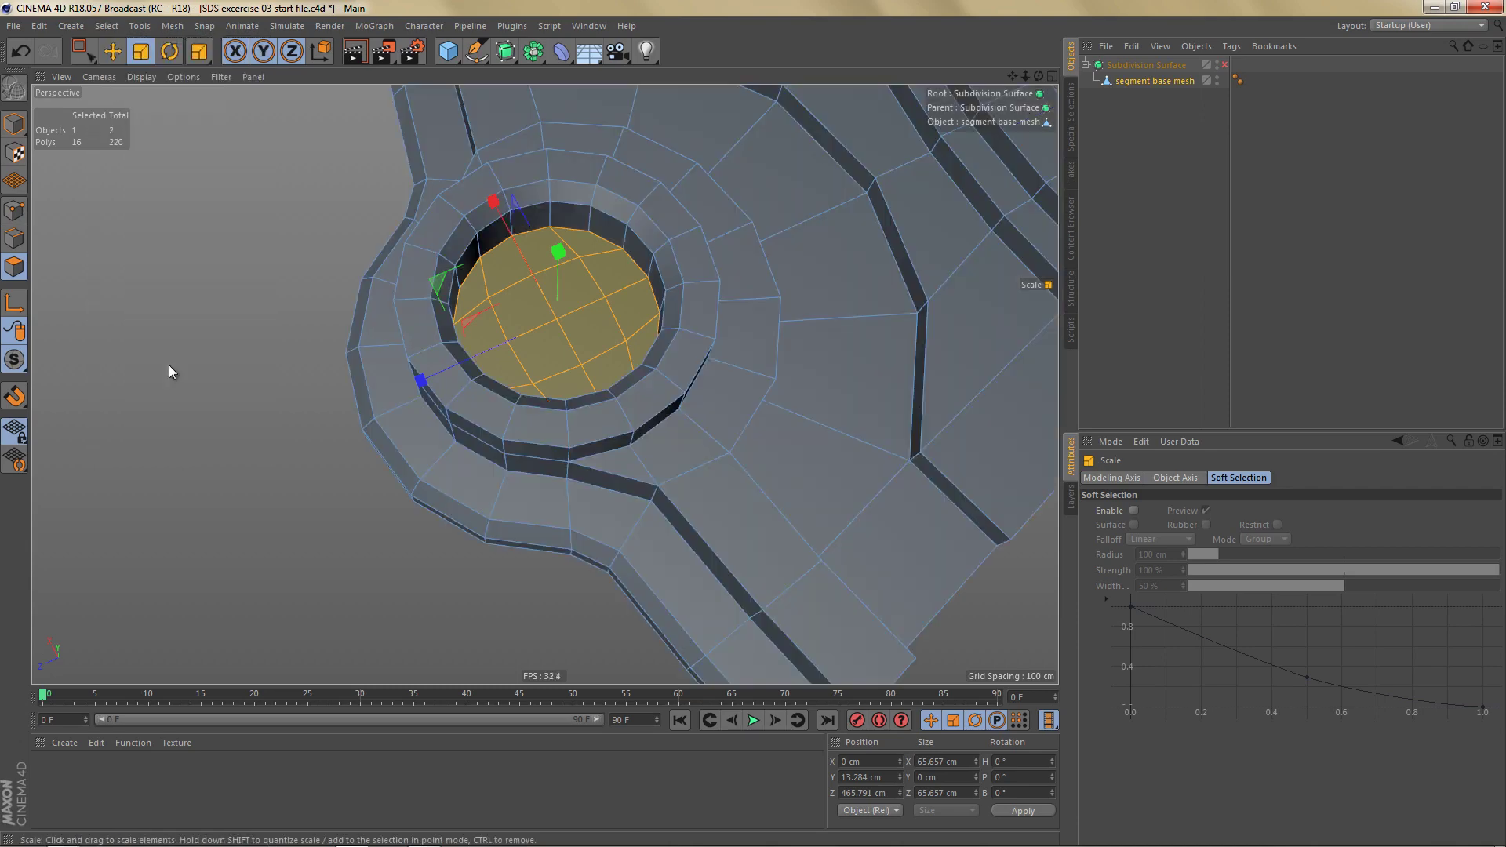
# Step: In the top view, select all points to the right of the centre line and delete that half of the segment
pyautogui.keyDown('alt'); pyautogui.moveTo(559, 389); pyautogui.dragTo(474, 487, button='right'); pyautogui.keyUp('alt')
pyautogui.middleClick(662, 370)
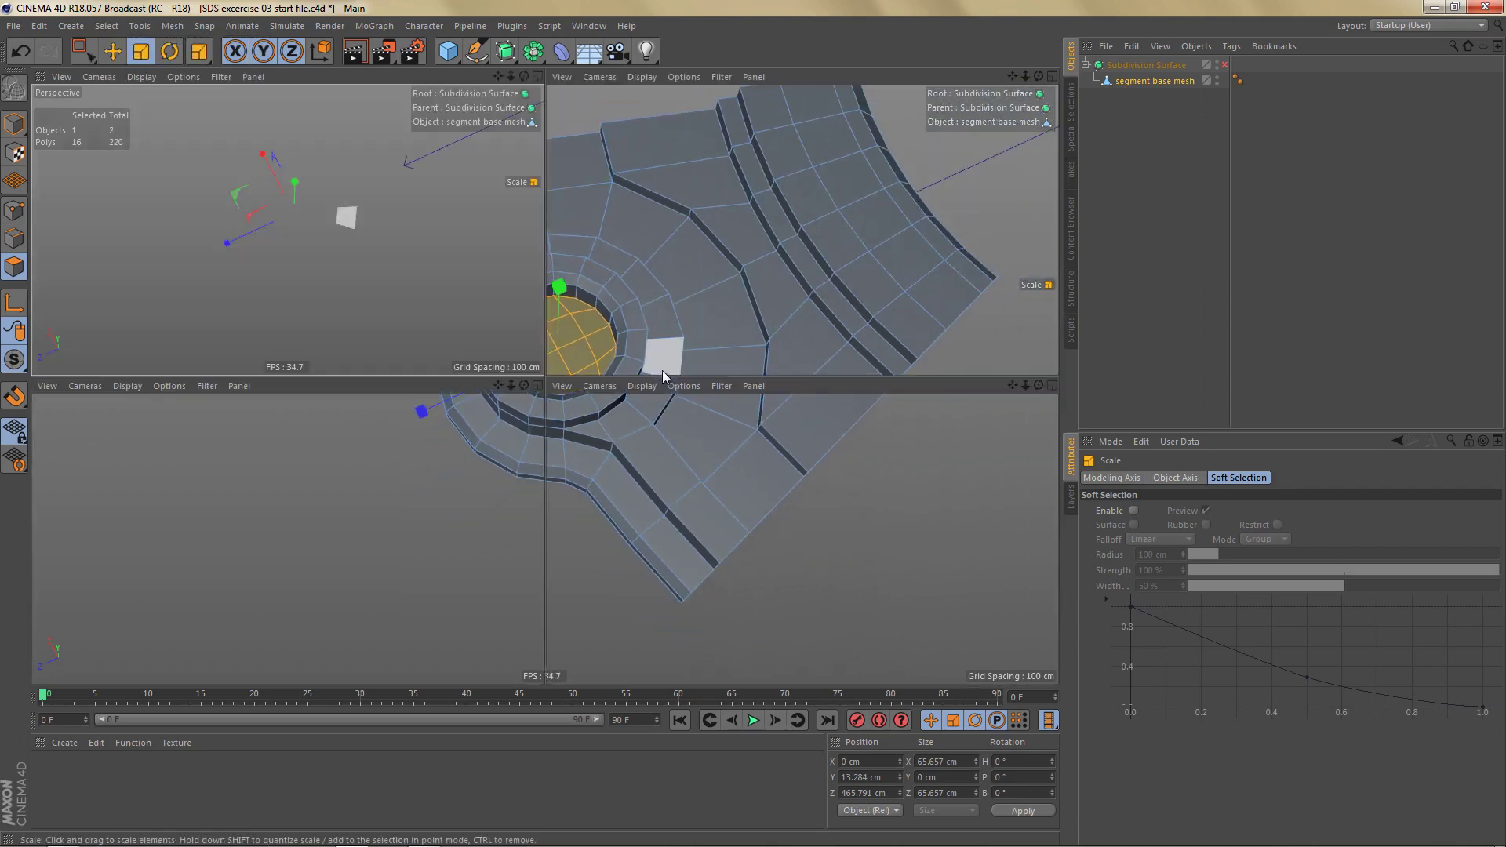
pyautogui.middleClick(792, 275)
pyautogui.keyDown('alt'); pyautogui.moveTo(563, 279); pyautogui.dragTo(569, 397, button='right'); pyautogui.keyUp('alt')
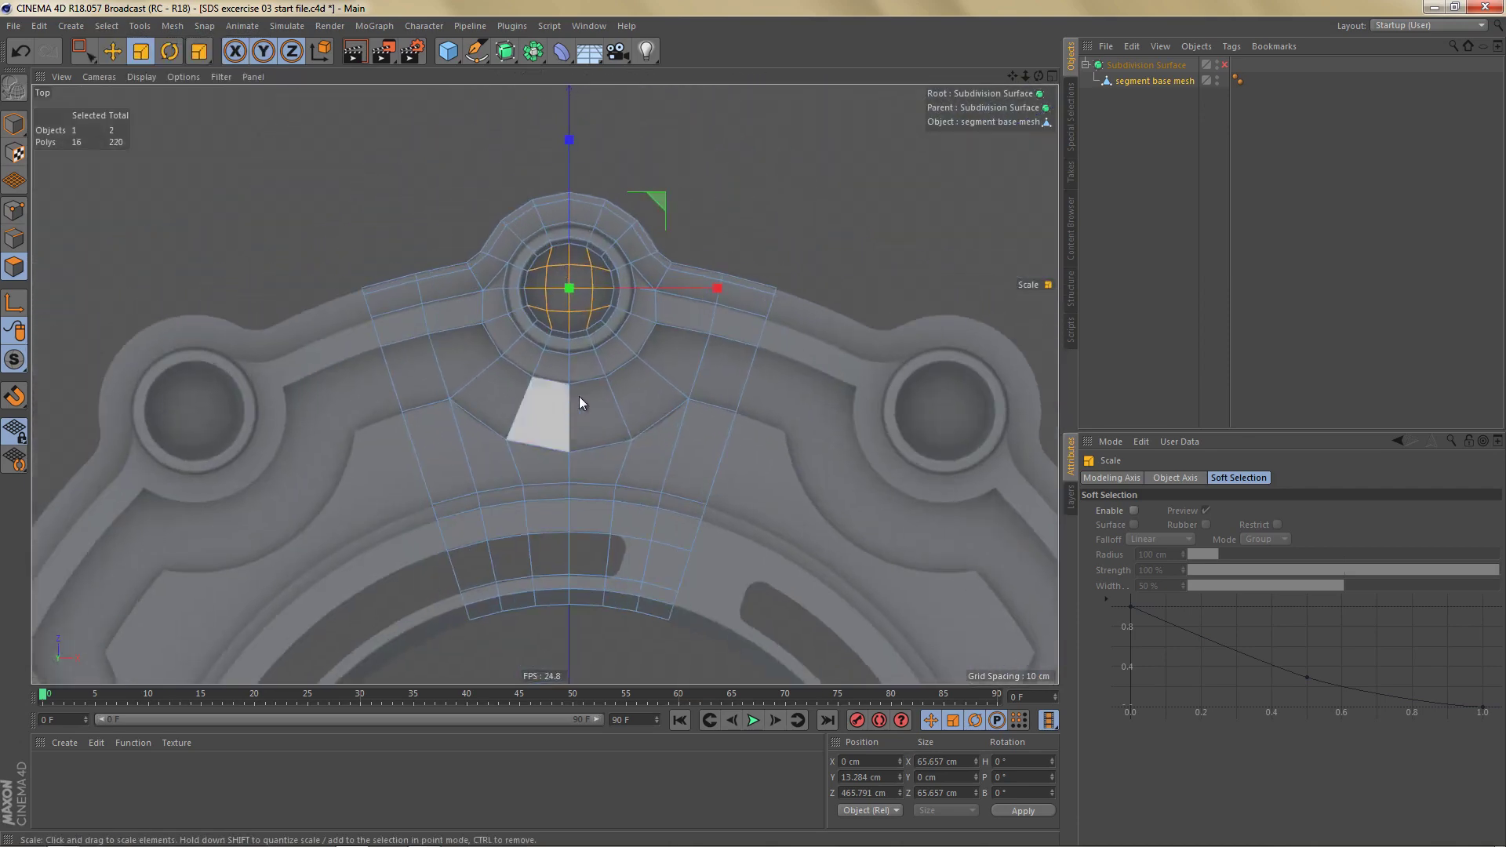
pyautogui.keyDown('alt'); pyautogui.moveTo(592, 362); pyautogui.dragTo(596, 346, button='middle'); pyautogui.keyUp('alt')
pyautogui.press('Return')
pyautogui.press('space')
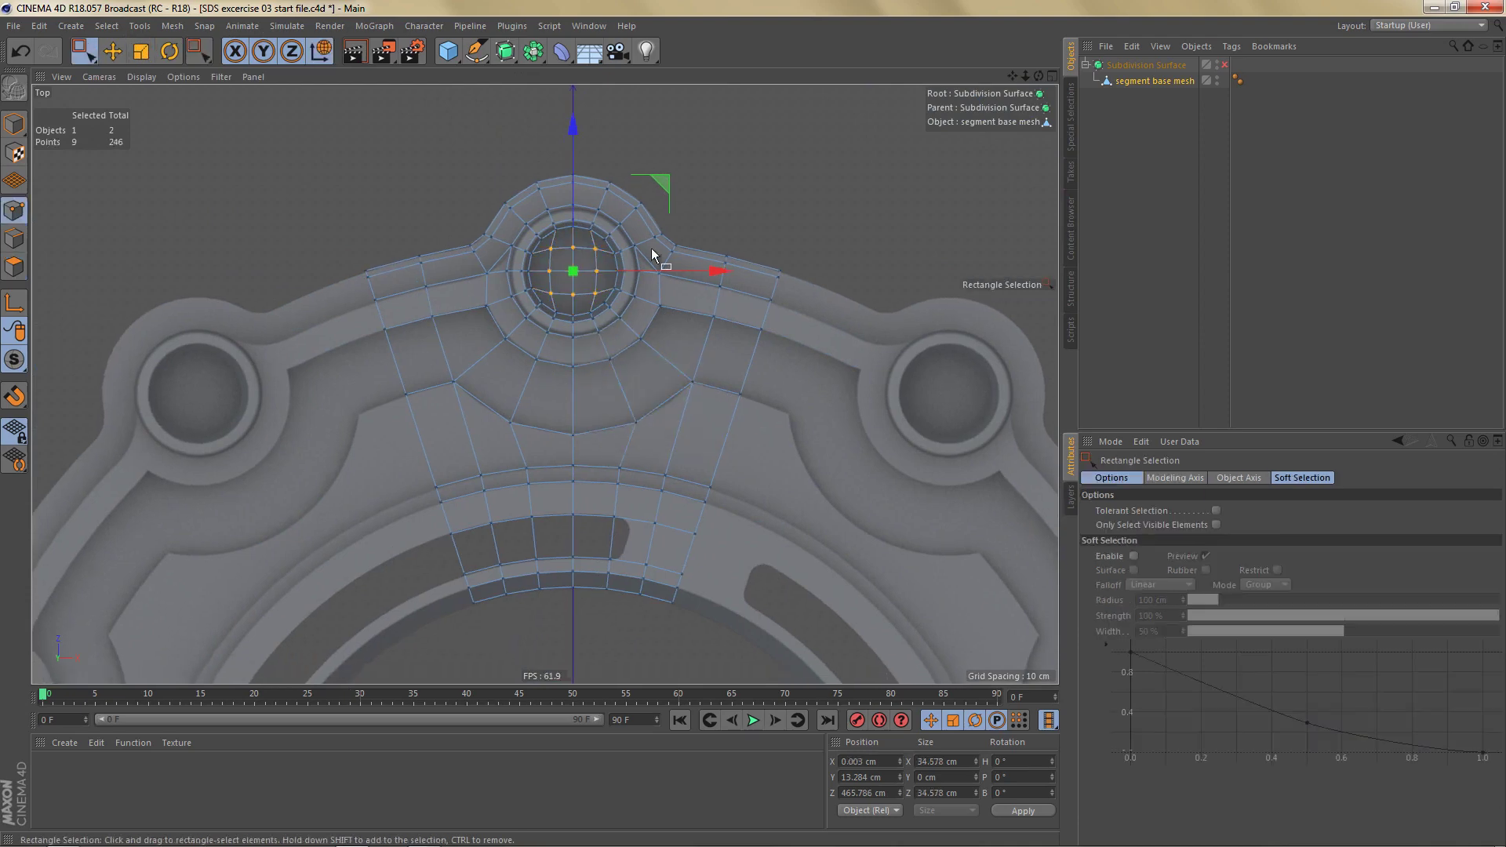
pyautogui.moveTo(585, 166); pyautogui.dragTo(797, 663)
pyautogui.press('Delete')
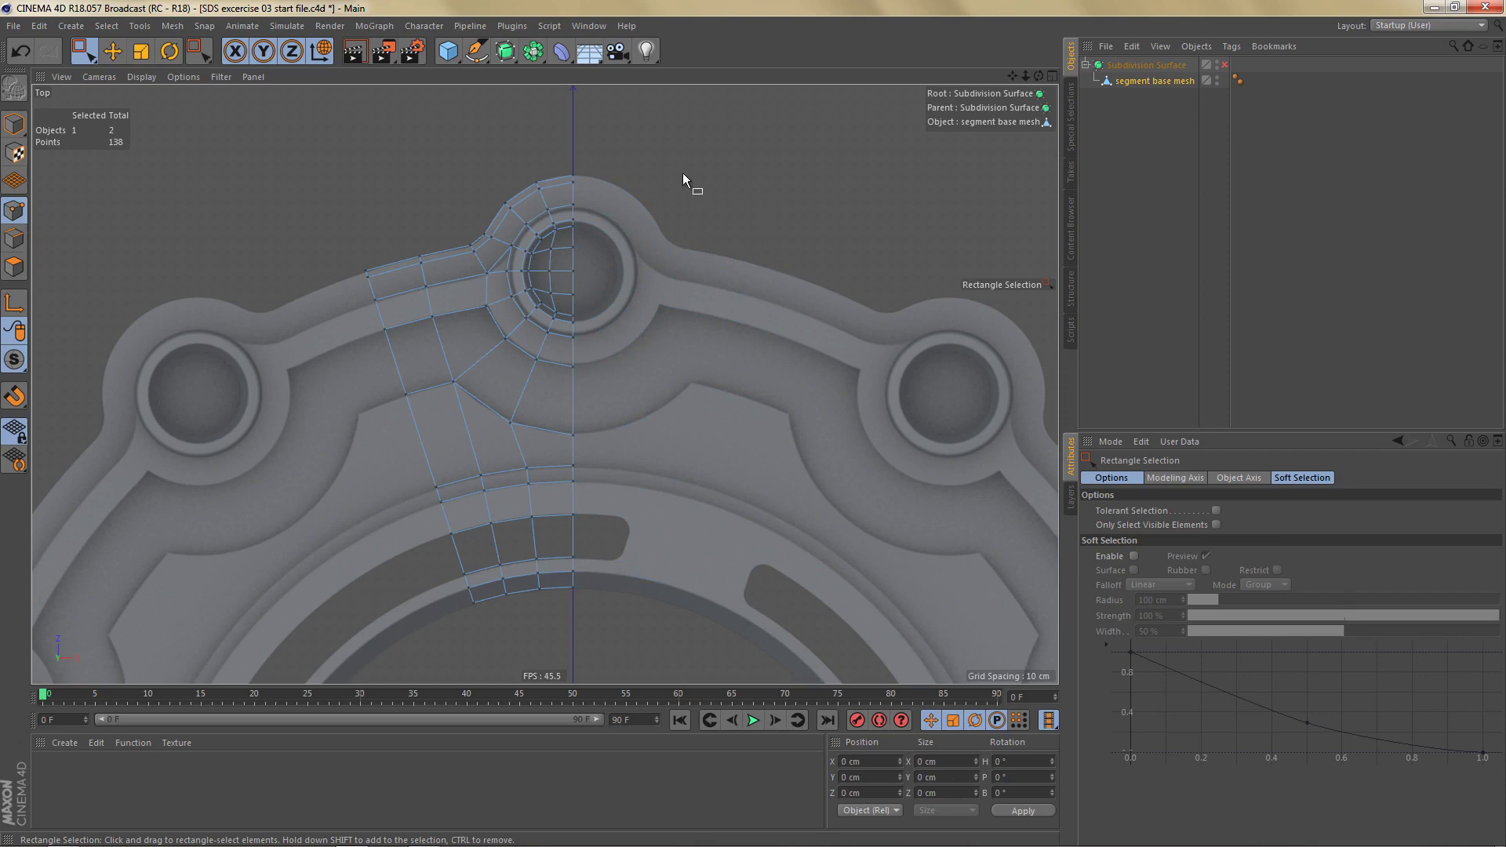
# Step: Select the points along the centre line, flatten them to an X size of 0, and clear the selection in the perspective view
pyautogui.moveTo(683, 174); pyautogui.dragTo(573, 642)
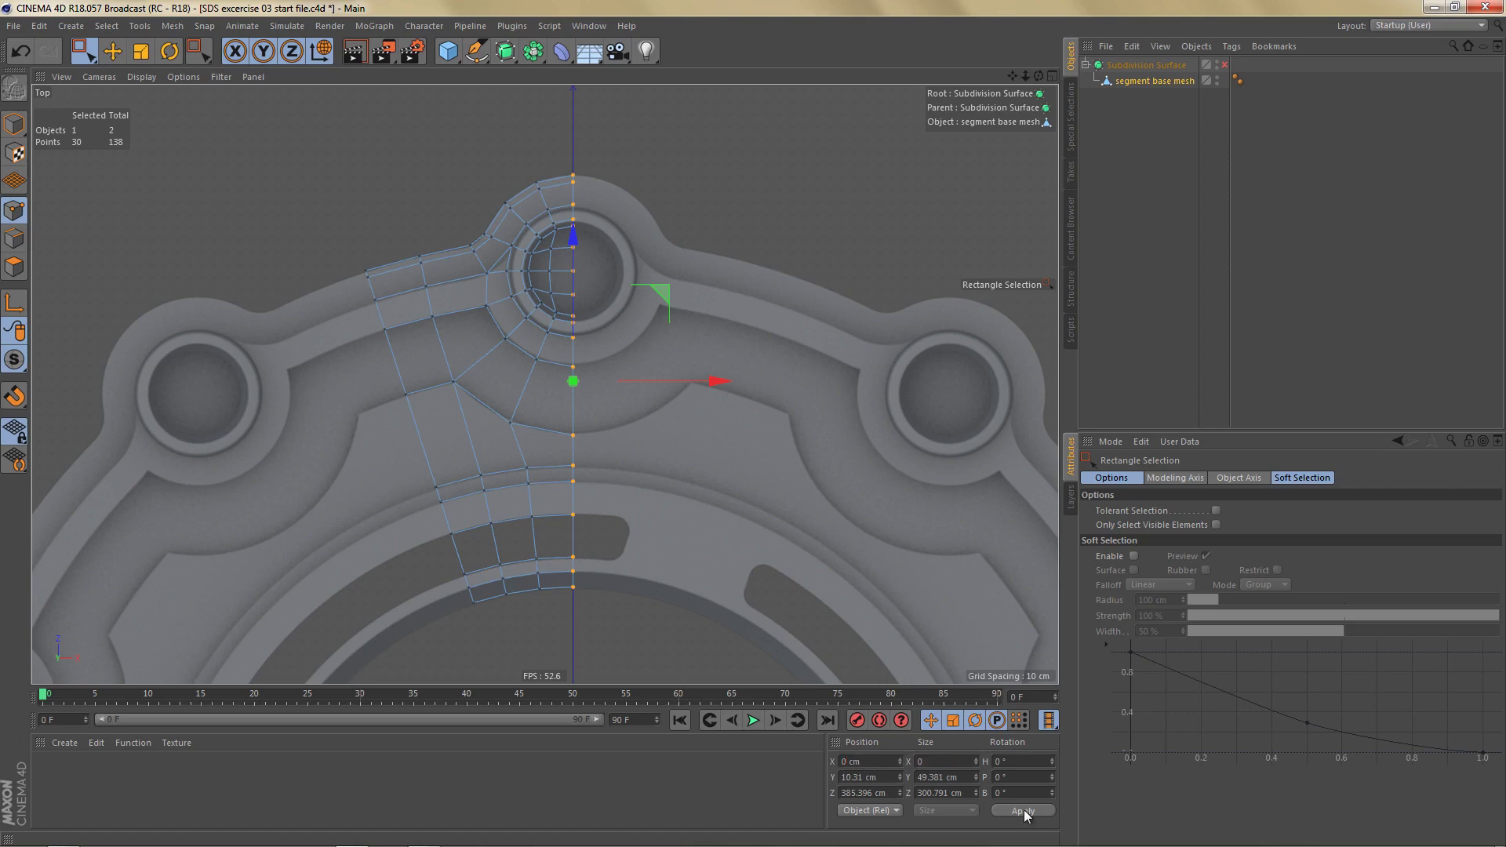
pyautogui.keyDown('alt'); pyautogui.moveTo(509, 433); pyautogui.dragTo(574, 410, button='middle'); pyautogui.keyUp('alt')
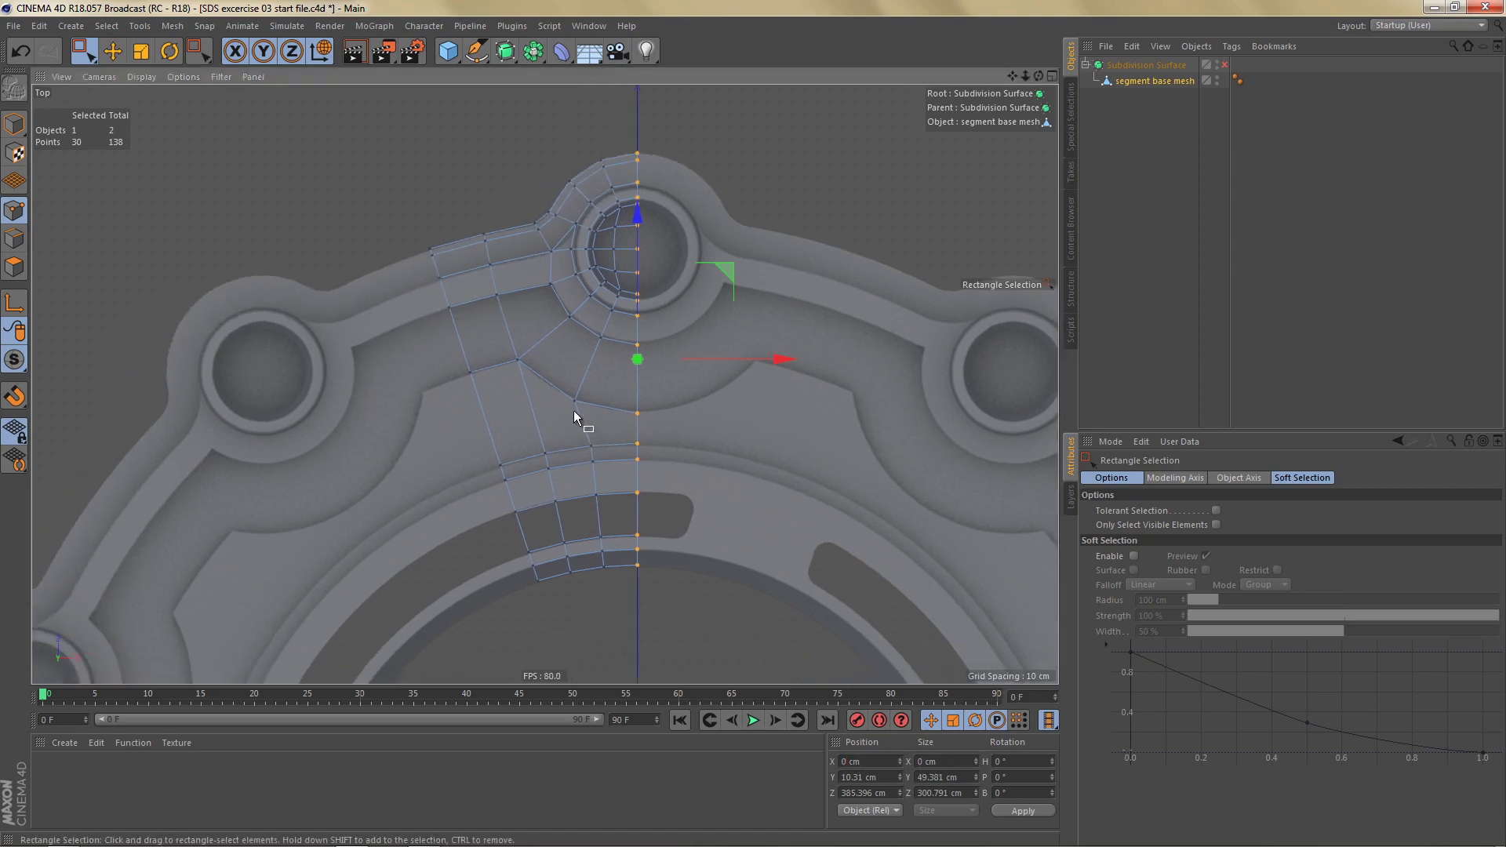
pyautogui.middleClick(568, 406)
pyautogui.middleClick(337, 261)
pyautogui.keyDown('alt'); pyautogui.moveTo(628, 387); pyautogui.dragTo(613, 345); pyautogui.keyUp('alt')
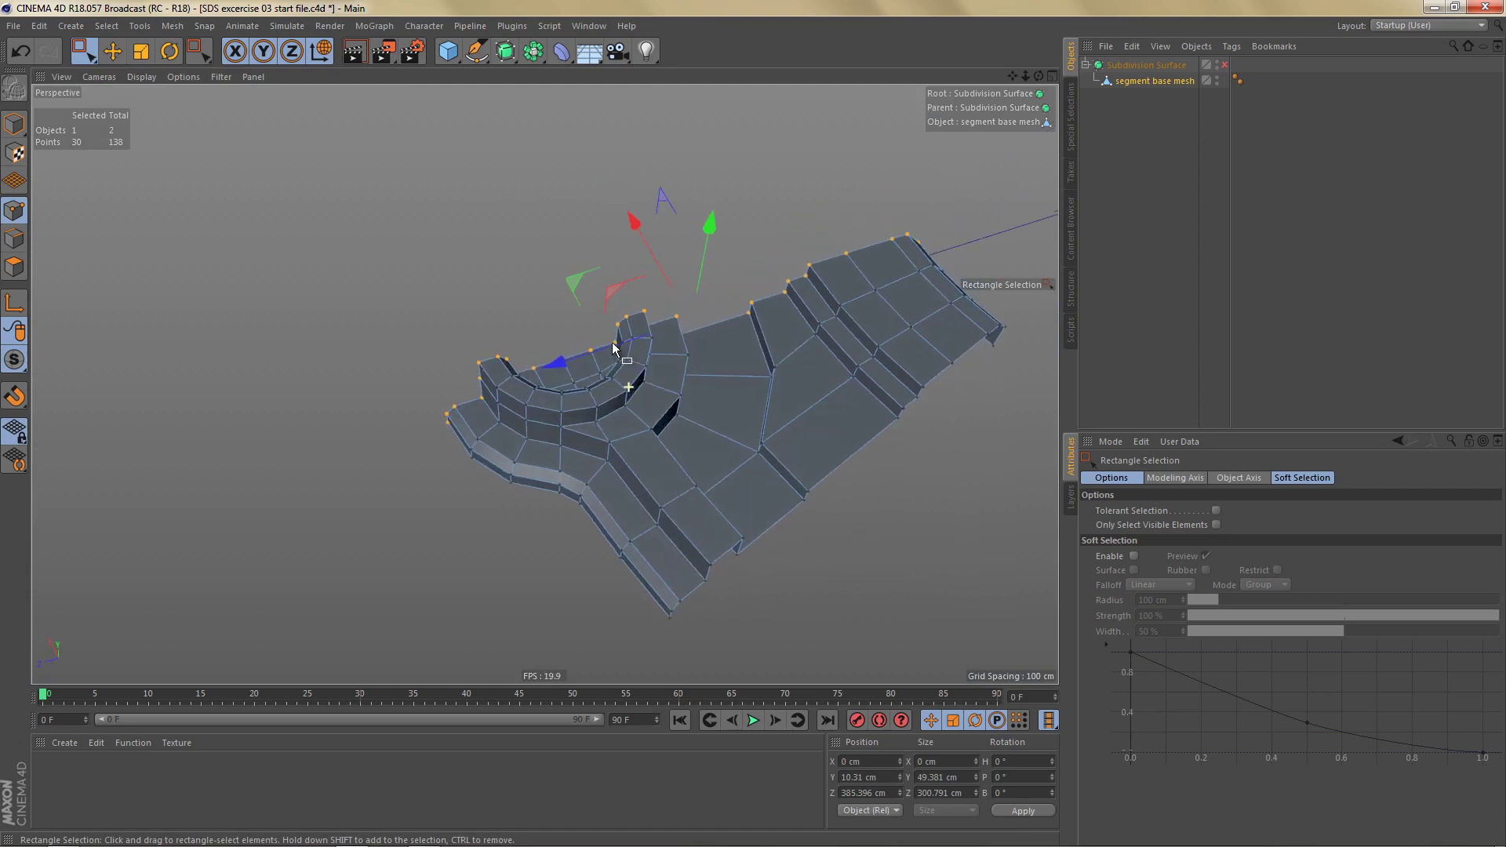
pyautogui.keyDown('alt'); pyautogui.moveTo(680, 385); pyautogui.dragTo(586, 375, button='middle'); pyautogui.keyUp('alt')
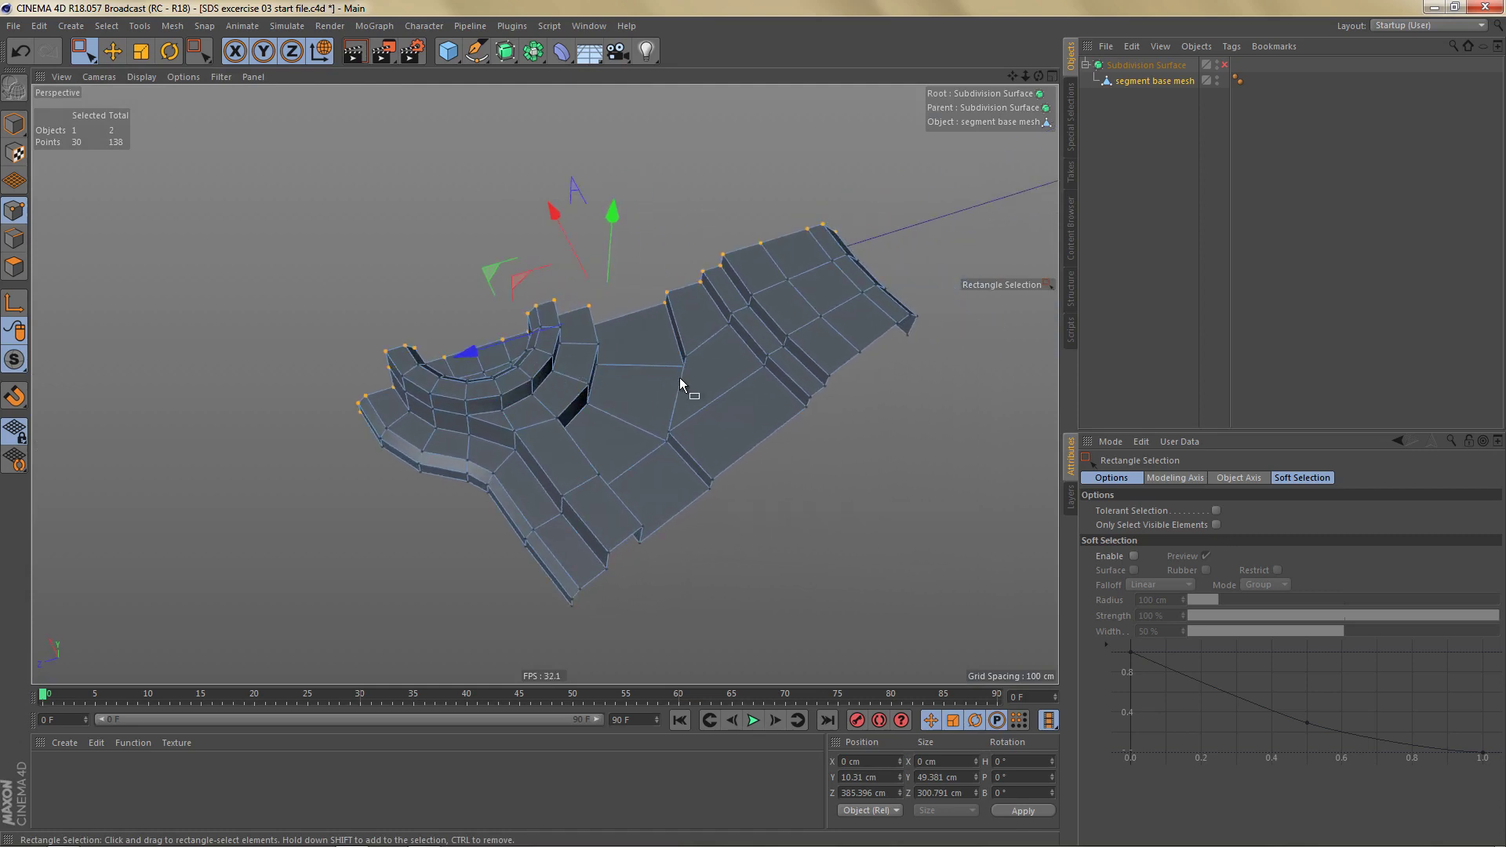
pyautogui.click(673, 377)
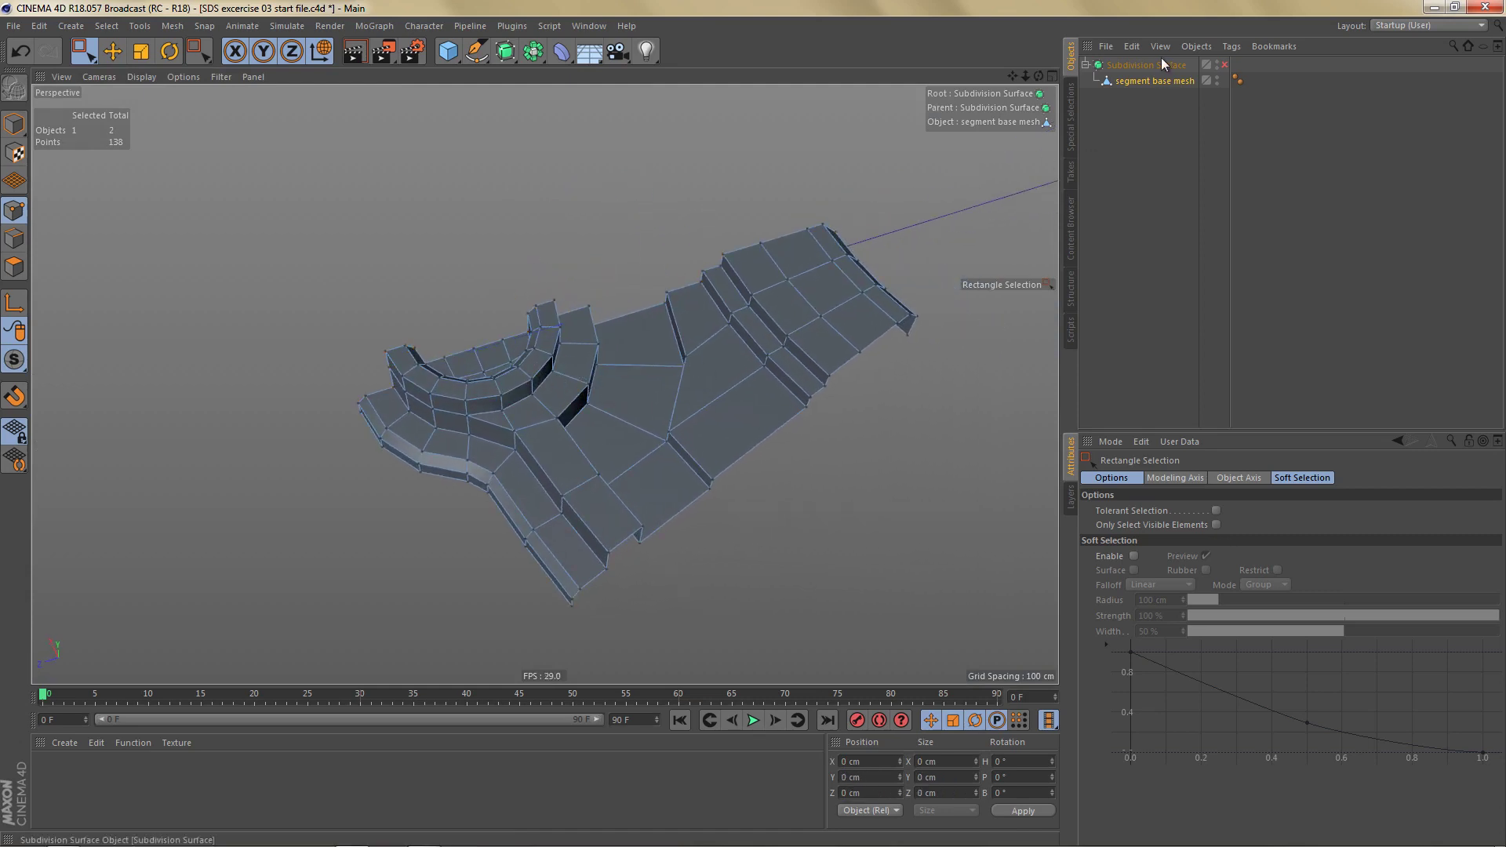
# Step: Copy the segment base mesh out of the Subdivision Surface as a hidden backup, and reselect the original mesh
pyautogui.click(1152, 82)
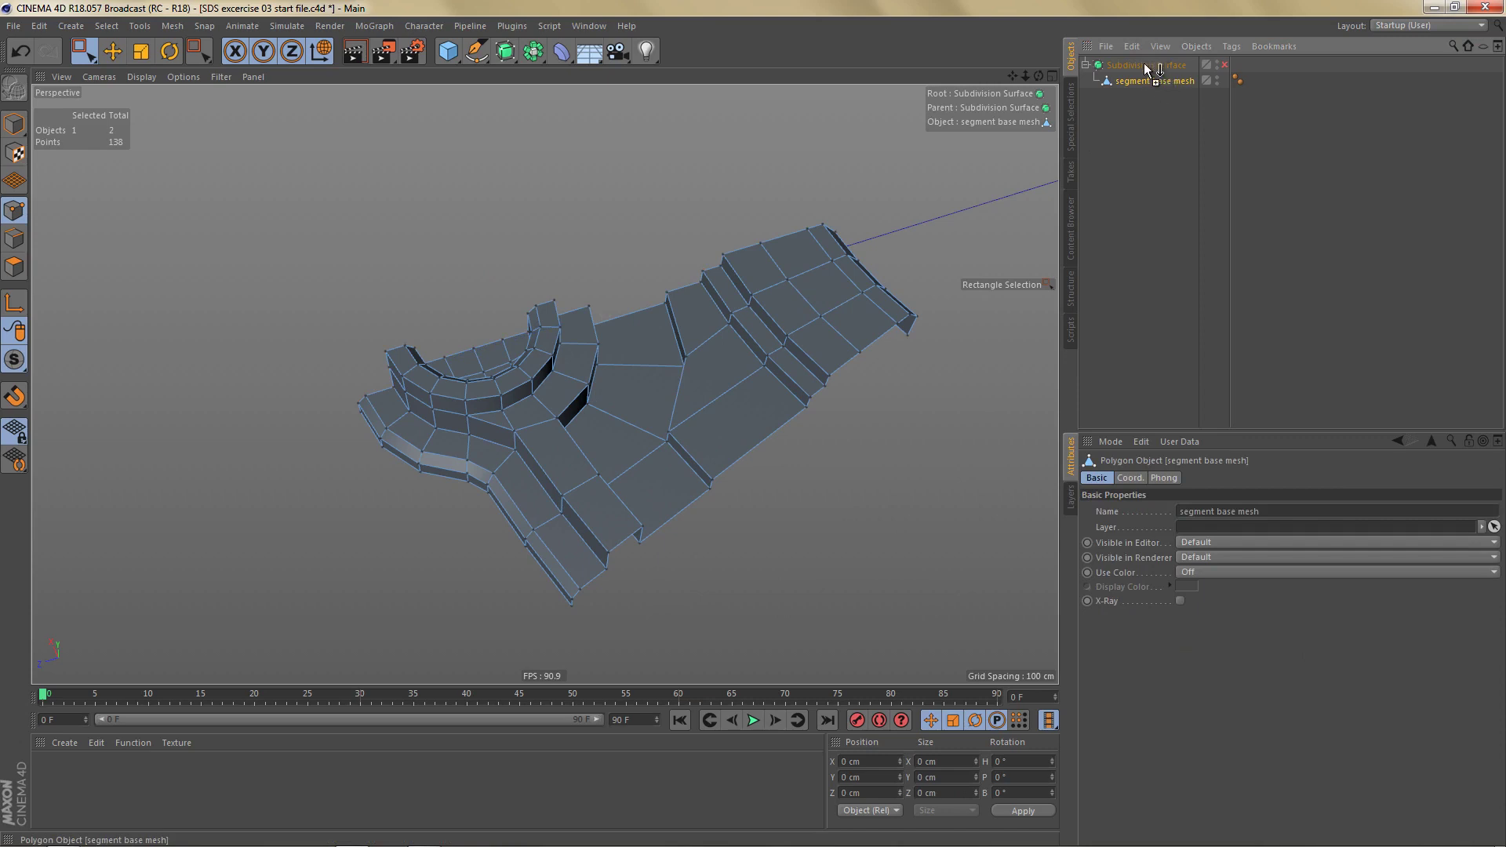
pyautogui.keyDown('ctrl'); pyautogui.moveTo(1143, 60); pyautogui.dragTo(1142, 61); pyautogui.keyUp('ctrl')
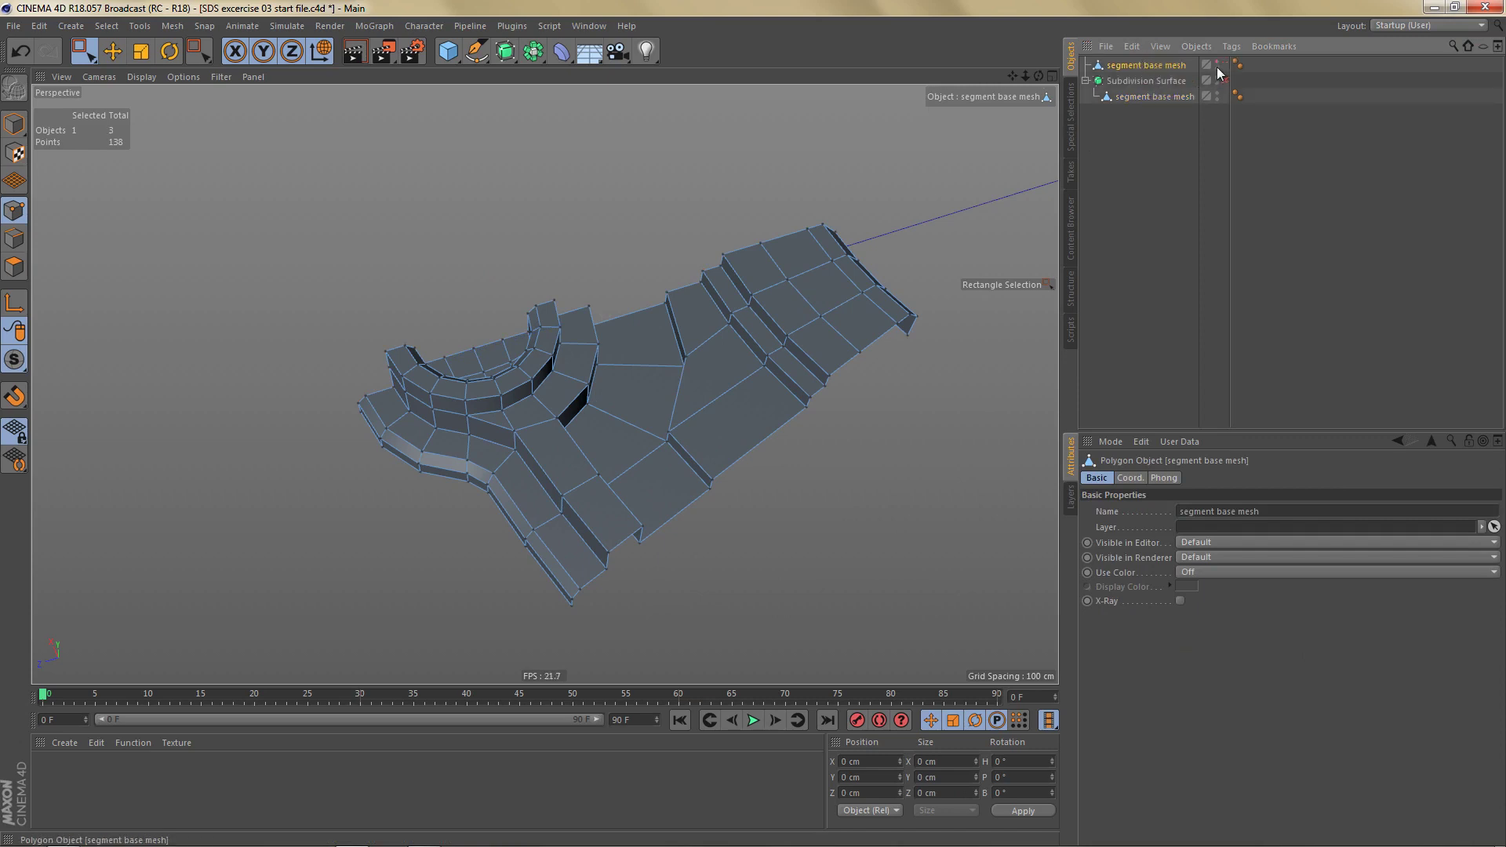
pyautogui.keyDown('alt'); pyautogui.doubleClick(1217, 68); pyautogui.keyUp('alt')
pyautogui.click(1150, 95)
# Step: Duplicate the Subdivision Surface with its mesh and move the copy up and away beside the original
pyautogui.keyDown('alt'); pyautogui.moveTo(587, 358); pyautogui.dragTo(655, 364, button='middle'); pyautogui.keyUp('alt')
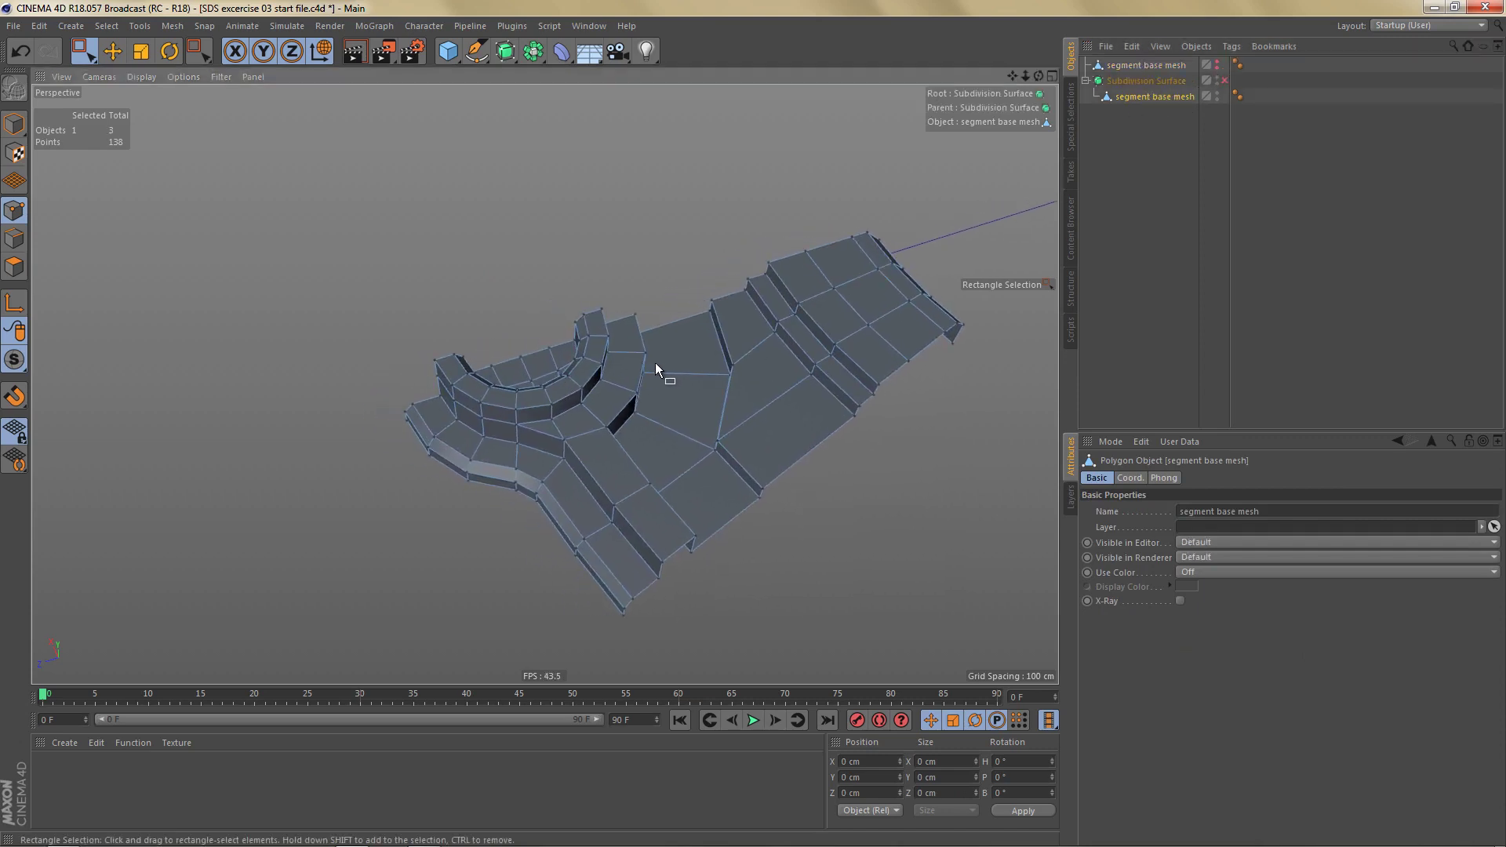
pyautogui.moveTo(664, 365)
pyautogui.keyDown('alt'); pyautogui.mouseDown()
pyautogui.moveTo(692, 366)
pyautogui.moveTo(684, 349)
pyautogui.moveTo(662, 351)
pyautogui.moveTo(680, 353)
pyautogui.moveTo(651, 376)
pyautogui.mouseUp(); pyautogui.keyUp('alt')
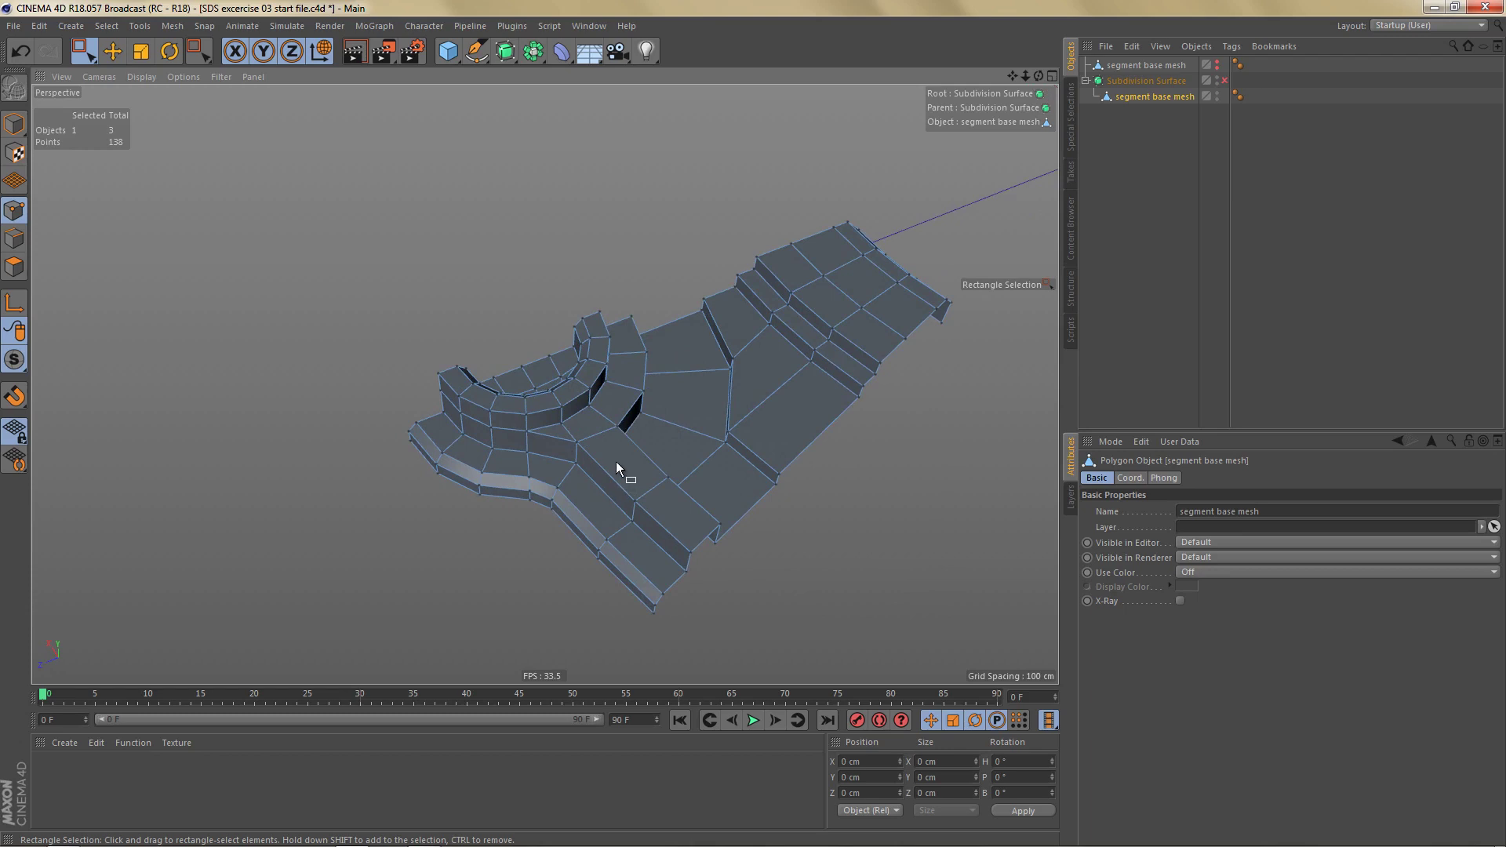
pyautogui.keyDown('ctrl'); pyautogui.moveTo(1141, 82); pyautogui.dragTo(1161, 137); pyautogui.keyUp('ctrl')
pyautogui.keyDown('alt'); pyautogui.moveTo(853, 277); pyautogui.dragTo(827, 369, button='right'); pyautogui.keyUp('alt')
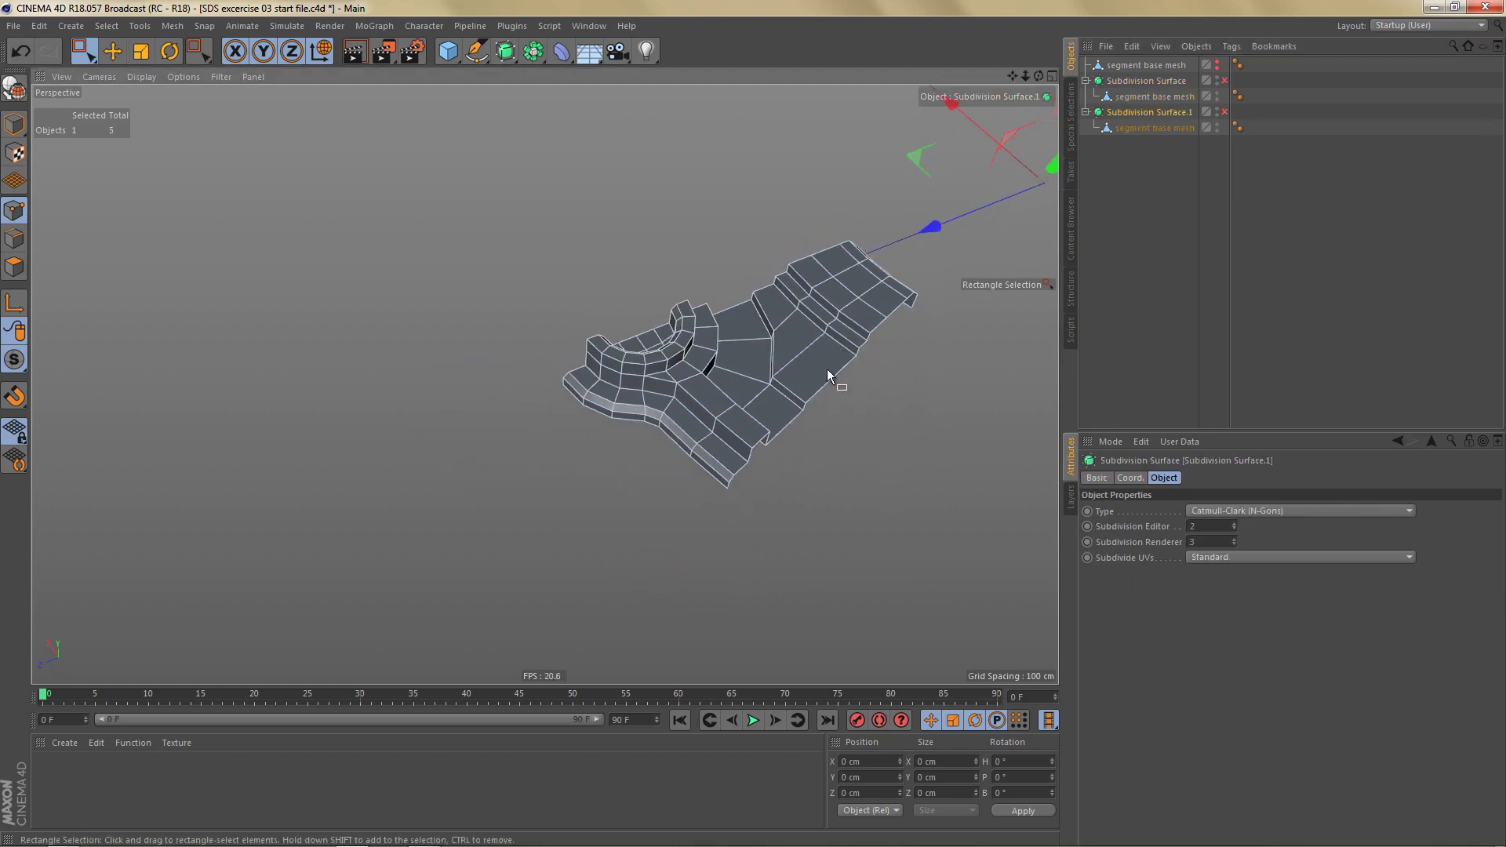
pyautogui.keyDown('alt'); pyautogui.moveTo(827, 369); pyautogui.dragTo(788, 431, button='middle'); pyautogui.keyUp('alt')
pyautogui.moveTo(916, 163); pyautogui.dragTo(789, 77)
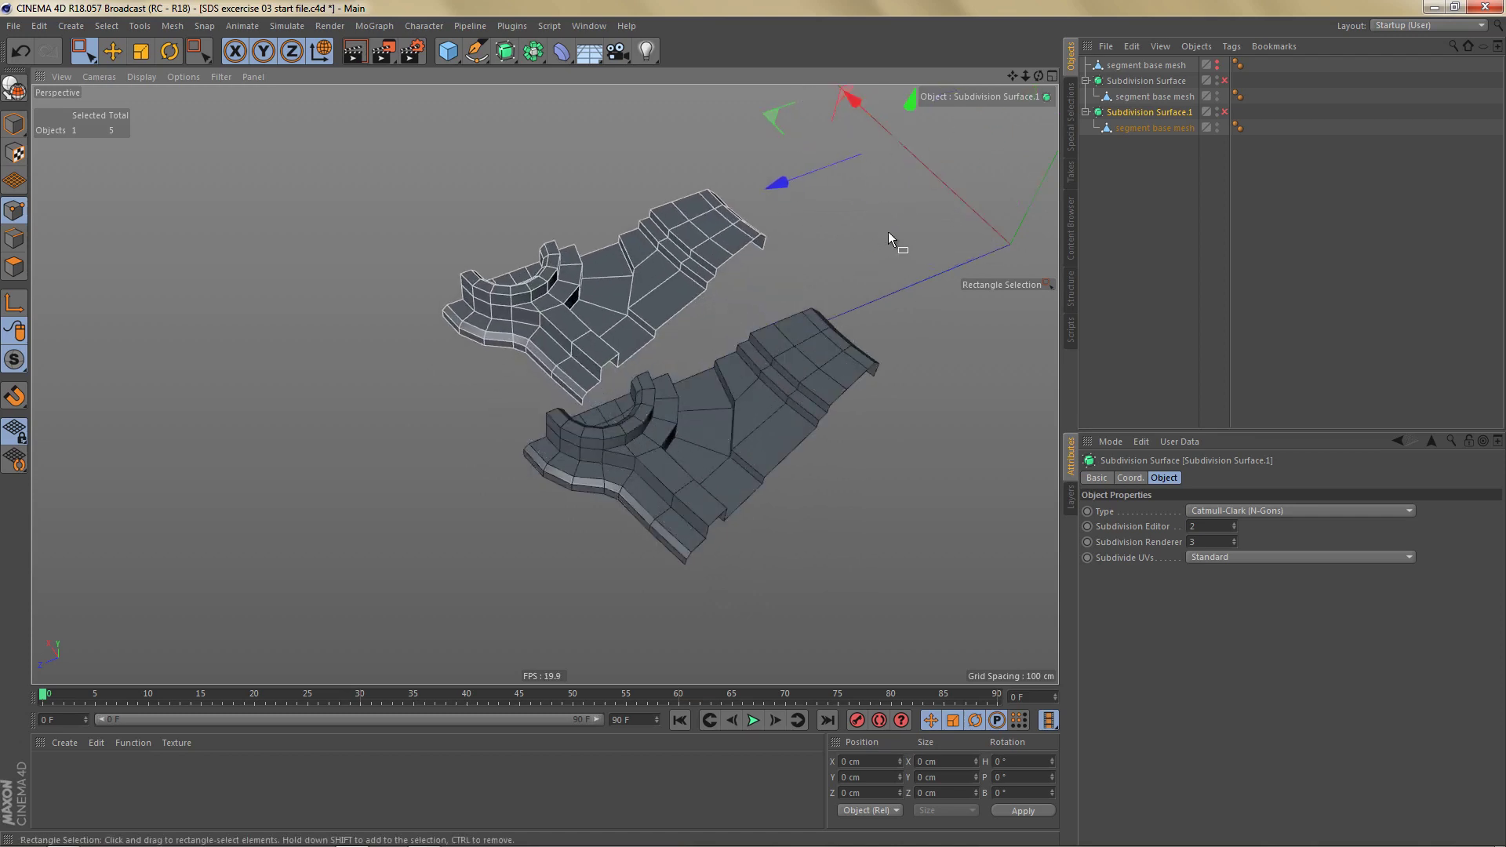
pyautogui.moveTo(783, 183); pyautogui.dragTo(733, 214)
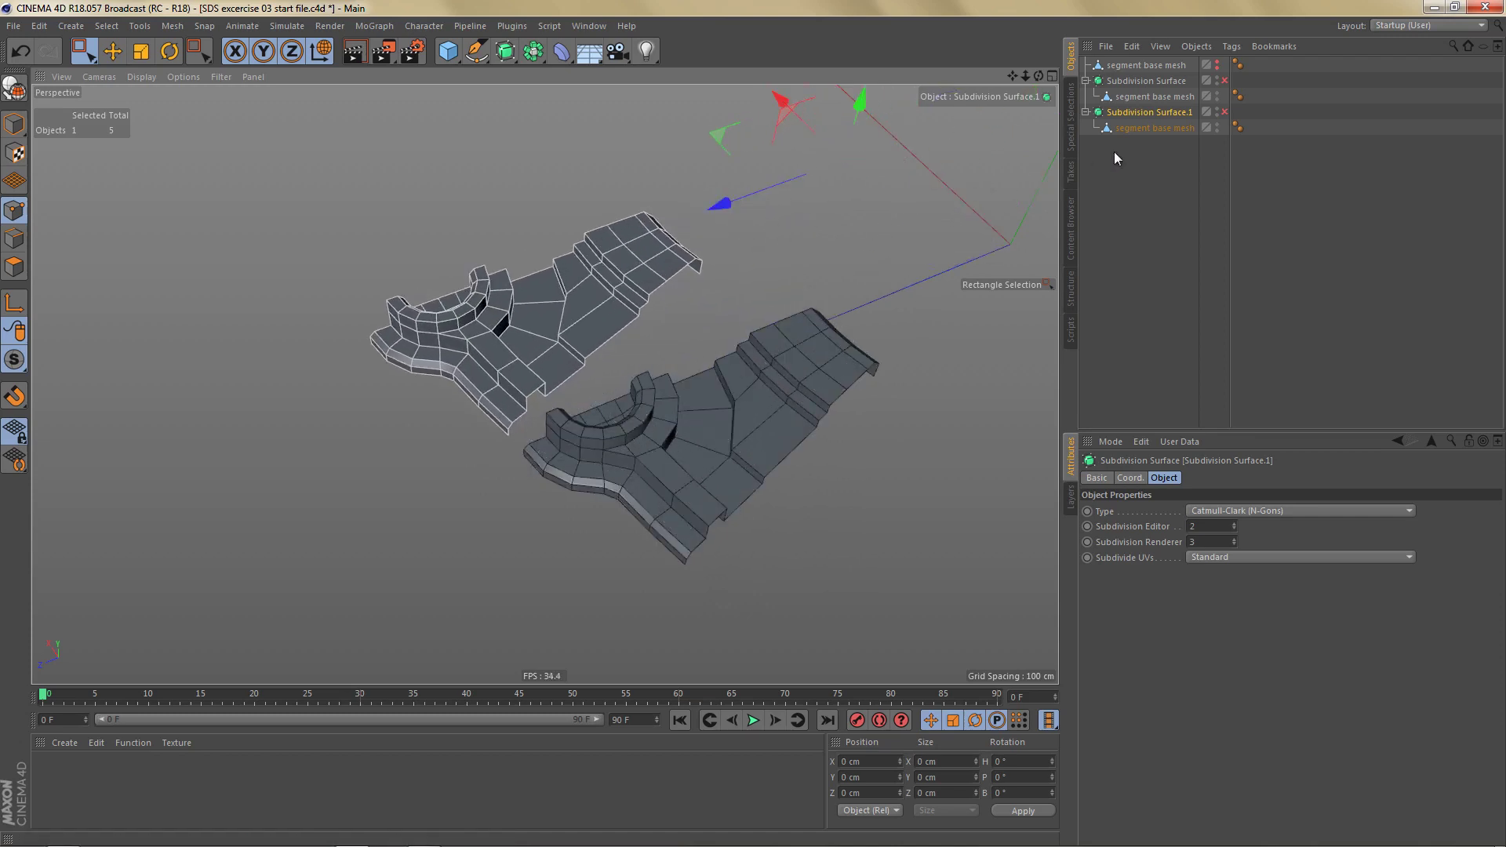
# Step: On the duplicate's segment base mesh, select the upper and lower edge loops of the narrow bevel strip along the outer rim
pyautogui.click(1154, 128)
pyautogui.keyDown('alt'); pyautogui.moveTo(400, 338); pyautogui.dragTo(553, 322, button='right'); pyautogui.keyUp('alt')
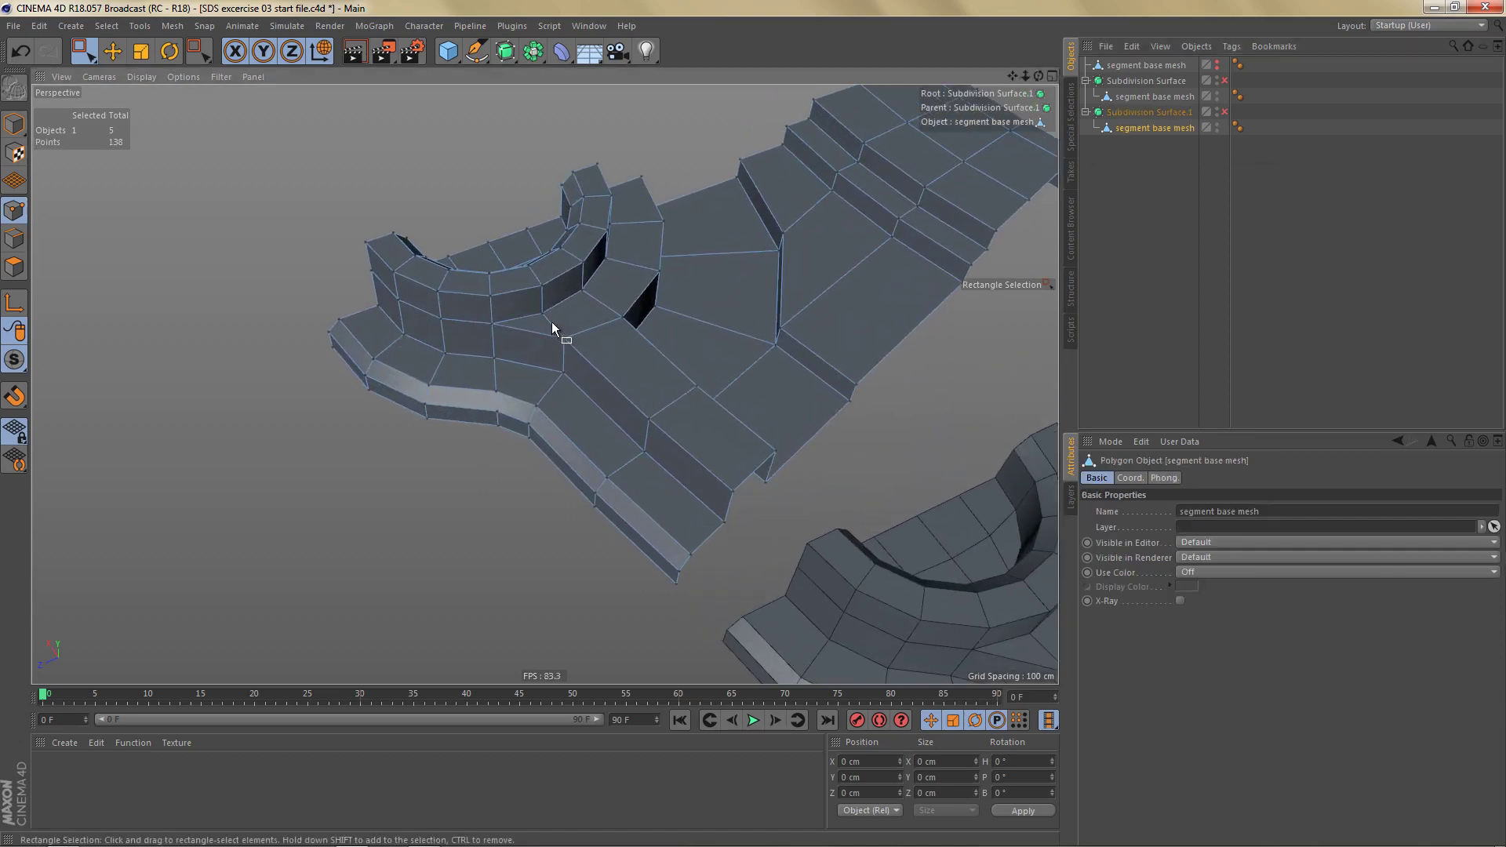
pyautogui.press('Return')
pyautogui.press('e')
pyautogui.scroll(1, 525, 379)
pyautogui.scroll(1, 526, 380)
pyautogui.doubleClick(522, 409)
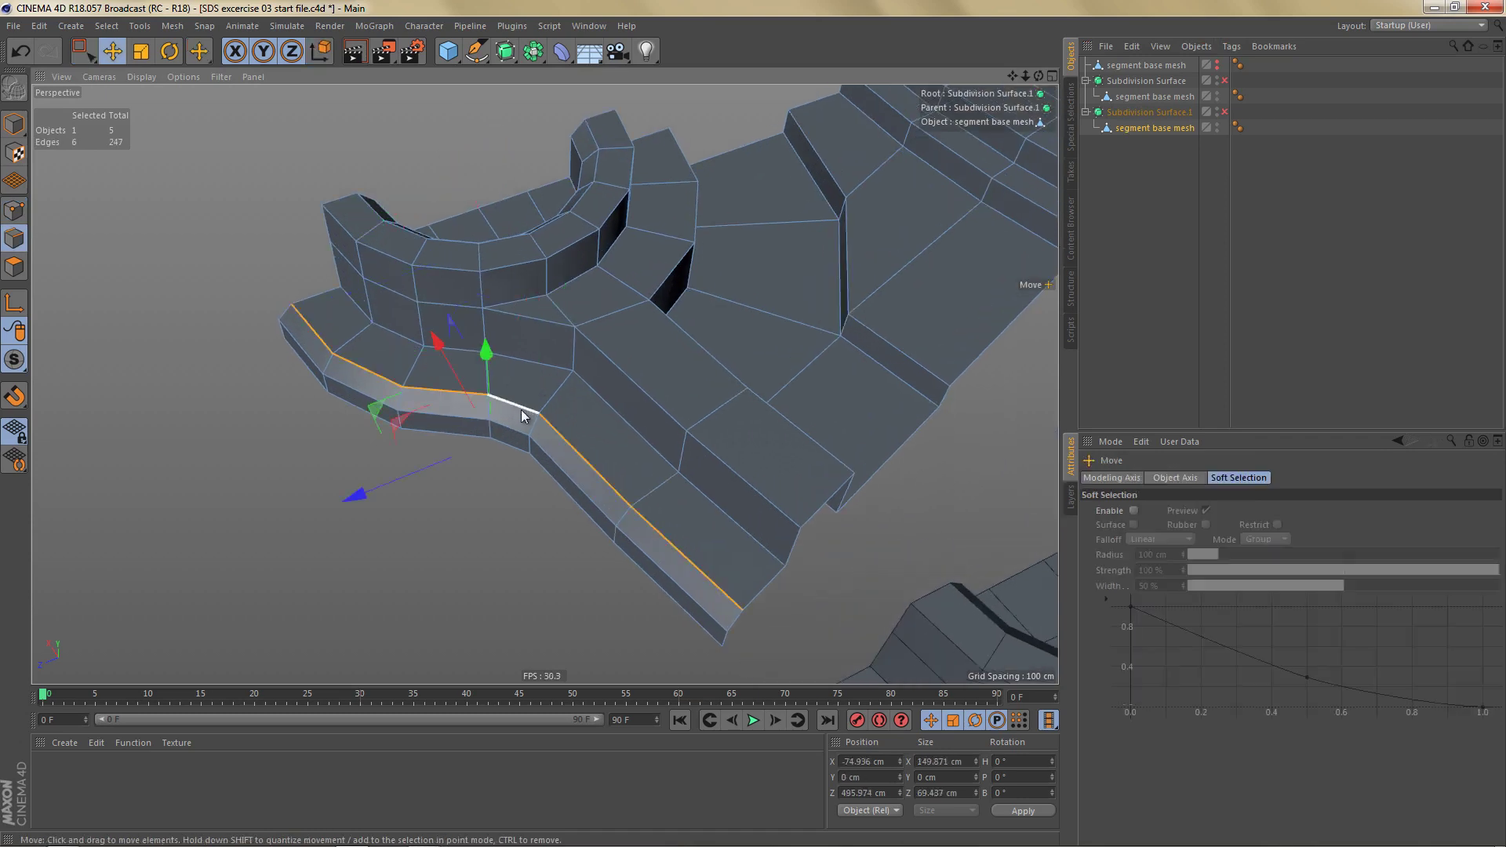
pyautogui.keyDown('shift'); pyautogui.doubleClick(515, 435); pyautogui.keyUp('shift')
pyautogui.scroll(3, 625, 464)
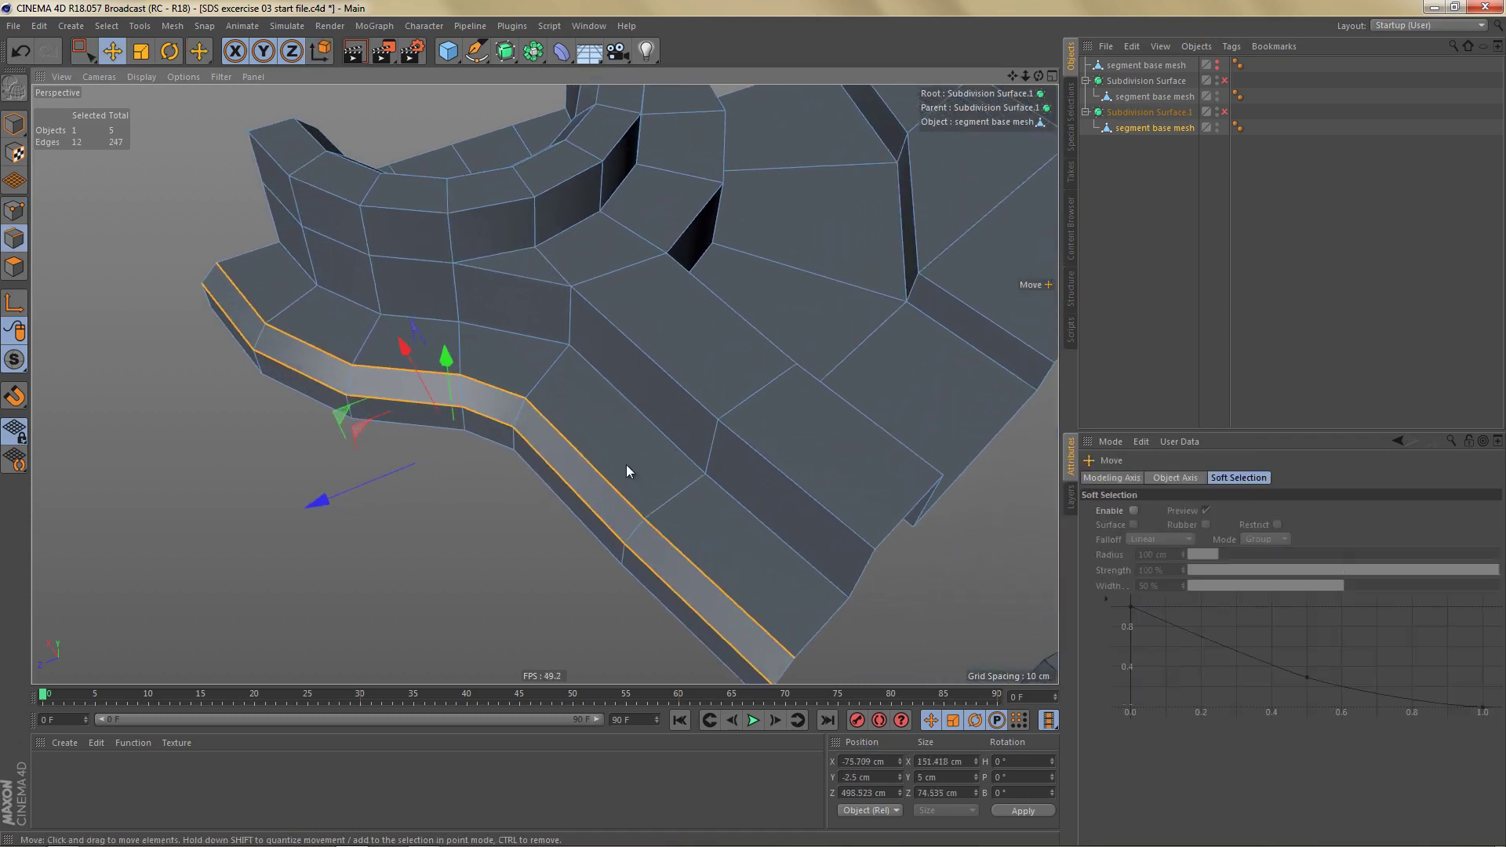
# Step: Bevel the selected rim edges in Solid mode with a fixed-distance offset of 2 cm
pyautogui.press('m')
pyautogui.press('s')
pyautogui.click(1203, 511)
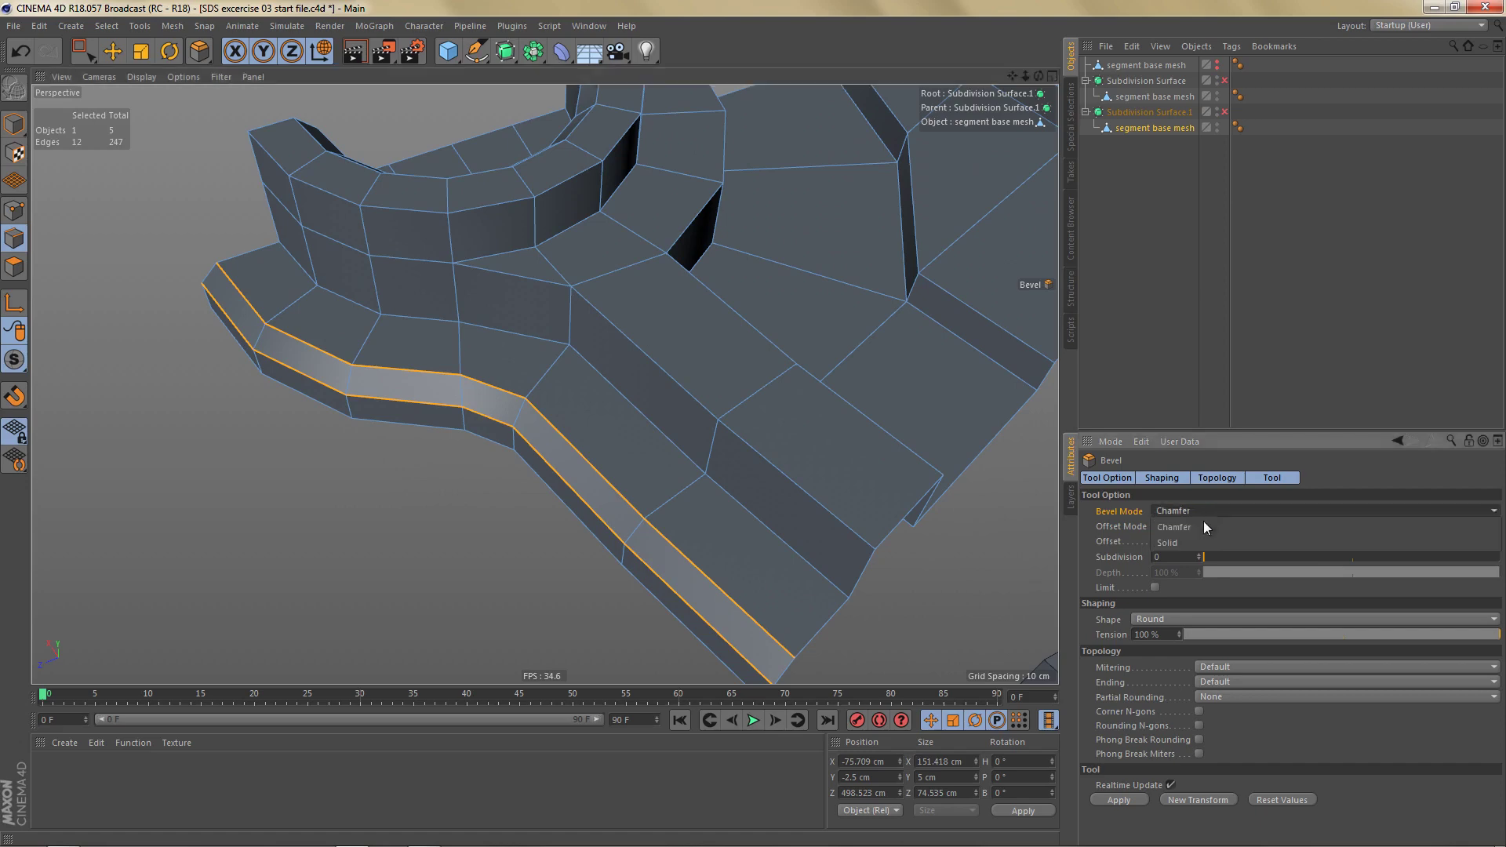
pyautogui.click(1211, 539)
pyautogui.scroll(2, 538, 463)
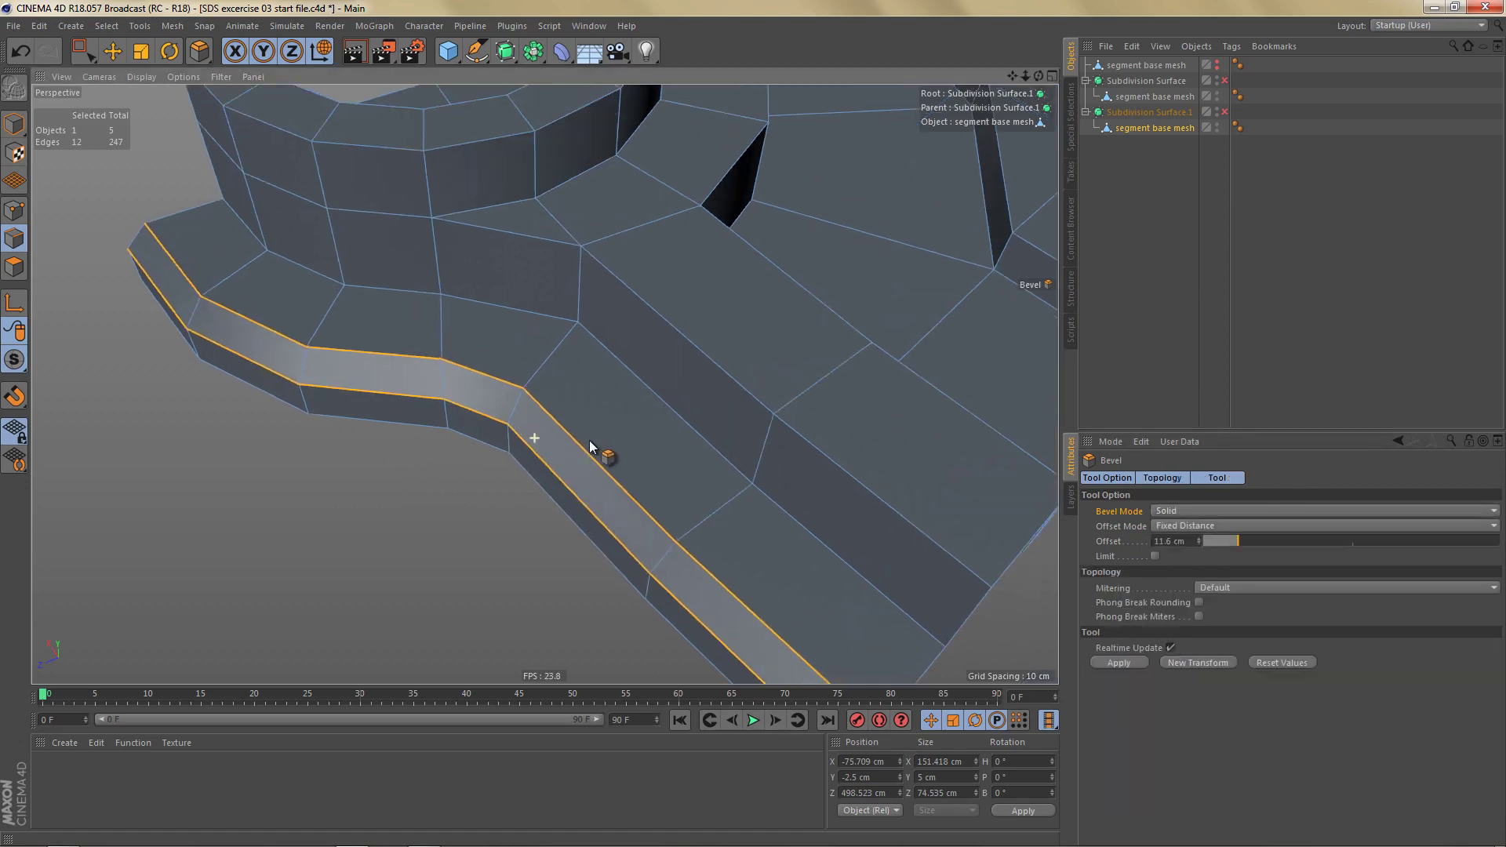
pyautogui.click(1171, 541)
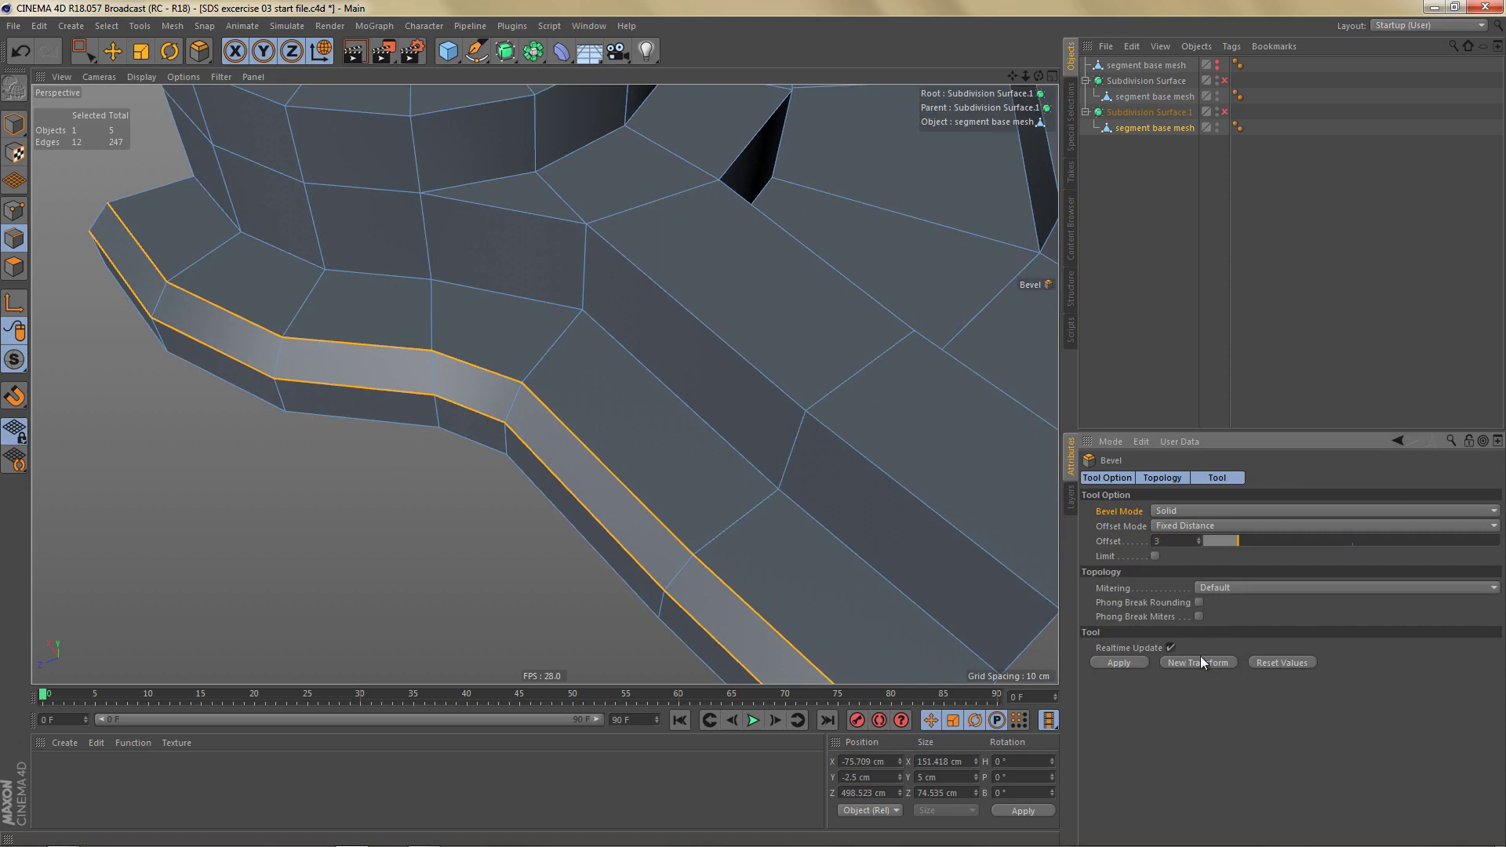
pyautogui.press('Return')
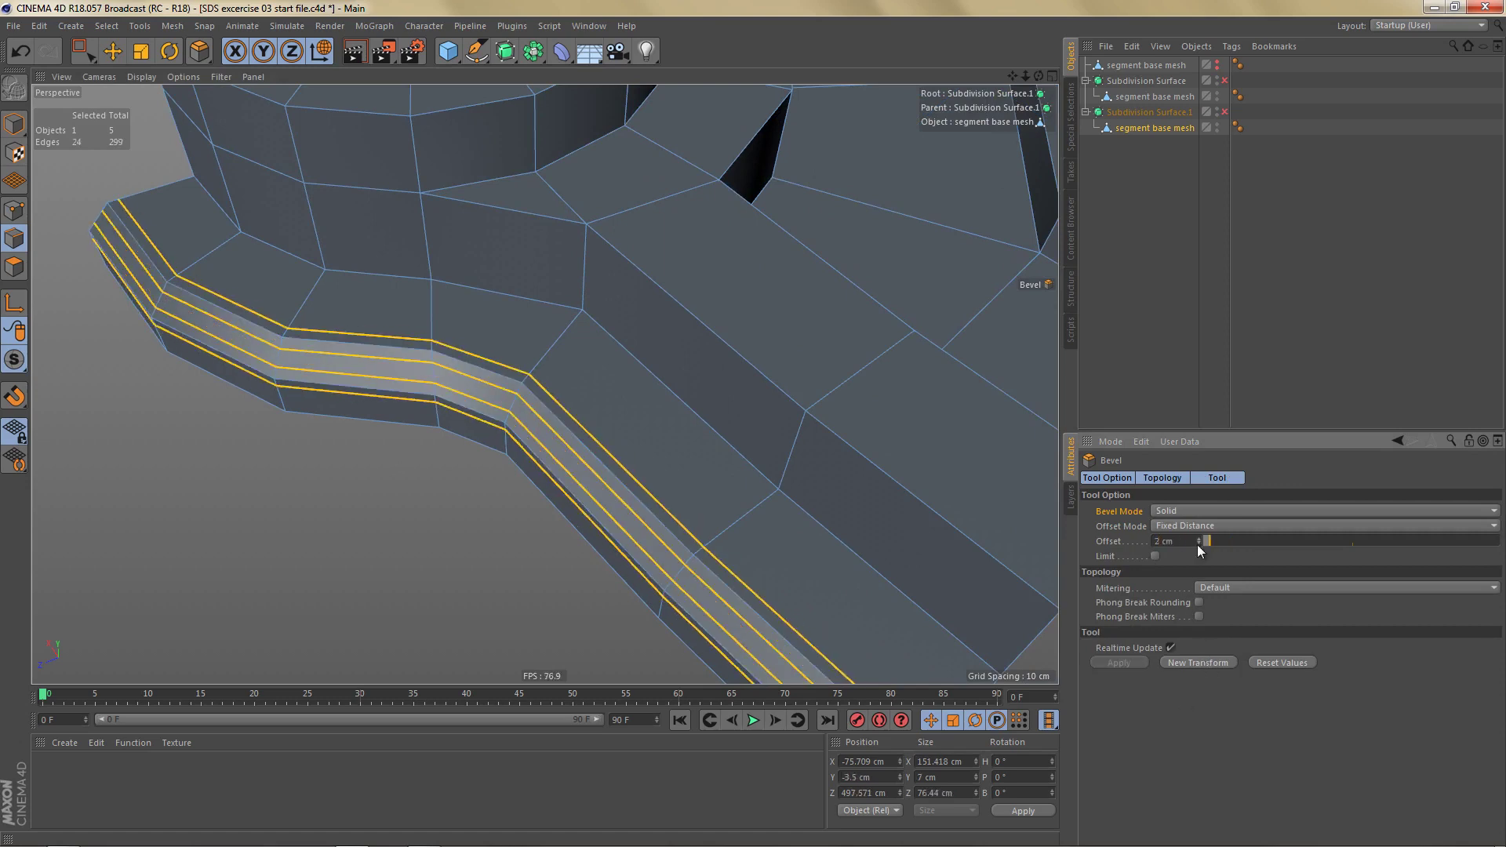
# Step: Enable the duplicate's Subdivision Surface and render the view to examine how the beveled rim edges are smoothed
pyautogui.keyDown('alt'); pyautogui.moveTo(547, 413); pyautogui.dragTo(548, 463, button='right'); pyautogui.keyUp('alt')
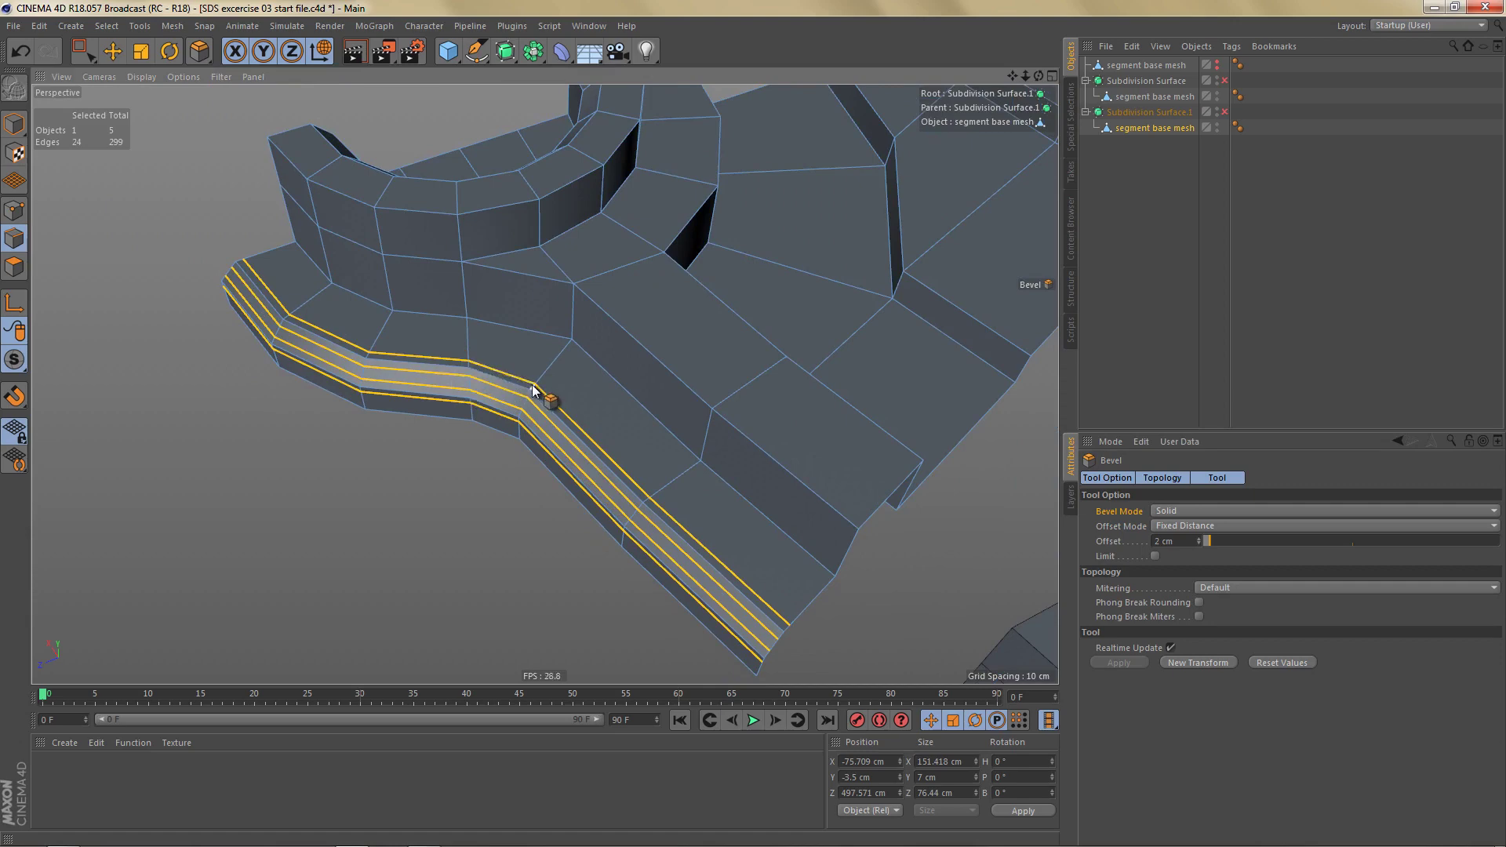
pyautogui.press('q')
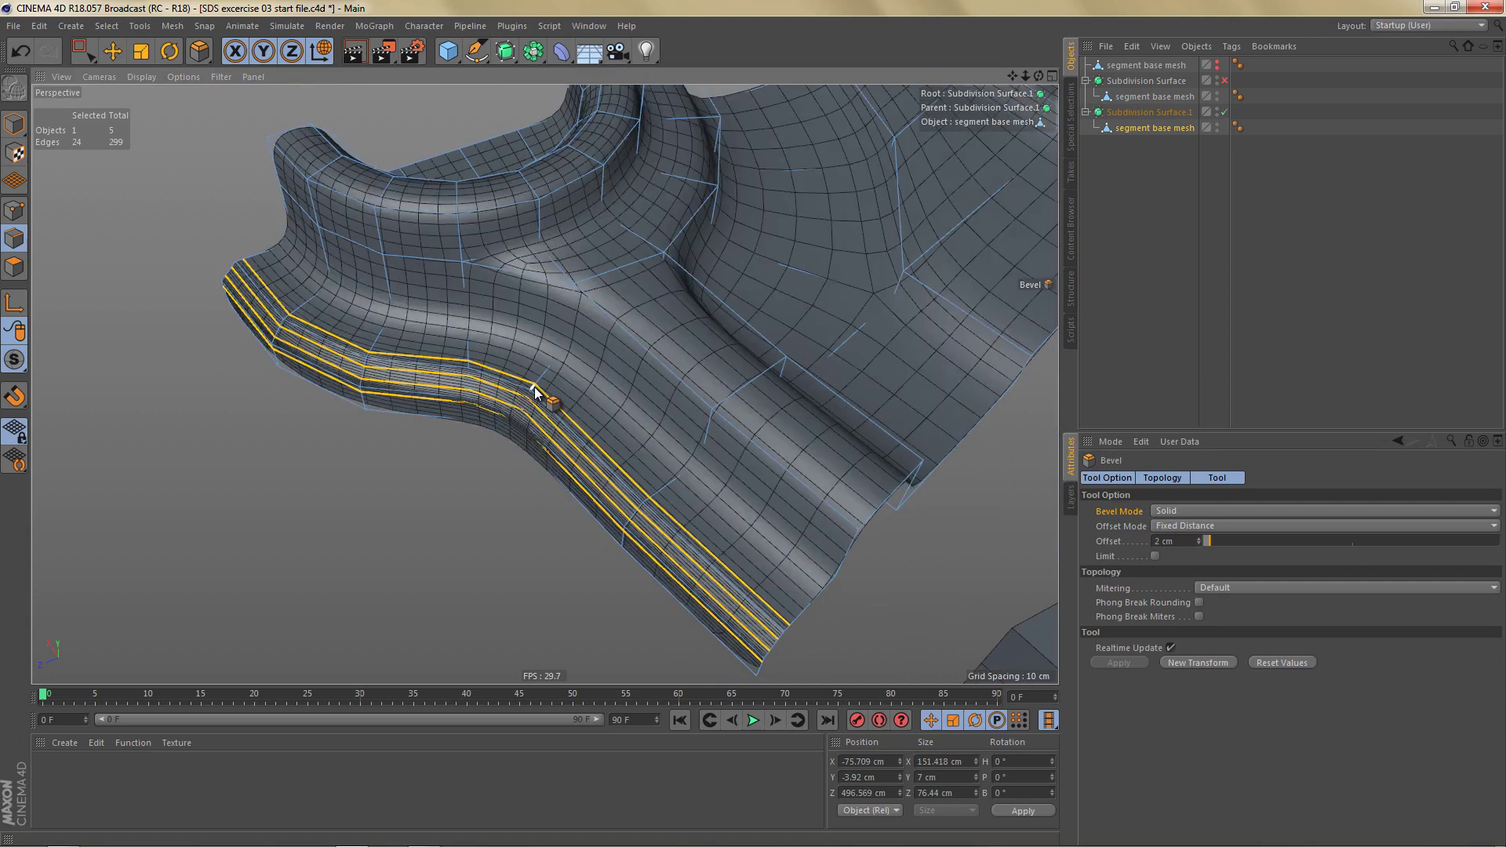
pyautogui.hotkey('ctrl', 'r')
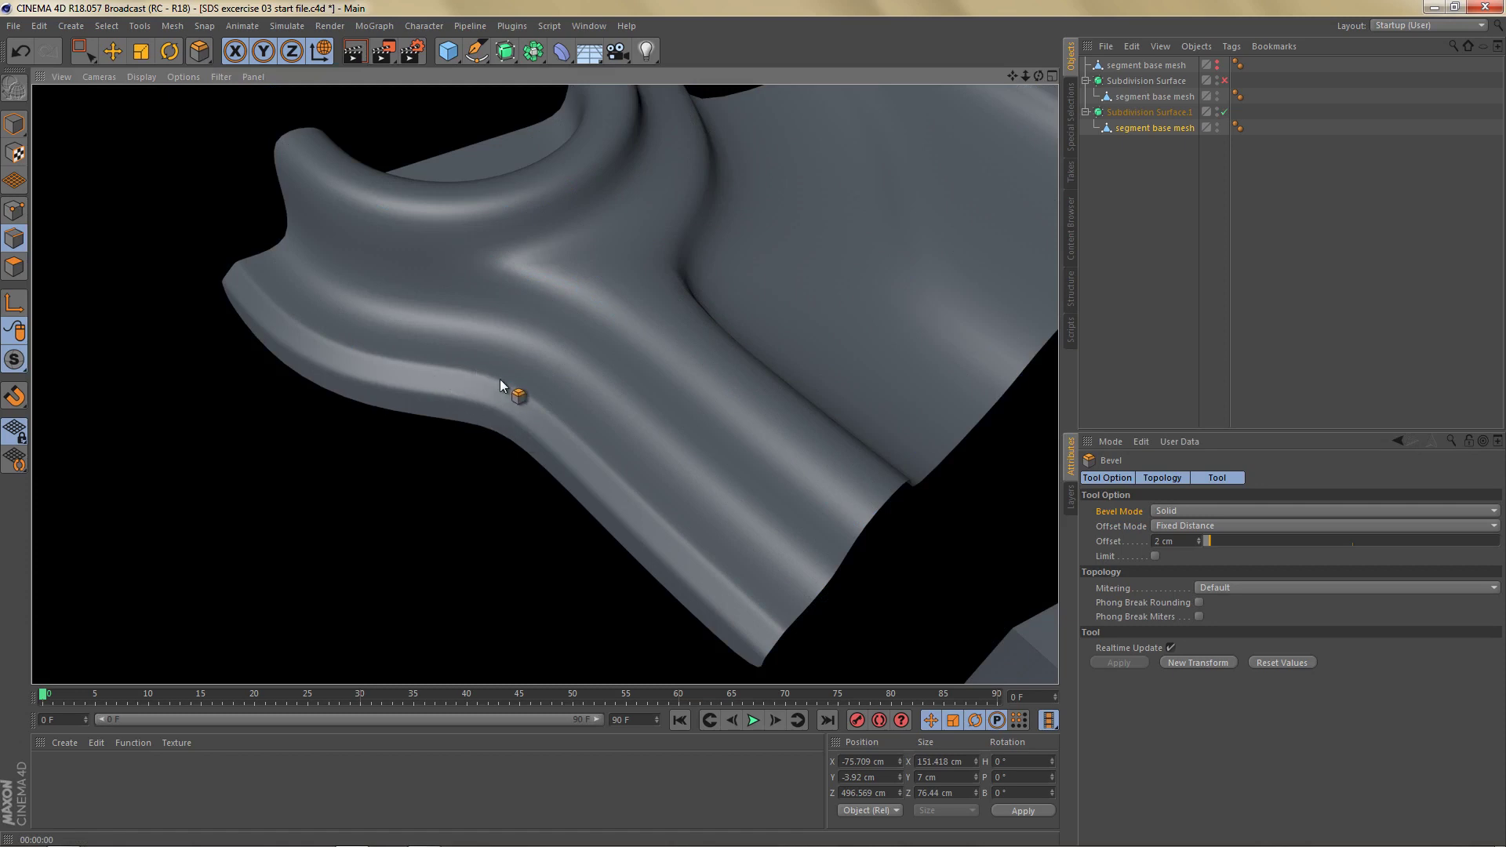
# Step: Disable the duplicate's Subdivision Surface and examine both segment meshes against the full circular reference part in the top view
pyautogui.press('q')
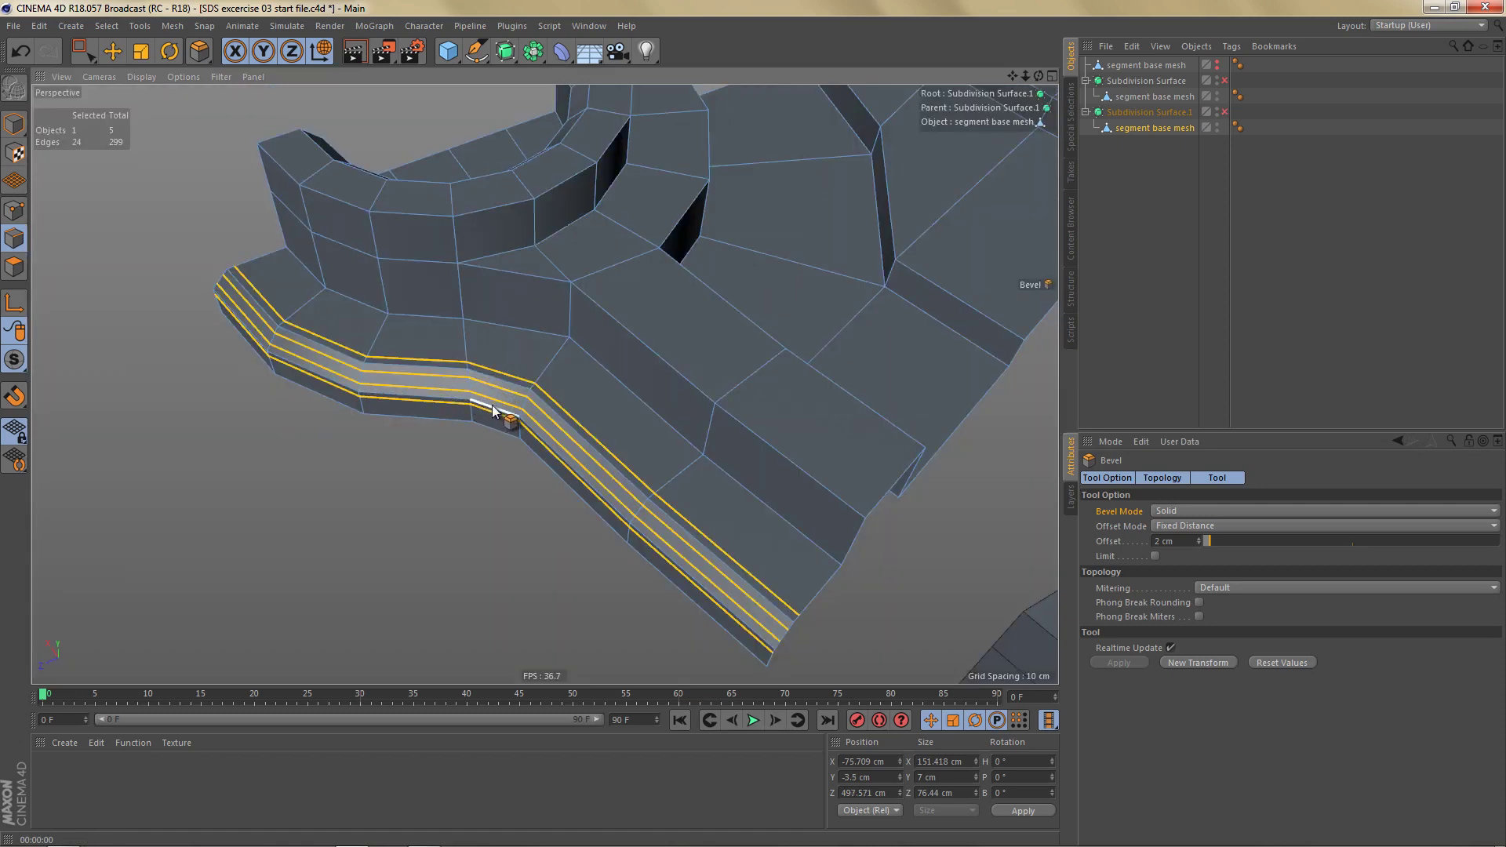
pyautogui.middleClick(497, 404)
pyautogui.middleClick(665, 278)
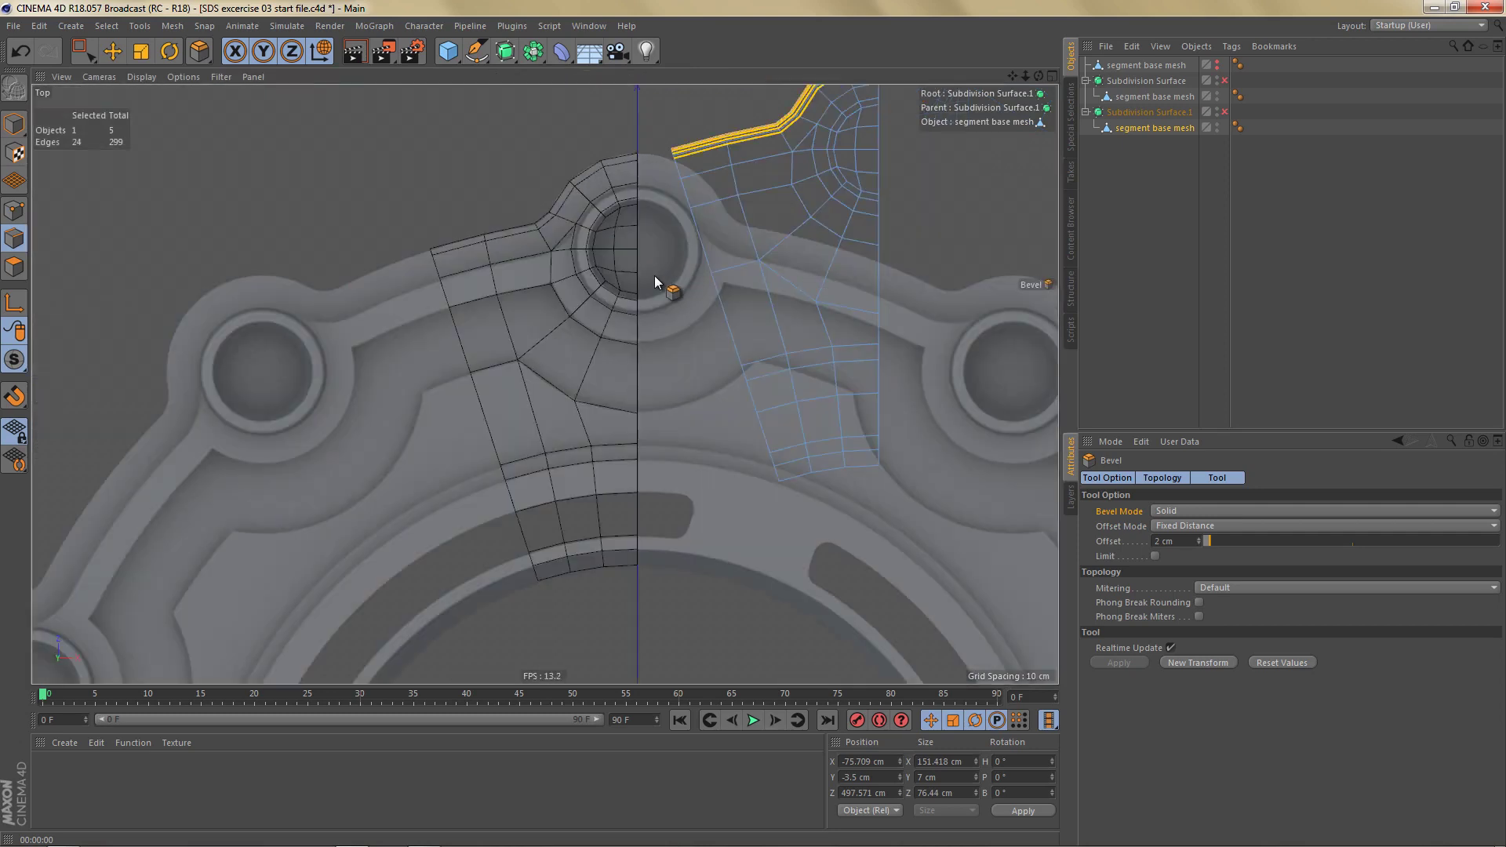
pyautogui.scroll(-4, 641, 309)
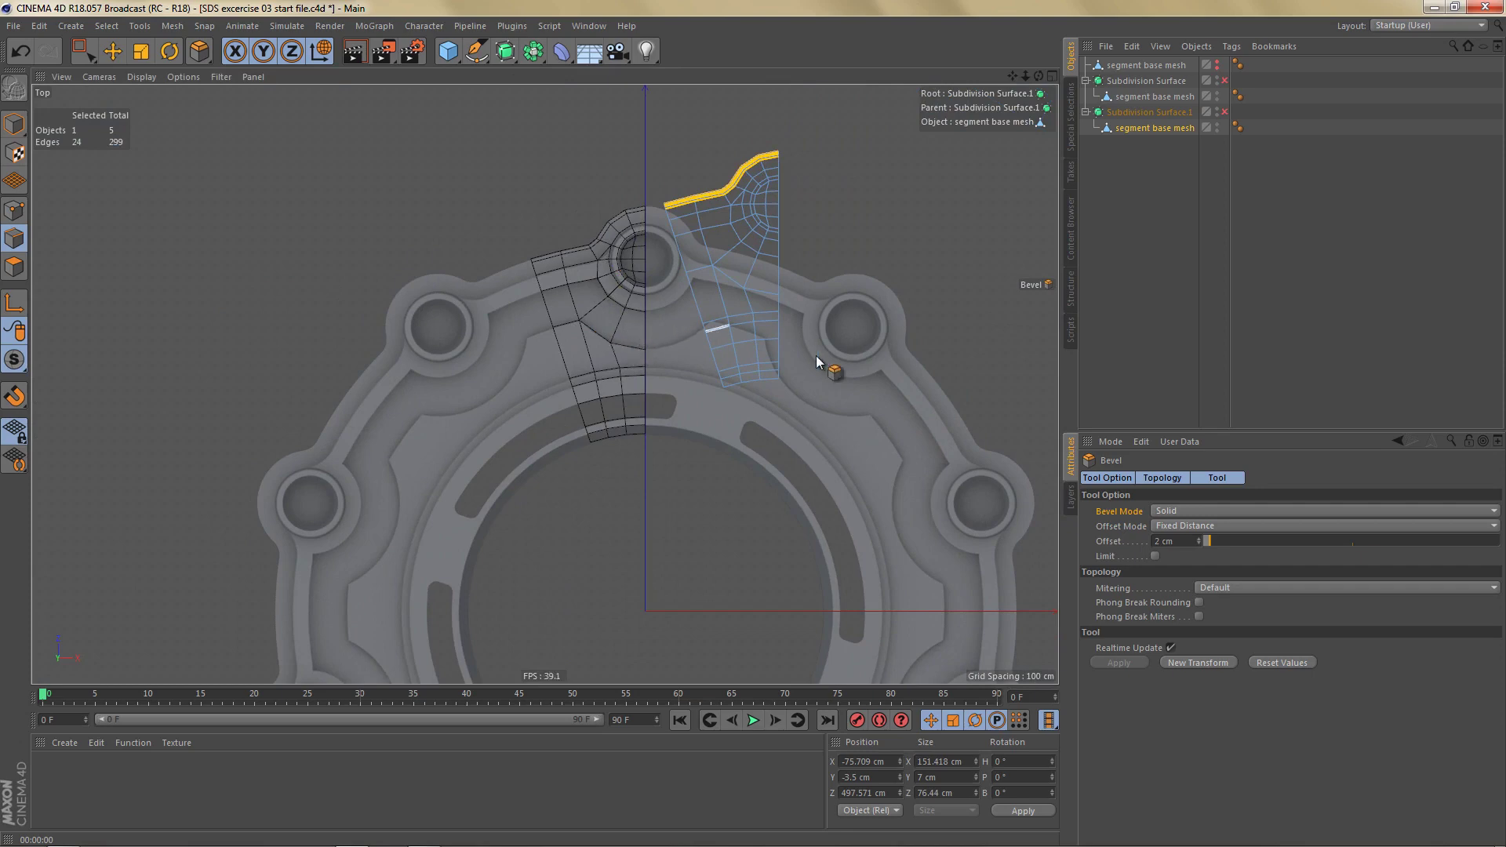
pyautogui.scroll(-4, 714, 372)
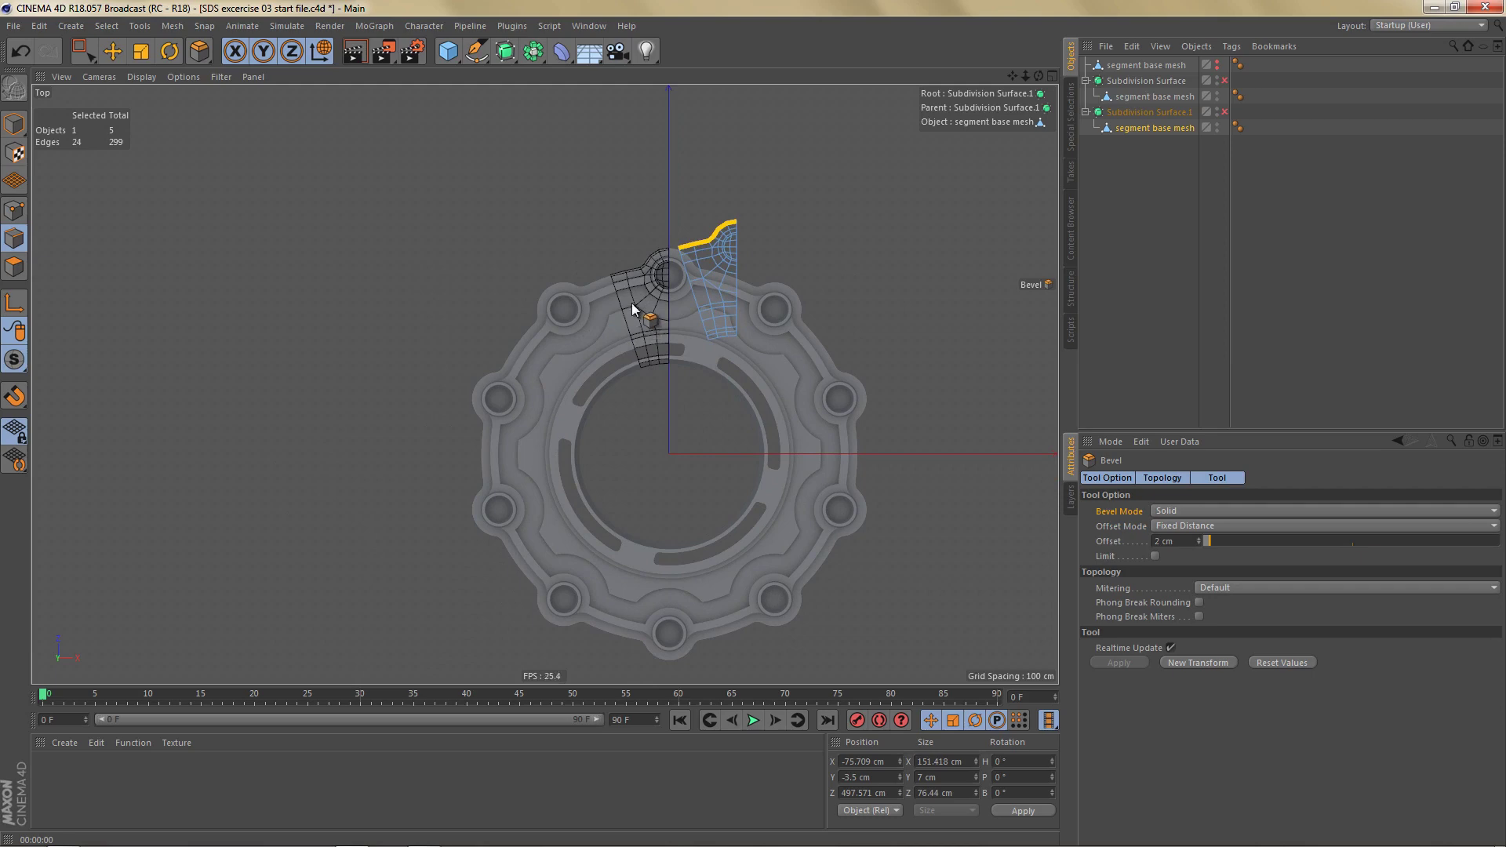
# Step: Return to the perspective view with both segments in sight and select the original Subdivision Surface's segment base mesh
pyautogui.middleClick(613, 346)
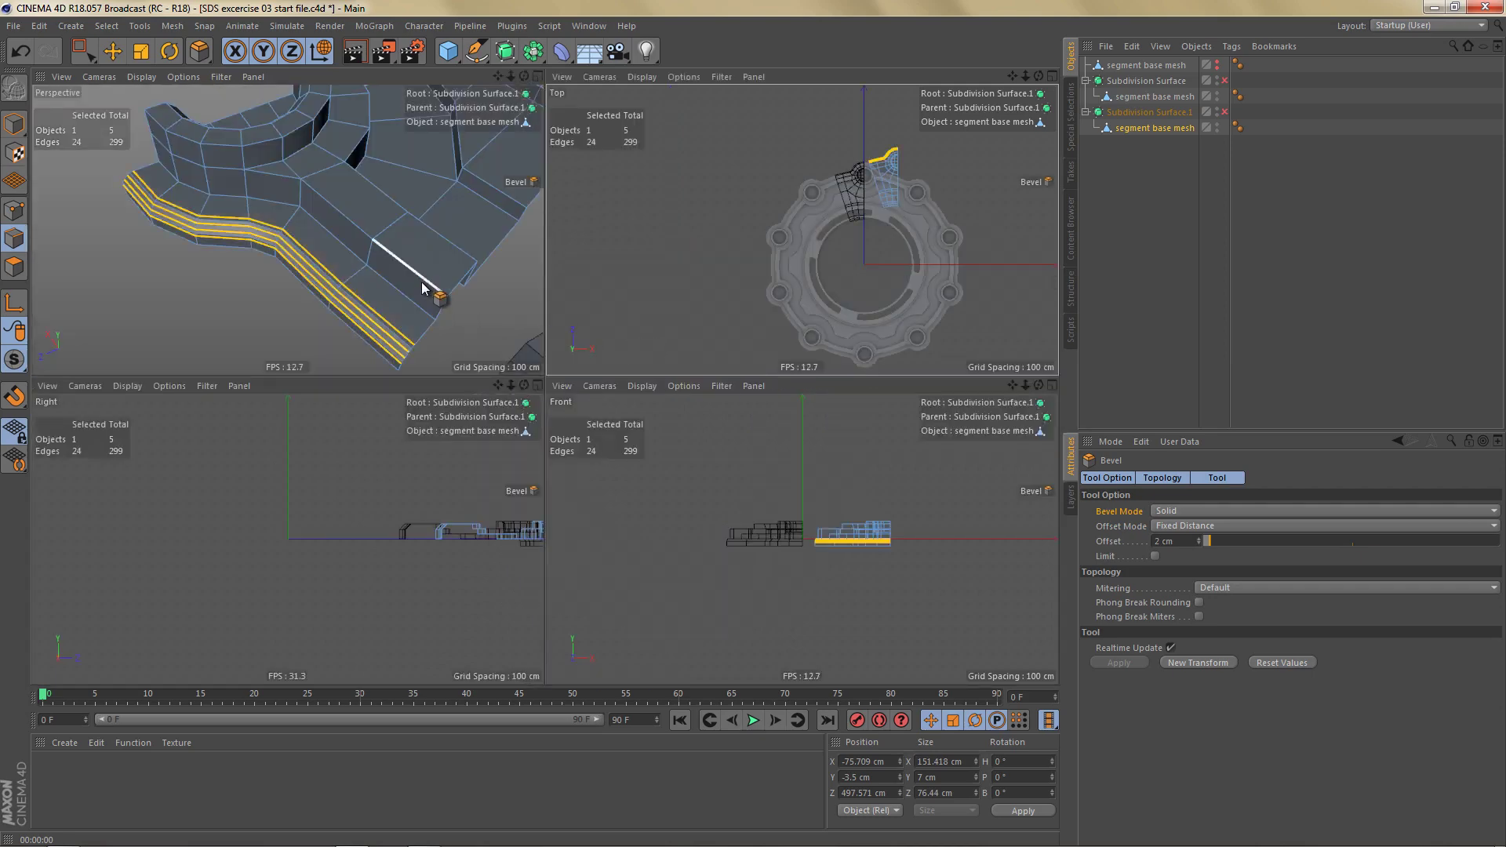
pyautogui.middleClick(451, 332)
pyautogui.keyDown('alt'); pyautogui.moveTo(407, 378); pyautogui.dragTo(379, 404, button='right'); pyautogui.keyUp('alt')
pyautogui.keyDown('alt'); pyautogui.moveTo(584, 390); pyautogui.dragTo(540, 374, button='middle'); pyautogui.keyUp('alt')
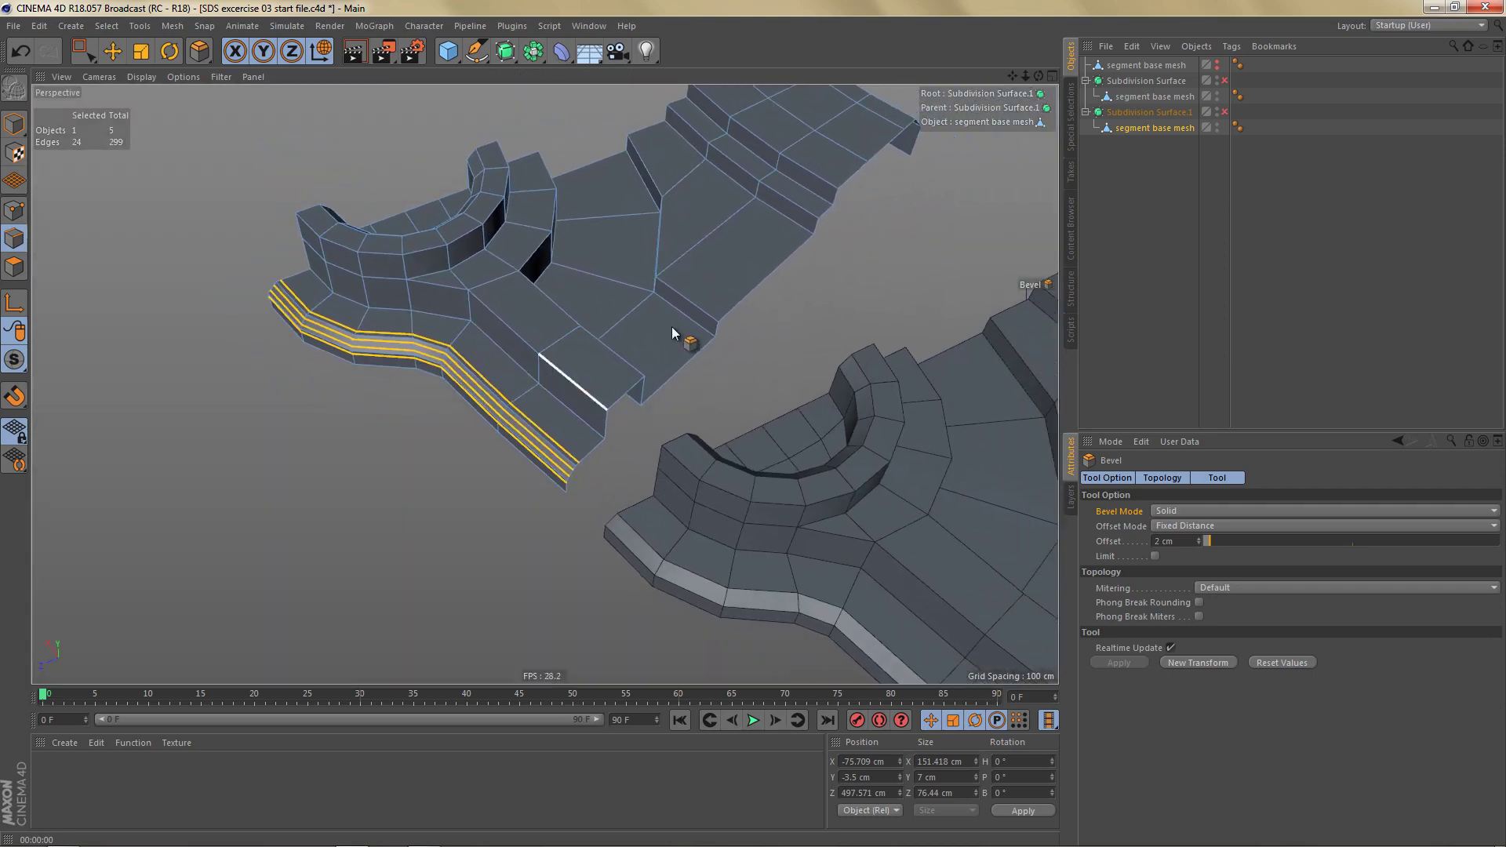
pyautogui.click(1146, 97)
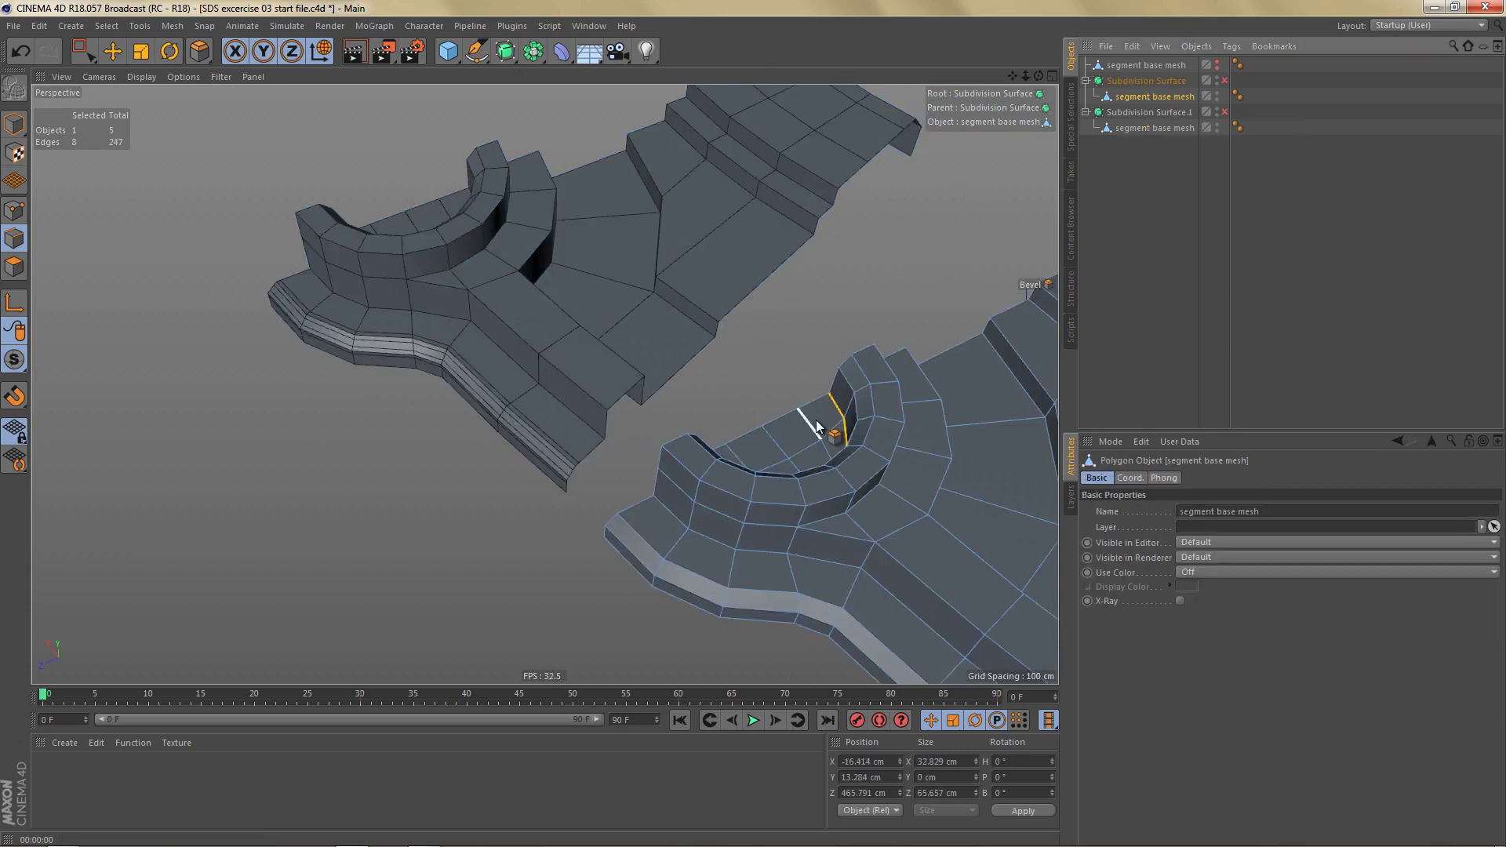
# Step: Bevel the upper and lower edge loops of the mesh's sloped front rim in Solid mode with a 1 cm offset
pyautogui.keyDown('alt'); pyautogui.moveTo(802, 401); pyautogui.dragTo(677, 279, button='middle'); pyautogui.keyUp('alt')
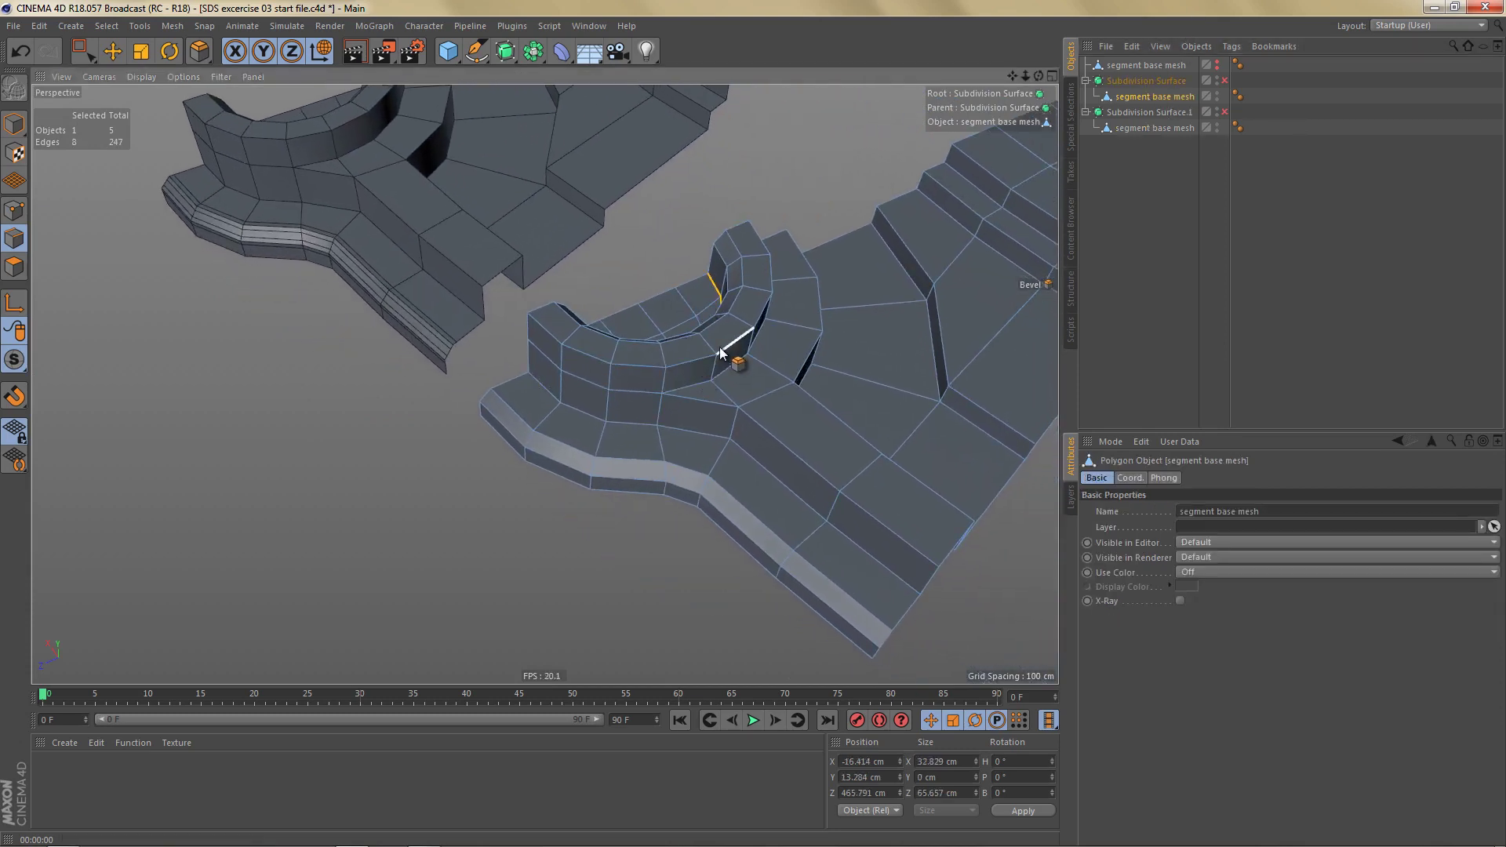
pyautogui.keyDown('alt'); pyautogui.moveTo(683, 455); pyautogui.dragTo(773, 449, button='right'); pyautogui.keyUp('alt')
pyautogui.press('e')
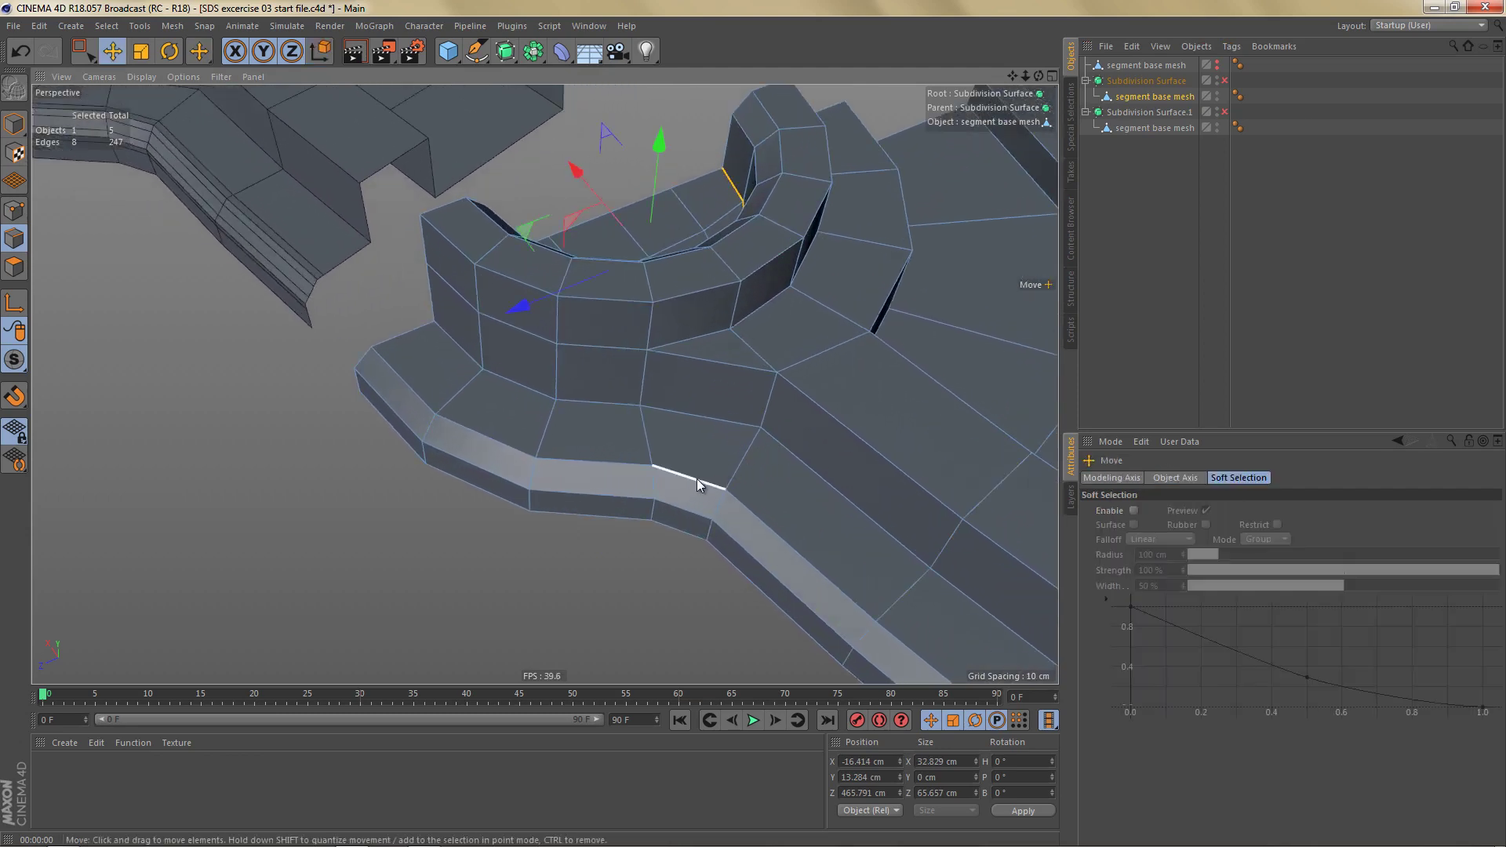
pyautogui.doubleClick(696, 479)
pyautogui.keyDown('shift'); pyautogui.doubleClick(689, 519); pyautogui.keyUp('shift')
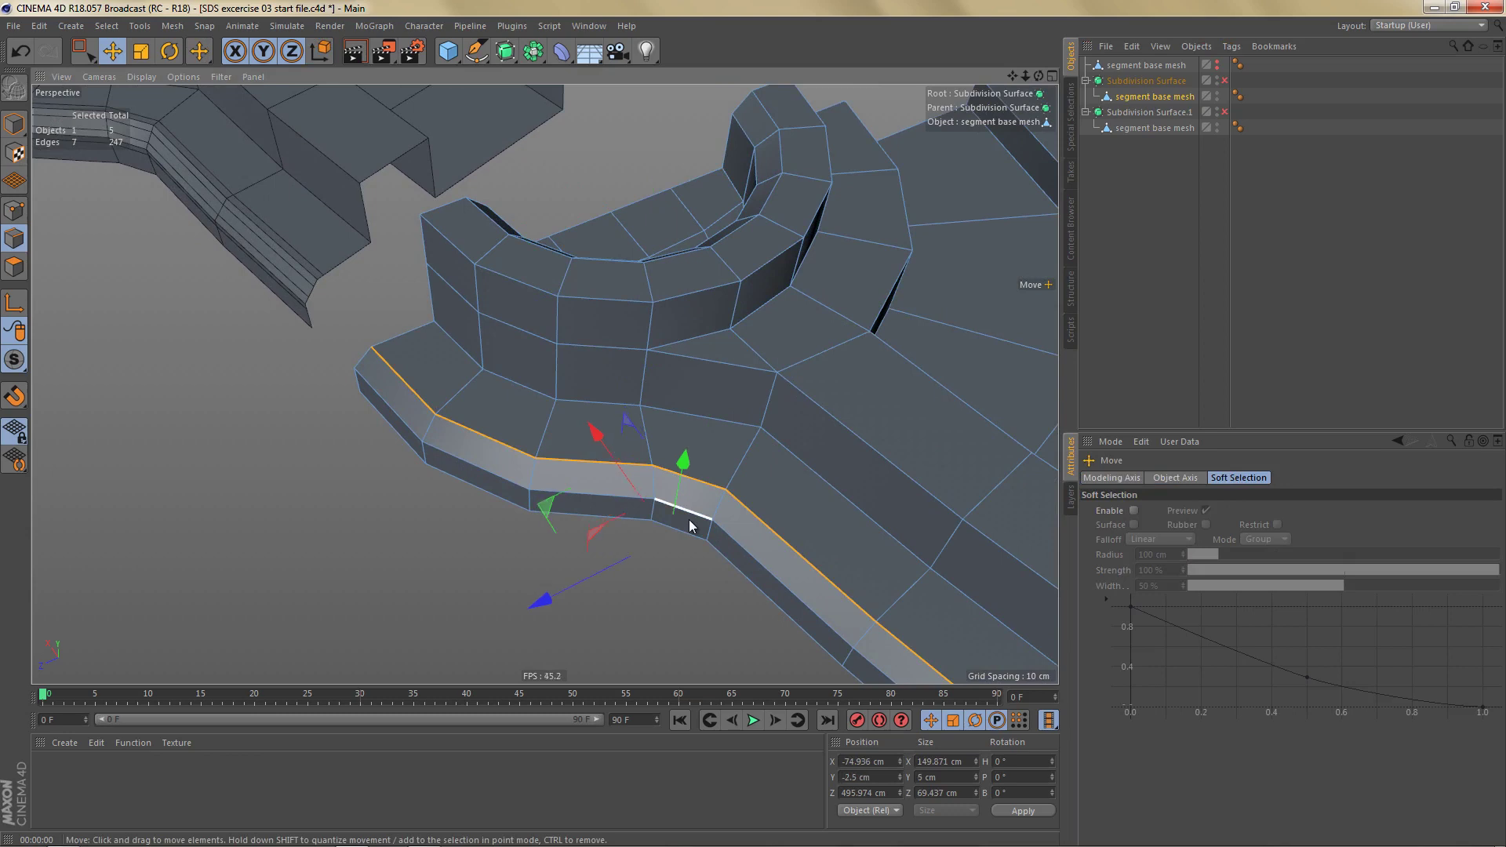
pyautogui.press('m')
pyautogui.press('s')
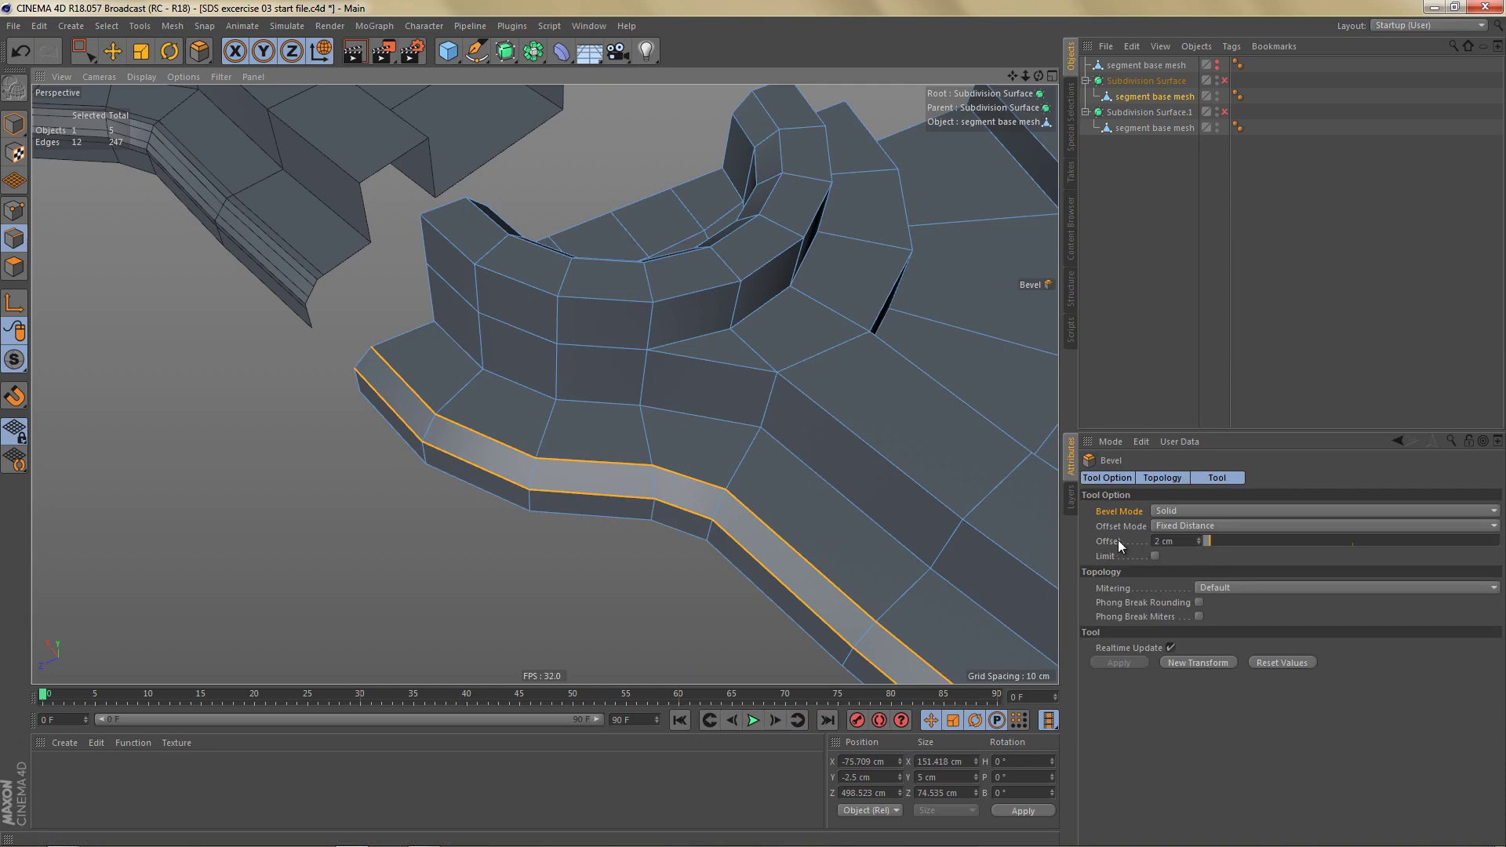
pyautogui.click(1197, 543)
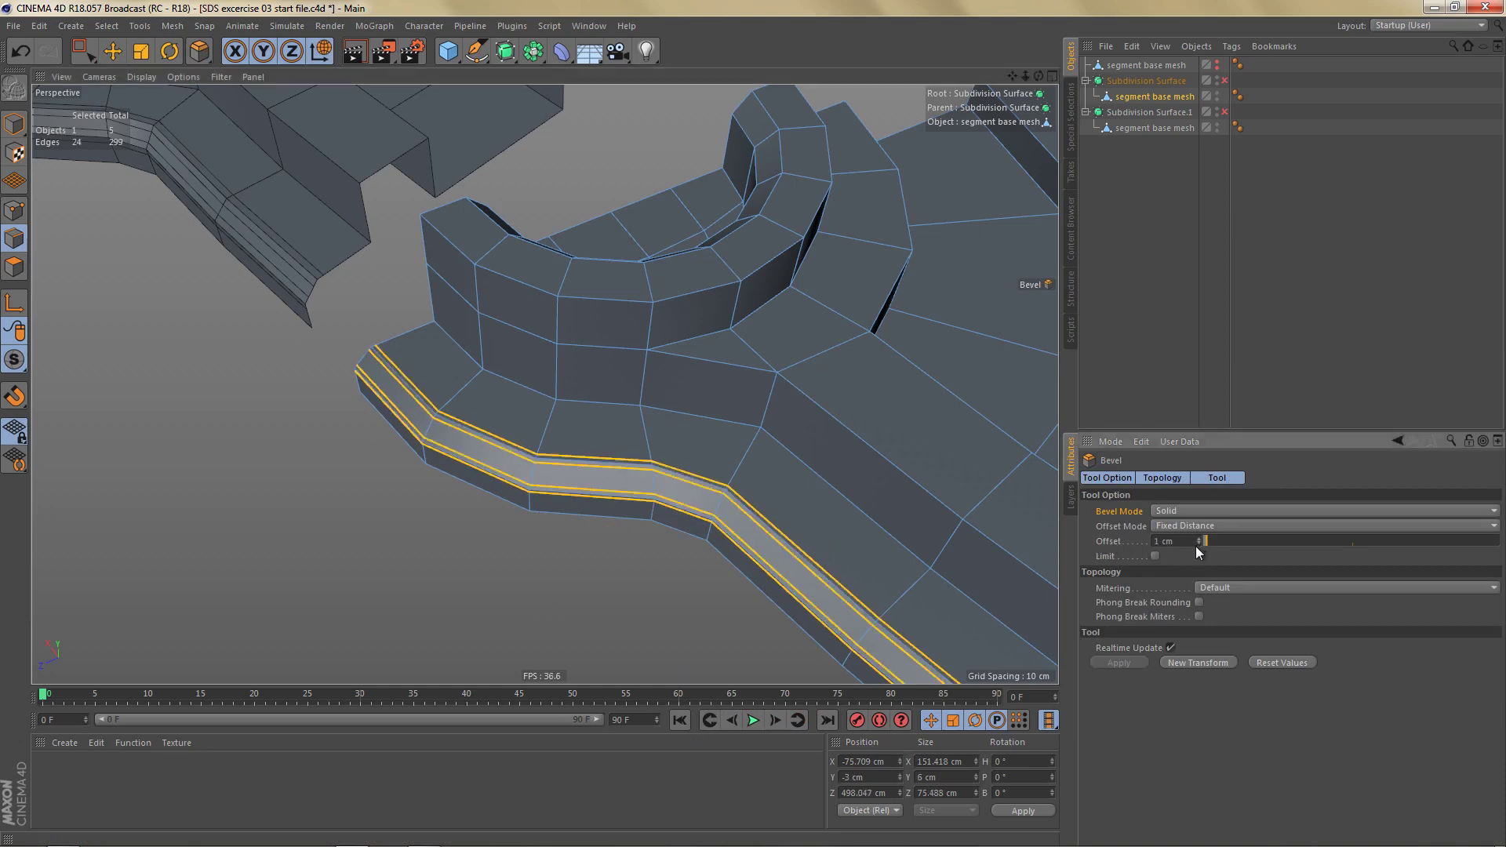
# Step: Dissolve the two extra inner edge loops that the bevel left along the sloped front rim
pyautogui.keyDown('alt'); pyautogui.moveTo(660, 534); pyautogui.dragTo(816, 496, button='right'); pyautogui.keyUp('alt')
pyautogui.keyDown('alt'); pyautogui.moveTo(694, 412); pyautogui.dragTo(666, 371); pyautogui.keyUp('alt')
pyautogui.press('e')
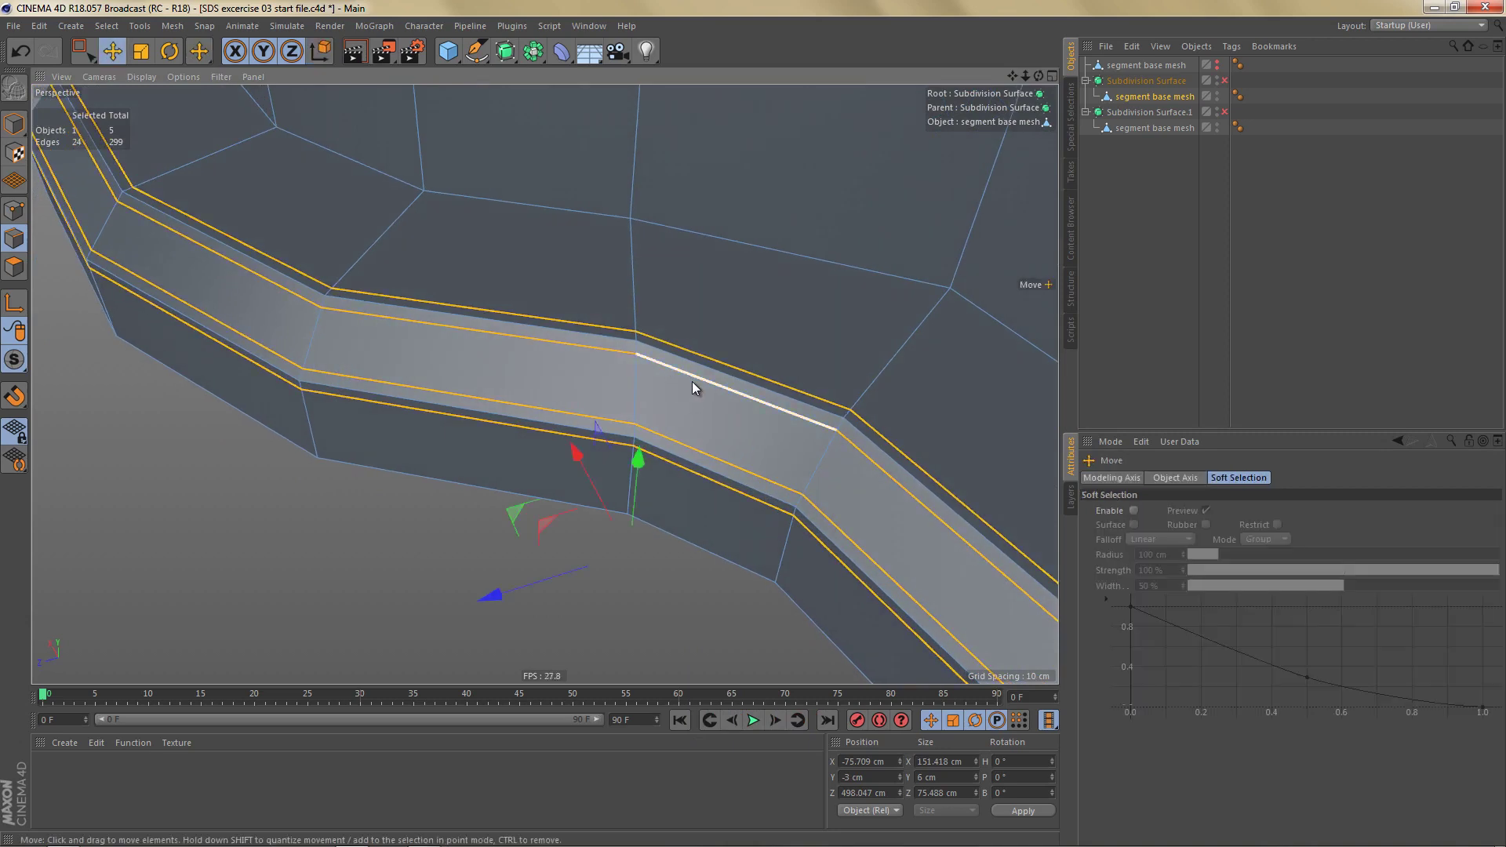
pyautogui.hotkey('ctrl', 'z')
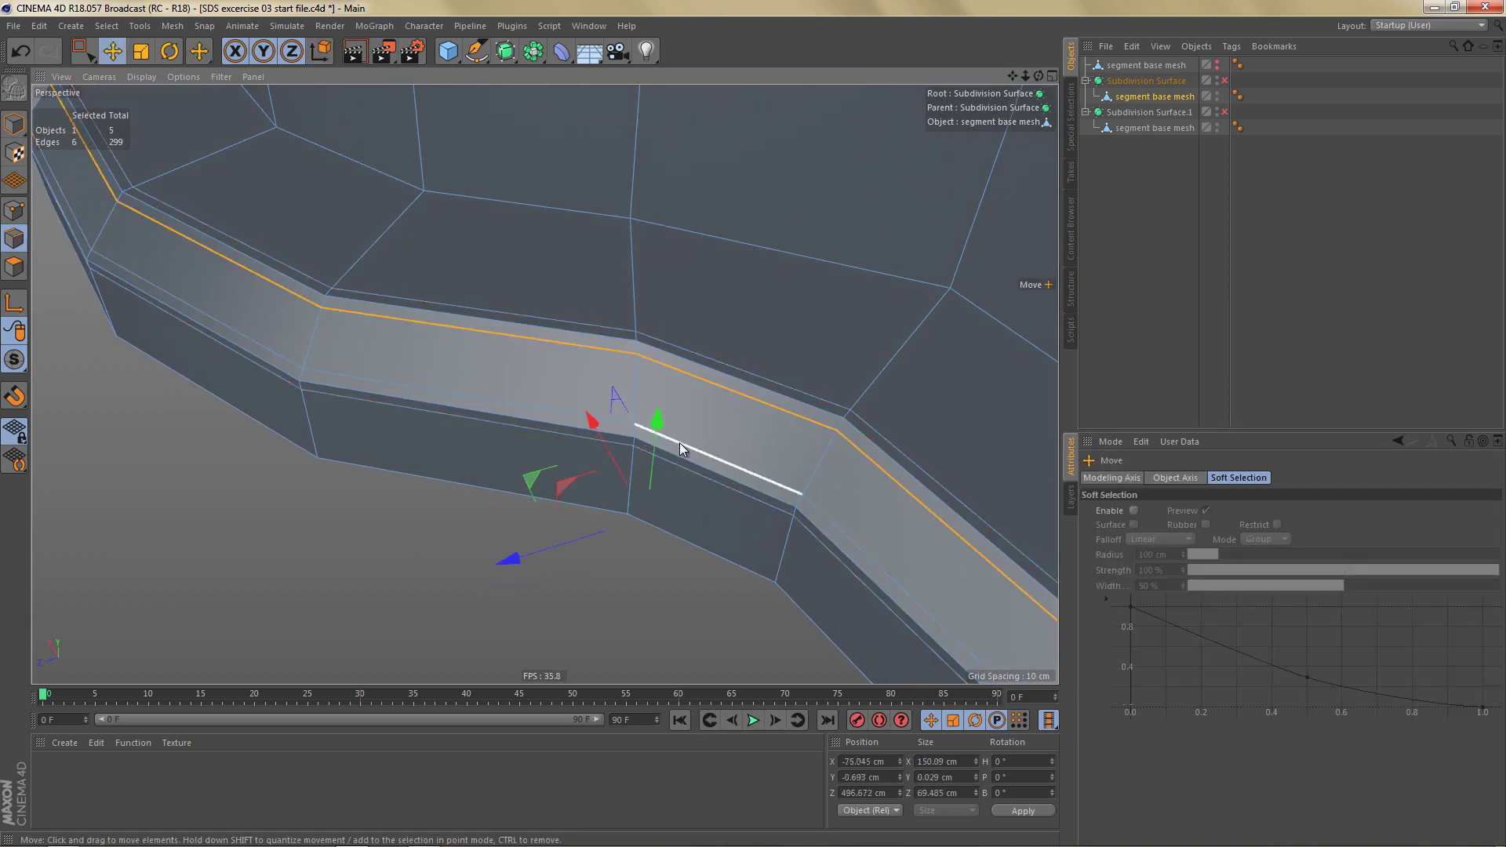
pyautogui.keyDown('alt'); pyautogui.moveTo(629, 366); pyautogui.dragTo(594, 345); pyautogui.keyUp('alt')
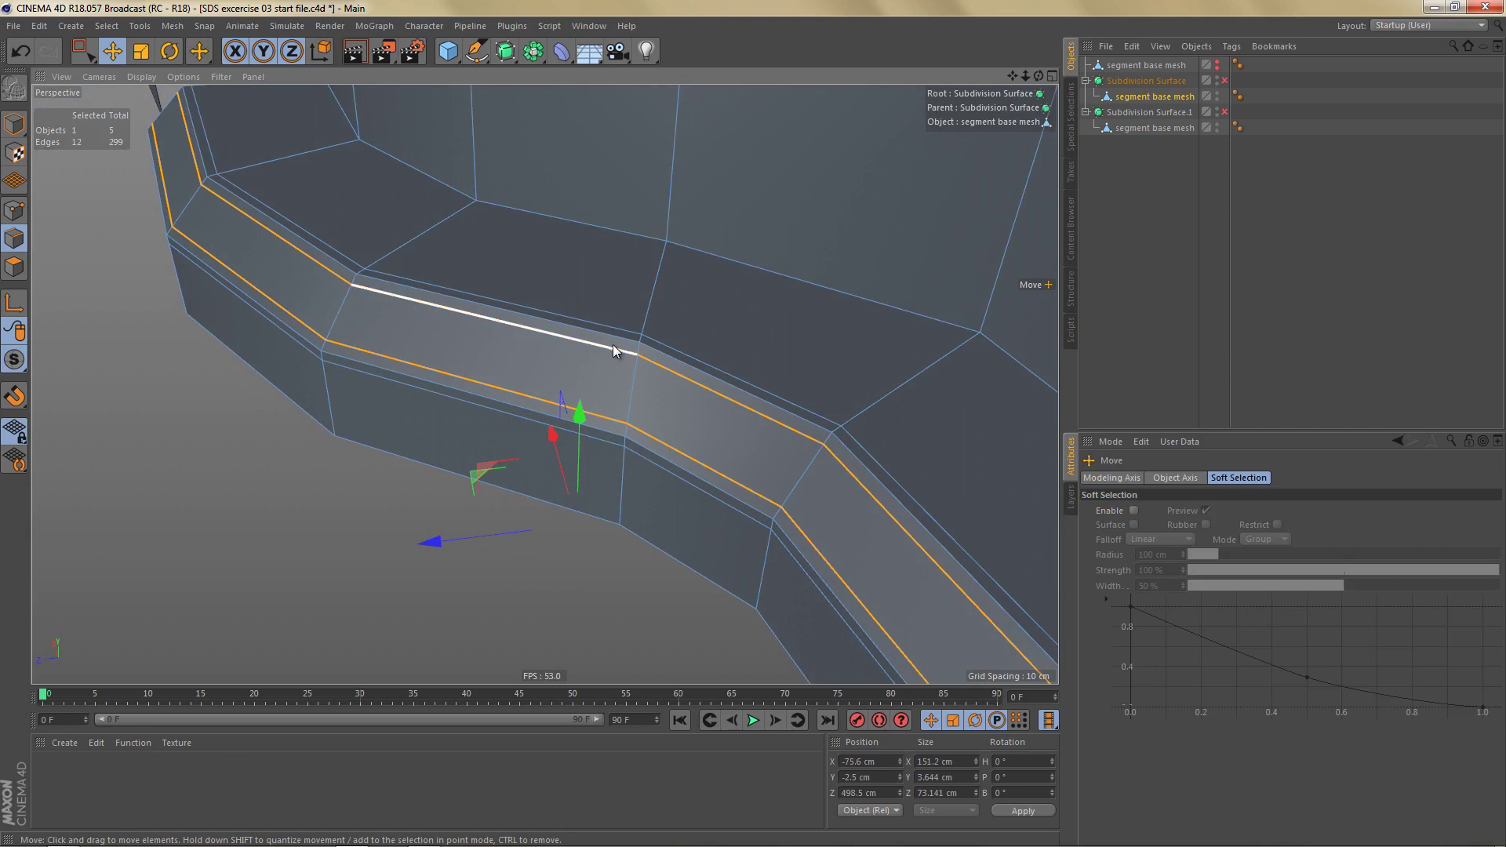
pyautogui.hotkey('ctrl', 'z')
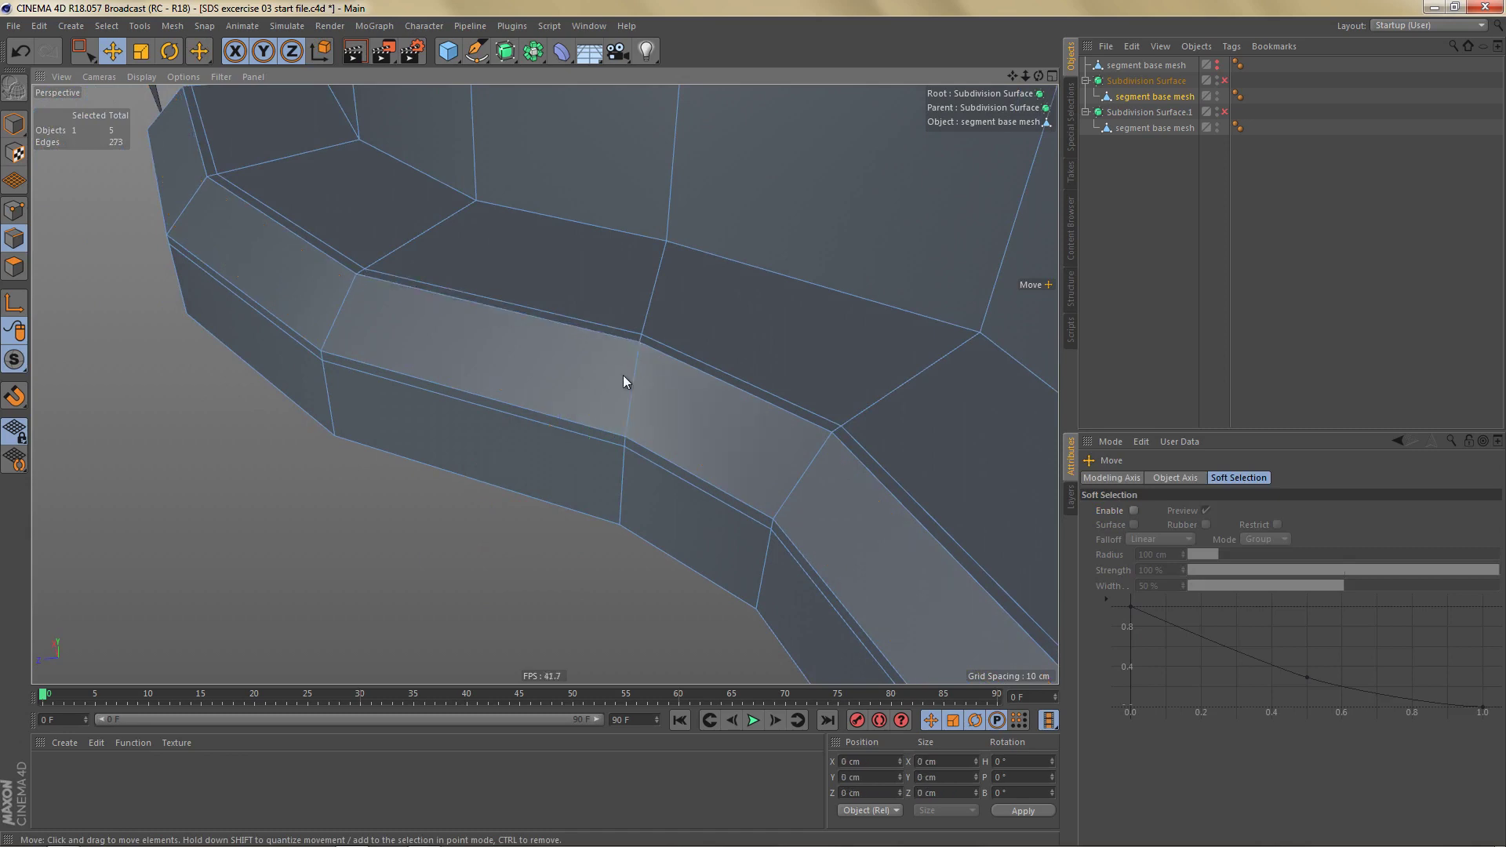
# Step: Enable smoothing on both Subdivision Surface objects and render the view to compare their front rims
pyautogui.press('q')
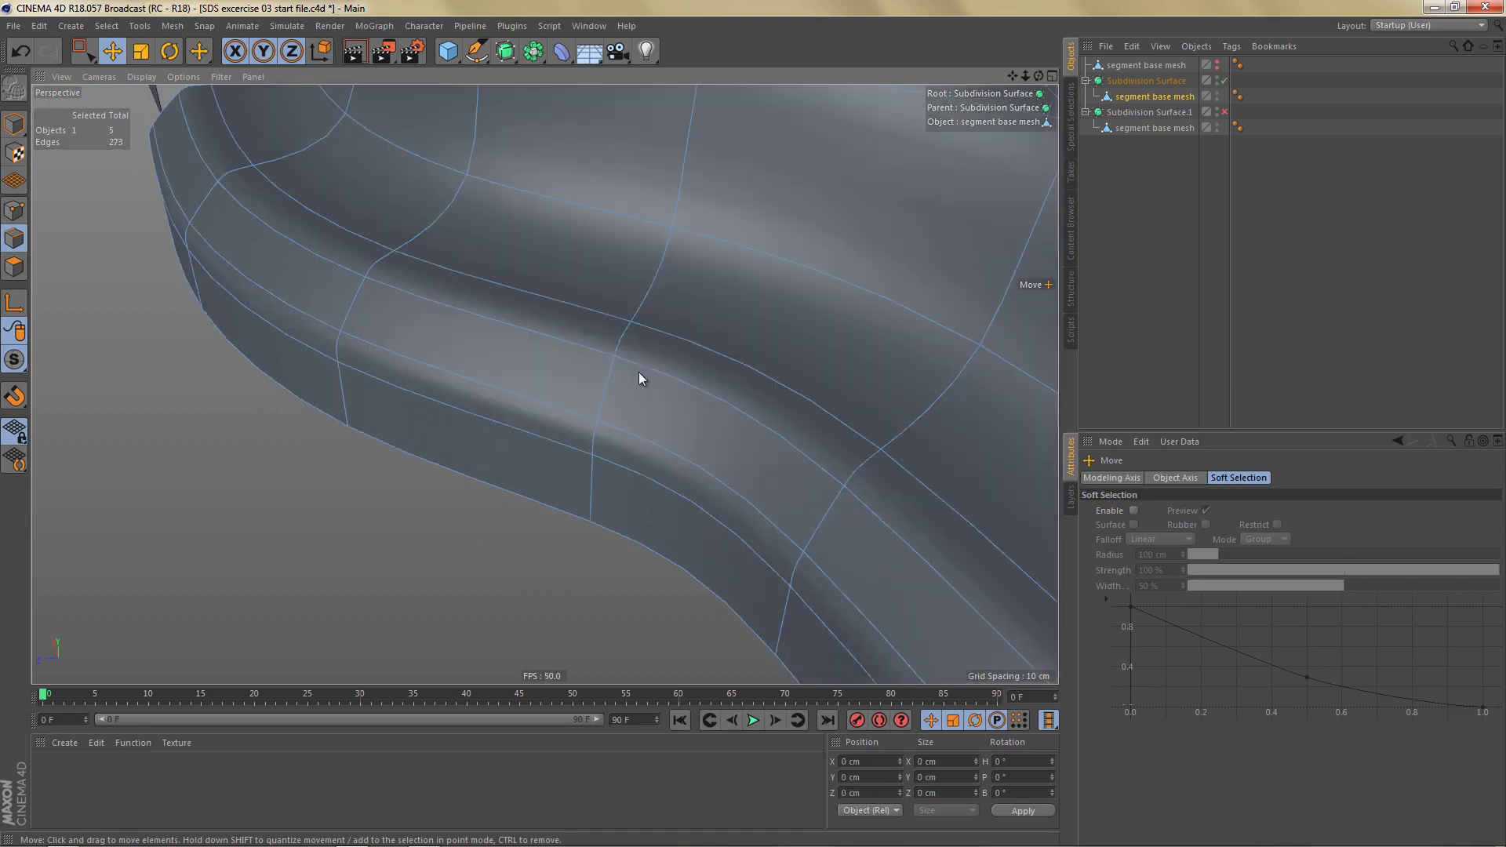
pyautogui.click(1225, 112)
pyautogui.keyDown('alt'); pyautogui.moveTo(729, 266); pyautogui.dragTo(471, 400, button='right'); pyautogui.keyUp('alt')
pyautogui.keyDown('alt'); pyautogui.moveTo(545, 384); pyautogui.dragTo(753, 400); pyautogui.keyUp('alt')
pyautogui.keyDown('alt'); pyautogui.moveTo(748, 398); pyautogui.dragTo(751, 423, button='middle'); pyautogui.keyUp('alt')
pyautogui.hotkey('ctrl', 'r')
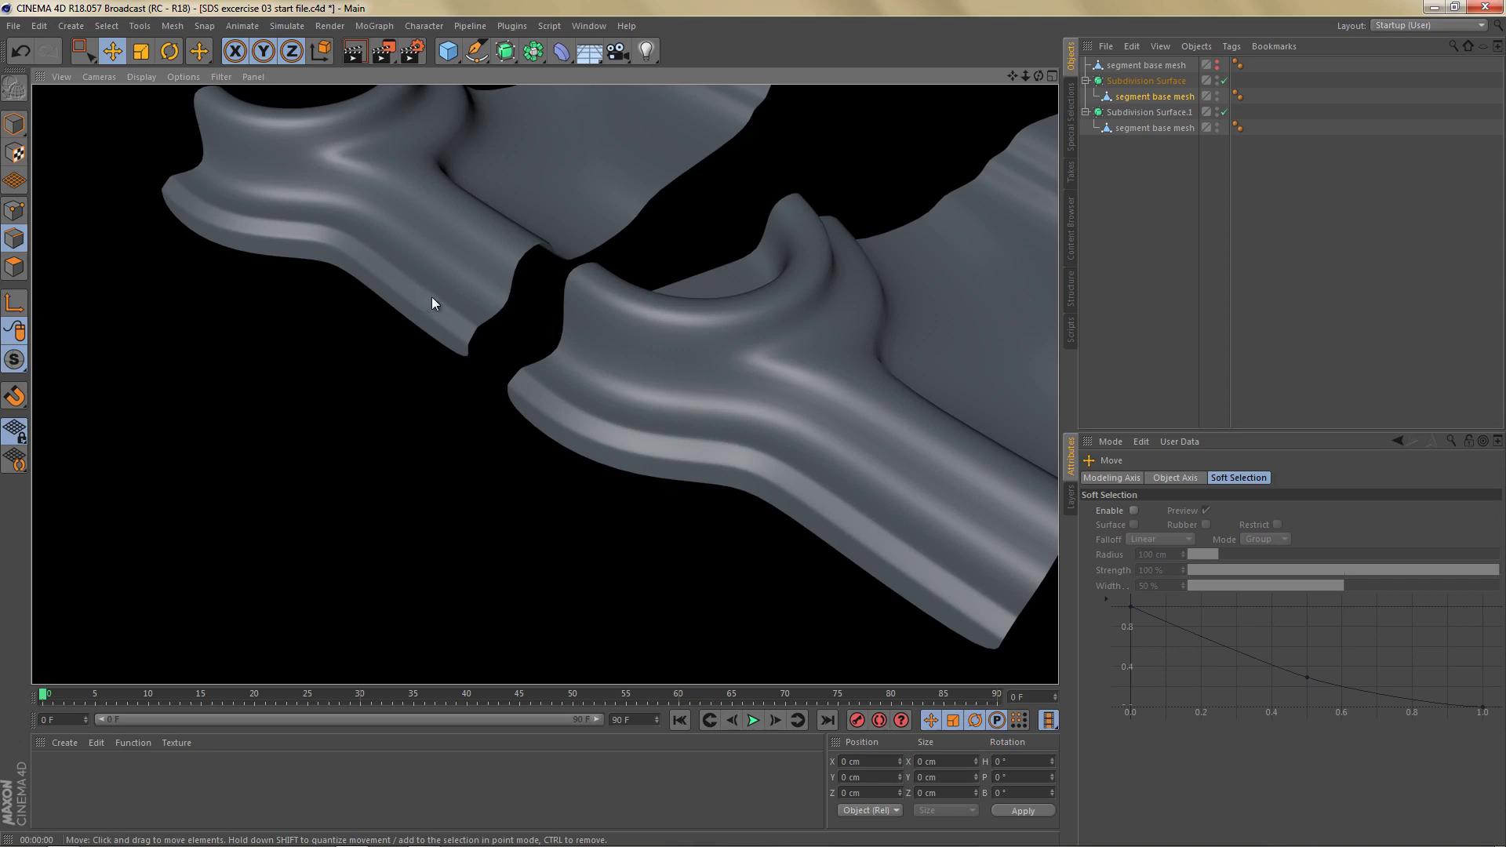
pyautogui.keyDown('alt'); pyautogui.moveTo(431, 296); pyautogui.dragTo(450, 327, button='right'); pyautogui.keyUp('alt')
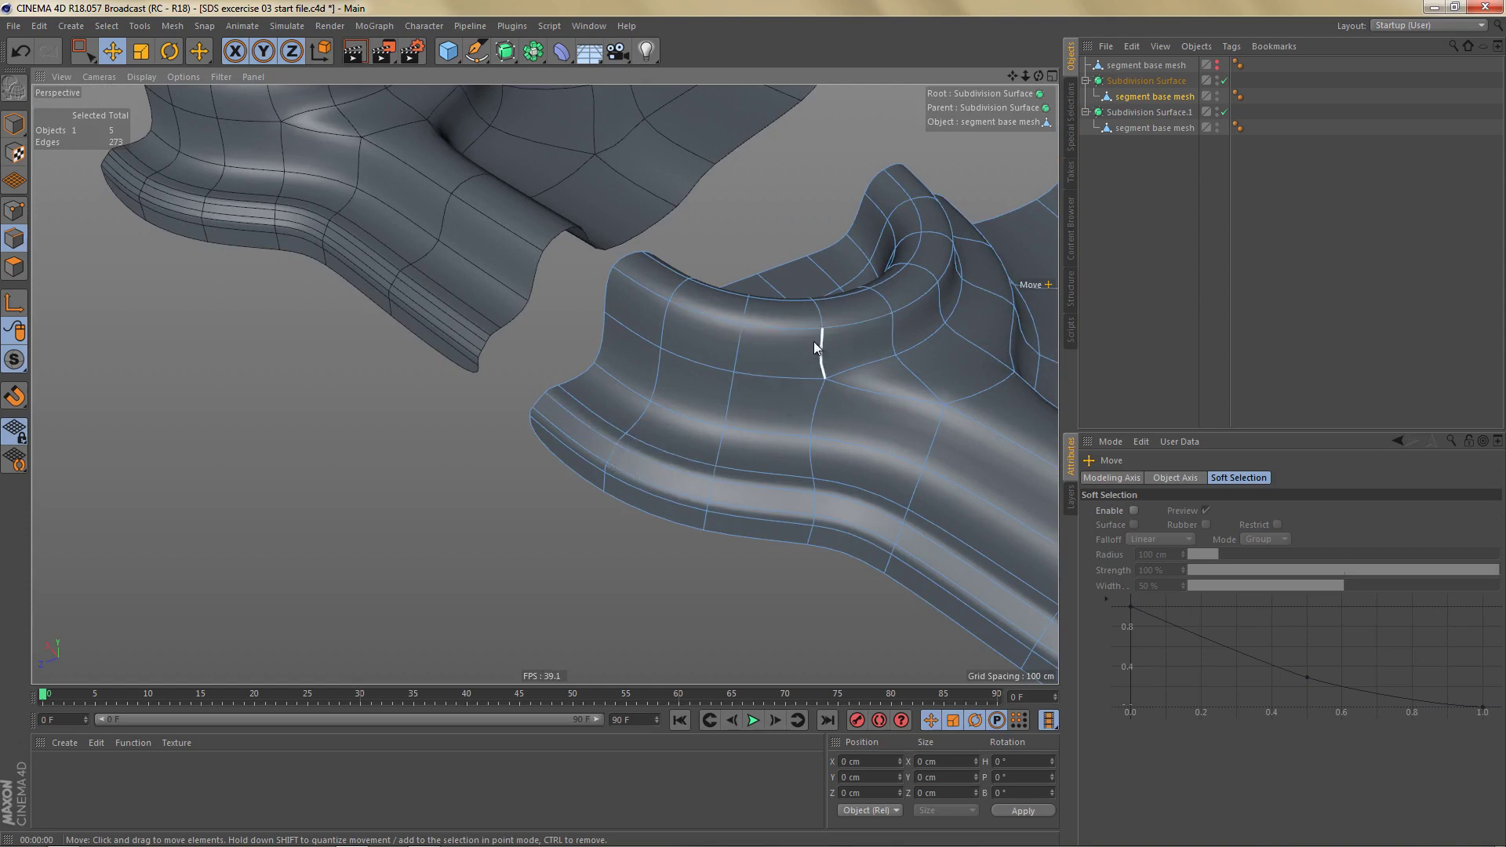
# Step: Delete the Subdivision Surface.1 comparison copy and disable smoothing on the remaining segment base mesh
pyautogui.click(1131, 110)
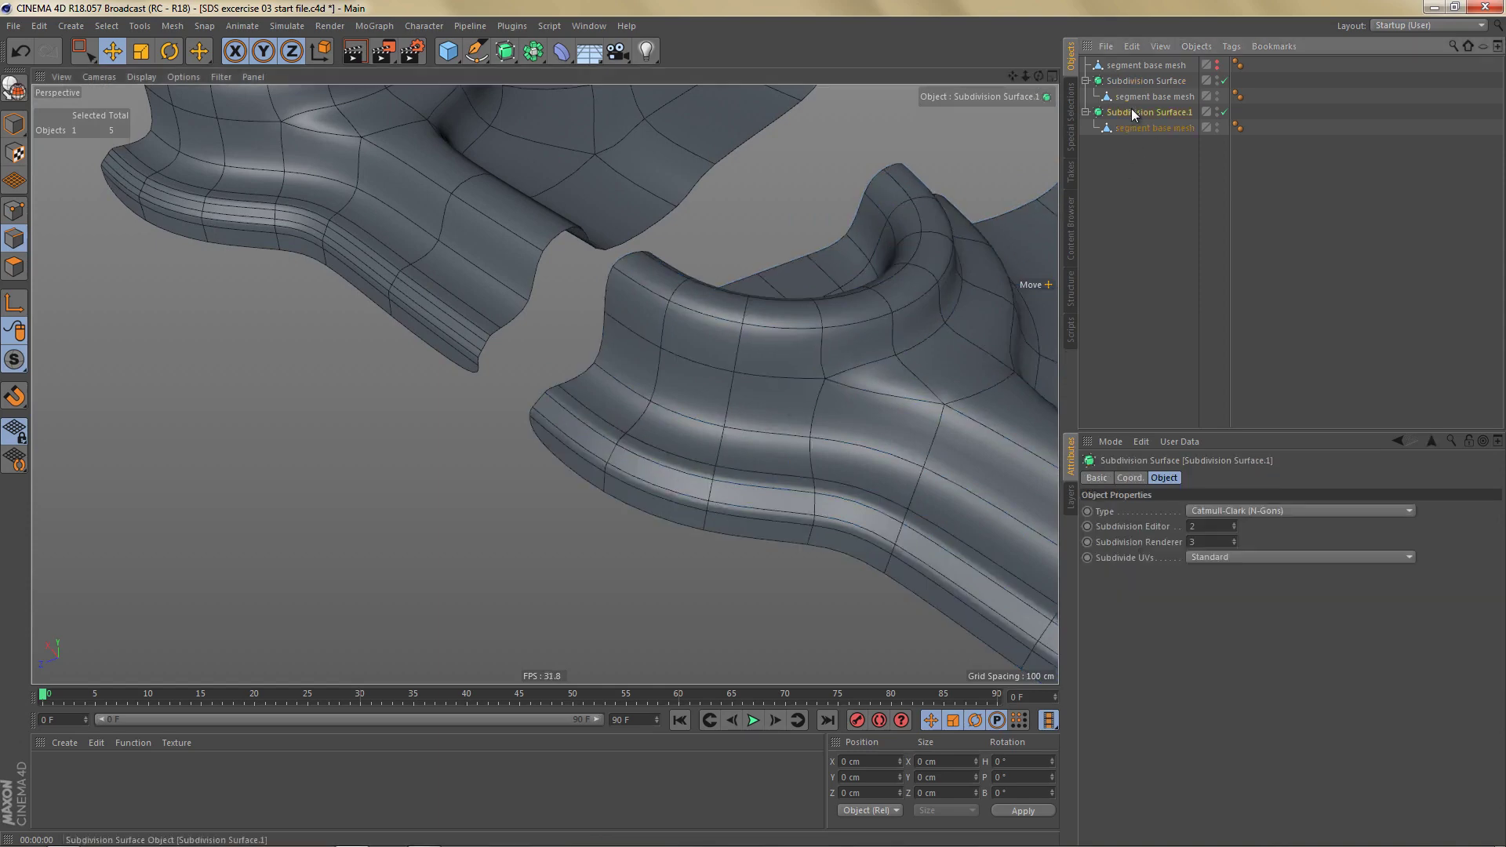
pyautogui.press('Delete')
pyautogui.click(1149, 96)
pyautogui.press('q')
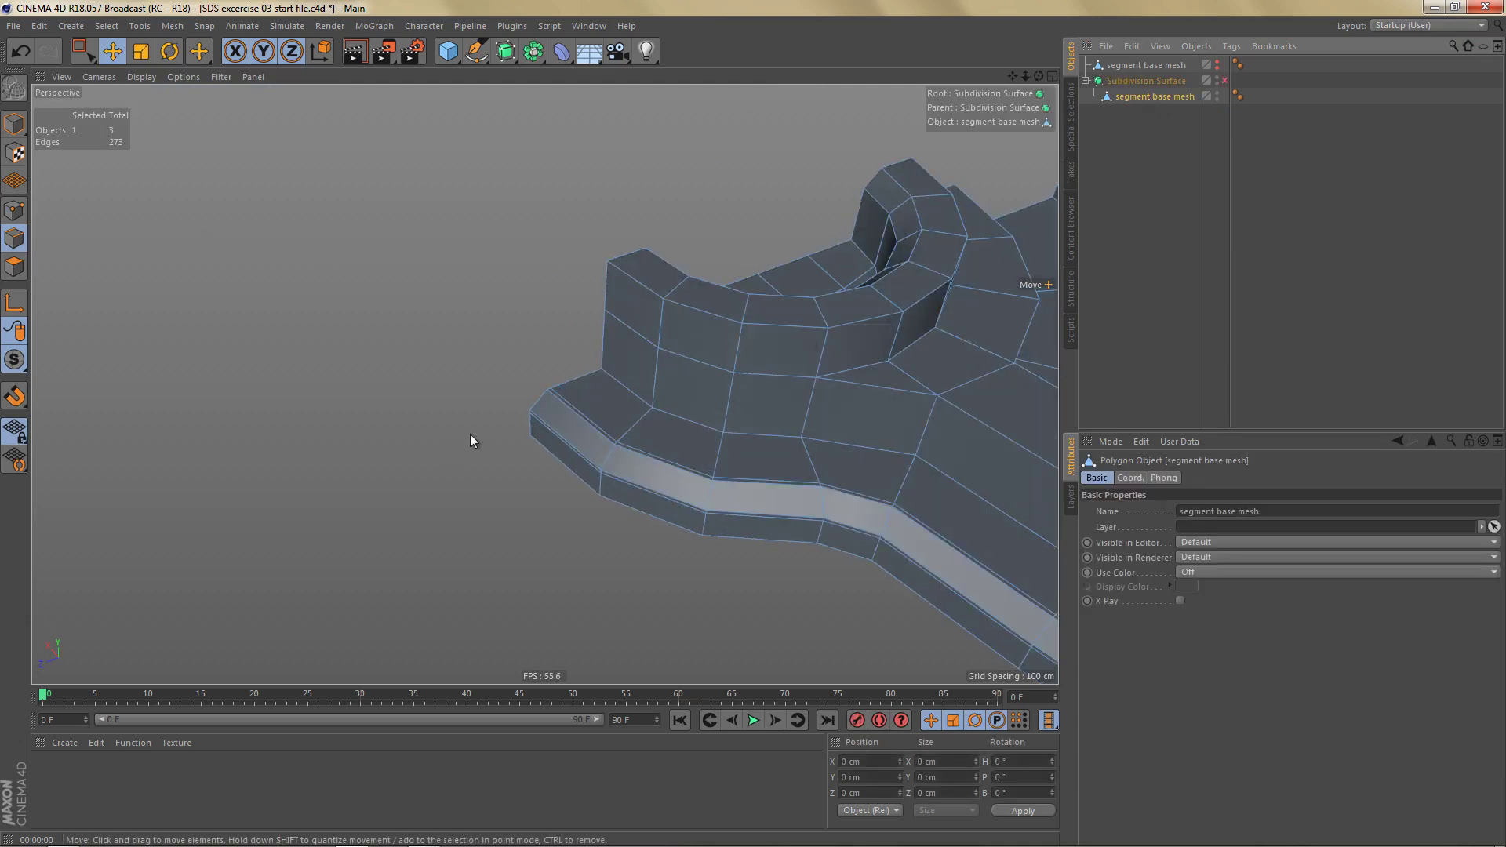
# Step: Bevel both edge loops of the sloped band inside the curved collar in Solid mode with a 1 cm offset
pyautogui.keyDown('alt'); pyautogui.moveTo(712, 309); pyautogui.dragTo(779, 323); pyautogui.keyUp('alt')
pyautogui.keyDown('alt'); pyautogui.moveTo(544, 383); pyautogui.dragTo(733, 443); pyautogui.keyUp('alt')
pyautogui.keyDown('alt'); pyautogui.moveTo(736, 362); pyautogui.dragTo(770, 369, button='right'); pyautogui.keyUp('alt')
pyautogui.keyDown('alt'); pyautogui.moveTo(772, 369); pyautogui.dragTo(745, 349); pyautogui.keyUp('alt')
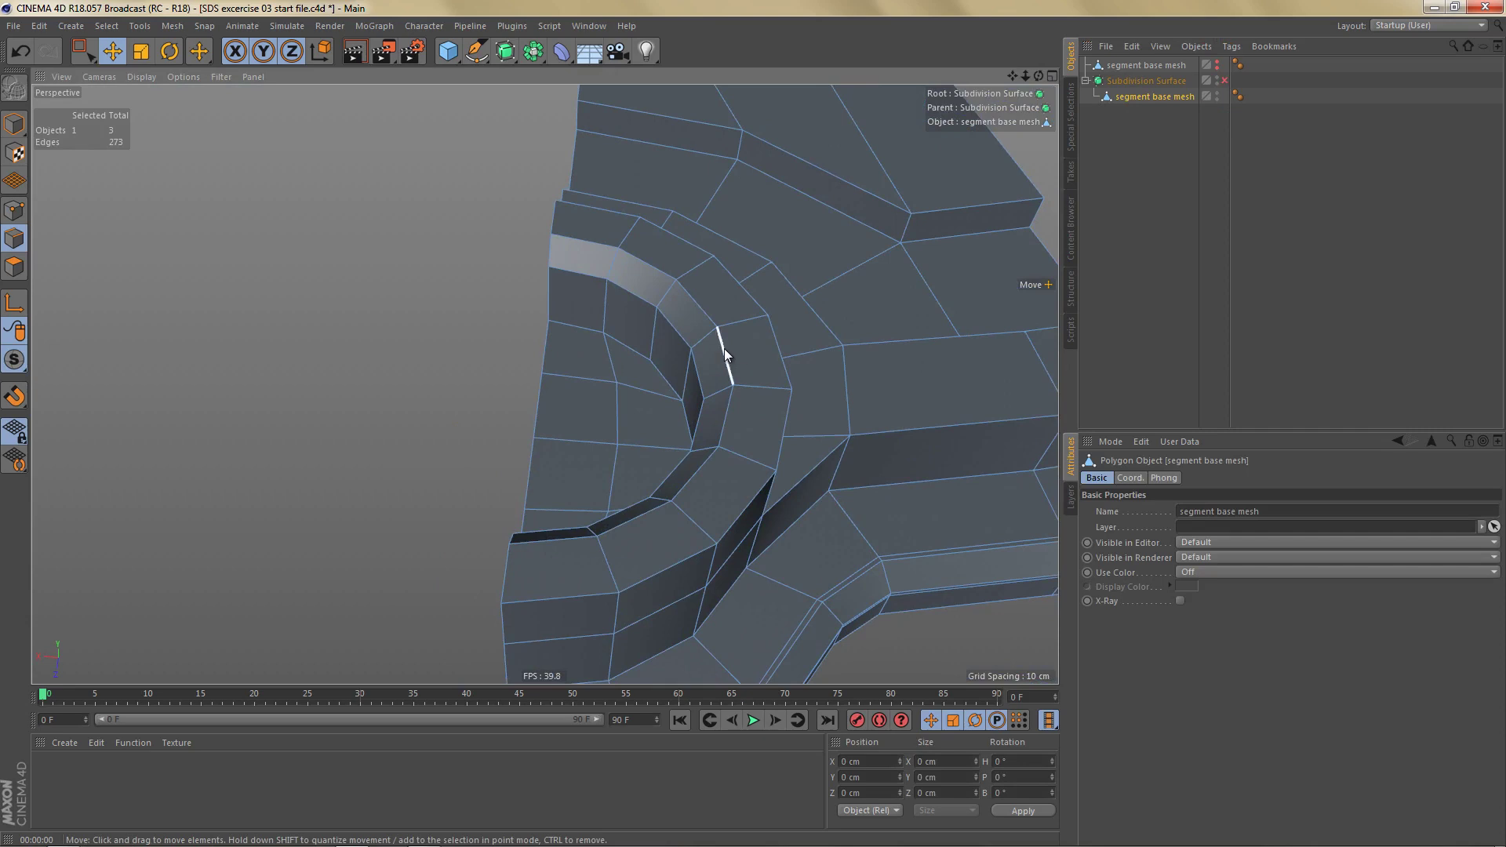
pyautogui.doubleClick(723, 348)
pyautogui.keyDown('shift'); pyautogui.doubleClick(698, 364); pyautogui.keyUp('shift')
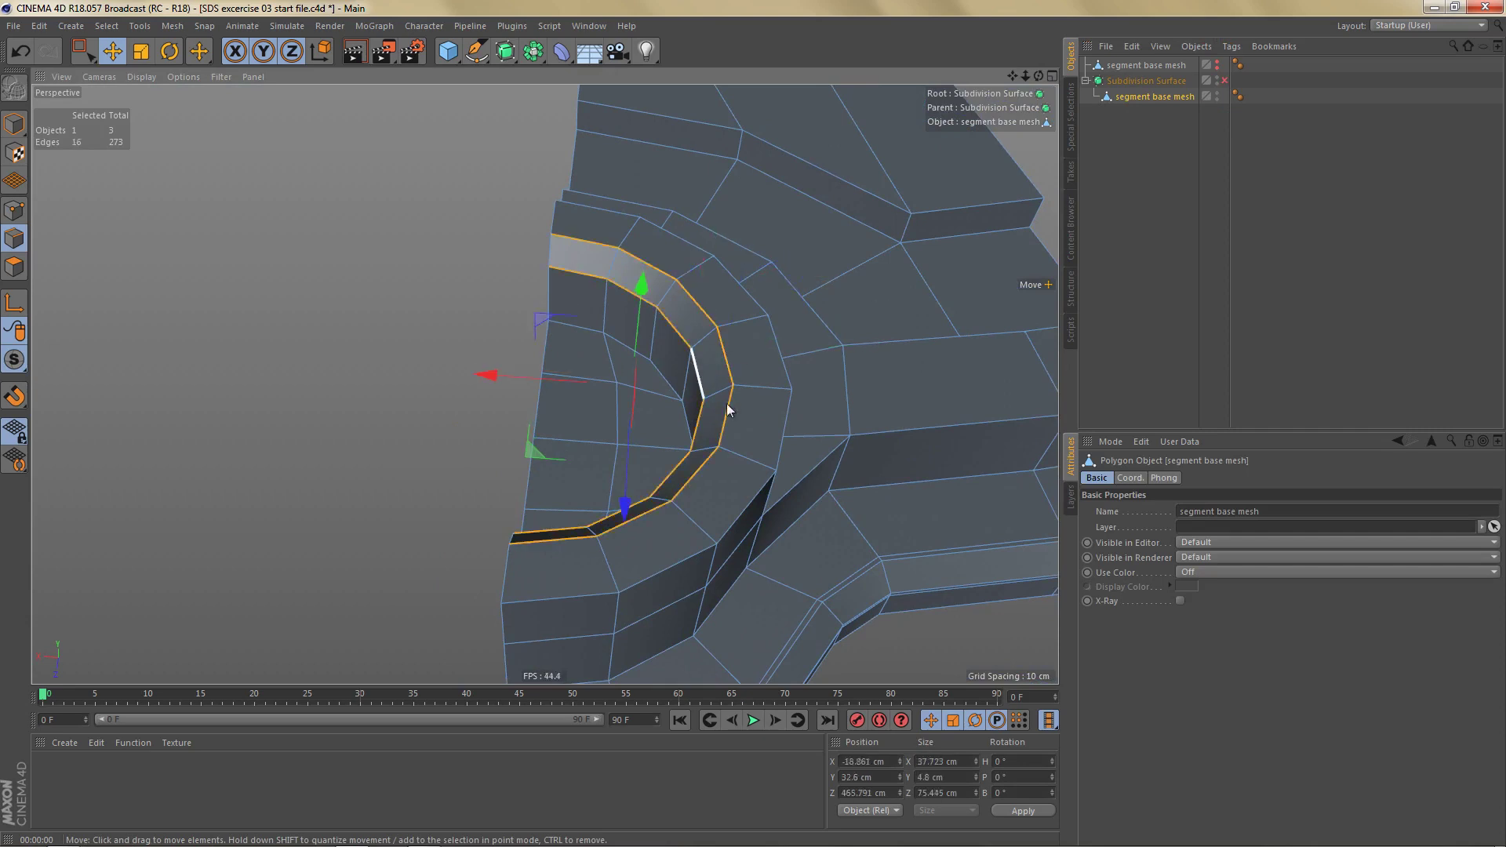
pyautogui.press('m')
pyautogui.press('s')
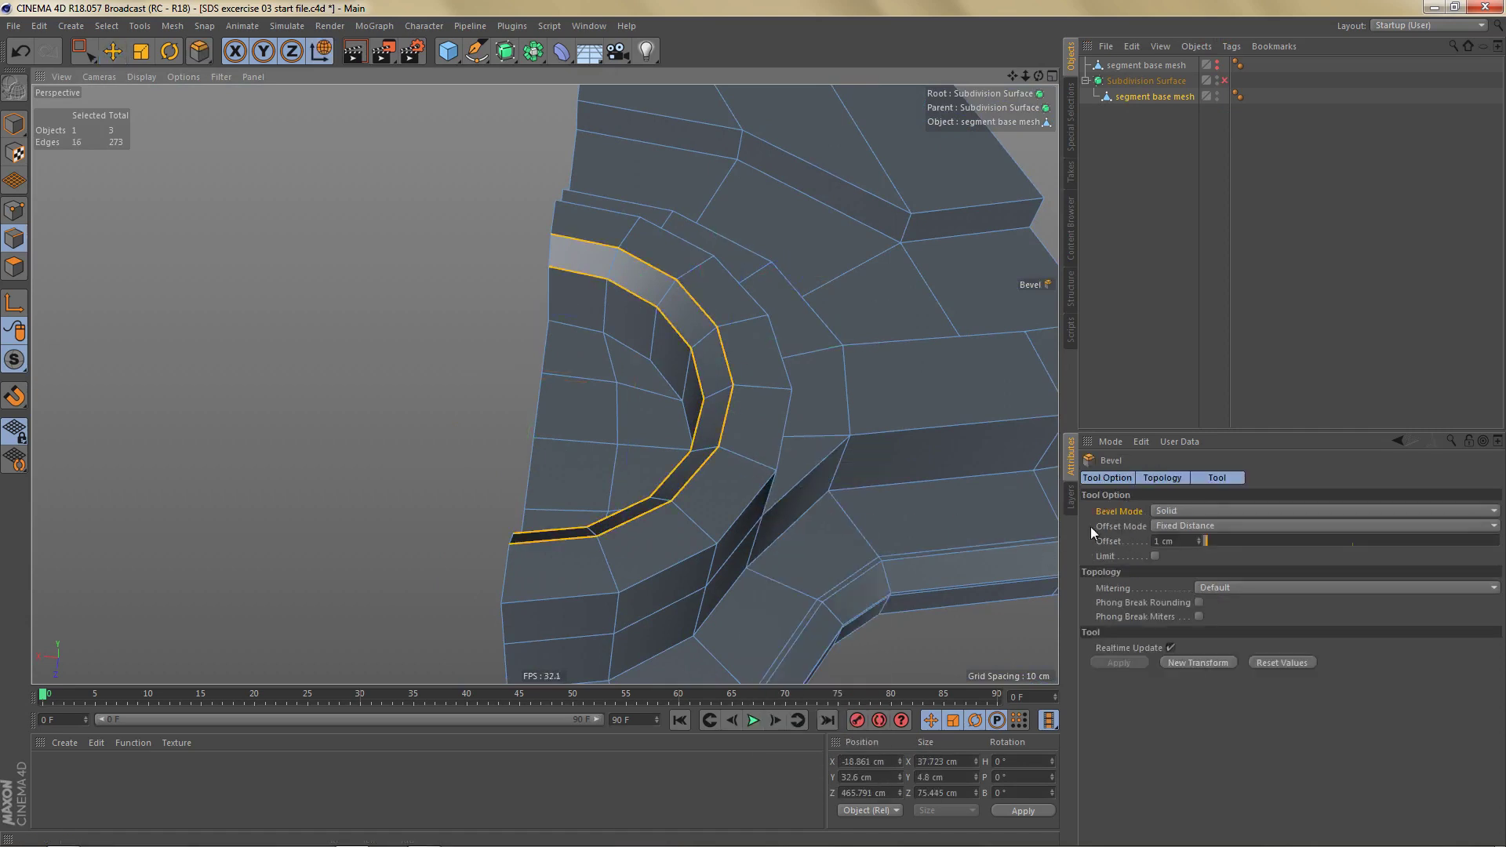
pyautogui.click(1209, 658)
# Step: Dissolve the two extra bevel edge loops inside the collar's sloped band
pyautogui.moveTo(716, 350)
pyautogui.keyDown('alt'); pyautogui.mouseDown(button='right')
pyautogui.moveTo(776, 345)
pyautogui.moveTo(723, 355)
pyautogui.mouseUp(button='right'); pyautogui.keyUp('alt')
pyautogui.keyDown('alt'); pyautogui.moveTo(743, 361); pyautogui.dragTo(769, 365); pyautogui.keyUp('alt')
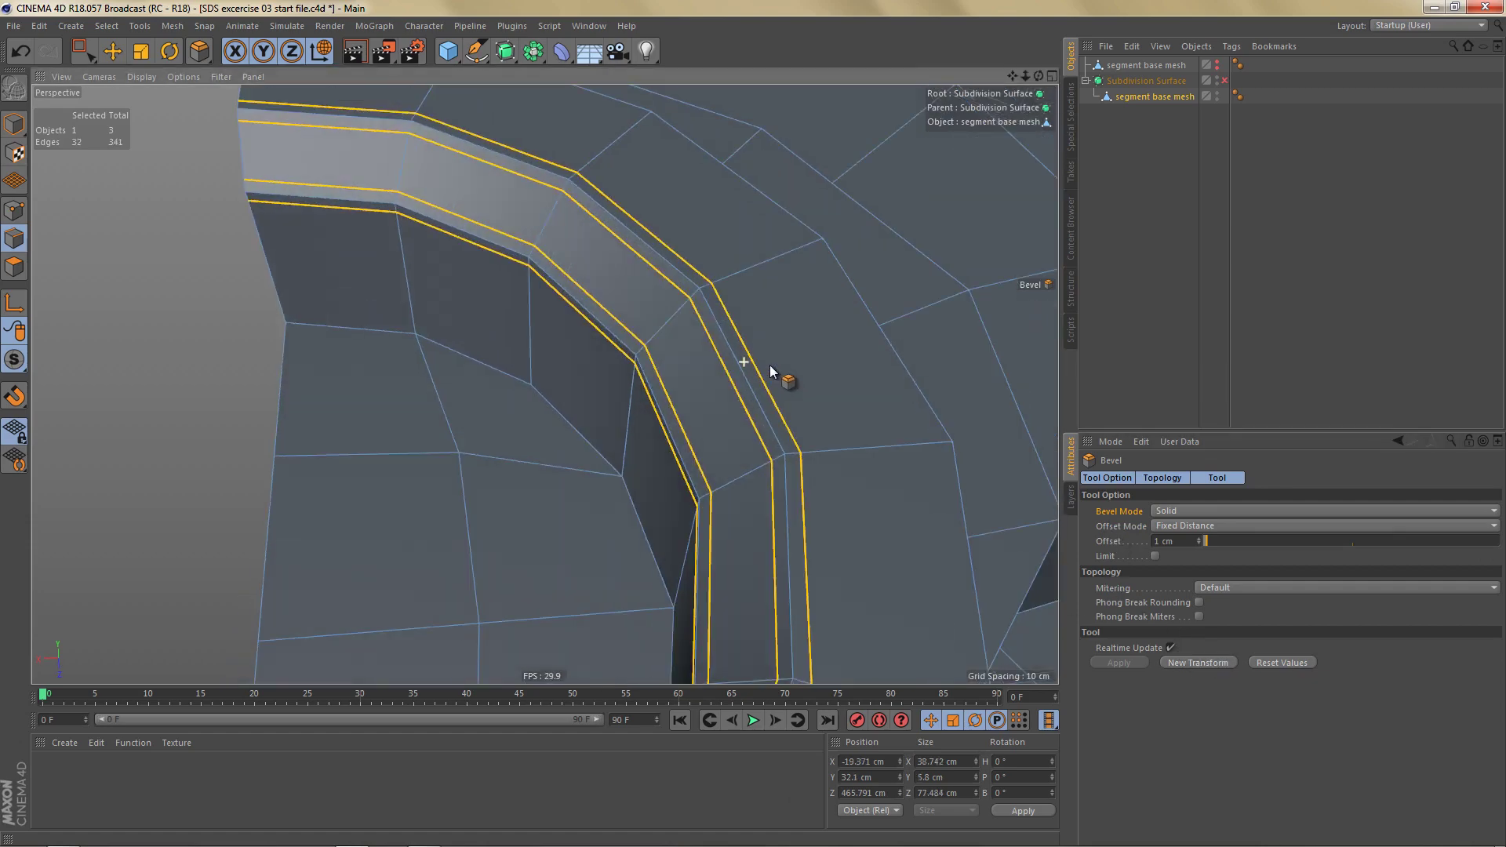
pyautogui.press('e')
pyautogui.doubleClick(723, 363)
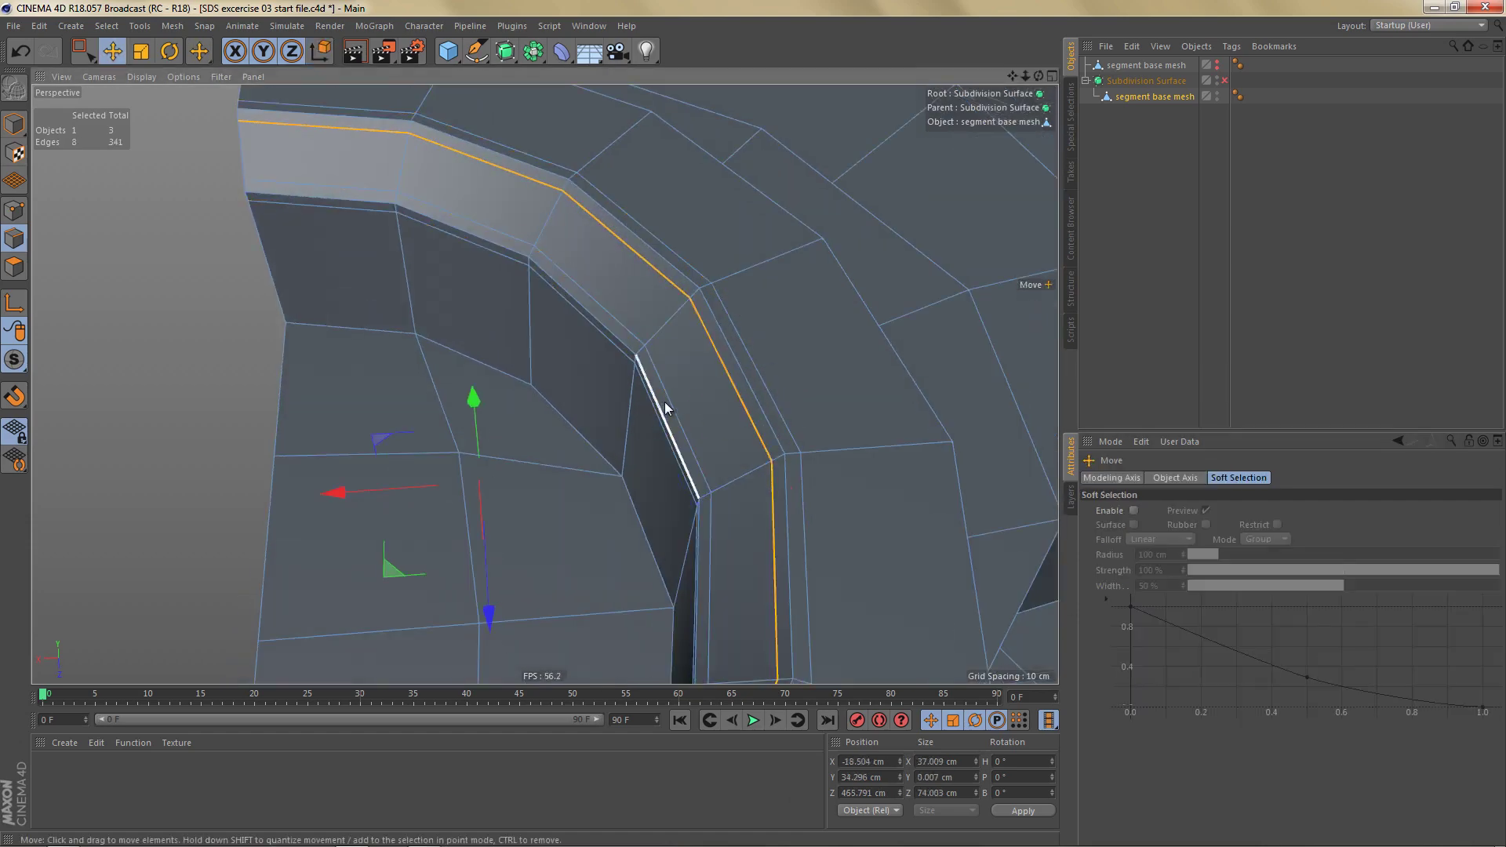
pyautogui.keyDown('shift'); pyautogui.doubleClick(671, 398); pyautogui.keyUp('shift')
pyautogui.hotkey('ctrl', 'BackSpace')
pyautogui.keyDown('alt'); pyautogui.moveTo(736, 374); pyautogui.dragTo(713, 373, button='right'); pyautogui.keyUp('alt')
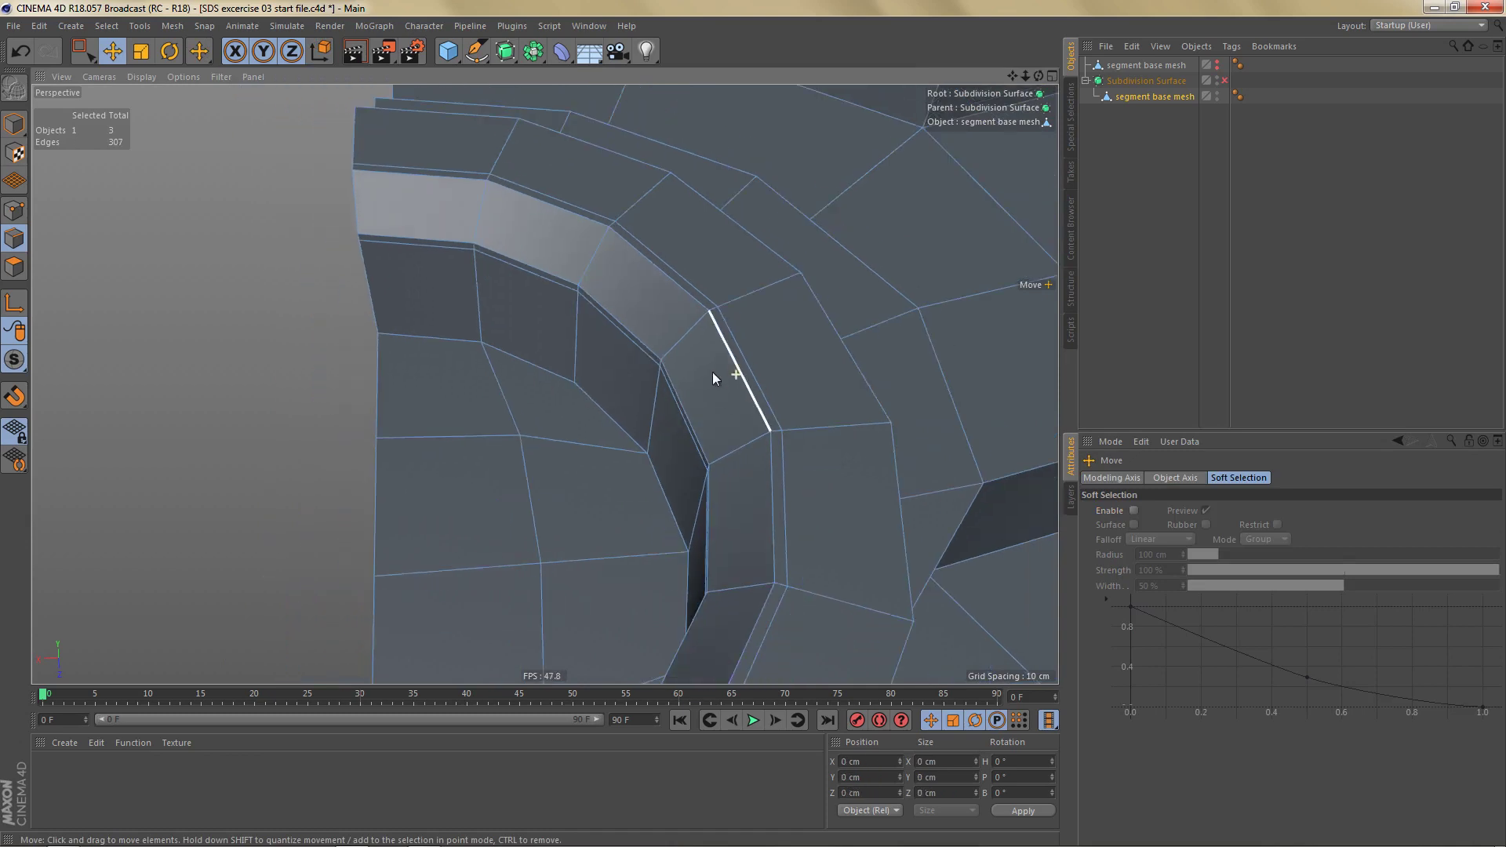
# Step: Ring-select the vertical edges of the collar's inner wall and add one edge cut at 20% offset
pyautogui.press('u')
pyautogui.press('b')
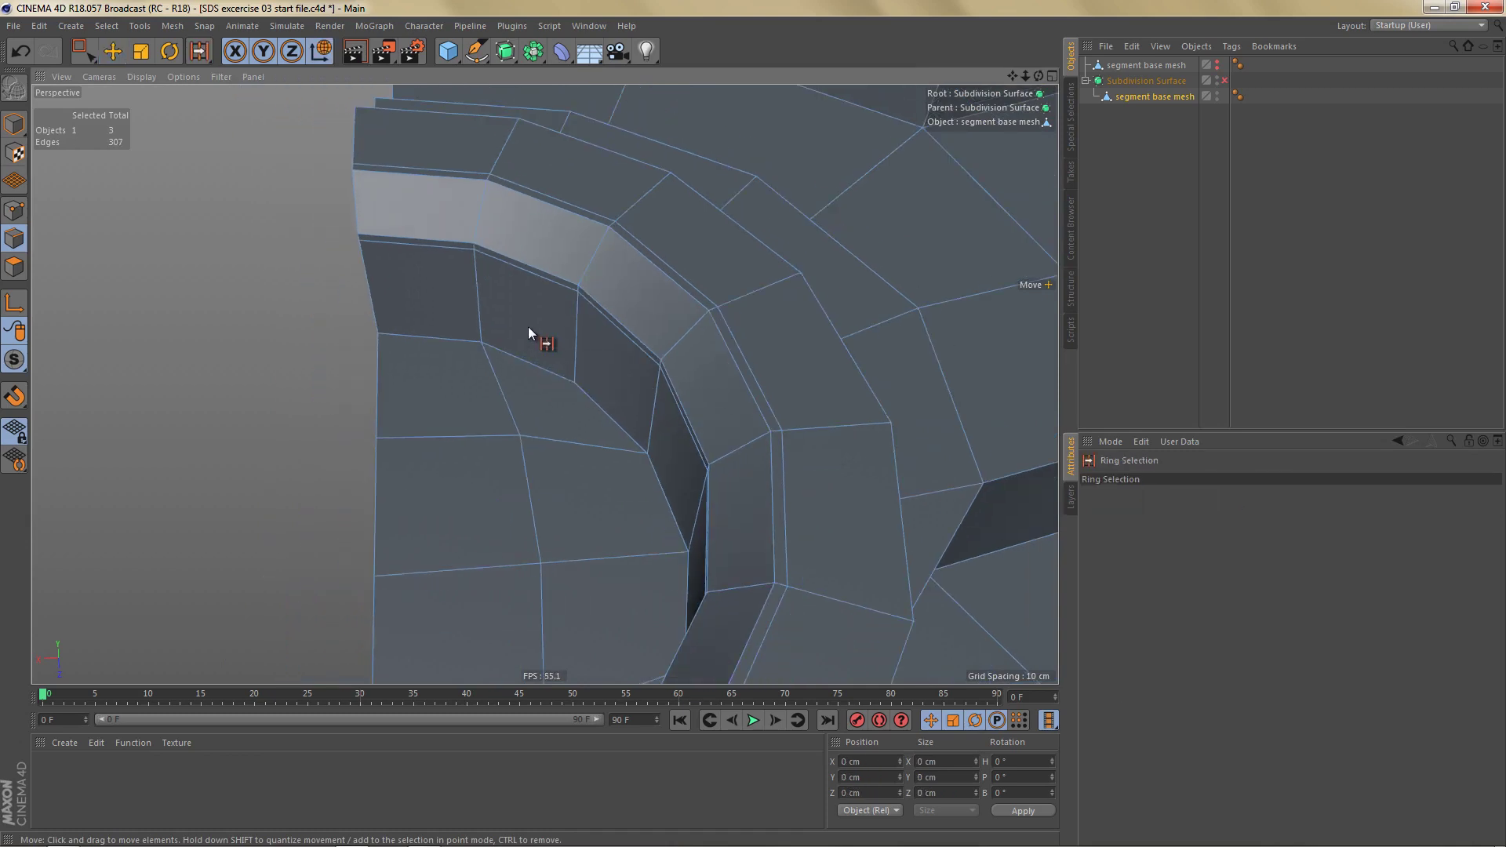
pyautogui.click(514, 320)
pyautogui.press('m')
pyautogui.press('f')
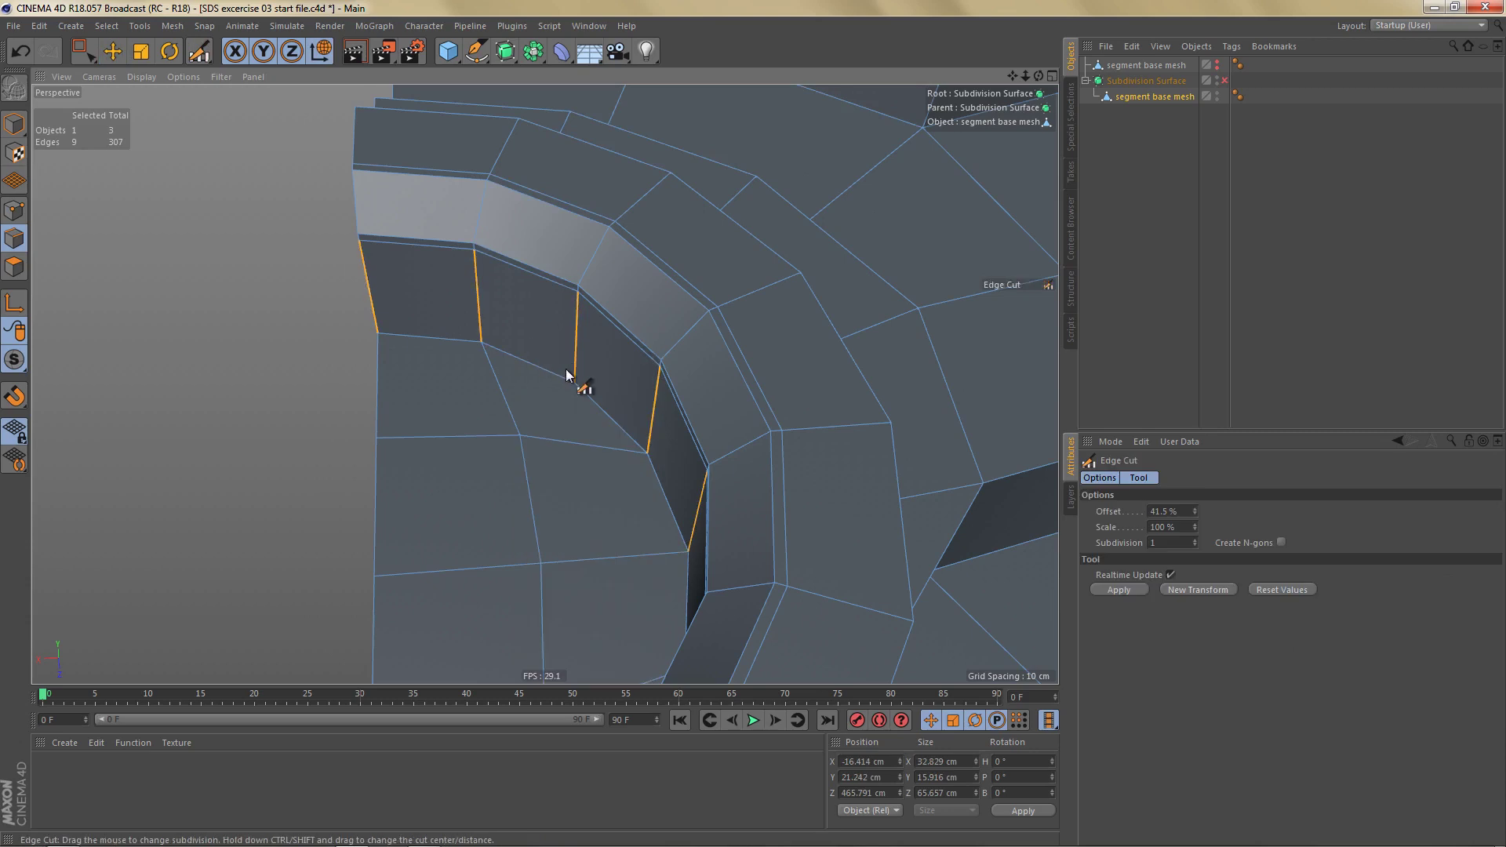
pyautogui.click(566, 370)
pyautogui.moveTo(752, 425)
pyautogui.keyDown('ctrl'); pyautogui.mouseDown()
pyautogui.moveTo(729, 424)
pyautogui.moveTo(754, 424)
pyautogui.mouseUp(); pyautogui.keyUp('ctrl')
# Step: Render the smoothed collar to check its shape, and return to the unsmoothed cage
pyautogui.keyDown('alt'); pyautogui.moveTo(590, 331); pyautogui.dragTo(583, 396, button='right'); pyautogui.keyUp('alt')
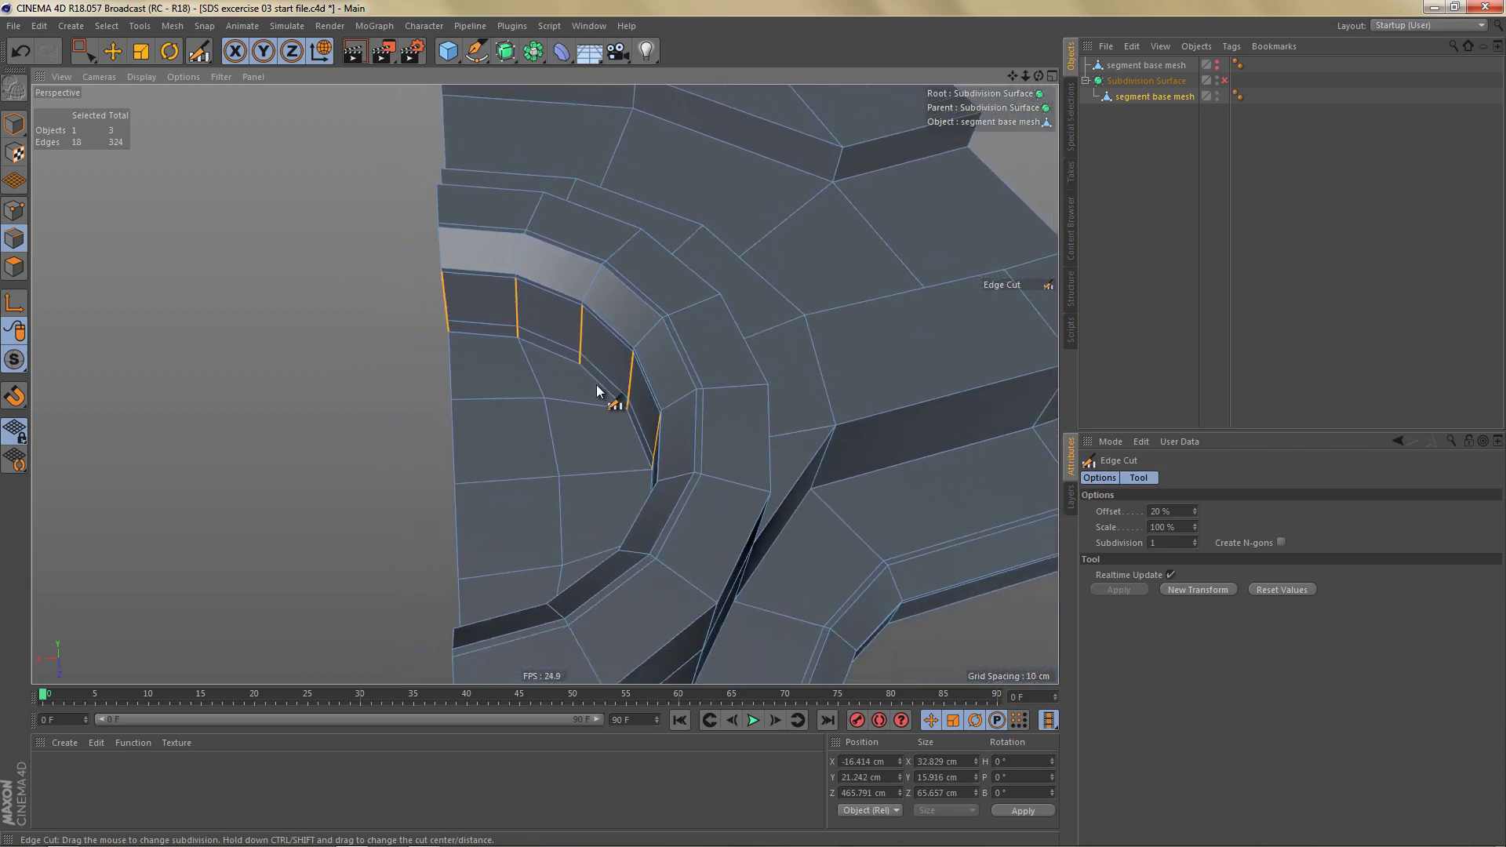
pyautogui.press('q')
pyautogui.hotkey('ctrl', 'r')
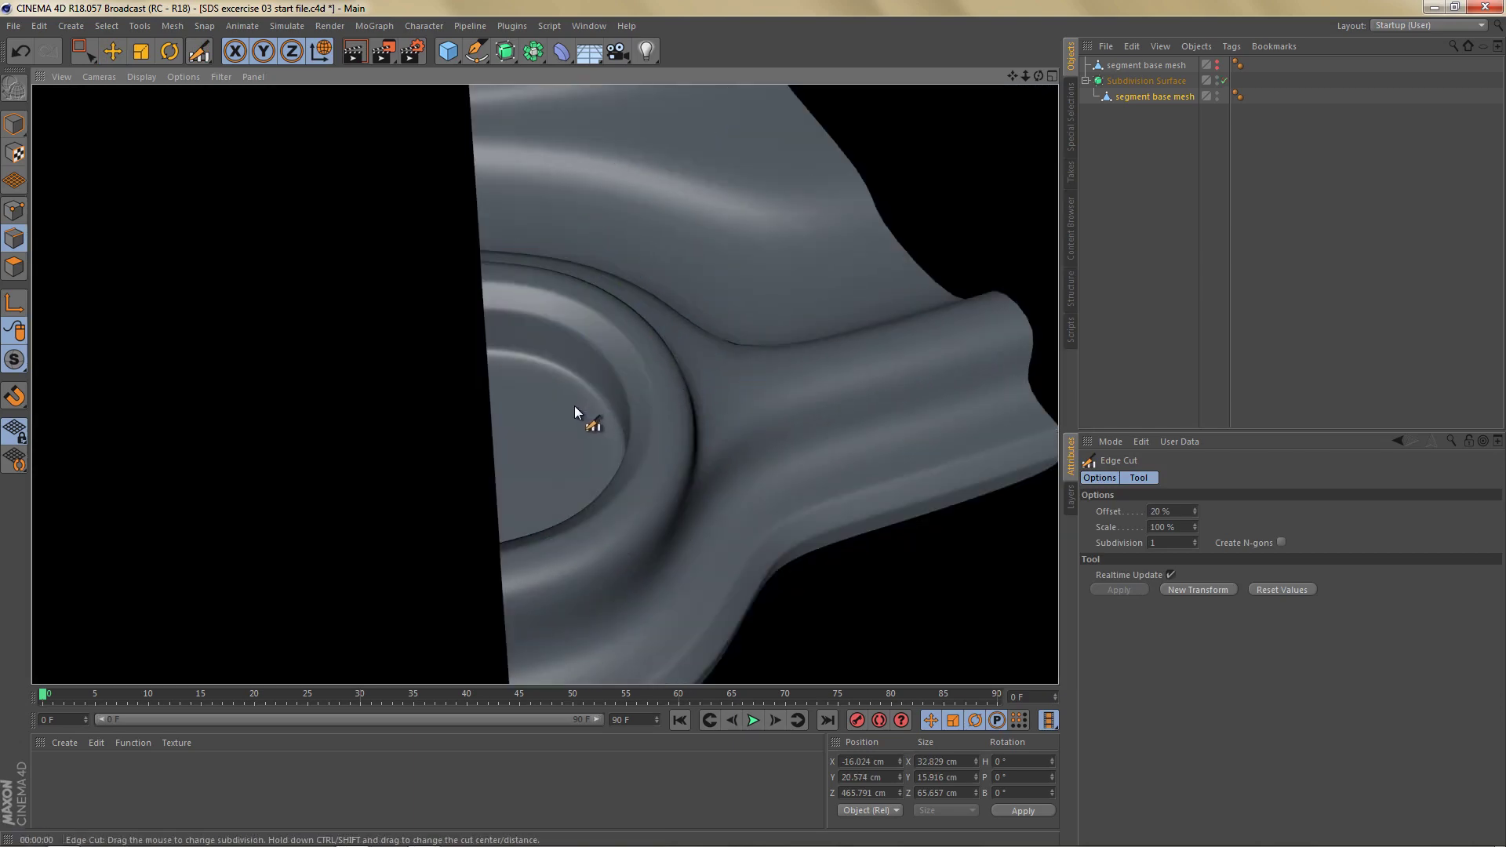
pyautogui.press('q')
# Step: Select the upper and lower edge loops of the slanted band at the segment's far outer end
pyautogui.keyDown('alt'); pyautogui.moveTo(613, 396); pyautogui.dragTo(518, 298); pyautogui.keyUp('alt')
pyautogui.keyDown('alt'); pyautogui.moveTo(828, 334); pyautogui.dragTo(697, 332, button='middle'); pyautogui.keyUp('alt')
pyautogui.keyDown('alt'); pyautogui.moveTo(682, 327); pyautogui.dragTo(596, 357, button='right'); pyautogui.keyUp('alt')
pyautogui.keyDown('alt'); pyautogui.moveTo(863, 263); pyautogui.dragTo(588, 275); pyautogui.keyUp('alt')
pyautogui.keyDown('alt'); pyautogui.moveTo(803, 266); pyautogui.dragTo(550, 383, button='middle'); pyautogui.keyUp('alt')
pyautogui.keyDown('alt'); pyautogui.moveTo(770, 395); pyautogui.dragTo(965, 372, button='right'); pyautogui.keyUp('alt')
pyautogui.keyDown('alt'); pyautogui.moveTo(778, 396); pyautogui.dragTo(765, 392); pyautogui.keyUp('alt')
pyautogui.press('e')
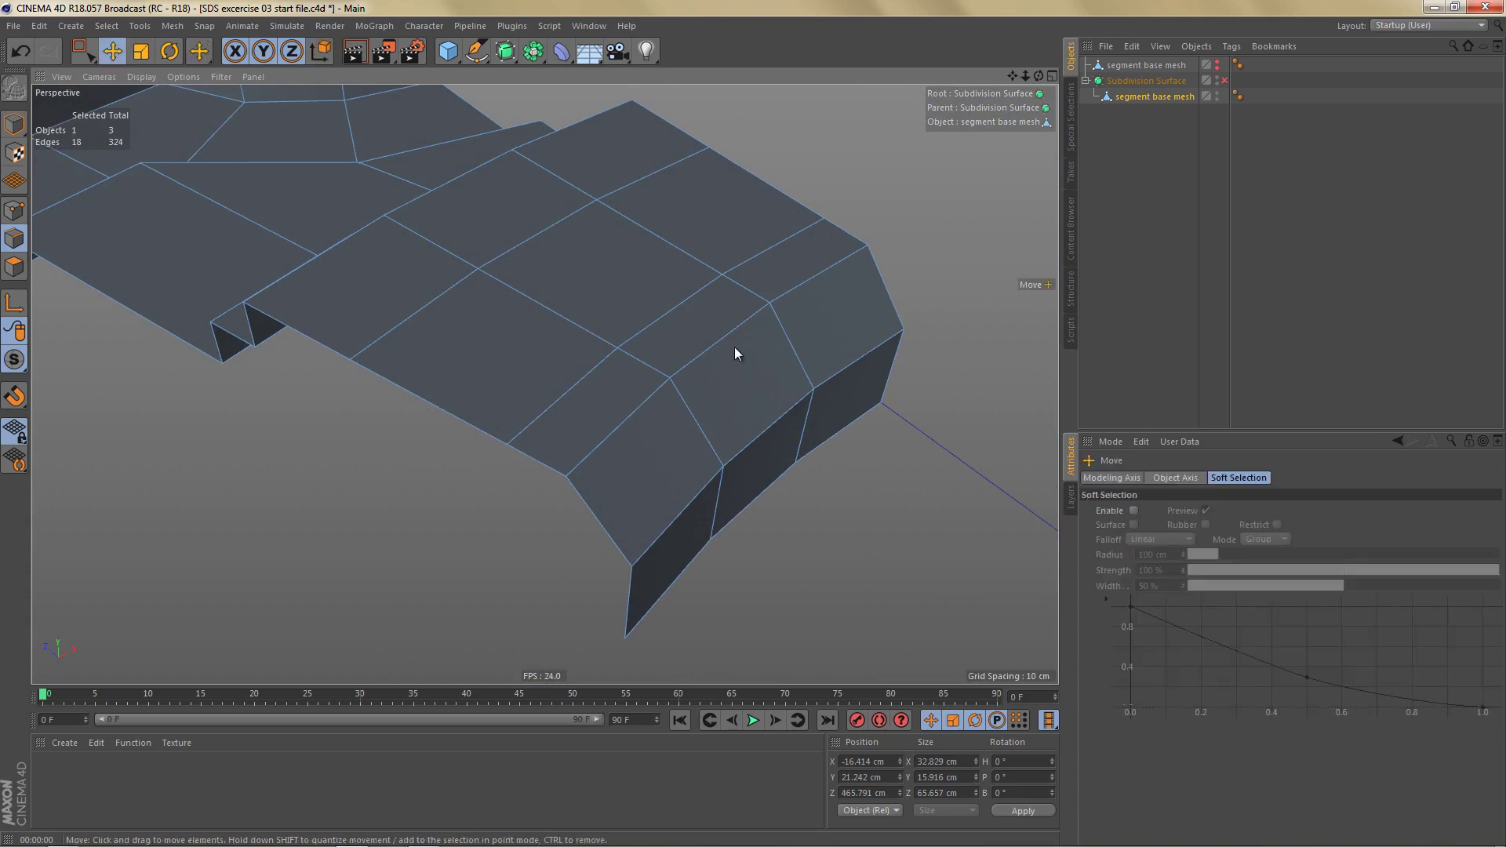
pyautogui.doubleClick(727, 336)
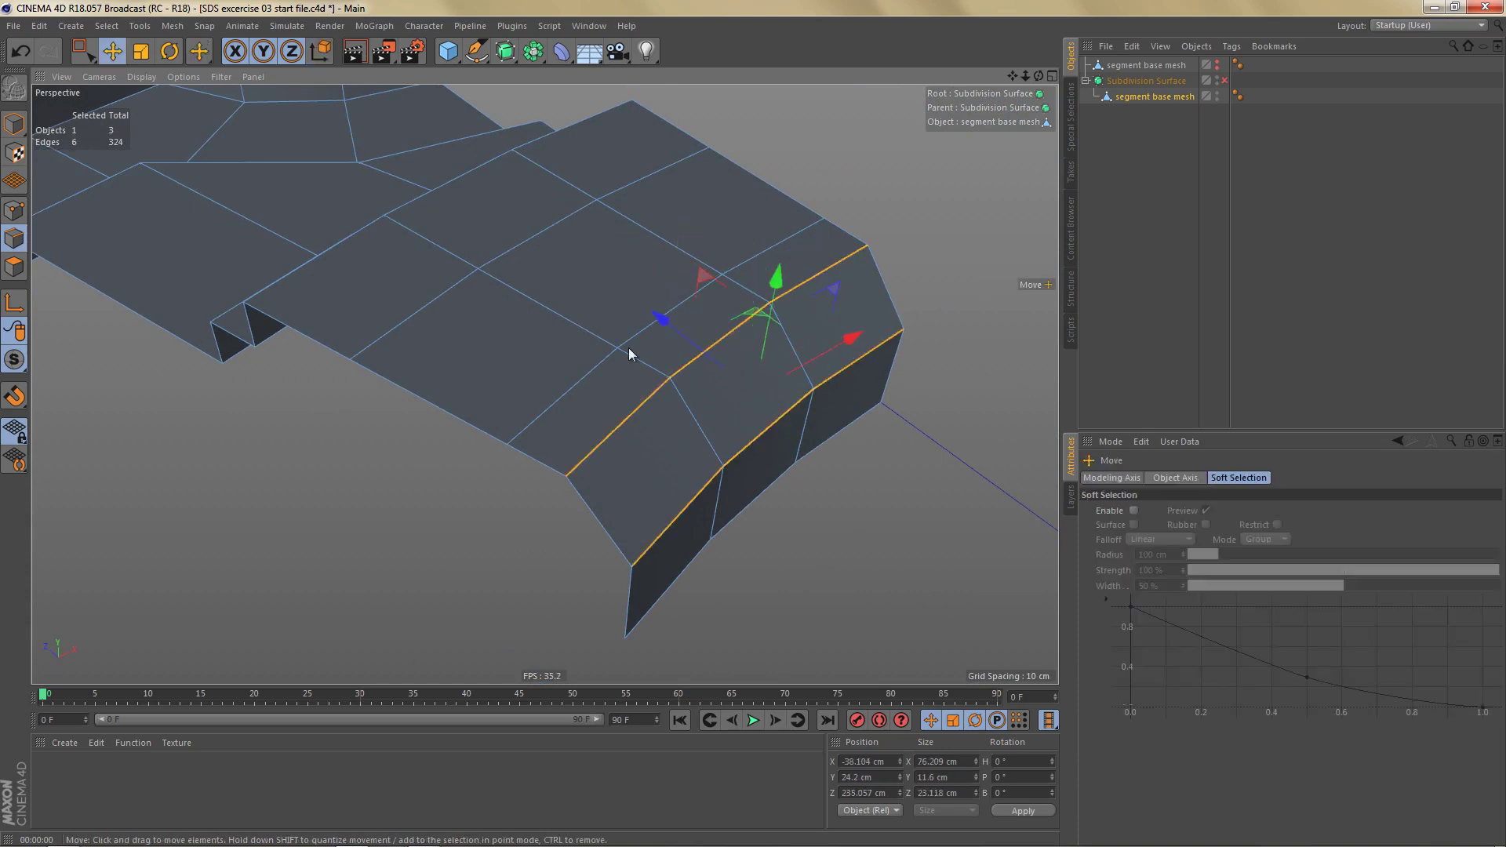
# Step: Add the upper and lower edge loops of both risers on the stepped section to the selection
pyautogui.keyDown('alt'); pyautogui.moveTo(544, 247); pyautogui.dragTo(792, 272); pyautogui.keyUp('alt')
pyautogui.keyDown('shift'); pyautogui.click(468, 362); pyautogui.keyUp('shift')
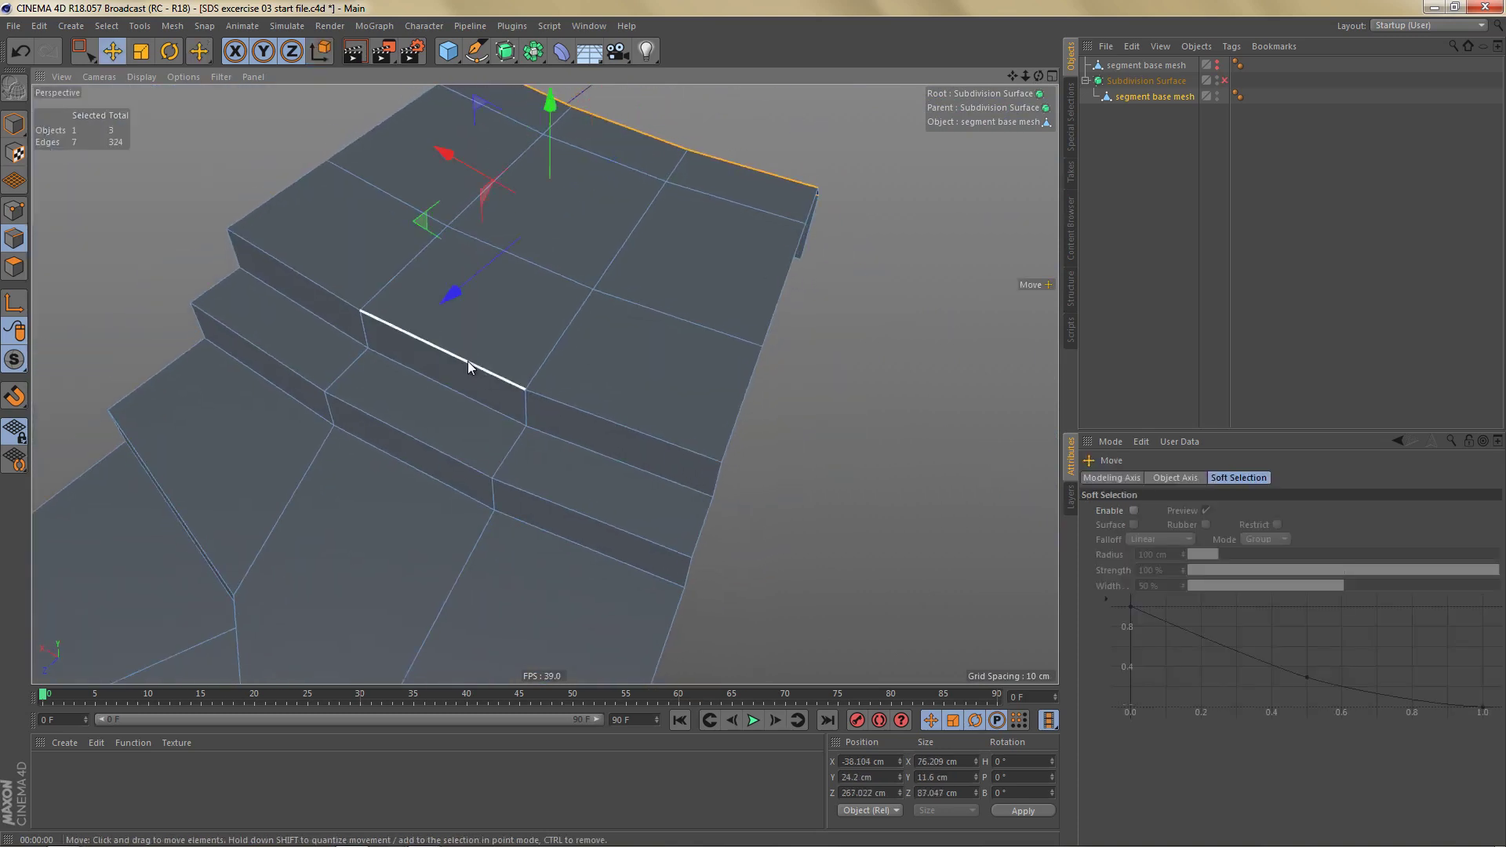
pyautogui.keyDown('shift'); pyautogui.doubleClick(468, 362); pyautogui.keyUp('shift')
pyautogui.keyDown('shift'); pyautogui.doubleClick(462, 390); pyautogui.keyUp('shift')
pyautogui.keyDown('shift'); pyautogui.doubleClick(436, 445); pyautogui.keyUp('shift')
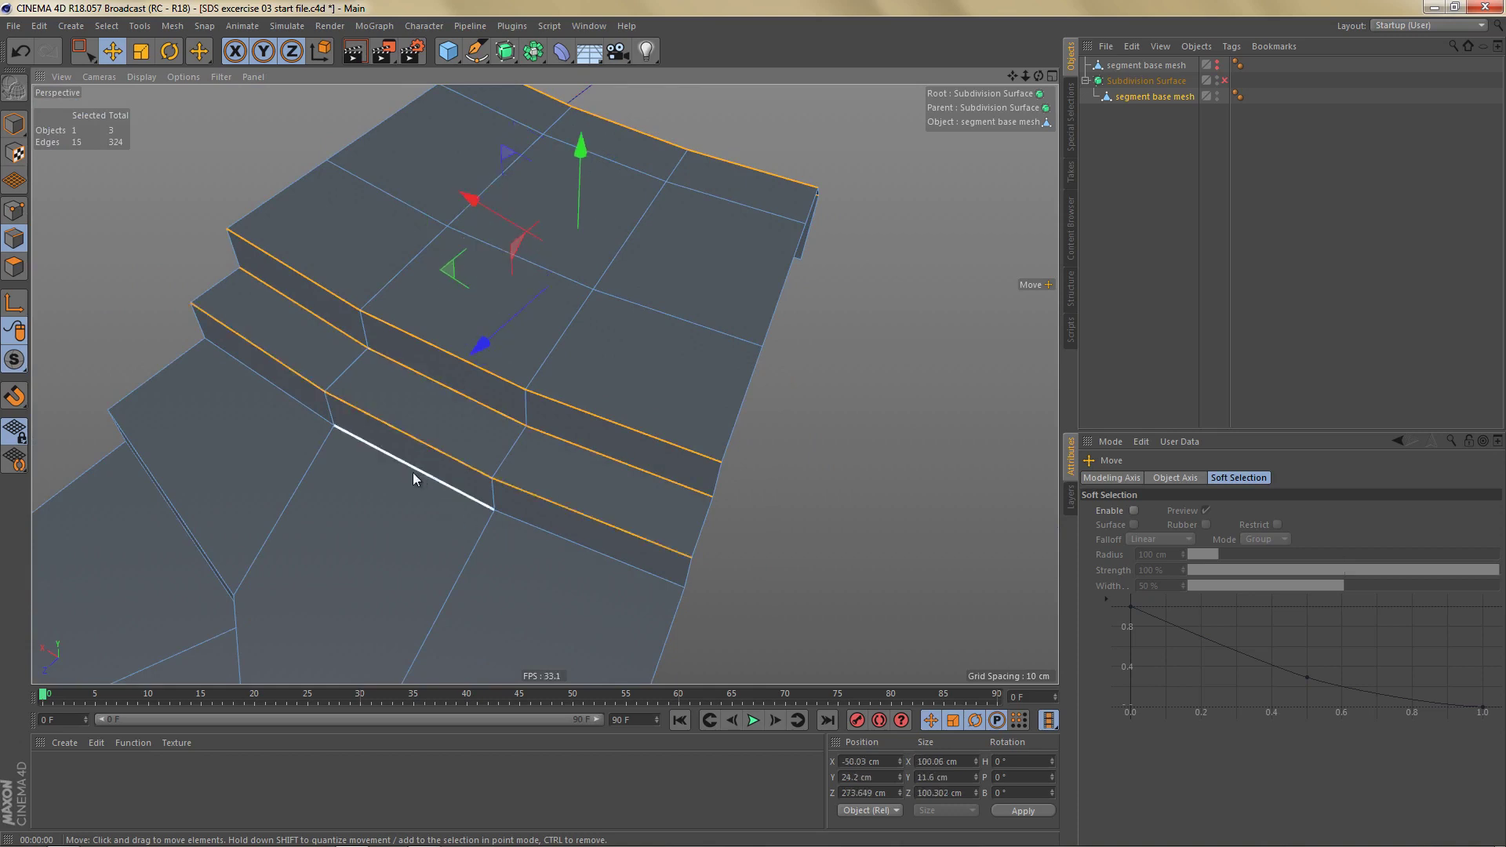
pyautogui.keyDown('shift'); pyautogui.doubleClick(412, 472); pyautogui.keyUp('shift')
# Step: Add the angled ledge's upper and lower edge loops to the selection and bevel all selected edges by 1 cm in Solid mode
pyautogui.keyDown('alt'); pyautogui.moveTo(463, 571); pyautogui.dragTo(588, 261, button='middle'); pyautogui.keyUp('alt')
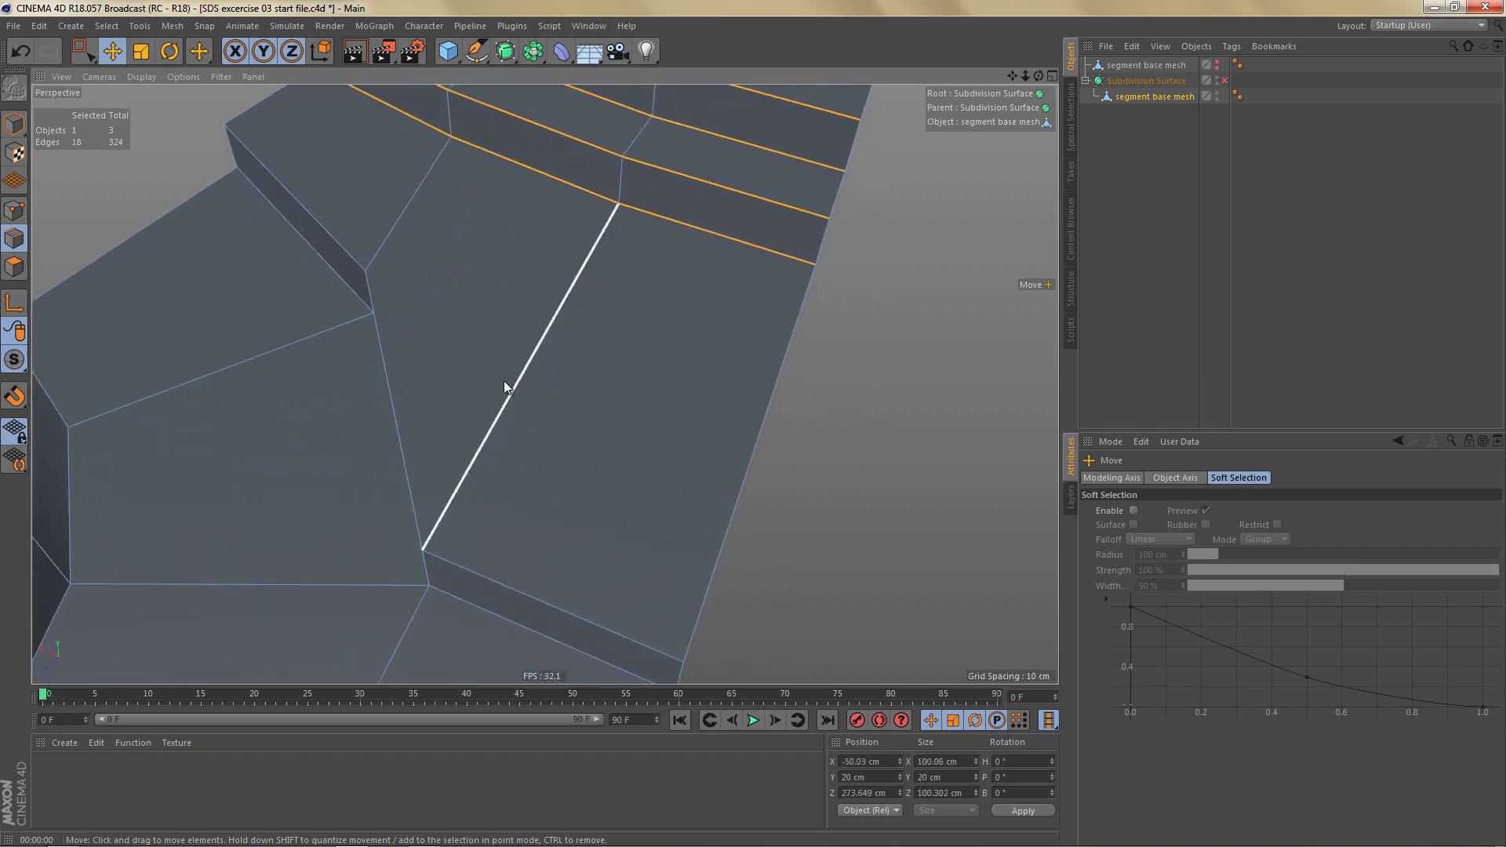
pyautogui.keyDown('alt'); pyautogui.moveTo(486, 394); pyautogui.dragTo(472, 360); pyautogui.keyUp('alt')
pyautogui.keyDown('shift'); pyautogui.doubleClick(395, 425); pyautogui.keyUp('shift')
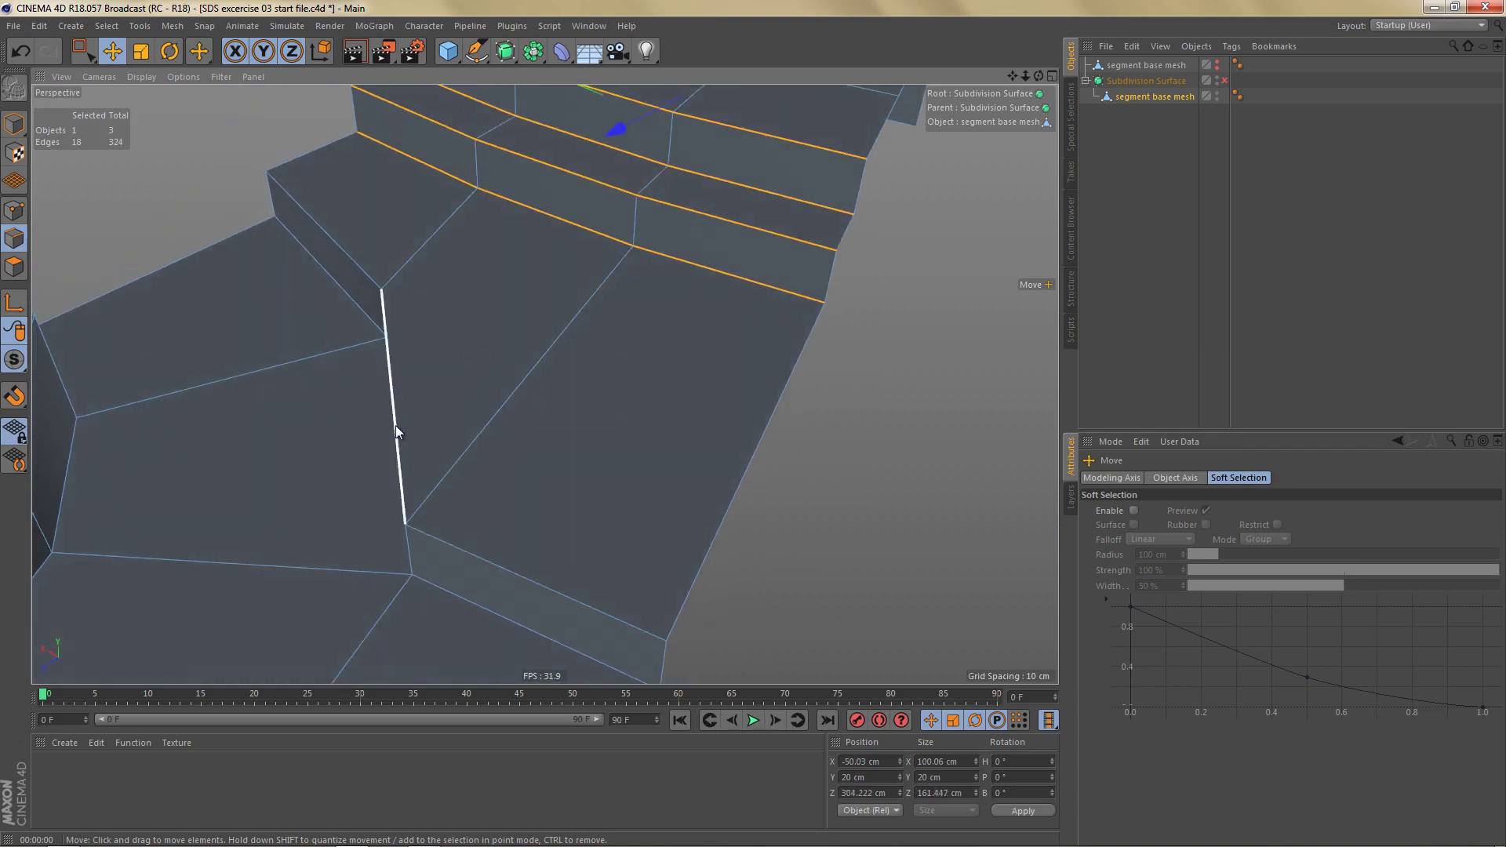
pyautogui.keyDown('shift'); pyautogui.doubleClick(351, 291); pyautogui.keyUp('shift')
pyautogui.keyDown('alt'); pyautogui.moveTo(492, 377); pyautogui.dragTo(495, 349); pyautogui.keyUp('alt')
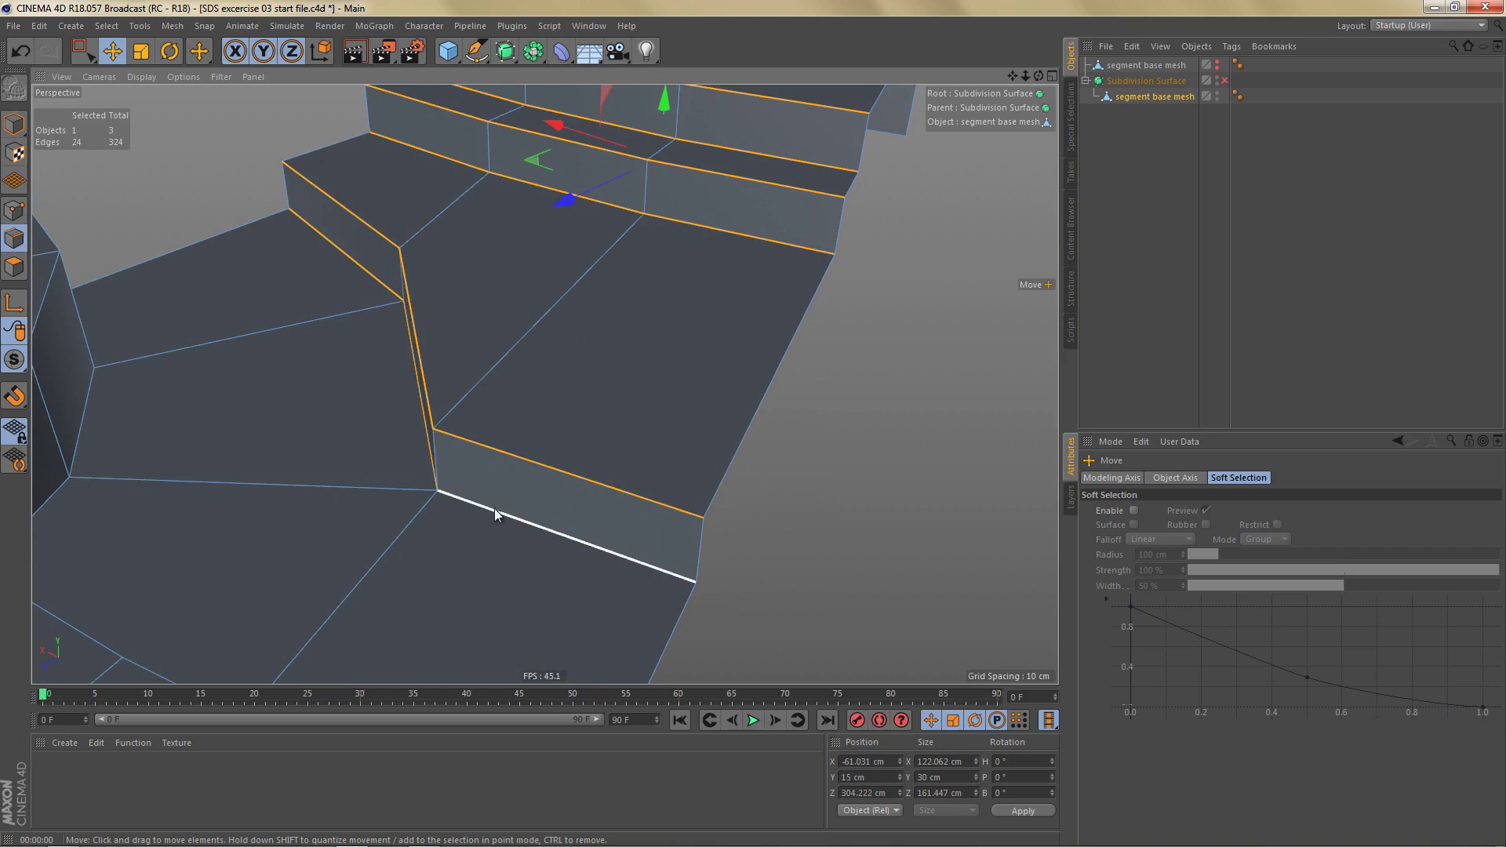
pyautogui.press('m')
pyautogui.press('s')
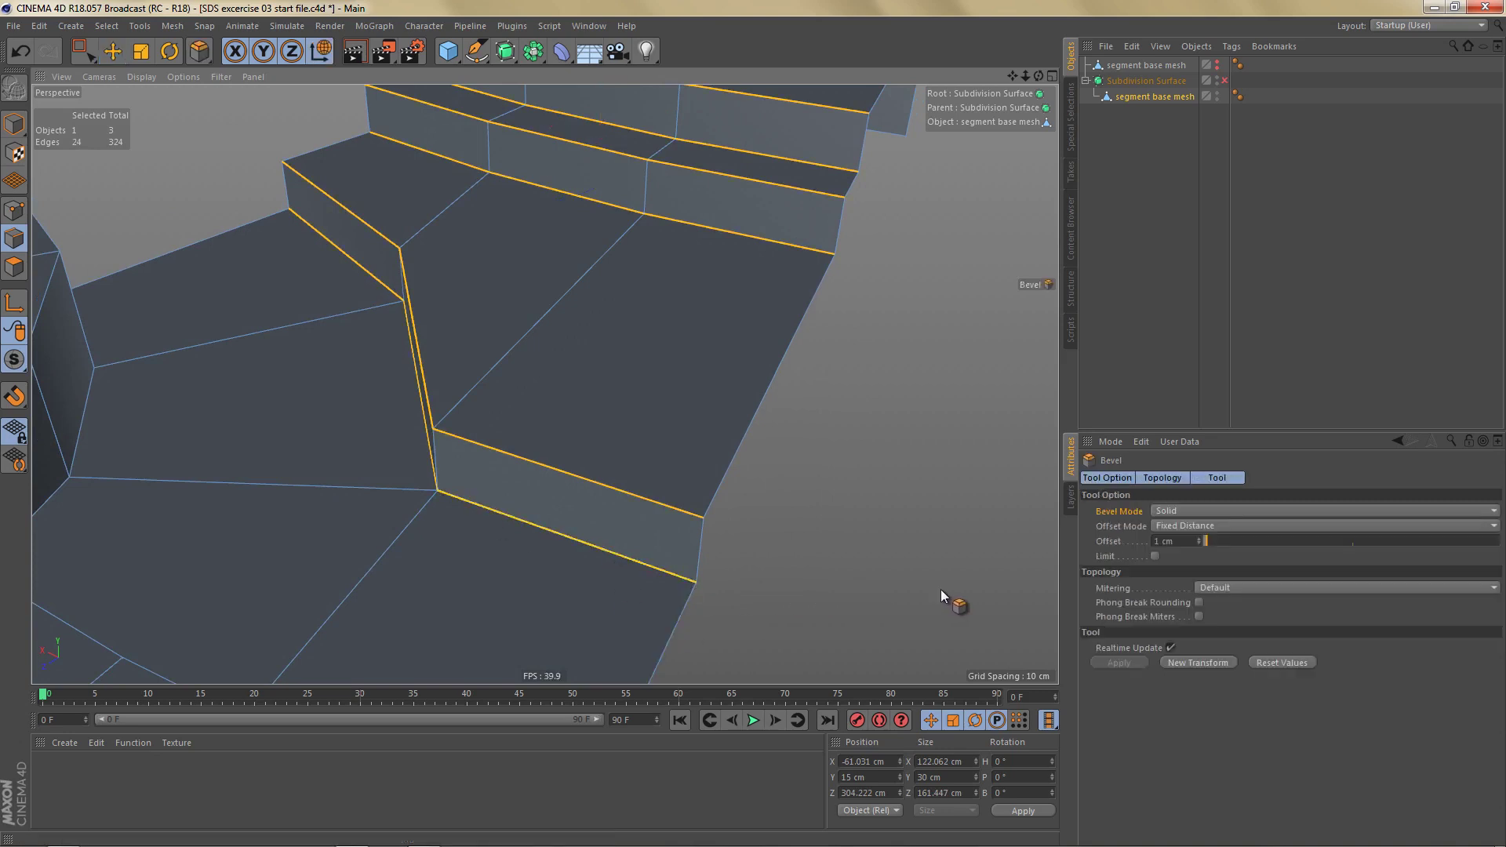
pyautogui.click(1192, 660)
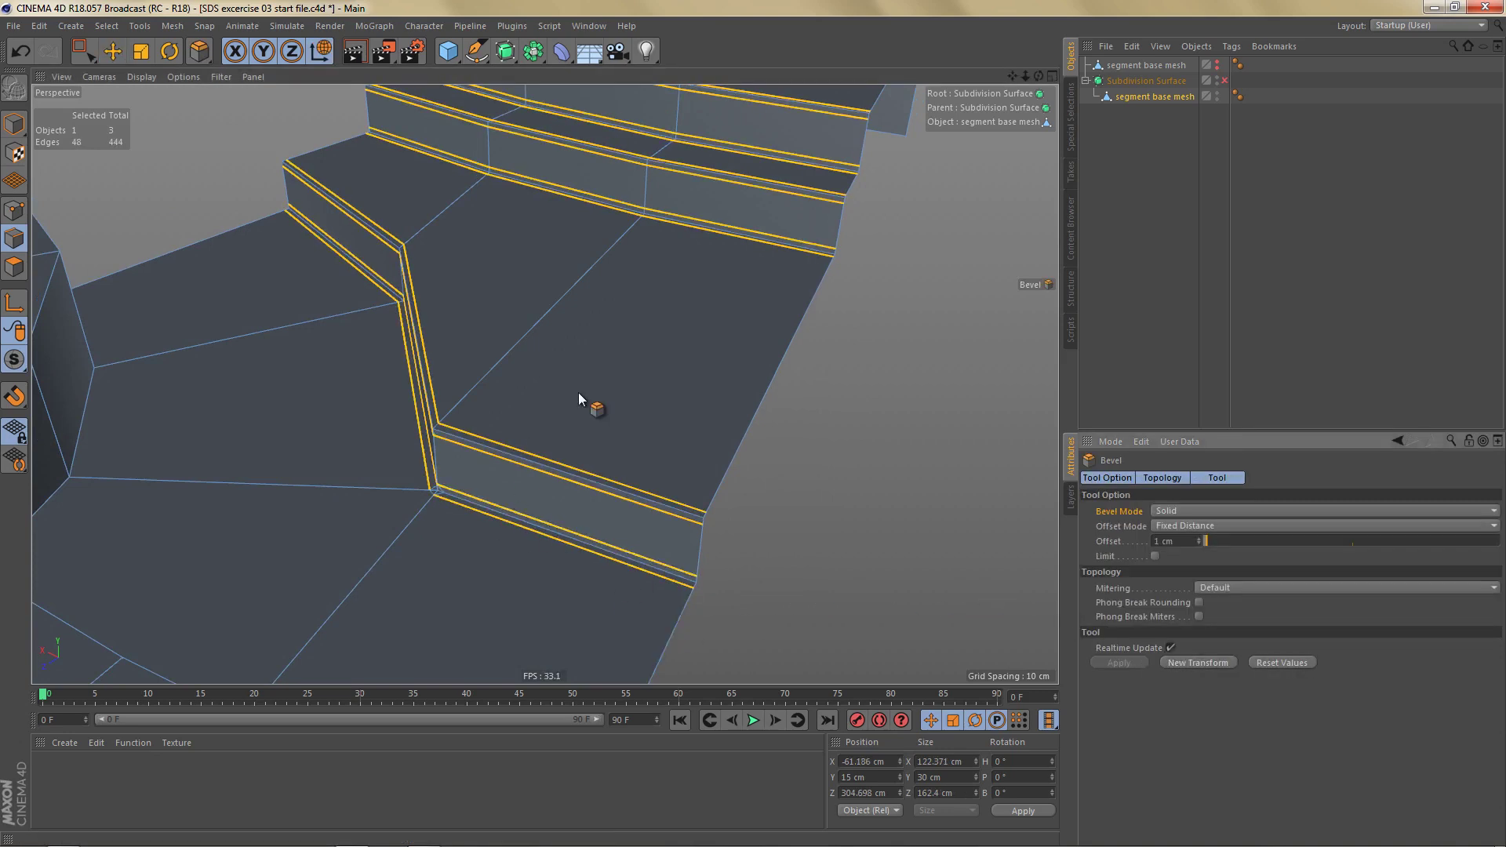
# Step: Set the bevel's mitering to Uniform to clean up the inner corner of the angled ledge
pyautogui.keyDown('alt'); pyautogui.moveTo(577, 394); pyautogui.dragTo(671, 441, button='middle'); pyautogui.keyUp('alt')
pyautogui.keyDown('alt'); pyautogui.moveTo(588, 497); pyautogui.dragTo(601, 514); pyautogui.keyUp('alt')
pyautogui.keyDown('alt'); pyautogui.moveTo(541, 541); pyautogui.dragTo(667, 516, button='right'); pyautogui.keyUp('alt')
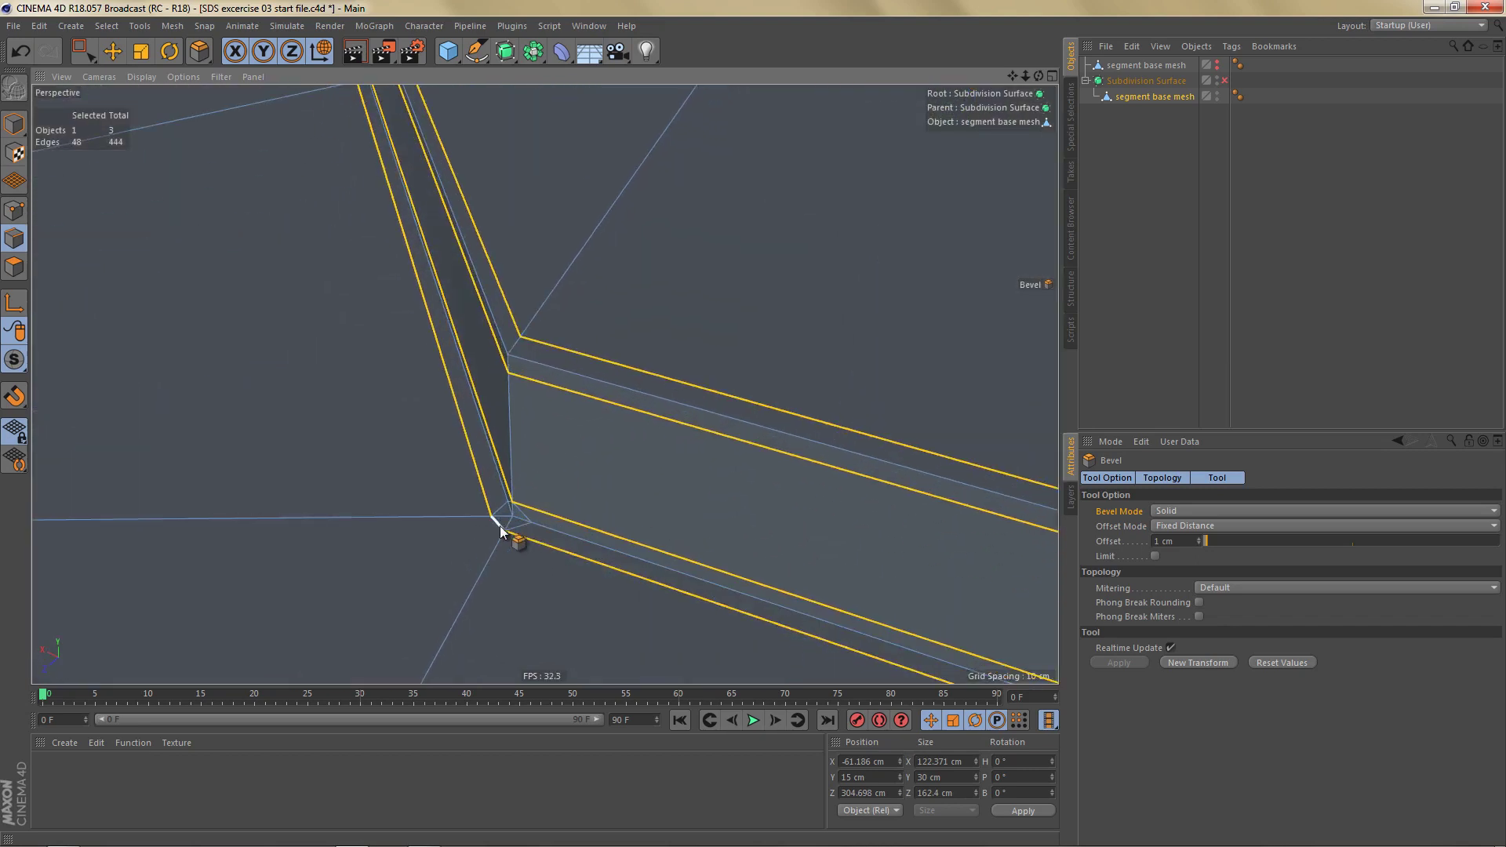
pyautogui.click(1113, 587)
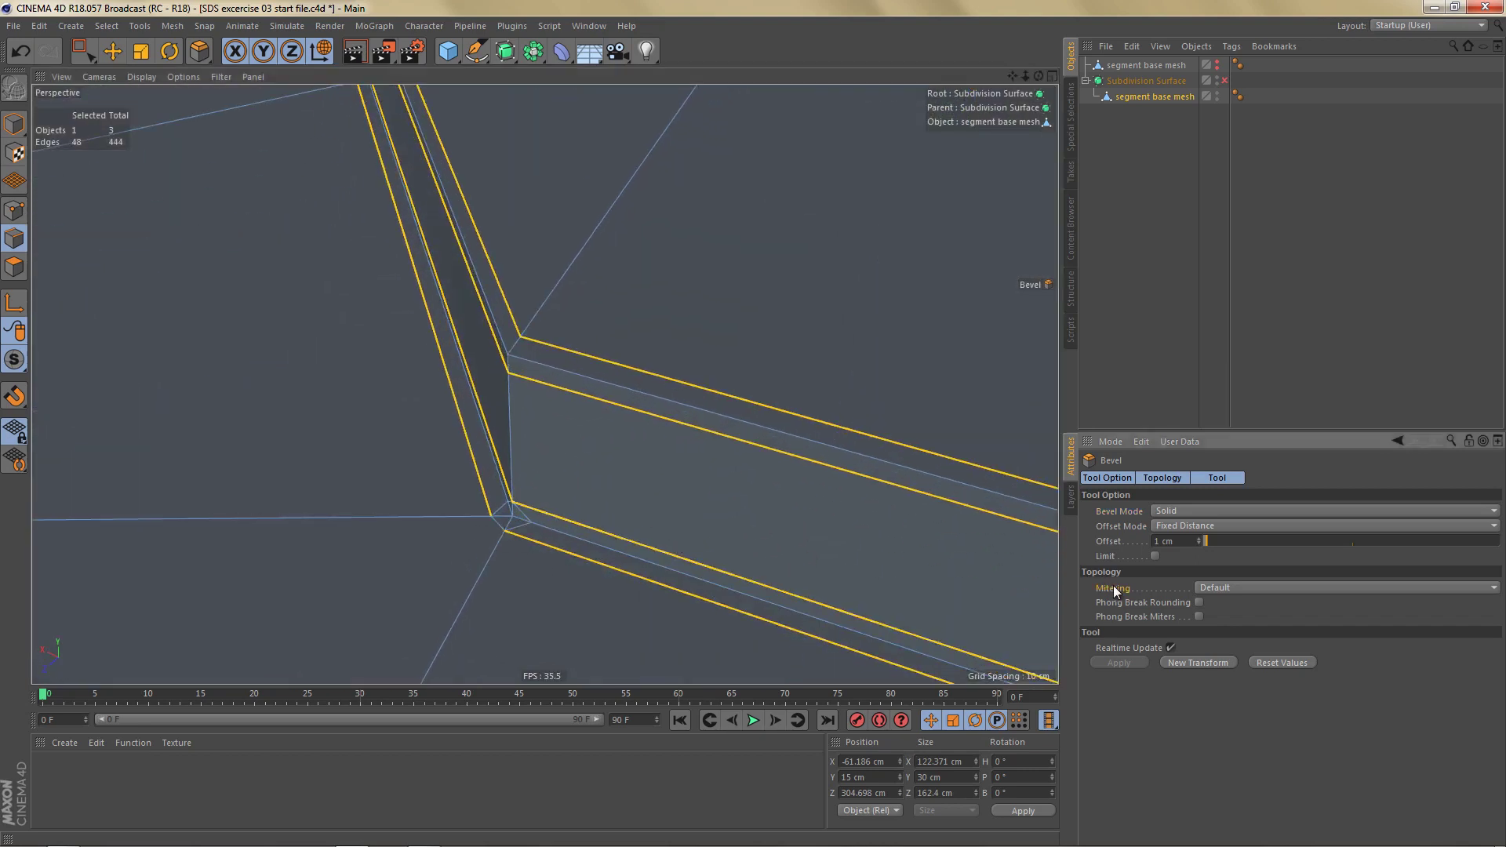
pyautogui.click(1231, 587)
pyautogui.click(1239, 622)
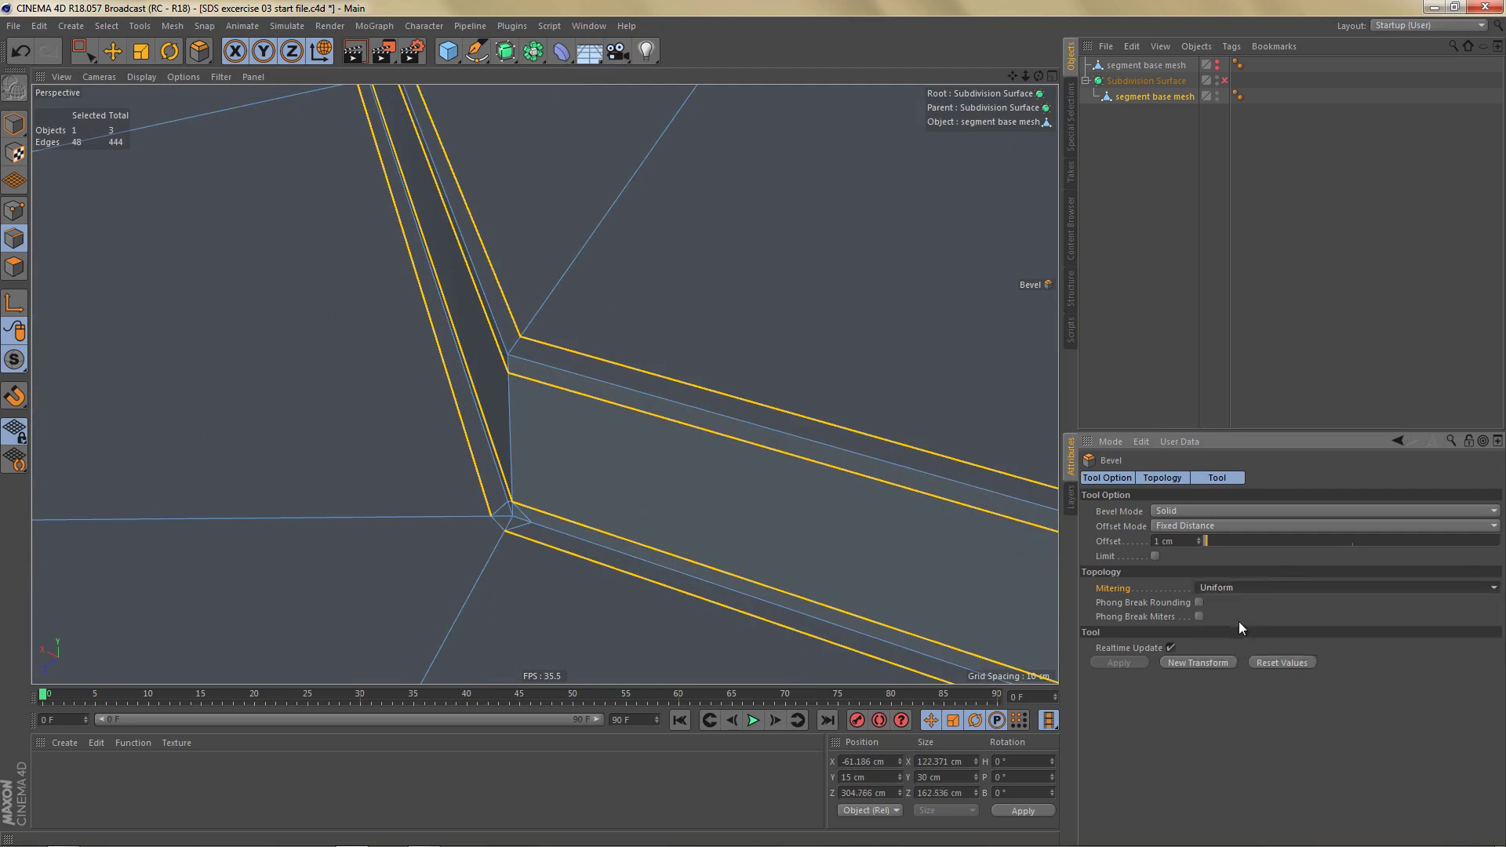
# Step: Select the upper and lower bevel loops on the face of the angled ledge's riser and dissolve them
pyautogui.keyDown('alt'); pyautogui.moveTo(620, 486); pyautogui.dragTo(626, 522, button='right'); pyautogui.keyUp('alt')
pyautogui.press('e')
pyautogui.click(571, 508)
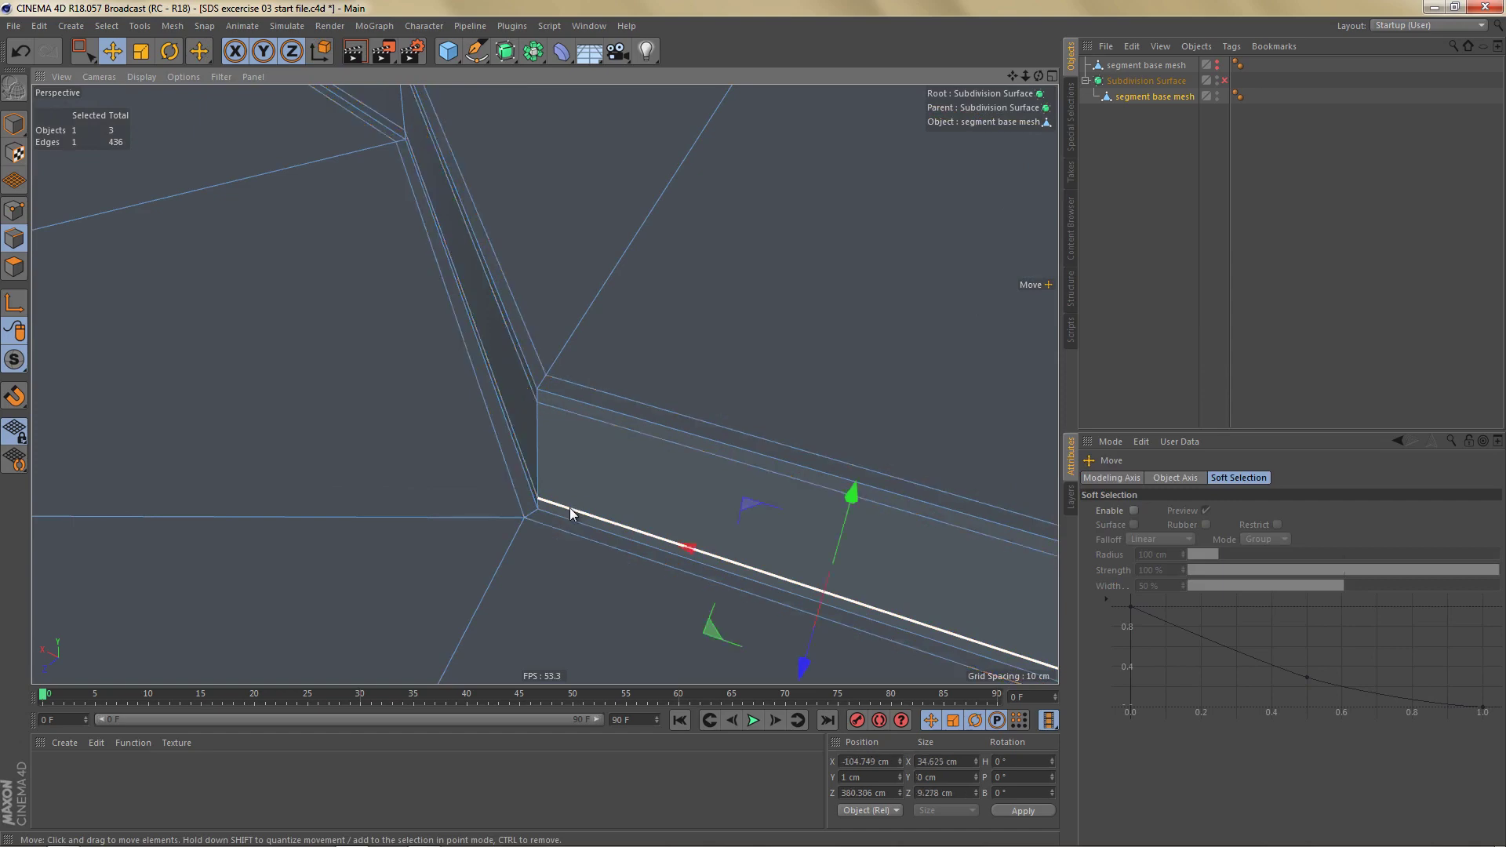
pyautogui.doubleClick(570, 508)
pyautogui.keyDown('shift'); pyautogui.doubleClick(577, 420); pyautogui.keyUp('shift')
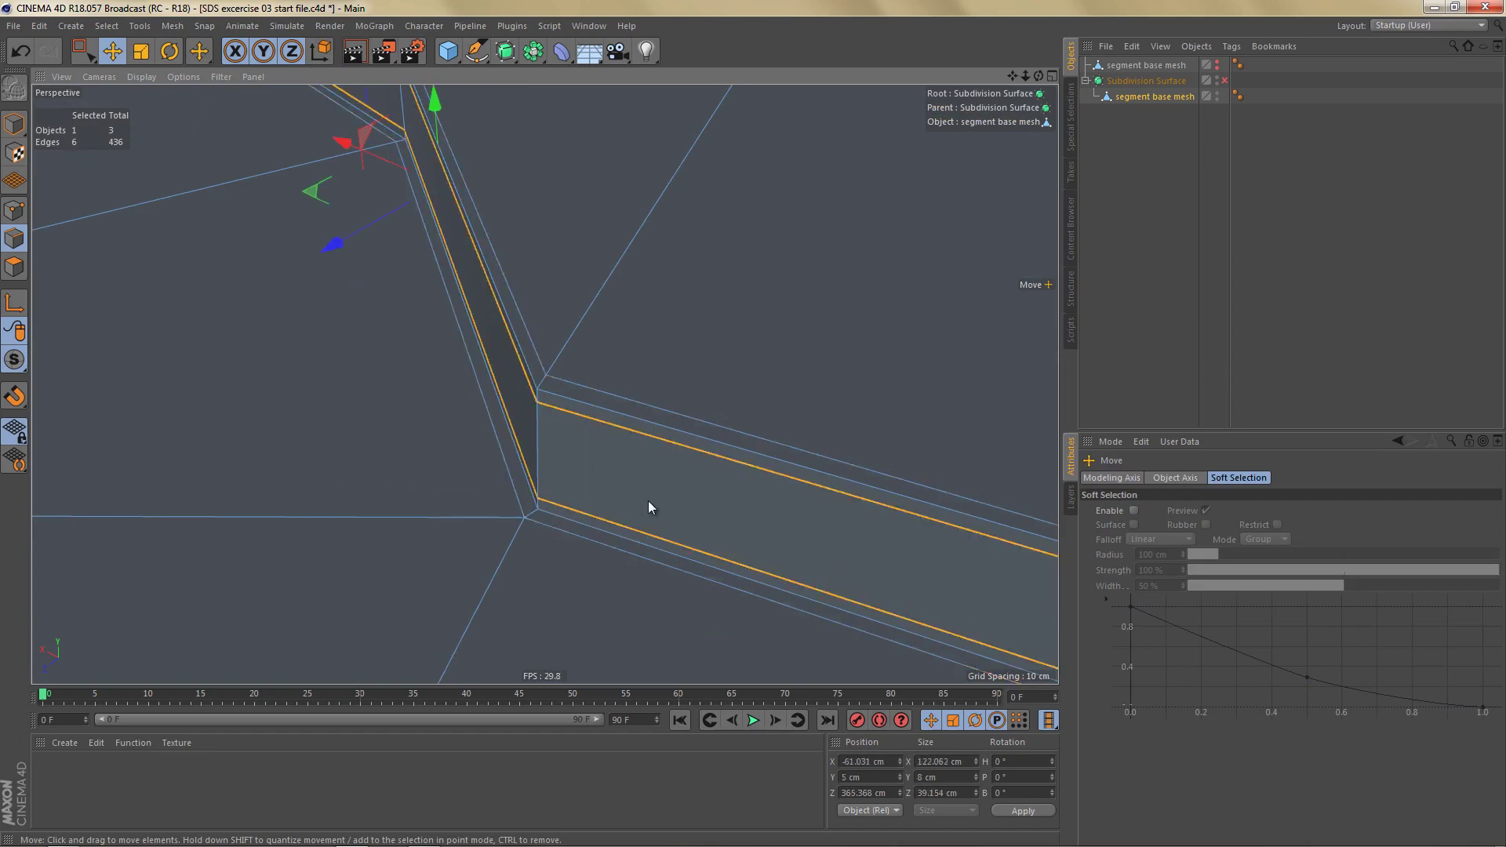
pyautogui.hotkey('ctrl', 'BackSpace')
# Step: Dissolve the upper and lower bevel loops lying on the faces of both risers in the stepped section
pyautogui.scroll(-7, 547, 494)
pyautogui.keyDown('alt'); pyautogui.moveTo(588, 392); pyautogui.dragTo(423, 578, button='middle'); pyautogui.keyUp('alt')
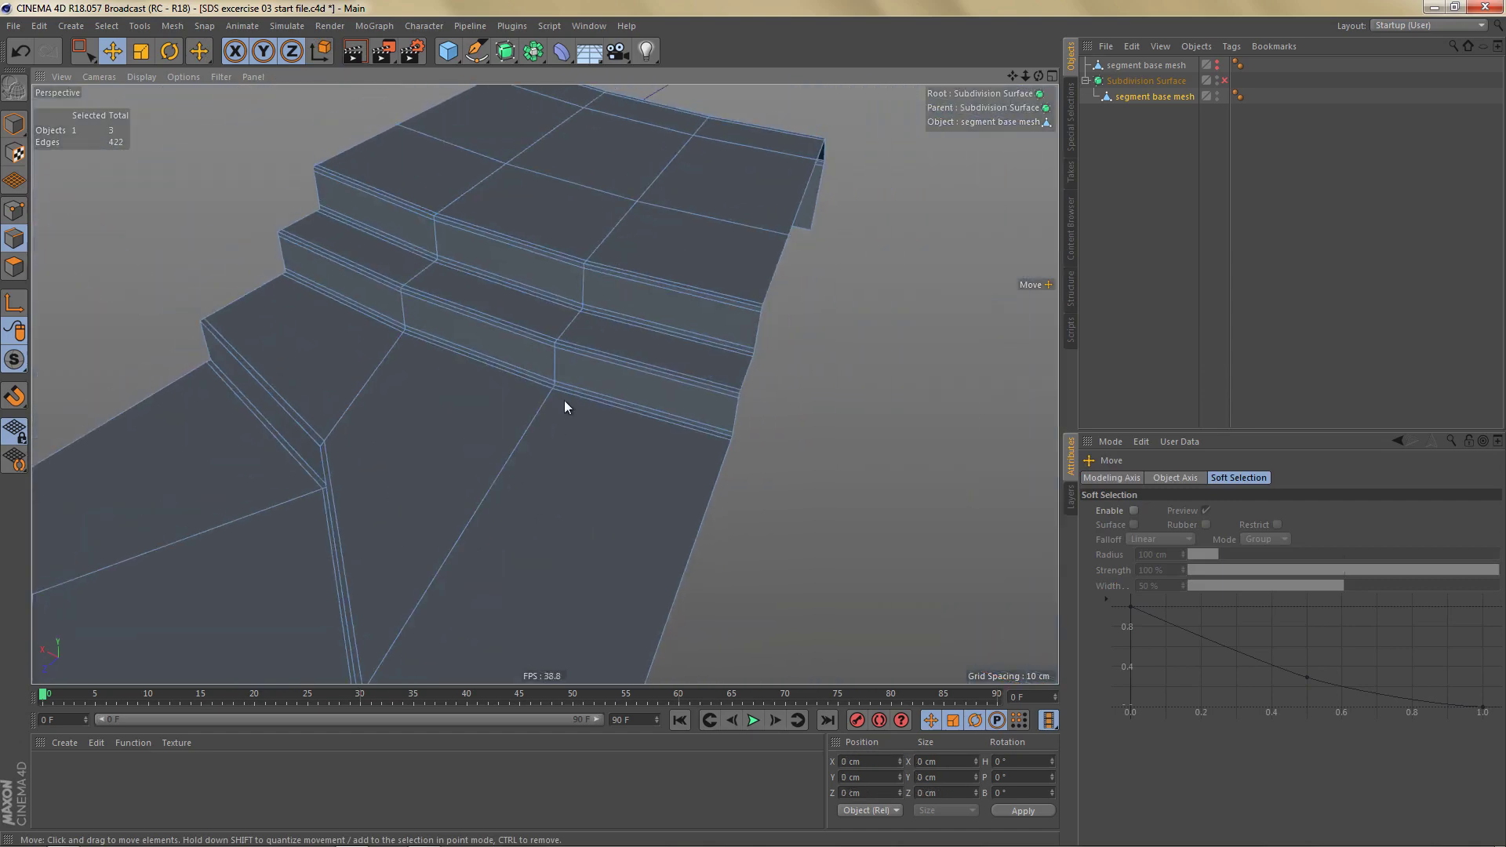
pyautogui.keyDown('alt'); pyautogui.moveTo(563, 401); pyautogui.dragTo(694, 356, button='right'); pyautogui.keyUp('alt')
pyautogui.doubleClick(590, 385)
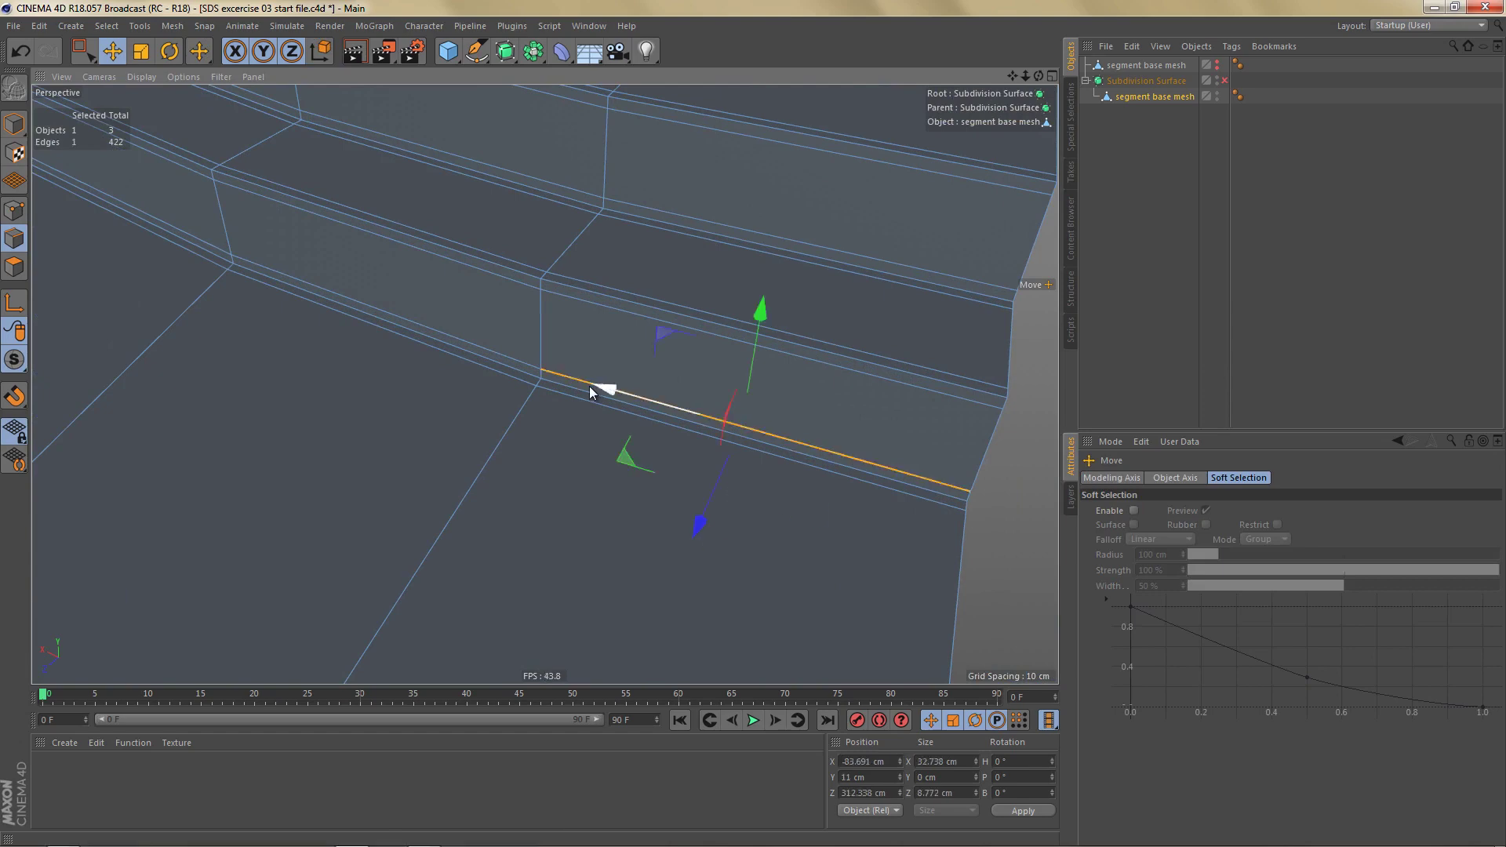
pyautogui.keyDown('shift'); pyautogui.doubleClick(596, 308); pyautogui.keyUp('shift')
pyautogui.keyDown('shift'); pyautogui.doubleClick(643, 209); pyautogui.keyUp('shift')
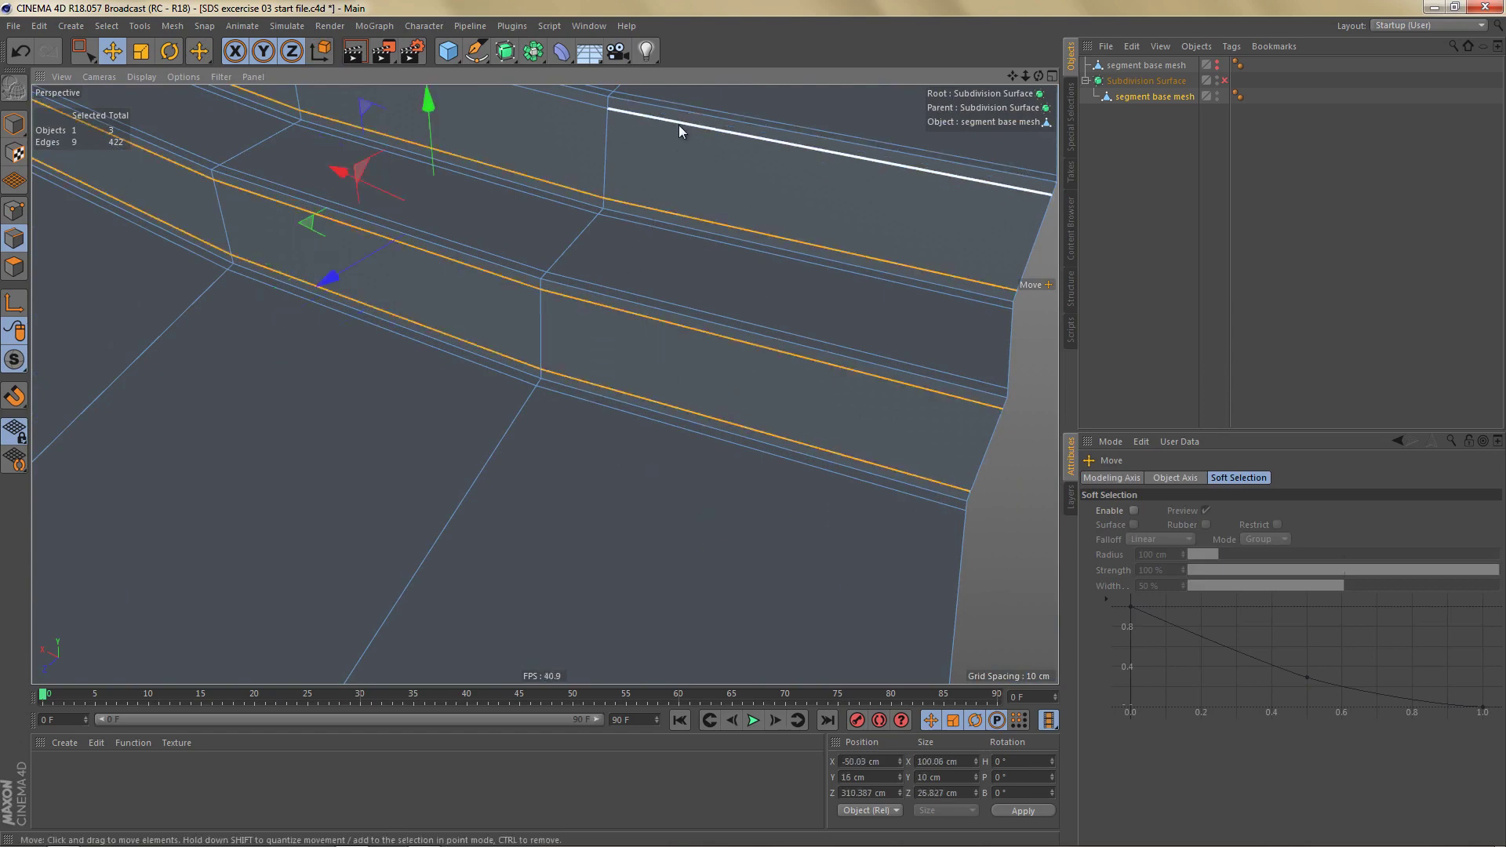
pyautogui.keyDown('shift'); pyautogui.doubleClick(679, 125); pyautogui.keyUp('shift')
pyautogui.hotkey('ctrl', 'BackSpace')
# Step: Dissolve the two bevel loops lying on the face of the slanted band at the segment's far outer end
pyautogui.scroll(-5, 580, 352)
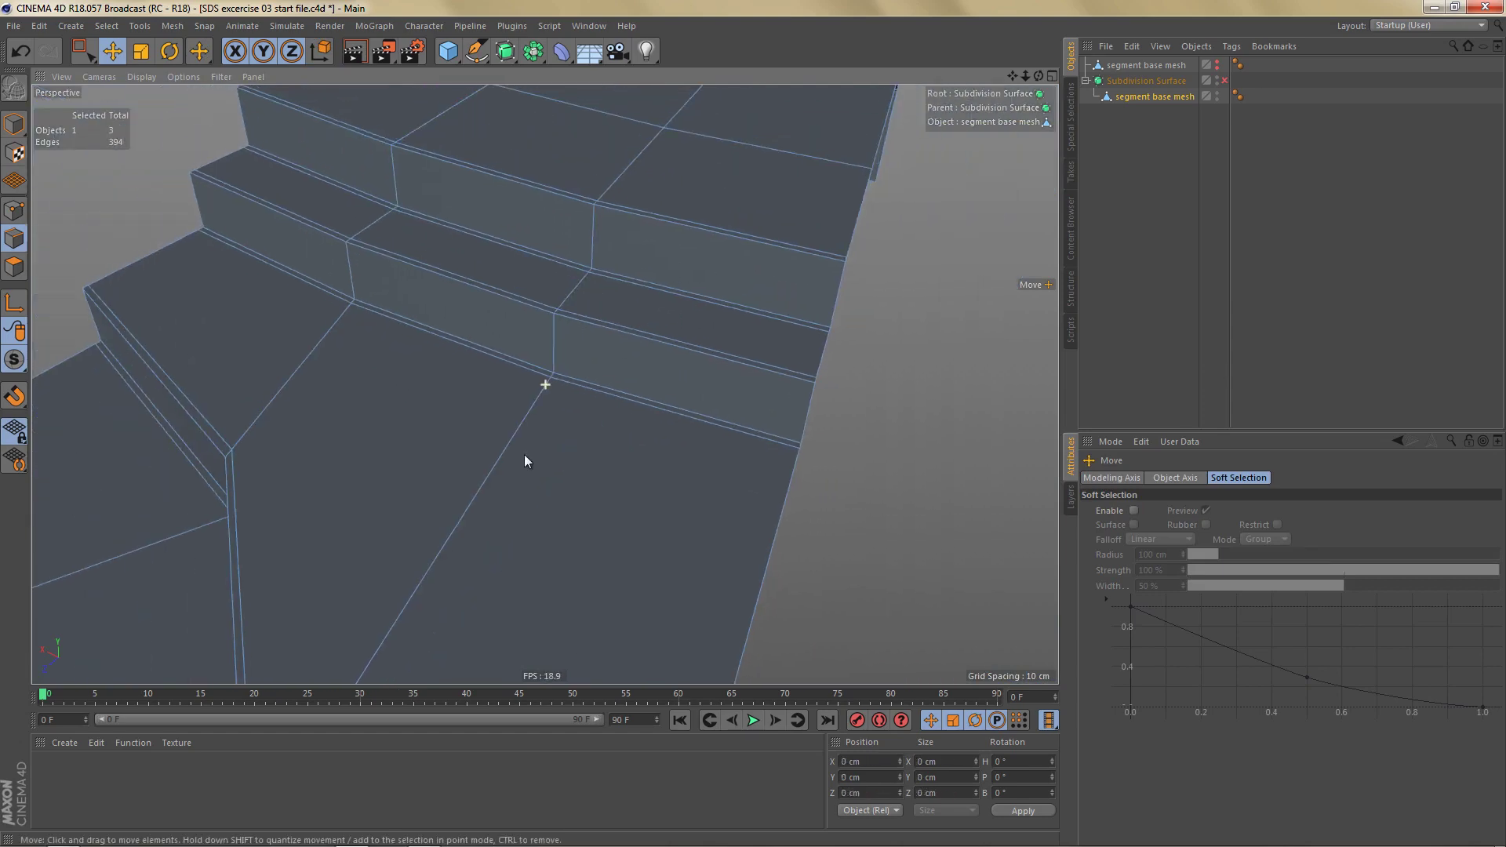
pyautogui.keyDown('alt'); pyautogui.moveTo(524, 454); pyautogui.dragTo(345, 632, button='middle'); pyautogui.keyUp('alt')
pyautogui.keyDown('alt'); pyautogui.moveTo(521, 416); pyautogui.dragTo(227, 388); pyautogui.keyUp('alt')
pyautogui.keyDown('alt'); pyautogui.moveTo(379, 407); pyautogui.dragTo(287, 377, button='middle'); pyautogui.keyUp('alt')
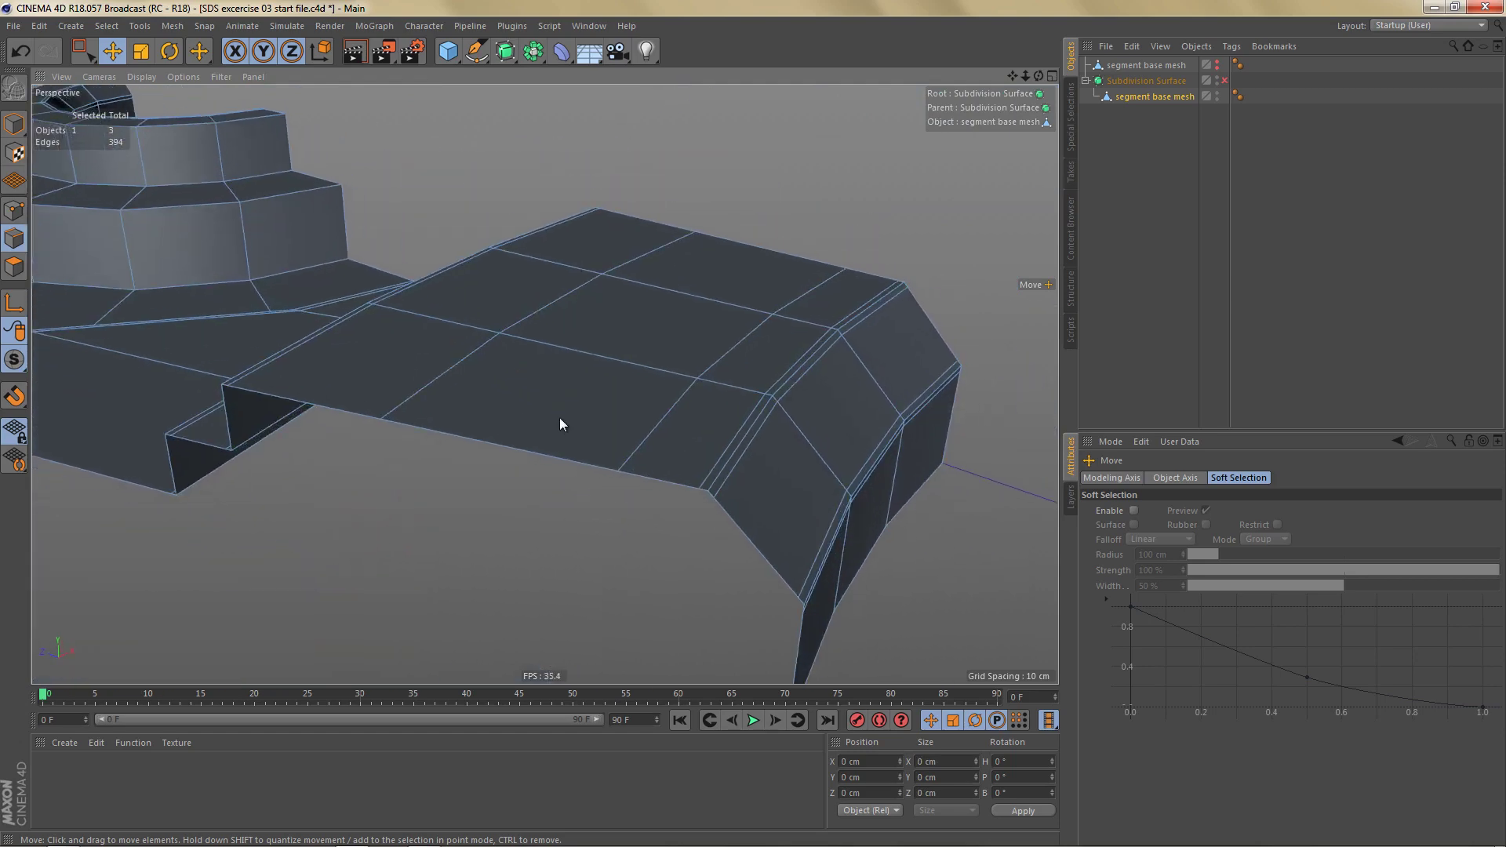
pyautogui.keyDown('alt'); pyautogui.moveTo(560, 423); pyautogui.dragTo(634, 449); pyautogui.keyUp('alt')
pyautogui.click(719, 477)
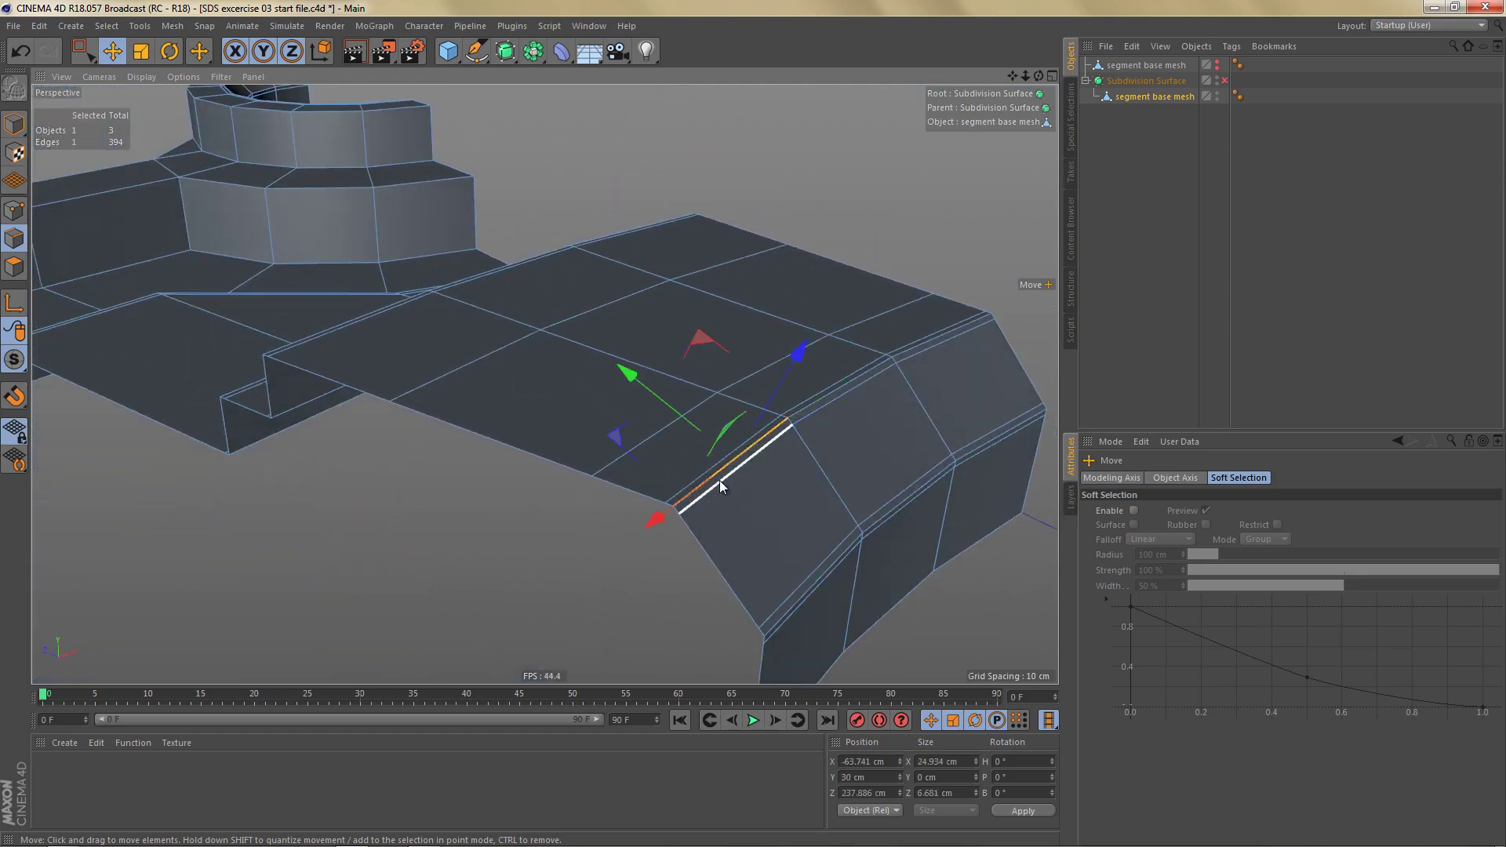
pyautogui.doubleClick(720, 480)
pyautogui.keyDown('shift'); pyautogui.doubleClick(801, 582); pyautogui.keyUp('shift')
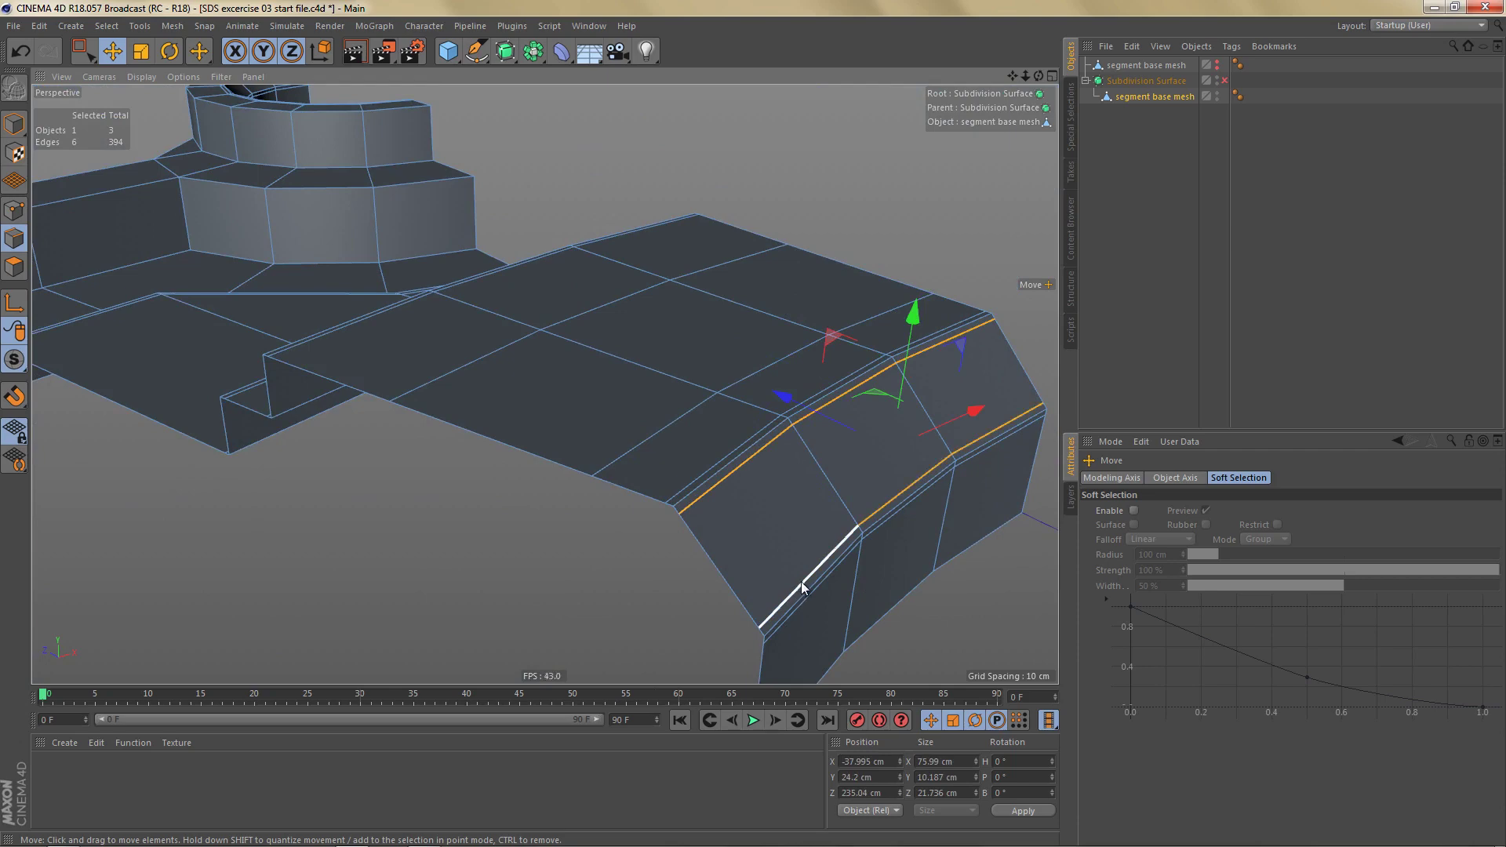
pyautogui.hotkey('ctrl', 'Delete')
# Step: Turn on the subdivision smoothing, render the stepped section to check its edges, and return to the unsmoothed cage
pyautogui.keyDown('alt'); pyautogui.moveTo(506, 298); pyautogui.dragTo(497, 366); pyautogui.keyUp('alt')
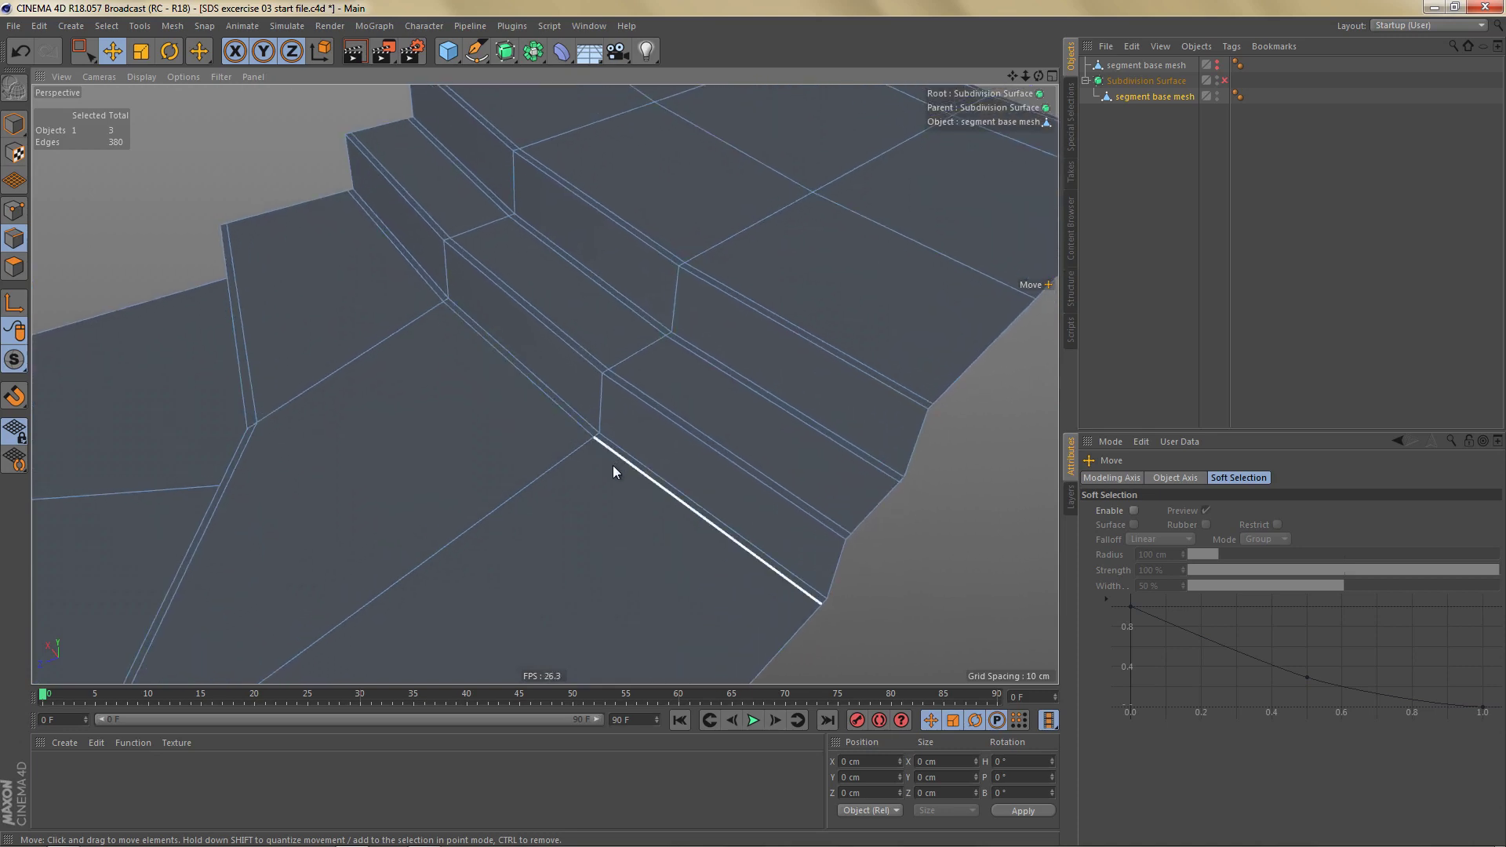
pyautogui.press('q')
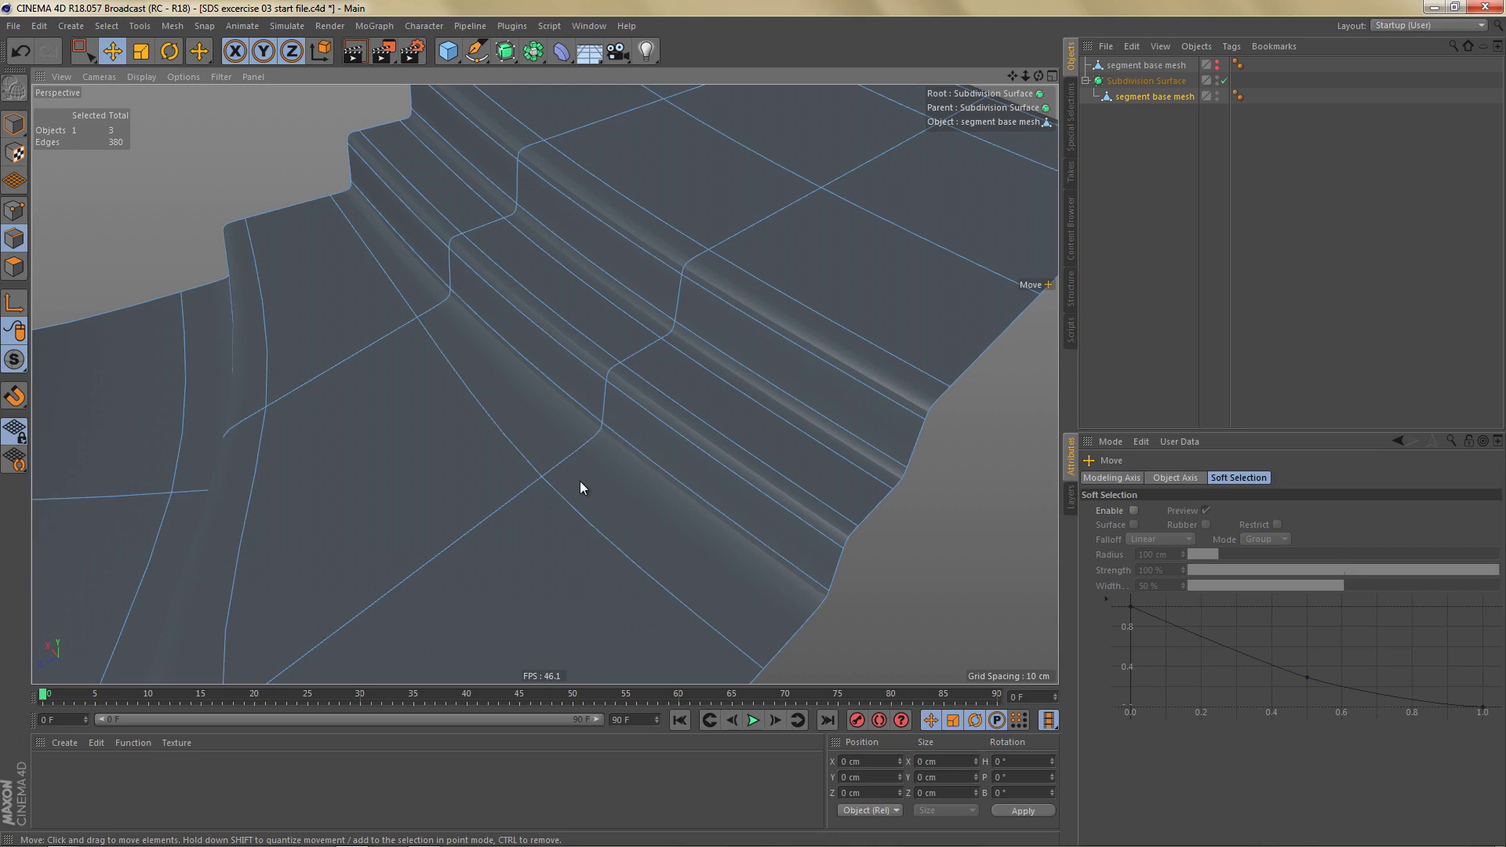
pyautogui.keyDown('alt'); pyautogui.moveTo(636, 474); pyautogui.dragTo(599, 428); pyautogui.keyUp('alt')
pyautogui.hotkey('shift', 'r')
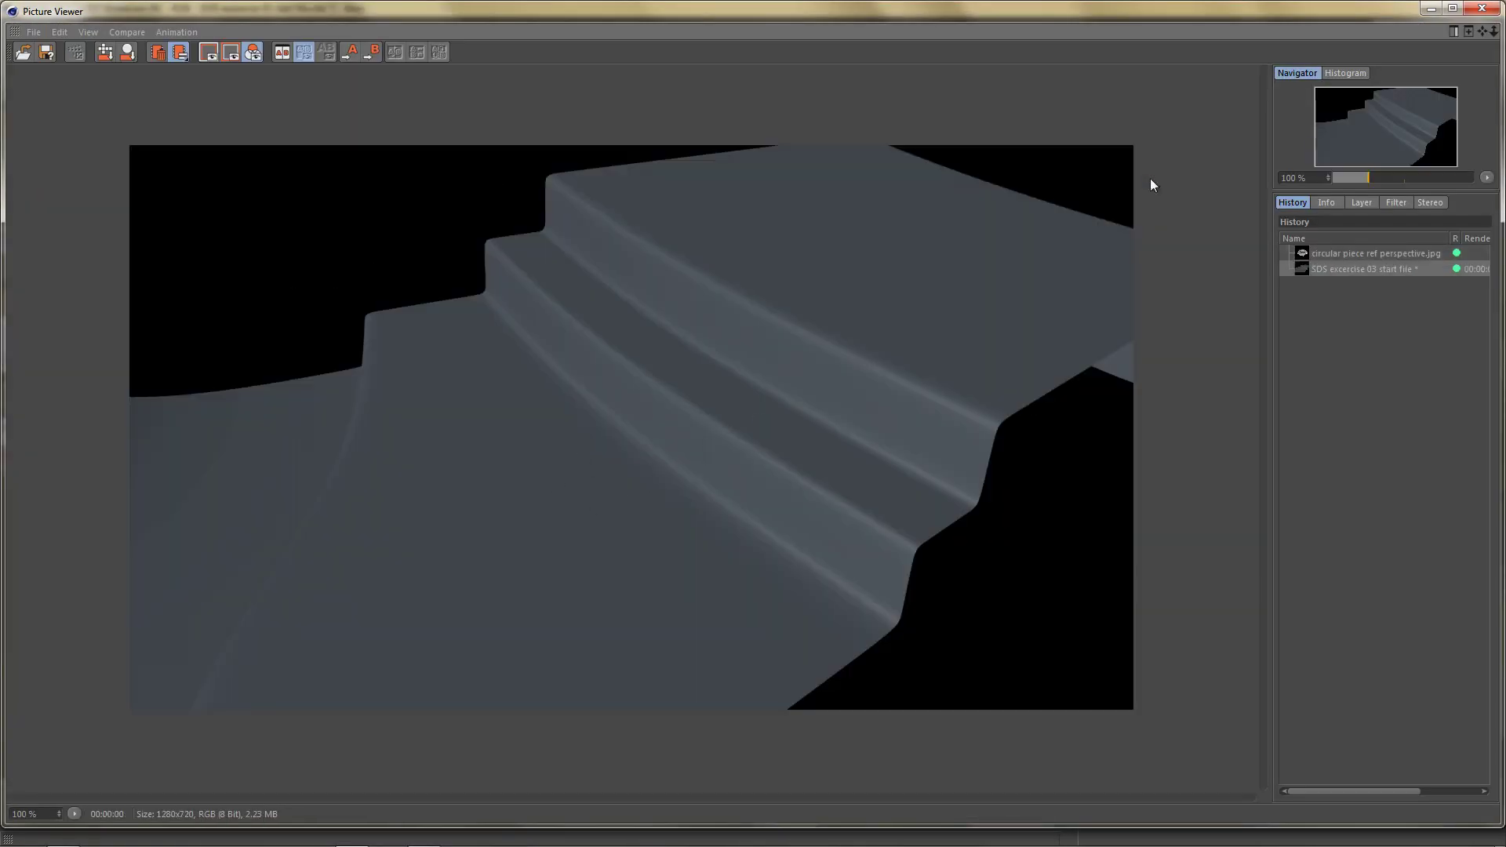
pyautogui.click(1482, 8)
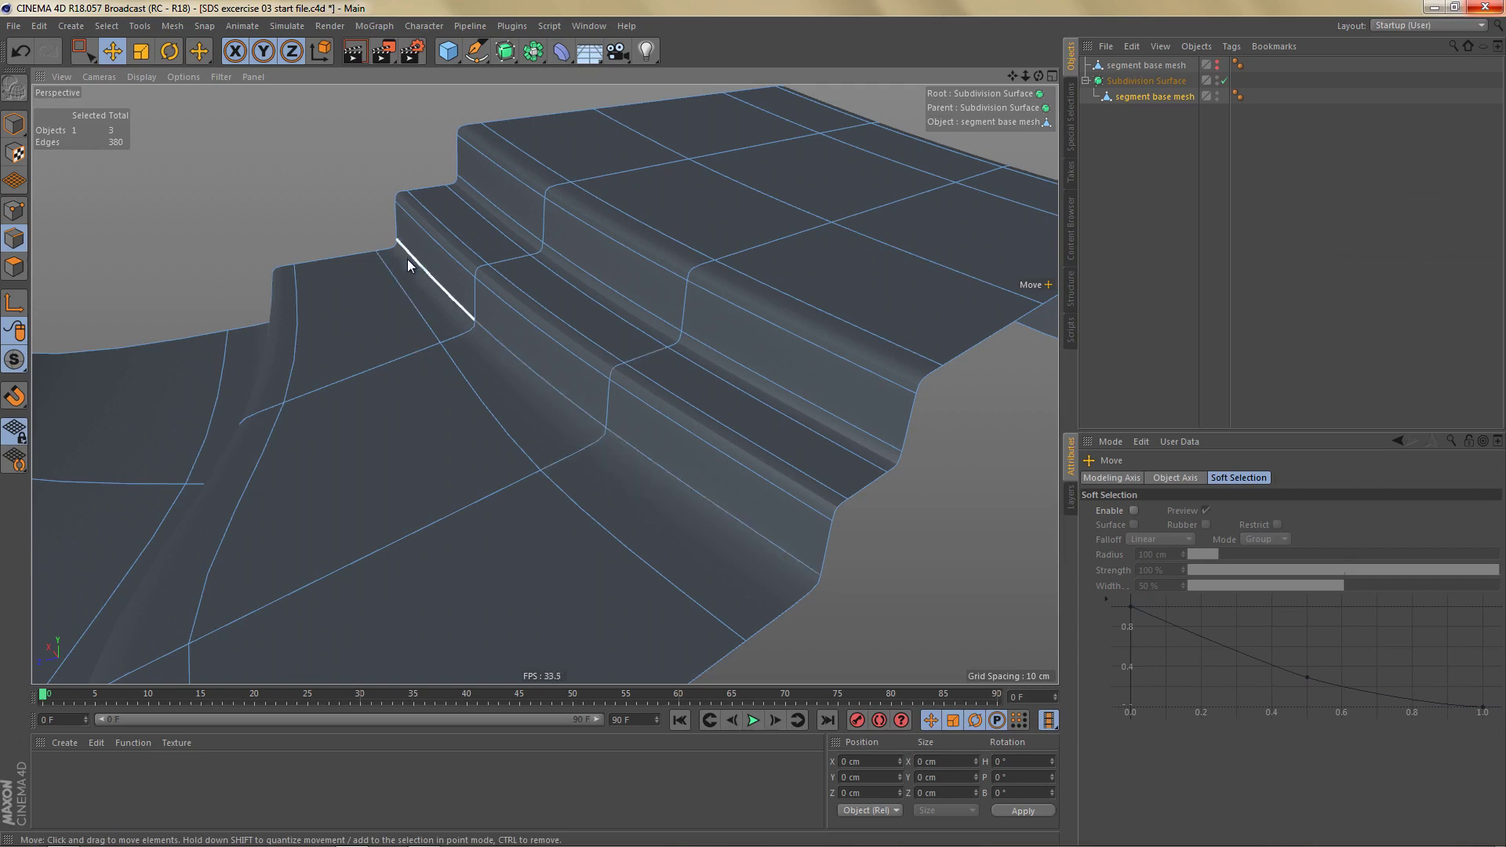
pyautogui.press('q')
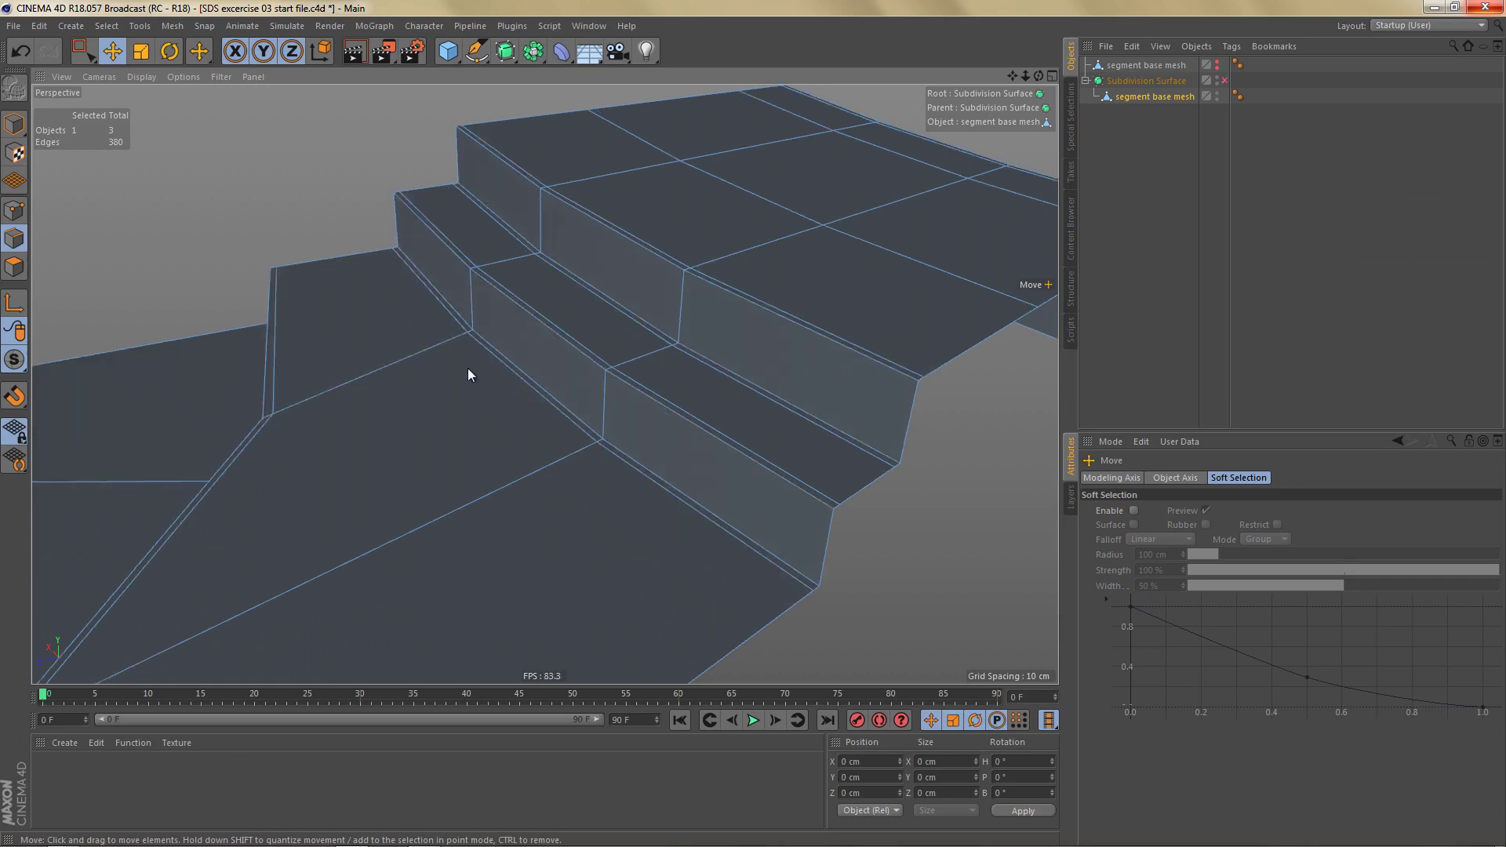
# Step: Clone the edge loop at the foot of the lower riser about 10.2 cm outward across the flat surface with Edge Slide
pyautogui.doubleClick(490, 360)
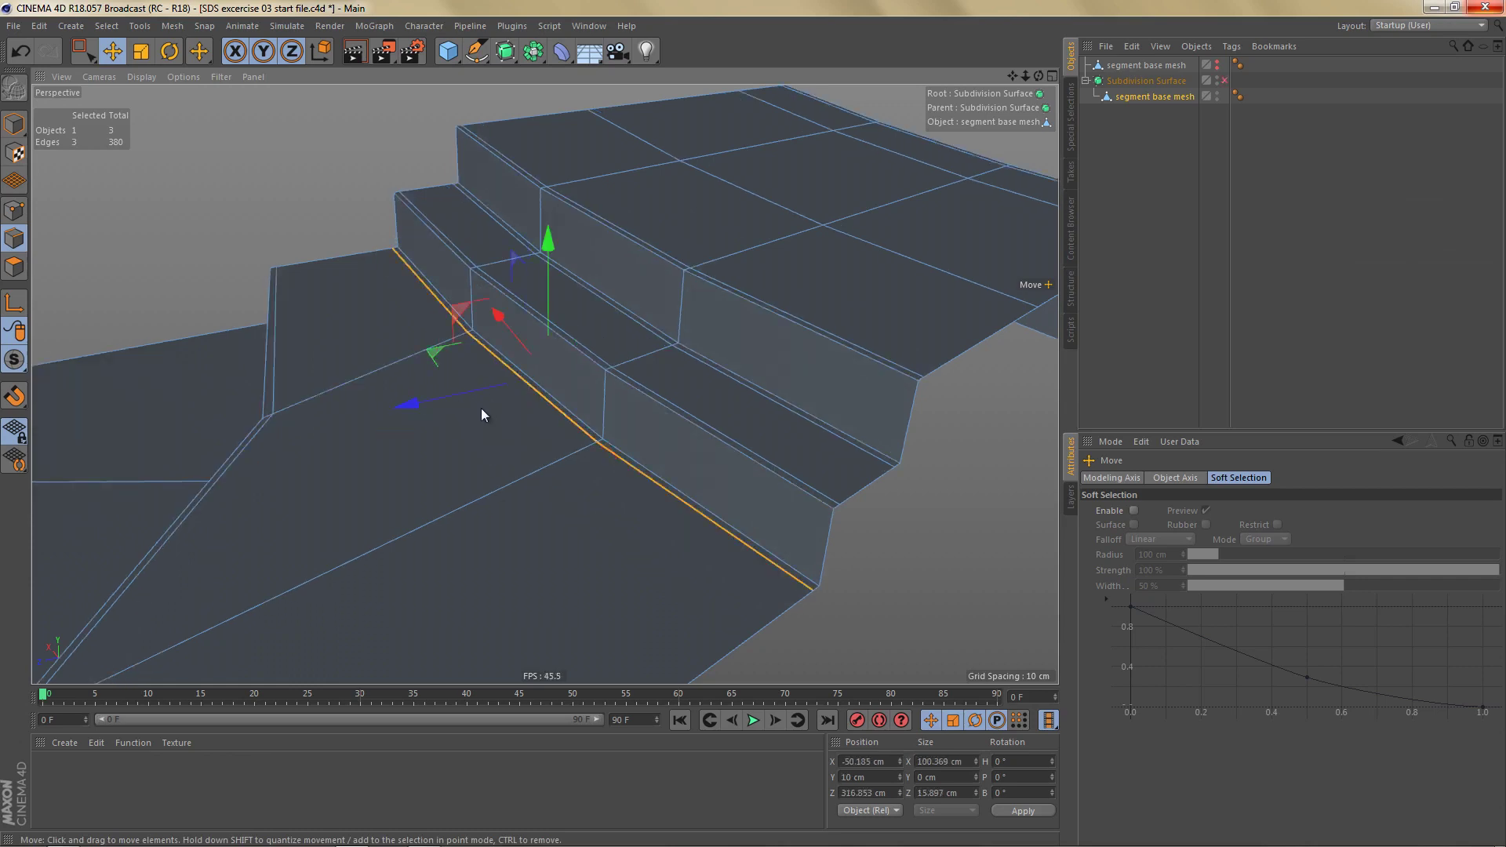
pyautogui.press('m')
pyautogui.press('o')
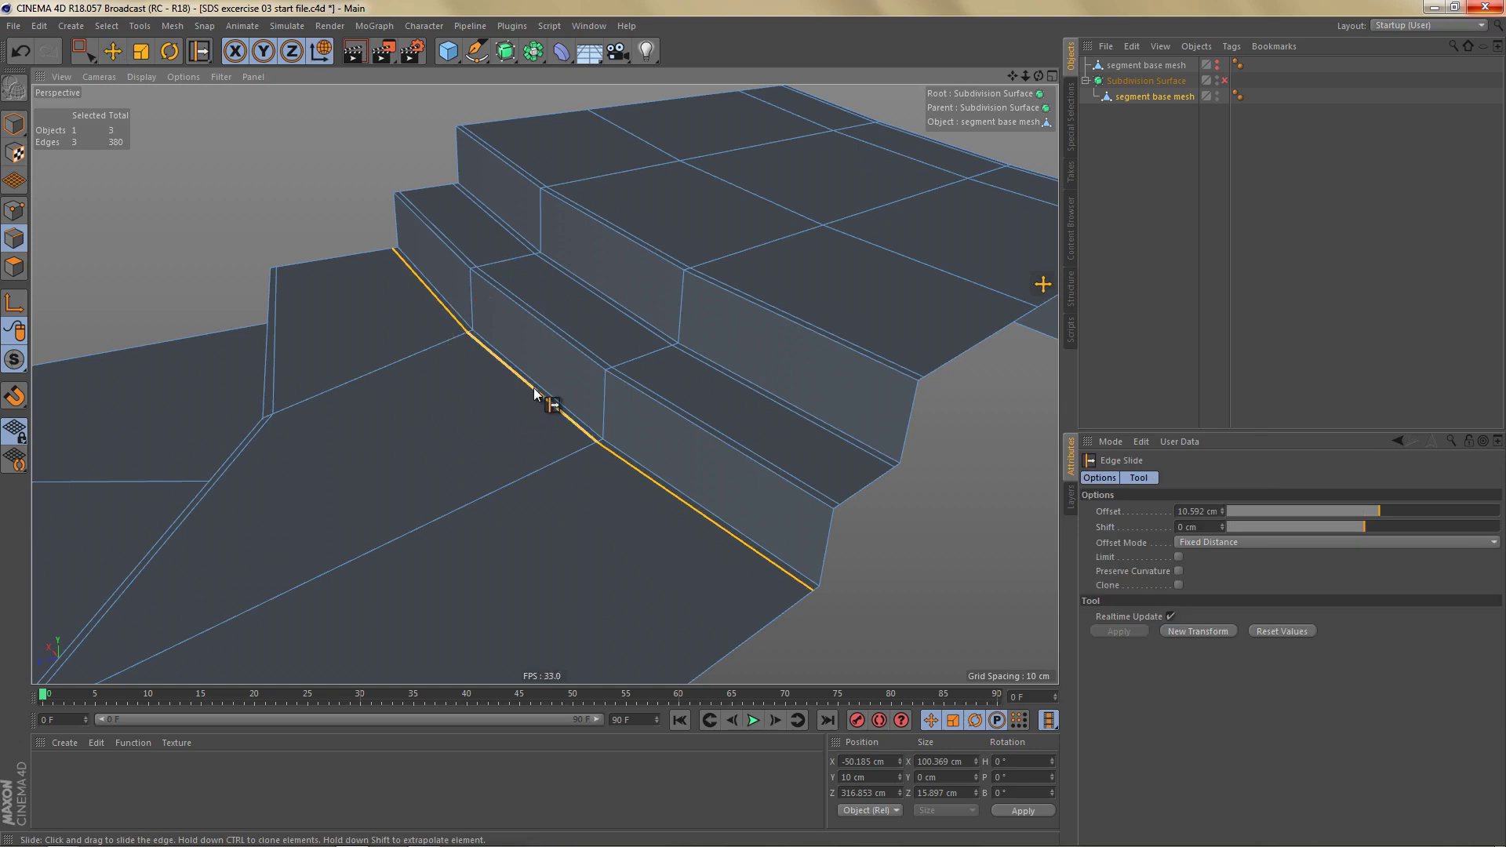
pyautogui.moveTo(530, 391); pyautogui.dragTo(464, 407)
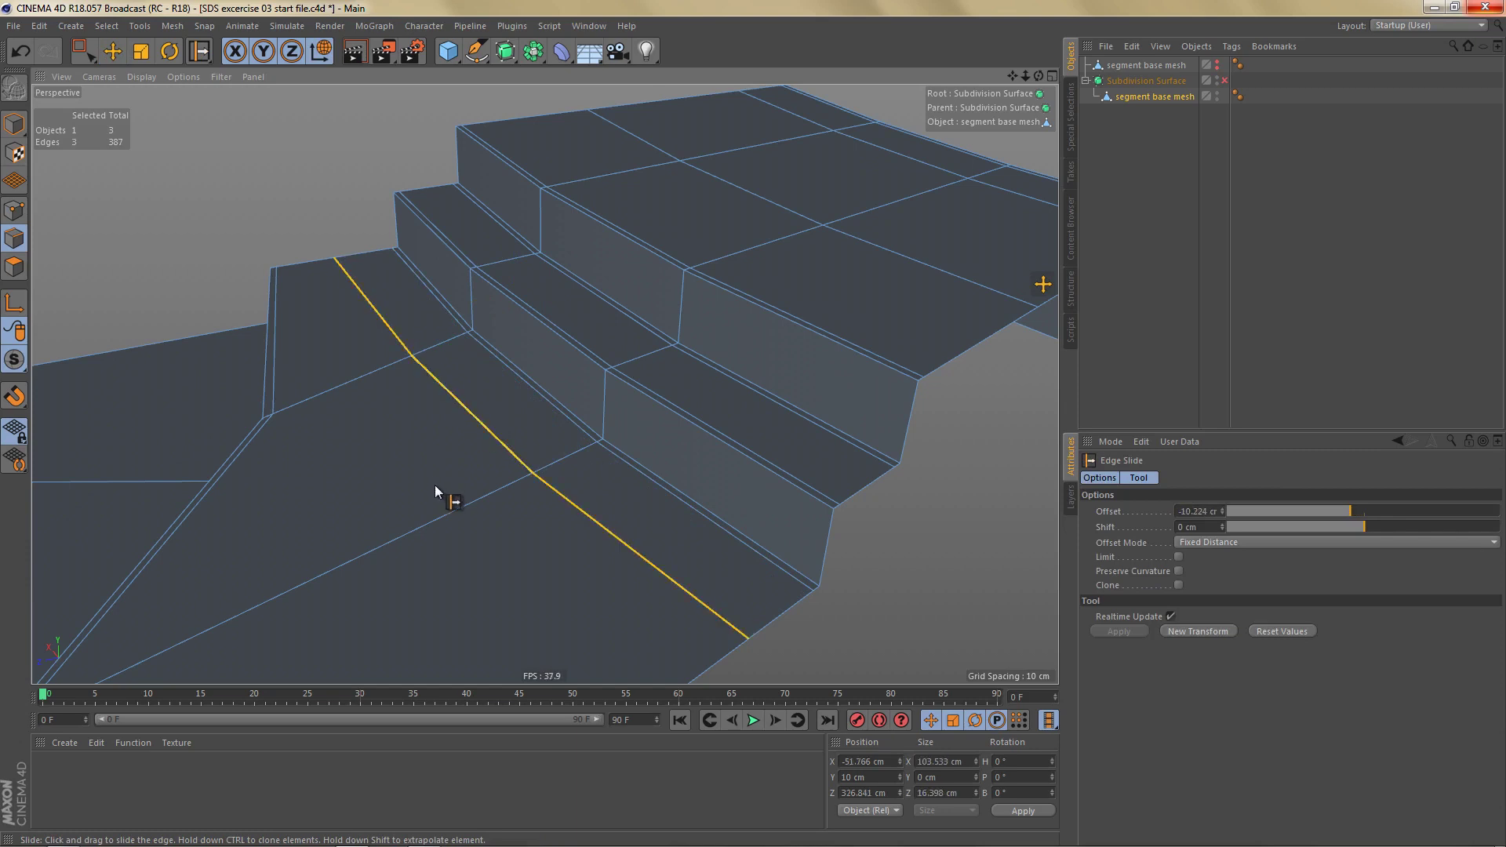
# Step: Render the smoothed stepped section again, compare it with the previous render, and return to the unsmoothed cage
pyautogui.press('q')
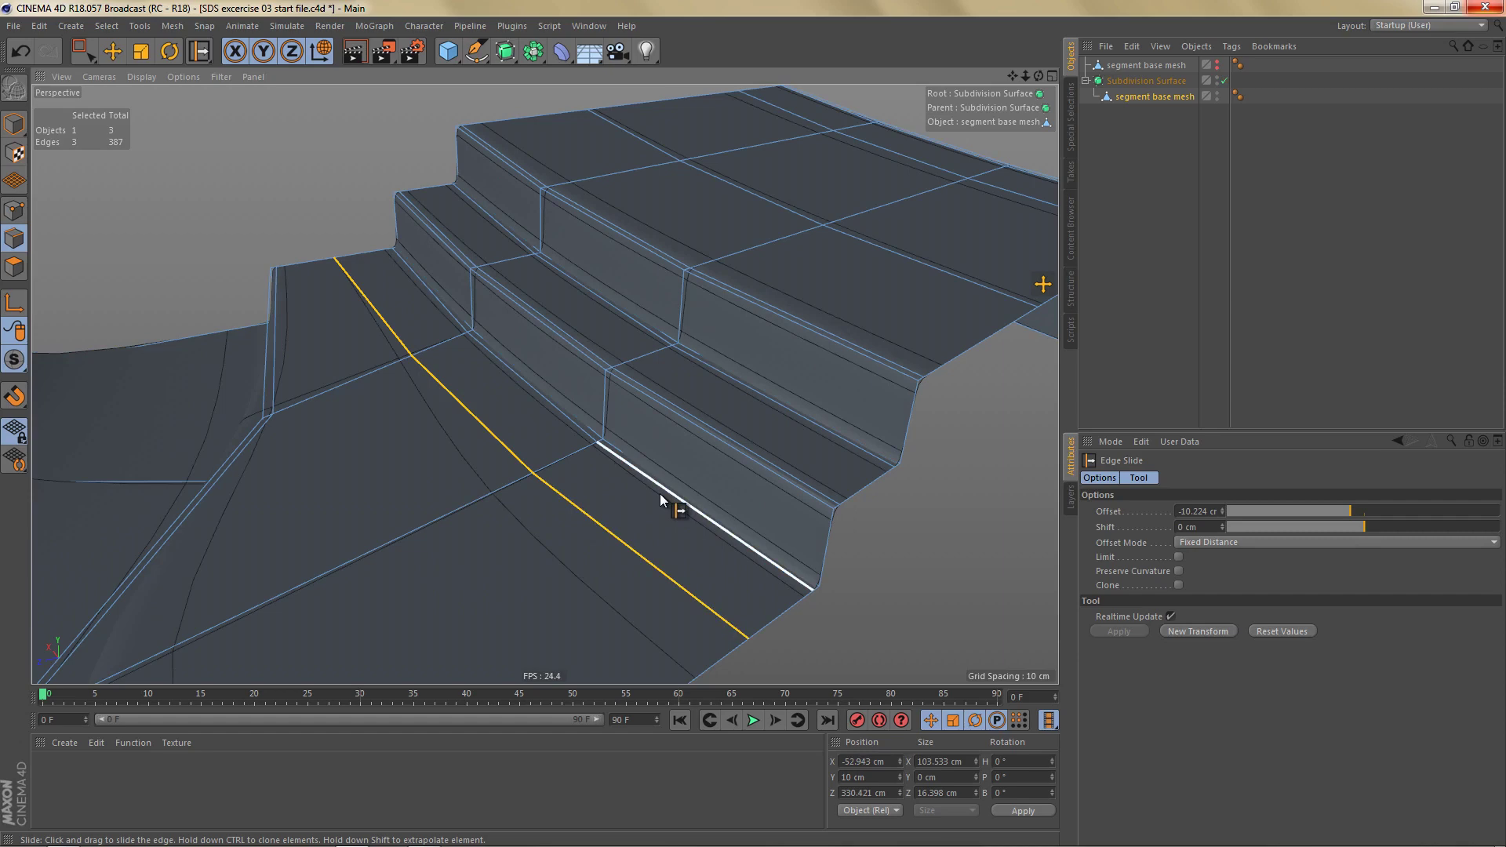
pyautogui.hotkey('shift', 'r')
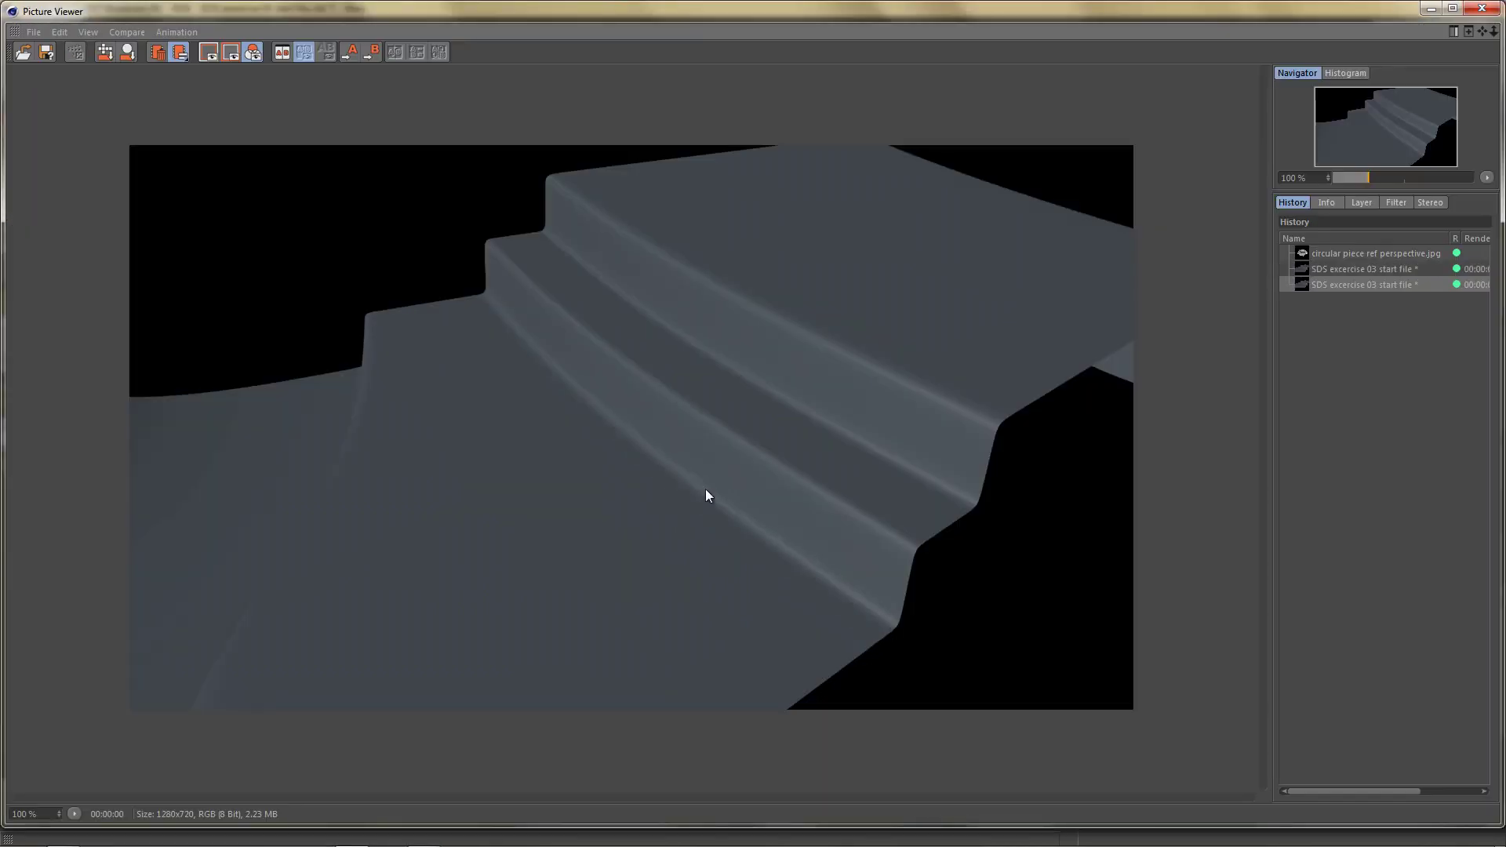
pyautogui.click(1359, 272)
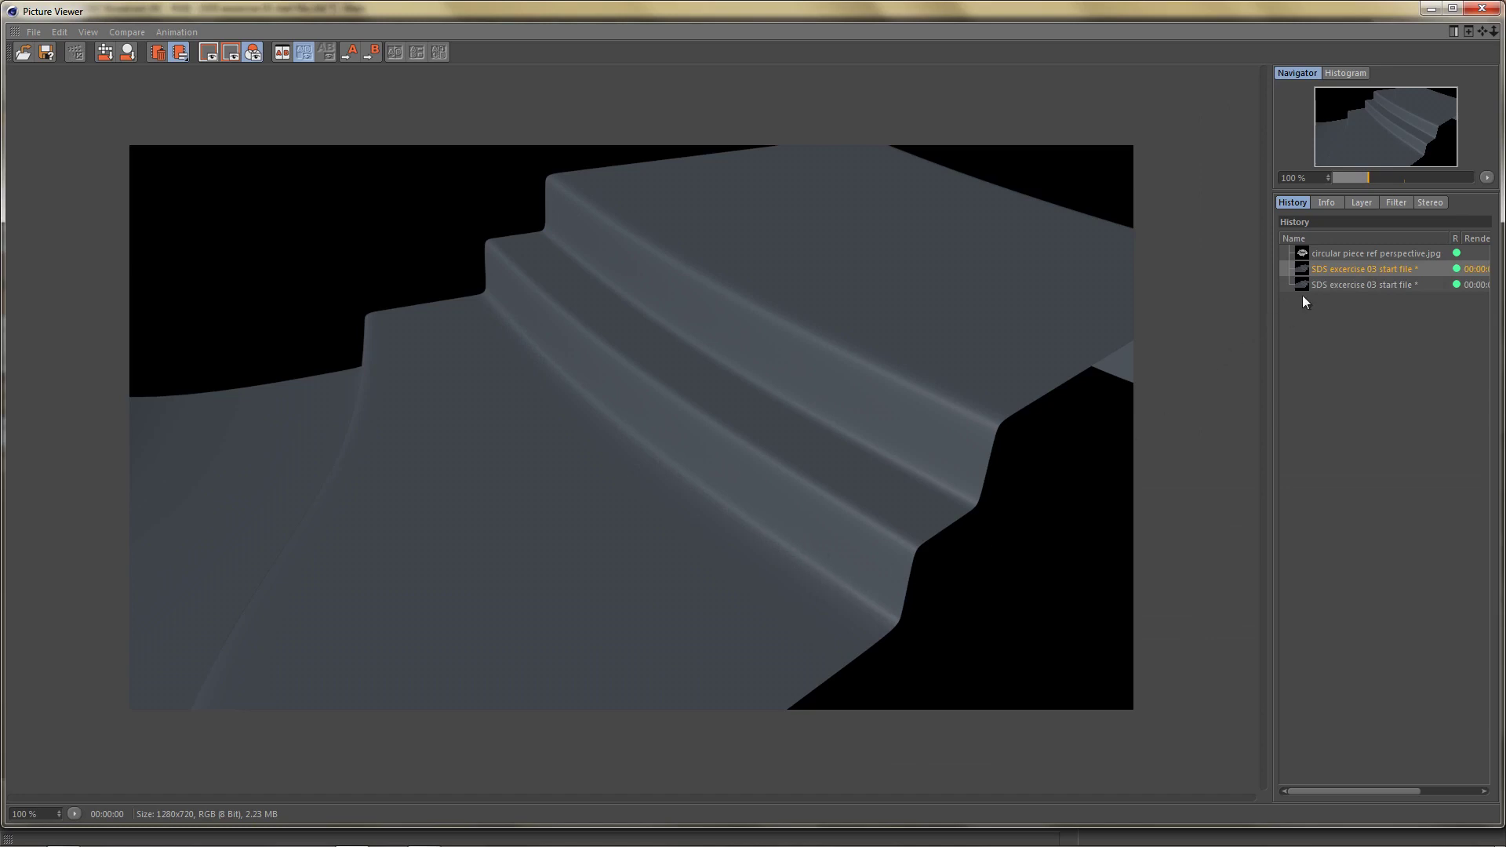
pyautogui.click(1329, 285)
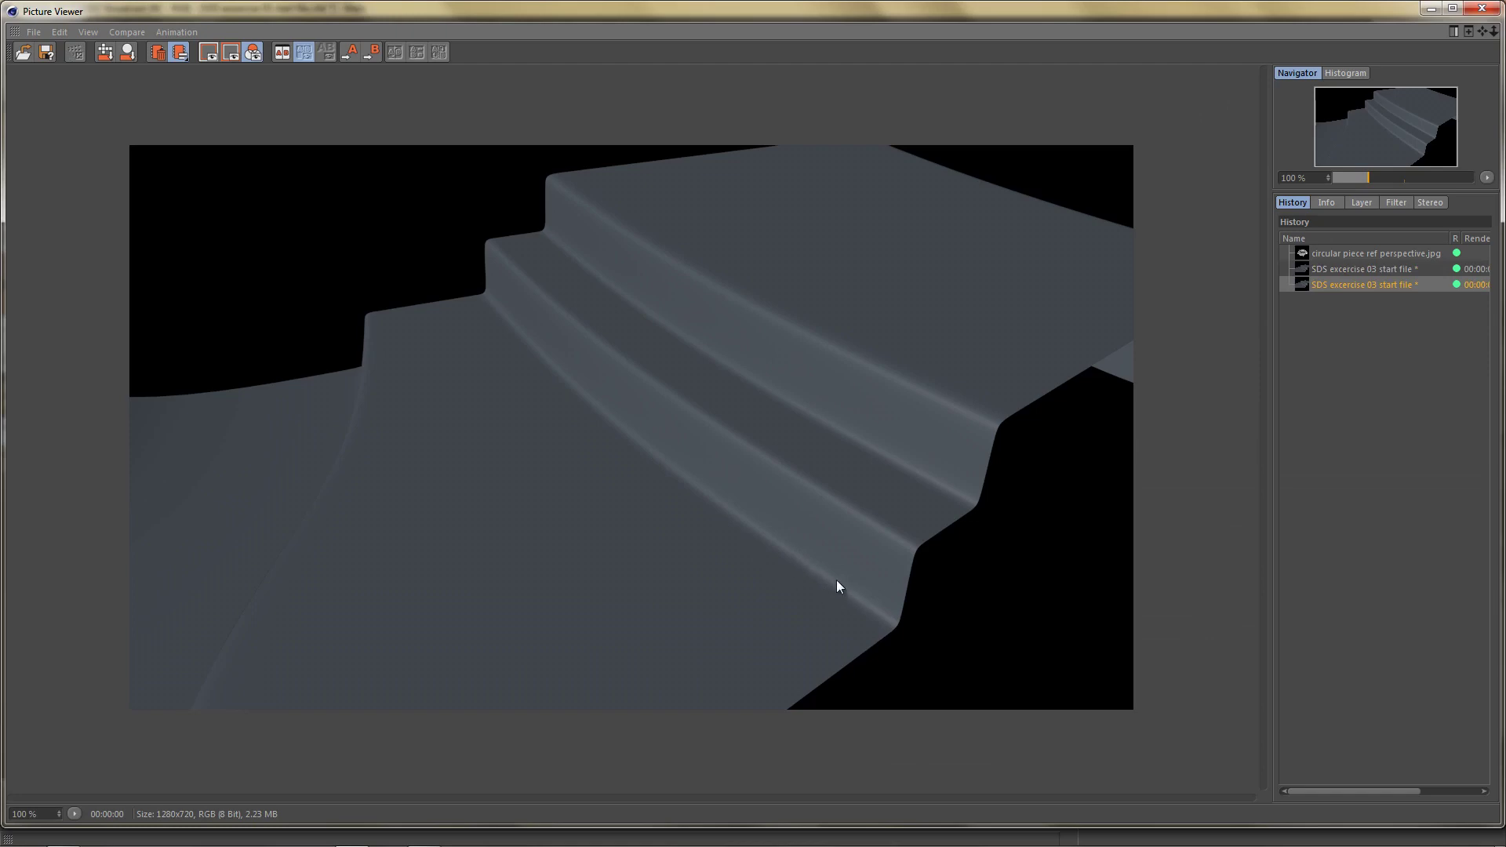
pyautogui.click(1481, 7)
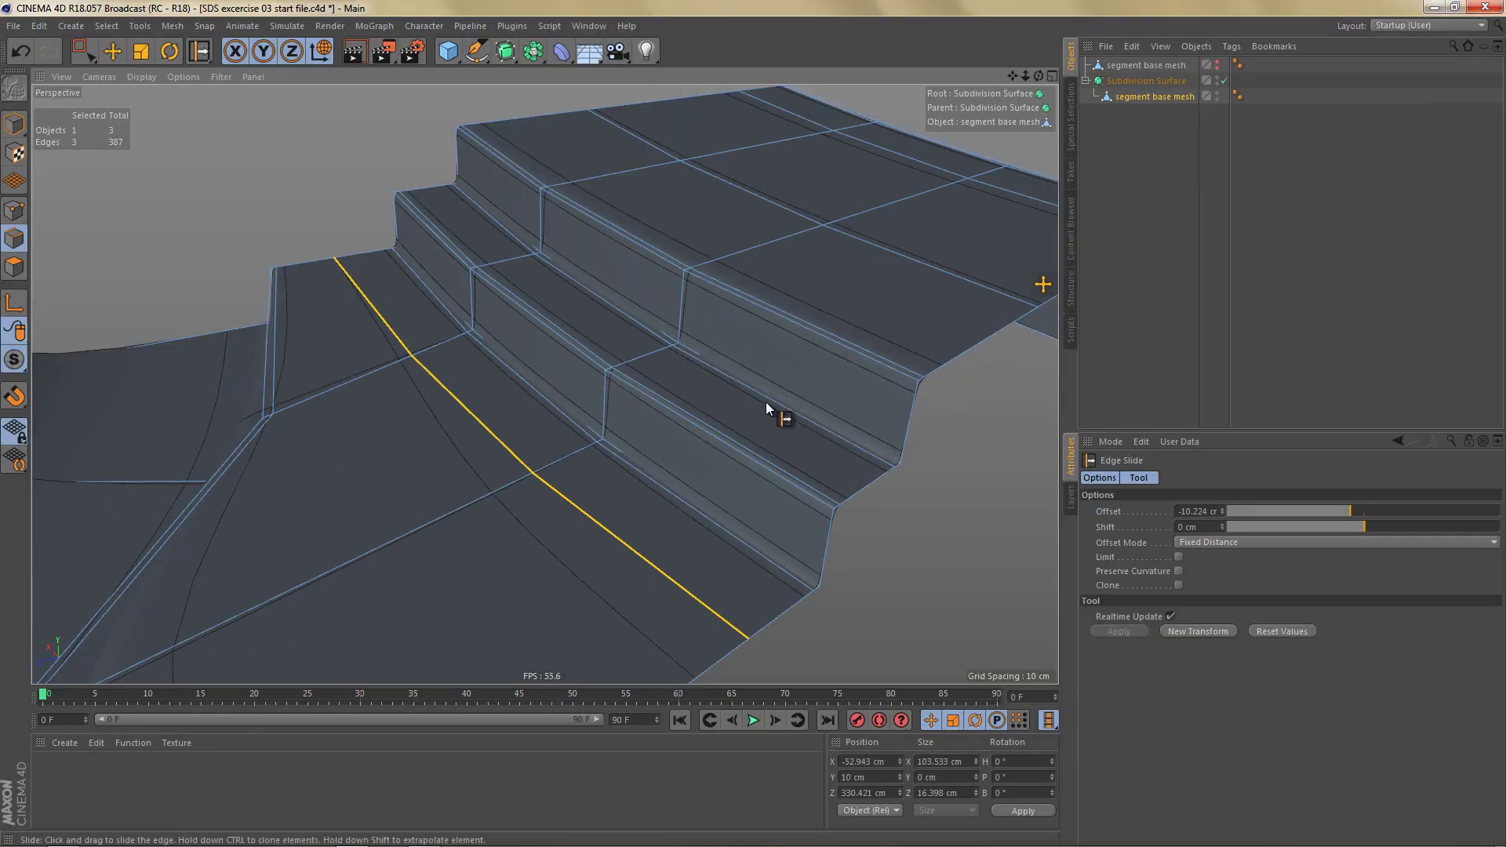
pyautogui.keyDown('alt'); pyautogui.moveTo(742, 435); pyautogui.dragTo(744, 437); pyautogui.keyUp('alt')
pyautogui.press('q')
# Step: Select the outer top edge loop of the raised collar and bevel it by 1 cm in Solid mode with Uniform mitering
pyautogui.scroll(-2, 783, 403)
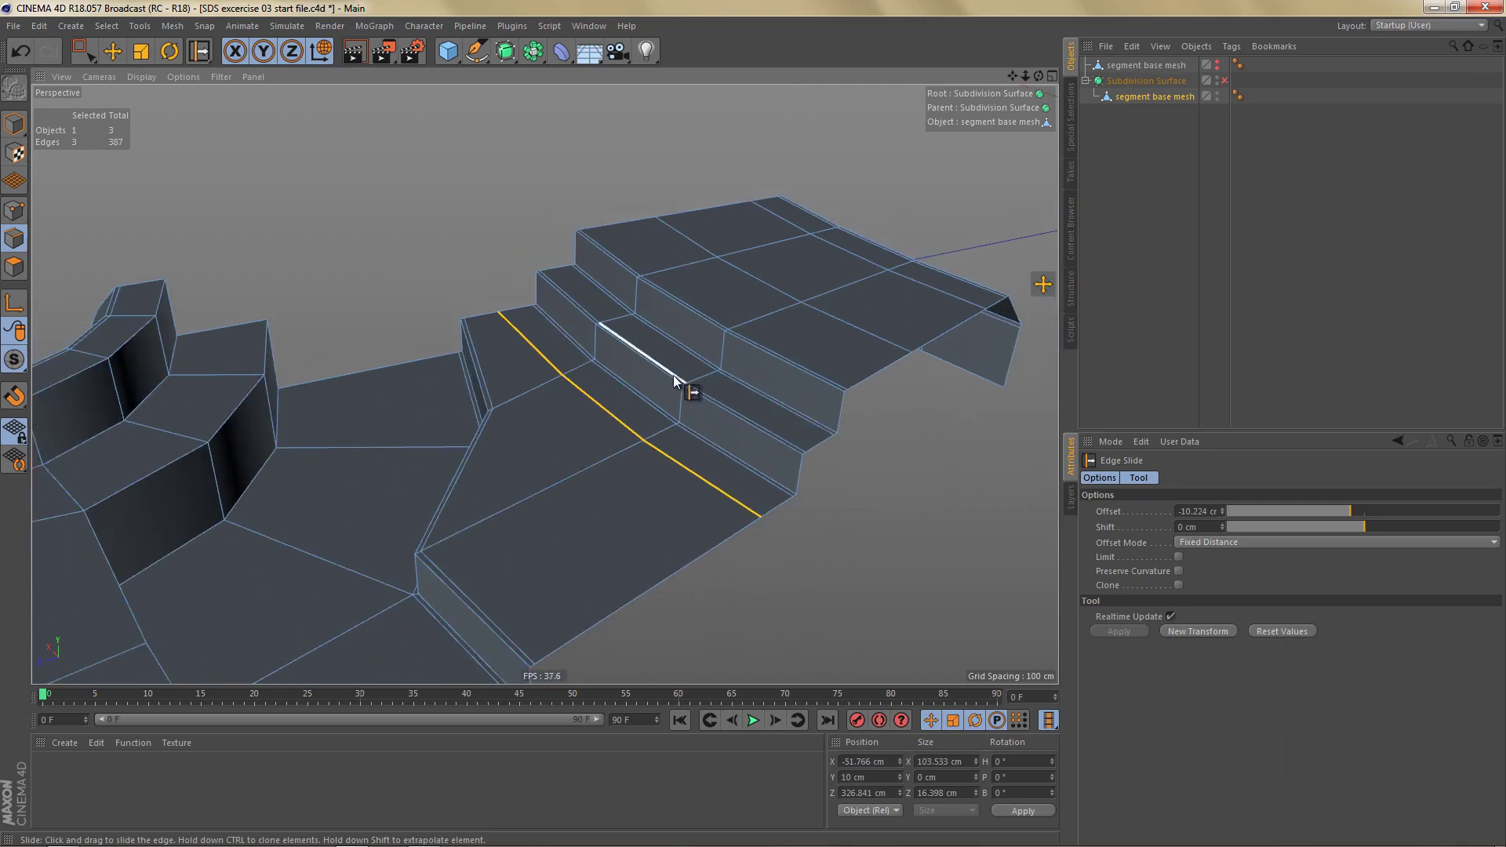
pyautogui.keyDown('alt'); pyautogui.moveTo(672, 375); pyautogui.dragTo(609, 365); pyautogui.keyUp('alt')
pyautogui.keyDown('alt'); pyautogui.moveTo(544, 384); pyautogui.dragTo(774, 314, button='middle'); pyautogui.keyUp('alt')
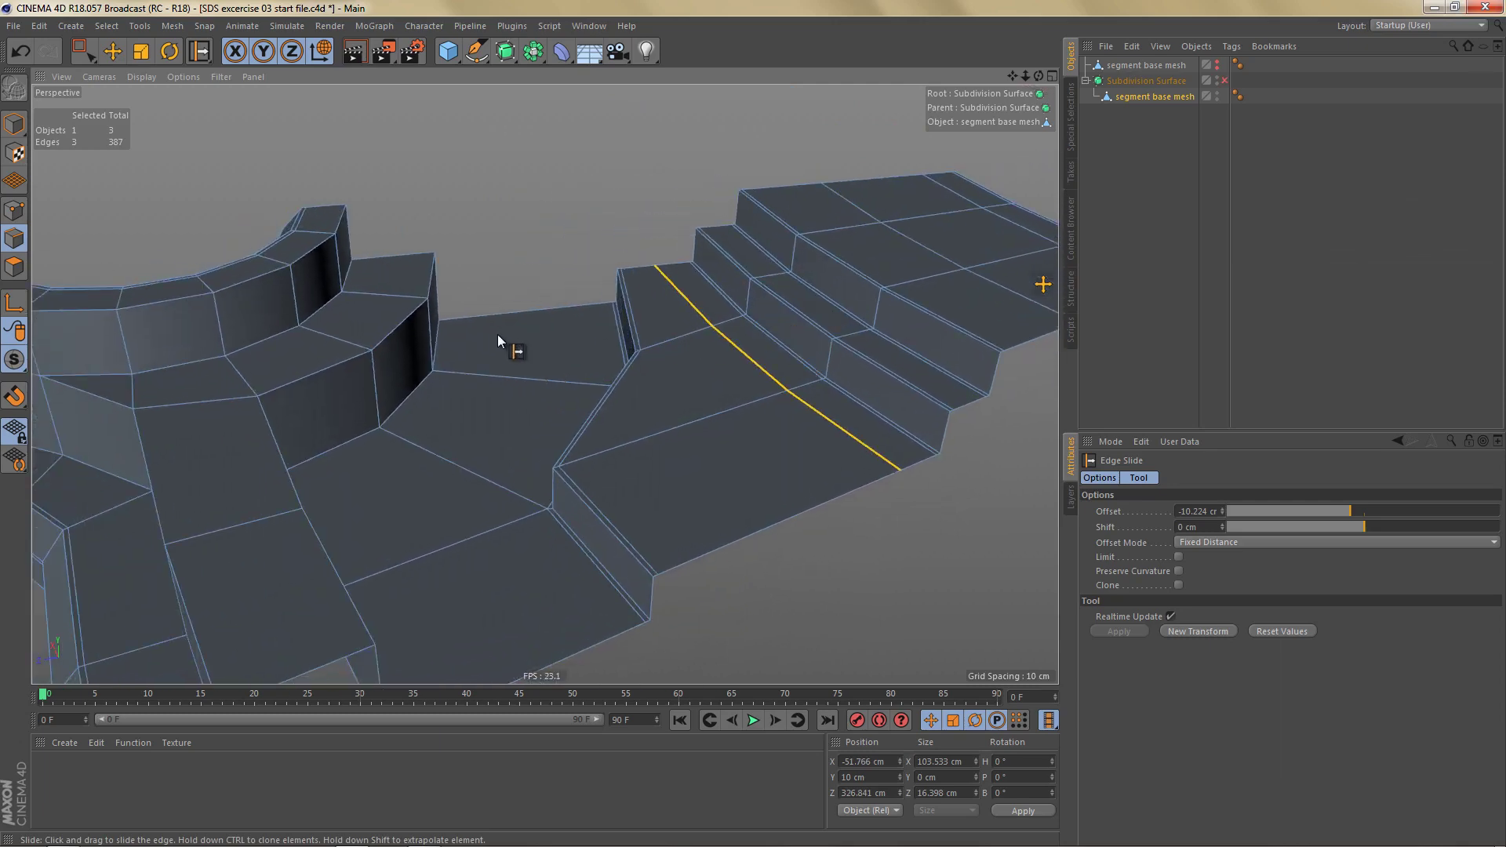
pyautogui.keyDown('alt'); pyautogui.moveTo(489, 333); pyautogui.dragTo(557, 350); pyautogui.keyUp('alt')
pyautogui.keyDown('alt'); pyautogui.moveTo(544, 384); pyautogui.dragTo(673, 414, button='middle'); pyautogui.keyUp('alt')
pyautogui.scroll(3, 476, 430)
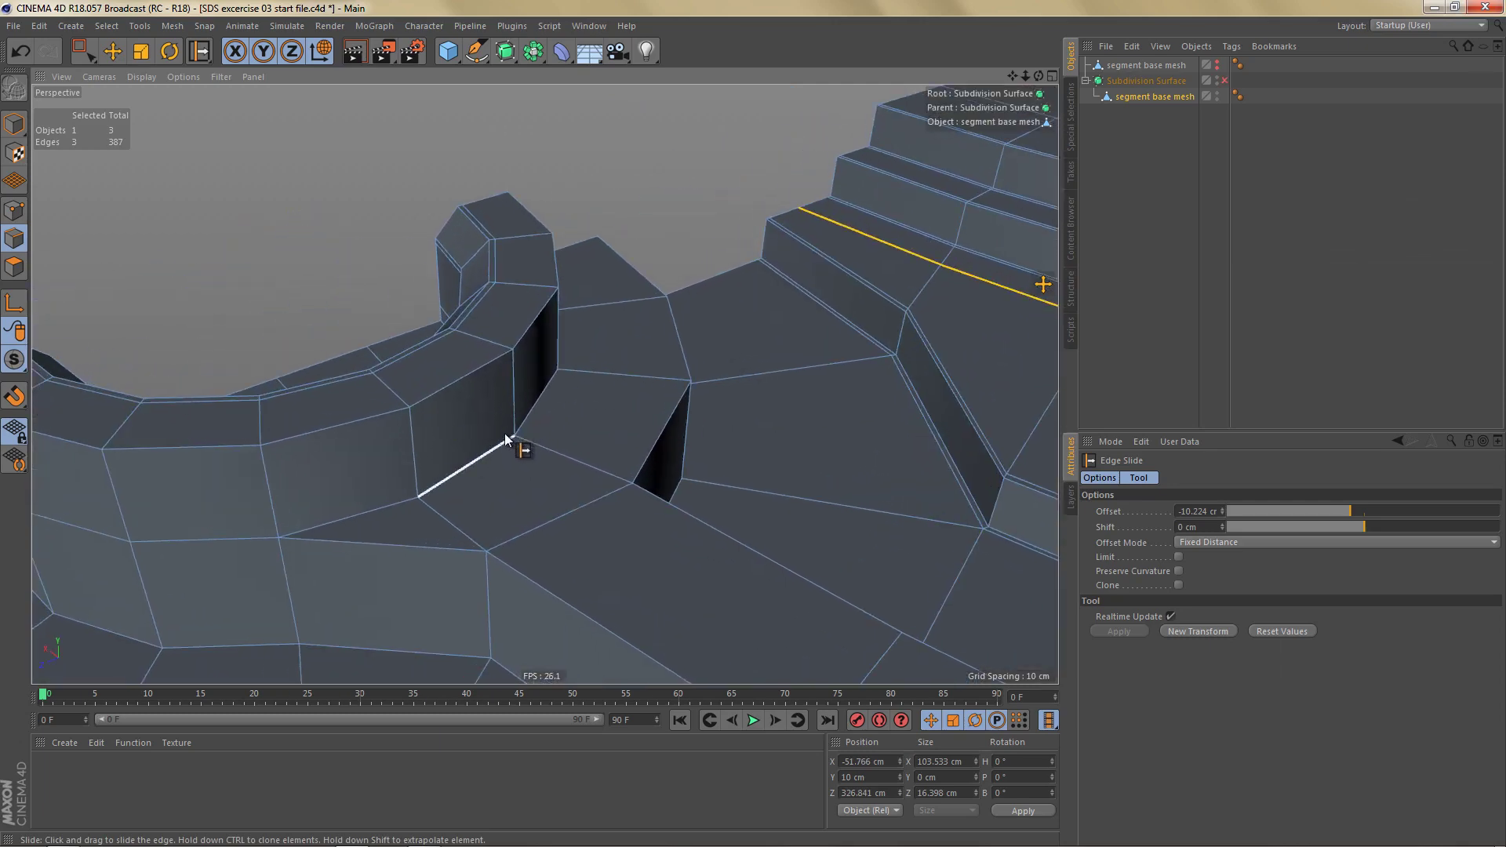
pyautogui.press('e')
pyautogui.doubleClick(466, 380)
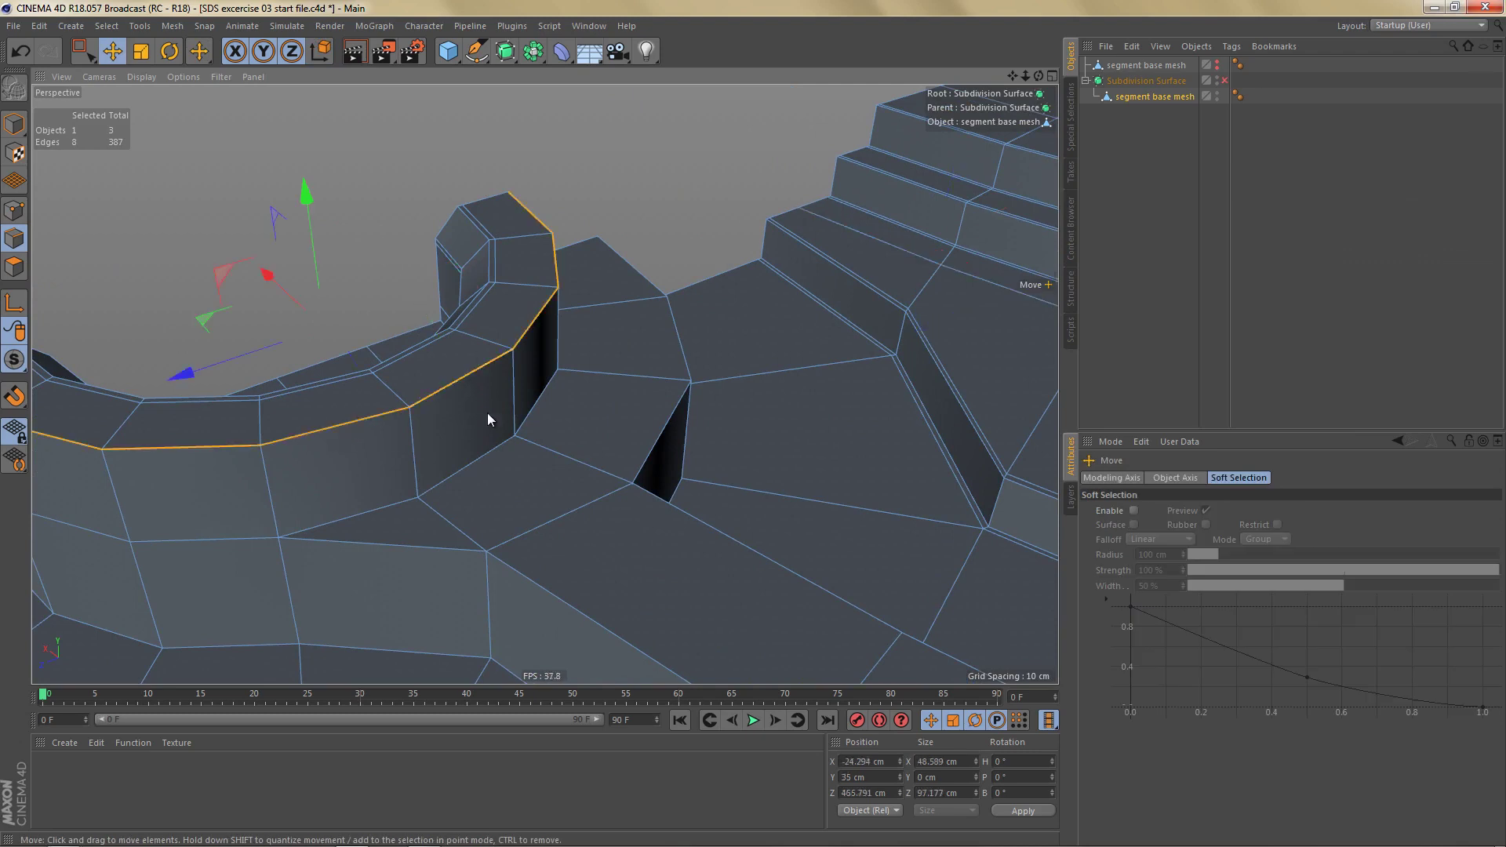
pyautogui.keyDown('alt'); pyautogui.moveTo(487, 412); pyautogui.dragTo(500, 413); pyautogui.keyUp('alt')
pyautogui.press('m')
pyautogui.press('s')
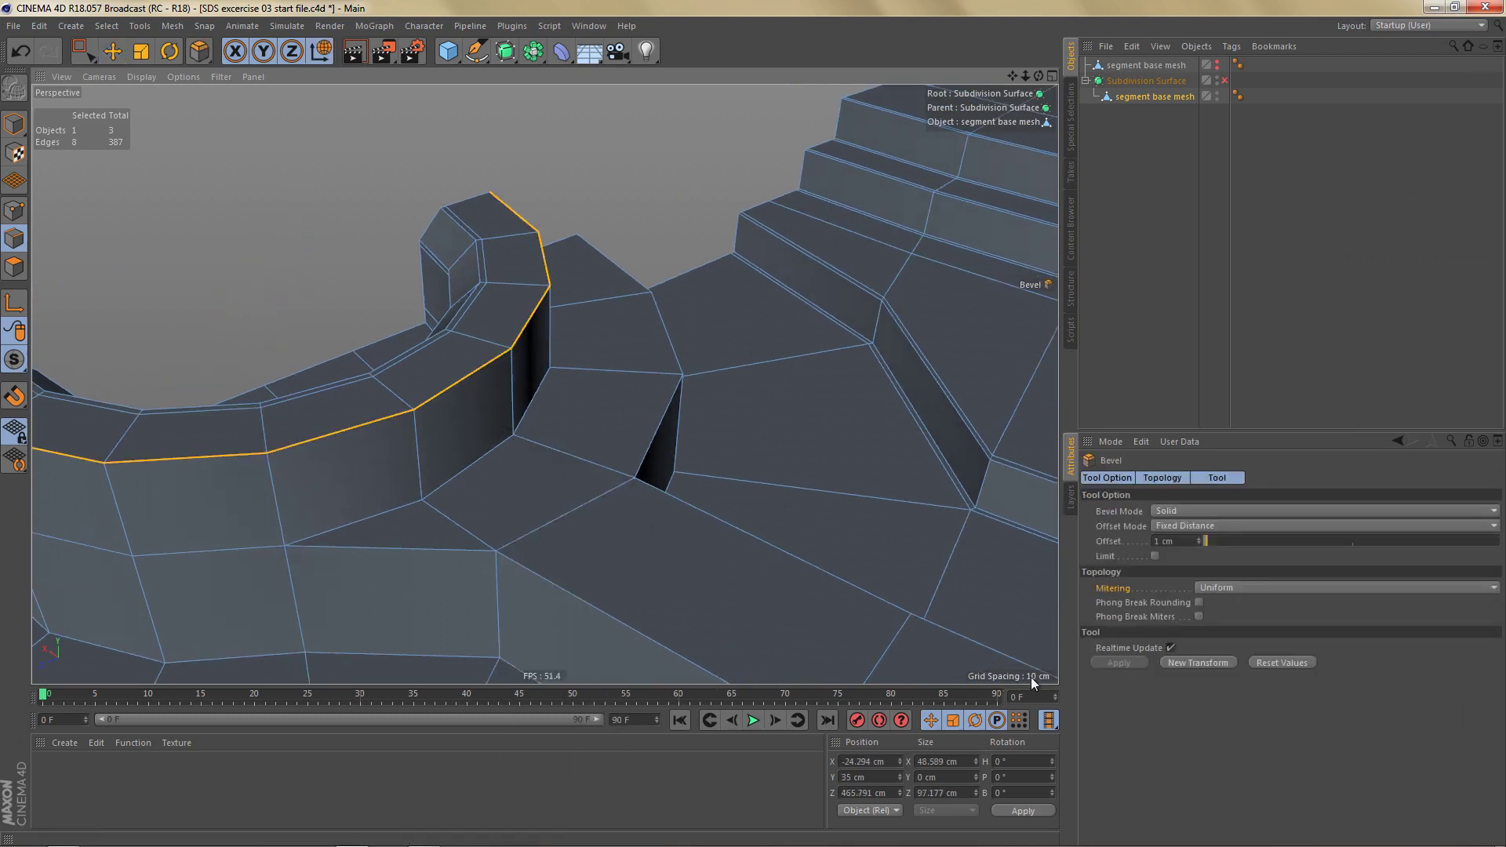
pyautogui.click(1196, 659)
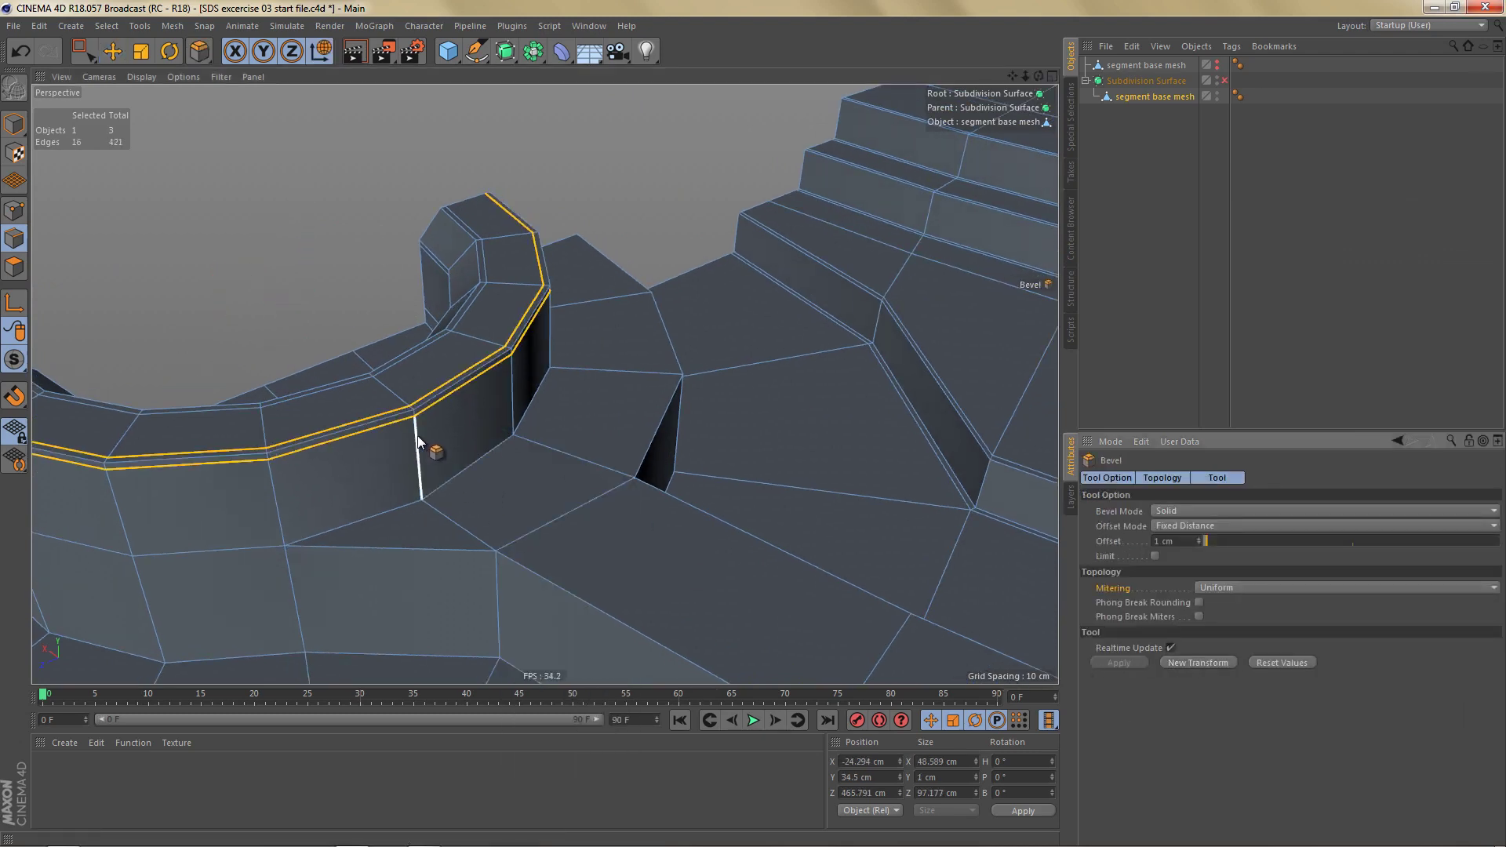
# Step: Select the lower bevel loop on the collar's outer wall and dissolve it
pyautogui.keyDown('alt'); pyautogui.moveTo(418, 438); pyautogui.dragTo(525, 433, button='right'); pyautogui.keyUp('alt')
pyautogui.press('e')
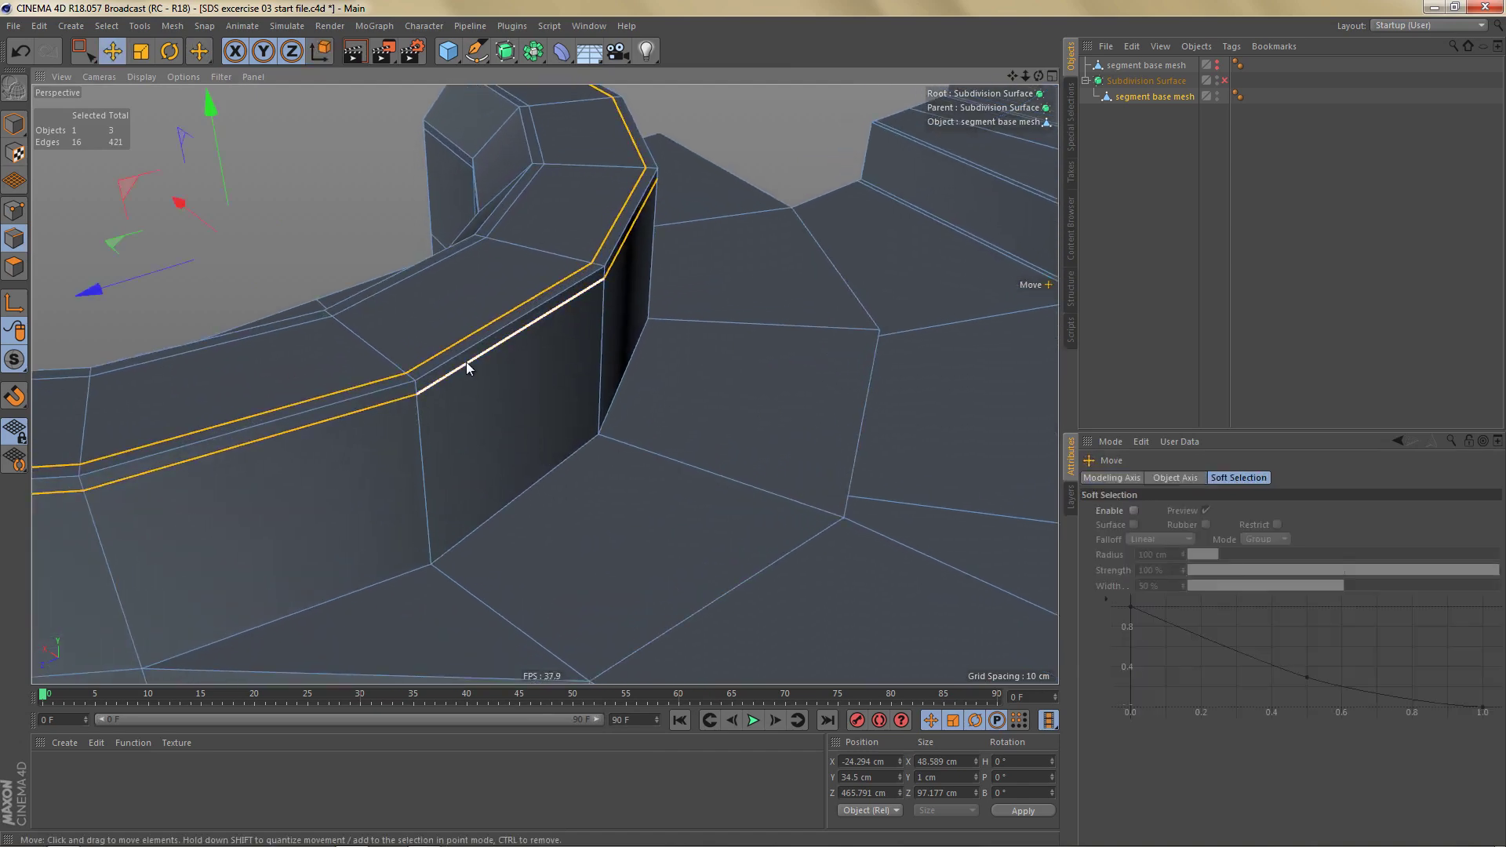
pyautogui.click(491, 378)
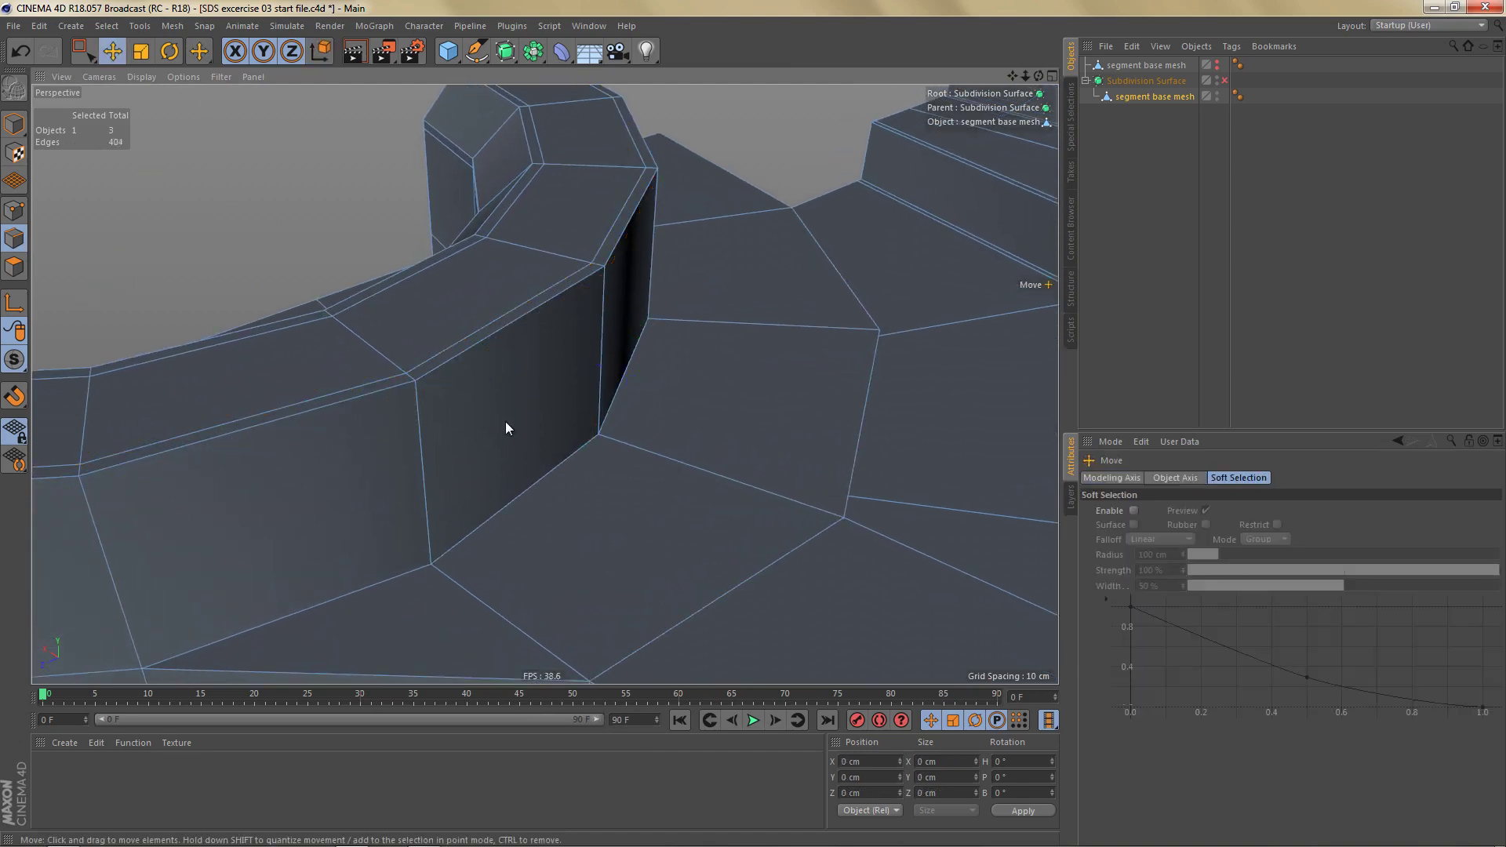
pyautogui.scroll(-12, 502, 428)
pyautogui.keyDown('alt'); pyautogui.moveTo(517, 421); pyautogui.dragTo(451, 385, button='middle'); pyautogui.keyUp('alt')
pyautogui.keyDown('alt'); pyautogui.moveTo(561, 397); pyautogui.dragTo(390, 397); pyautogui.keyUp('alt')
pyautogui.keyDown('alt'); pyautogui.moveTo(498, 396); pyautogui.dragTo(529, 399, button='right'); pyautogui.keyUp('alt')
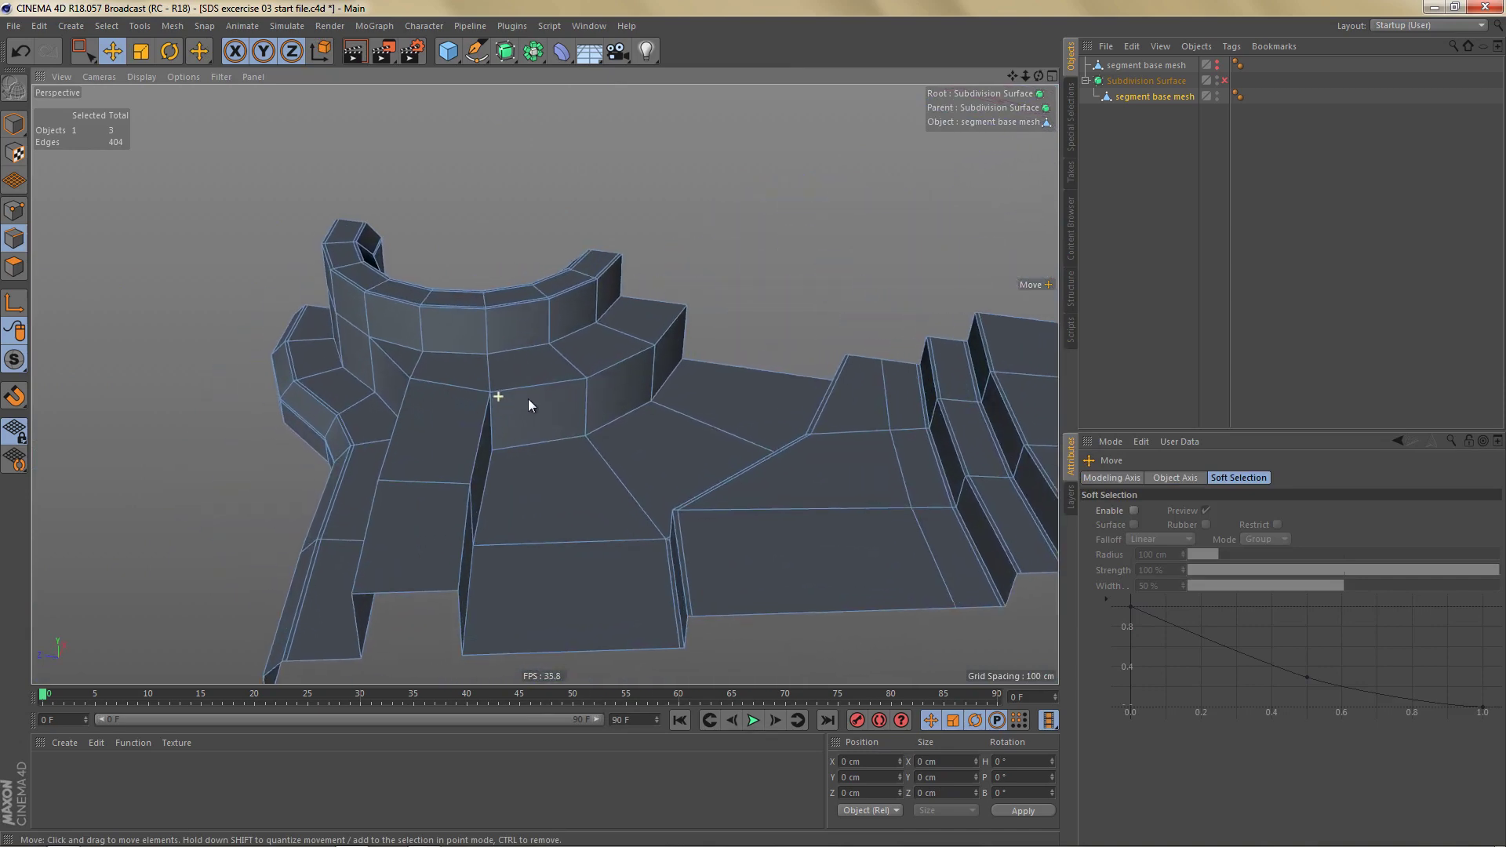
pyautogui.keyDown('alt'); pyautogui.moveTo(507, 413); pyautogui.dragTo(459, 402); pyautogui.keyUp('alt')
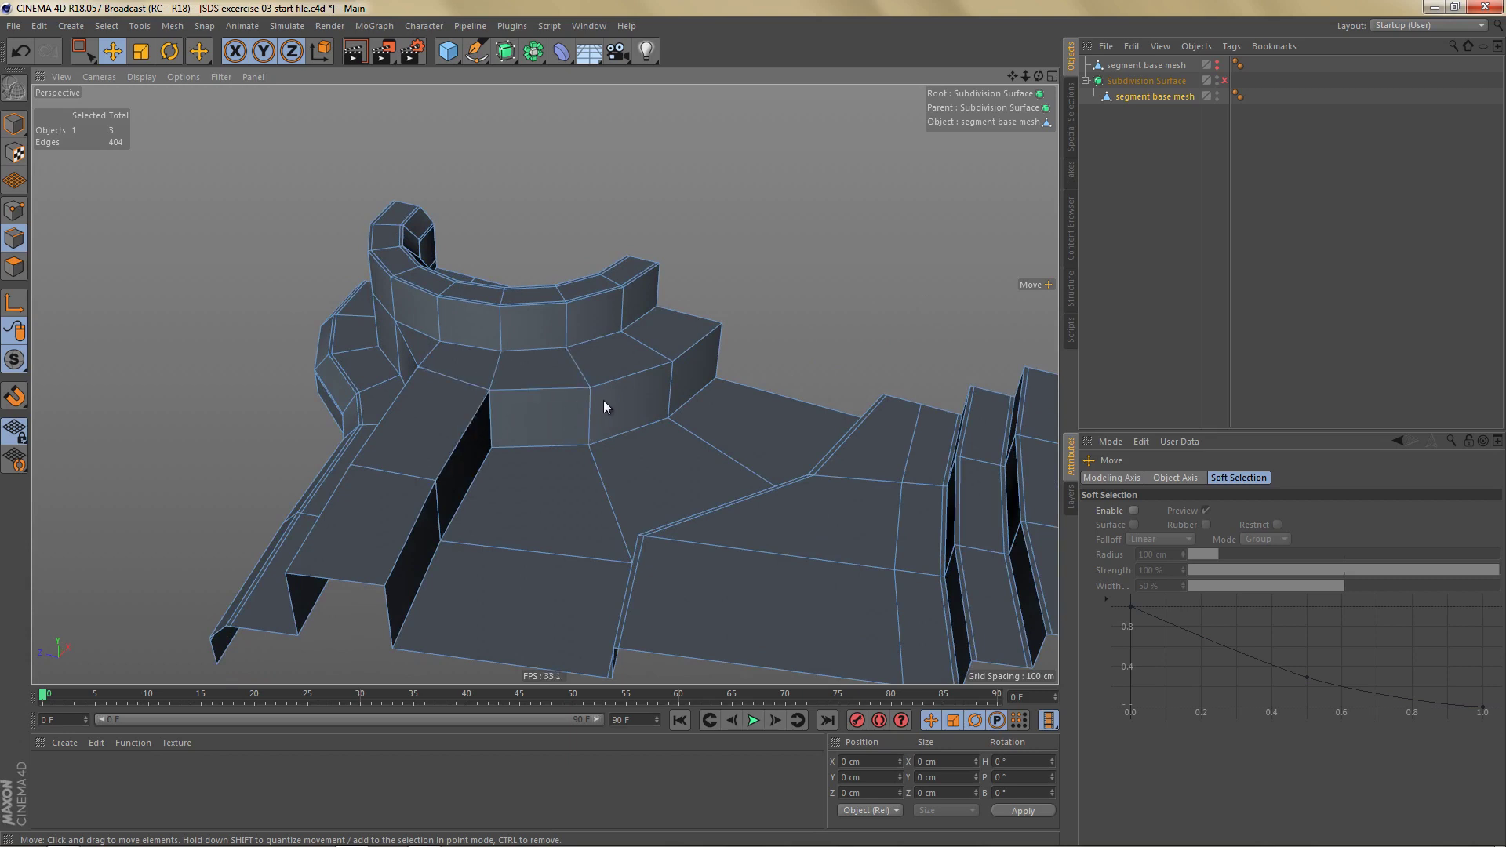
# Step: Select the upper and lower edge loops of the low step around the collar and along the arm, and bevel them by 2 cm
pyautogui.keyDown('alt'); pyautogui.moveTo(603, 400); pyautogui.dragTo(741, 395, button='right'); pyautogui.keyUp('alt')
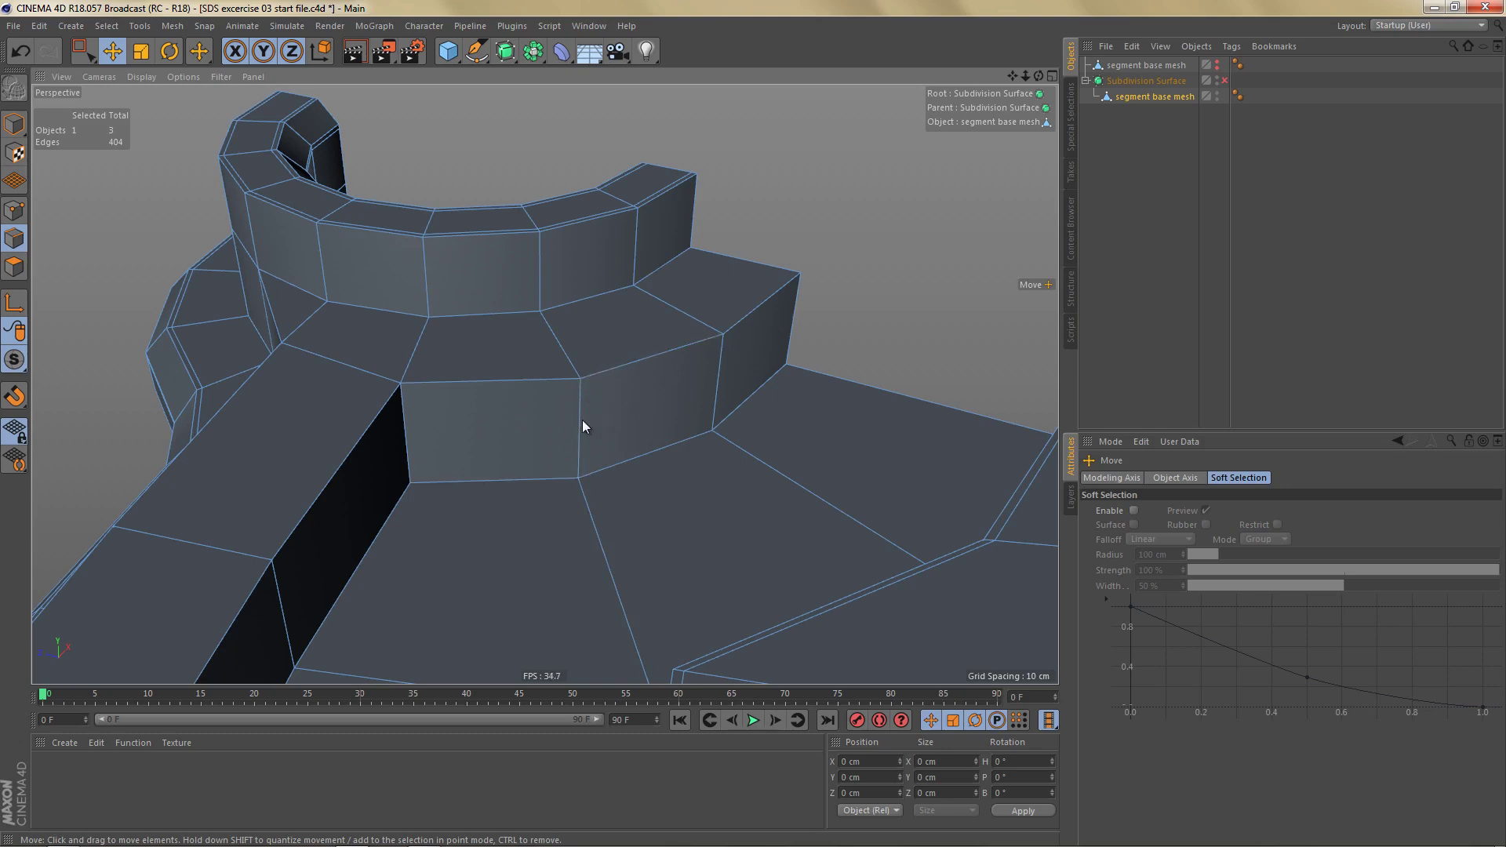
pyautogui.keyDown('alt'); pyautogui.moveTo(538, 414); pyautogui.dragTo(576, 425); pyautogui.keyUp('alt')
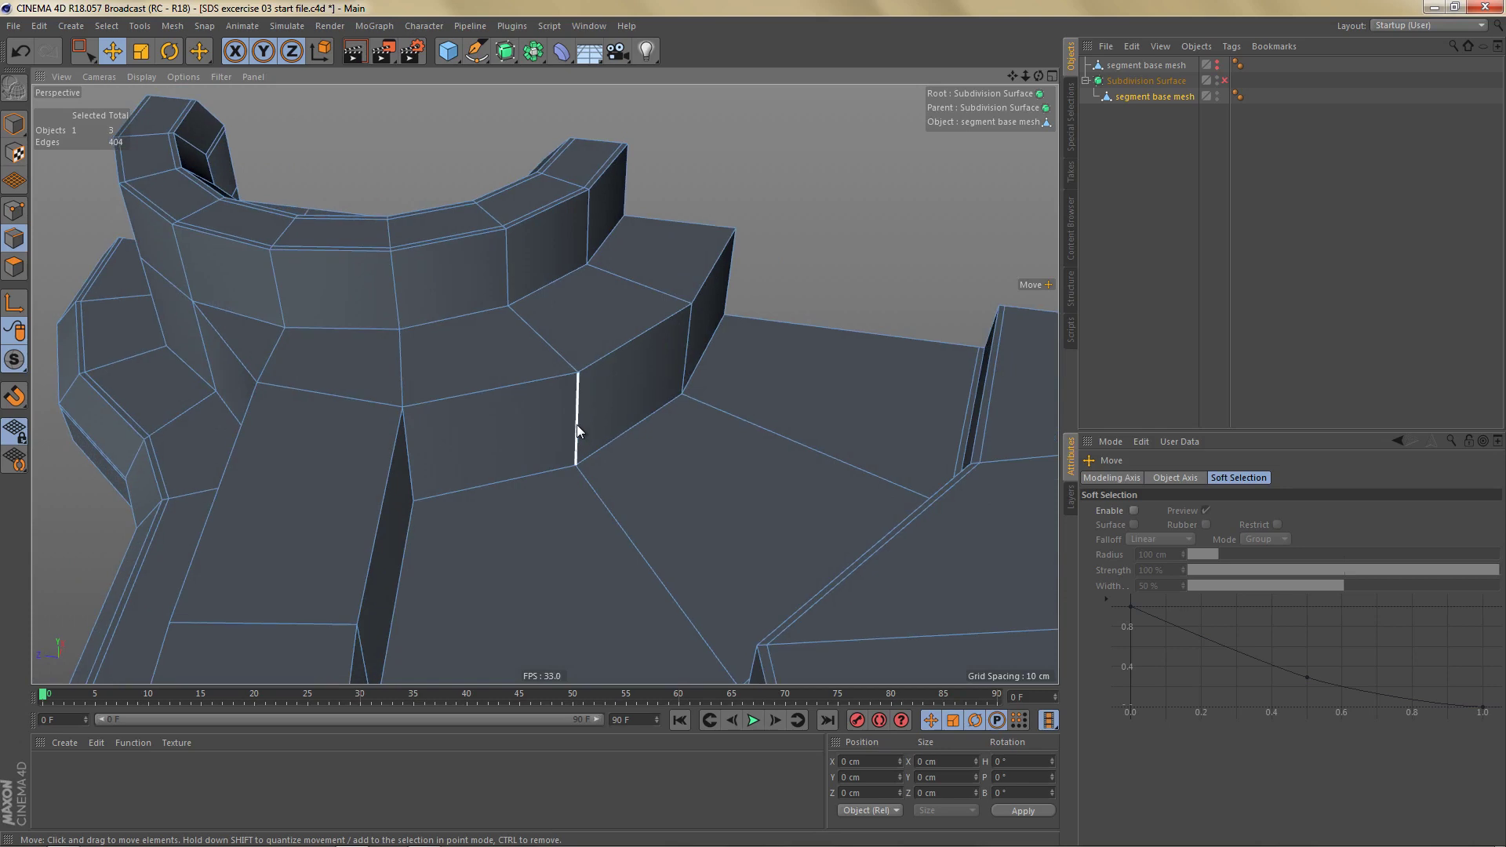
pyautogui.doubleClick(555, 379)
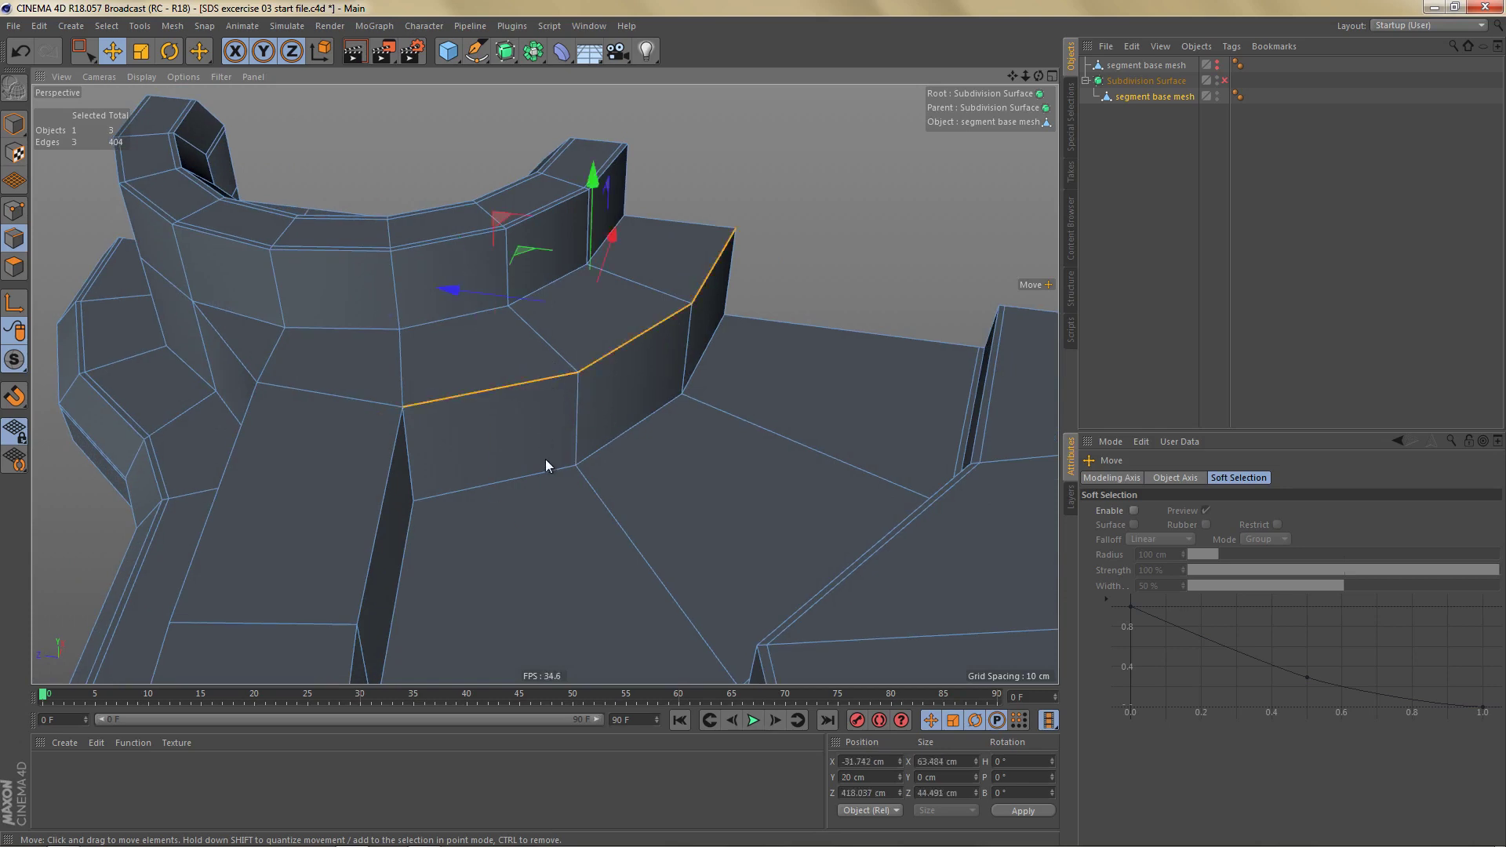
pyautogui.keyDown('shift'); pyautogui.doubleClick(443, 496); pyautogui.keyUp('shift')
pyautogui.keyDown('alt'); pyautogui.moveTo(448, 539); pyautogui.dragTo(360, 521); pyautogui.keyUp('alt')
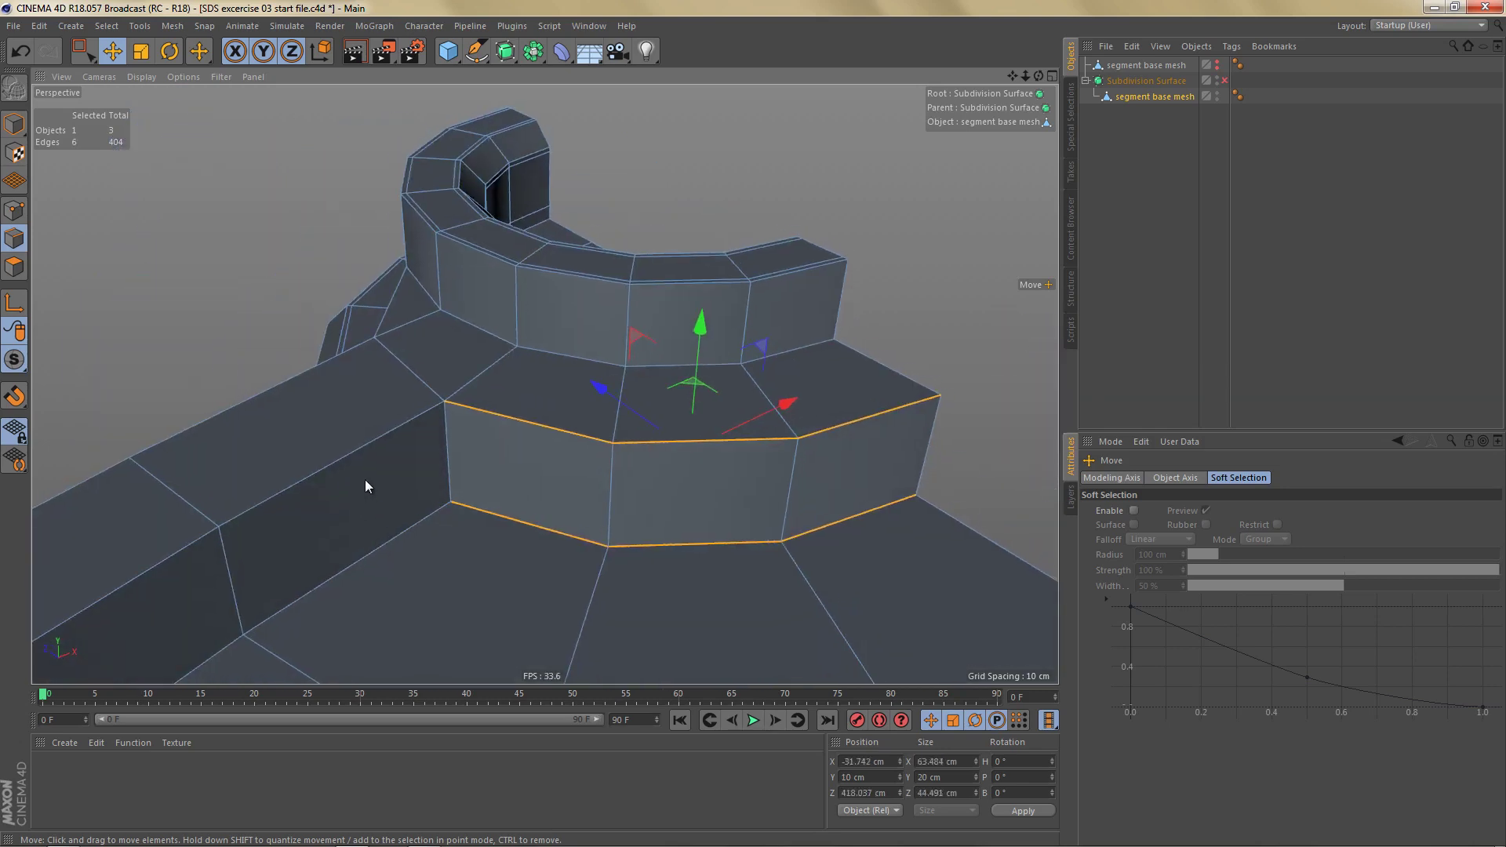
pyautogui.keyDown('shift'); pyautogui.doubleClick(351, 464); pyautogui.keyUp('shift')
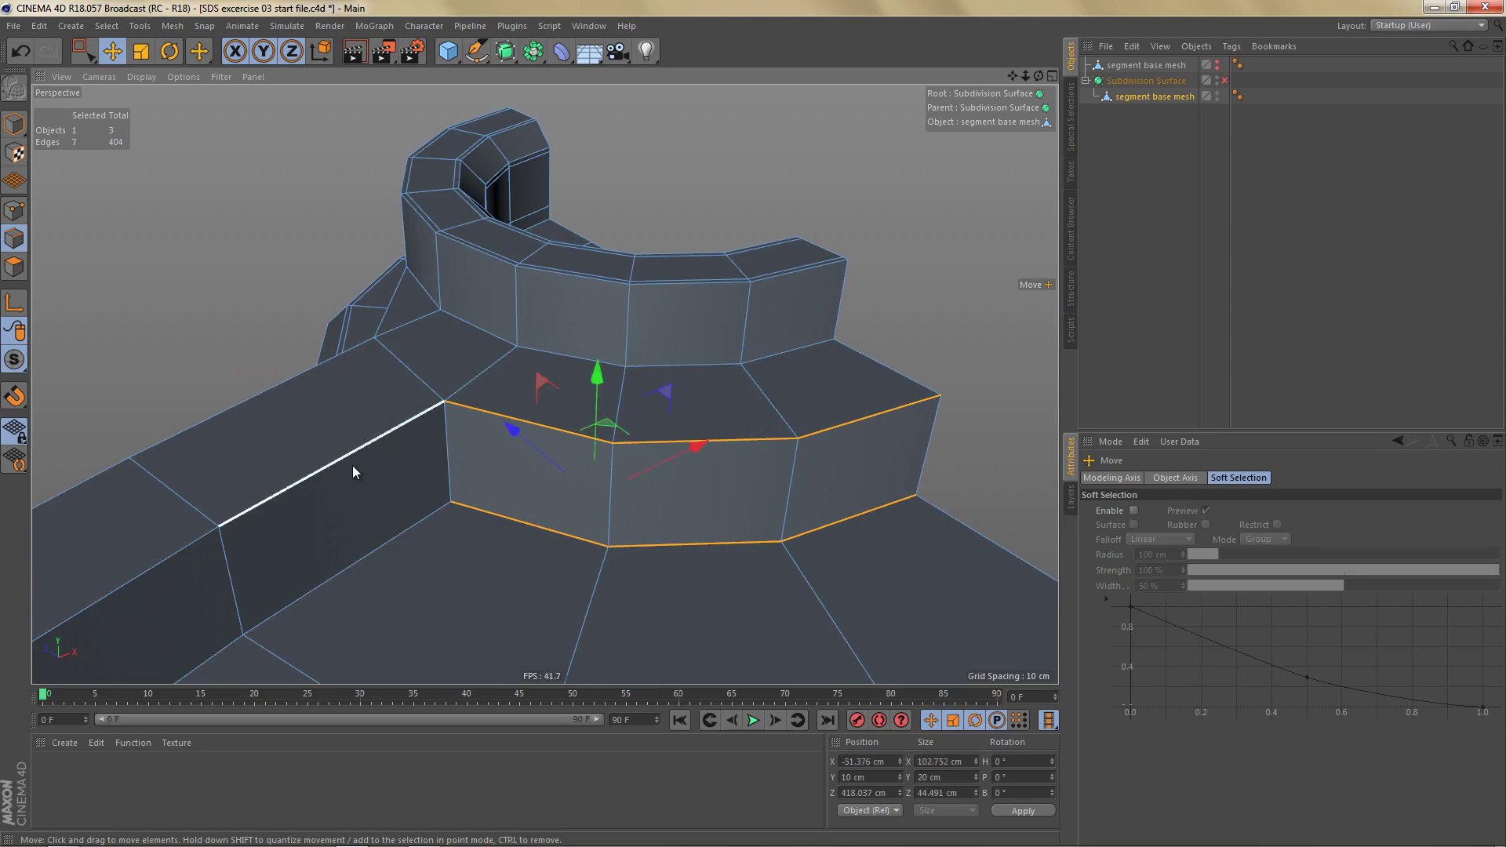
pyautogui.keyDown('shift'); pyautogui.doubleClick(365, 555); pyautogui.keyUp('shift')
pyautogui.keyDown('alt'); pyautogui.moveTo(449, 396); pyautogui.dragTo(714, 396); pyautogui.keyUp('alt')
pyautogui.keyDown('alt'); pyautogui.moveTo(595, 403); pyautogui.dragTo(709, 328, button='middle'); pyautogui.keyUp('alt')
pyautogui.keyDown('shift'); pyautogui.doubleClick(486, 466); pyautogui.keyUp('shift')
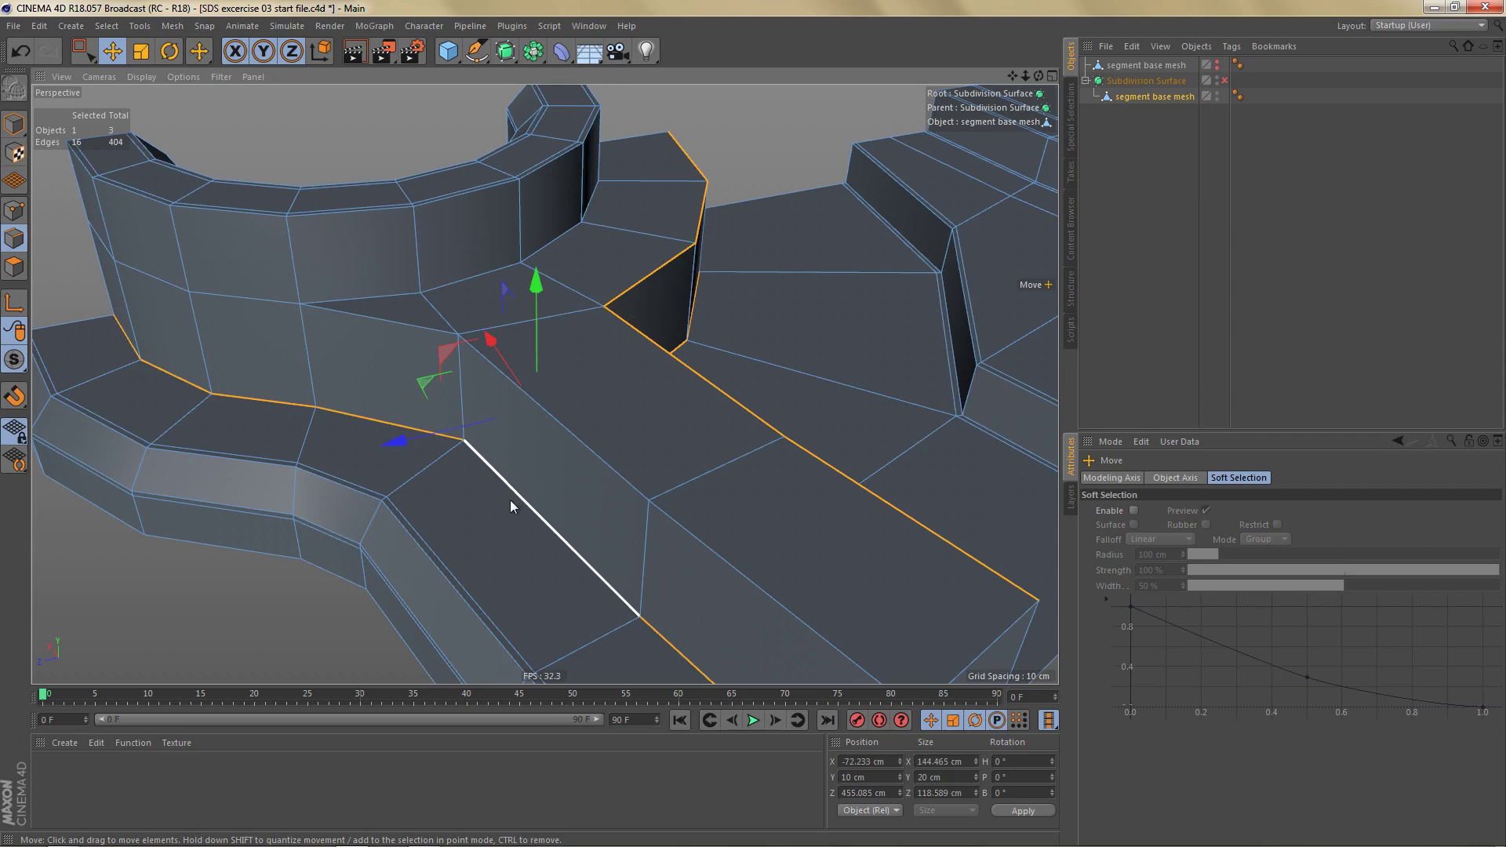
pyautogui.press('m')
pyautogui.press('s')
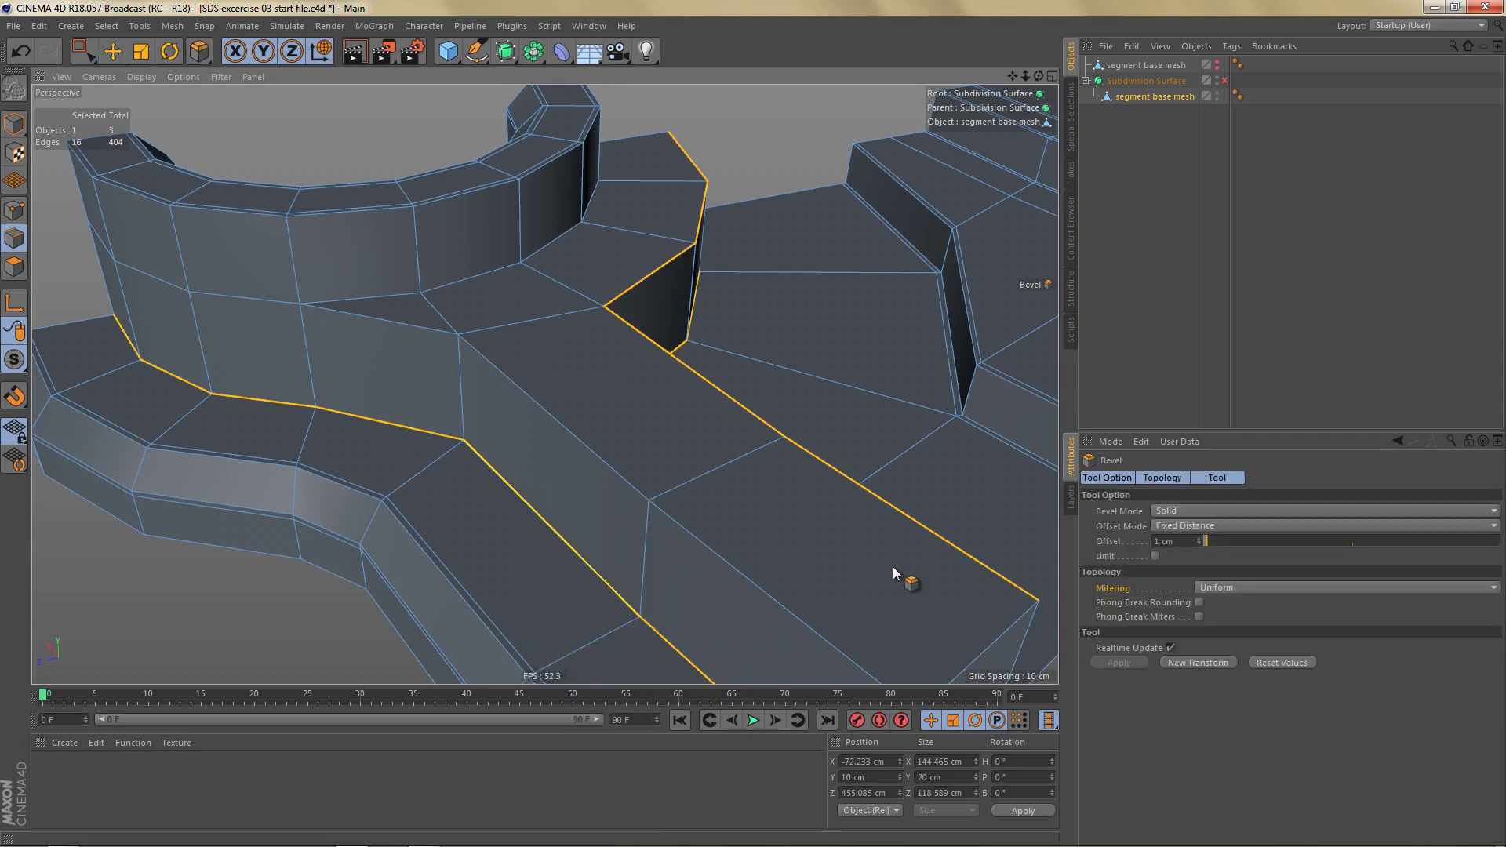
pyautogui.click(1199, 537)
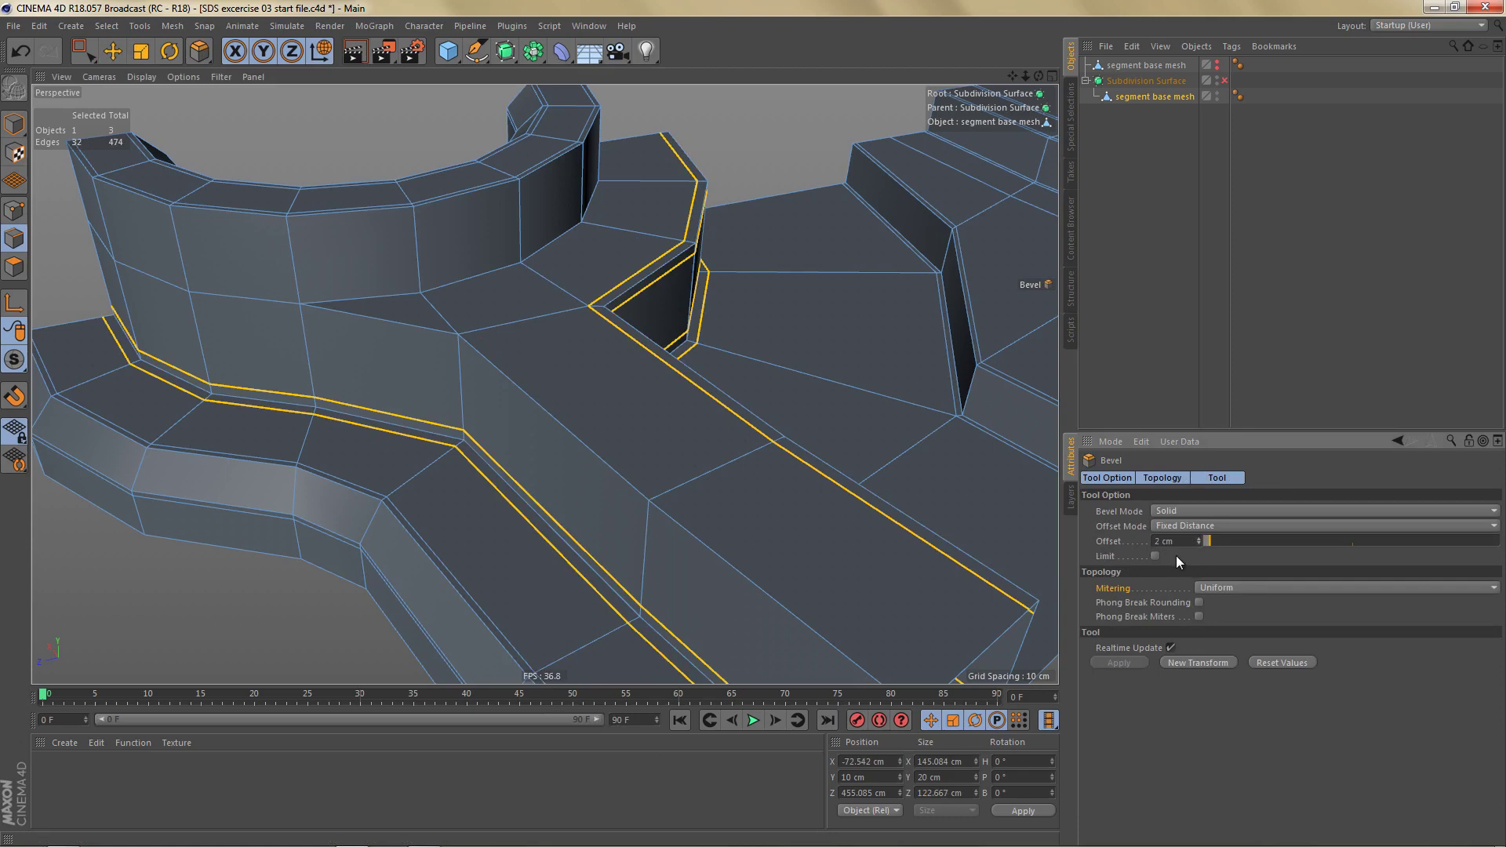
# Step: Preview the smoothed collar and arm with the Subdivision Surface, and return to the unsmoothed cage with the Move tool
pyautogui.scroll(-3, 767, 414)
pyautogui.press('q')
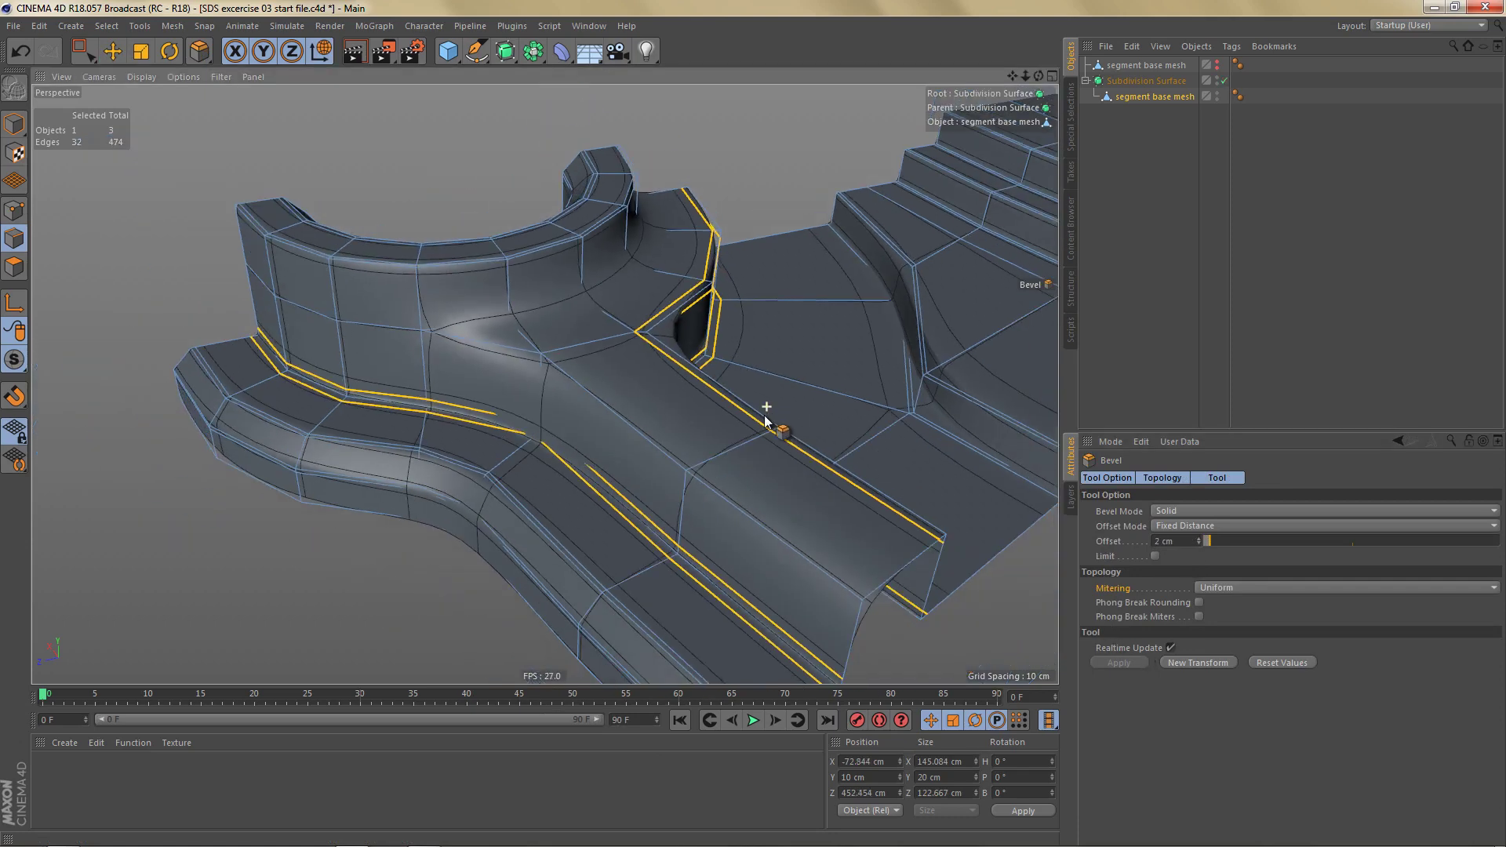
pyautogui.scroll(-2, 770, 417)
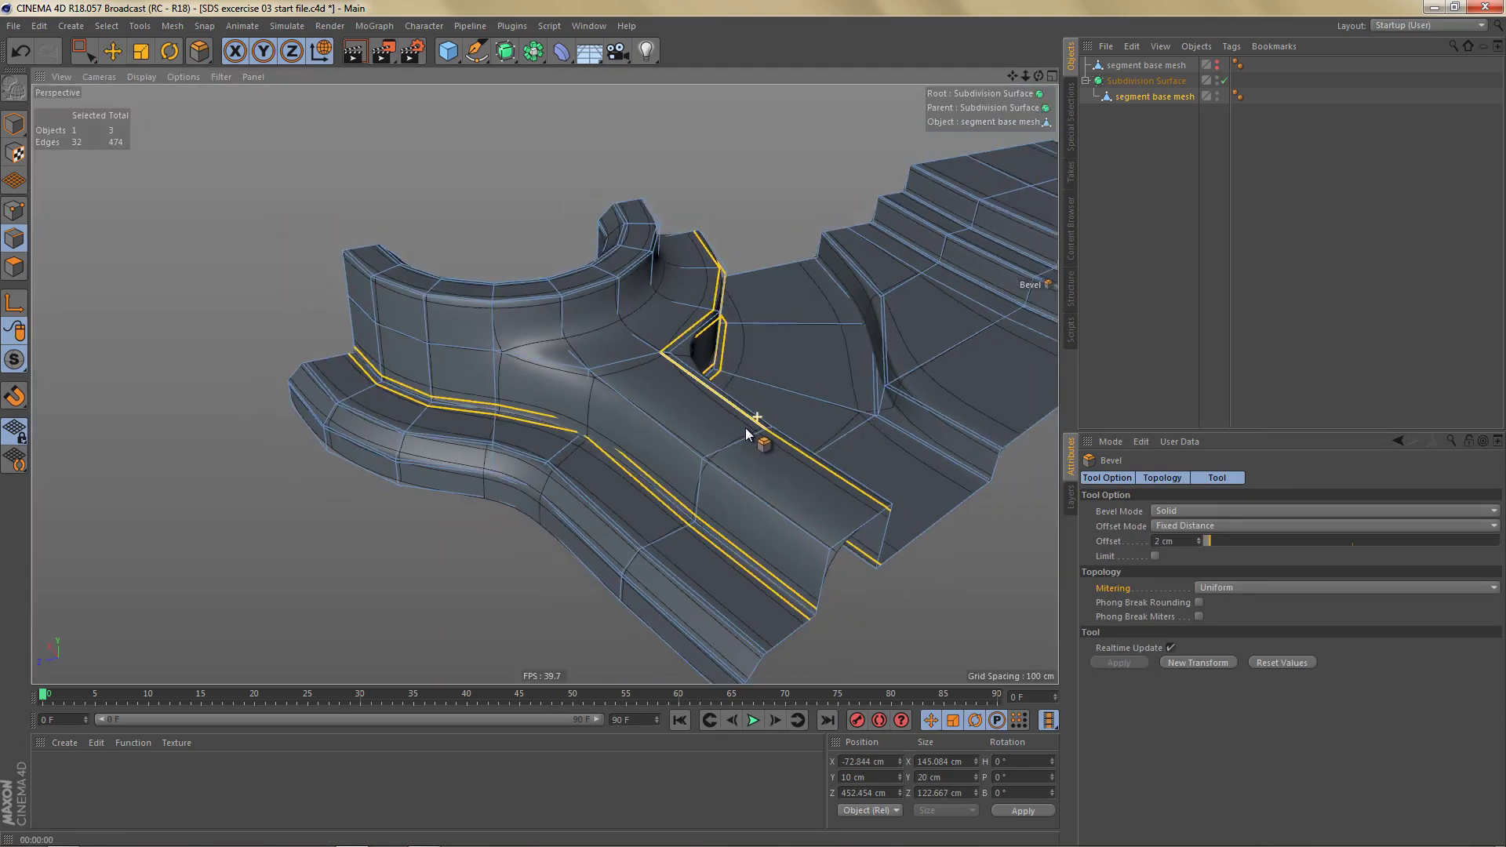
pyautogui.scroll(3, 754, 410)
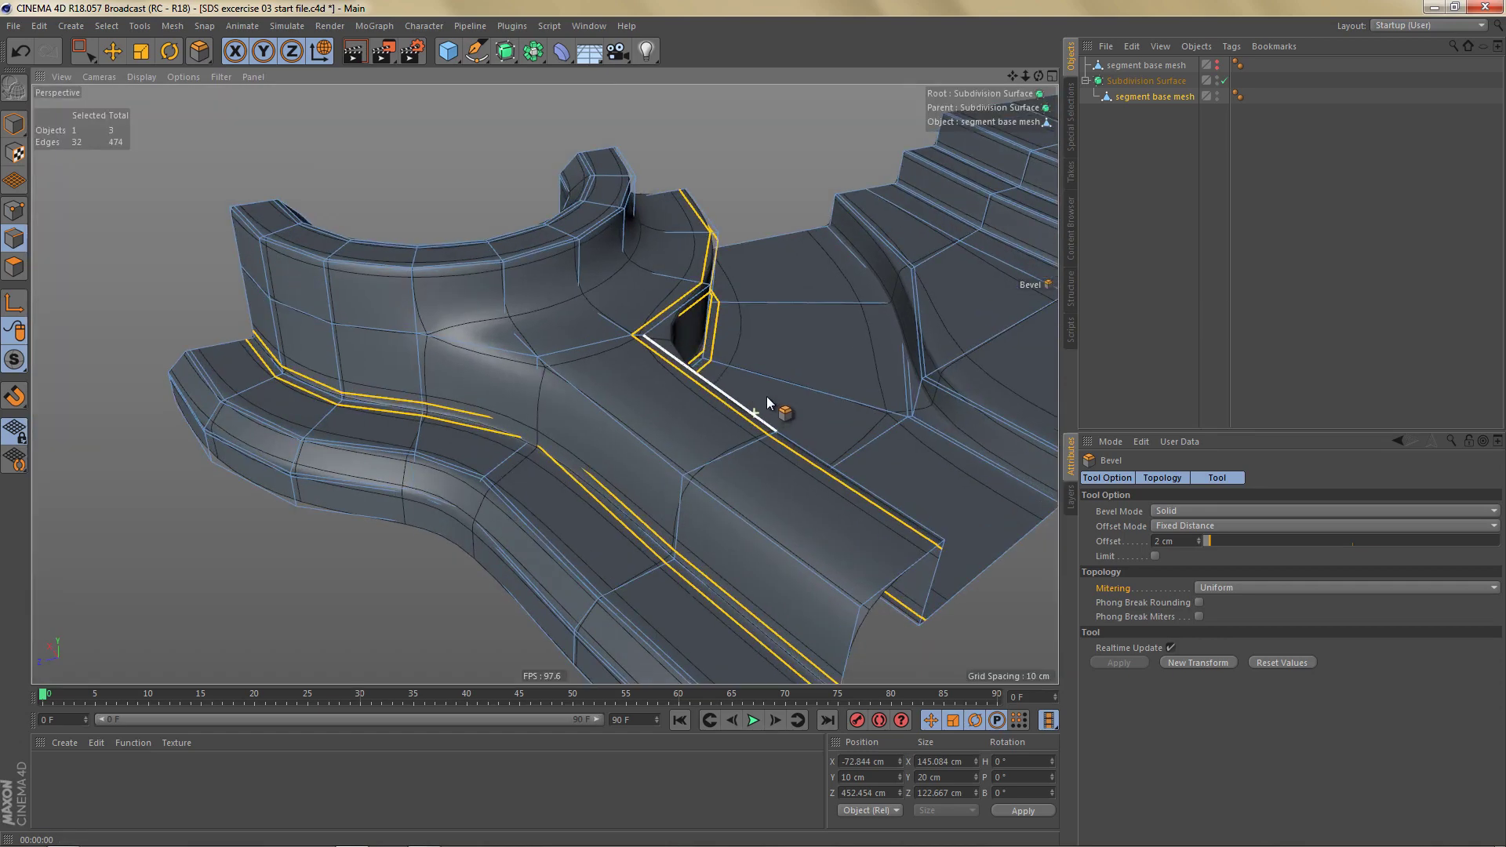
pyautogui.press('e')
pyautogui.keyDown('alt'); pyautogui.moveTo(639, 374); pyautogui.dragTo(689, 426); pyautogui.keyUp('alt')
pyautogui.press('q')
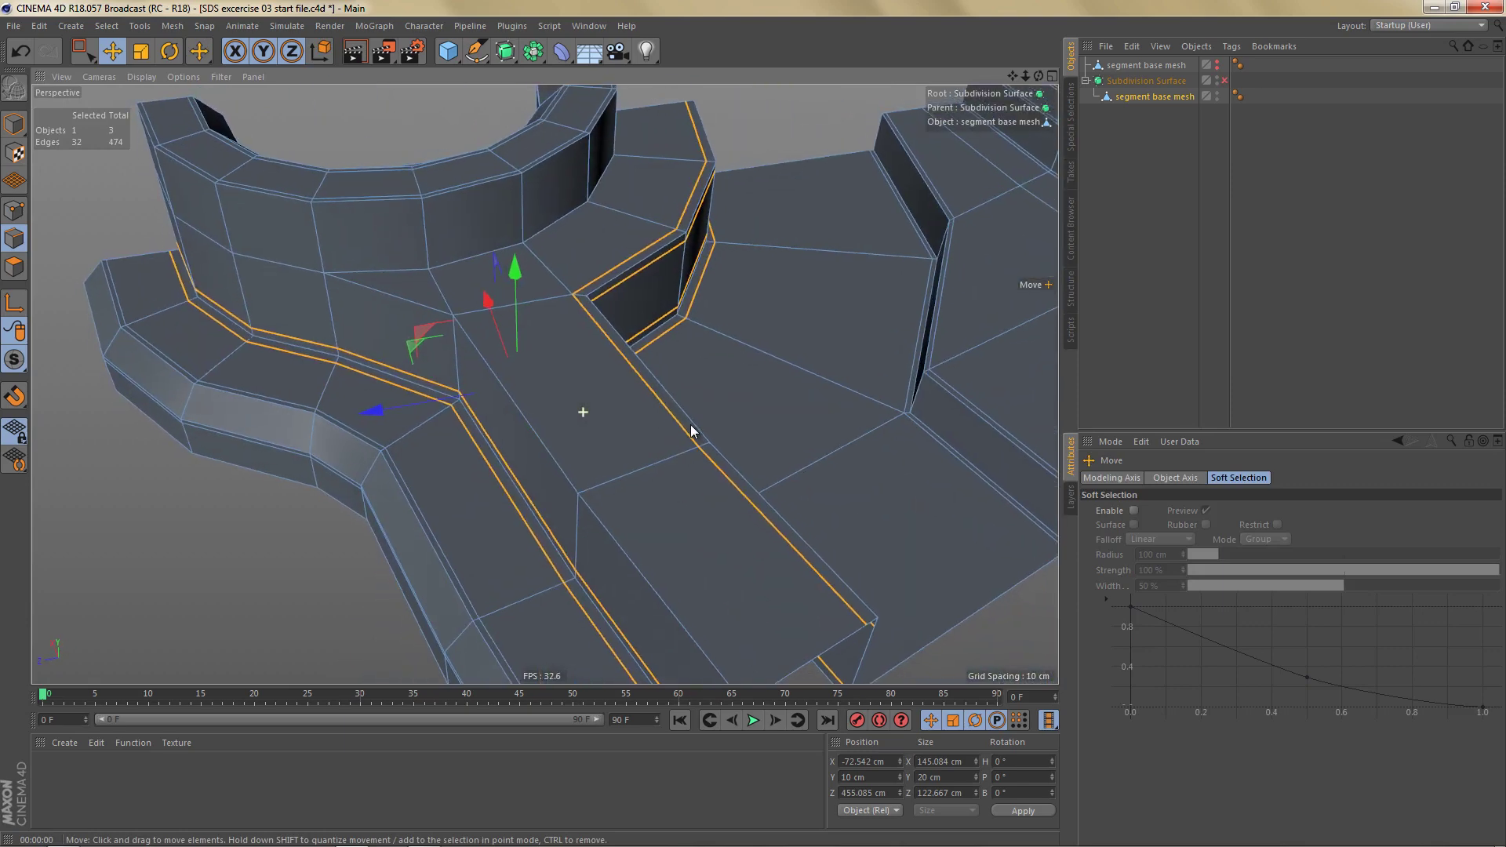
# Step: Select the edge loop at the collar's base, its outer continuation and the arm's upper edge, and bevel them by 2 cm in Solid mode
pyautogui.doubleClick(478, 252)
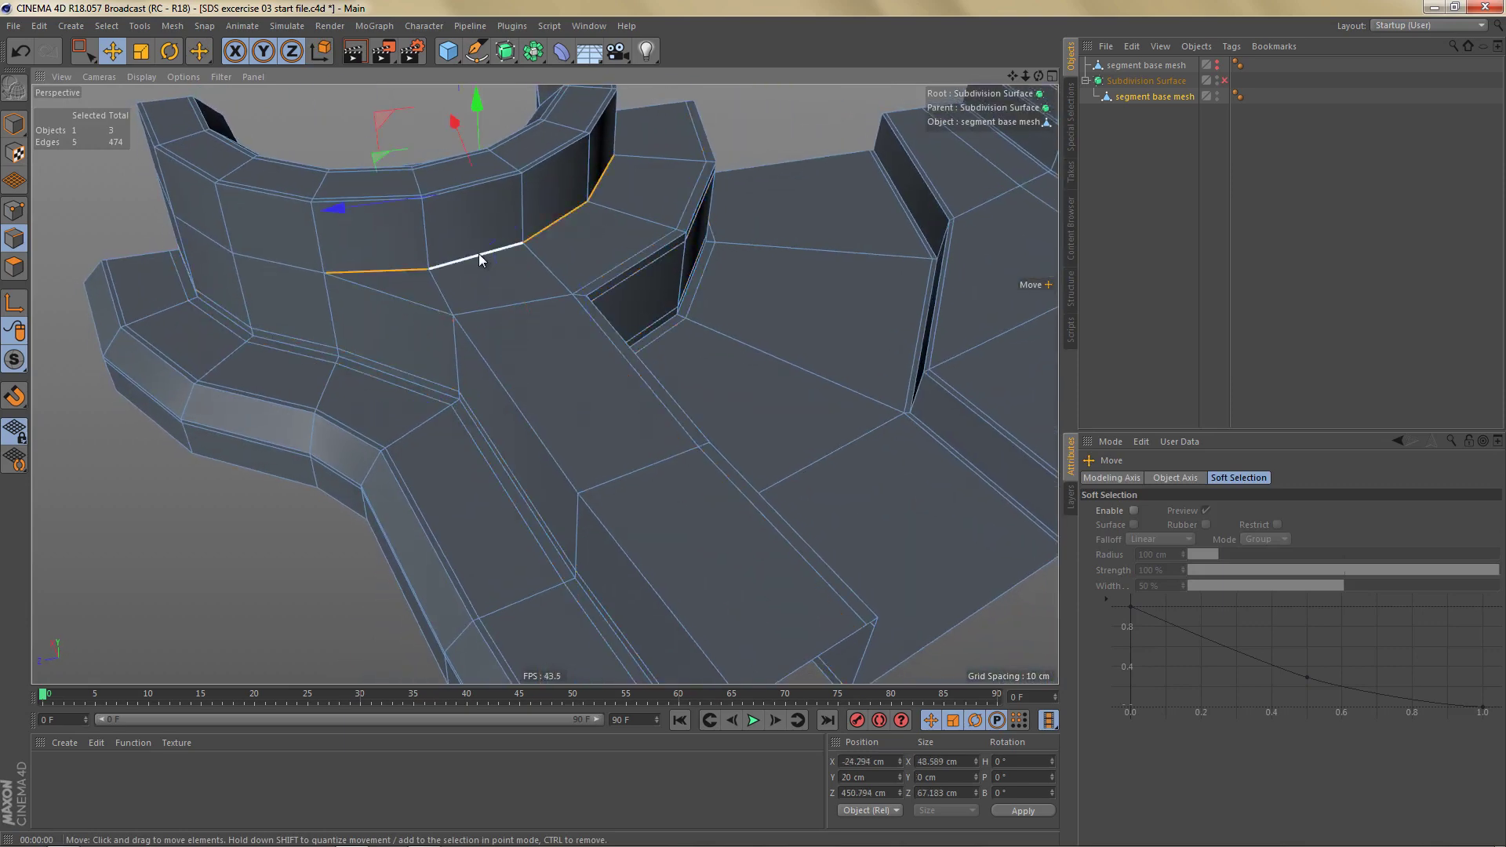
pyautogui.keyDown('ctrl'); pyautogui.click(270, 261); pyautogui.keyUp('ctrl')
pyautogui.keyDown('alt'); pyautogui.moveTo(376, 309); pyautogui.dragTo(502, 290); pyautogui.keyUp('alt')
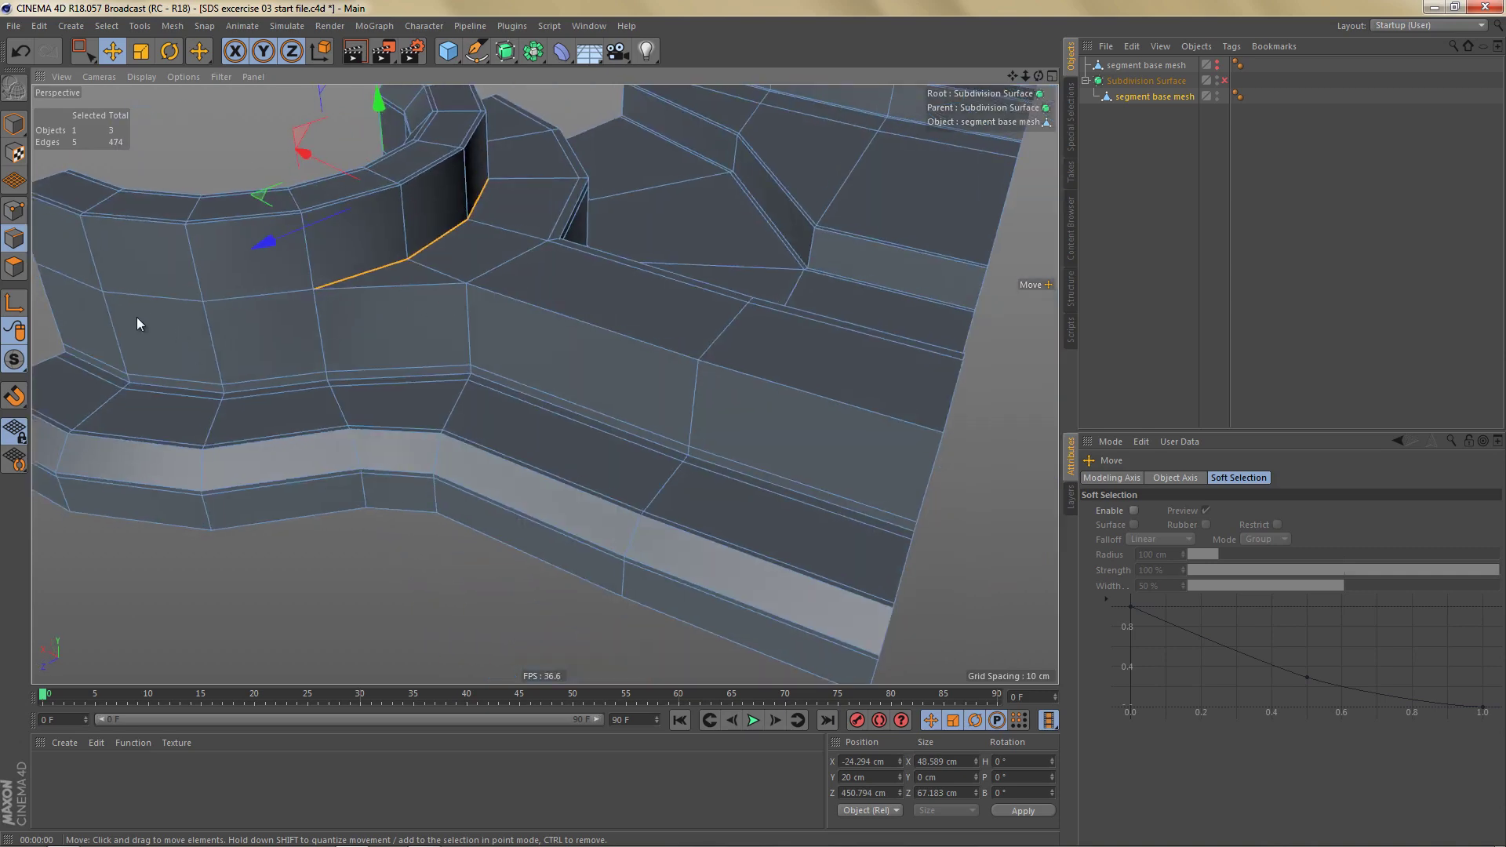
pyautogui.keyDown('shift'); pyautogui.doubleClick(148, 299); pyautogui.keyUp('shift')
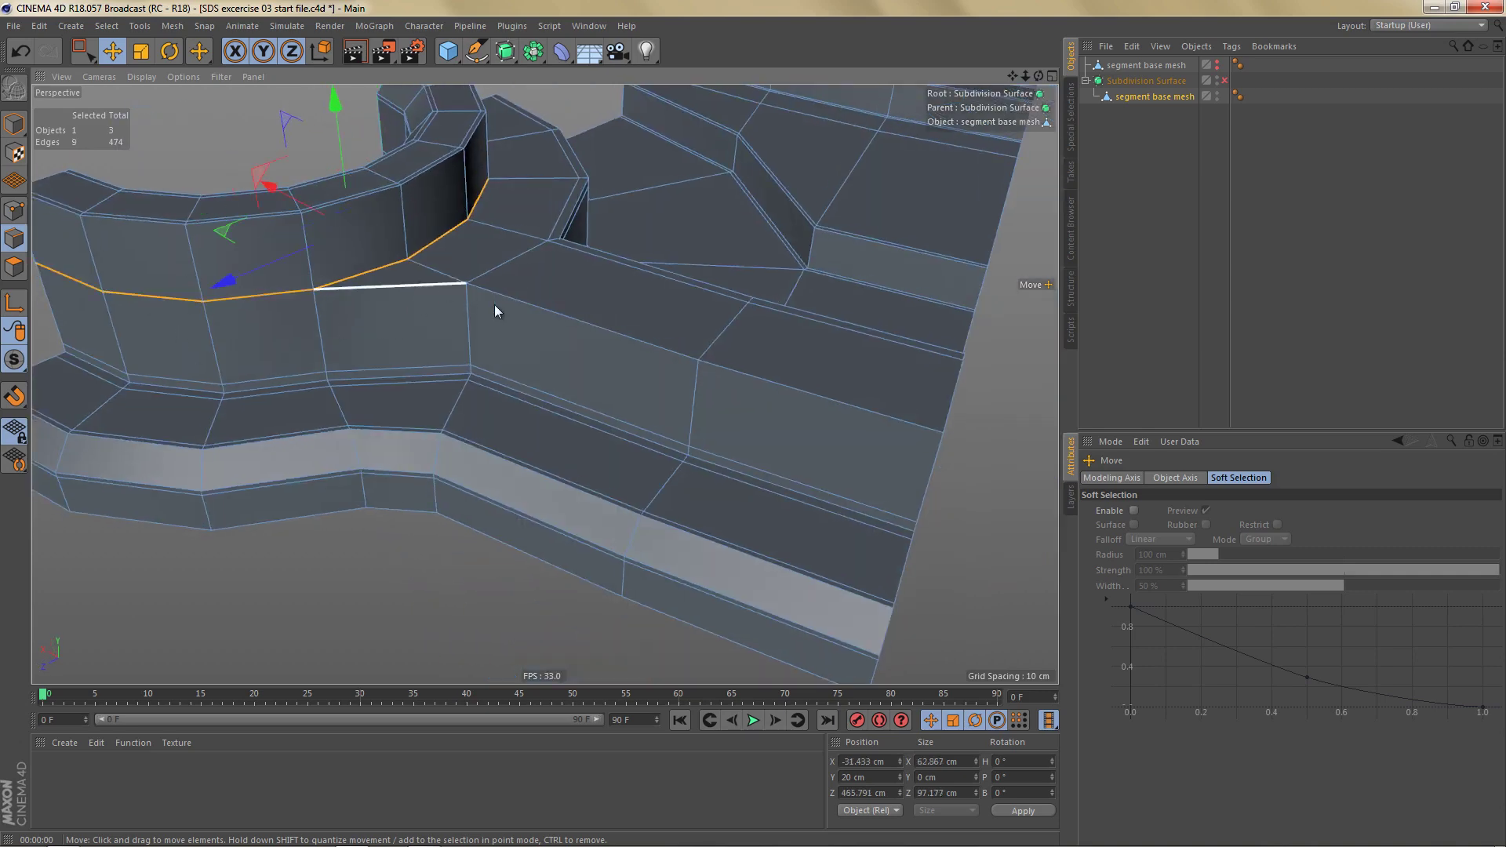
pyautogui.keyDown('shift'); pyautogui.doubleClick(519, 299); pyautogui.keyUp('shift')
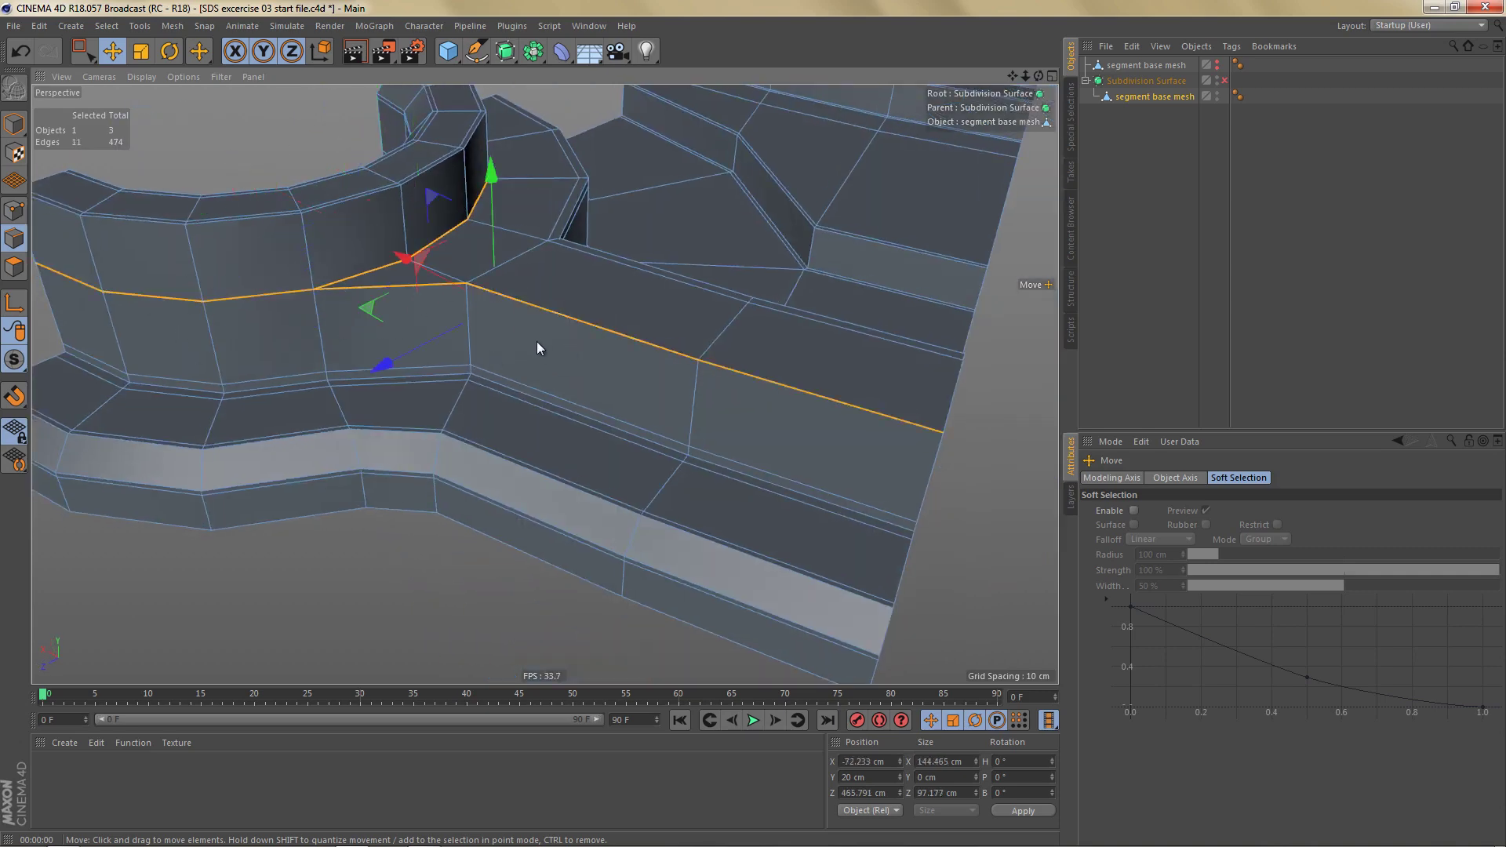
pyautogui.press('m')
pyautogui.press('s')
pyautogui.scroll(2, 567, 287)
pyautogui.moveTo(511, 292)
pyautogui.keyDown('alt'); pyautogui.mouseDown()
pyautogui.moveTo(460, 314)
pyautogui.moveTo(407, 293)
pyautogui.moveTo(449, 306)
pyautogui.mouseUp(); pyautogui.keyUp('alt')
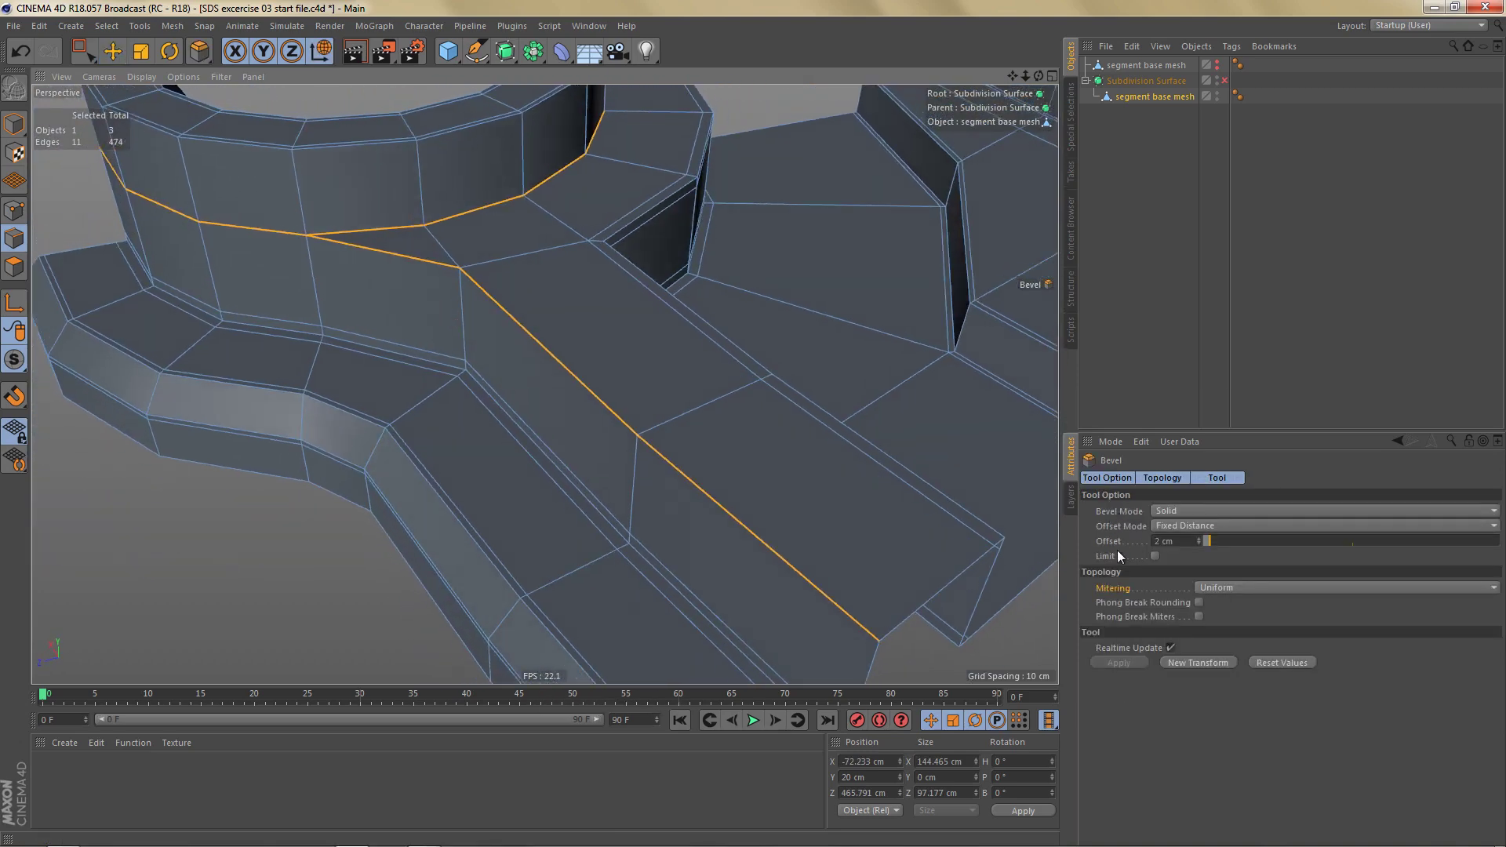
pyautogui.click(1201, 661)
# Step: Turn on the Subdivision Surface and render the junction of collar and arm from two angles to check the shading
pyautogui.keyDown('alt'); pyautogui.moveTo(545, 383); pyautogui.dragTo(638, 464, button='middle'); pyautogui.keyUp('alt')
pyautogui.moveTo(629, 441)
pyautogui.keyDown('alt'); pyautogui.mouseDown()
pyautogui.moveTo(543, 442)
pyautogui.moveTo(555, 498)
pyautogui.moveTo(662, 441)
pyautogui.moveTo(597, 444)
pyautogui.mouseUp(); pyautogui.keyUp('alt')
pyautogui.keyDown('alt'); pyautogui.moveTo(572, 444); pyautogui.dragTo(547, 464, button='right'); pyautogui.keyUp('alt')
pyautogui.press('q')
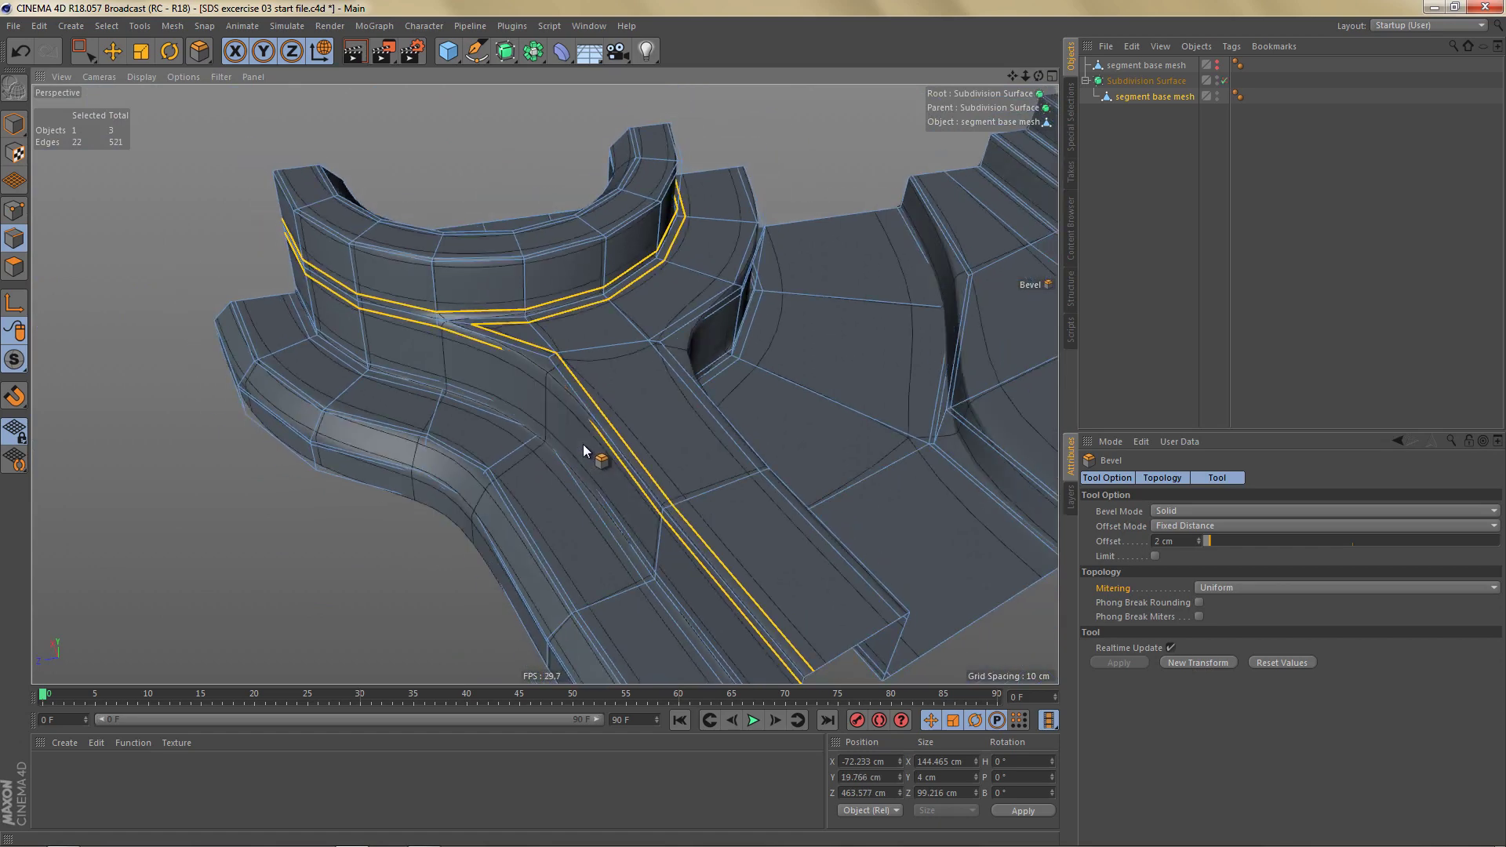
pyautogui.hotkey('ctrl', 'r')
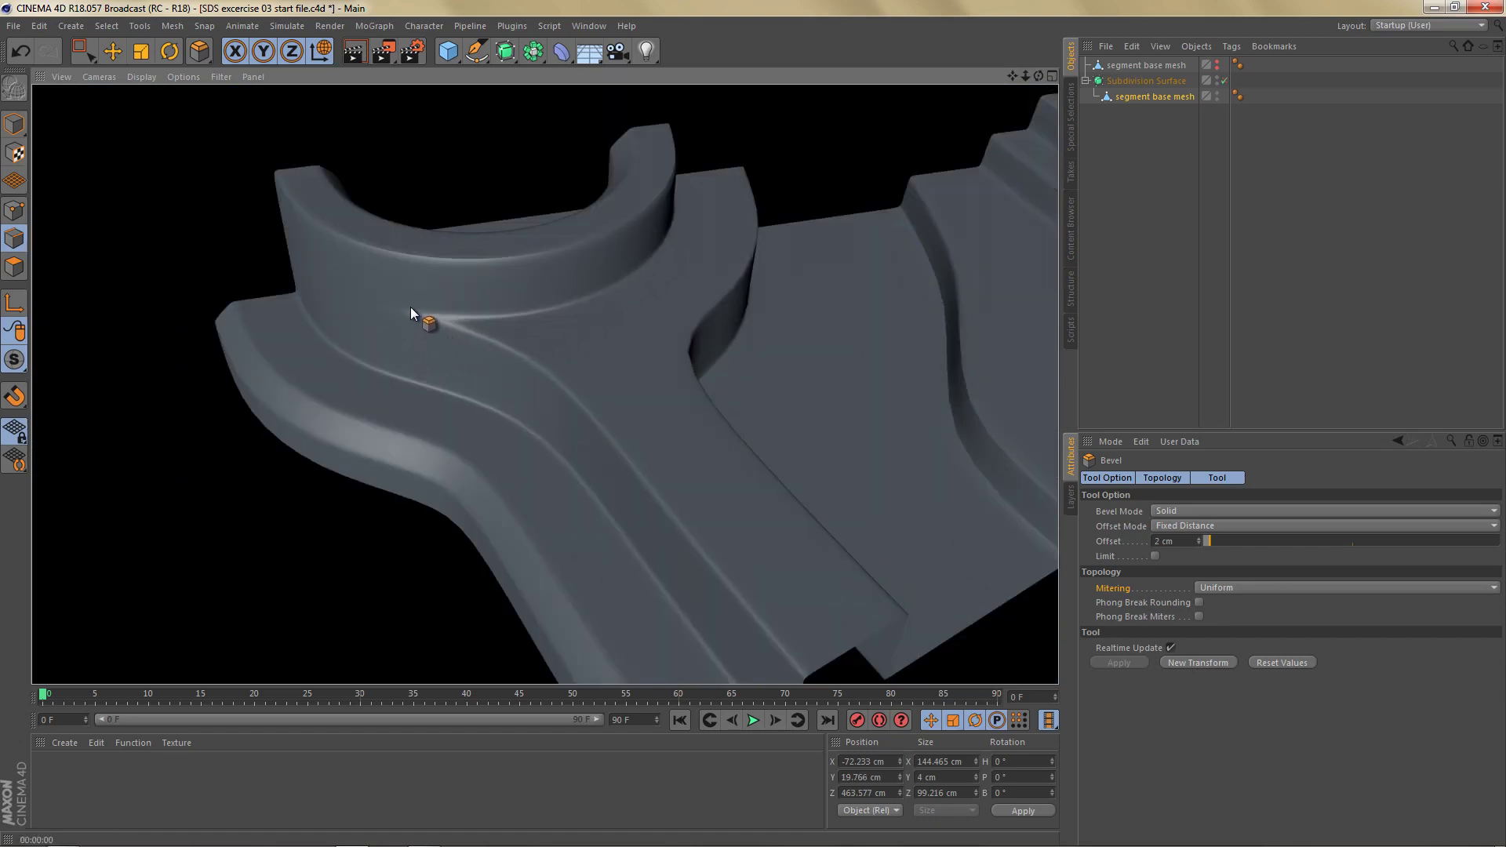
pyautogui.keyDown('alt'); pyautogui.moveTo(405, 304); pyautogui.dragTo(560, 311, button='right'); pyautogui.keyUp('alt')
pyautogui.moveTo(460, 295)
pyautogui.keyDown('alt'); pyautogui.mouseDown()
pyautogui.moveTo(519, 356)
pyautogui.moveTo(582, 384)
pyautogui.mouseUp(); pyautogui.keyUp('alt')
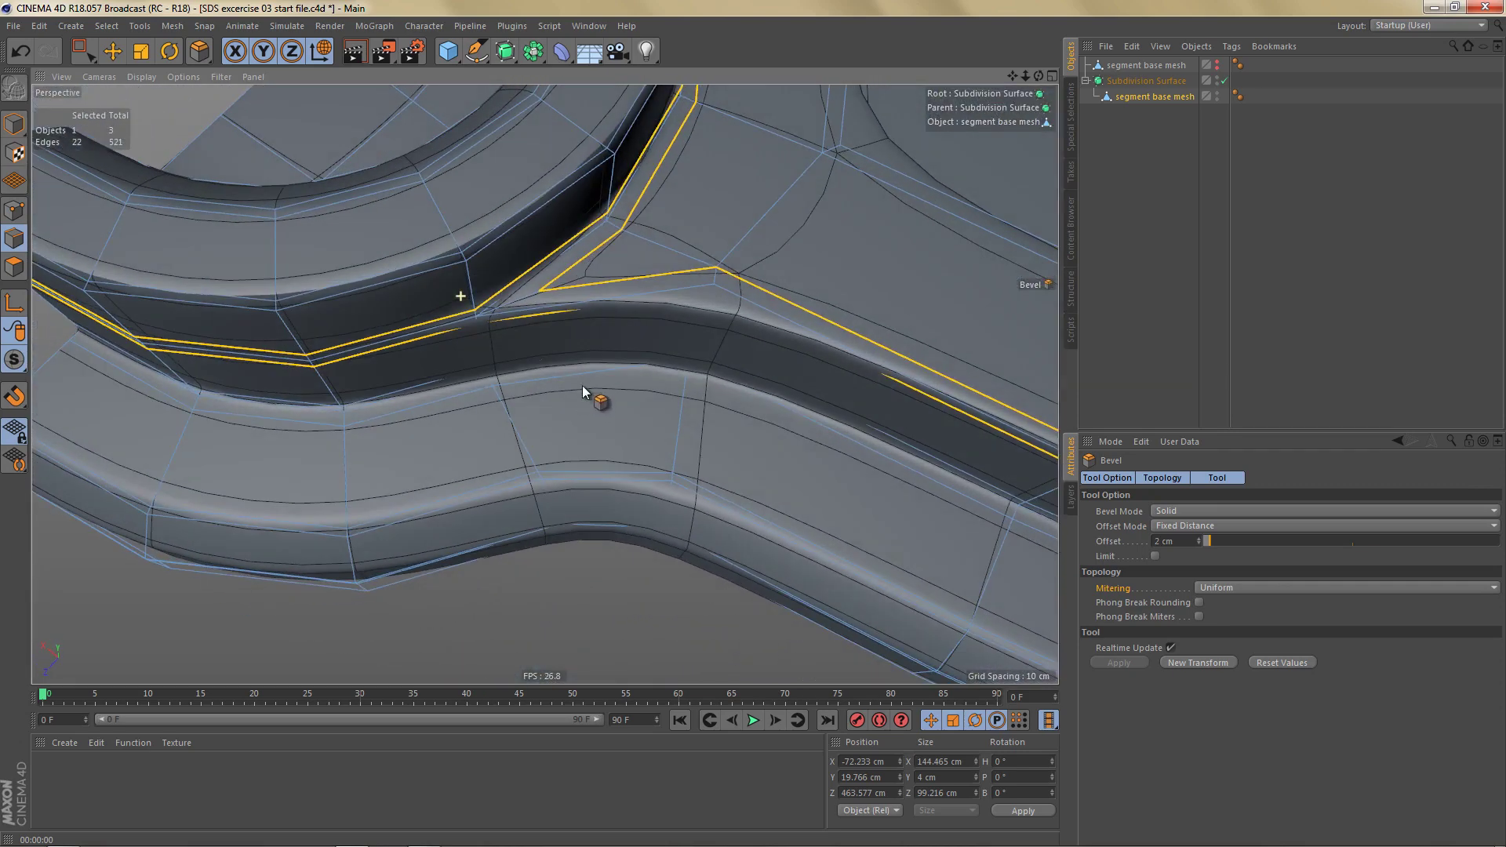
pyautogui.hotkey('ctrl', 'r')
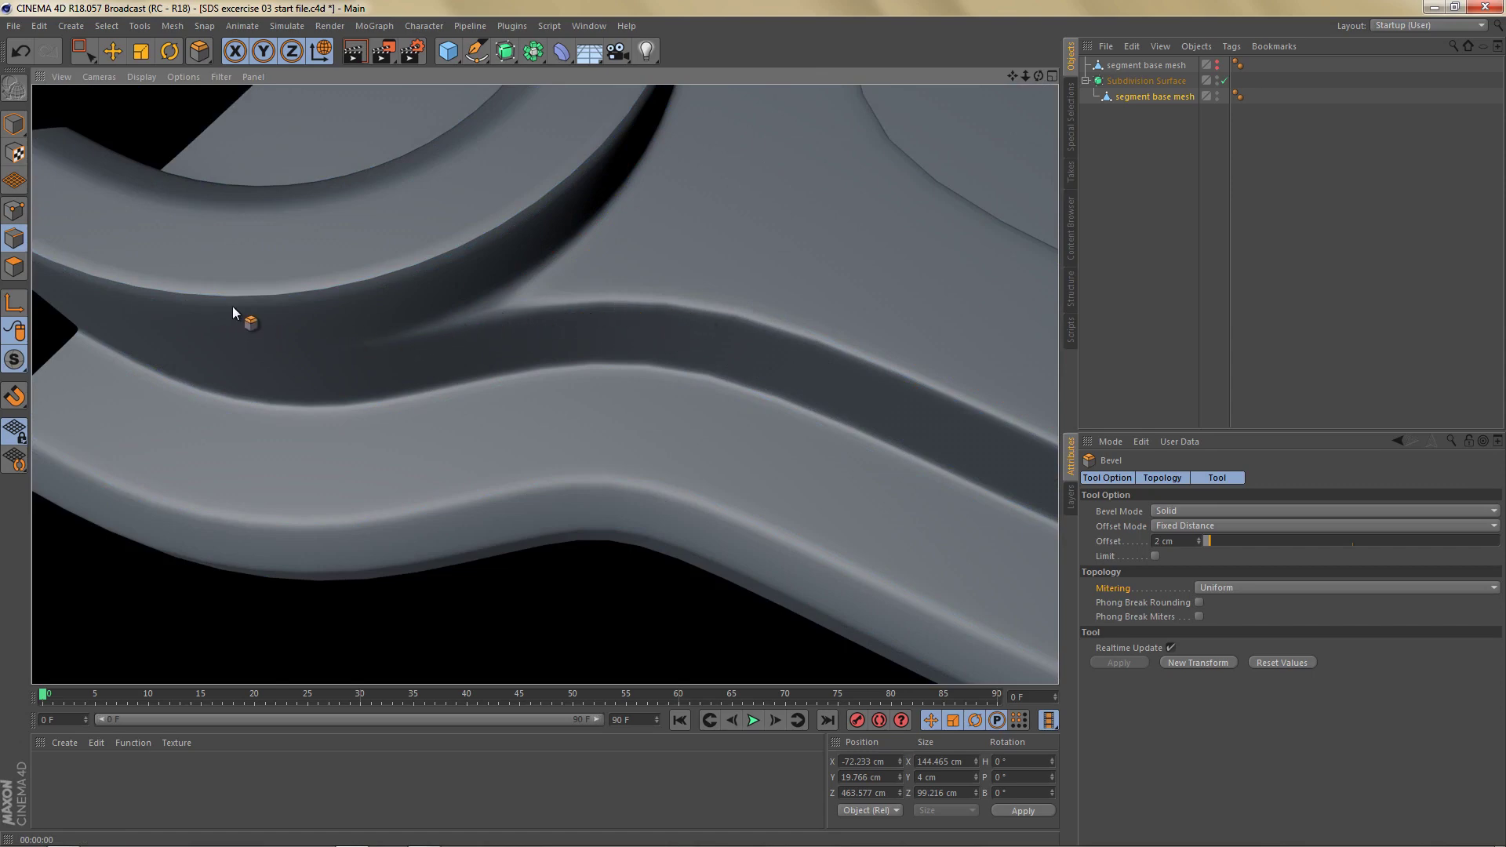
pyautogui.moveTo(460, 326)
pyautogui.keyDown('alt'); pyautogui.mouseDown()
pyautogui.moveTo(474, 338)
pyautogui.moveTo(444, 275)
pyautogui.mouseUp(); pyautogui.keyUp('alt')
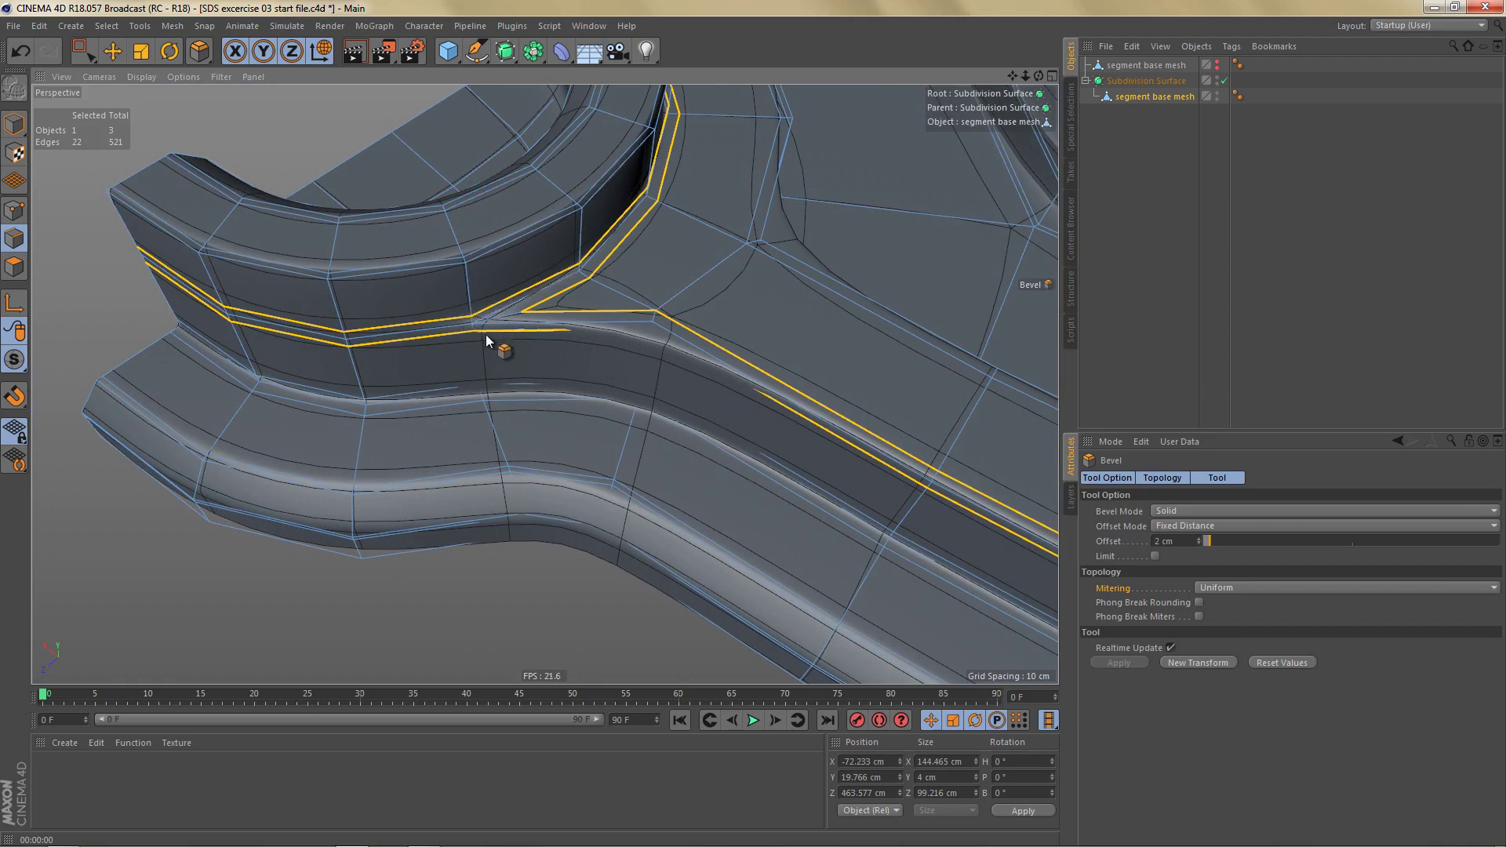
# Step: Unbreak Phong shading on all edges of the mesh, clear the selection and render the view again
pyautogui.hotkey('ctrl', 'a')
pyautogui.rightClick(491, 380)
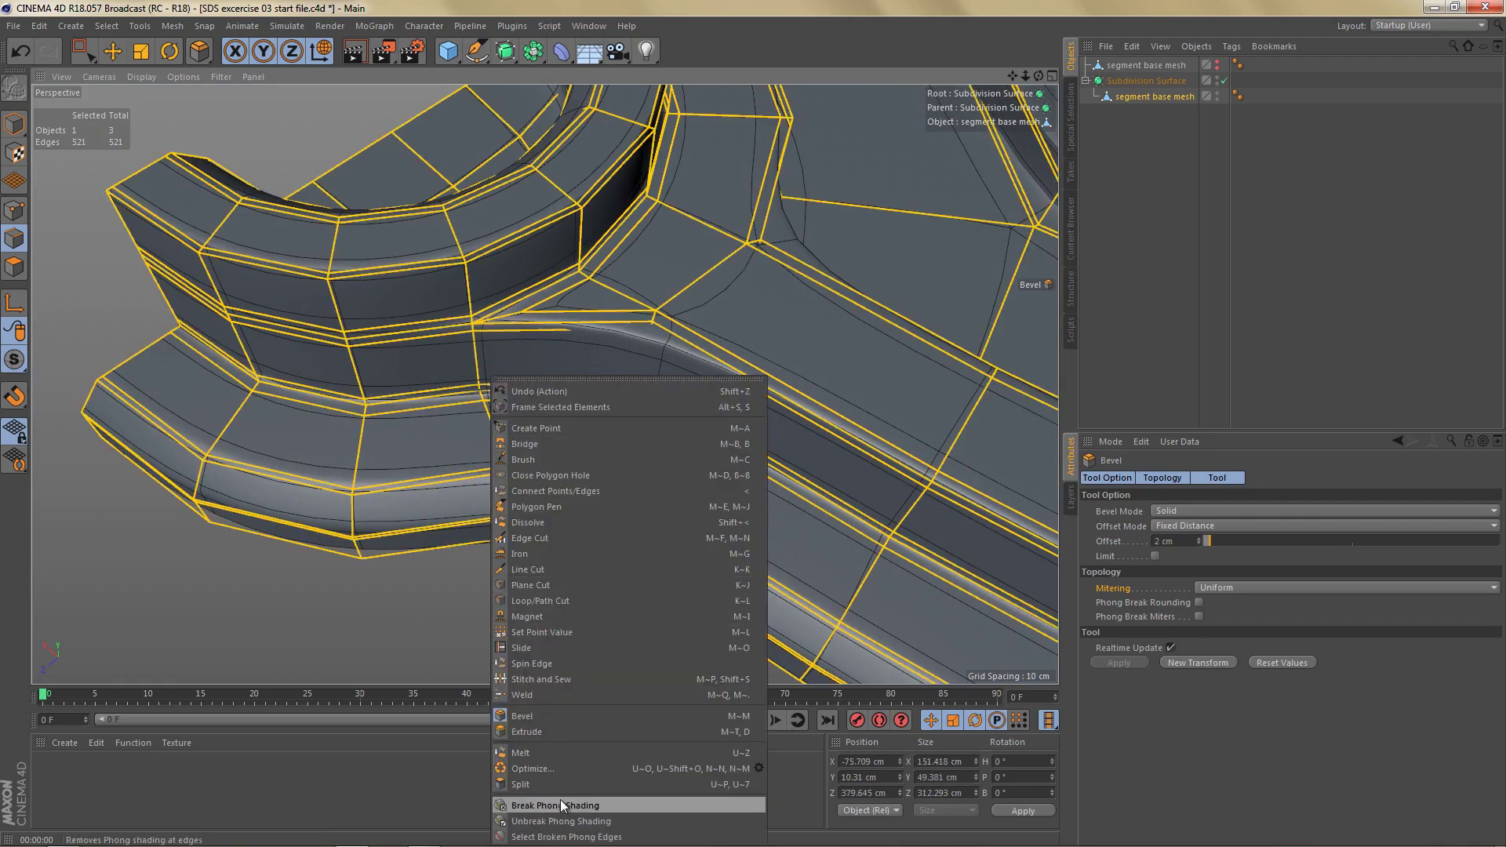
pyautogui.click(577, 821)
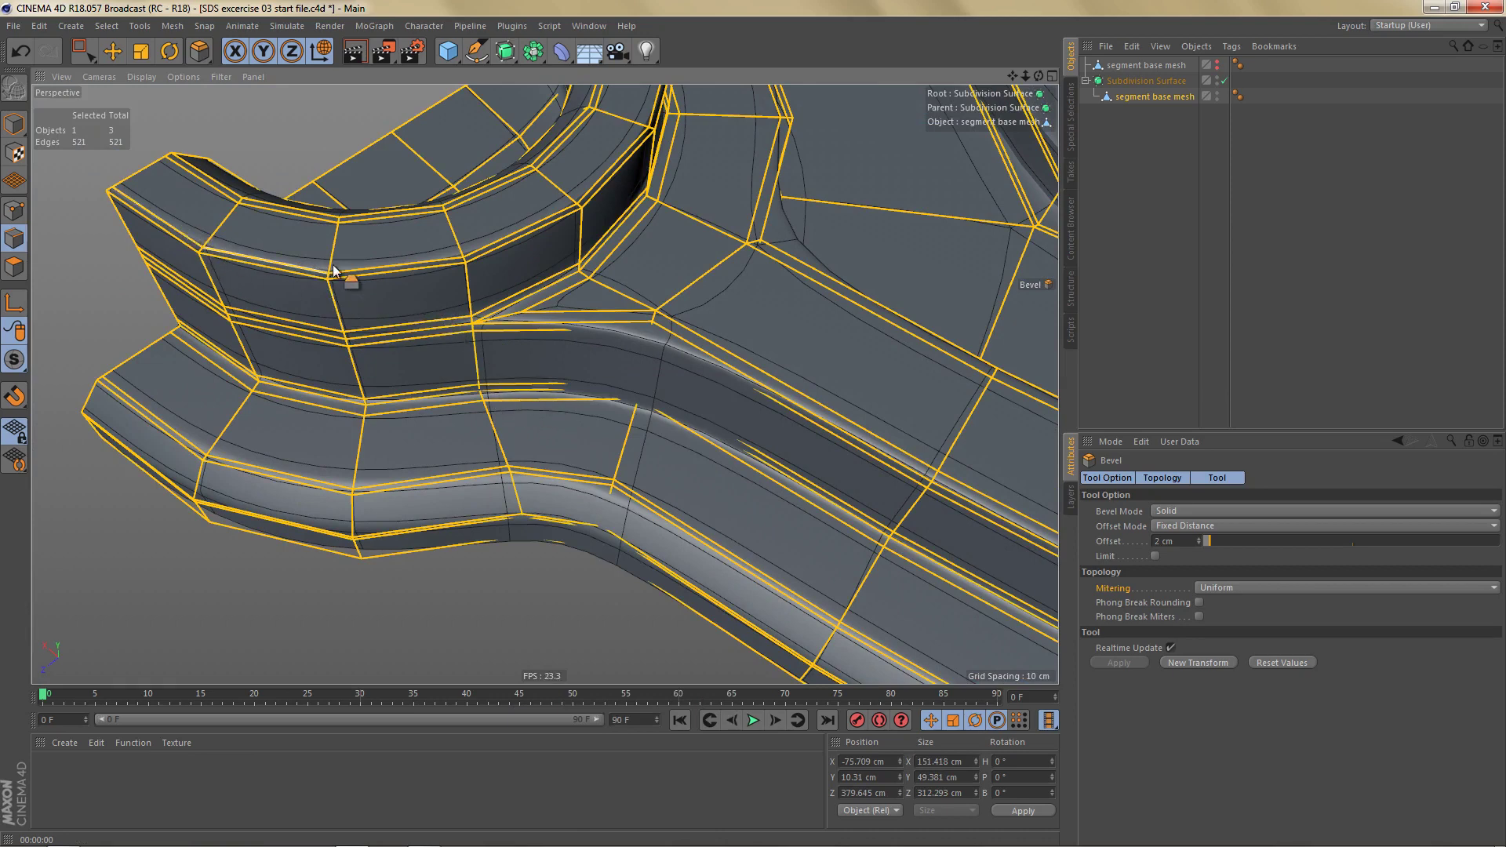
pyautogui.hotkey('ctrl', 'shift', 'a')
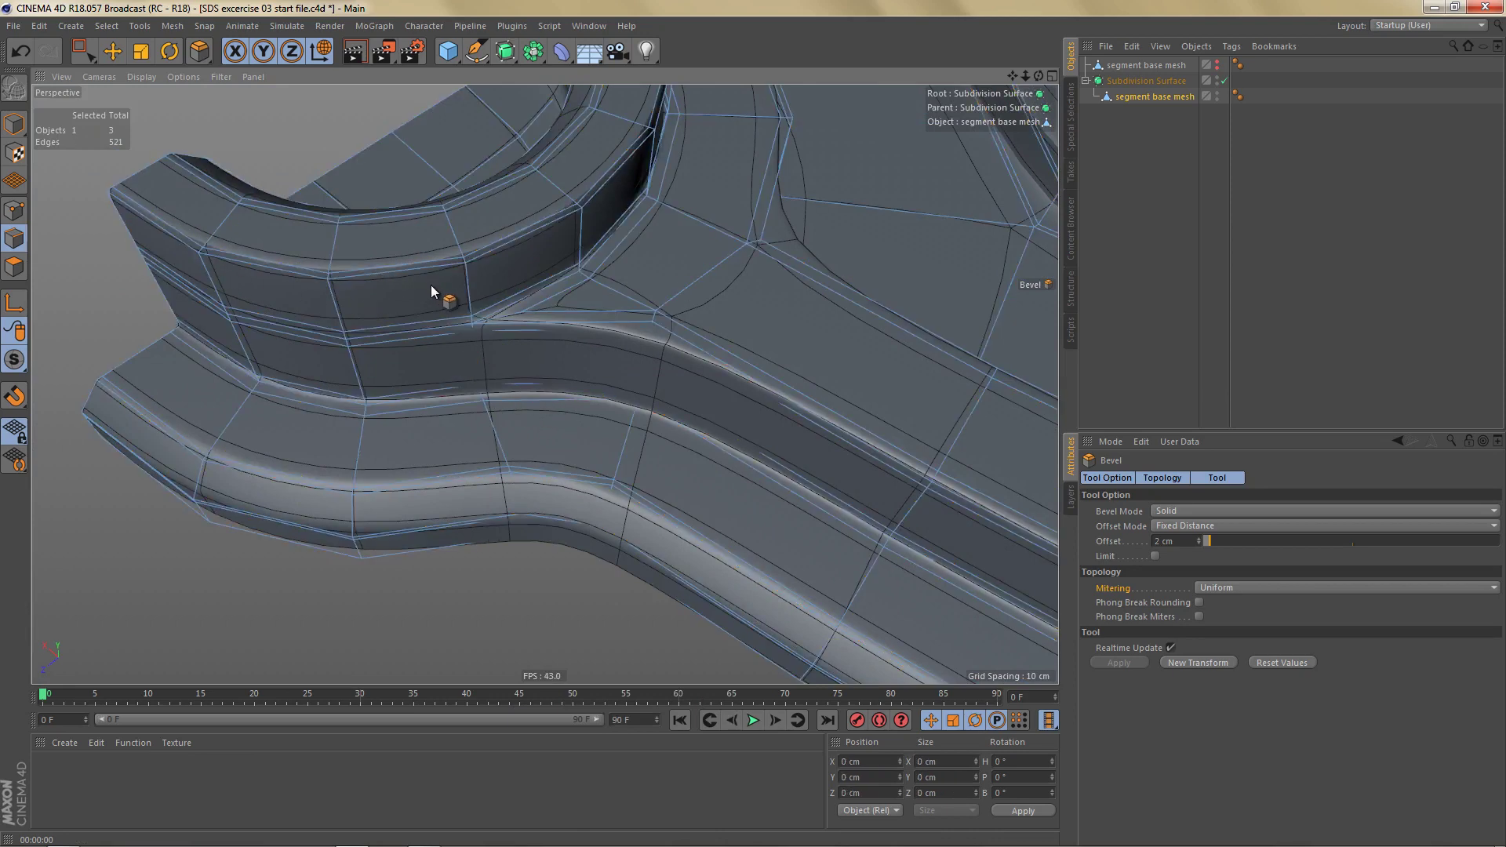
pyautogui.hotkey('ctrl', 'r')
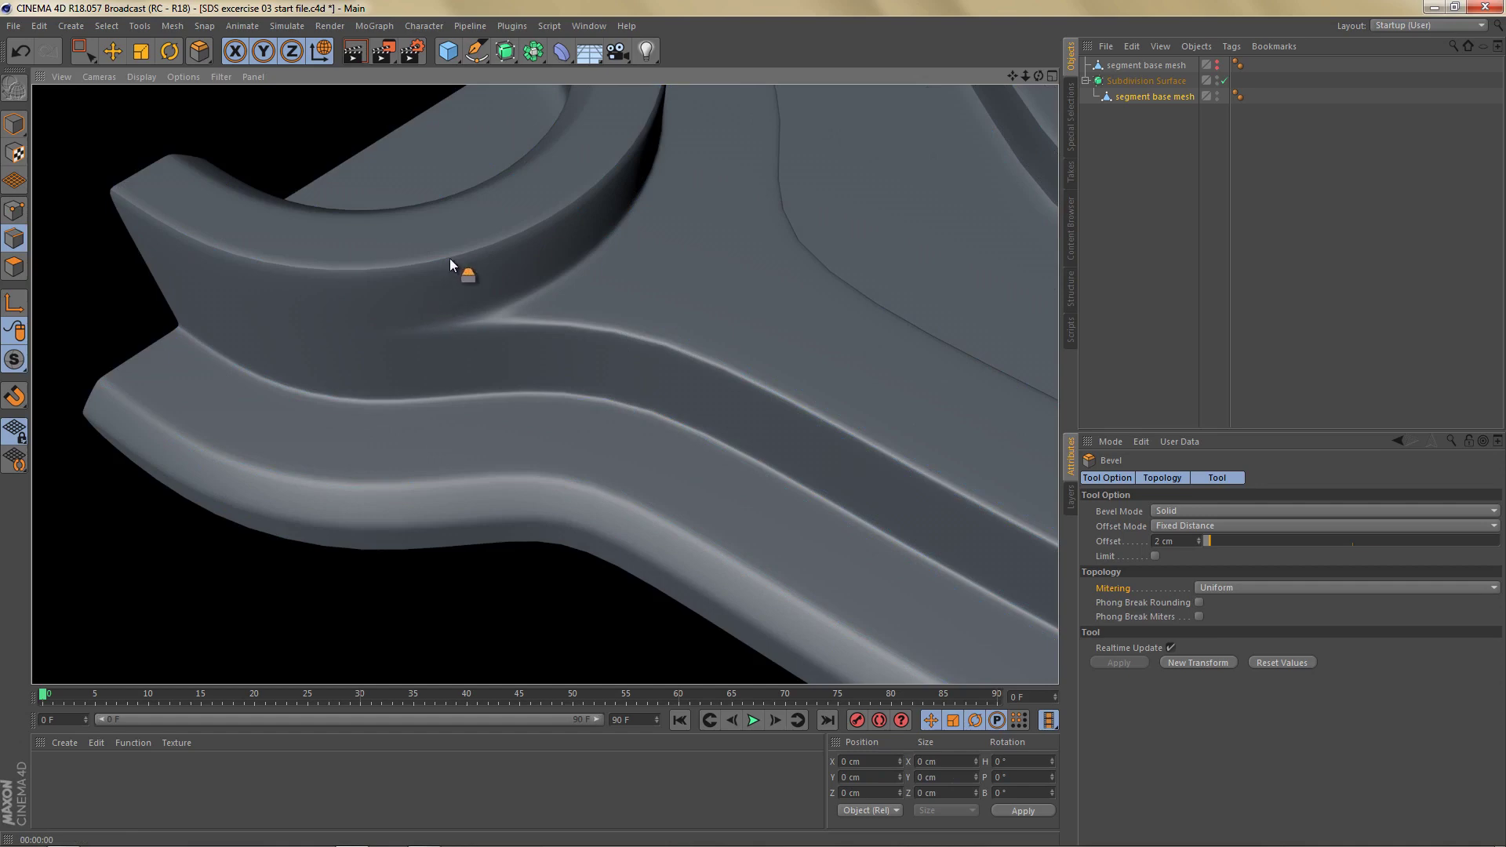
pyautogui.scroll(1, 453, 252)
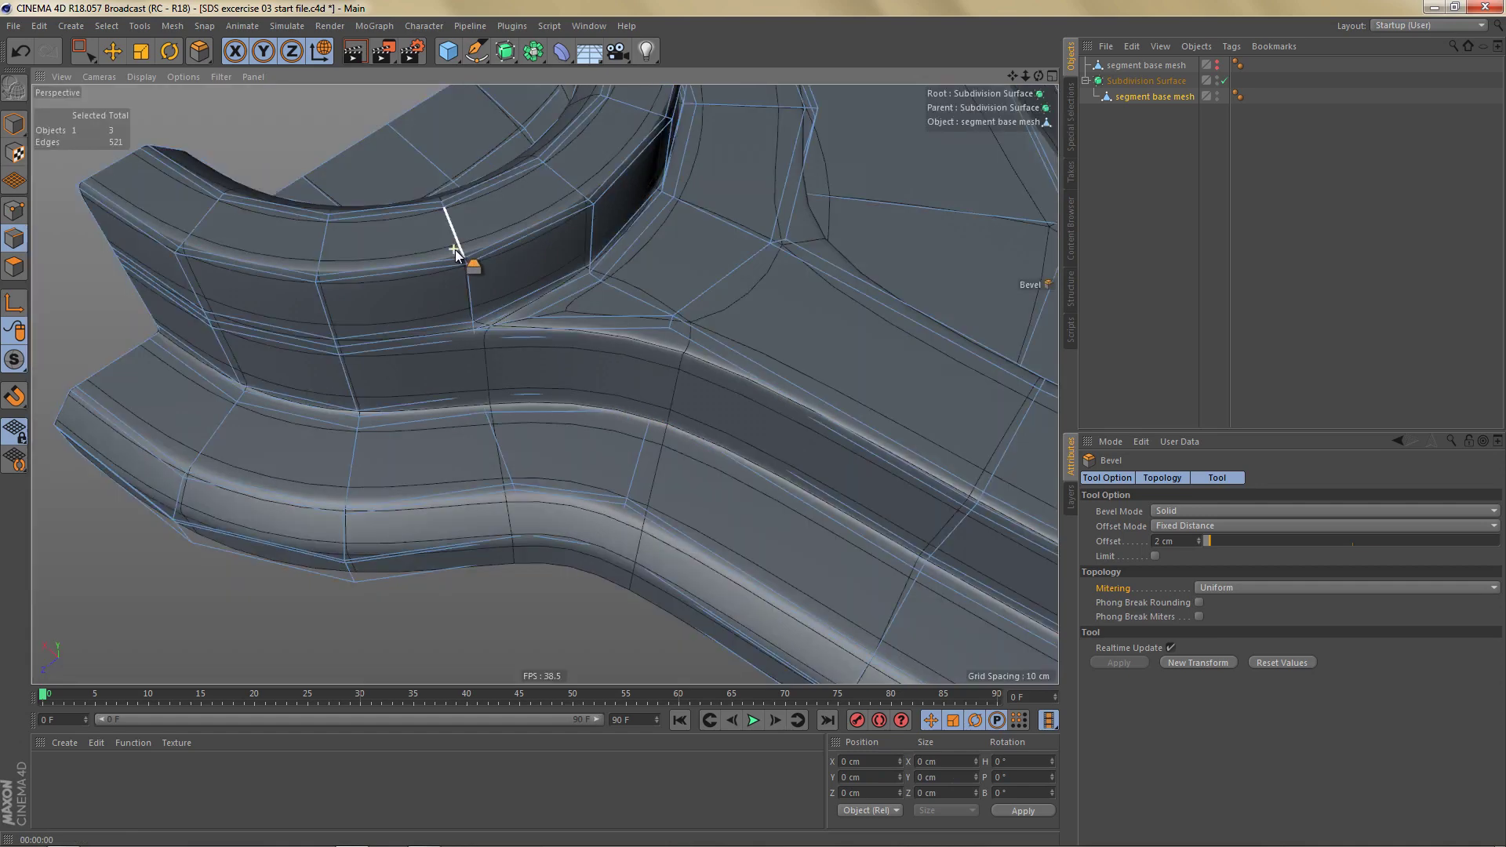
# Step: Set the Phong Angle of the segment base mesh's Phong tag to 89° and render the junction again
pyautogui.click(1239, 96)
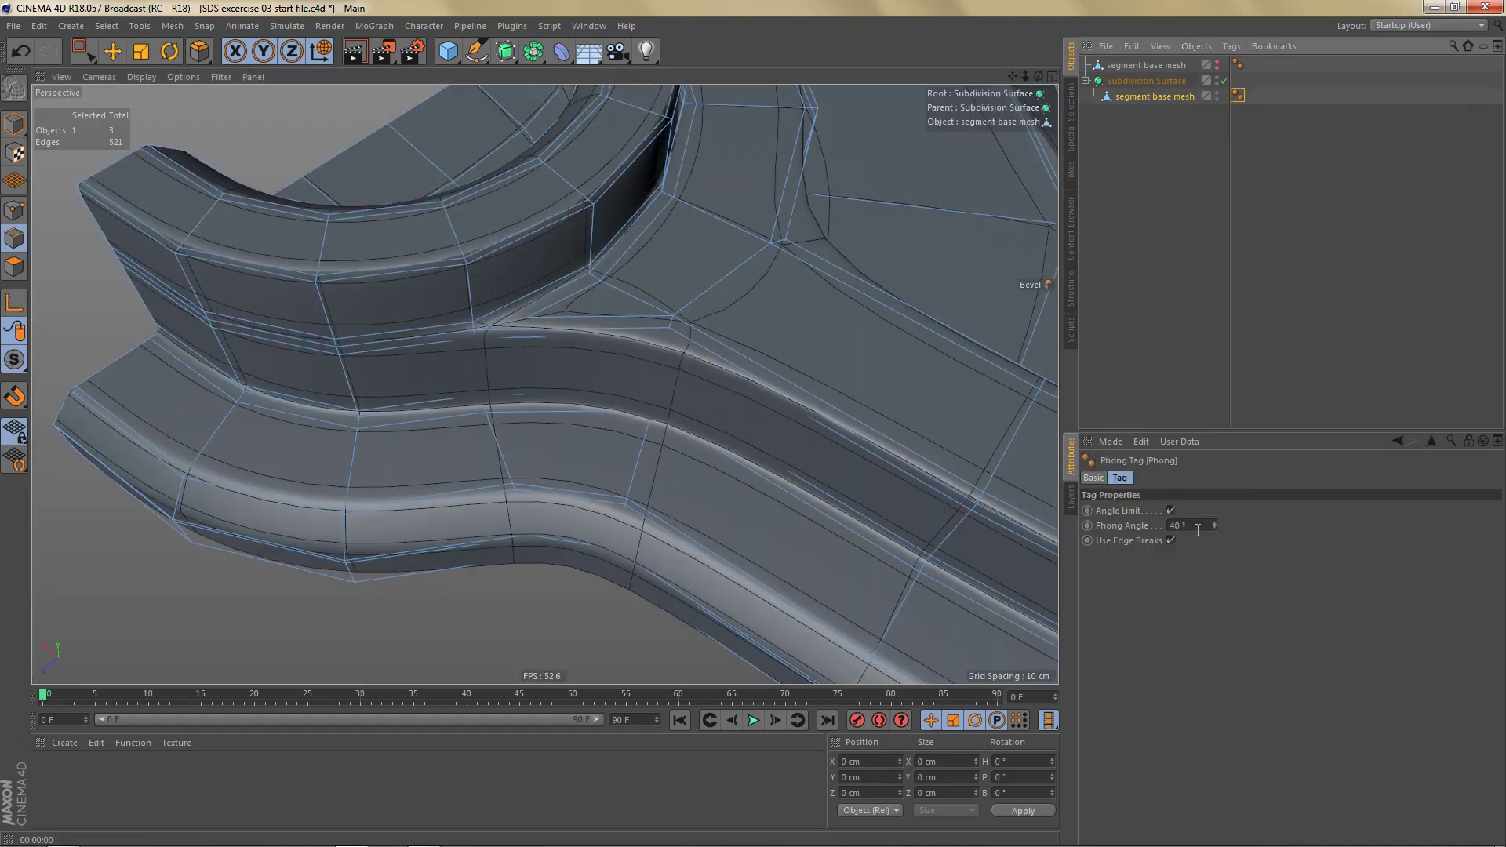
pyautogui.moveTo(1197, 529); pyautogui.dragTo(1166, 529)
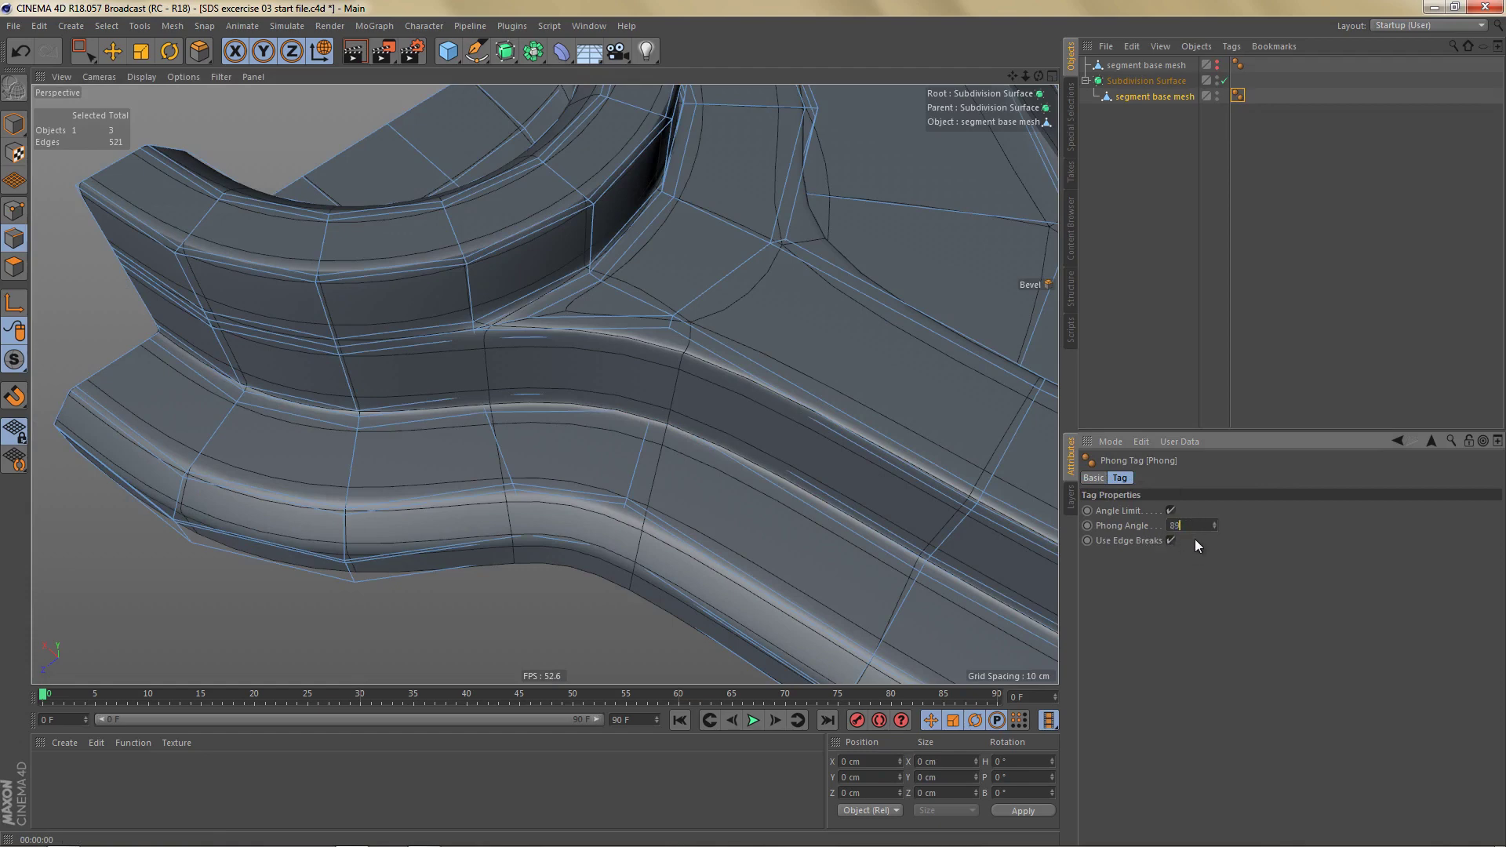
pyautogui.press('Return')
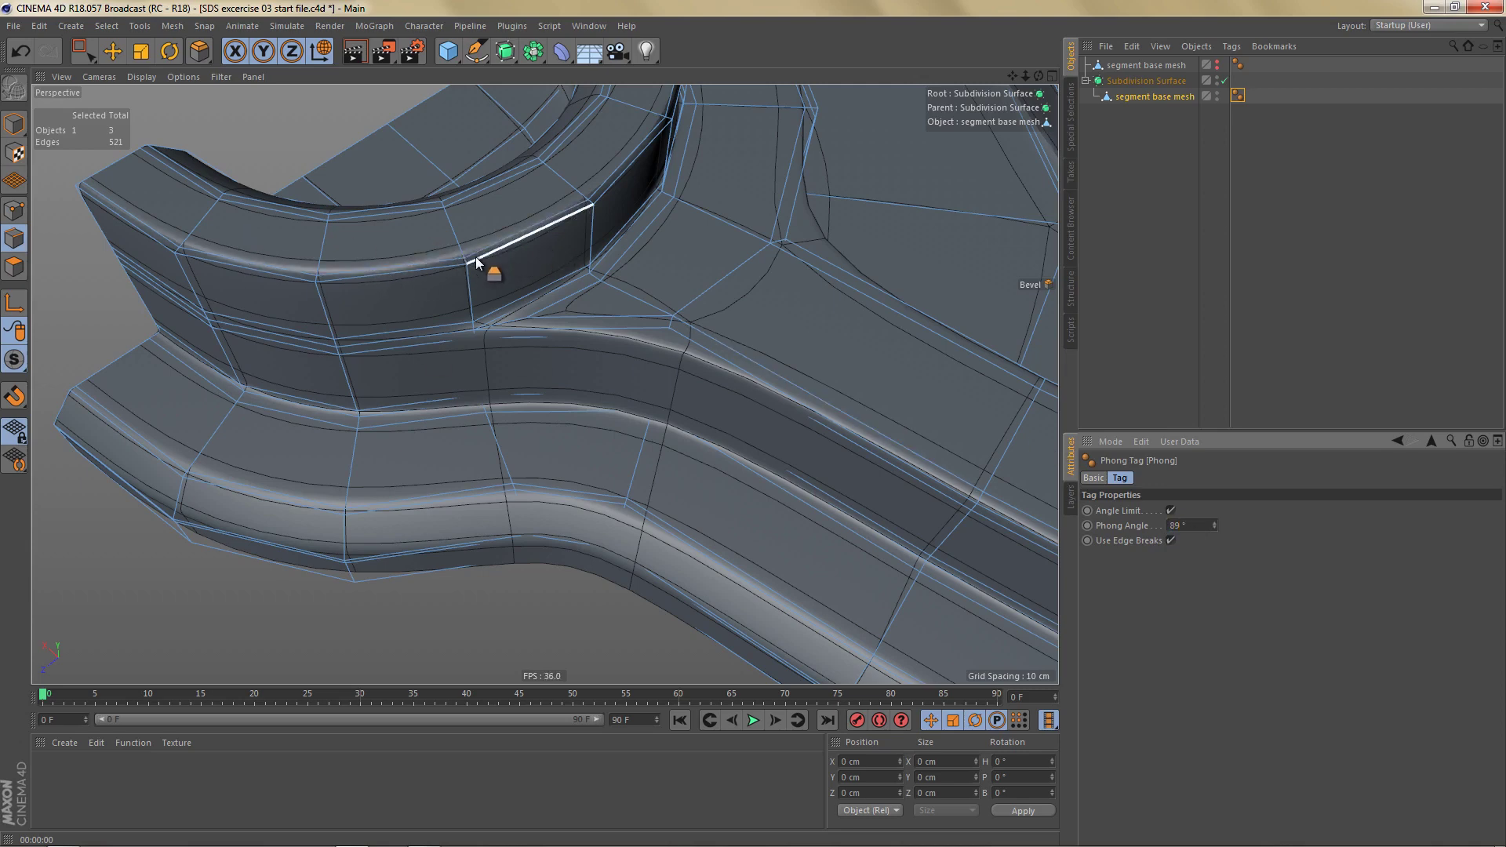
pyautogui.hotkey('ctrl', 'r')
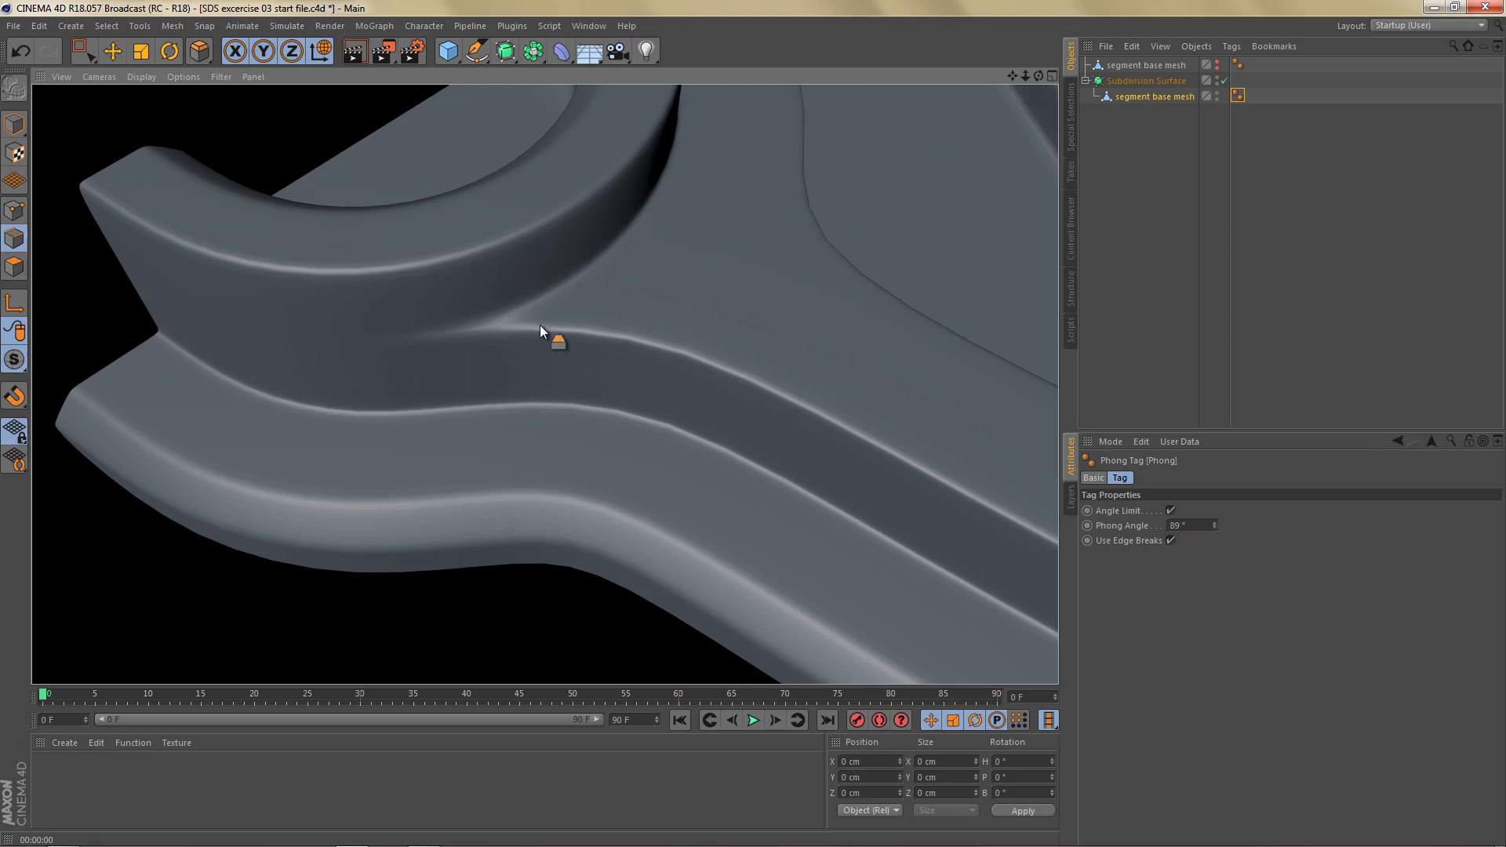
pyautogui.keyDown('alt'); pyautogui.moveTo(611, 305); pyautogui.dragTo(561, 338); pyautogui.keyUp('alt')
pyautogui.scroll(-5, 561, 339)
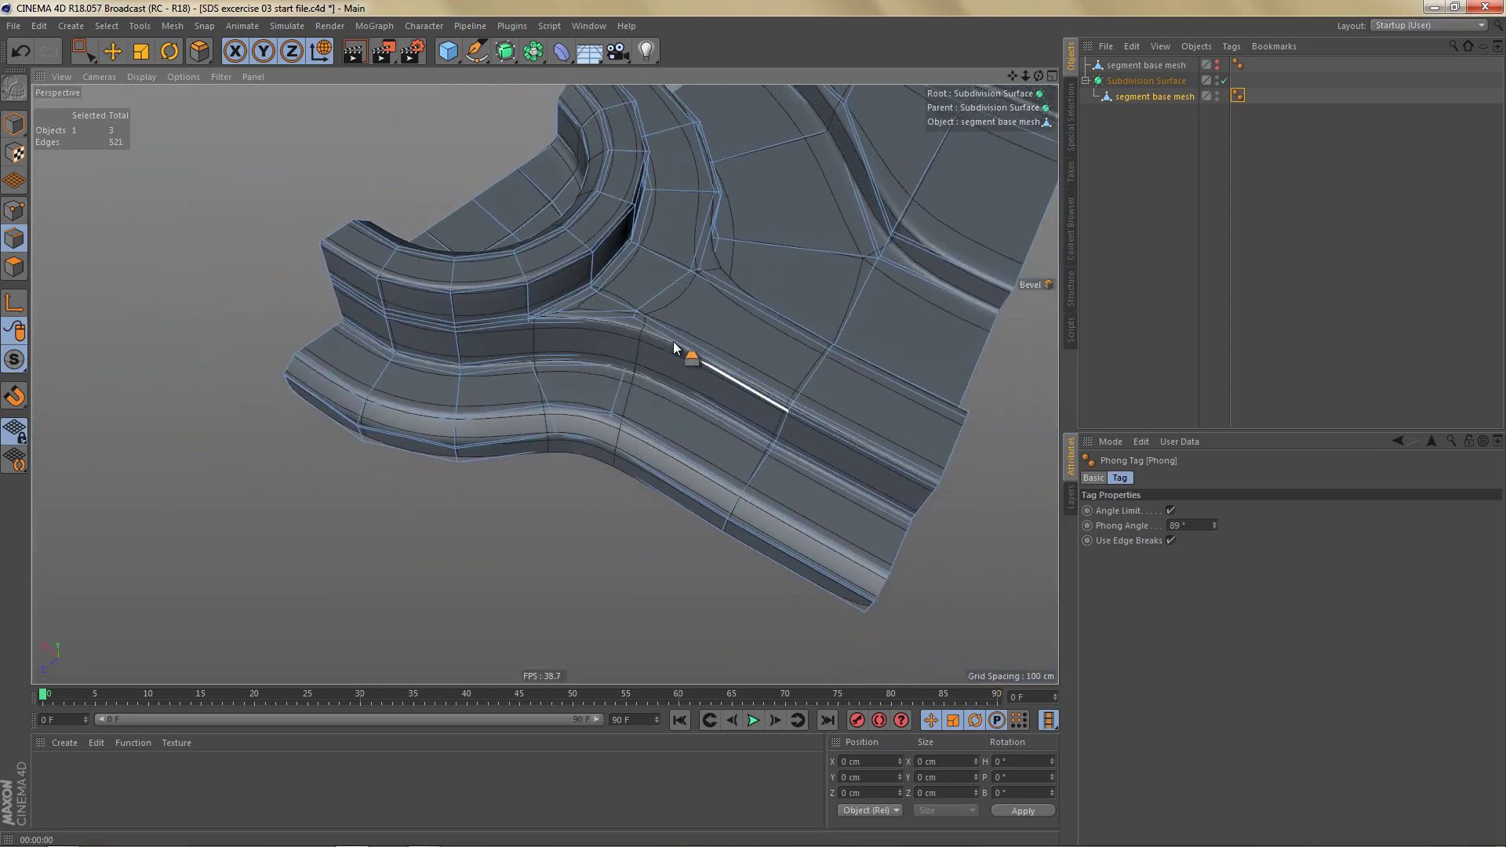
# Step: Compare the smoothed mesh around the collar and arm junction with the reference image in the Top view
pyautogui.press('m')
pyautogui.press('o')
pyautogui.middleClick(709, 322)
pyautogui.middleClick(785, 230)
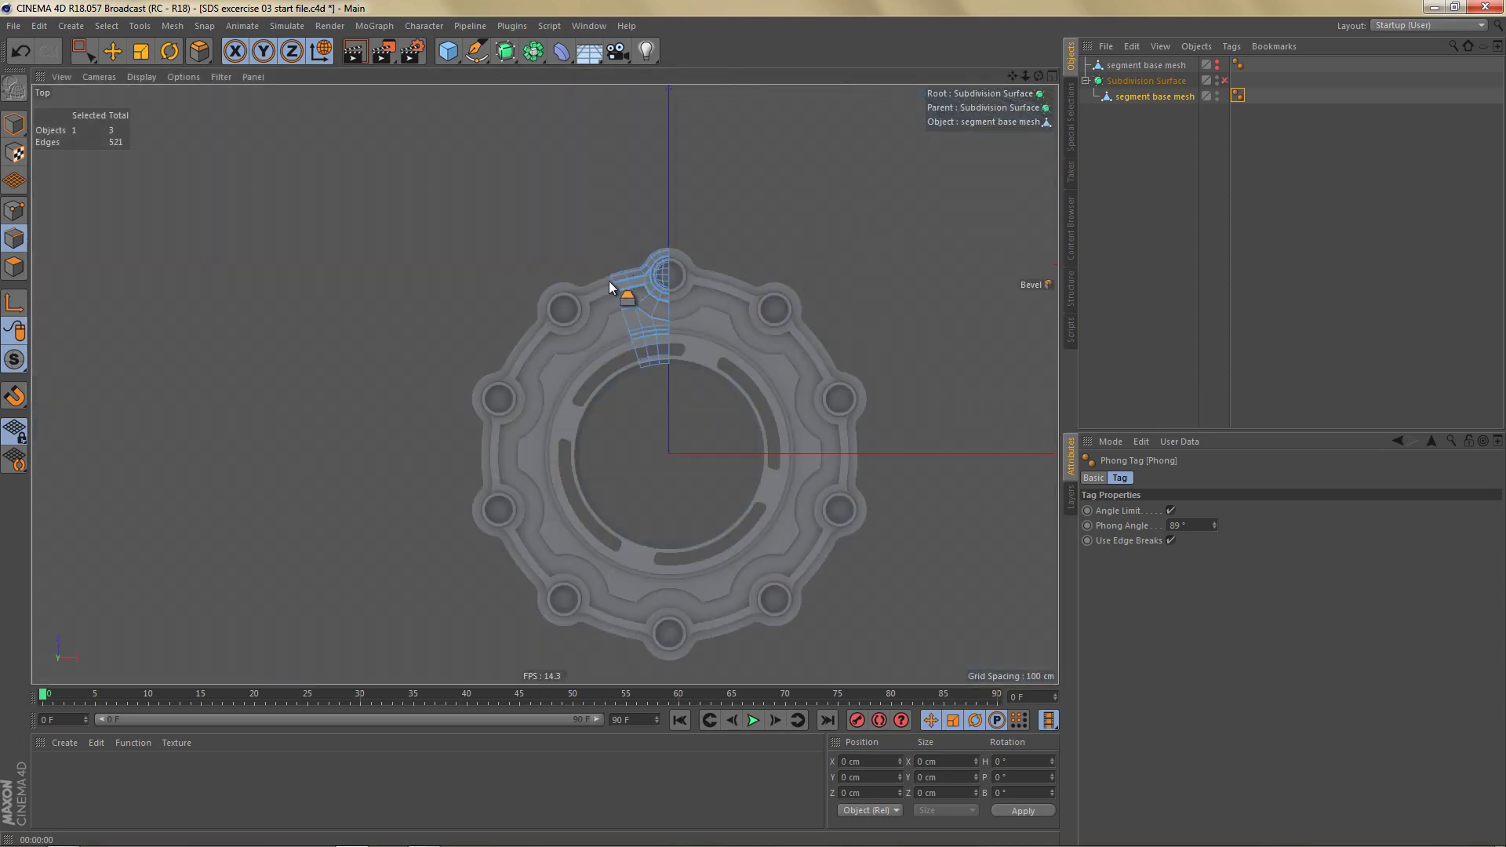
pyautogui.scroll(5, 732, 271)
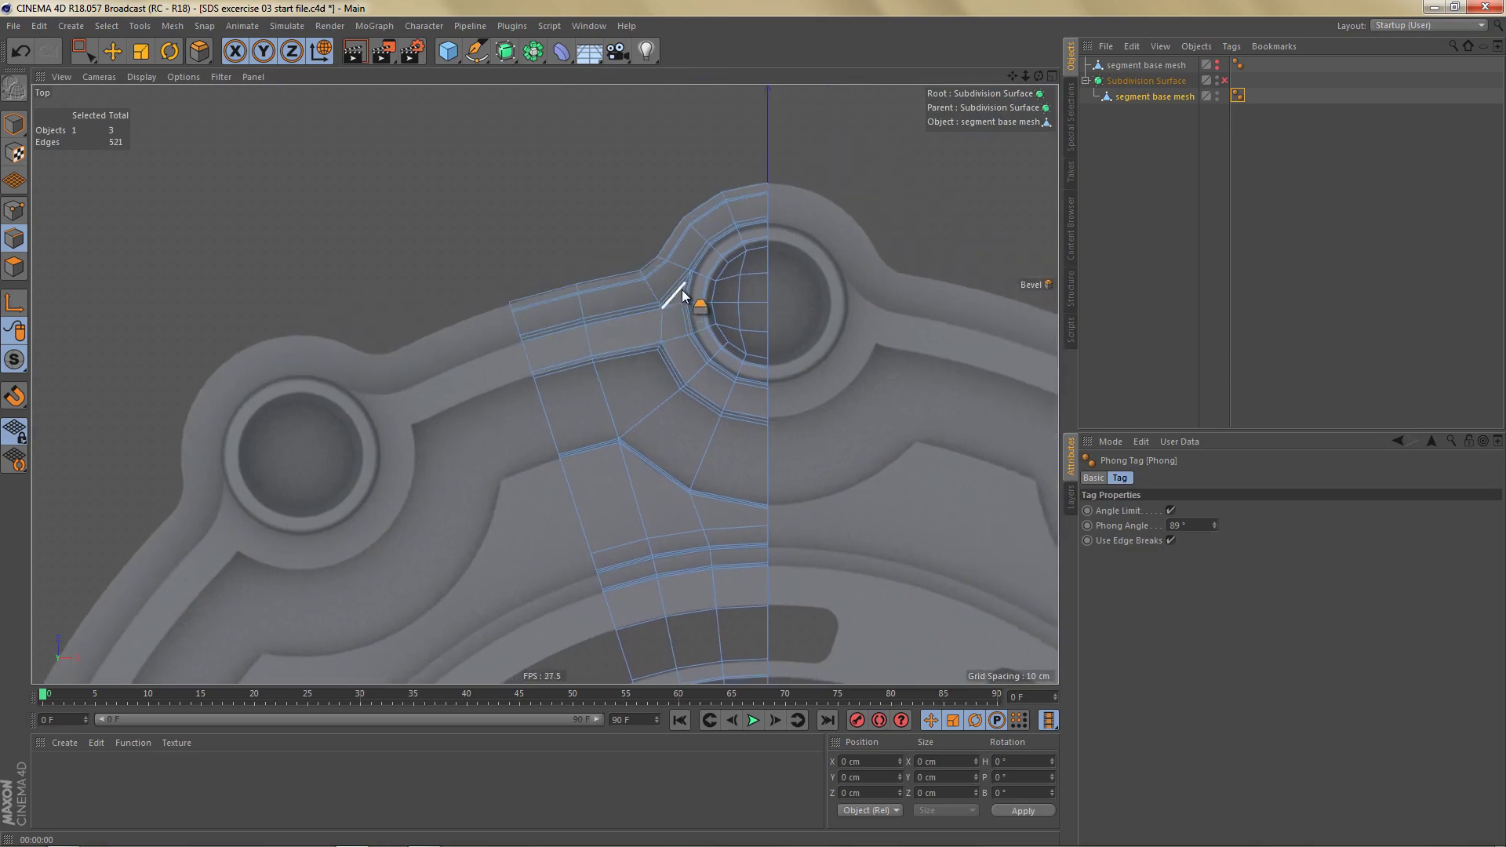
pyautogui.press('q')
pyautogui.keyDown('alt'); pyautogui.moveTo(707, 288); pyautogui.dragTo(755, 284, button='right'); pyautogui.keyUp('alt')
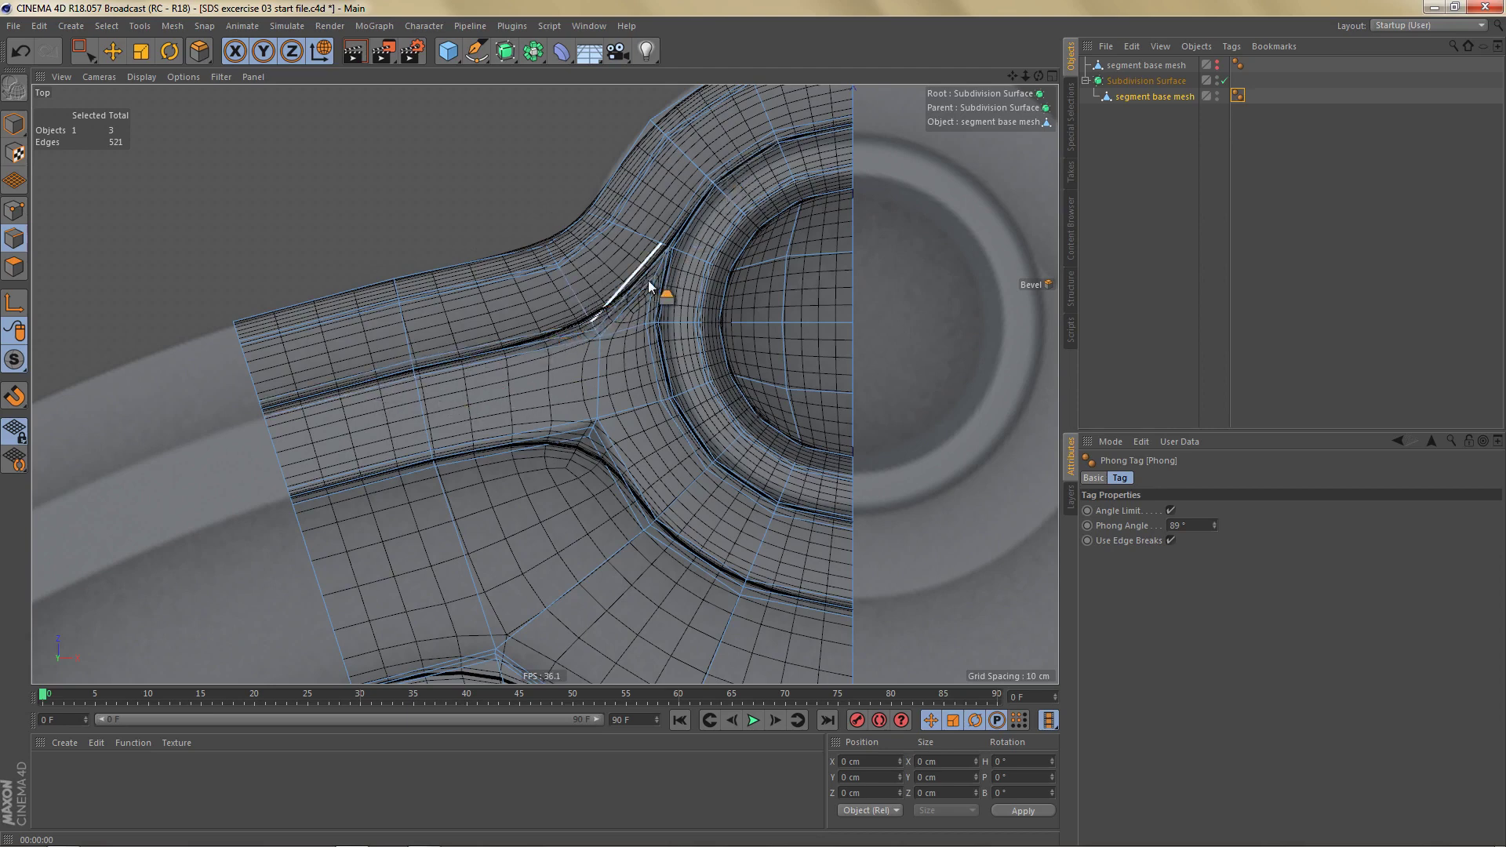
# Step: Switch the viewport to isoparm lines, compare the ledge below the arm with the reference and turn off the Subdivision Surface
pyautogui.keyDown('alt'); pyautogui.moveTo(647, 282); pyautogui.dragTo(631, 345, button='right'); pyautogui.keyUp('alt')
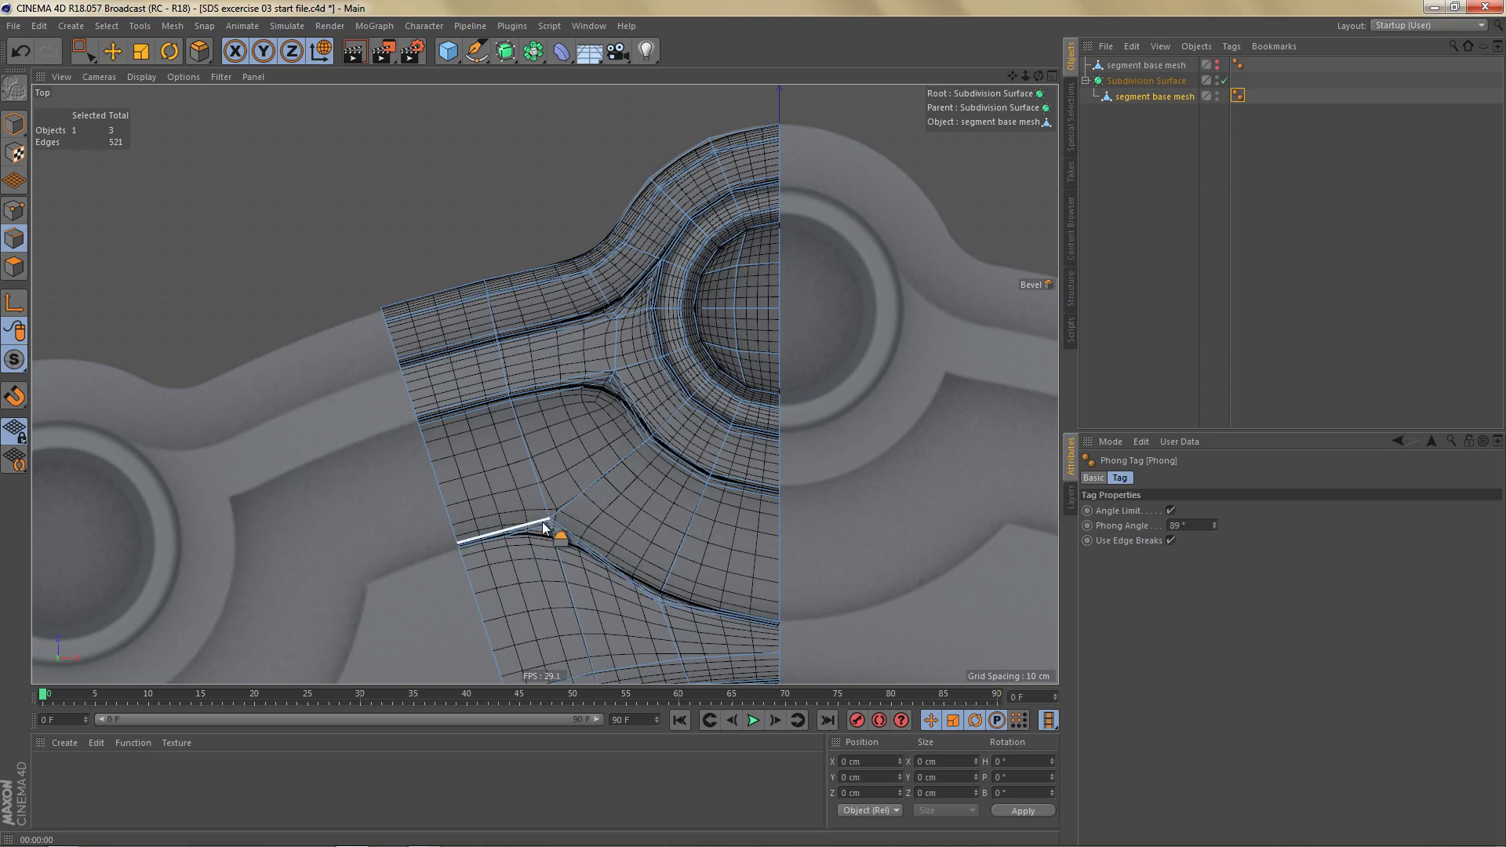
pyautogui.press('n')
pyautogui.press('i')
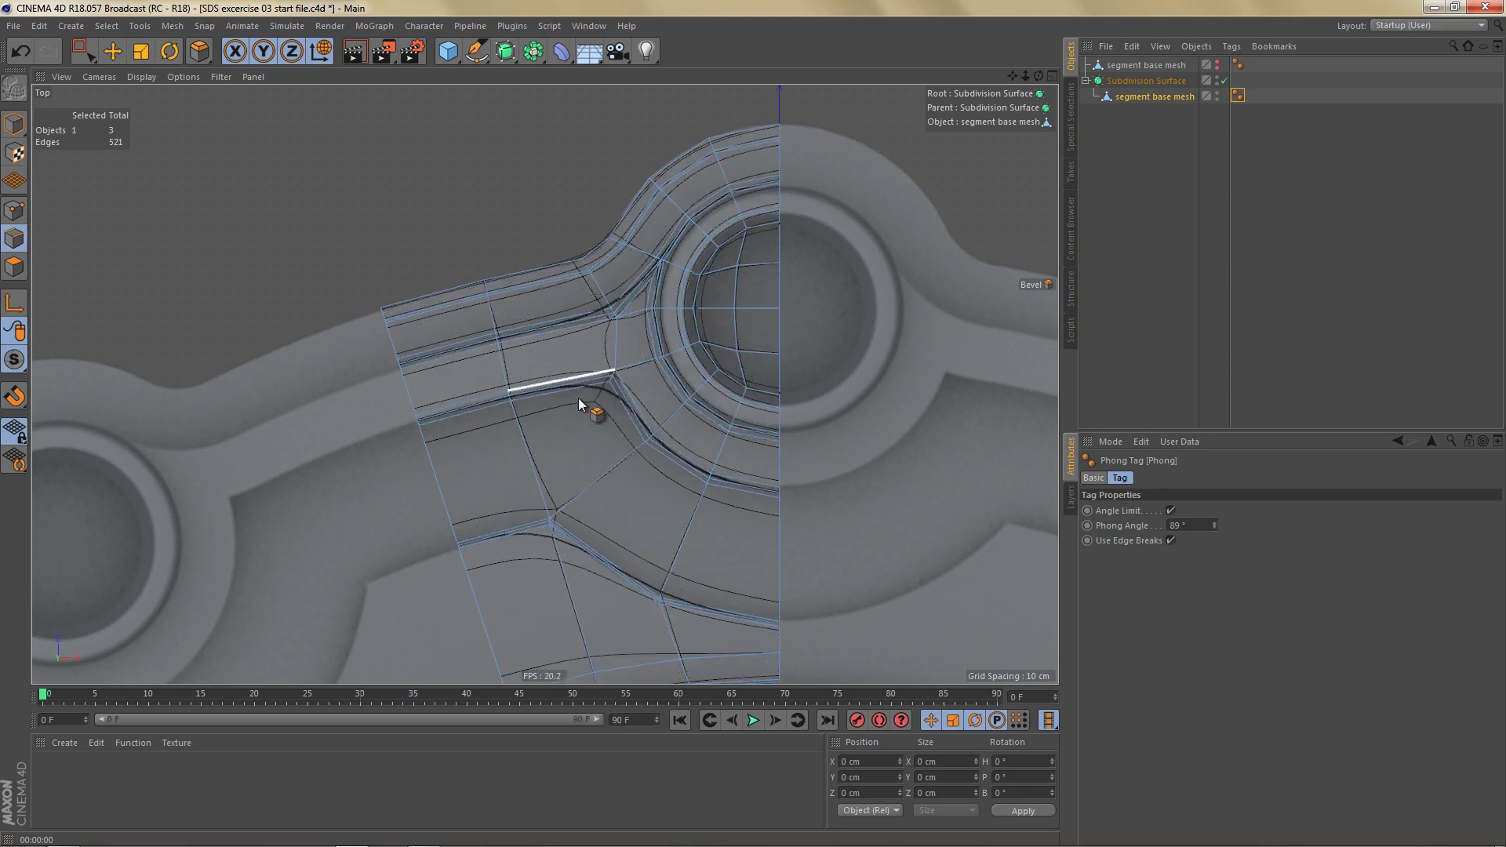
pyautogui.keyDown('alt'); pyautogui.moveTo(373, 395); pyautogui.dragTo(456, 312, button='middle'); pyautogui.keyUp('alt')
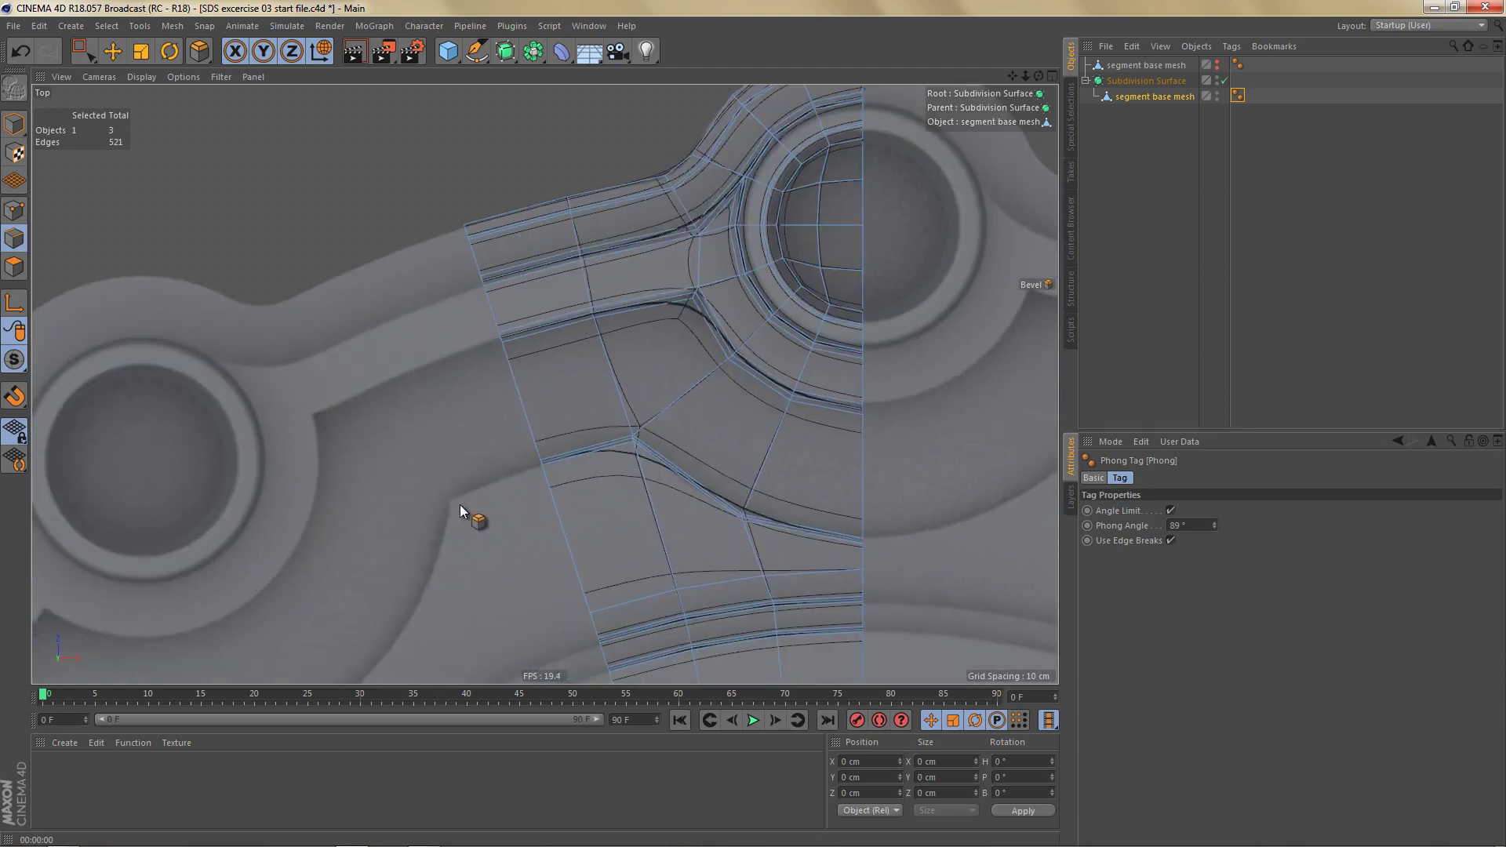
pyautogui.keyDown('alt'); pyautogui.moveTo(719, 374); pyautogui.dragTo(684, 412, button='middle'); pyautogui.keyUp('alt')
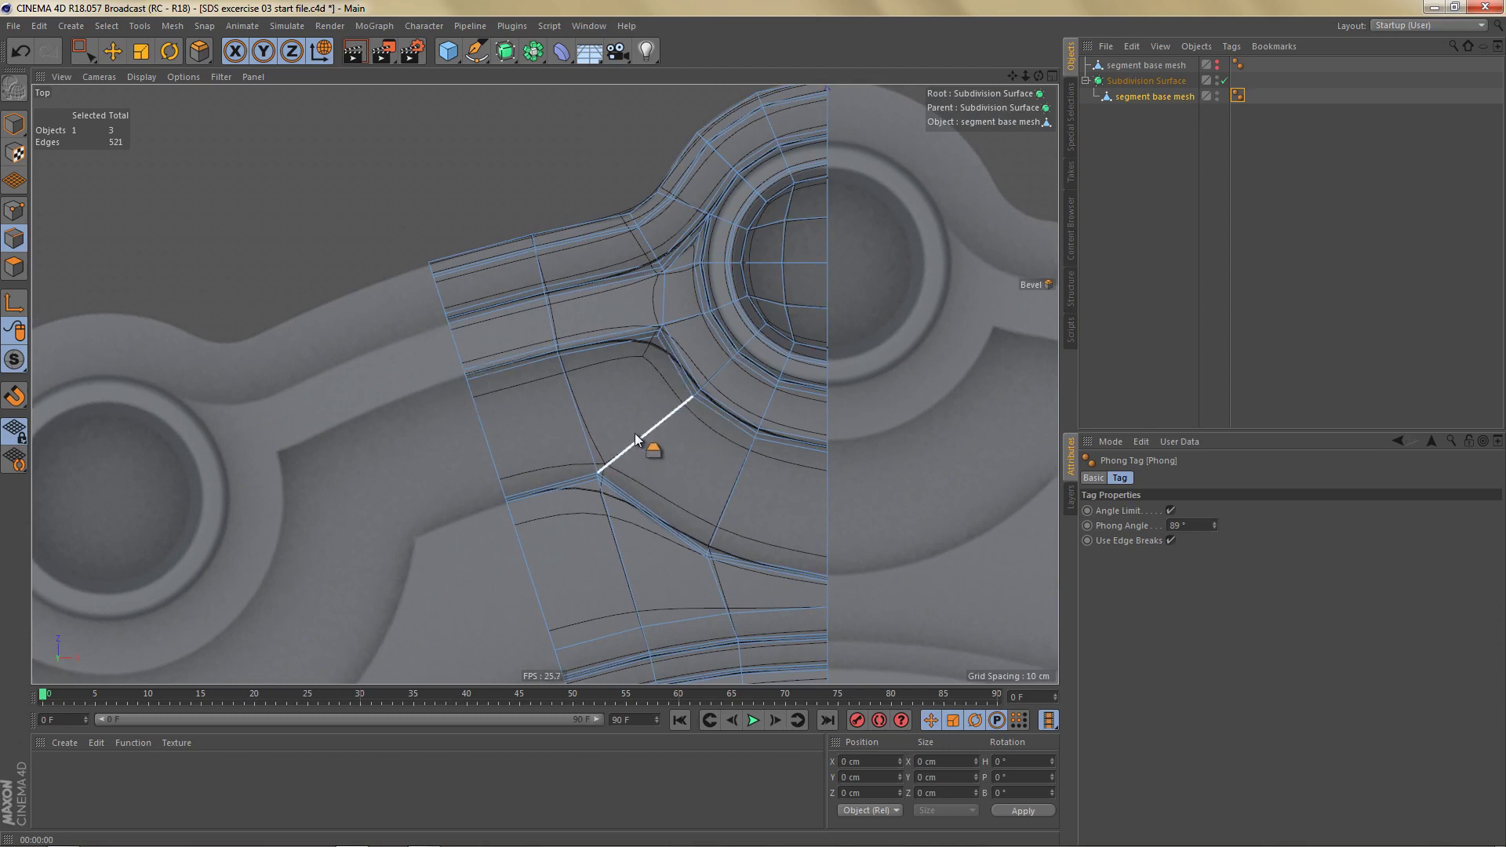
pyautogui.press('q')
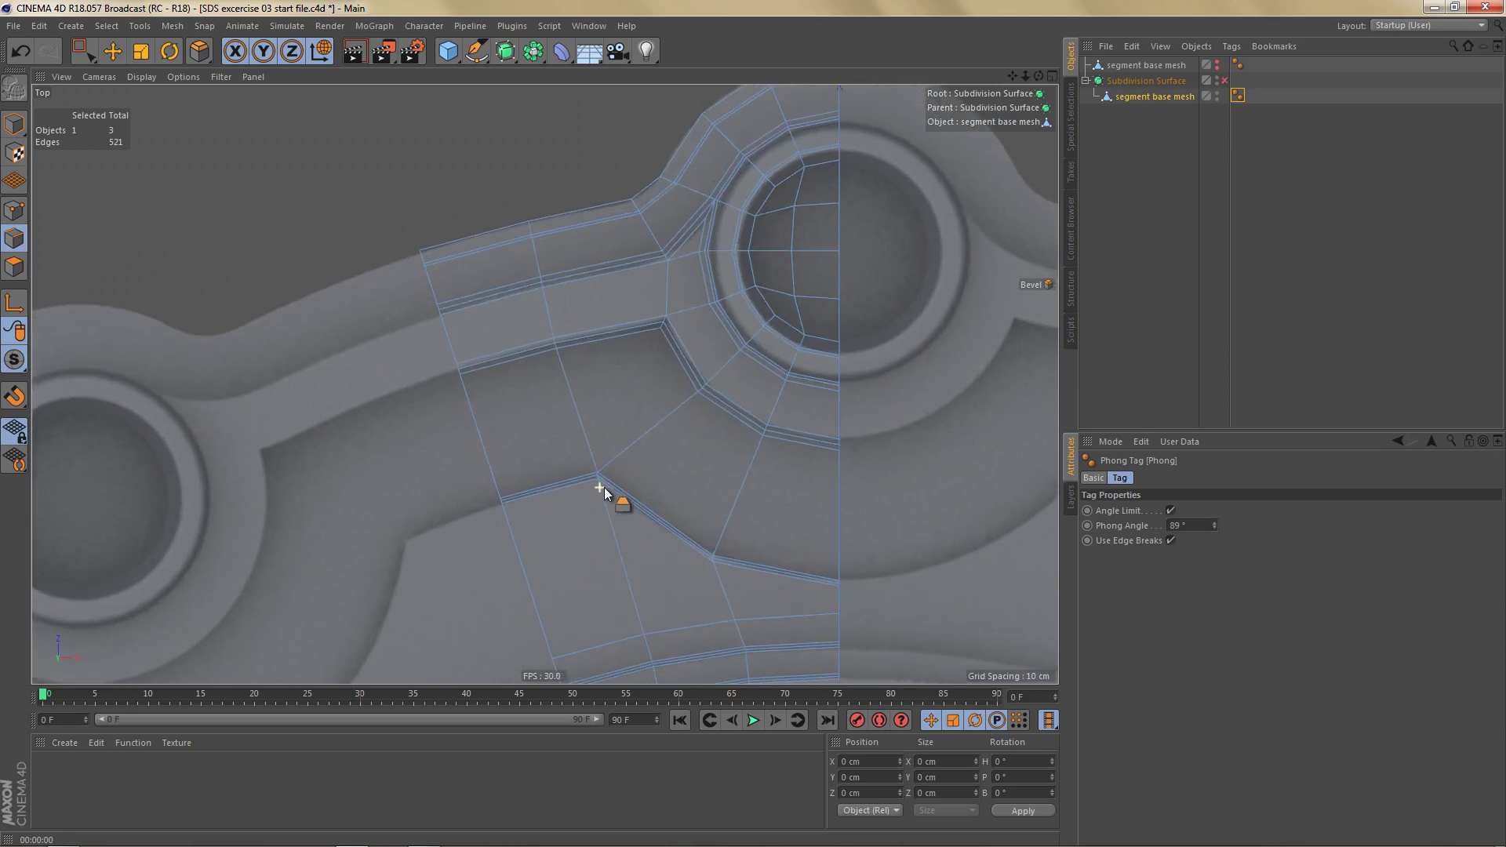
# Step: With Line Cut and Visible Only disabled, cut across the upper half of the ledge's bevel strip on both sides of its corner
pyautogui.press('k')
pyautogui.press('k')
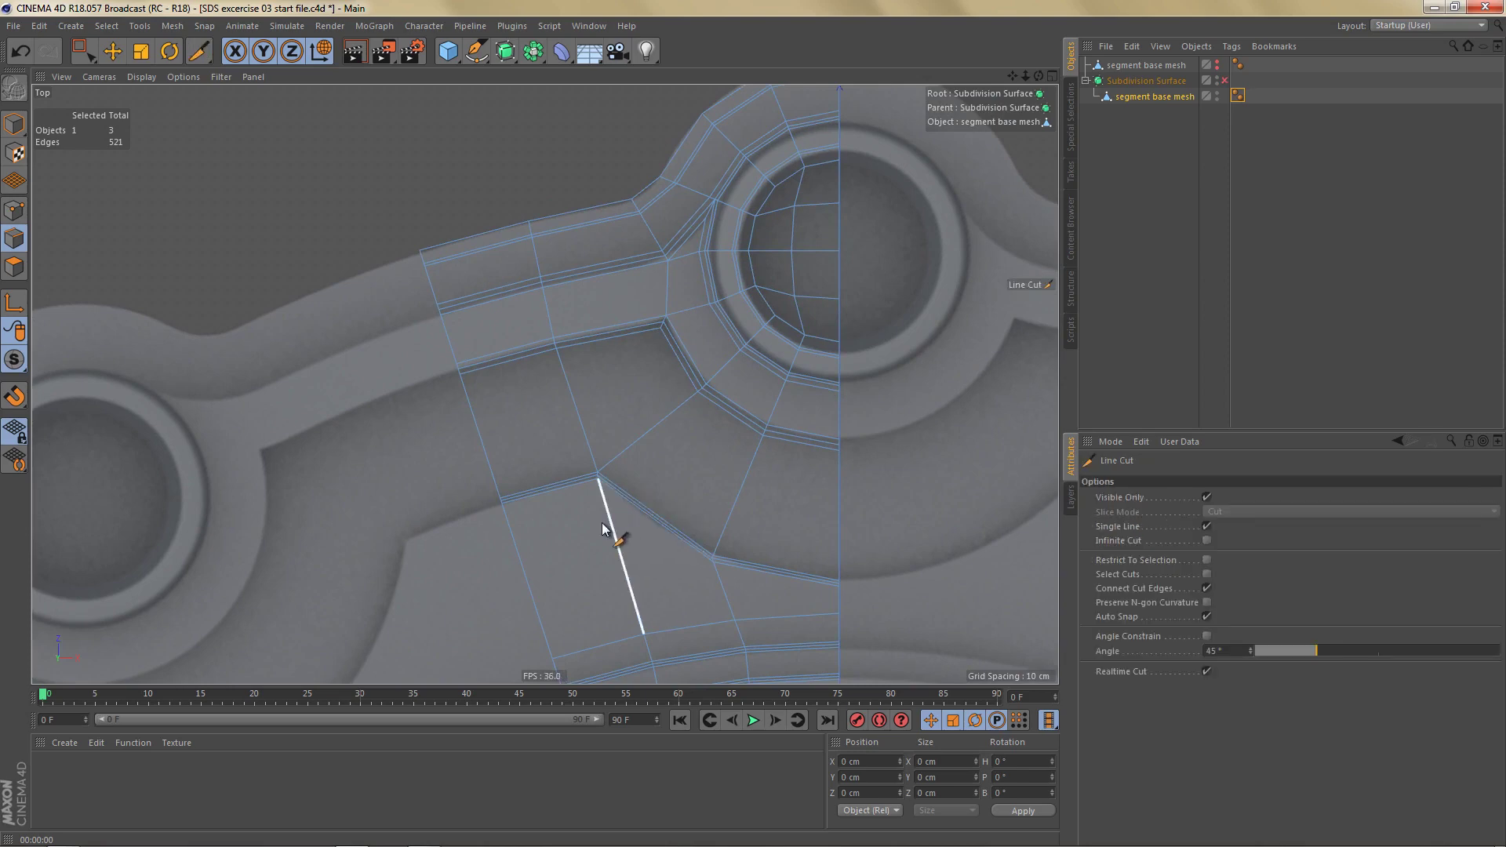
pyautogui.scroll(3, 603, 528)
pyautogui.scroll(2, 694, 479)
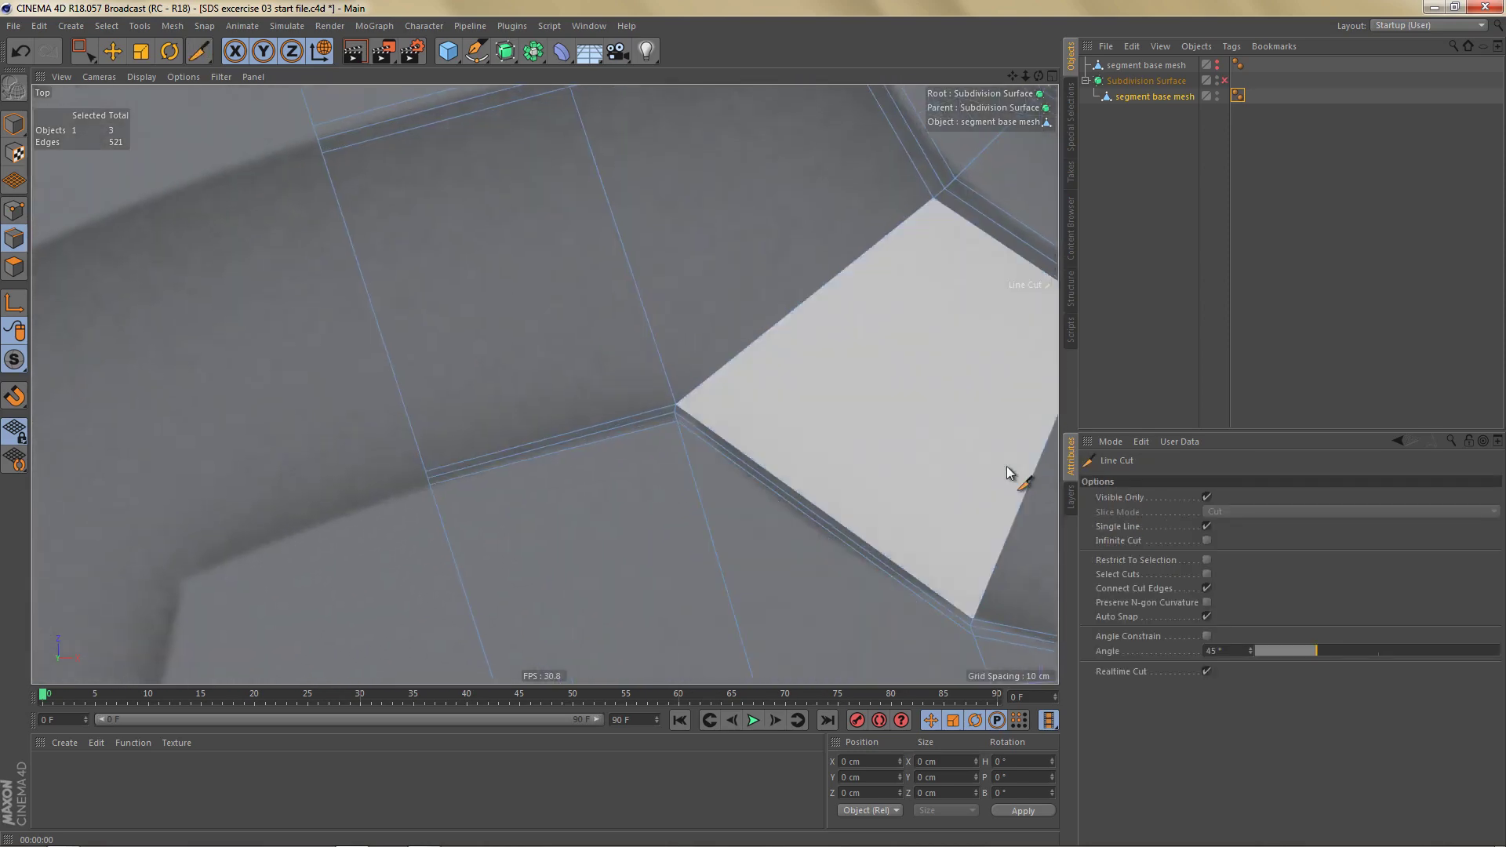
pyautogui.click(1206, 498)
pyautogui.scroll(3, 710, 404)
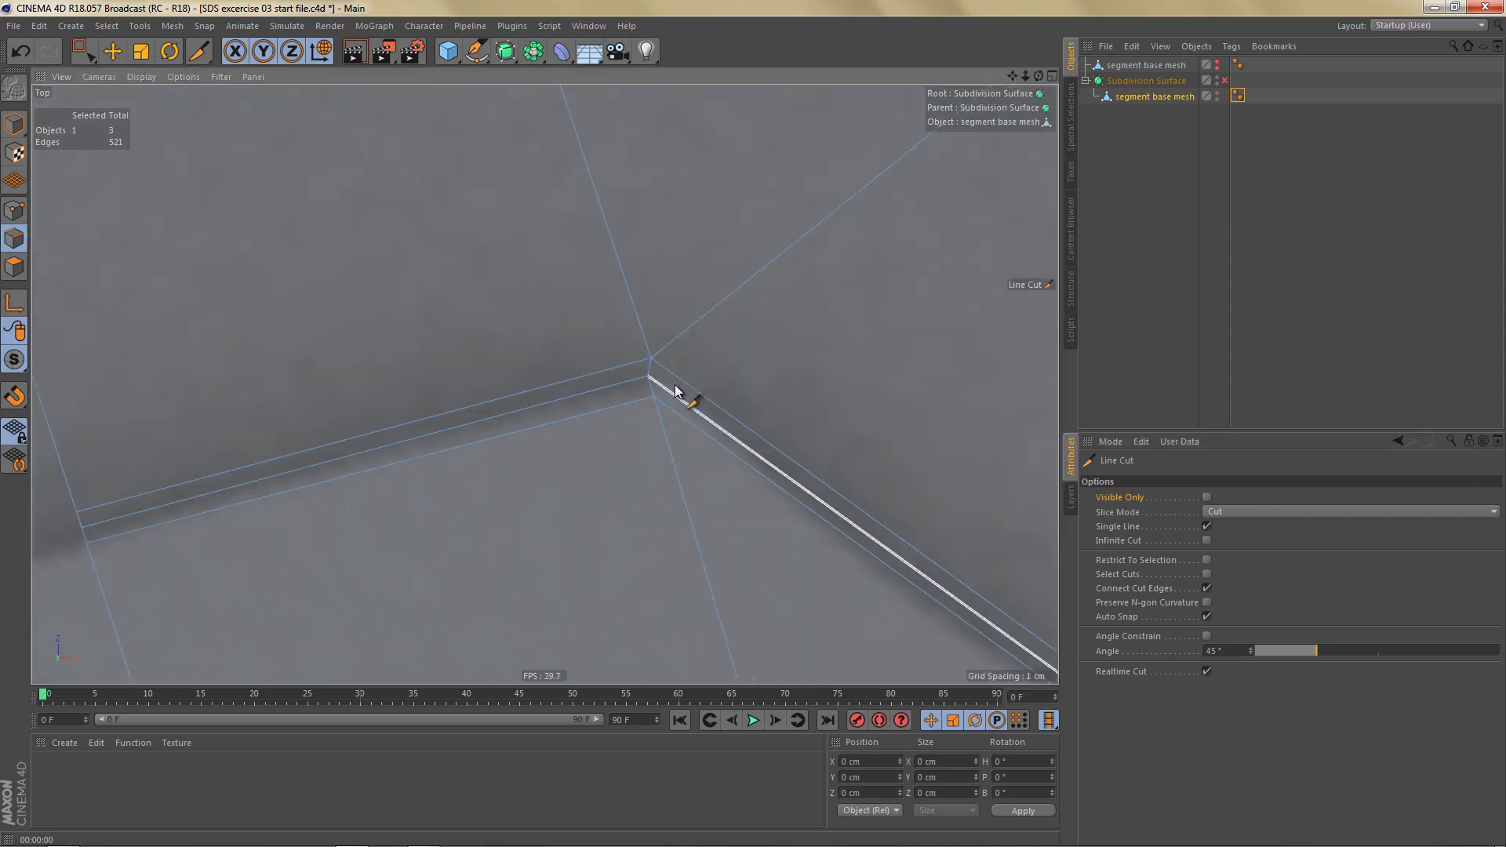
pyautogui.keyDown('alt'); pyautogui.moveTo(674, 386); pyautogui.dragTo(708, 389, button='right'); pyautogui.keyUp('alt')
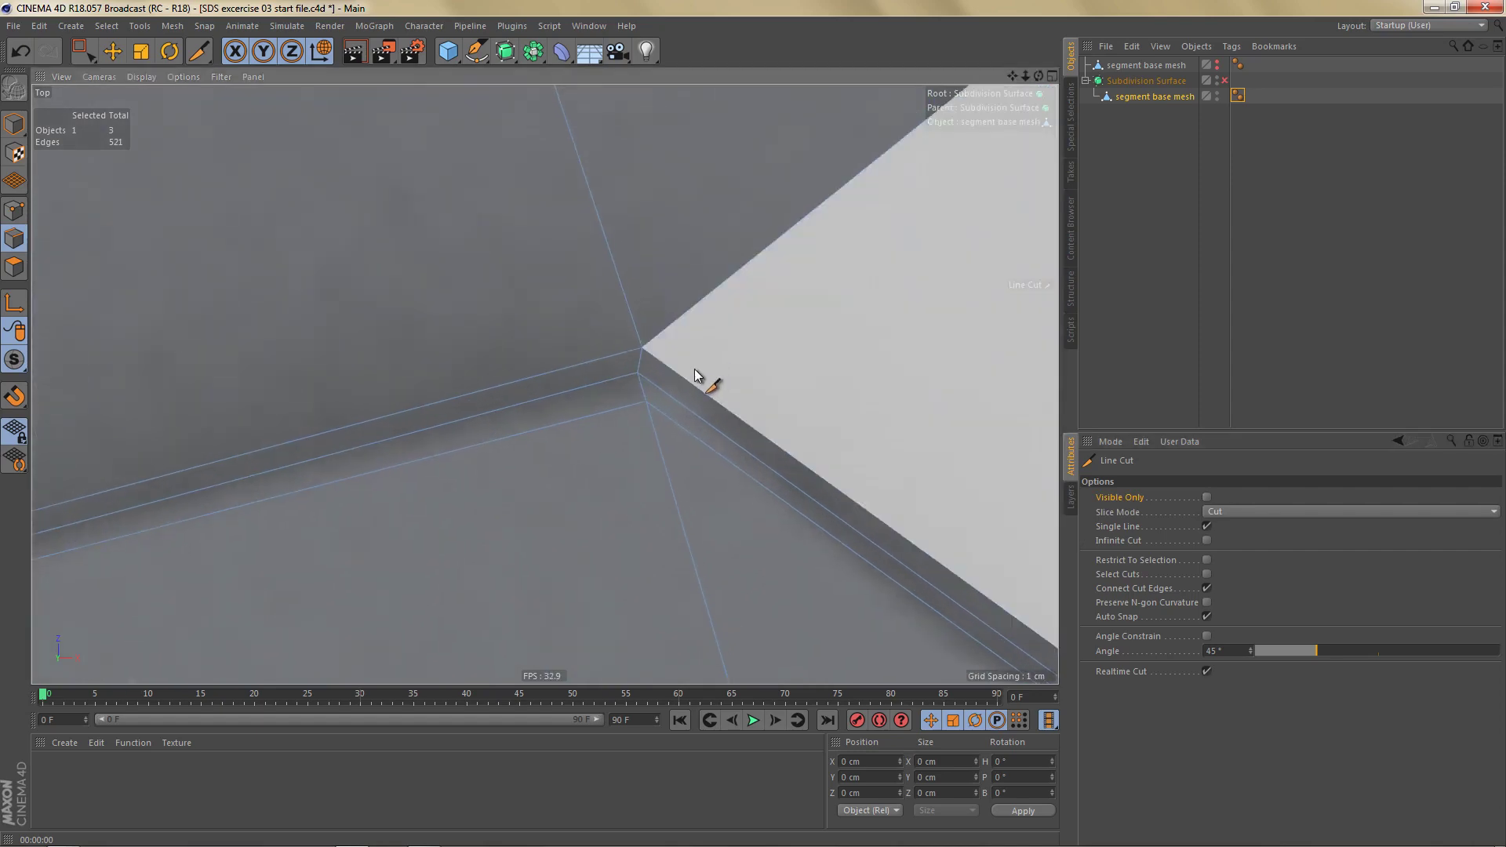
pyautogui.click(694, 369)
pyautogui.click(681, 405)
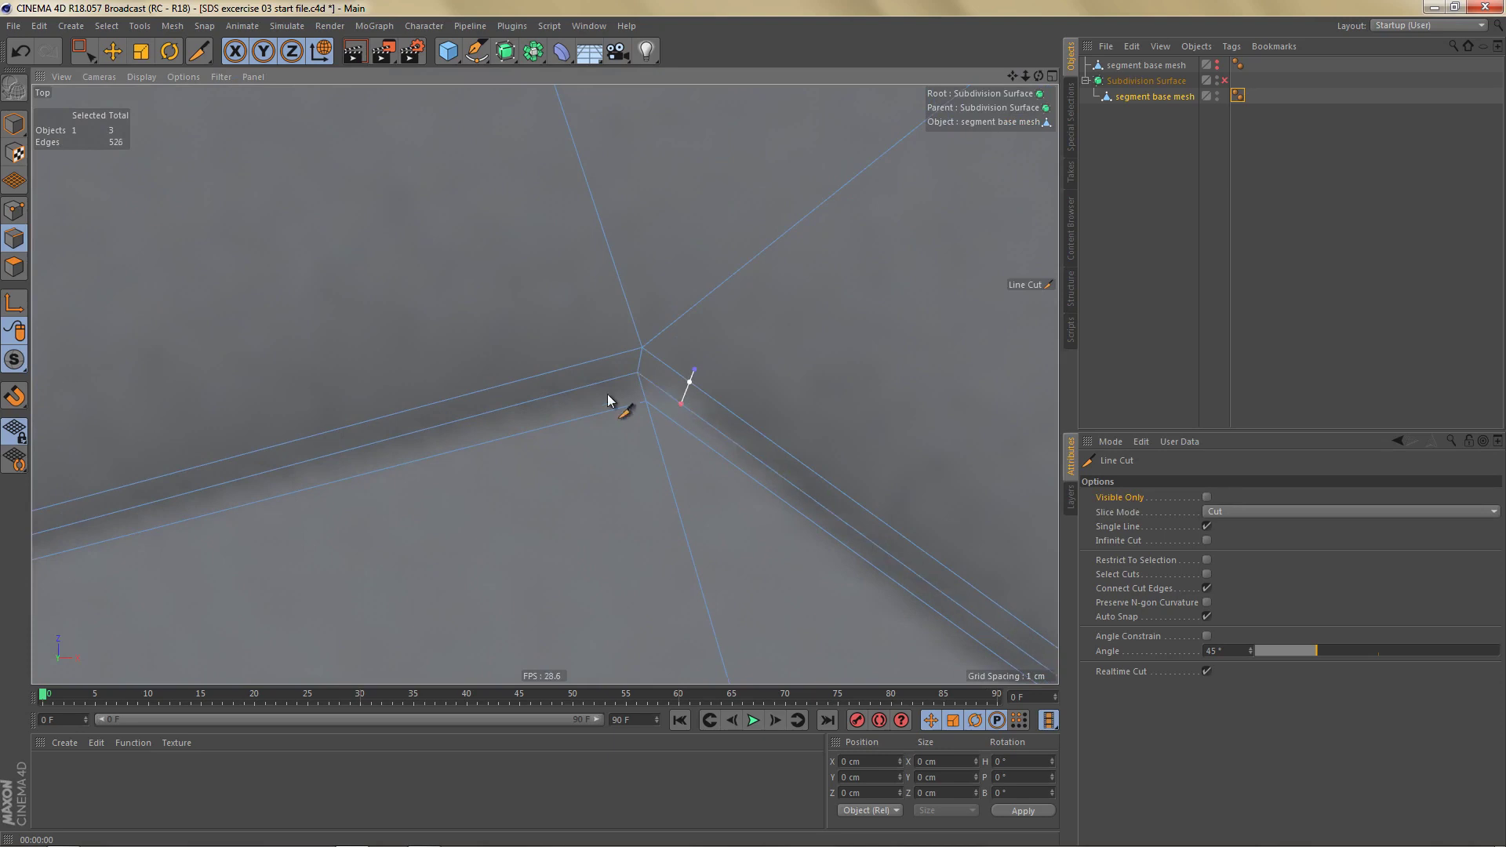
pyautogui.click(587, 363)
pyautogui.click(574, 390)
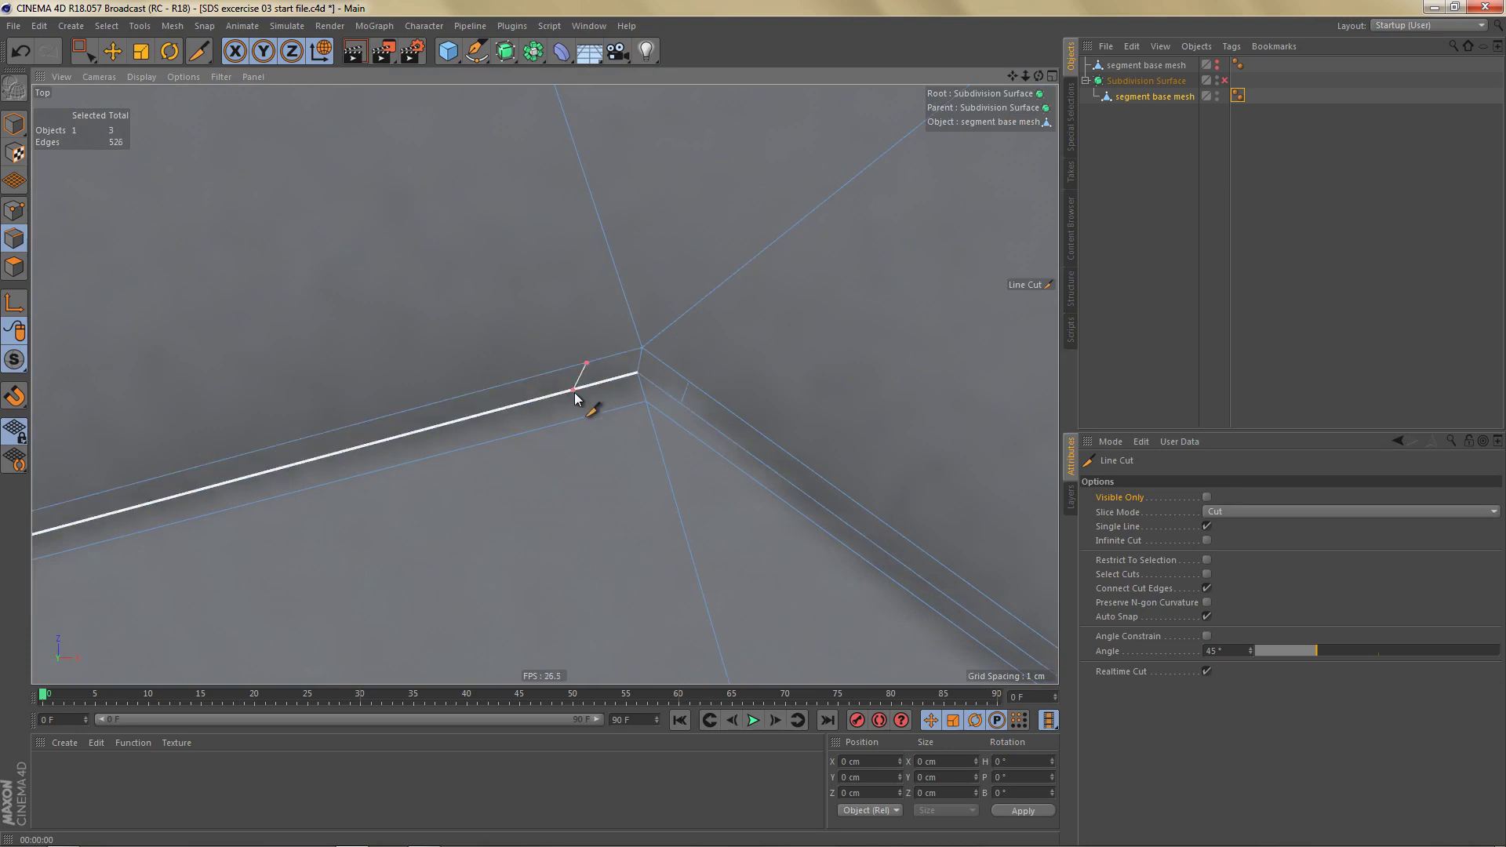
# Step: Extend both short cuts beside the ledge corner across the lower half of the bevel strip
pyautogui.click(680, 403)
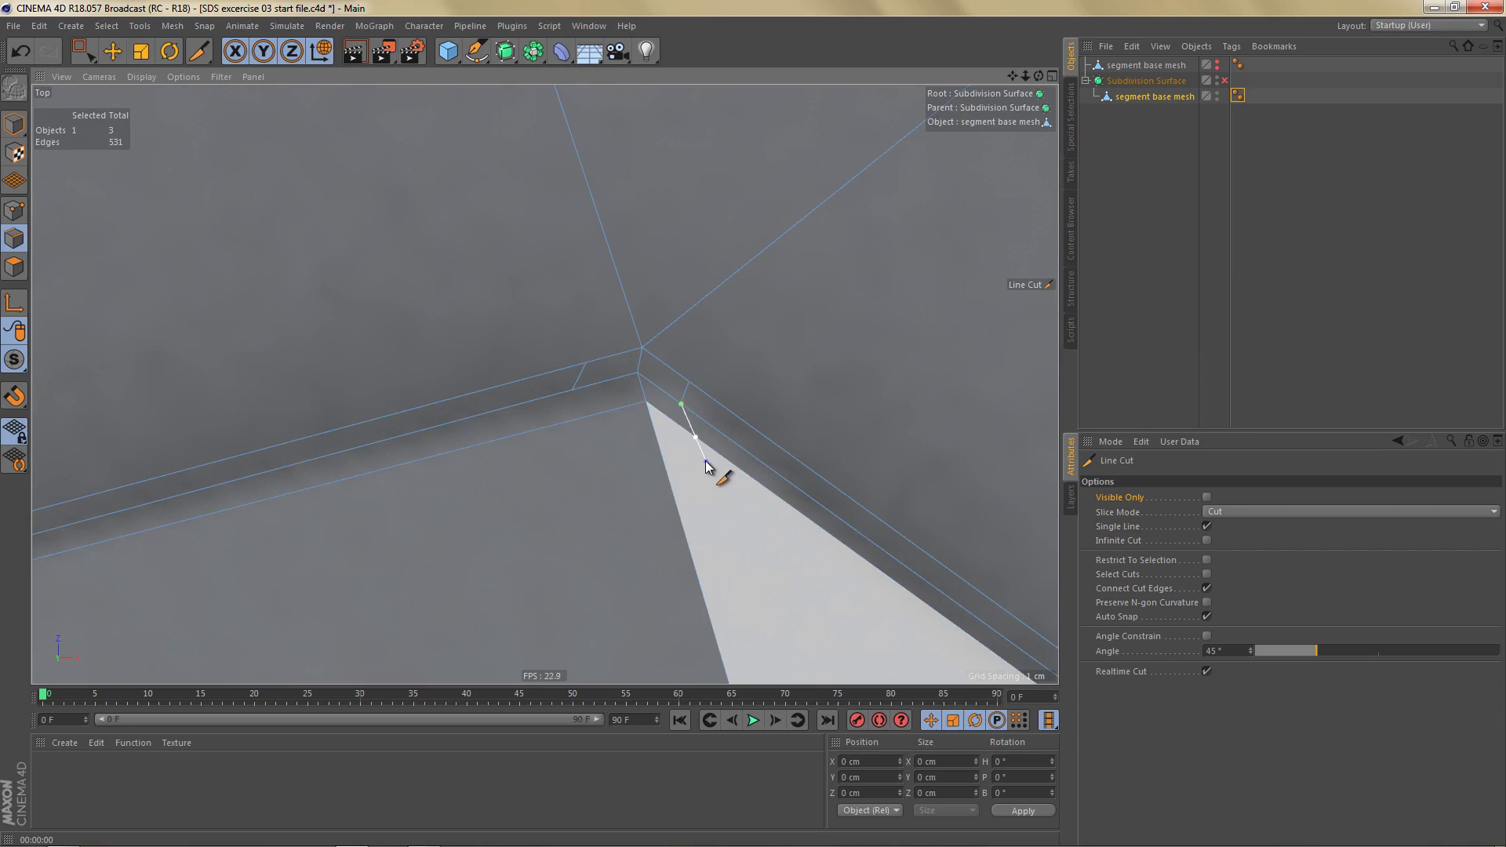
pyautogui.click(705, 461)
pyautogui.click(573, 390)
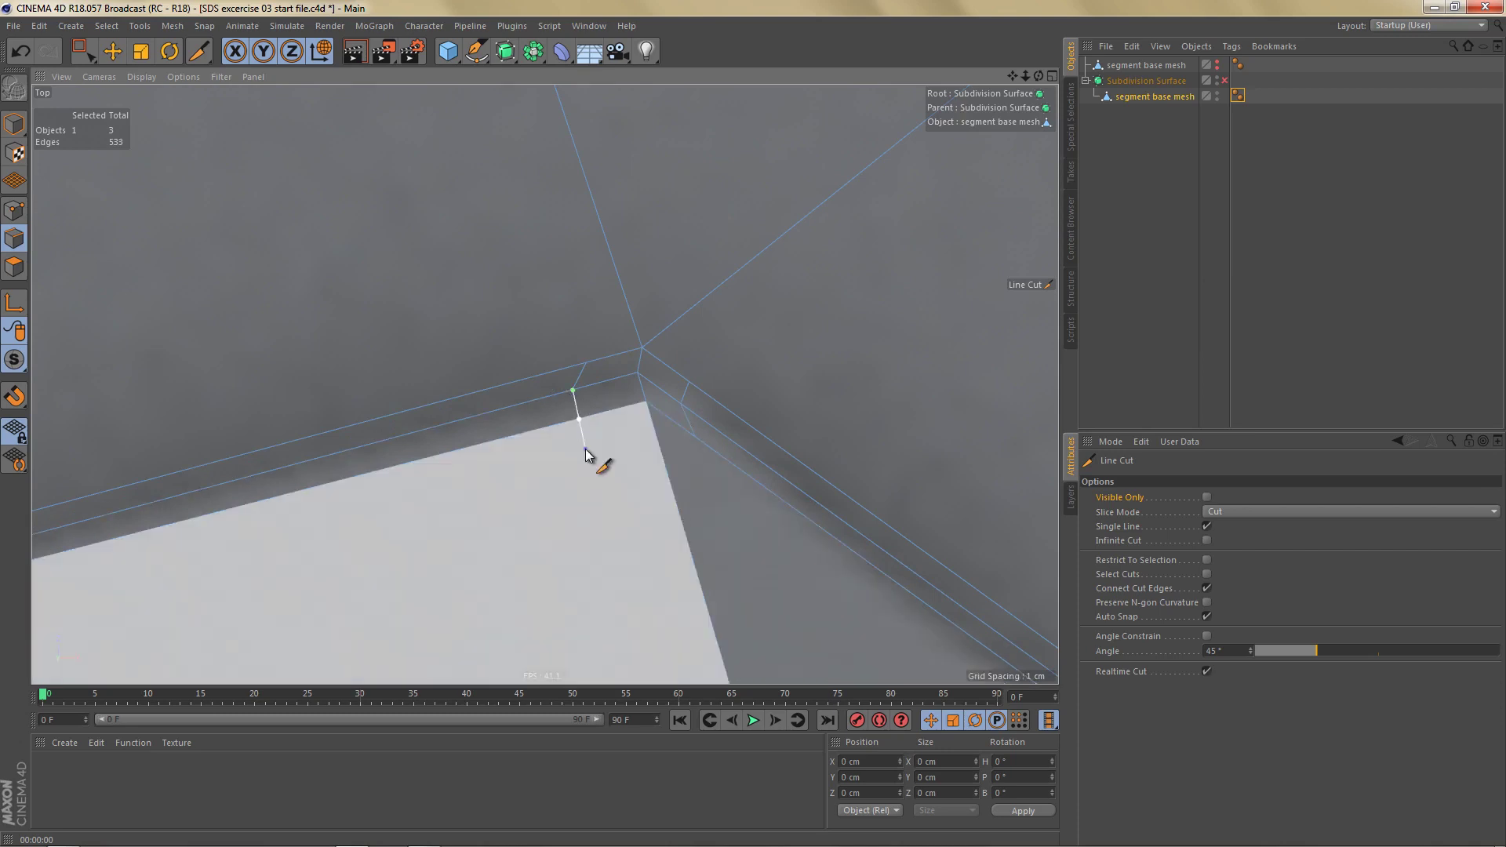
pyautogui.click(587, 450)
pyautogui.scroll(-6, 664, 412)
pyautogui.keyDown('alt'); pyautogui.moveTo(648, 412); pyautogui.dragTo(615, 478, button='middle'); pyautogui.keyUp('alt')
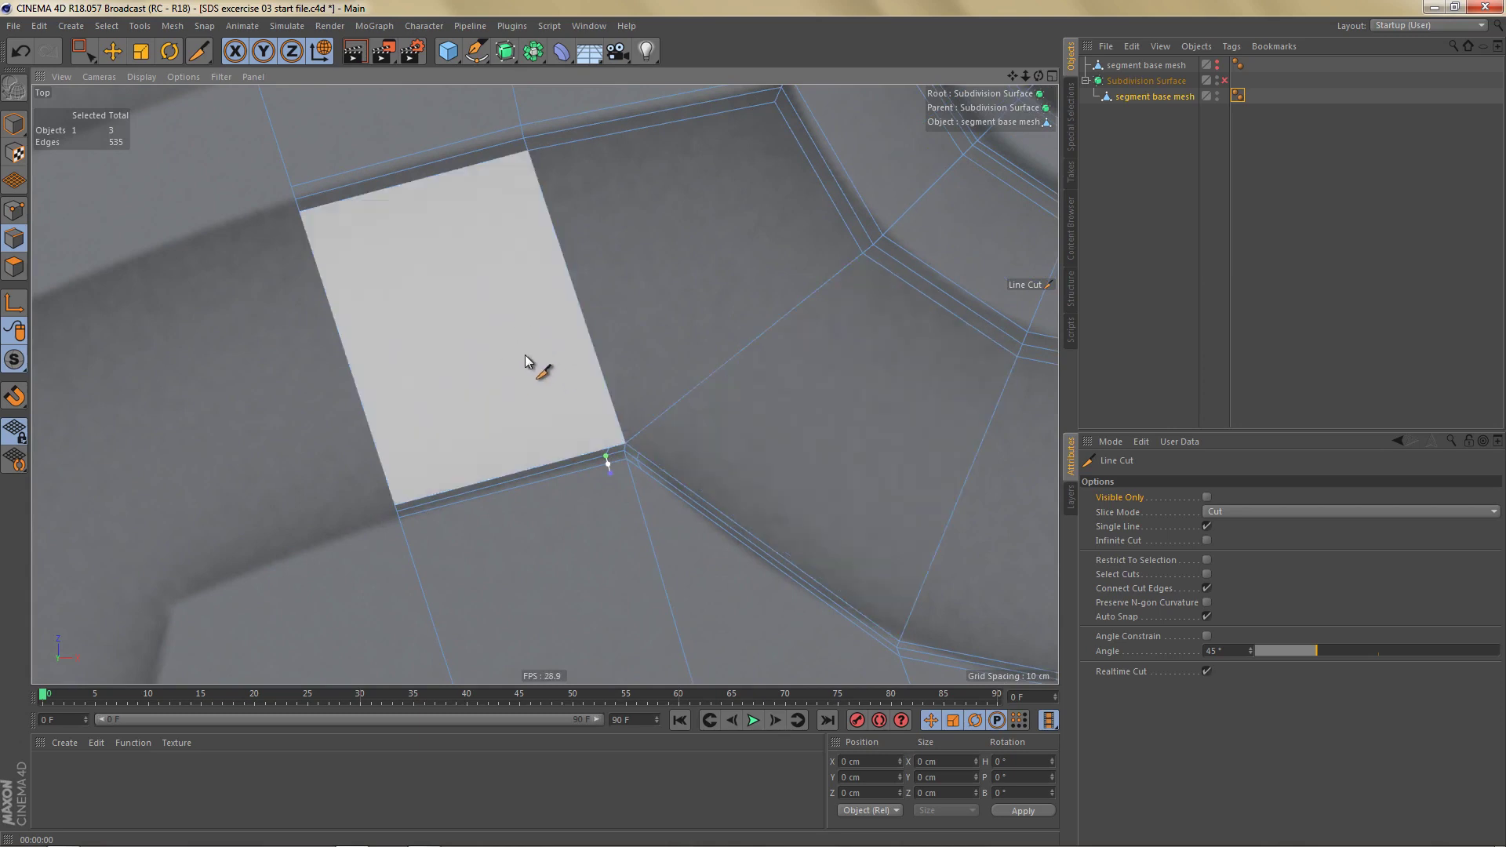
# Step: Connect three points on the arm's lower inner edge to the ledge corner and the cut points on either side of it with line cuts
pyautogui.scroll(2, 807, 329)
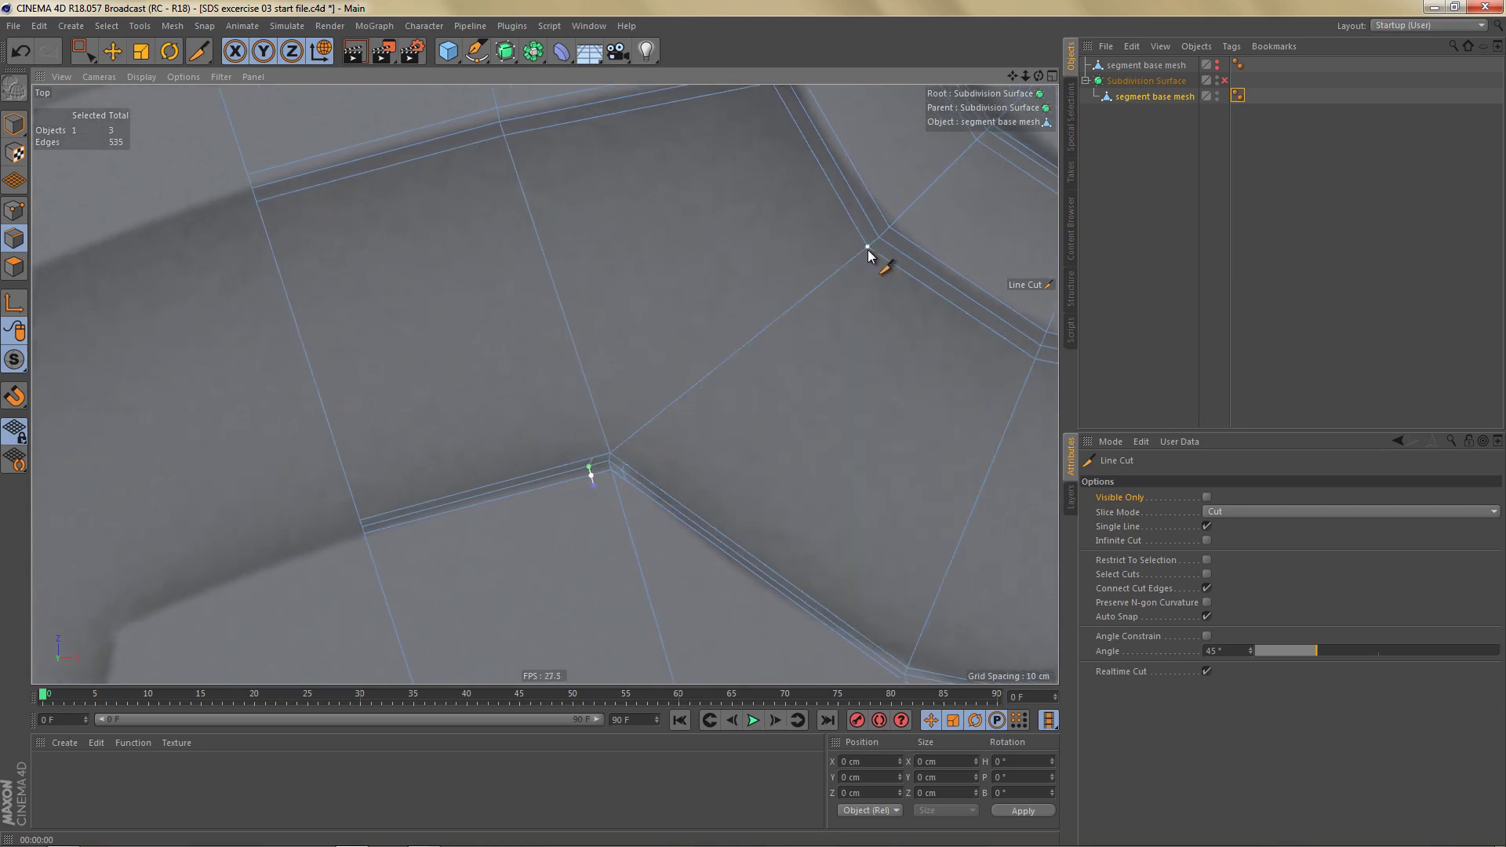
pyautogui.press('Return')
pyautogui.press('Return')
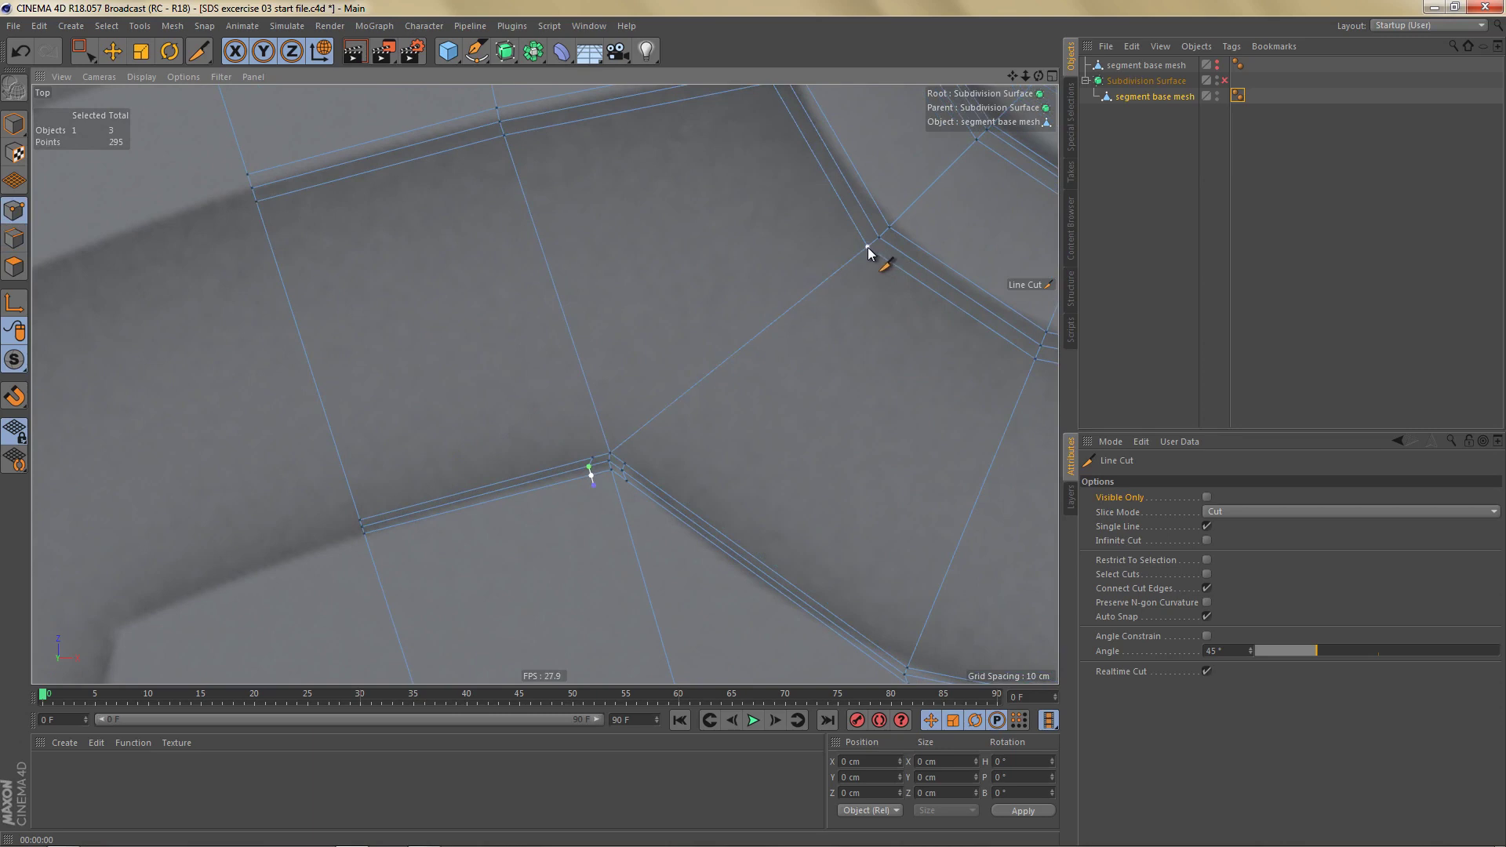
pyautogui.click(868, 248)
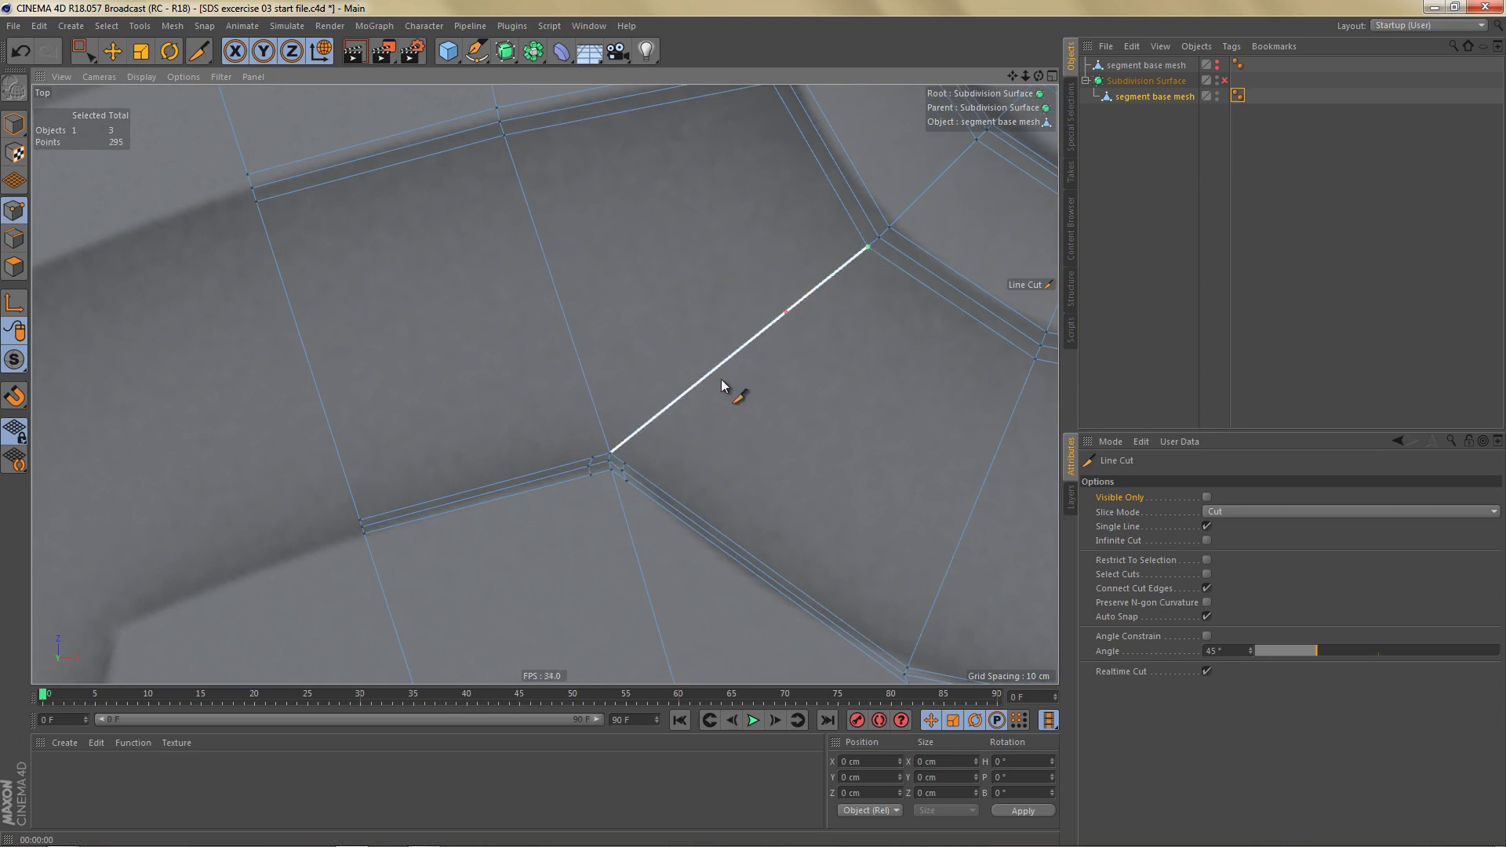
pyautogui.click(633, 450)
pyautogui.keyDown('alt'); pyautogui.moveTo(708, 377); pyautogui.dragTo(686, 435, button='middle'); pyautogui.keyUp('alt')
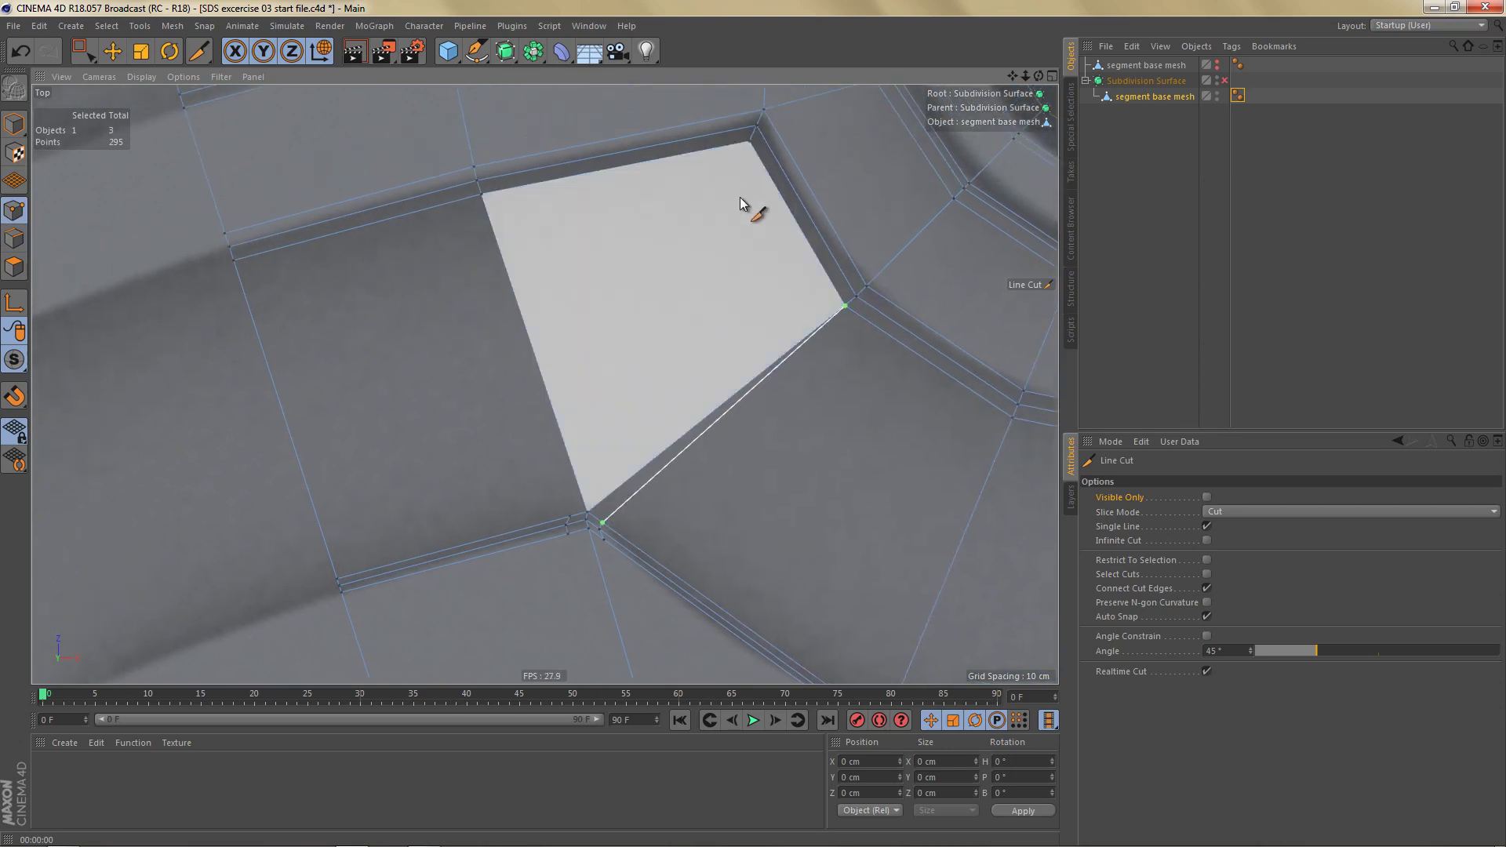
pyautogui.click(749, 142)
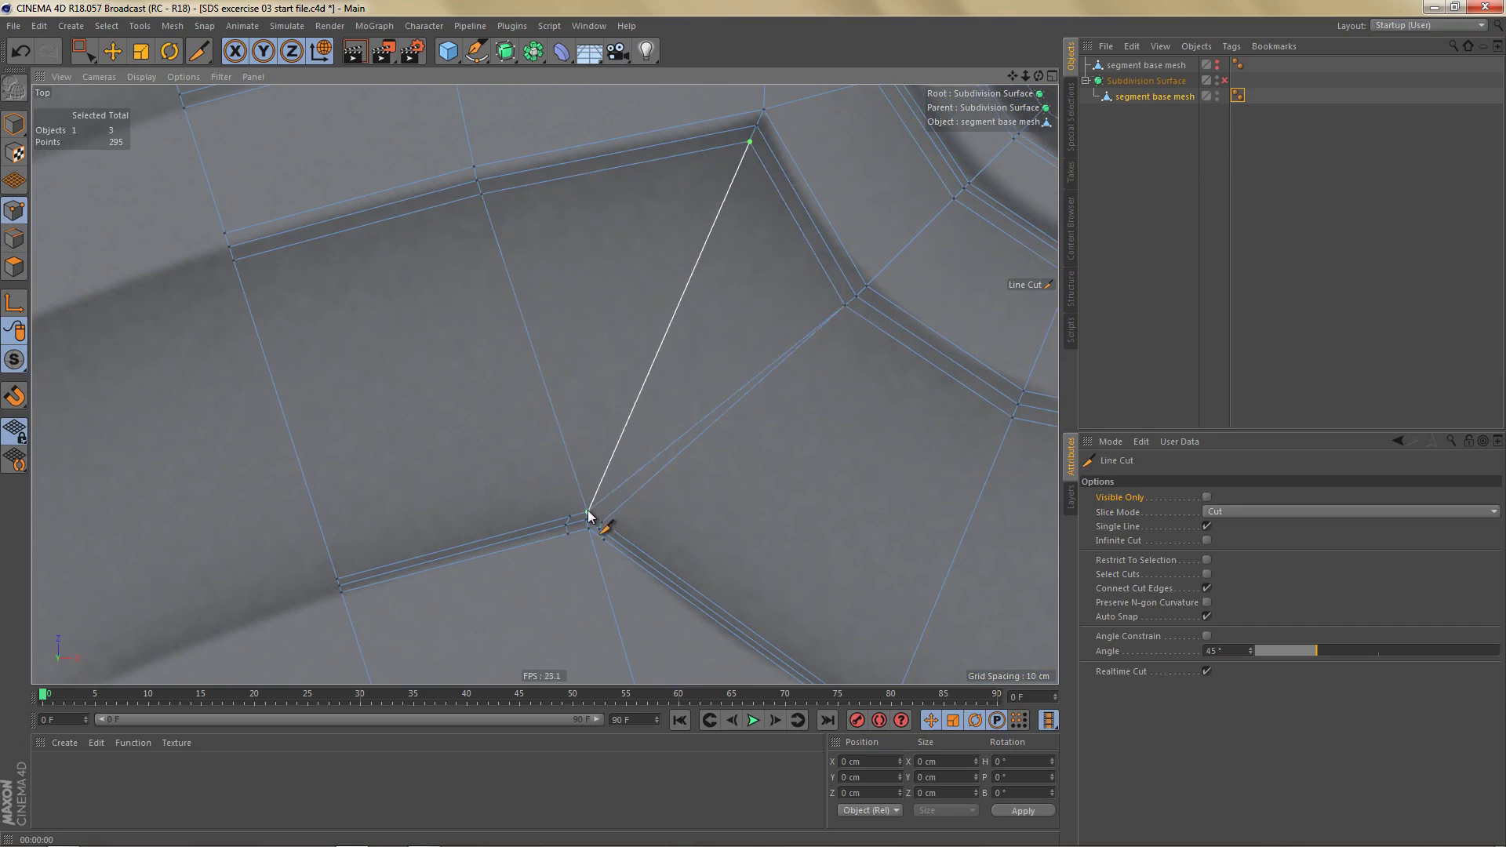
pyautogui.click(588, 514)
pyautogui.click(480, 196)
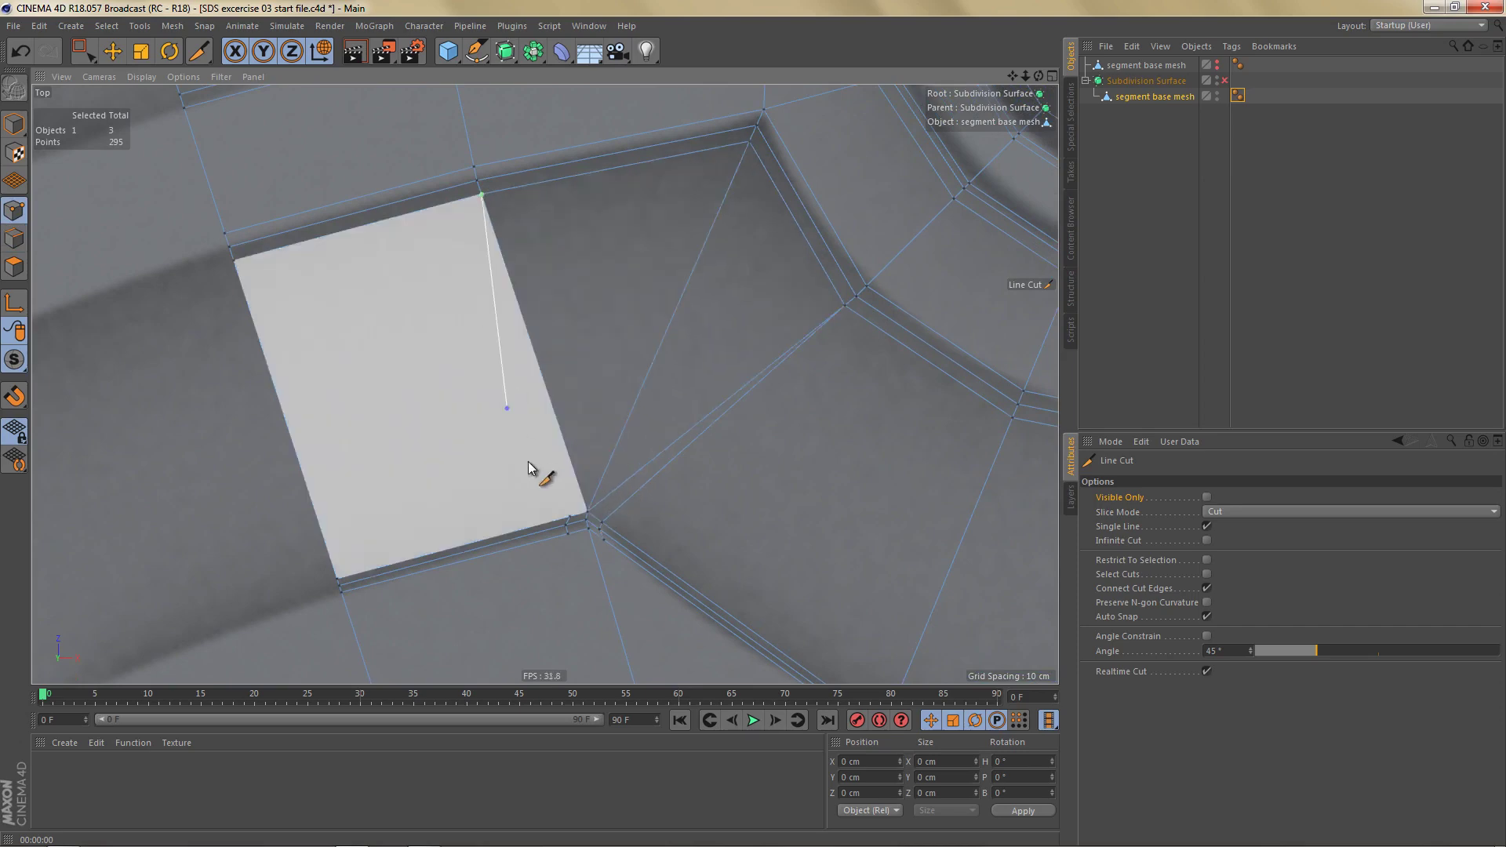
pyautogui.click(567, 518)
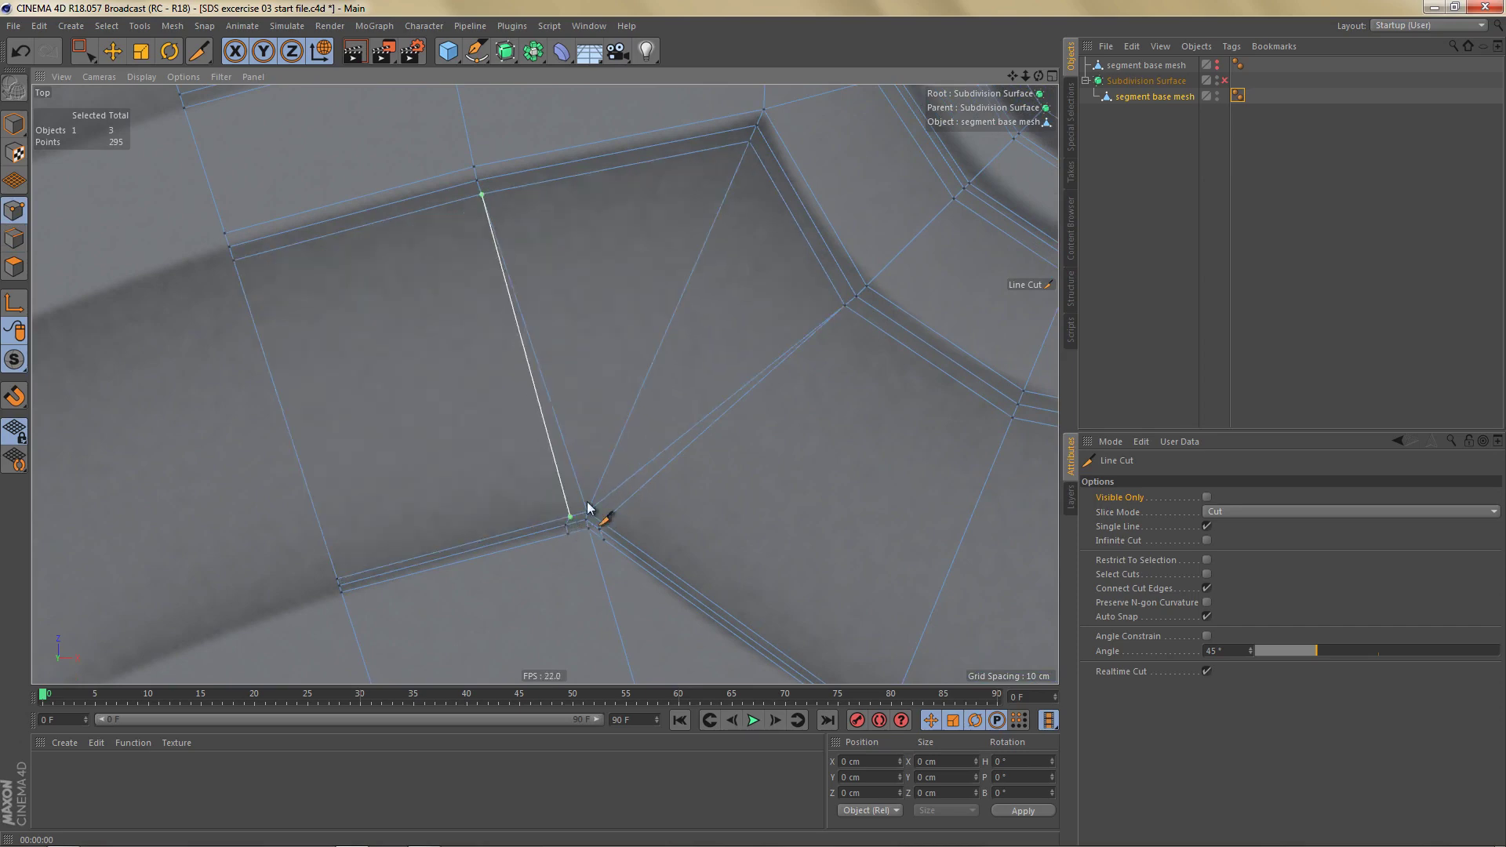
pyautogui.scroll(2, 694, 423)
pyautogui.press('Return')
# Step: Dissolve the two old edges that run beside the new cuts into the ledge corner
pyautogui.press('e')
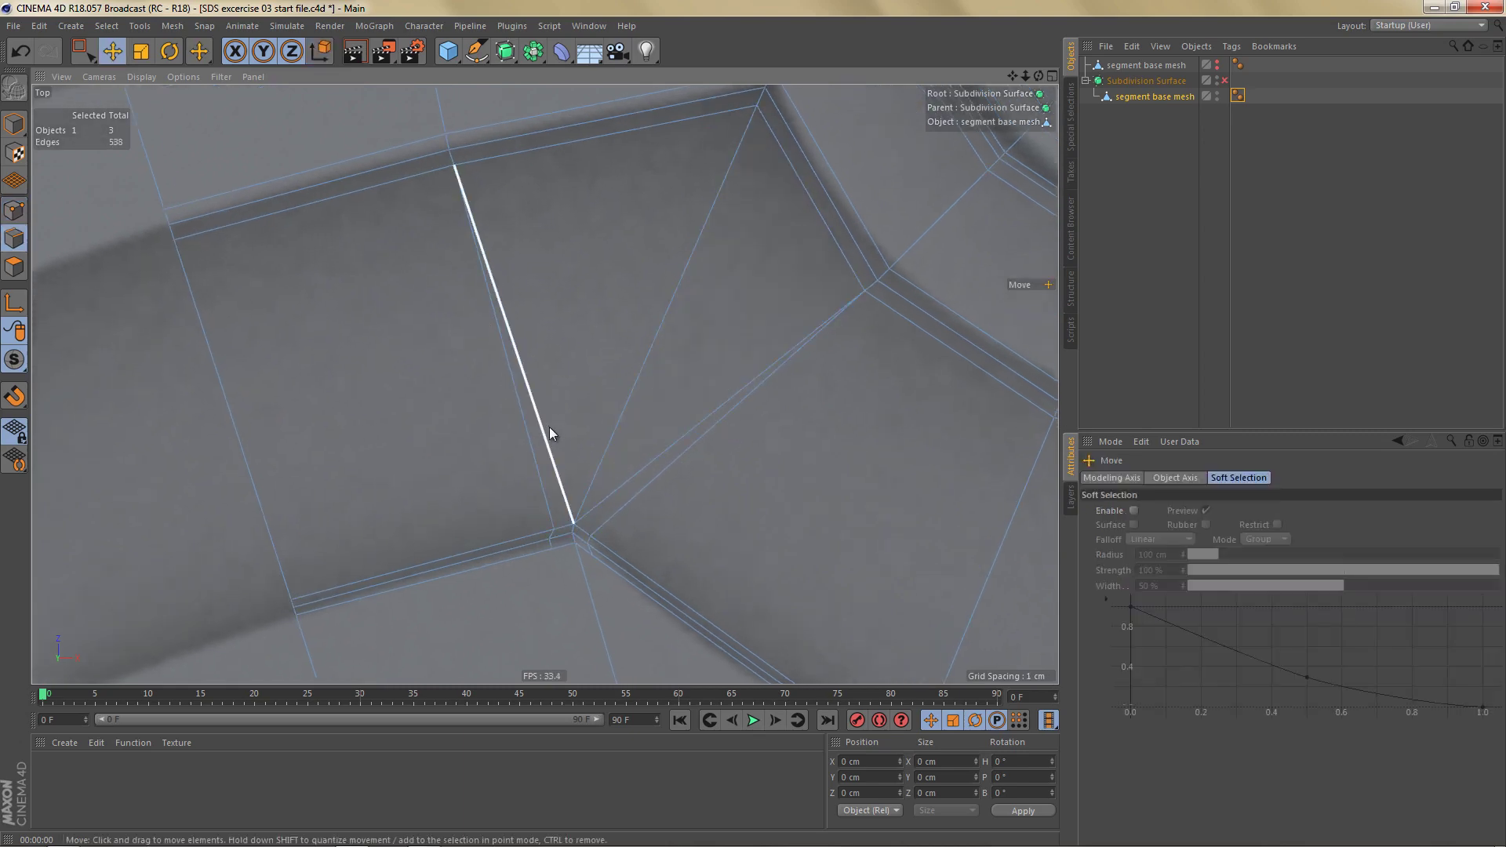
pyautogui.click(549, 430)
pyautogui.hotkey('ctrl', 'BackSpace')
pyautogui.click(659, 452)
pyautogui.hotkey('ctrl', 'BackSpace')
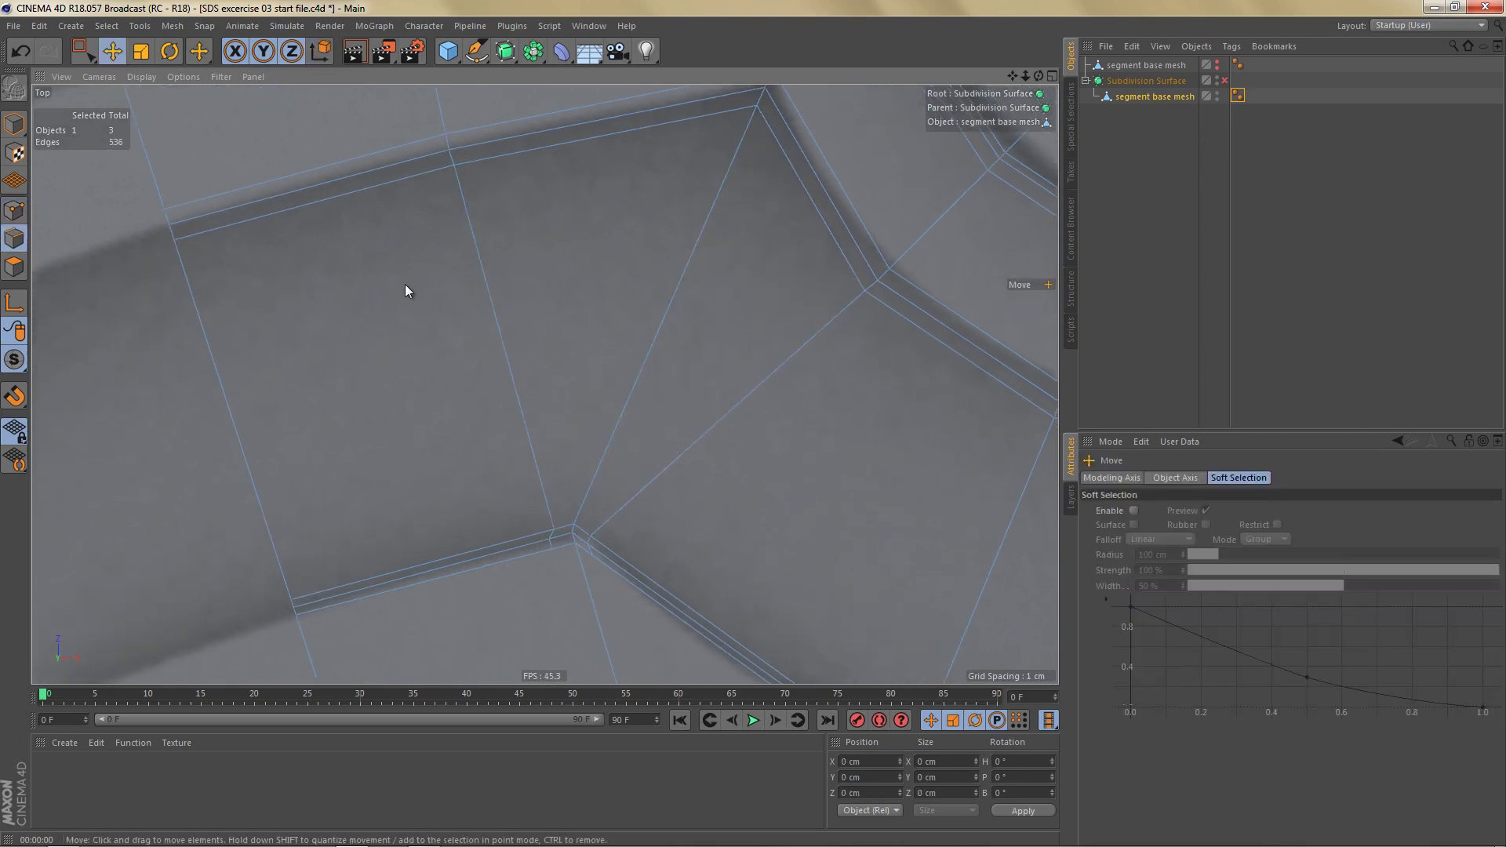
# Step: Preview the reworked ledge corner with the Subdivision Surface, turn it off and examine the arm and collar junction in the Perspective view
pyautogui.scroll(-3, 641, 363)
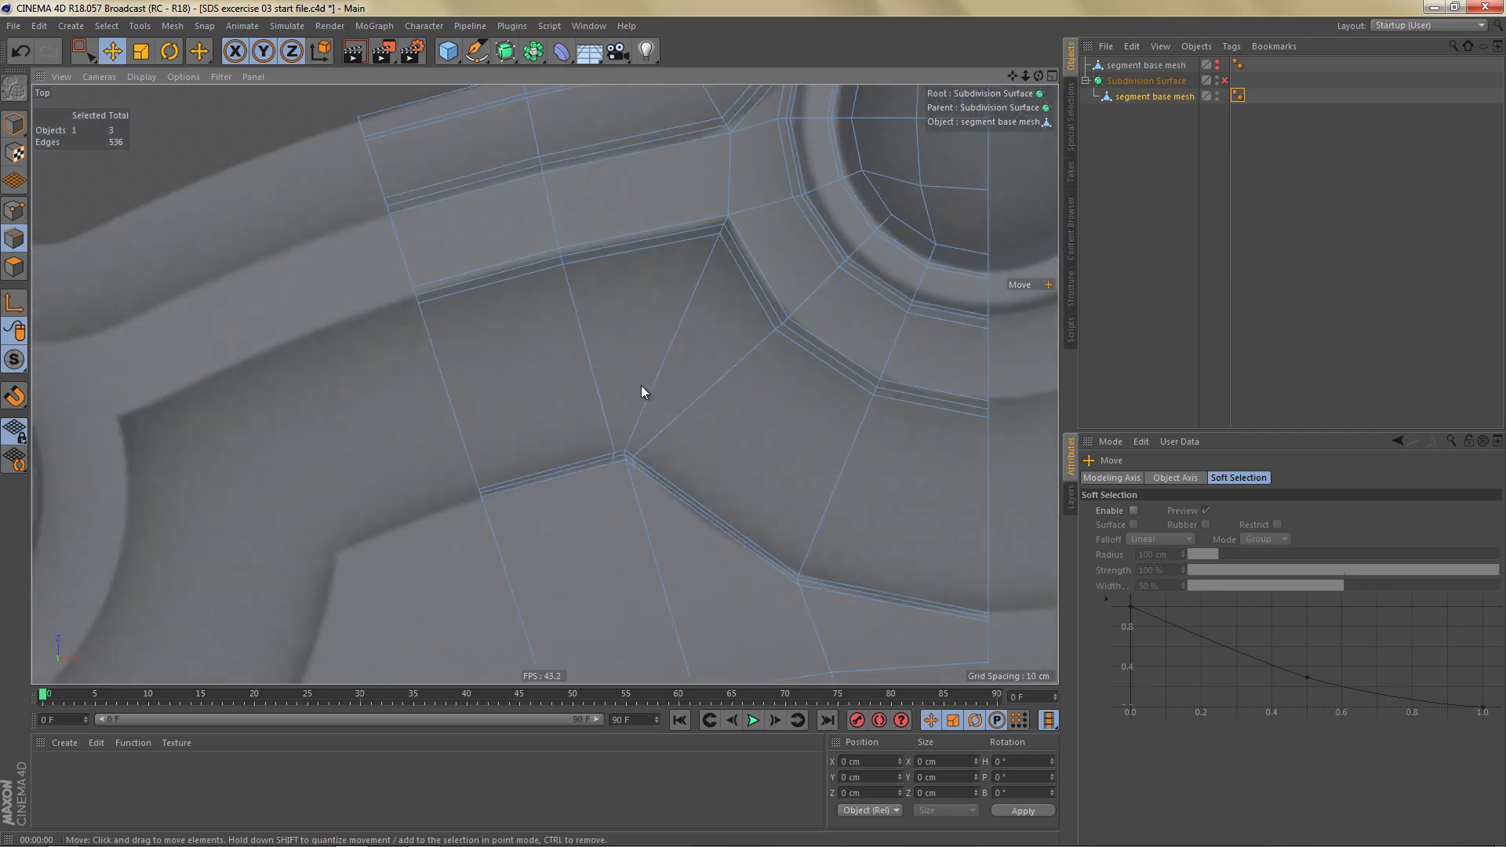
pyautogui.press('q')
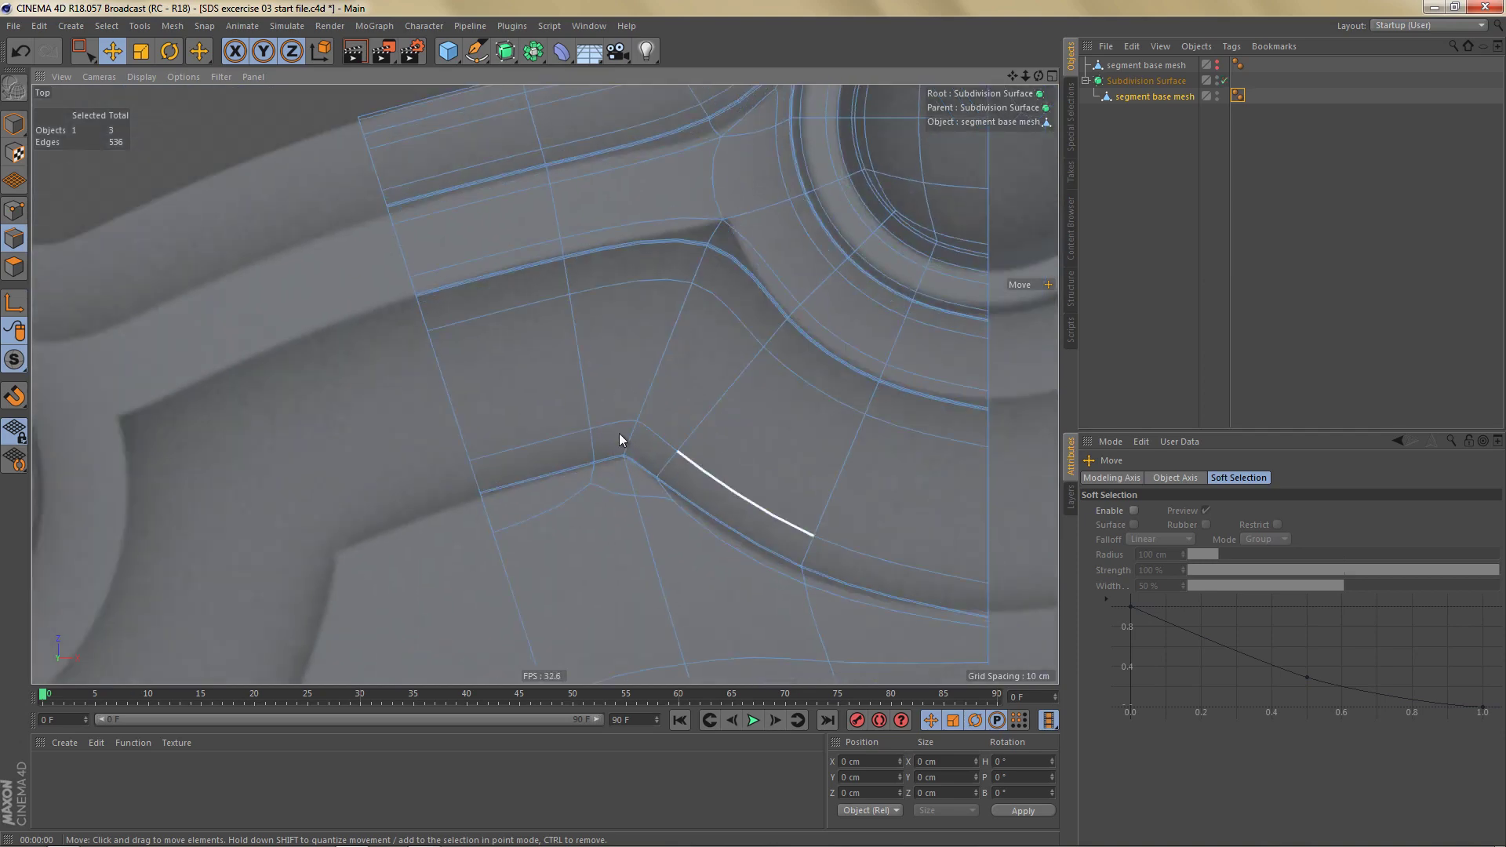
pyautogui.press('q')
pyautogui.keyDown('alt'); pyautogui.moveTo(726, 218); pyautogui.dragTo(747, 328, button='middle'); pyautogui.keyUp('alt')
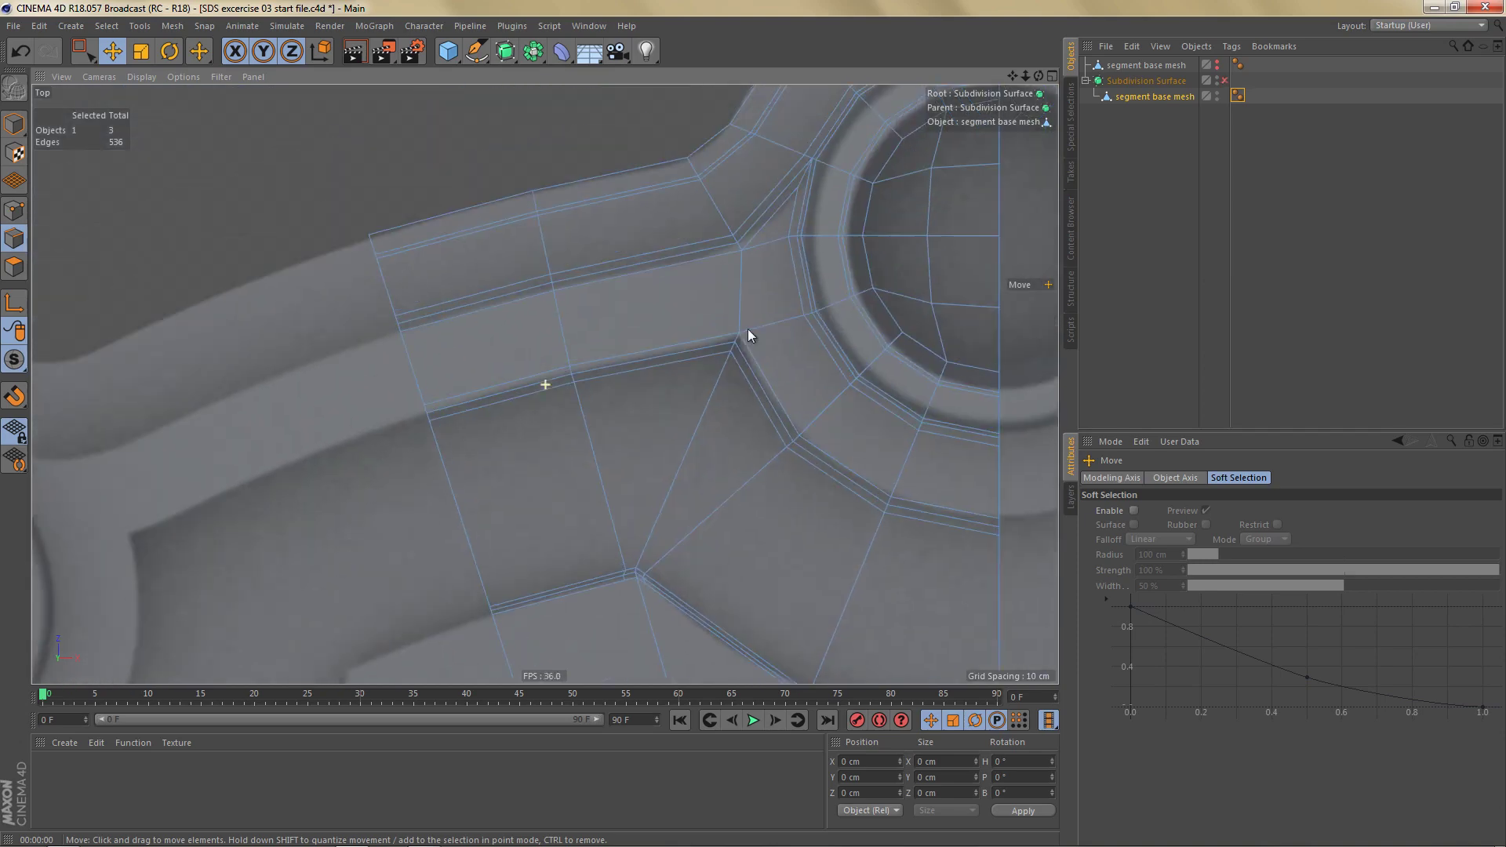
pyautogui.scroll(5, 769, 337)
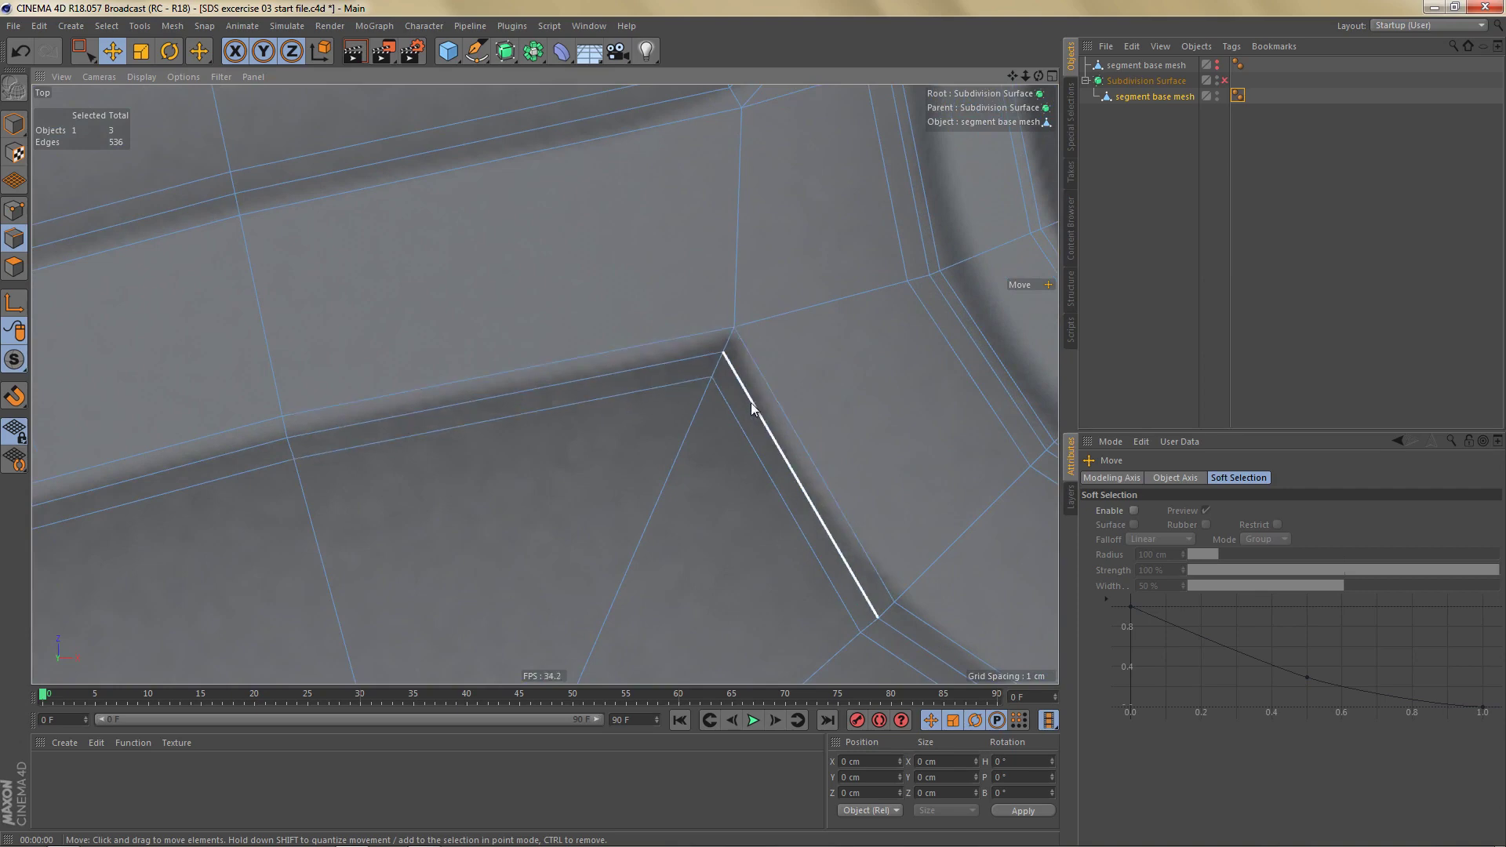
pyautogui.keyDown('alt'); pyautogui.moveTo(745, 402); pyautogui.dragTo(738, 450, button='middle'); pyautogui.keyUp('alt')
pyautogui.middleClick(760, 340)
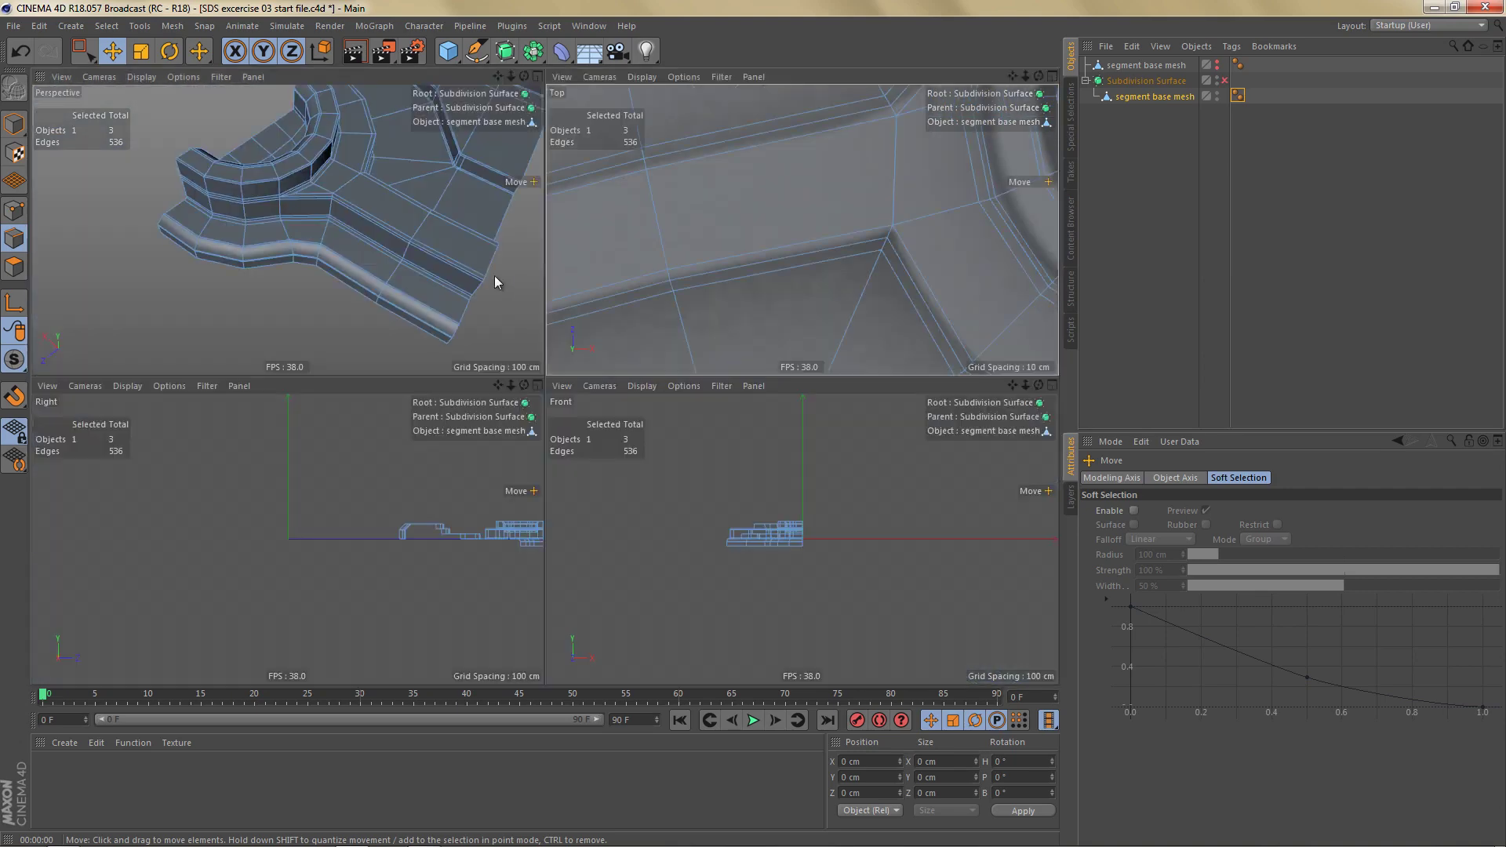
pyautogui.middleClick(496, 276)
pyautogui.keyDown('alt'); pyautogui.moveTo(586, 295); pyautogui.dragTo(582, 395); pyautogui.keyUp('alt')
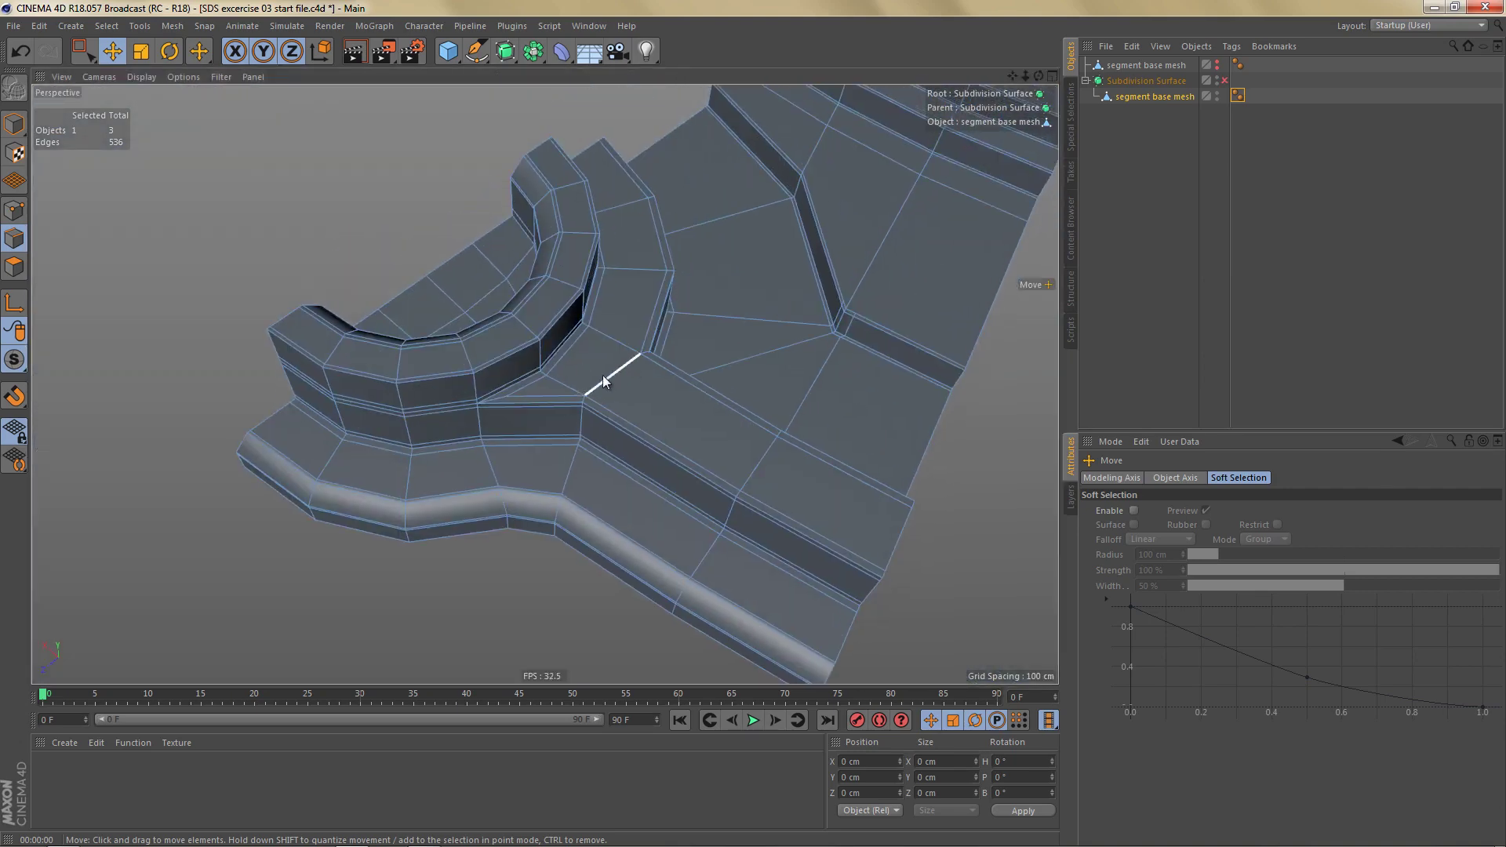
pyautogui.keyDown('alt'); pyautogui.moveTo(595, 376); pyautogui.dragTo(570, 404, button='middle'); pyautogui.keyUp('alt')
pyautogui.keyDown('alt'); pyautogui.moveTo(606, 405); pyautogui.dragTo(509, 423); pyautogui.keyUp('alt')
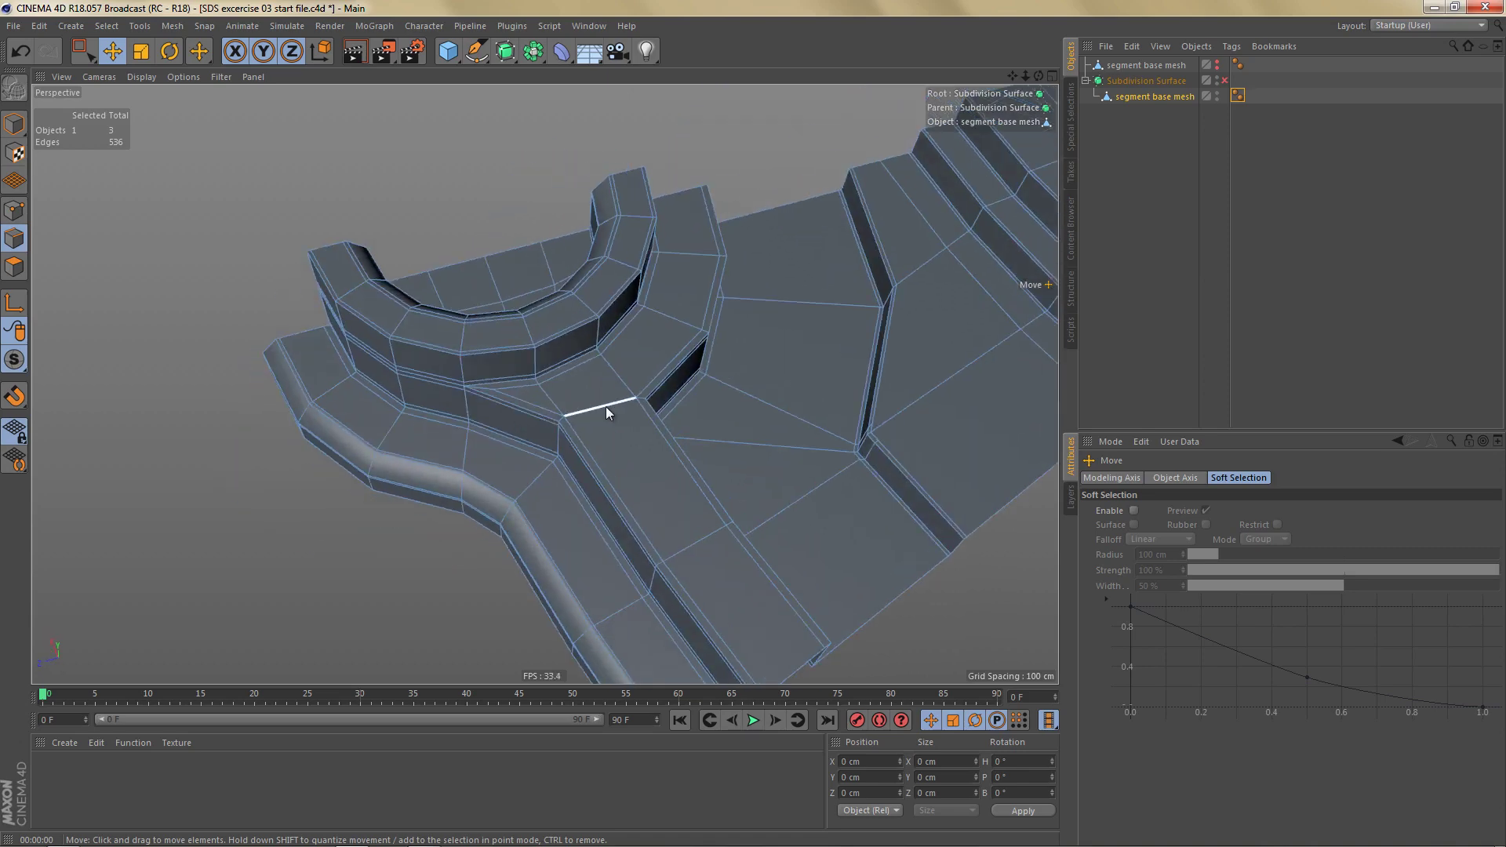
pyautogui.keyDown('alt'); pyautogui.moveTo(605, 406); pyautogui.dragTo(586, 336, button='middle'); pyautogui.keyUp('alt')
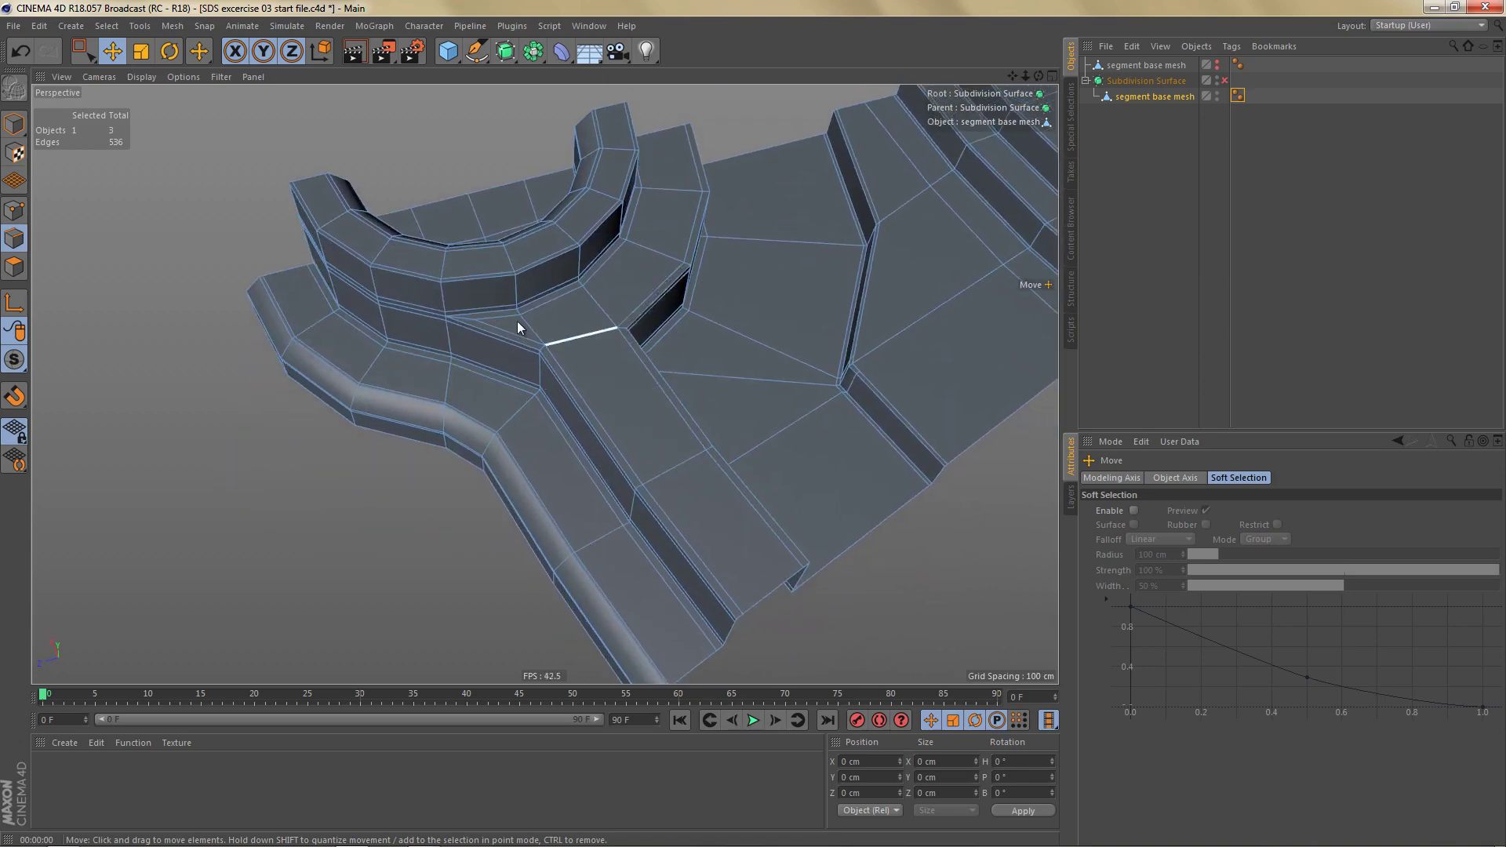
pyautogui.keyDown('alt'); pyautogui.moveTo(573, 381); pyautogui.dragTo(615, 380, button='right'); pyautogui.keyUp('alt')
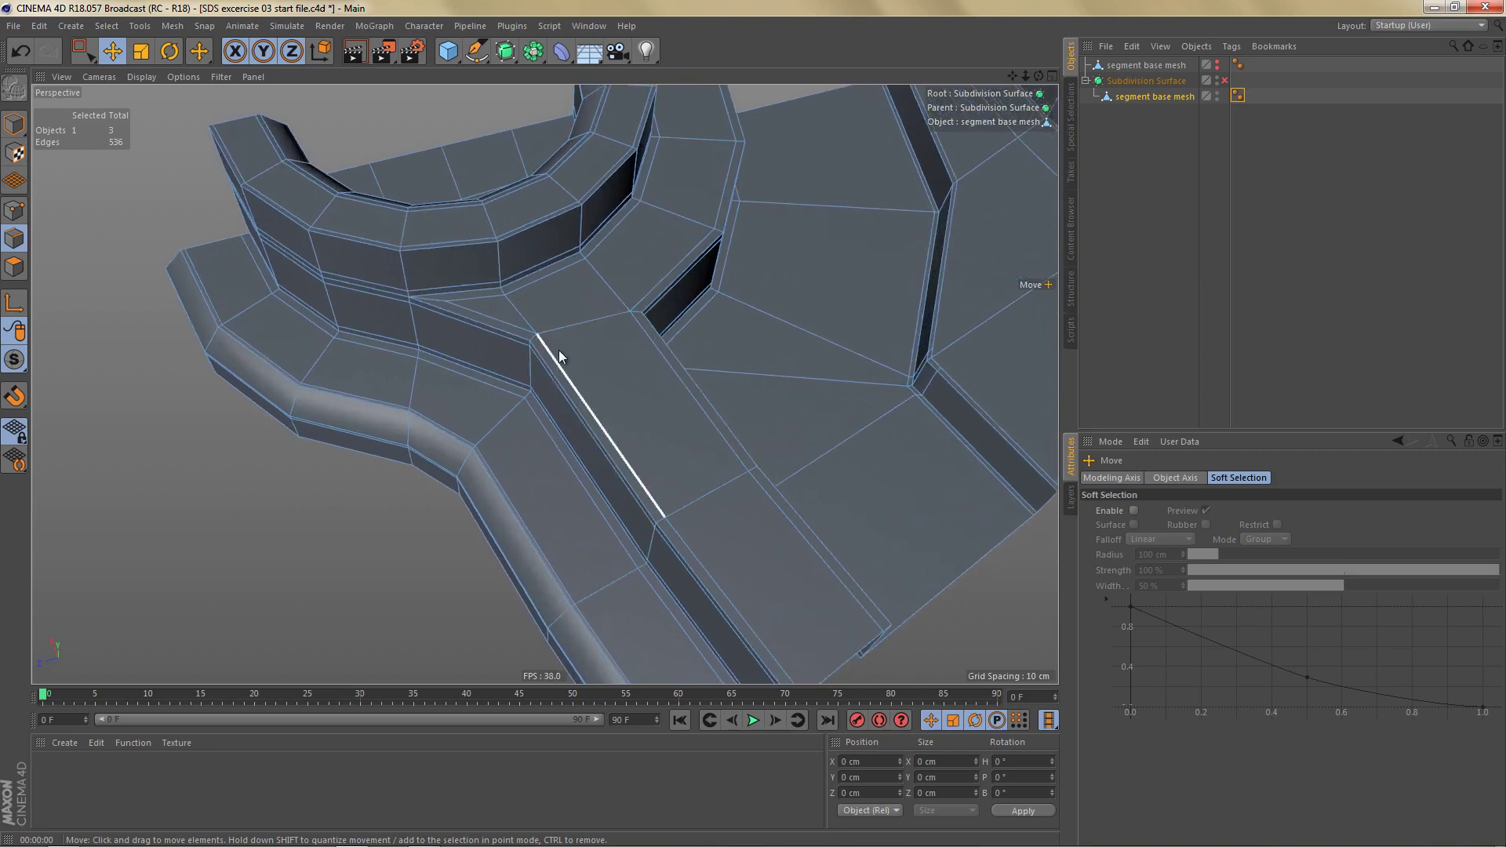
# Step: Select the three cross edges on the arm's flat top with Live Selection and connect them with a lengthwise centre edge
pyautogui.press('9')
pyautogui.click(584, 321)
pyautogui.keyDown('shift'); pyautogui.click(708, 494); pyautogui.keyUp('shift')
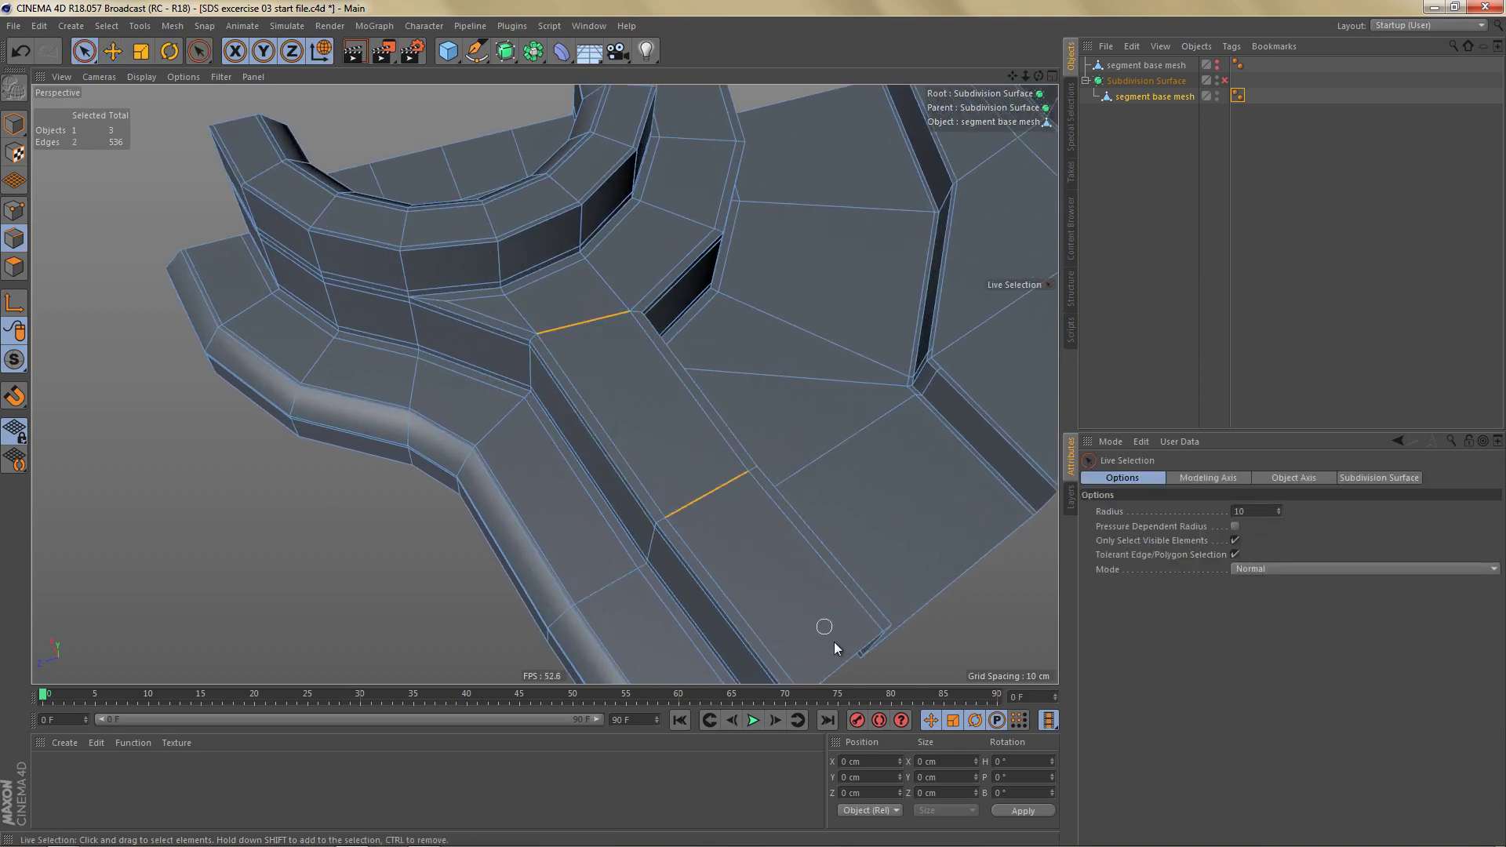
pyautogui.keyDown('shift'); pyautogui.click(849, 655); pyautogui.keyUp('shift')
pyautogui.press('m')
pyautogui.press('m')
# Step: In point mode, connect the midpoint of the arm's first cross edge to the nearby point at the base of the collar
pyautogui.scroll(4, 559, 298)
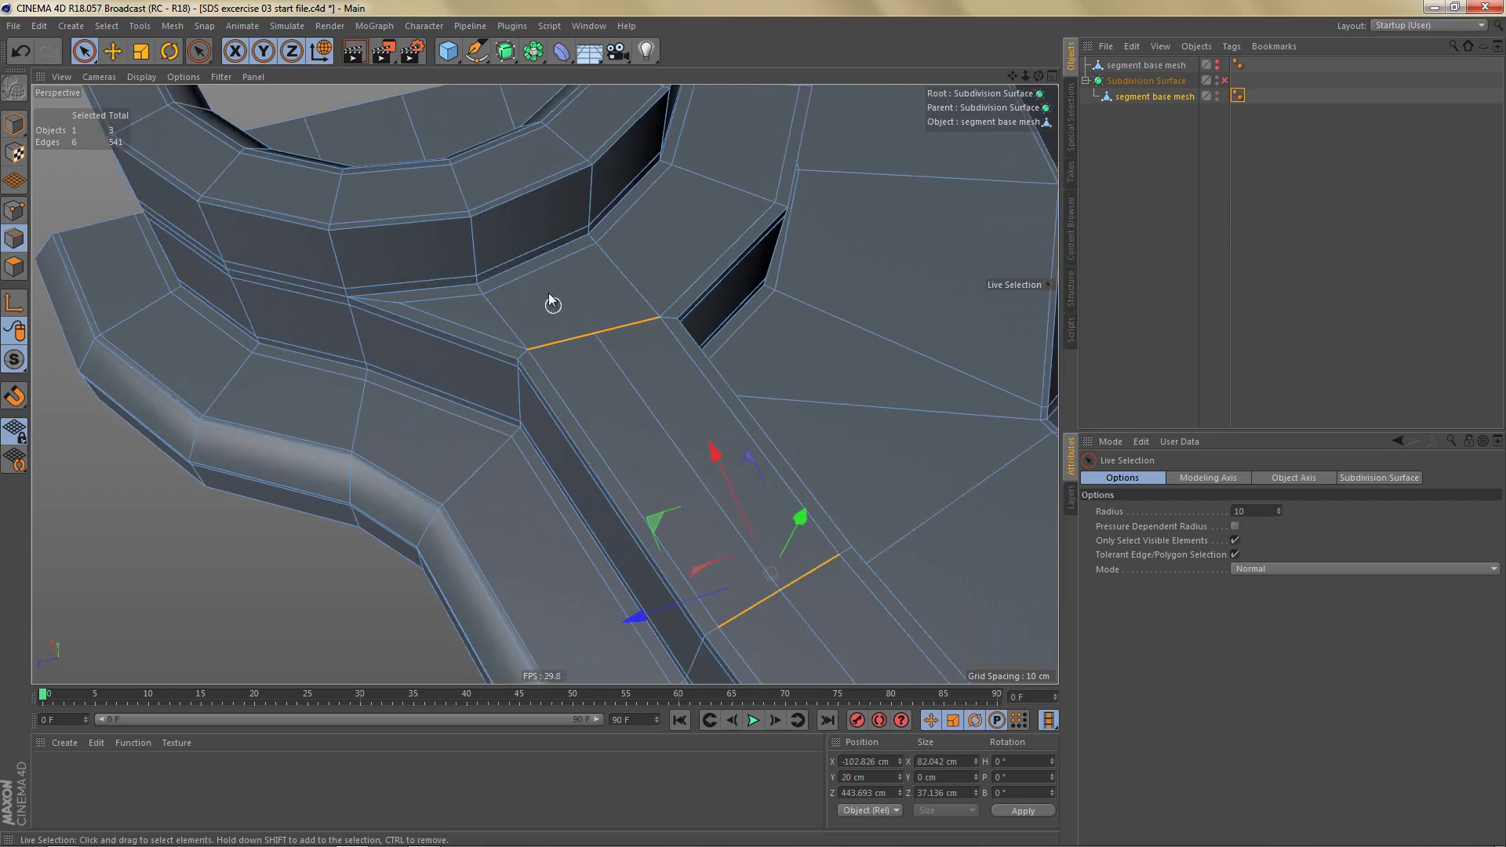
pyautogui.press('Return')
pyautogui.press('m')
pyautogui.press('m')
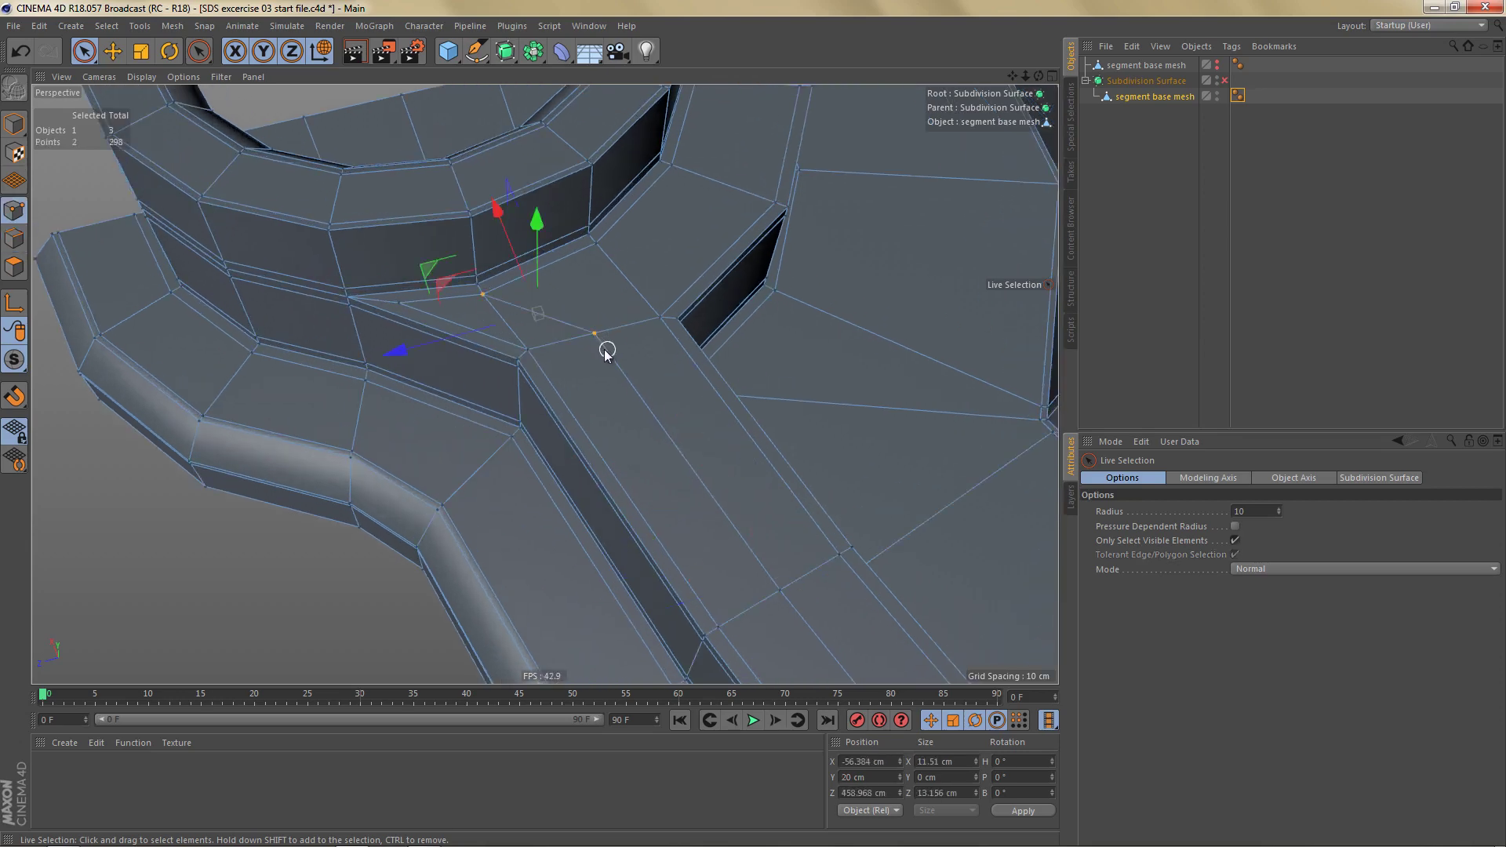
# Step: Dissolve the short diagonal edge between the collar base and the arm's corner, together with the selected cross edges
pyautogui.press('Return')
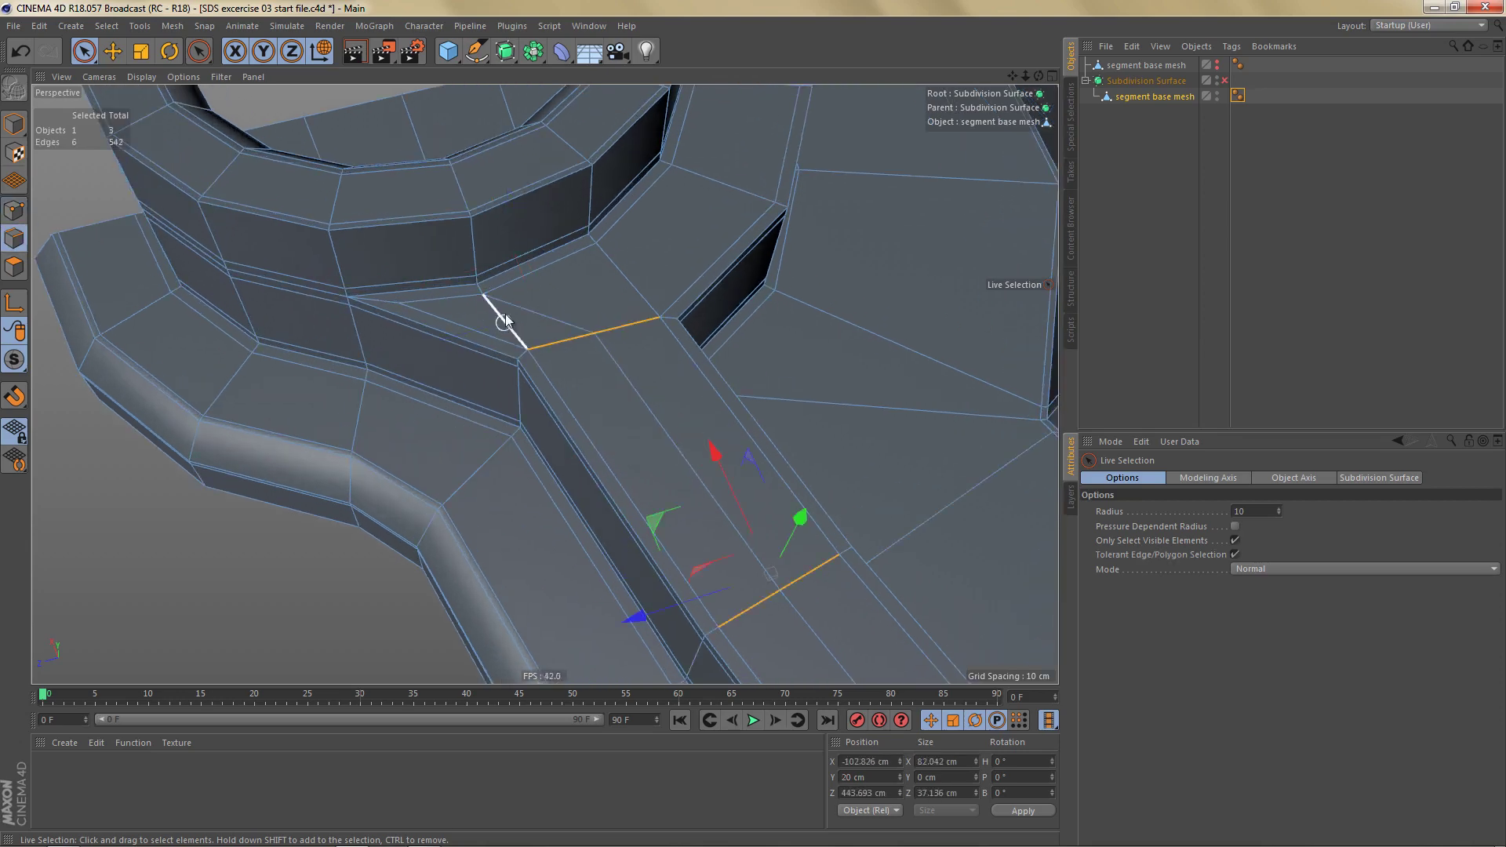
pyautogui.click(505, 318)
pyautogui.hotkey('ctrl', 'BackSpace')
pyautogui.scroll(-3, 539, 343)
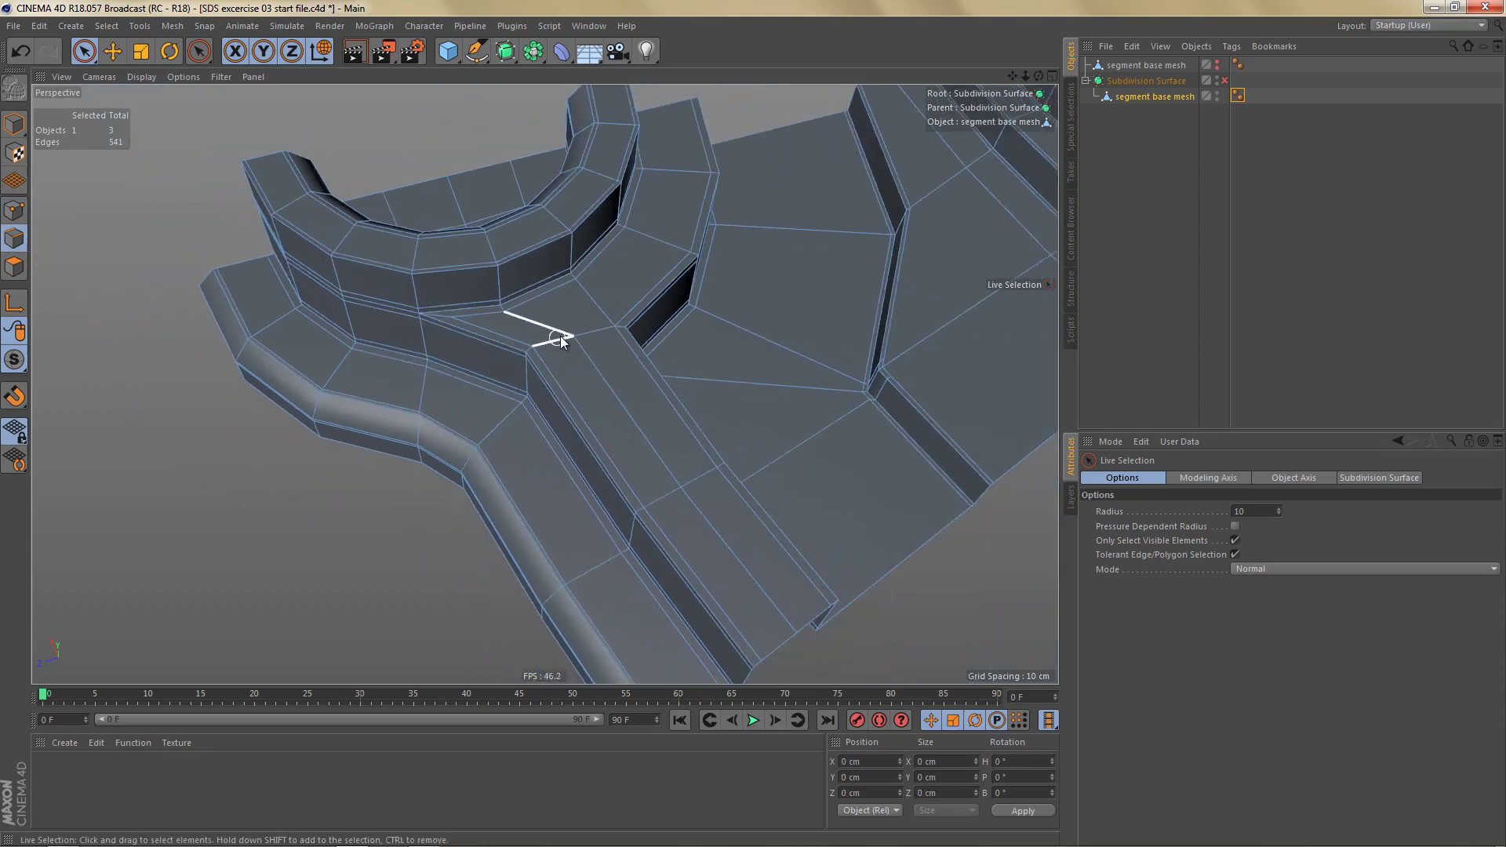
# Step: Undo the dissolve and the centre edges added along the arm's flat top
pyautogui.hotkey('ctrl', 'z')
pyautogui.hotkey('ctrl', 'z')
pyautogui.hotkey('ctrl', 'z')
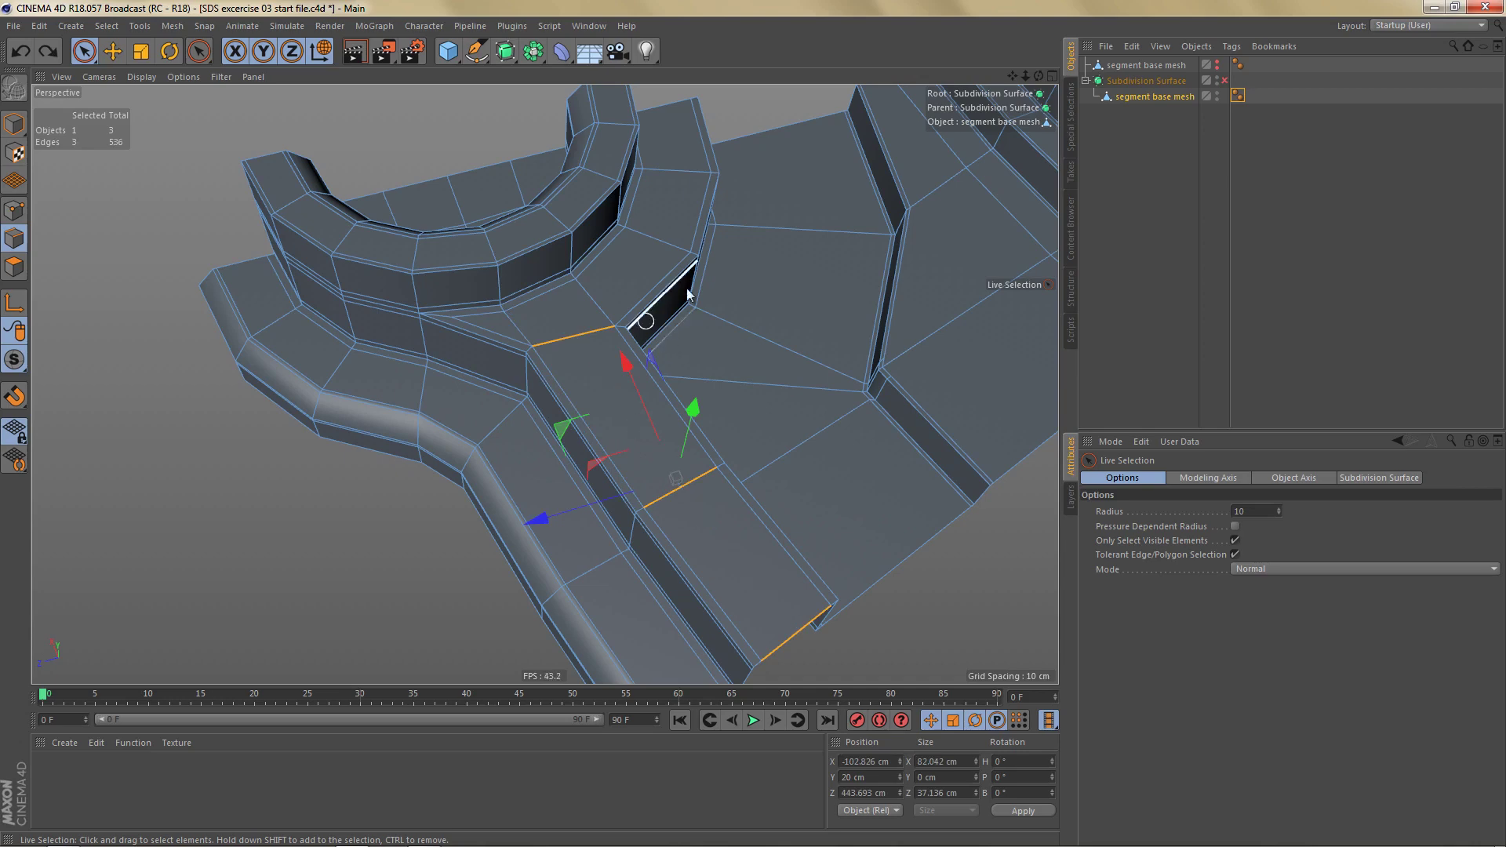
# Step: Select the cross edges around the flat ledge below the collar, up to the arm junction, and connect them through their midpoints
pyautogui.hotkey('ctrl', 'BackSpace')
pyautogui.moveTo(660, 116); pyautogui.dragTo(585, 290)
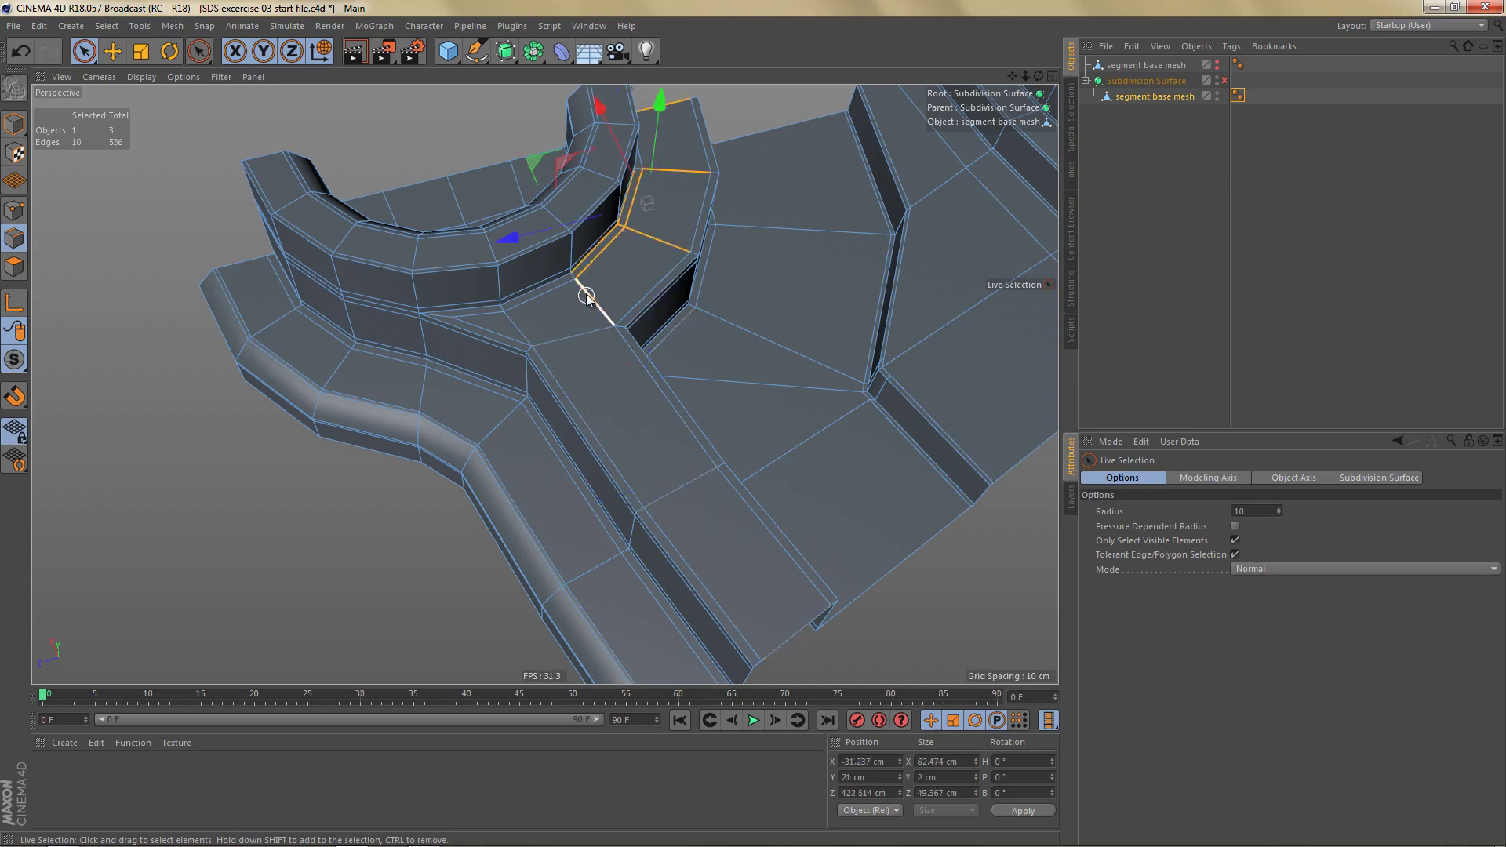
pyautogui.keyDown('alt'); pyautogui.moveTo(679, 215); pyautogui.dragTo(646, 283, button='middle'); pyautogui.keyUp('alt')
pyautogui.moveTo(644, 149); pyautogui.dragTo(626, 273)
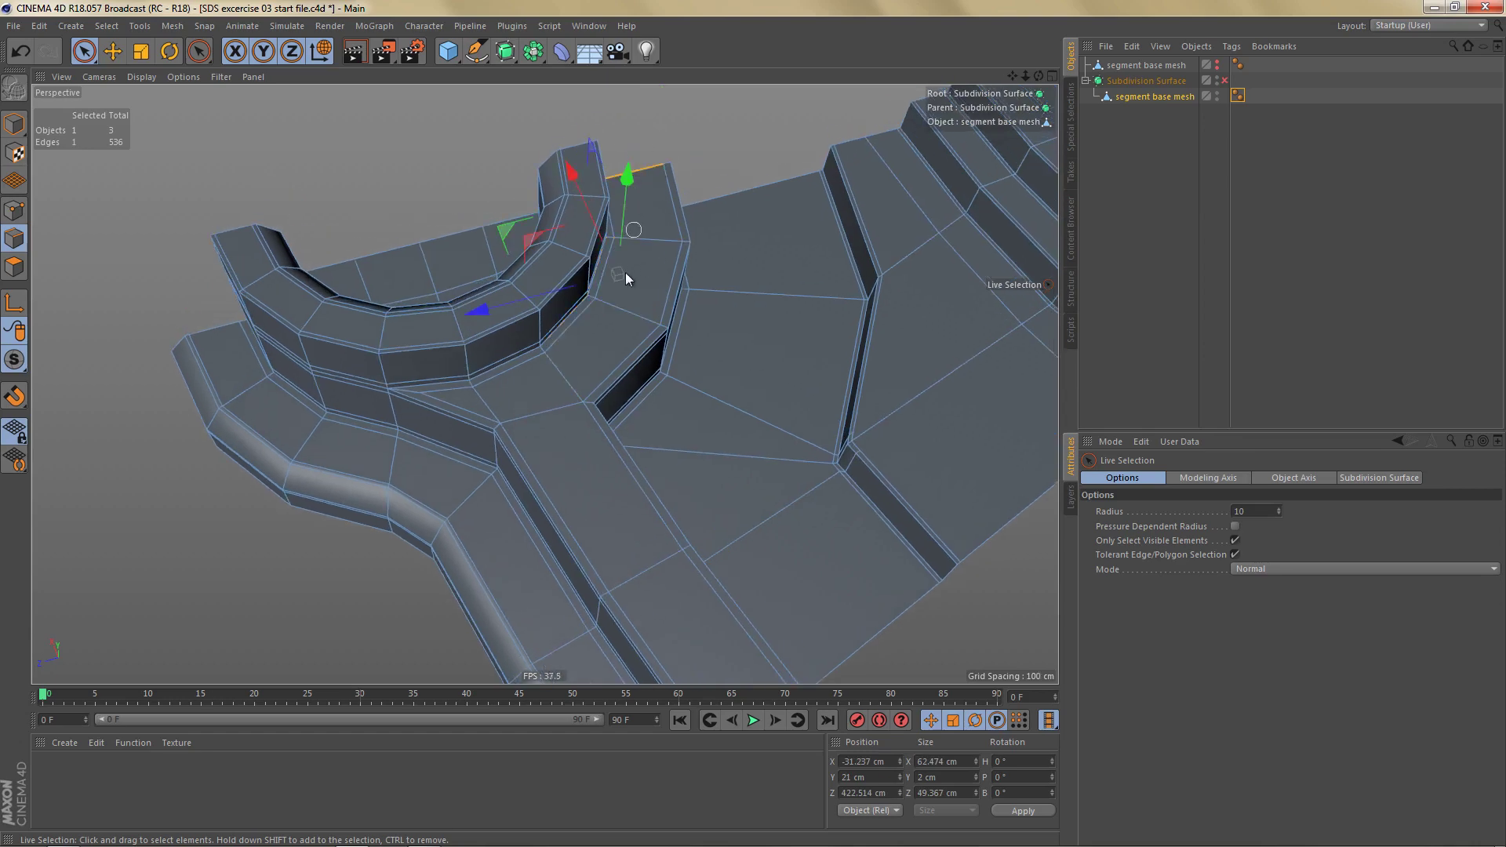
pyautogui.press('m')
pyautogui.press('m')
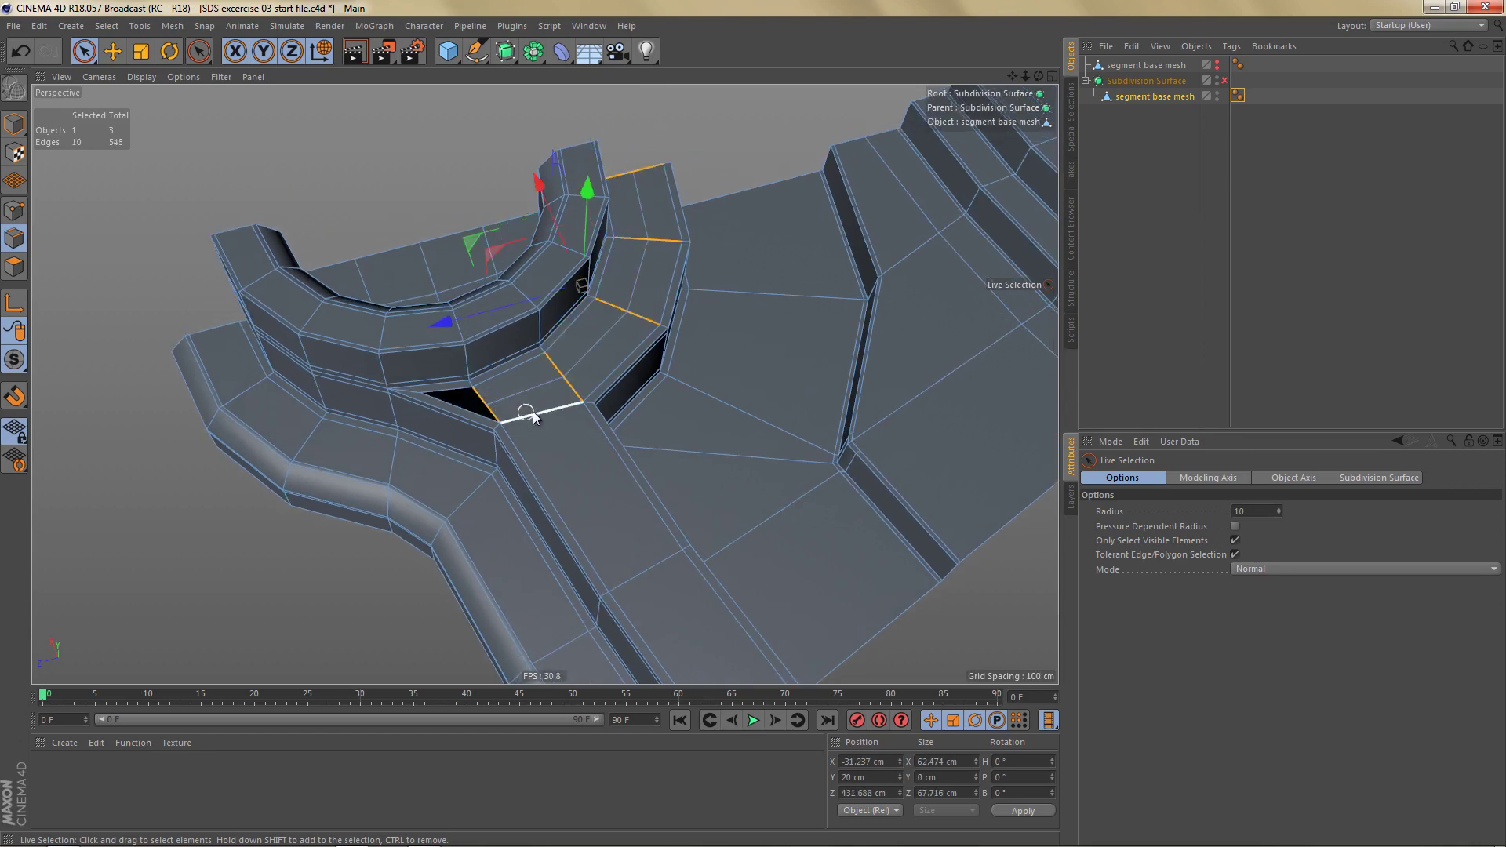
# Step: In point mode, slide the new loop's end point beside the arm's first cross edge by 35.5%
pyautogui.press('Return')
pyautogui.press('m')
pyautogui.press('o')
pyautogui.keyDown('alt'); pyautogui.moveTo(323, 424); pyautogui.dragTo(566, 384, button='right'); pyautogui.keyUp('alt')
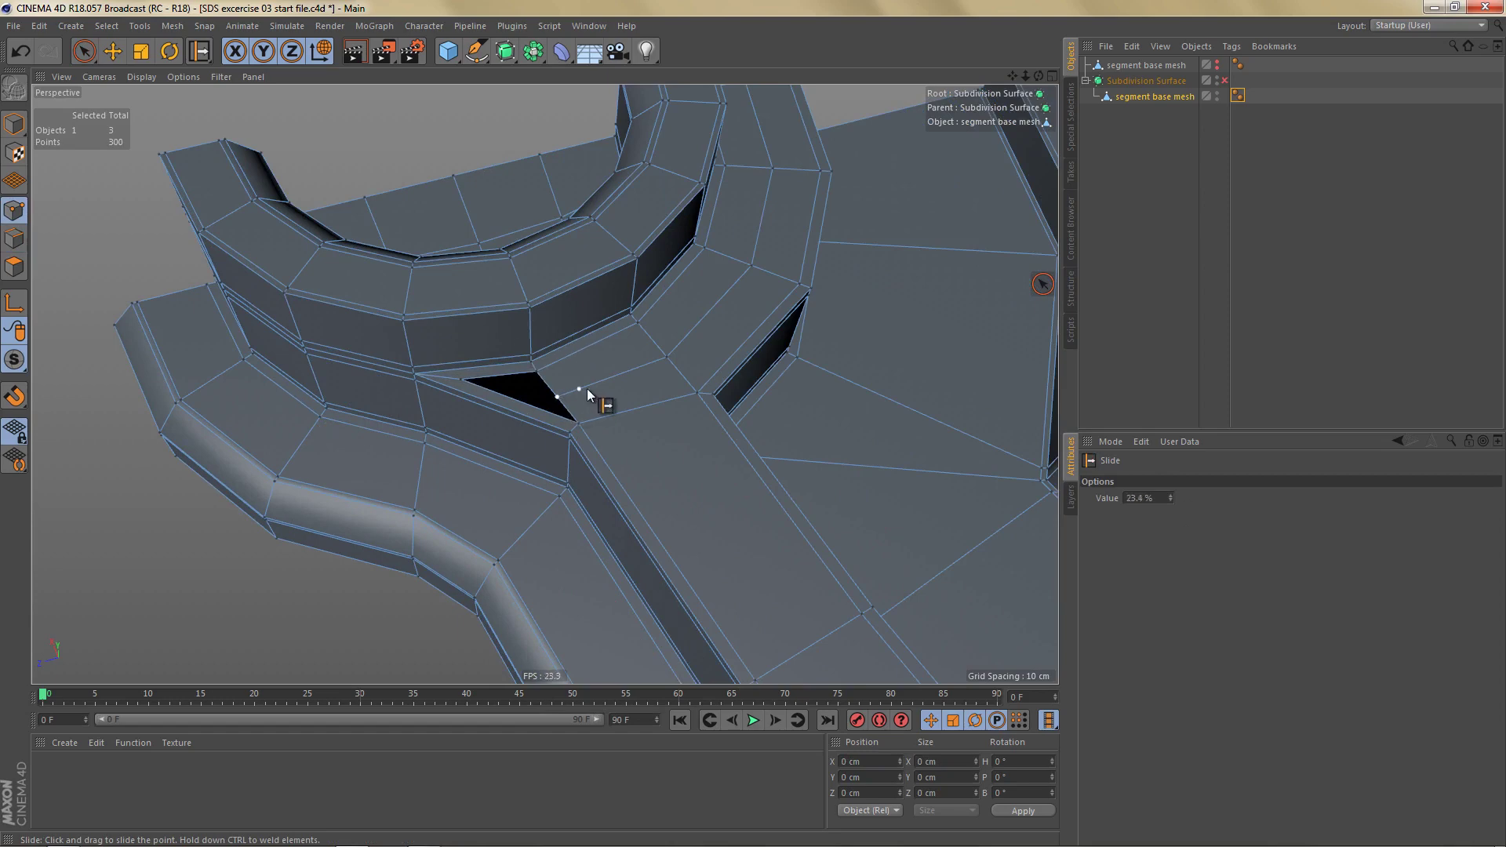
pyautogui.moveTo(597, 385); pyautogui.dragTo(597, 384)
pyautogui.keyDown('alt'); pyautogui.moveTo(613, 435); pyautogui.dragTo(614, 428); pyautogui.keyUp('alt')
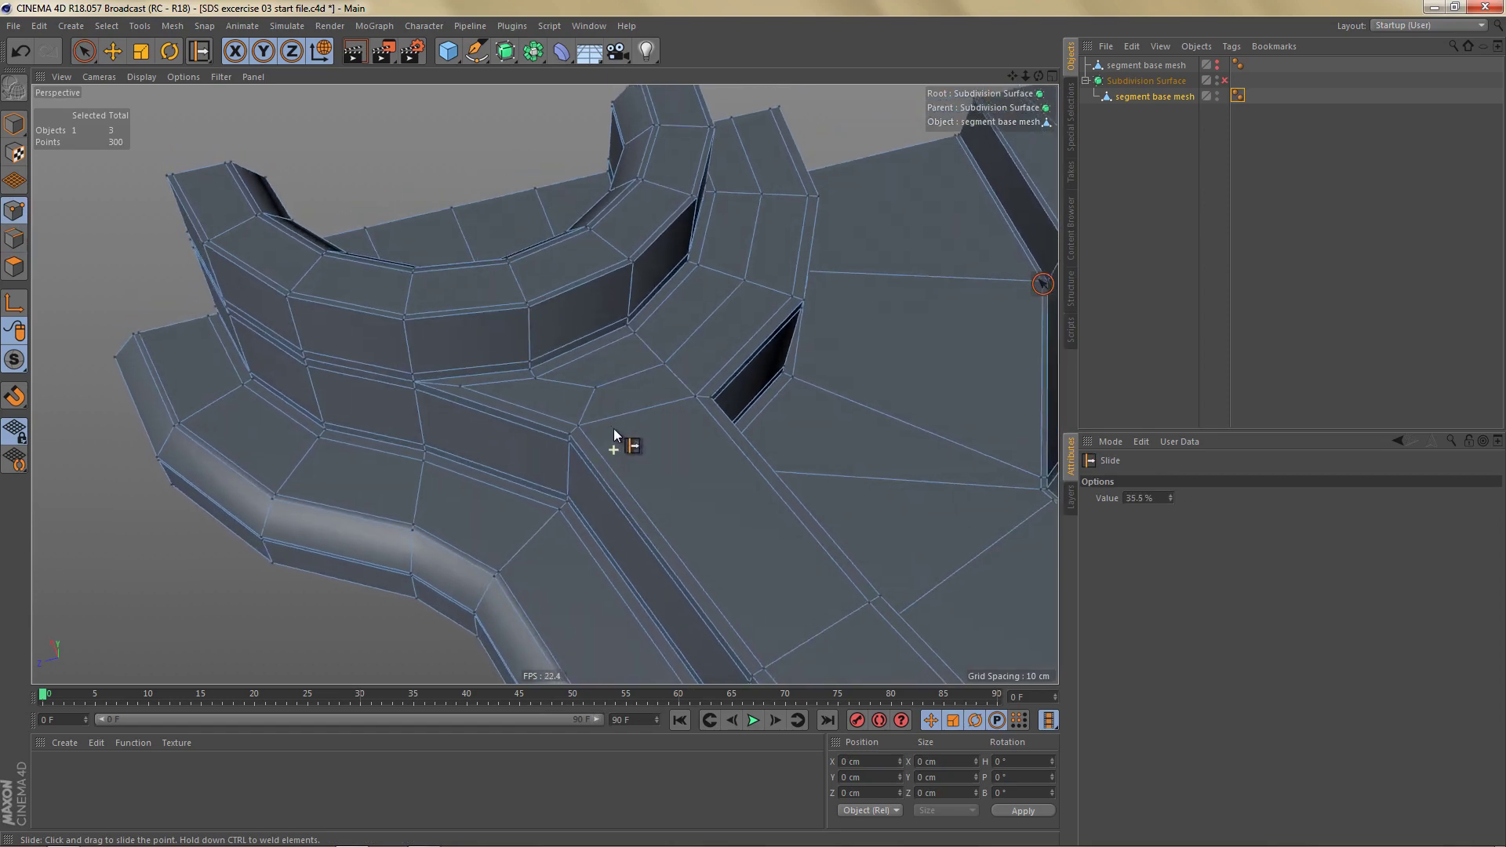
pyautogui.keyDown('alt'); pyautogui.moveTo(604, 415); pyautogui.dragTo(549, 459, button='right'); pyautogui.keyUp('alt')
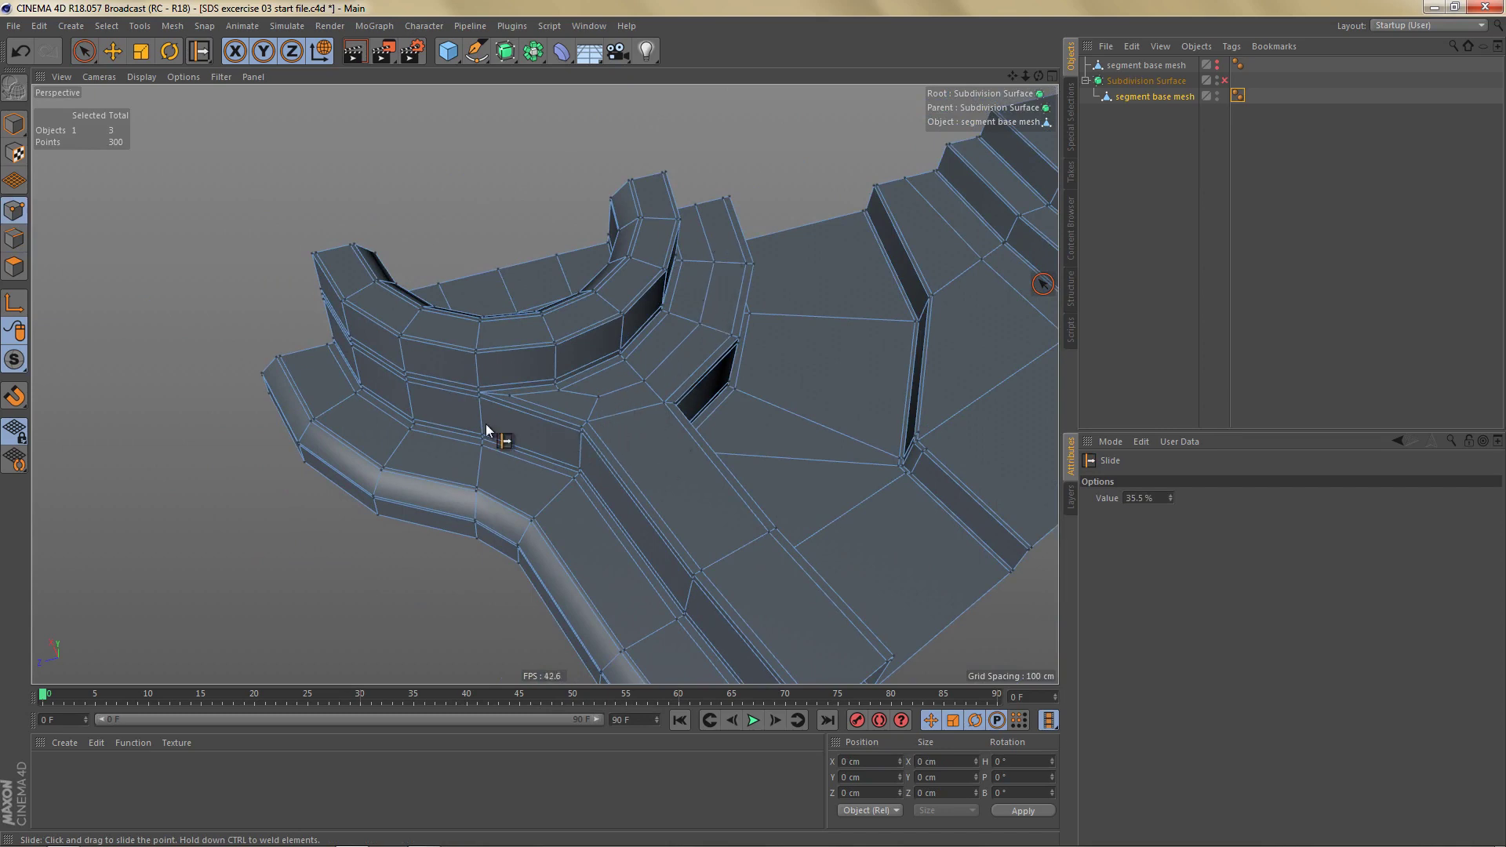
pyautogui.keyDown('alt'); pyautogui.moveTo(446, 418); pyautogui.dragTo(509, 392, button='right'); pyautogui.keyUp('alt')
pyautogui.keyDown('alt'); pyautogui.moveTo(502, 363); pyautogui.dragTo(606, 381); pyautogui.keyUp('alt')
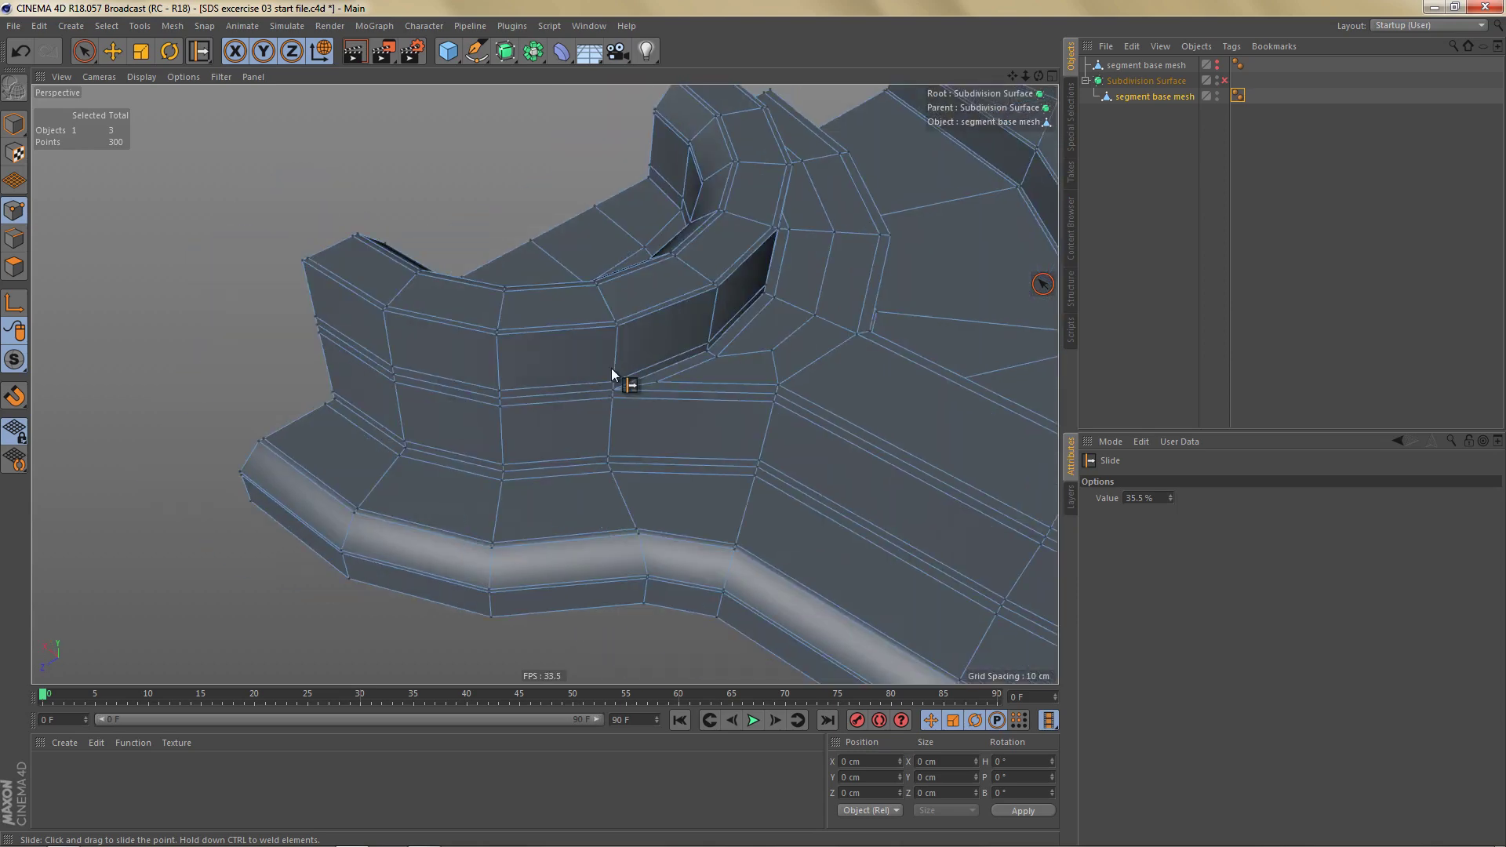
# Step: In edge mode, select the closely spaced horizontal edges on the collar's outer wall with Live Selection and dissolve them
pyautogui.press('Return')
pyautogui.press('space')
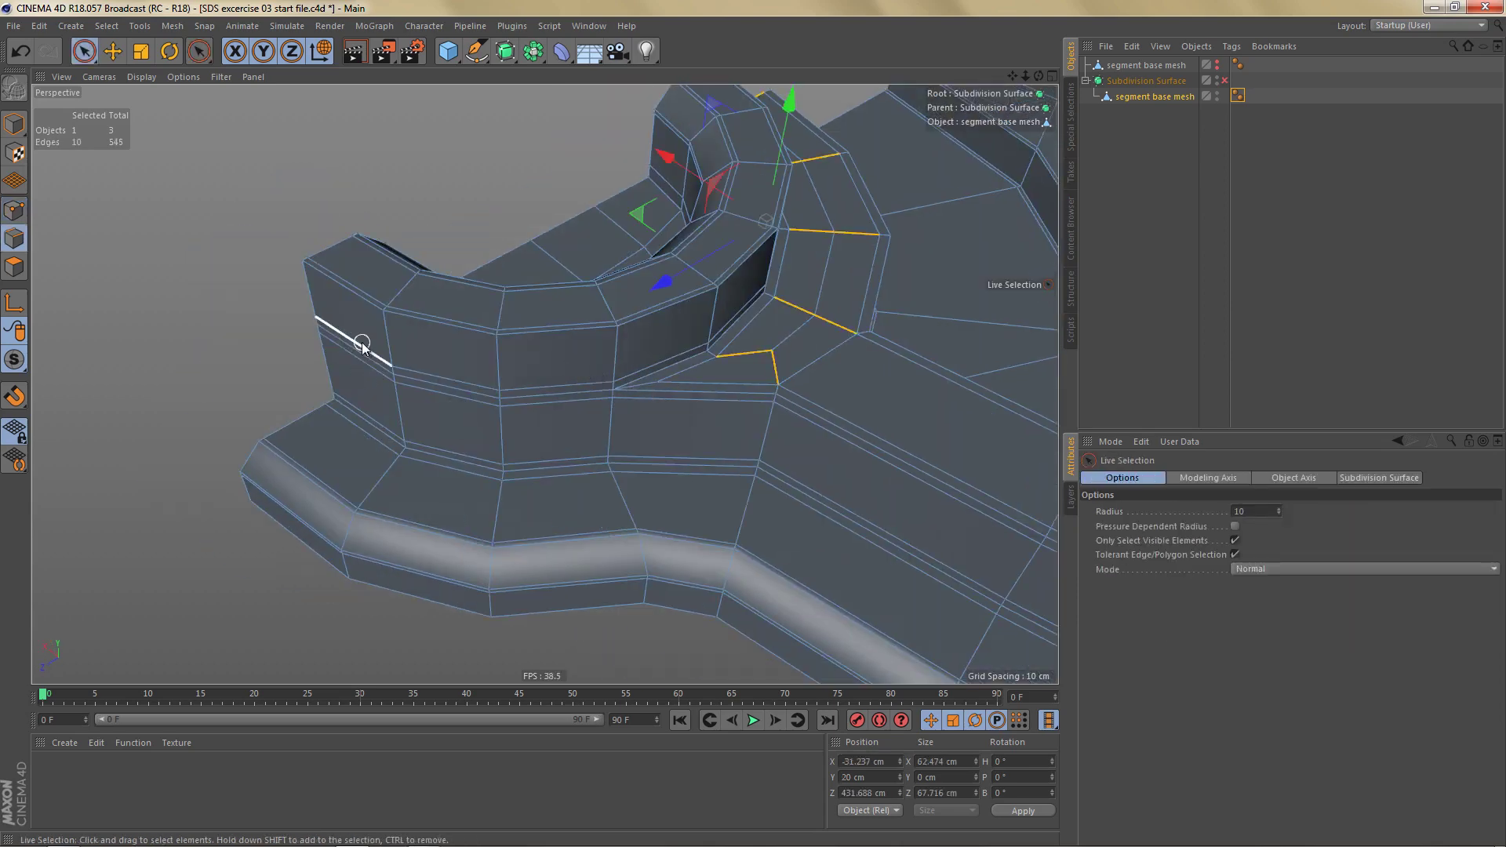
pyautogui.moveTo(362, 345)
pyautogui.mouseDown()
pyautogui.moveTo(518, 363)
pyautogui.moveTo(551, 423)
pyautogui.moveTo(562, 414)
pyautogui.mouseUp()
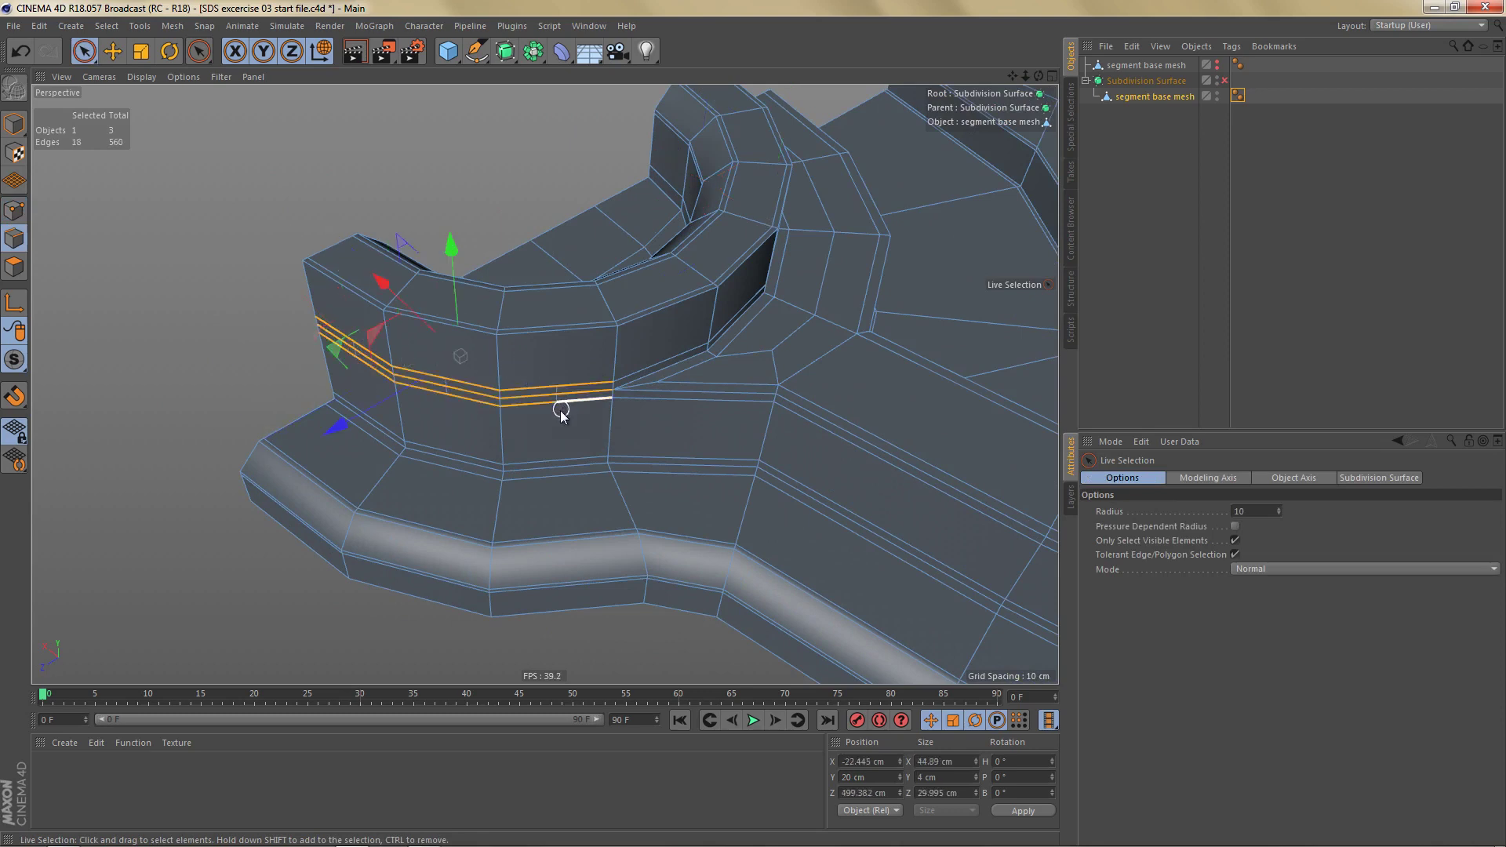
pyautogui.hotkey('ctrl', 'BackSpace')
# Step: Select the three upright edges on the collar's outer wall and divide them using Edge Cut with 3 subdivisions
pyautogui.moveTo(323, 392); pyautogui.dragTo(755, 424)
pyautogui.press('m')
pyautogui.press('f')
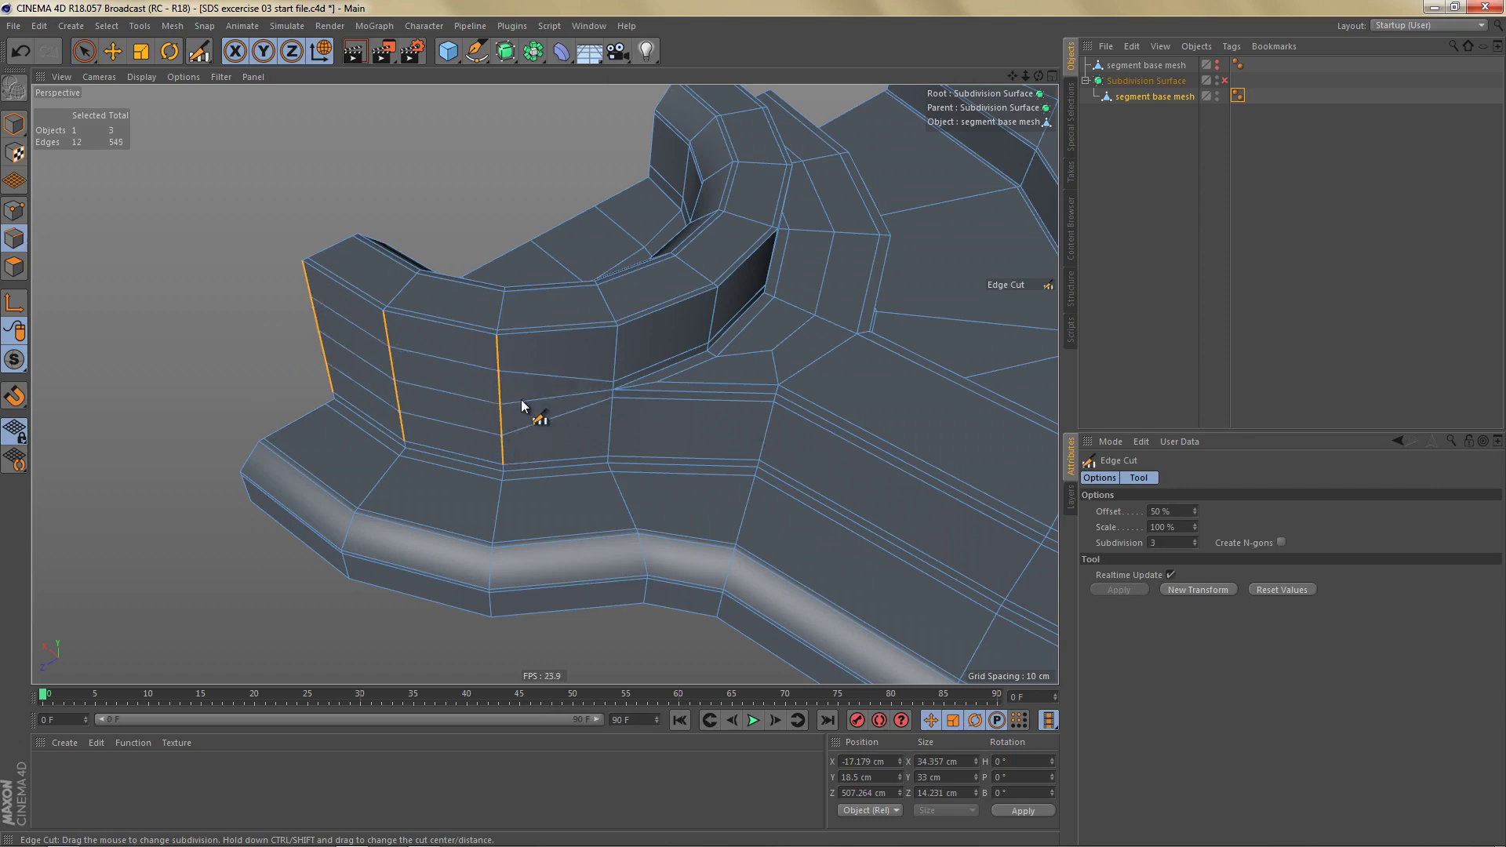
pyautogui.keyDown('alt'); pyautogui.moveTo(520, 402); pyautogui.dragTo(391, 426); pyautogui.keyUp('alt')
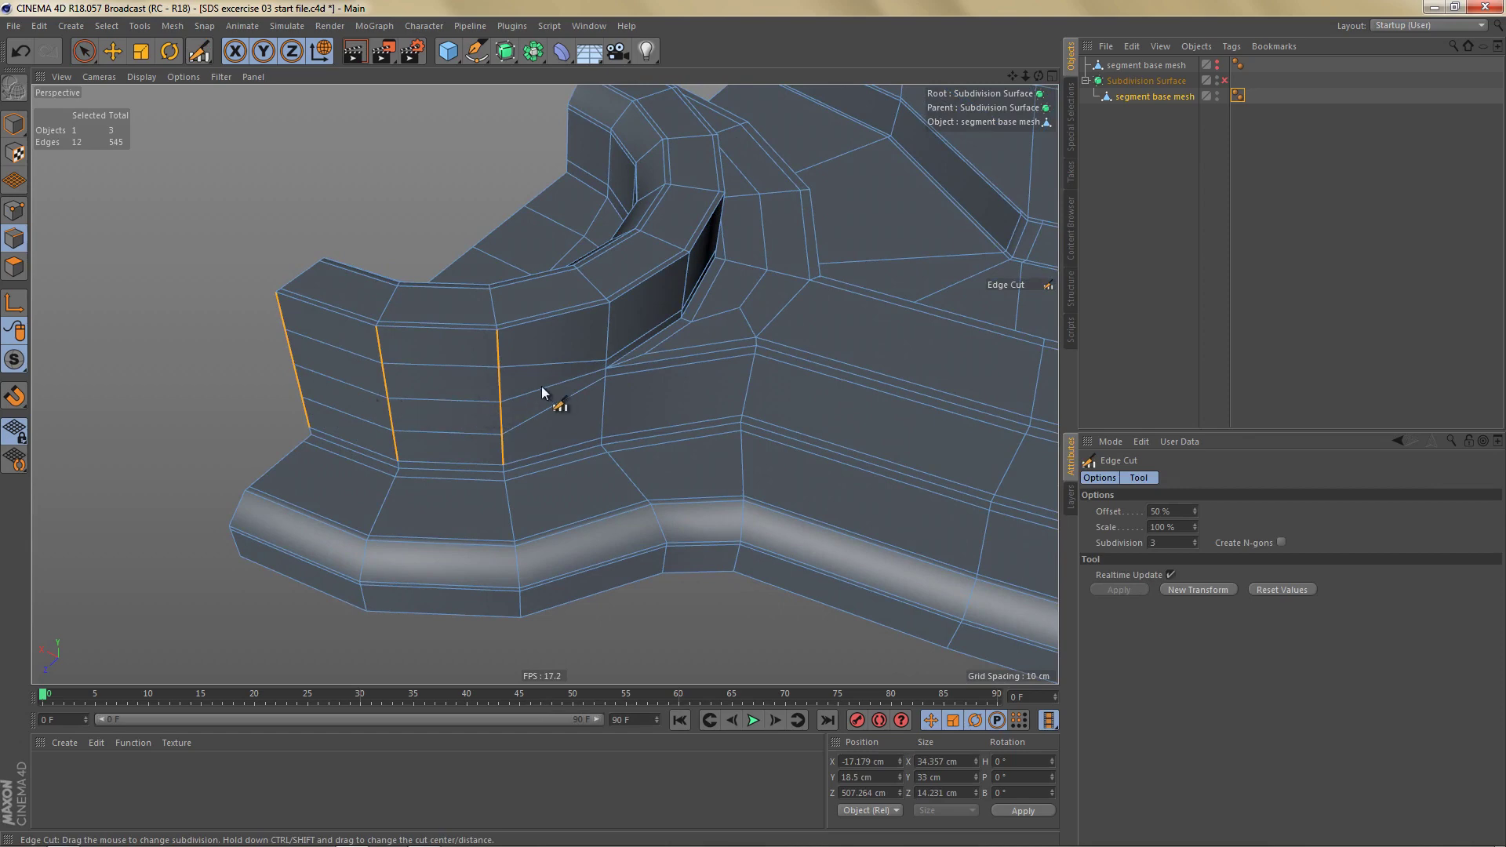
# Step: Preview the re-cut collar wall with the Subdivision Surface and turn it off
pyautogui.keyDown('alt'); pyautogui.moveTo(541, 386); pyautogui.dragTo(621, 431); pyautogui.keyUp('alt')
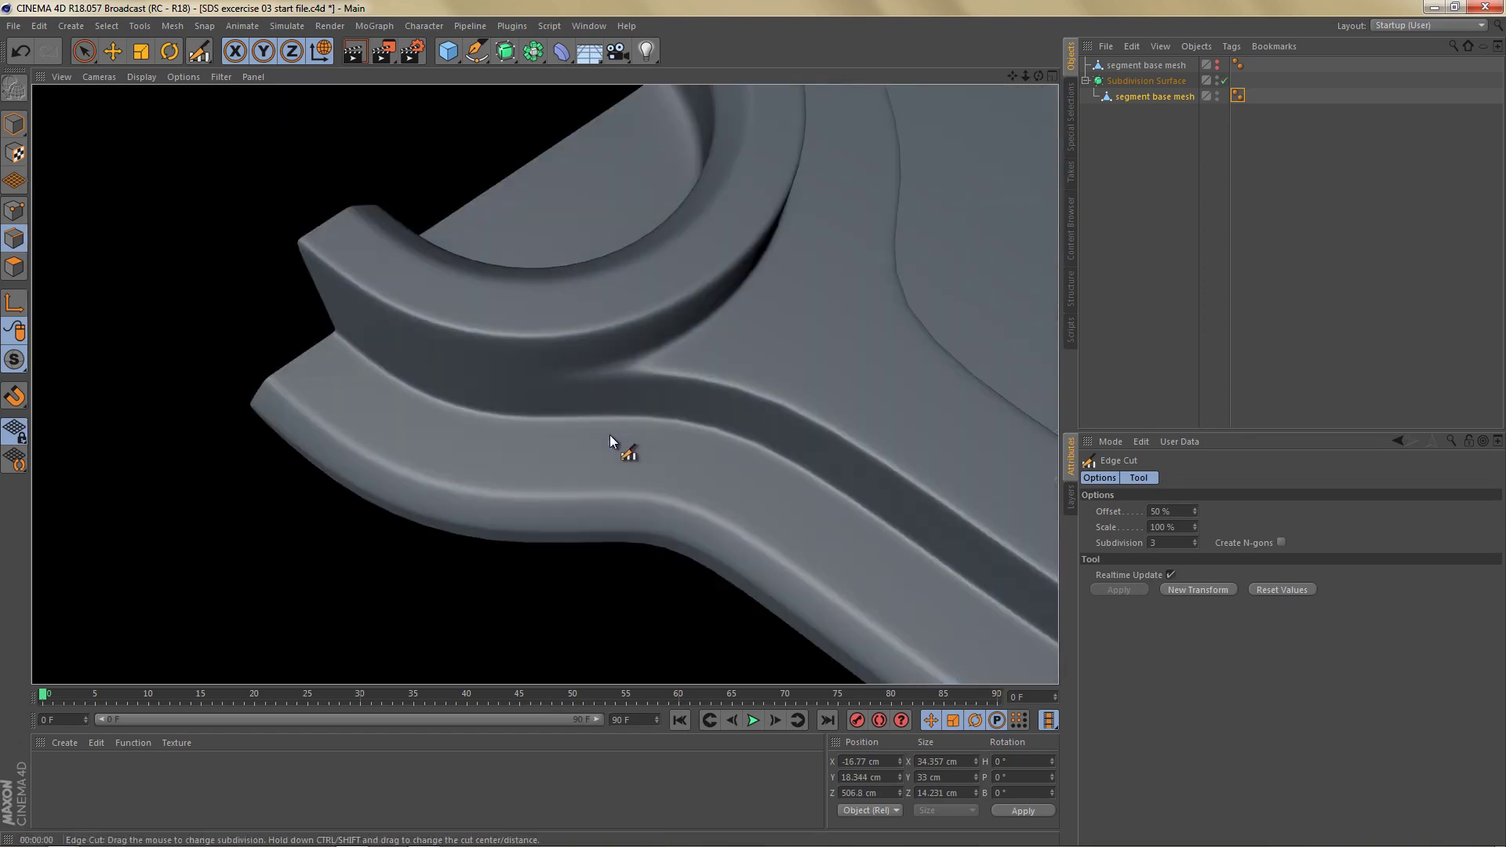
pyautogui.scroll(-2, 549, 400)
pyautogui.keyDown('alt'); pyautogui.moveTo(617, 350); pyautogui.dragTo(502, 312); pyautogui.keyUp('alt')
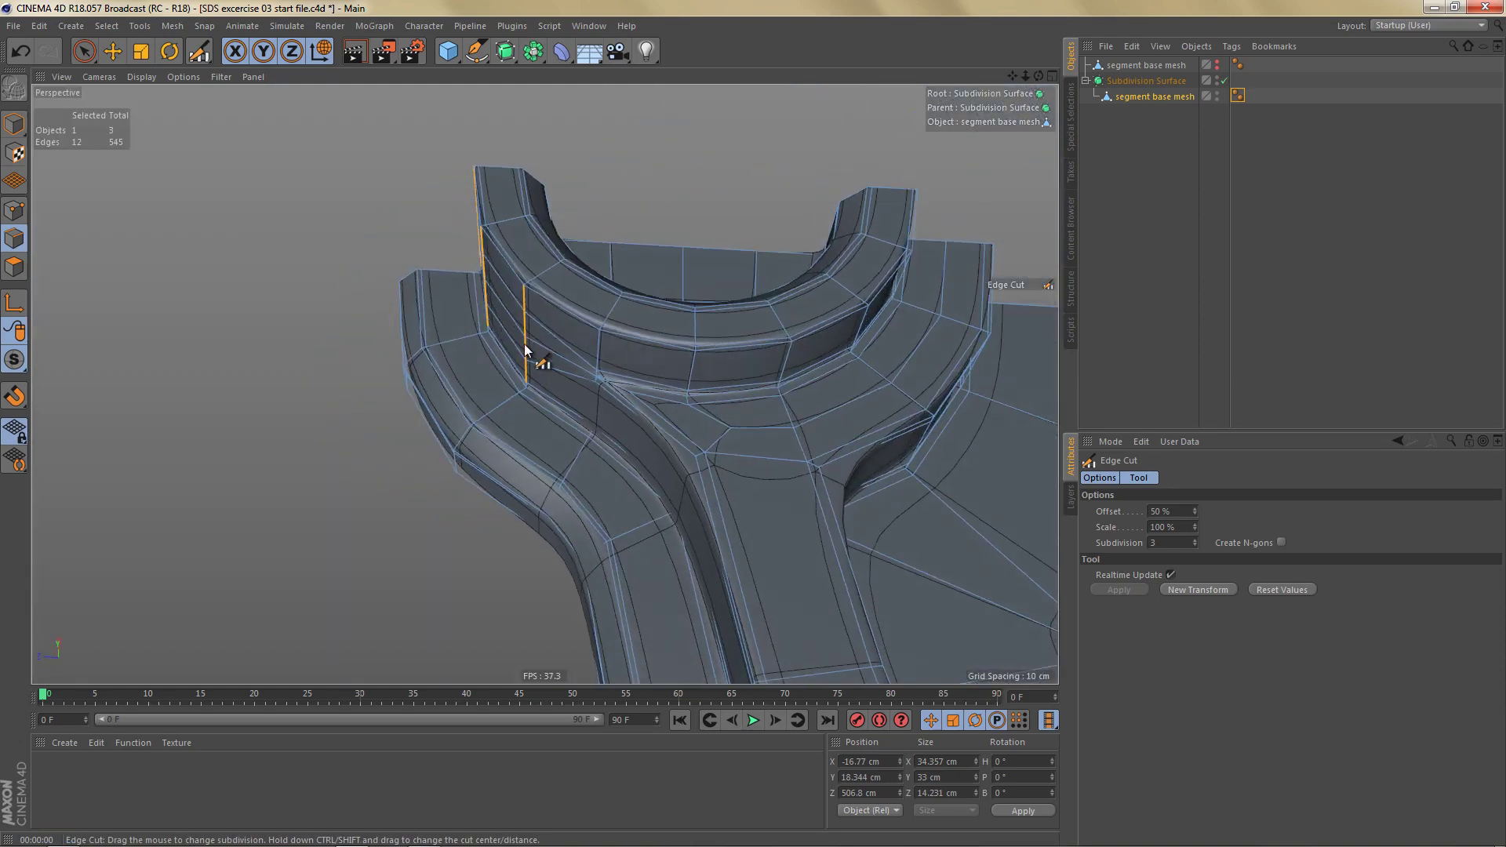
pyautogui.press('q')
pyautogui.keyDown('alt'); pyautogui.moveTo(581, 360); pyautogui.dragTo(504, 448); pyautogui.keyUp('alt')
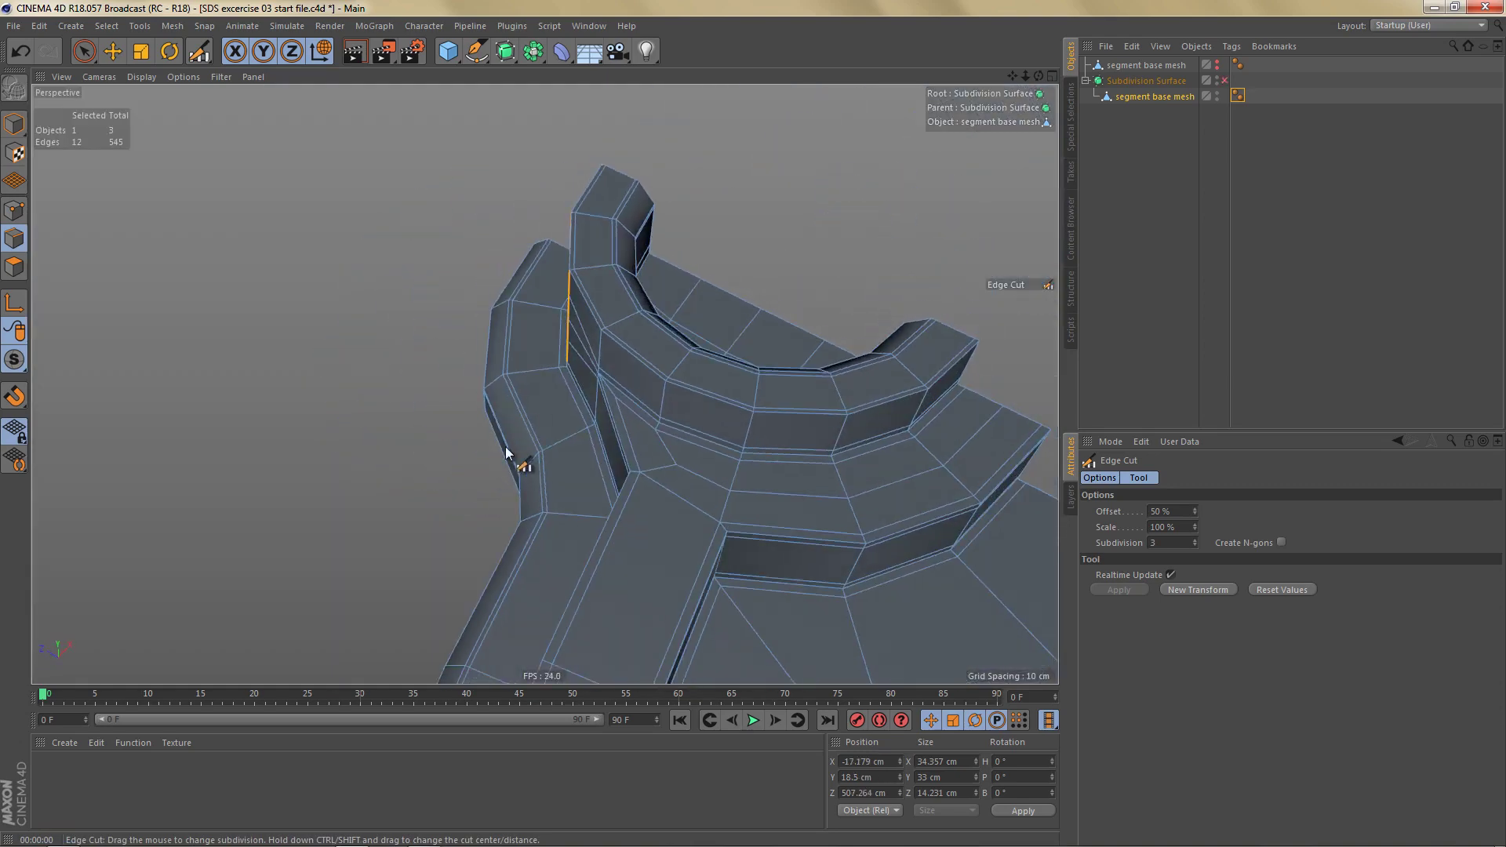
# Step: In the Top view, make two short Line Cuts across the supporting edges, one on each side of the ledge's inner corner
pyautogui.keyDown('alt'); pyautogui.moveTo(725, 524); pyautogui.dragTo(651, 503, button='middle'); pyautogui.keyUp('alt')
pyautogui.middleClick(742, 412)
pyautogui.middleClick(784, 228)
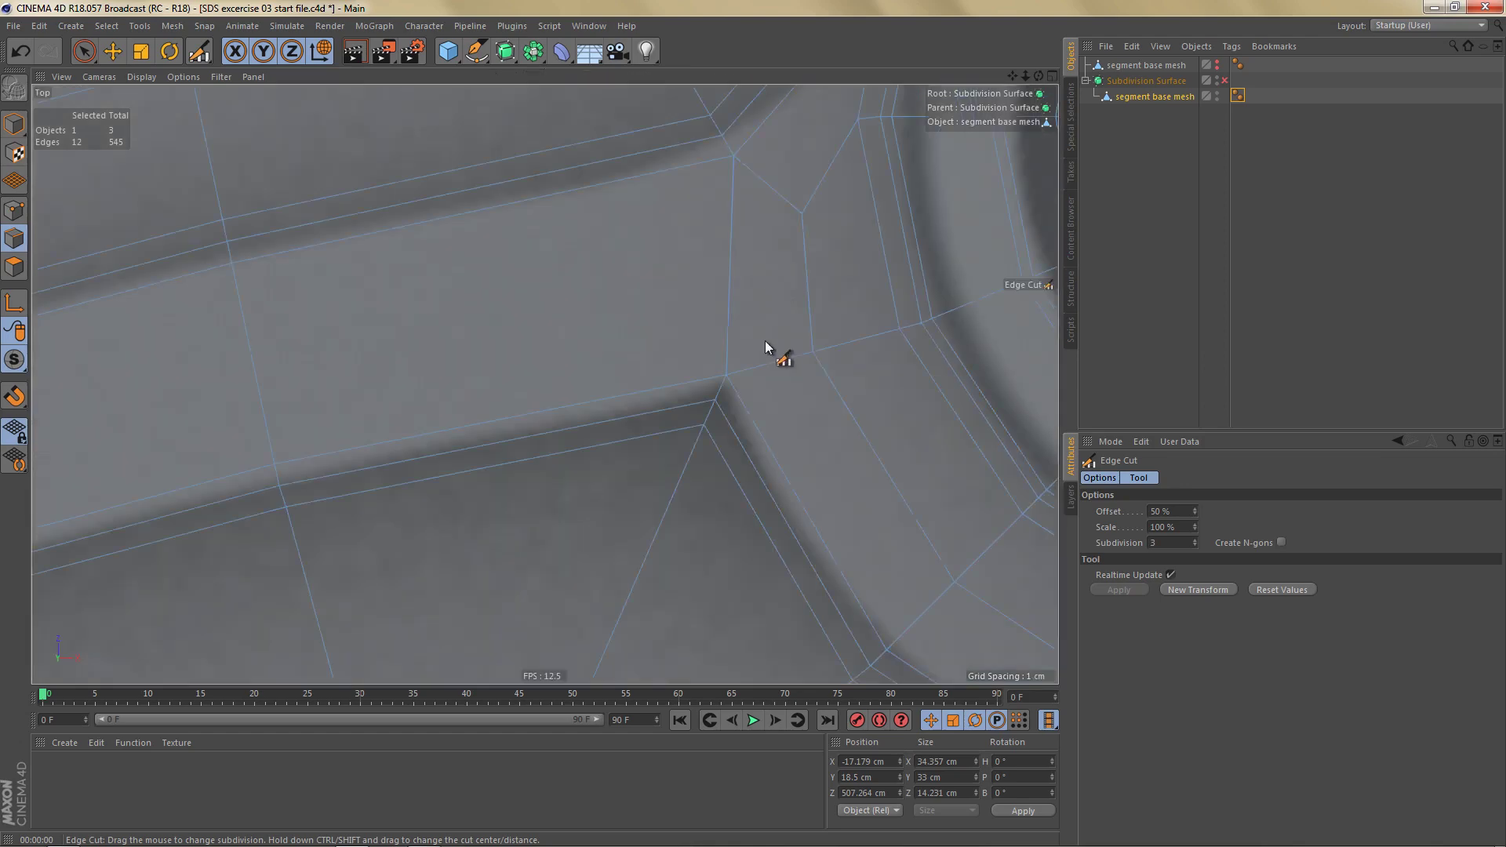
pyautogui.keyDown('alt'); pyautogui.moveTo(765, 340); pyautogui.dragTo(716, 247, button='middle'); pyautogui.keyUp('alt')
pyautogui.press('k')
pyautogui.press('k')
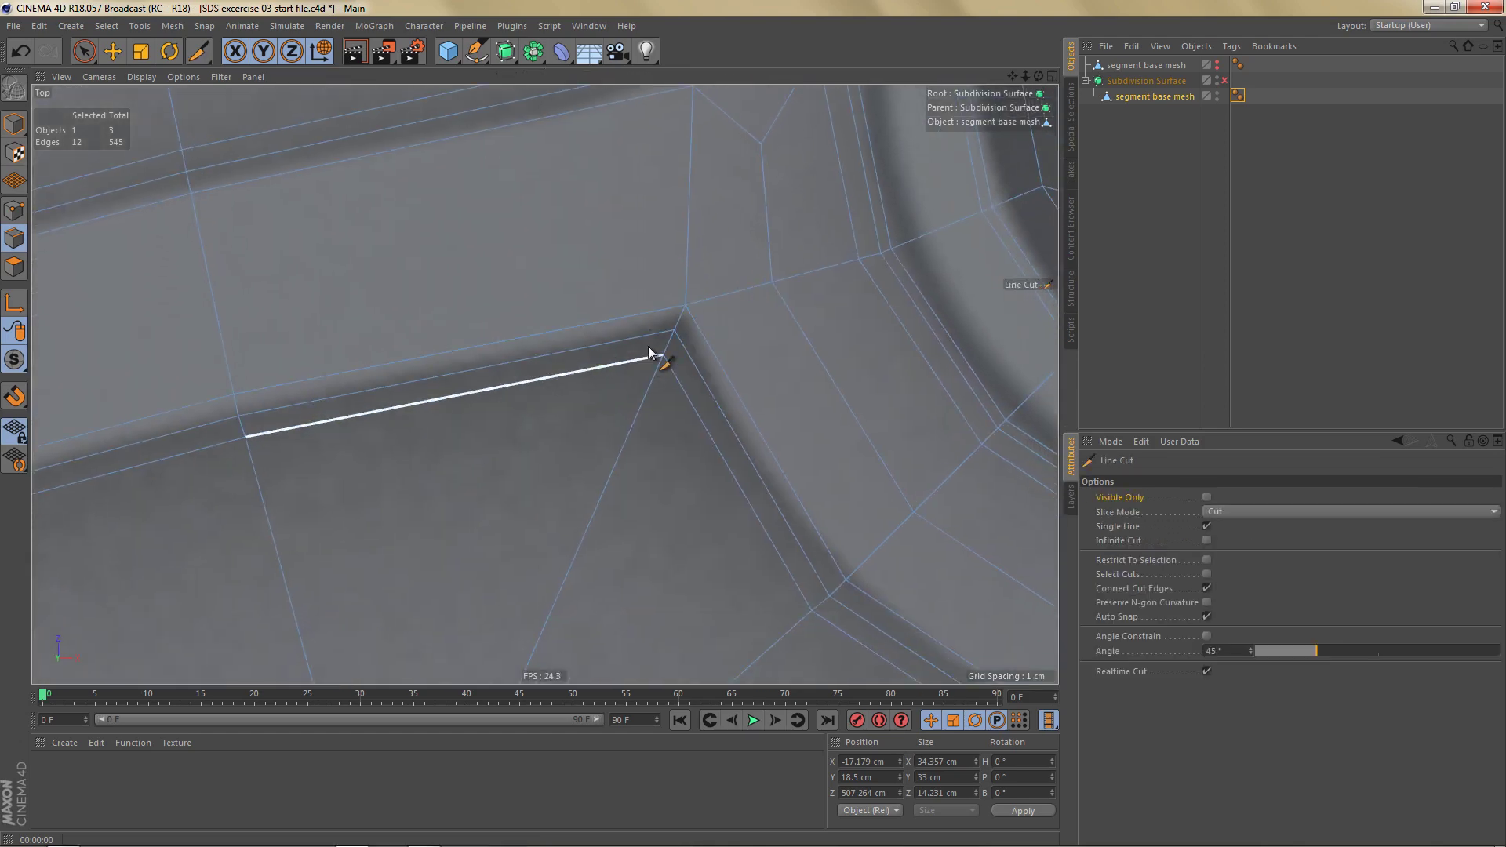
pyautogui.scroll(3, 648, 346)
pyautogui.click(745, 312)
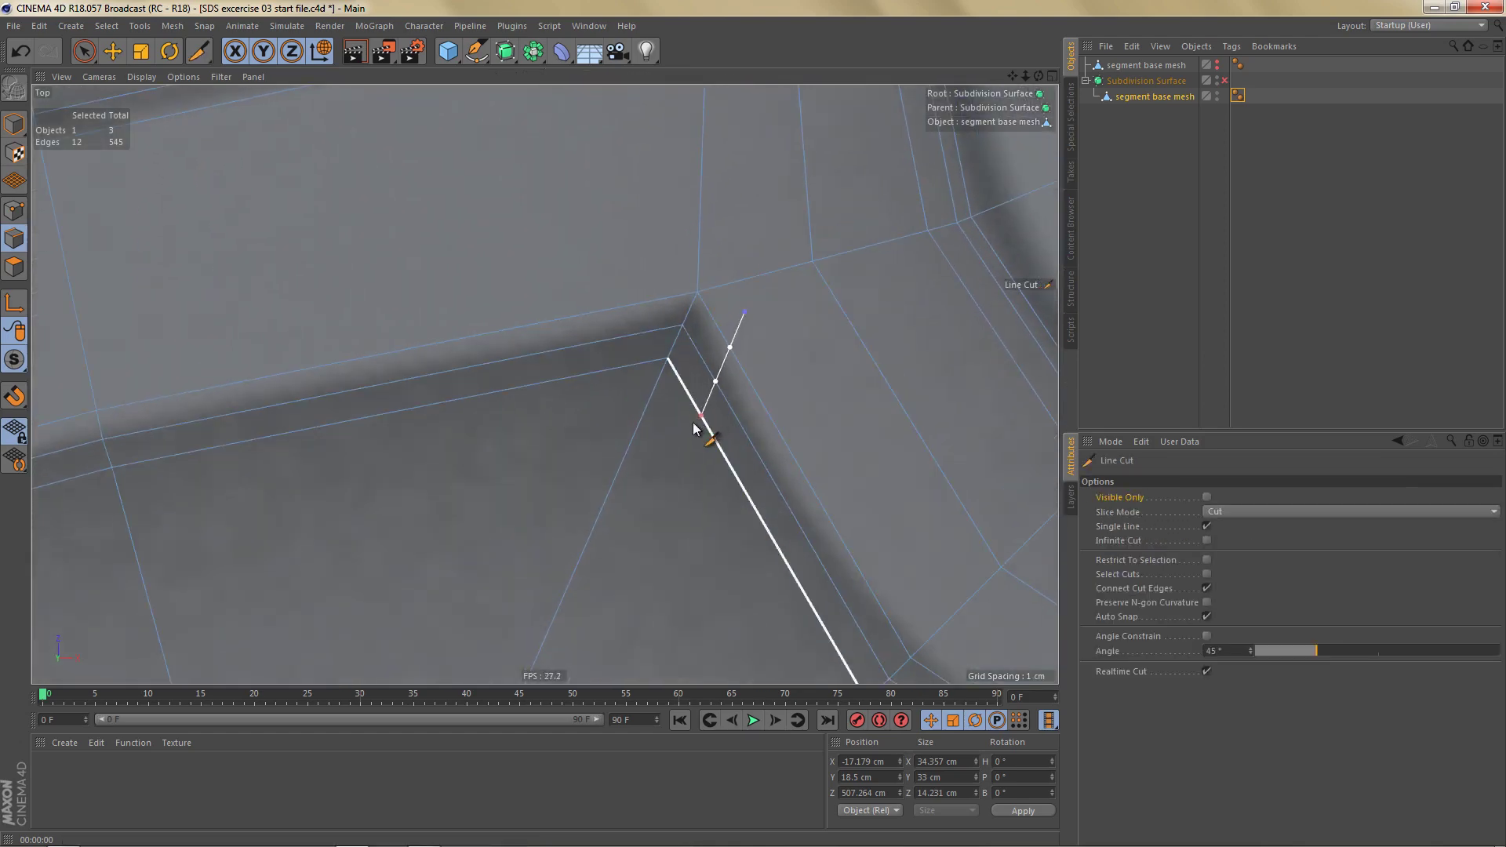
pyautogui.click(690, 424)
pyautogui.click(648, 271)
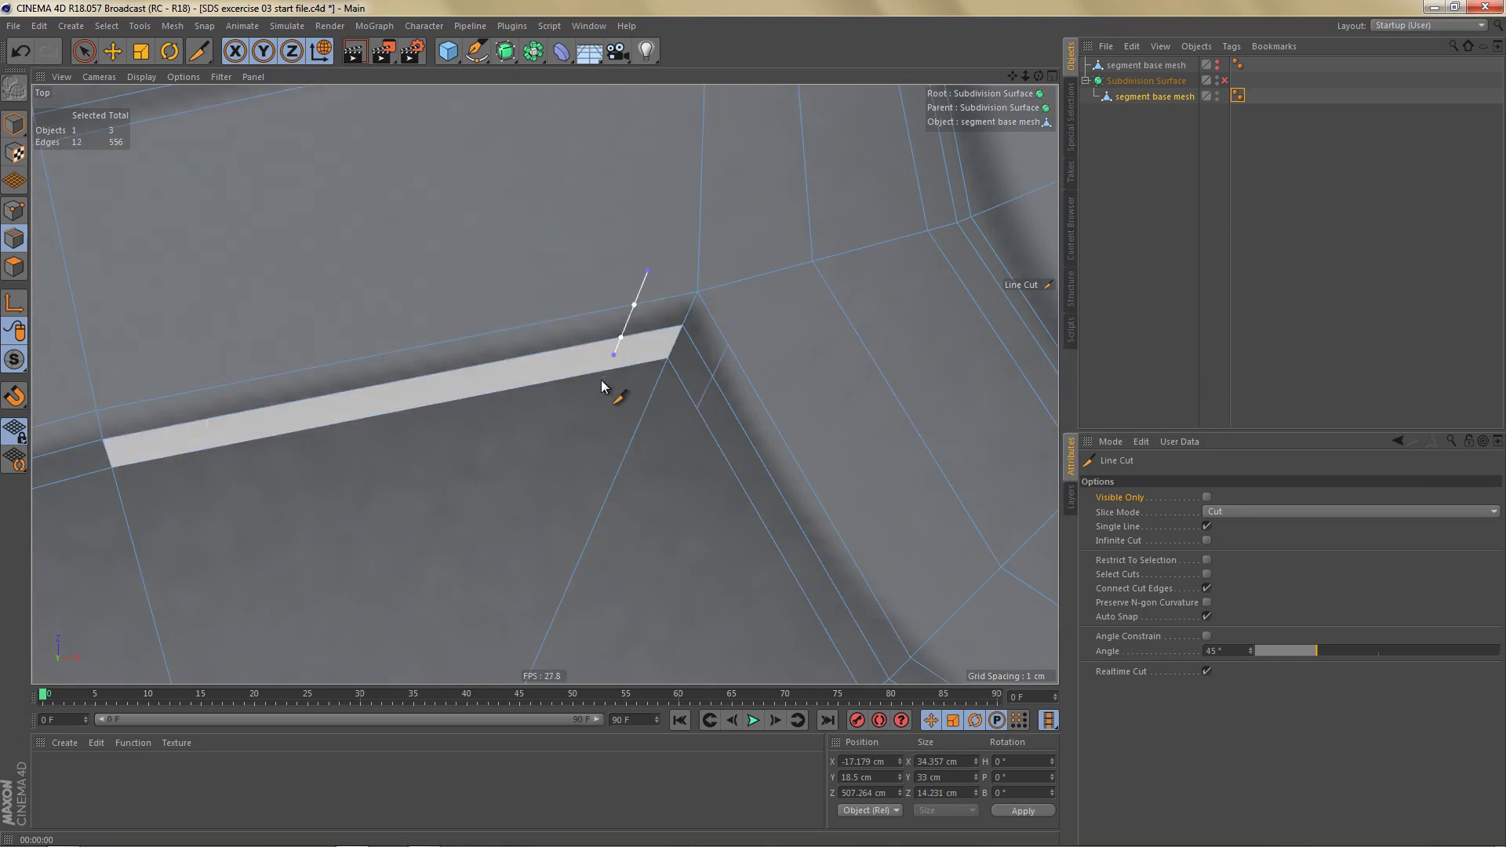
pyautogui.click(601, 395)
# Step: Line Cut diagonals from the ledge's midline points to the inner corner area, and from the arm's opposite corner to the new arm-side cut
pyautogui.keyDown('alt'); pyautogui.moveTo(713, 353); pyautogui.dragTo(636, 521, button='middle'); pyautogui.keyUp('alt')
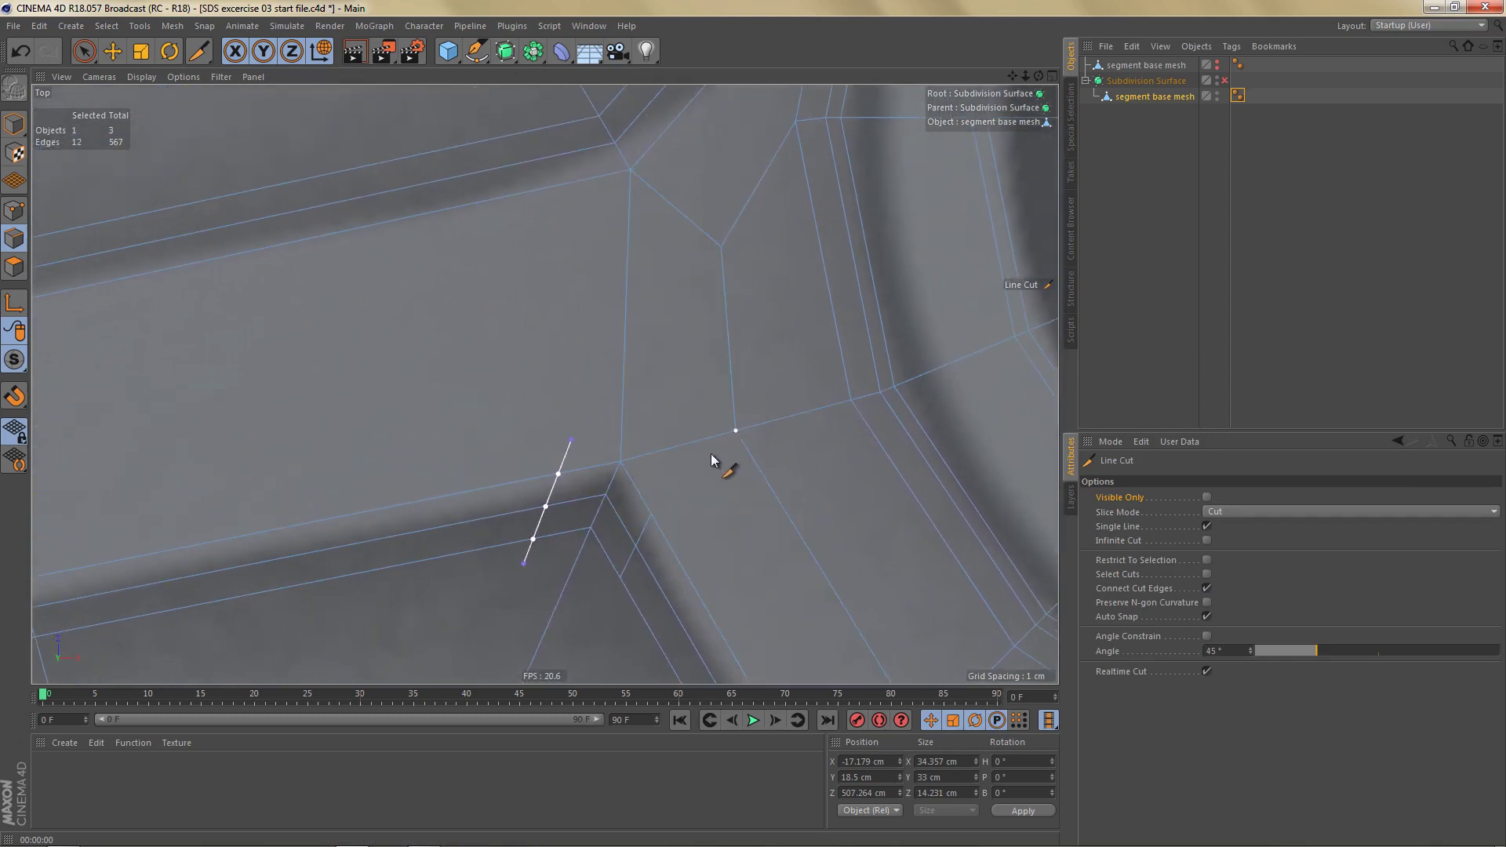
pyautogui.click(734, 433)
pyautogui.click(655, 512)
pyautogui.keyDown('alt'); pyautogui.moveTo(701, 343); pyautogui.dragTo(694, 388, button='middle'); pyautogui.keyUp('alt')
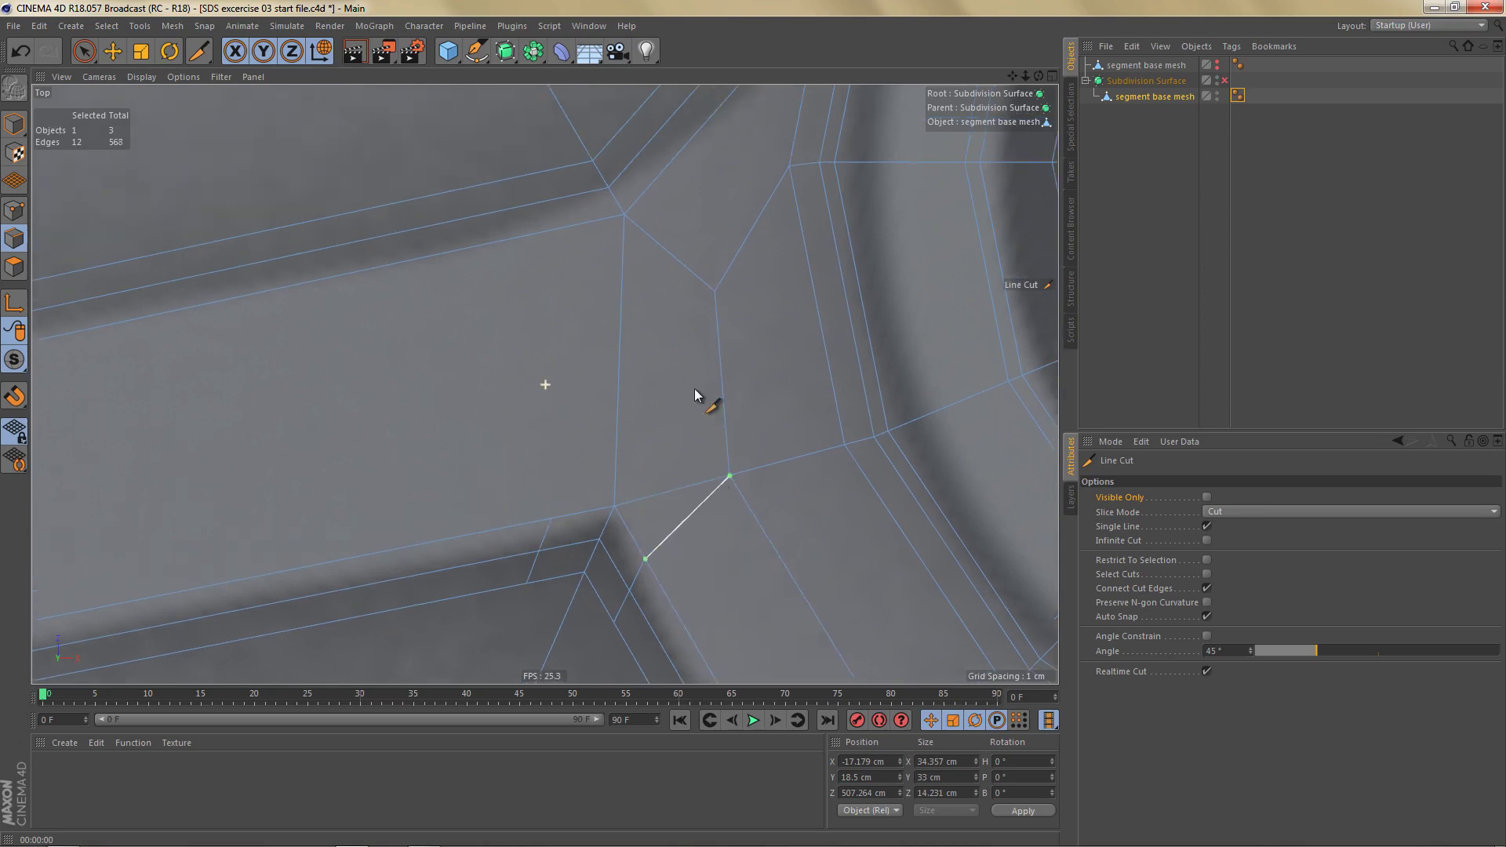
pyautogui.click(714, 293)
pyautogui.click(616, 504)
pyautogui.click(624, 218)
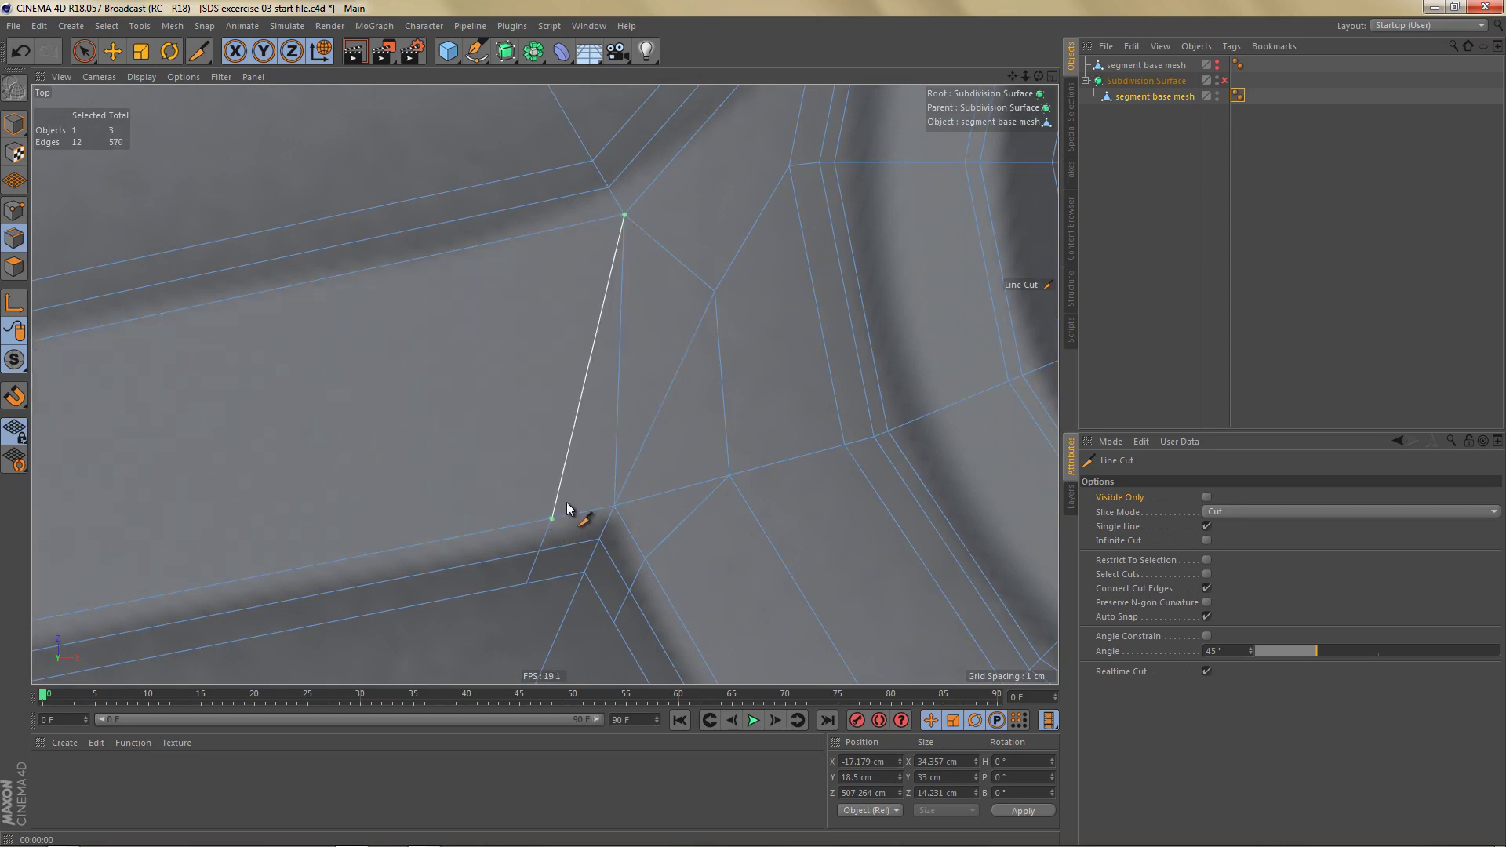
# Step: Dissolve the arm's old first cross edge and the old edge from the inner corner to the ledge's midline
pyautogui.press('e')
pyautogui.click(618, 371)
pyautogui.hotkey('ctrl', 'BackSpace')
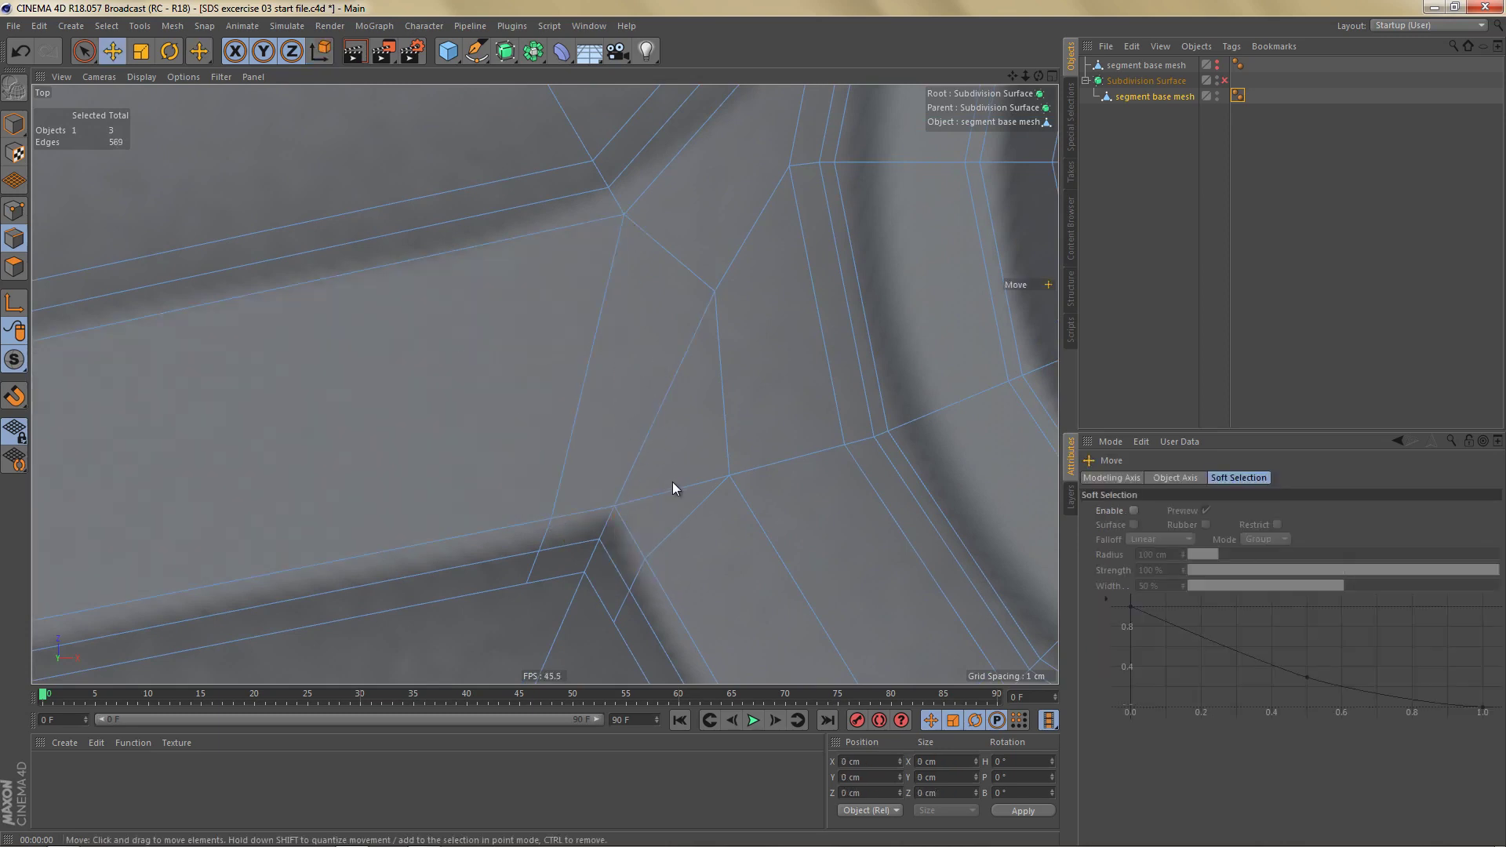
pyautogui.click(673, 488)
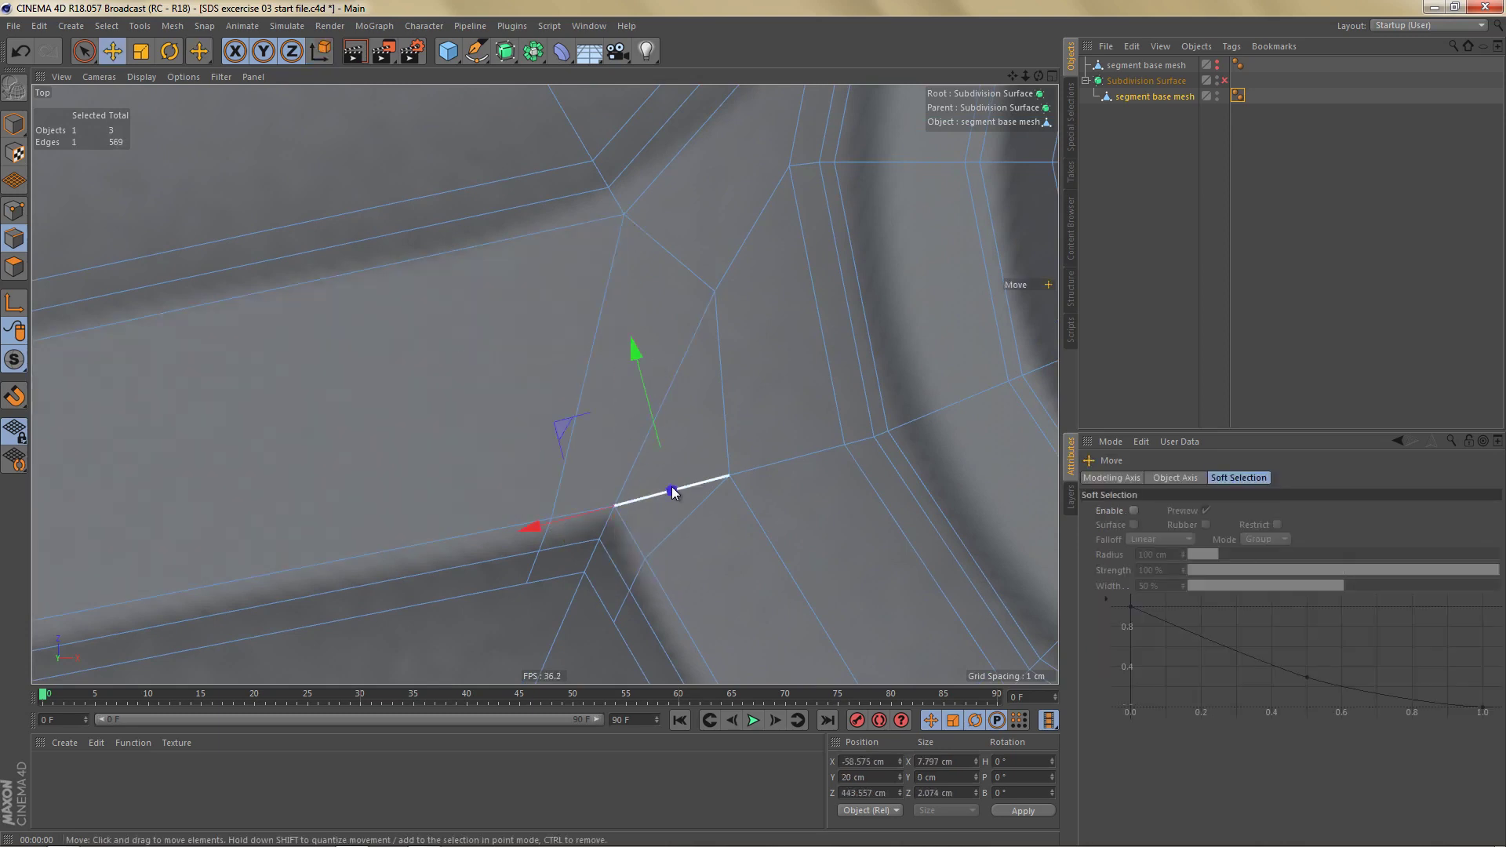
pyautogui.hotkey('ctrl', 'BackSpace')
pyautogui.scroll(-5, 728, 360)
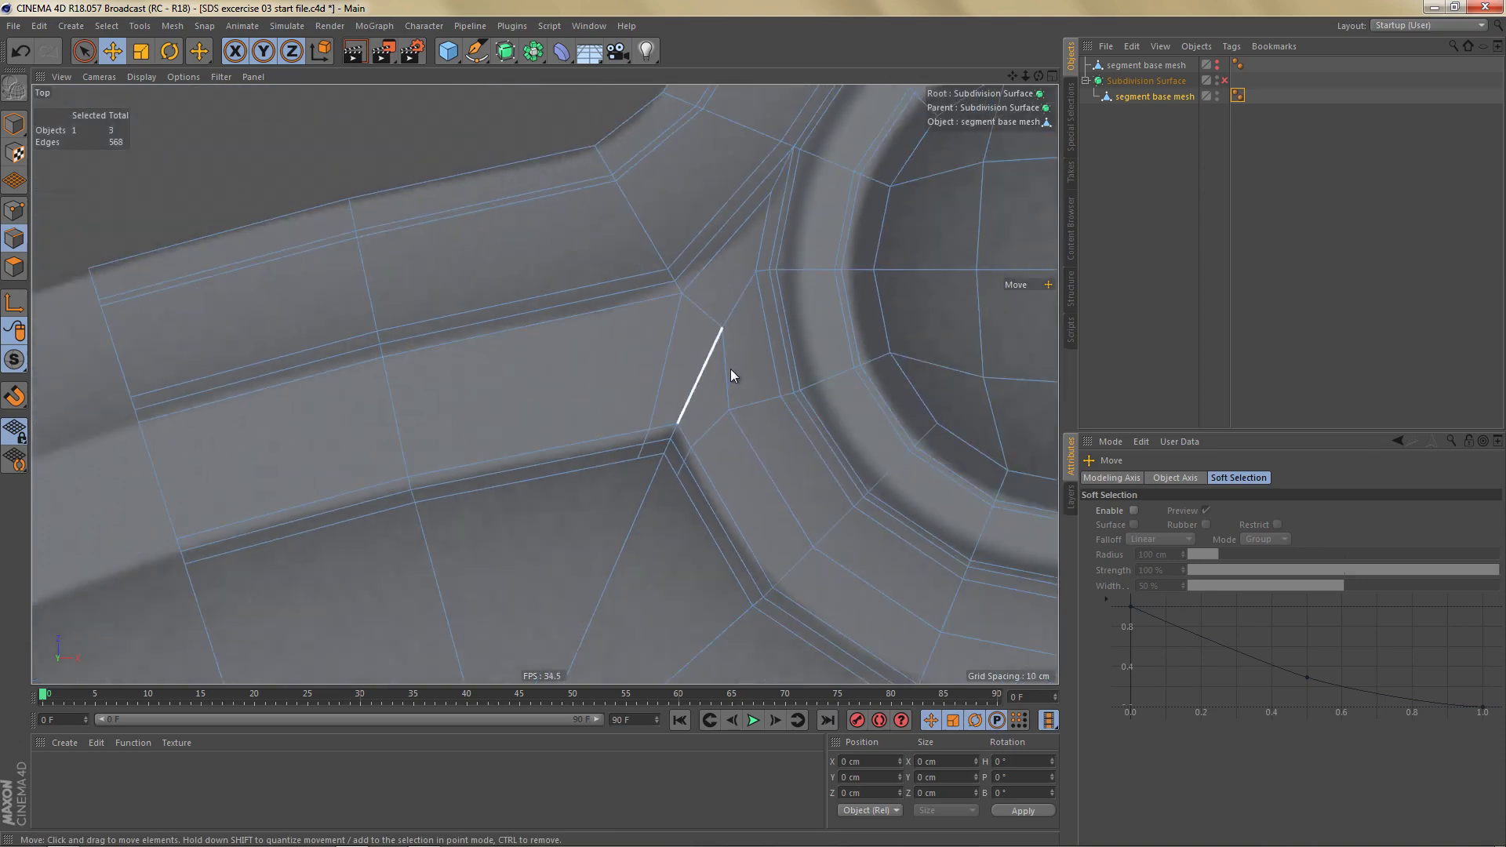
# Step: In the Perspective view, slide the points around the inner corner and arm junction, moving the one between arm and collar by 15.7%
pyautogui.middleClick(640, 370)
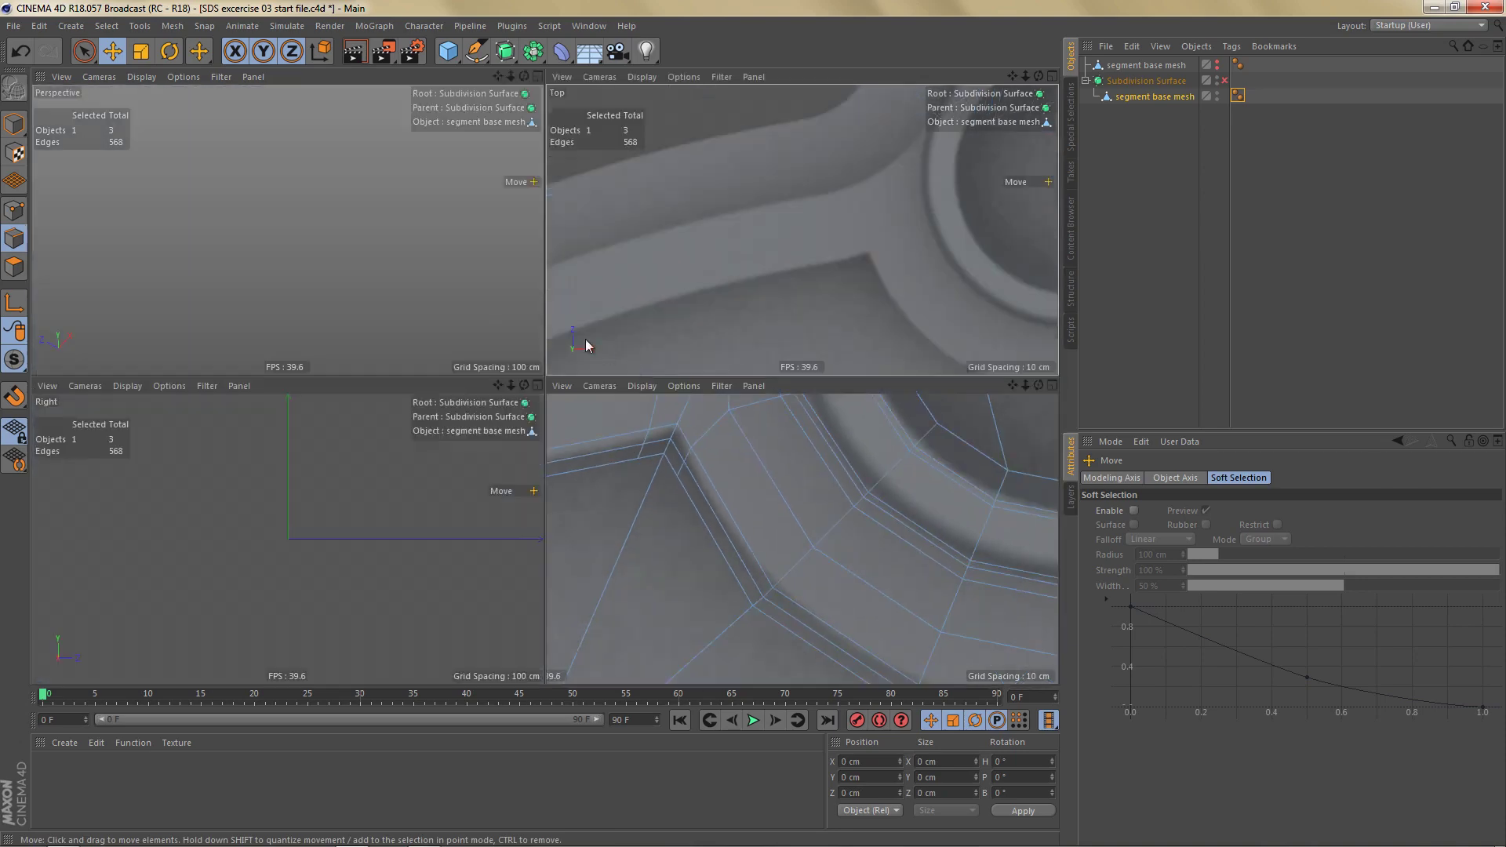
pyautogui.middleClick(366, 269)
pyautogui.keyDown('alt'); pyautogui.moveTo(628, 426); pyautogui.dragTo(606, 352, button='middle'); pyautogui.keyUp('alt')
pyautogui.keyDown('alt'); pyautogui.moveTo(604, 348); pyautogui.dragTo(659, 378); pyautogui.keyUp('alt')
pyautogui.keyDown('alt'); pyautogui.moveTo(672, 374); pyautogui.dragTo(740, 364, button='right'); pyautogui.keyUp('alt')
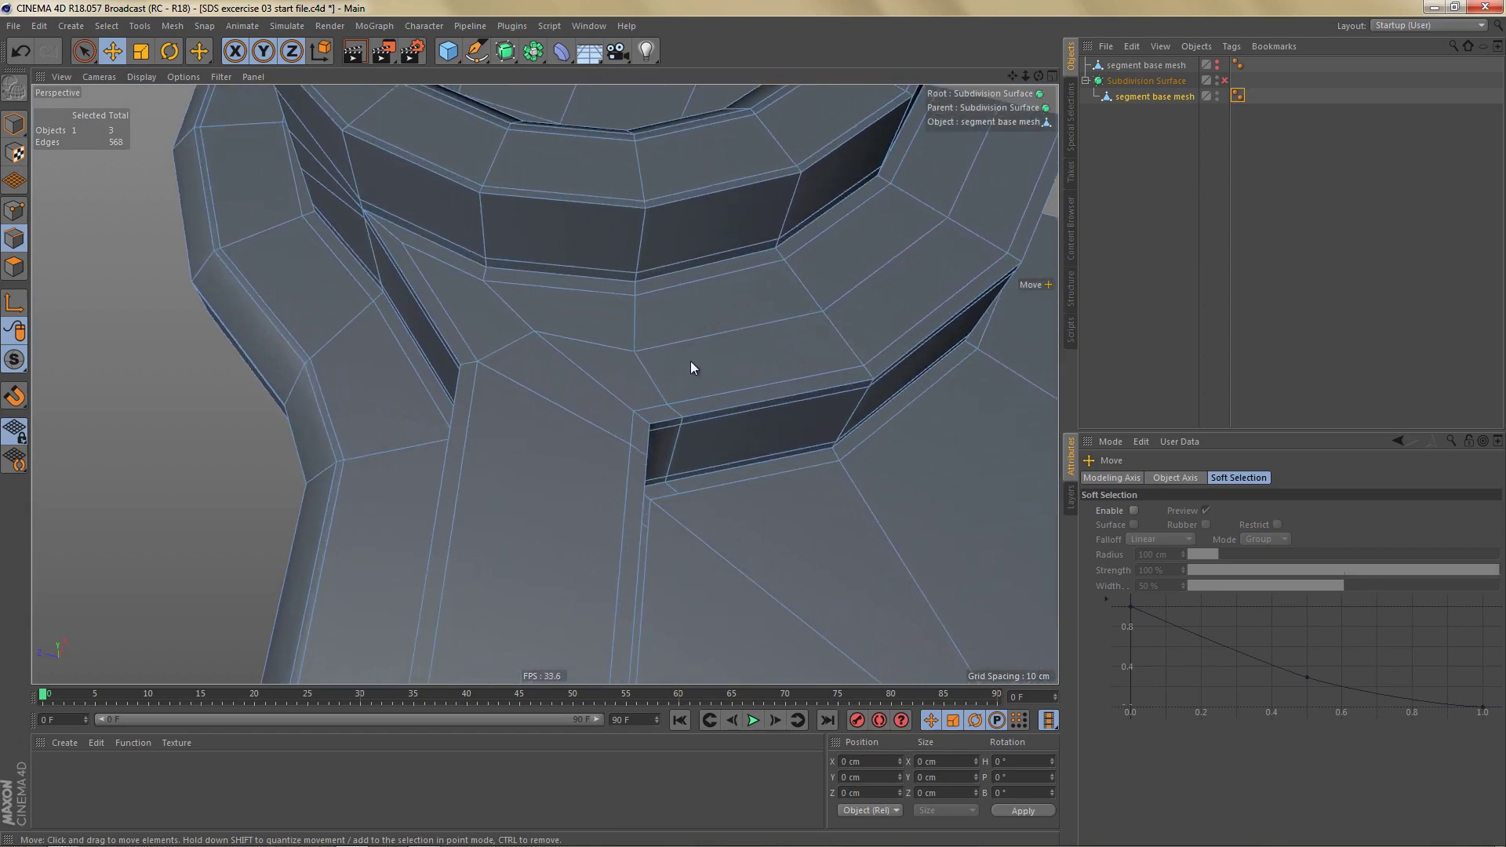
pyautogui.press('Return')
pyautogui.press('m')
pyautogui.press('o')
pyautogui.keyDown('alt'); pyautogui.moveTo(658, 397); pyautogui.dragTo(679, 417, button='right'); pyautogui.keyUp('alt')
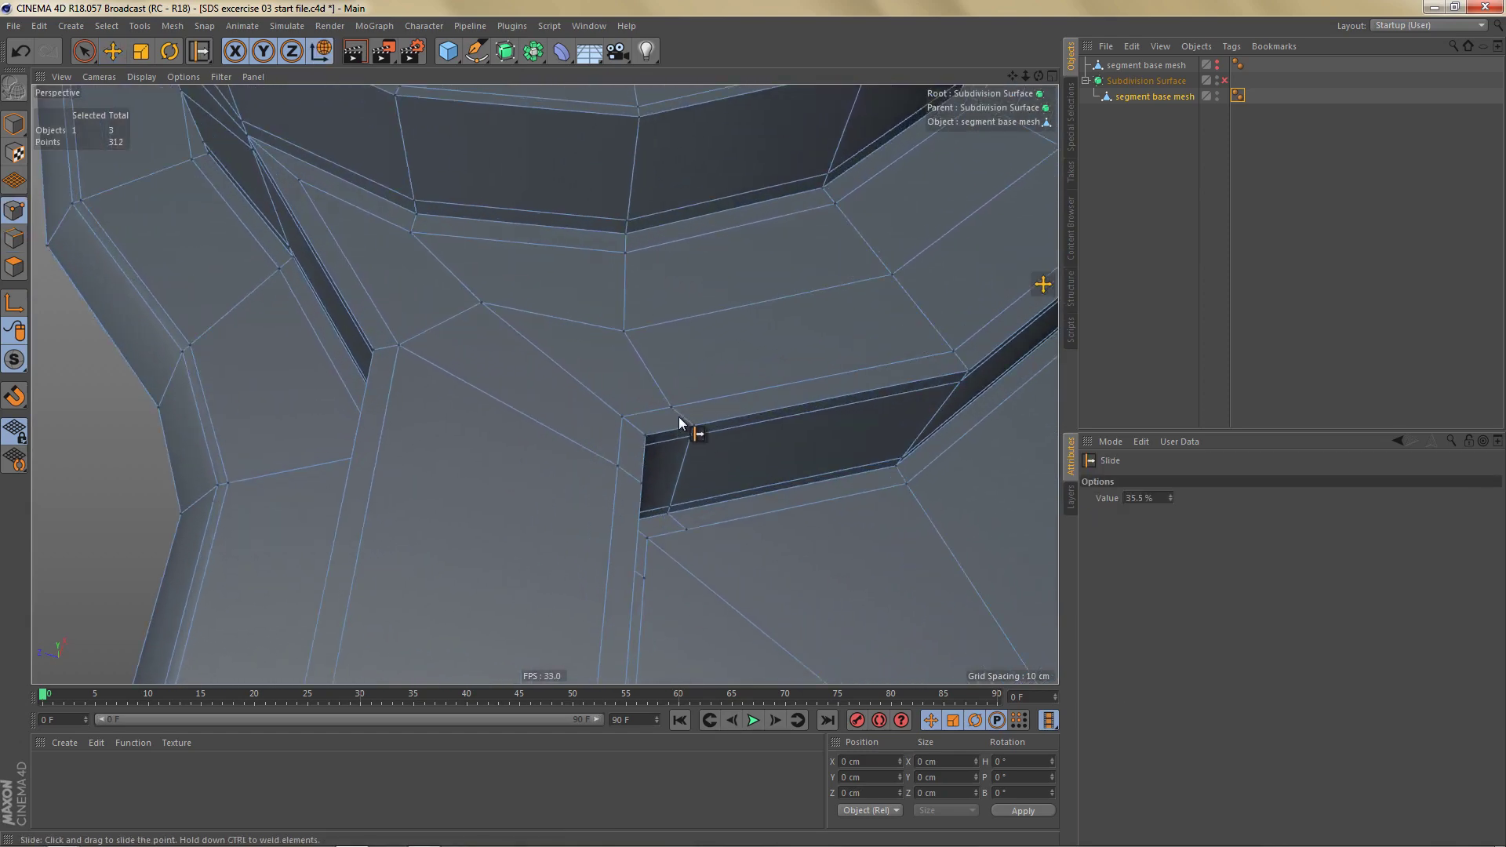
pyautogui.moveTo(671, 407); pyautogui.dragTo(647, 330)
pyautogui.moveTo(502, 321); pyautogui.dragTo(502, 321)
pyautogui.keyDown('alt'); pyautogui.moveTo(637, 336); pyautogui.dragTo(569, 325); pyautogui.keyUp('alt')
pyautogui.keyDown('alt'); pyautogui.moveTo(554, 330); pyautogui.dragTo(474, 423, button='right'); pyautogui.keyUp('alt')
pyautogui.keyDown('alt'); pyautogui.moveTo(591, 369); pyautogui.dragTo(577, 376); pyautogui.keyUp('alt')
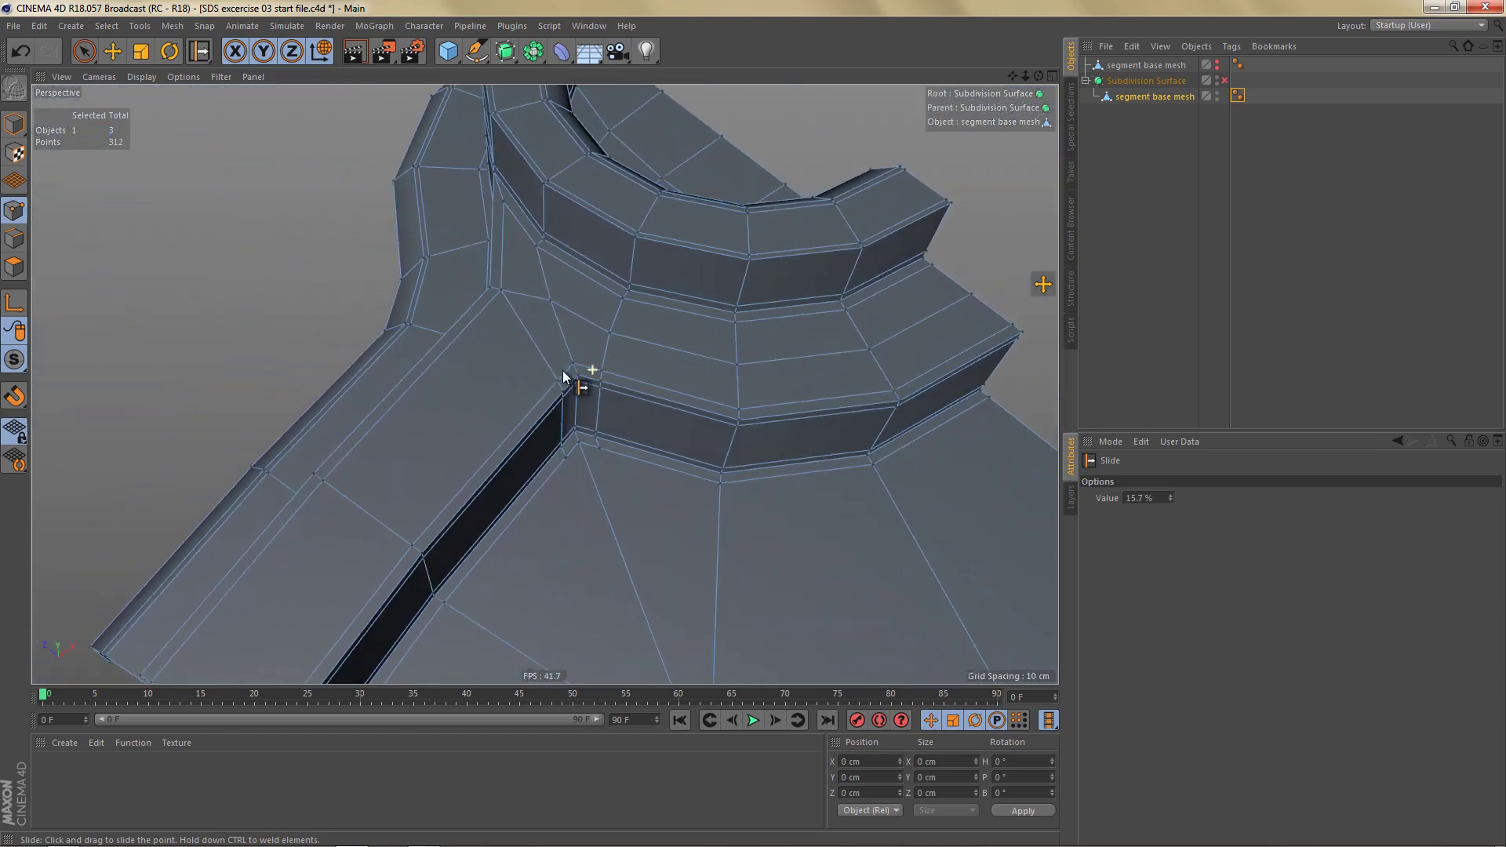
pyautogui.keyDown('alt'); pyautogui.moveTo(583, 341); pyautogui.dragTo(635, 405, button='right'); pyautogui.keyUp('alt')
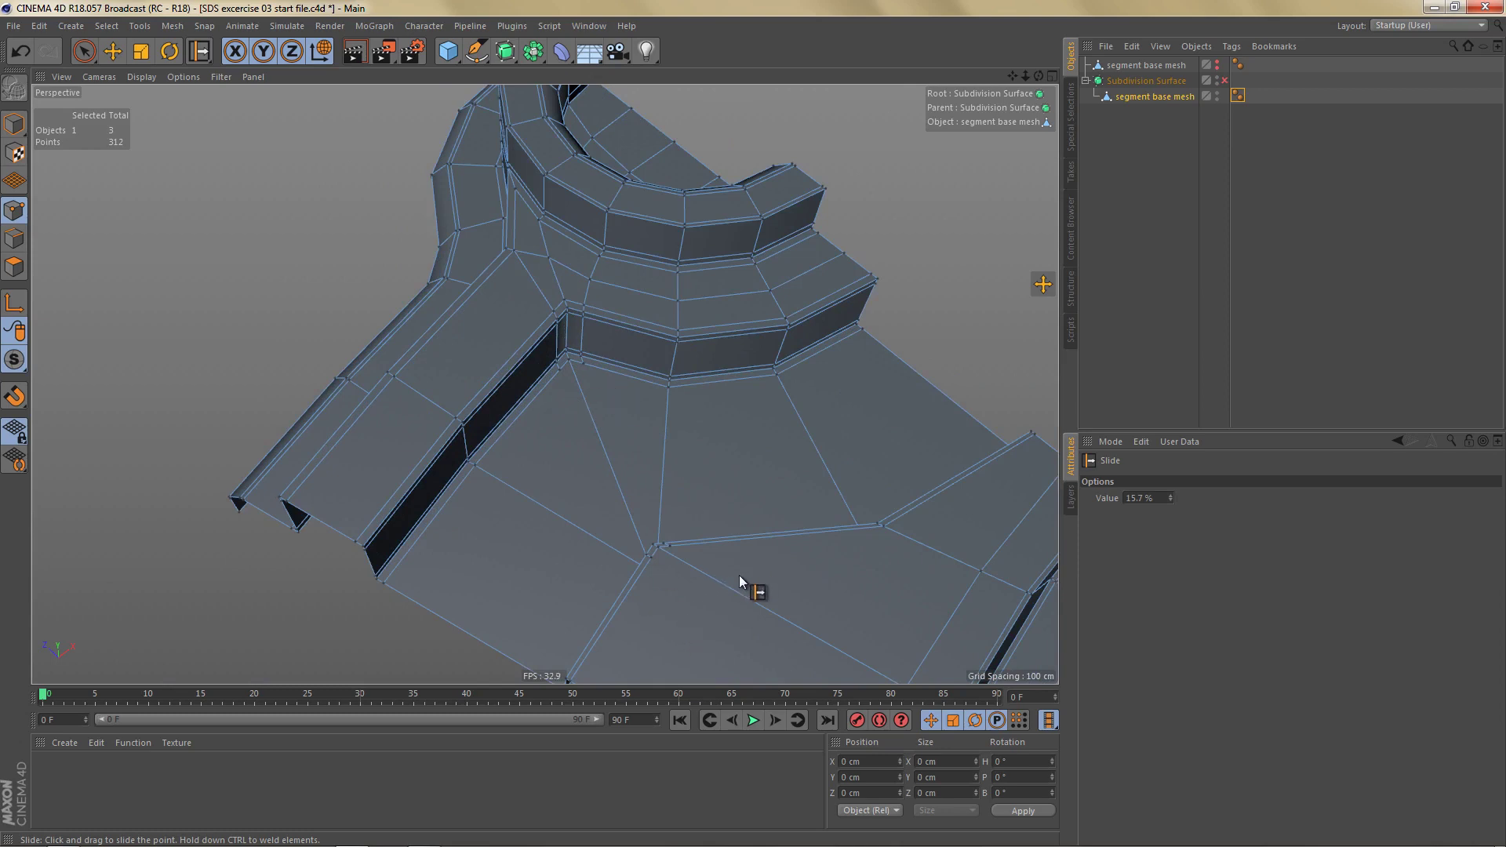
# Step: In the Top view, select the cross edges of the recessed floor band and connect them with a lengthwise centre edge
pyautogui.middleClick(780, 411)
pyautogui.middleClick(874, 284)
pyautogui.moveTo(708, 422)
pyautogui.keyDown('alt'); pyautogui.mouseDown(button='middle')
pyautogui.moveTo(797, 211)
pyautogui.moveTo(783, 182)
pyautogui.mouseUp(button='middle'); pyautogui.keyUp('alt')
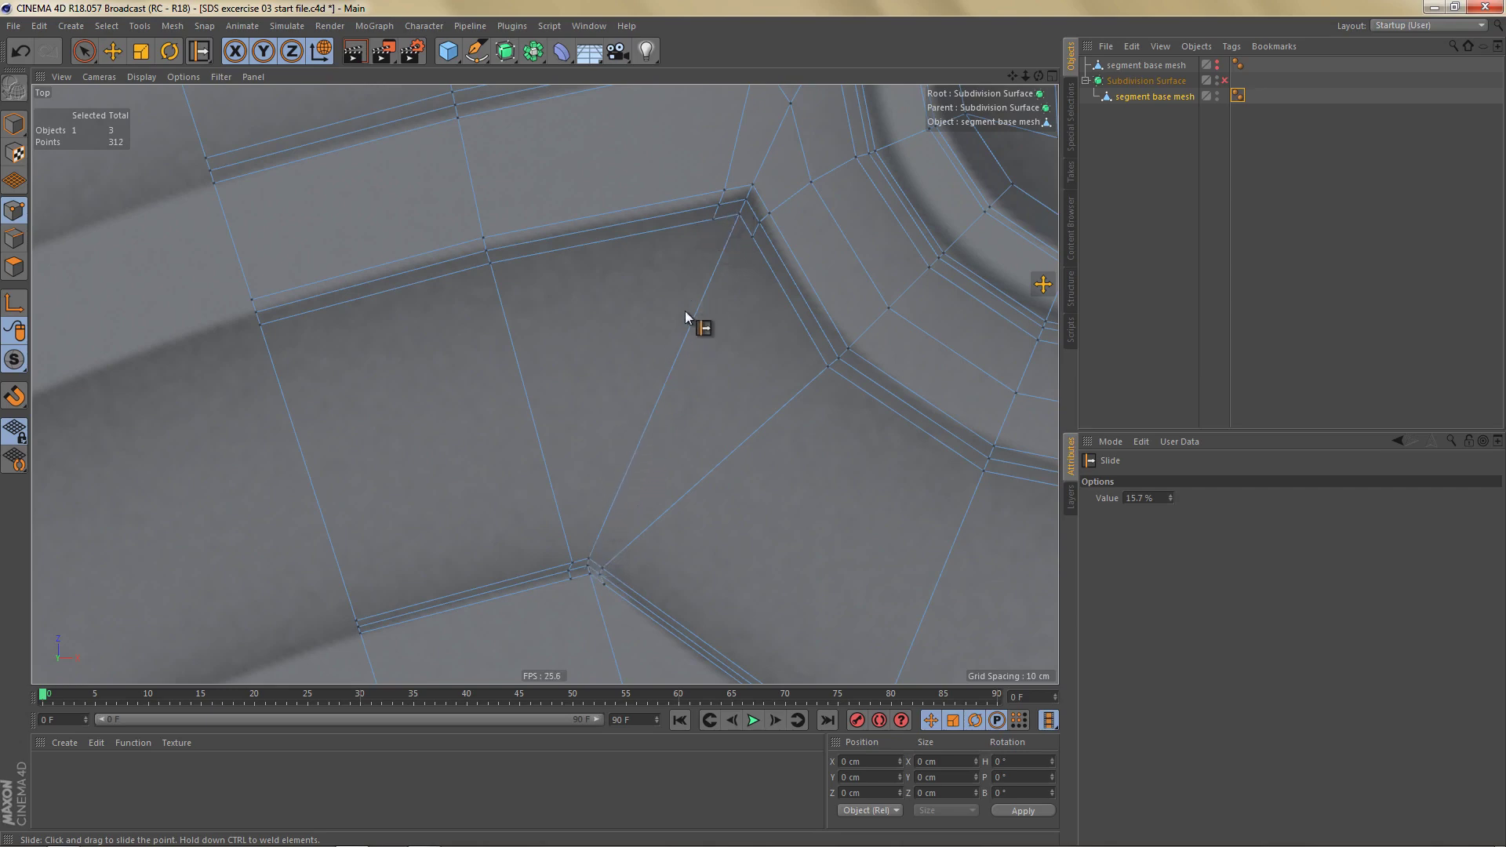
pyautogui.scroll(-3, 667, 351)
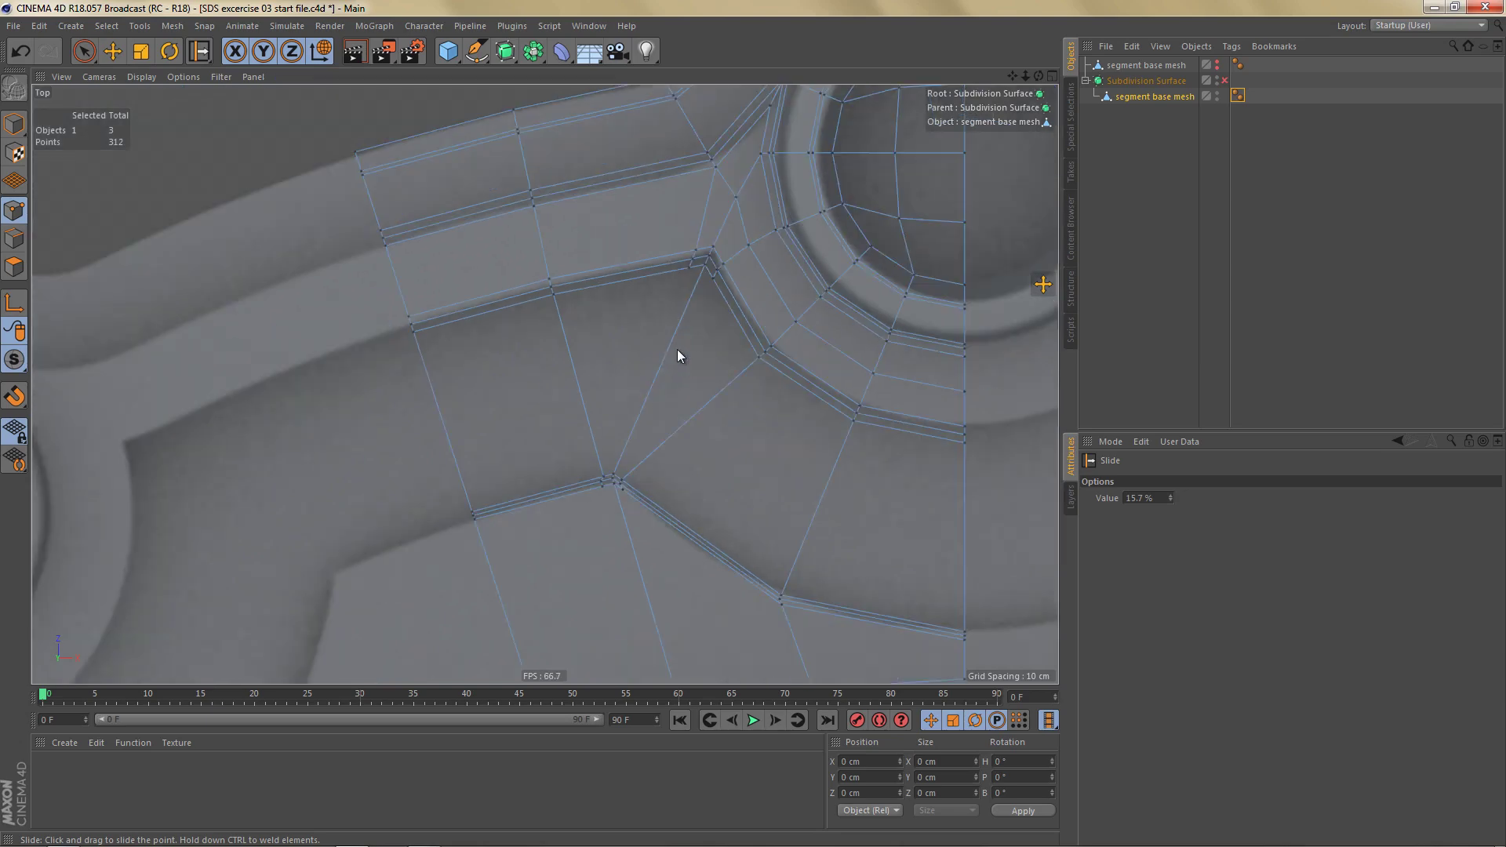
pyautogui.press('Return')
pyautogui.press('space')
pyautogui.moveTo(407, 389)
pyautogui.mouseDown()
pyautogui.moveTo(961, 525)
pyautogui.moveTo(1009, 517)
pyautogui.mouseUp()
pyautogui.press('m')
pyautogui.press('m')
pyautogui.scroll(3, 647, 361)
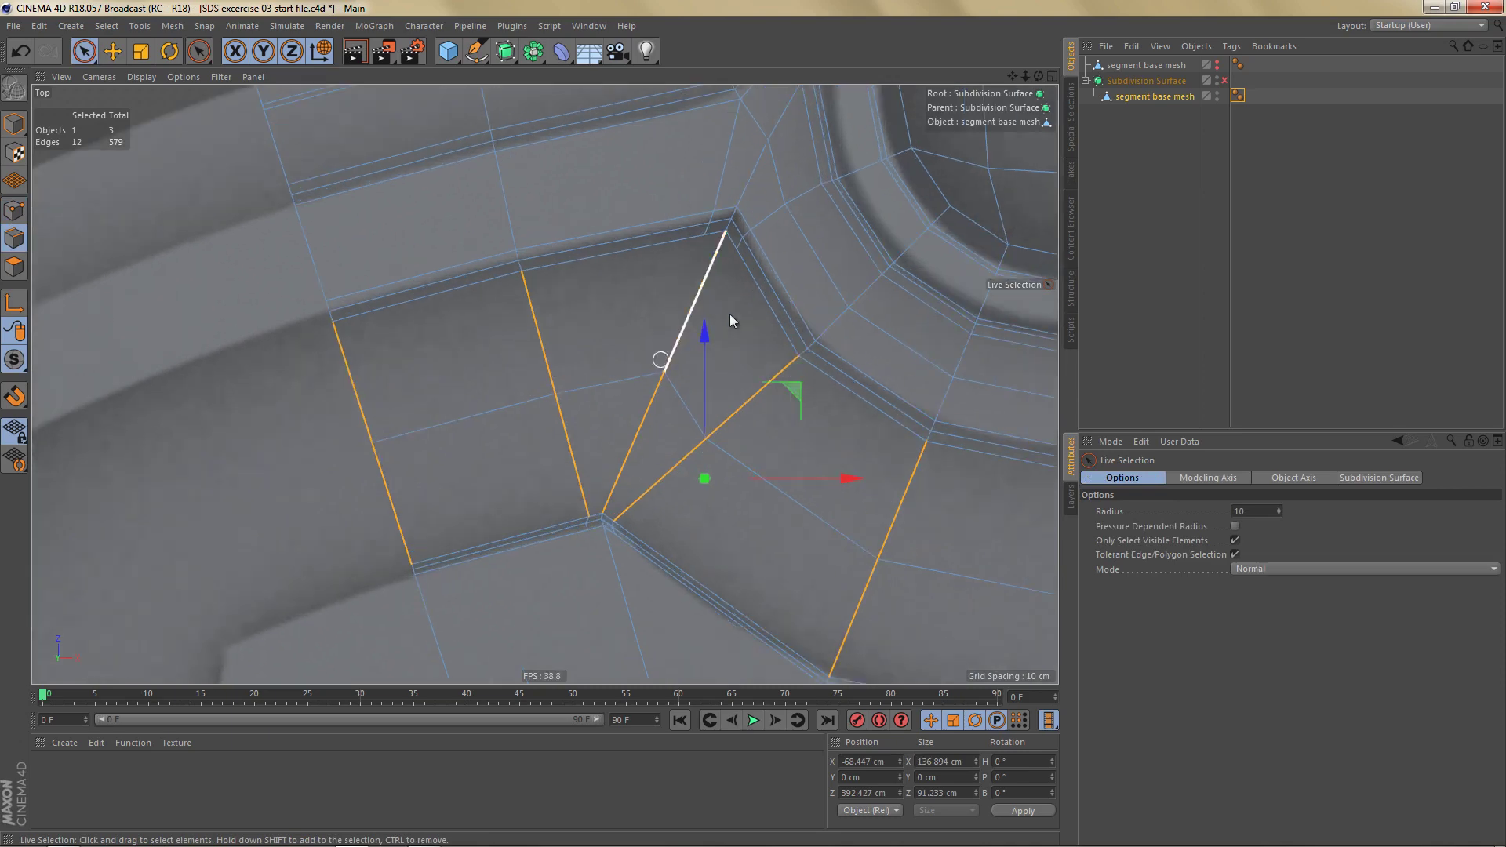
# Step: Connect the centre point nearest the upper ledge's inner corner to the point just below that corner on the collar side
pyautogui.press('Return')
pyautogui.scroll(3, 720, 282)
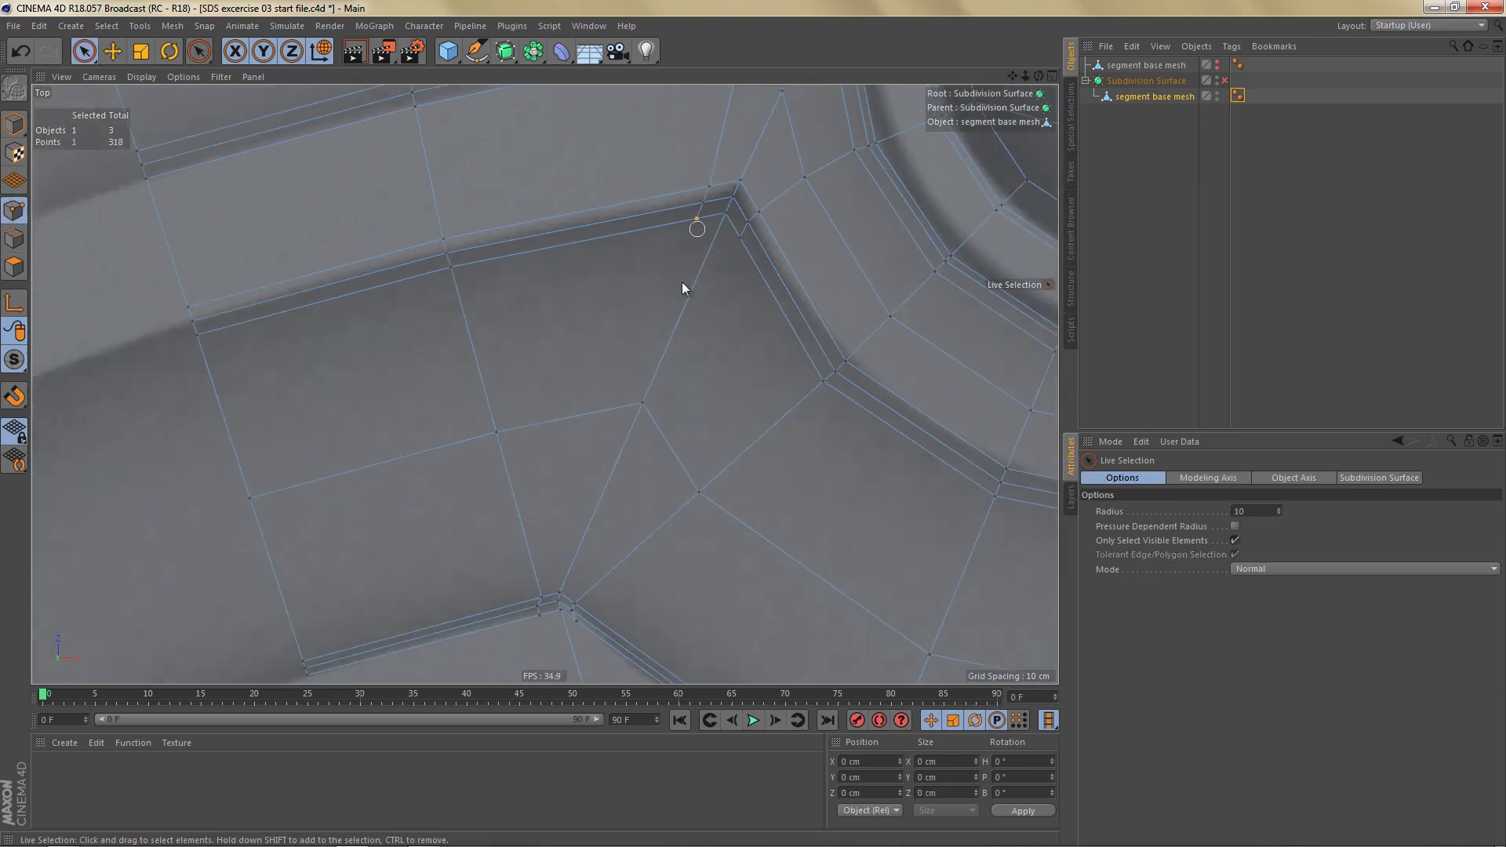
pyautogui.keyDown('shift'); pyautogui.click(641, 403); pyautogui.keyUp('shift')
pyautogui.click(673, 406)
pyautogui.keyDown('shift'); pyautogui.click(742, 243); pyautogui.keyUp('shift')
# Step: Dissolve the old edge running from that centre point to the upper ledge on the arm side of the corner
pyautogui.press('Tab')
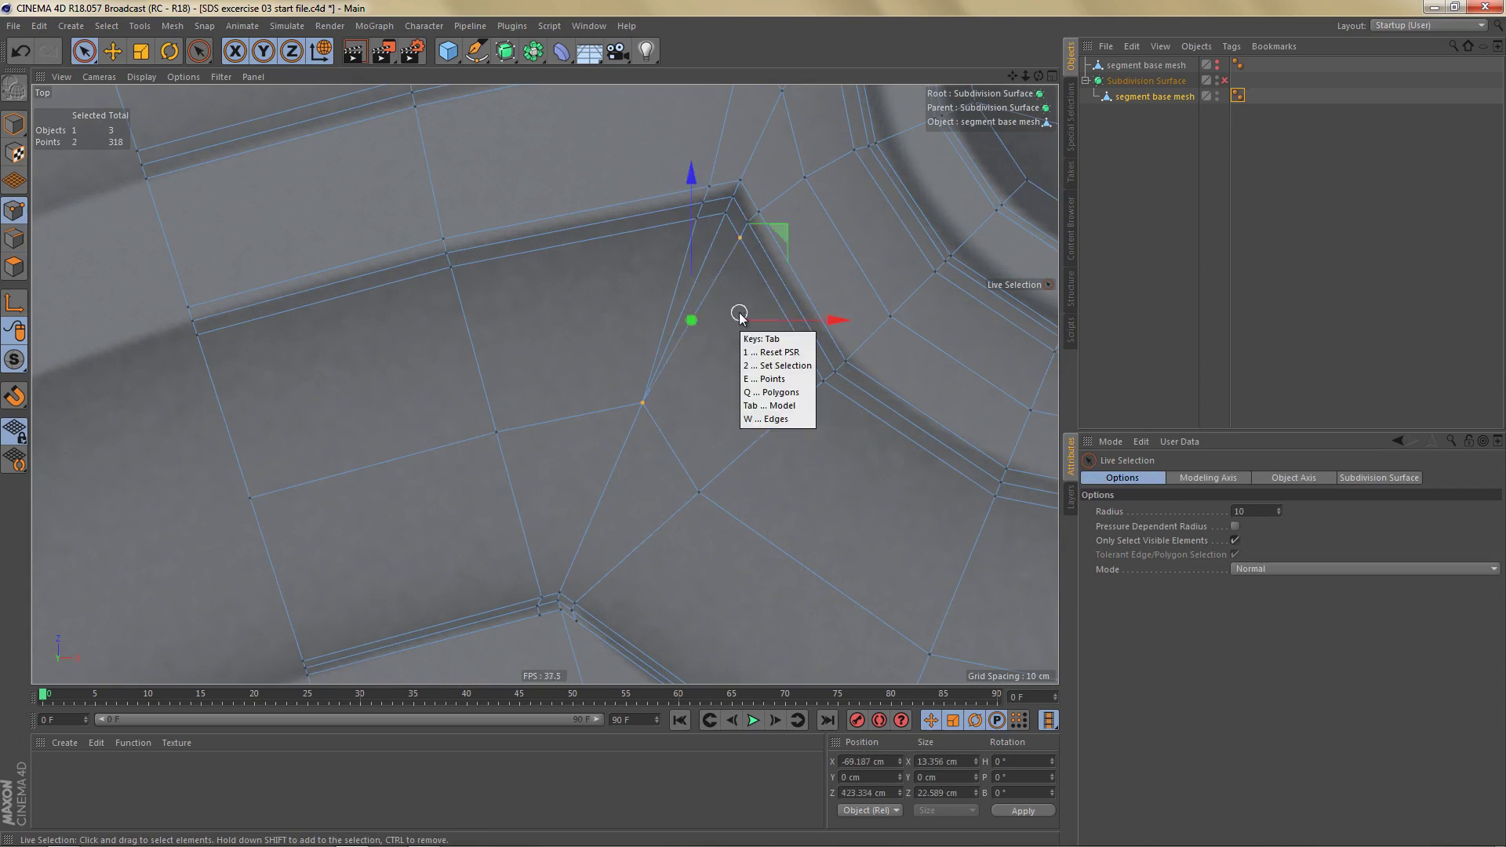
pyautogui.press('e')
pyautogui.press('e')
pyautogui.click(709, 265)
pyautogui.press('Delete')
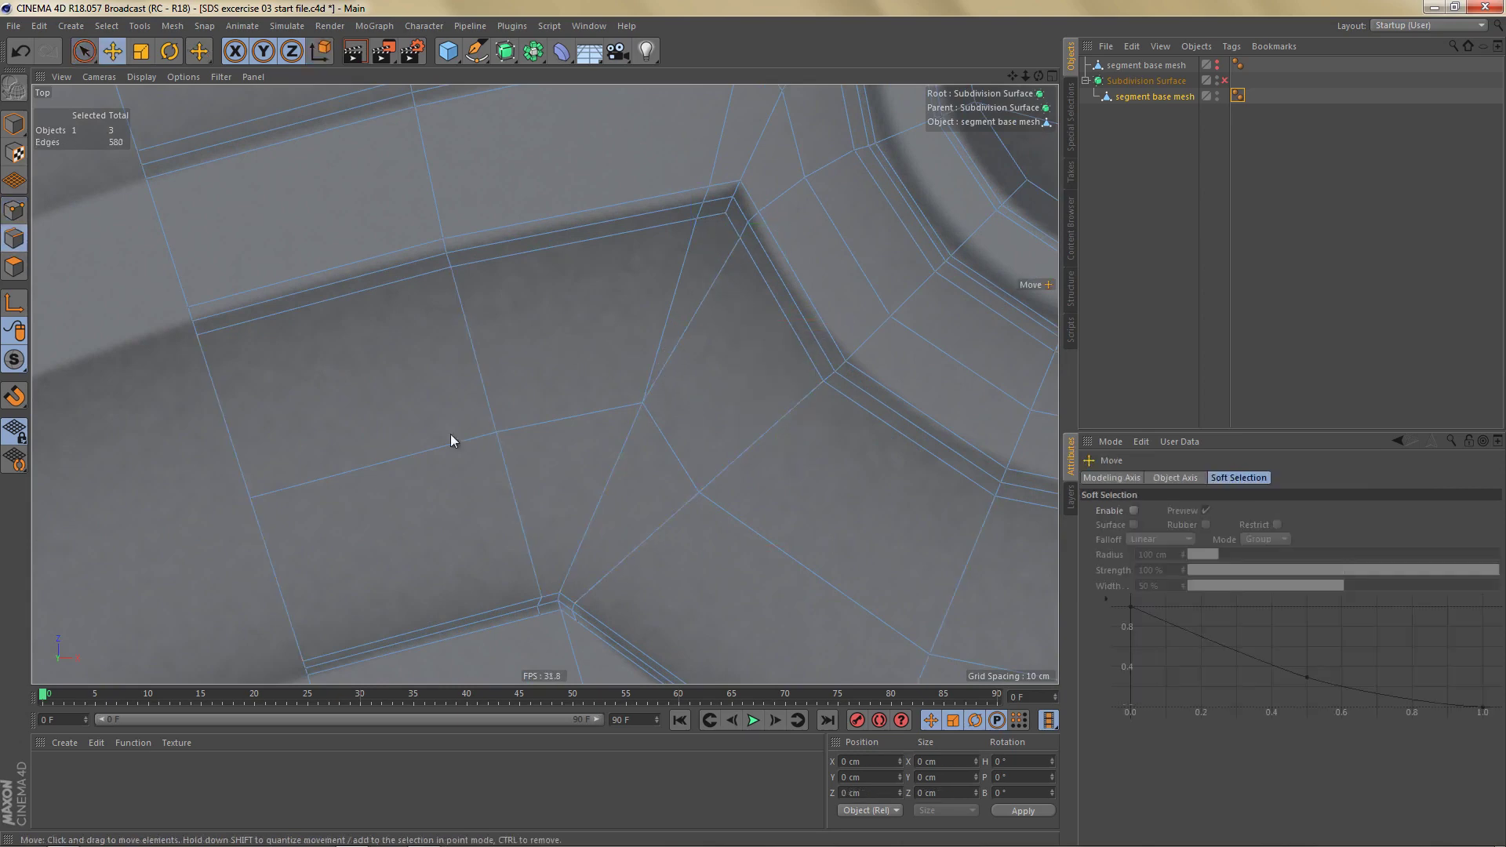
# Step: Slide the arm's lengthwise centre edges towards the upper ledge, setting the outer one with an offset of -2.908 cm
pyautogui.click(431, 445)
pyautogui.keyDown('shift'); pyautogui.click(591, 418); pyautogui.keyUp('shift')
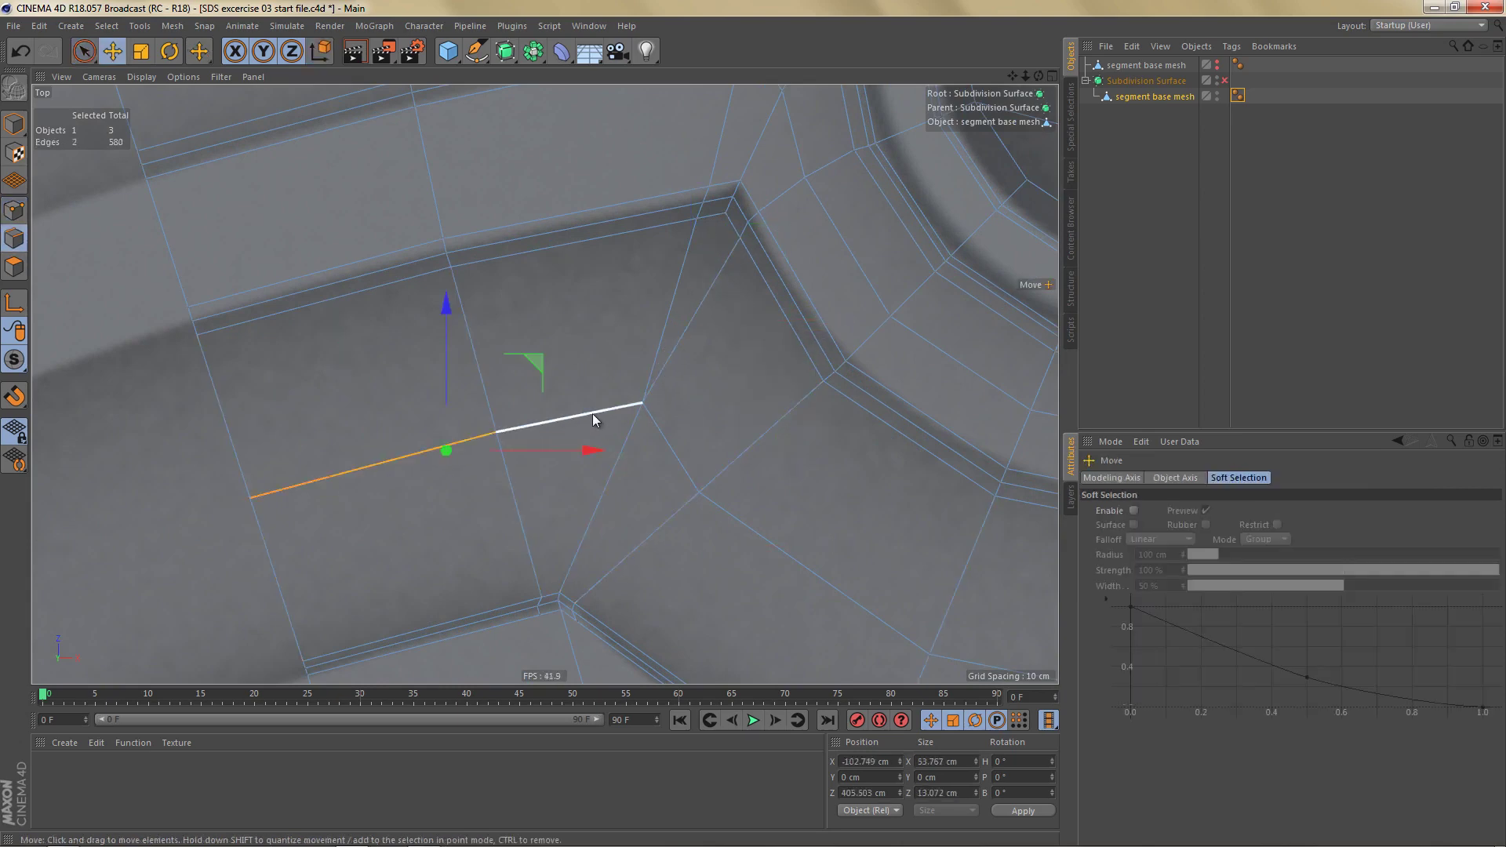
pyautogui.press('m')
pyautogui.press('o')
pyautogui.moveTo(446, 446); pyautogui.dragTo(467, 305)
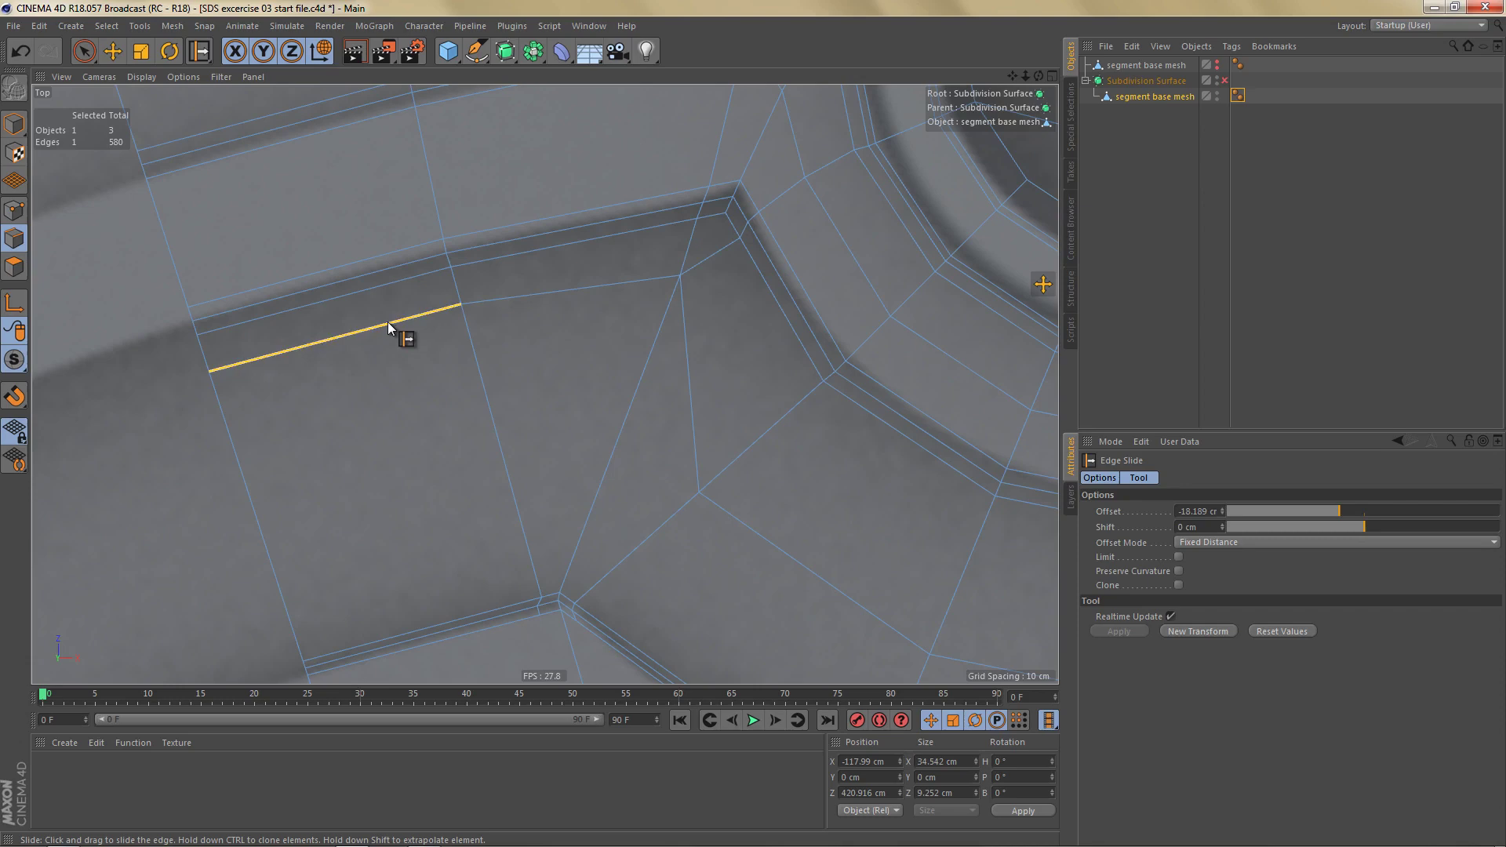
pyautogui.moveTo(388, 321); pyautogui.dragTo(417, 383)
pyautogui.scroll(-3, 423, 396)
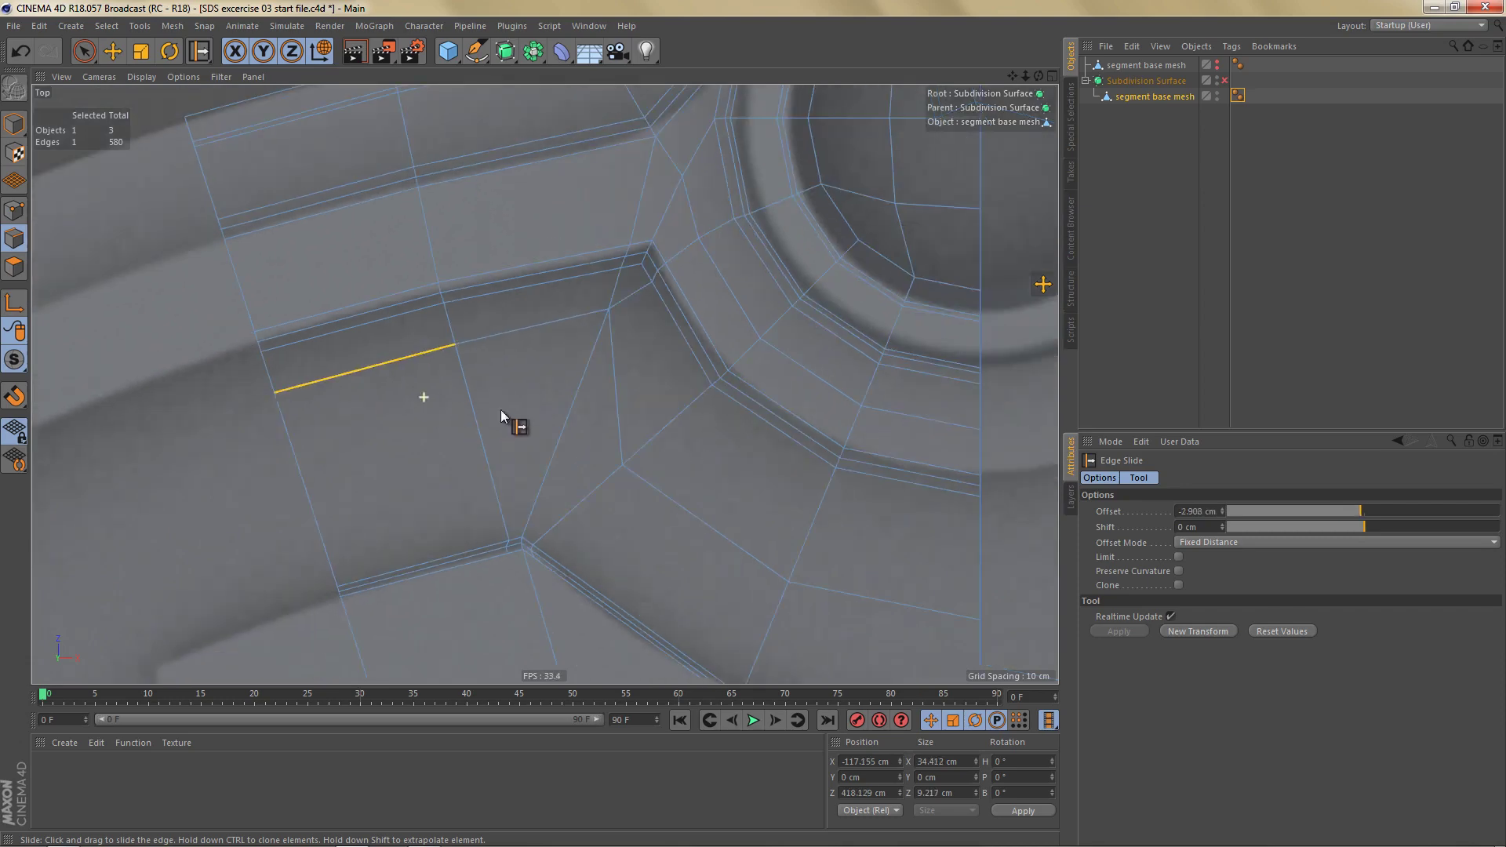
pyautogui.keyDown('alt'); pyautogui.moveTo(465, 395); pyautogui.dragTo(339, 311, button='middle'); pyautogui.keyUp('alt')
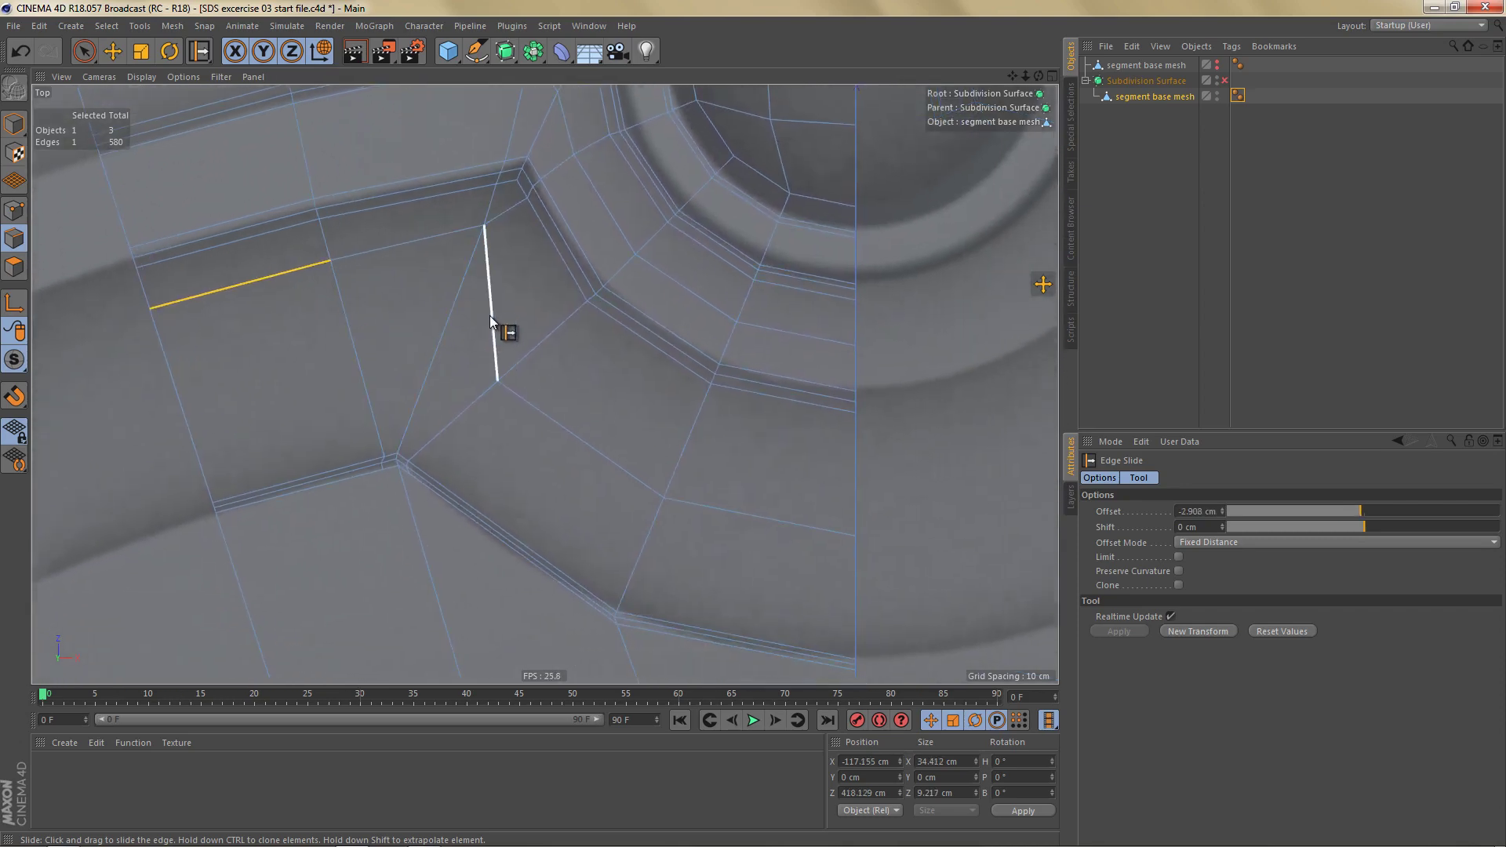
# Step: Slide the three centre edges from the corner to the symmetry line towards the collar, then undo the extra slide
pyautogui.click(490, 315)
pyautogui.click(743, 512)
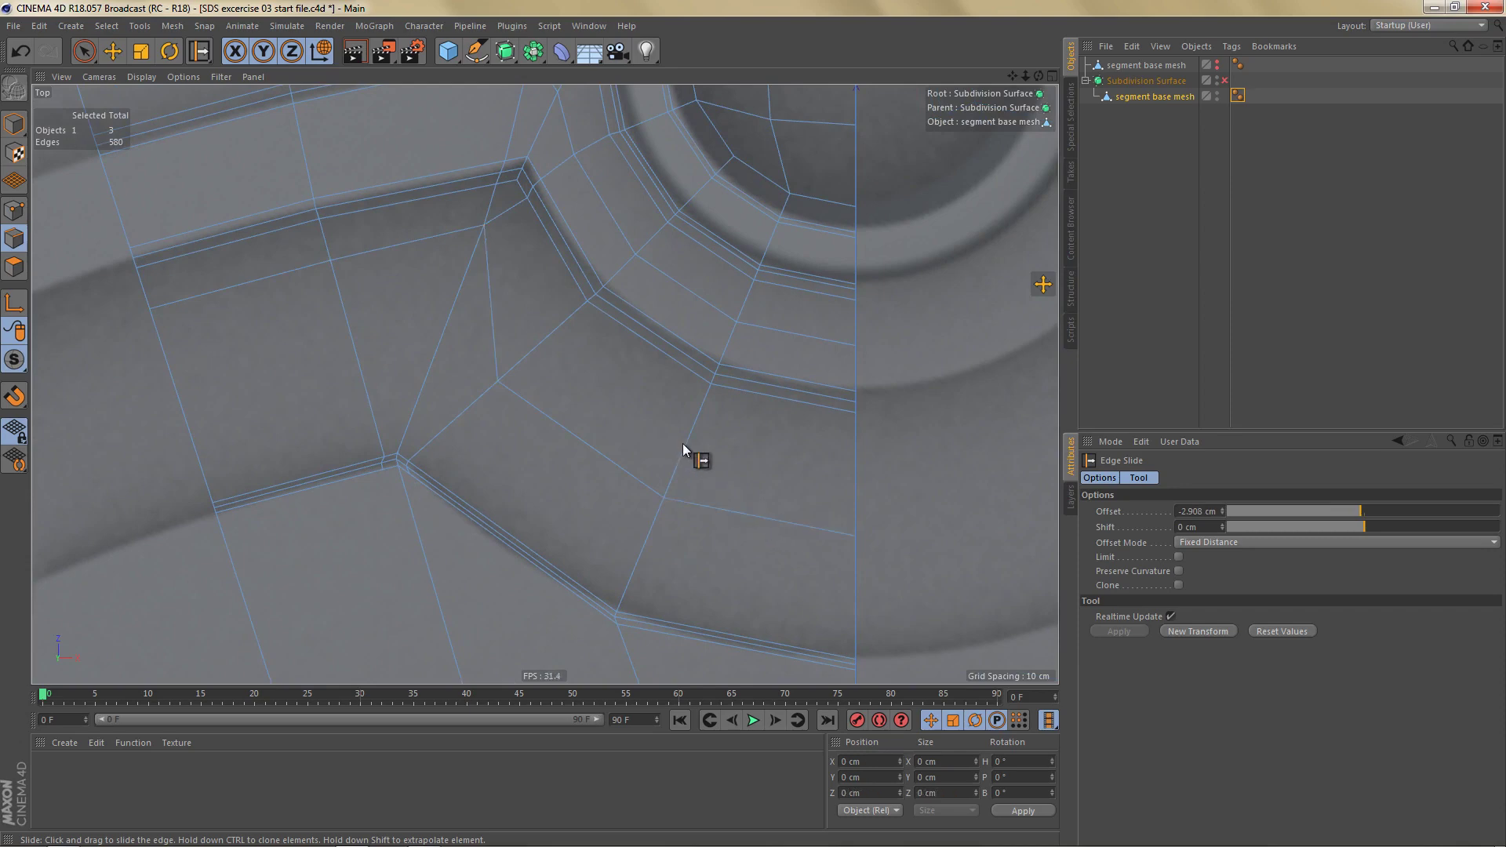
pyautogui.press('e')
pyautogui.click(497, 346)
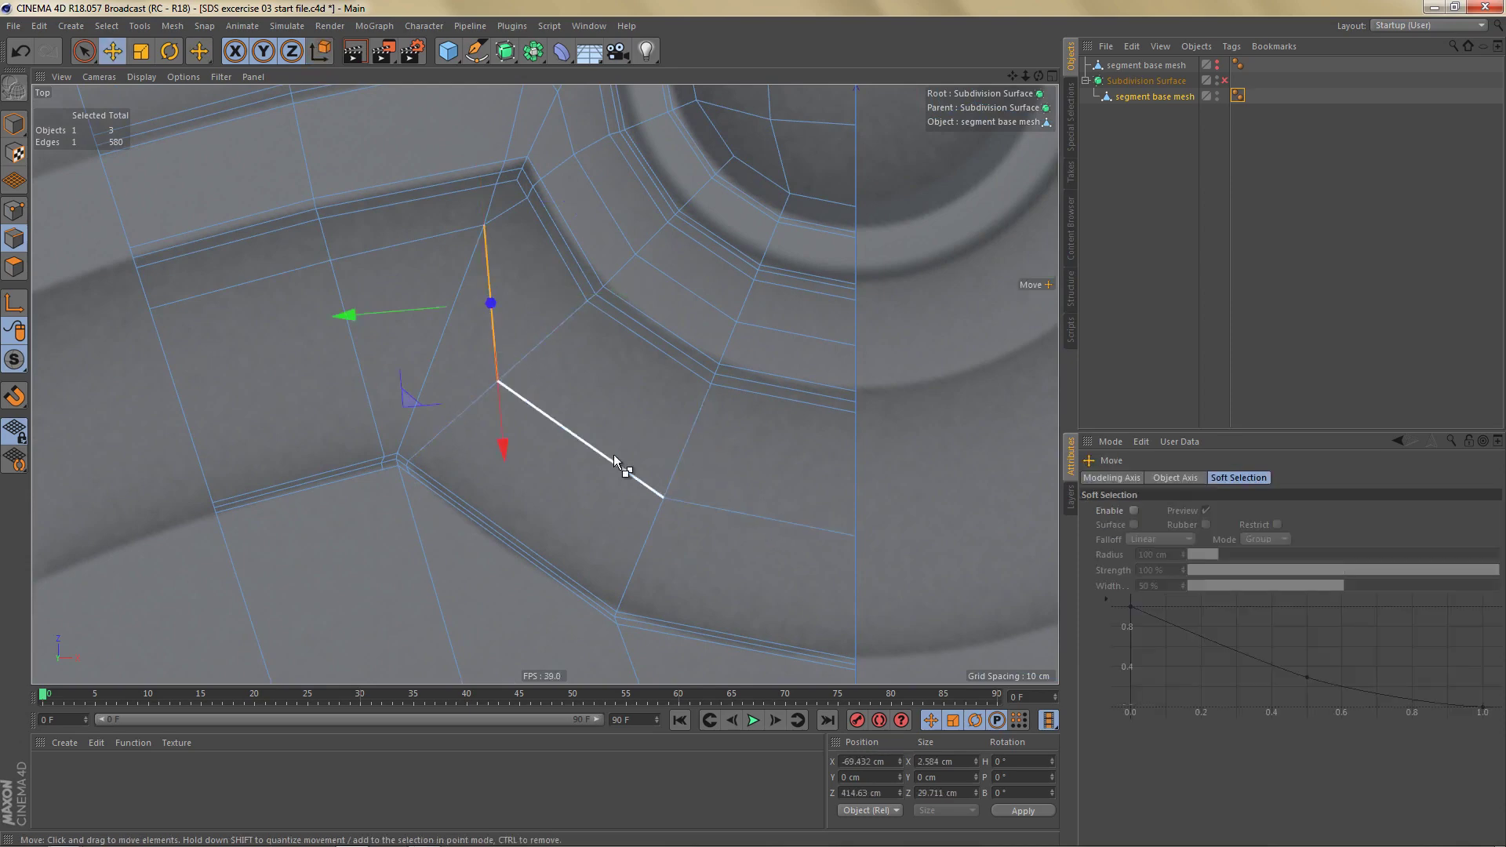
pyautogui.keyDown('ctrl'); pyautogui.keyDown('shift'); pyautogui.click(721, 505); pyautogui.keyUp('shift'); pyautogui.keyUp('ctrl')
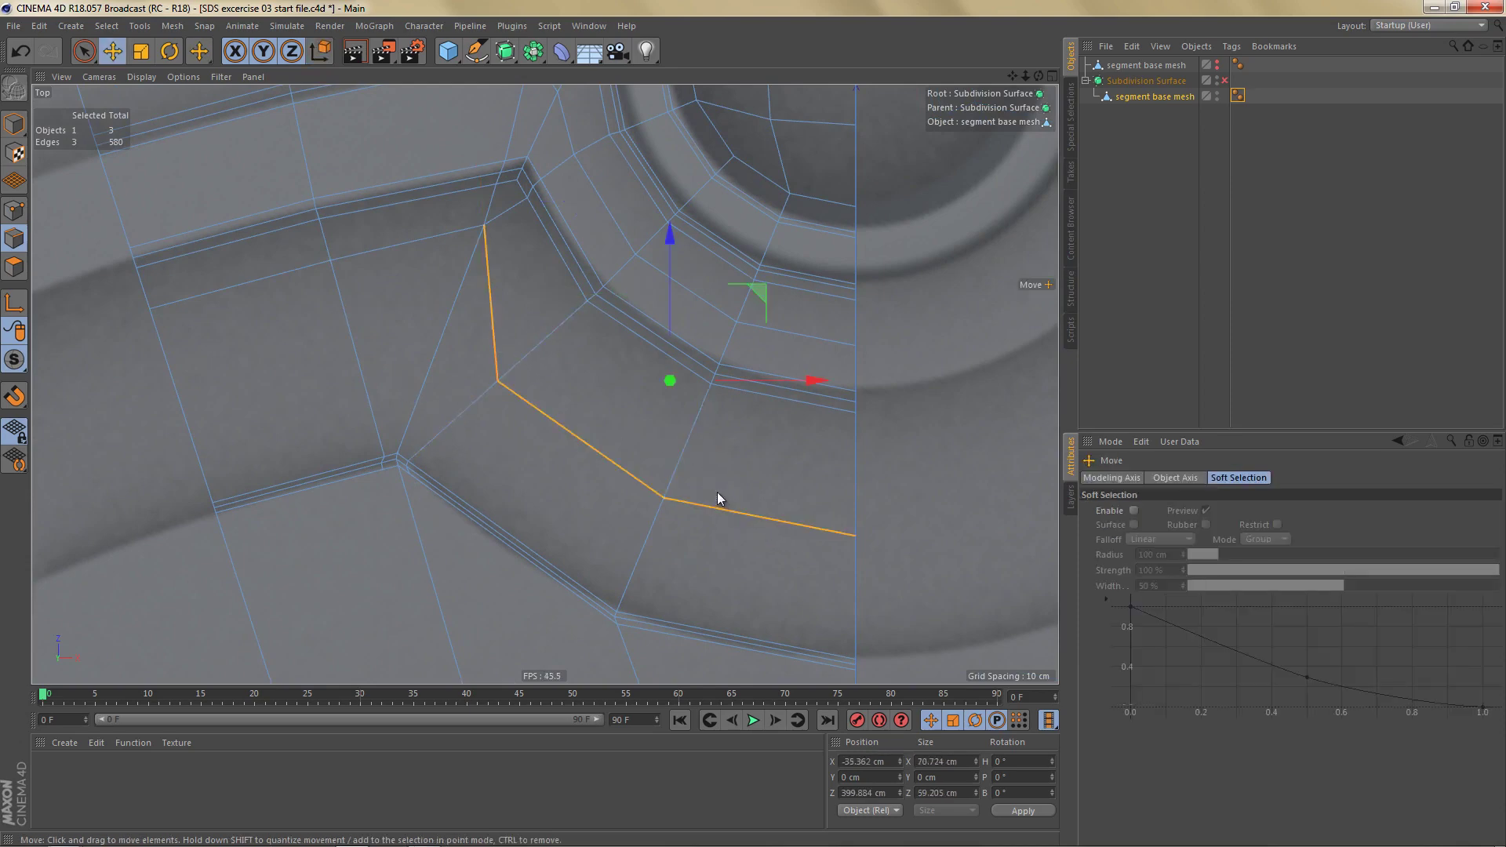
pyautogui.press('m')
pyautogui.press('o')
pyautogui.moveTo(568, 432); pyautogui.dragTo(522, 325)
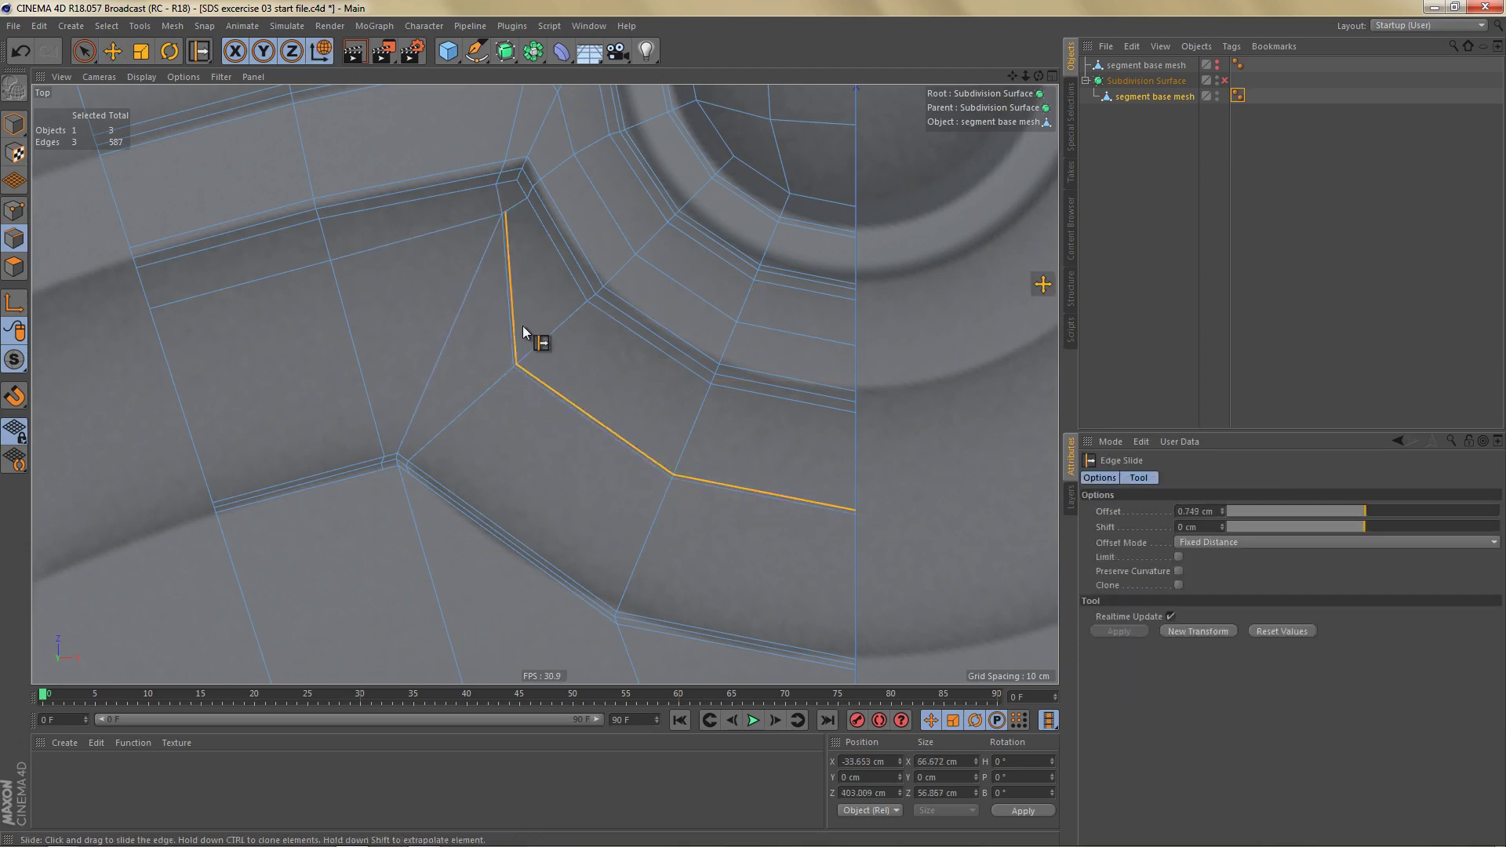
pyautogui.hotkey('ctrl', 'z')
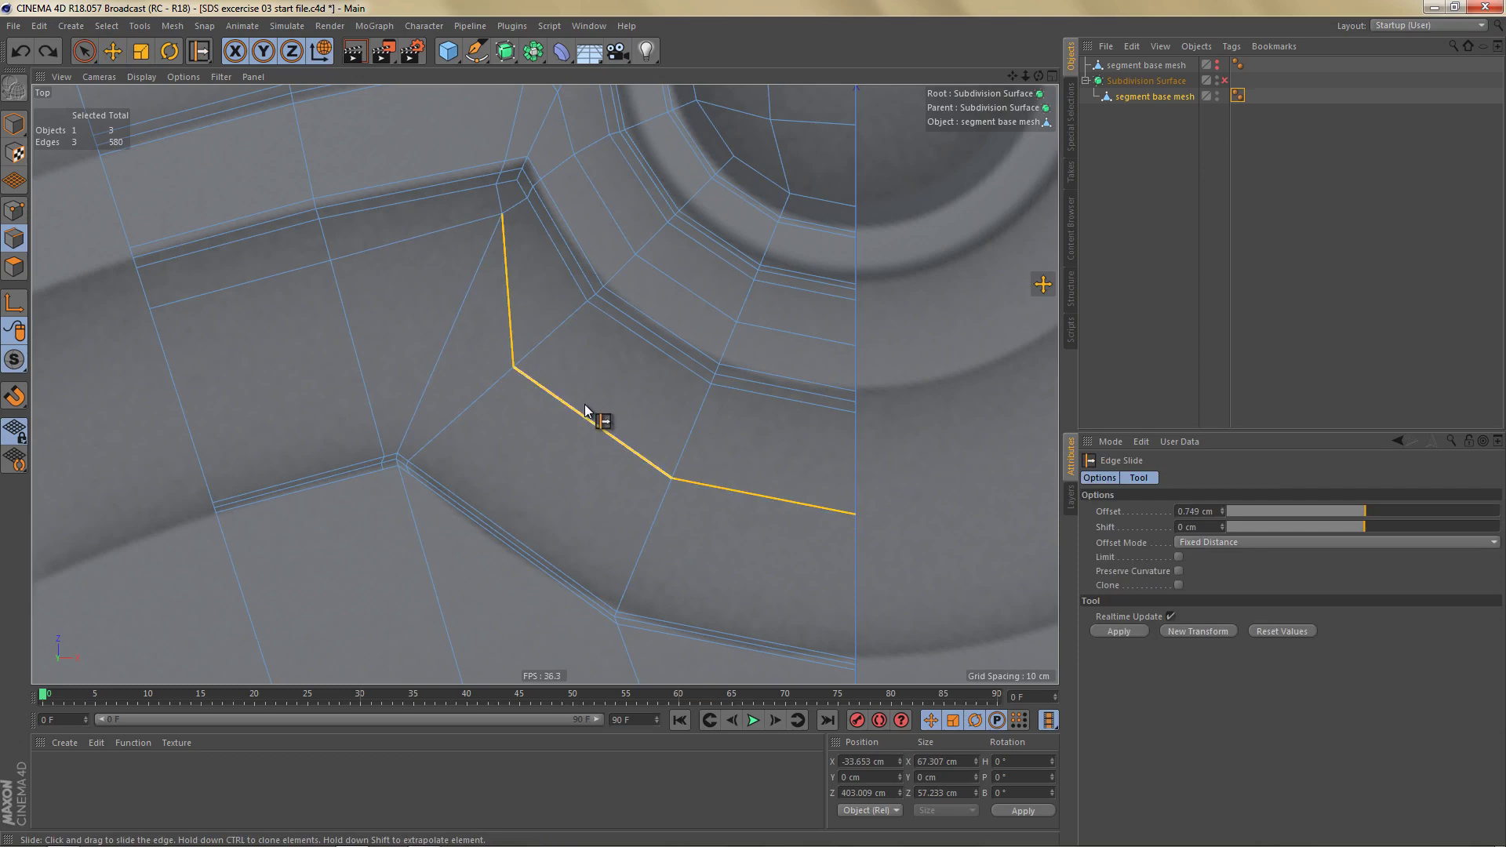
# Step: Slide the two centre edges closest to the symmetry line 11.287 cm towards the collar and render a subdivided preview
pyautogui.press('e')
pyautogui.keyDown('ctrl'); pyautogui.click(505, 335); pyautogui.keyUp('ctrl')
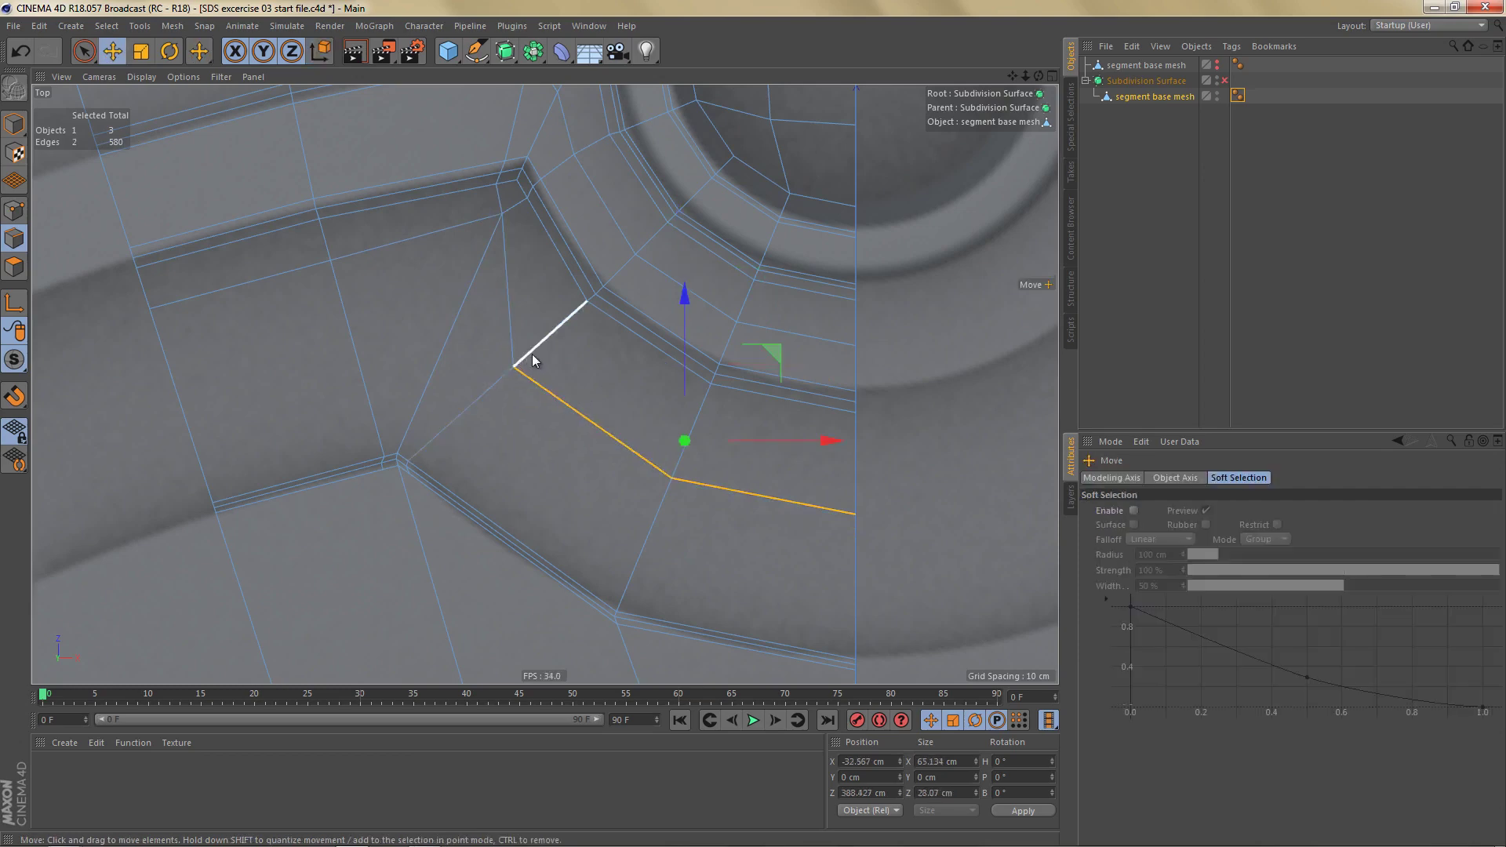
pyautogui.press('m')
pyautogui.press('o')
pyautogui.moveTo(593, 412); pyautogui.dragTo(652, 391)
pyautogui.scroll(-1, 655, 349)
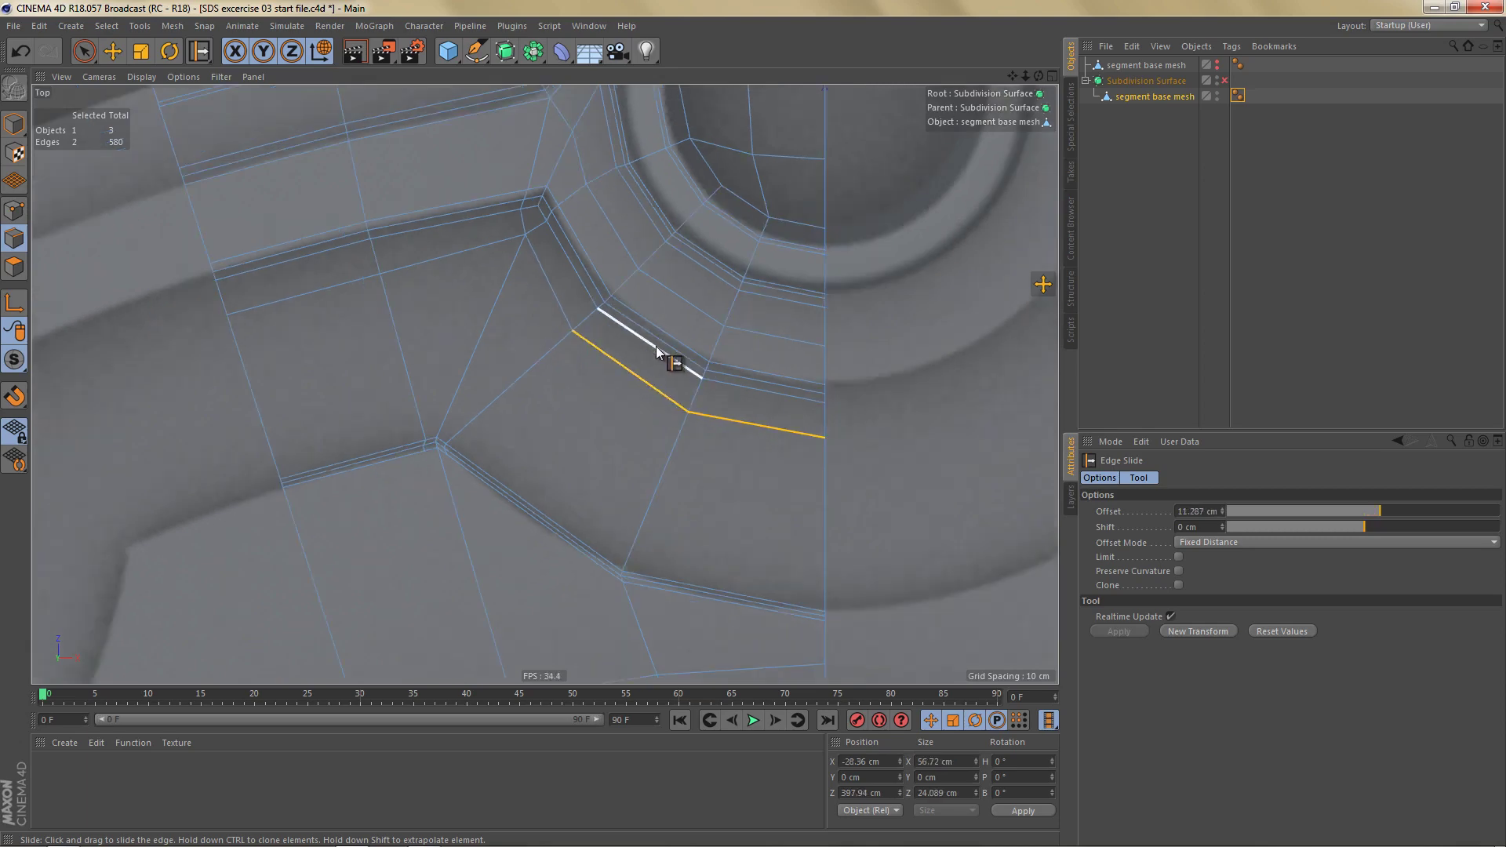
pyautogui.scroll(-4, 656, 349)
pyautogui.hotkey('ctrl', 'r')
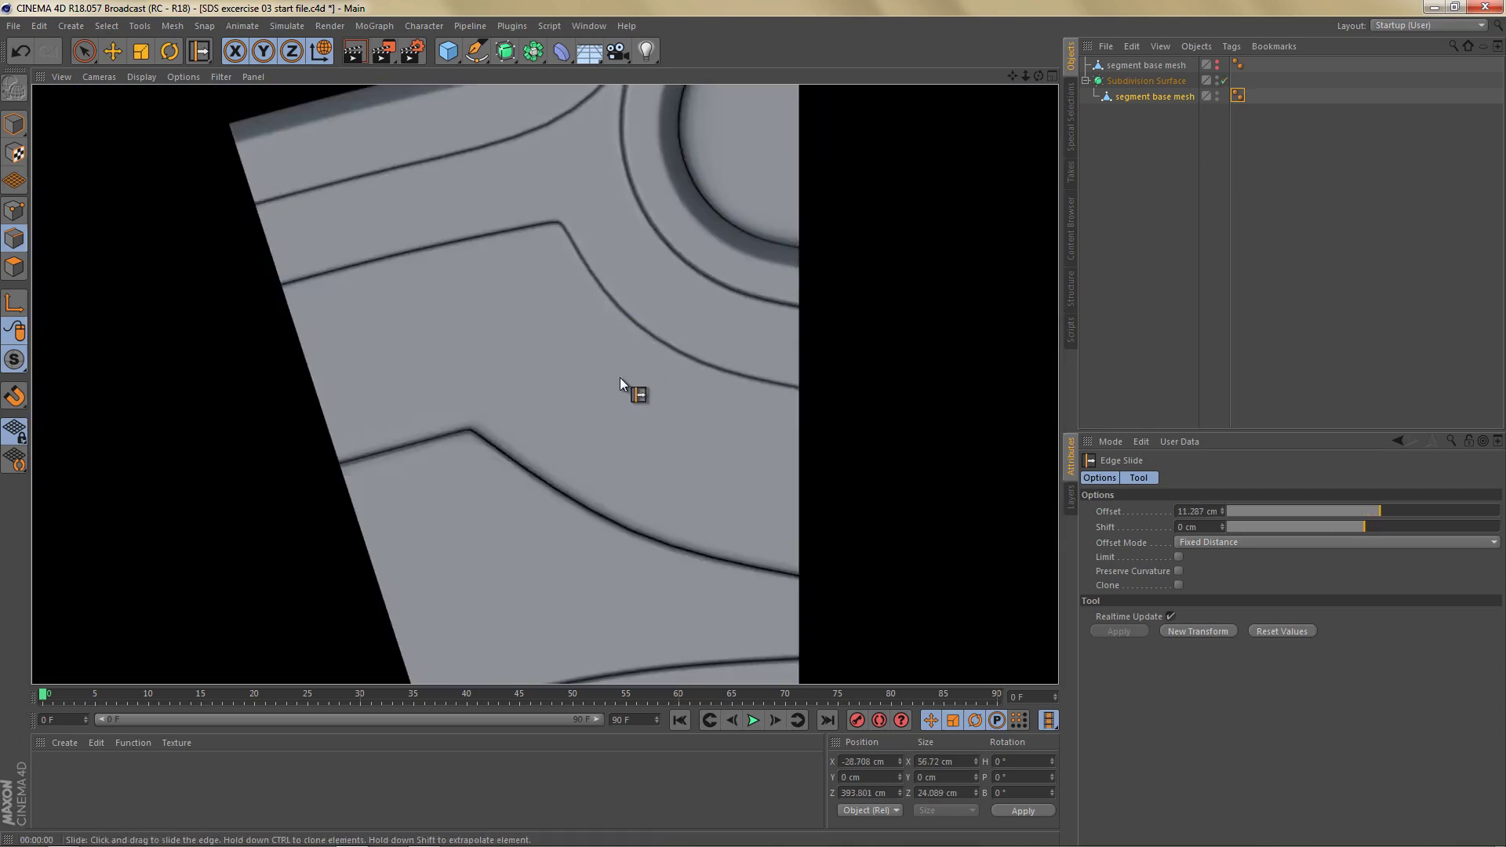
pyautogui.press('q')
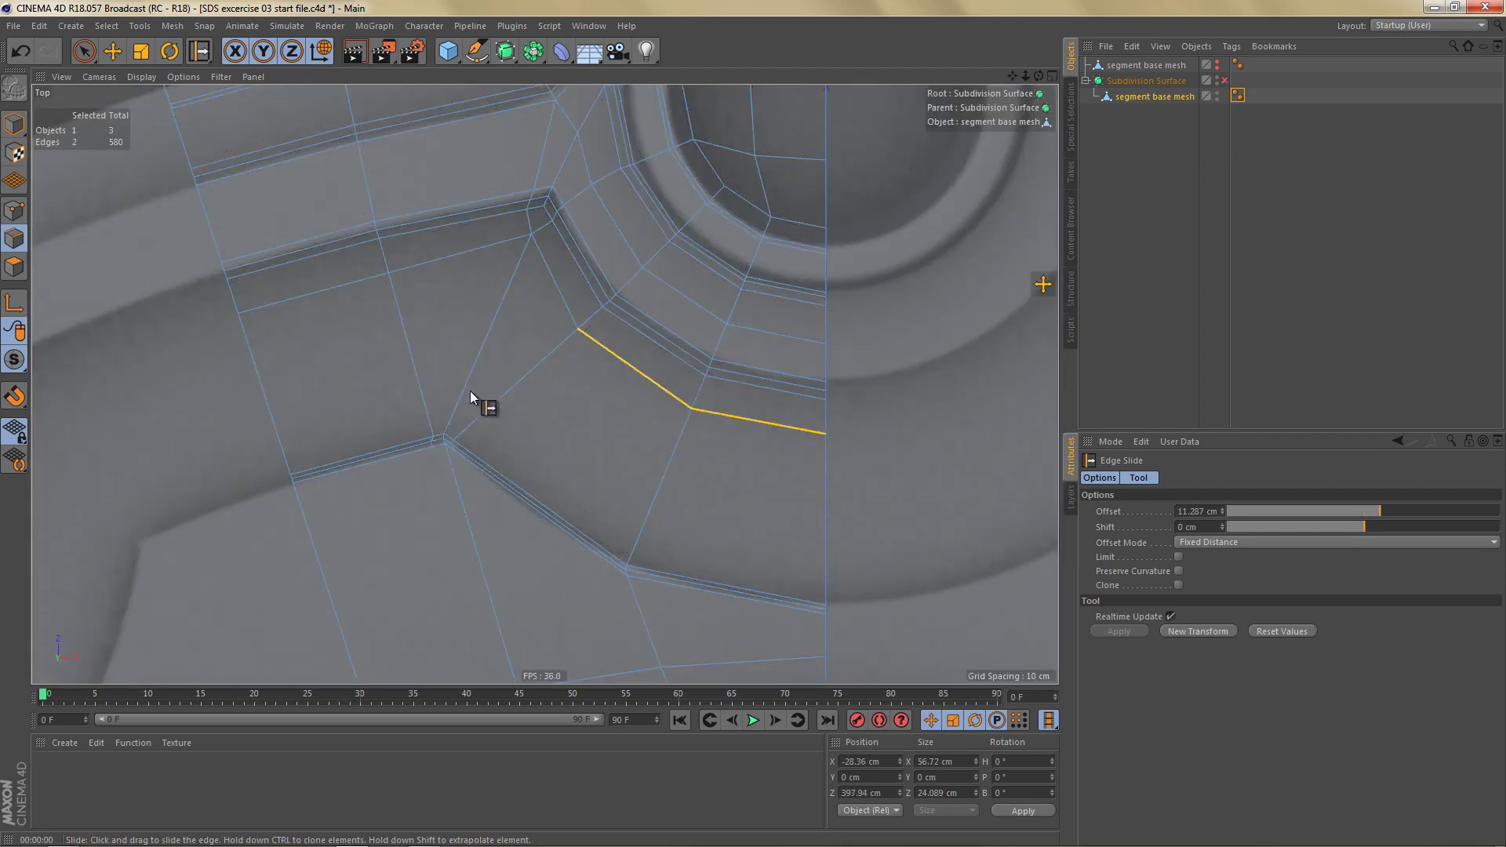
# Step: Line Cut with Visible Only enabled from the lower ledge's collar-side corner point across the arm floor, just below the ledge
pyautogui.scroll(6, 511, 396)
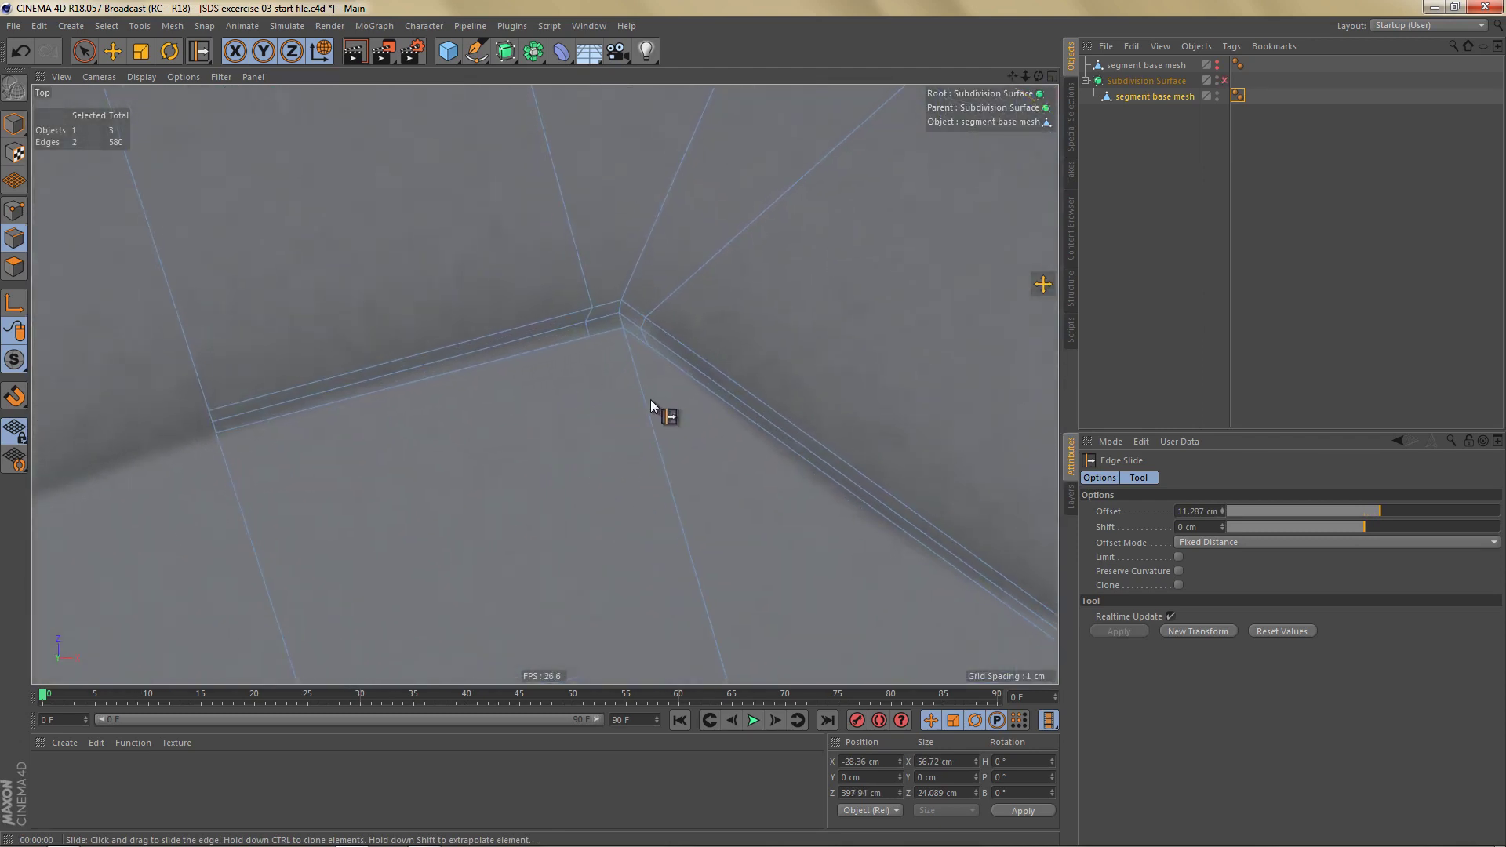
pyautogui.press('k')
pyautogui.press('k')
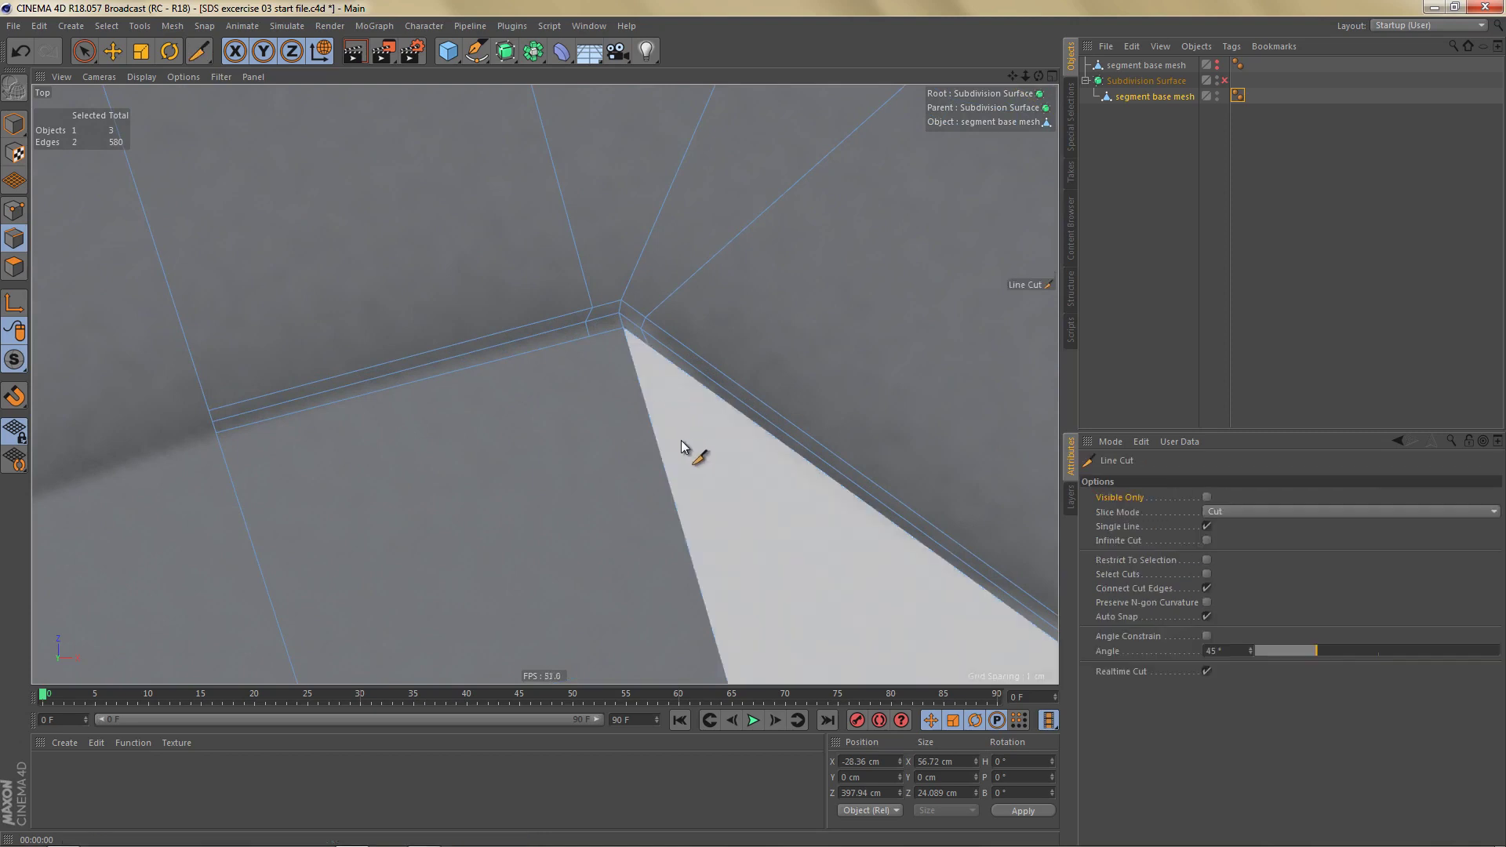
pyautogui.click(1206, 497)
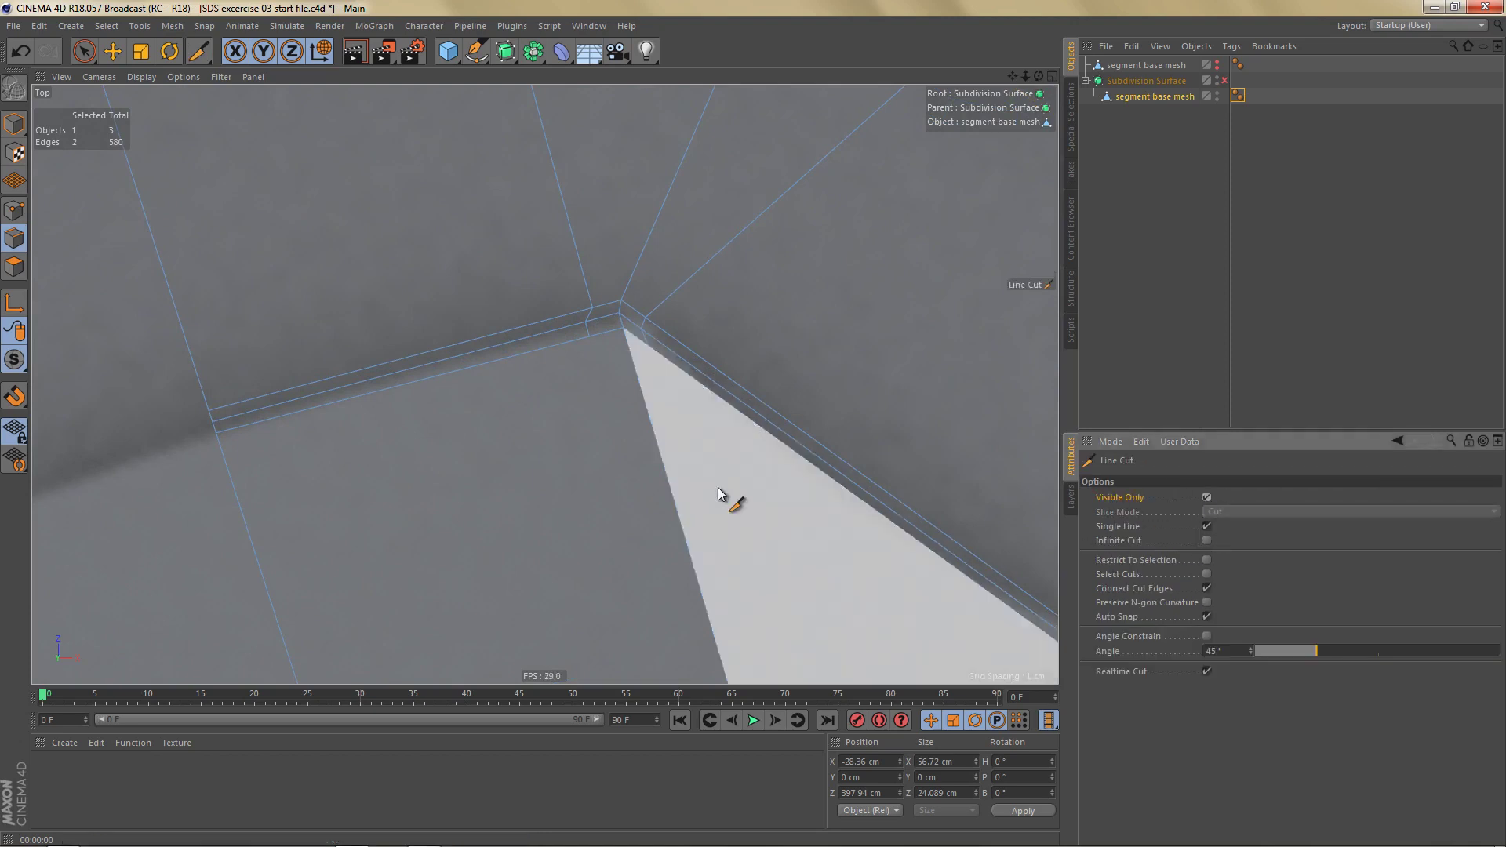
pyautogui.keyDown('alt'); pyautogui.moveTo(639, 384); pyautogui.dragTo(689, 344, button='middle'); pyautogui.keyUp('alt')
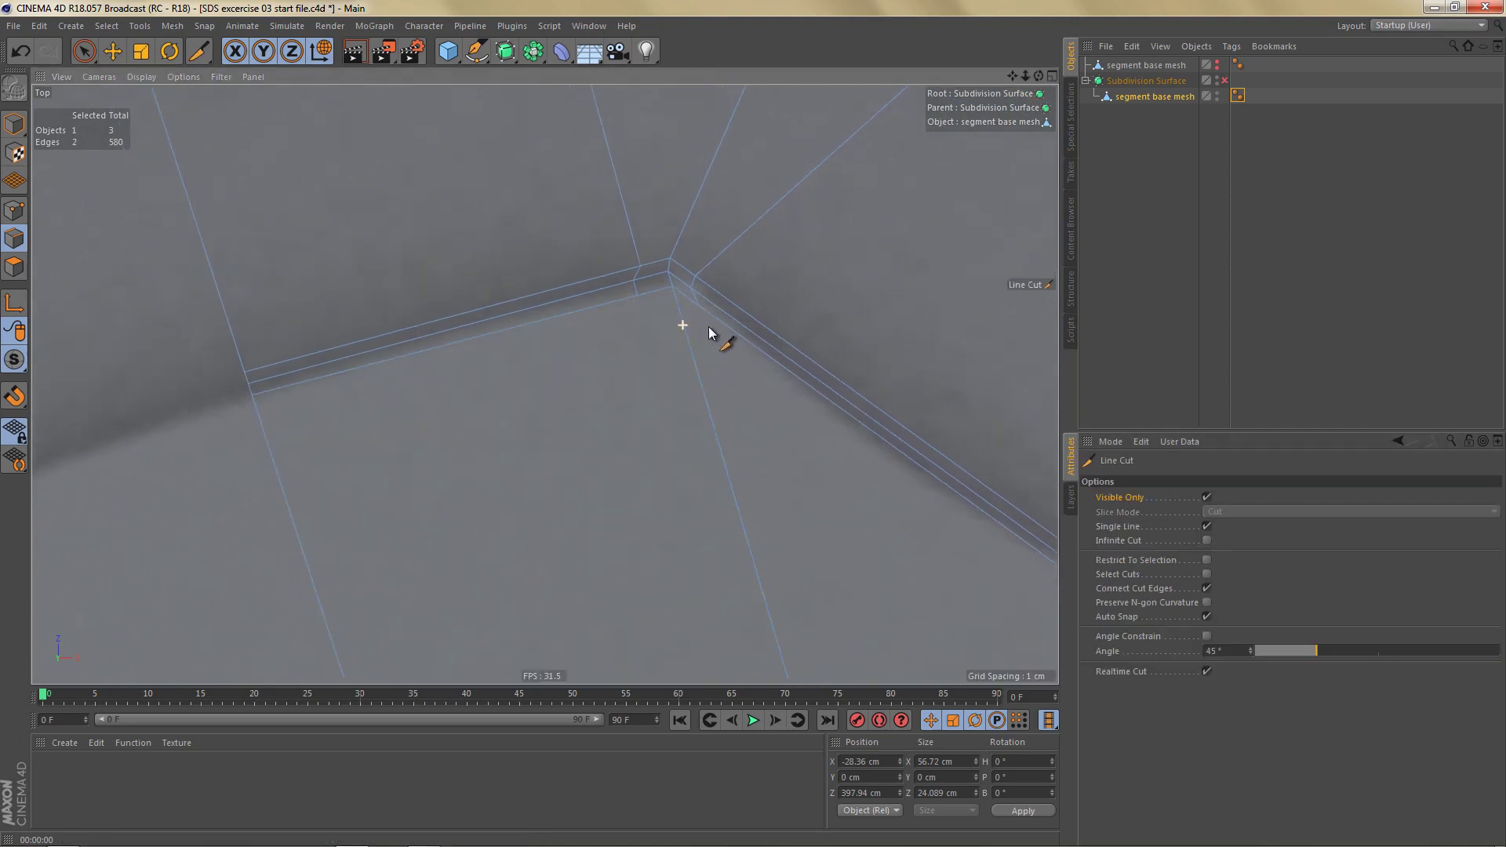
pyautogui.scroll(2, 702, 326)
pyautogui.click(704, 303)
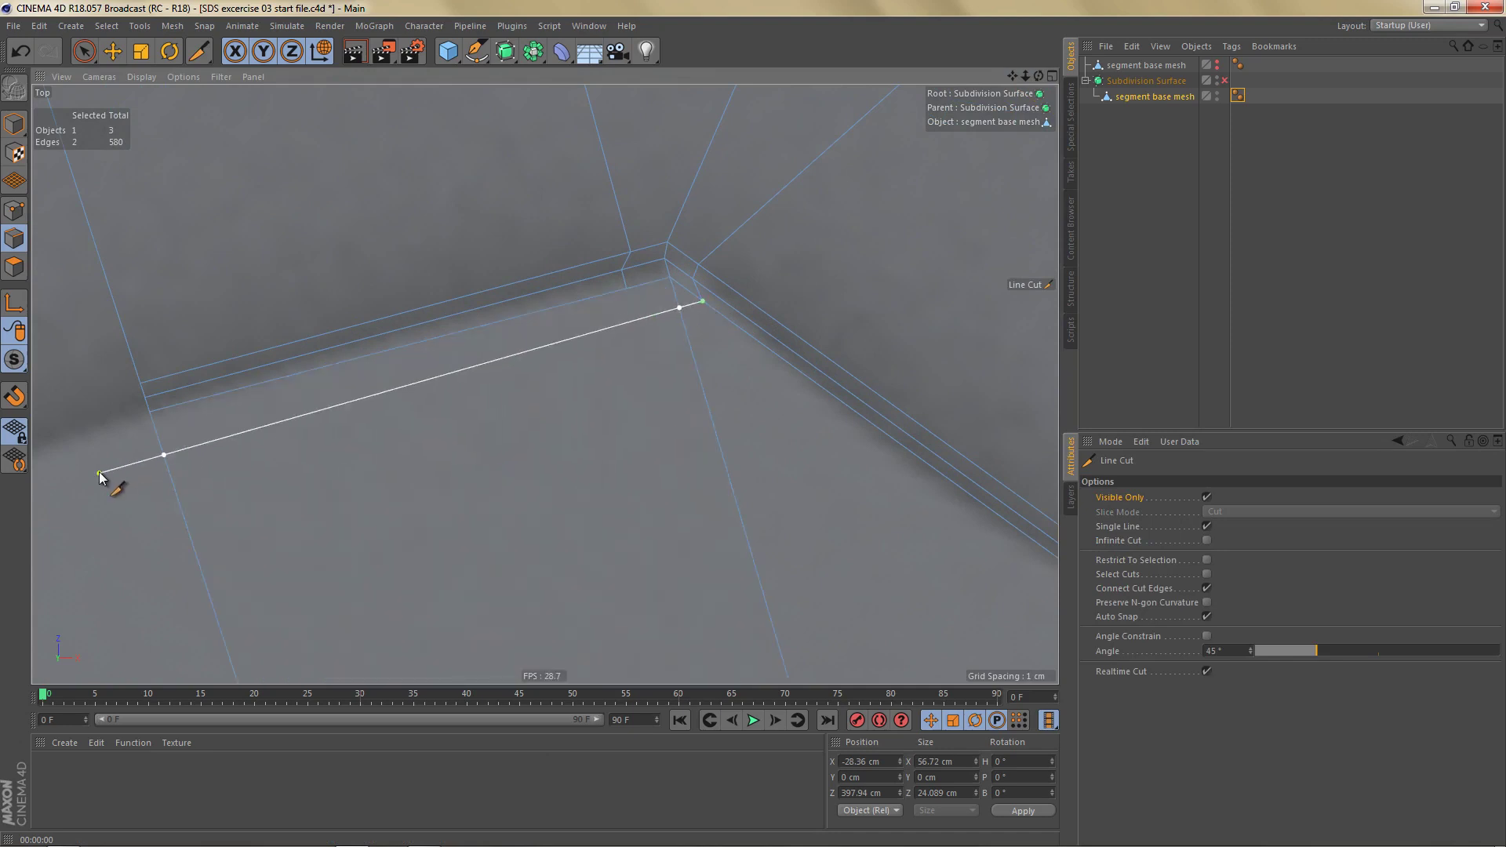
pyautogui.click(95, 464)
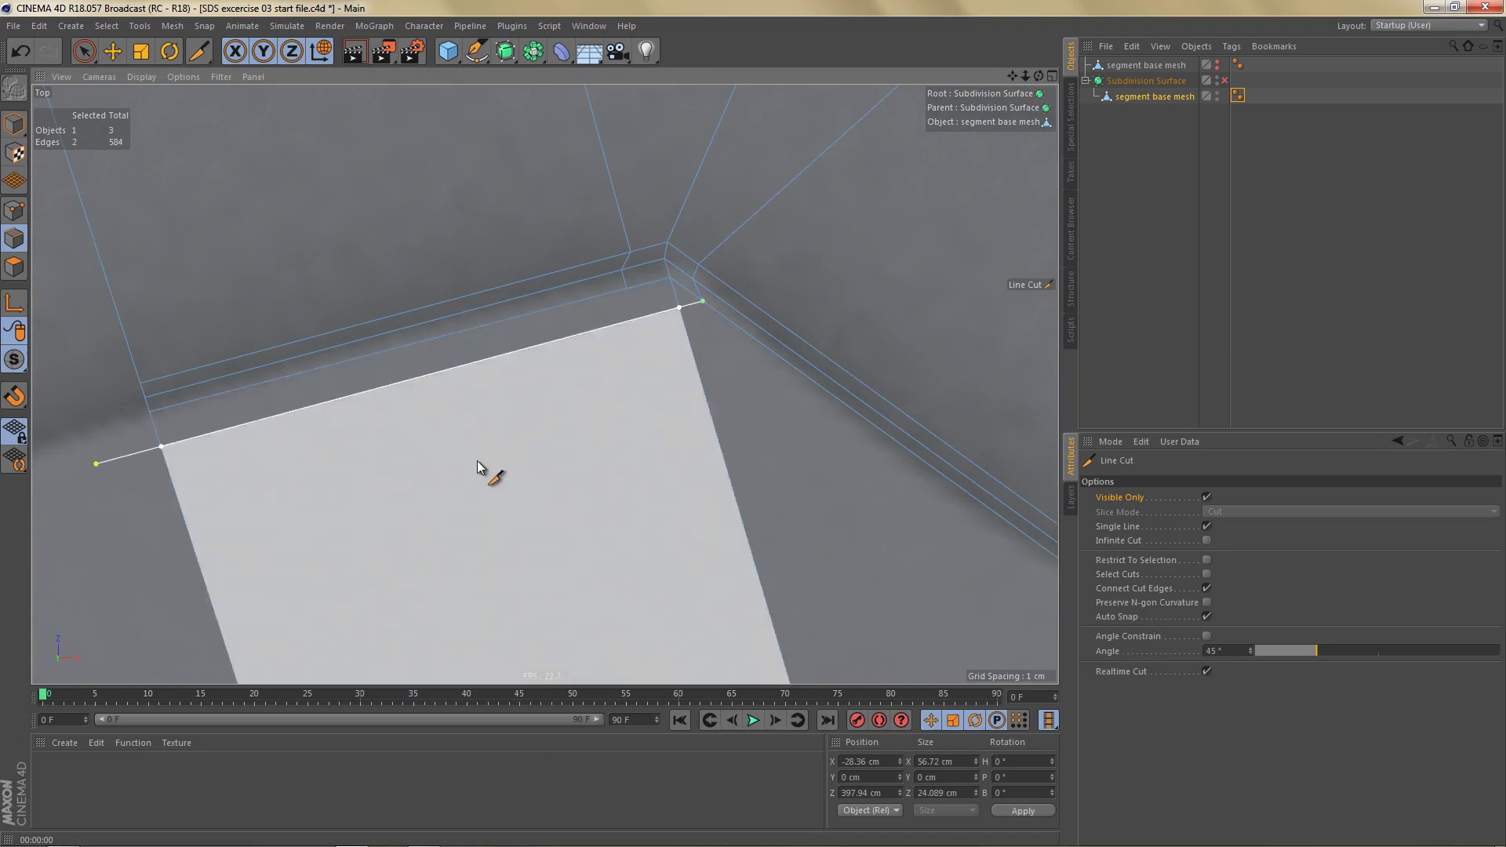
pyautogui.press('Return')
# Step: Connect the new cut's point below the lower ledge corner to the adjacent arm-side ledge point, and dissolve the short edge at the corner
pyautogui.press('Return')
pyautogui.press('space')
pyautogui.keyDown('alt'); pyautogui.moveTo(621, 380); pyautogui.dragTo(650, 328, button='middle'); pyautogui.keyUp('alt')
pyautogui.keyDown('alt'); pyautogui.moveTo(650, 327); pyautogui.dragTo(665, 181, button='right'); pyautogui.keyUp('alt')
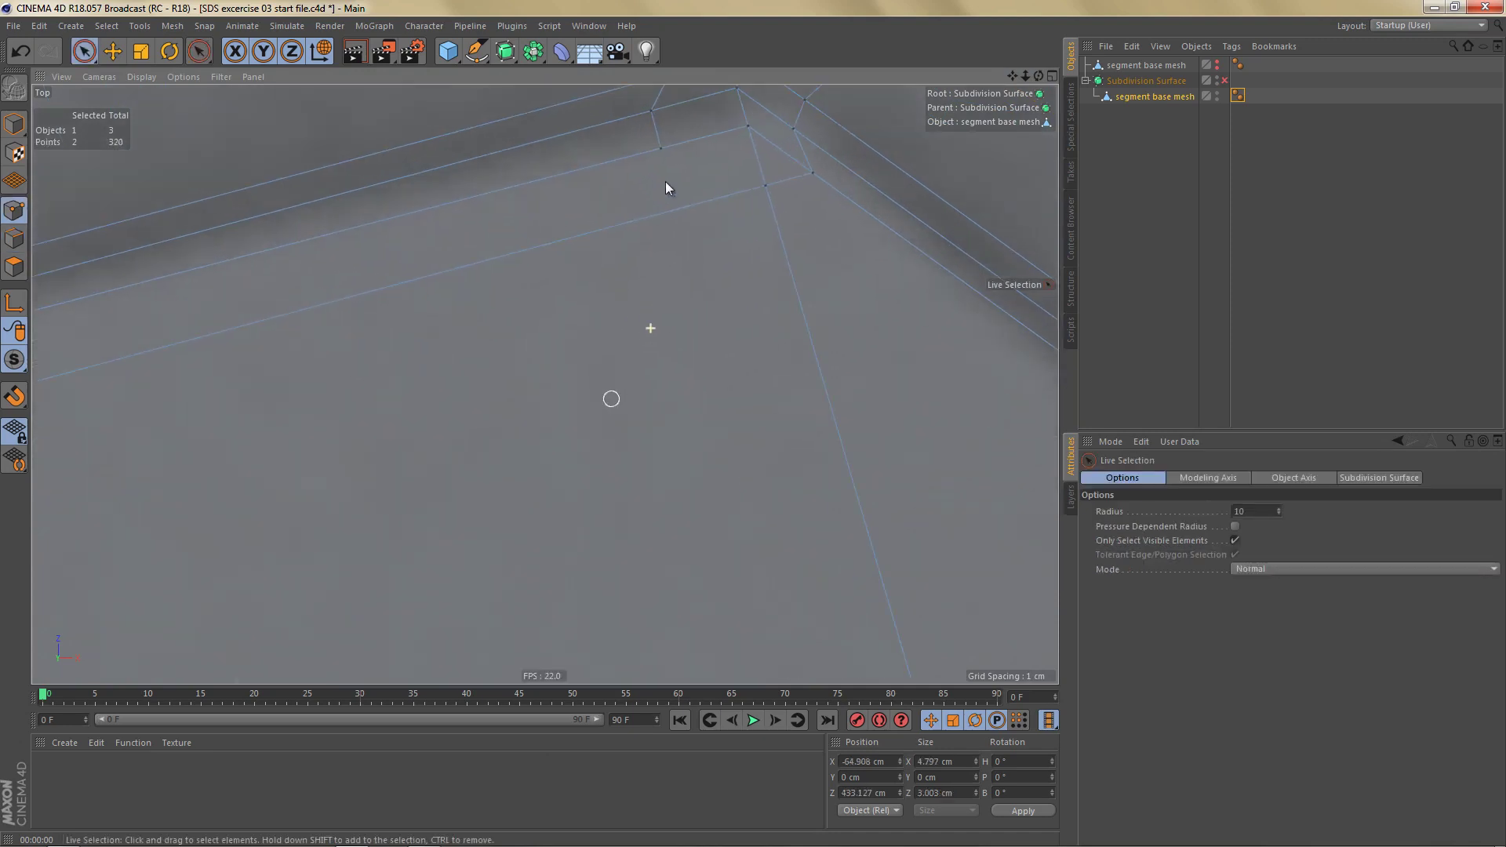
pyautogui.keyDown('shift'); pyautogui.click(767, 191); pyautogui.keyUp('shift')
pyautogui.press('Return')
pyautogui.press('e')
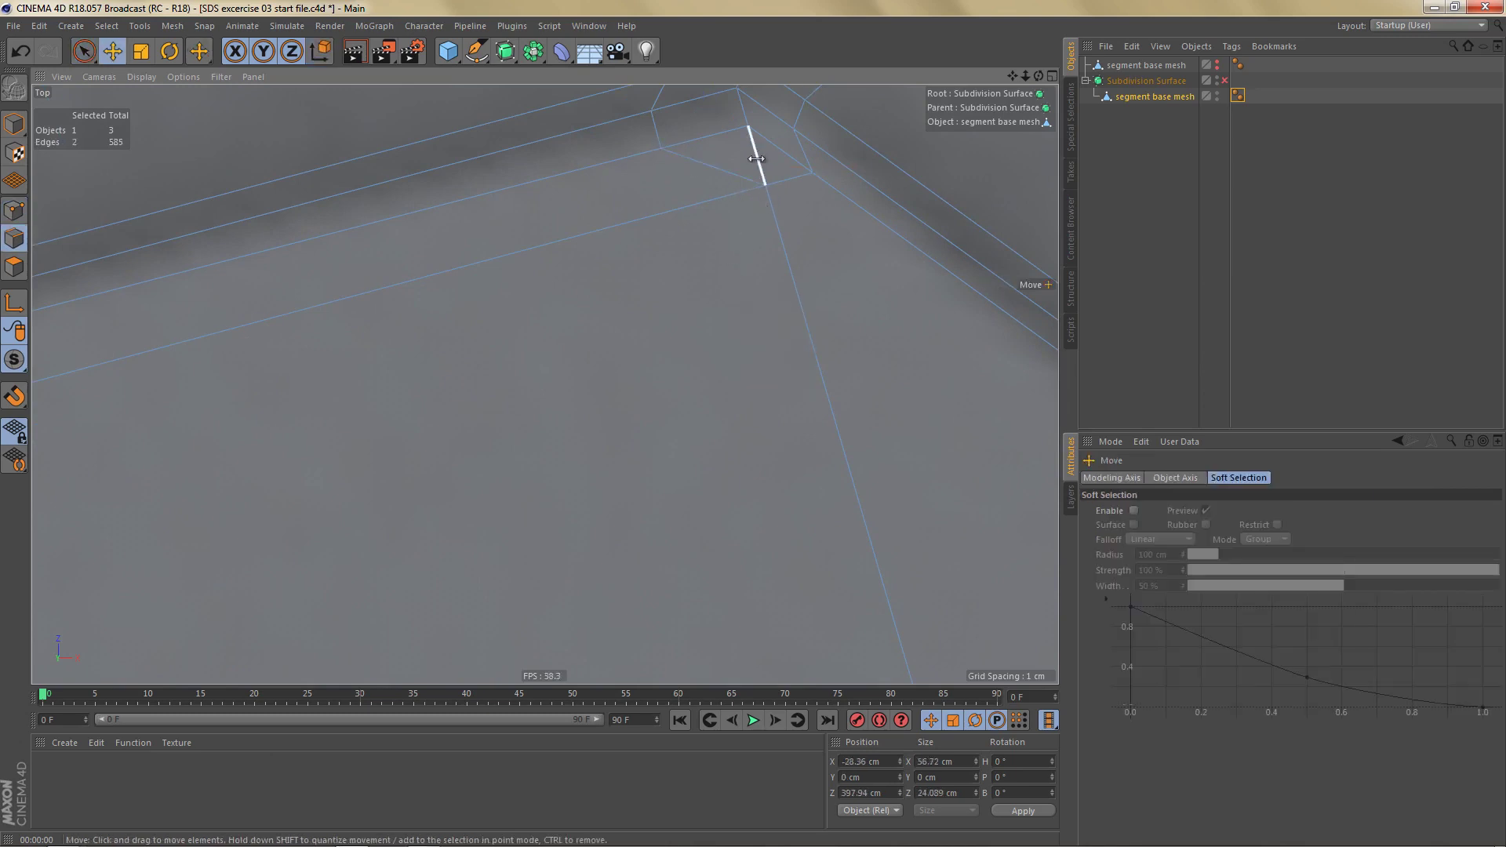
pyautogui.click(755, 154)
pyautogui.press('Delete')
# Step: Slide the point below the lower ledge corner by 8.8% along the new cut towards the arm
pyautogui.press('Return')
pyautogui.press('Return')
pyautogui.press('m')
pyautogui.press('o')
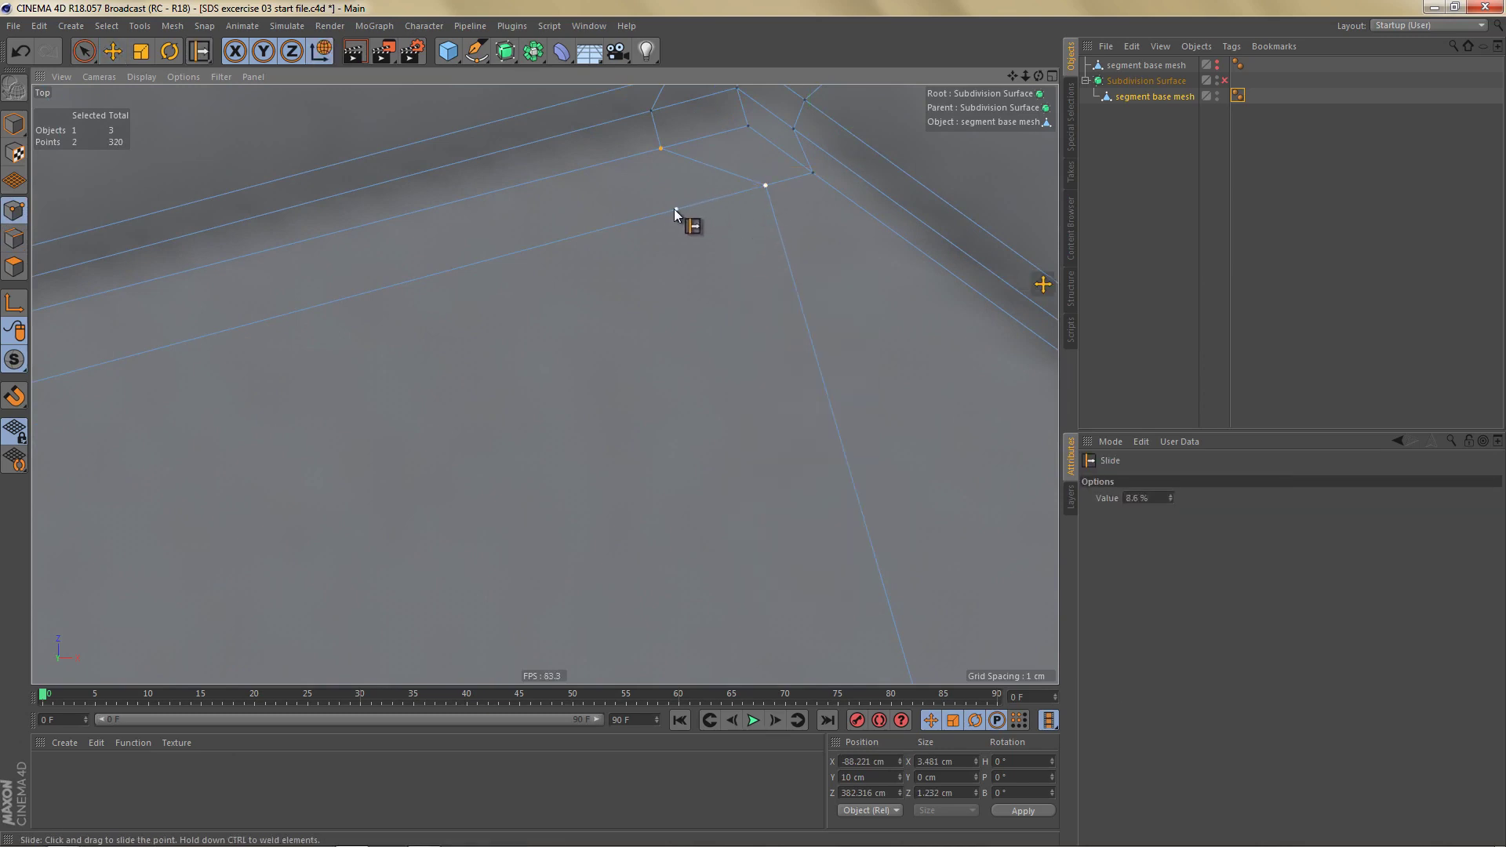
pyautogui.scroll(-6, 661, 233)
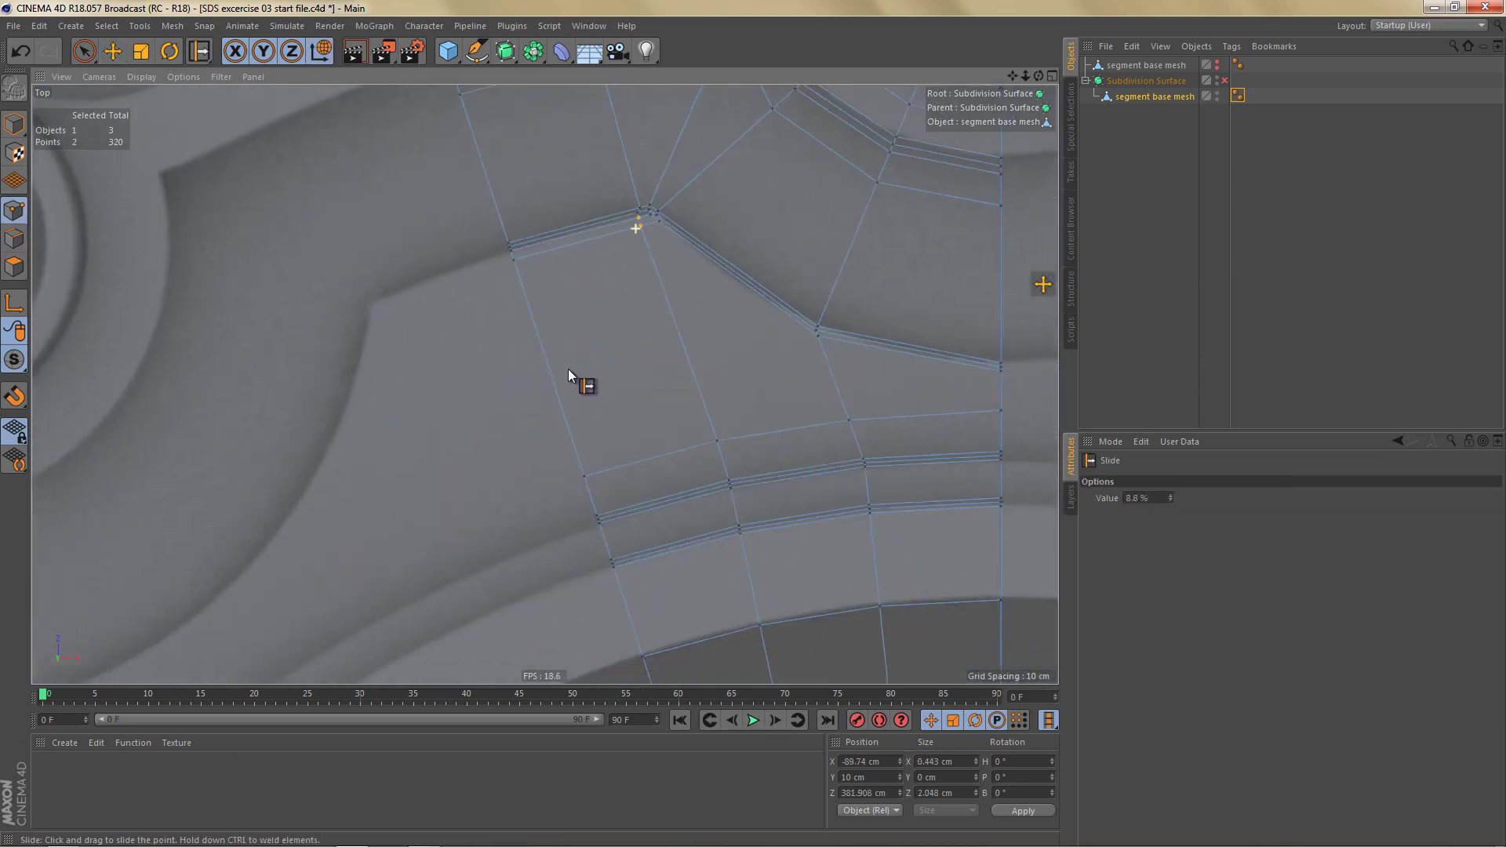
pyautogui.keyDown('alt'); pyautogui.moveTo(545, 384); pyautogui.dragTo(510, 412, button='middle'); pyautogui.keyUp('alt')
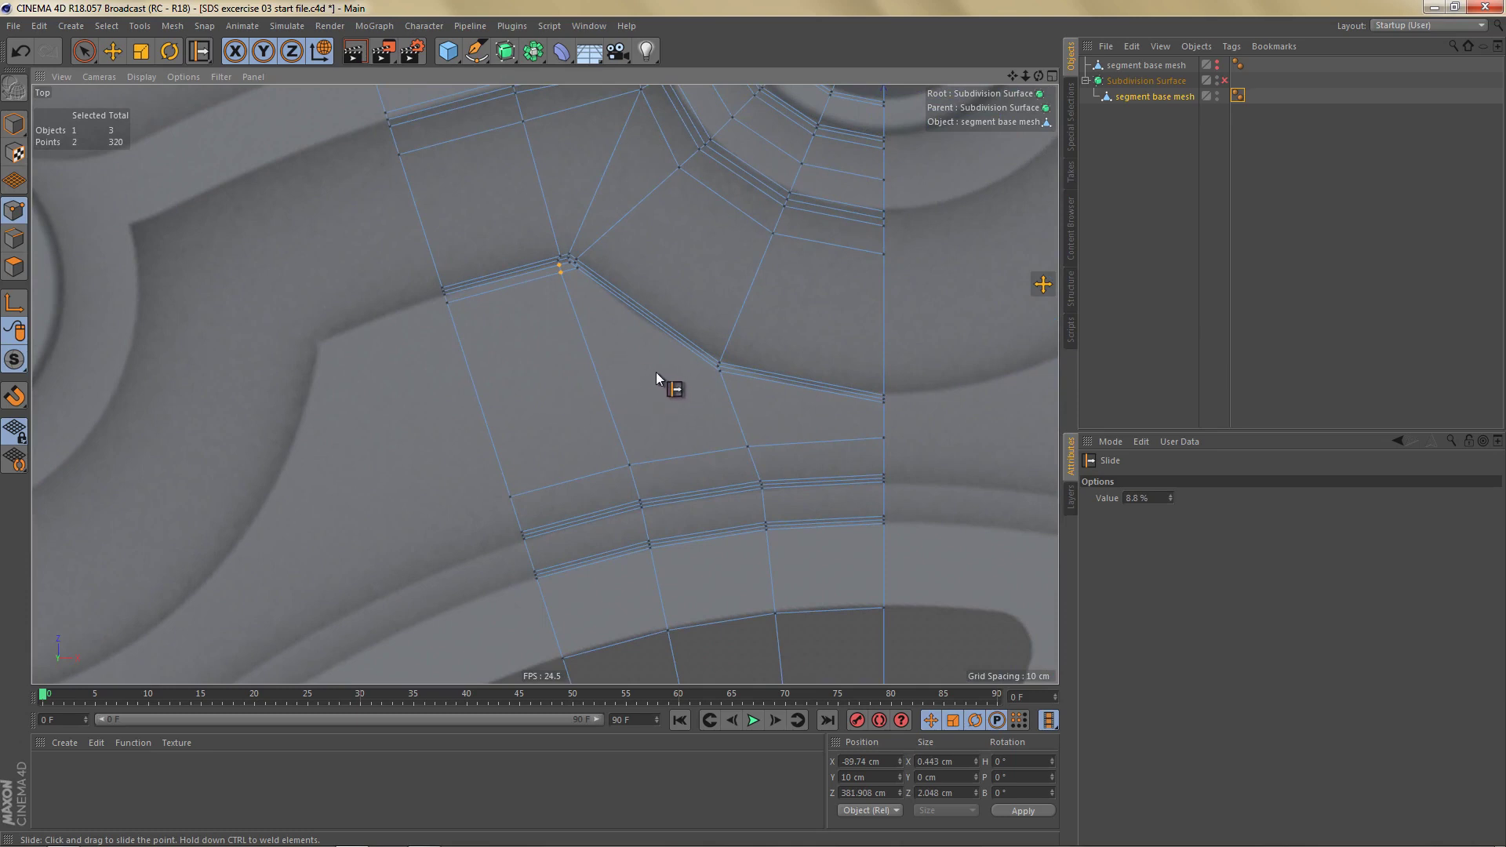
# Step: Select the cross edges of the floor face beside the symmetry line below the lower ledge and connect them
pyautogui.press('Return')
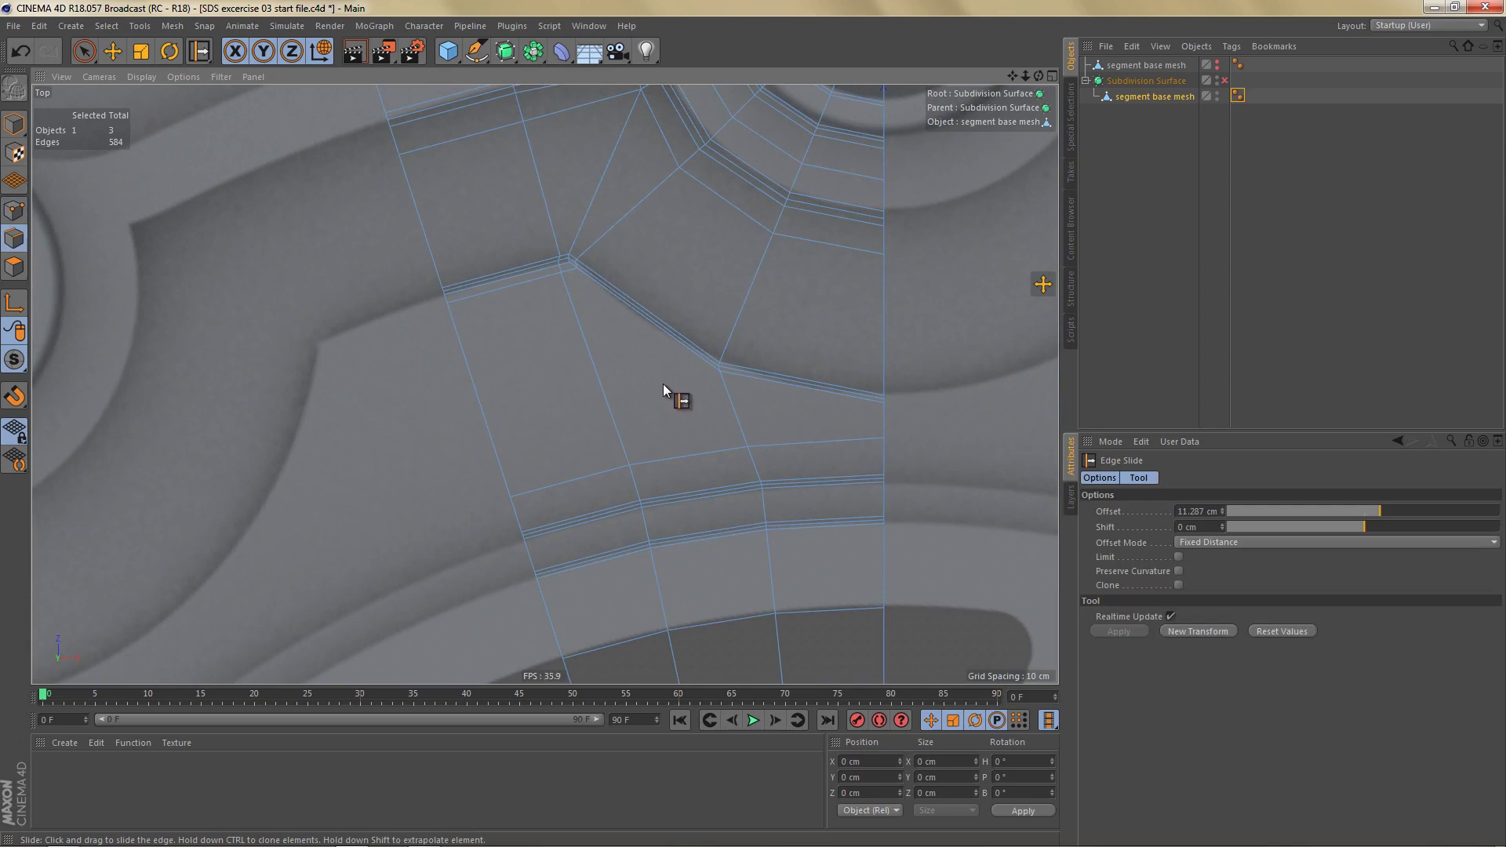
pyautogui.press('space')
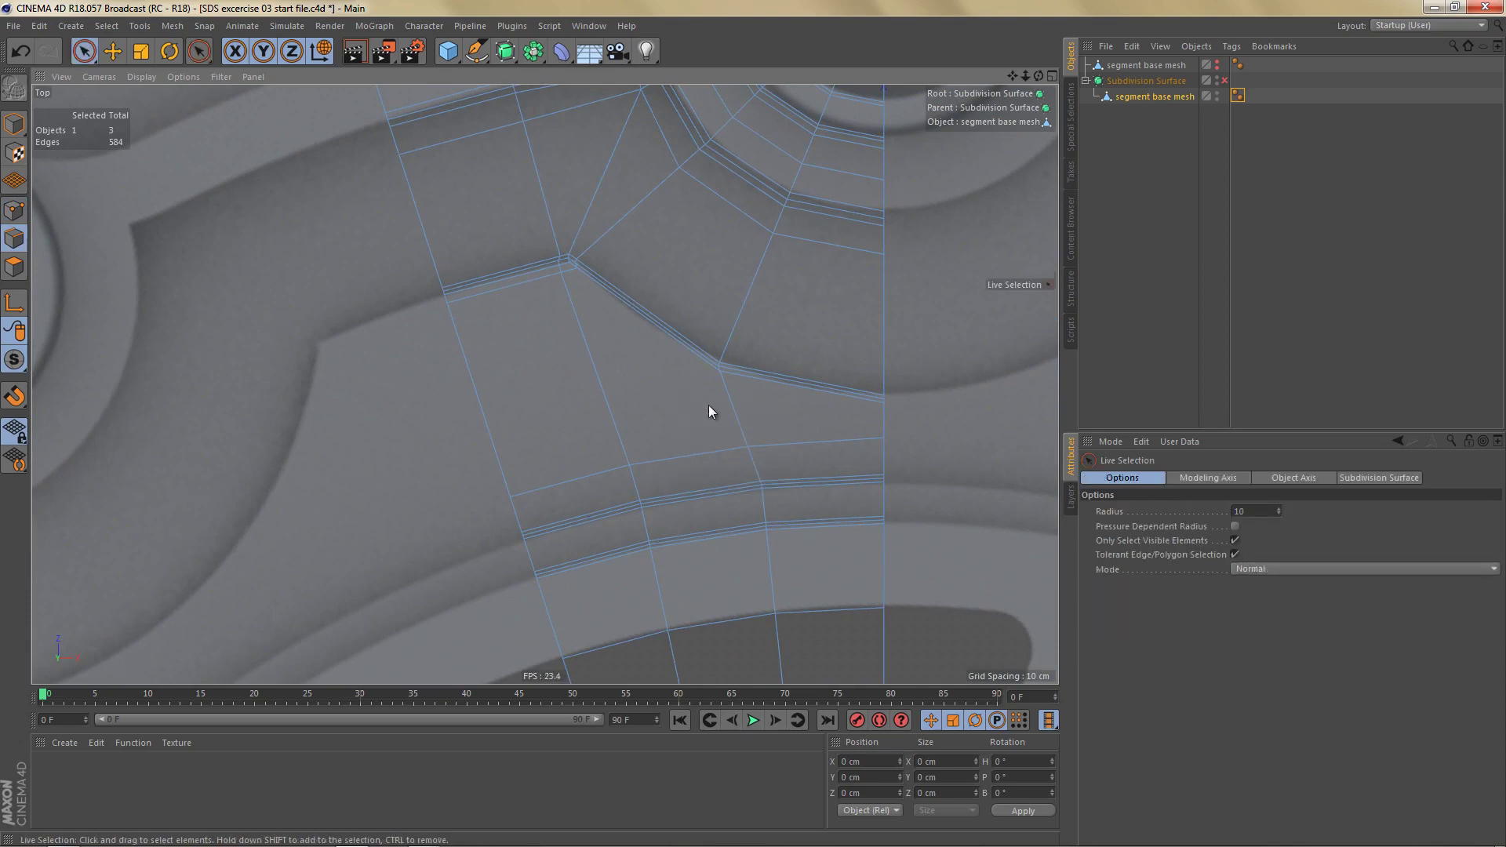
pyautogui.keyDown('shift'); pyautogui.click(891, 421); pyautogui.keyUp('shift')
pyautogui.press('m')
pyautogui.press('m')
pyautogui.scroll(3, 686, 353)
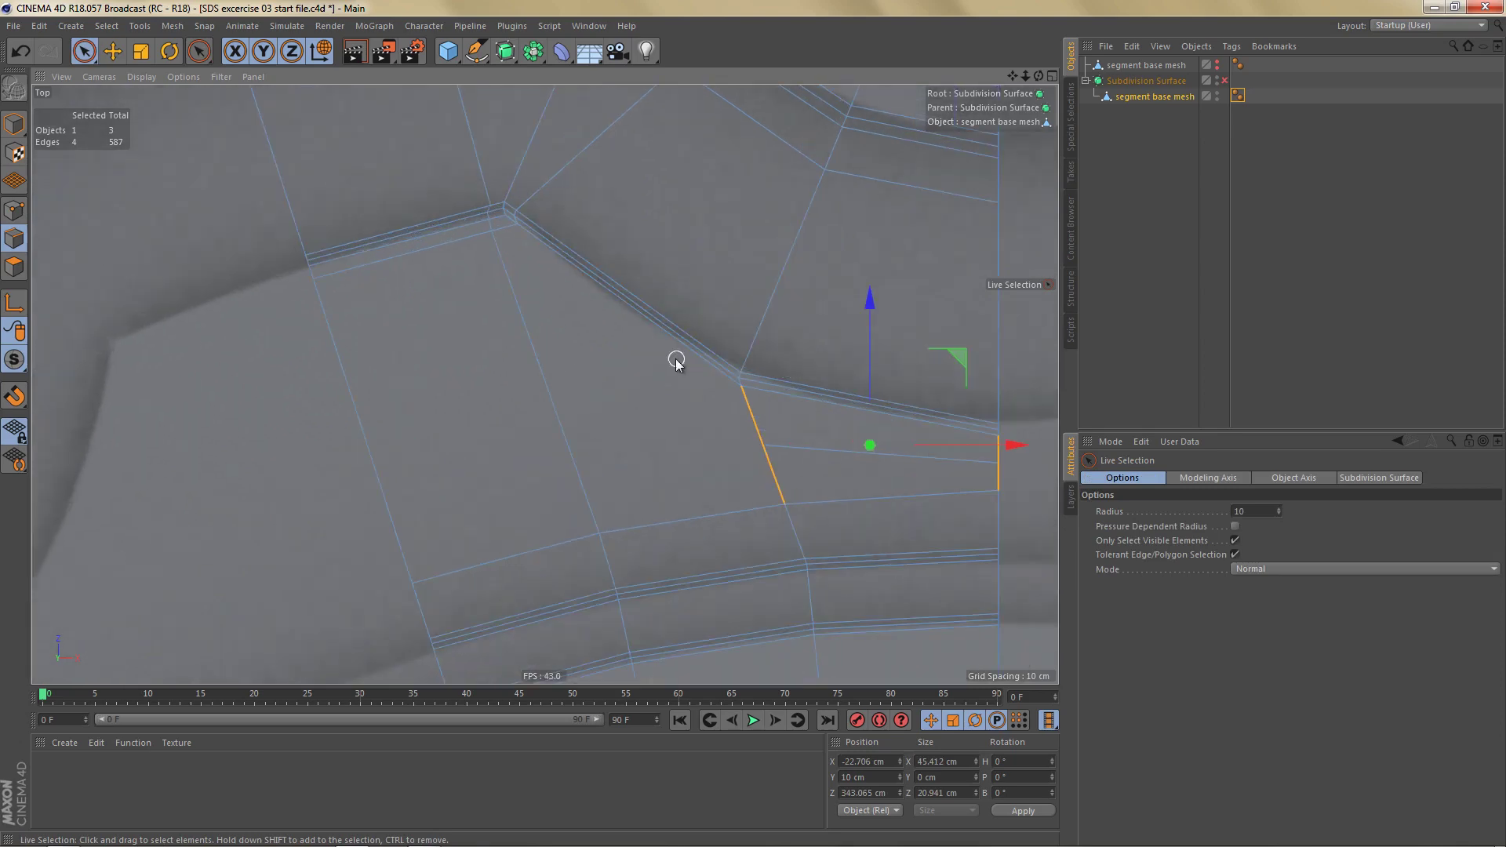
# Step: Connect the slid point below the ledge corner to the open end of the new floor edge
pyautogui.press('Return')
pyautogui.click(492, 234)
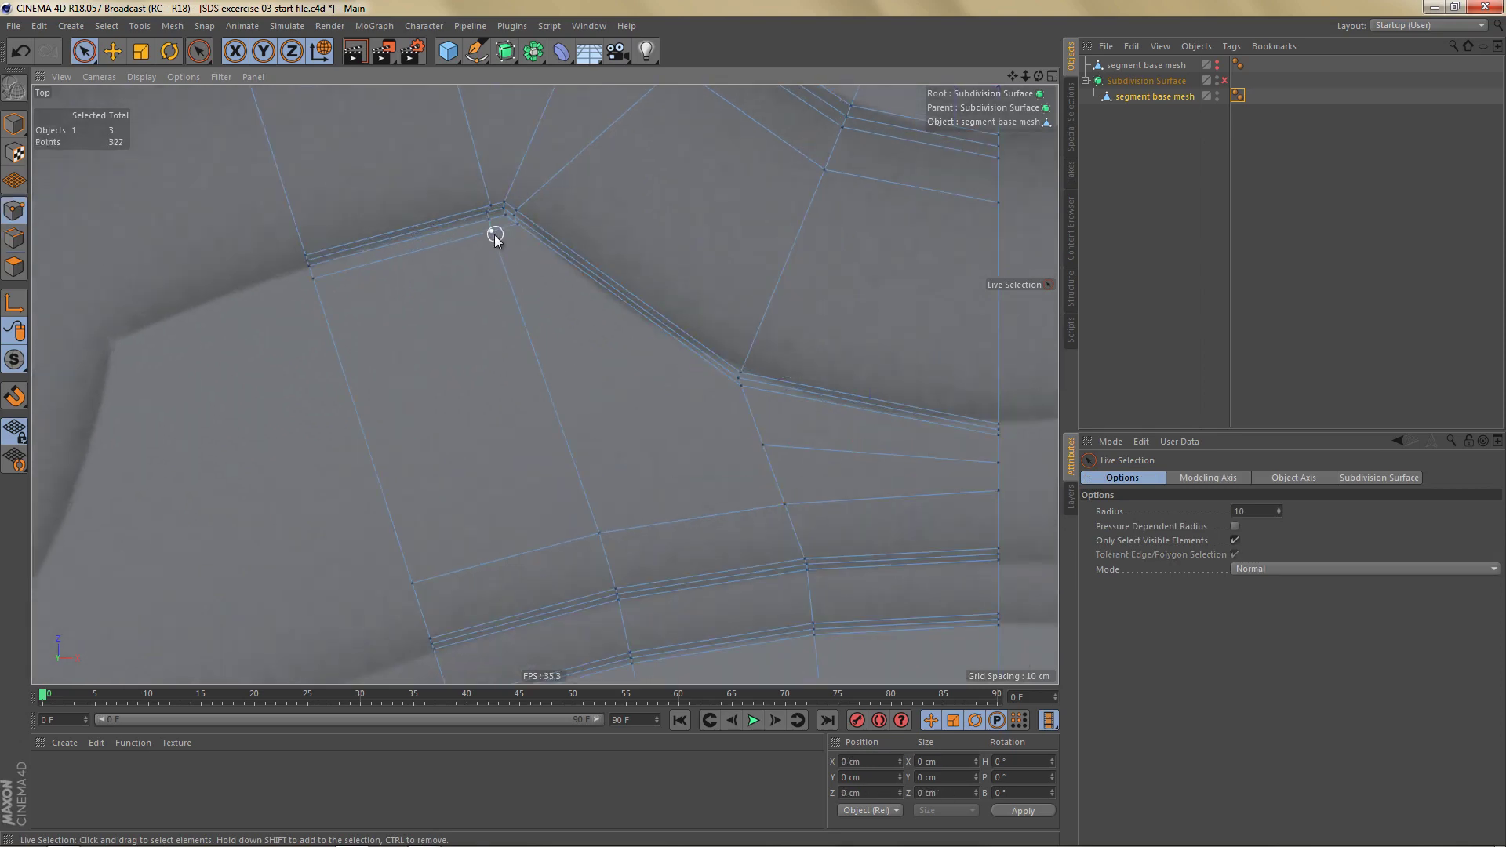
pyautogui.keyDown('shift'); pyautogui.click(764, 449); pyautogui.keyUp('shift')
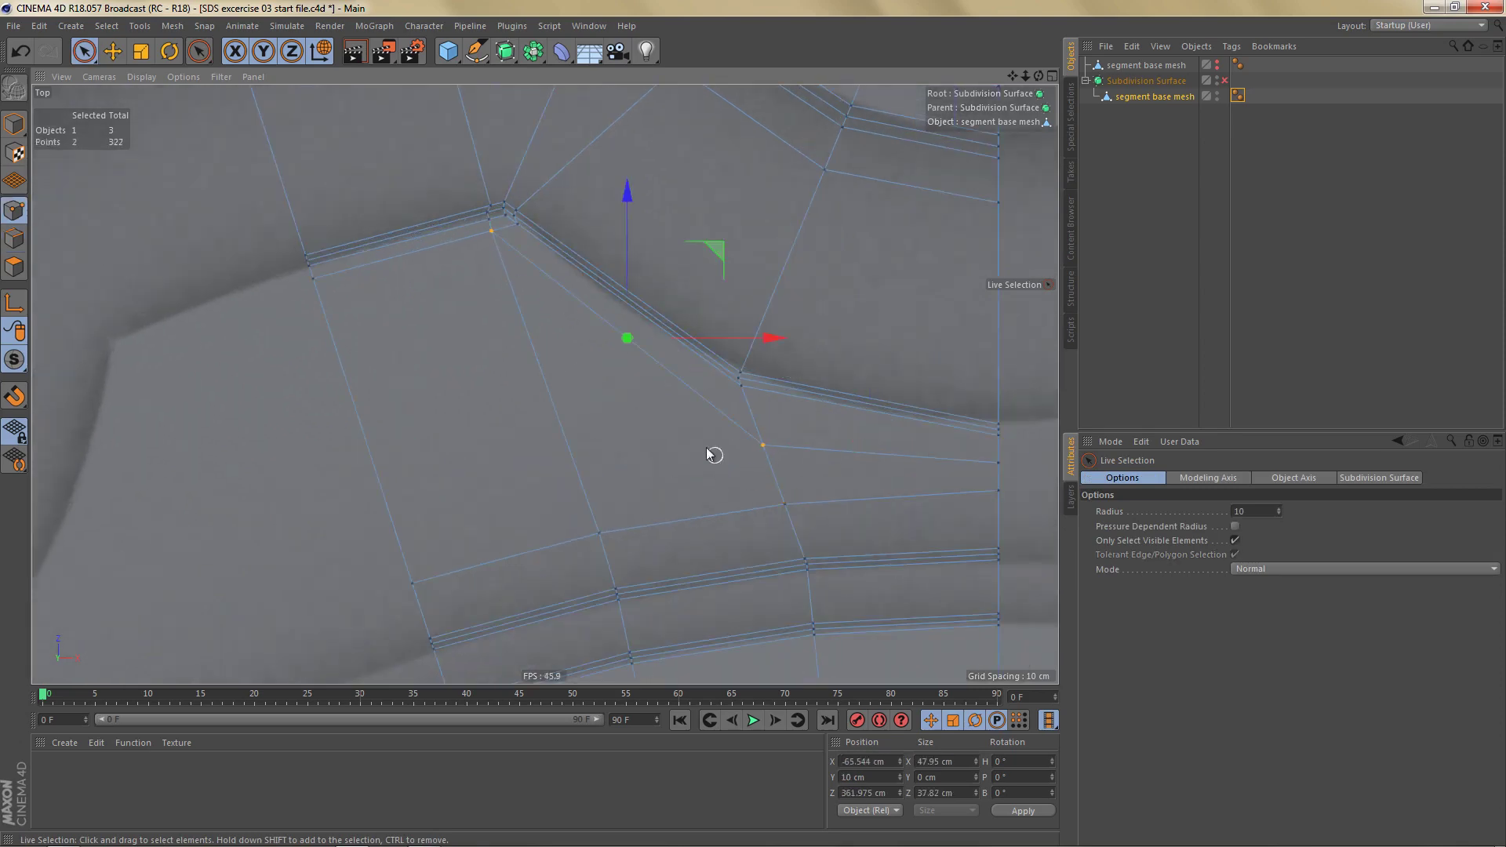
# Step: Examine the reworked segment mesh in the Perspective view in Polygon mode
pyautogui.middleClick(588, 371)
pyautogui.middleClick(392, 205)
pyautogui.keyDown('alt'); pyautogui.moveTo(511, 276); pyautogui.dragTo(397, 297, button='right'); pyautogui.keyUp('alt')
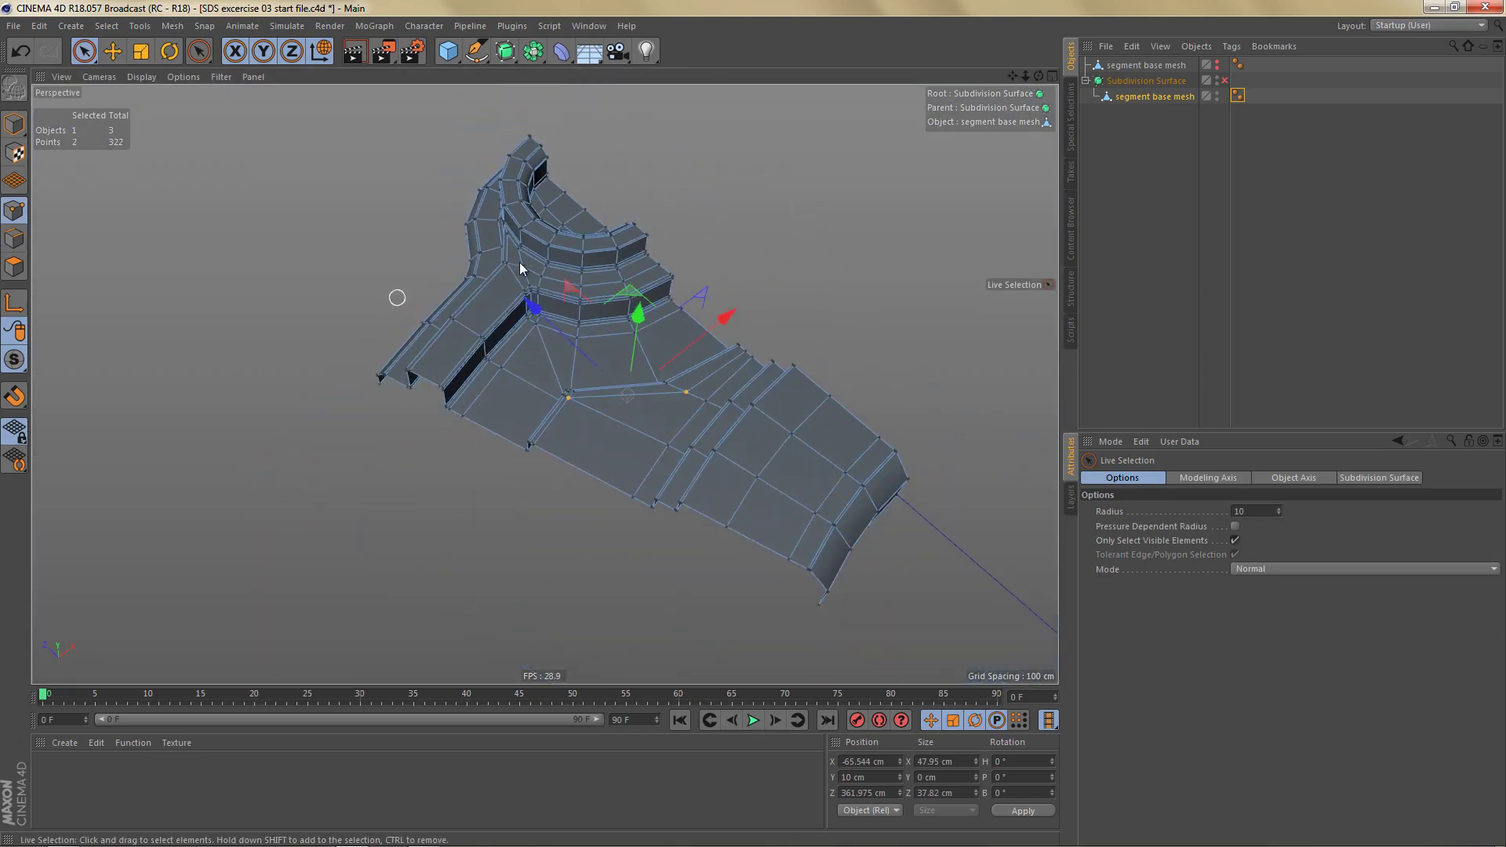
pyautogui.keyDown('alt'); pyautogui.moveTo(519, 262); pyautogui.dragTo(637, 276); pyautogui.keyUp('alt')
pyautogui.click(23, 272)
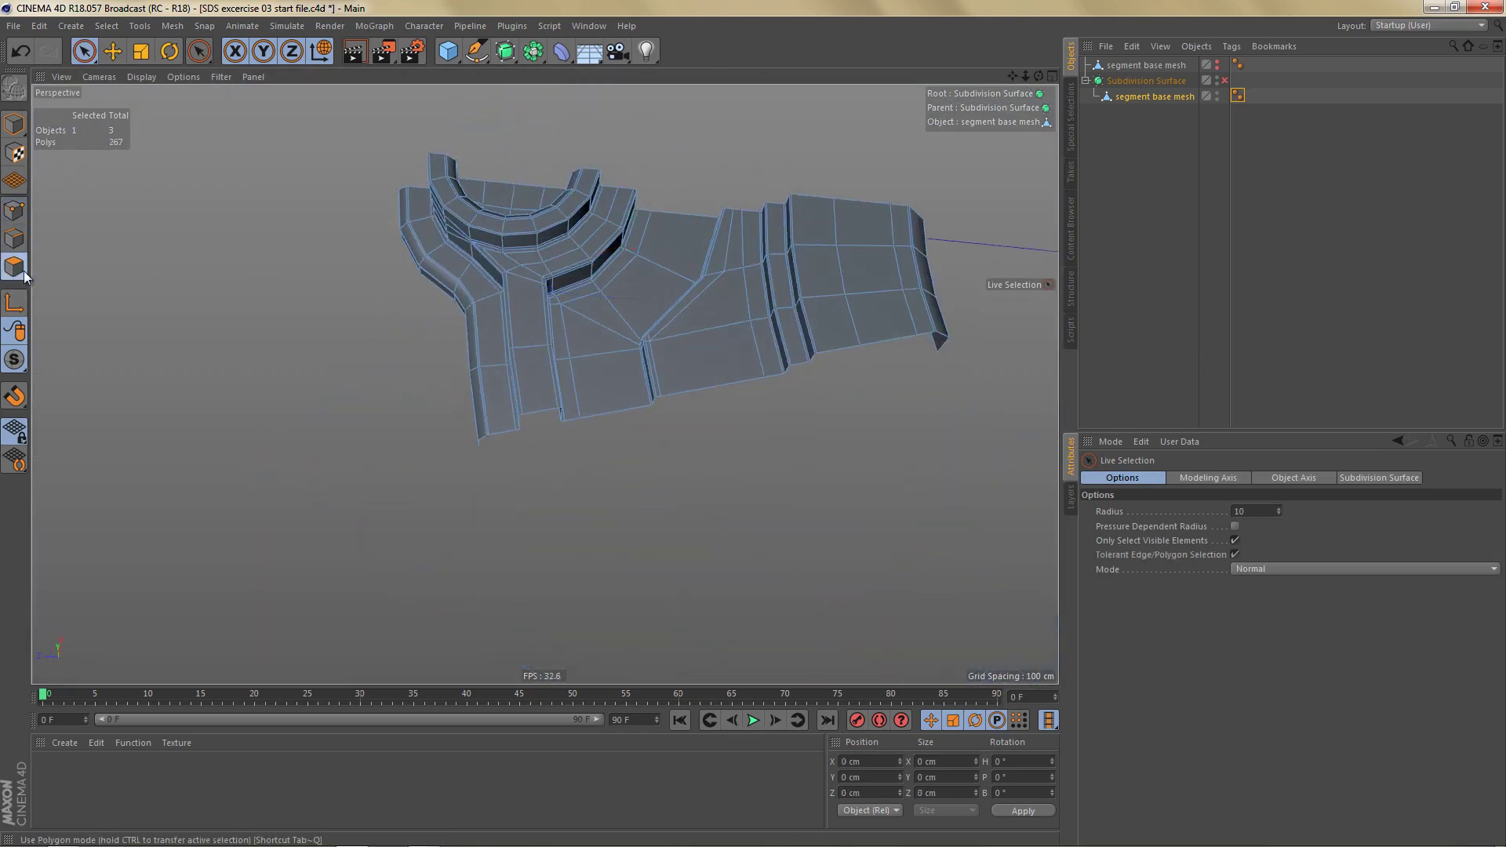
pyautogui.keyDown('alt'); pyautogui.moveTo(300, 245); pyautogui.dragTo(311, 306, button='middle'); pyautogui.keyUp('alt')
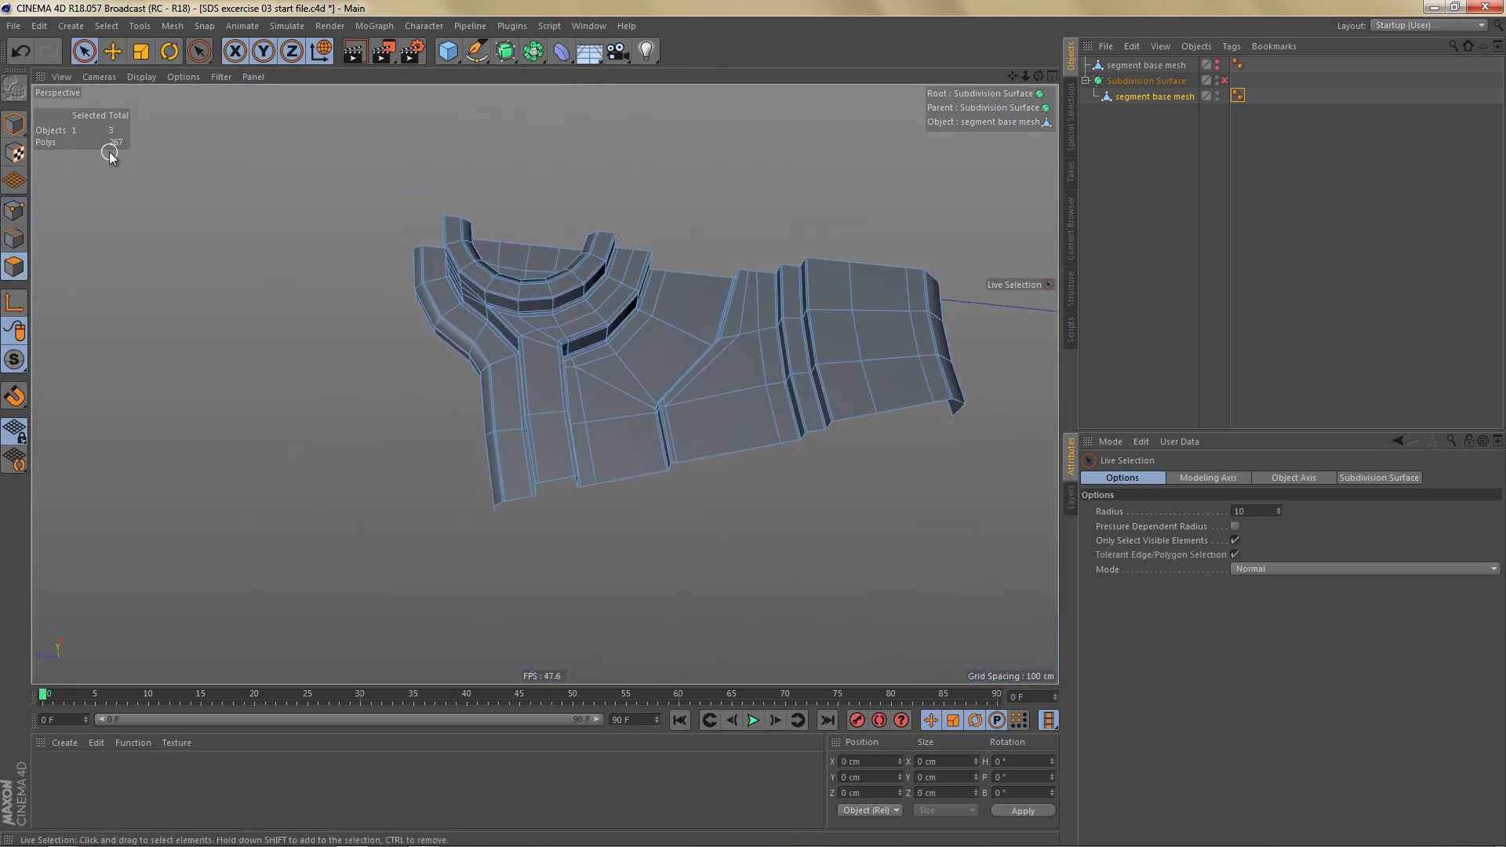
# Step: Select all quadrangles of the segment mesh to check for non-quad faces and clear the selection
pyautogui.click(1070, 115)
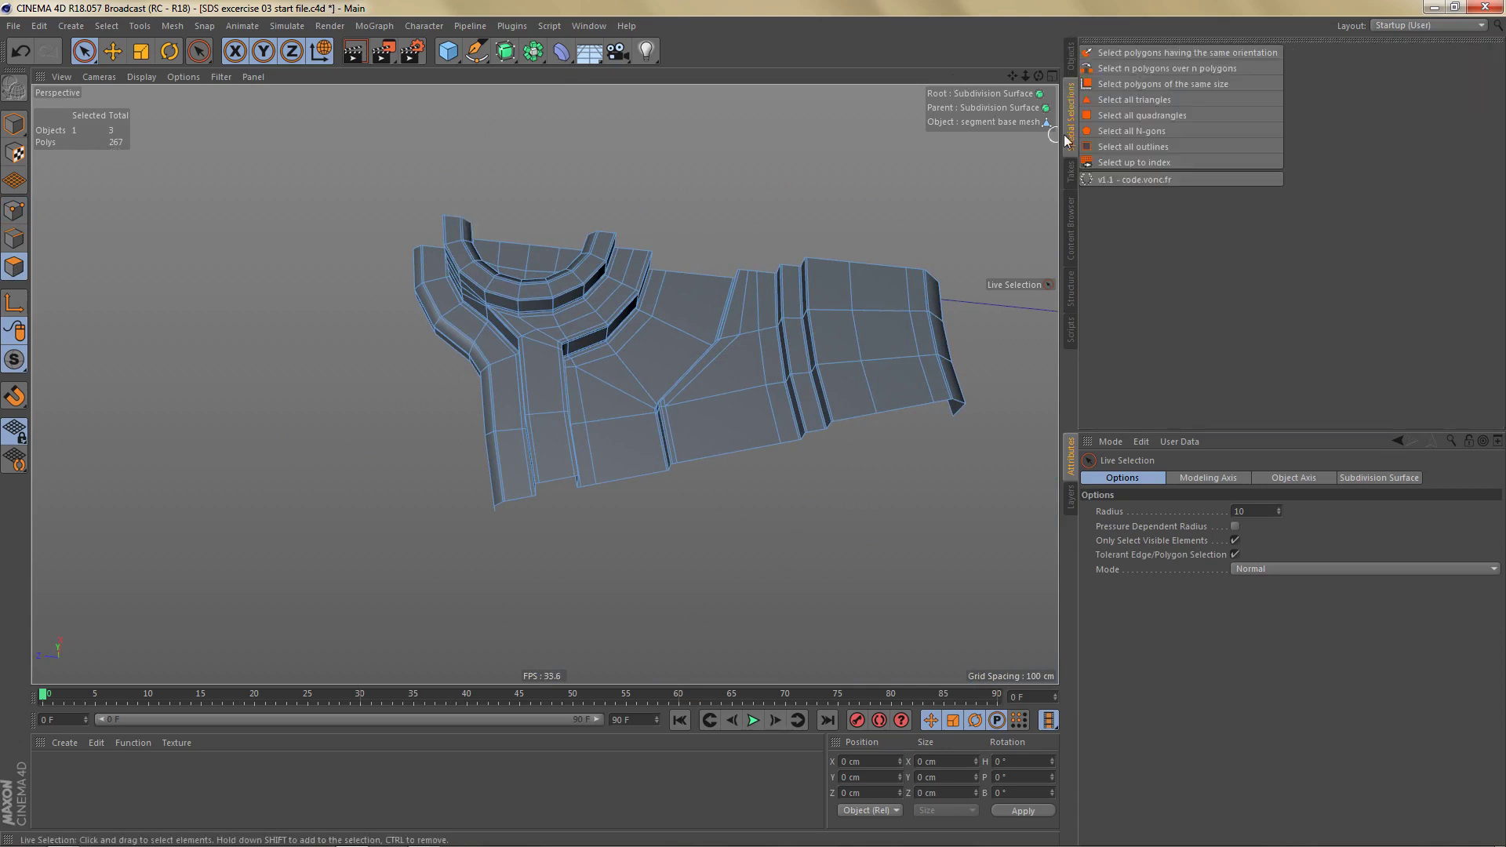
pyautogui.click(1143, 115)
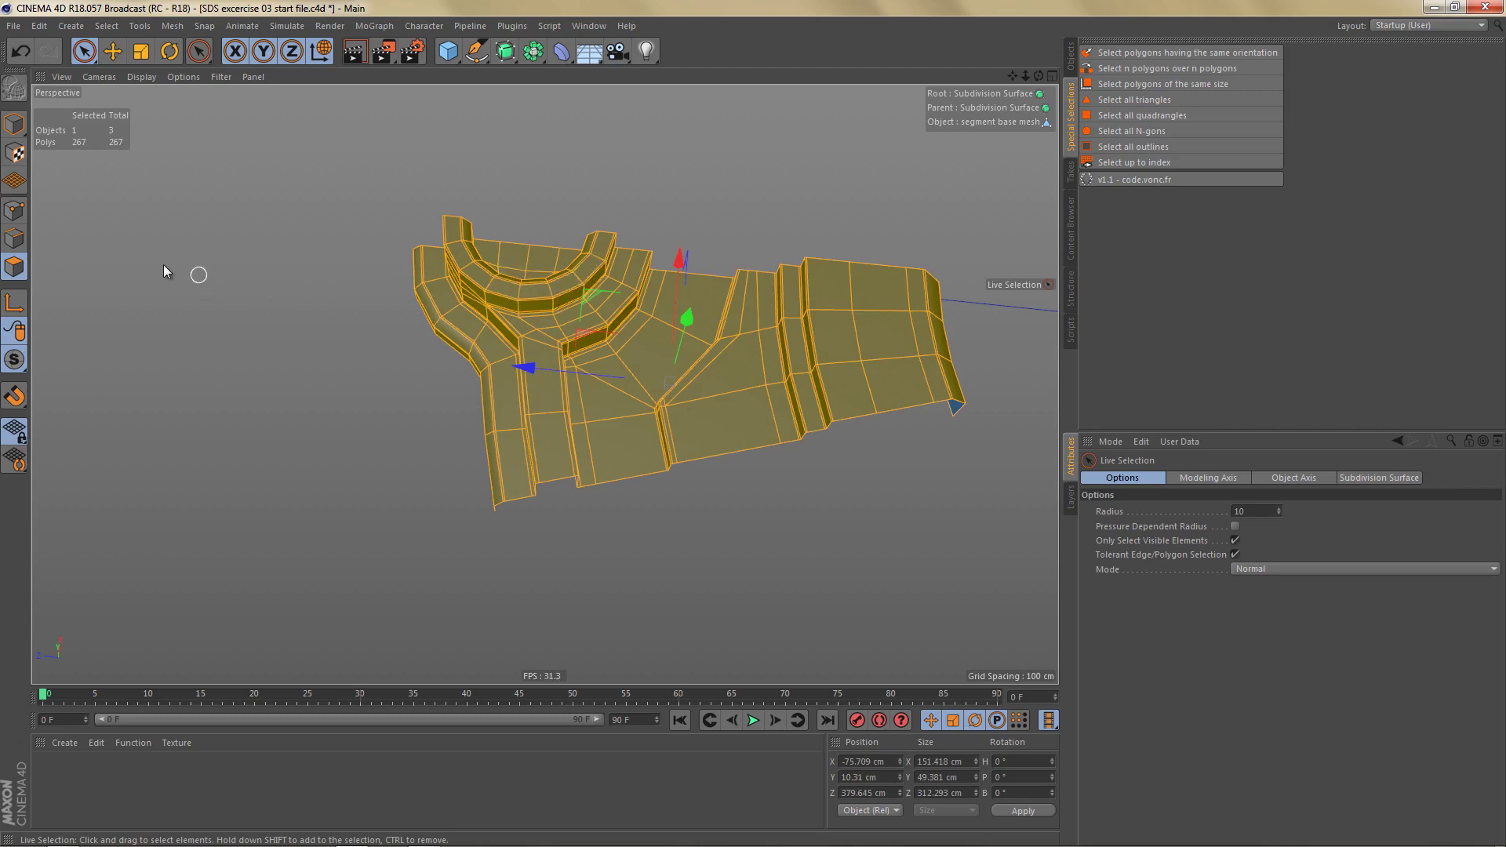
pyautogui.click(363, 287)
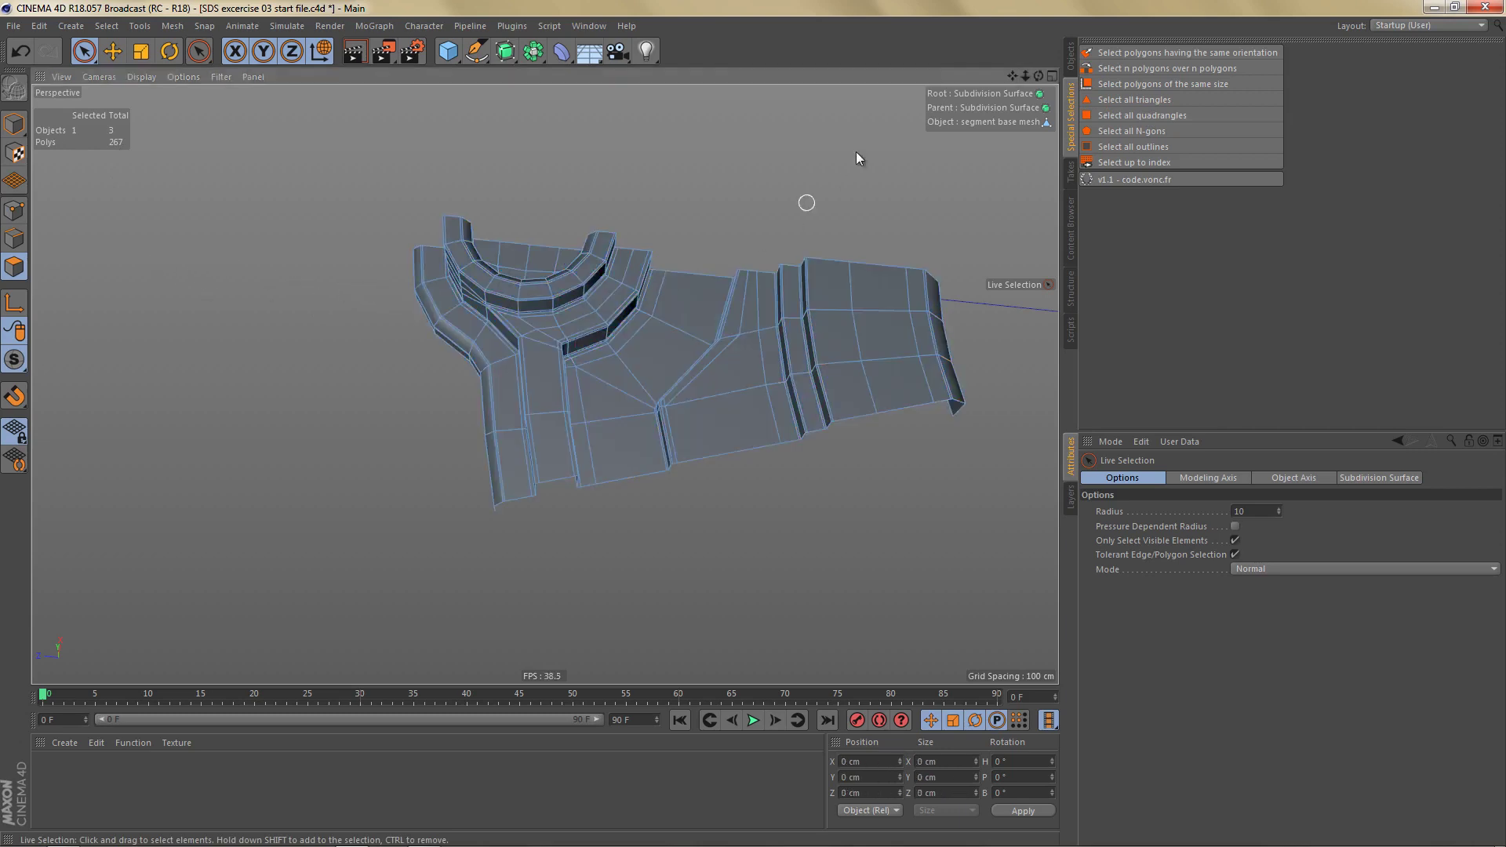
pyautogui.click(1069, 64)
pyautogui.keyDown('alt'); pyautogui.moveTo(777, 263); pyautogui.dragTo(779, 282, button='middle'); pyautogui.keyUp('alt')
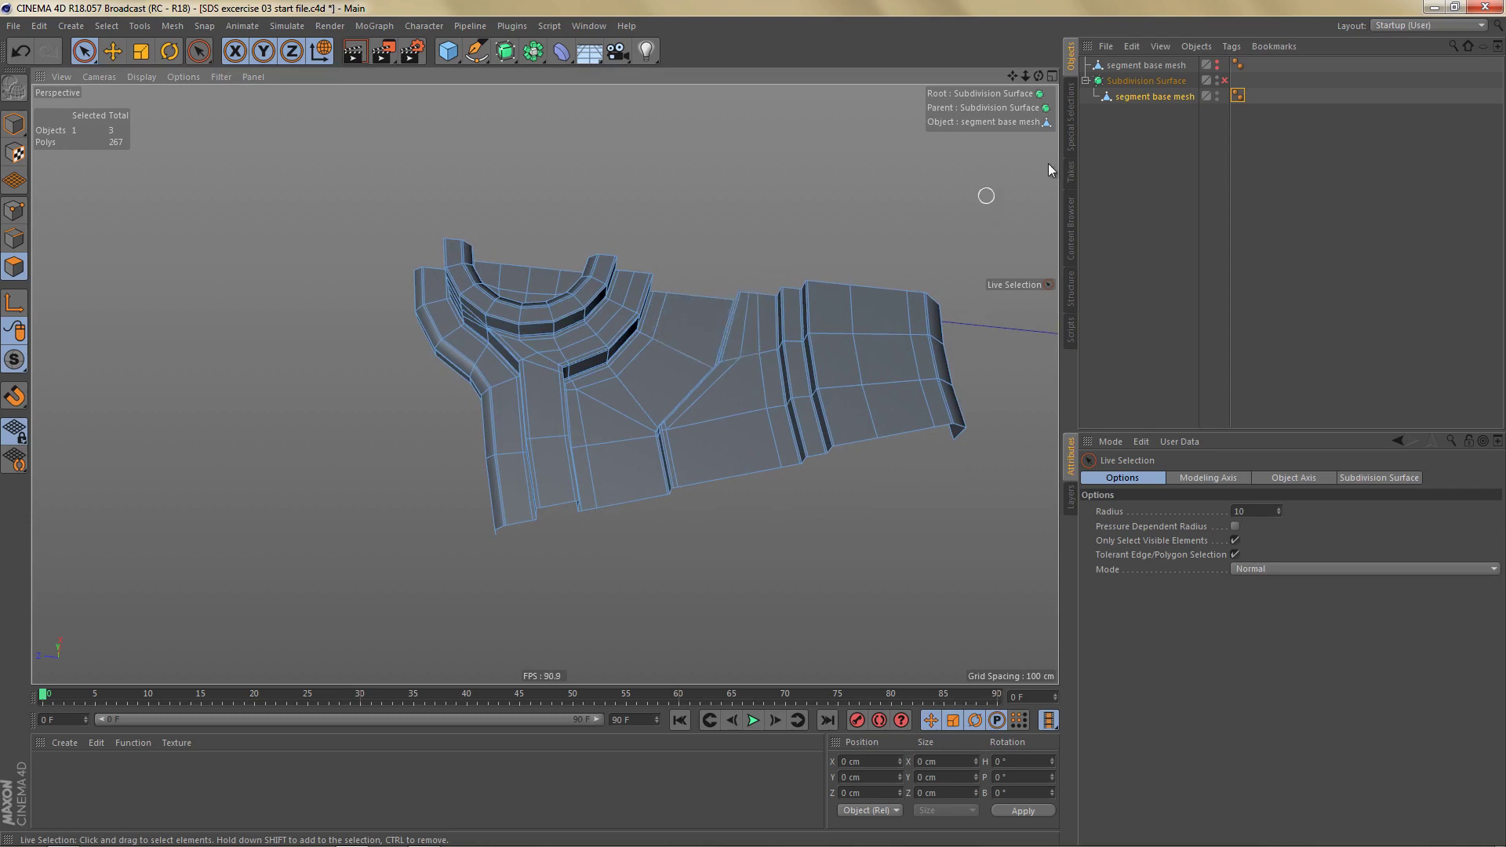
# Step: Rename the mesh under the Subdivision Surface to "segment control edges base"
pyautogui.doubleClick(1178, 95)
pyautogui.moveTo(1155, 97); pyautogui.dragTo(1202, 100)
pyautogui.write('c')
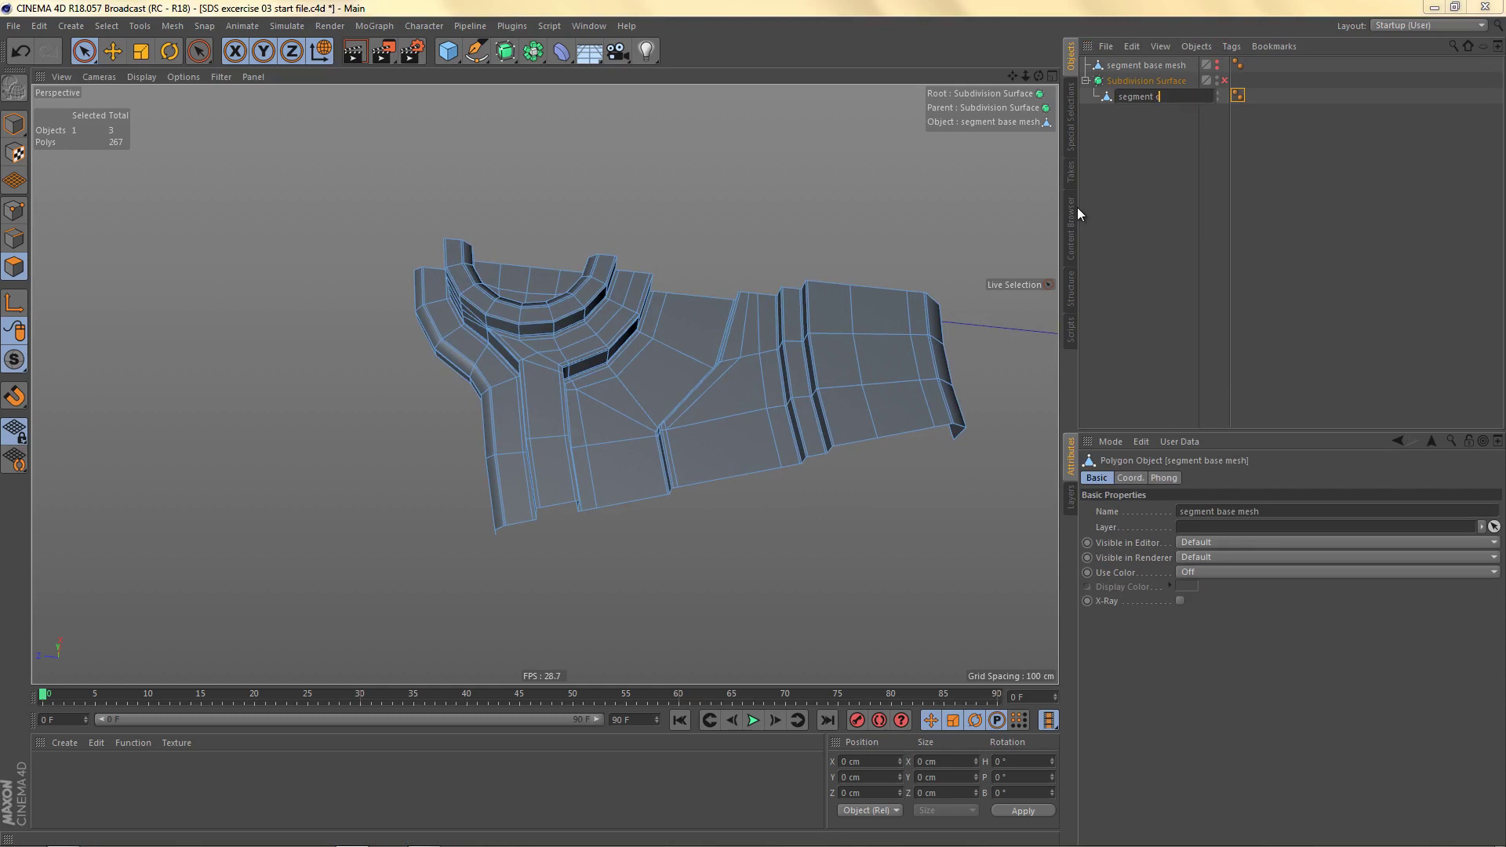
pyautogui.write('ontrol edges base')
pyautogui.click(1150, 204)
# Step: Place a copy of the segment control edges base above the Subdivision Surface and hide it in editor and renderer
pyautogui.middleClick(836, 210)
pyautogui.middleClick(792, 255)
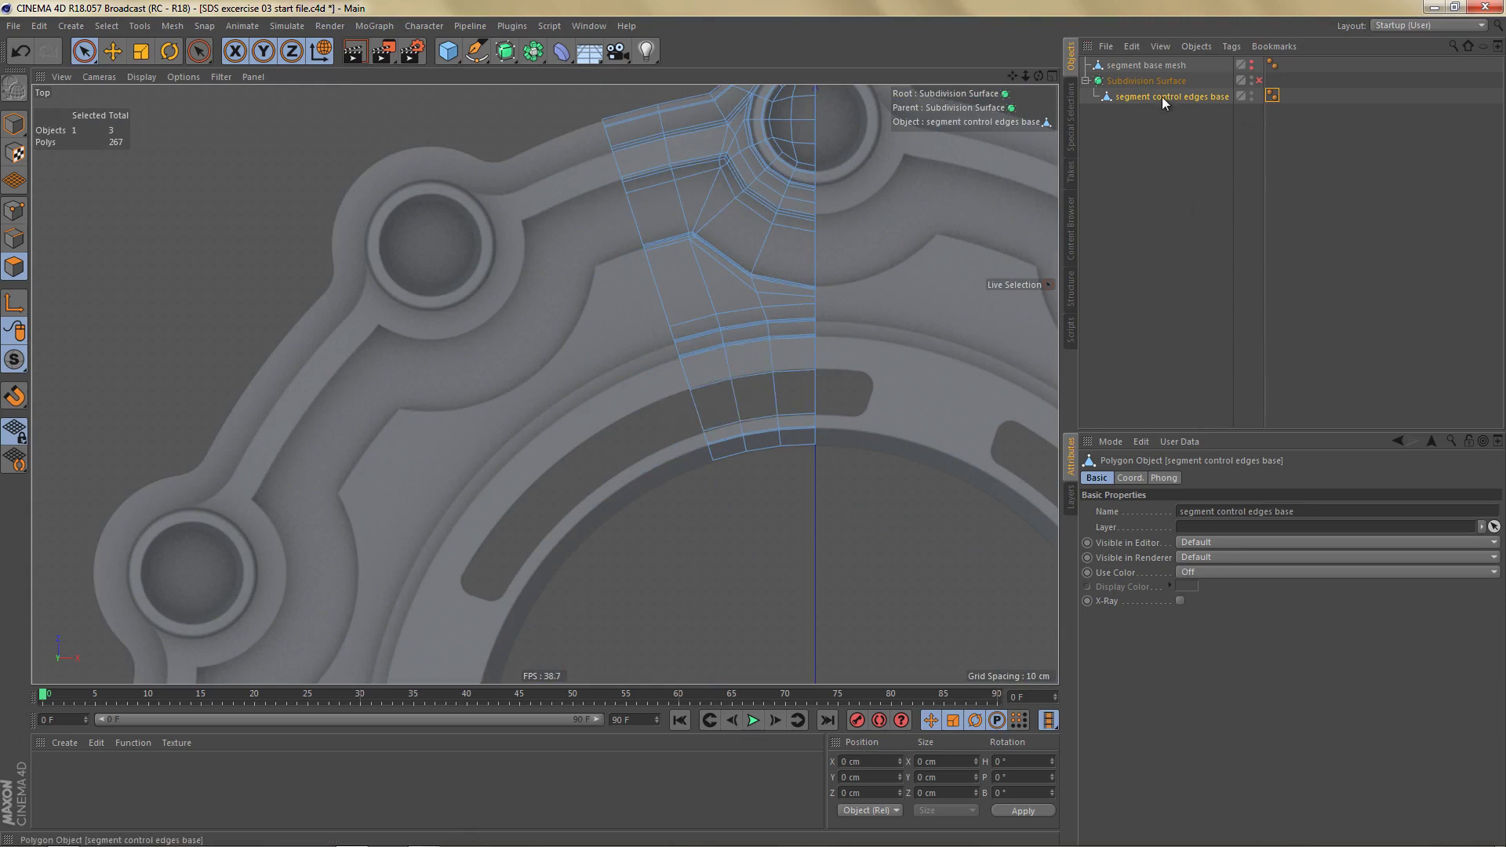
pyautogui.moveTo(1161, 97)
pyautogui.keyDown('ctrl'); pyautogui.mouseDown()
pyautogui.moveTo(1185, 78)
pyautogui.moveTo(1174, 71)
pyautogui.mouseUp(); pyautogui.keyUp('ctrl')
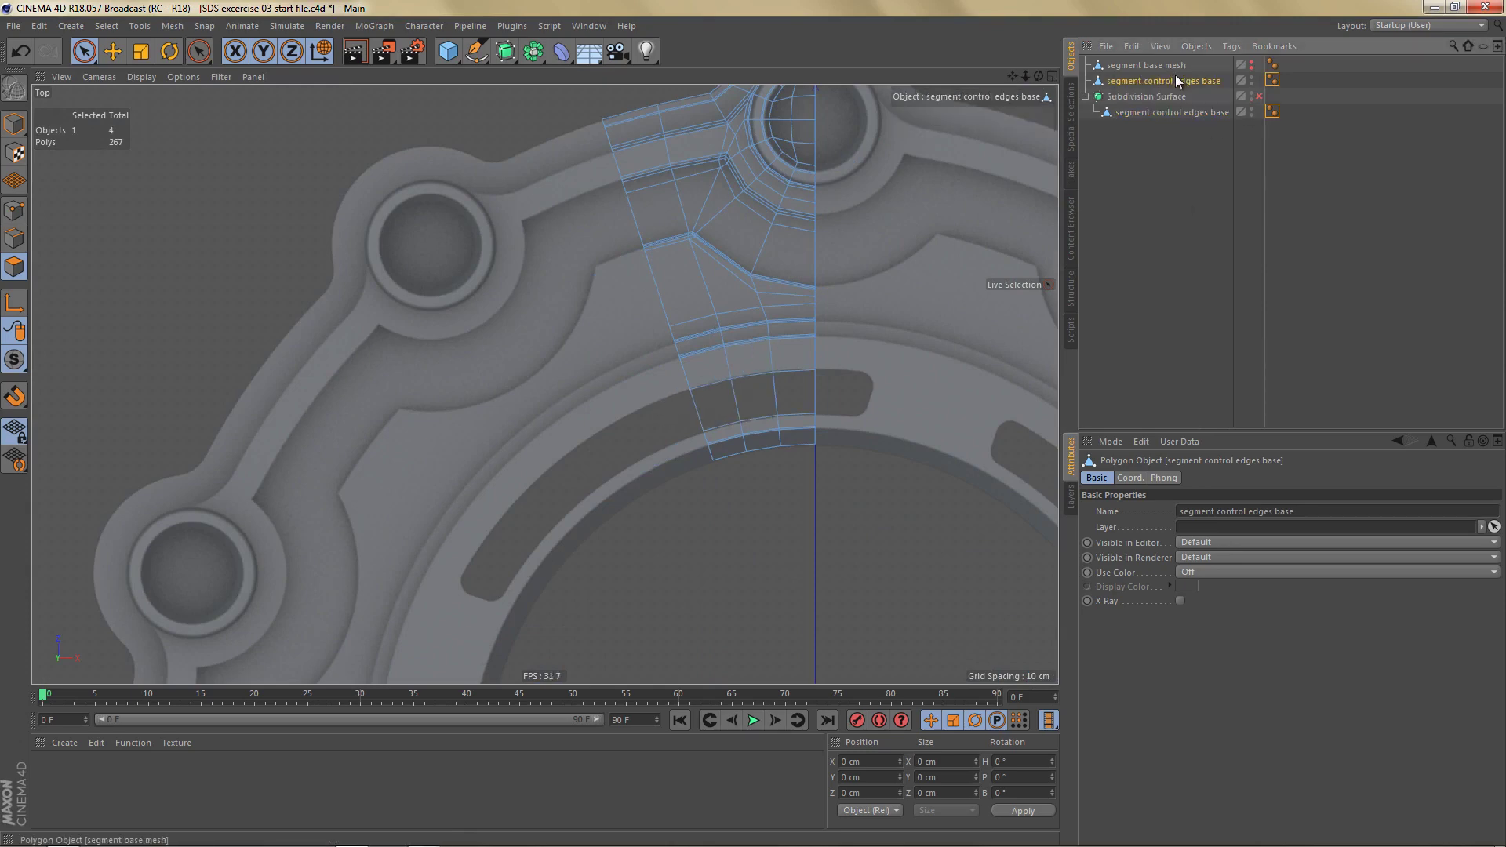
pyautogui.keyDown('alt'); pyautogui.doubleClick(1251, 81); pyautogui.keyUp('alt')
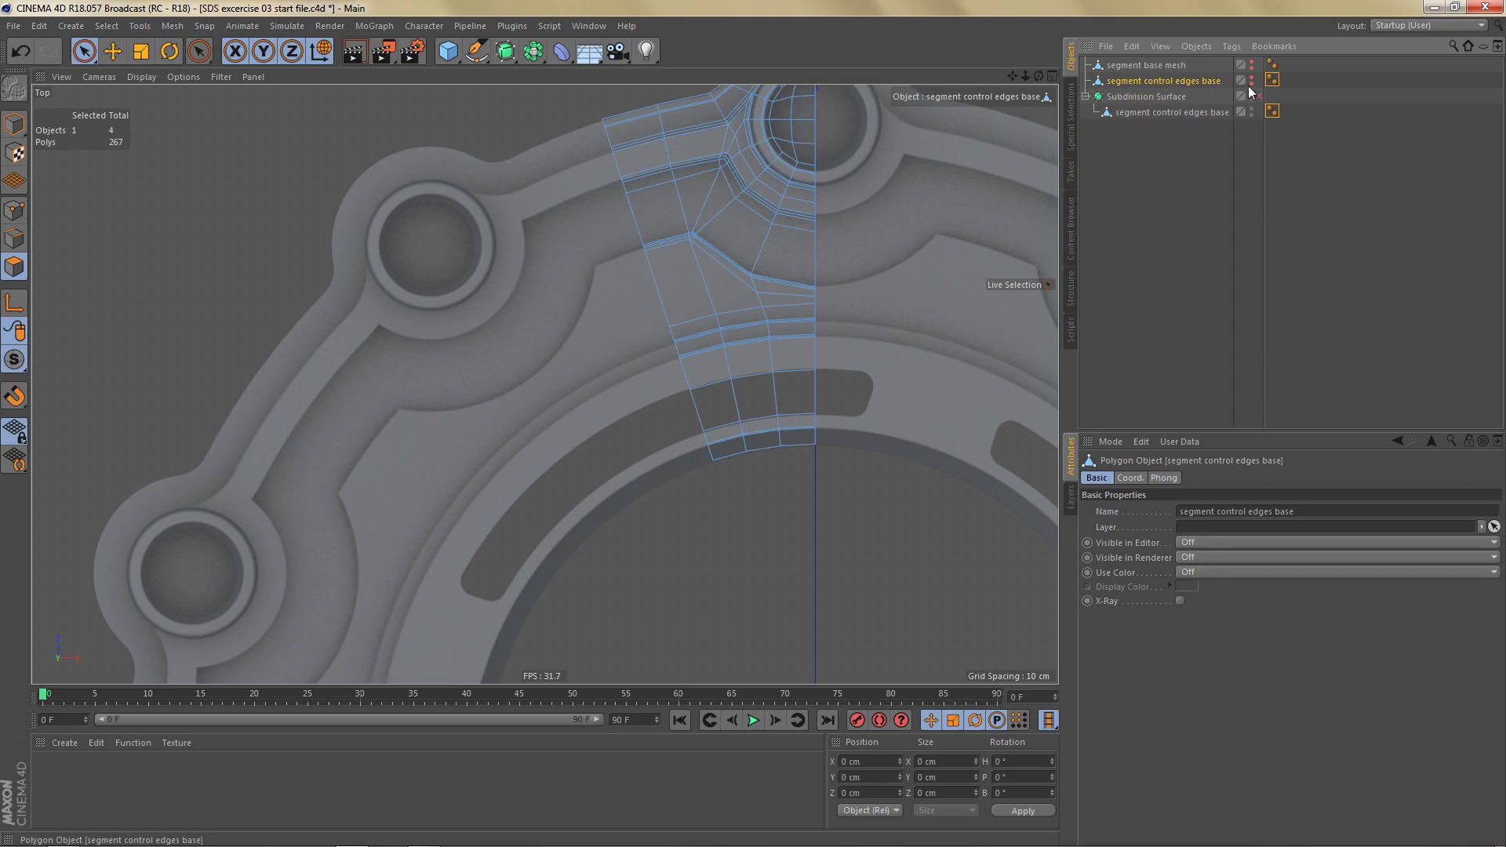
# Step: Mirror the segment control edges base in the Subdivision Surface with a parent Symmetry object across the ZY plane
pyautogui.click(1164, 111)
pyautogui.keyDown('alt'); pyautogui.moveTo(789, 252); pyautogui.dragTo(652, 345, button='middle'); pyautogui.keyUp('alt')
pyautogui.scroll(-1, 670, 314)
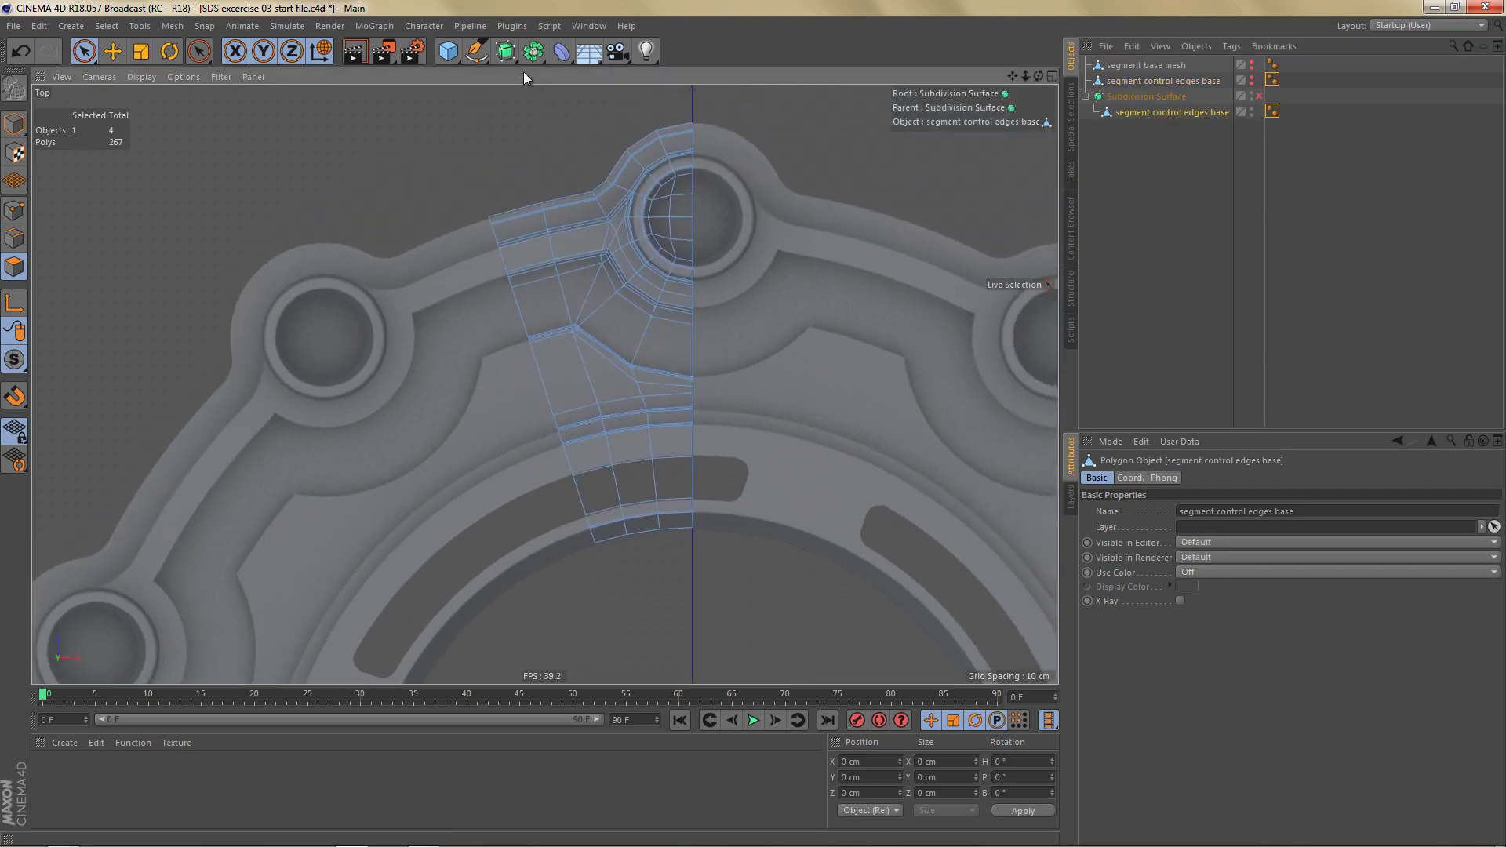
pyautogui.keyDown('alt'); pyautogui.moveTo(541, 51); pyautogui.dragTo(698, 130); pyautogui.keyUp('alt')
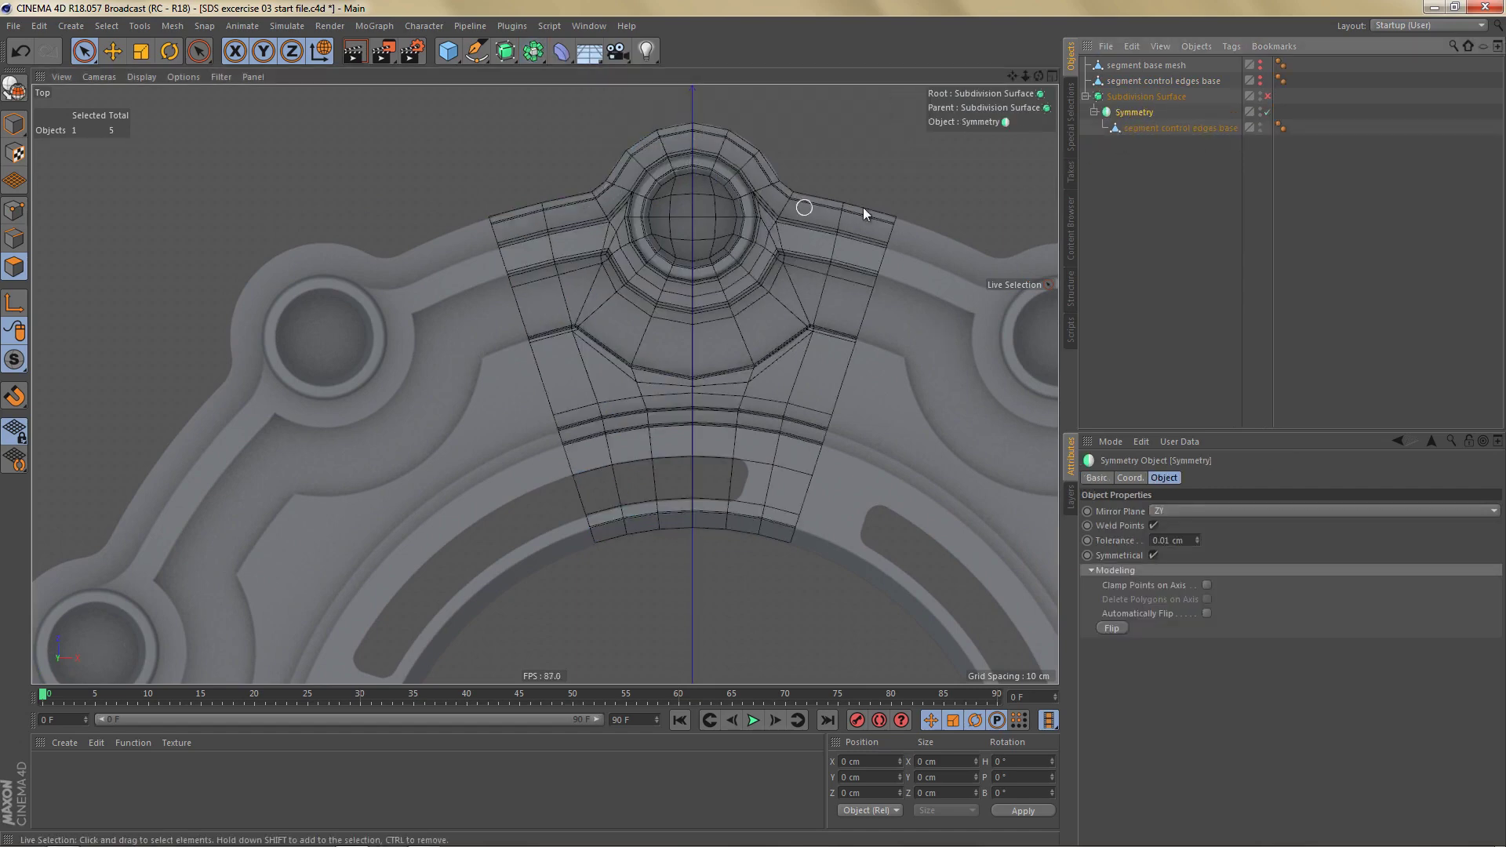
# Step: Make the Symmetry editable, keeping its mesh directly under the Subdivision Surface and deleting the leftover null
pyautogui.press('c')
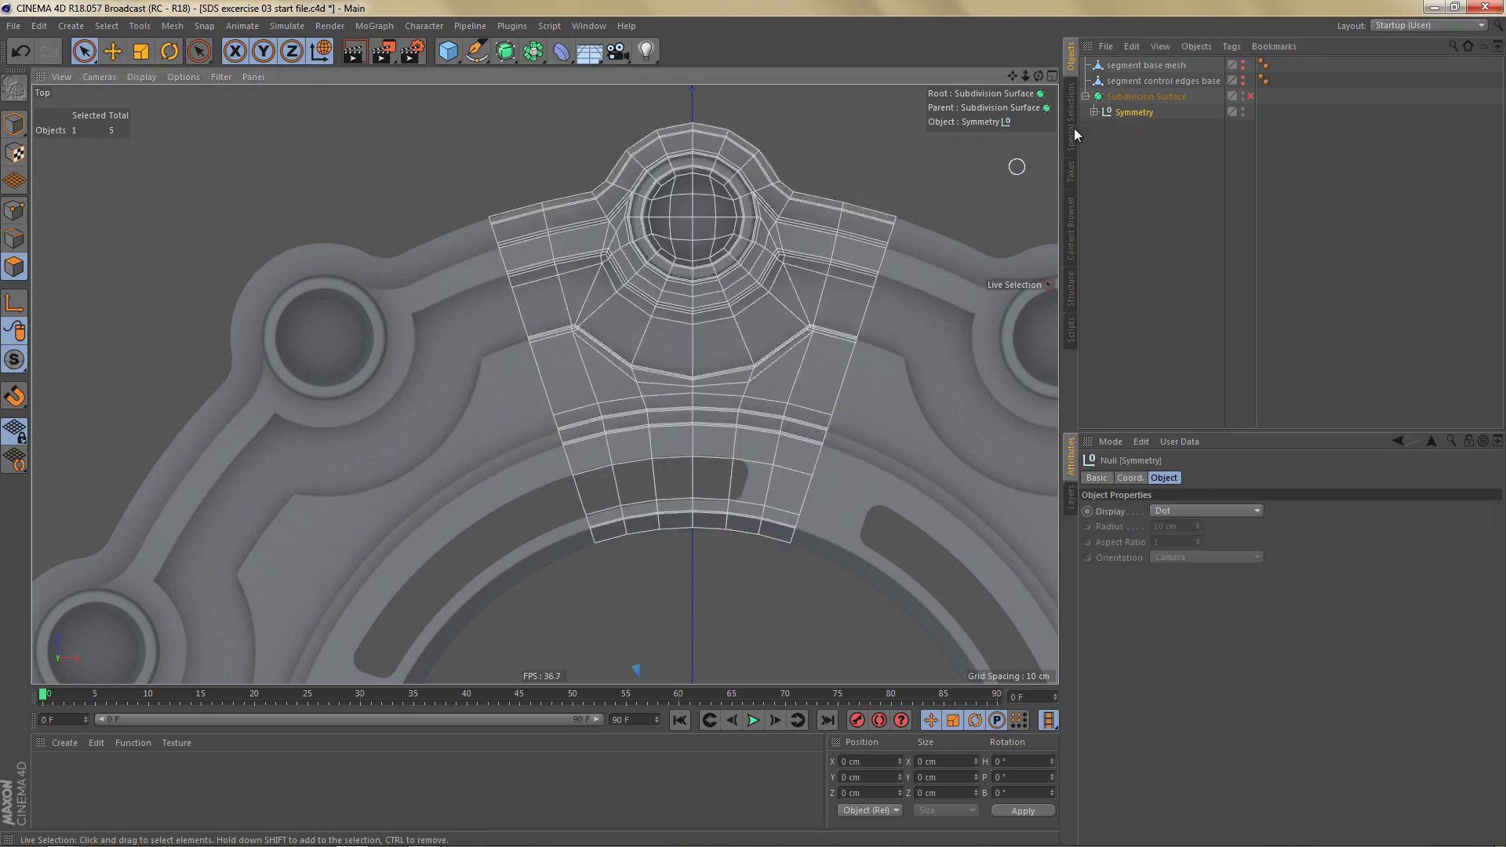
pyautogui.click(1094, 113)
pyautogui.moveTo(1139, 128); pyautogui.dragTo(1136, 106)
pyautogui.click(1128, 129)
pyautogui.press('Delete')
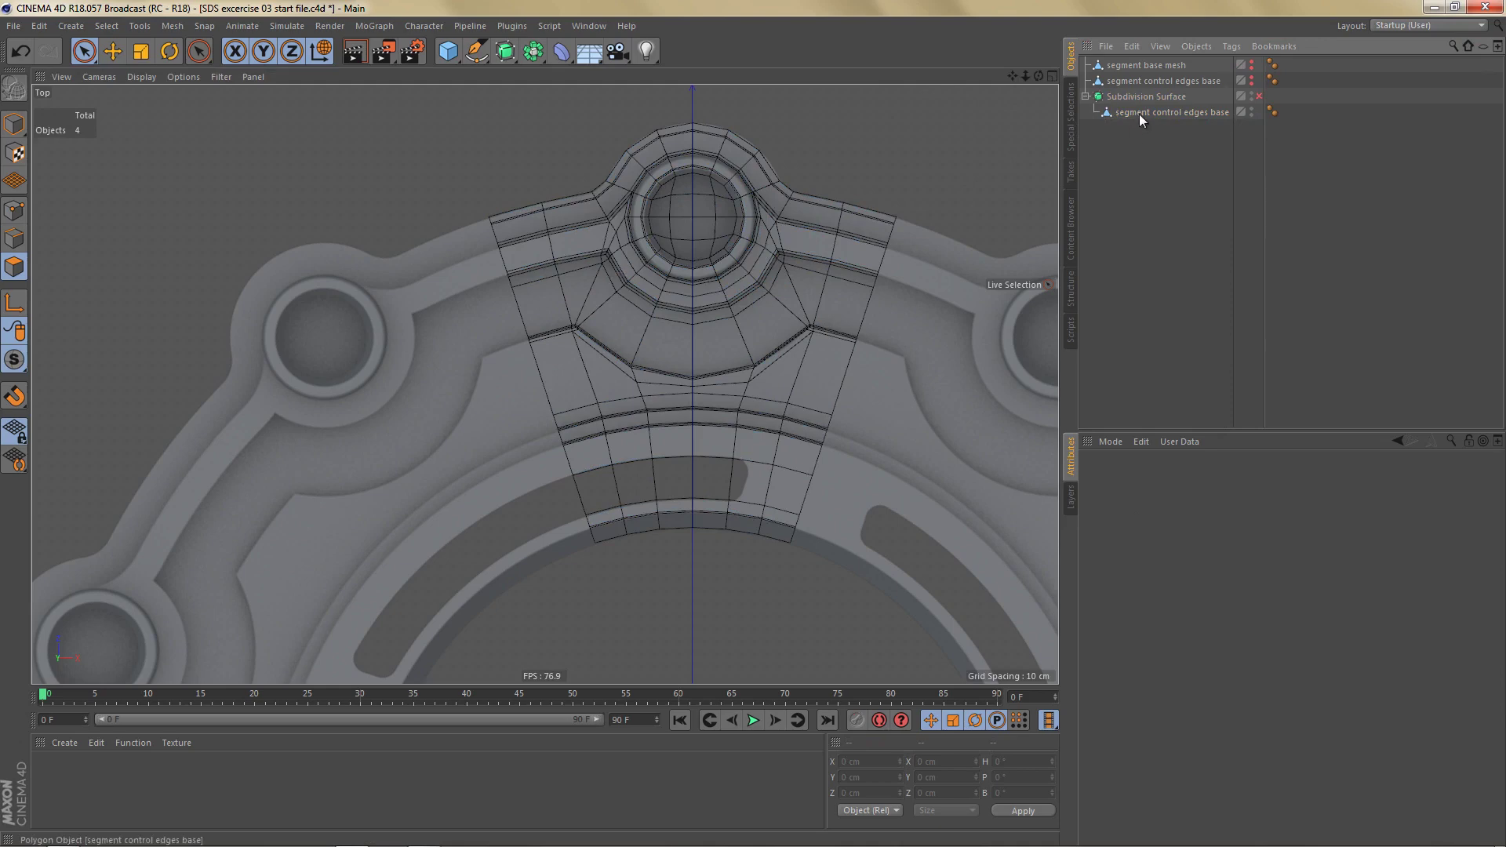
# Step: Wrap the full segment mesh in a MoGraph Cloner inside the Subdivision Surface
pyautogui.click(1138, 111)
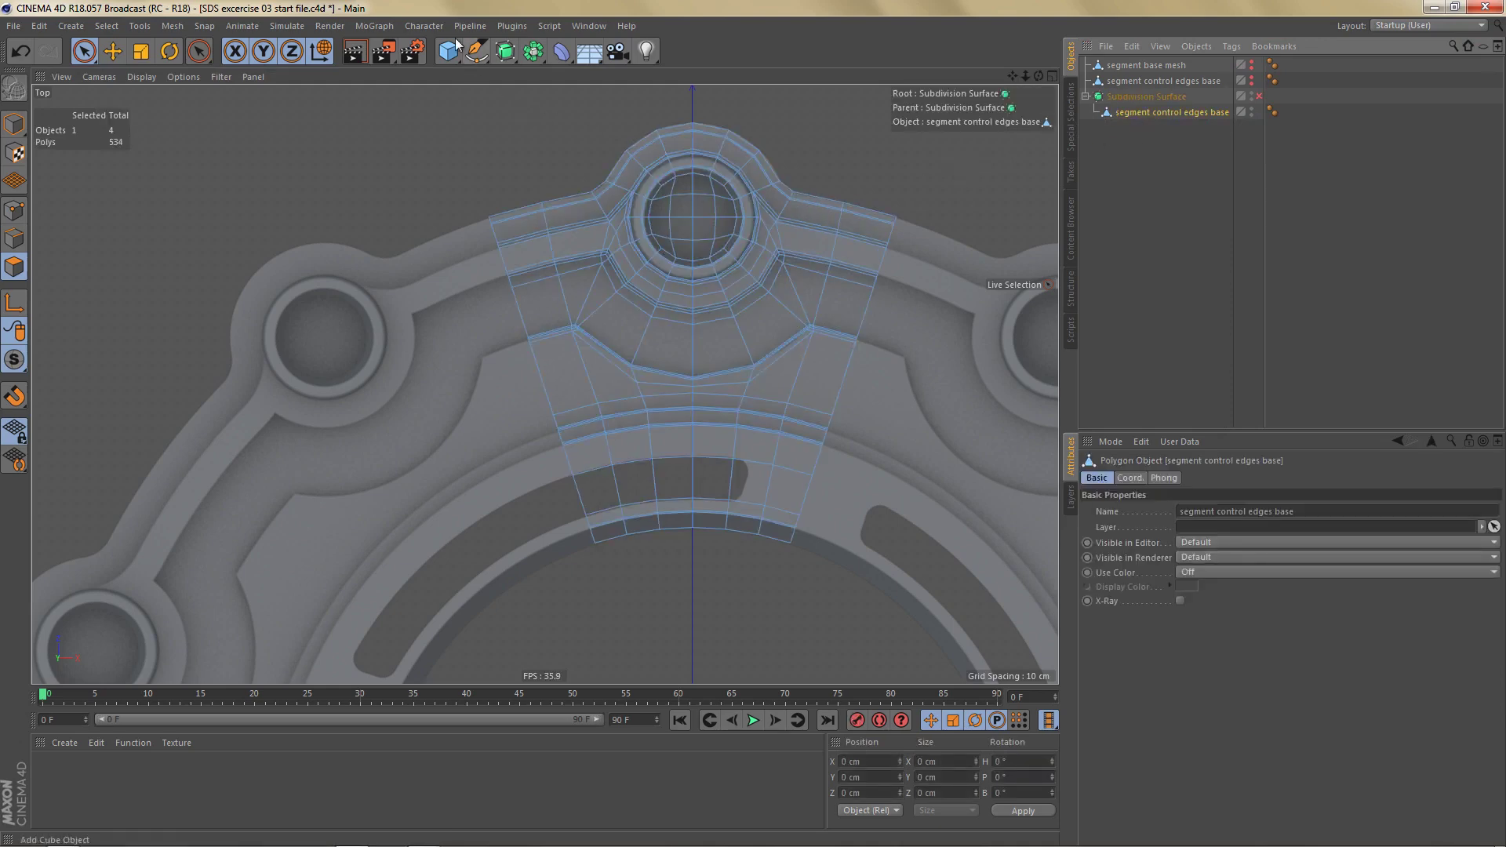
pyautogui.click(374, 26)
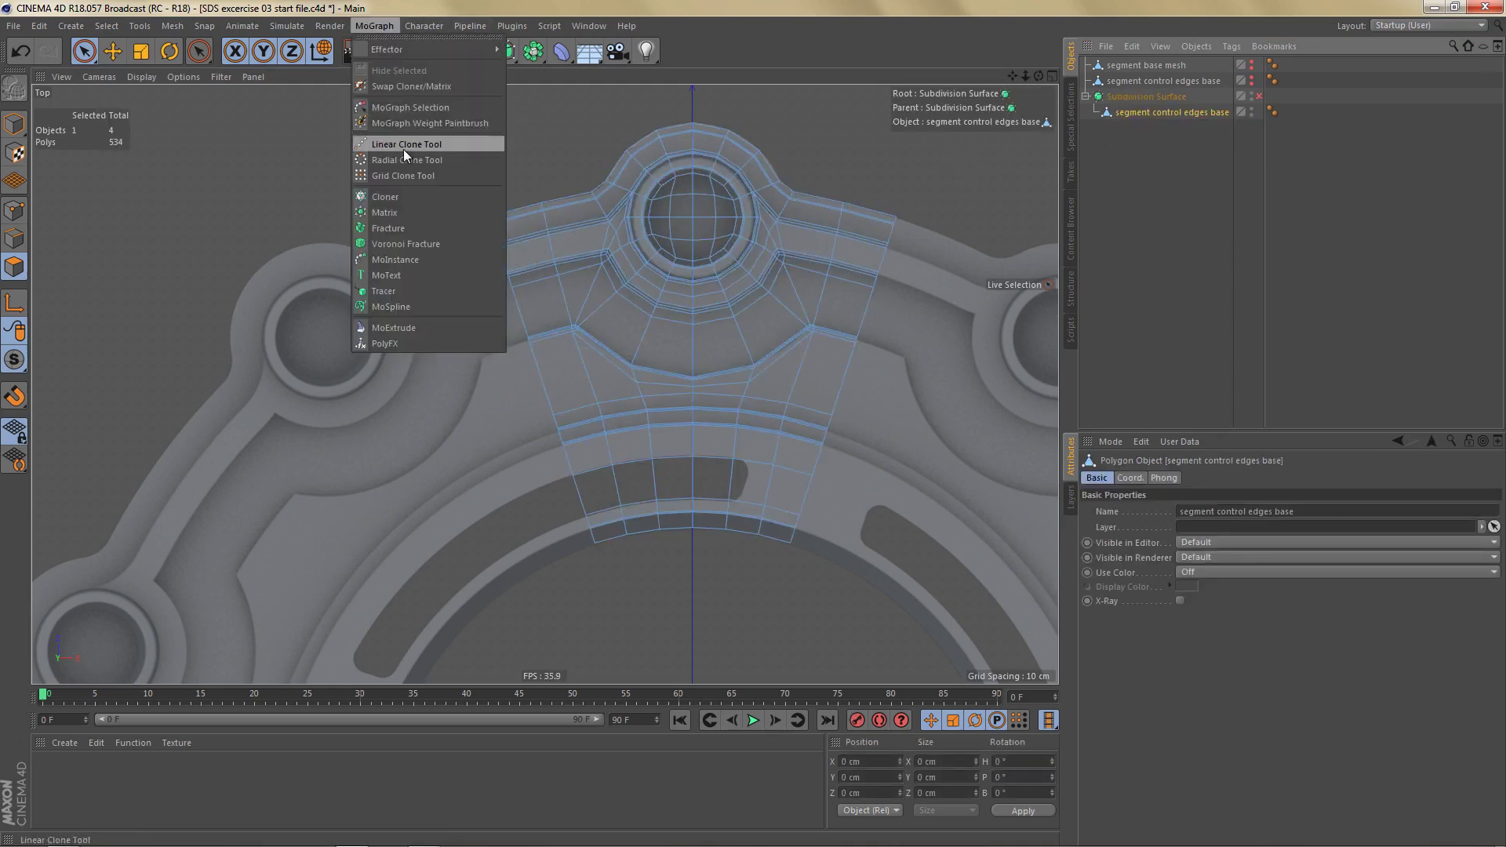
pyautogui.keyDown('alt'); pyautogui.click(398, 197); pyautogui.keyUp('alt')
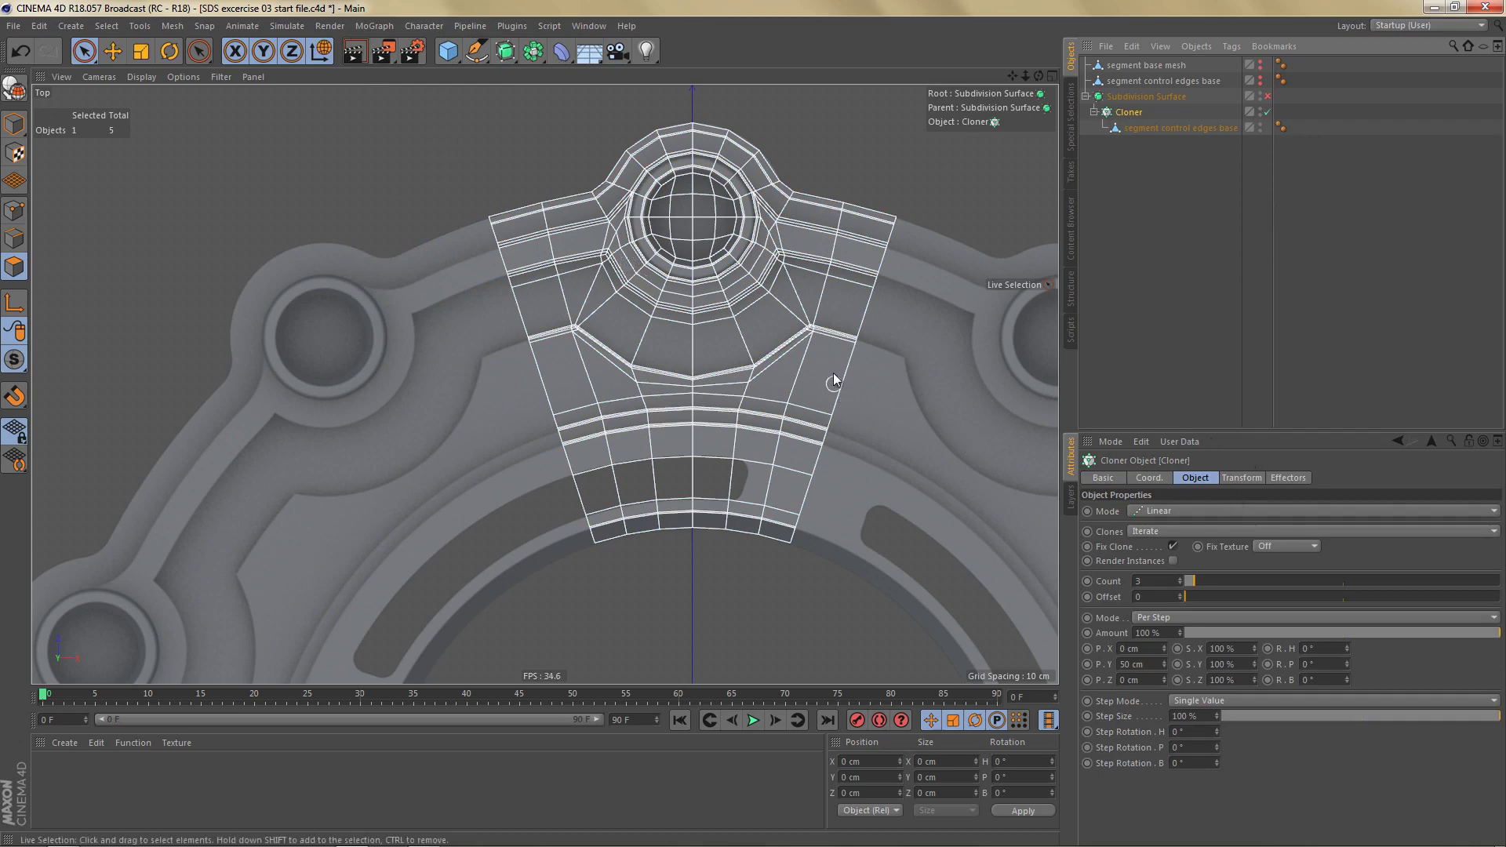
# Step: Take the segment mesh out of the Cloner to examine its axis in Model mode and put it back
pyautogui.scroll(-2, 831, 371)
pyautogui.click(1139, 128)
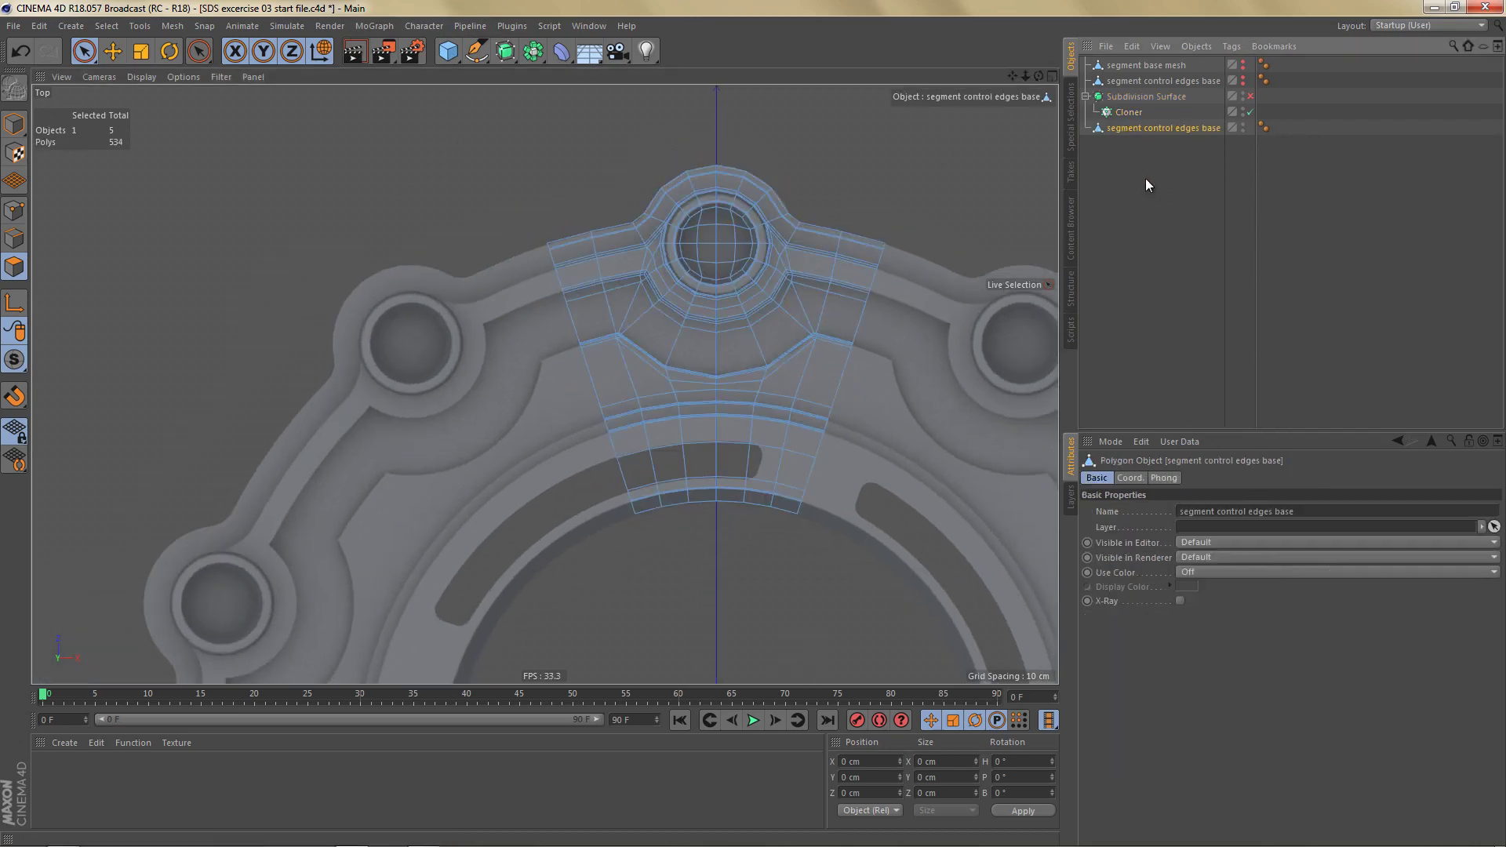
pyautogui.press('Tab')
pyautogui.keyDown('alt'); pyautogui.moveTo(843, 277); pyautogui.dragTo(840, 309, button='right'); pyautogui.keyUp('alt')
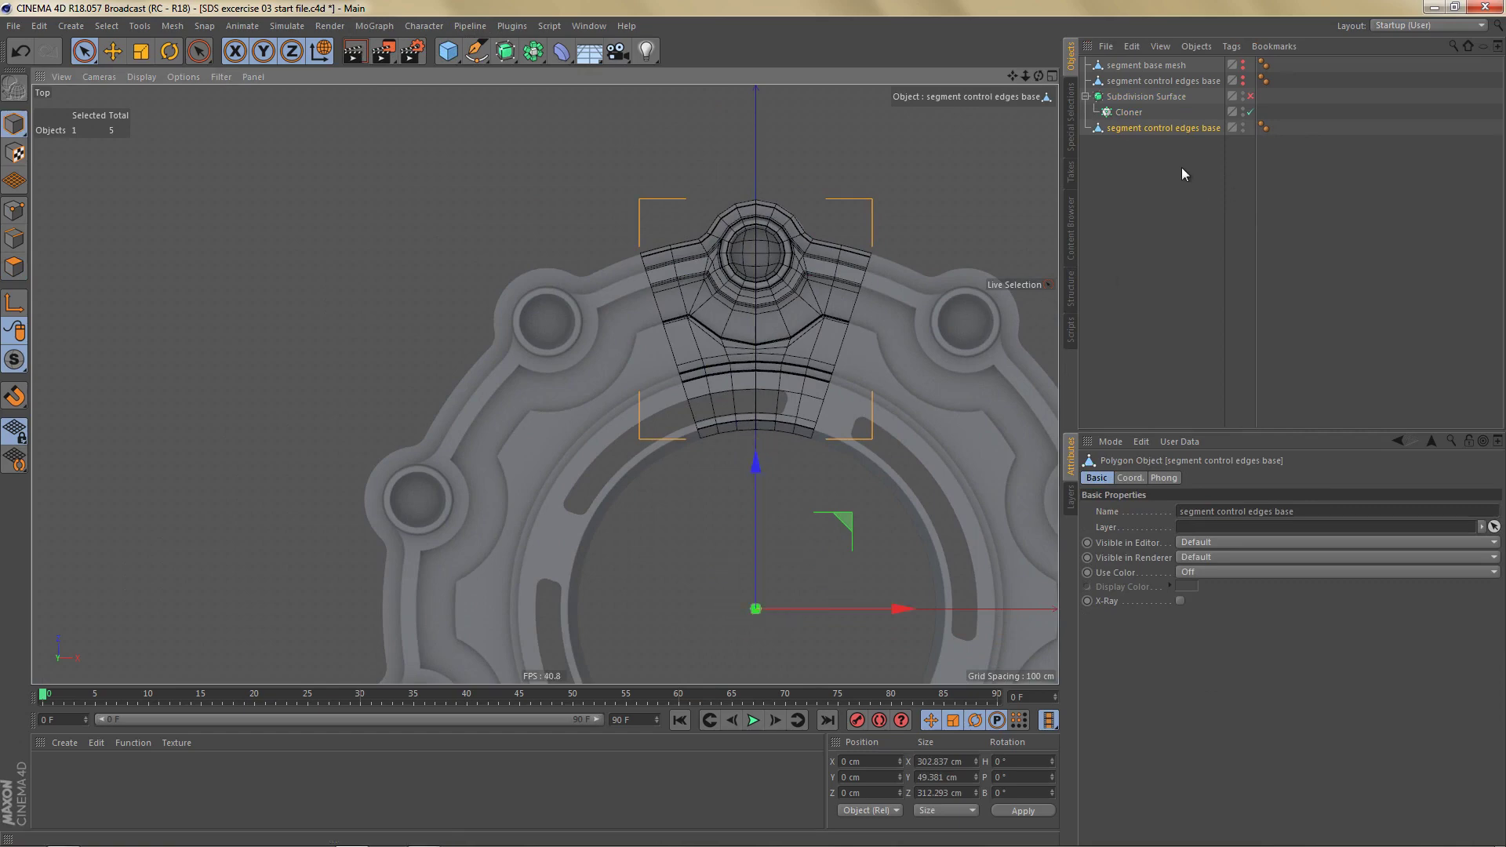
pyautogui.moveTo(1132, 129); pyautogui.dragTo(1126, 113)
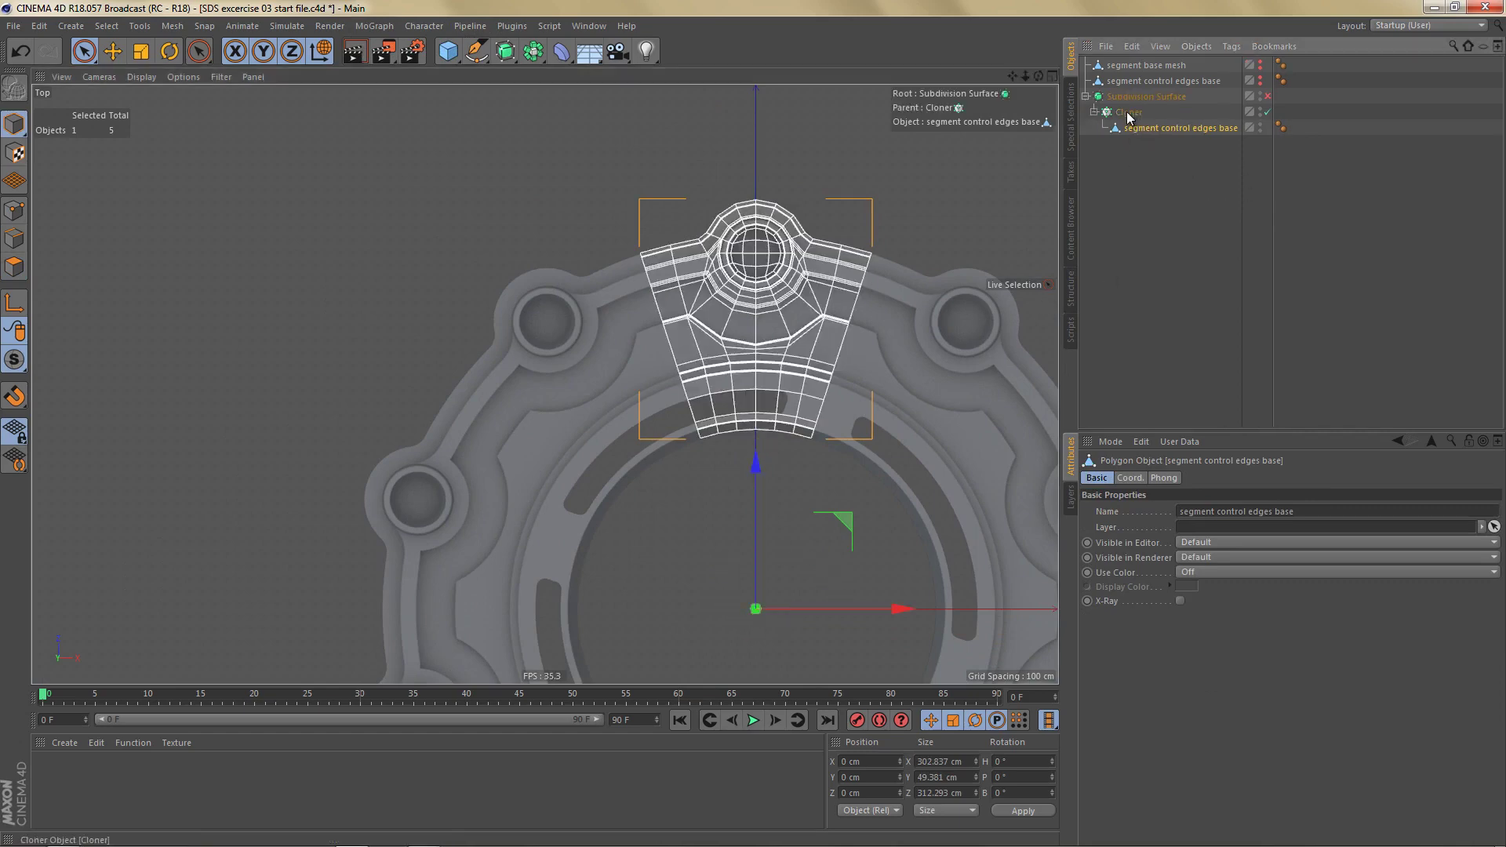
# Step: Set the Cloner to Radial mode on the XZ plane
pyautogui.click(1127, 114)
pyautogui.keyDown('alt'); pyautogui.moveTo(870, 341); pyautogui.dragTo(849, 360, button='middle'); pyautogui.keyUp('alt')
pyautogui.keyDown('alt'); pyautogui.moveTo(850, 360); pyautogui.dragTo(884, 365, button='right'); pyautogui.keyUp('alt')
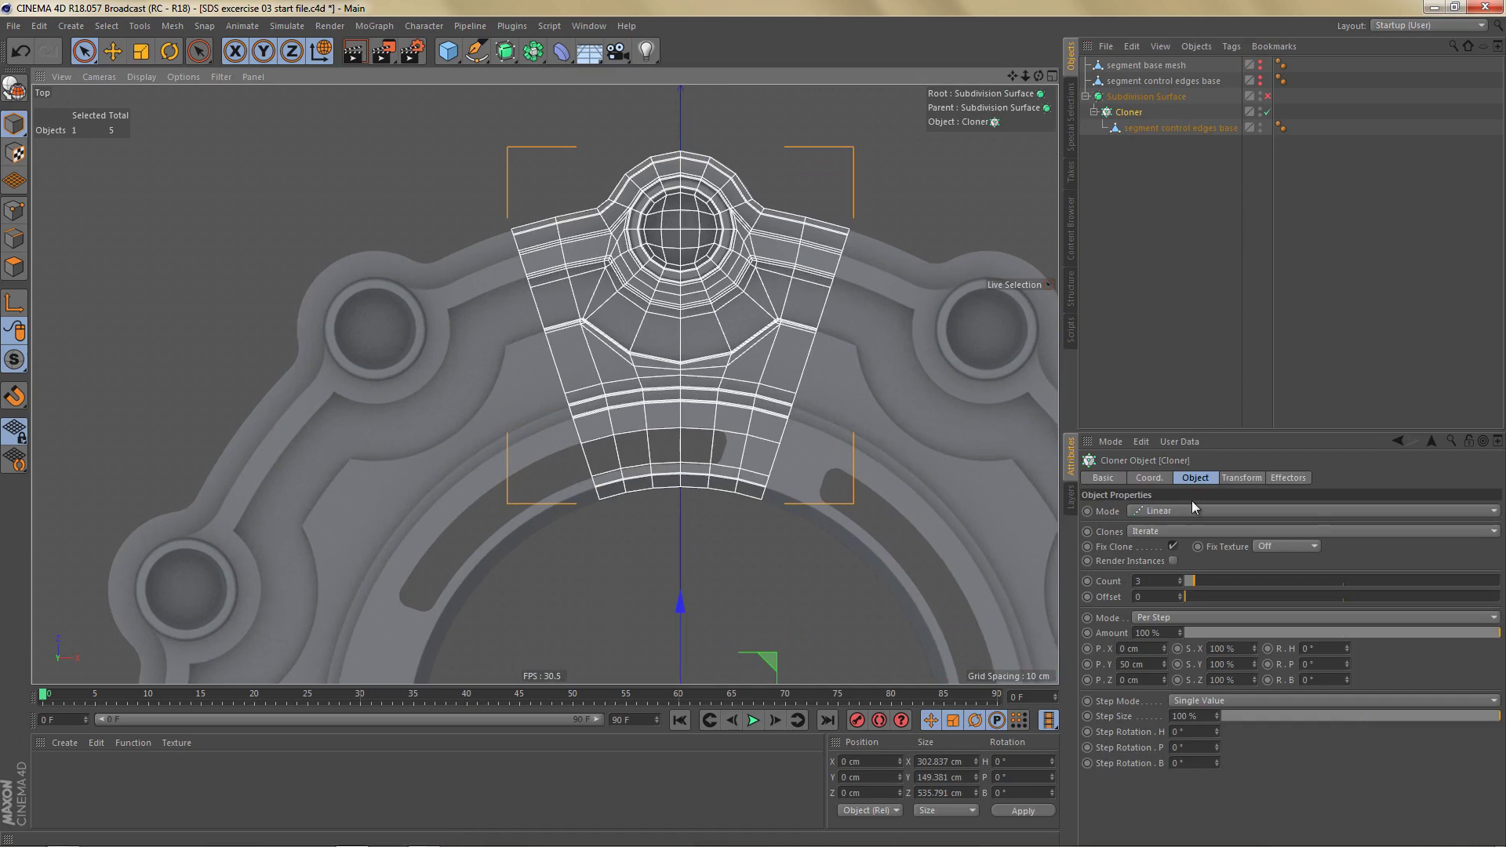
pyautogui.click(1159, 510)
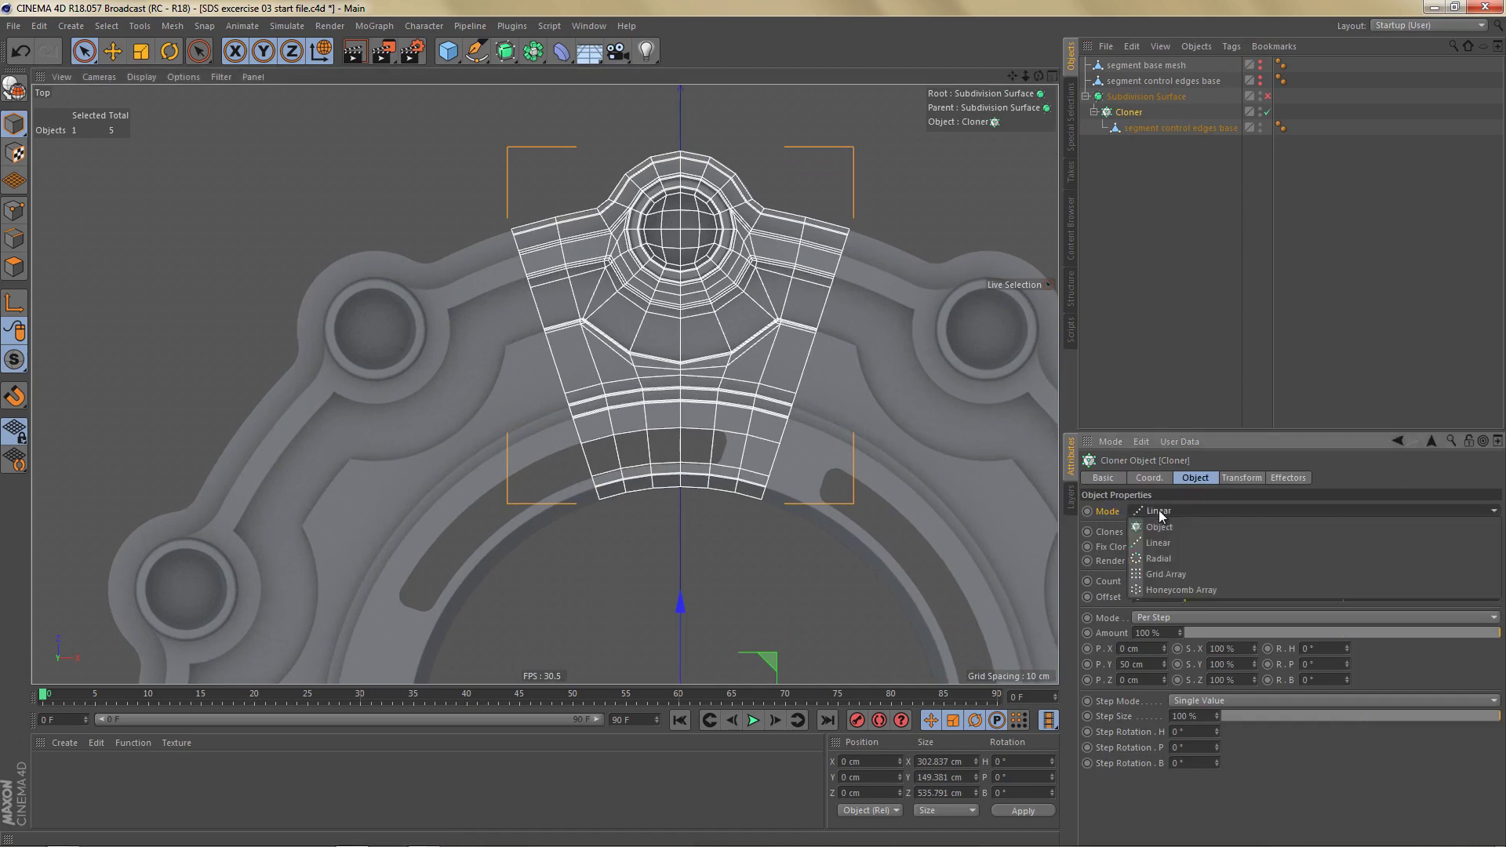
pyautogui.click(1169, 557)
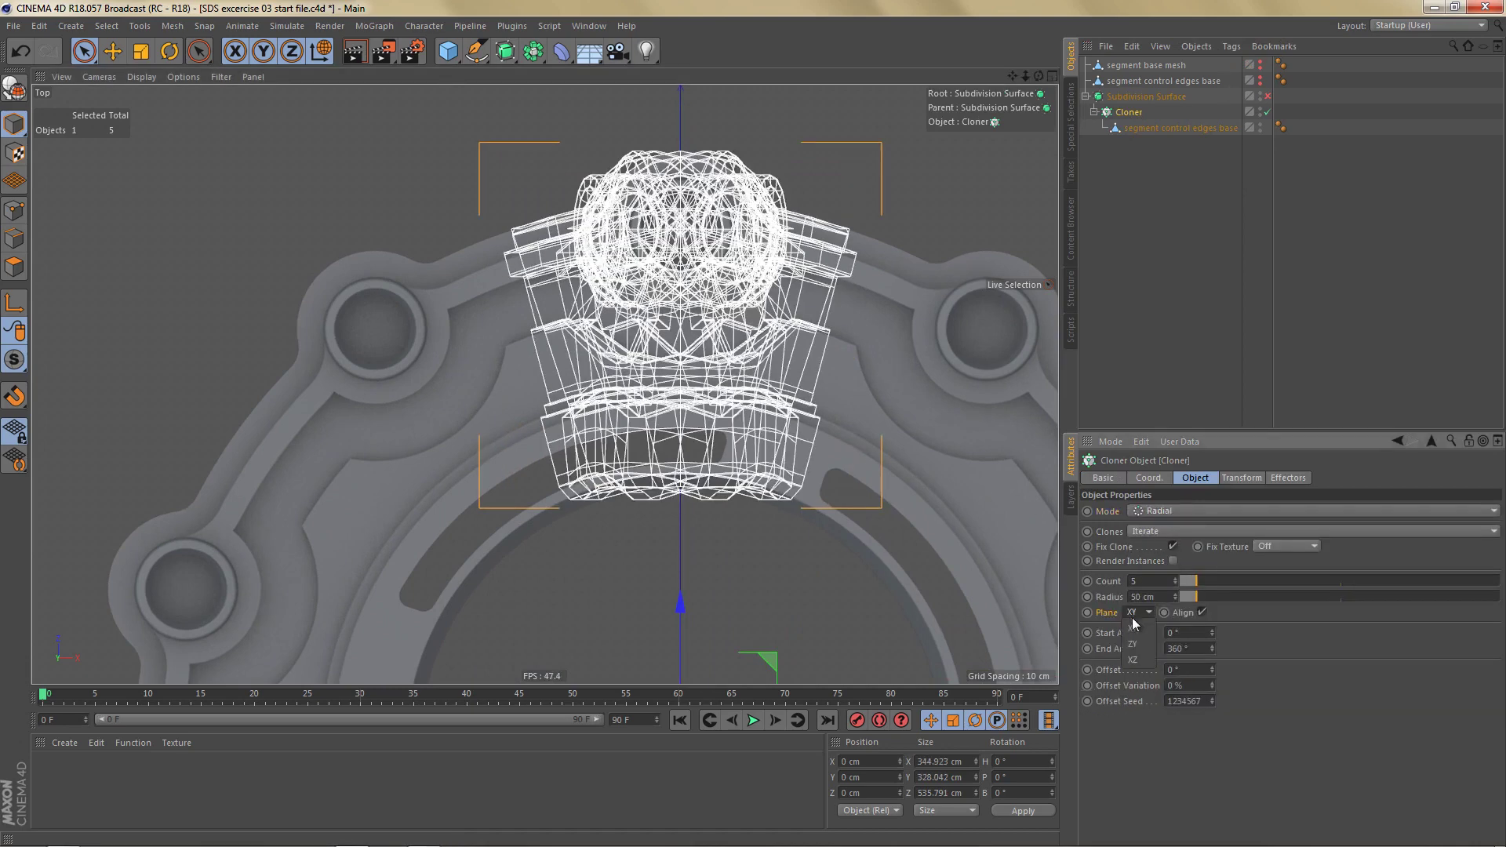
pyautogui.click(1141, 659)
# Step: Set the Cloner's count to 10 and its radius to 0 cm
pyautogui.moveTo(1143, 583); pyautogui.dragTo(1101, 553)
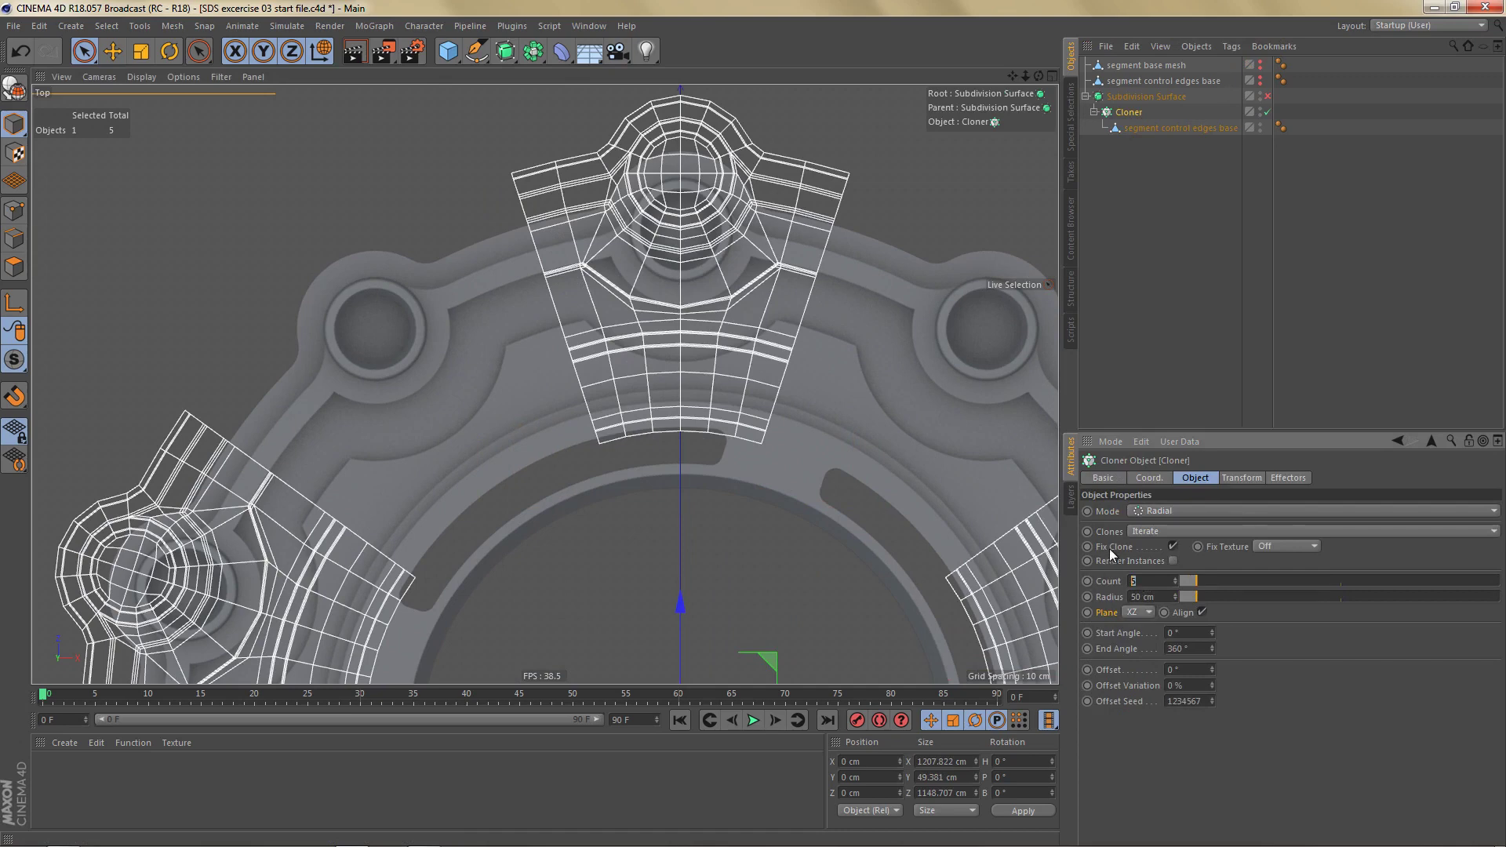
pyautogui.write('10')
pyautogui.press('Tab')
pyautogui.write('0')
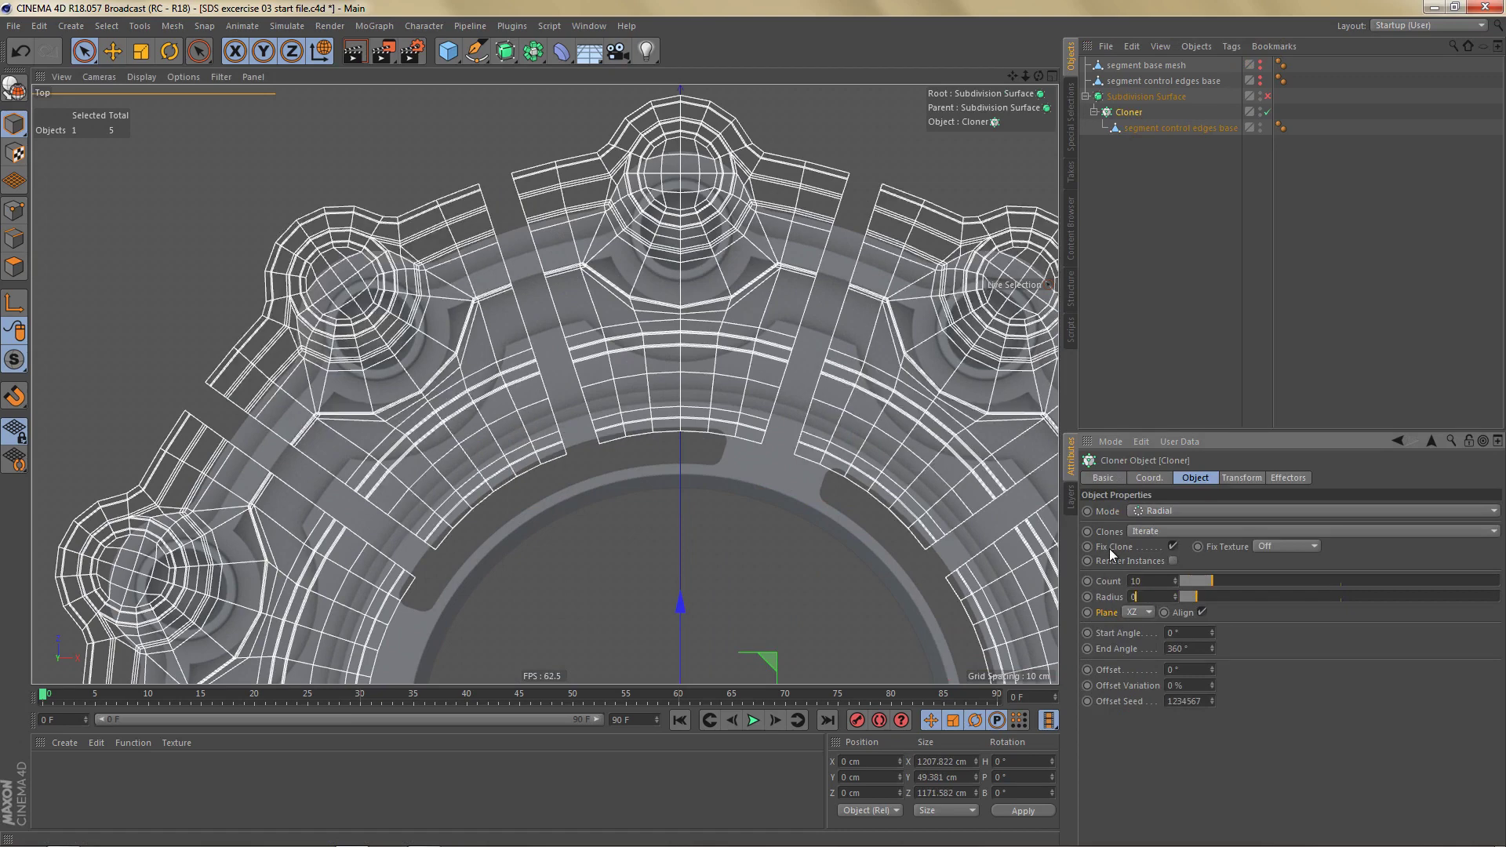
pyautogui.press('Return')
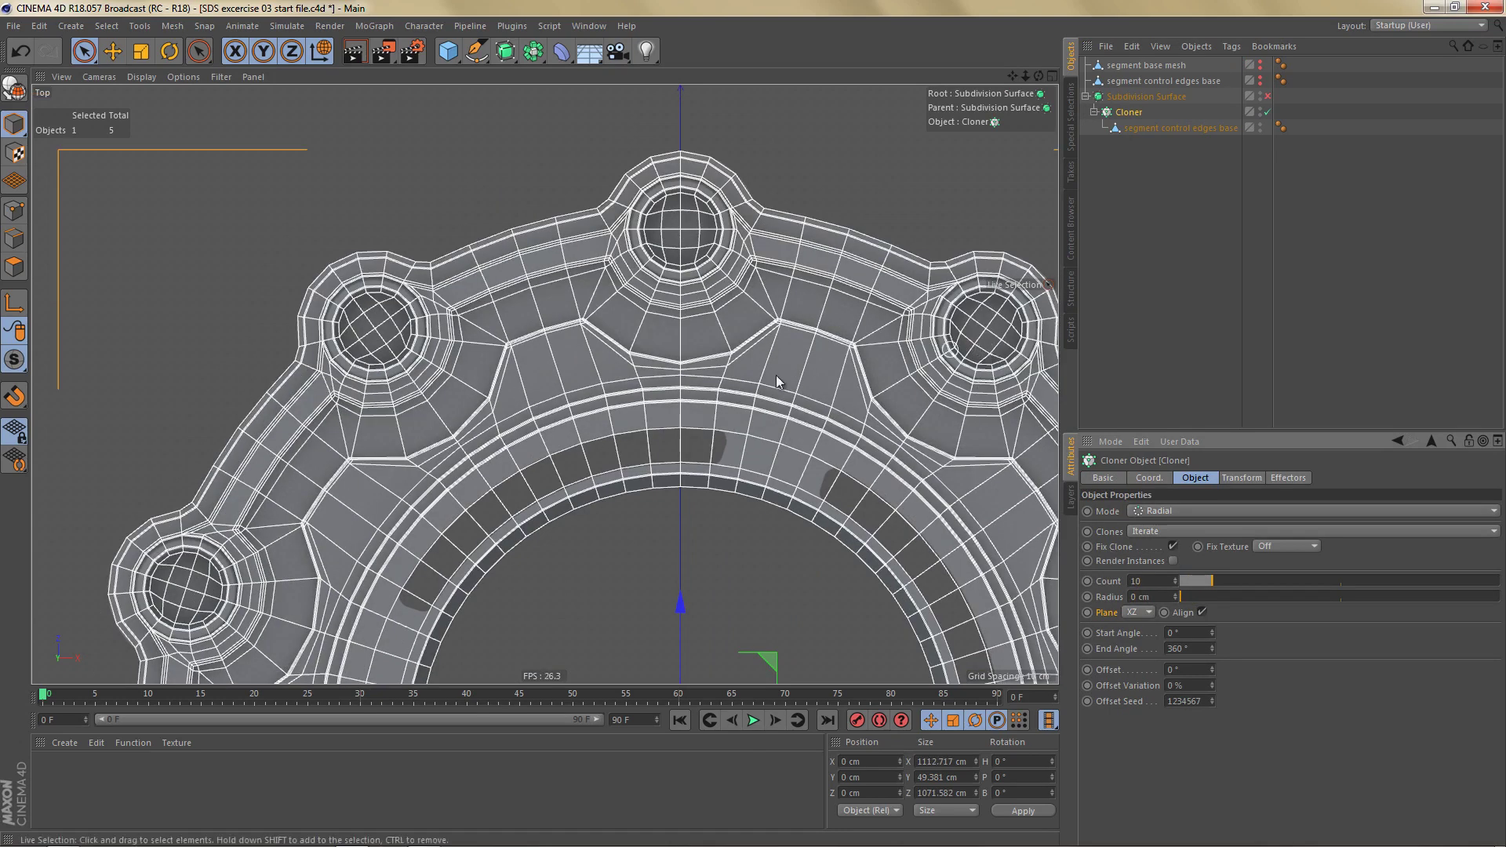
pyautogui.keyDown('alt'); pyautogui.moveTo(719, 320); pyautogui.dragTo(596, 451, button='right'); pyautogui.keyUp('alt')
pyautogui.keyDown('alt'); pyautogui.moveTo(568, 463); pyautogui.dragTo(567, 385, button='middle'); pyautogui.keyUp('alt')
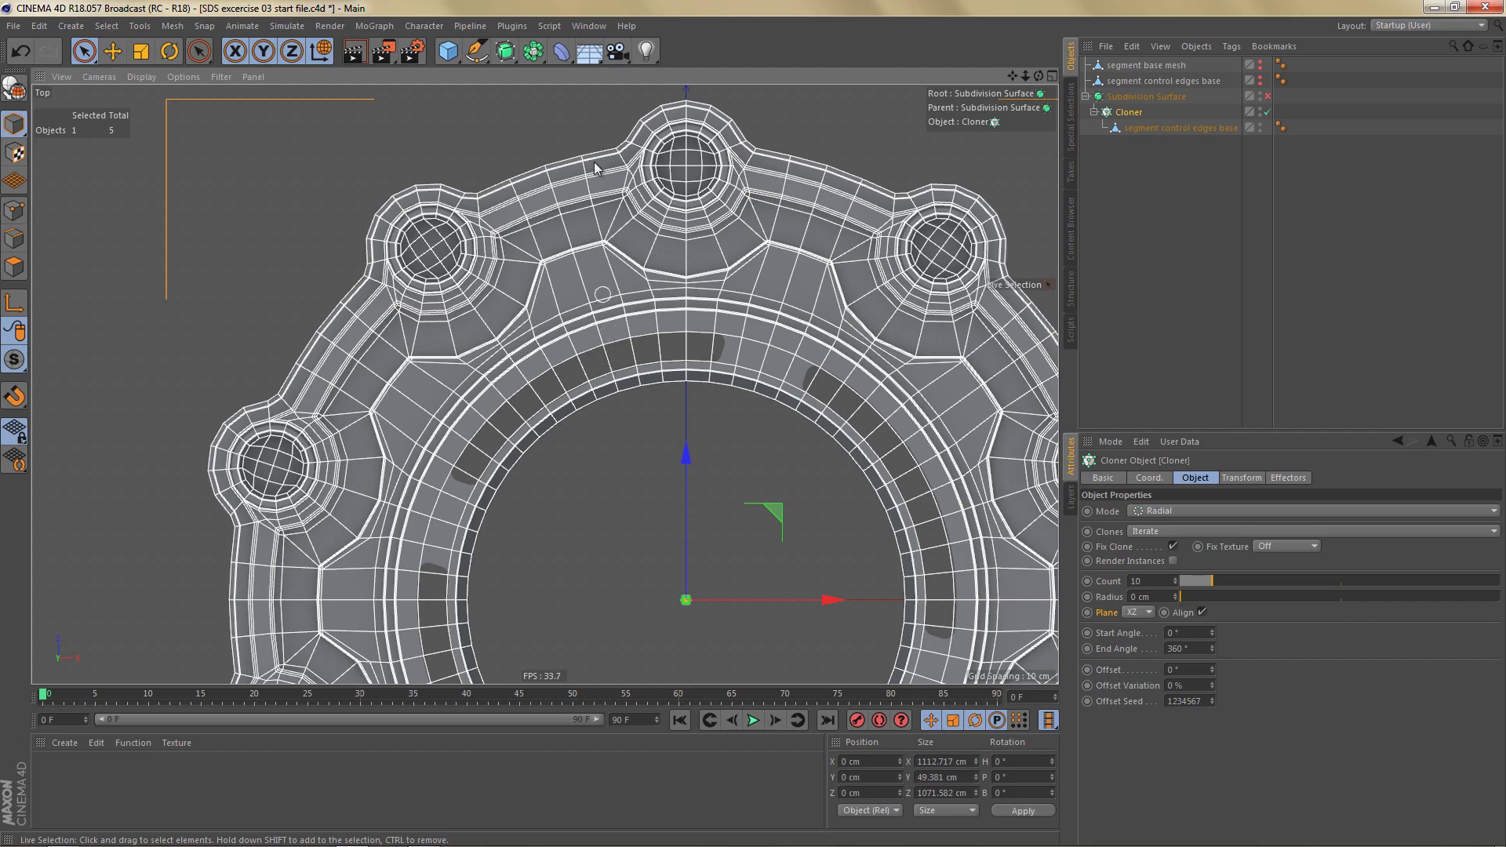
# Step: Weld the Cloner's segments with a parent Connect object and make it editable as one polygon mesh
pyautogui.moveTo(533, 55); pyautogui.dragTo(712, 102)
pyautogui.keyDown('alt'); pyautogui.moveTo(656, 358); pyautogui.dragTo(646, 350, button='middle'); pyautogui.keyUp('alt')
pyautogui.click(1128, 113)
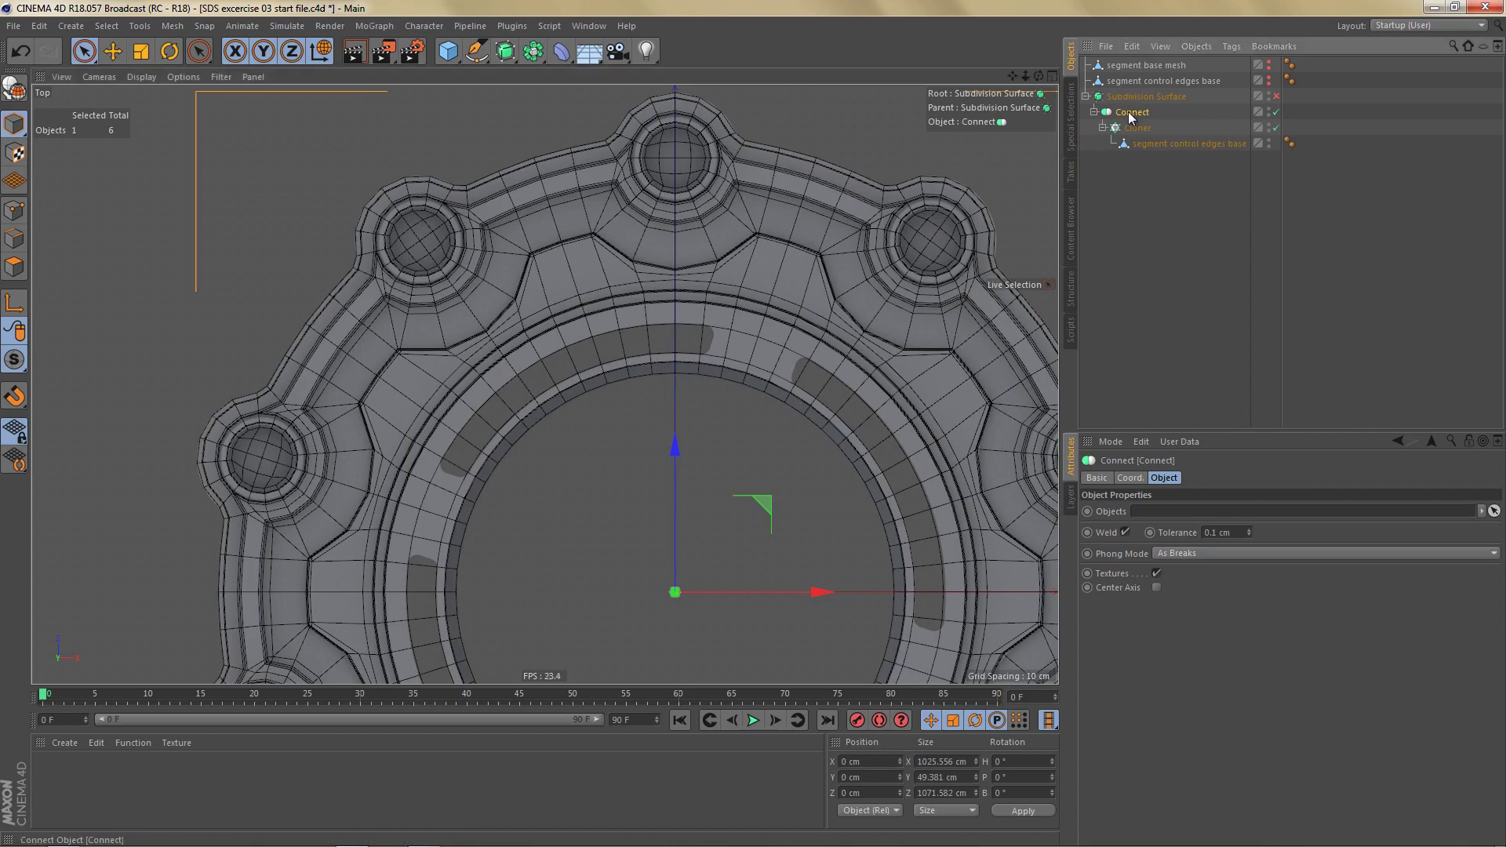
pyautogui.press('c')
# Step: Enable the Subdivision Surface and render the Top view to inspect the smoothed ring
pyautogui.click(1250, 96)
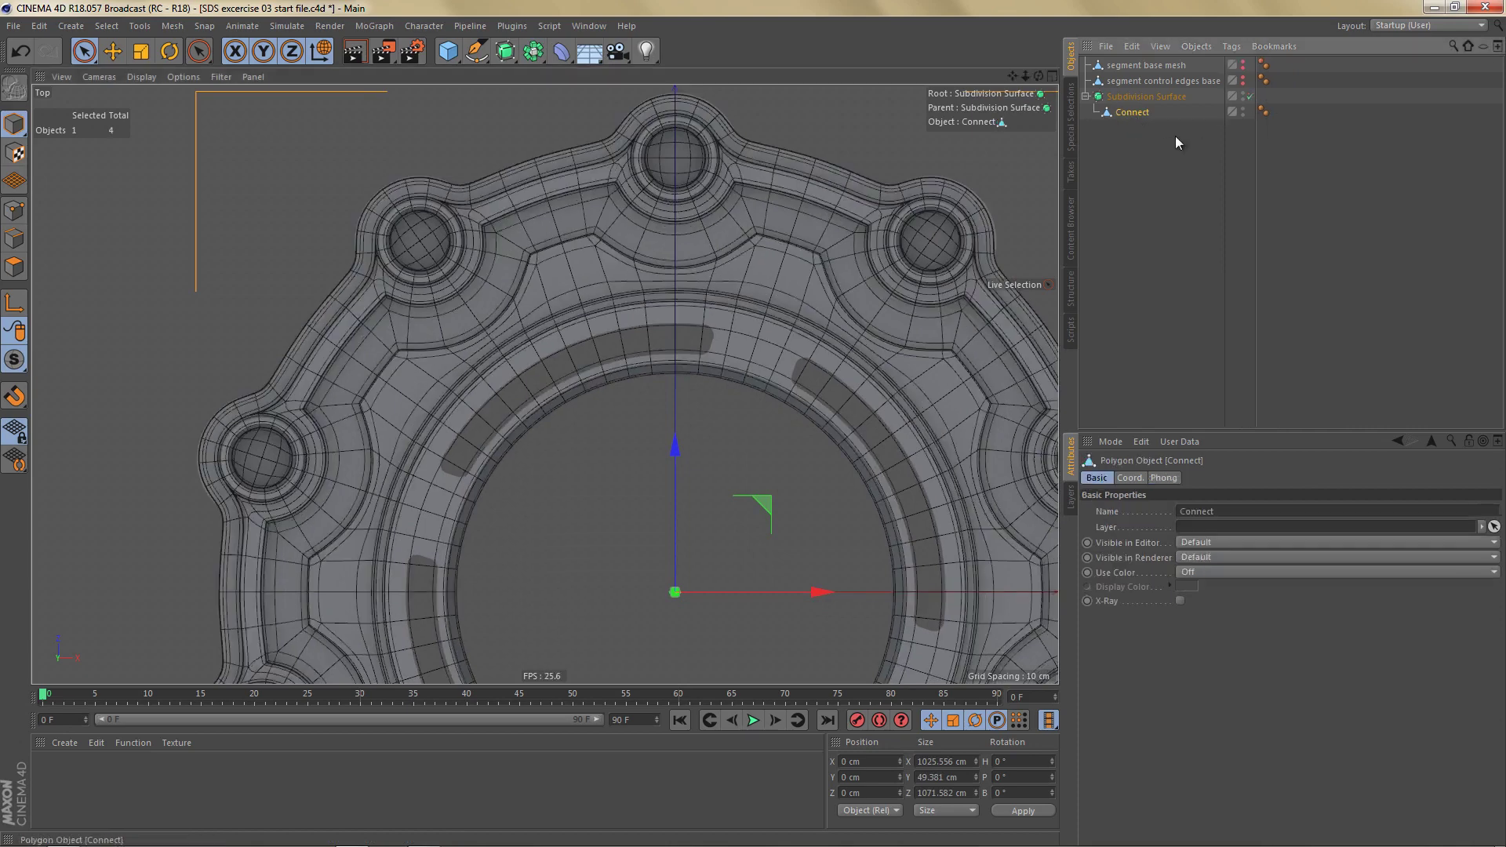
pyautogui.hotkey('ctrl', 'r')
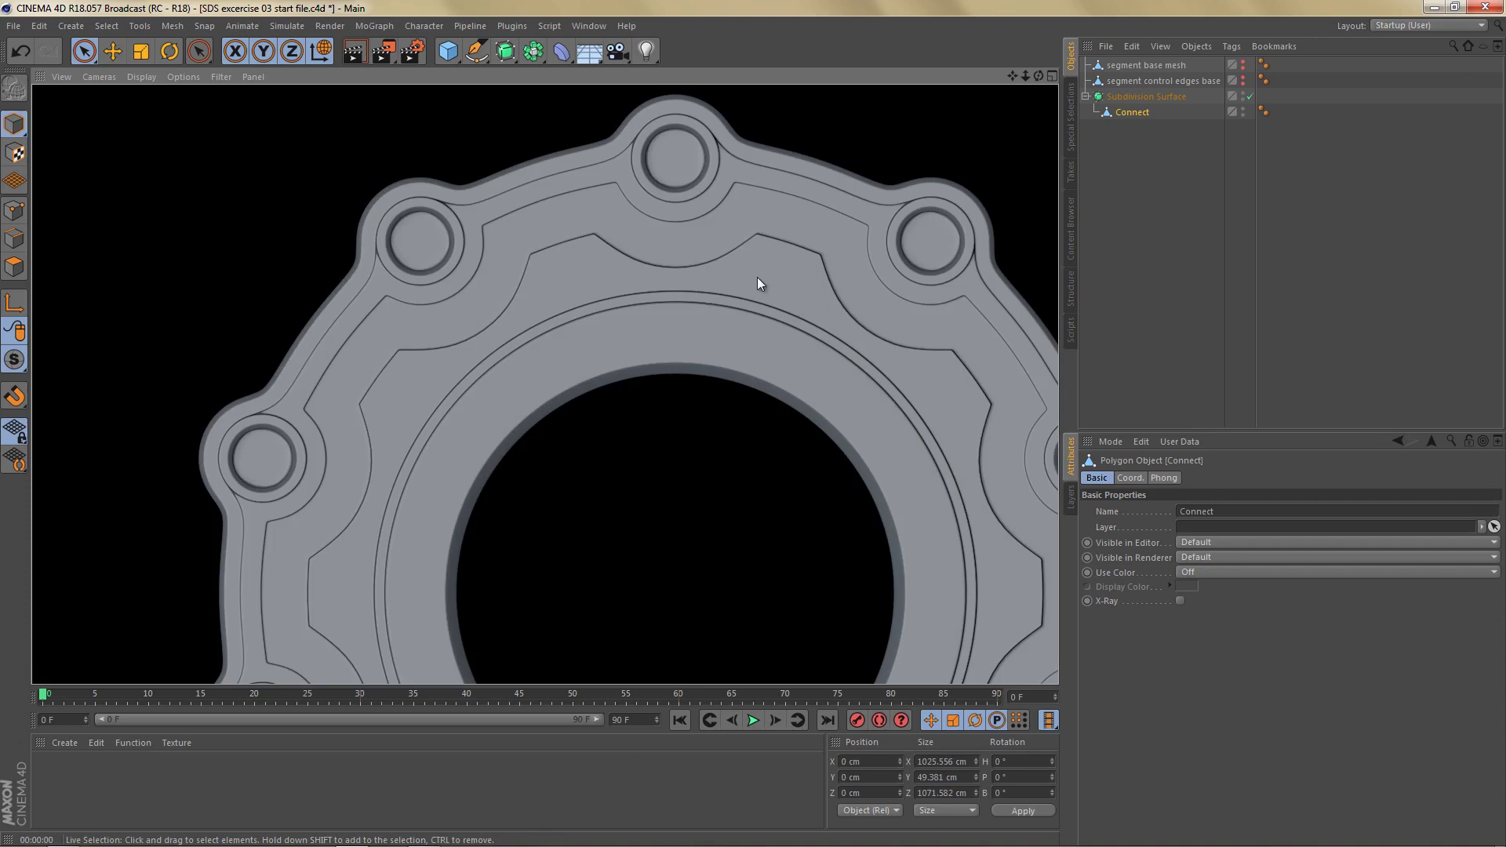
pyautogui.click(1133, 114)
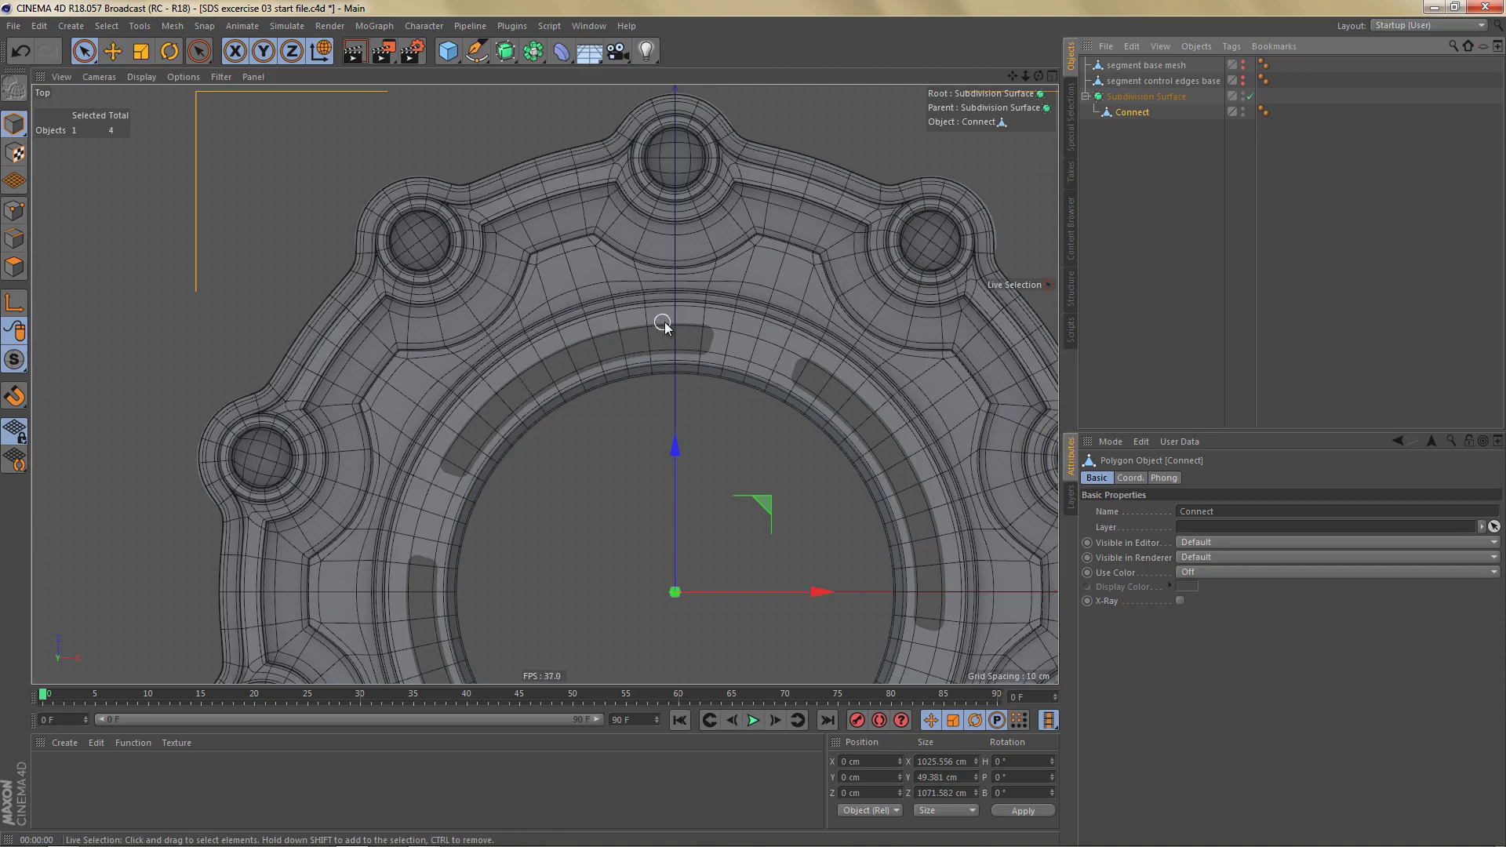
# Step: Set the Top view's background reference image rotation to 0°
pyautogui.scroll(3, 665, 322)
pyautogui.keyDown('alt'); pyautogui.moveTo(672, 332); pyautogui.dragTo(662, 342, button='middle'); pyautogui.keyUp('alt')
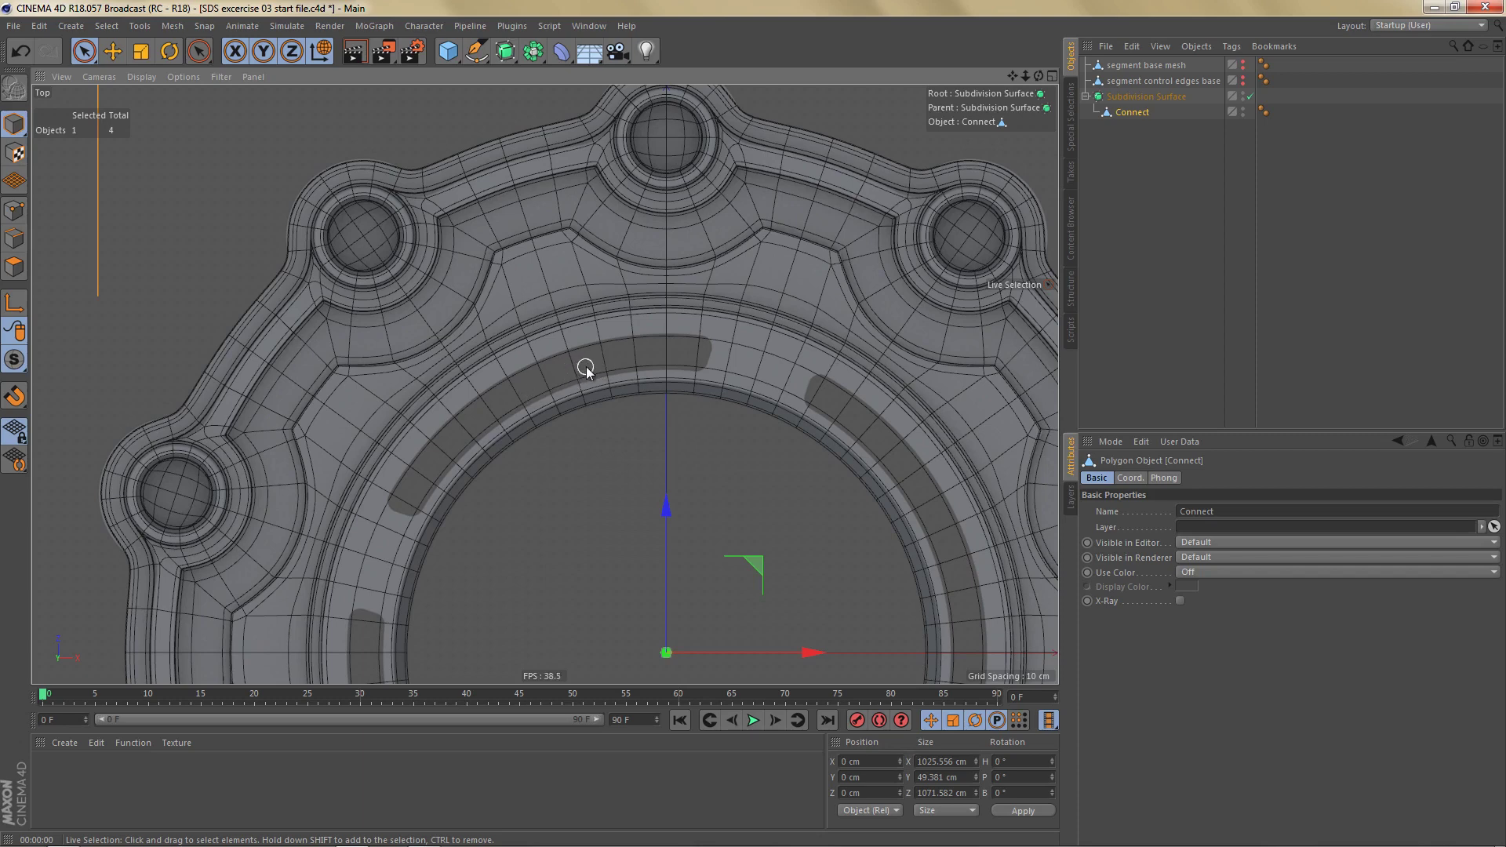
pyautogui.hotkey('shift', 'v')
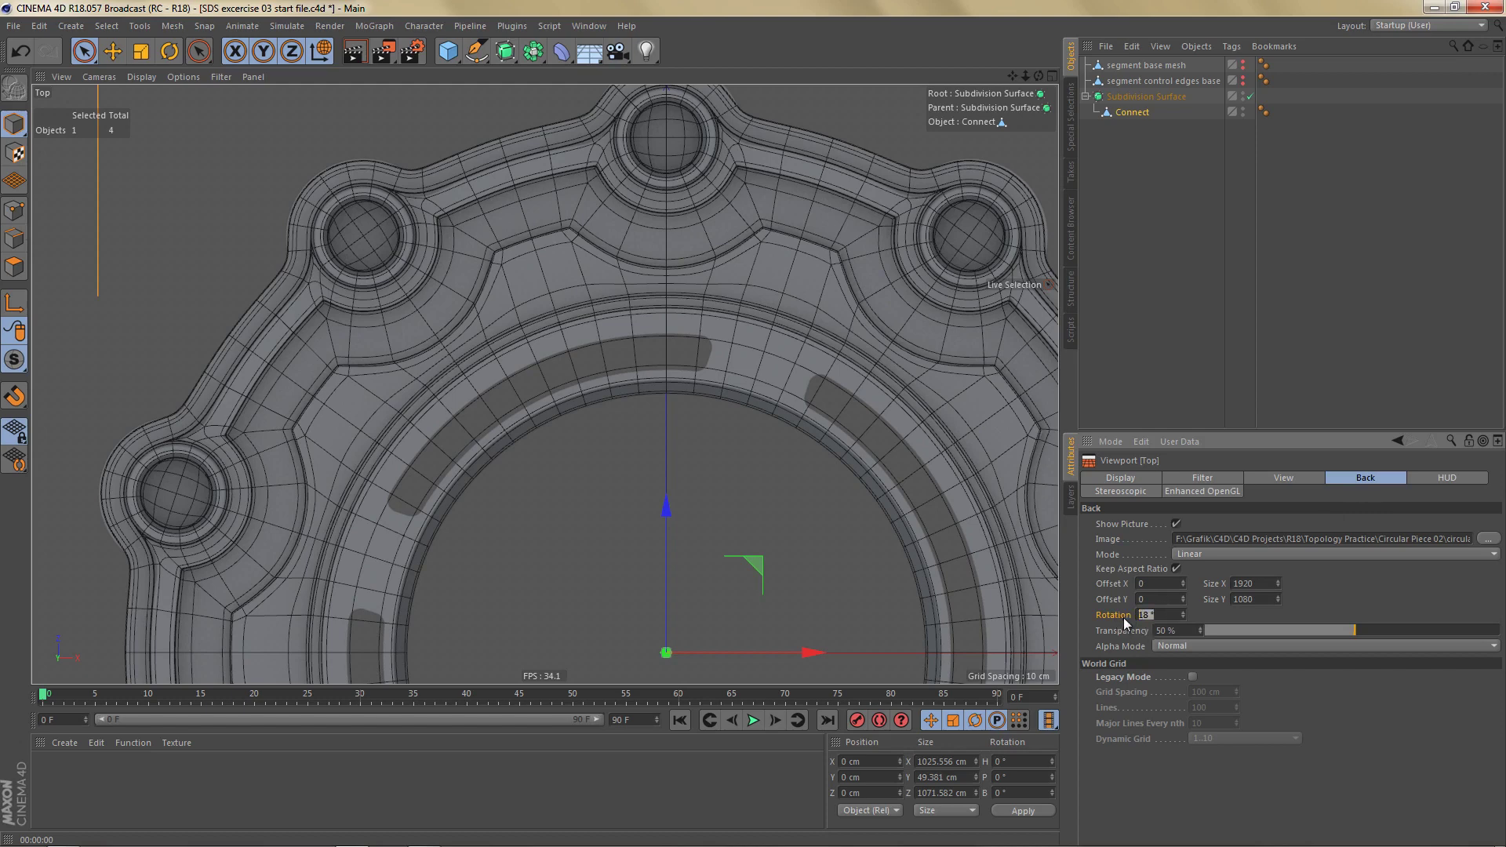
pyautogui.press('Return')
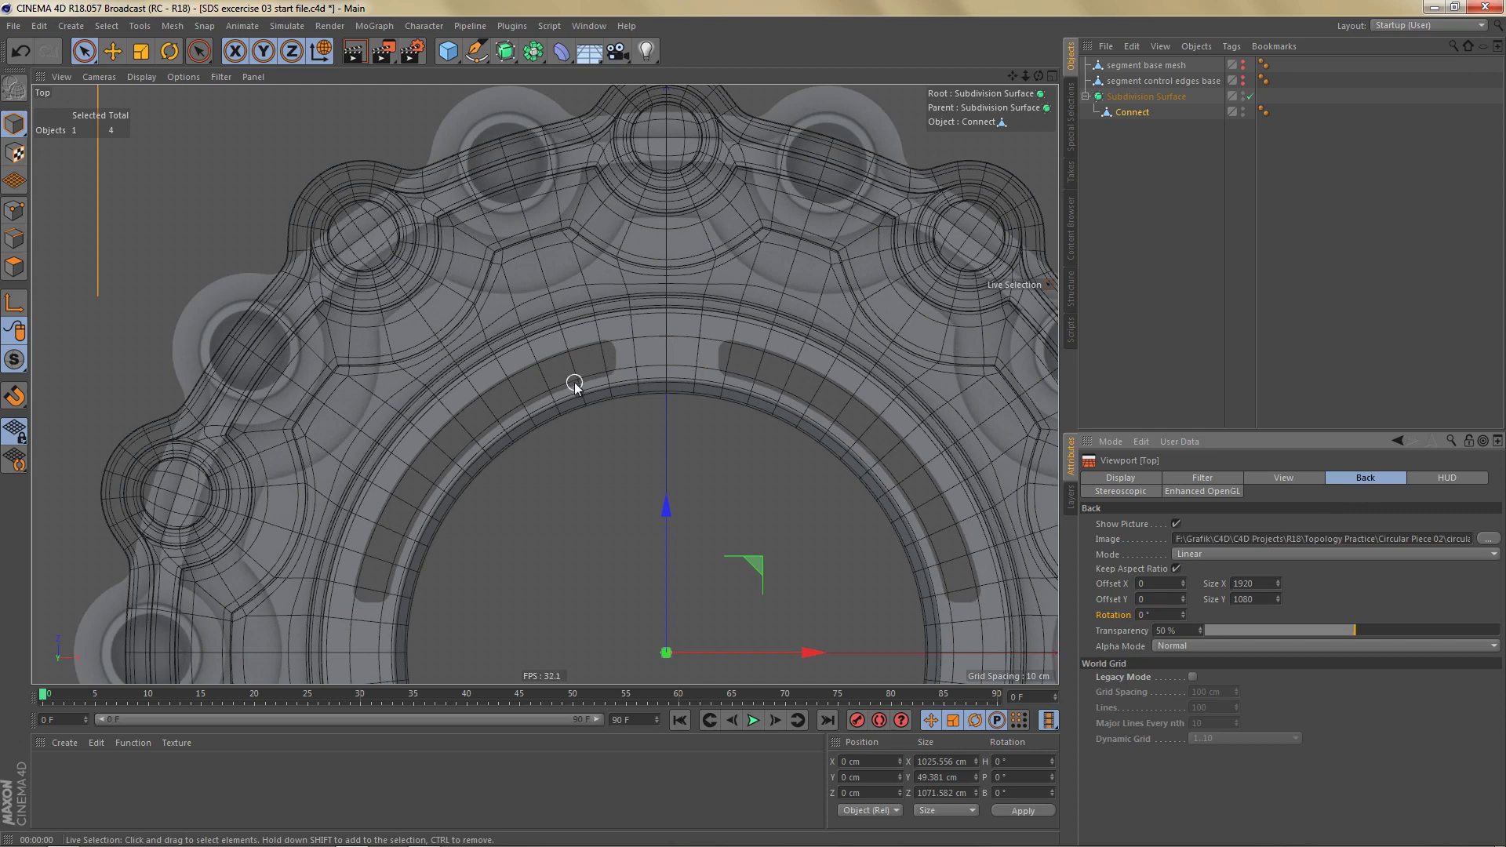
# Step: Disable the Subdivision Surface above the Connect mesh to show the base polygons around the slots
pyautogui.click(1136, 112)
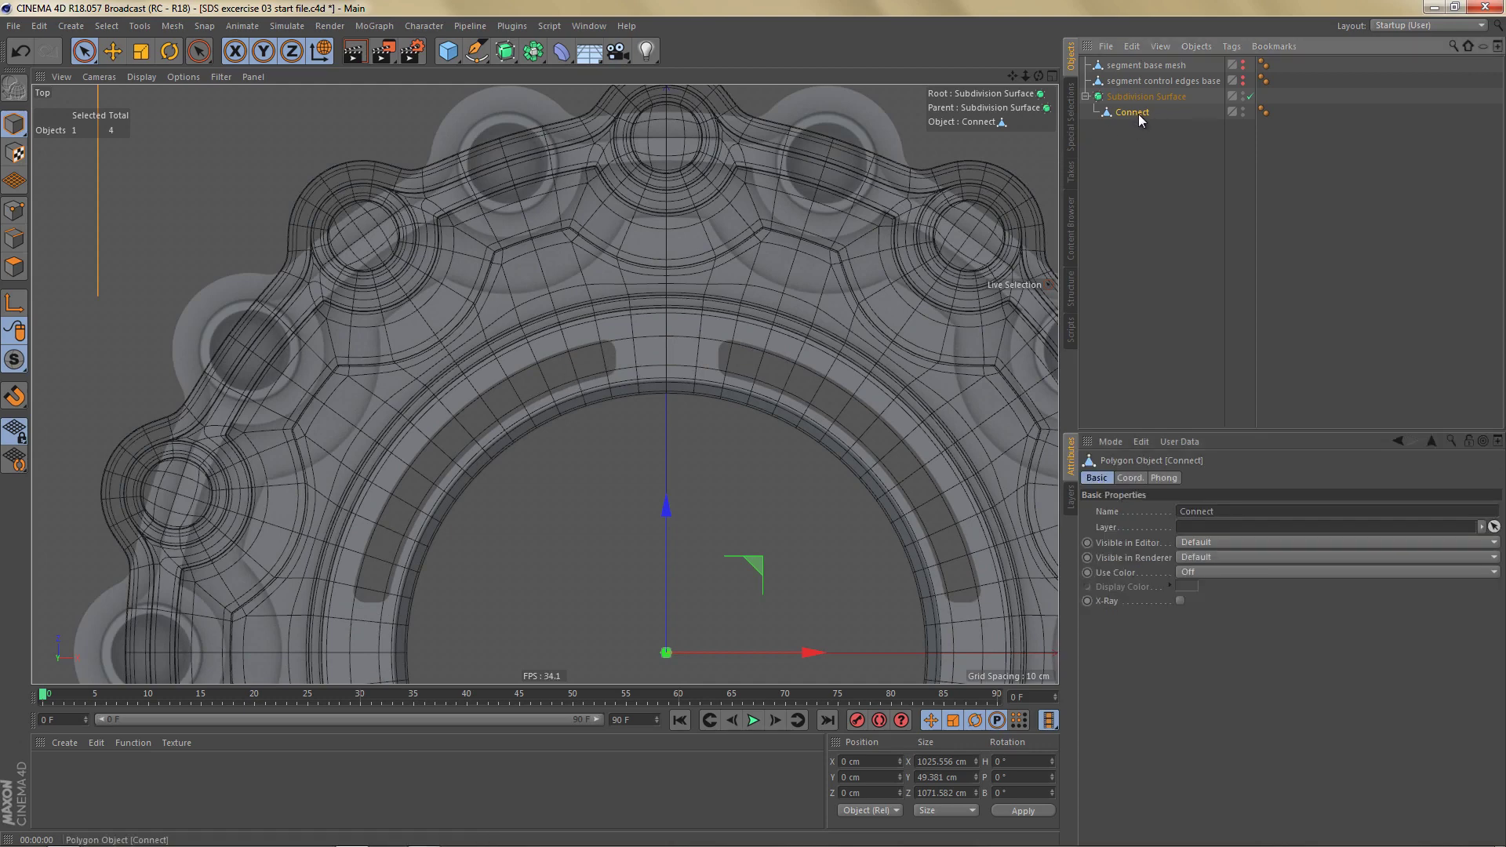
pyautogui.press('q')
pyautogui.scroll(2, 590, 397)
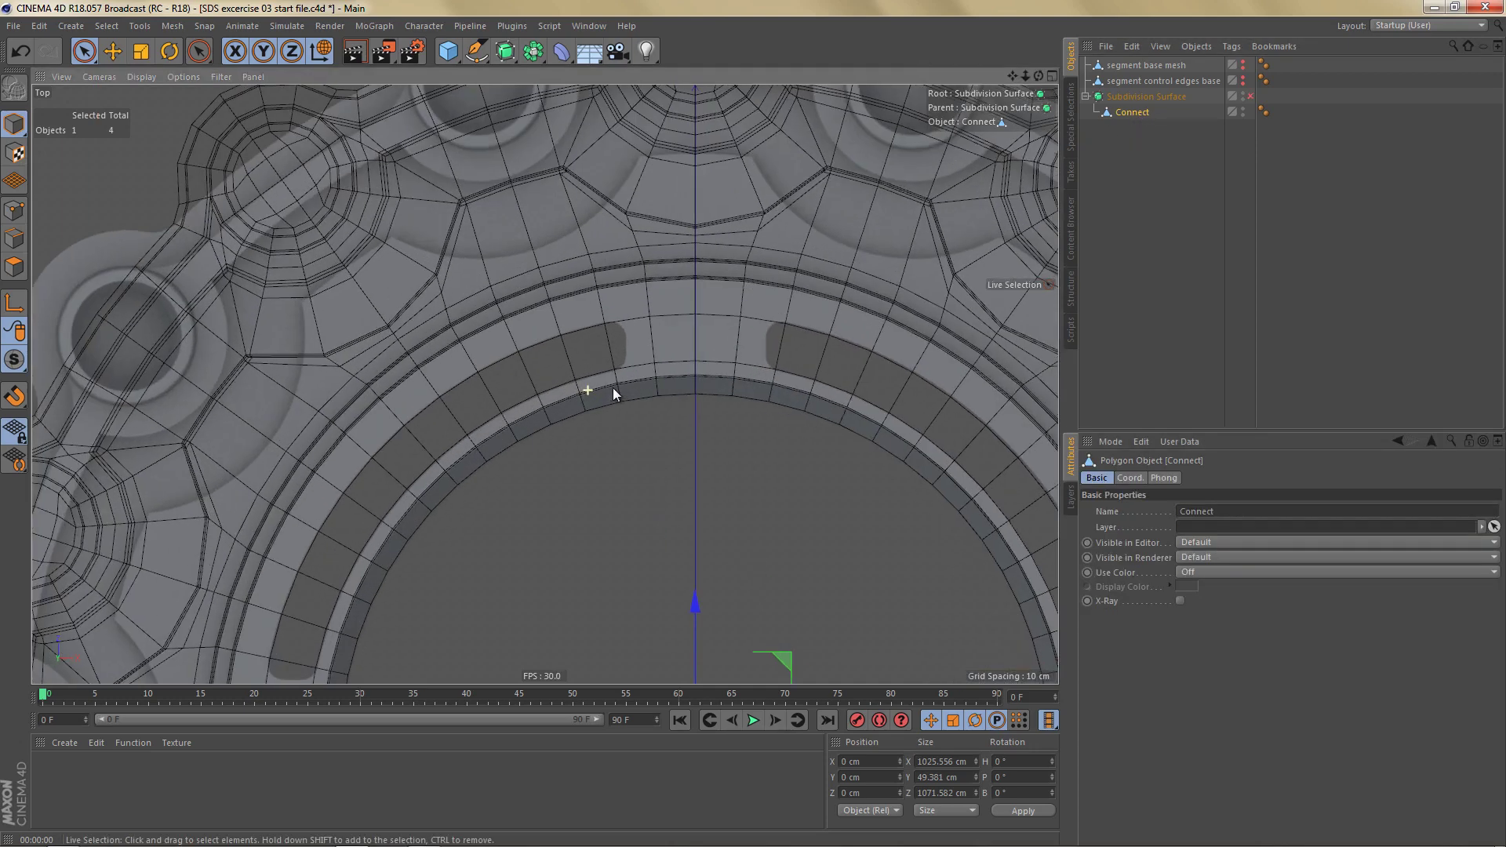
pyautogui.scroll(3, 624, 347)
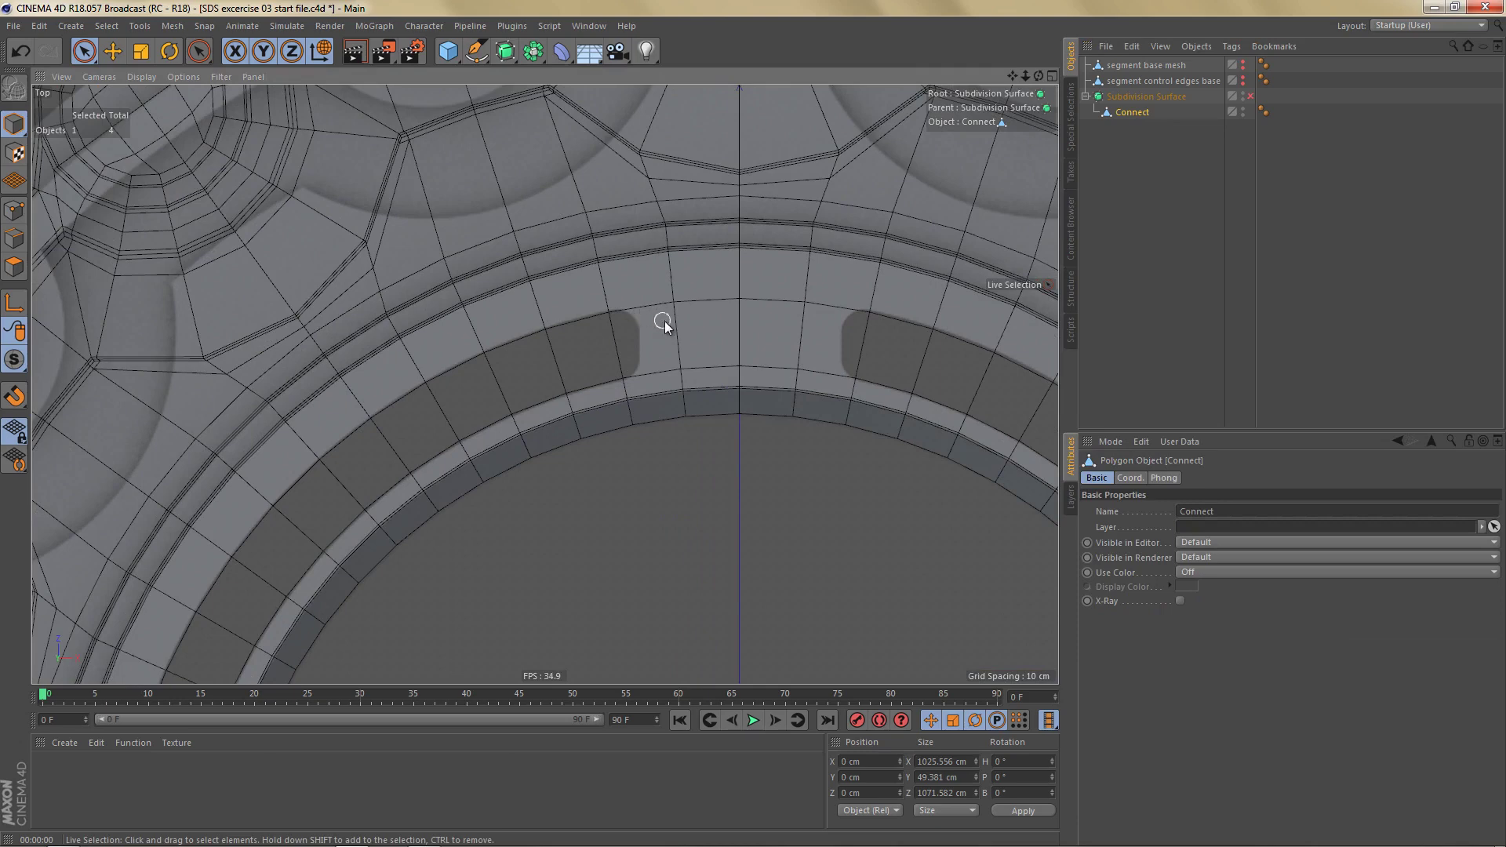
# Step: Select the ring of cross edges in the slot band and connect them to add an edge loop through the middle of the slots
pyautogui.press('Return')
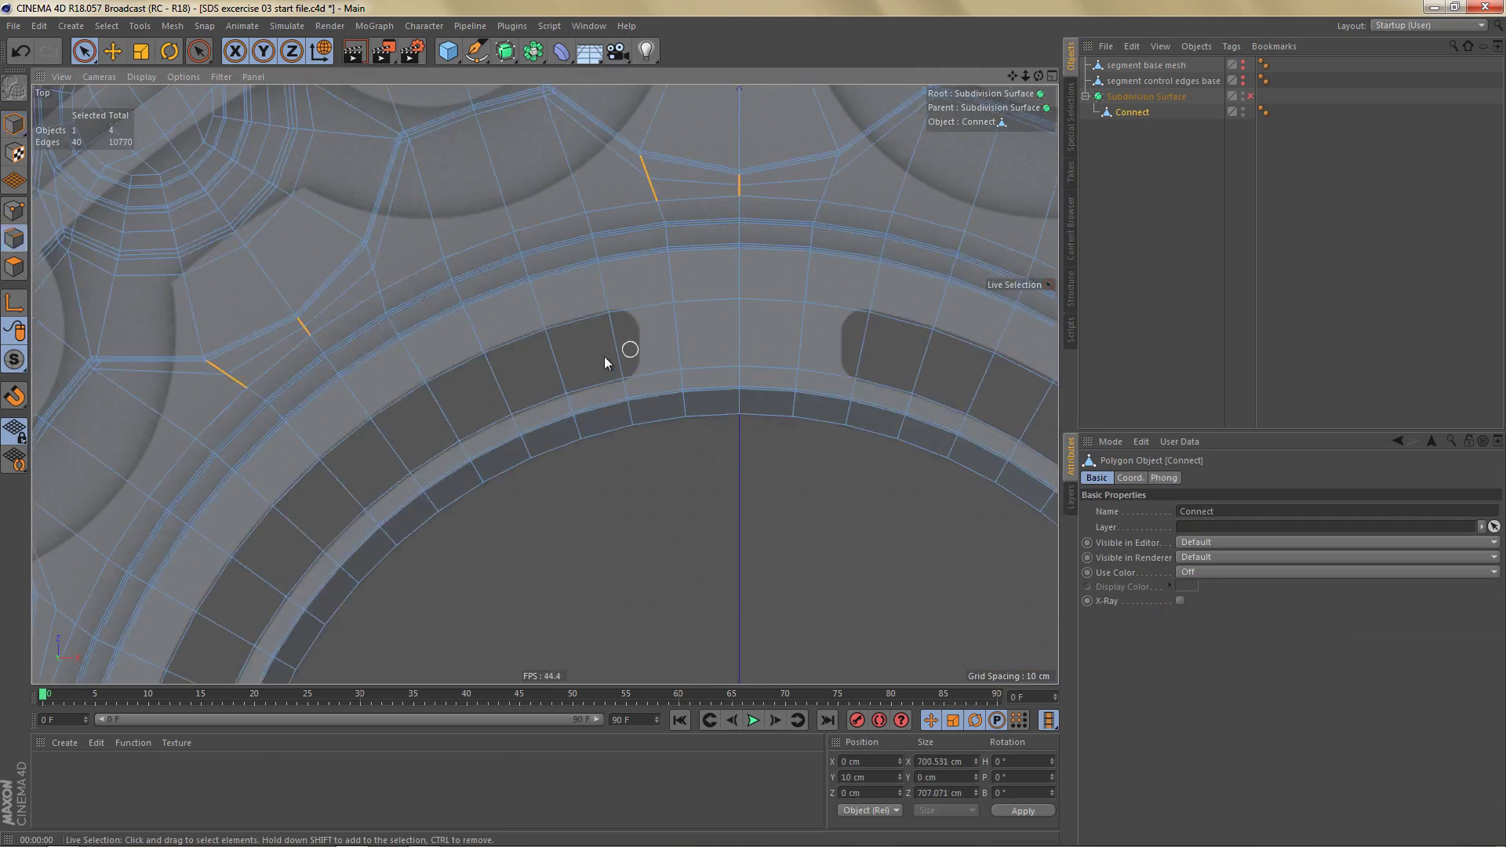
pyautogui.press('u')
pyautogui.press('b')
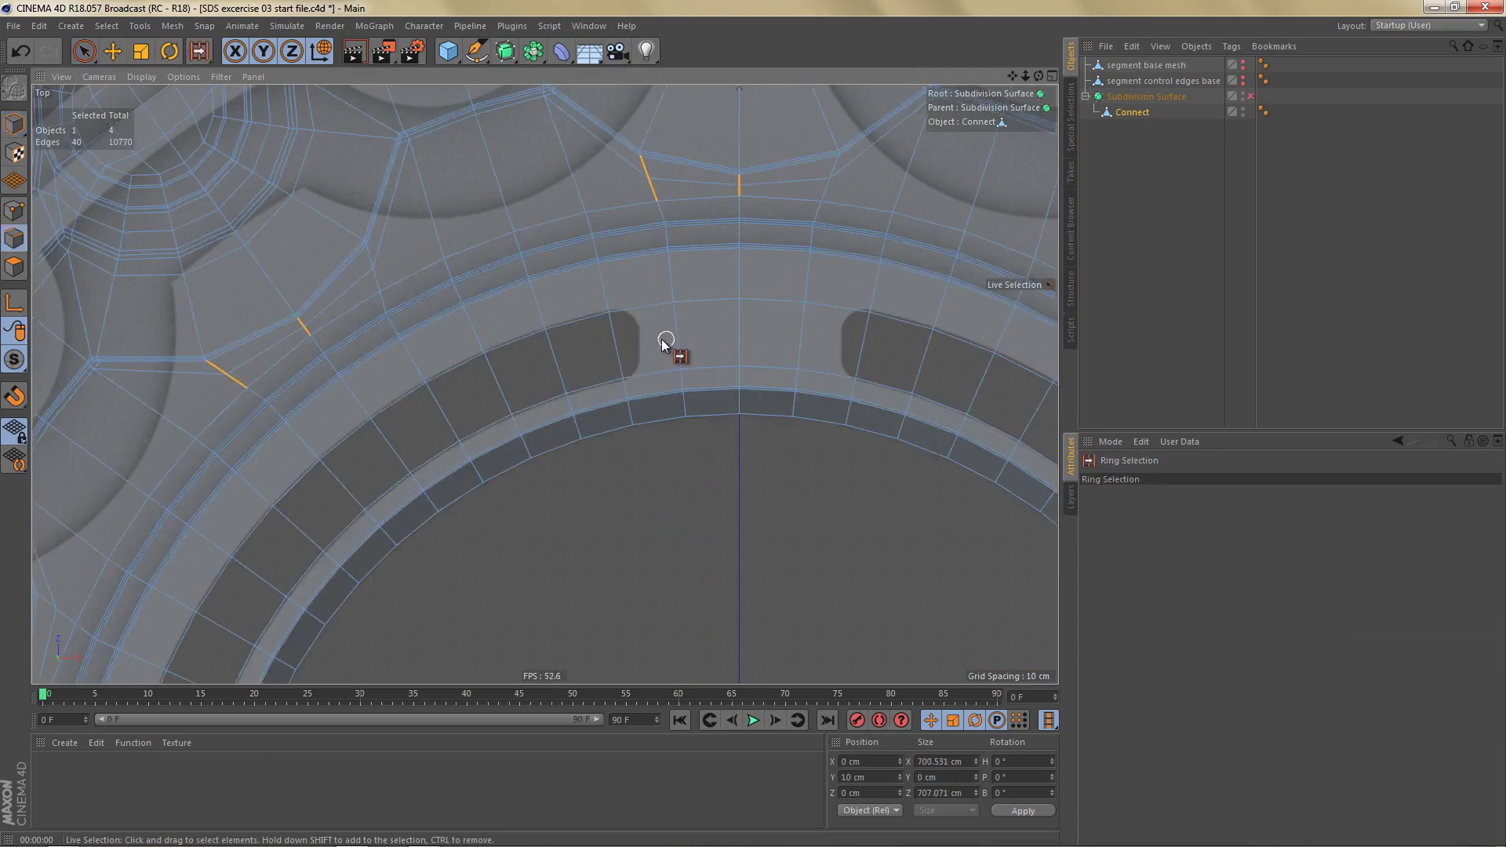
pyautogui.click(643, 350)
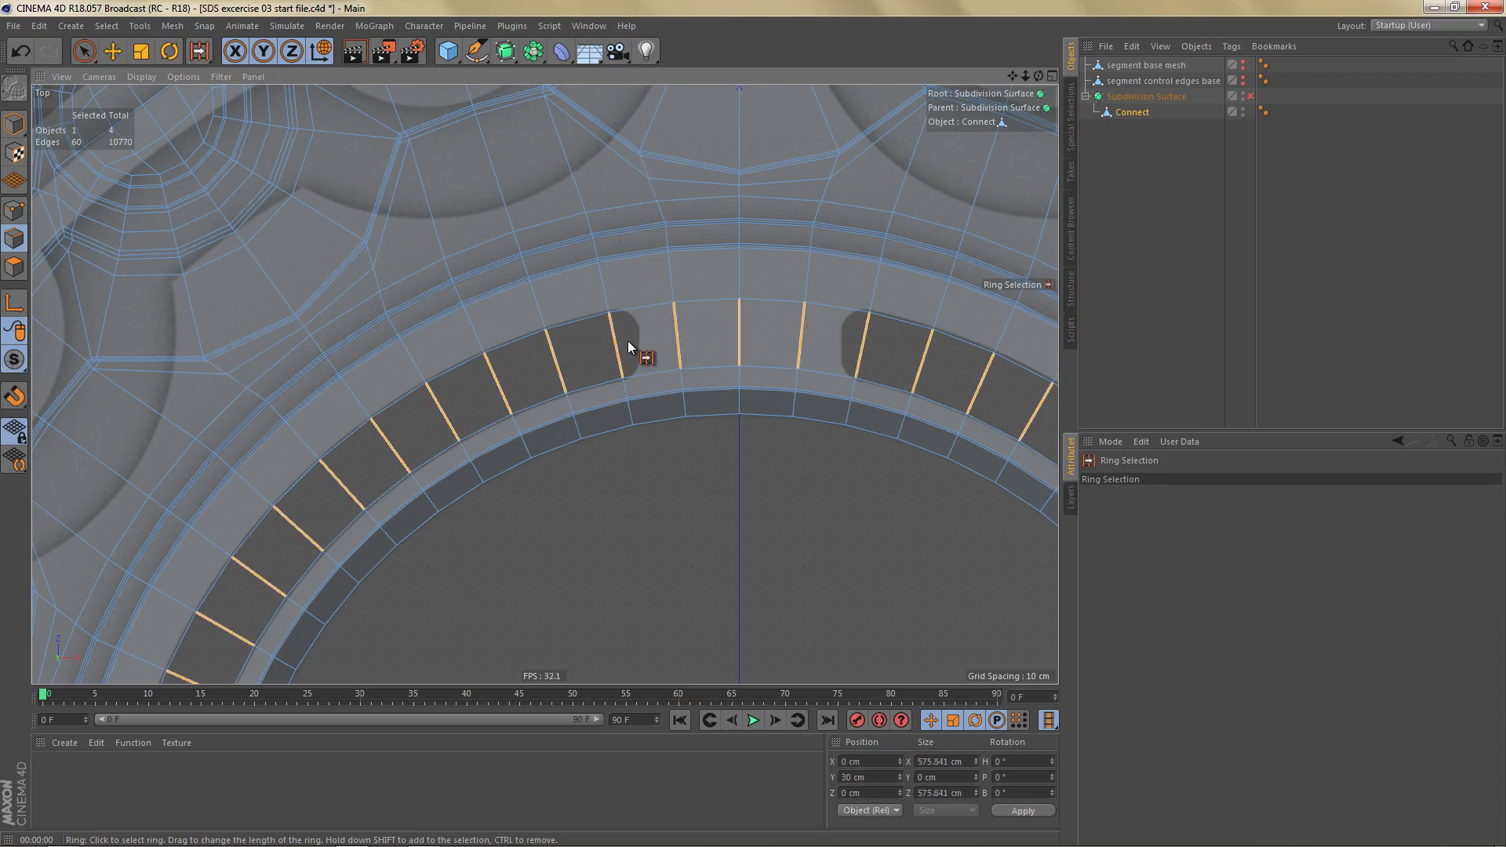
pyautogui.press('m')
pyautogui.press('m')
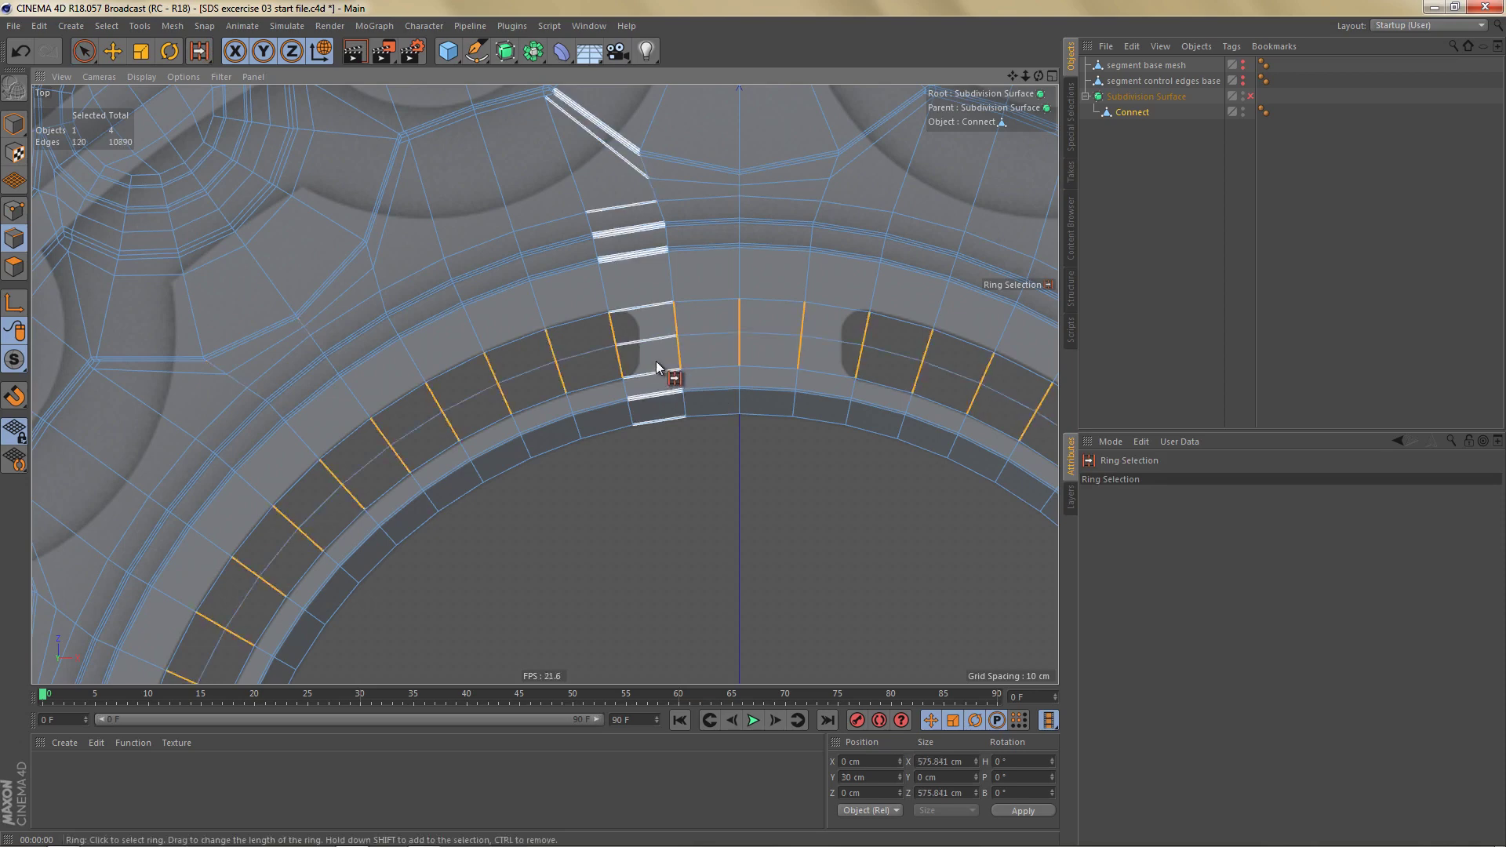
# Step: Slide the centre point at each end of the upper-left slot outward to the reference's rounded end, by about 39.5% and 42%
pyautogui.press('Return')
pyautogui.press('Return')
pyautogui.press('m')
pyautogui.press('o')
pyautogui.scroll(2, 645, 353)
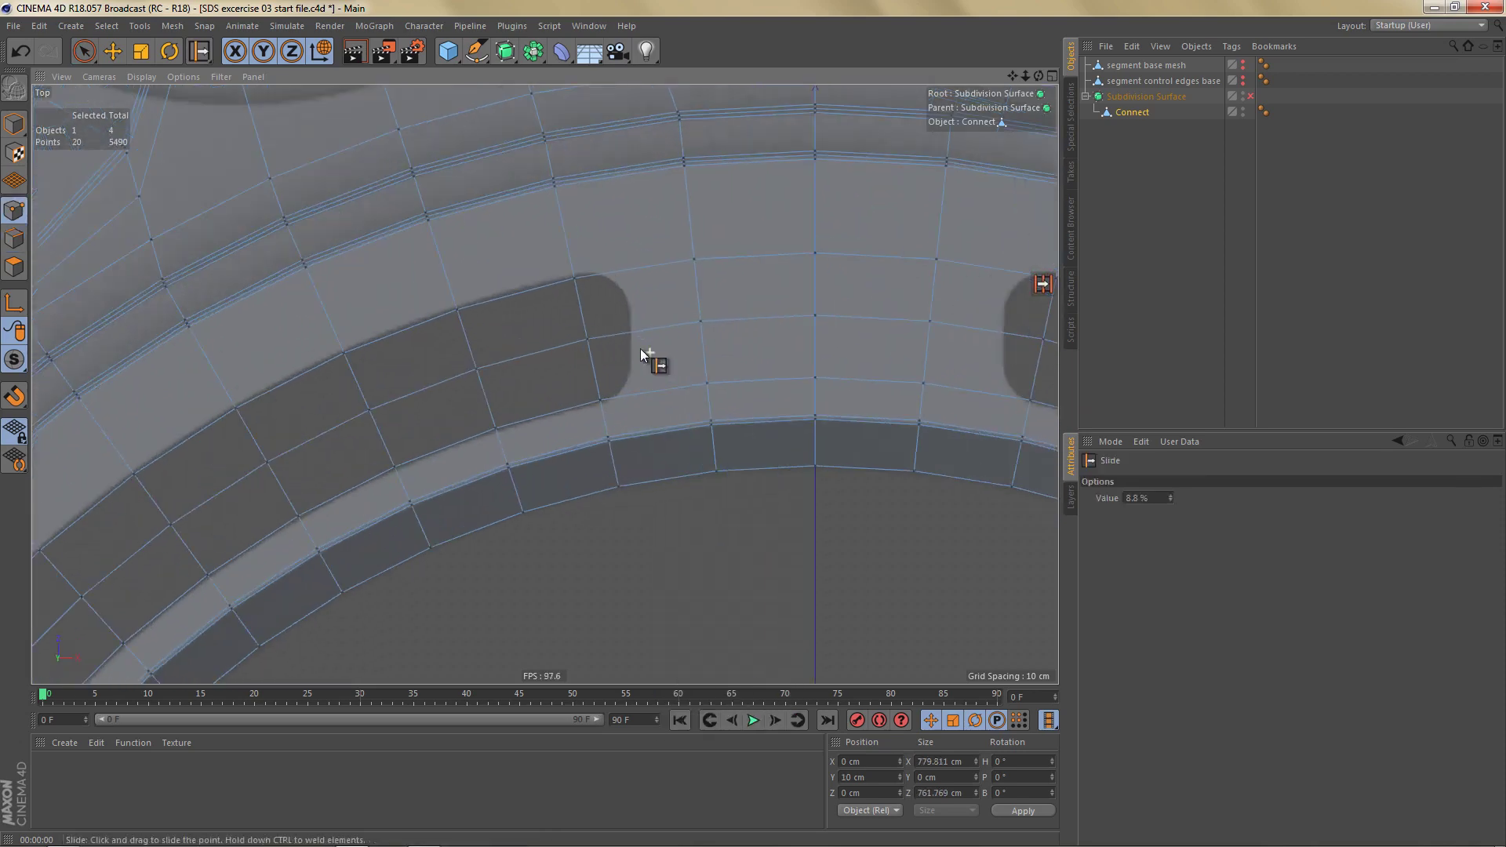
pyautogui.moveTo(588, 339); pyautogui.dragTo(615, 339)
pyautogui.scroll(-6, 632, 332)
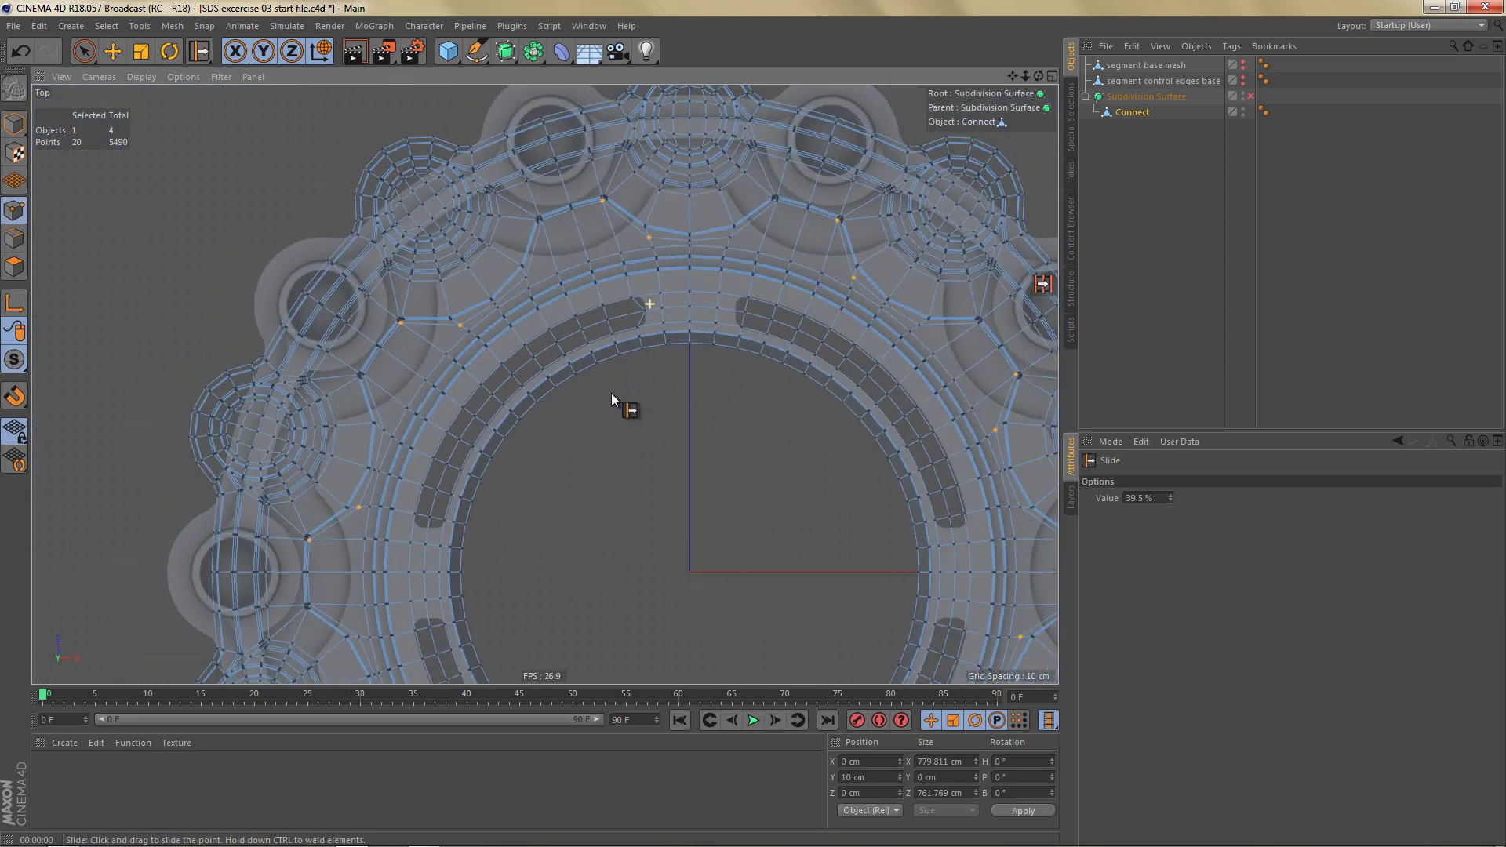
pyautogui.scroll(8, 557, 464)
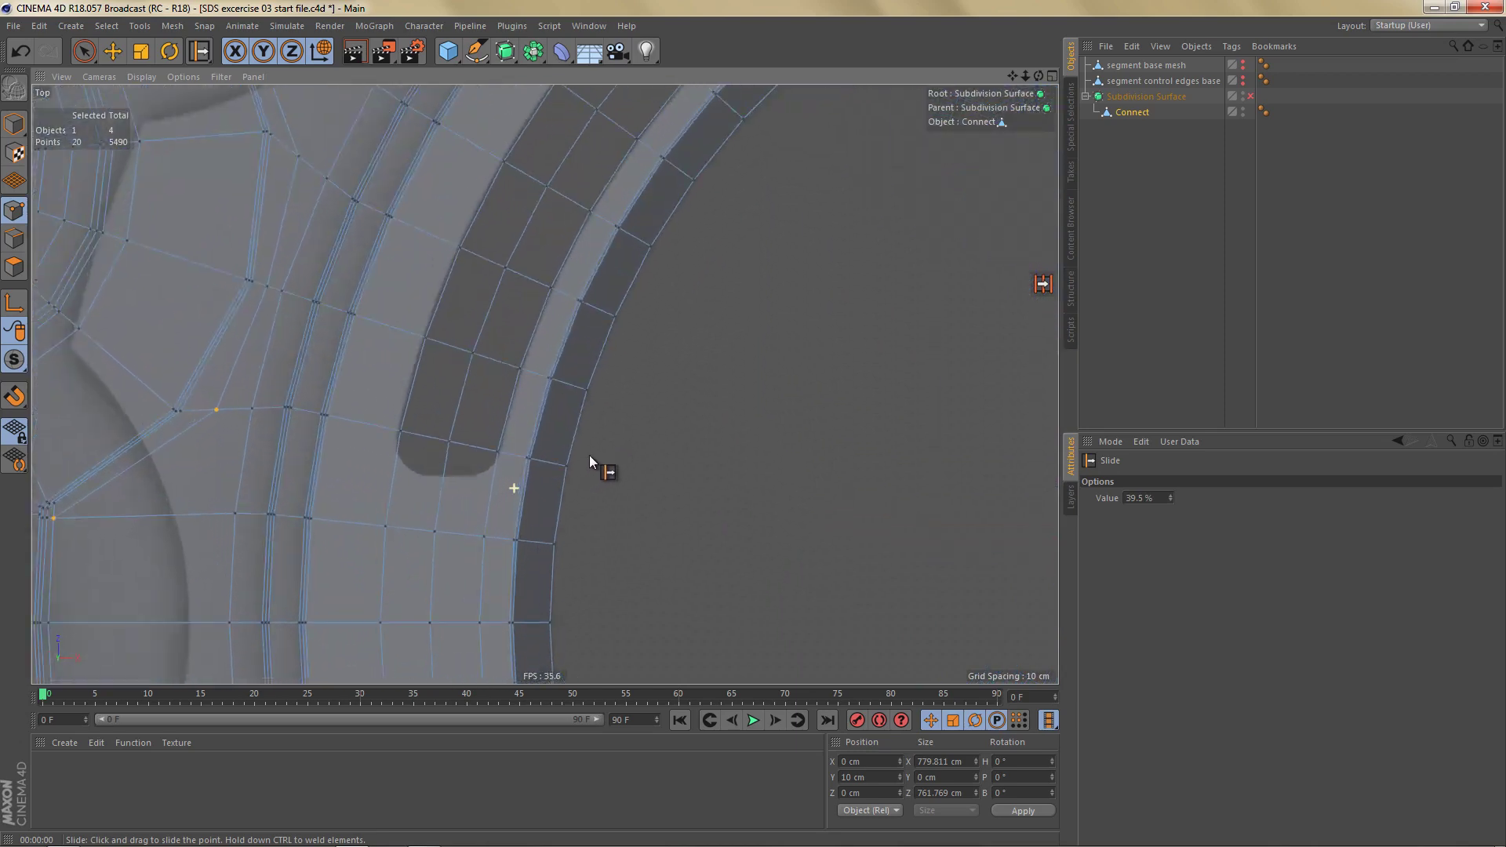
pyautogui.moveTo(450, 441); pyautogui.dragTo(445, 479)
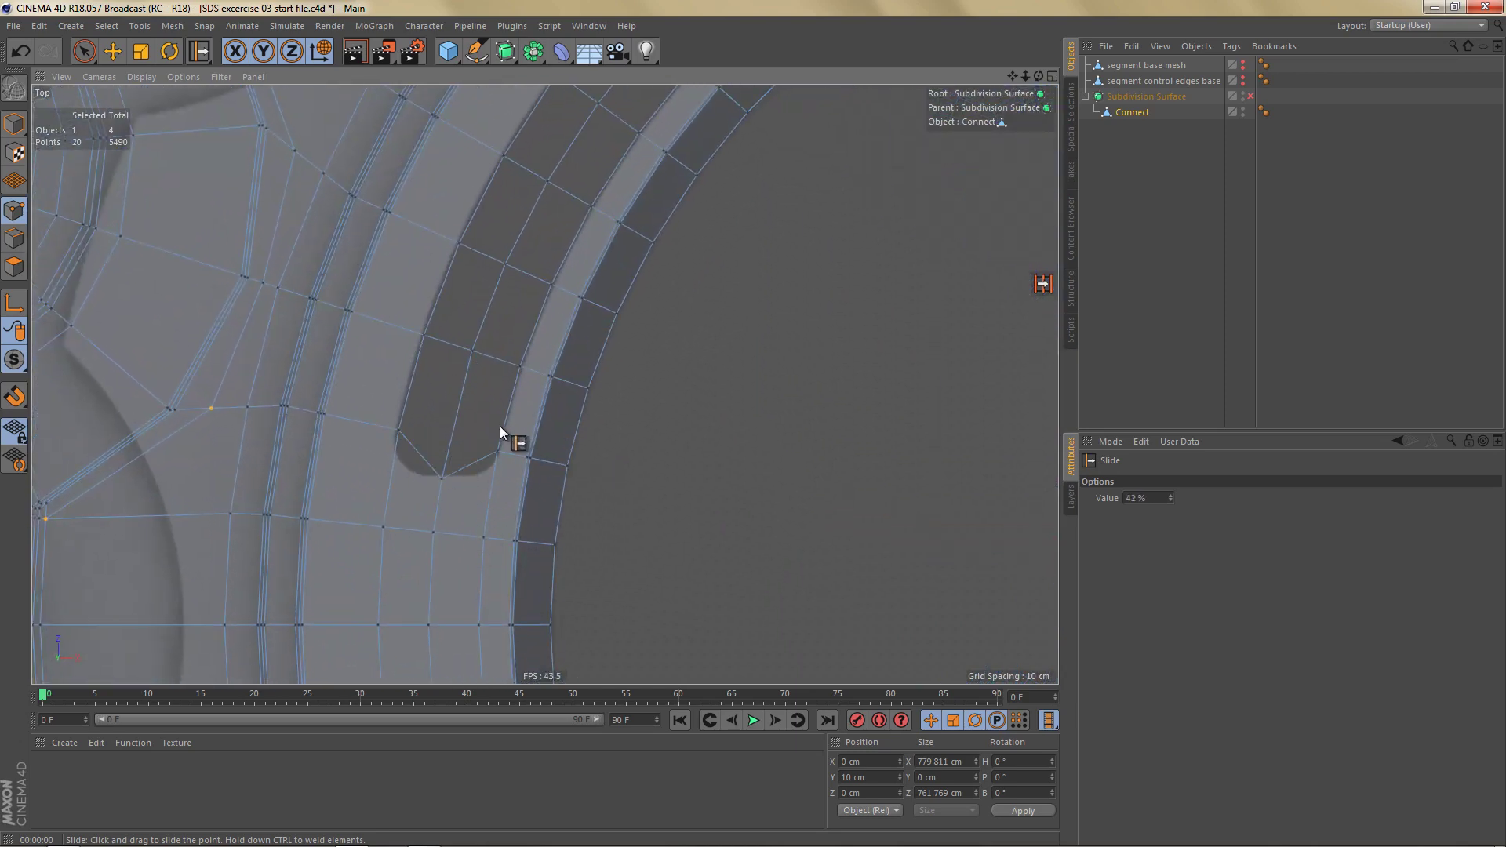
# Step: Delete all points of the Connect mesh on the positive X side of the vertical centre line
pyautogui.scroll(-8, 501, 426)
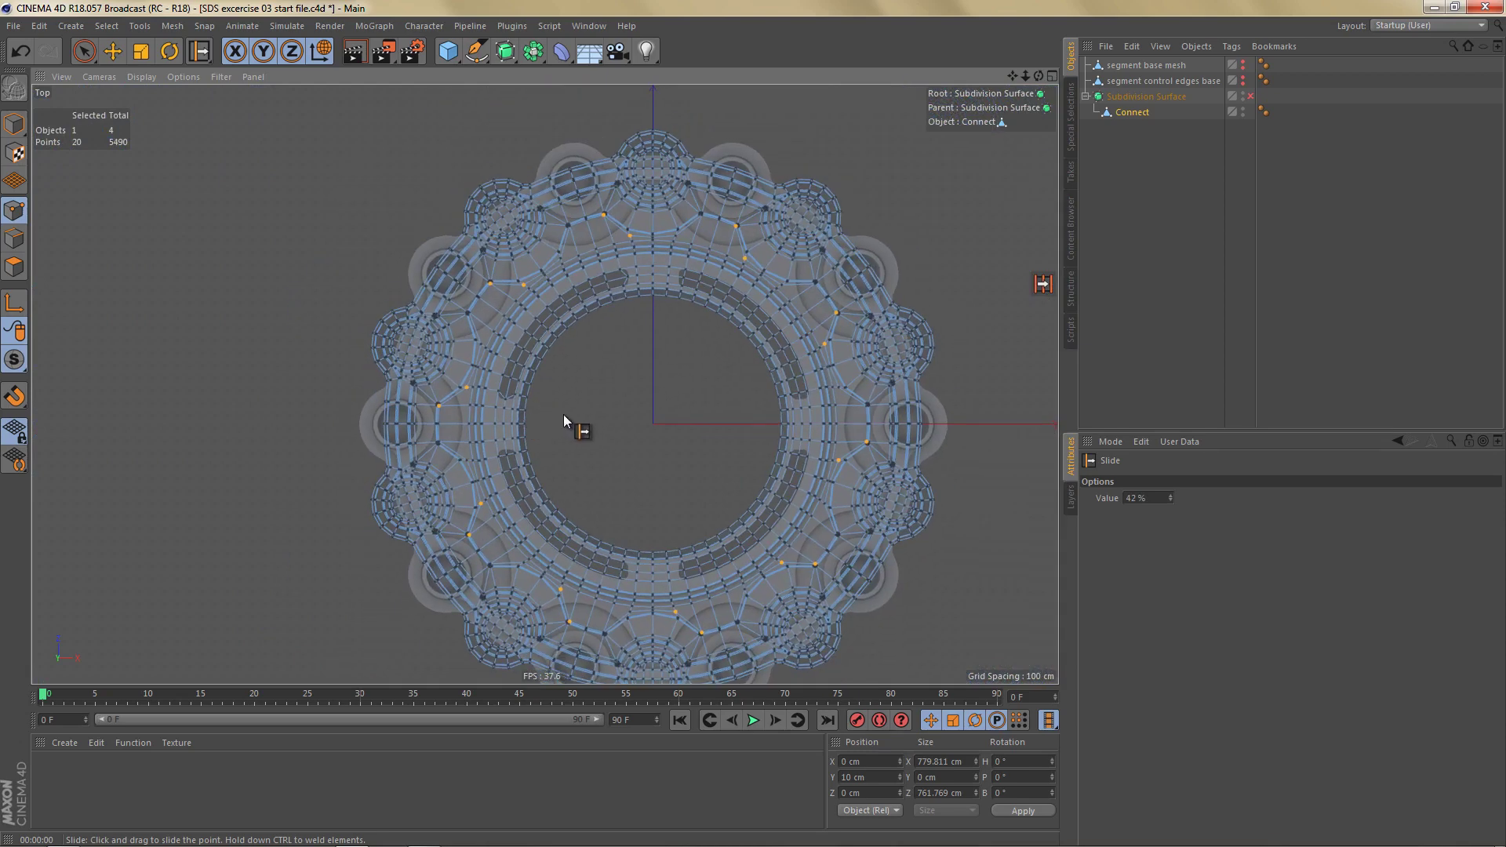
pyautogui.keyDown('alt'); pyautogui.moveTo(579, 430); pyautogui.dragTo(544, 408, button='middle'); pyautogui.keyUp('alt')
pyautogui.press('0')
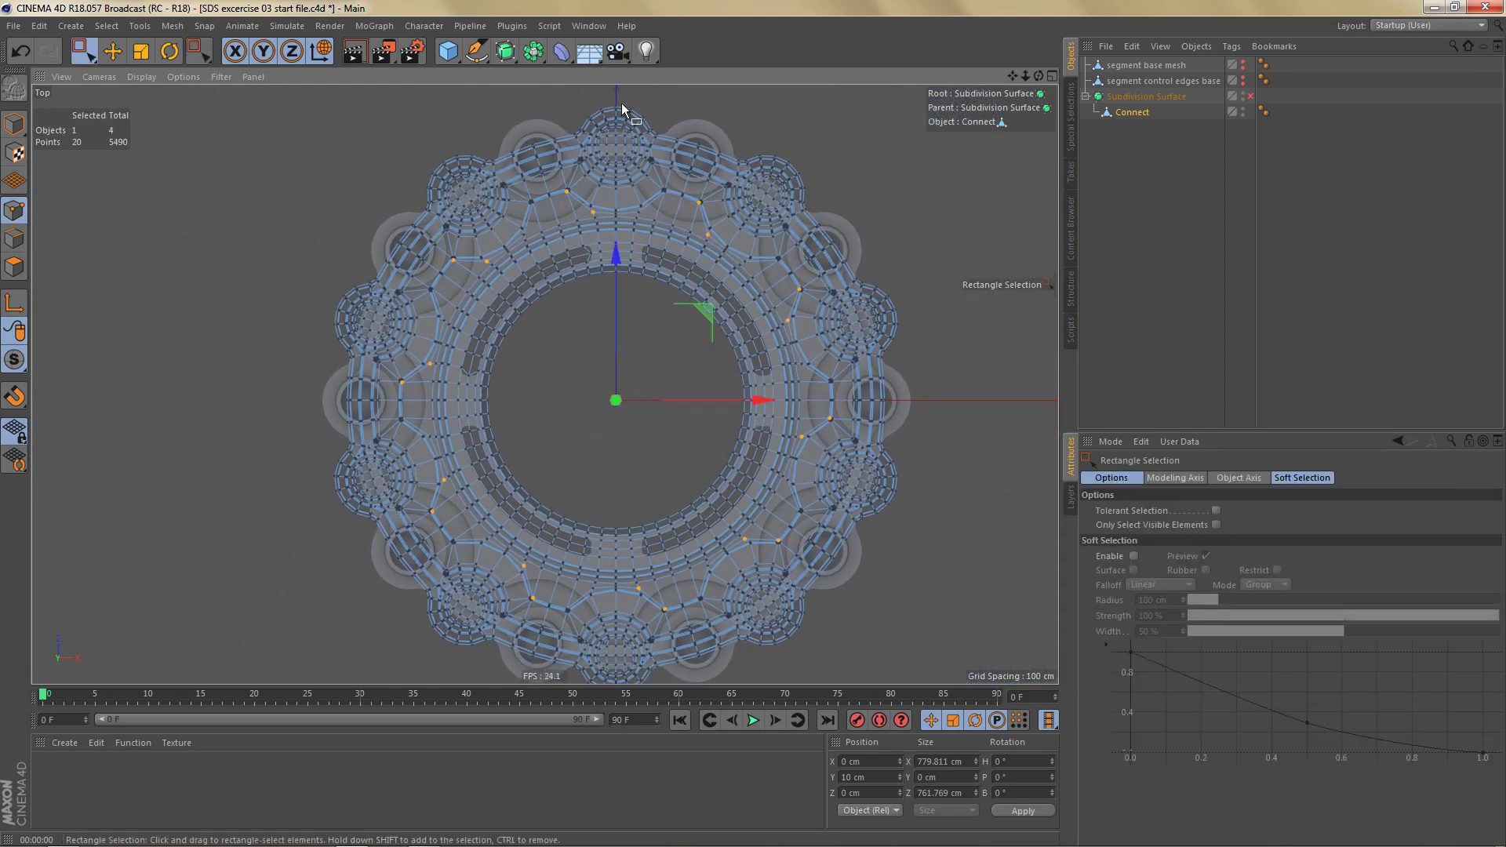
pyautogui.moveTo(621, 104); pyautogui.dragTo(977, 721)
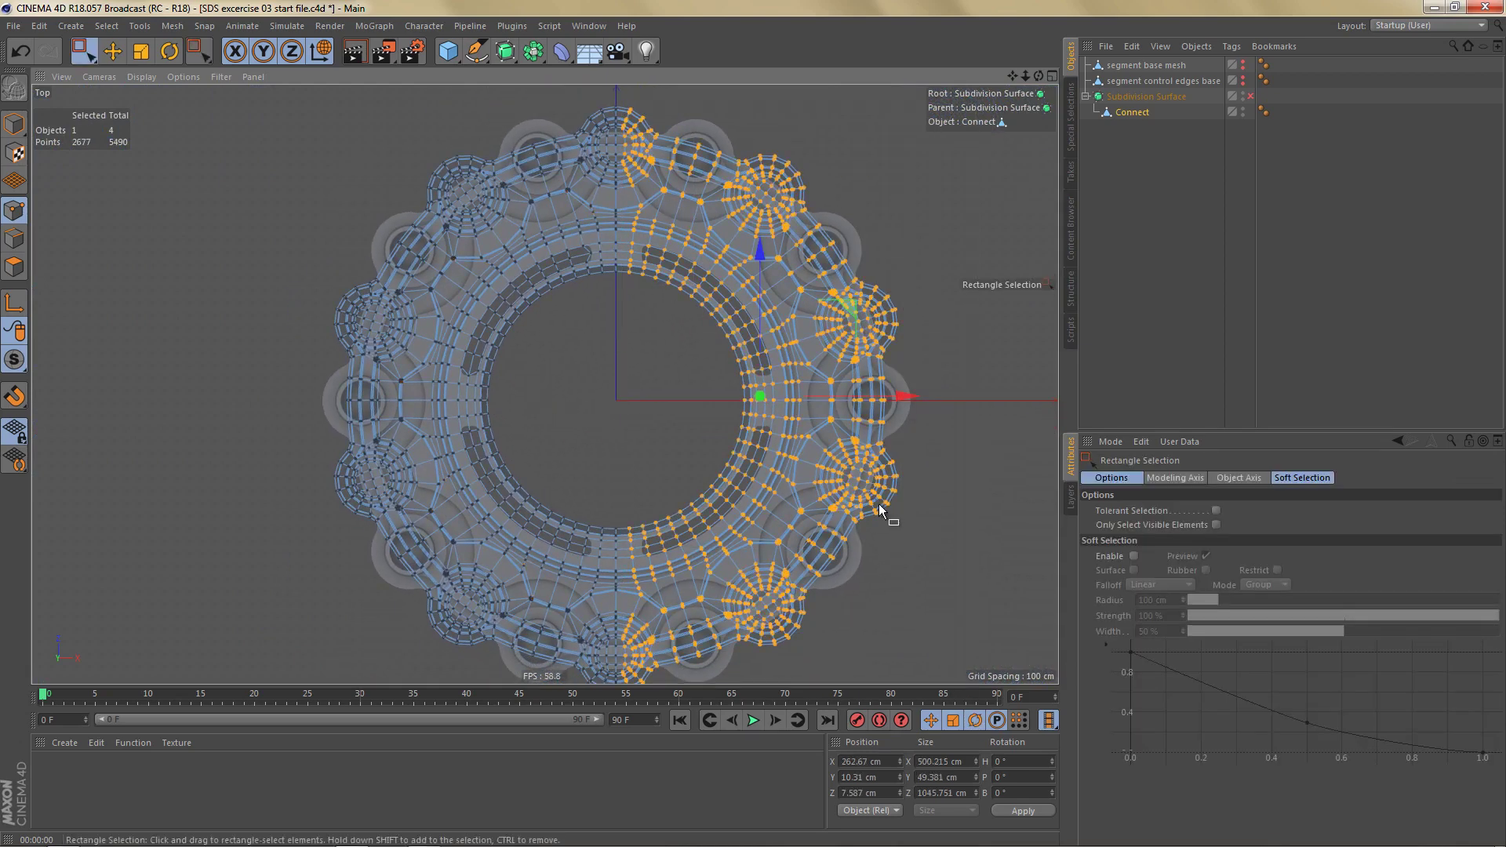
pyautogui.press('Delete')
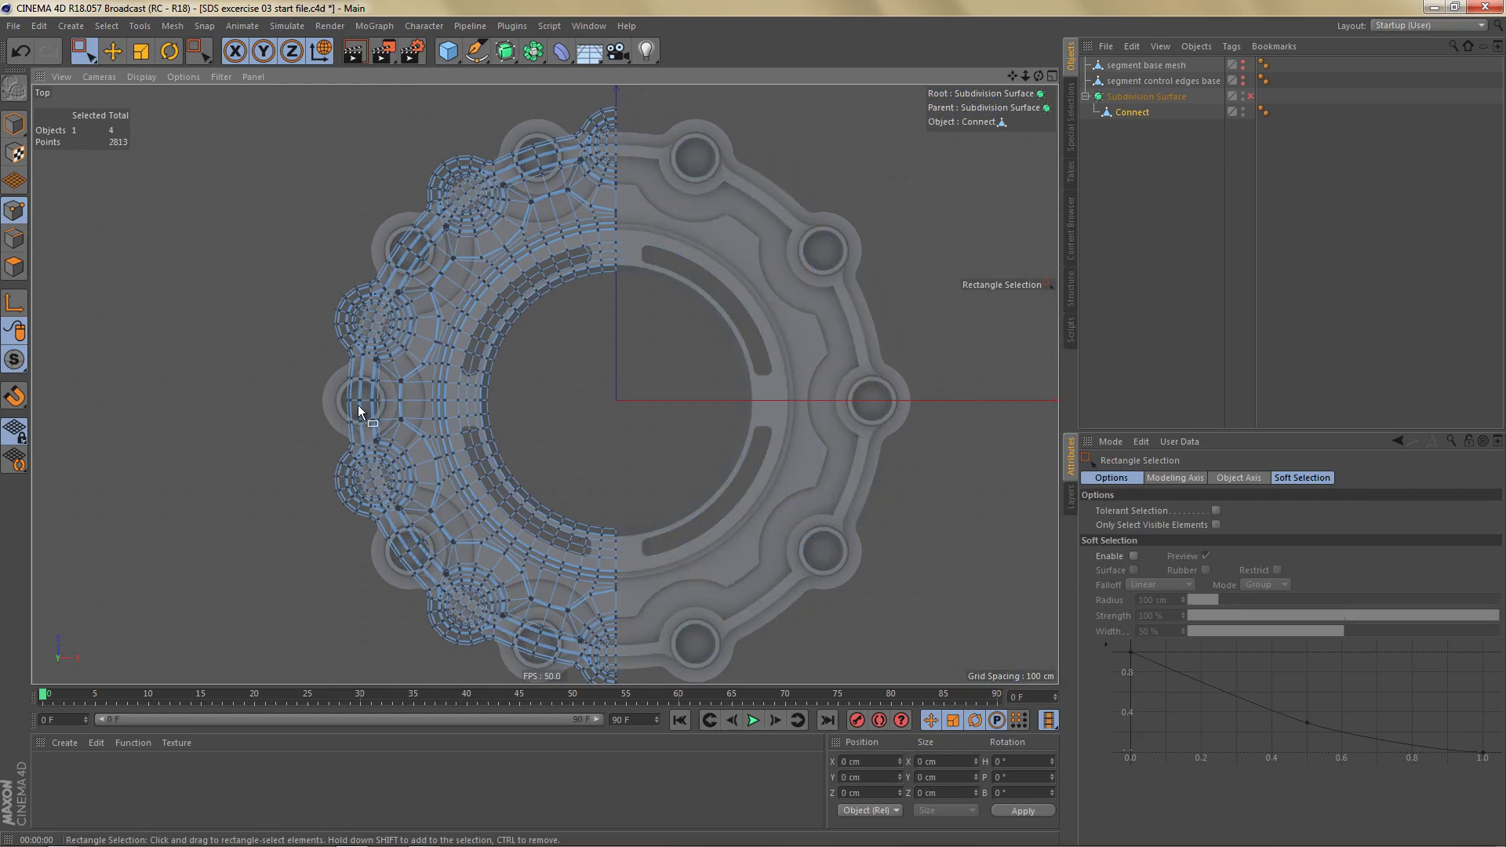
# Step: Delete the lower-left quarter of the mesh and the stray points left below, keeping only the upper-left quarter
pyautogui.moveTo(360, 410); pyautogui.dragTo(710, 685)
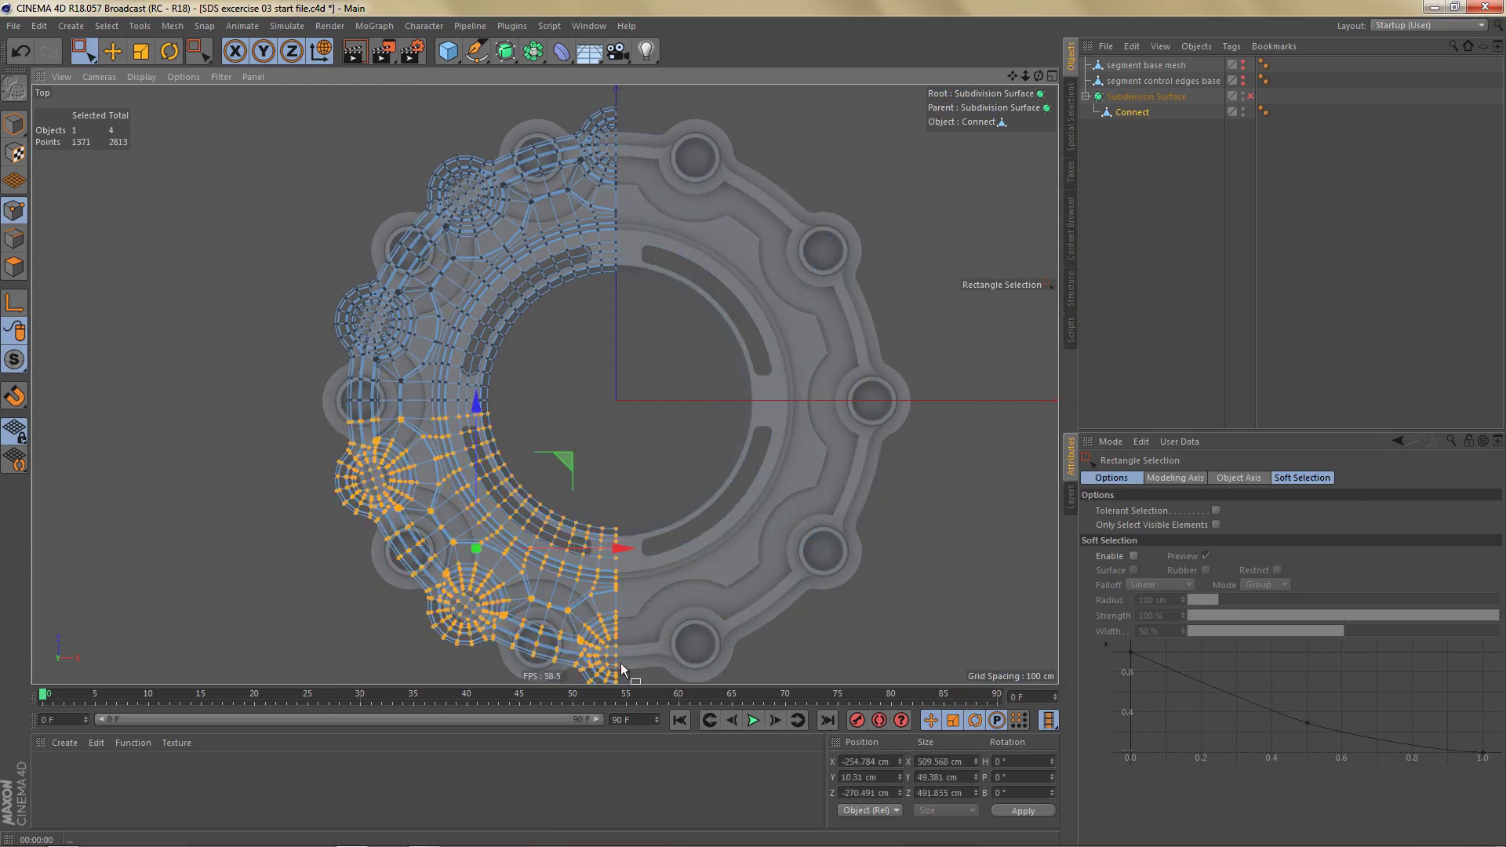
pyautogui.press('Delete')
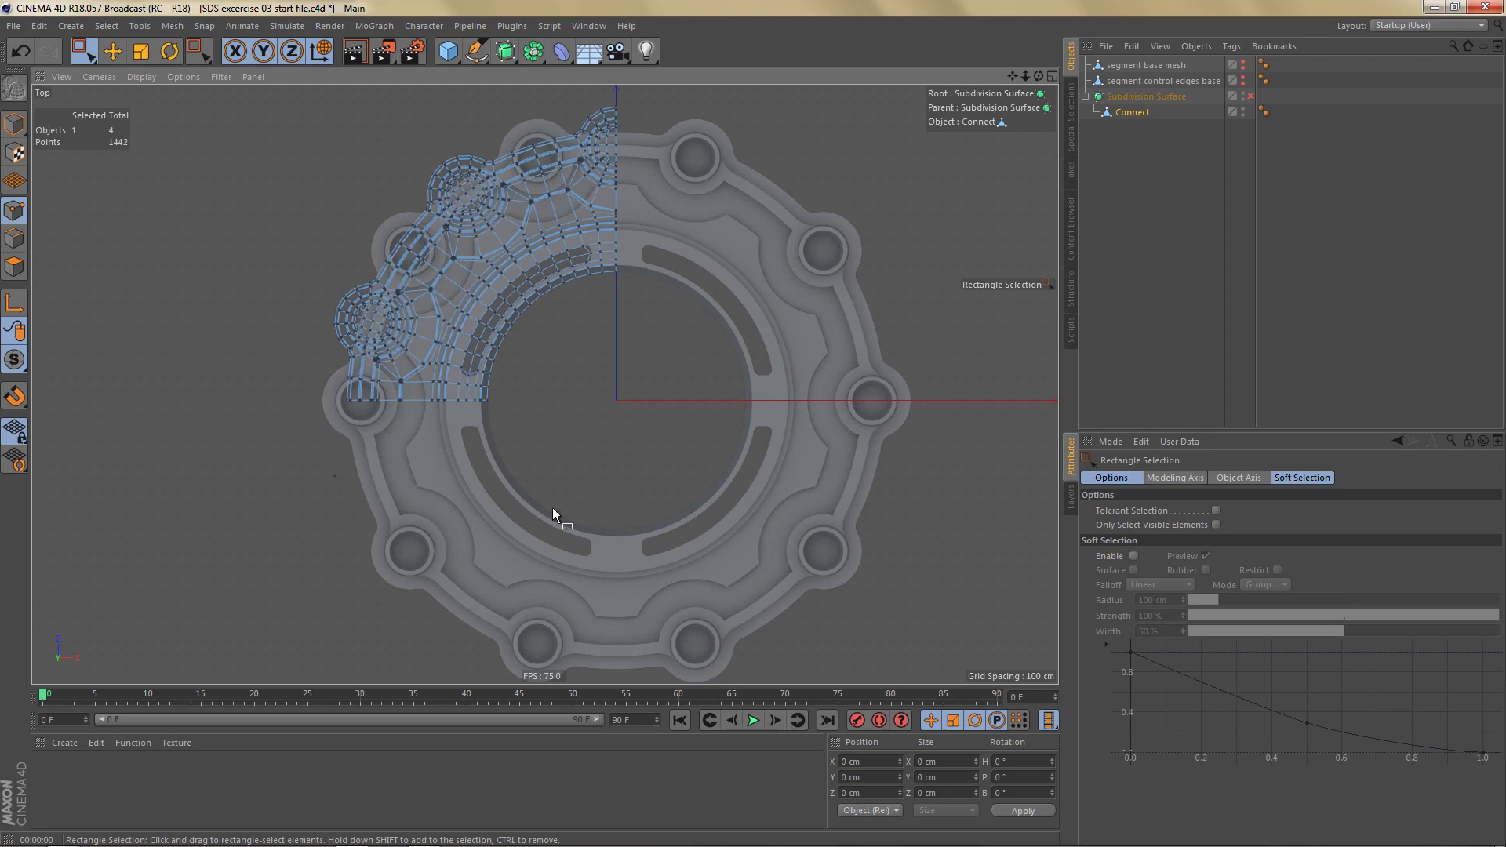
pyautogui.keyDown('alt'); pyautogui.moveTo(556, 506); pyautogui.dragTo(557, 372, button='middle'); pyautogui.keyUp('alt')
pyautogui.moveTo(523, 502); pyautogui.dragTo(679, 581)
pyautogui.press('Delete')
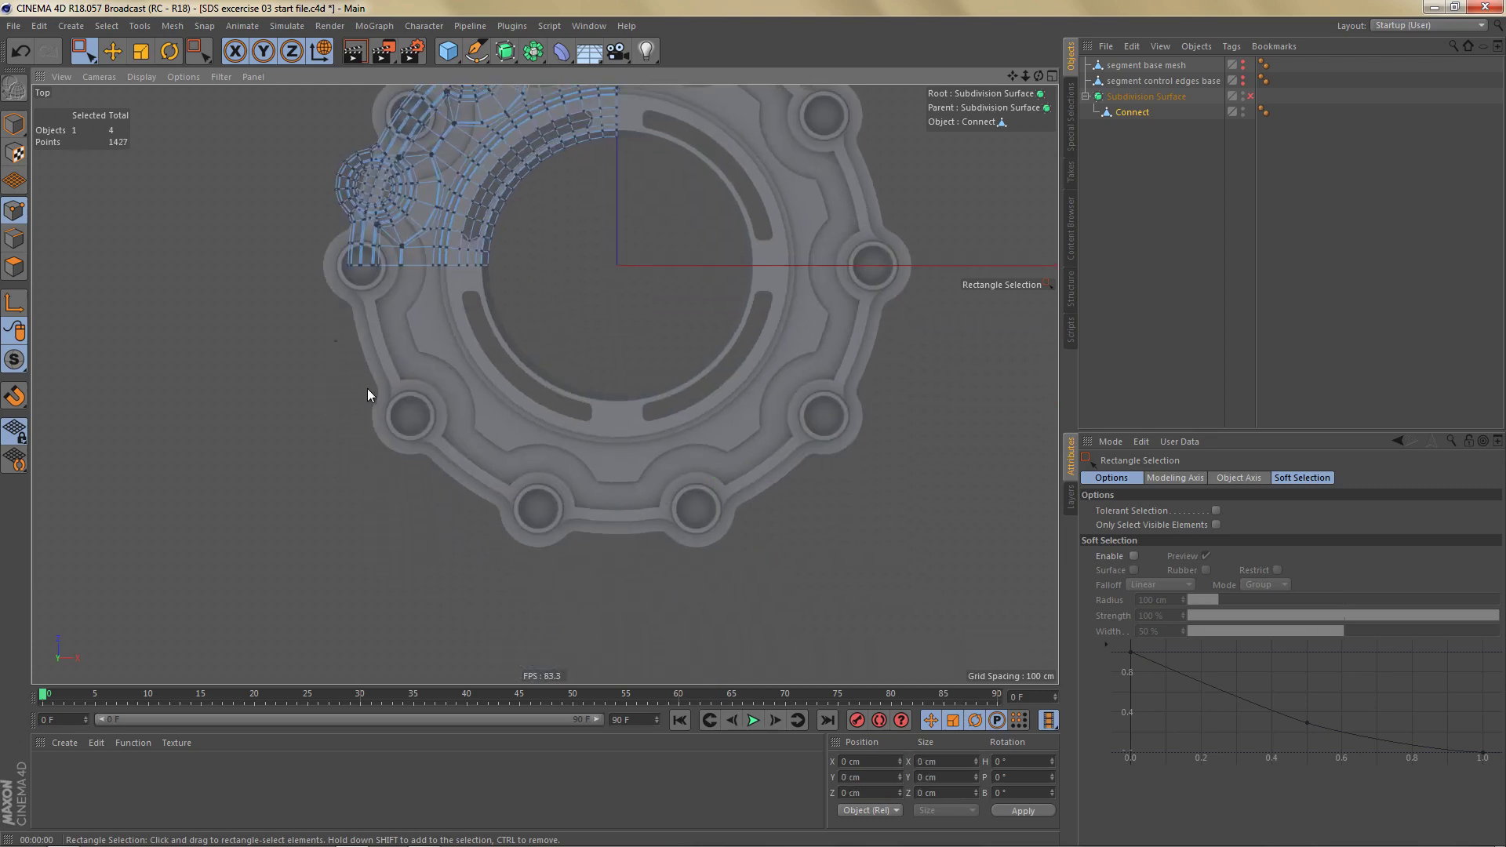
# Step: Extrude the upper-left slot's polygons by about -33.1 cm and delete the extruded faces to open the slot
pyautogui.keyDown('alt'); pyautogui.moveTo(464, 308); pyautogui.dragTo(471, 454, button='middle'); pyautogui.keyUp('alt')
pyautogui.keyDown('alt'); pyautogui.moveTo(539, 300); pyautogui.dragTo(616, 295, button='right'); pyautogui.keyUp('alt')
pyautogui.press('Return')
pyautogui.press('Return')
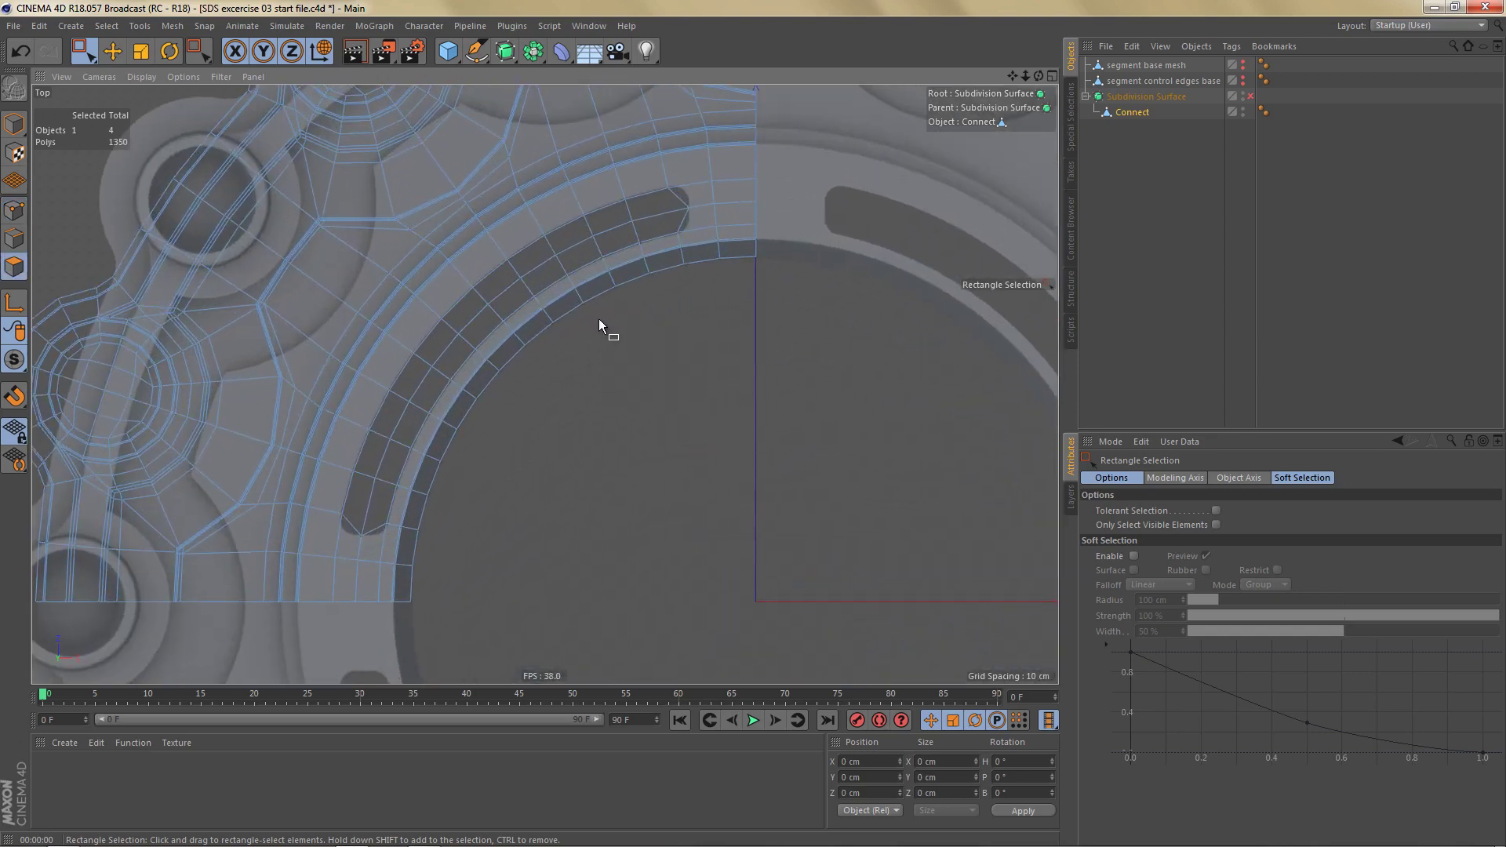
pyautogui.press('9')
pyautogui.moveTo(653, 210)
pyautogui.mouseDown()
pyautogui.moveTo(548, 252)
pyautogui.moveTo(462, 327)
pyautogui.moveTo(364, 487)
pyautogui.mouseUp()
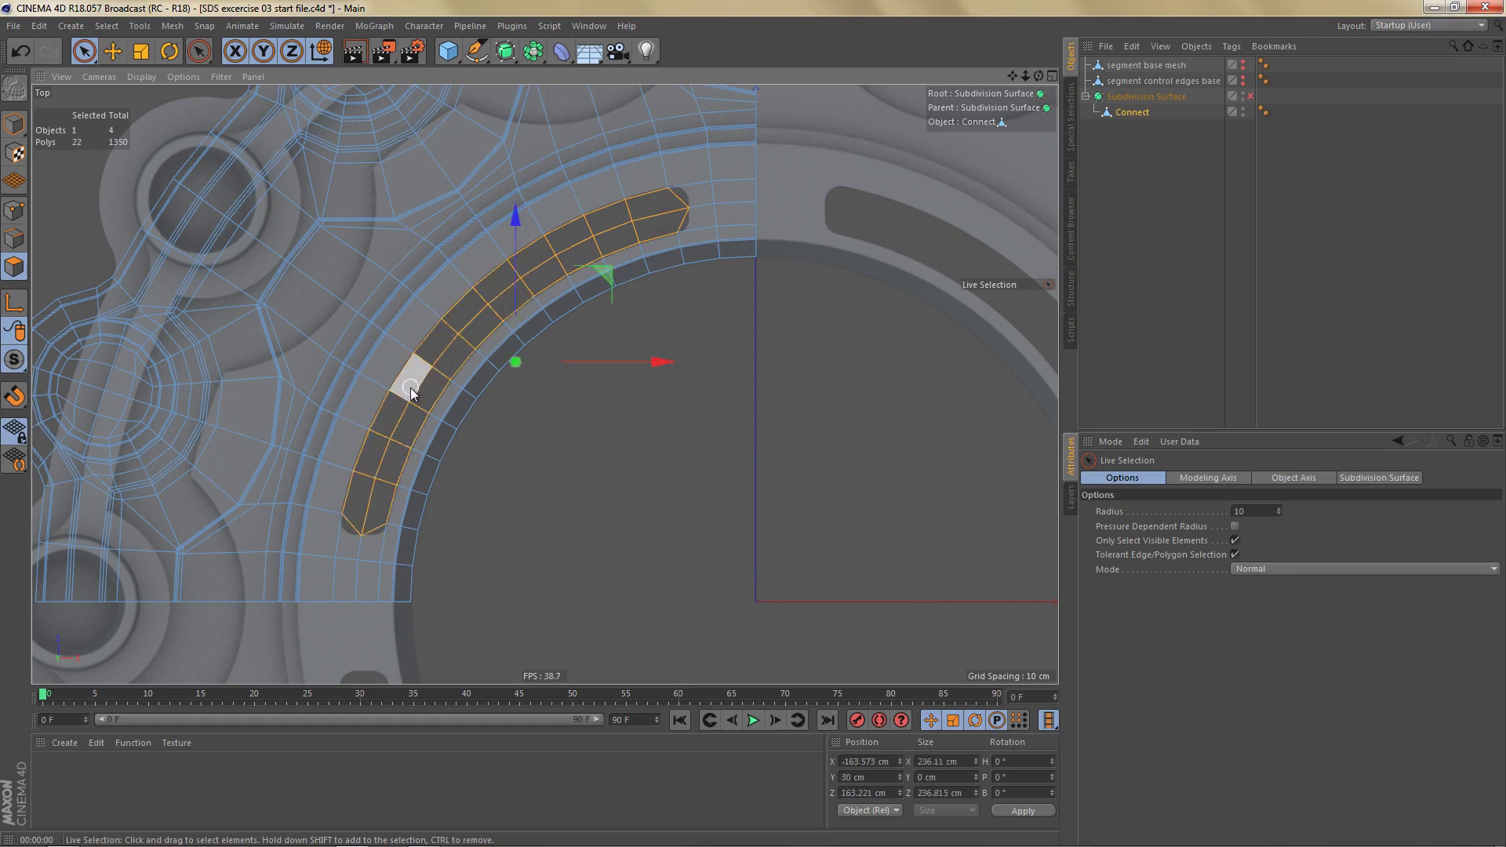
pyautogui.middleClick(411, 387)
pyautogui.middleClick(326, 258)
pyautogui.keyDown('alt'); pyautogui.moveTo(638, 366); pyautogui.dragTo(469, 201, button='middle'); pyautogui.keyUp('alt')
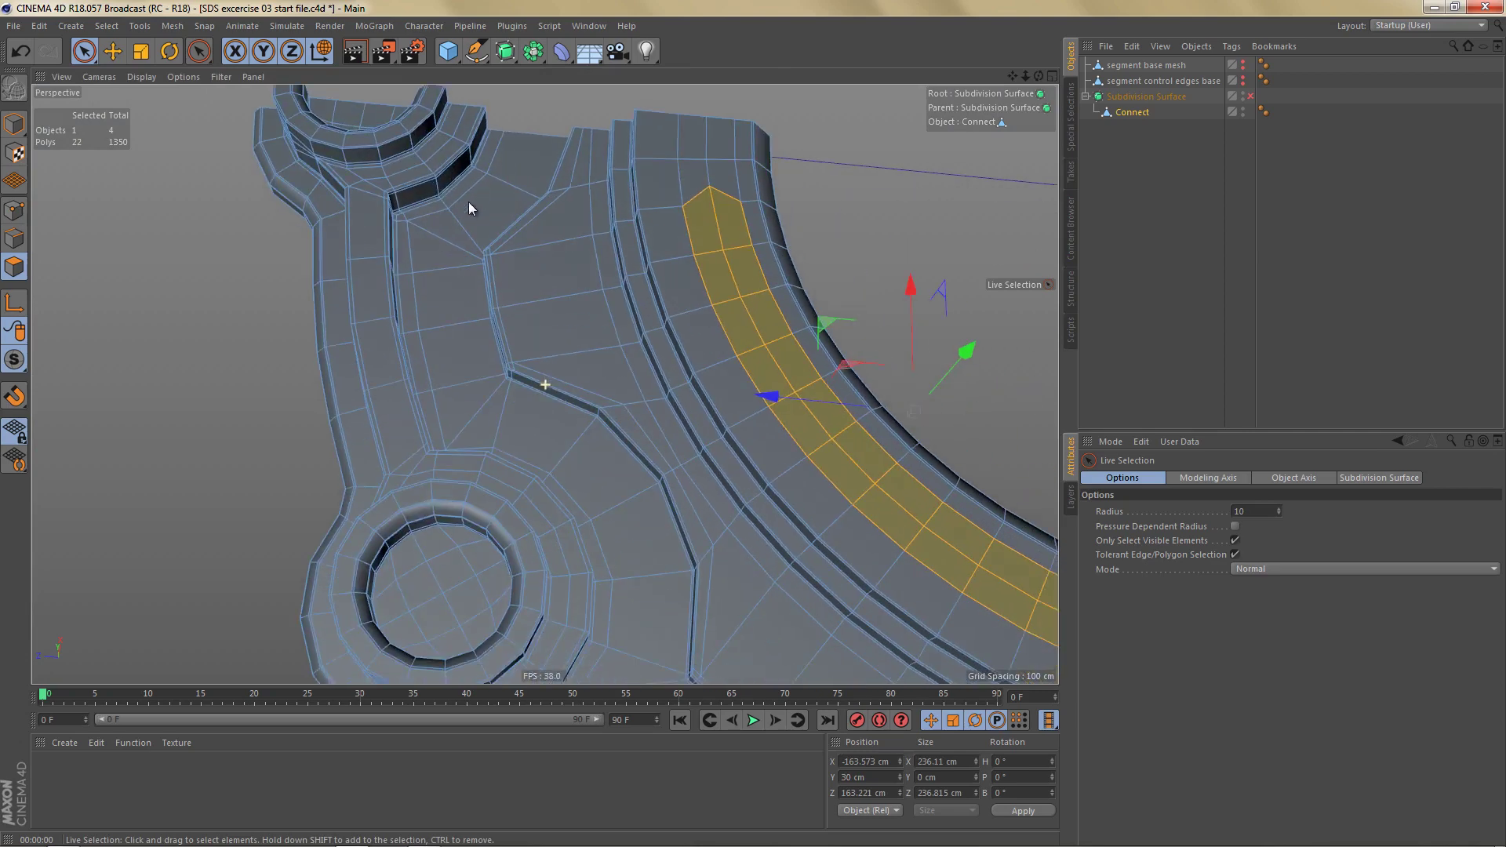
pyautogui.keyDown('alt'); pyautogui.moveTo(468, 201); pyautogui.dragTo(457, 292, button='right'); pyautogui.keyUp('alt')
pyautogui.press('d')
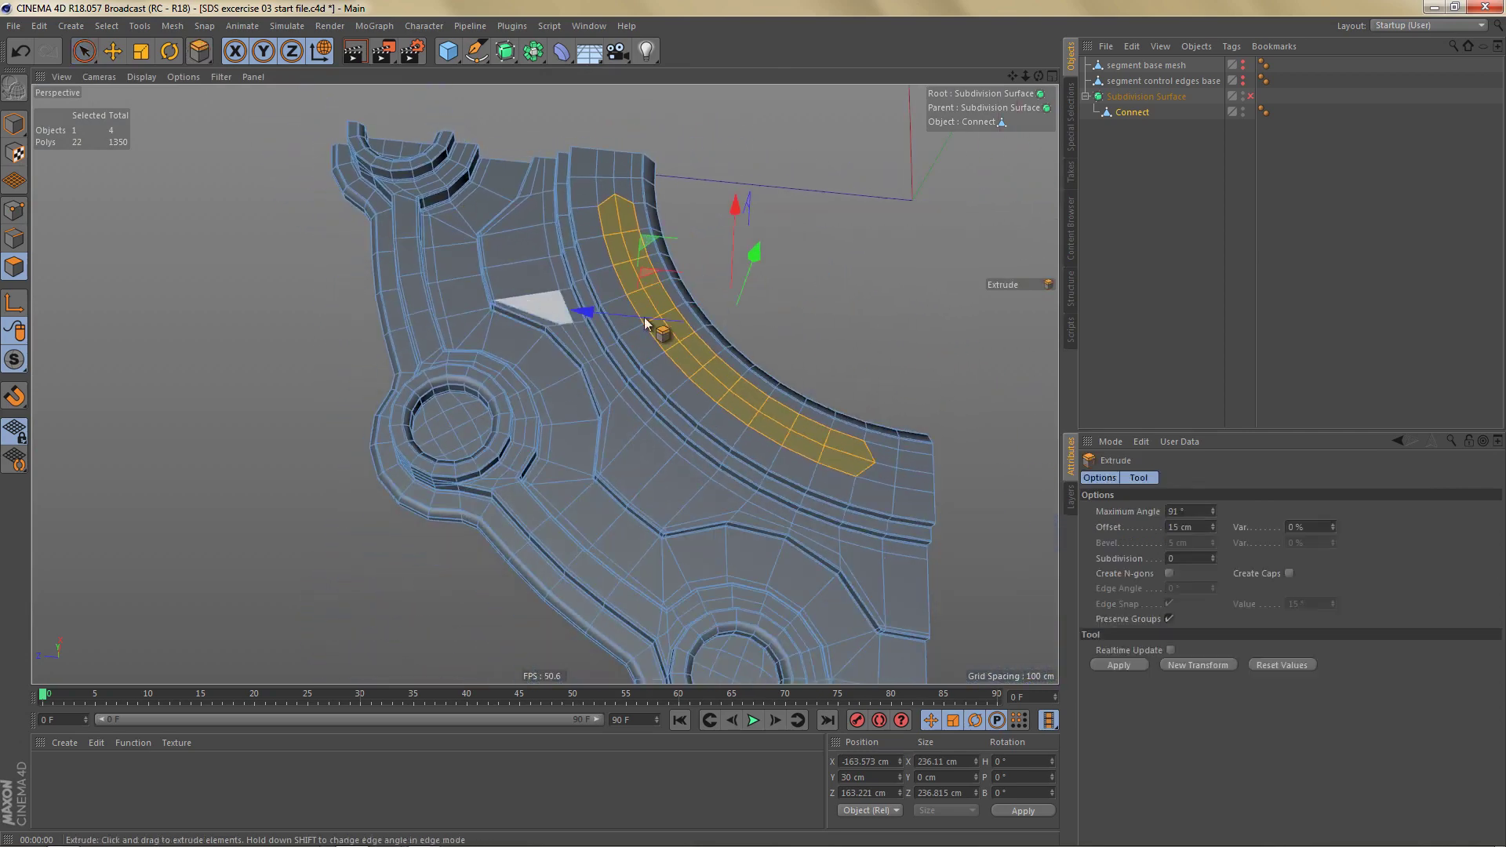
pyautogui.moveTo(813, 289); pyautogui.dragTo(751, 425)
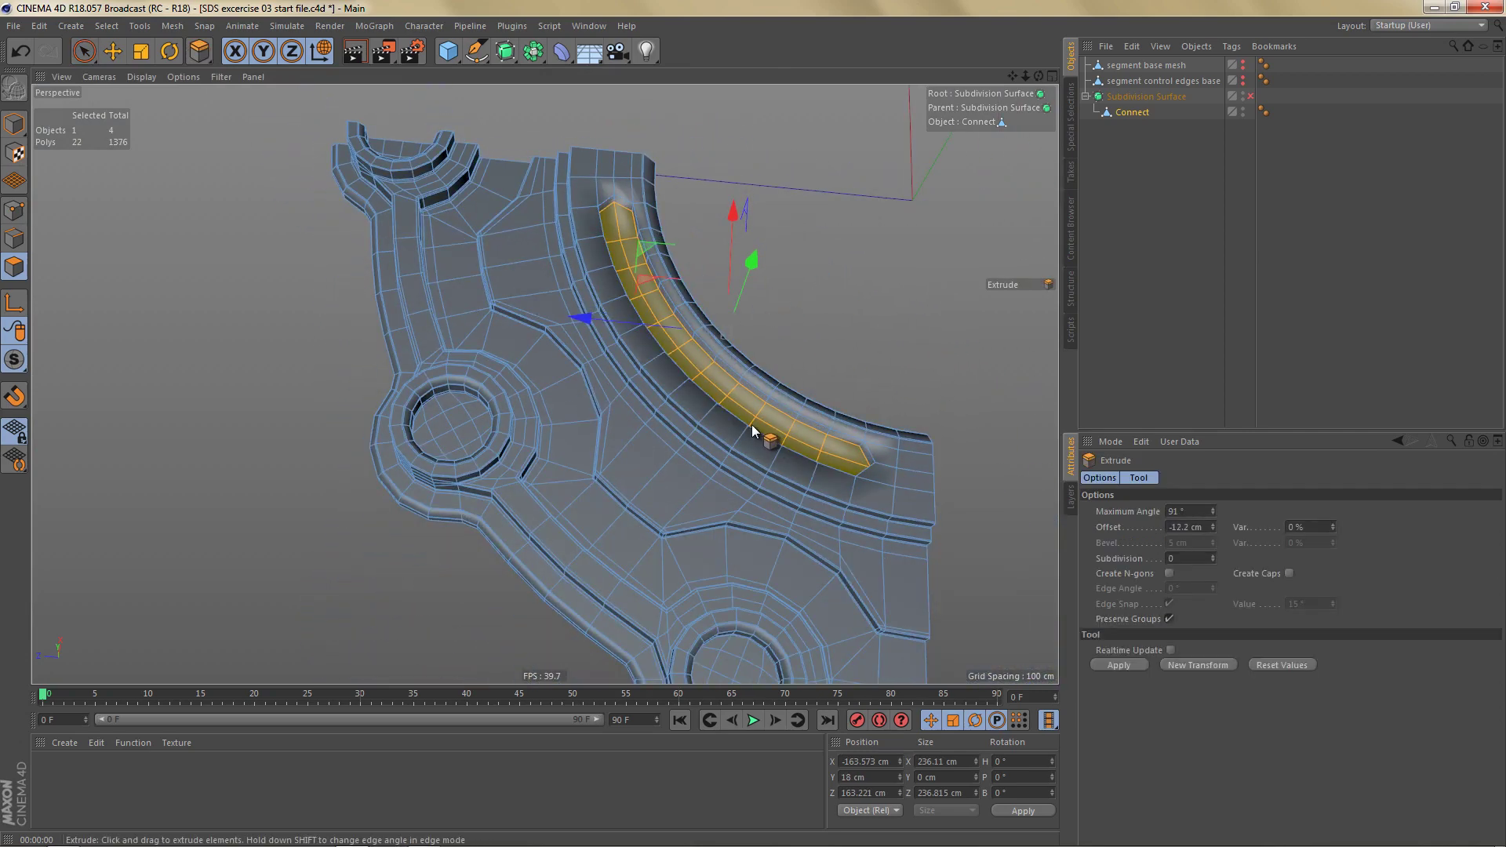
pyautogui.hotkey('ctrl', 'z')
pyautogui.moveTo(852, 271); pyautogui.dragTo(753, 424)
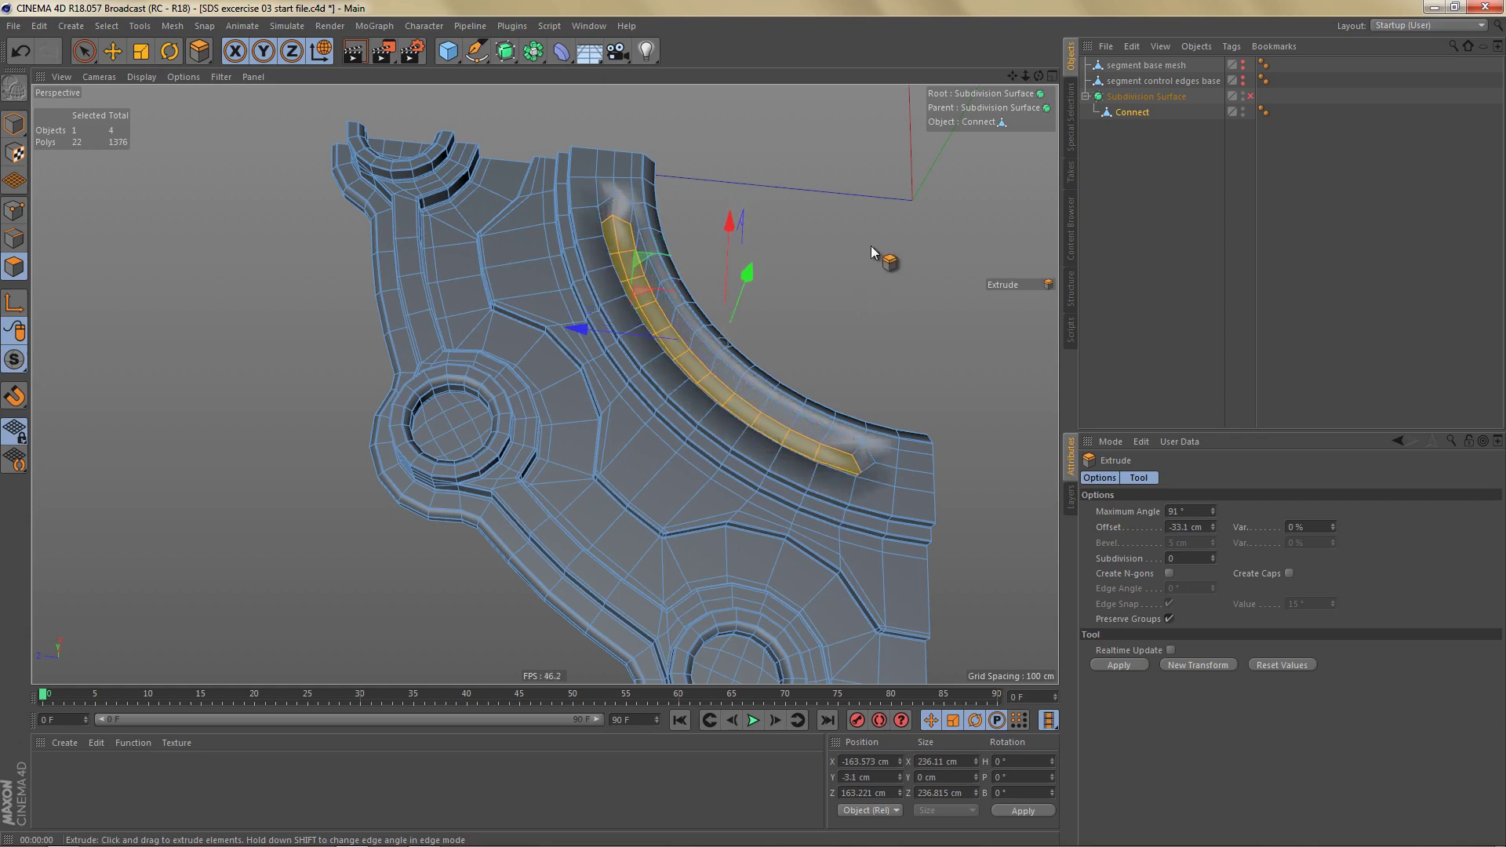
pyautogui.press('Delete')
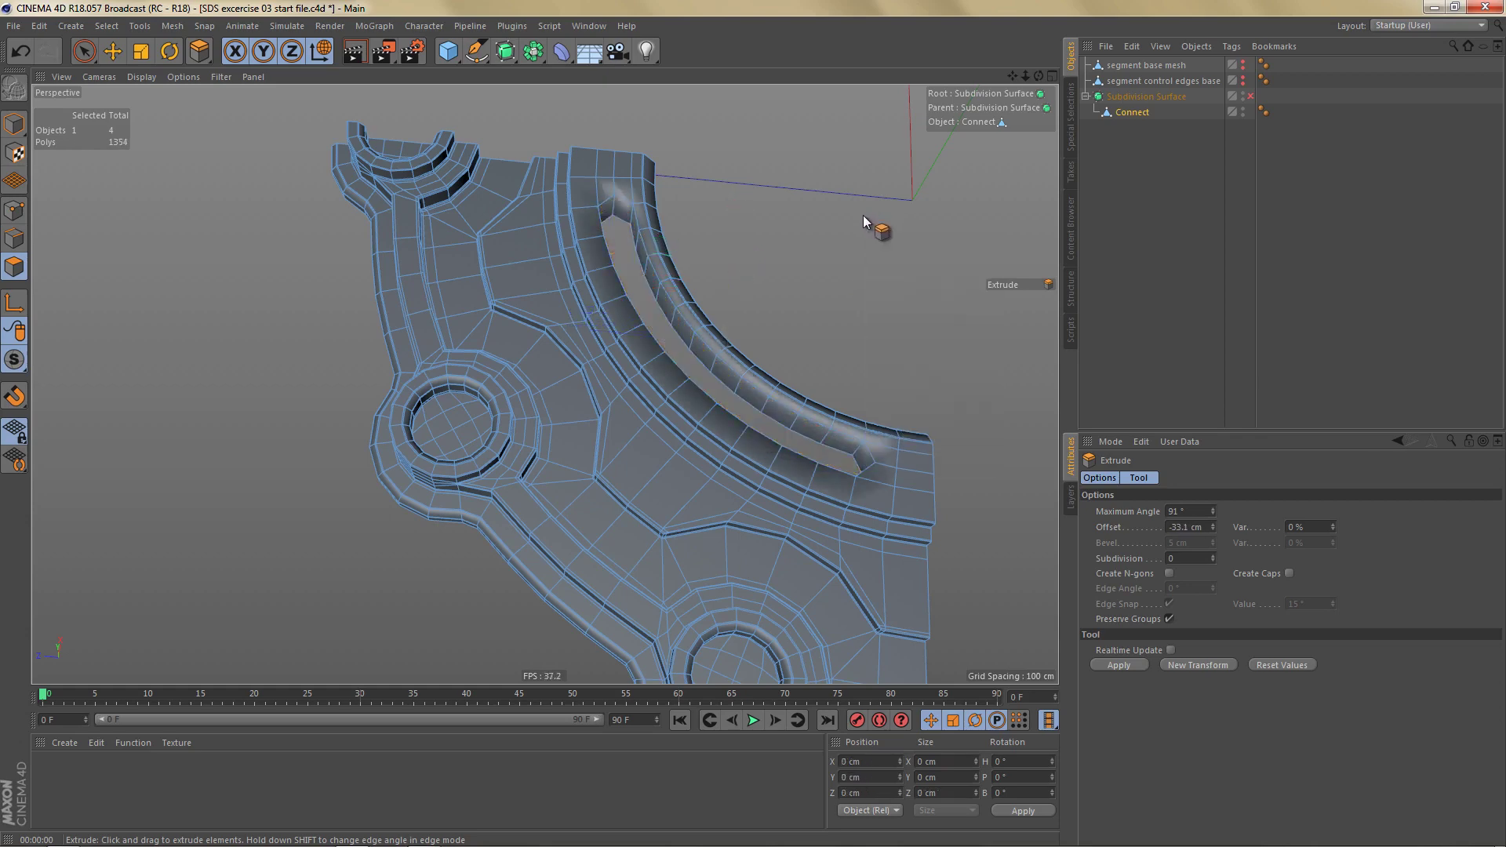
# Step: Bevel the edge loop around the slot's upper rim in Solid mode with a 1 cm offset
pyautogui.keyDown('alt'); pyautogui.moveTo(645, 308); pyautogui.dragTo(490, 312); pyautogui.keyUp('alt')
pyautogui.keyDown('alt'); pyautogui.moveTo(638, 222); pyautogui.dragTo(697, 234, button='right'); pyautogui.keyUp('alt')
pyautogui.keyDown('alt'); pyautogui.moveTo(702, 234); pyautogui.dragTo(687, 234); pyautogui.keyUp('alt')
pyautogui.press('Tab')
pyautogui.press('w')
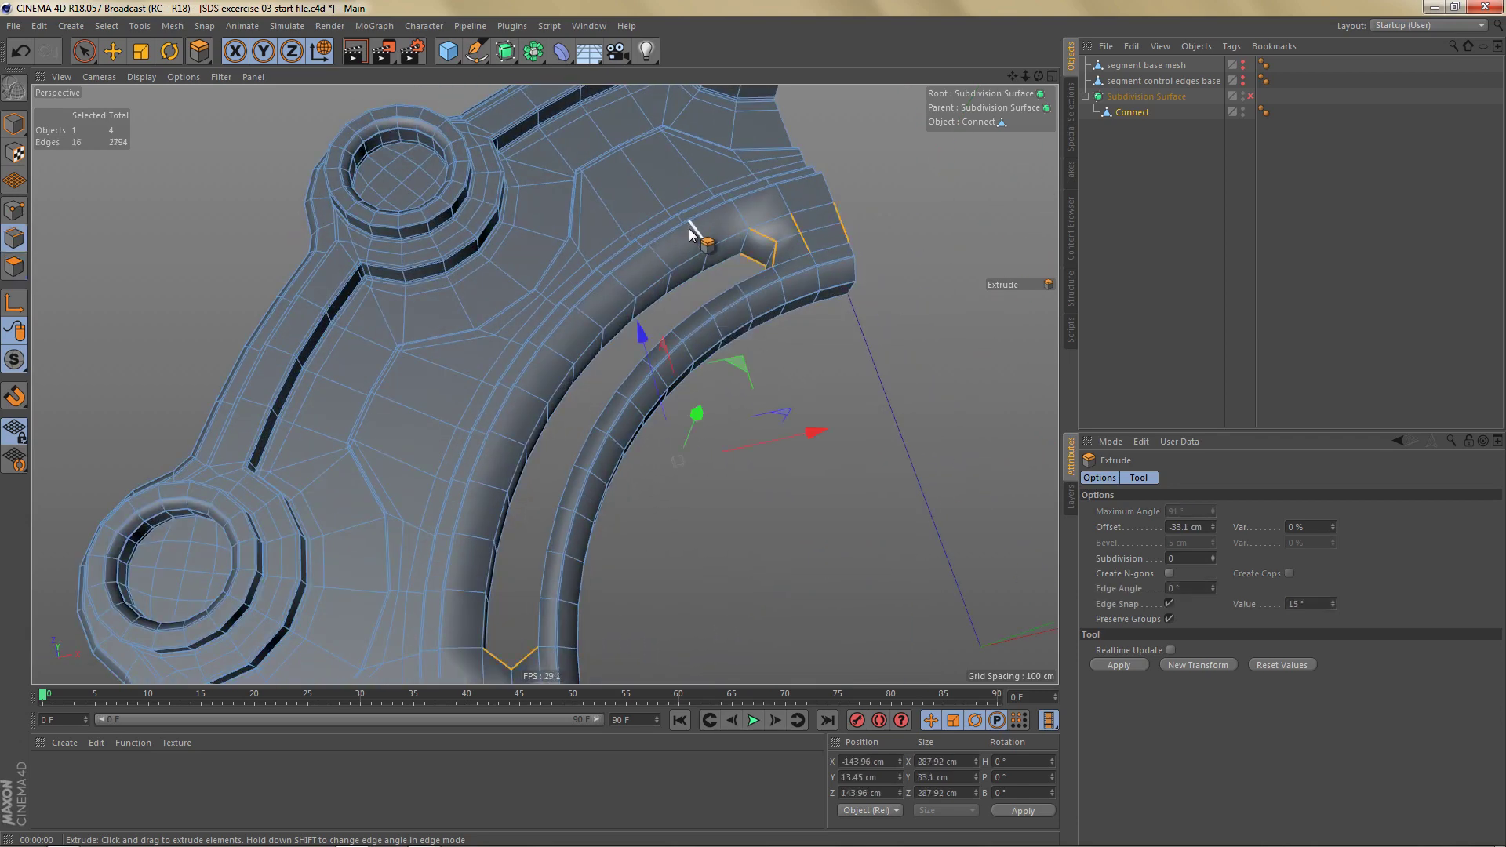
pyautogui.press('u')
pyautogui.press('l')
pyautogui.scroll(3, 772, 237)
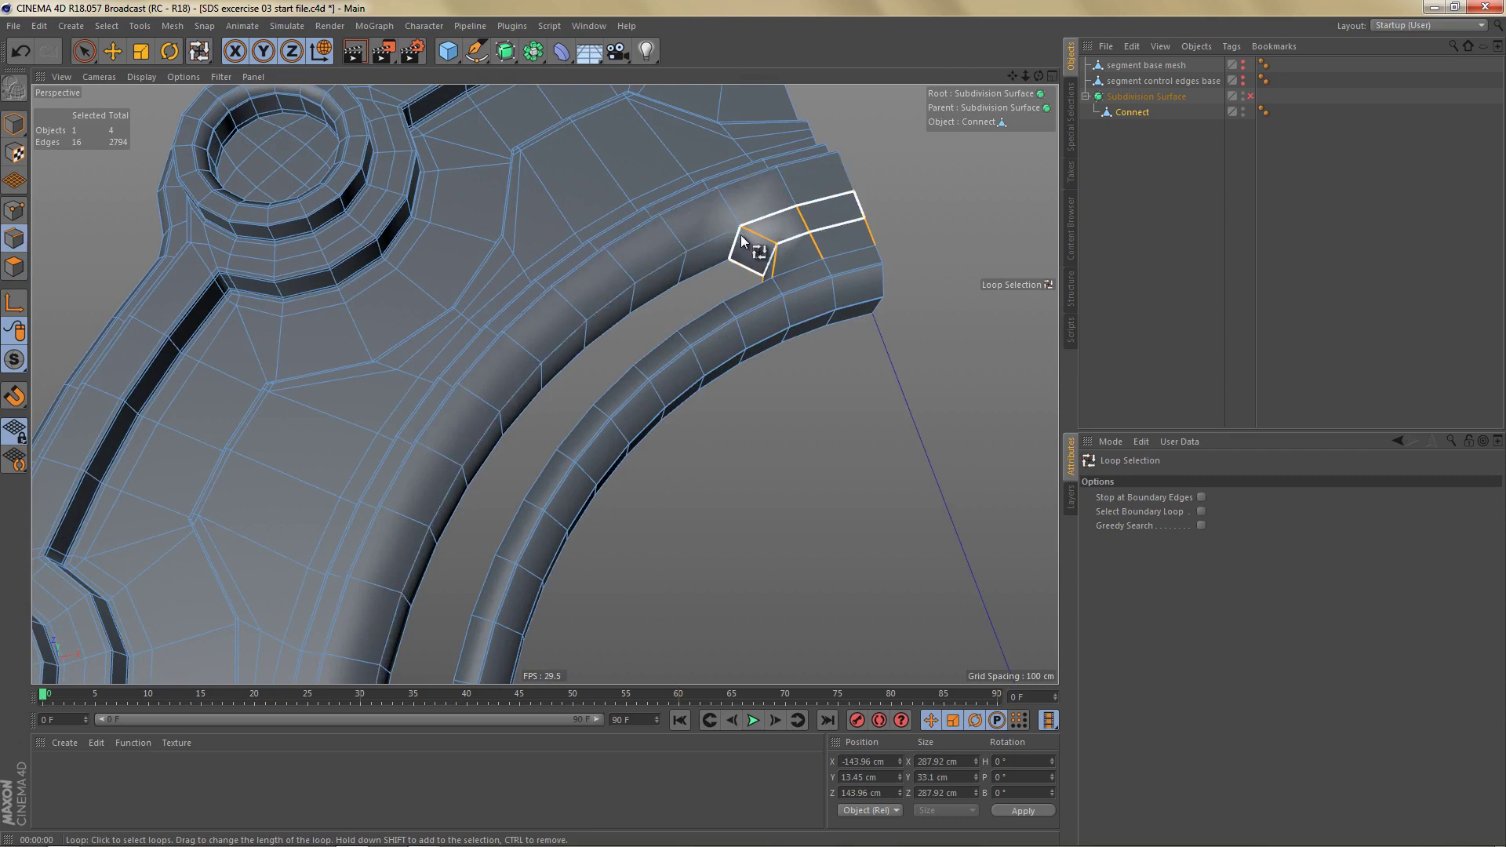
pyautogui.click(766, 231)
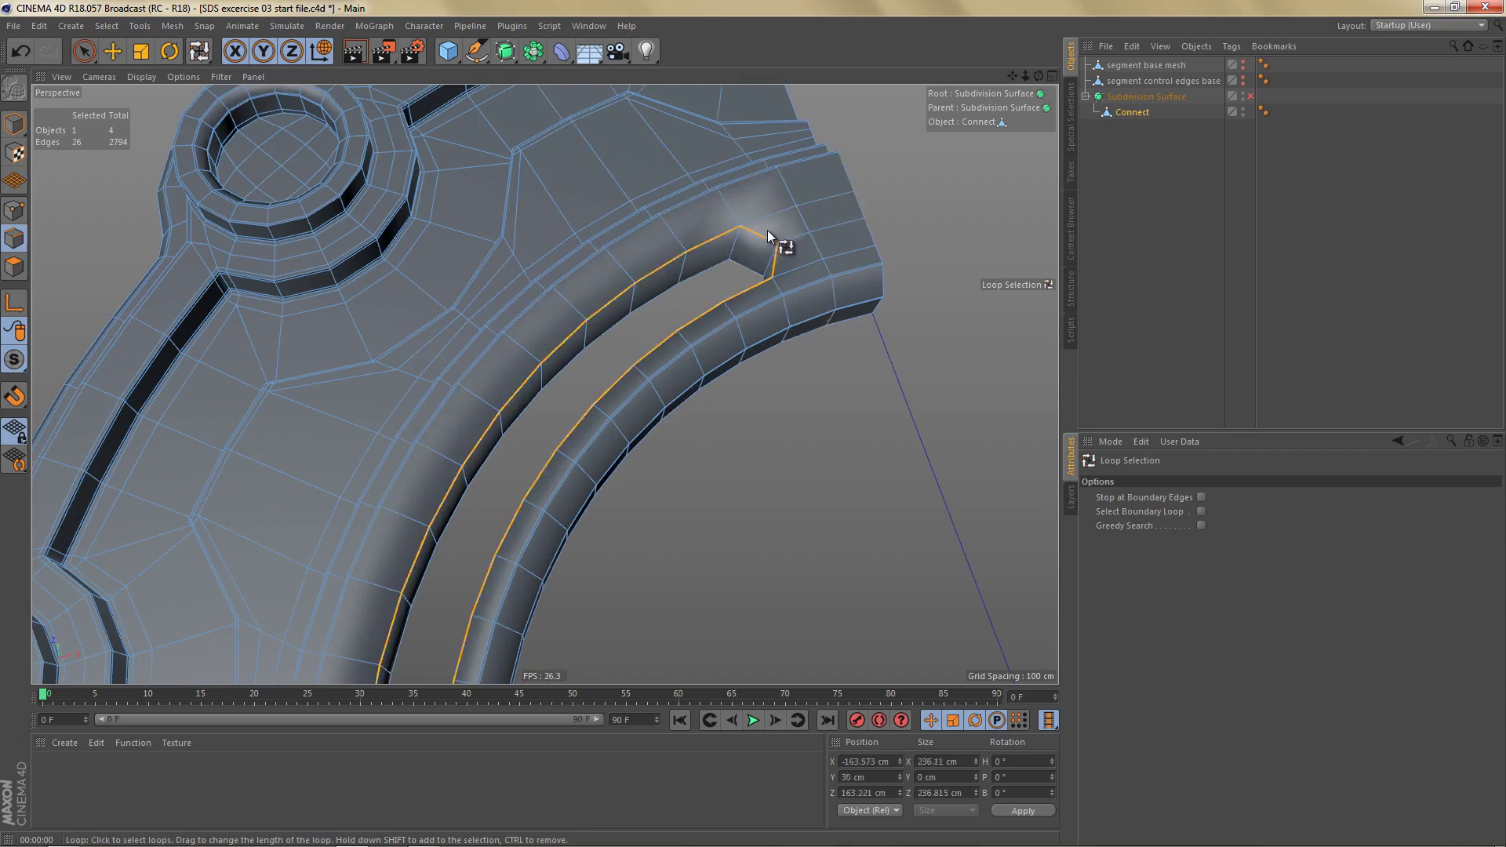
pyautogui.press('m')
pyautogui.press('s')
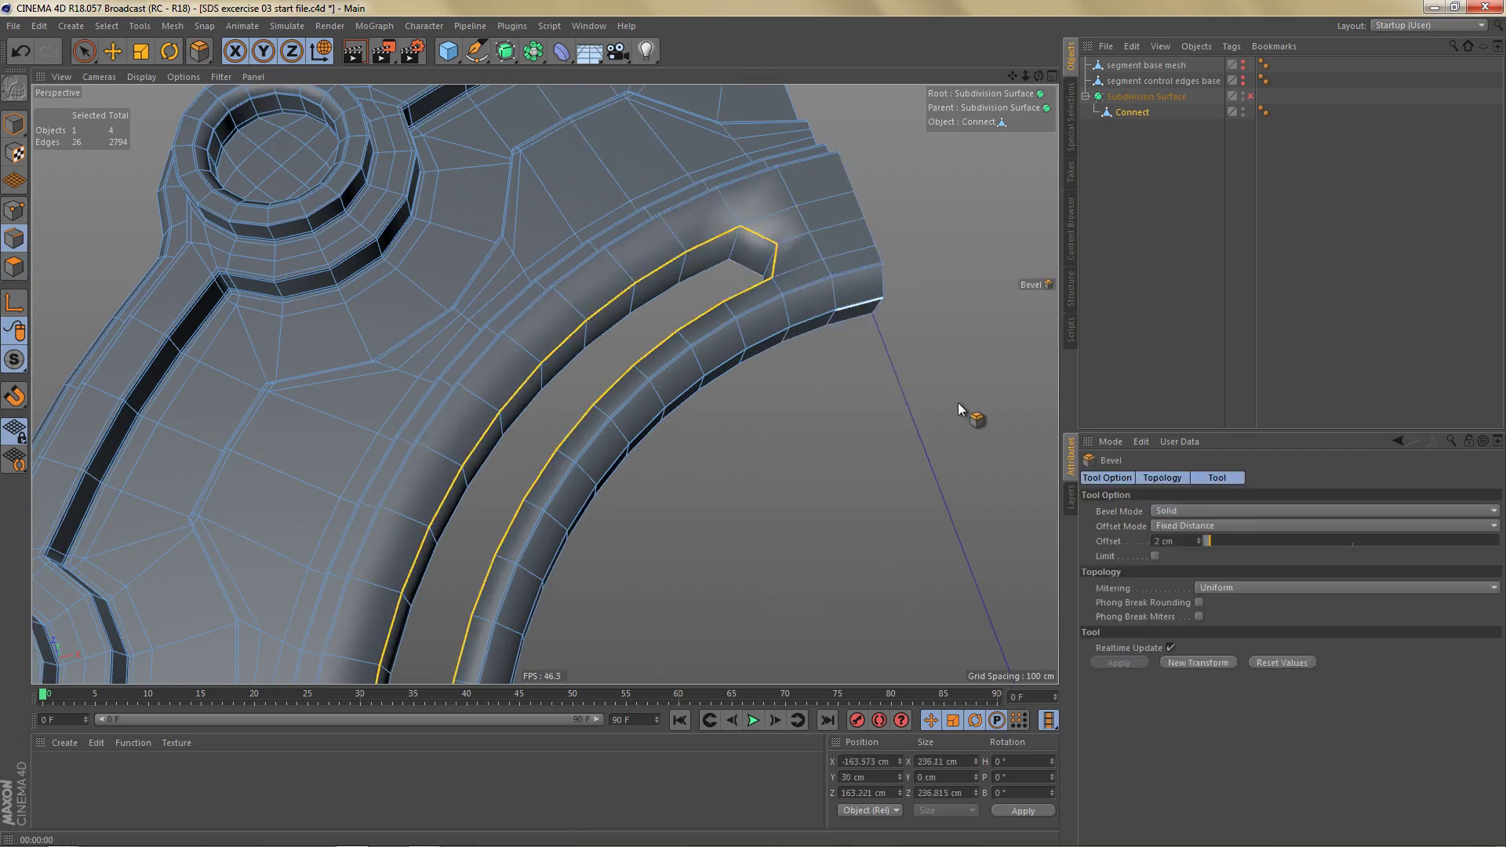
pyautogui.click(1199, 543)
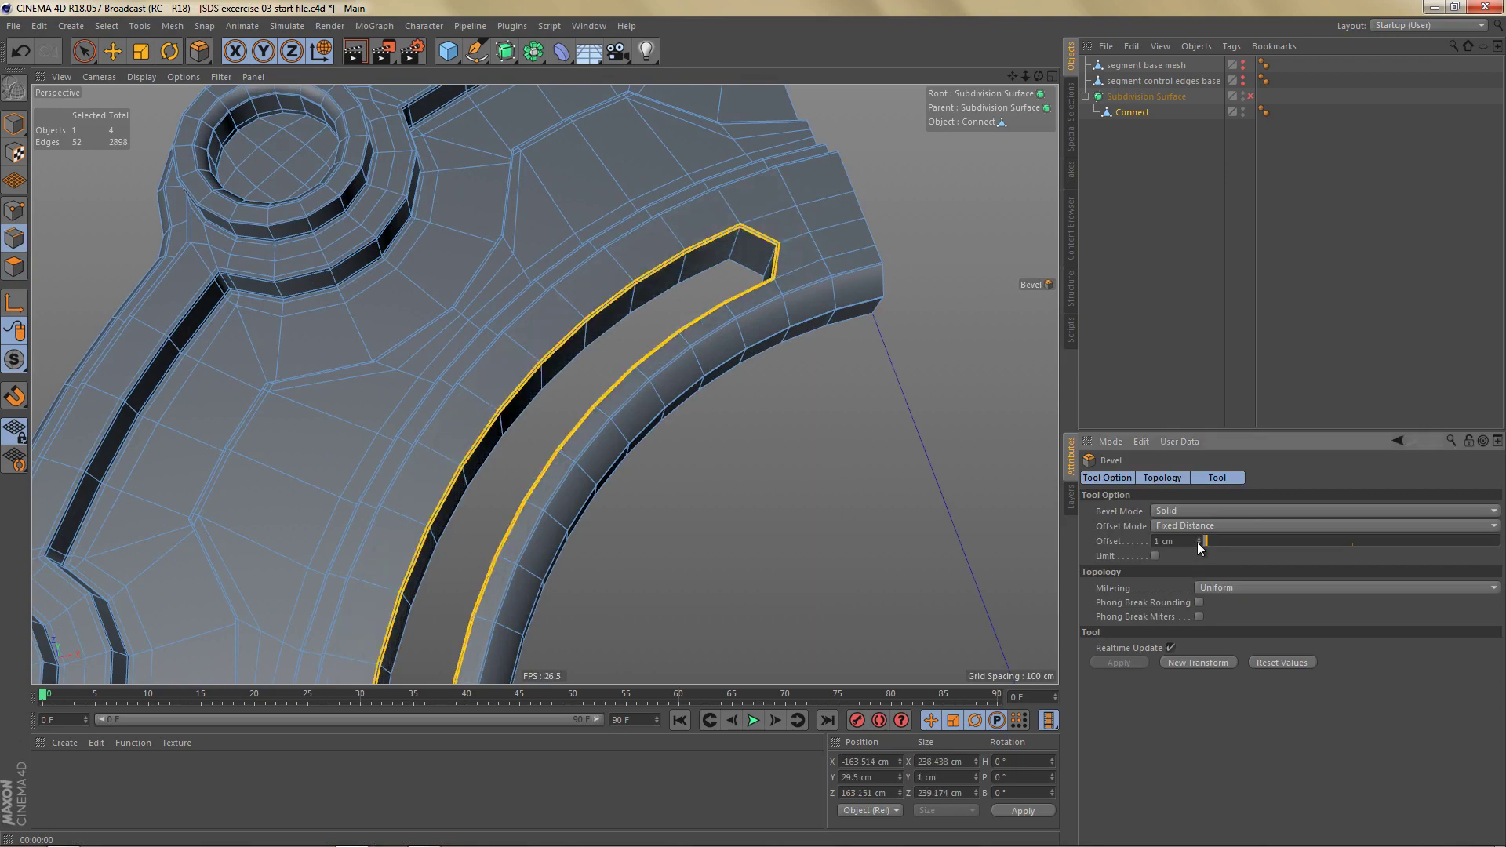
# Step: Select the bevel's lower edge loop on the slot's inner wall and dissolve it
pyautogui.keyDown('alt'); pyautogui.moveTo(635, 309); pyautogui.dragTo(765, 323, button='right'); pyautogui.keyUp('alt')
pyautogui.keyDown('alt'); pyautogui.moveTo(632, 252); pyautogui.dragTo(614, 178); pyautogui.keyUp('alt')
pyautogui.keyDown('alt'); pyautogui.moveTo(624, 265); pyautogui.dragTo(665, 268, button='right'); pyautogui.keyUp('alt')
pyautogui.press('e')
pyautogui.doubleClick(665, 261)
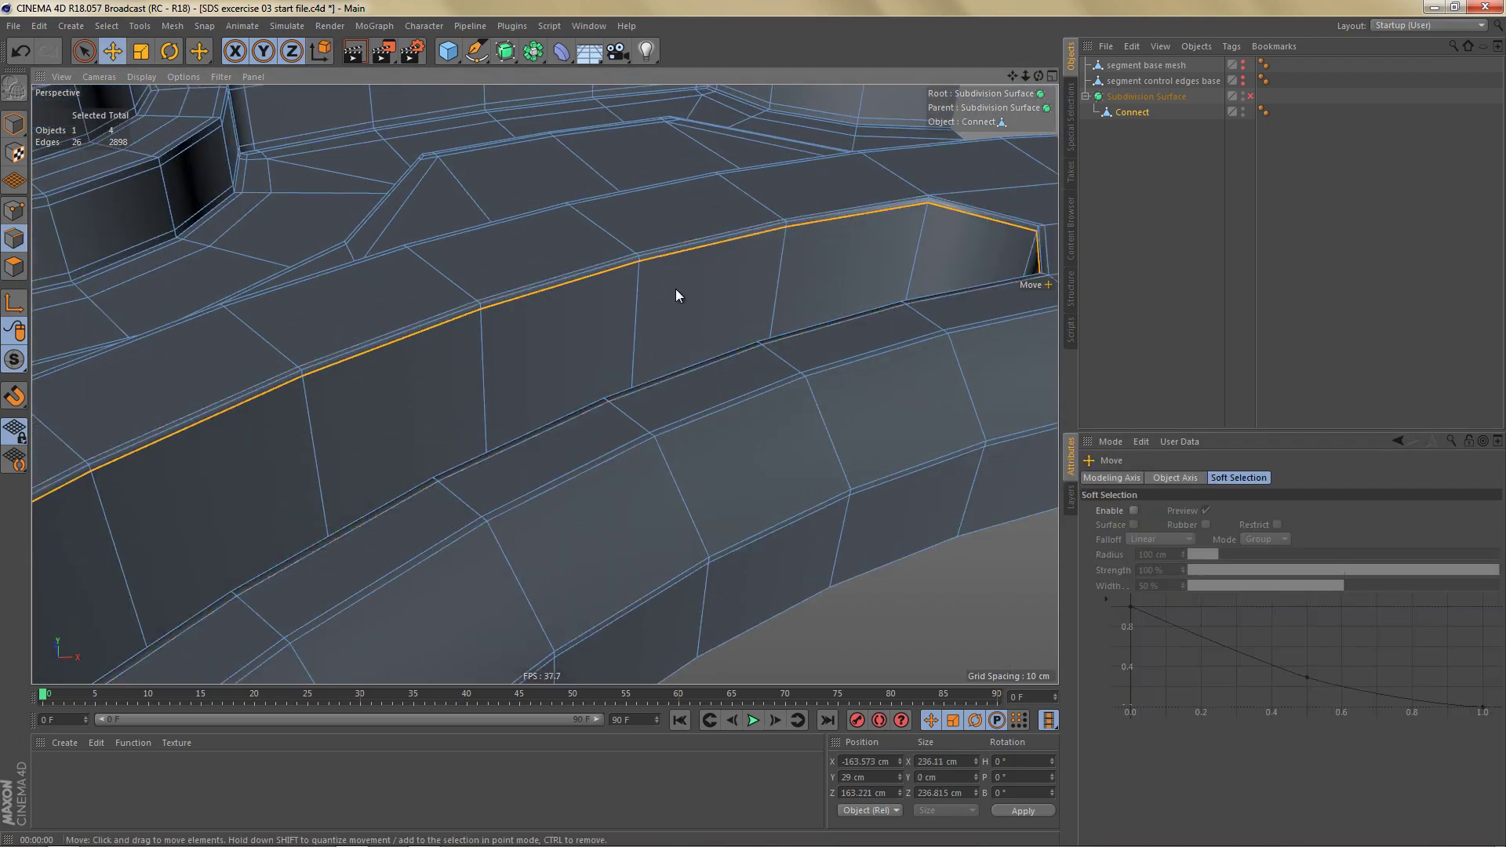
pyautogui.keyDown('alt'); pyautogui.moveTo(694, 287); pyautogui.dragTo(713, 300); pyautogui.keyUp('alt')
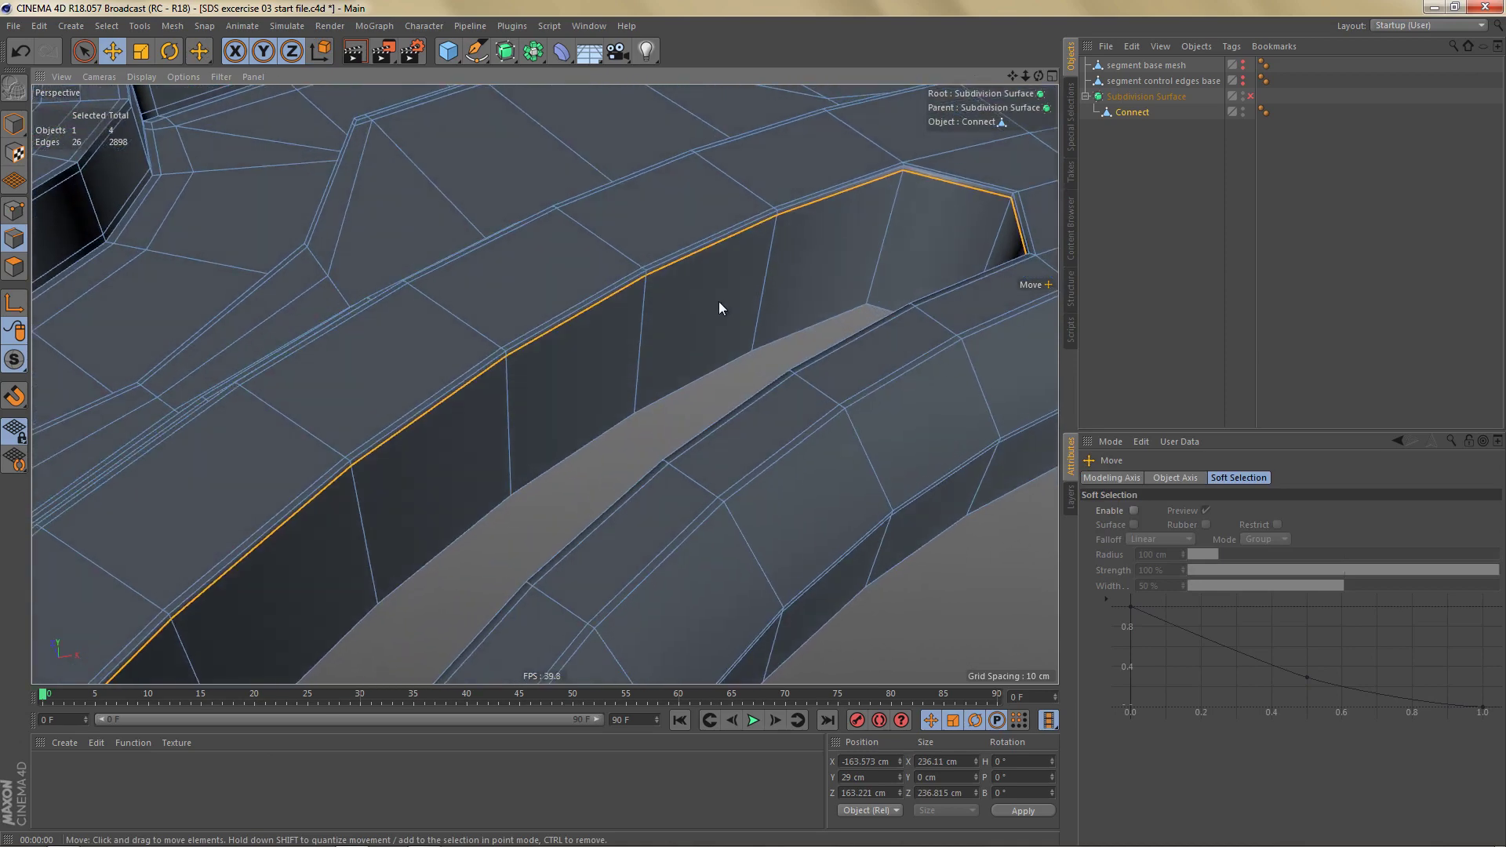
pyautogui.hotkey('ctrl', 'BackSpace')
# Step: Enable the Subdivision Surface and render the perspective view to inspect the smoothed slot
pyautogui.keyDown('alt'); pyautogui.moveTo(753, 225); pyautogui.dragTo(681, 375, button='right'); pyautogui.keyUp('alt')
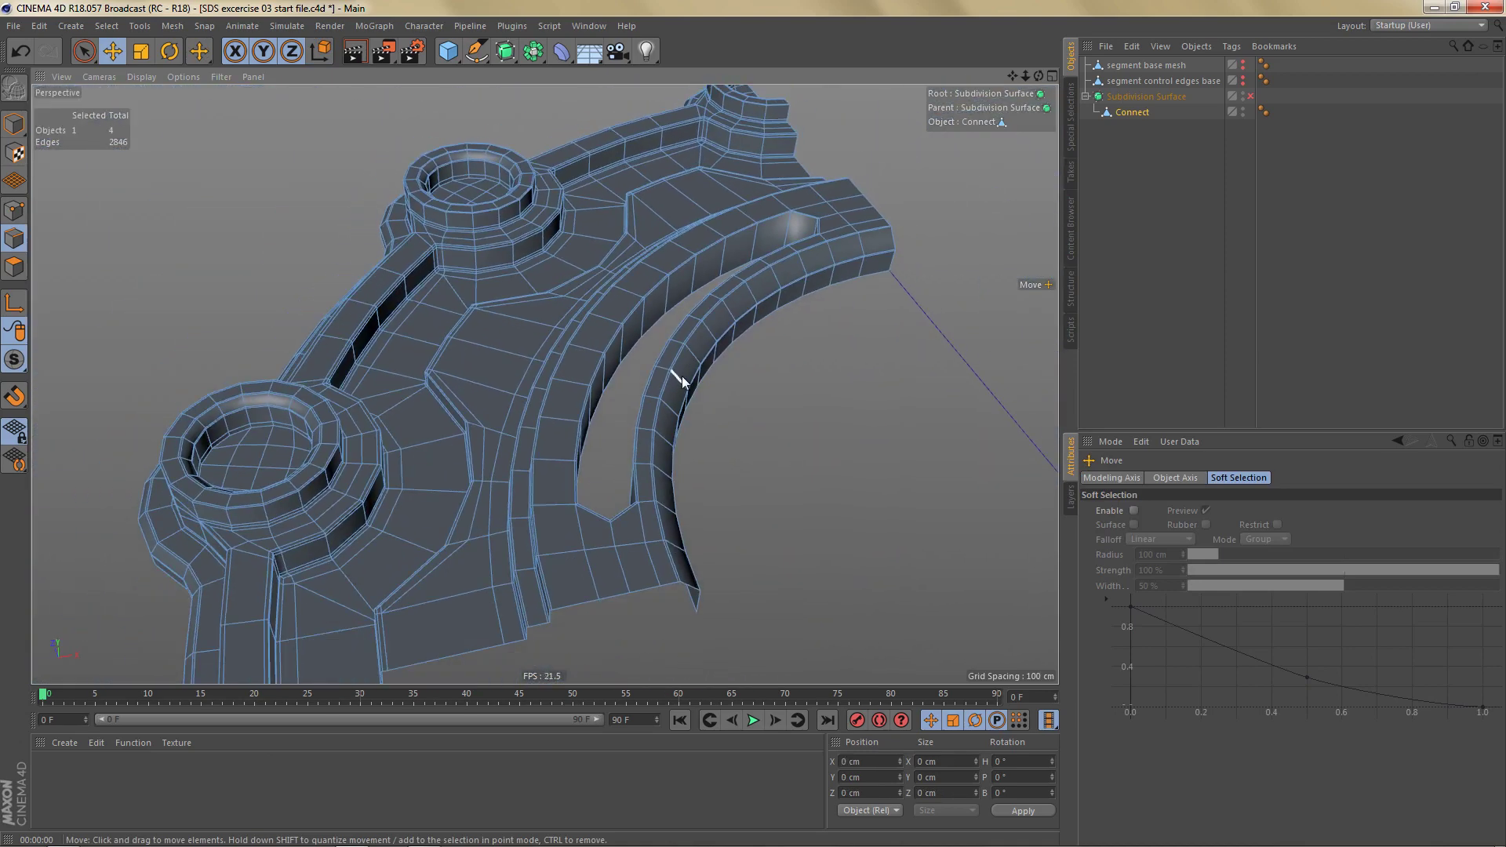
pyautogui.press('q')
pyautogui.keyDown('alt'); pyautogui.moveTo(805, 276); pyautogui.dragTo(766, 276, button='right'); pyautogui.keyUp('alt')
pyautogui.keyDown('alt'); pyautogui.moveTo(766, 276); pyautogui.dragTo(764, 303); pyautogui.keyUp('alt')
pyautogui.hotkey('ctrl', 'r')
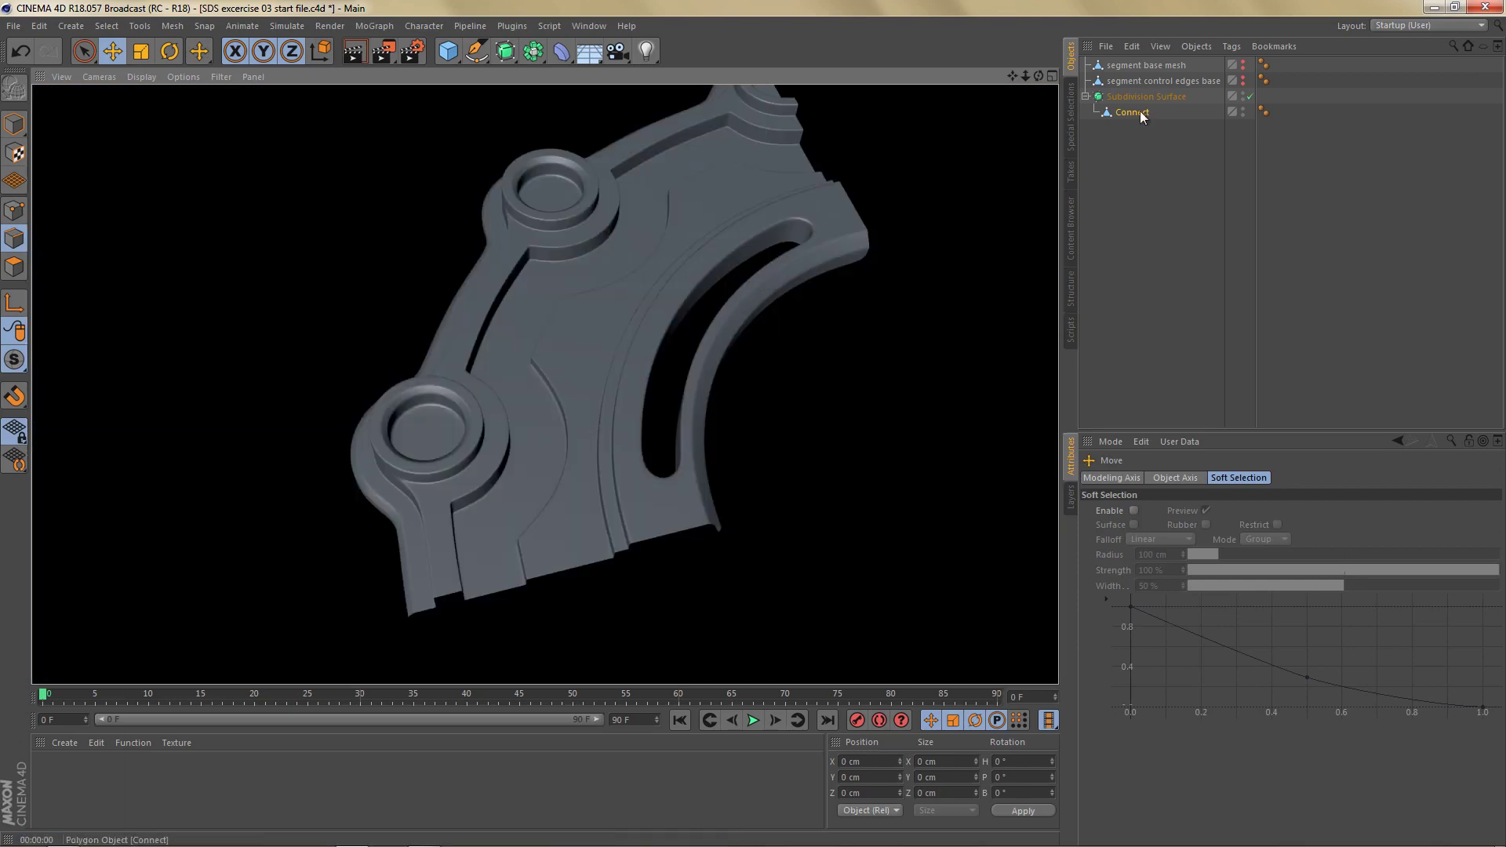
# Step: Take the Connect object out of the Subdivision Surface and run Axis Center on it with Y at -100%
pyautogui.moveTo(1140, 111); pyautogui.dragTo(1122, 152)
pyautogui.keyDown('alt'); pyautogui.moveTo(742, 342); pyautogui.dragTo(748, 330); pyautogui.keyUp('alt')
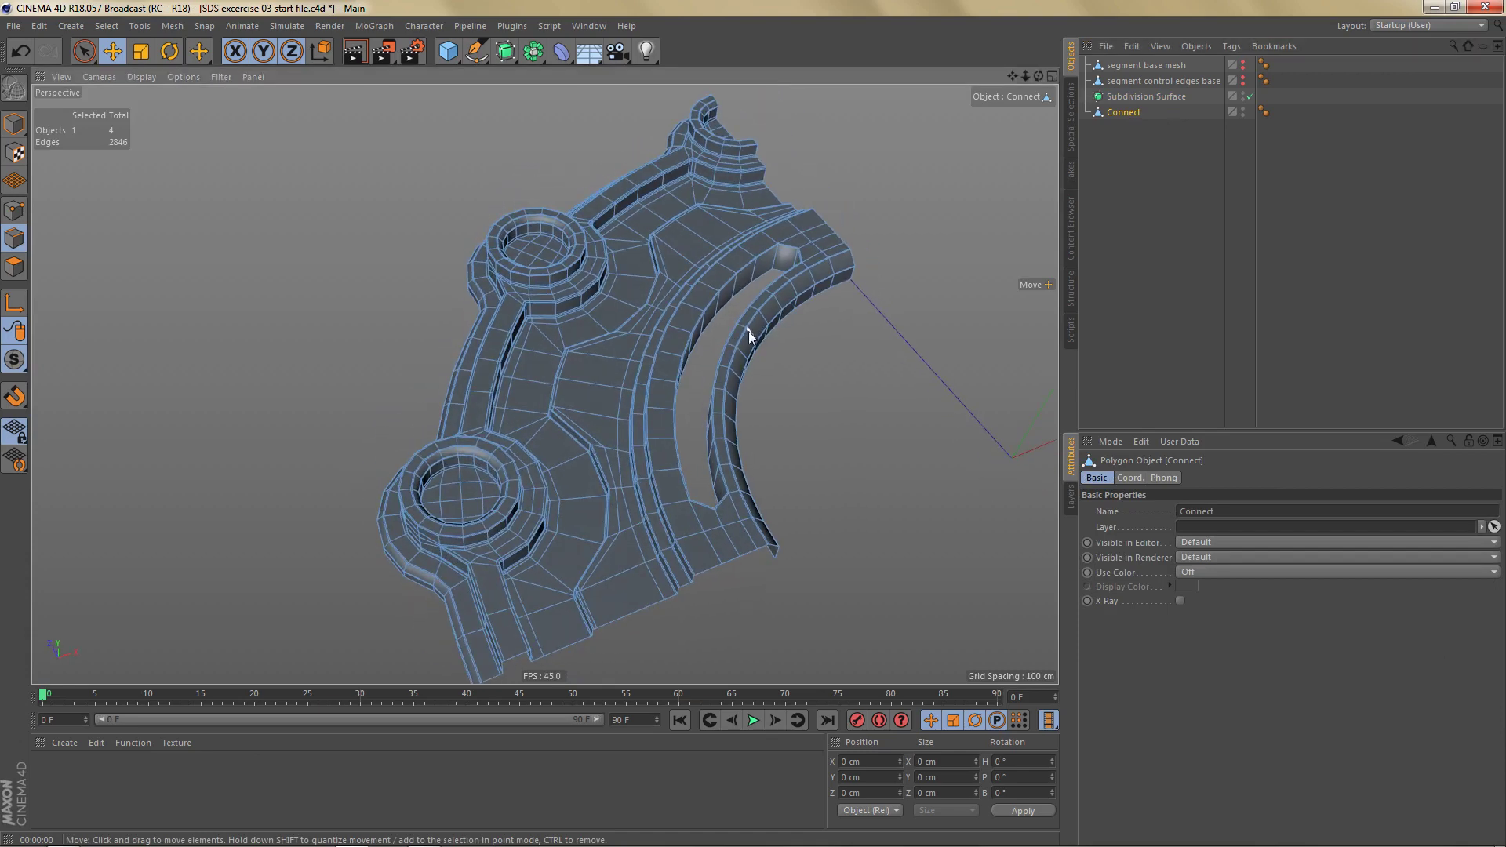
pyautogui.press('Return')
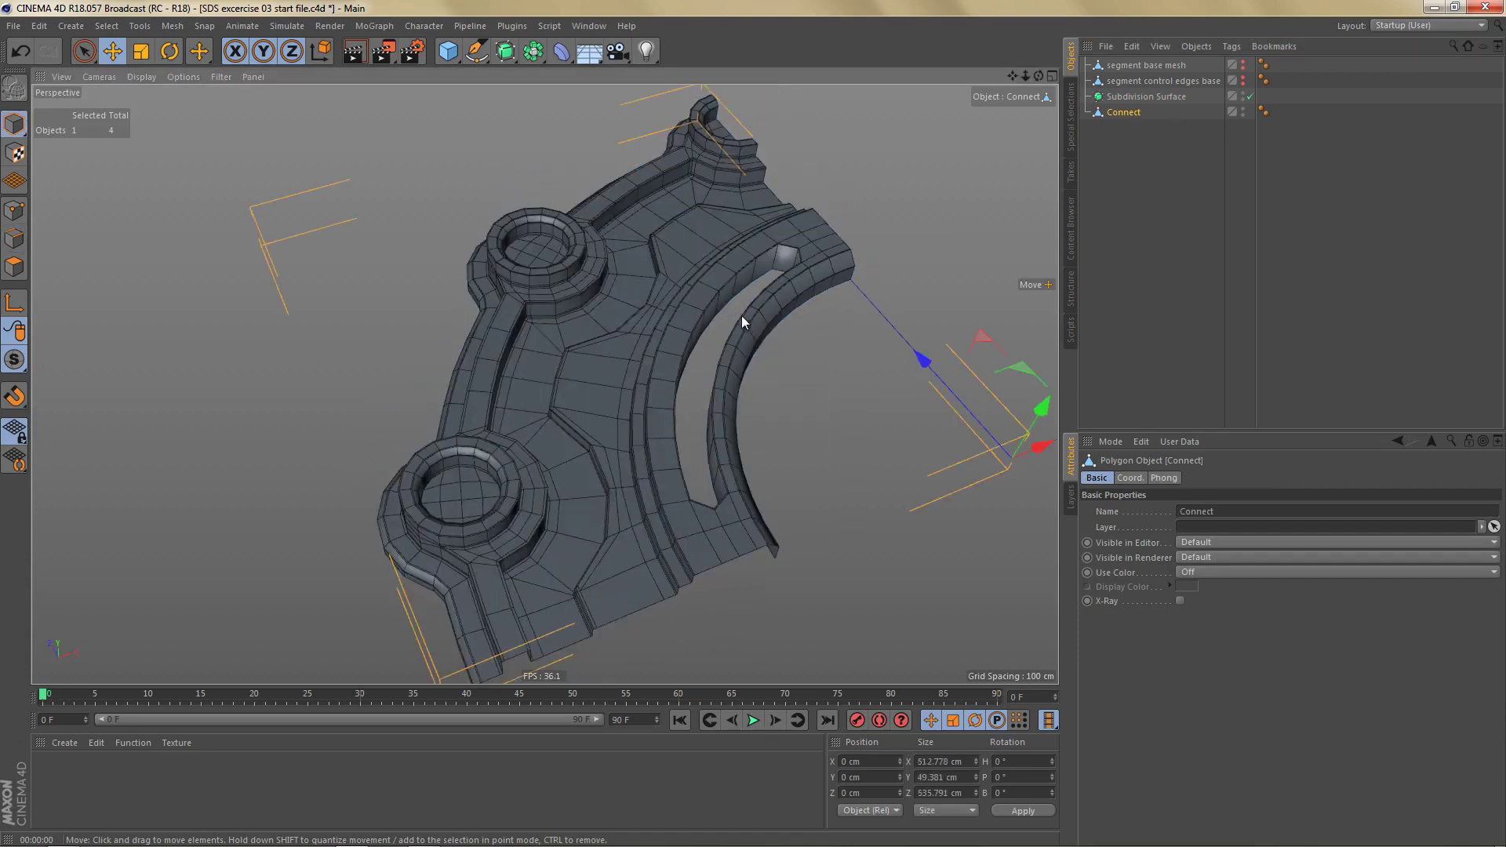
pyautogui.click(172, 26)
pyautogui.moveTo(198, 171)
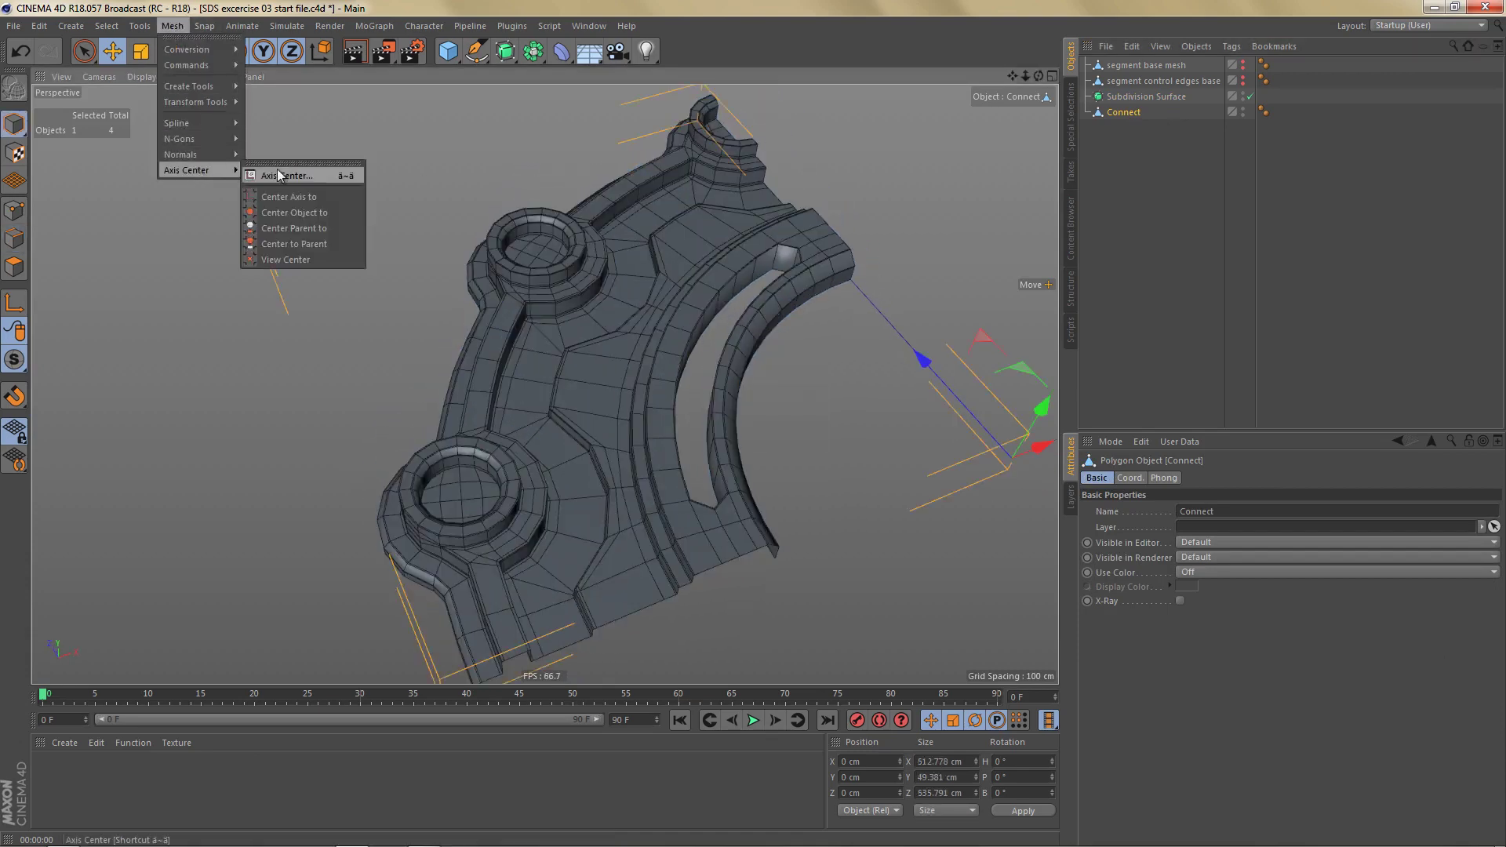
pyautogui.click(285, 175)
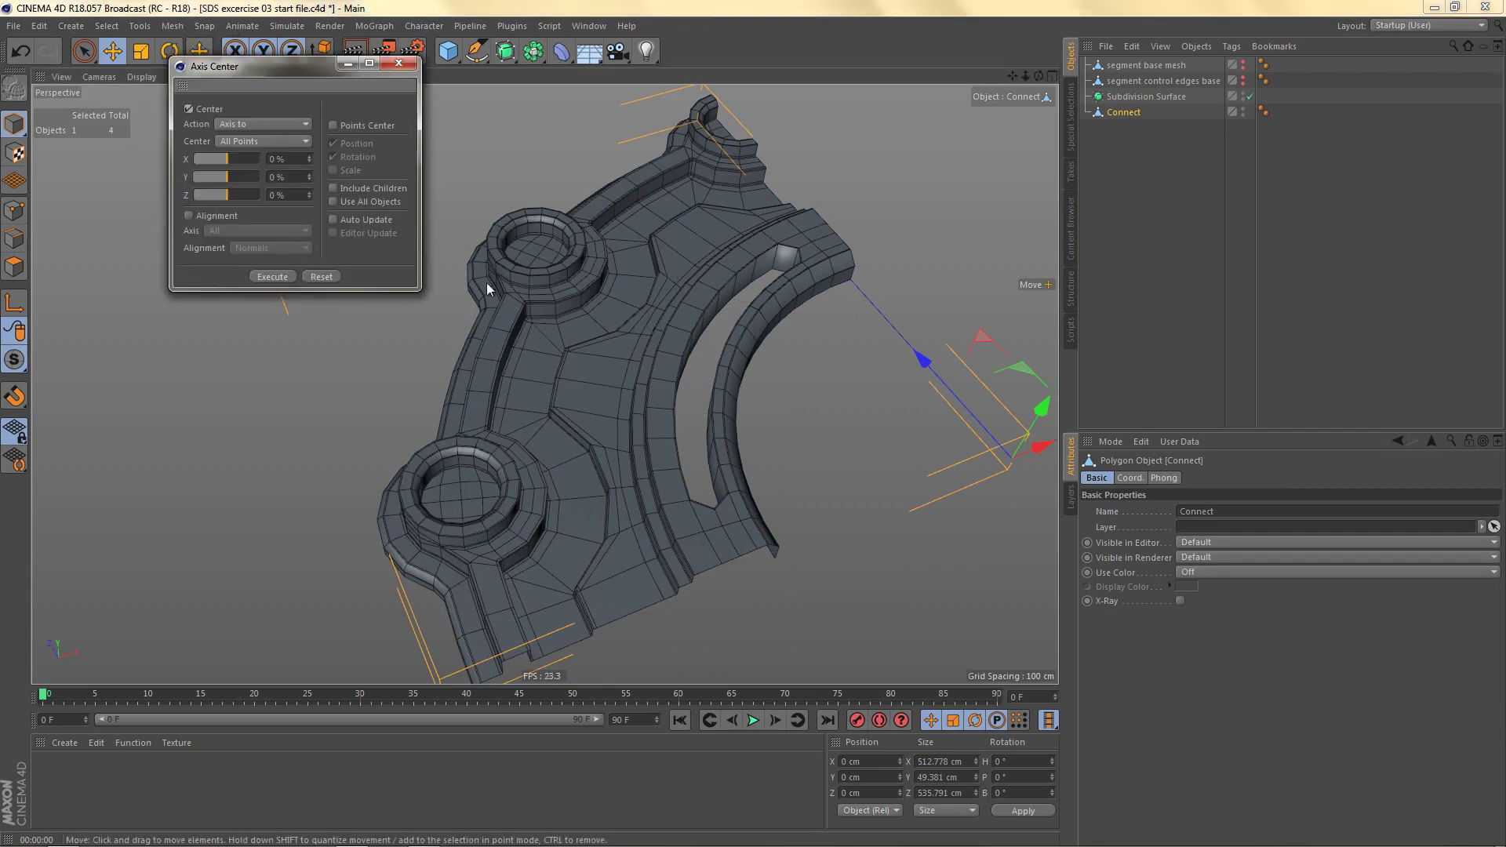
pyautogui.moveTo(225, 176); pyautogui.dragTo(186, 176)
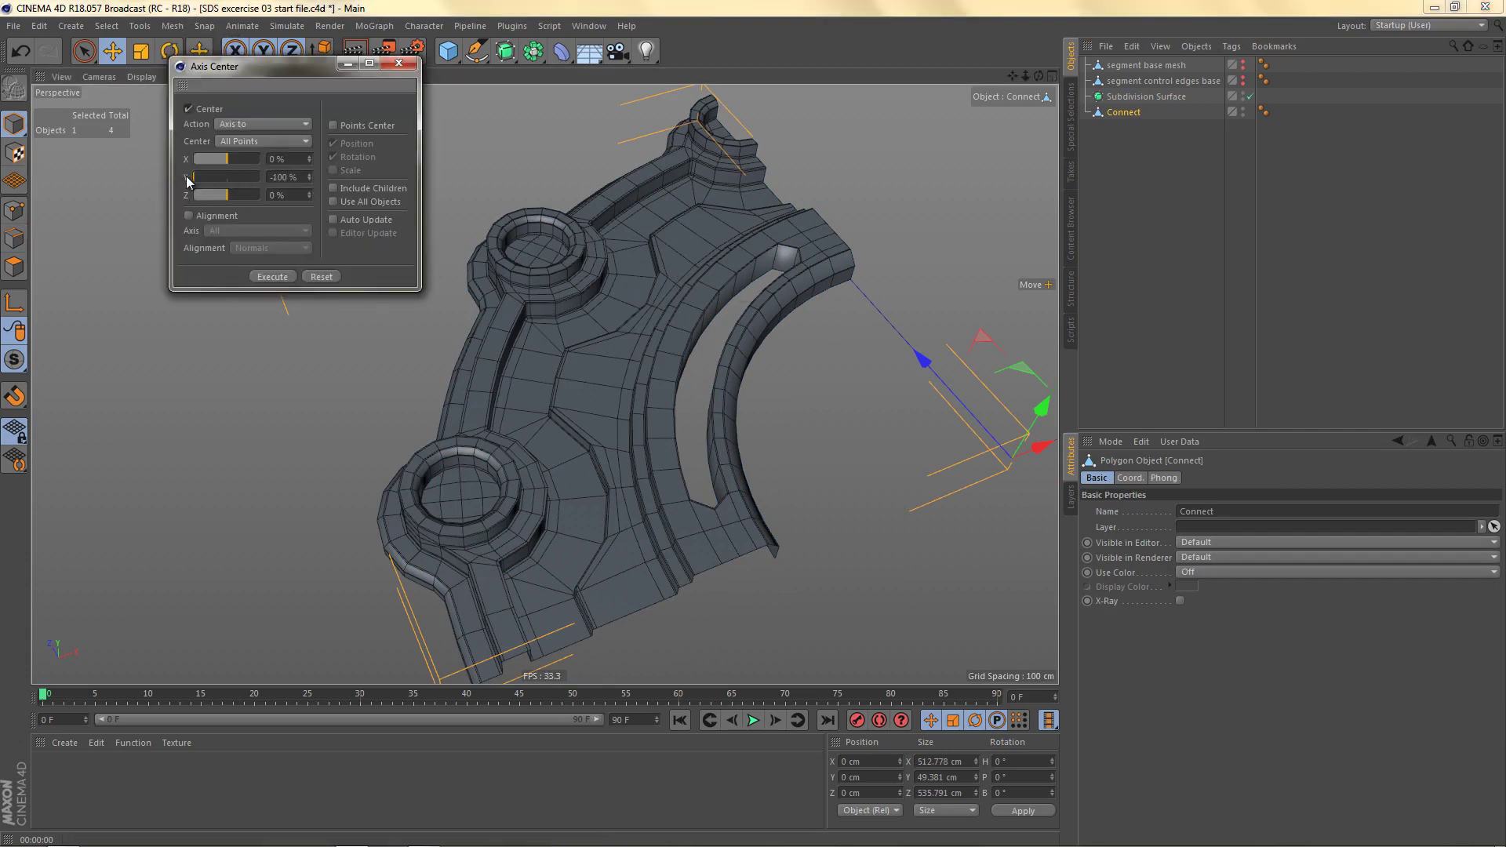
pyautogui.click(272, 277)
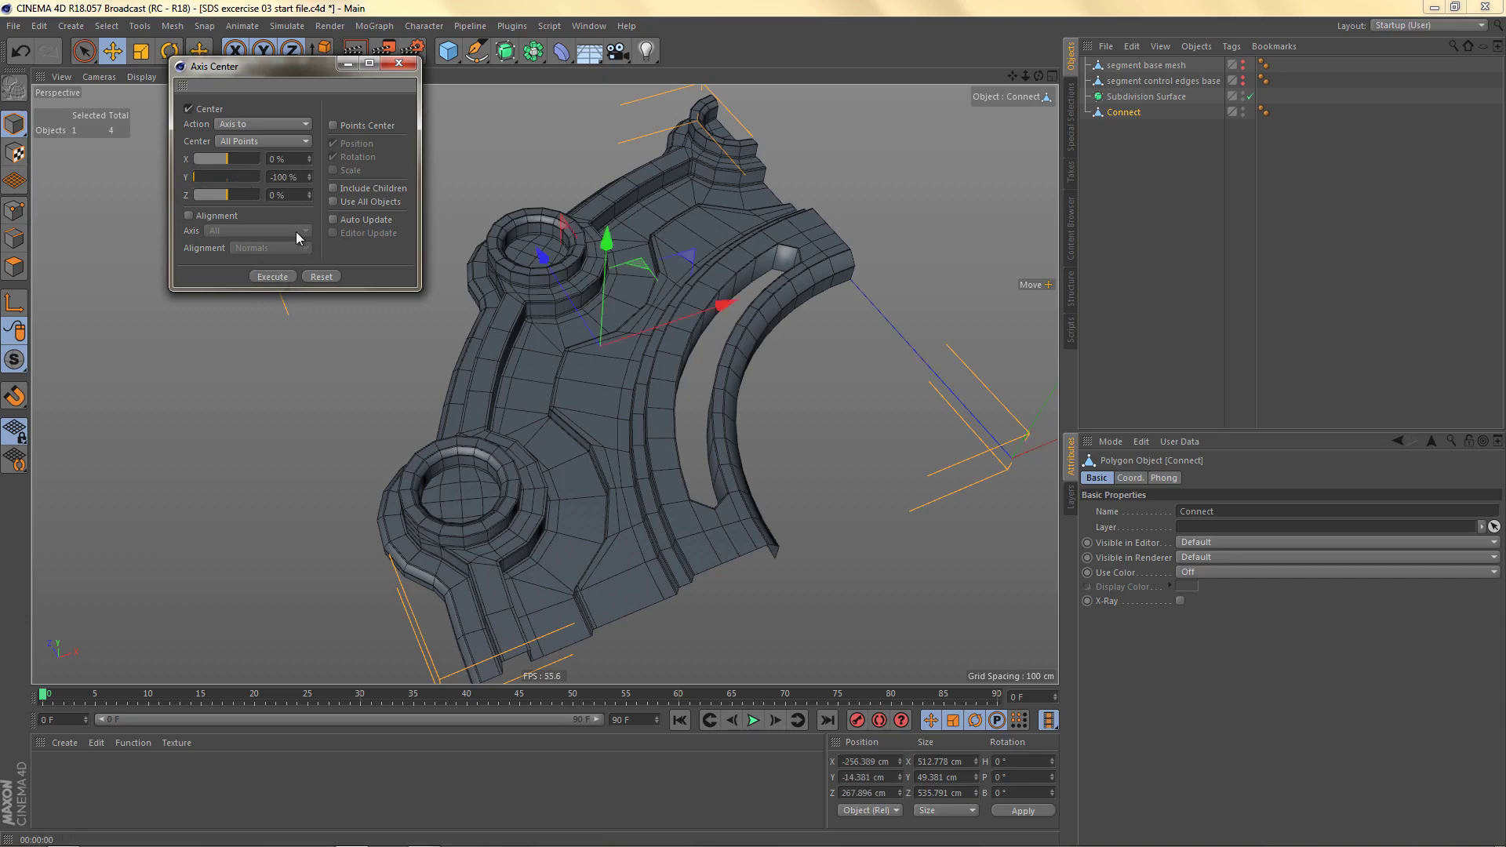
# Step: Move the quarter's axis to the ring's centre by running Axis Center with X at 100% and Z at -100%
pyautogui.rightClick(295, 233)
pyautogui.click(266, 254)
pyautogui.keyDown('alt'); pyautogui.moveTo(733, 416); pyautogui.dragTo(650, 436); pyautogui.keyUp('alt')
pyautogui.moveTo(227, 158); pyautogui.dragTo(152, 202)
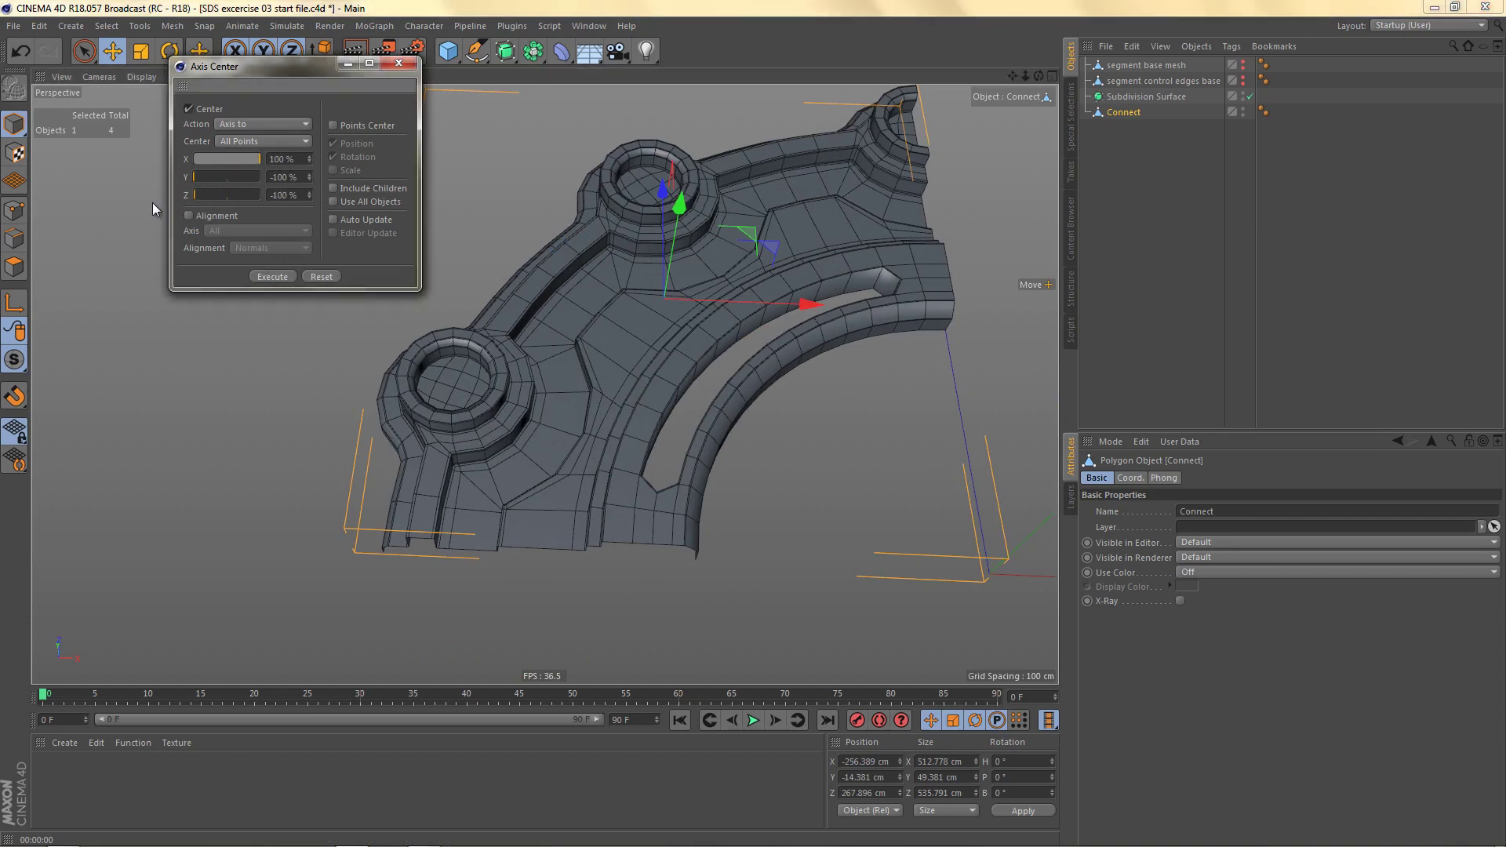
pyautogui.click(273, 276)
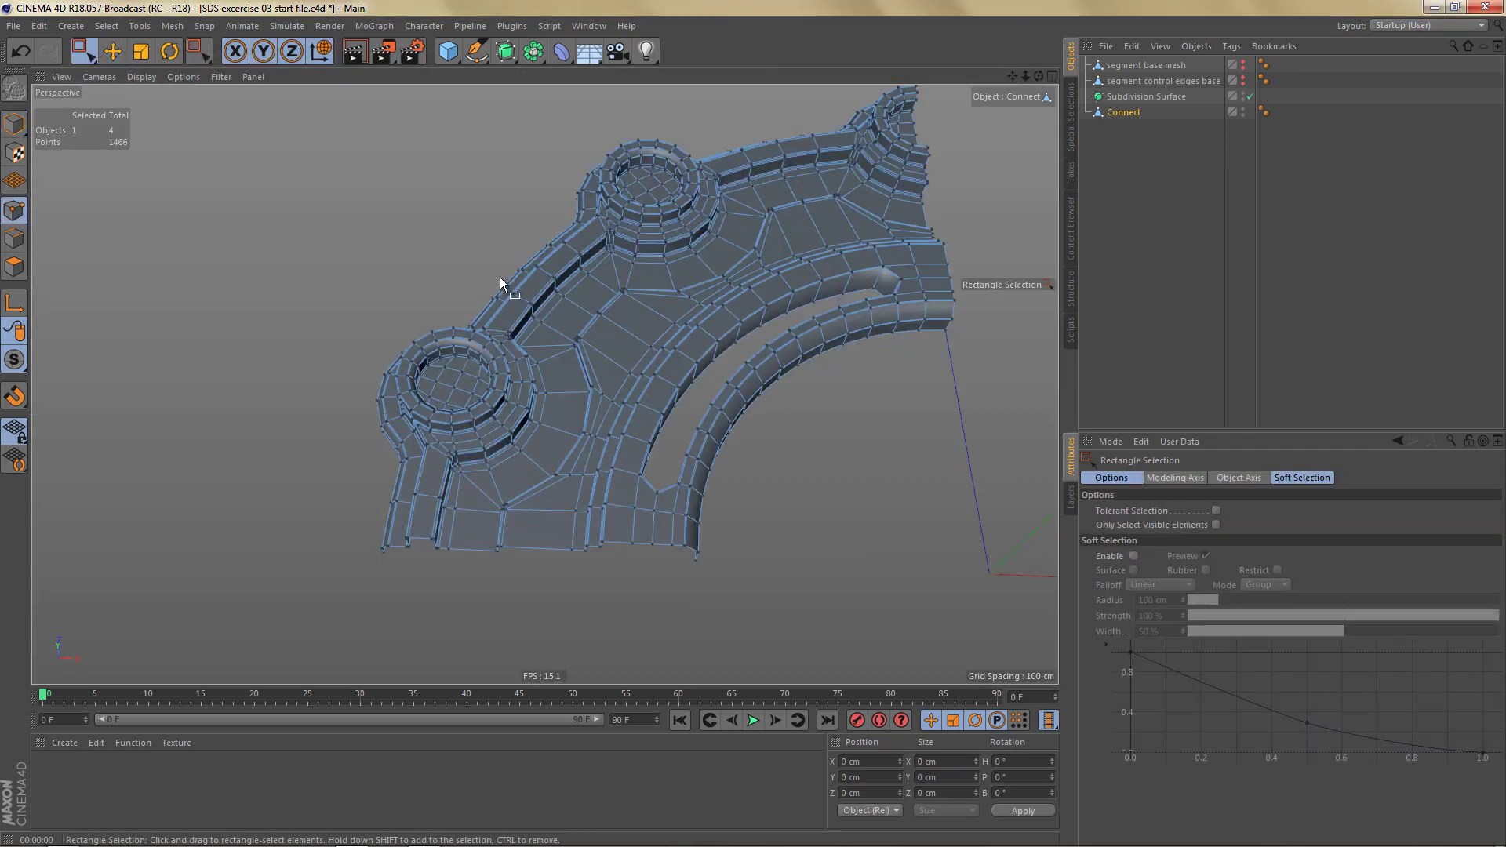
# Step: Mirror the quarter into a full ring with two nested Symmetry objects, using the ZY and XY mirror planes
pyautogui.keyDown('alt'); pyautogui.moveTo(542, 63); pyautogui.dragTo(695, 134); pyautogui.keyUp('alt')
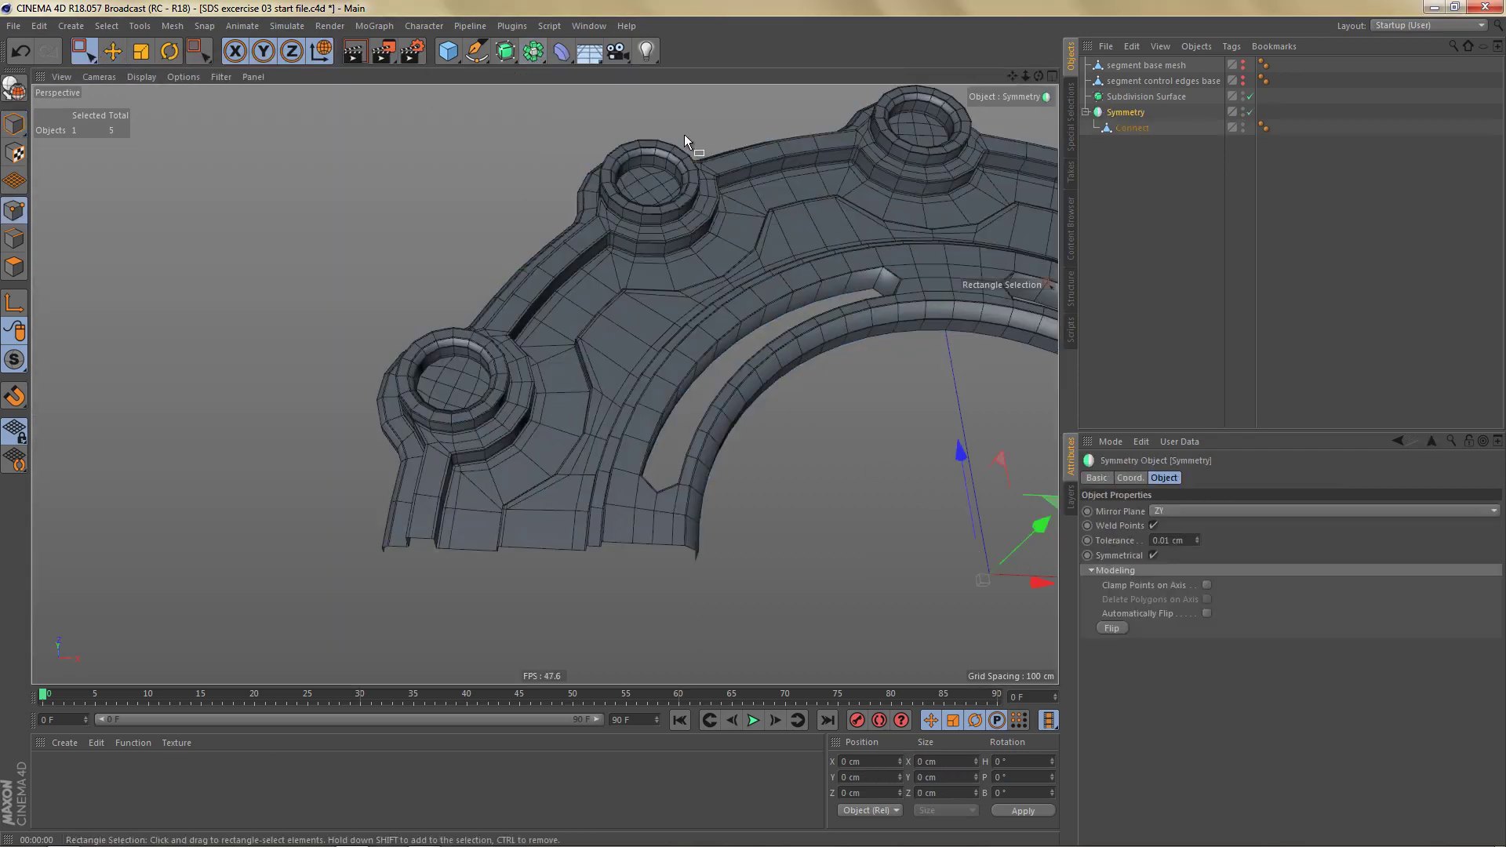
pyautogui.keyDown('alt'); pyautogui.moveTo(675, 194); pyautogui.dragTo(538, 214, button='middle'); pyautogui.keyUp('alt')
pyautogui.scroll(-2, 538, 213)
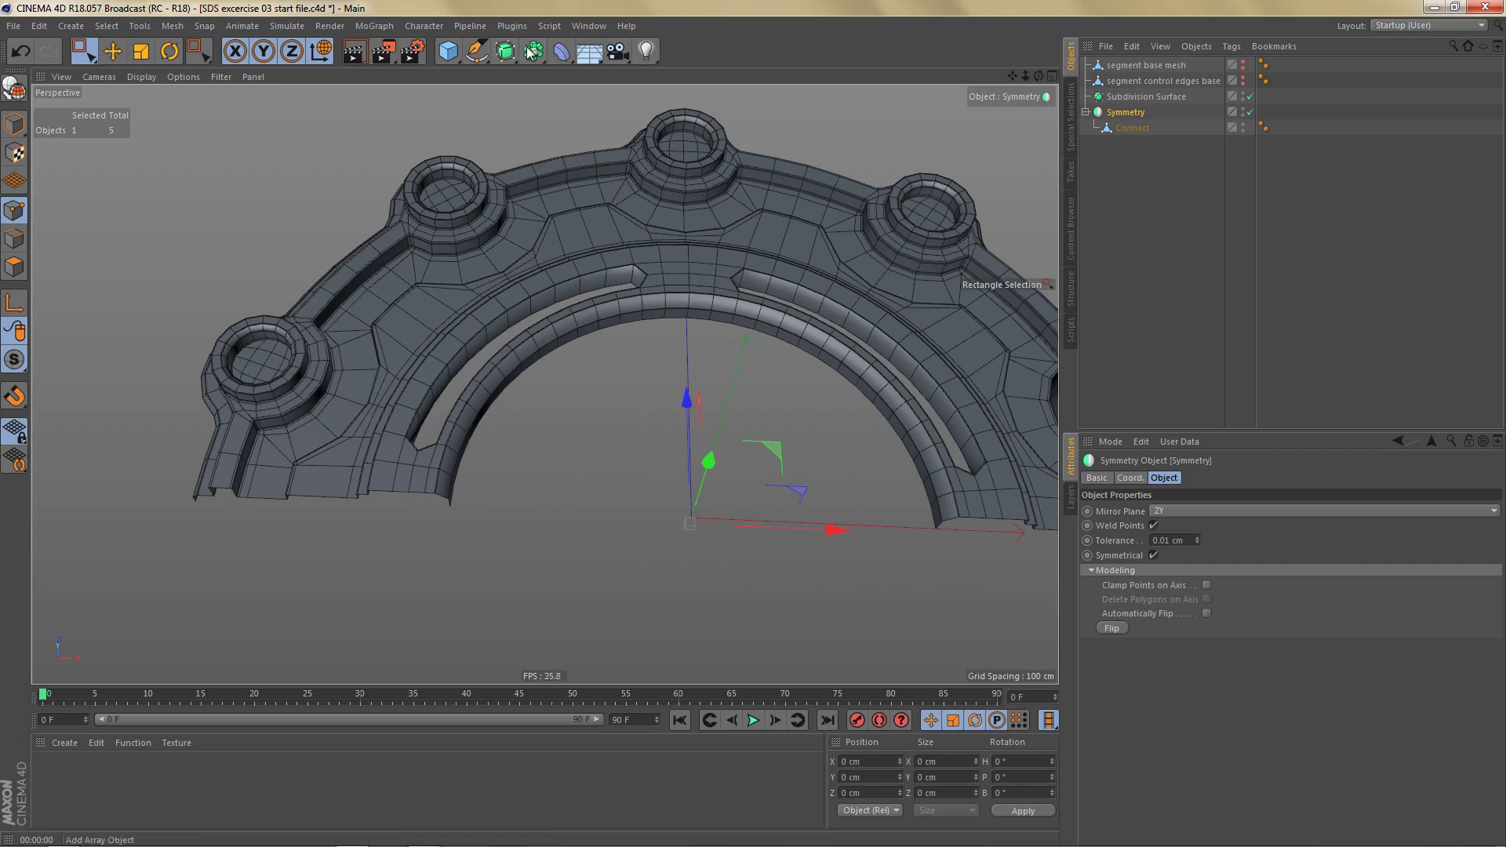
pyautogui.moveTo(538, 58); pyautogui.dragTo(690, 133)
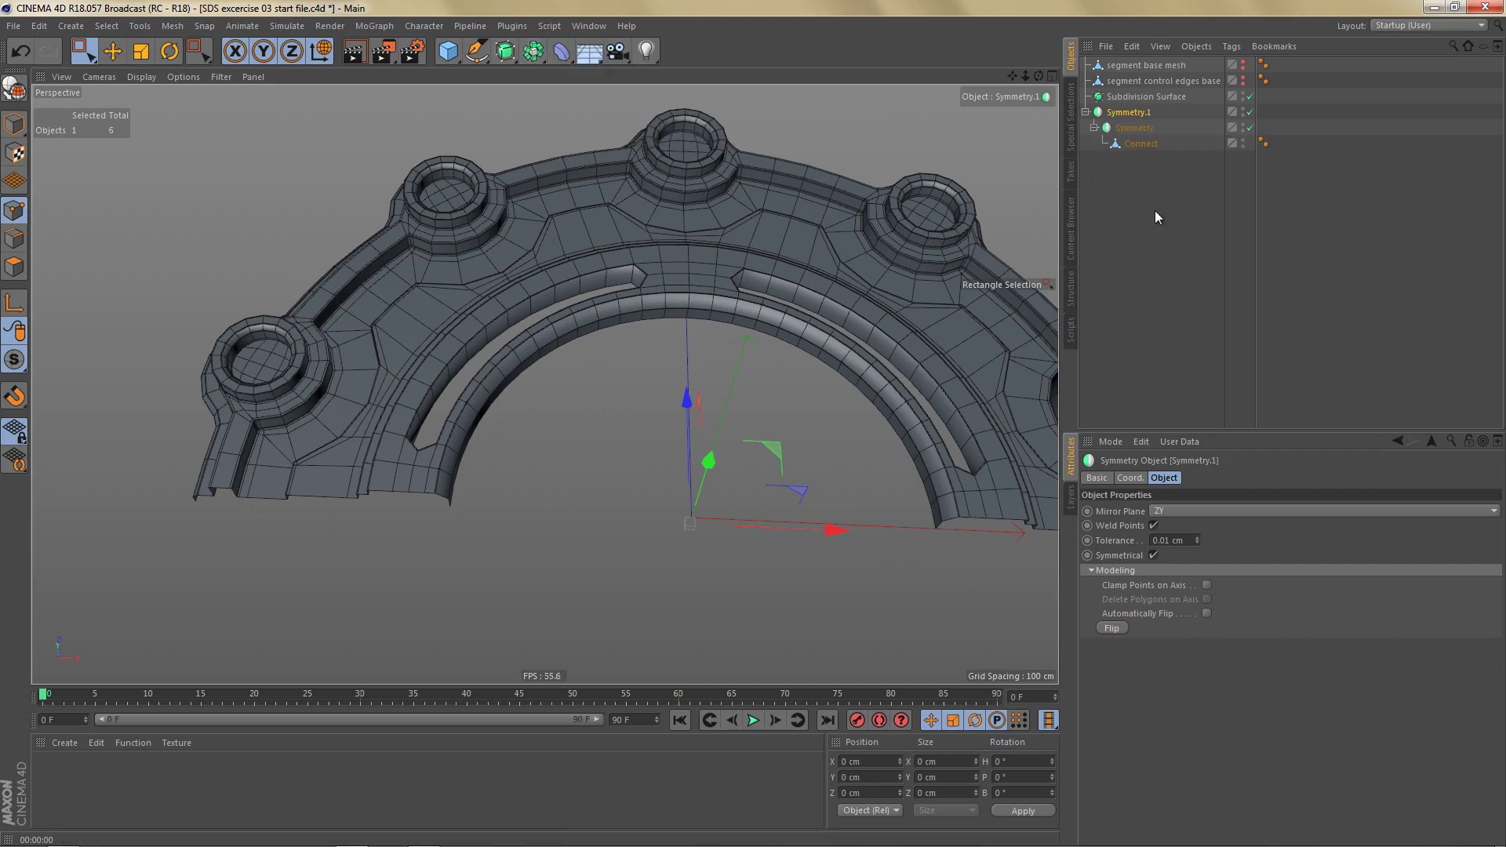
pyautogui.click(1165, 512)
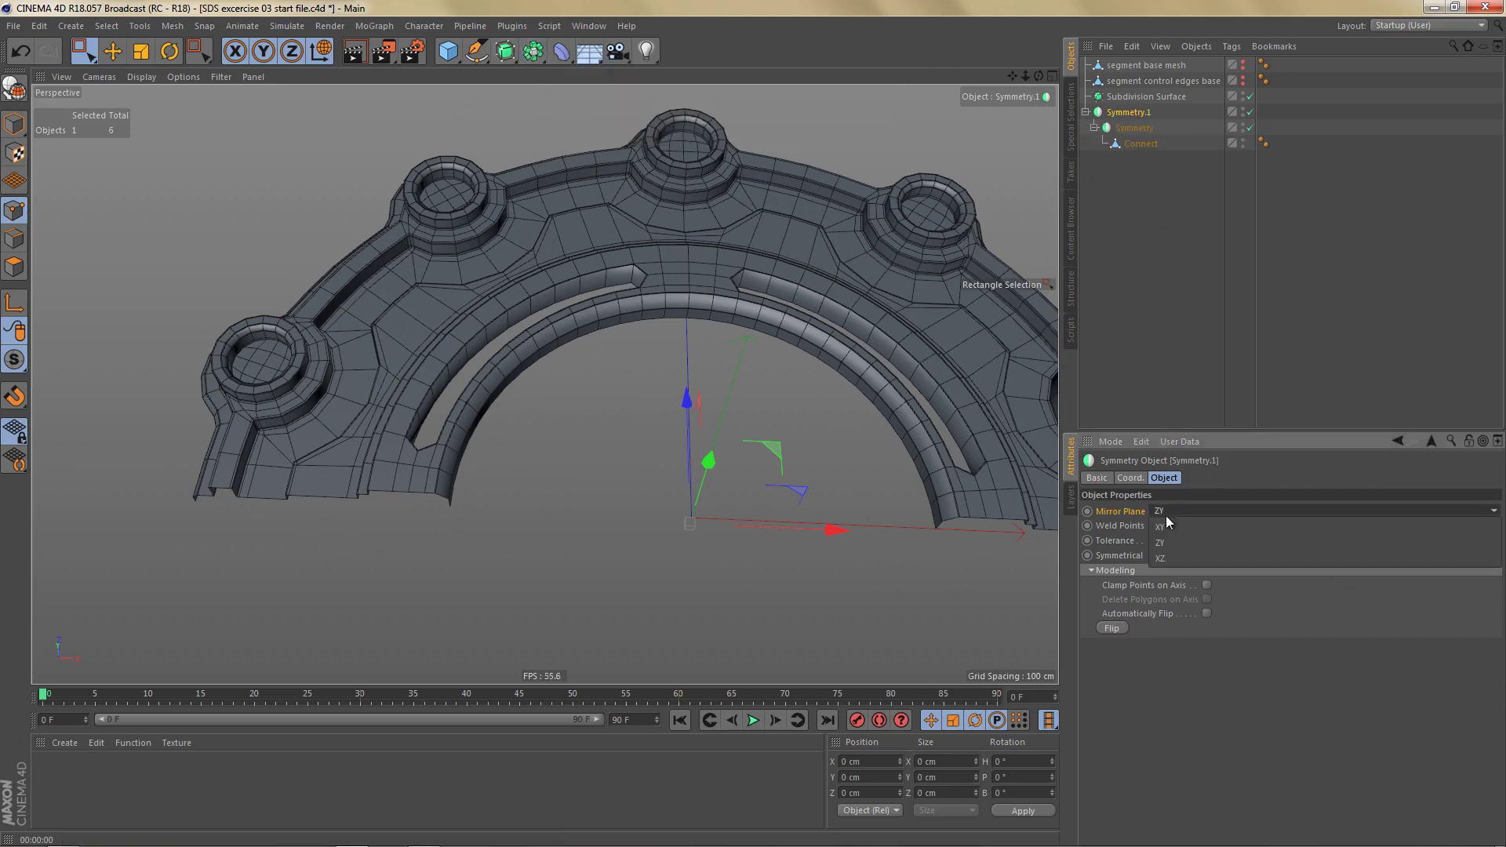
pyautogui.click(1169, 527)
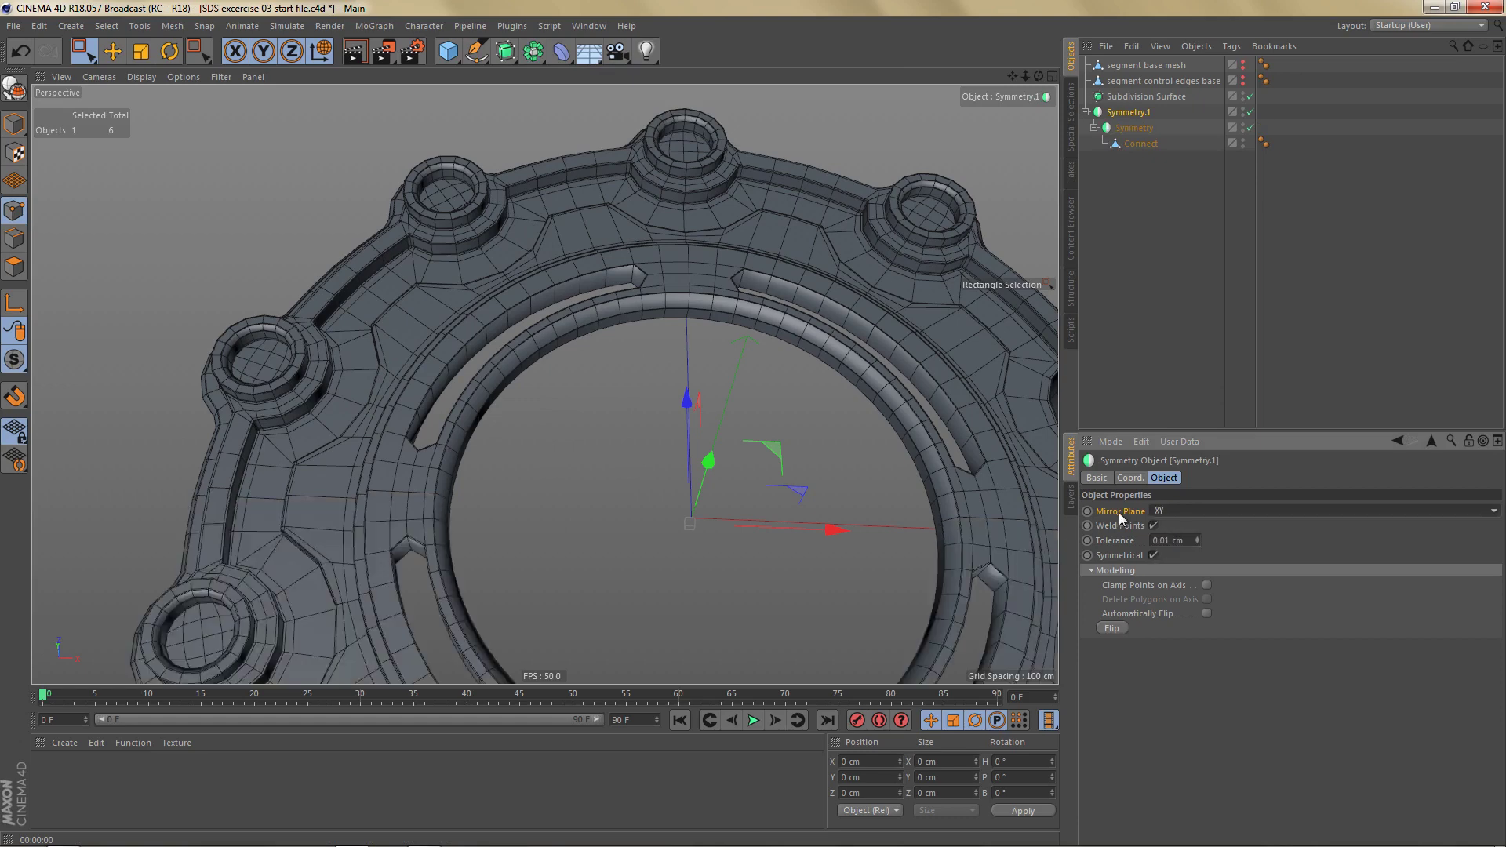
pyautogui.scroll(-3, 750, 370)
# Step: Make the nested Symmetry objects editable, move the resulting Connect mesh out of the null and delete the null
pyautogui.click(1139, 114)
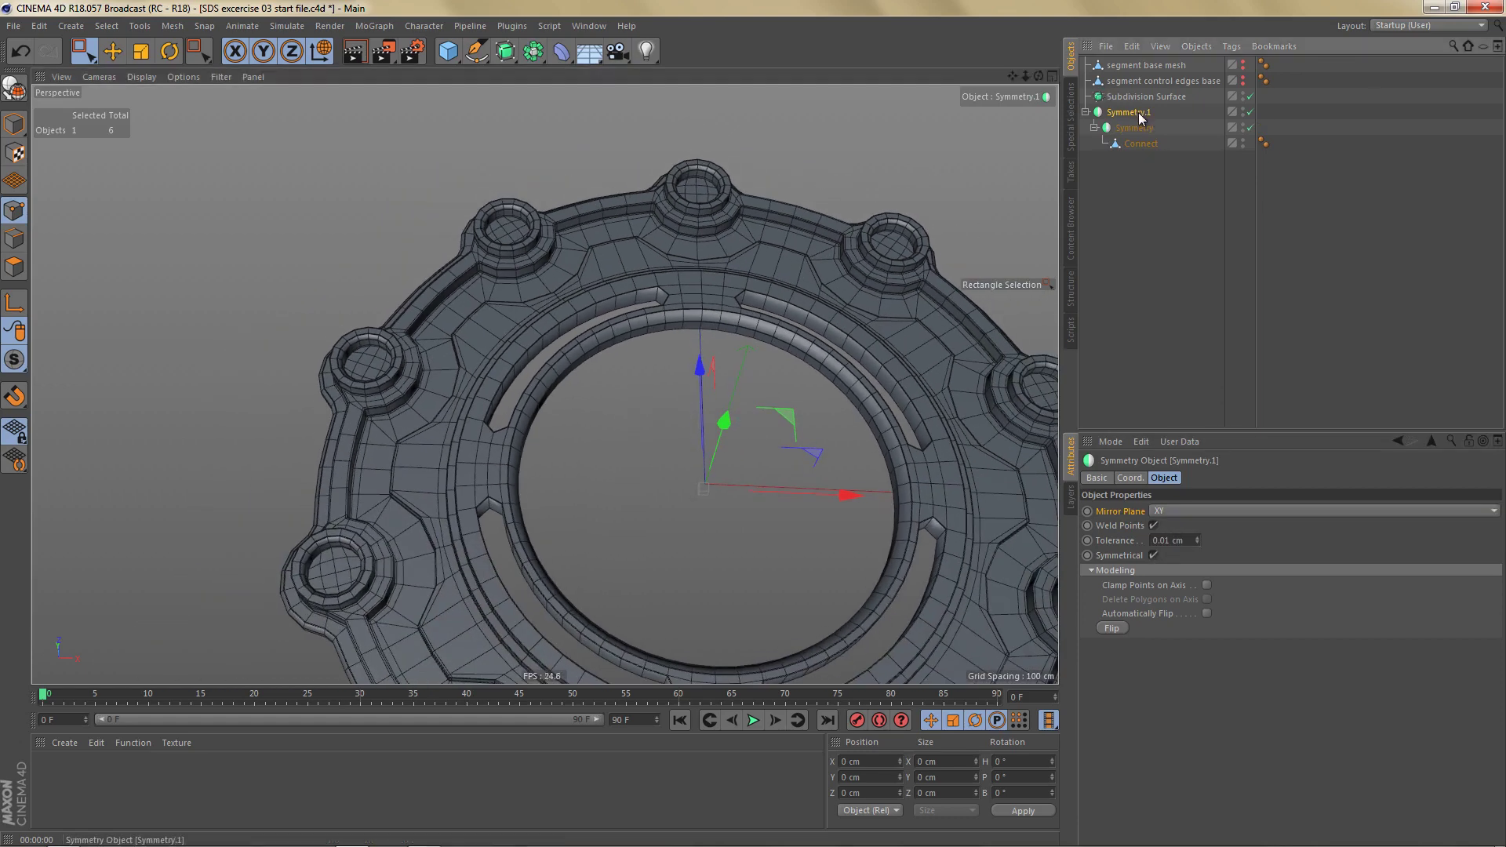
pyautogui.press('c')
pyautogui.keyDown('alt'); pyautogui.moveTo(846, 303); pyautogui.dragTo(896, 440, button='right'); pyautogui.keyUp('alt')
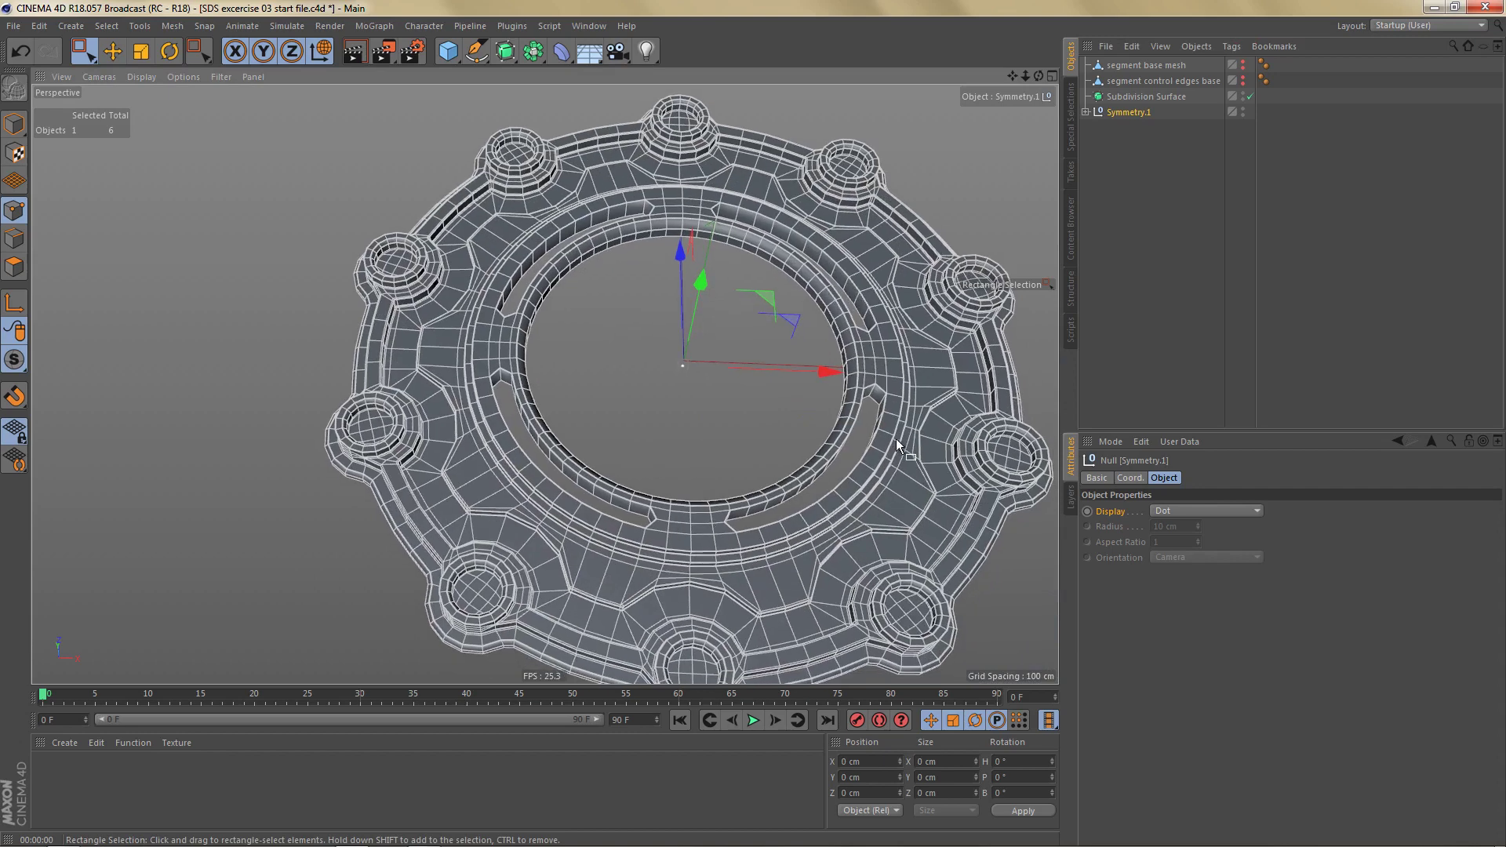
pyautogui.click(1085, 112)
pyautogui.moveTo(1136, 144)
pyautogui.mouseDown()
pyautogui.moveTo(1150, 140)
pyautogui.moveTo(1138, 115)
pyautogui.mouseUp()
pyautogui.click(1127, 111)
pyautogui.press('Delete')
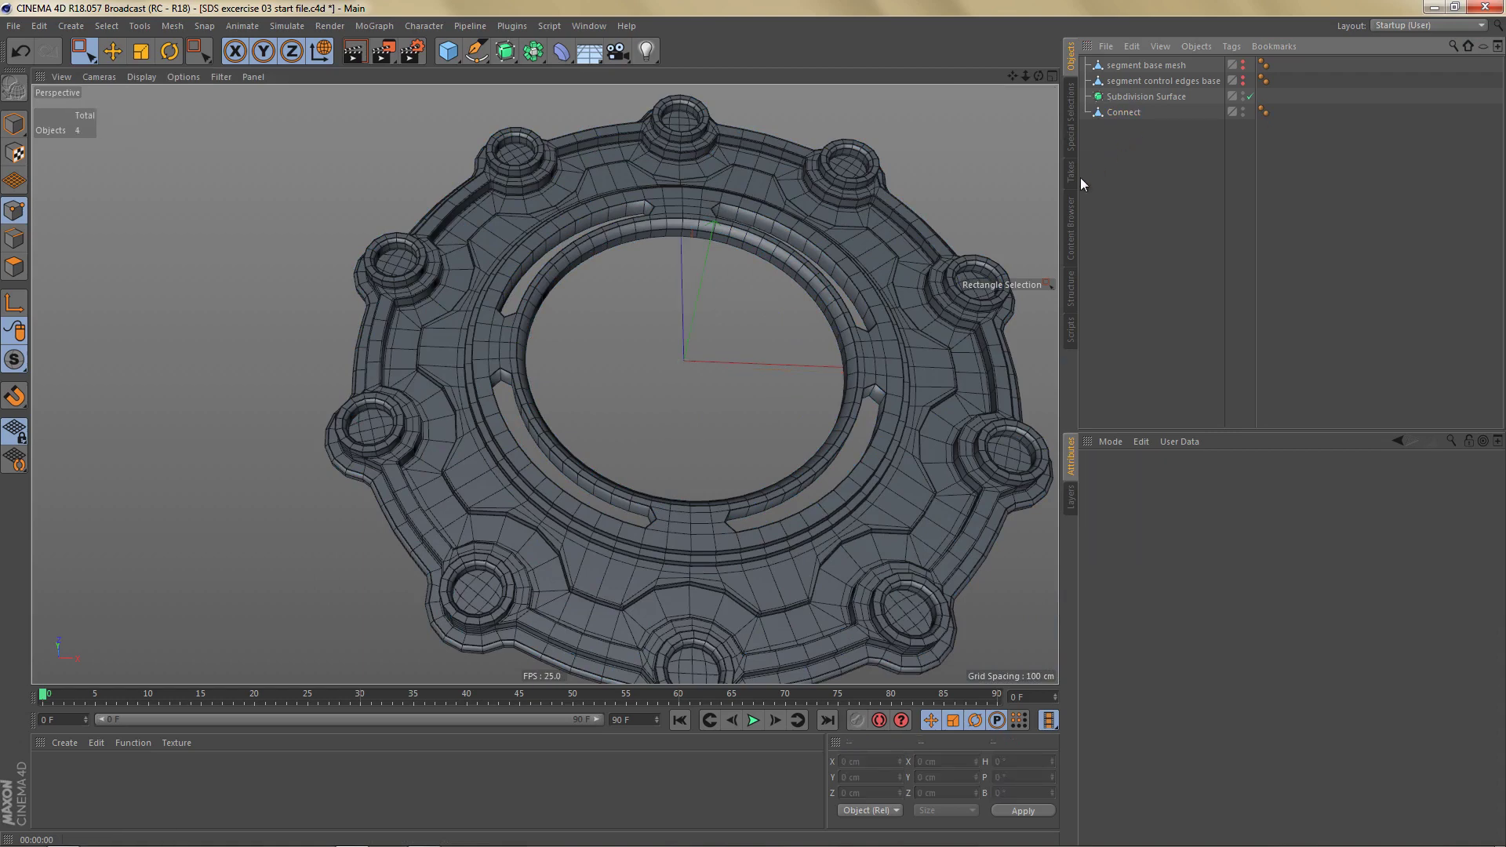
# Step: Set the Connect ring's Y position to 0 cm
pyautogui.click(1117, 114)
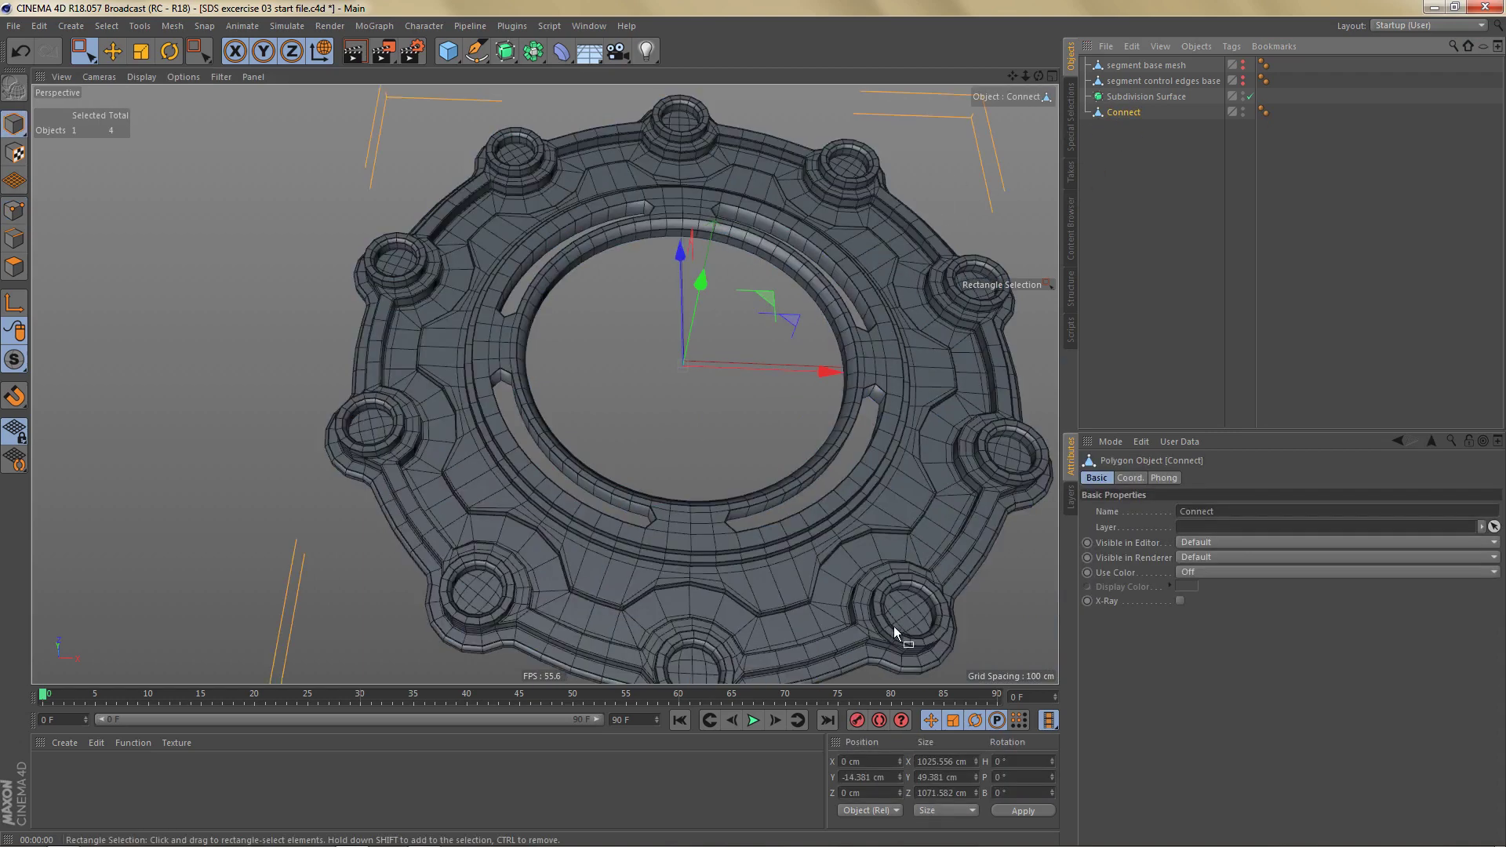
pyautogui.click(861, 777)
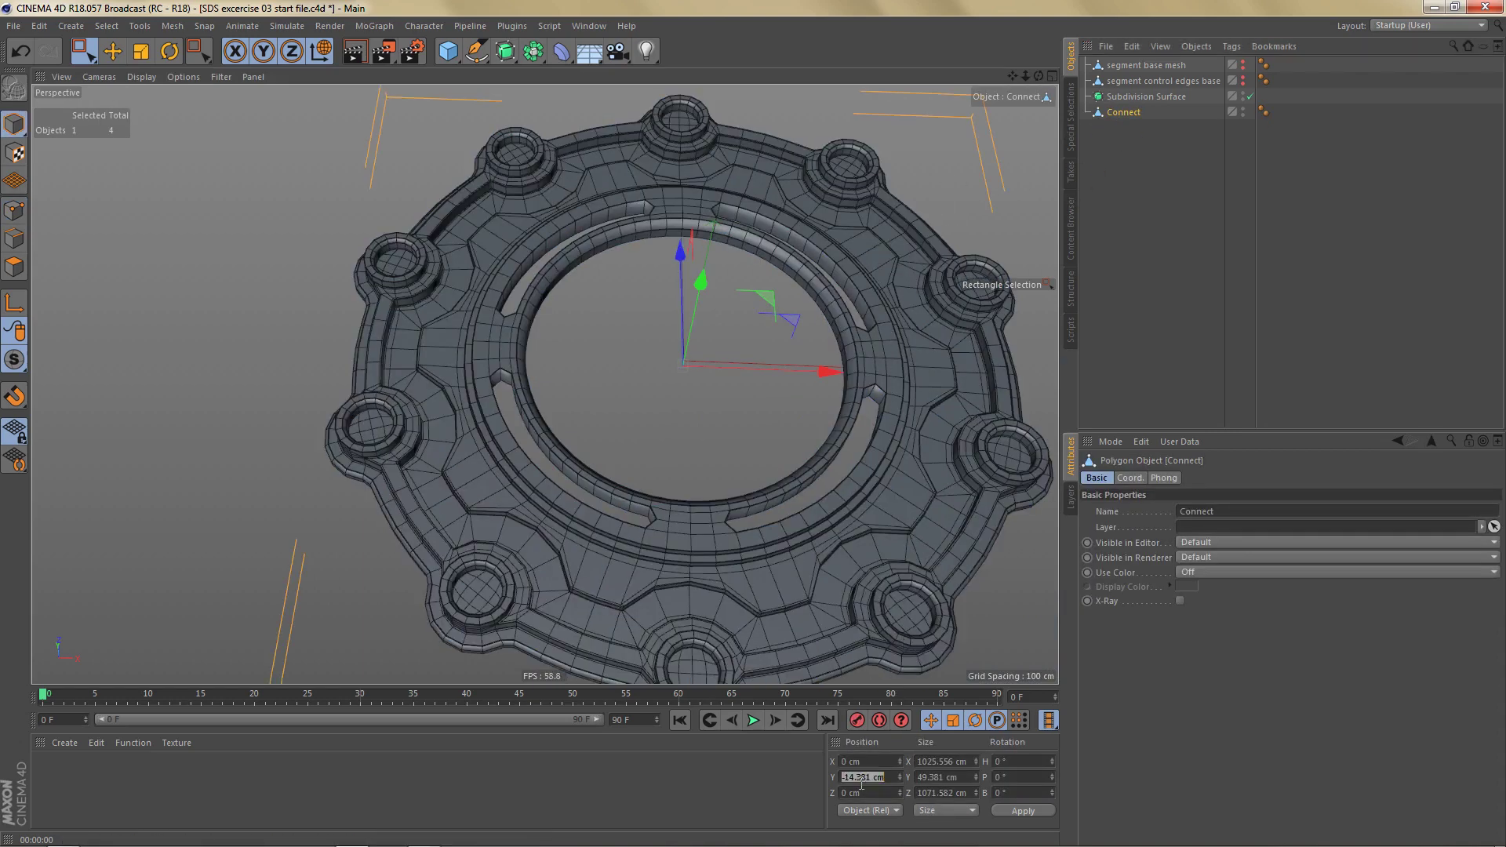
pyautogui.write('0')
pyautogui.press('Return')
# Step: Select the bottom edge loop of the ring's central hole and add the lower edge loop of one slot
pyautogui.keyDown('alt'); pyautogui.moveTo(715, 550); pyautogui.dragTo(759, 511); pyautogui.keyUp('alt')
pyautogui.keyDown('alt'); pyautogui.moveTo(763, 477); pyautogui.dragTo(781, 375, button='middle'); pyautogui.keyUp('alt')
pyautogui.keyDown('alt'); pyautogui.moveTo(535, 236); pyautogui.dragTo(629, 241, button='right'); pyautogui.keyUp('alt')
pyautogui.press('Tab')
pyautogui.press('w')
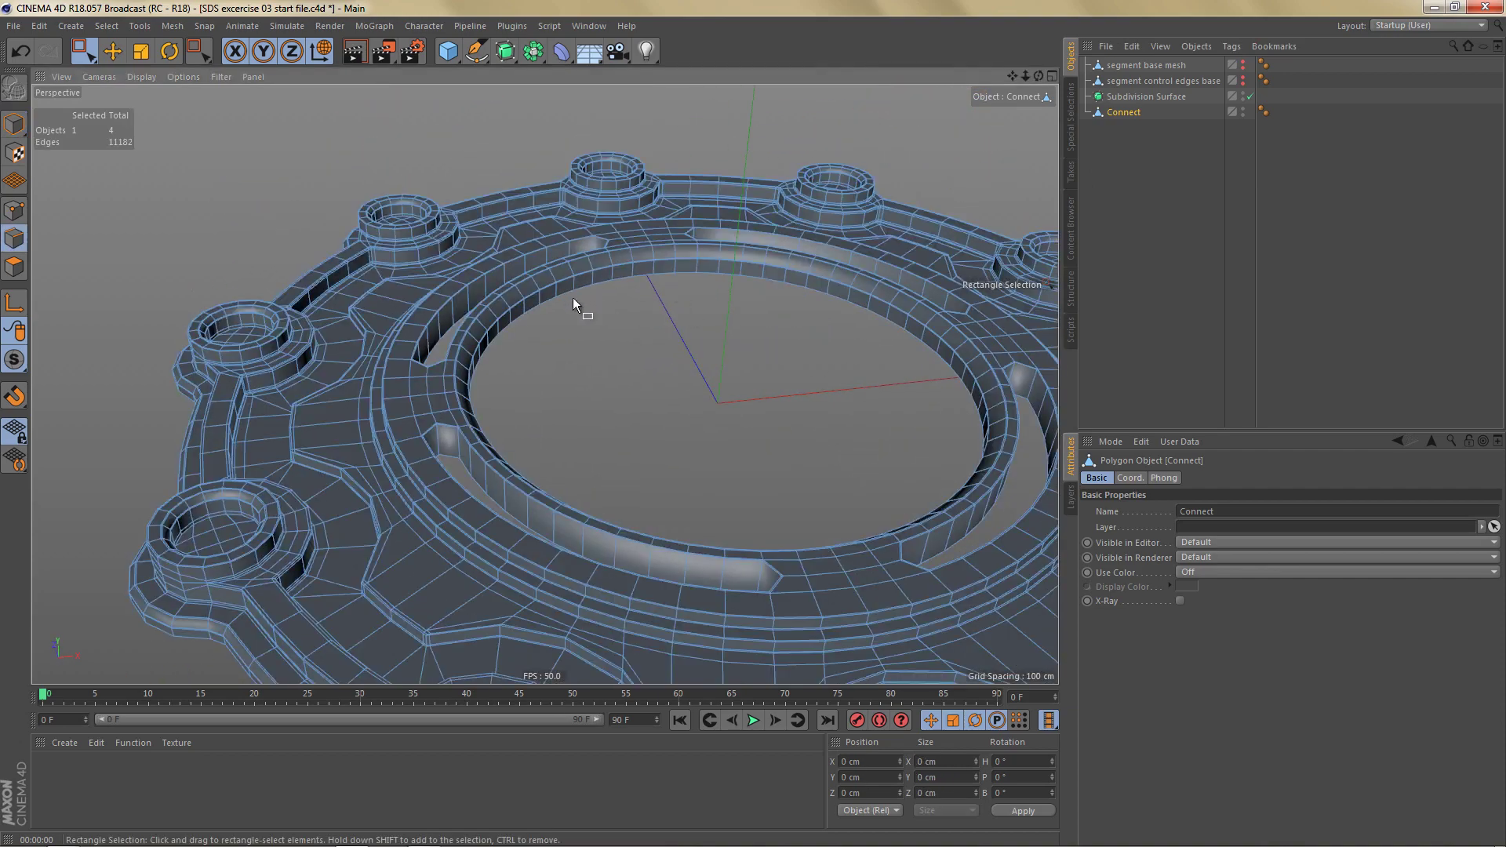
pyautogui.press('e')
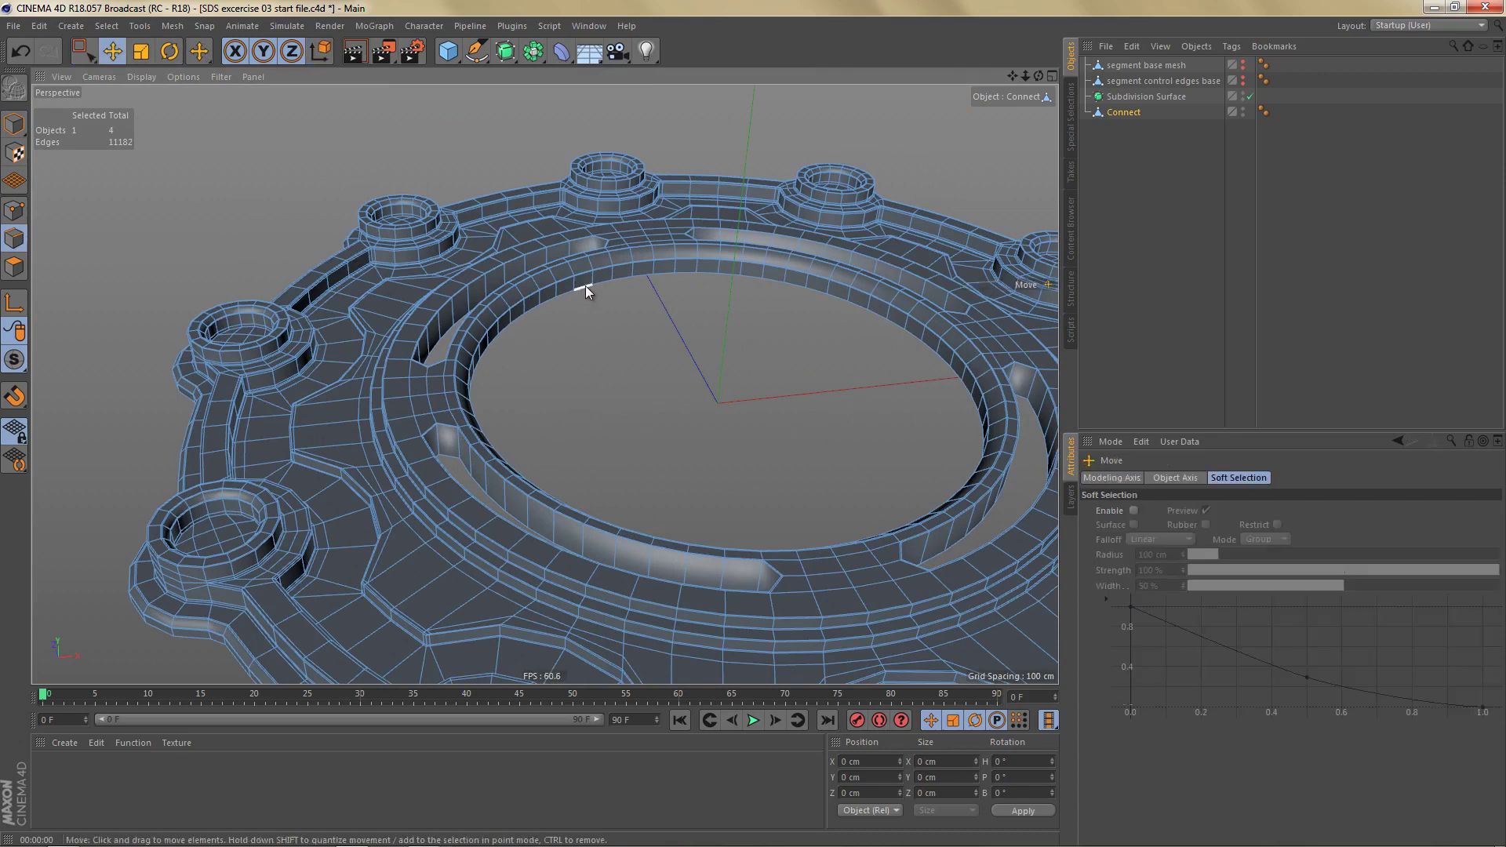
pyautogui.doubleClick(585, 286)
pyautogui.keyDown('alt'); pyautogui.moveTo(500, 290); pyautogui.dragTo(608, 286, button='right'); pyautogui.keyUp('alt')
pyautogui.keyDown('alt'); pyautogui.moveTo(533, 278); pyautogui.dragTo(558, 374); pyautogui.keyUp('alt')
pyautogui.keyDown('shift'); pyautogui.doubleClick(497, 266); pyautogui.keyUp('shift')
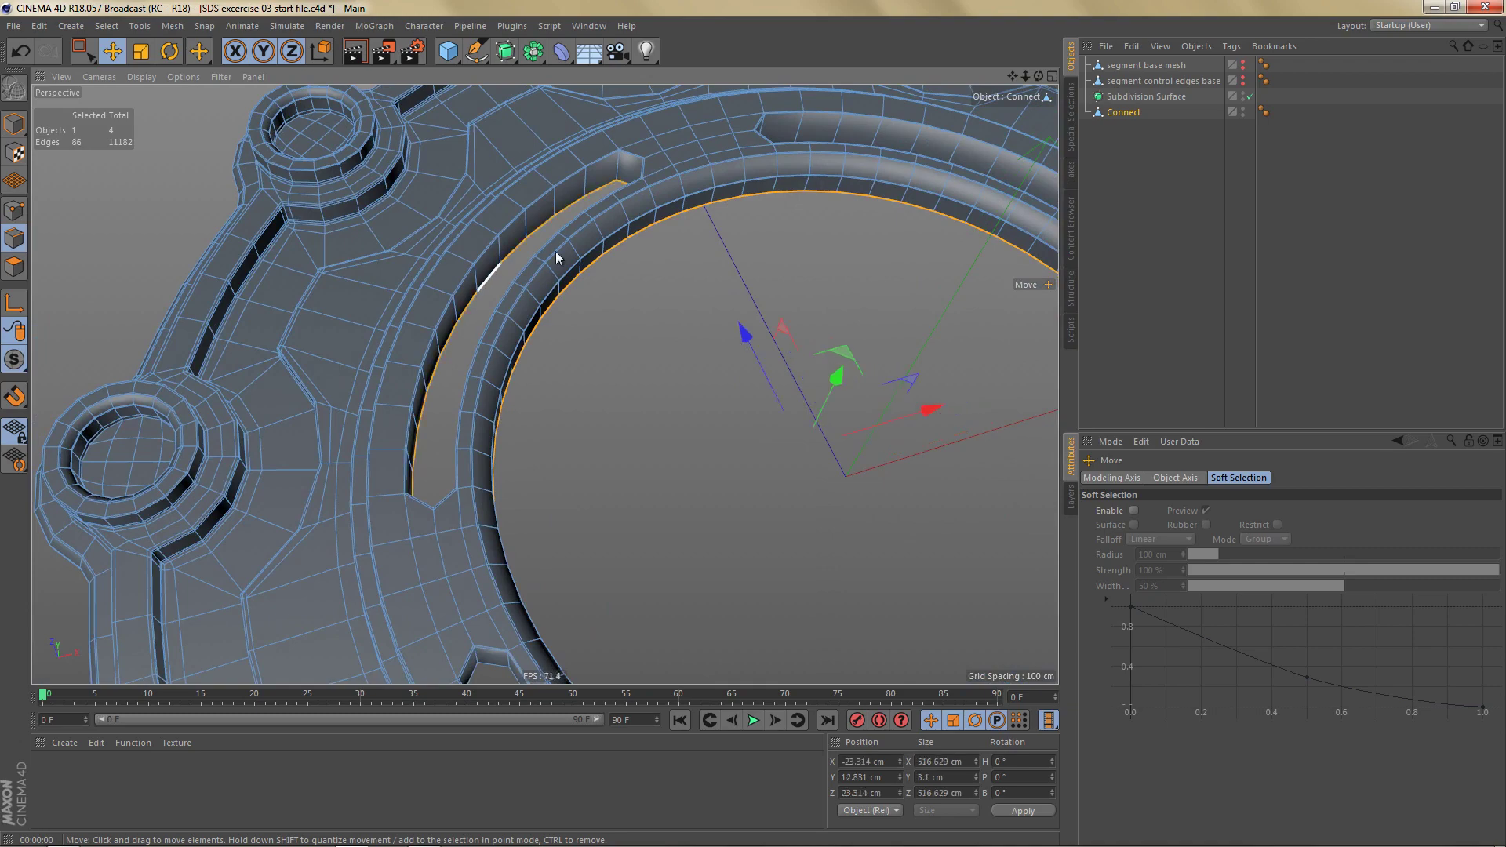
# Step: Add the lower edge loops of the remaining three slots to the edge selection
pyautogui.keyDown('alt'); pyautogui.moveTo(687, 197); pyautogui.dragTo(544, 384, button='middle'); pyautogui.keyUp('alt')
pyautogui.moveTo(668, 322)
pyautogui.keyDown('alt'); pyautogui.mouseDown(button='right')
pyautogui.moveTo(724, 318)
pyautogui.moveTo(661, 314)
pyautogui.moveTo(657, 379)
pyautogui.moveTo(502, 392)
pyautogui.mouseUp(button='right'); pyautogui.keyUp('alt')
pyautogui.keyDown('shift'); pyautogui.doubleClick(679, 321); pyautogui.keyUp('shift')
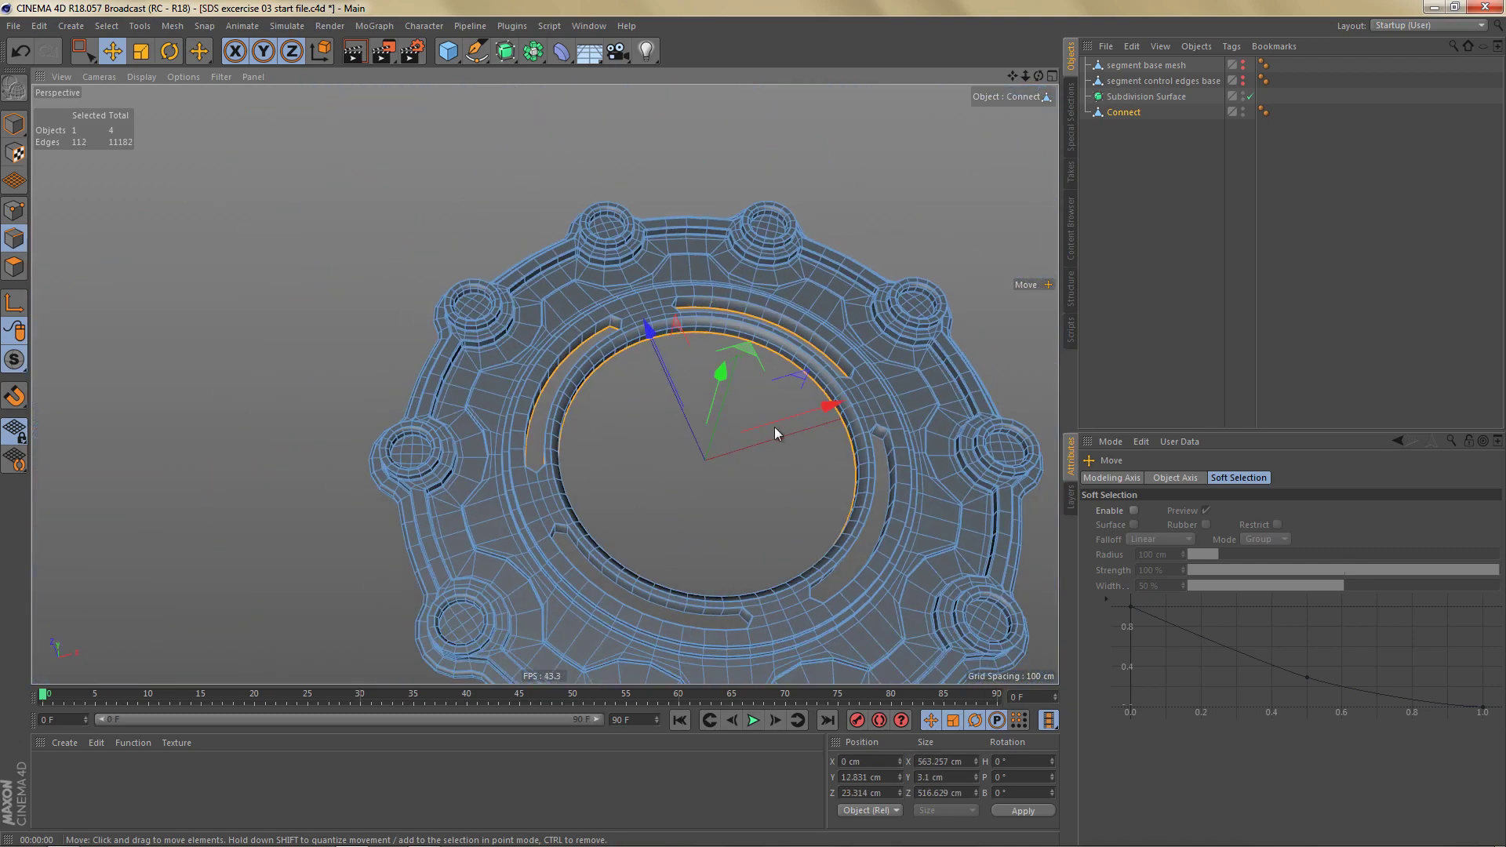
pyautogui.keyDown('alt'); pyautogui.moveTo(774, 427); pyautogui.dragTo(719, 263, button='middle'); pyautogui.keyUp('alt')
pyautogui.keyDown('alt'); pyautogui.moveTo(828, 333); pyautogui.dragTo(1043, 308, button='right'); pyautogui.keyUp('alt')
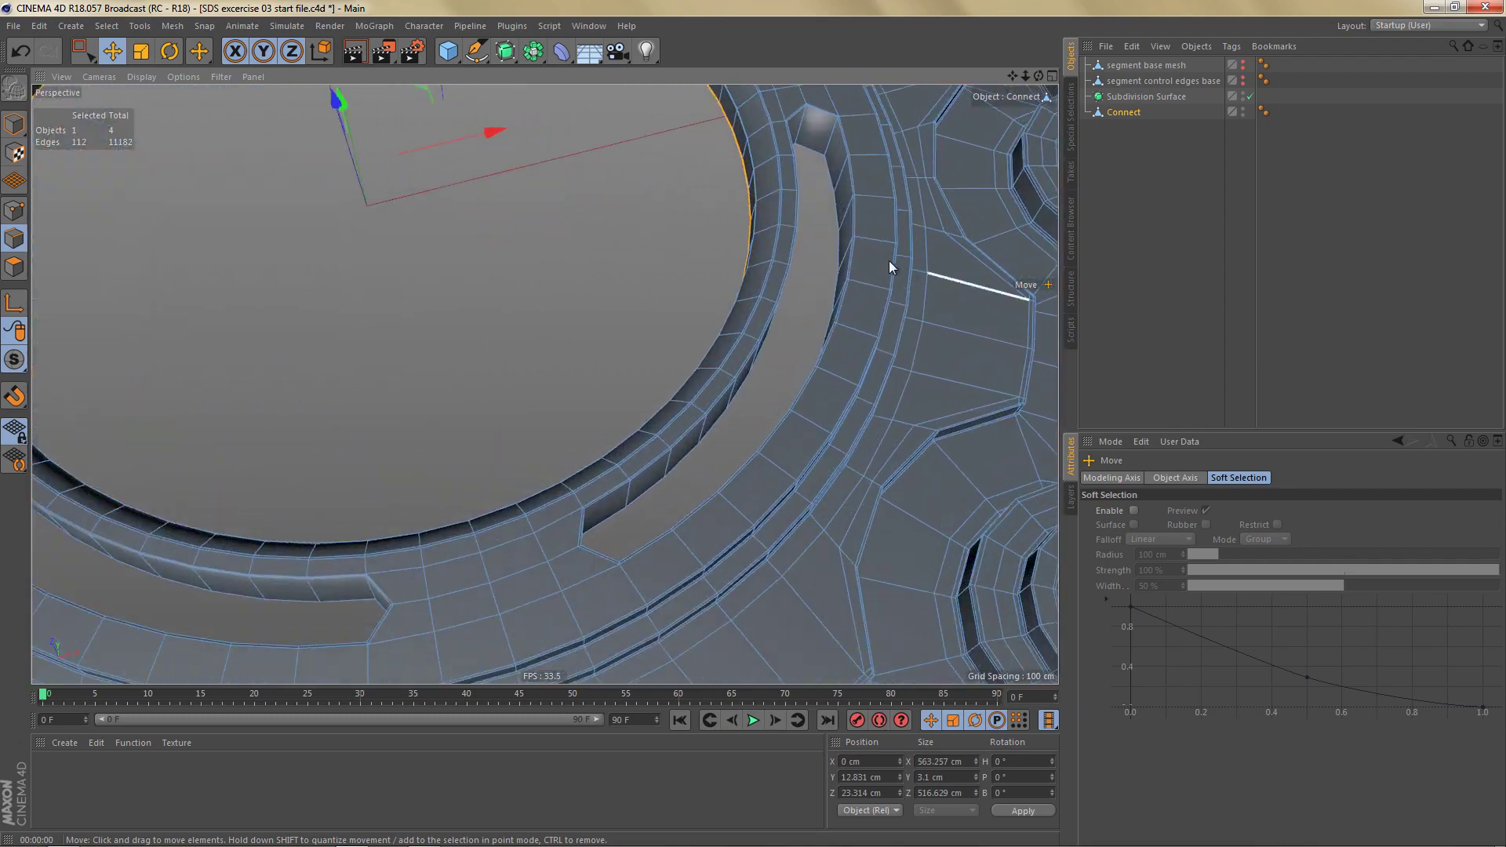
pyautogui.keyDown('shift'); pyautogui.click(838, 238); pyautogui.keyUp('shift')
pyautogui.keyDown('shift'); pyautogui.doubleClick(838, 238); pyautogui.keyUp('shift')
pyautogui.keyDown('alt'); pyautogui.moveTo(519, 482); pyautogui.dragTo(902, 359, button='middle'); pyautogui.keyUp('alt')
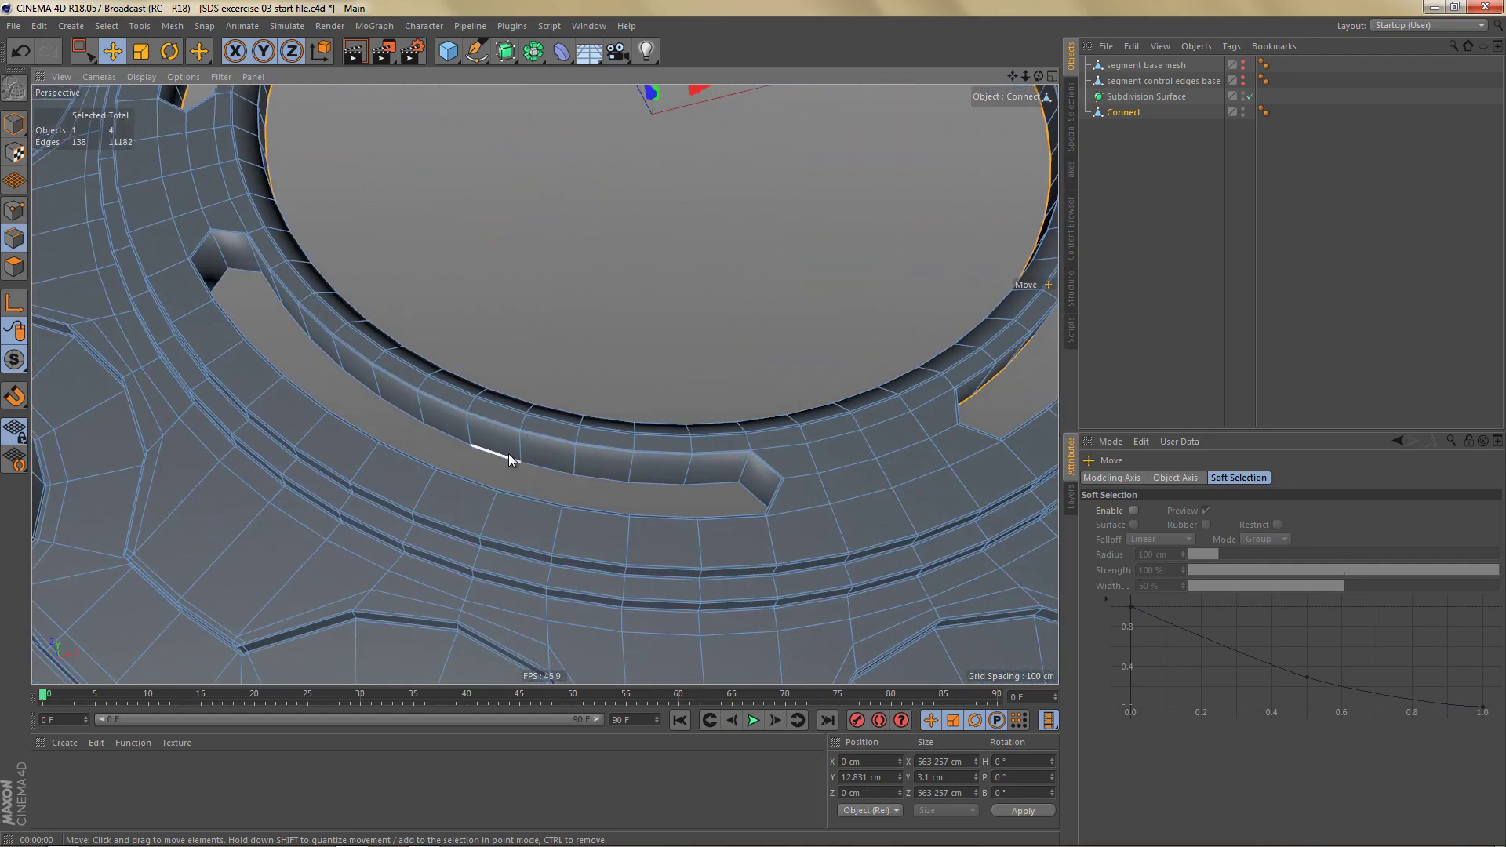
pyautogui.keyDown('shift'); pyautogui.doubleClick(507, 454); pyautogui.keyUp('shift')
# Step: Add the ring's outer bottom edge loop to the edge selection
pyautogui.keyDown('alt'); pyautogui.moveTo(704, 398); pyautogui.dragTo(683, 518, button='right'); pyautogui.keyUp('alt')
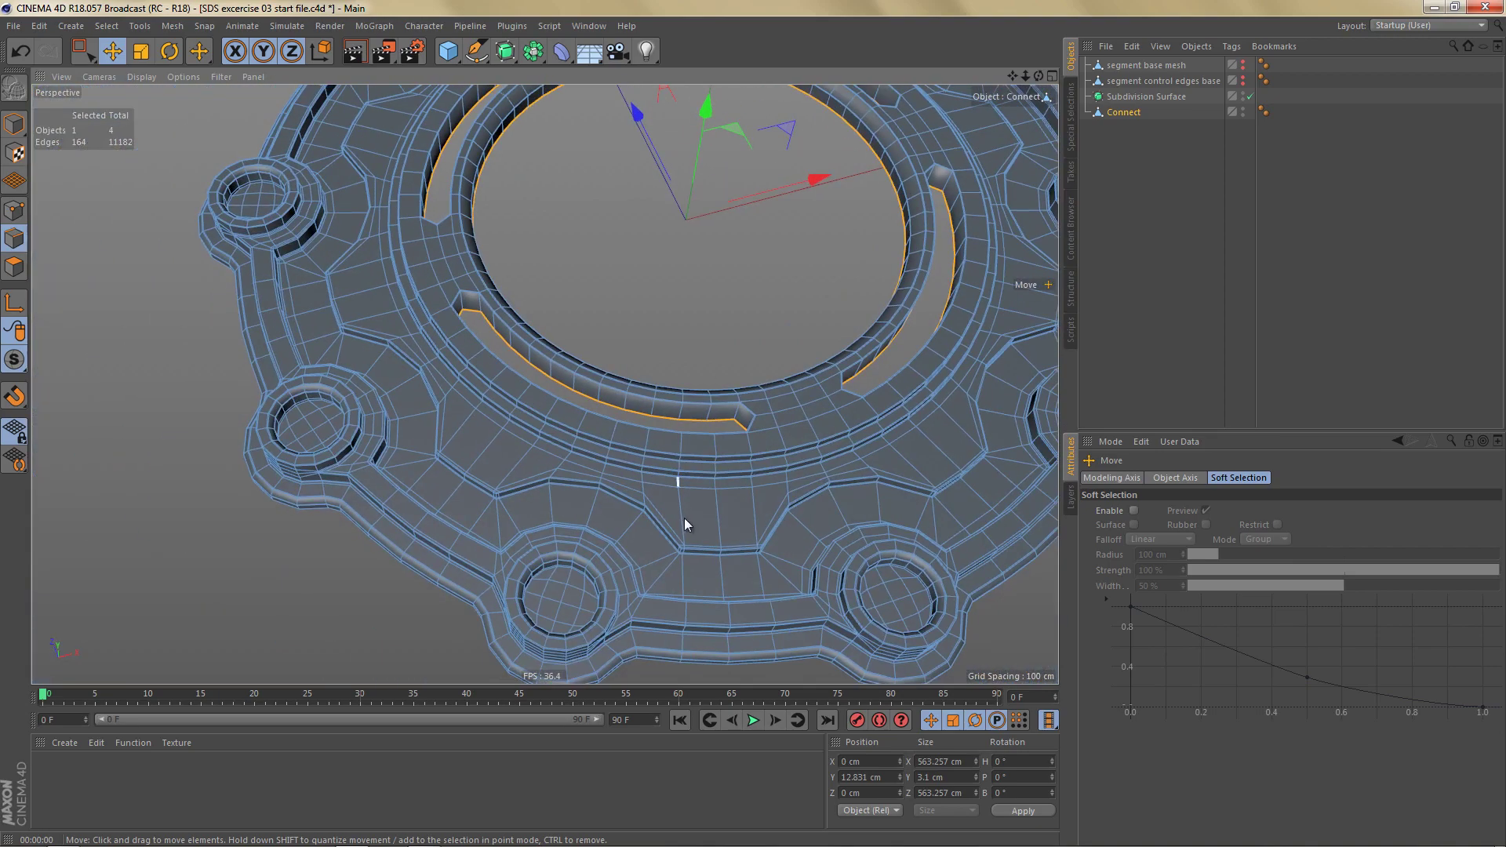
pyautogui.keyDown('alt'); pyautogui.moveTo(684, 518); pyautogui.dragTo(699, 461); pyautogui.keyUp('alt')
pyautogui.keyDown('alt'); pyautogui.moveTo(654, 569); pyautogui.dragTo(675, 373, button='middle'); pyautogui.keyUp('alt')
pyautogui.keyDown('alt'); pyautogui.moveTo(623, 500); pyautogui.dragTo(600, 450, button='right'); pyautogui.keyUp('alt')
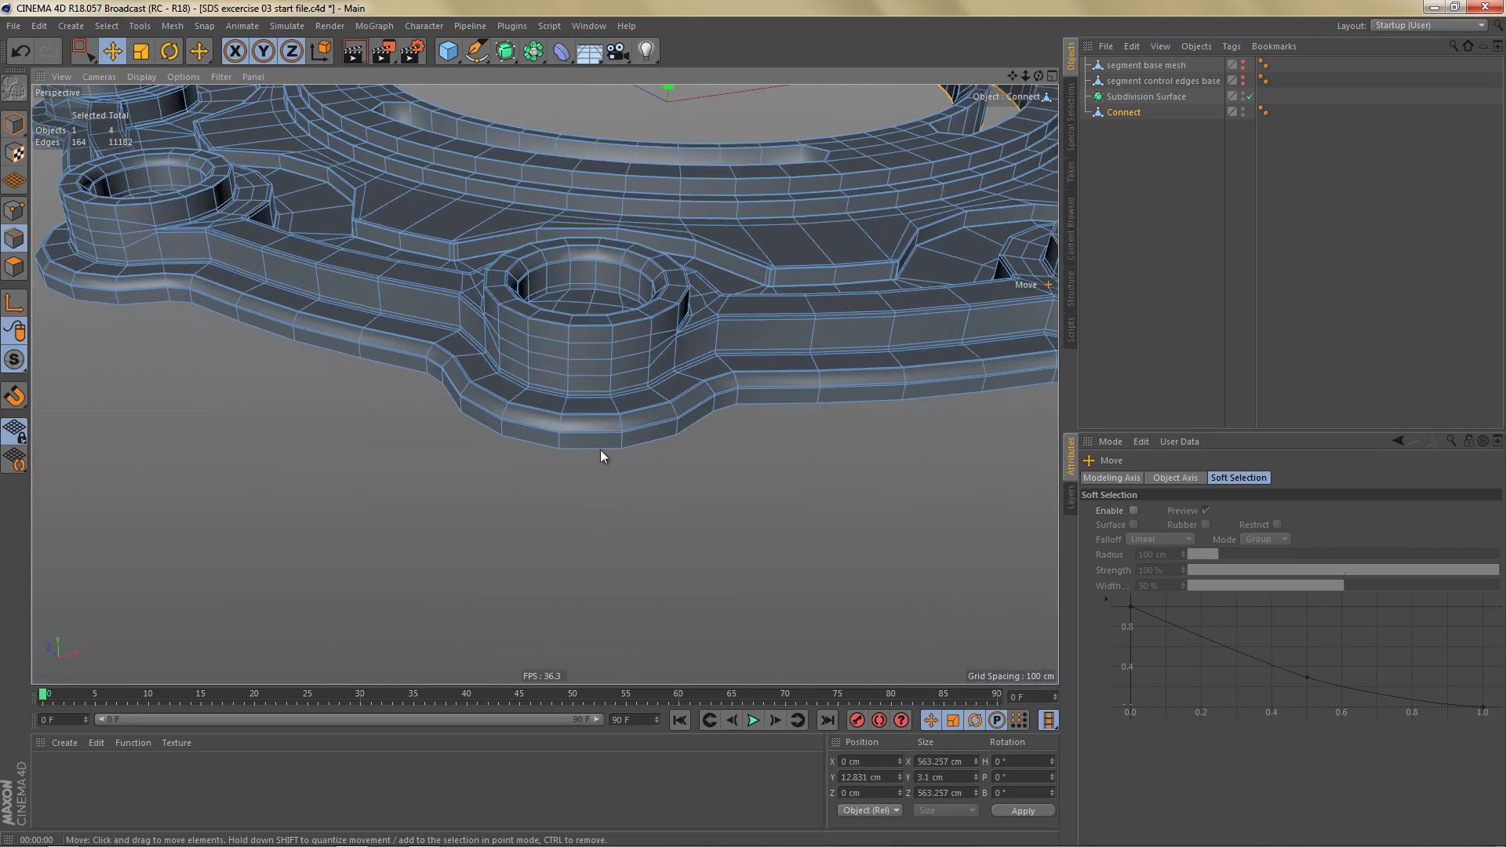
pyautogui.keyDown('shift'); pyautogui.doubleClick(599, 444); pyautogui.keyUp('shift')
# Step: Flatten the selected bottom edges onto the ground plane by setting their Y position and Y size to 0
pyautogui.moveTo(878, 778); pyautogui.dragTo(776, 782)
pyautogui.write('0')
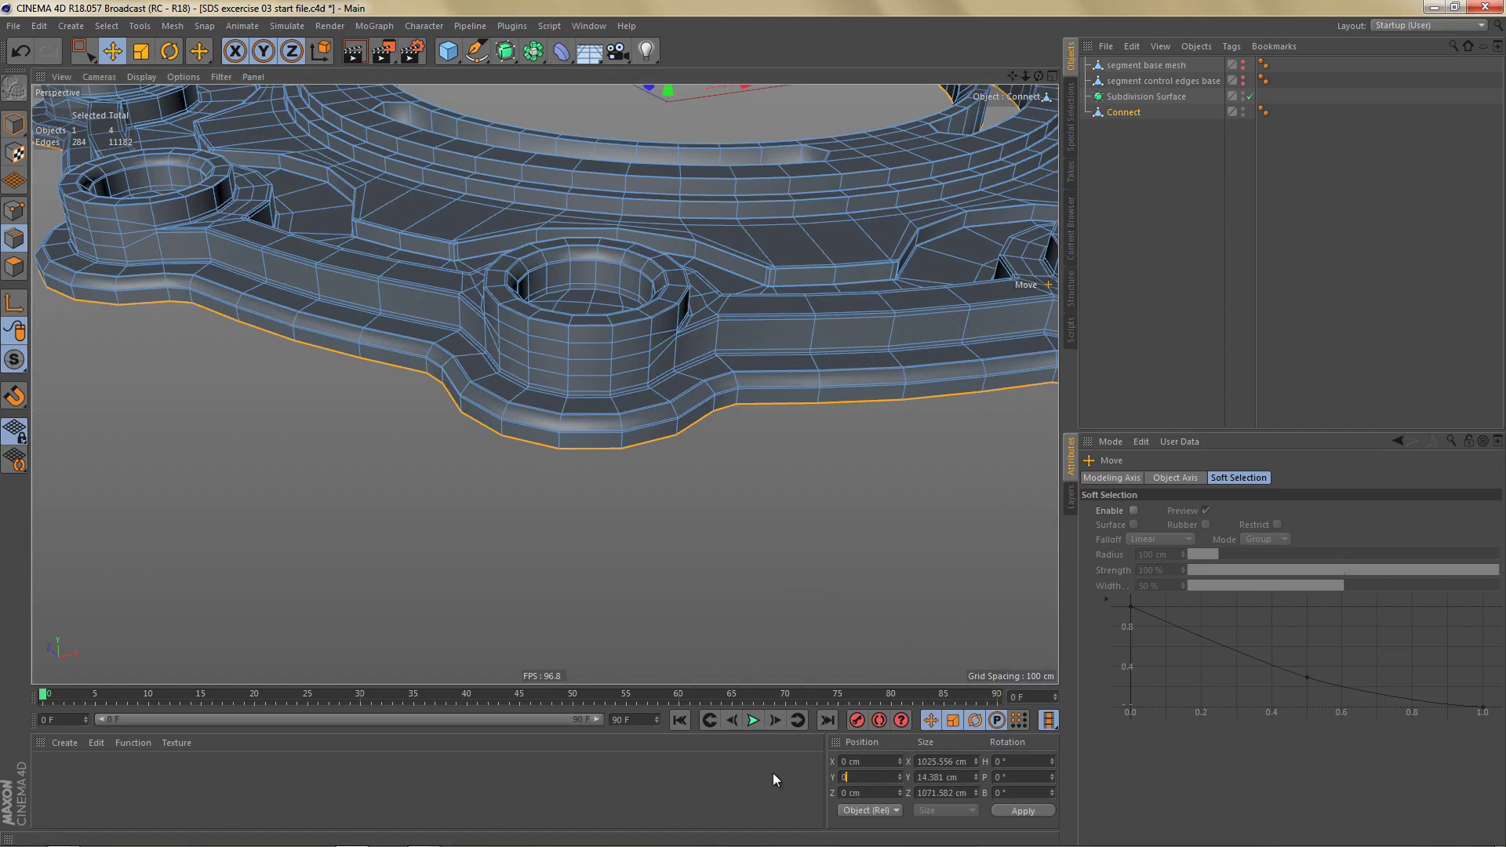
pyautogui.press('Return')
pyautogui.doubleClick(928, 776)
pyautogui.write('0')
pyautogui.click(1021, 810)
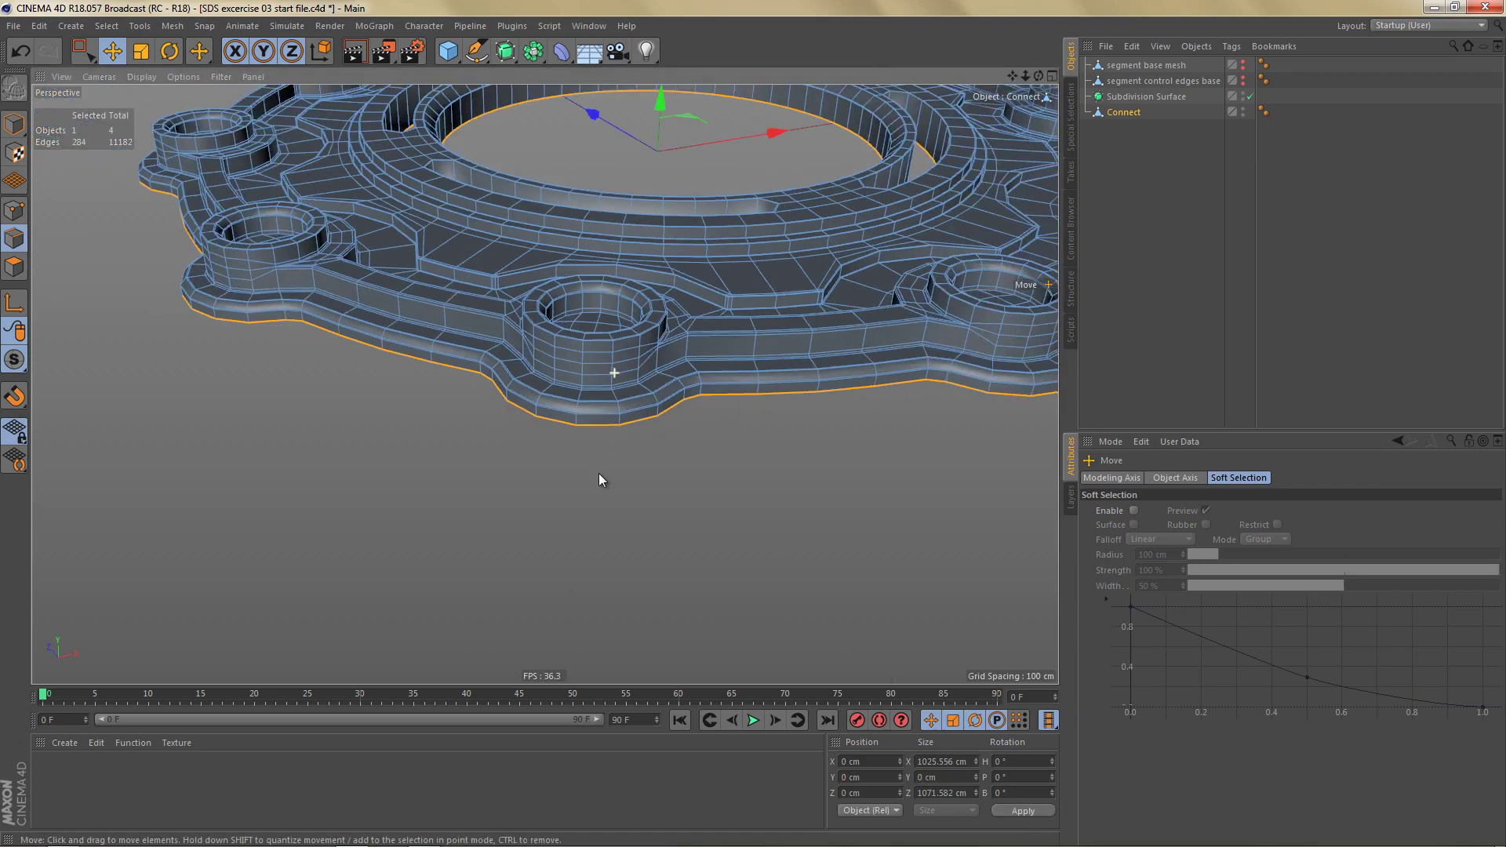
# Step: Mirror the ring downwards by making it a child of a new Symmetry object with the XZ mirror plane
pyautogui.keyDown('alt'); pyautogui.moveTo(599, 473); pyautogui.dragTo(595, 500, button='right'); pyautogui.keyUp('alt')
pyautogui.keyDown('alt'); pyautogui.moveTo(783, 215); pyautogui.dragTo(787, 311, button='middle'); pyautogui.keyUp('alt')
pyautogui.keyDown('alt'); pyautogui.moveTo(788, 261); pyautogui.dragTo(779, 313); pyautogui.keyUp('alt')
pyautogui.keyDown('alt'); pyautogui.moveTo(777, 317); pyautogui.dragTo(763, 353, button='right'); pyautogui.keyUp('alt')
pyautogui.keyDown('alt'); pyautogui.moveTo(764, 353); pyautogui.dragTo(743, 424, button='middle'); pyautogui.keyUp('alt')
pyautogui.moveTo(533, 52); pyautogui.dragTo(714, 129)
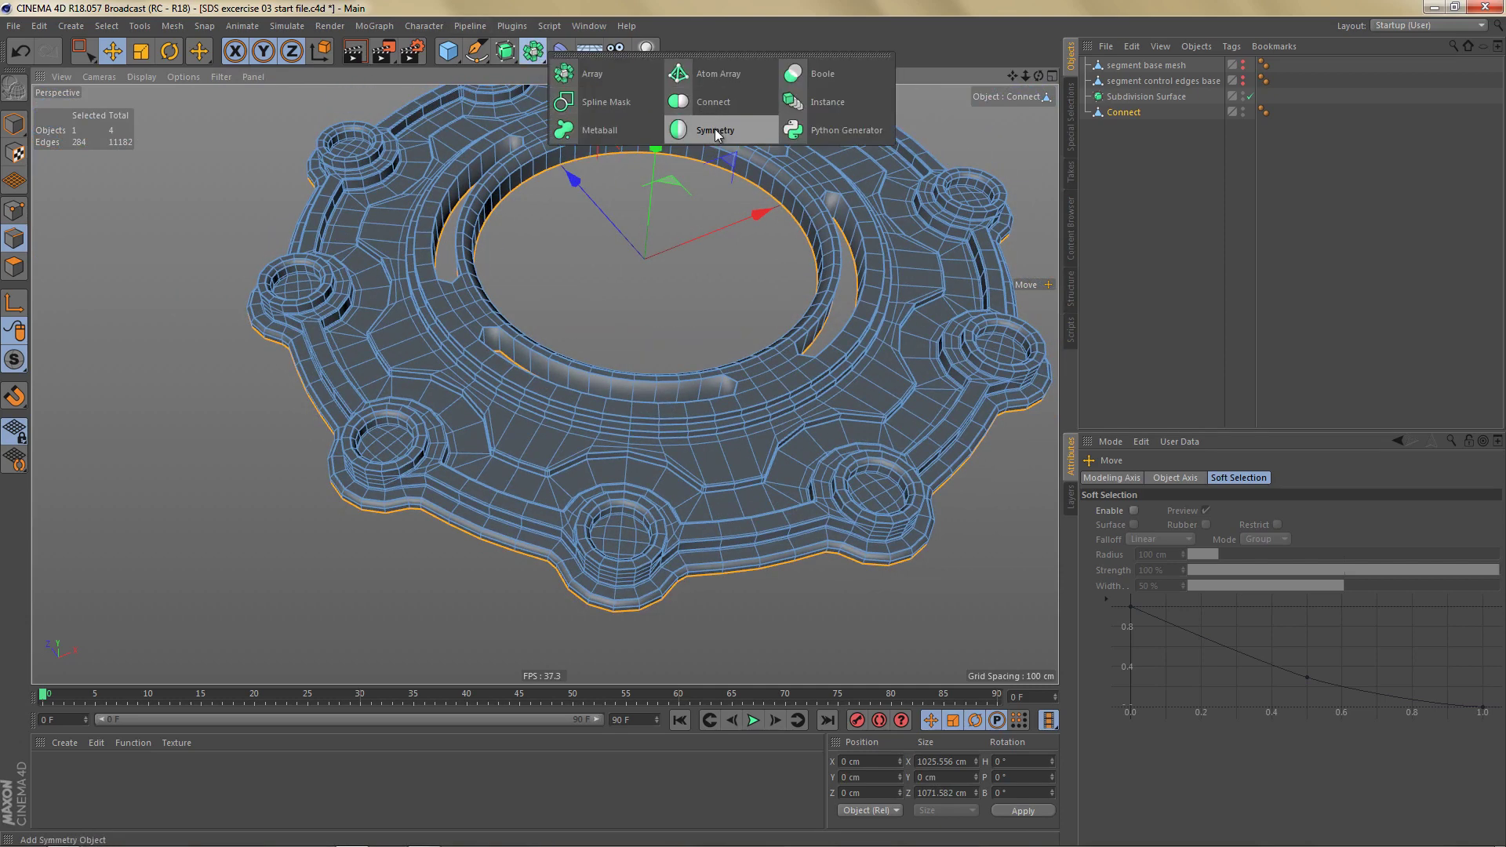
pyautogui.keyDown('alt'); pyautogui.click(713, 129); pyautogui.keyUp('alt')
pyautogui.keyDown('alt'); pyautogui.moveTo(891, 313); pyautogui.dragTo(864, 318, button='middle'); pyautogui.keyUp('alt')
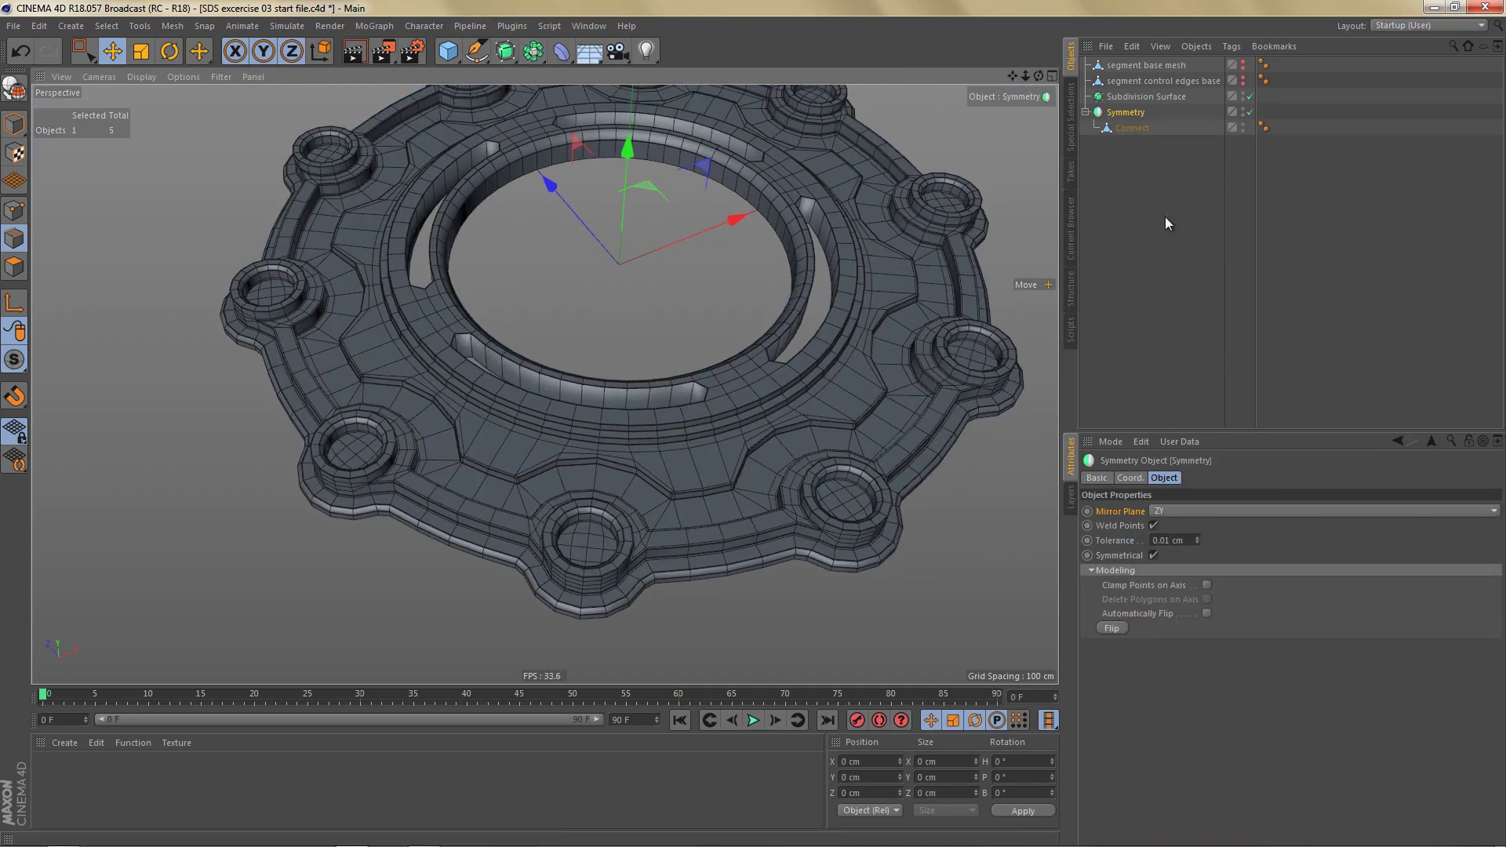
pyautogui.click(1162, 510)
pyautogui.click(1175, 557)
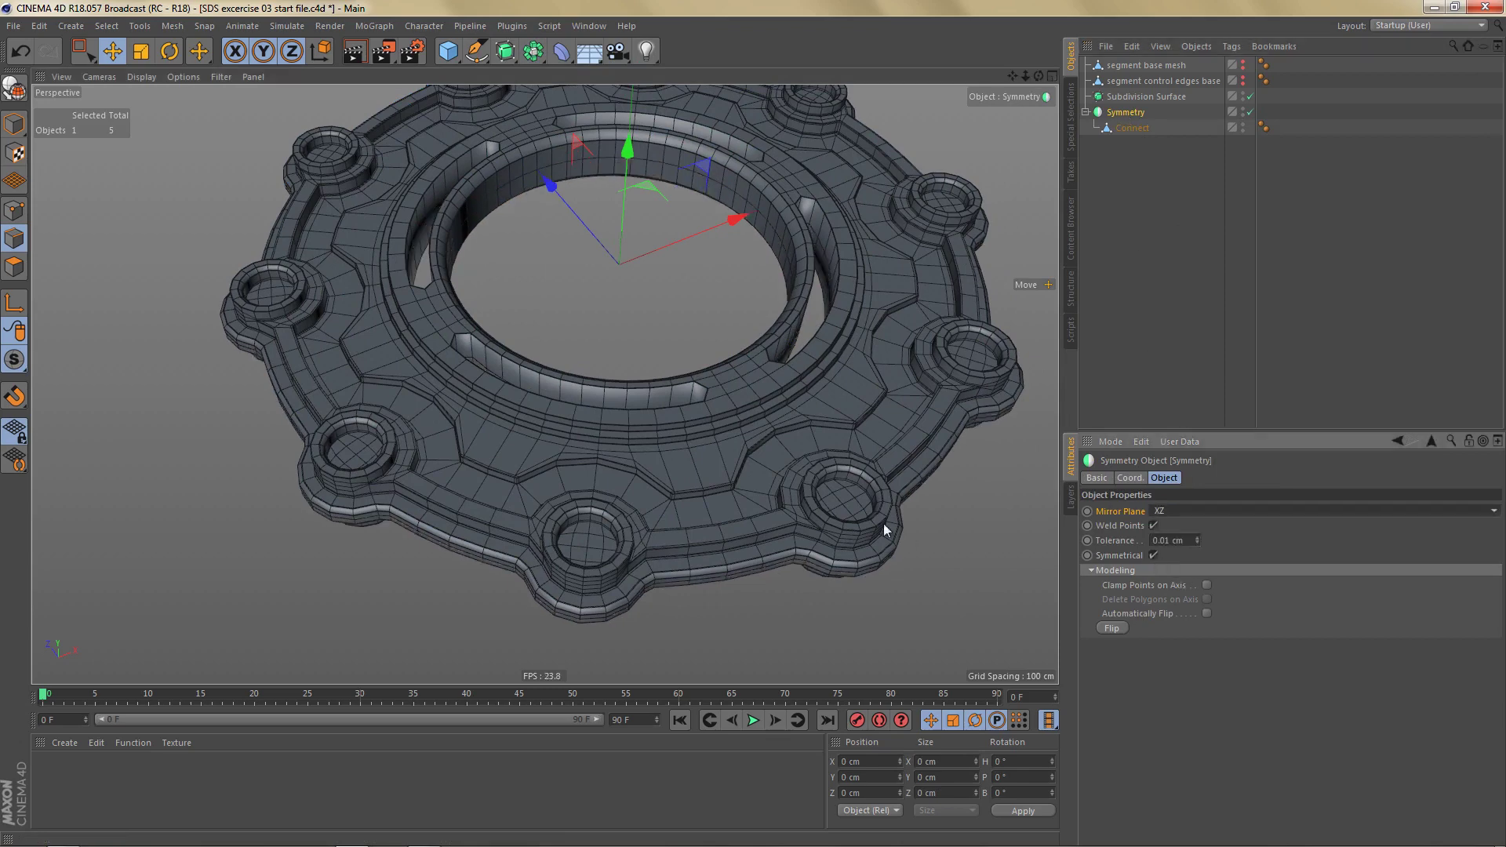
# Step: Place the Symmetry object under the Subdivision Surface and inspect the smoothed central hole and slots
pyautogui.keyDown('alt'); pyautogui.moveTo(835, 479); pyautogui.dragTo(834, 501); pyautogui.keyUp('alt')
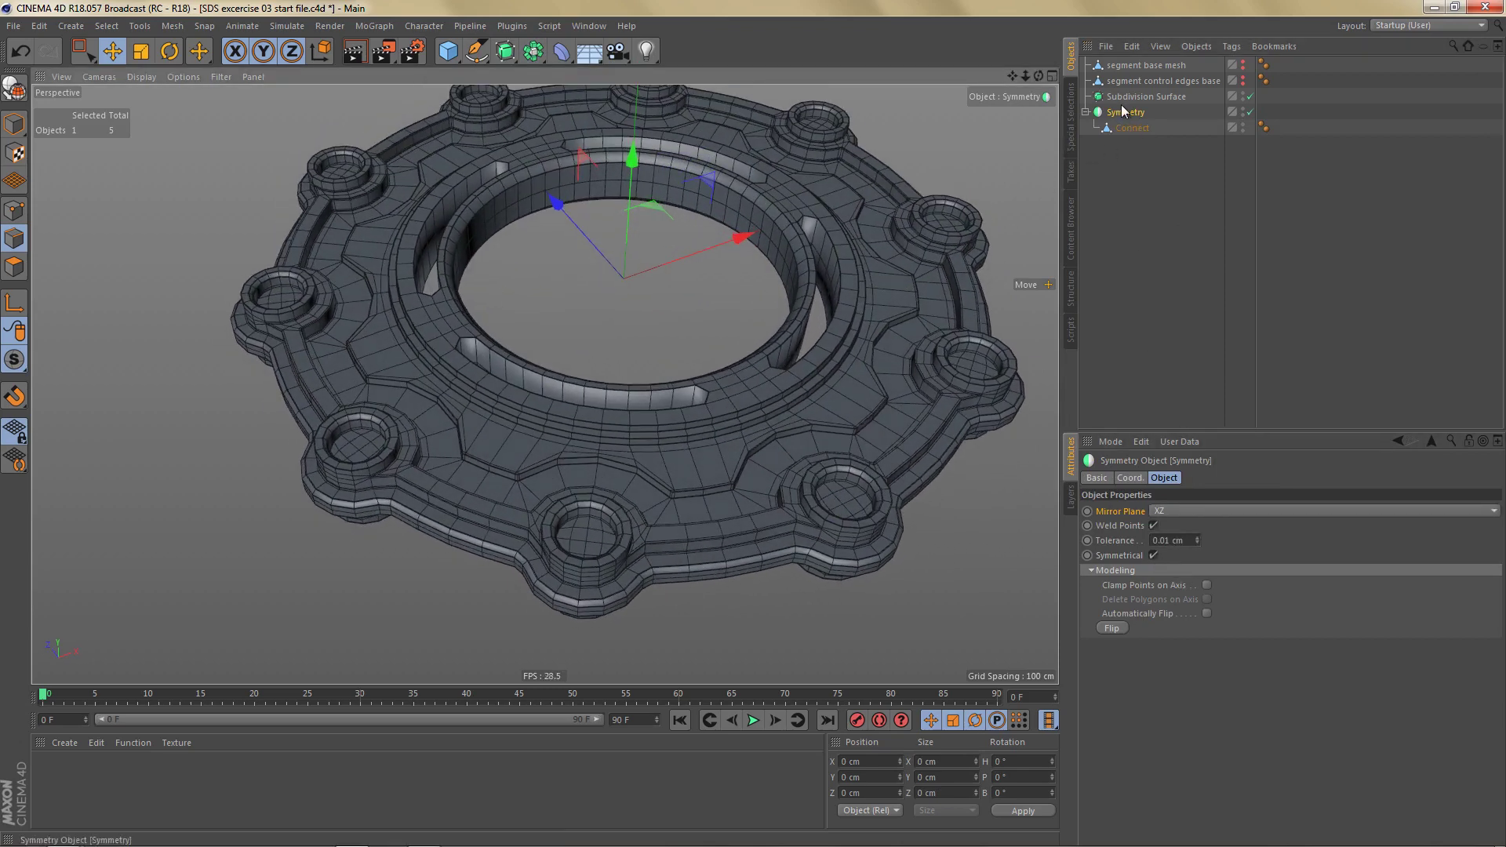
pyautogui.moveTo(1126, 115); pyautogui.dragTo(1131, 92)
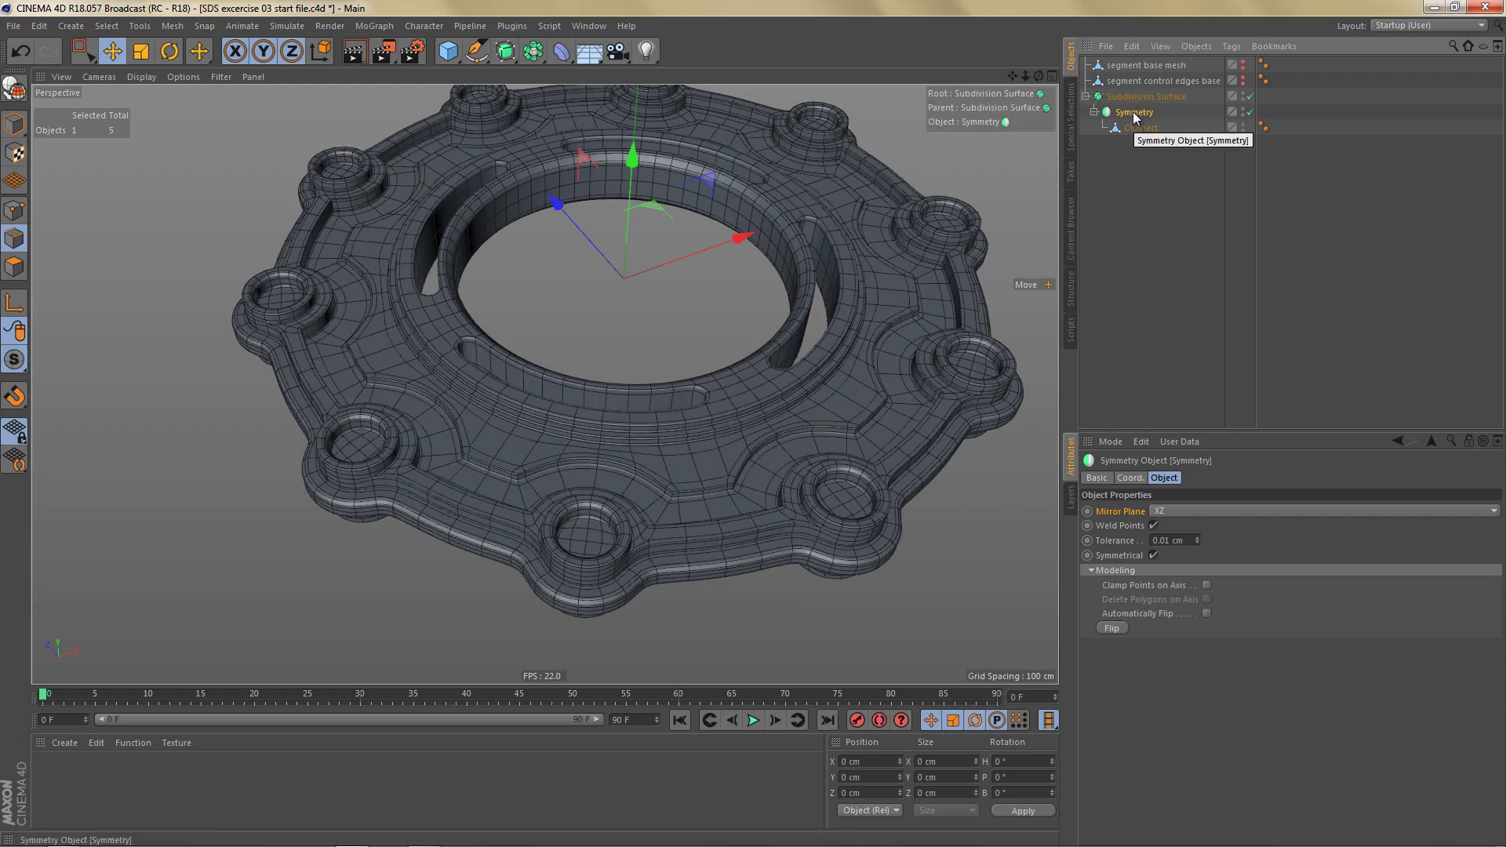
pyautogui.click(1137, 96)
pyautogui.keyDown('alt'); pyautogui.moveTo(728, 341); pyautogui.dragTo(778, 446); pyautogui.keyUp('alt')
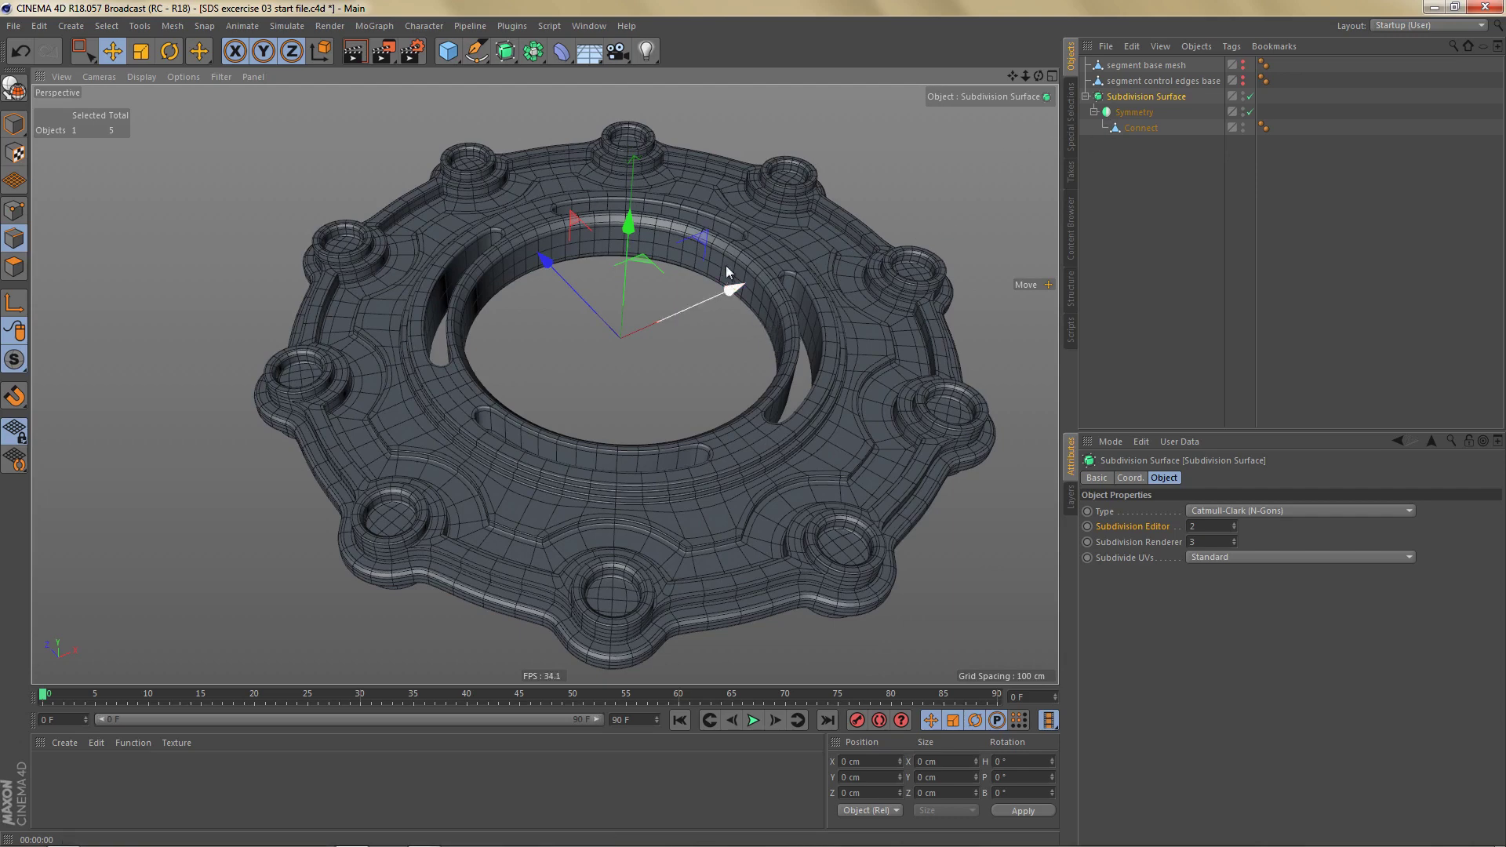
pyautogui.keyDown('alt'); pyautogui.moveTo(739, 226); pyautogui.dragTo(1012, 236, button='right'); pyautogui.keyUp('alt')
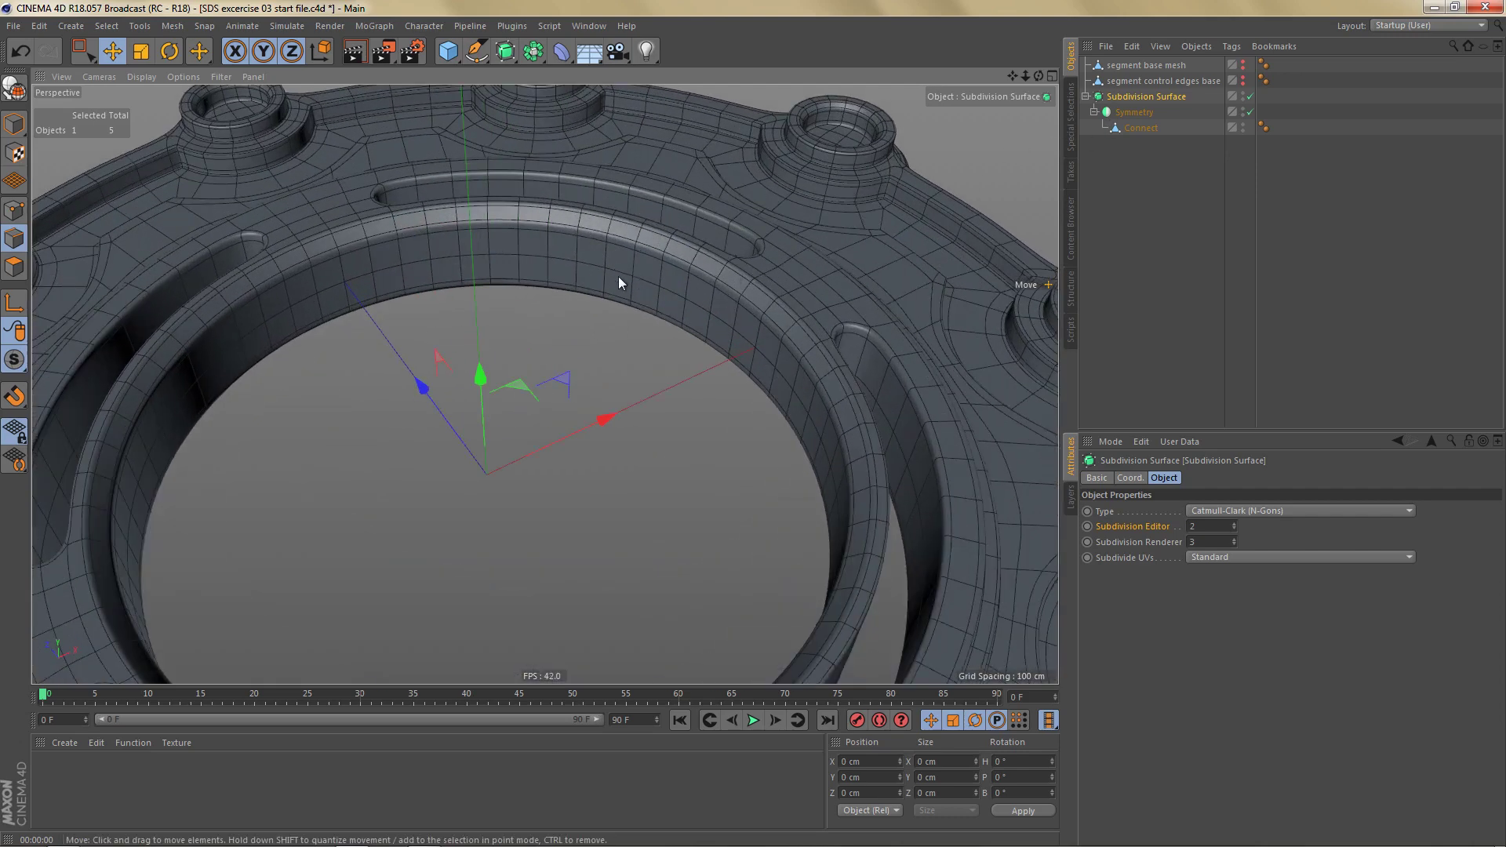
# Step: Inspect the smoothed ring's slots, bolt bosses and mirrored outer rim in the perspective view
pyautogui.keyDown('alt'); pyautogui.moveTo(676, 246); pyautogui.dragTo(549, 121, button='middle'); pyautogui.keyUp('alt')
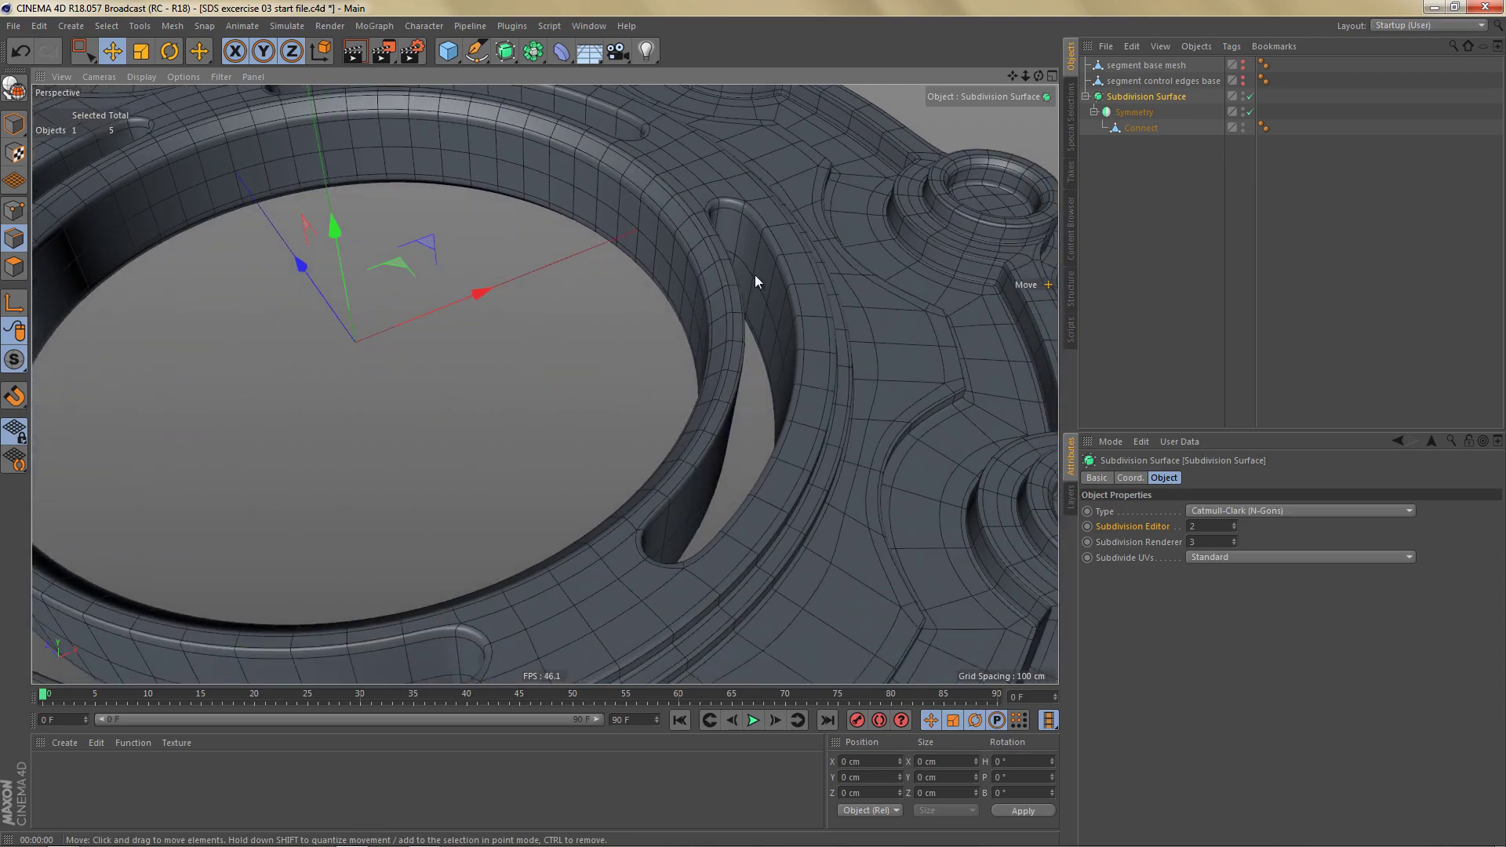
pyautogui.keyDown('alt'); pyautogui.moveTo(755, 274); pyautogui.dragTo(682, 416, button='right'); pyautogui.keyUp('alt')
pyautogui.keyDown('alt'); pyautogui.moveTo(526, 438); pyautogui.dragTo(545, 384, button='middle'); pyautogui.keyUp('alt')
pyautogui.keyDown('alt'); pyautogui.moveTo(602, 519); pyautogui.dragTo(733, 497, button='right'); pyautogui.keyUp('alt')
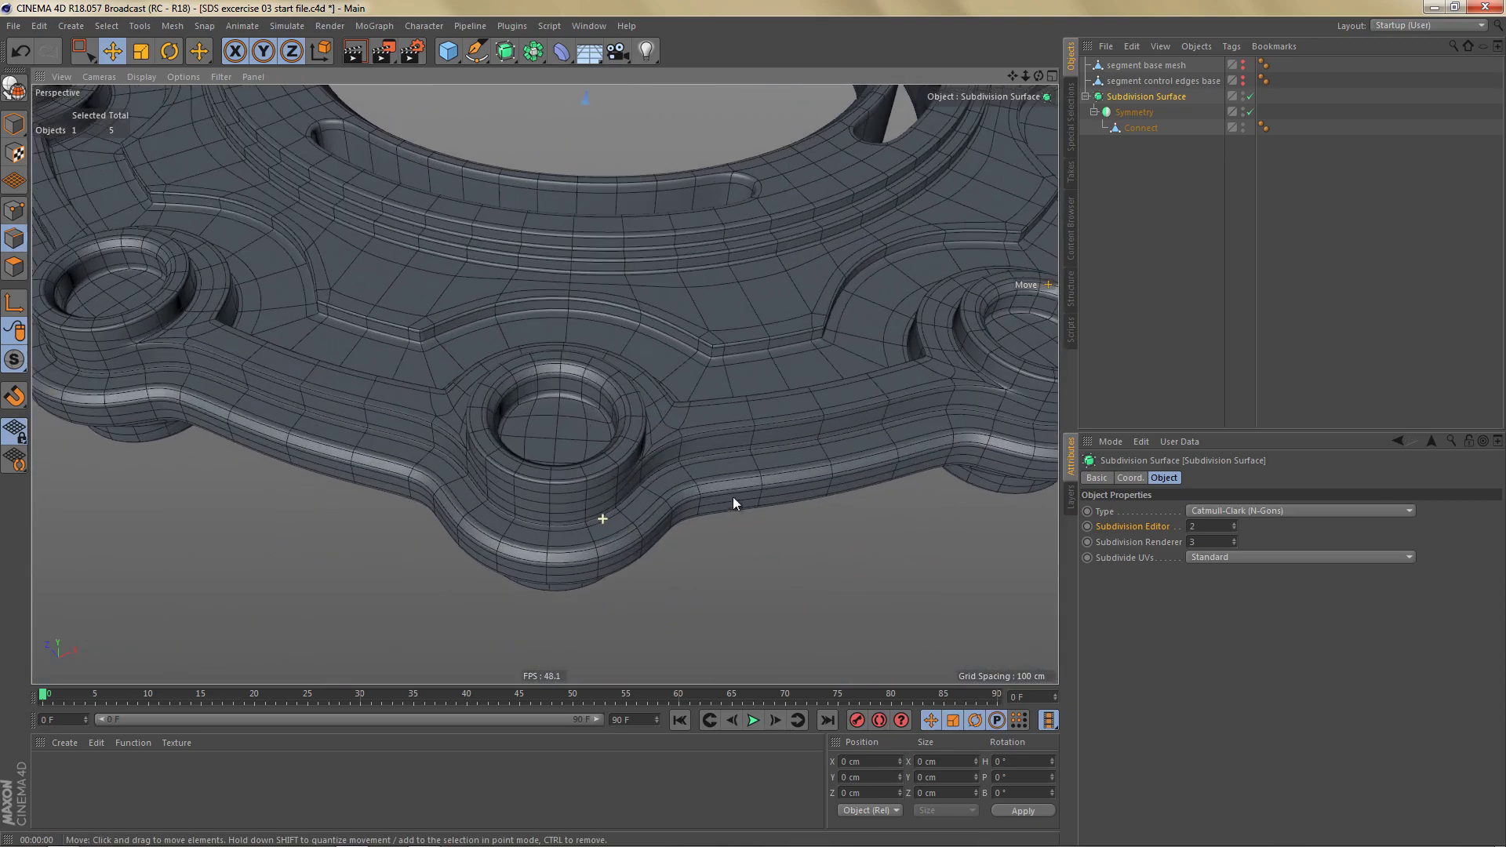
pyautogui.keyDown('alt'); pyautogui.moveTo(614, 534); pyautogui.dragTo(618, 472); pyautogui.keyUp('alt')
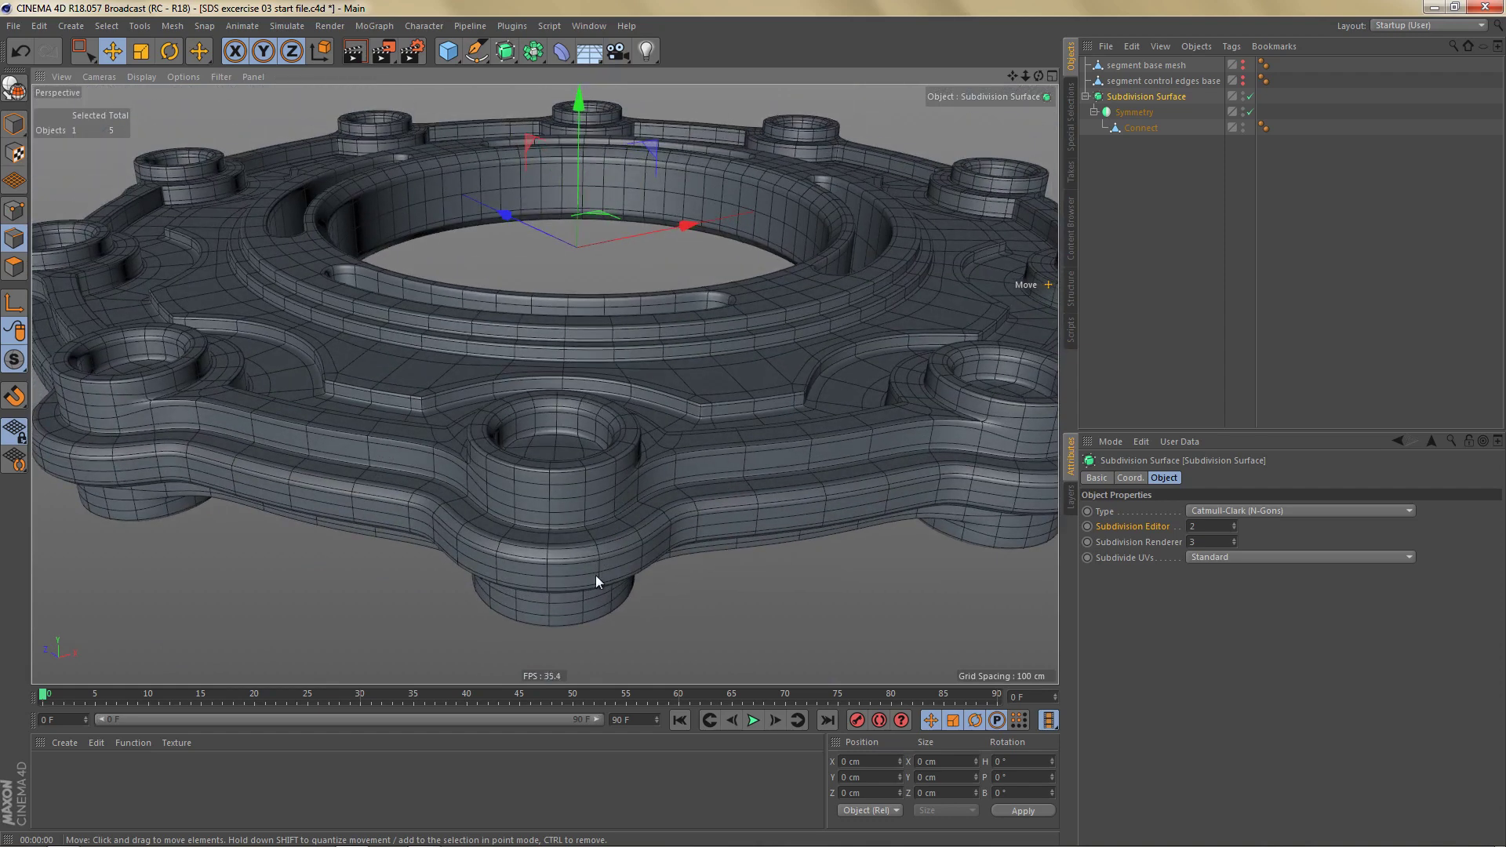
# Step: Maximize the Top view, hide its background reference picture and frame the complete ring
pyautogui.middleClick(662, 422)
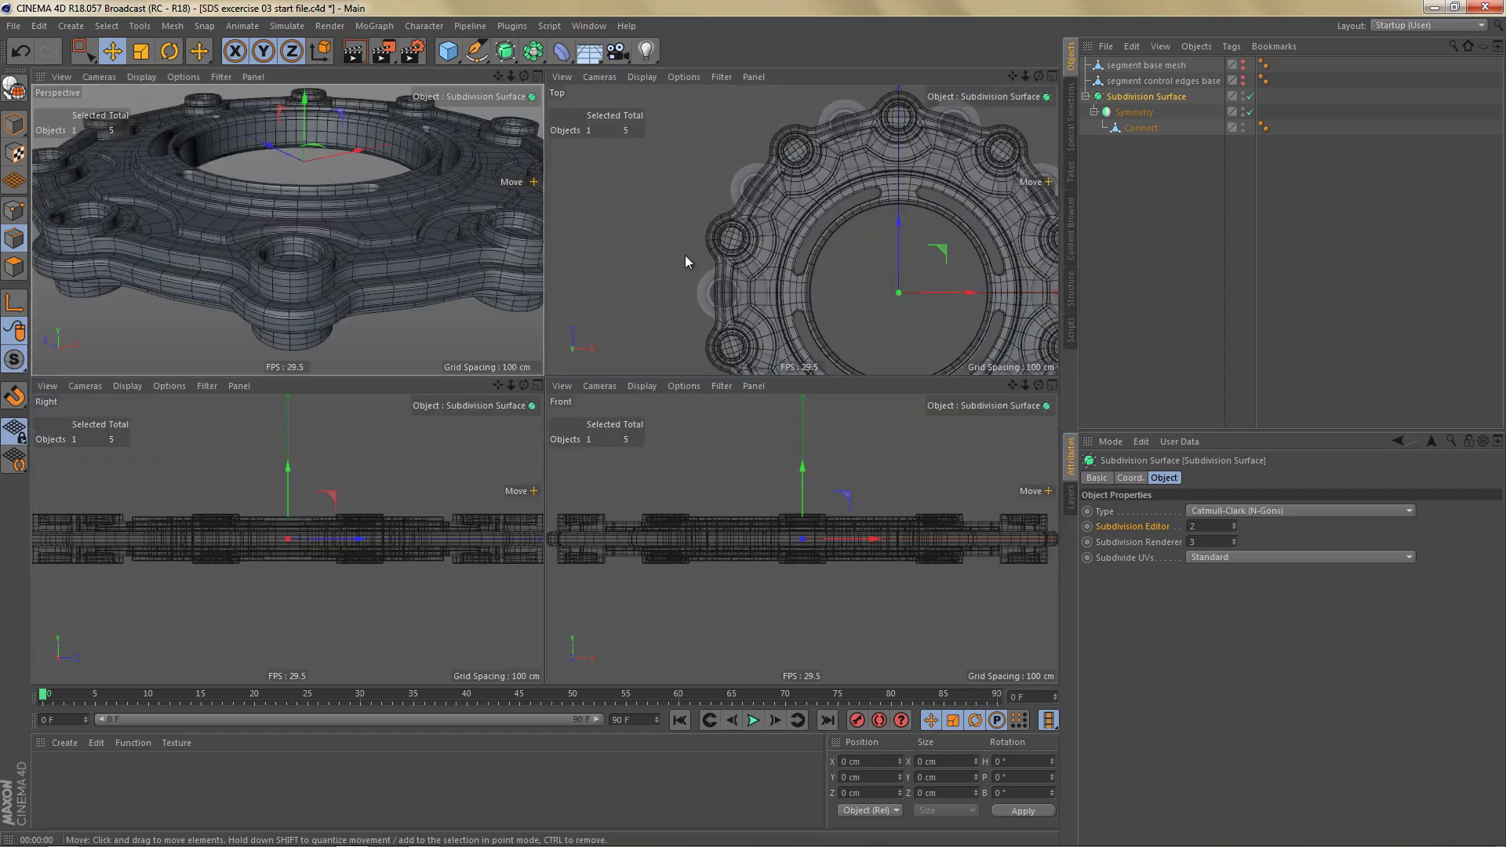
pyautogui.middleClick(687, 283)
pyautogui.hotkey('shift', 'v')
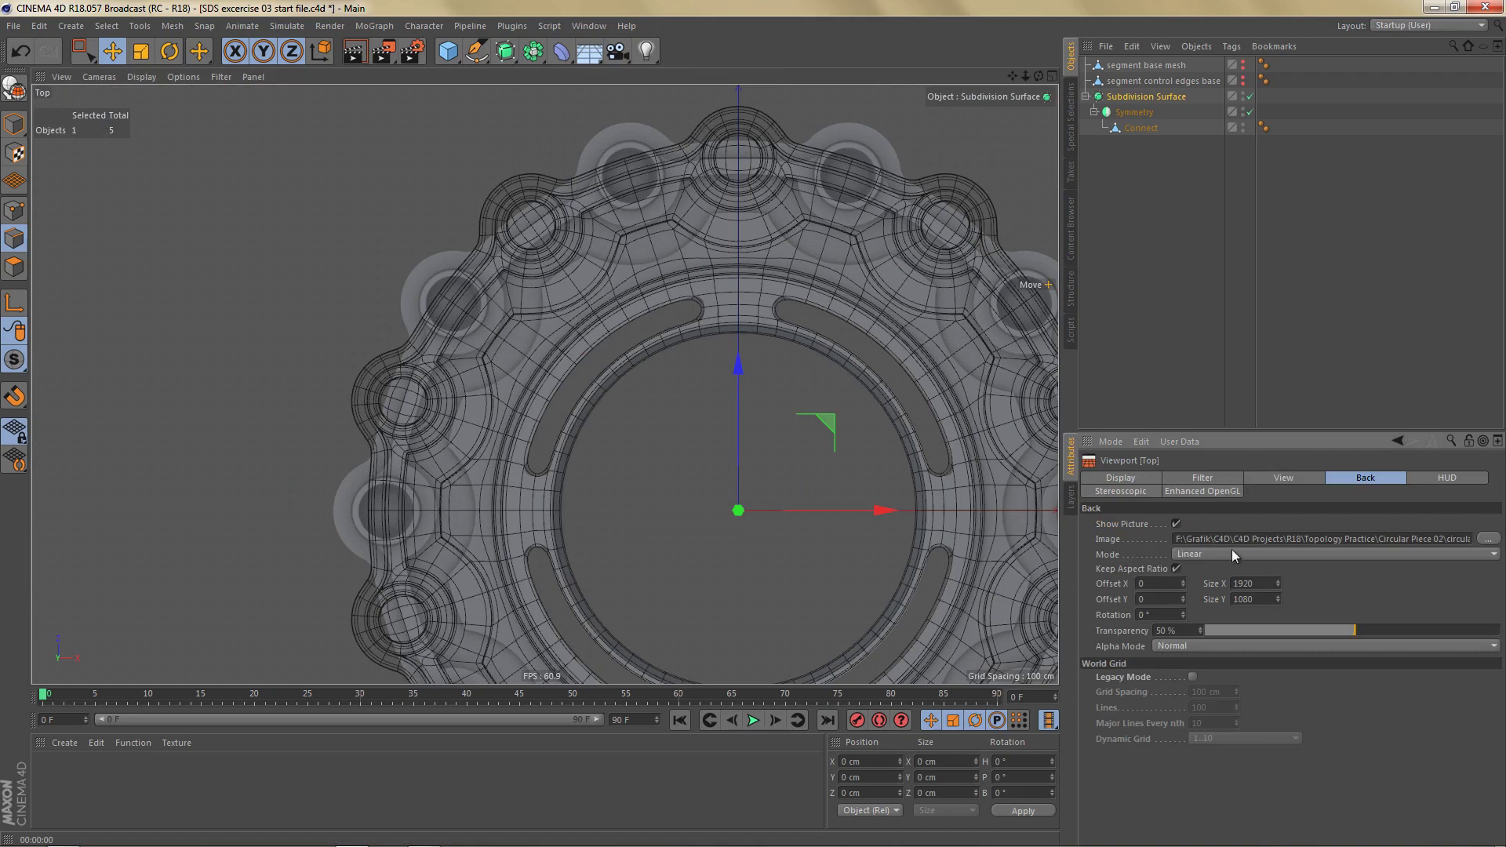
pyautogui.click(1174, 524)
pyautogui.scroll(-3, 776, 345)
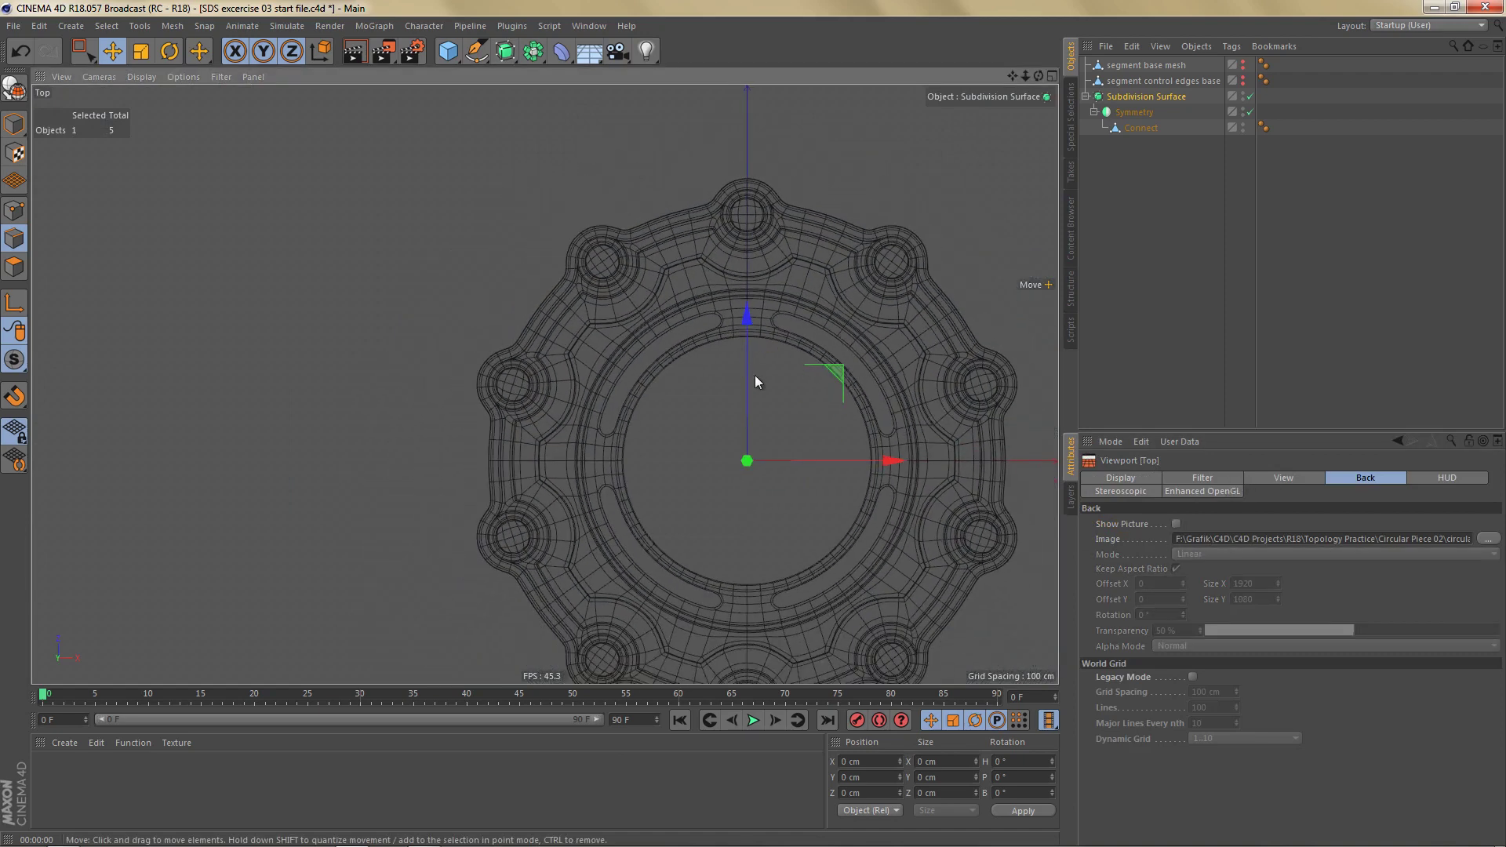
pyautogui.keyDown('alt'); pyautogui.moveTo(754, 375); pyautogui.dragTo(665, 298, button='middle'); pyautogui.keyUp('alt')
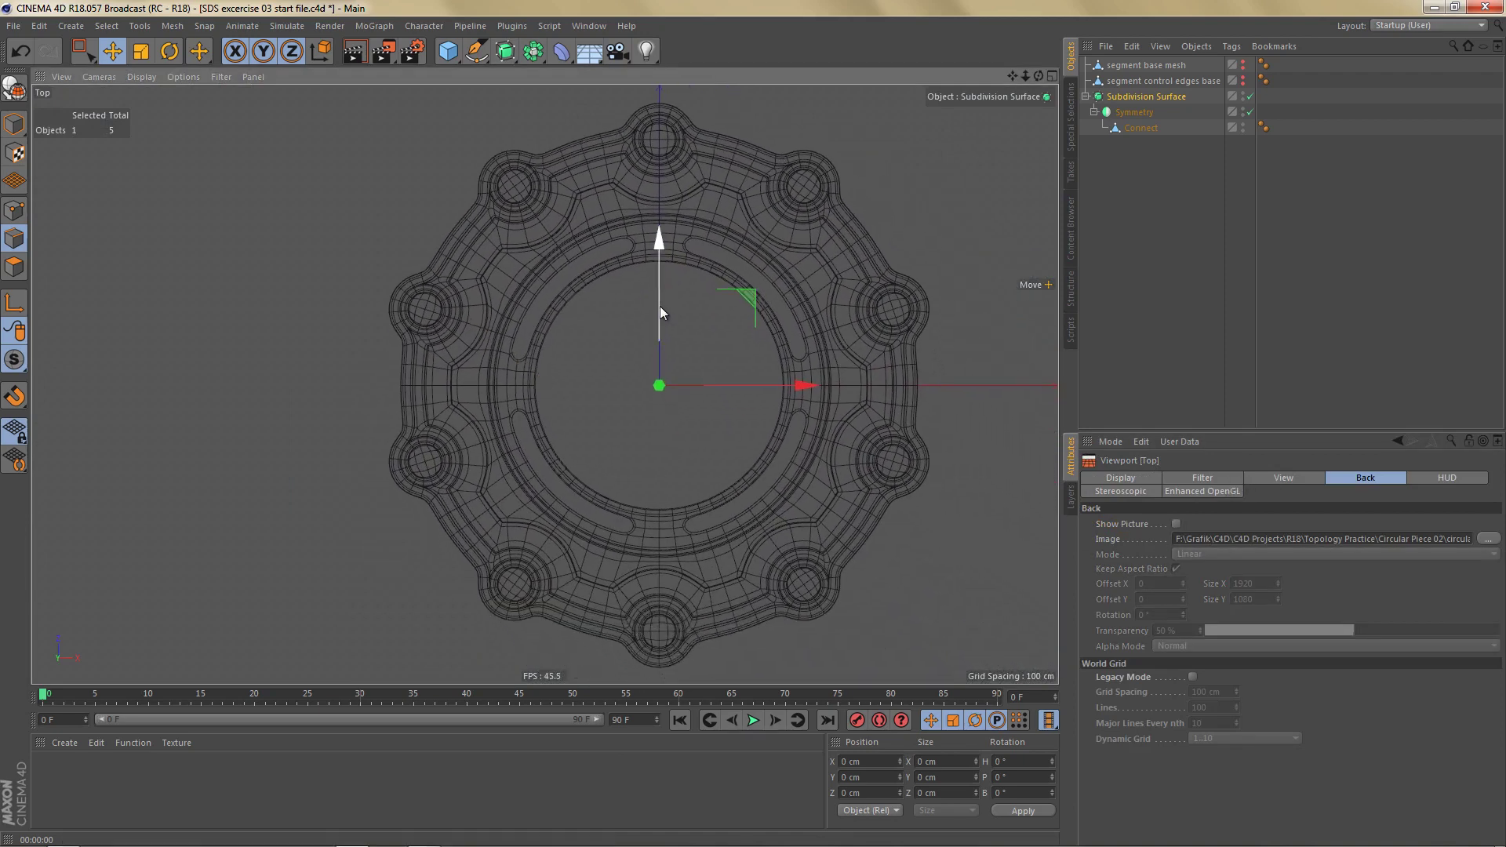
# Step: Display the ring in the Top view with Gouraud Shading (Lines) and expand the viewport to full screen
pyautogui.press('n')
pyautogui.press('b')
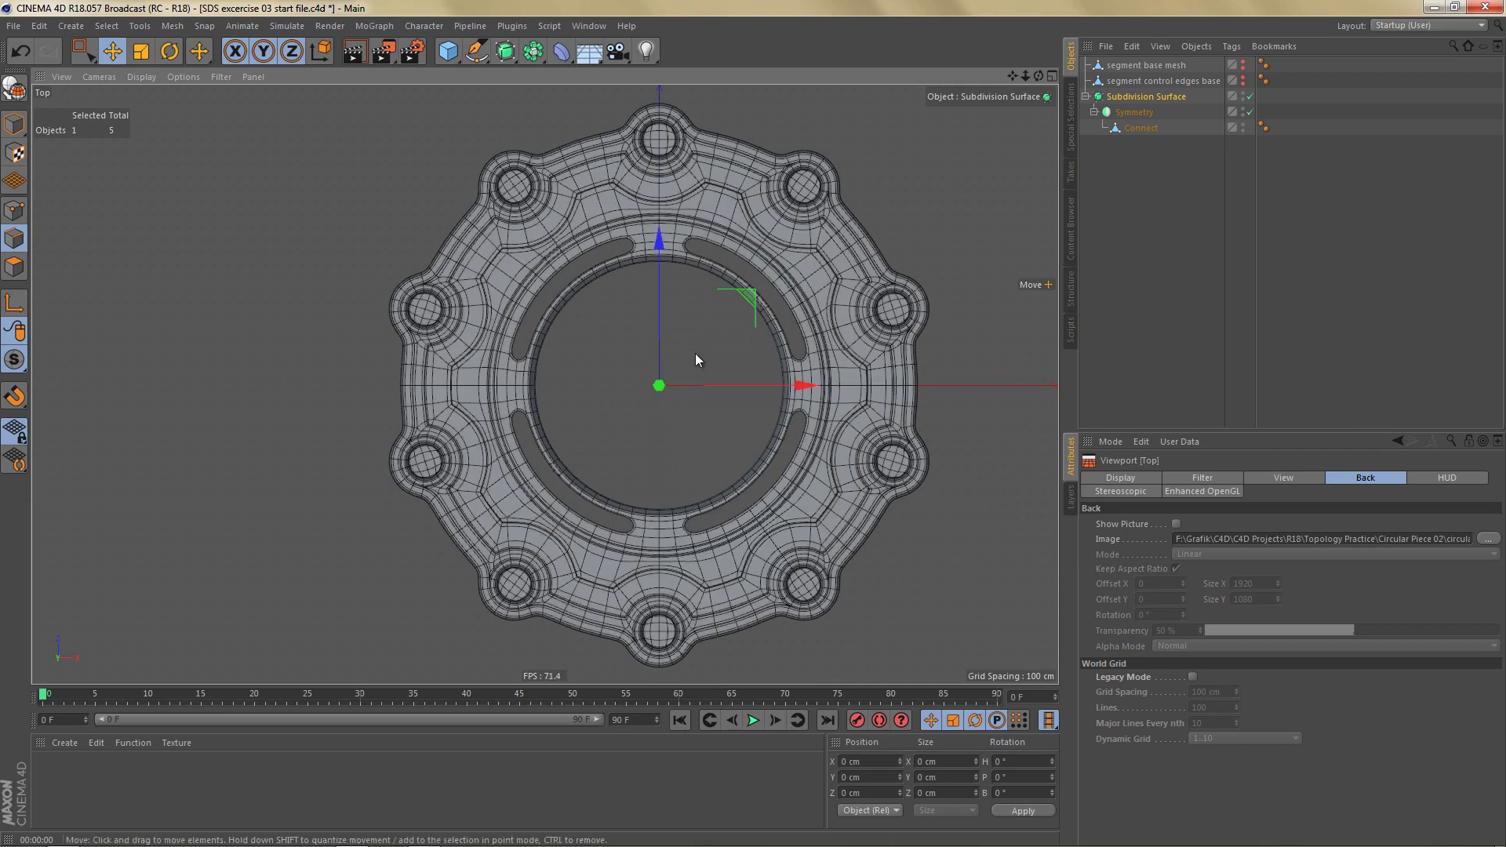
pyautogui.hotkey('ctrl', 'Tab')
pyautogui.keyDown('alt'); pyautogui.moveTo(937, 424); pyautogui.dragTo(811, 421, button='middle'); pyautogui.keyUp('alt')
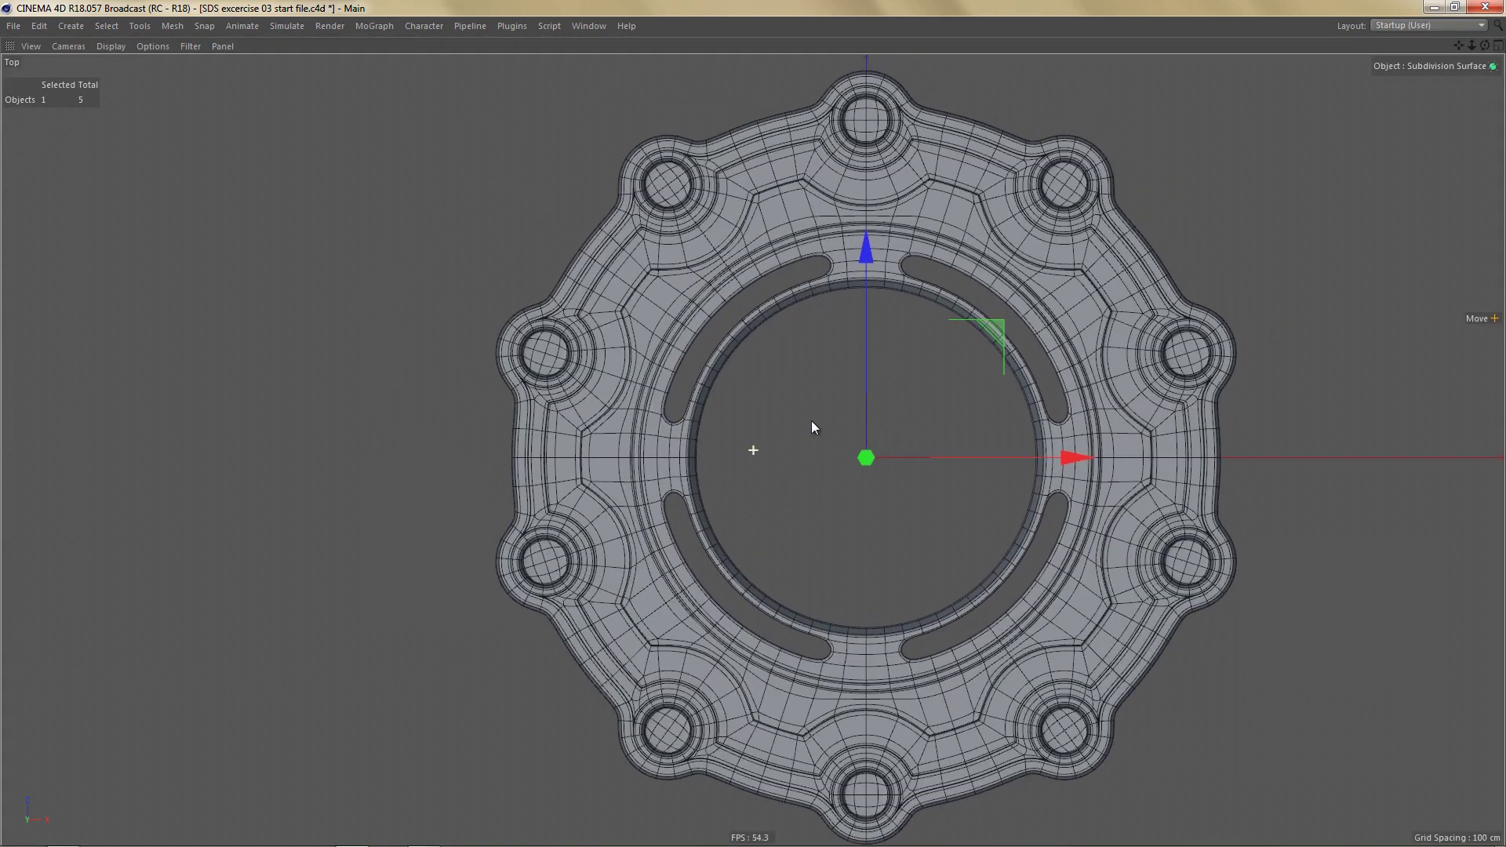